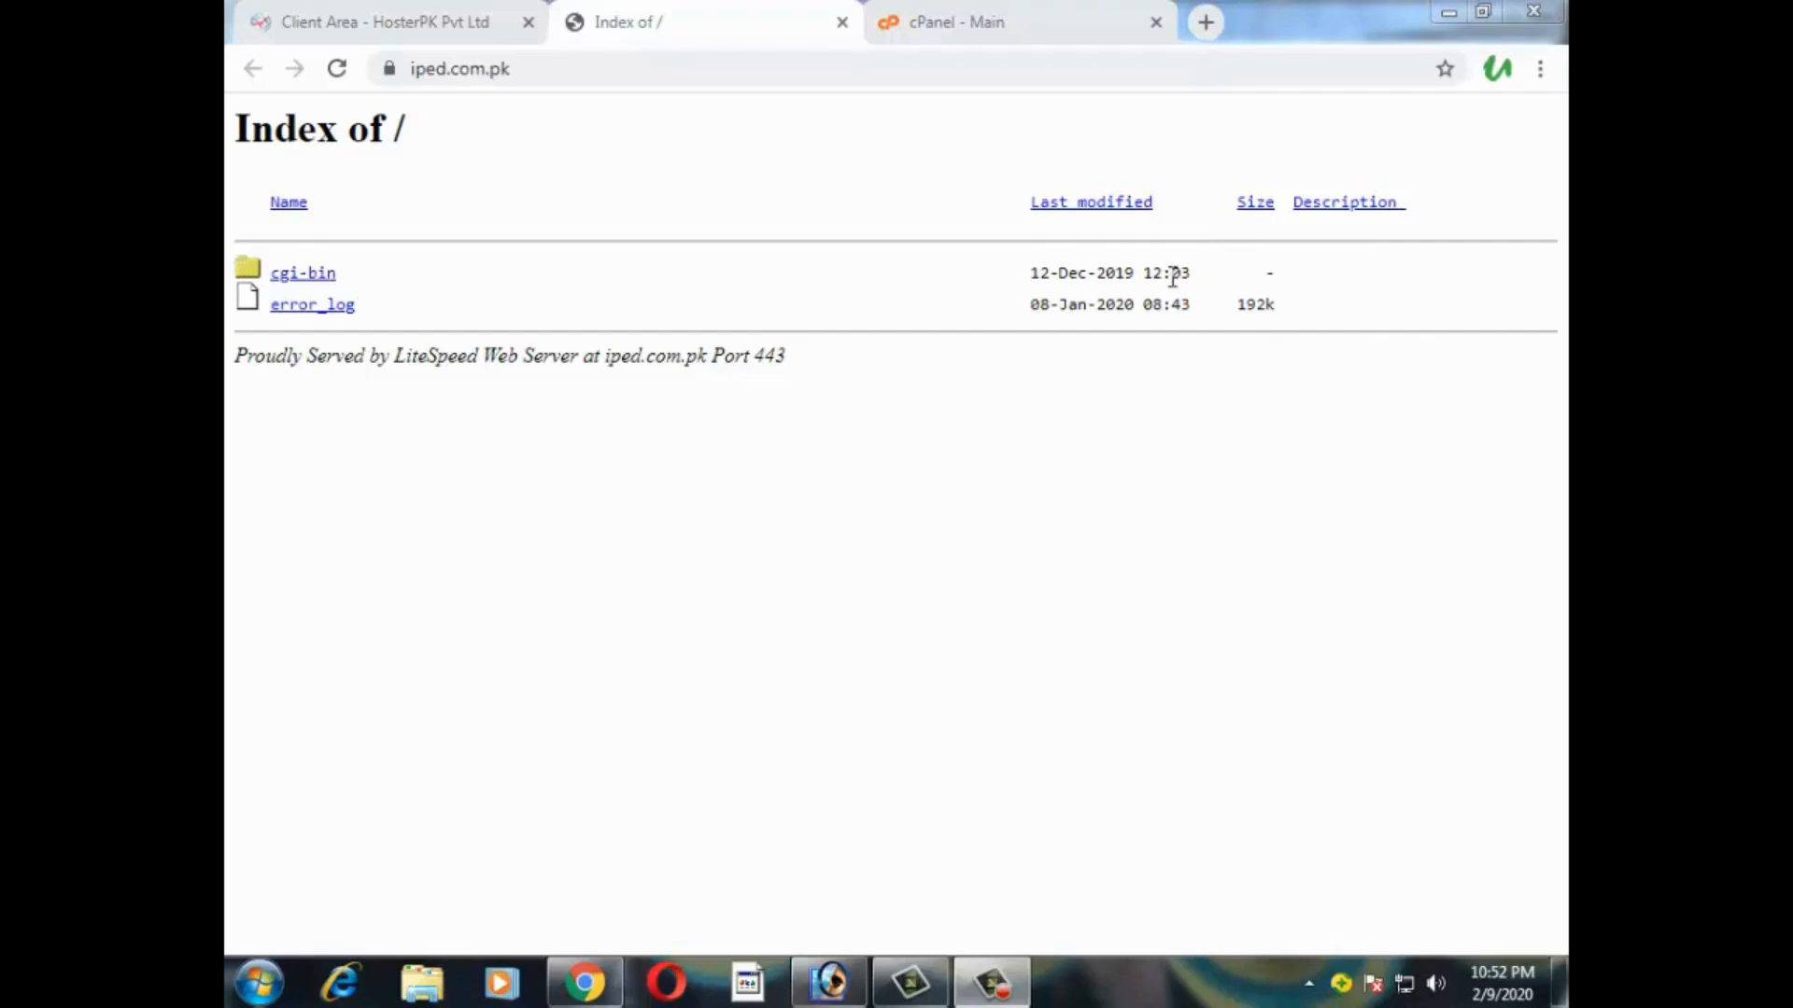
Close the HosterPK client area page and bring up the cPanel main page.
click(586, 79)
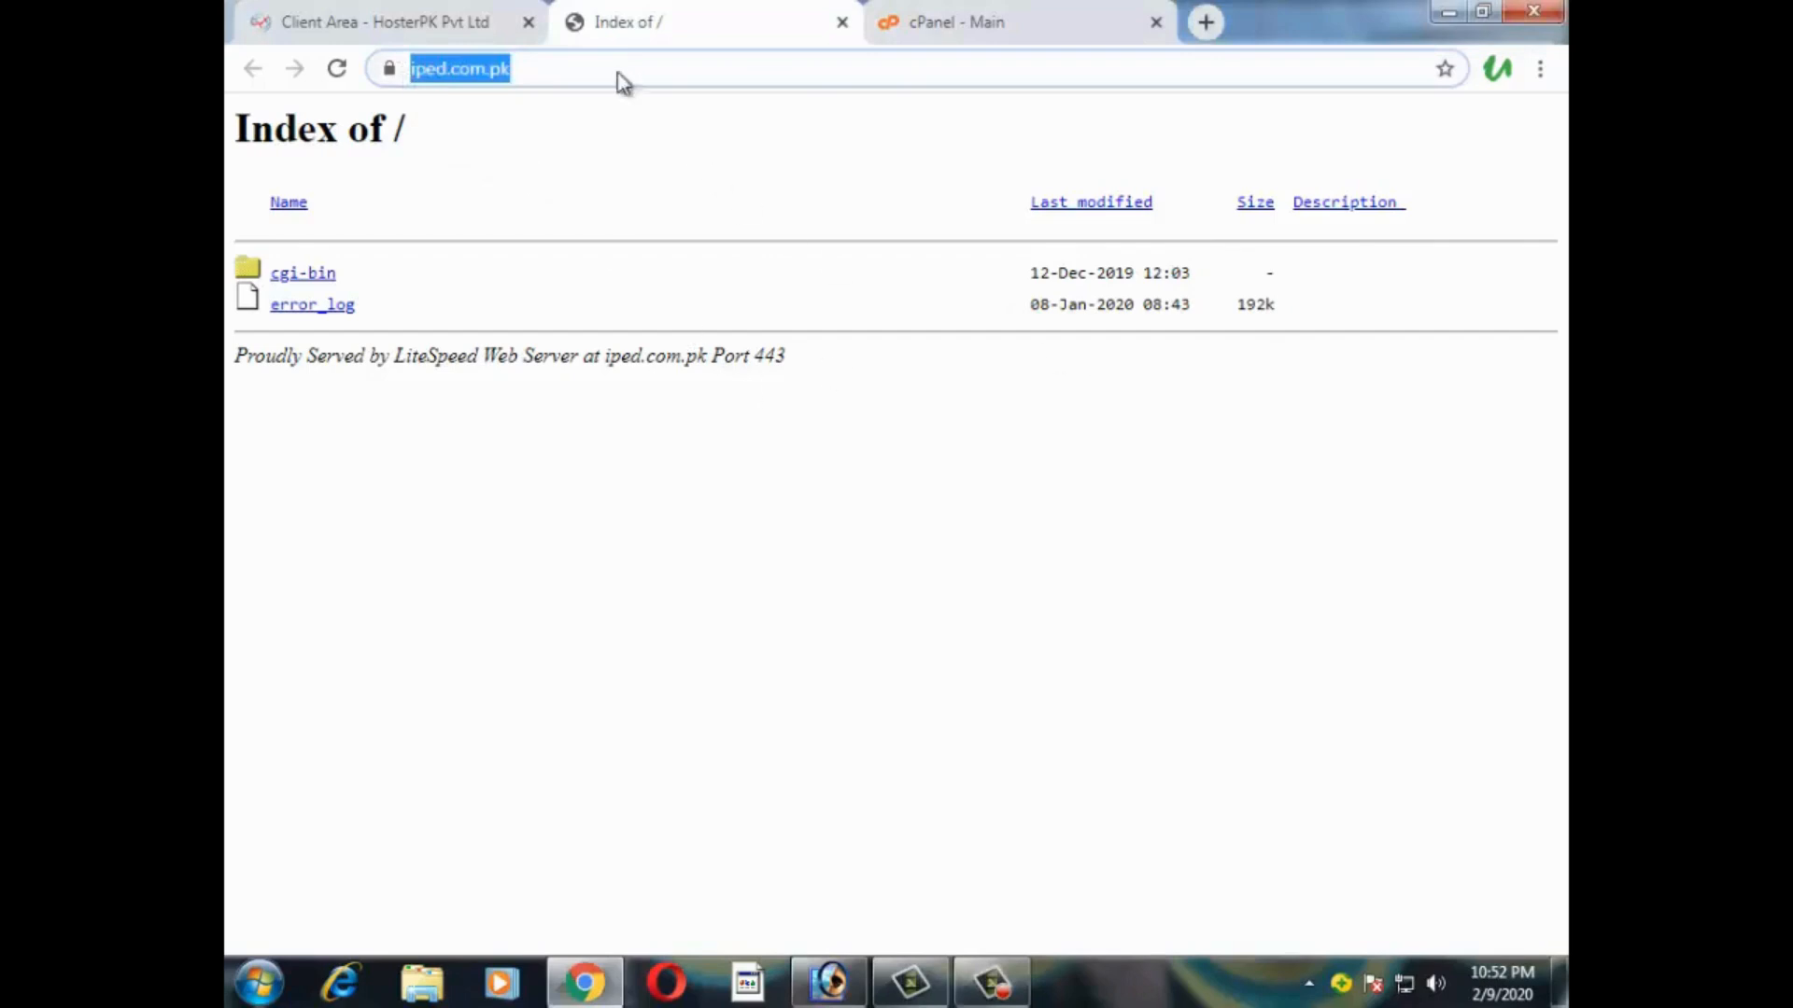
click(528, 23)
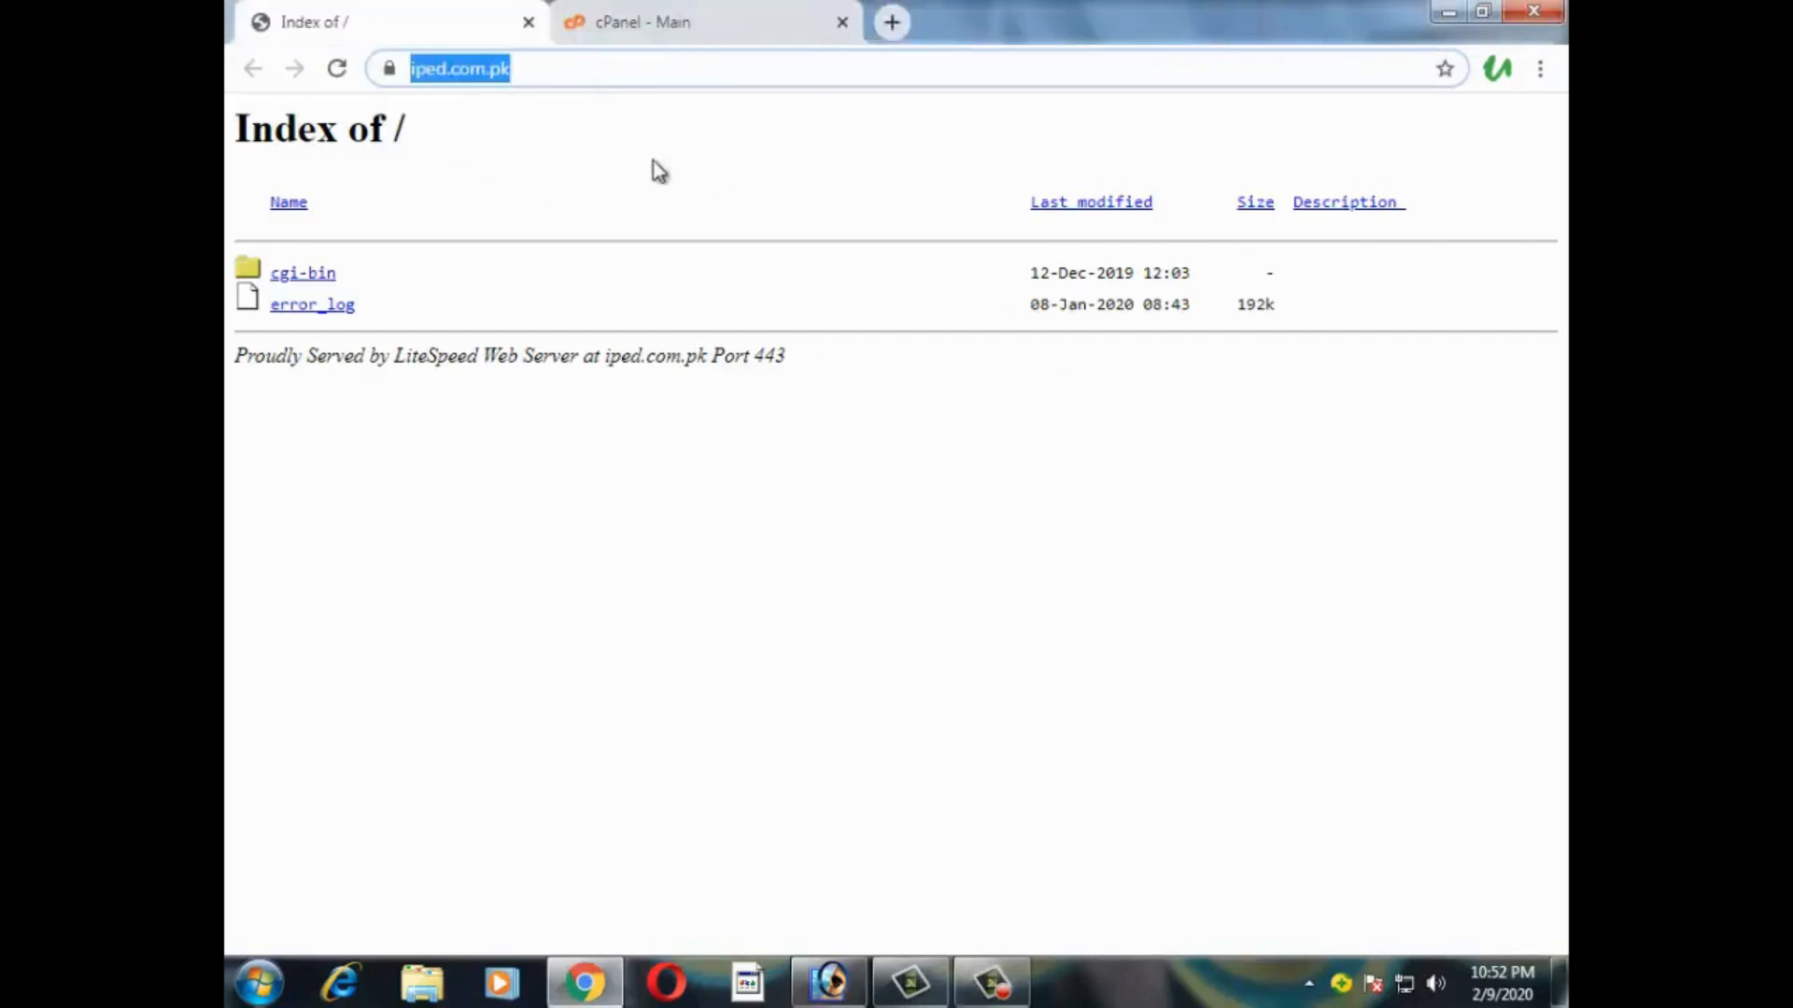
click(709, 208)
click(660, 5)
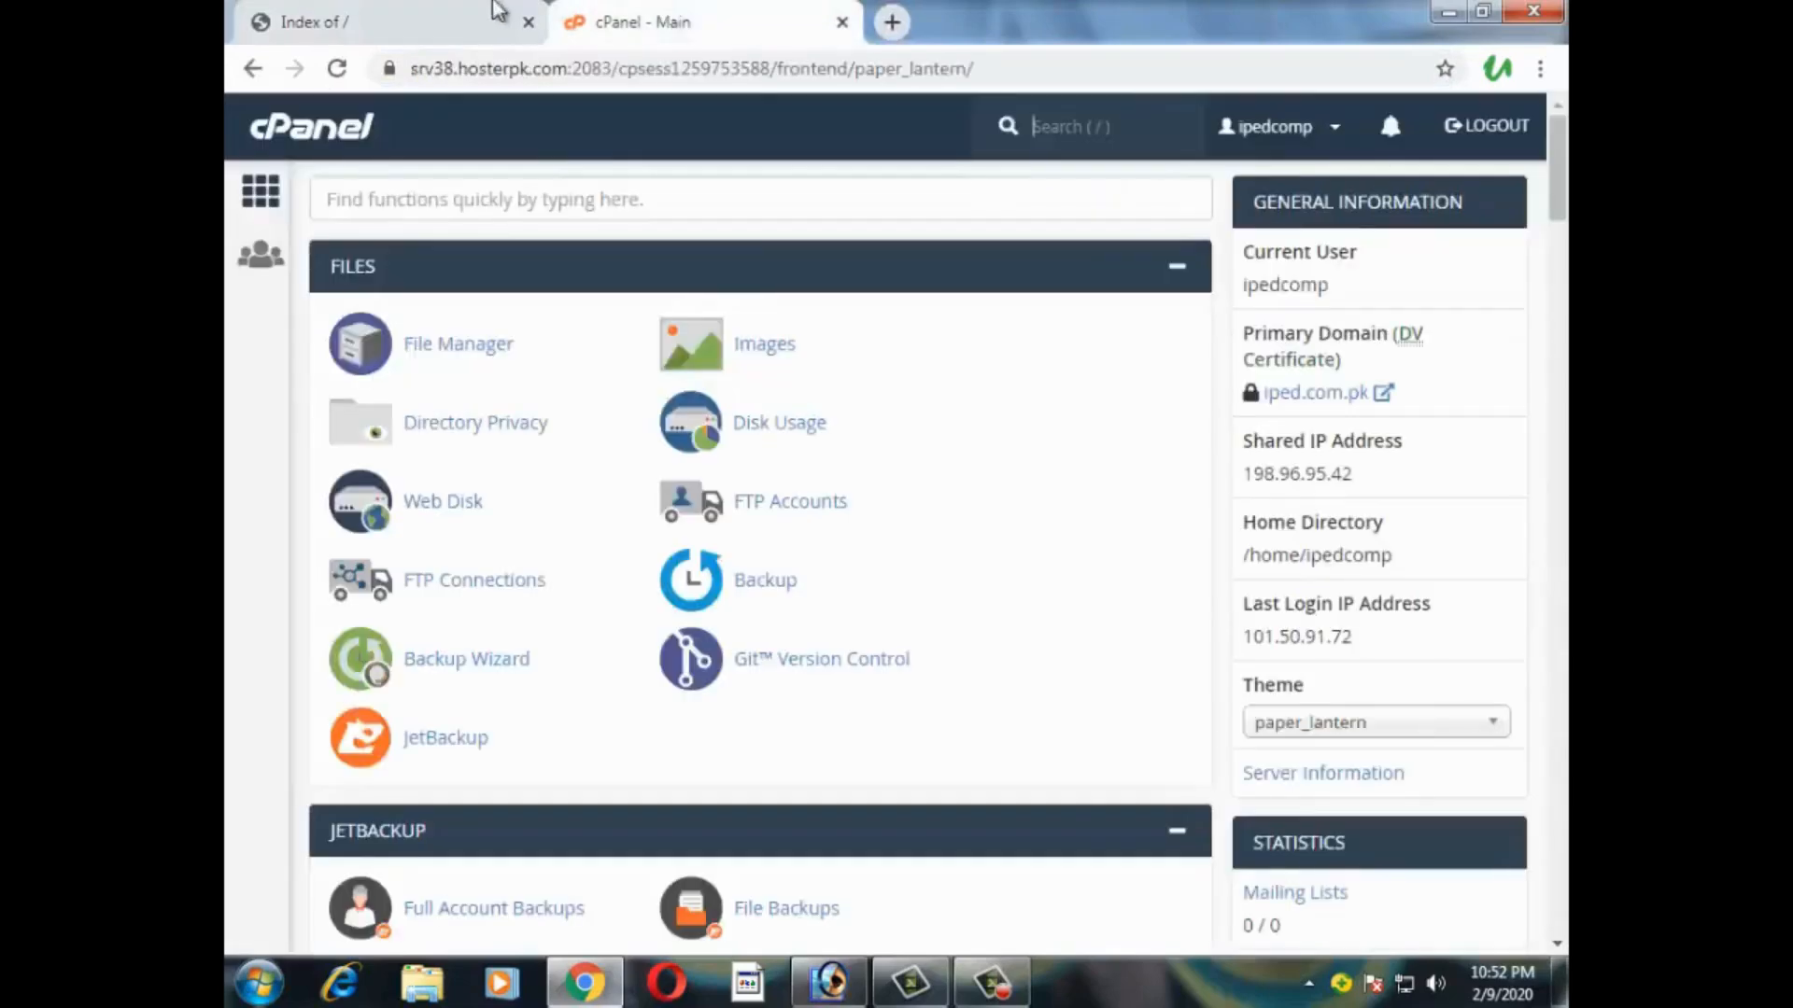
click(491, 5)
drag(545, 74, 322, 60)
key(ctrl+c)
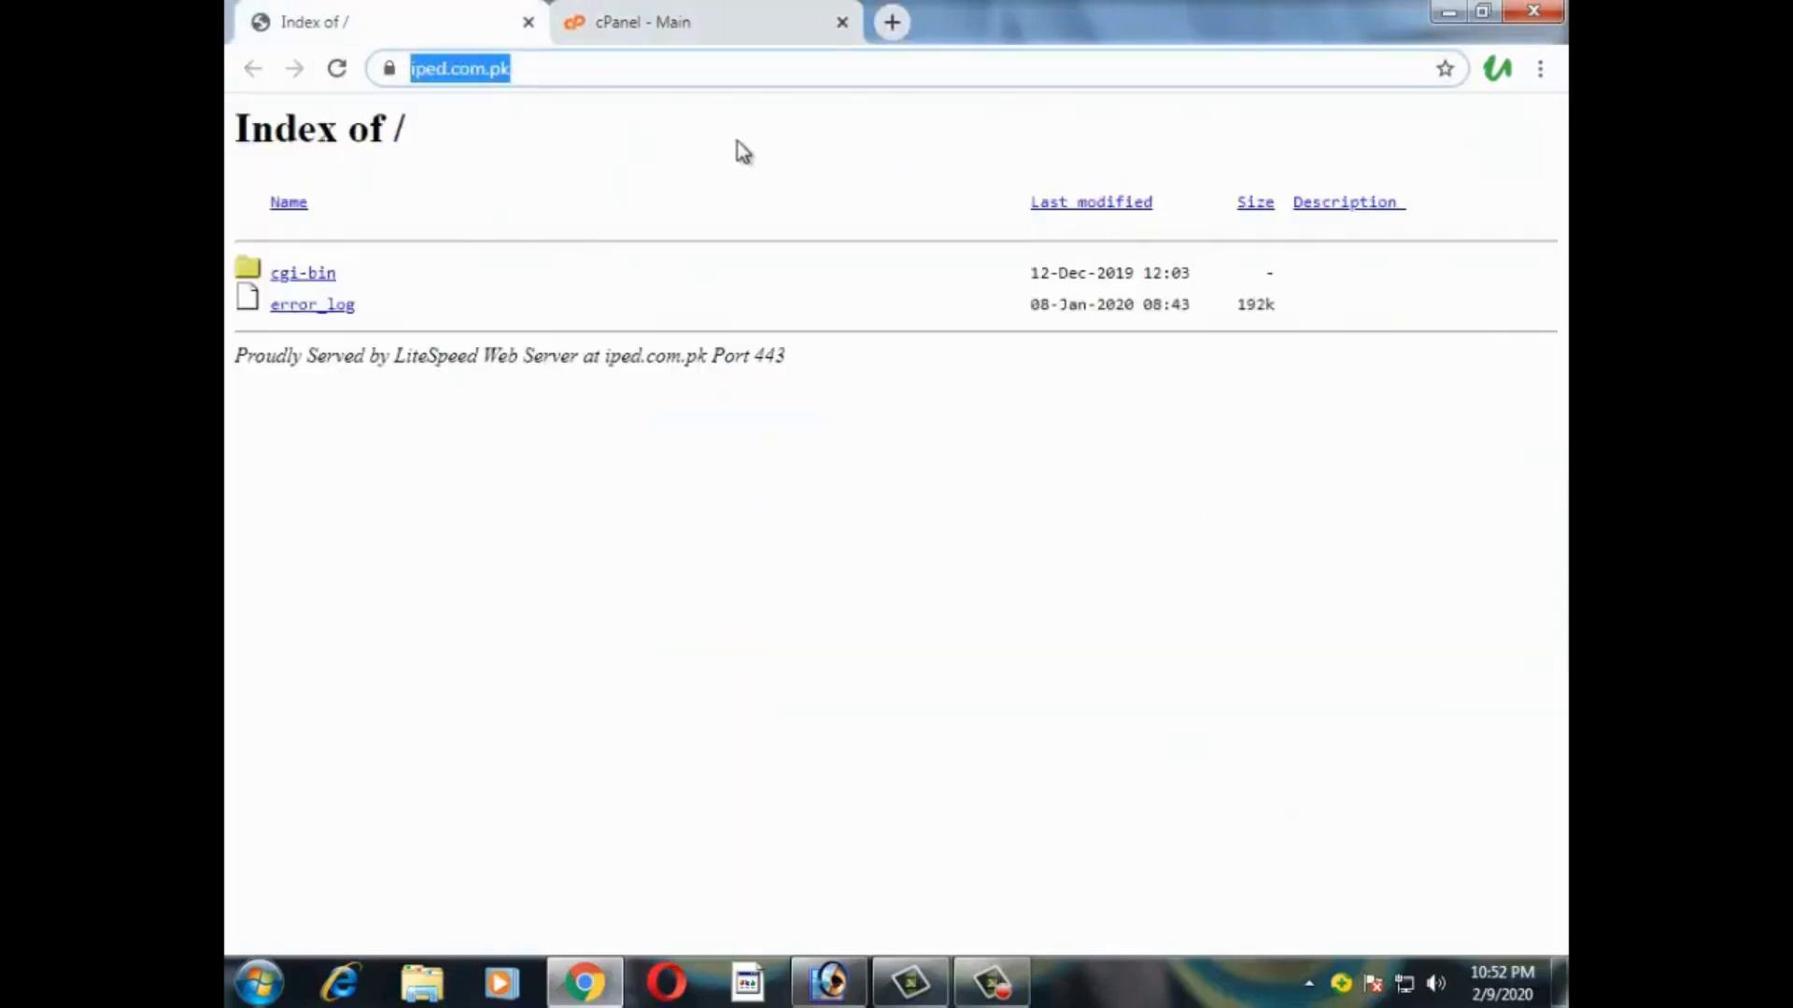
click(892, 23)
key(ctrl+v)
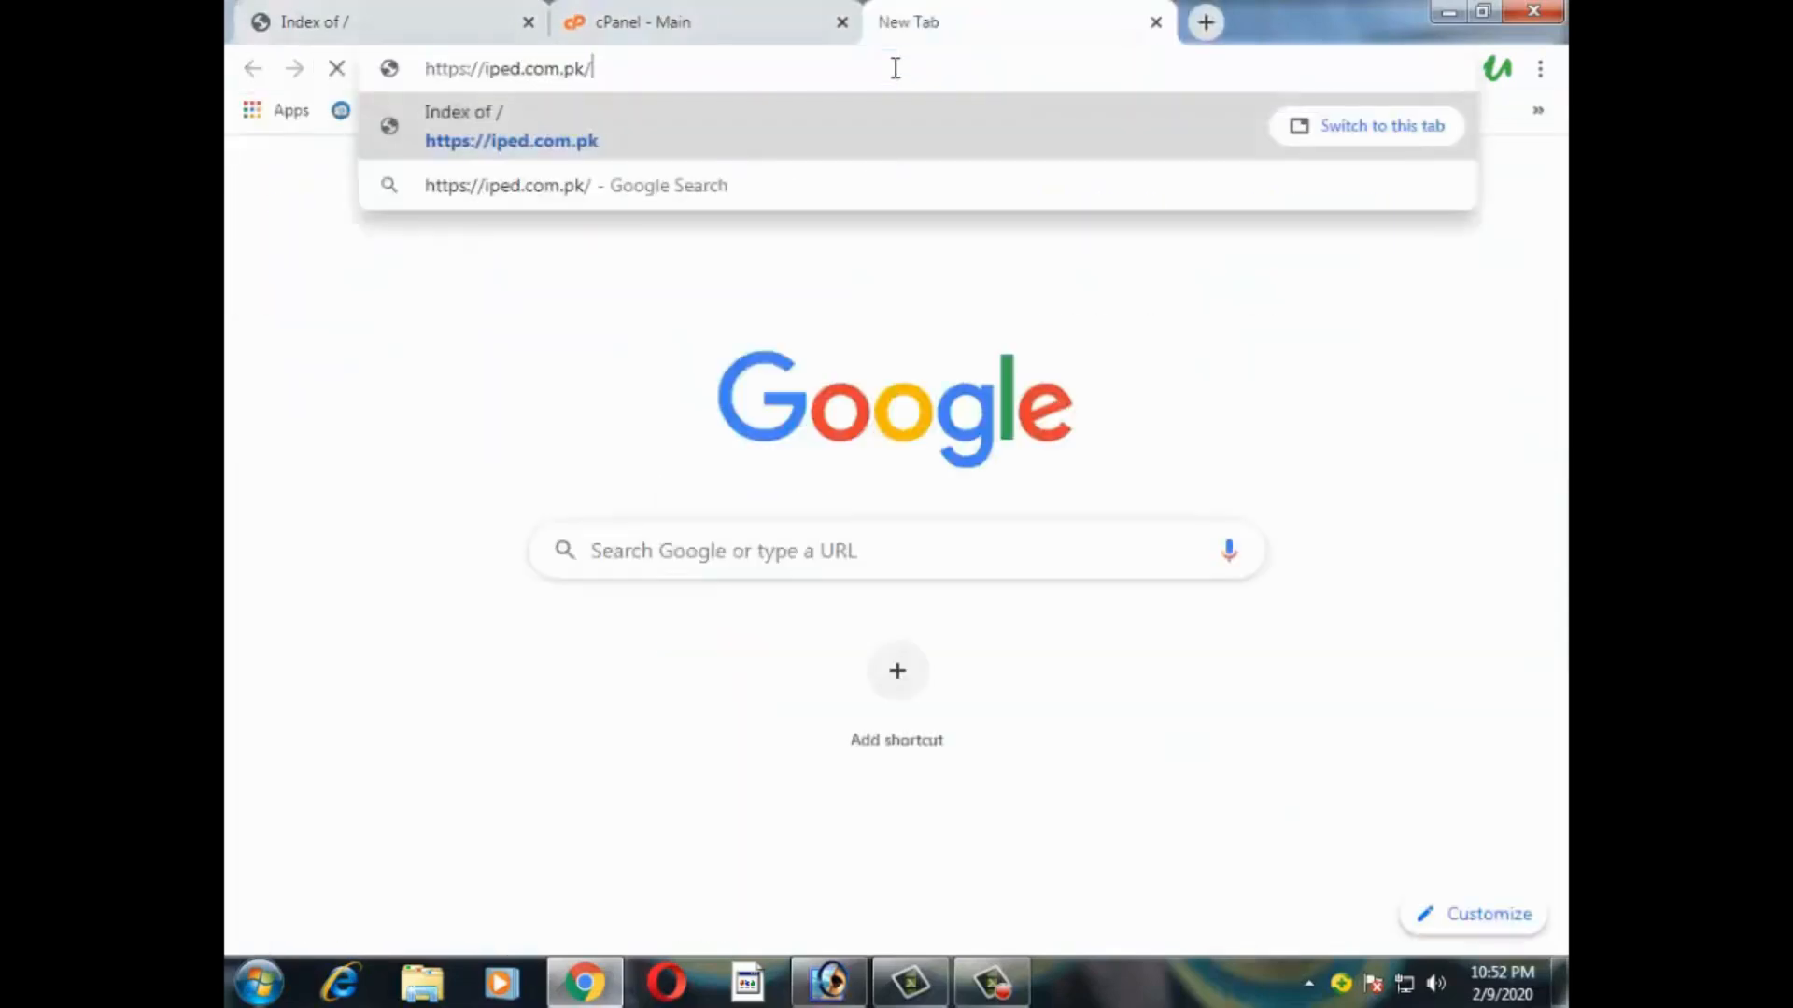
text(cpanel)
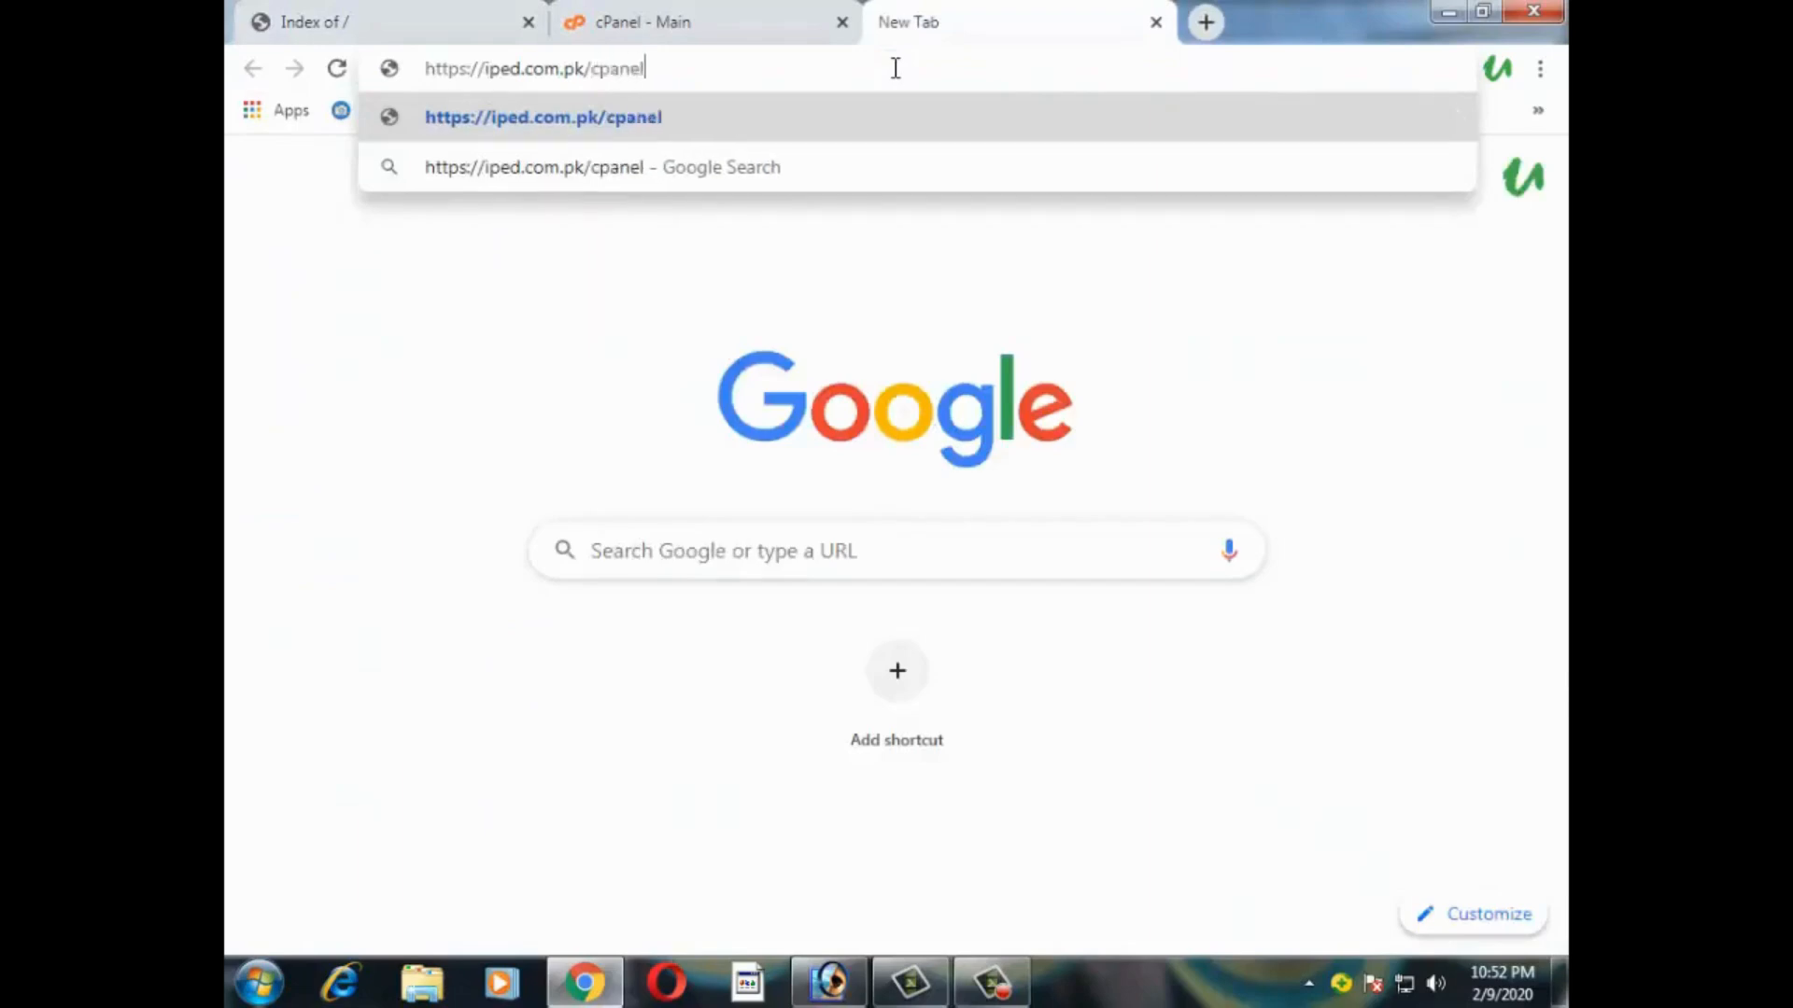
key(Return)
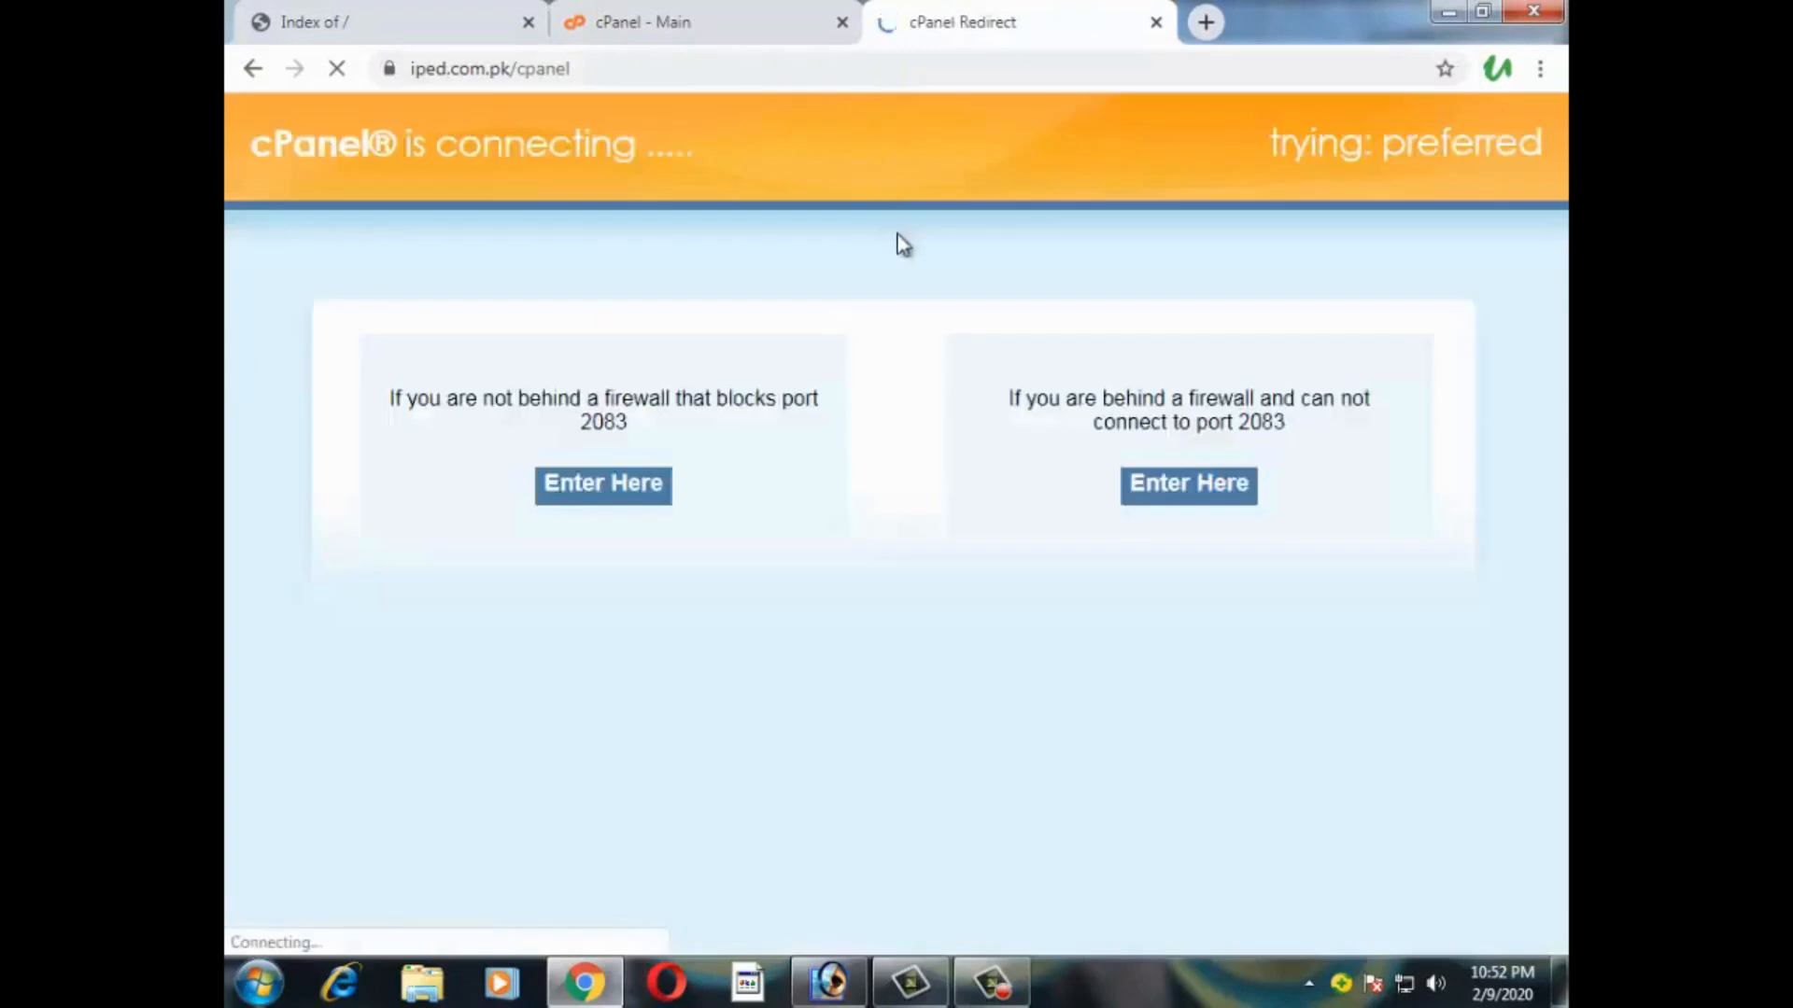
Close the newly opened cPanel login page and return to the logged-in cPanel main page.
click(735, 14)
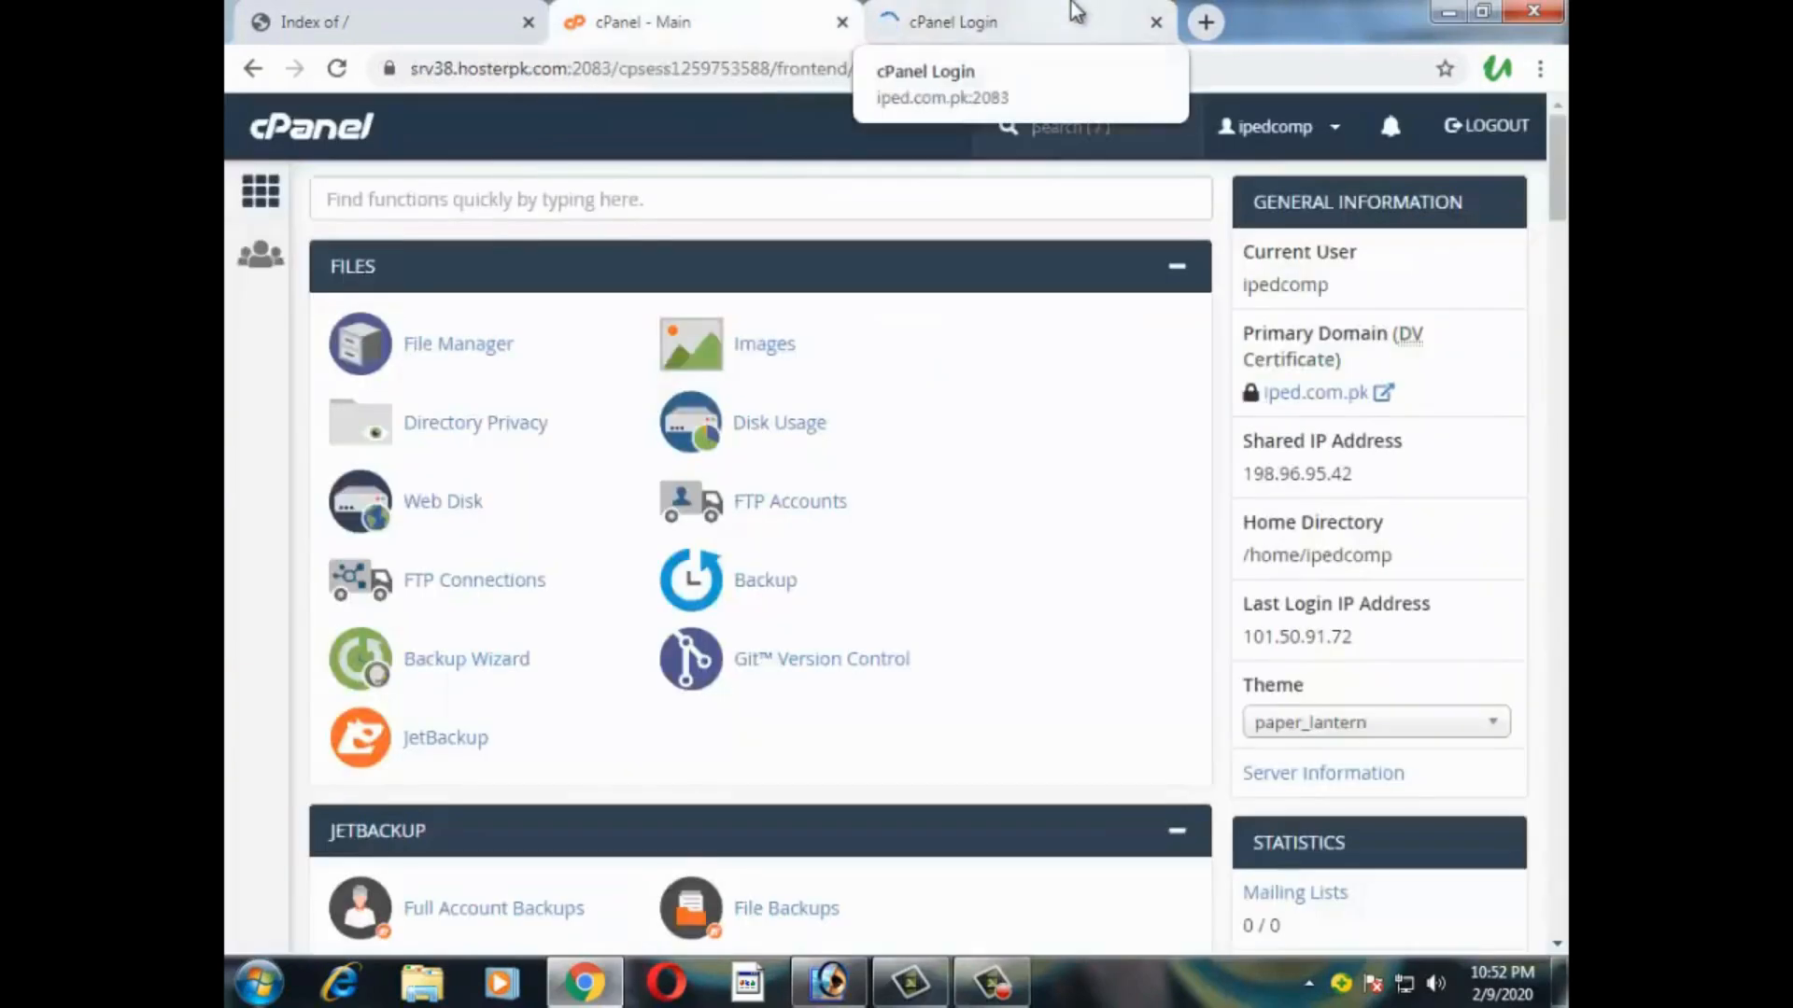
click(1116, 22)
click(1156, 23)
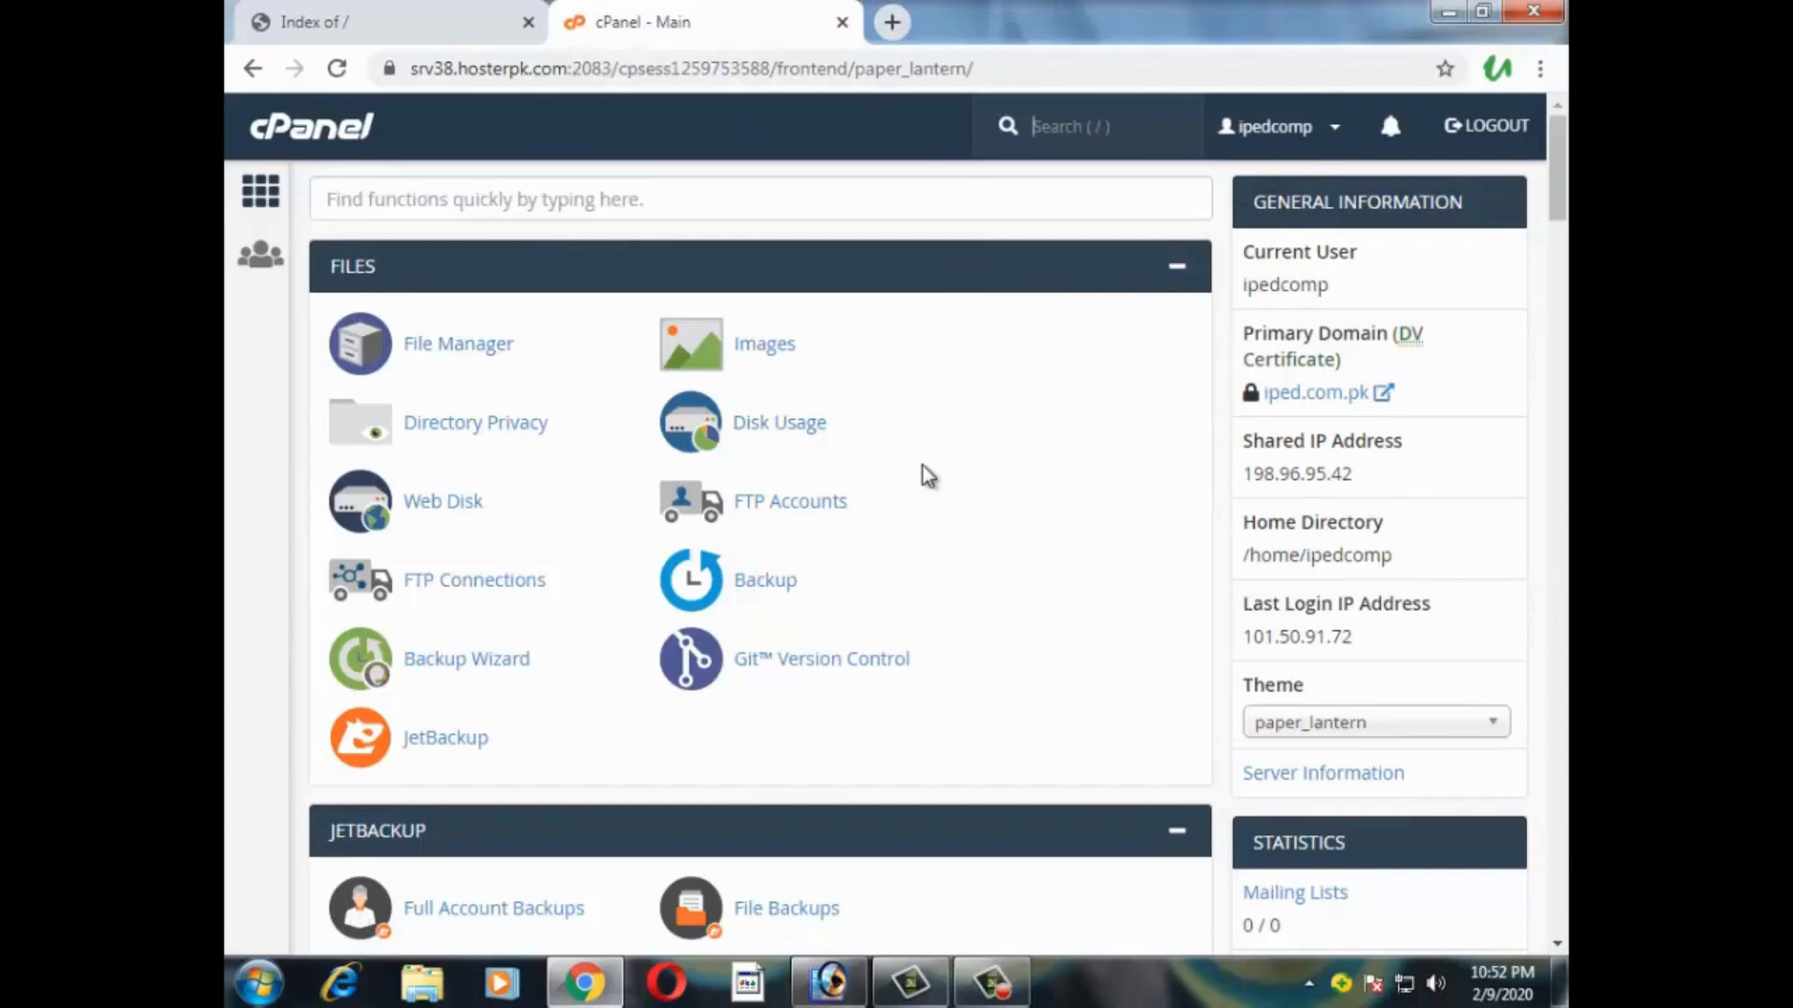
Find the Softaculous Apps Installer section in cPanel and open its WordPress script.
scroll(927, 476, down, 7)
scroll(916, 489, up, 7)
click(711, 200)
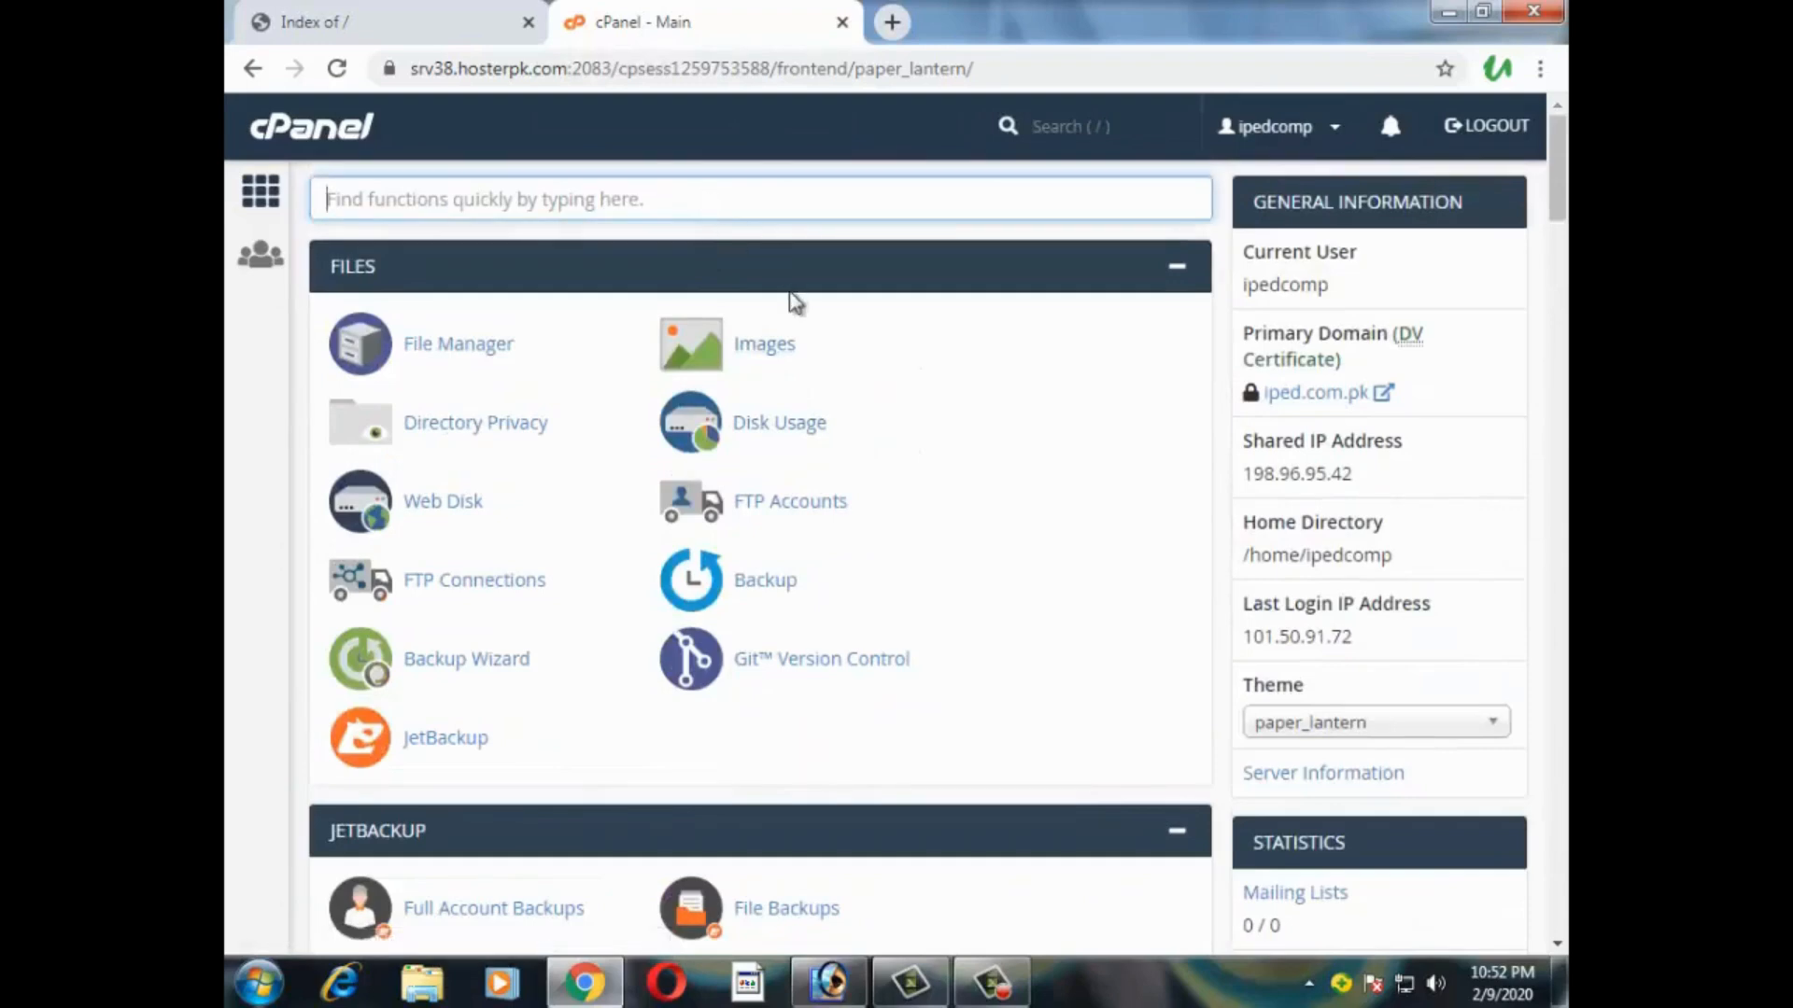
scroll(795, 306, down, 15)
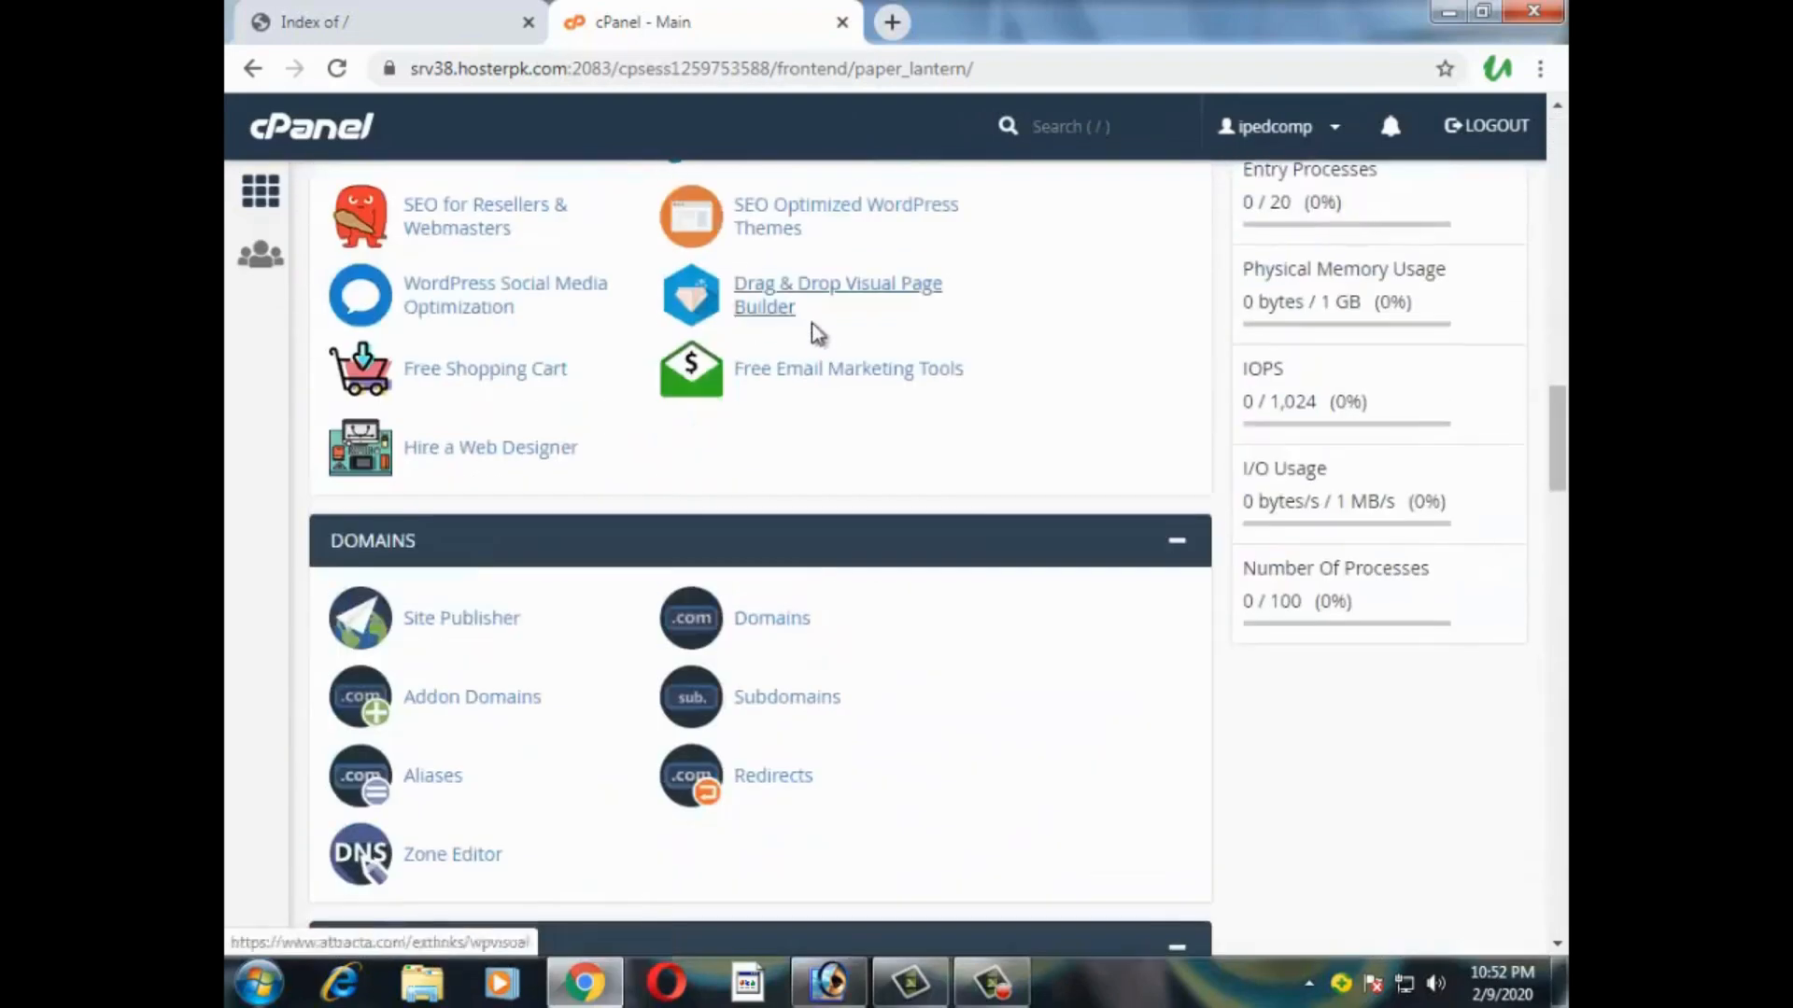
scroll(813, 337, down, 20)
scroll(820, 354, down, 10)
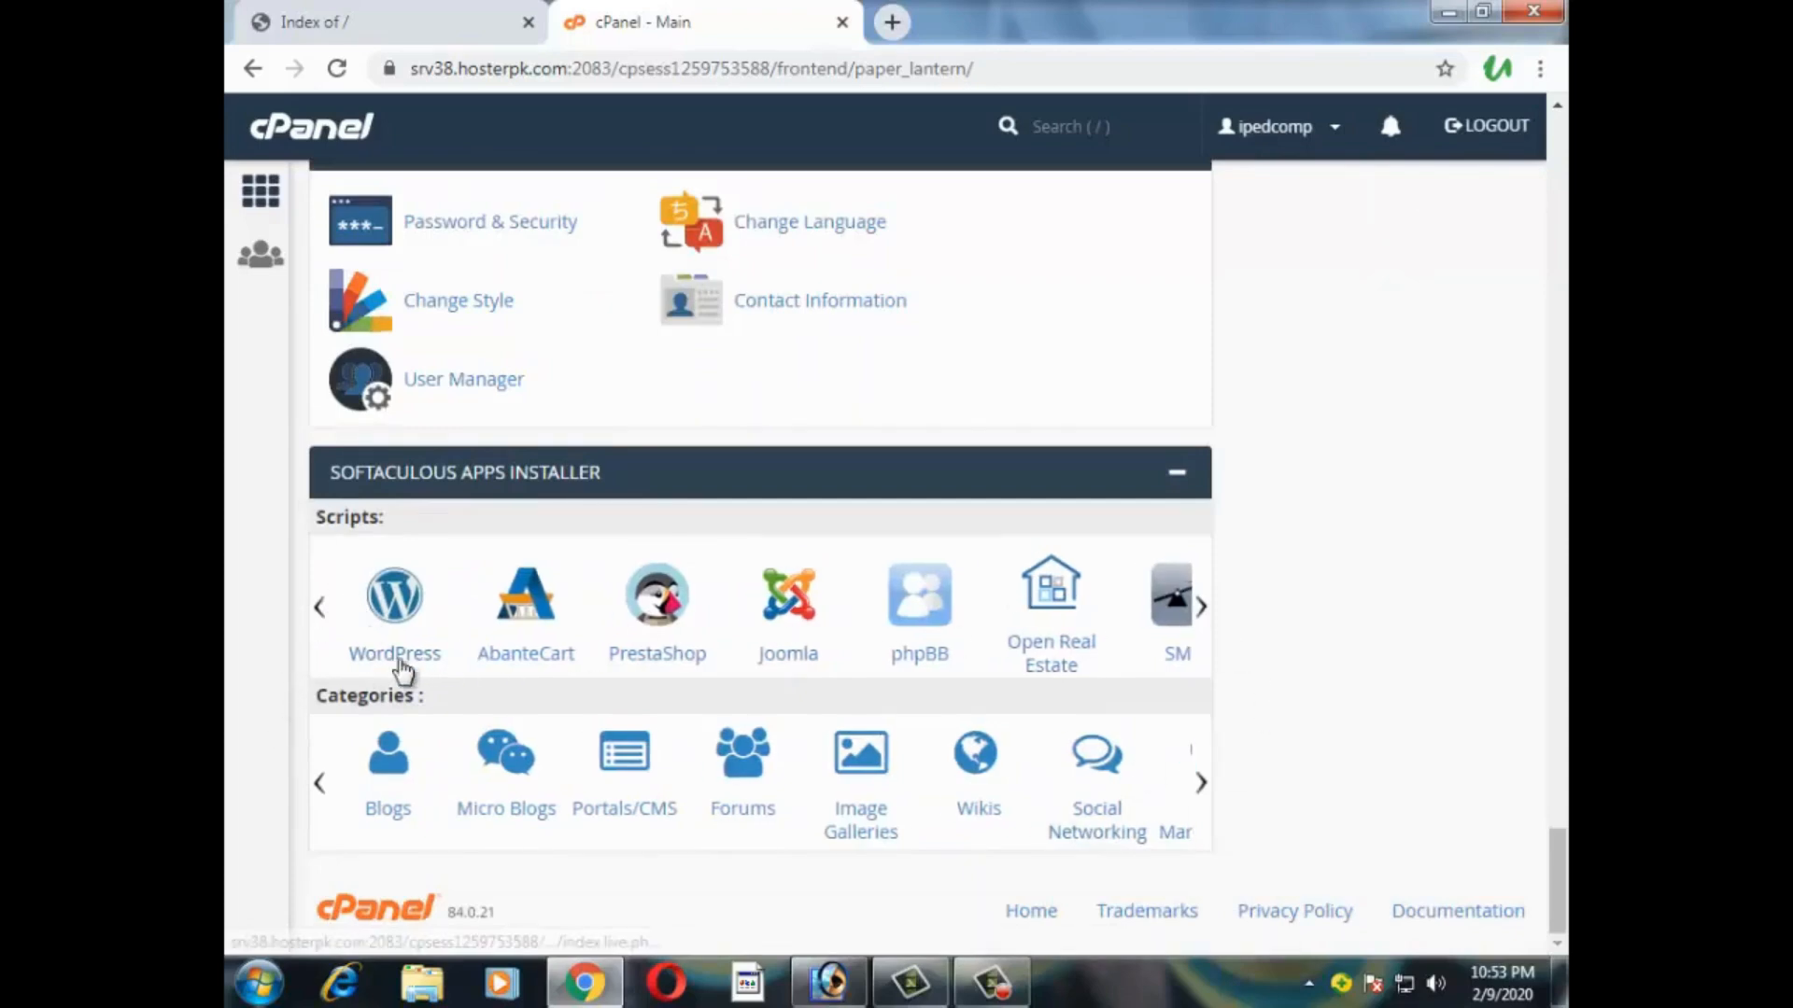
click(400, 669)
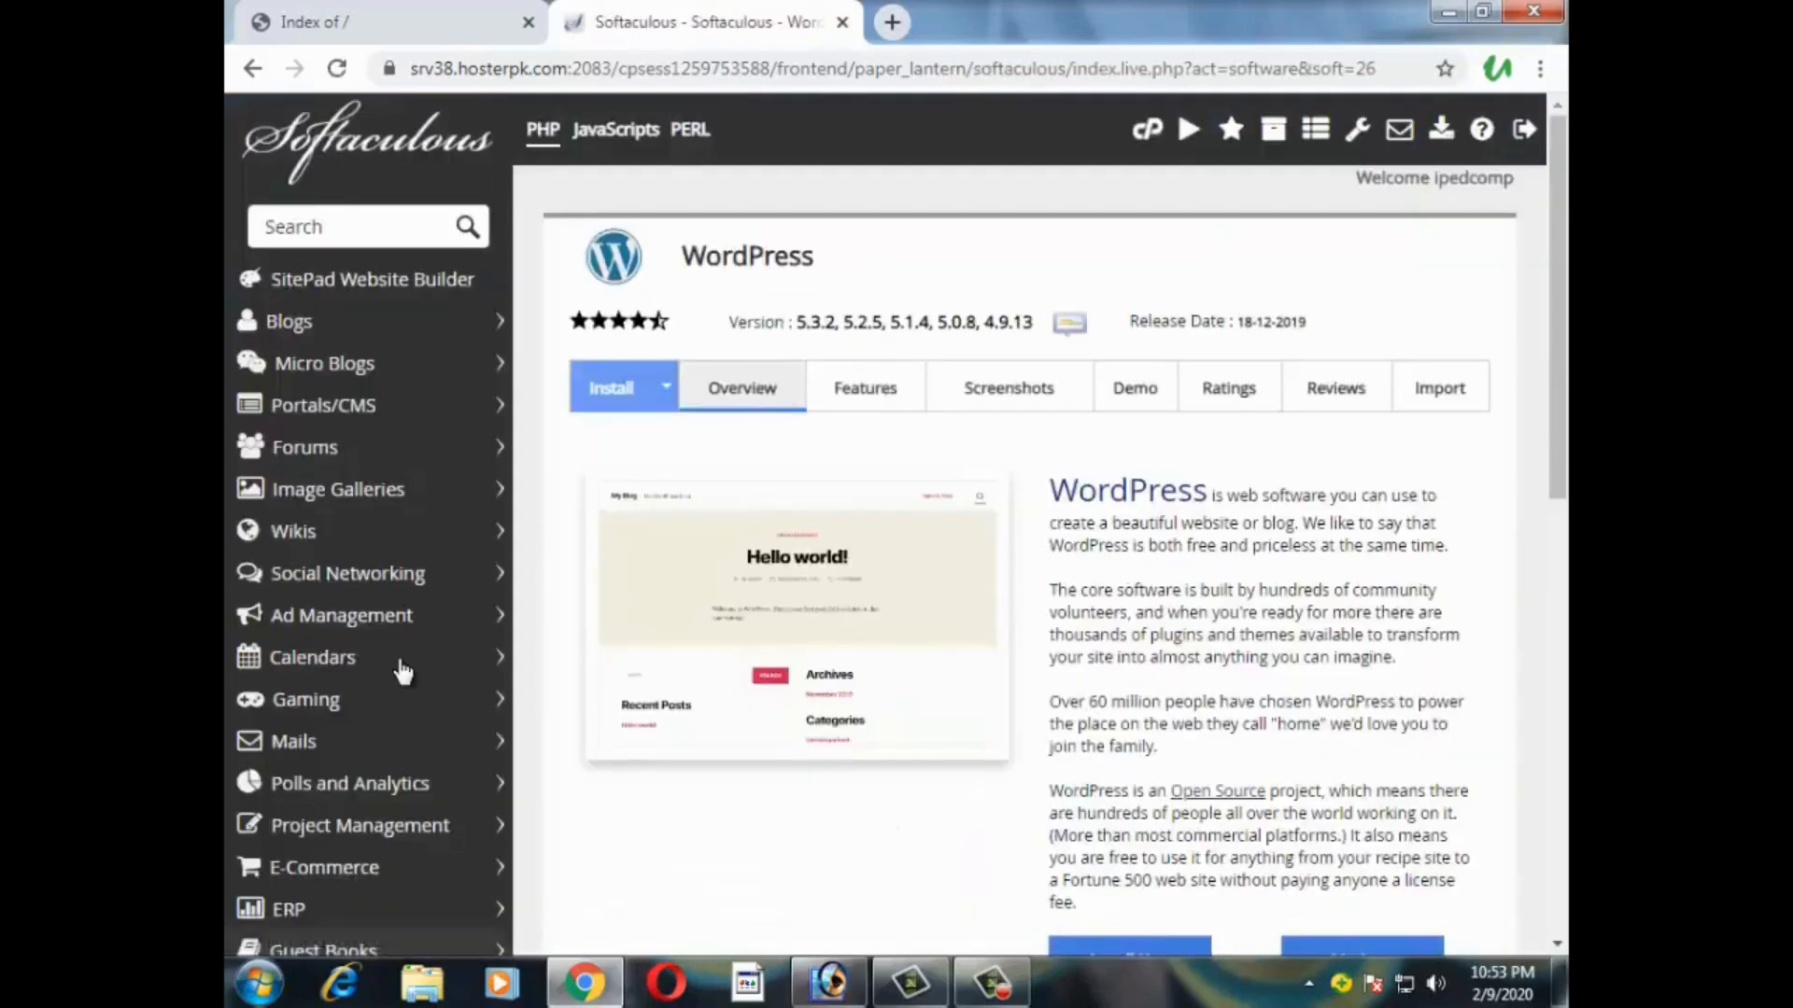
Review the WordPress overview and open its installation form.
scroll(1349, 761, down, 7)
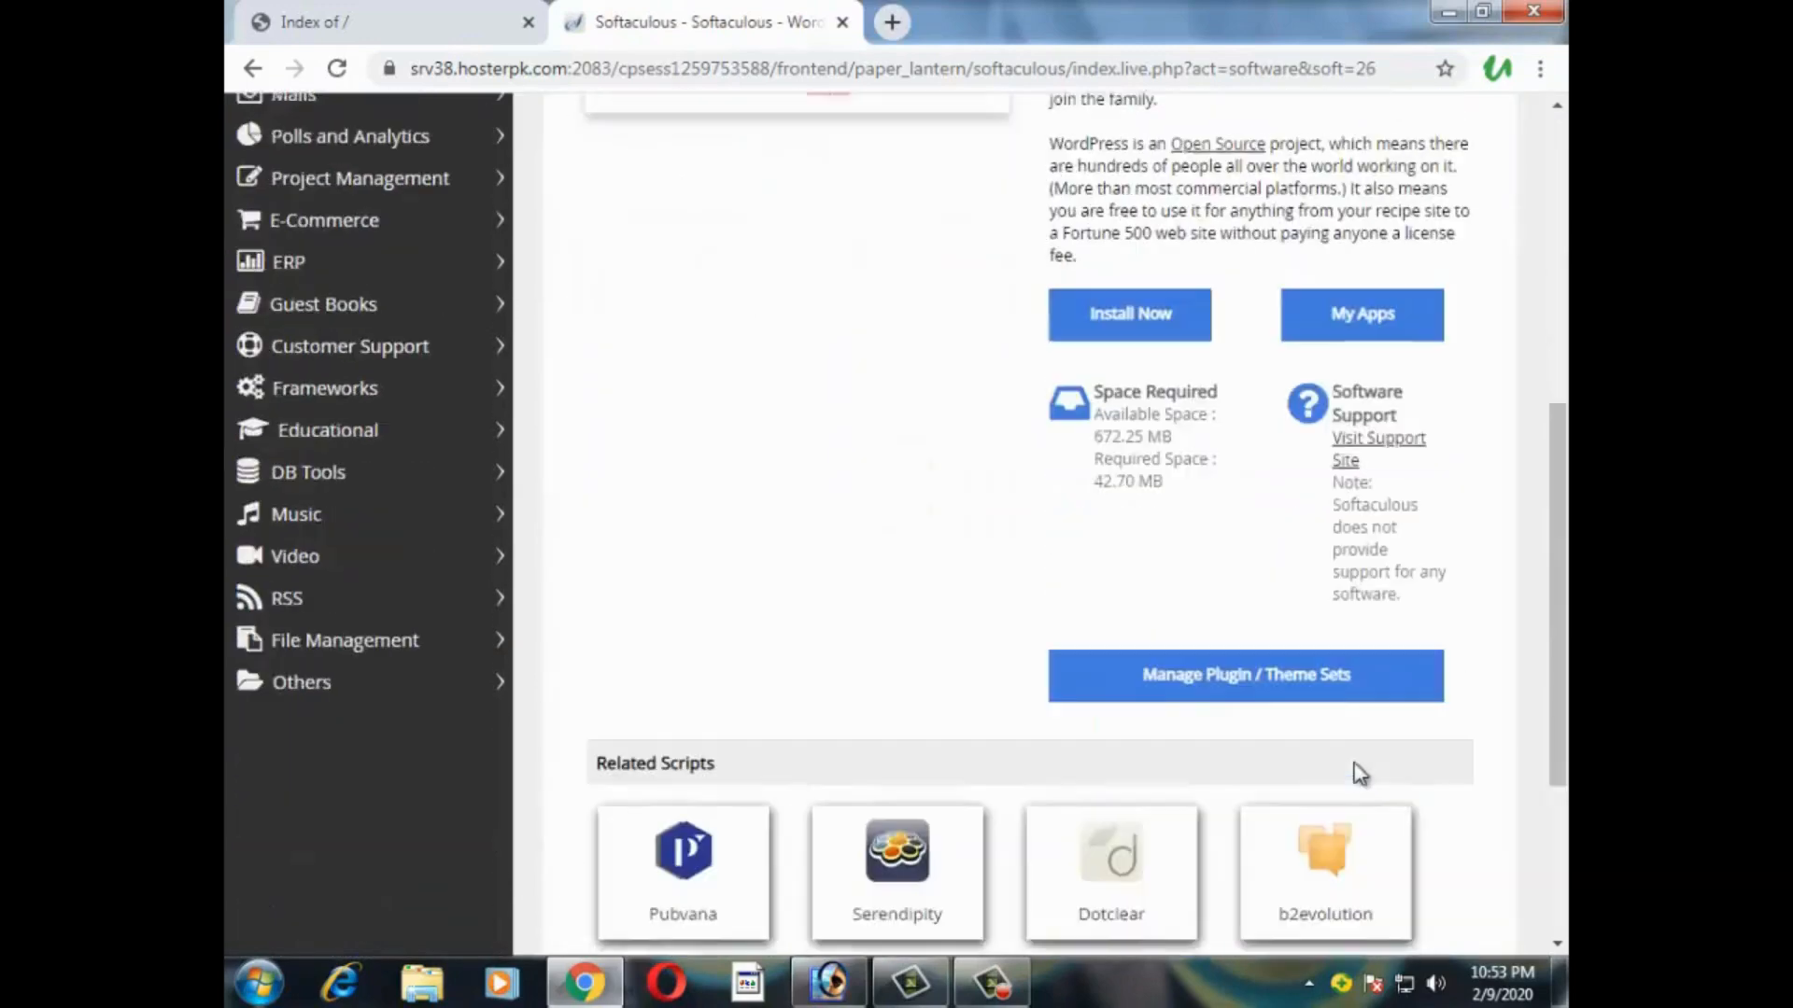
scroll(1361, 592, down, 3)
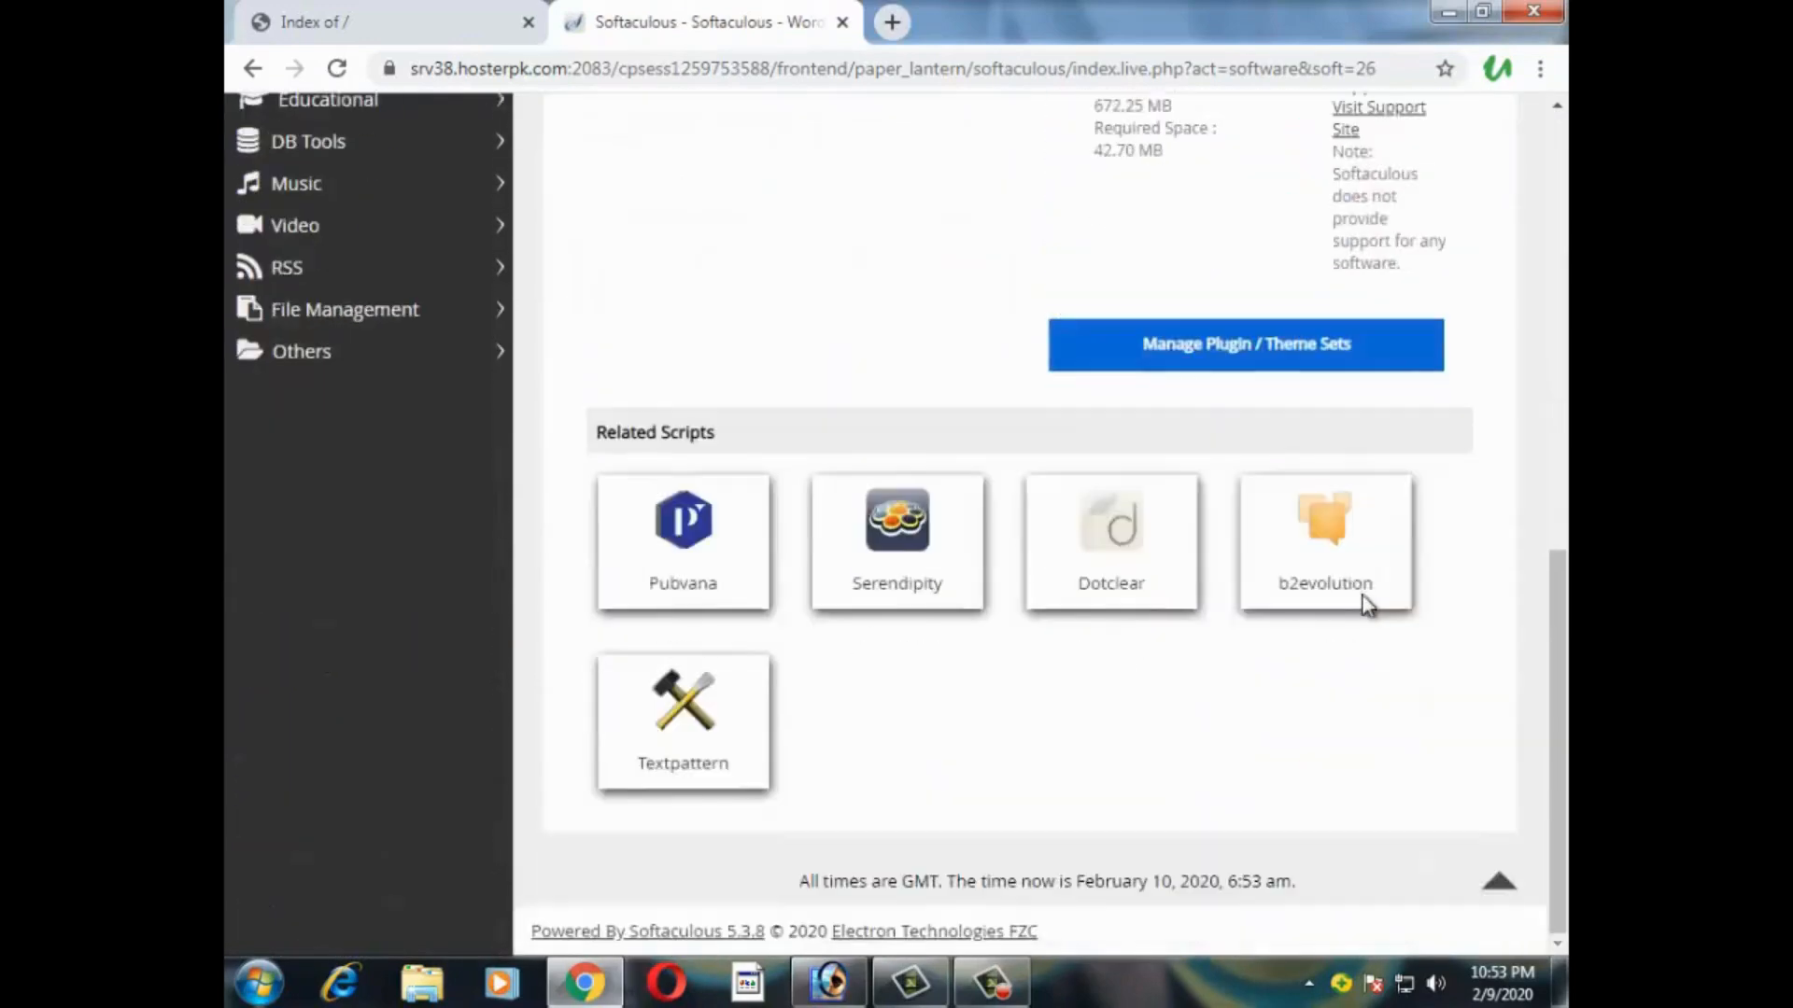
scroll(1307, 602, up, 6)
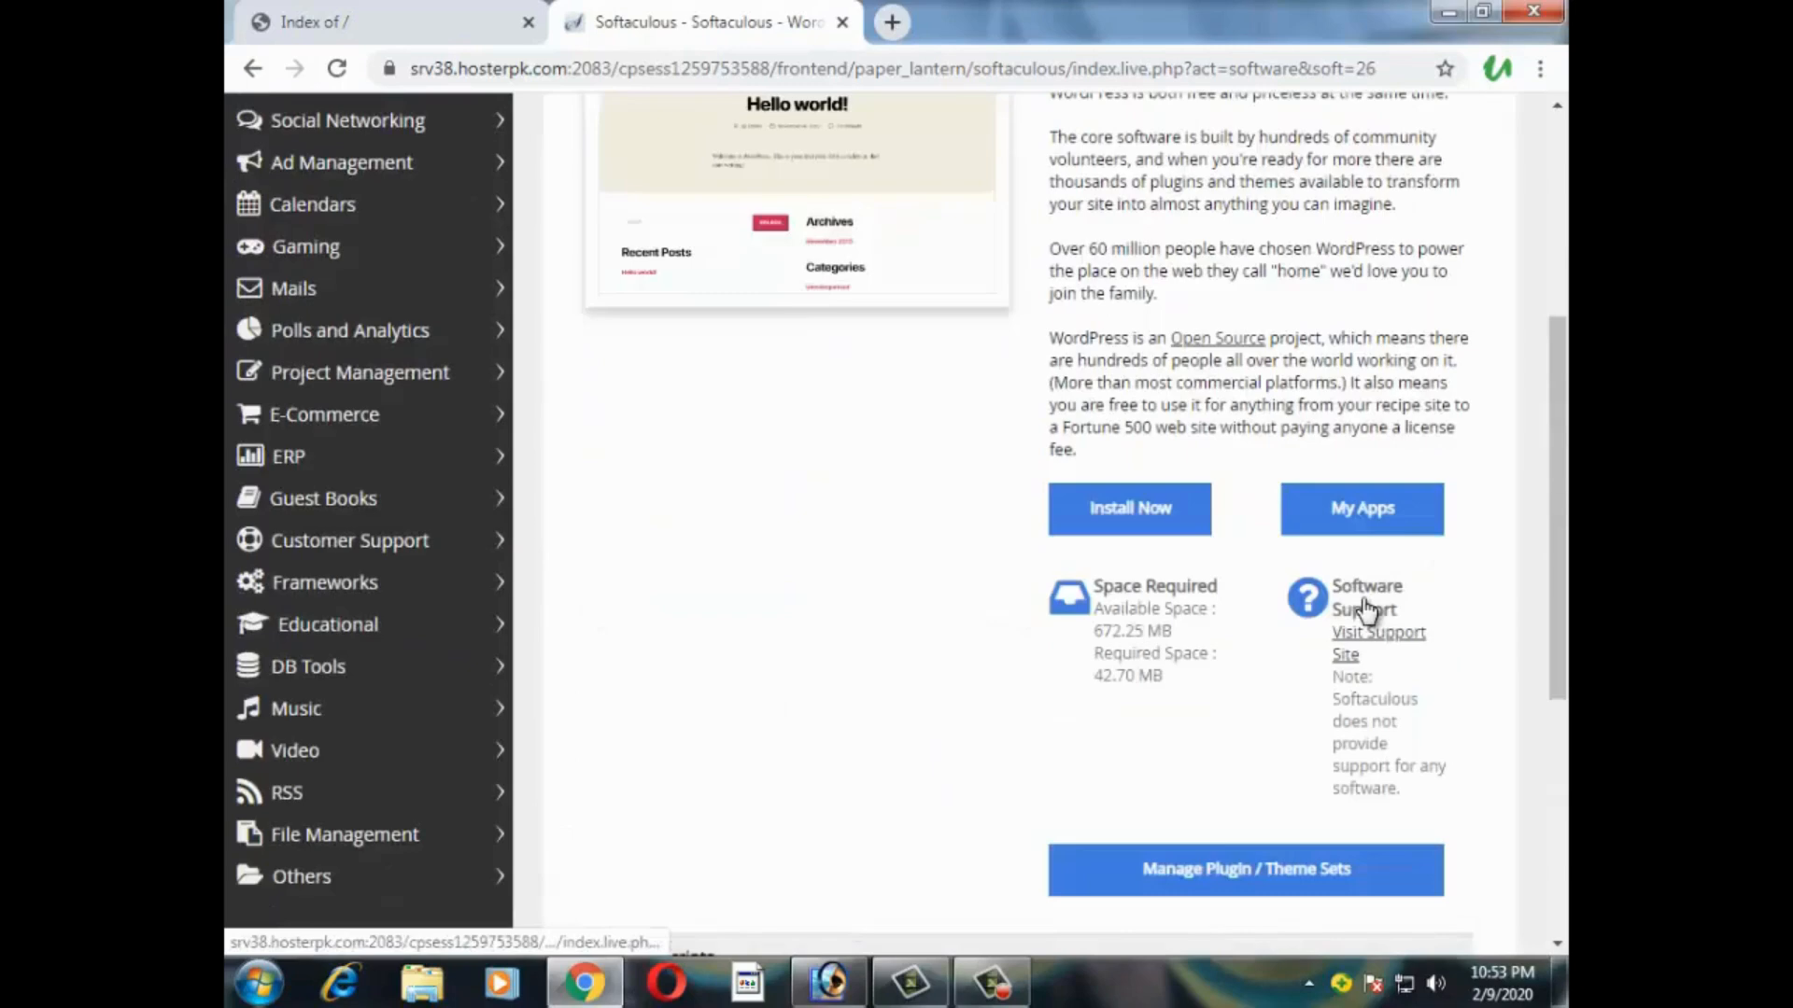
click(1158, 532)
scroll(1277, 623, up, 4)
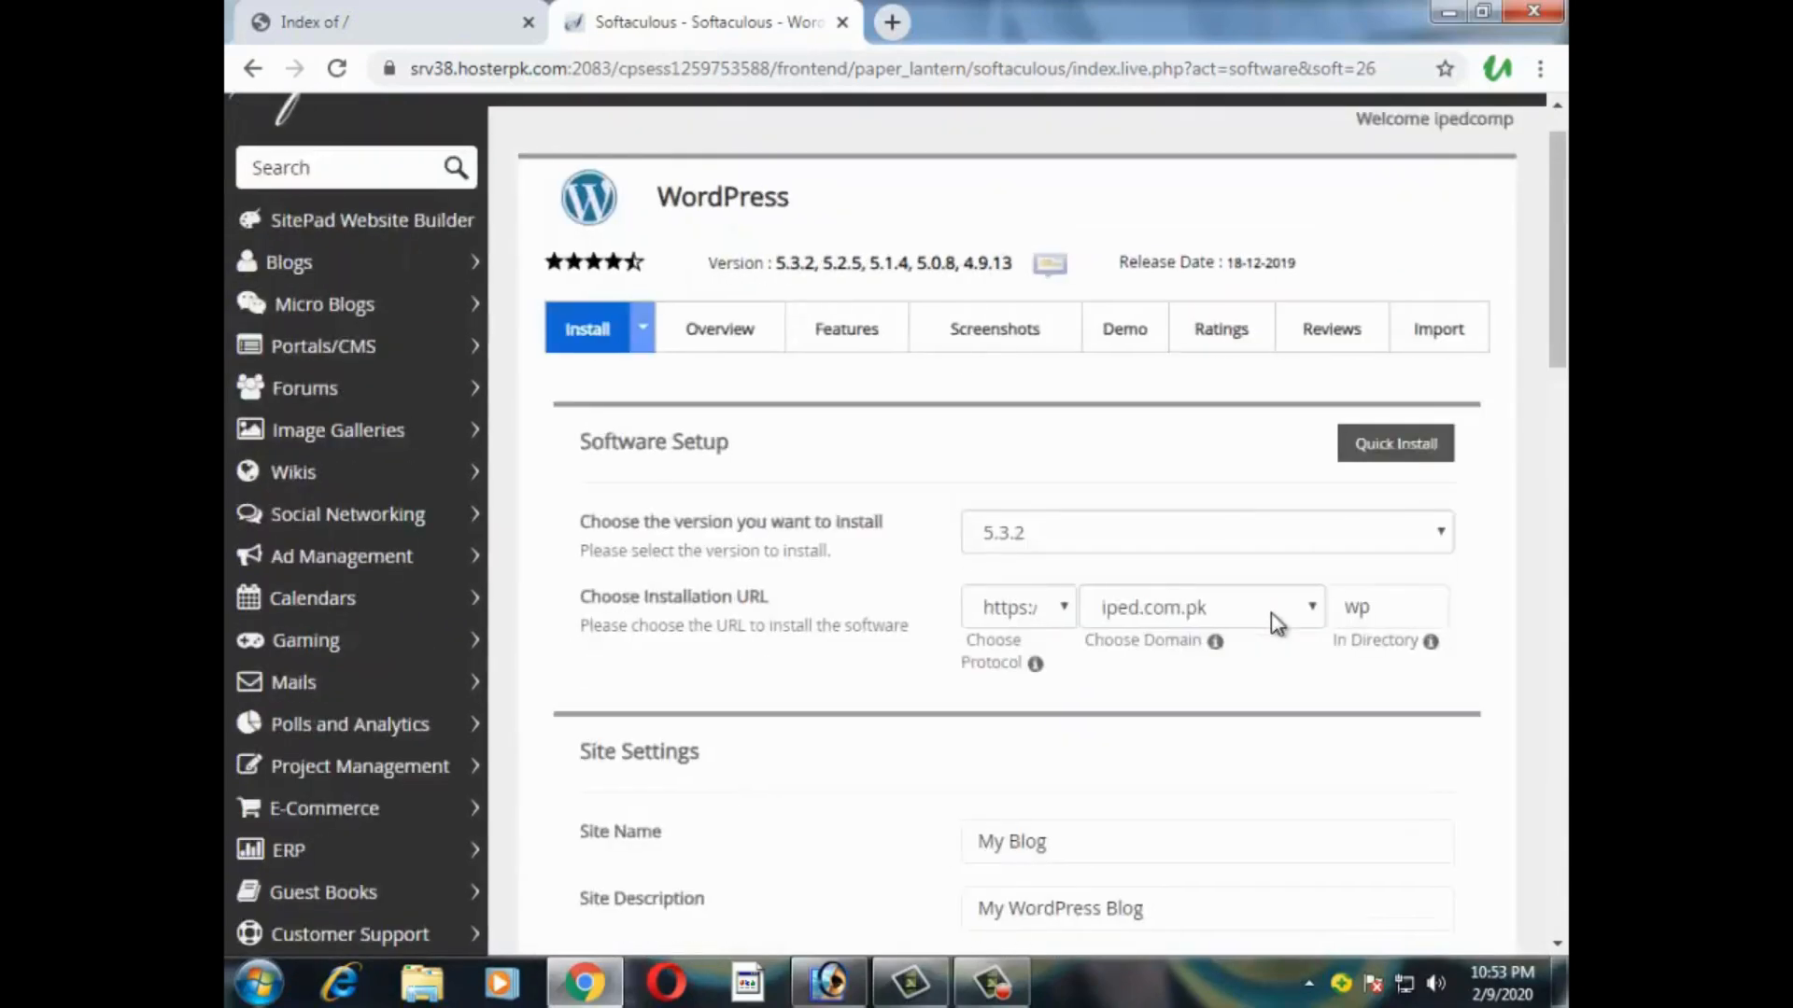
Choose WordPress version 5.3.2 and clear the installation directory for the iped.com.pk domain.
click(1155, 540)
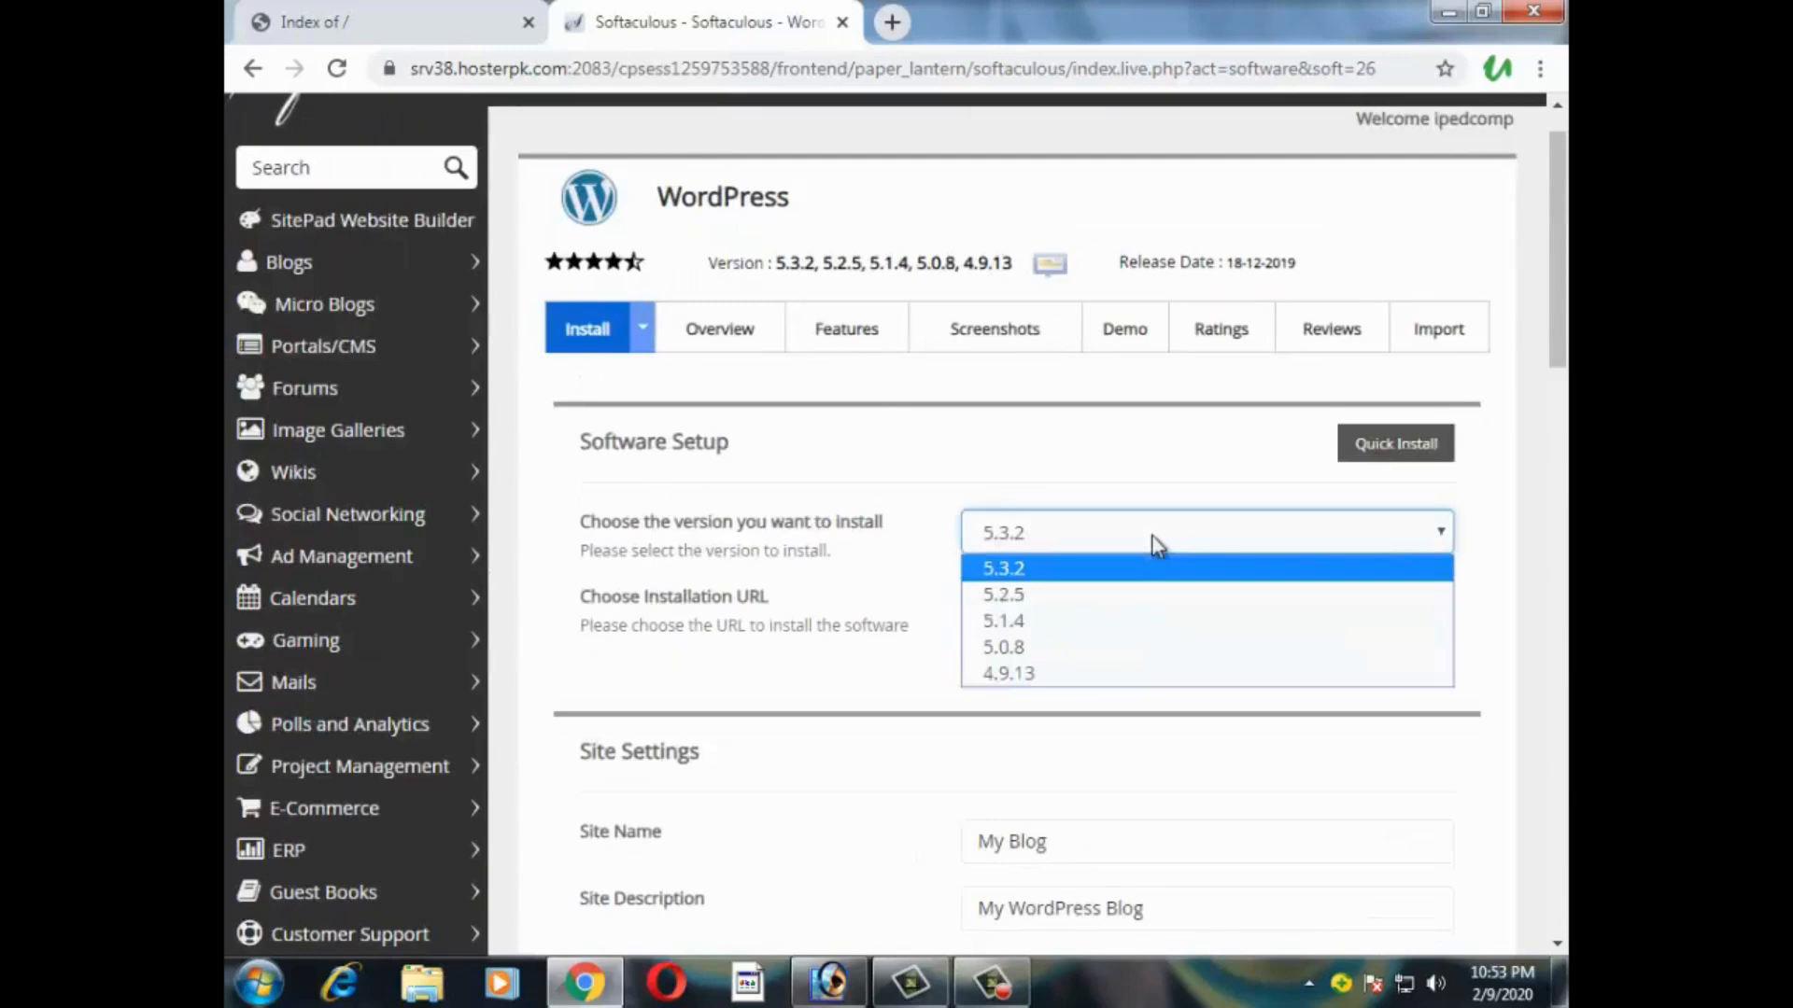
click(1157, 546)
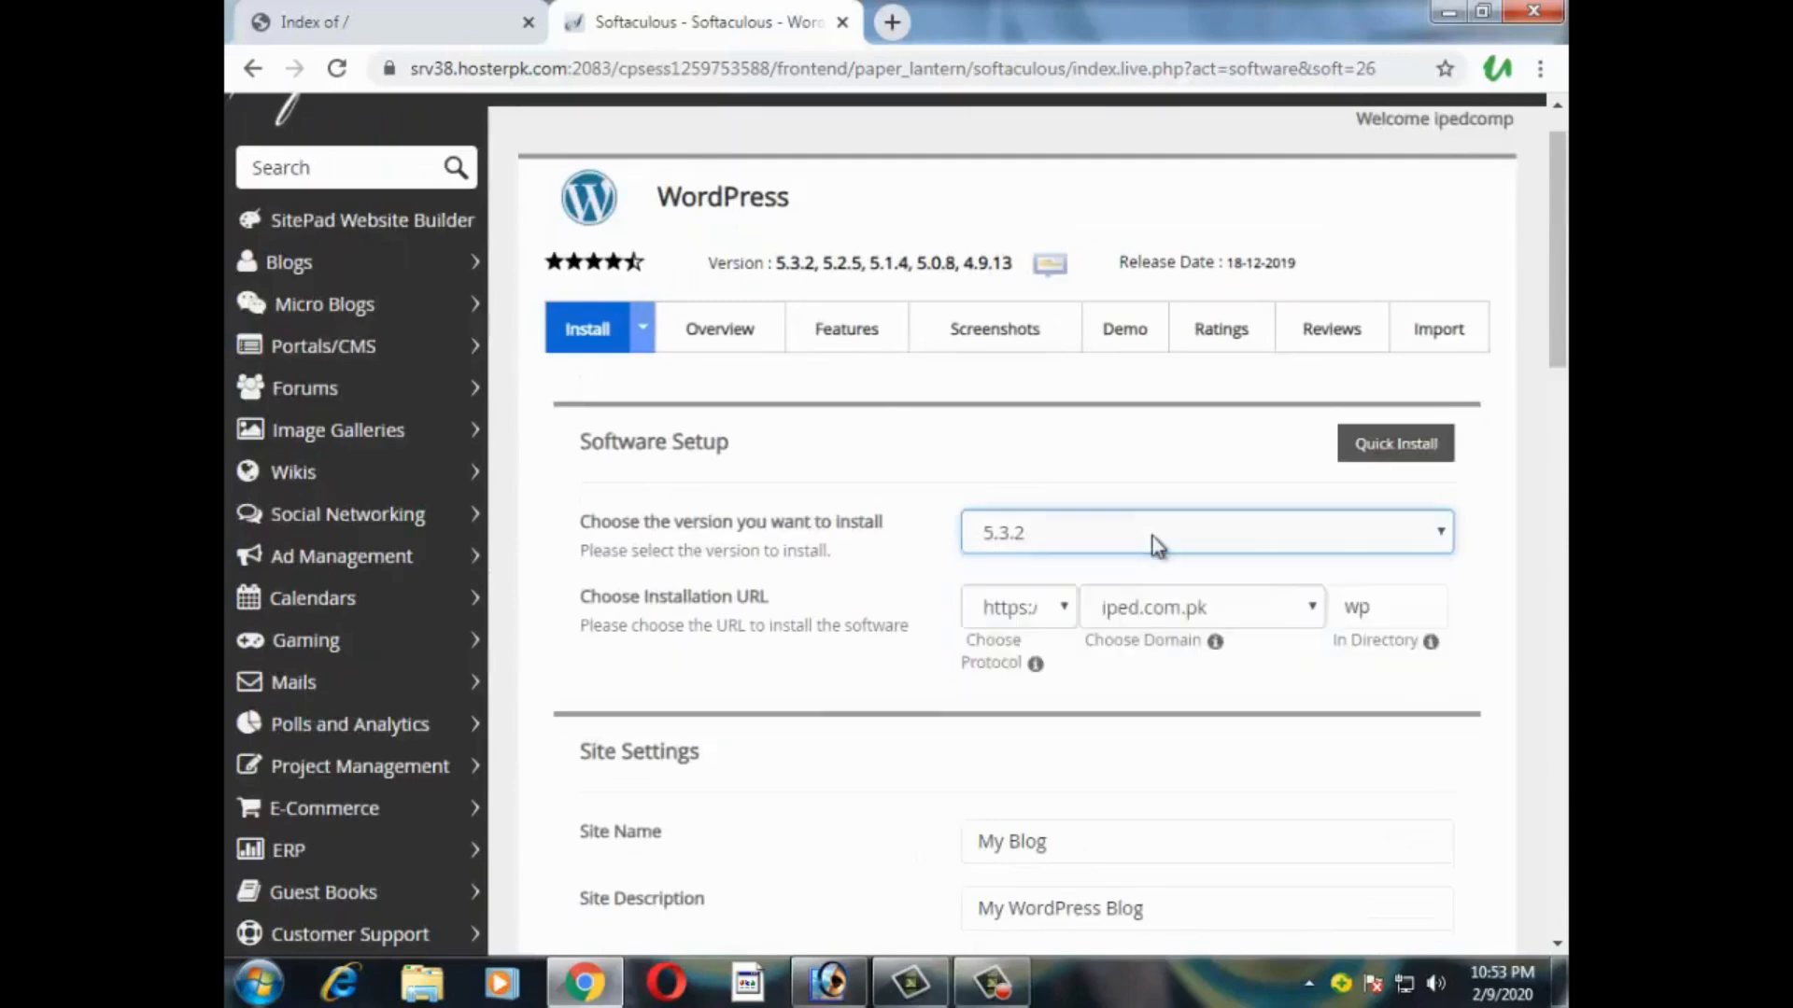
double_click(1423, 613)
key(BackSpace)
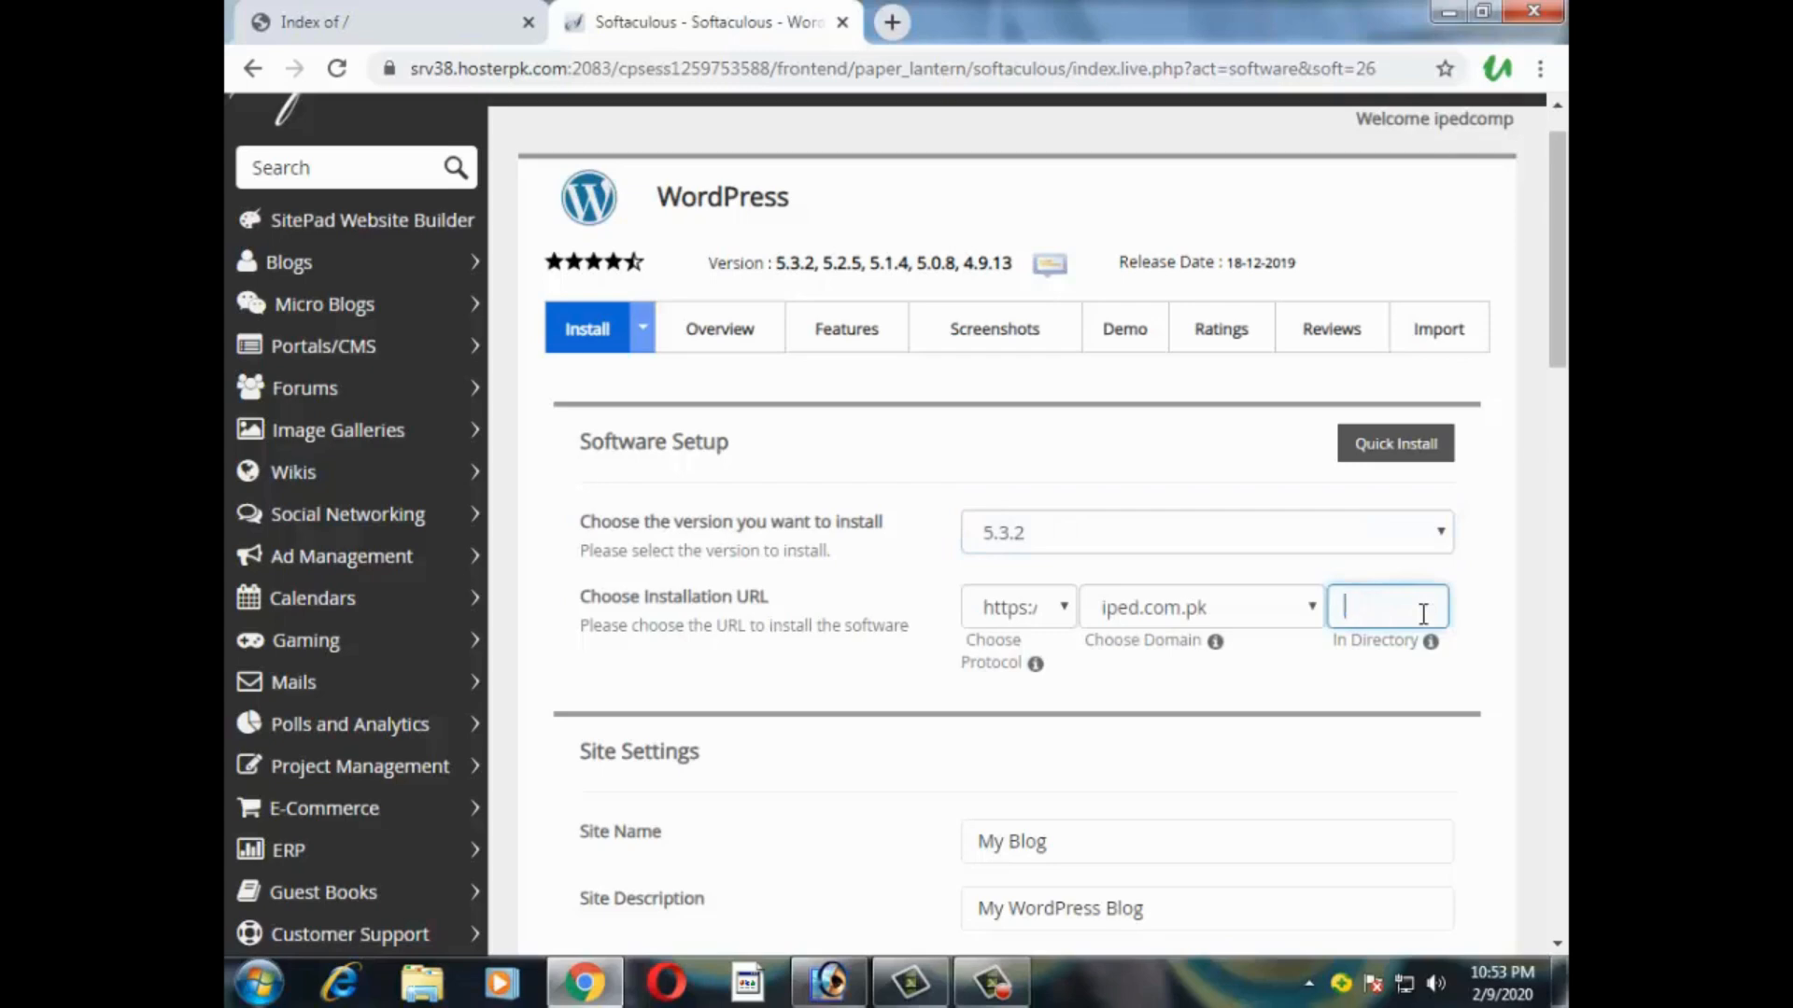
click(1494, 648)
Set the site name to "Institute" and the site description to "Education".
scroll(1494, 648, down, 3)
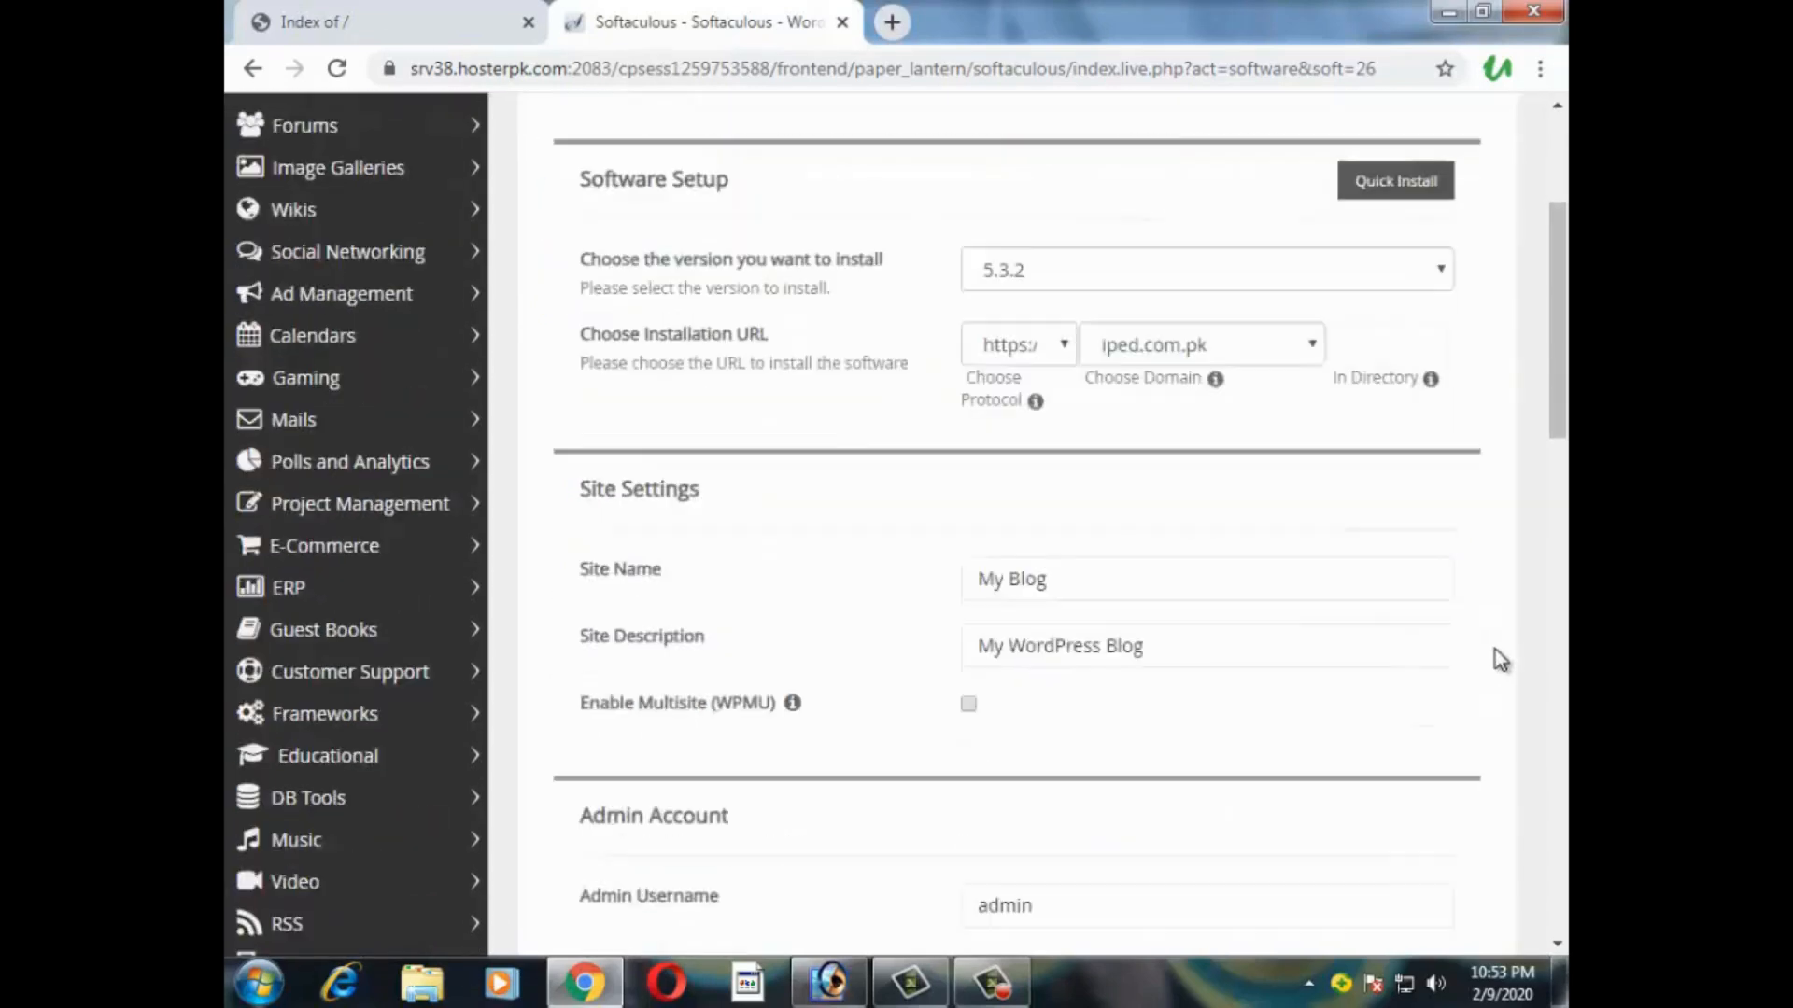
drag(1205, 588, 945, 583)
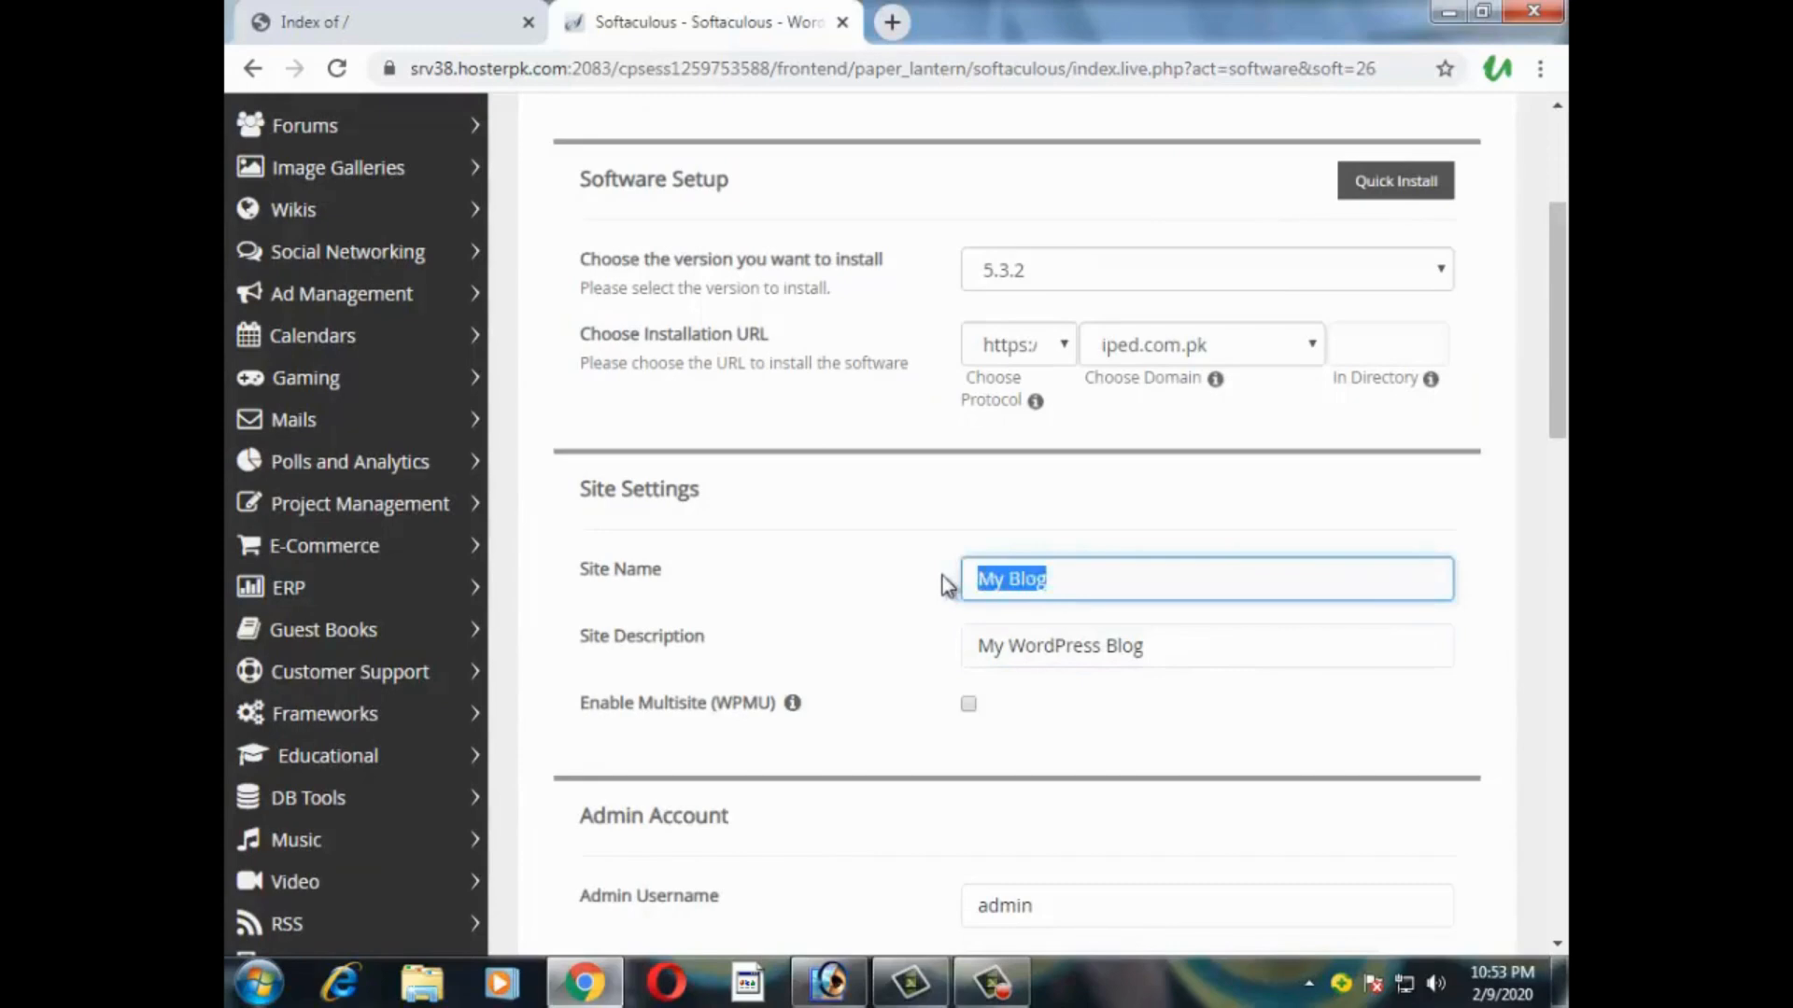
text(Institute)
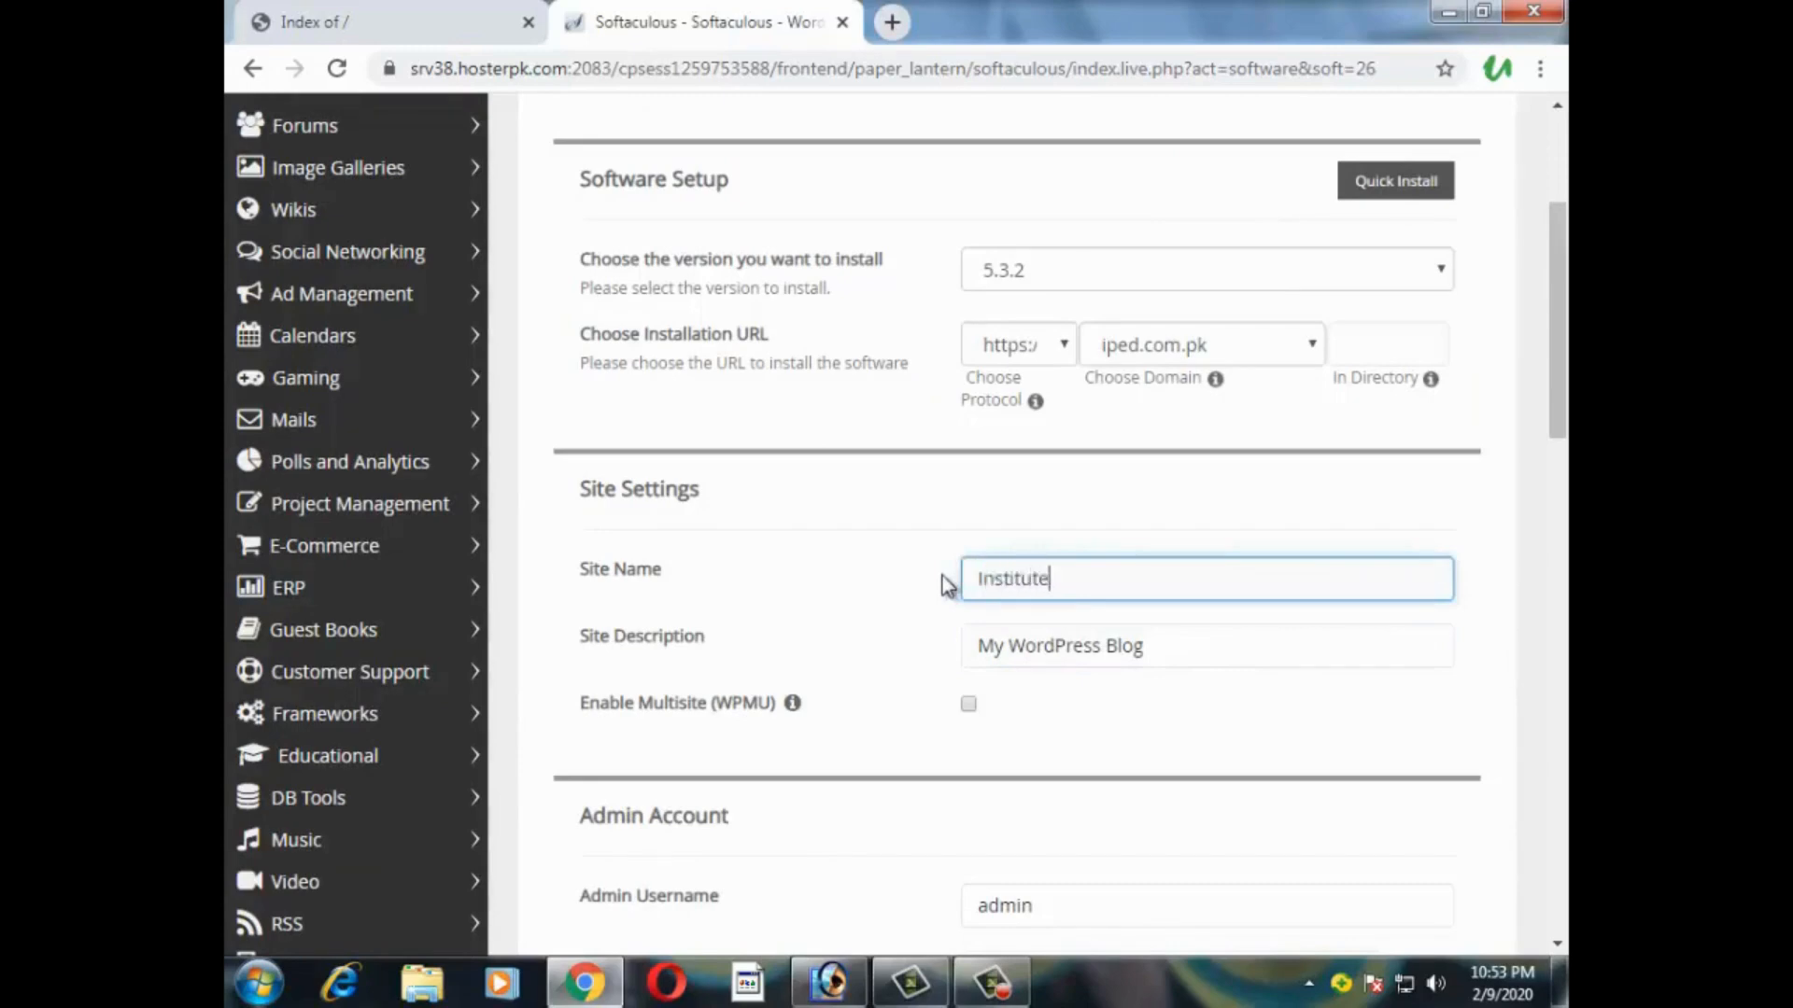
key(Tab)
text(Educatio)
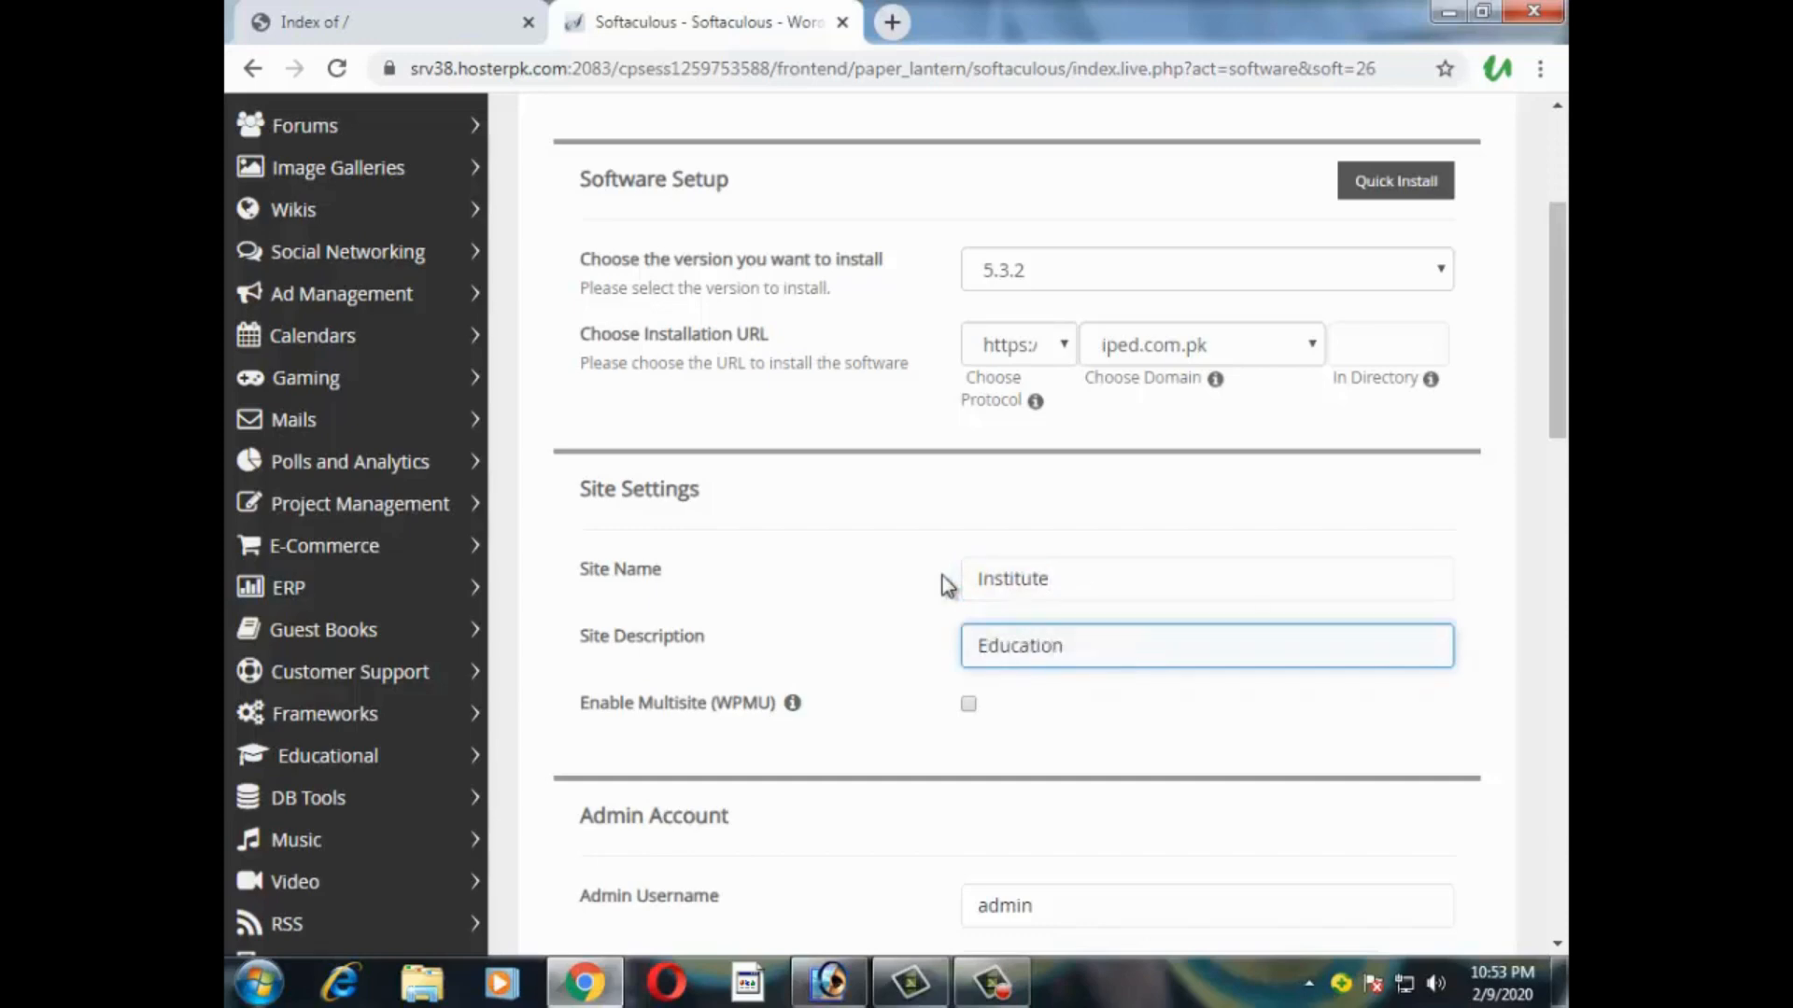
text(n)
Replace the default admin username with the administrator's own username and enter a strong admin password.
scroll(1246, 609, down, 5)
click(1121, 382)
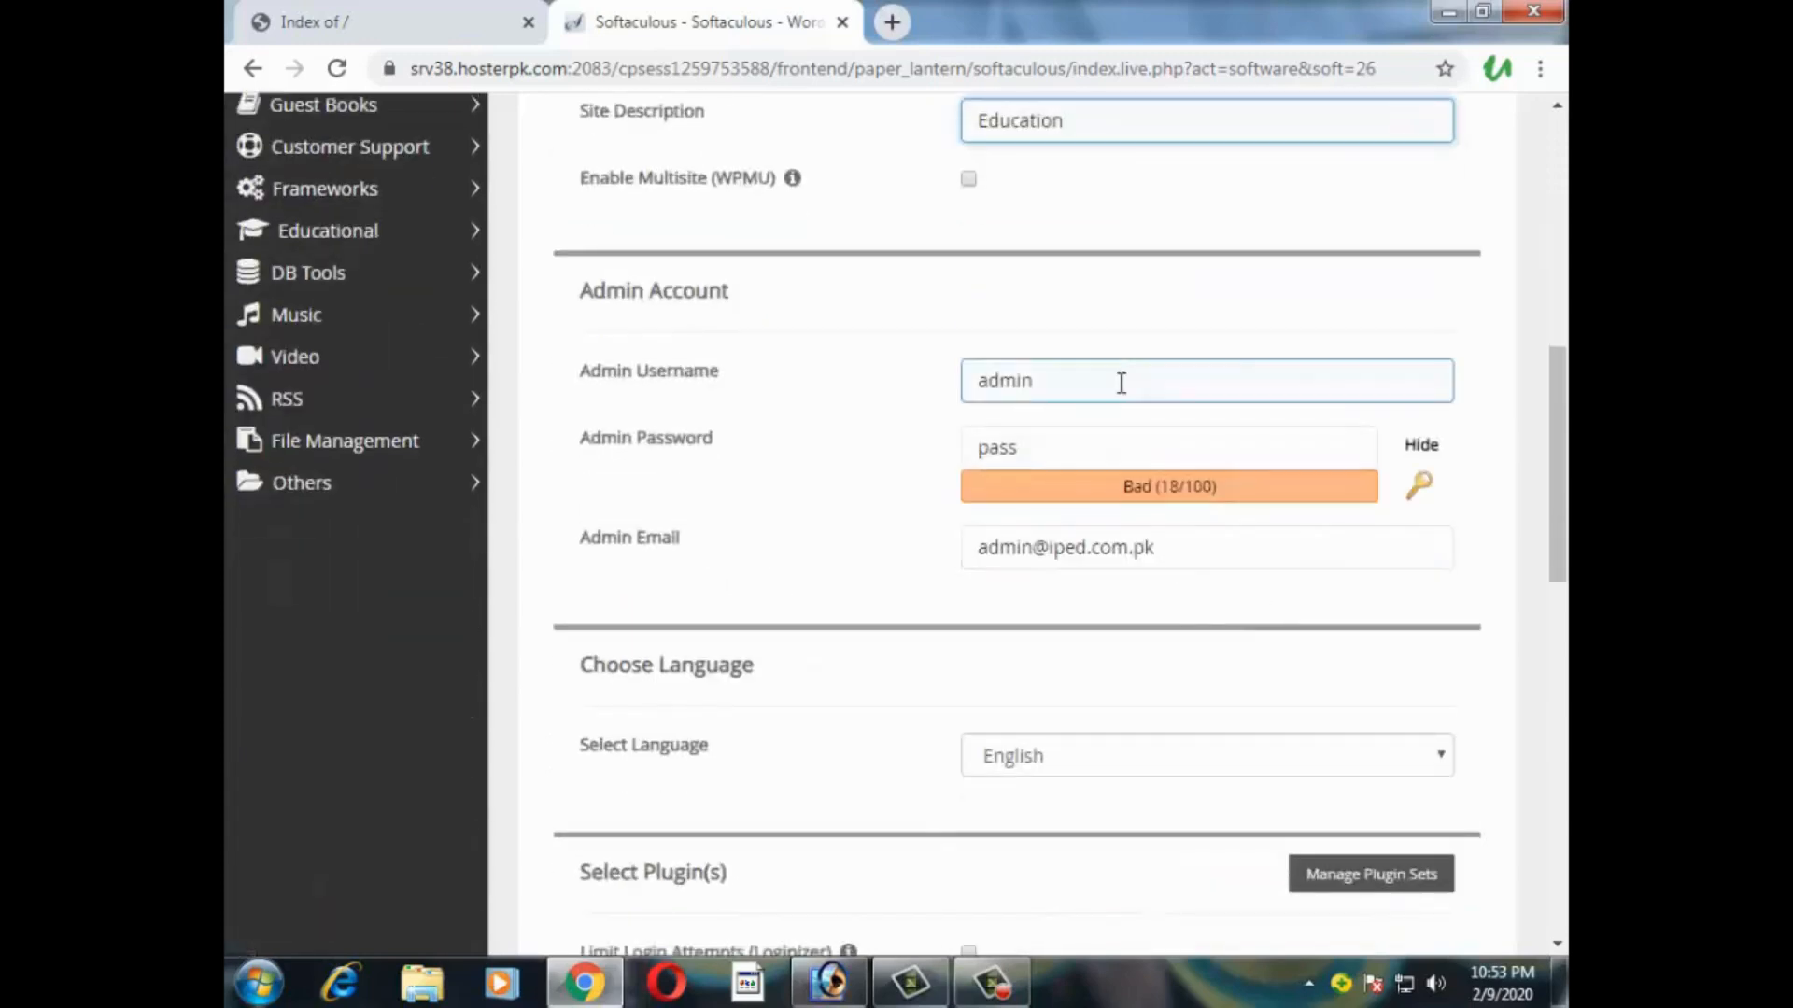
drag(1121, 383, 927, 390)
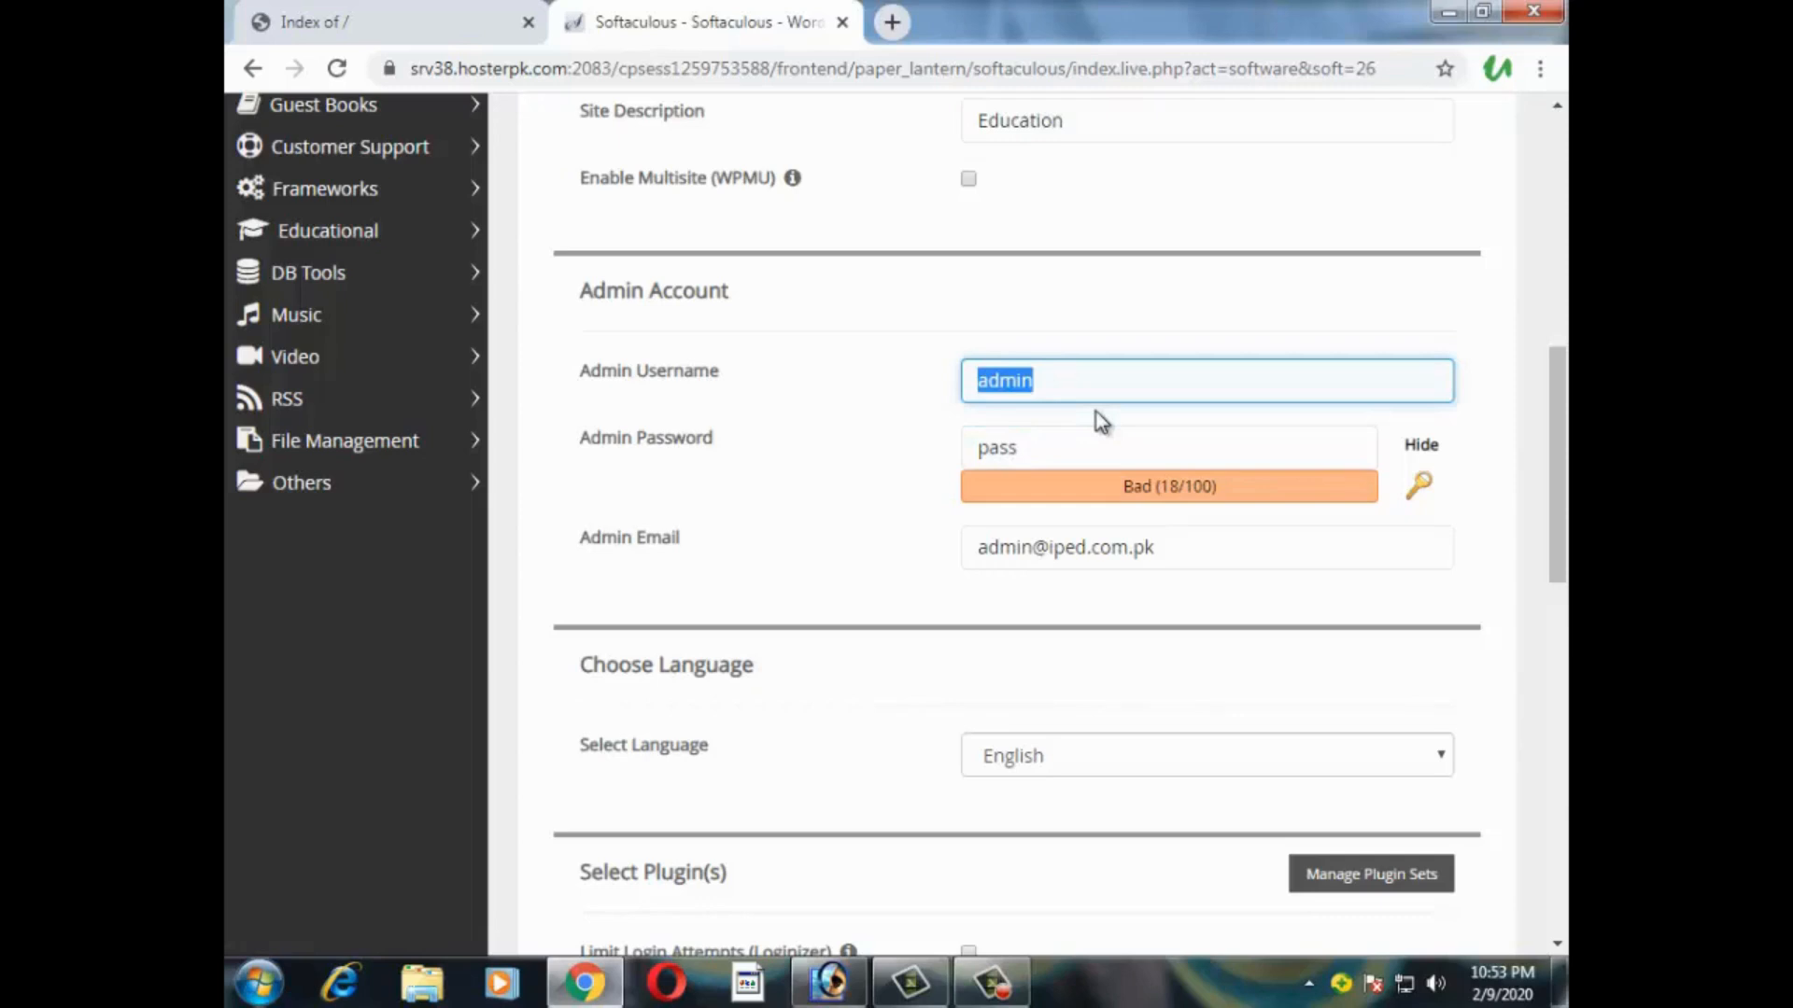
key(Tab)
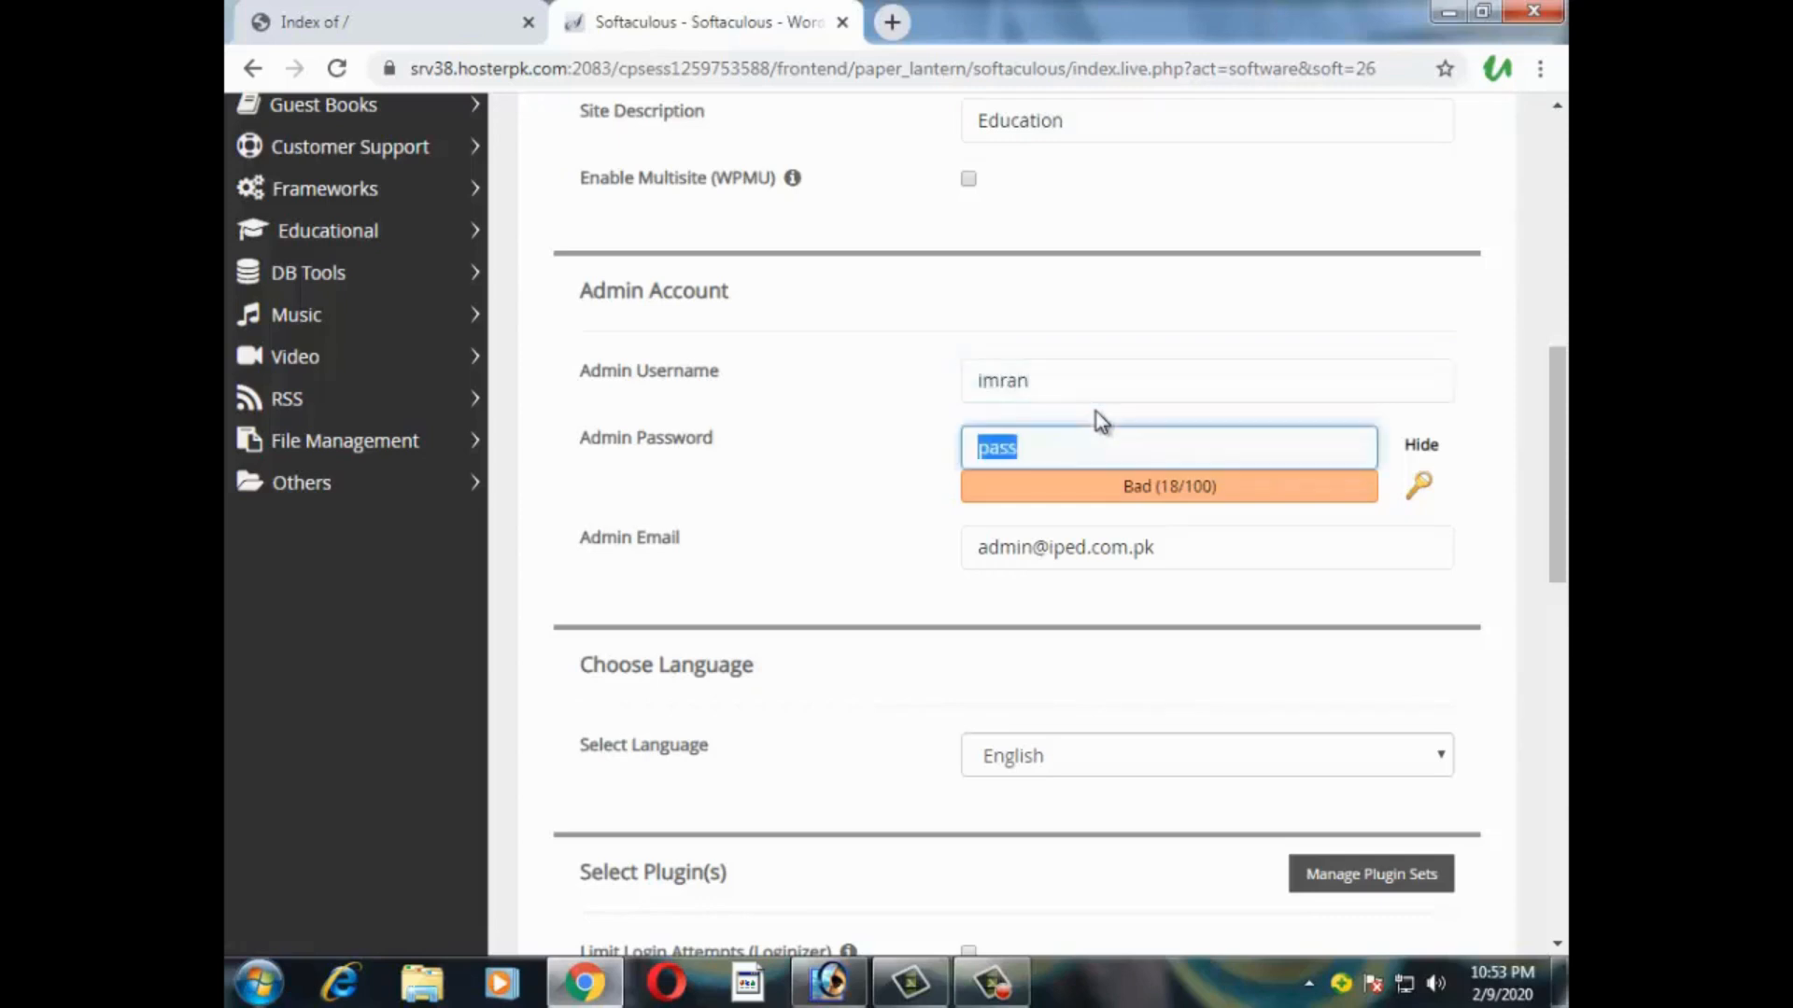
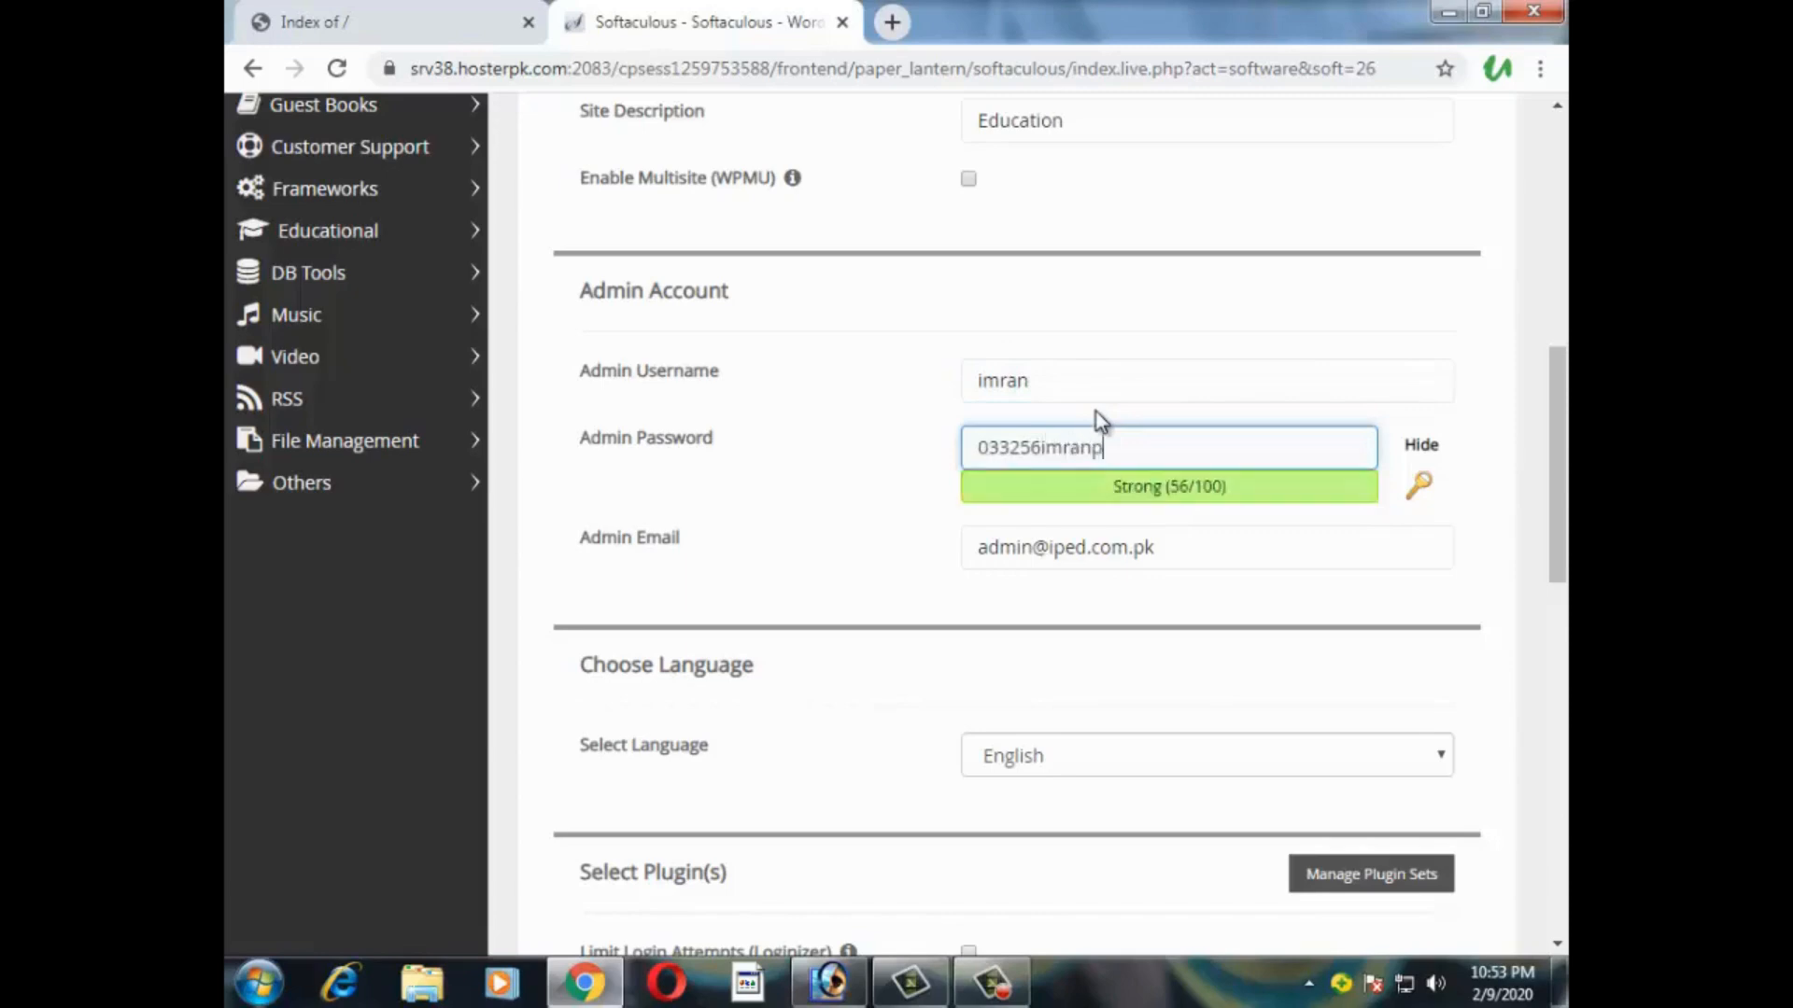
Replace the default admin email with the site's contact email address.
click(1167, 553)
drag(1167, 558, 936, 562)
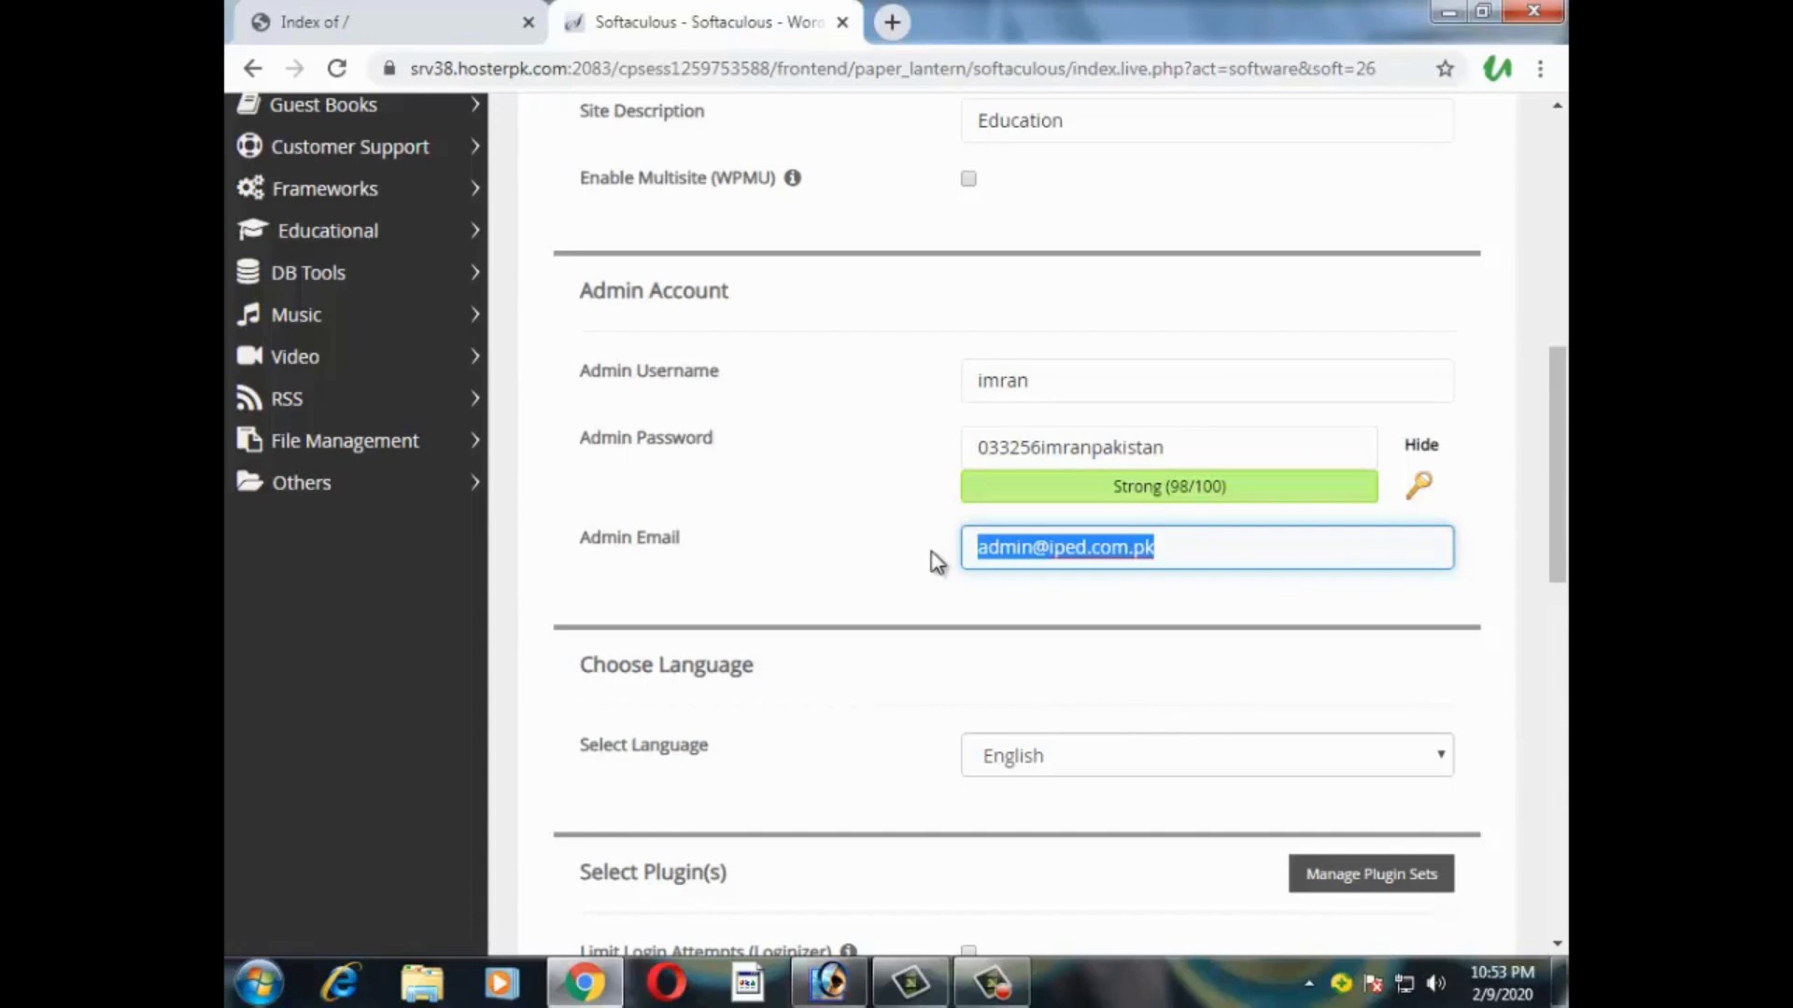
text(s)
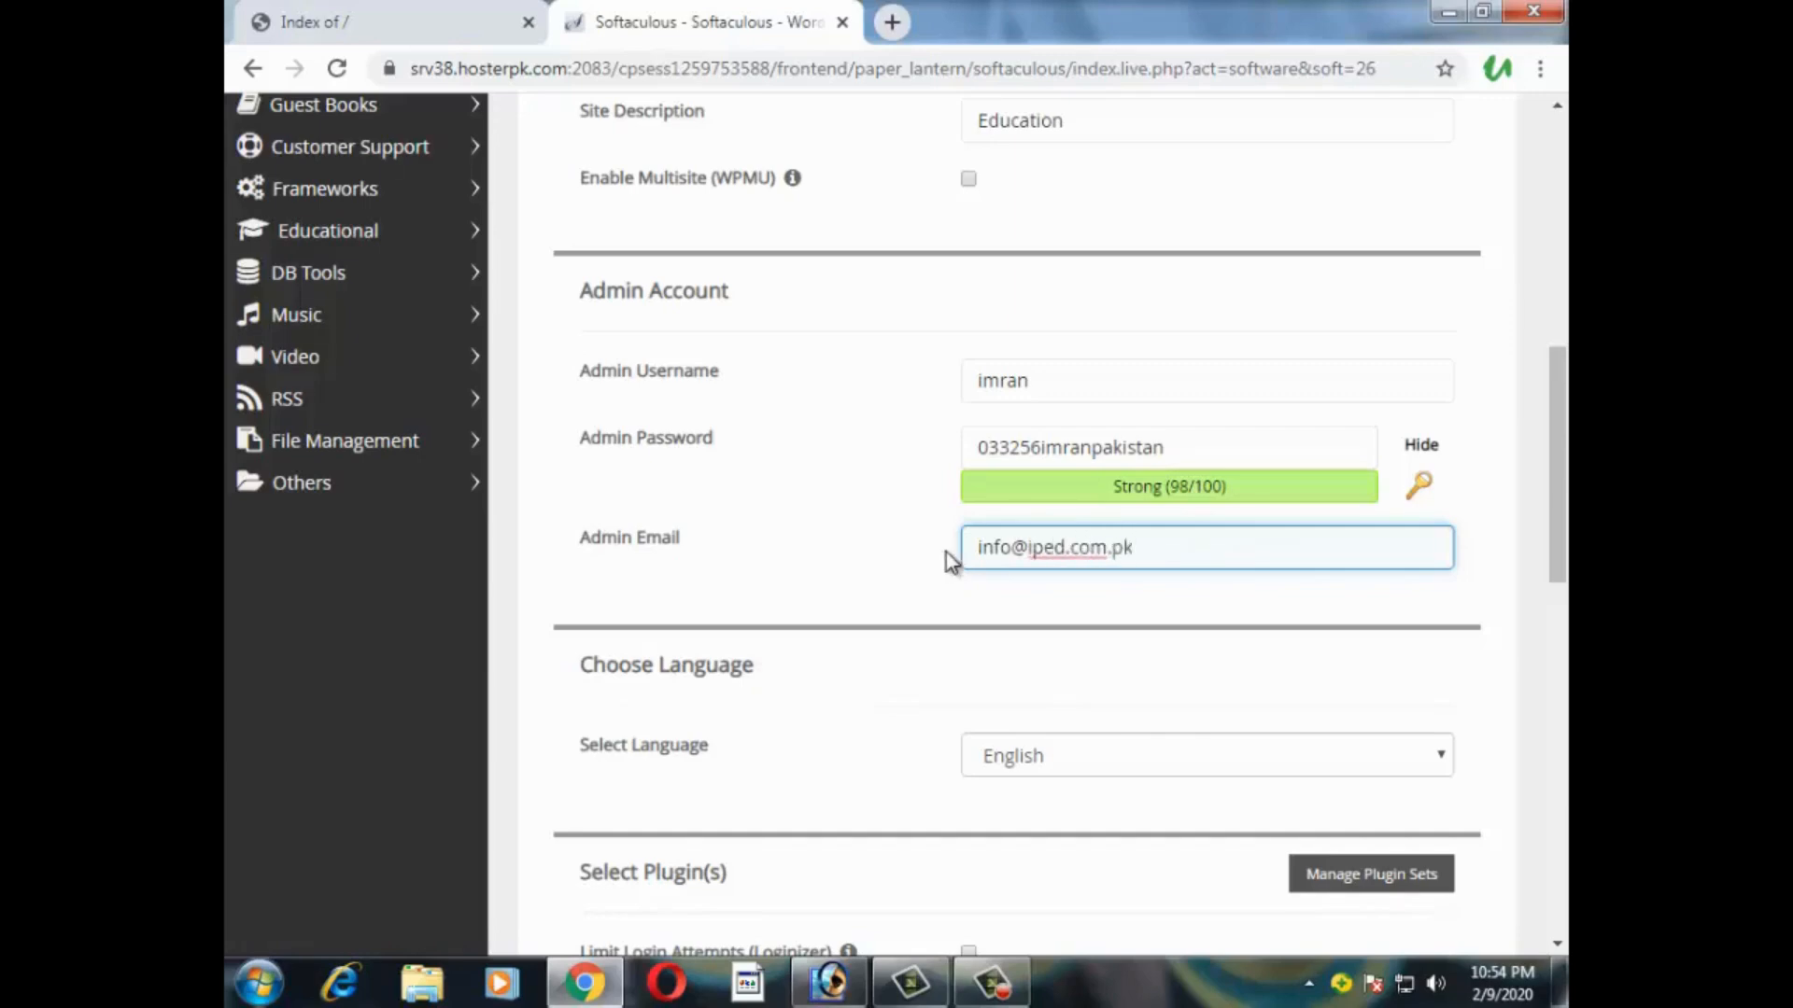
Move the Windows color scheme prompt out of the way and select the Auto Repair theme for the installation.
scroll(945, 552, down, 6)
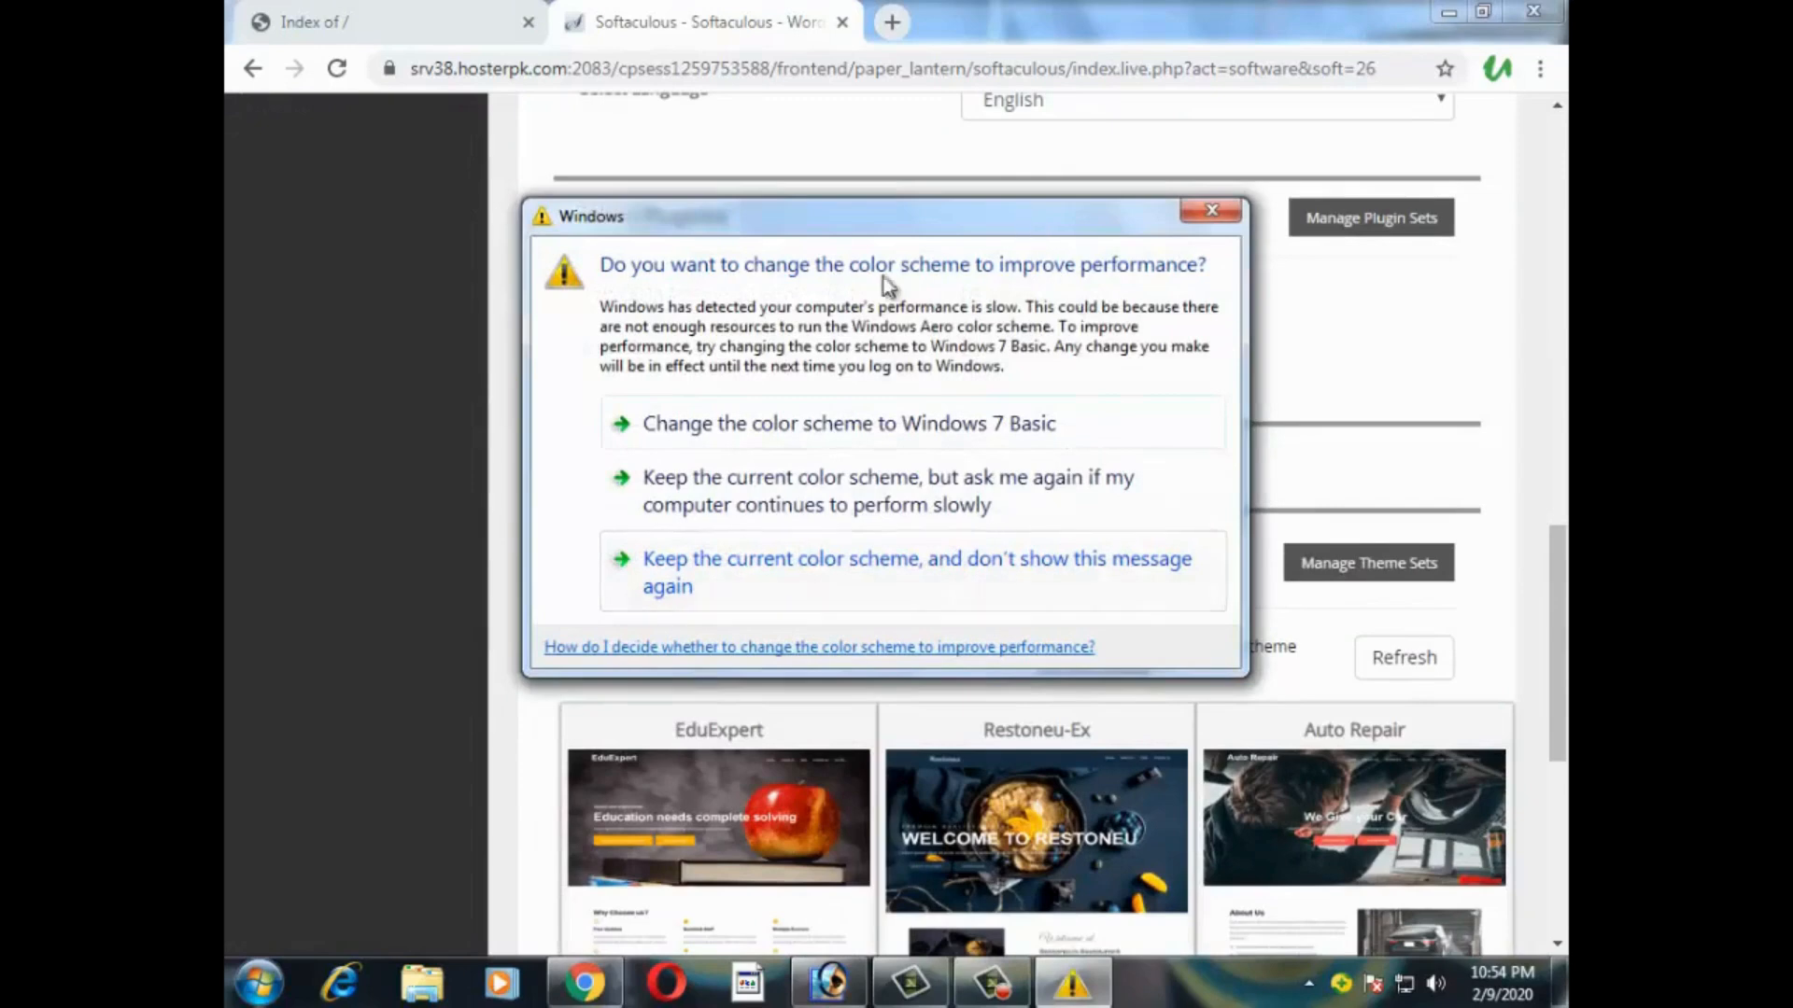
drag(1024, 220, 229, 934)
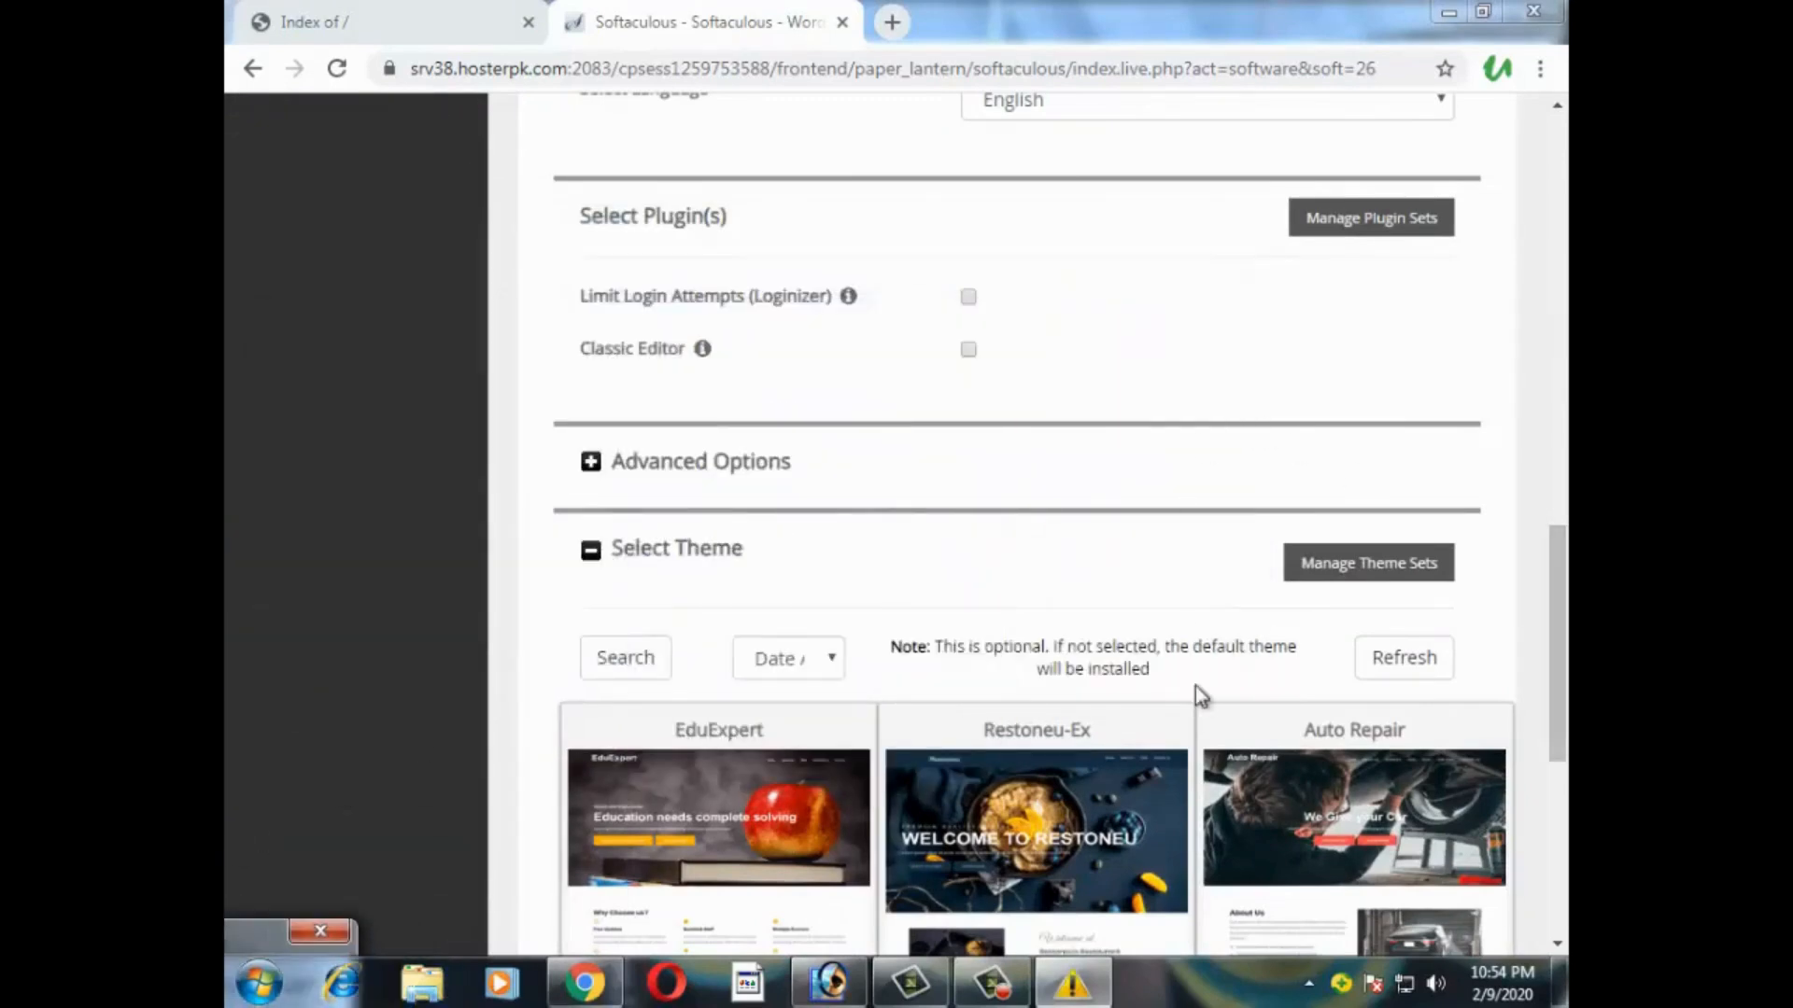
scroll(1240, 688, down, 4)
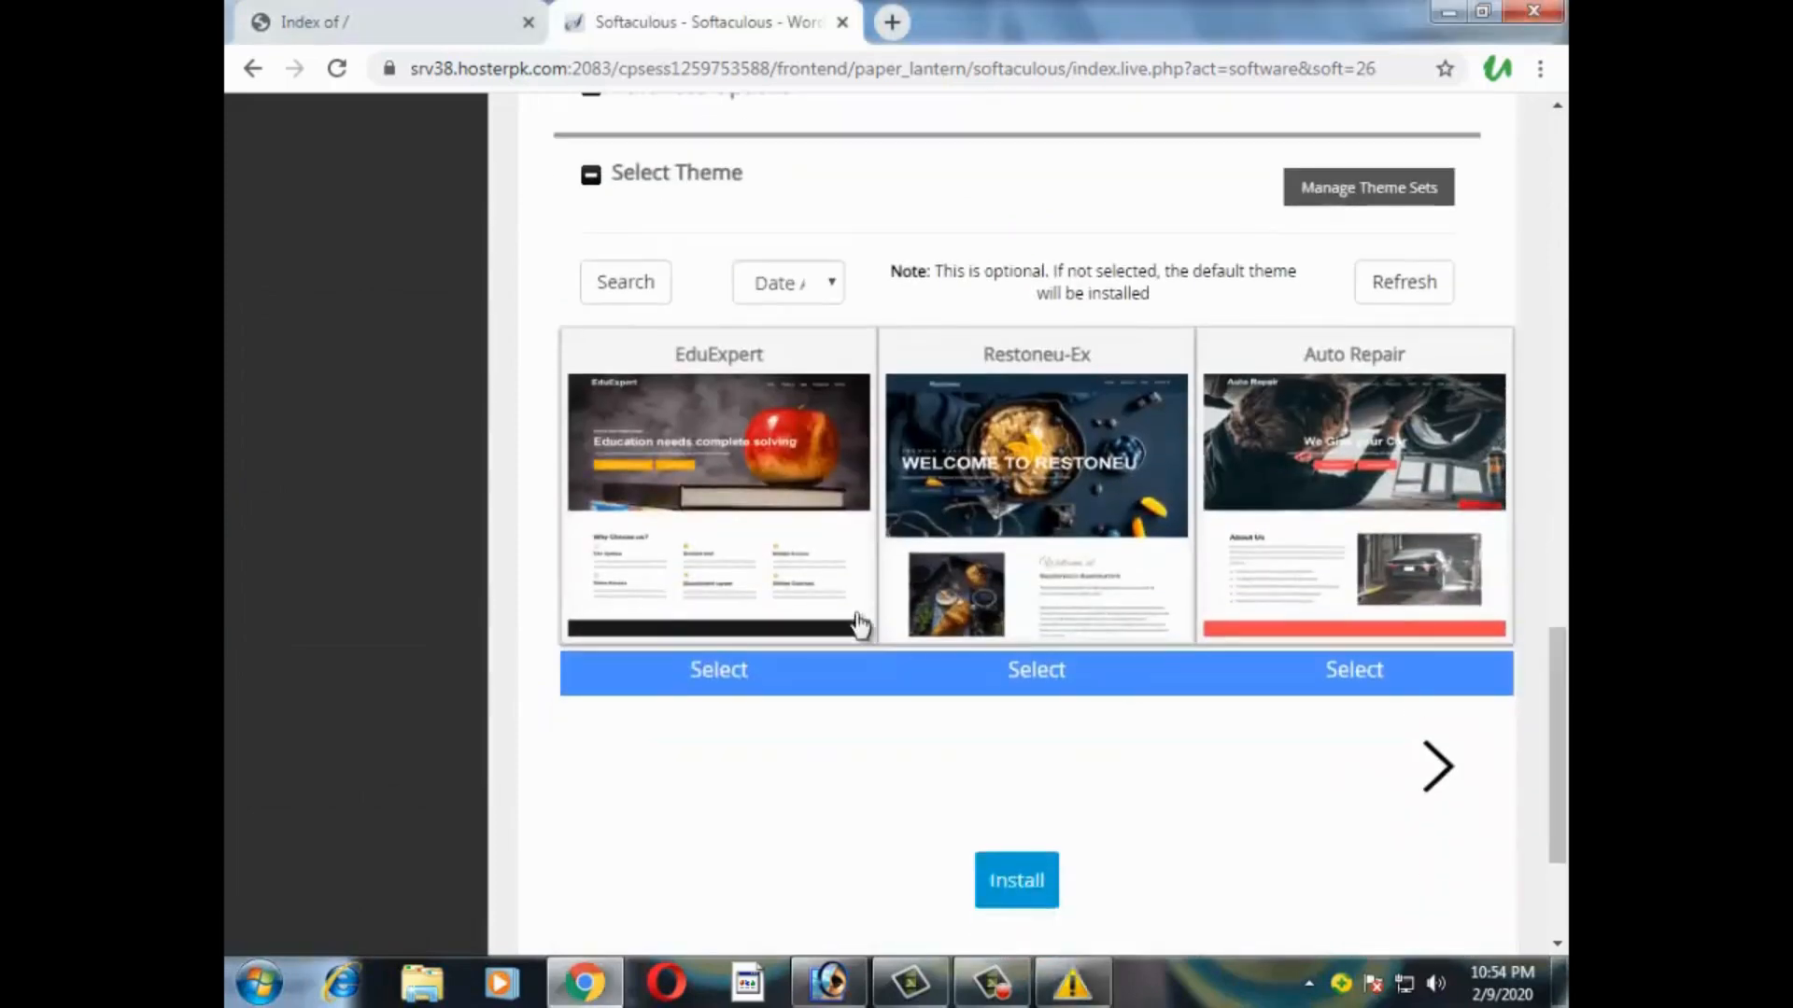
click(1336, 500)
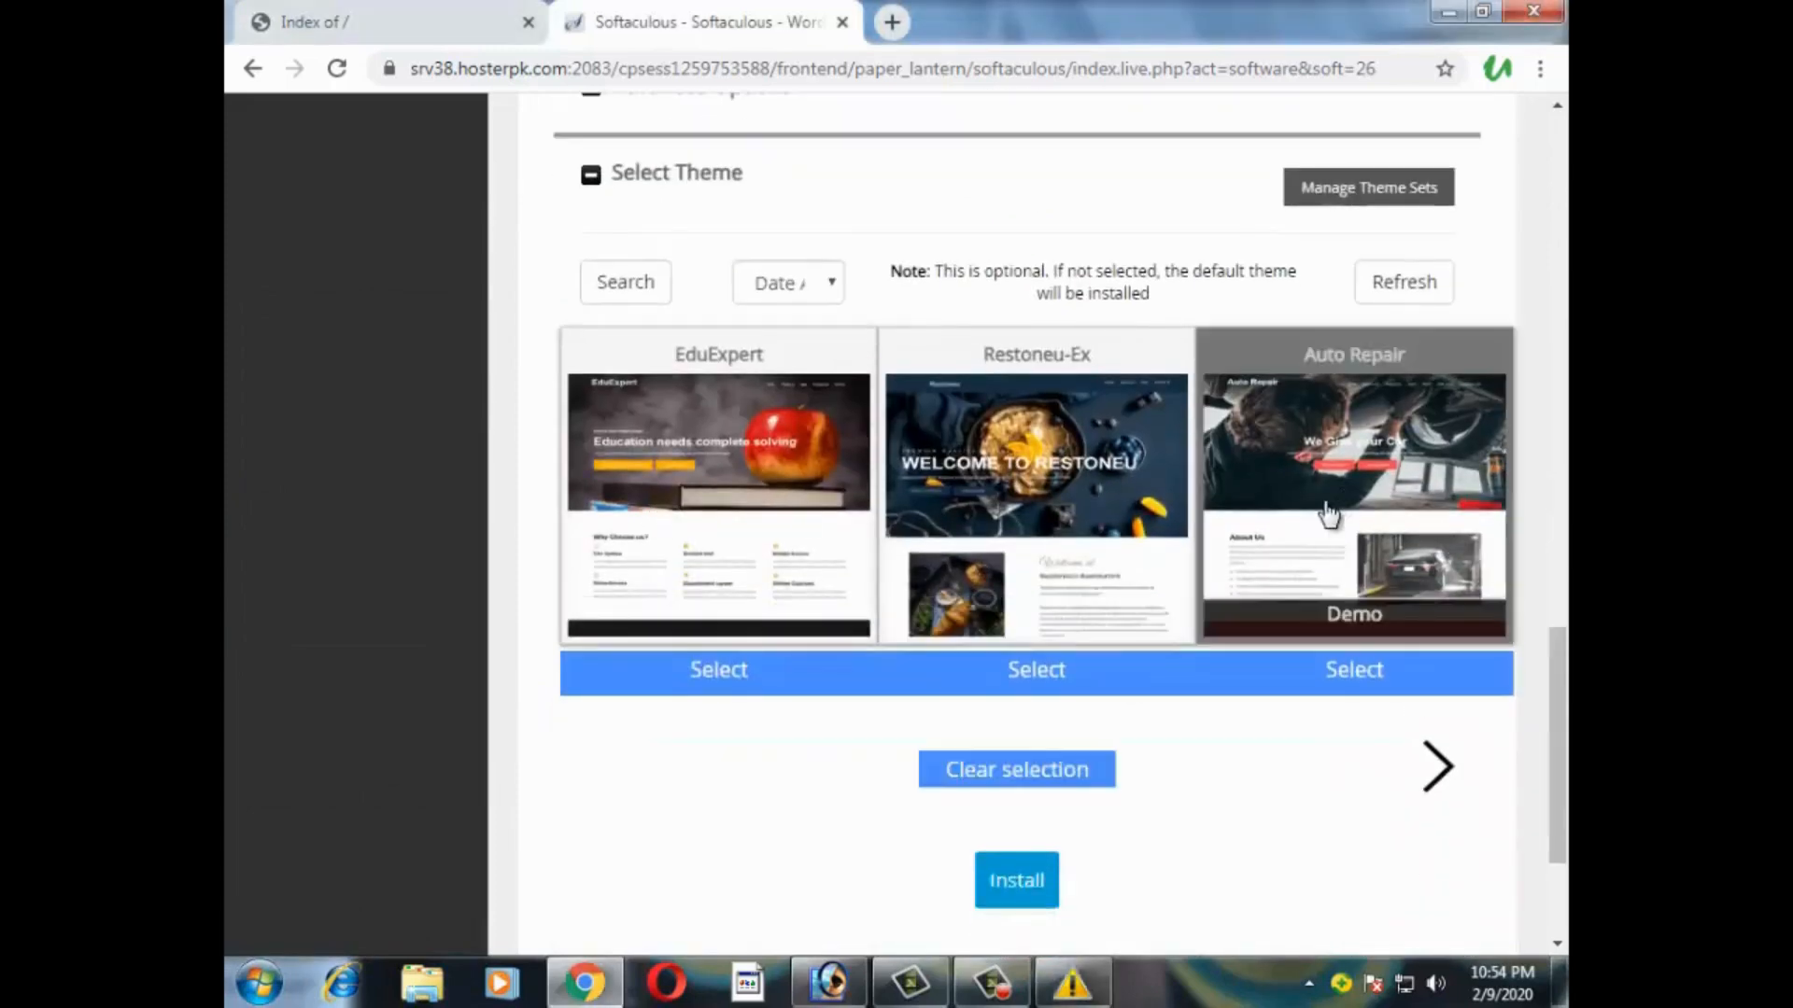
scroll(1326, 523, down, 3)
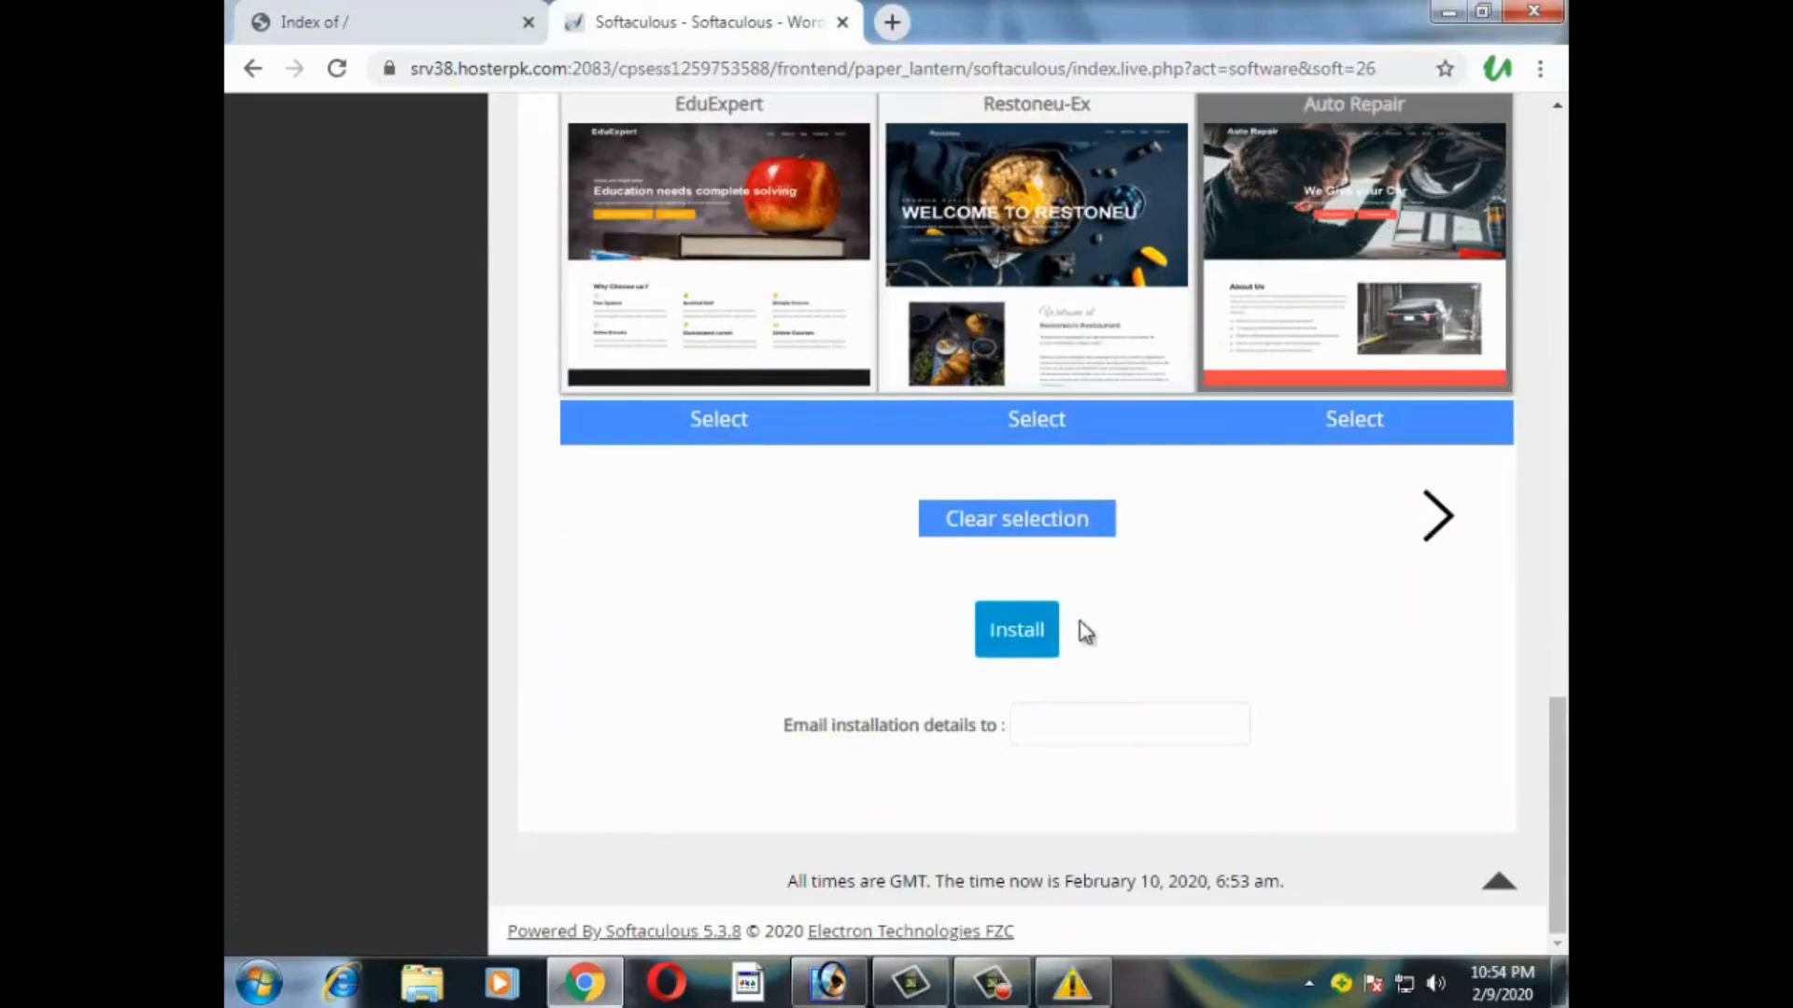
Run the WordPress installation and open the site's administrative URL in a new tab.
click(1025, 638)
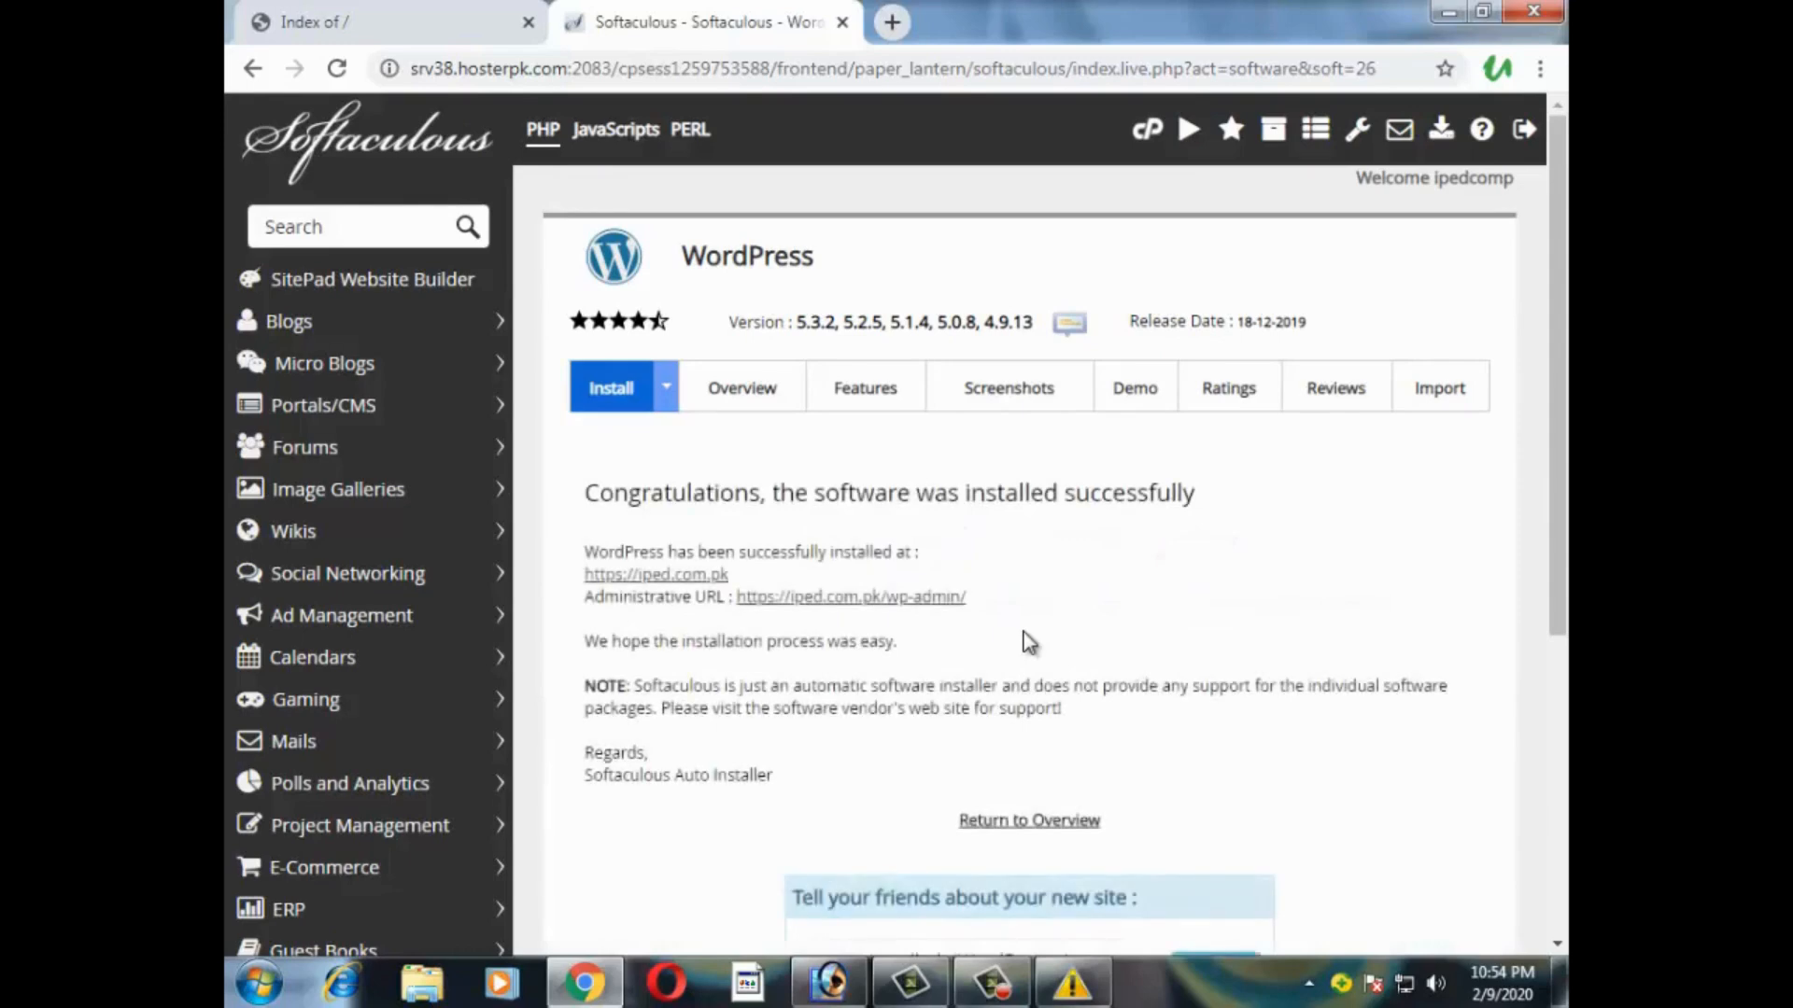
scroll(1027, 631, down, 5)
scroll(1027, 631, up, 4)
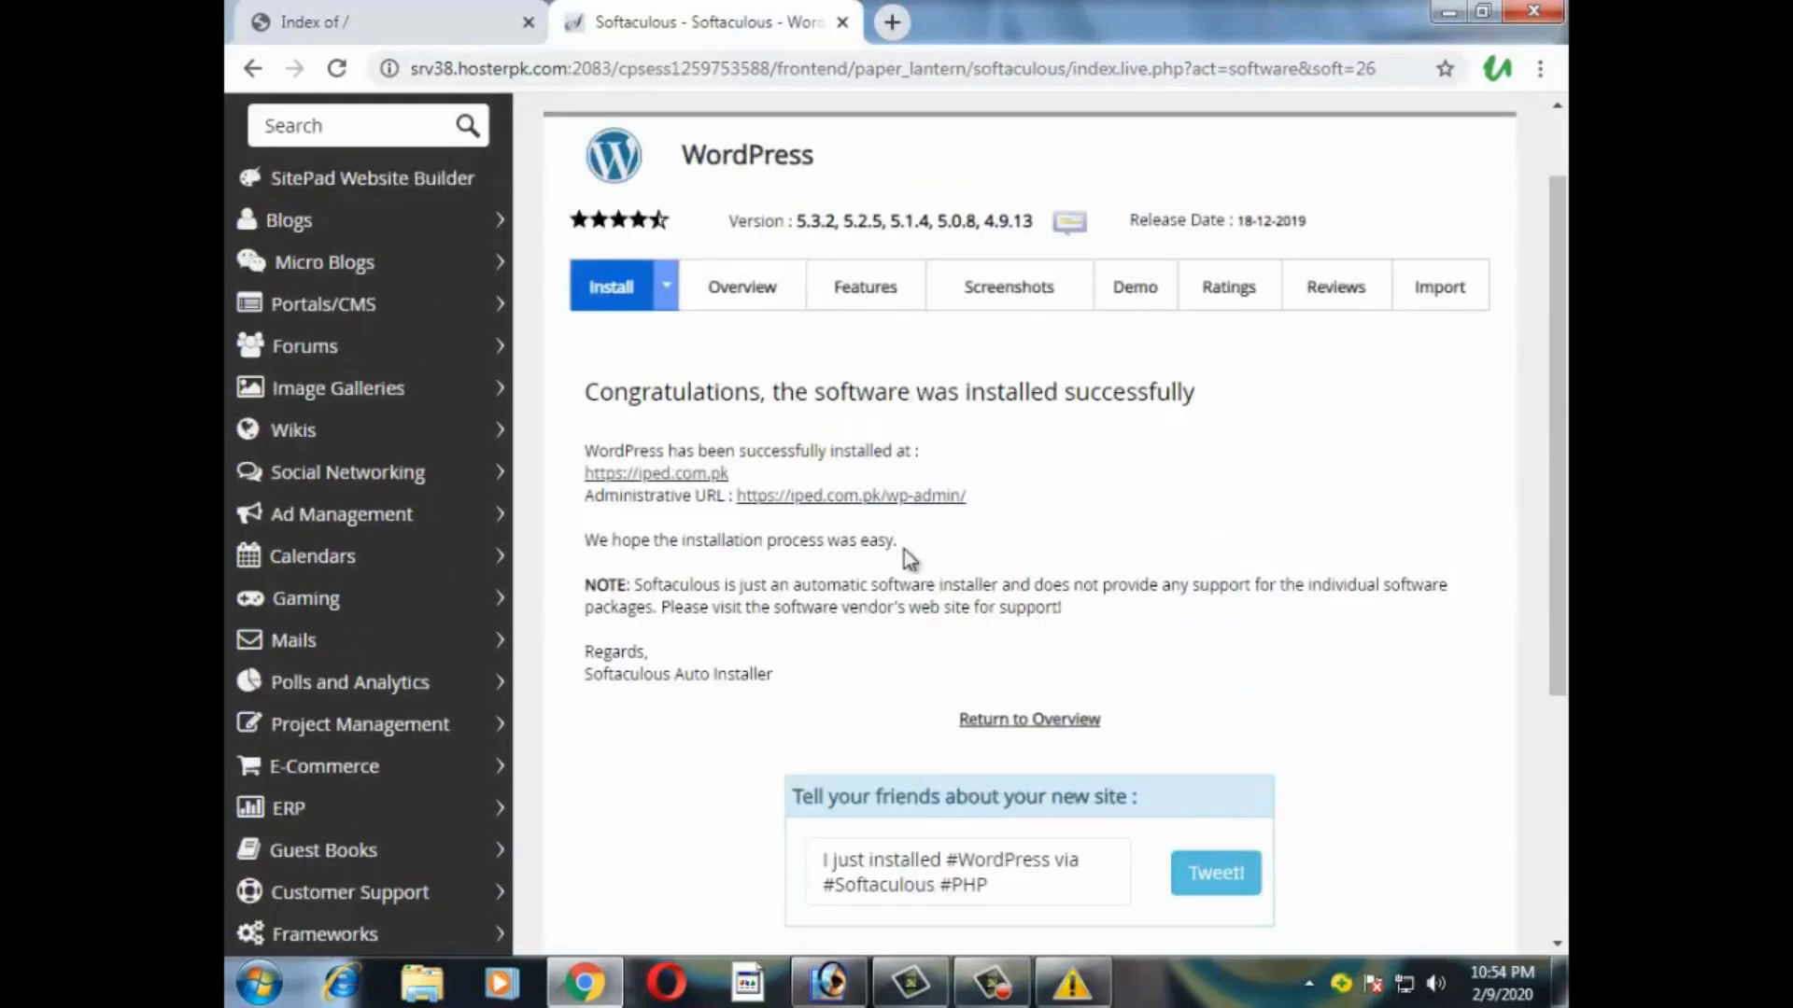
right_click(921, 504)
click(962, 516)
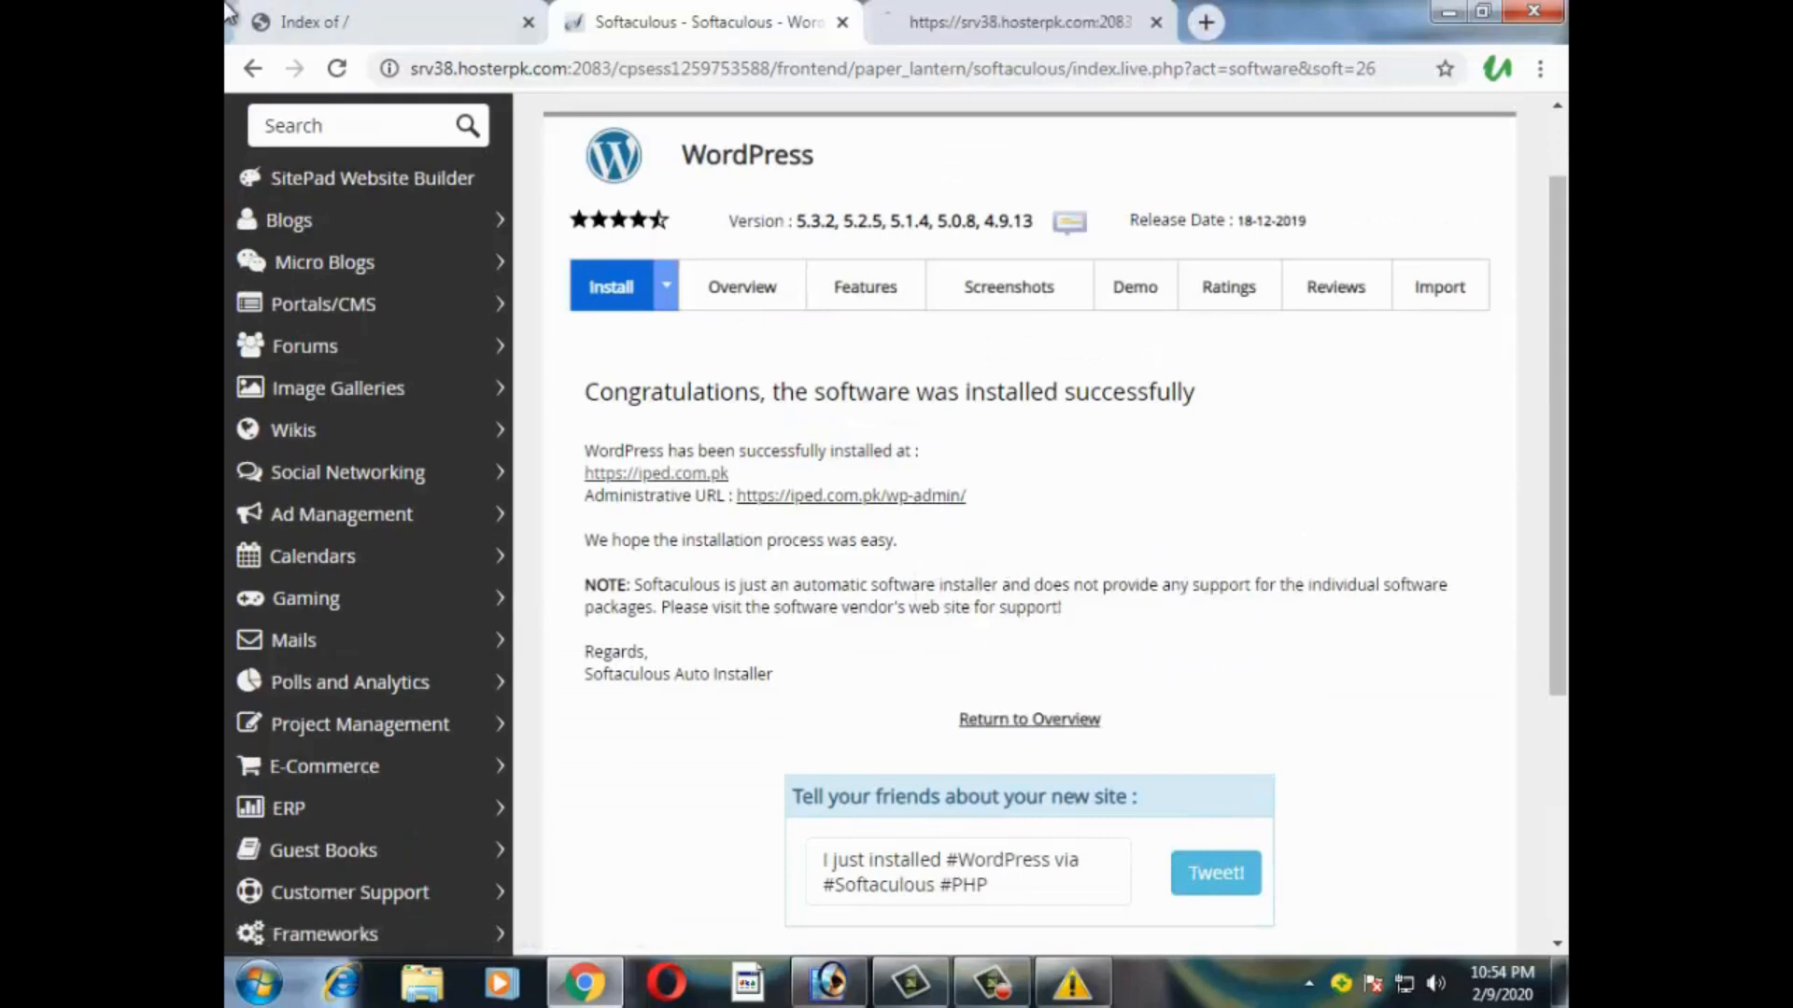
Reload the iped.com.pk site and look through its home page with the installed theme.
click(373, 22)
click(337, 69)
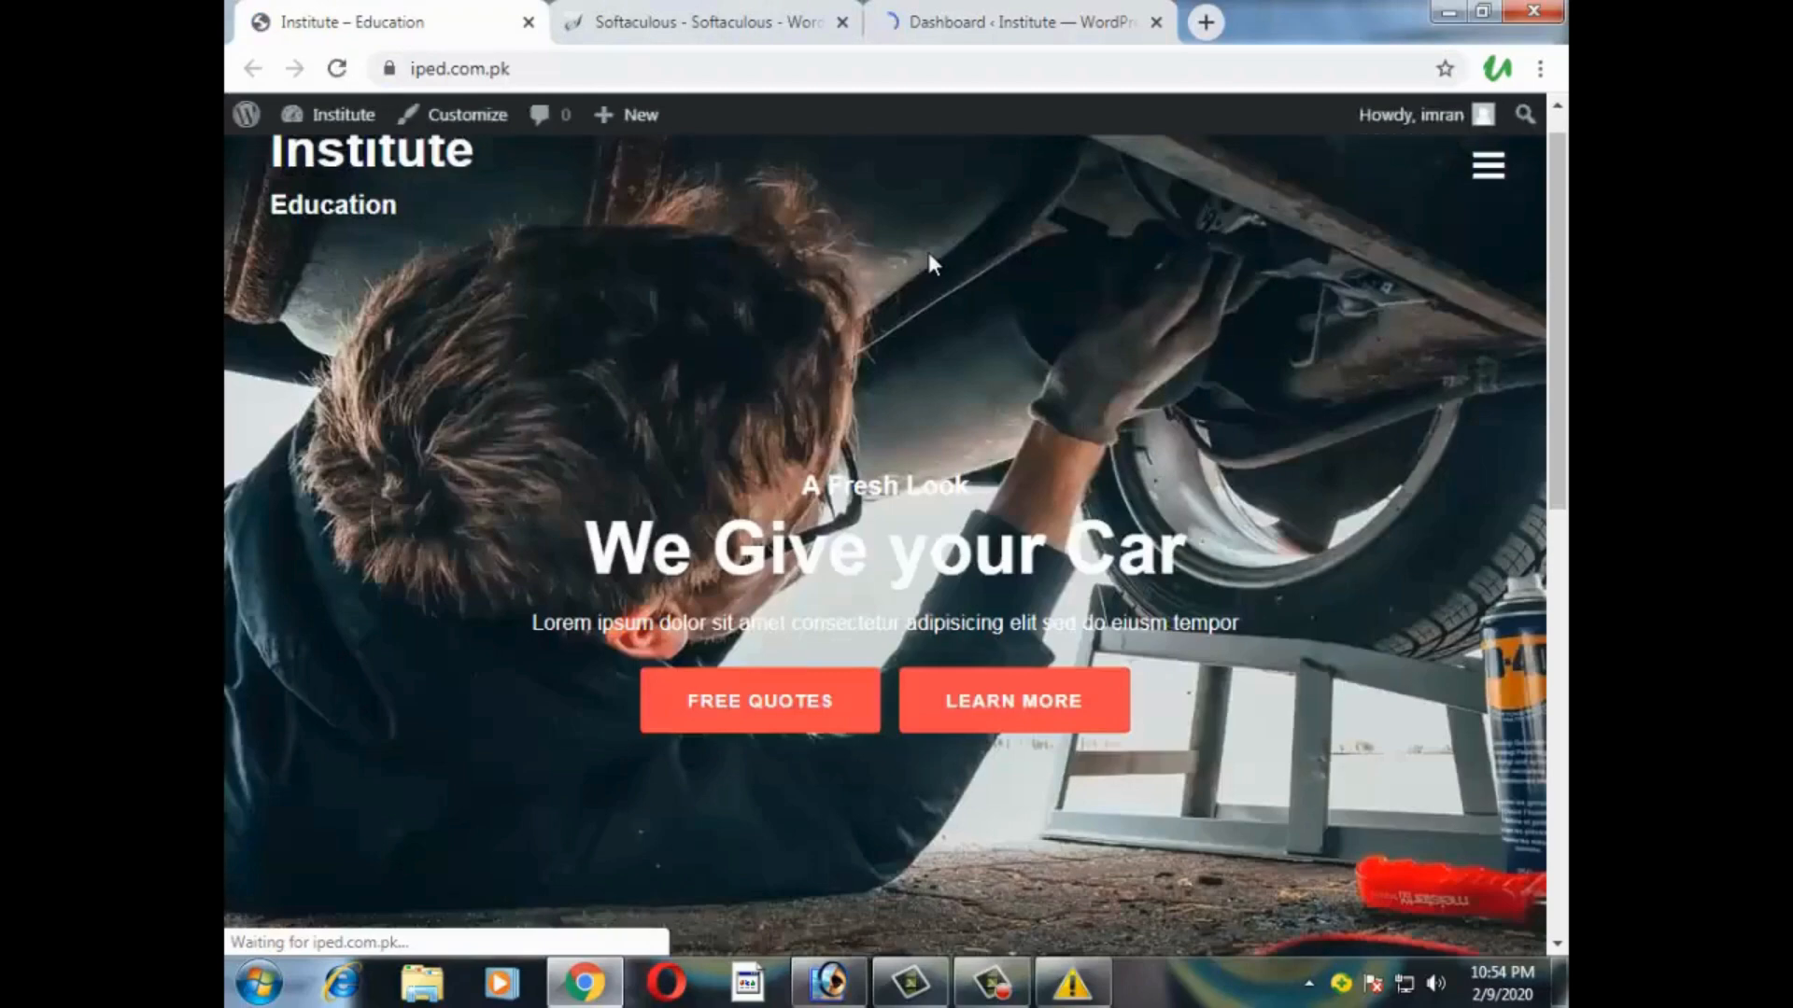
scroll(1260, 345, down, 9)
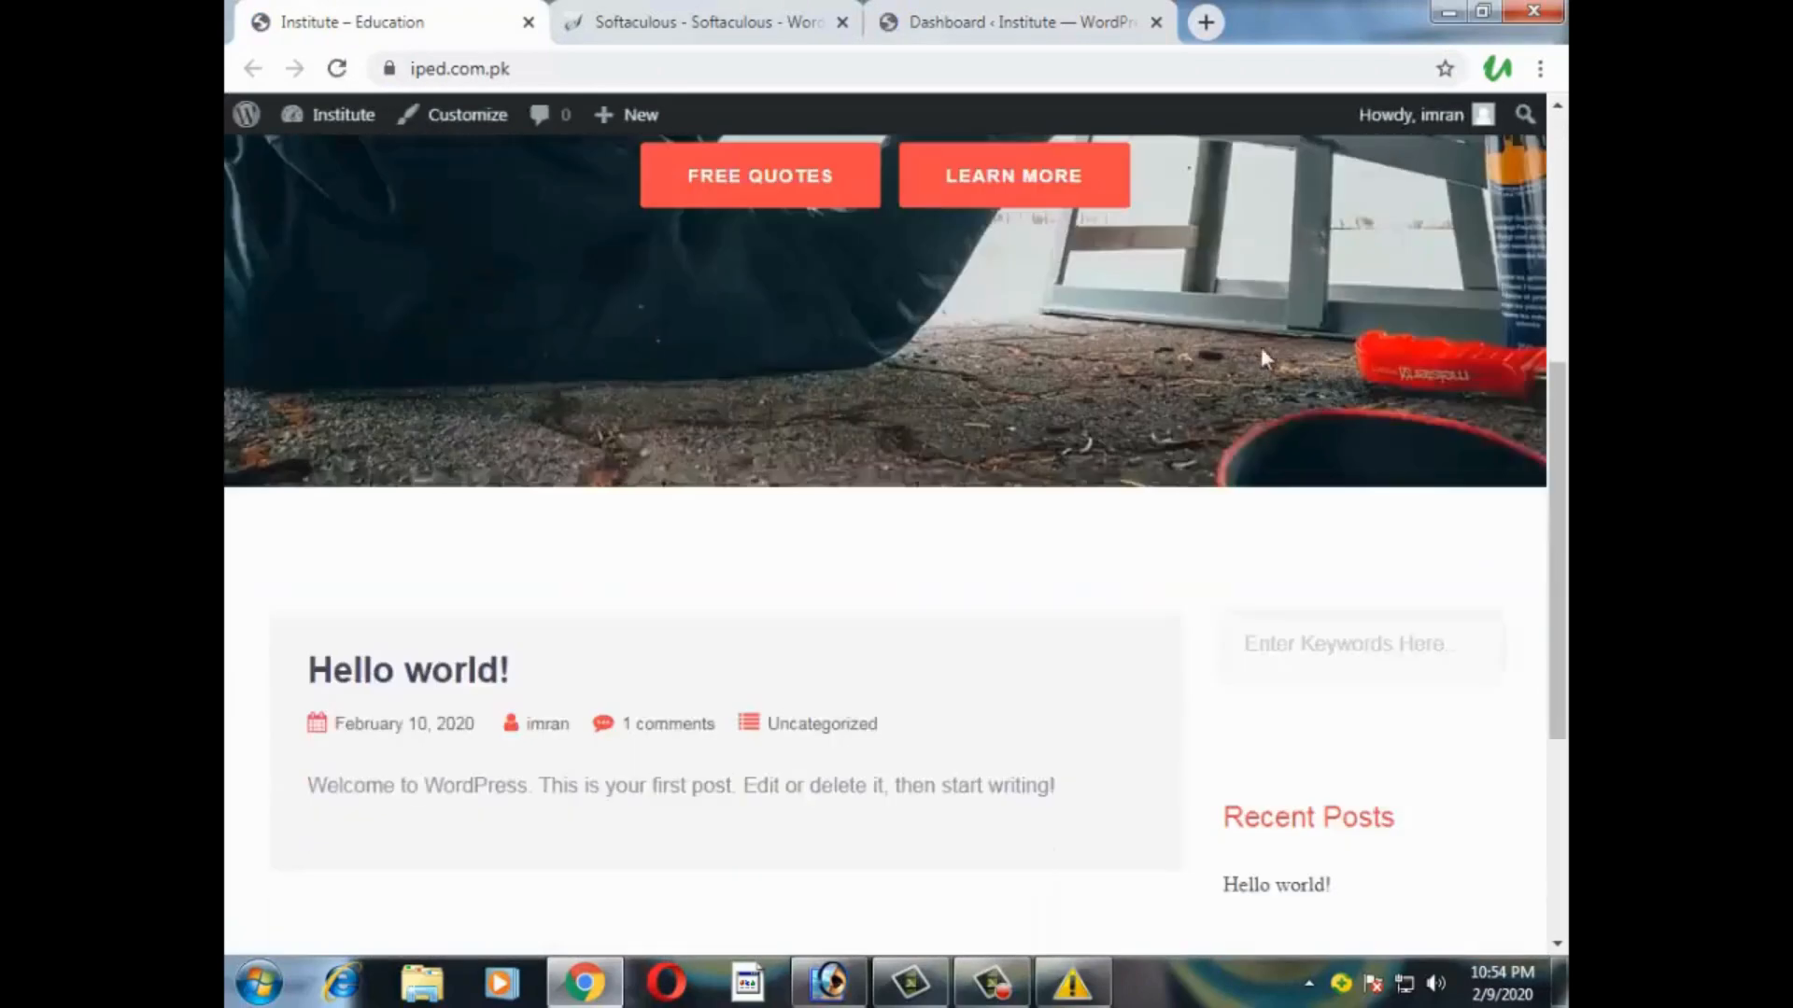
scroll(1243, 350, down, 1)
scroll(1238, 341, up, 15)
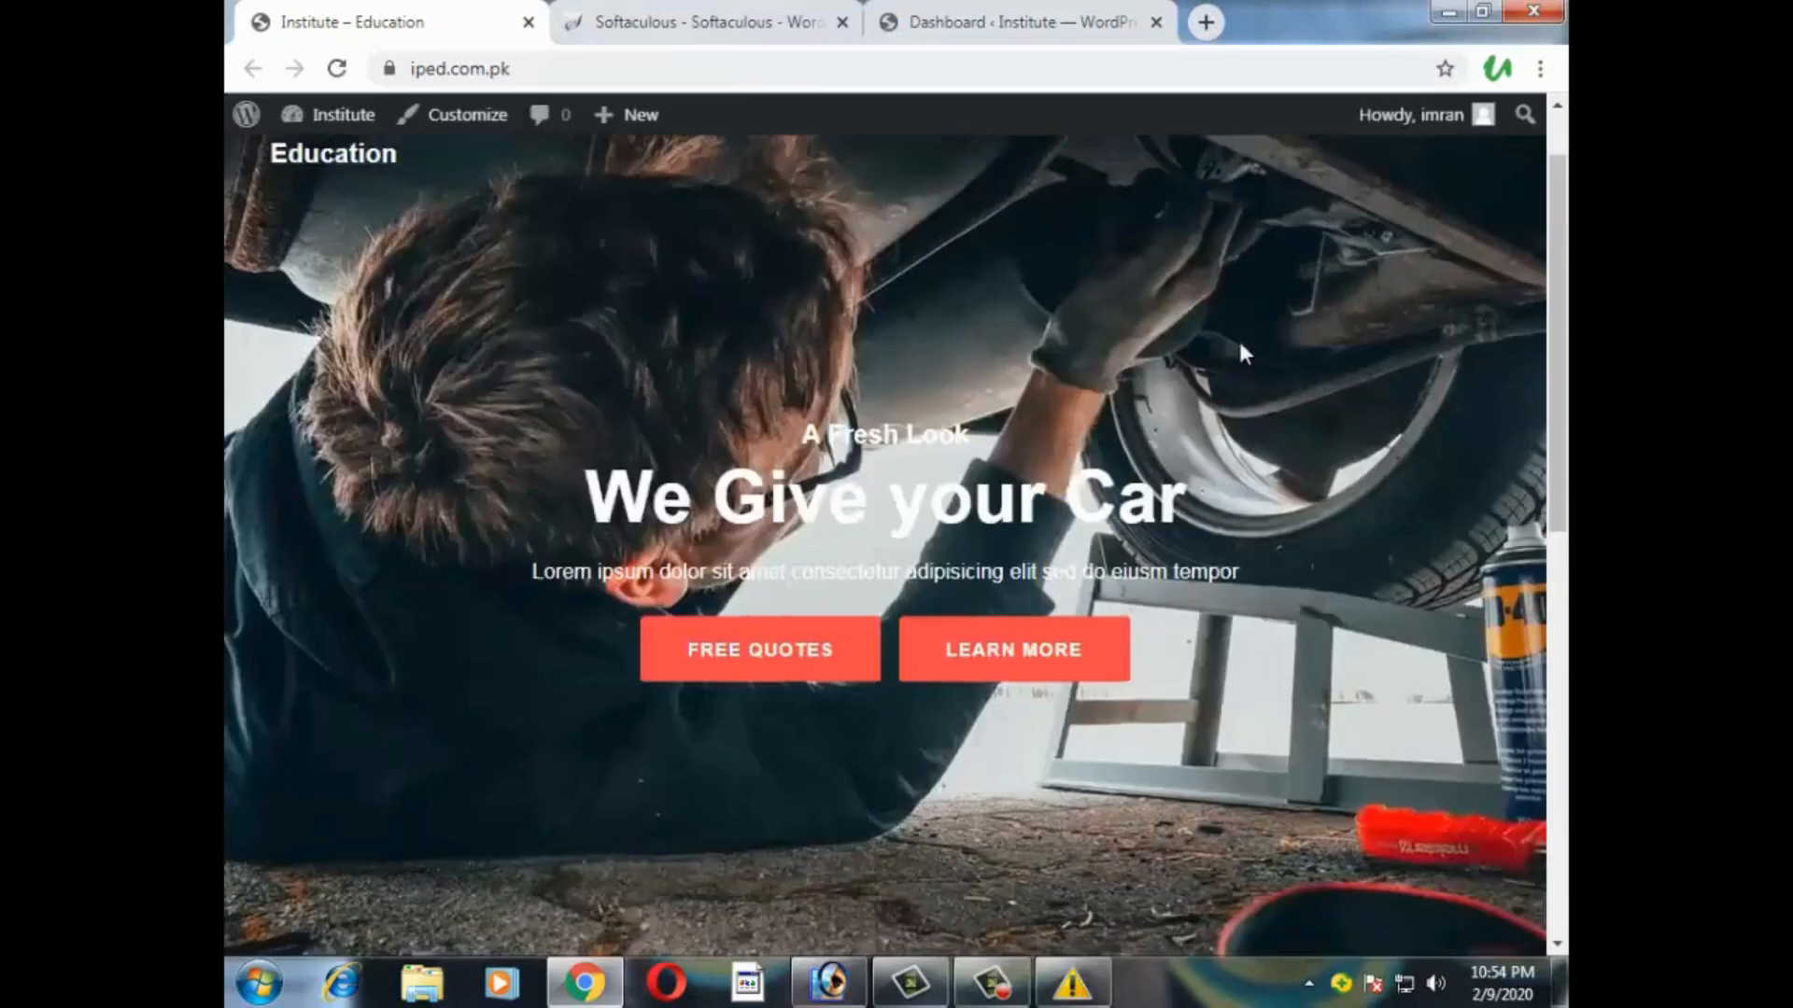
Dismiss the recommended-plugins notice on the WordPress dashboard and log out of the admin account.
click(972, 13)
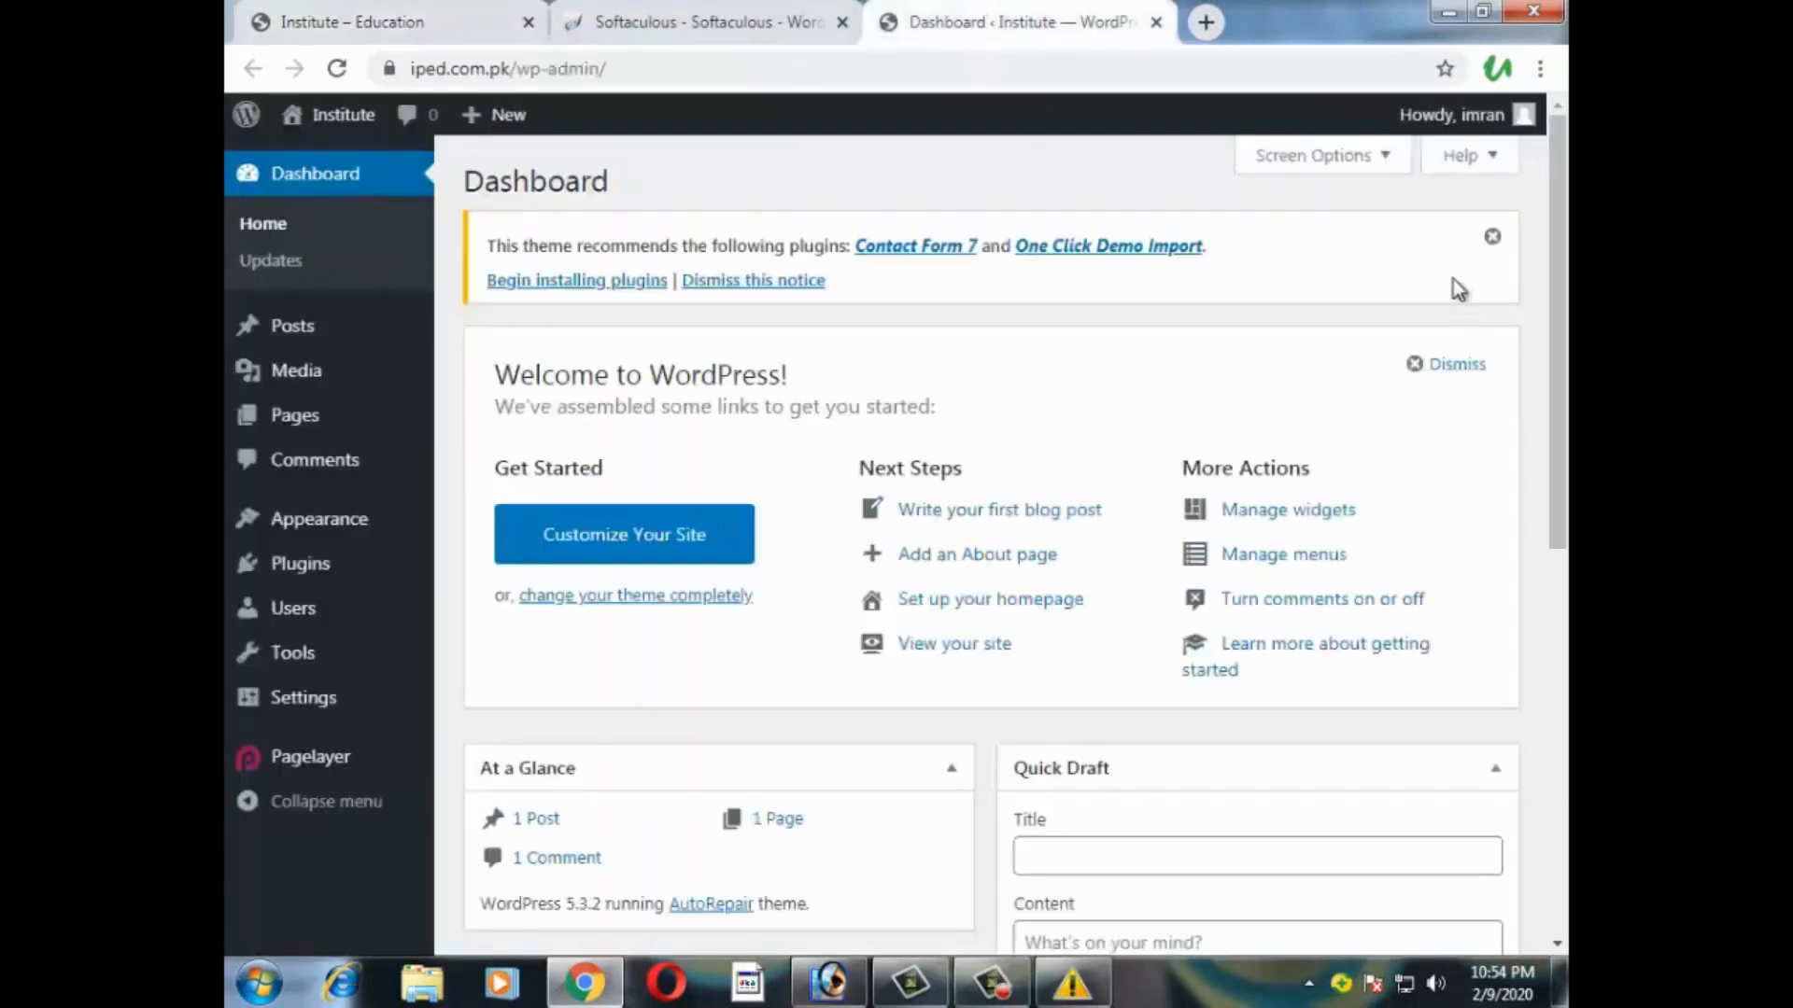
click(1485, 239)
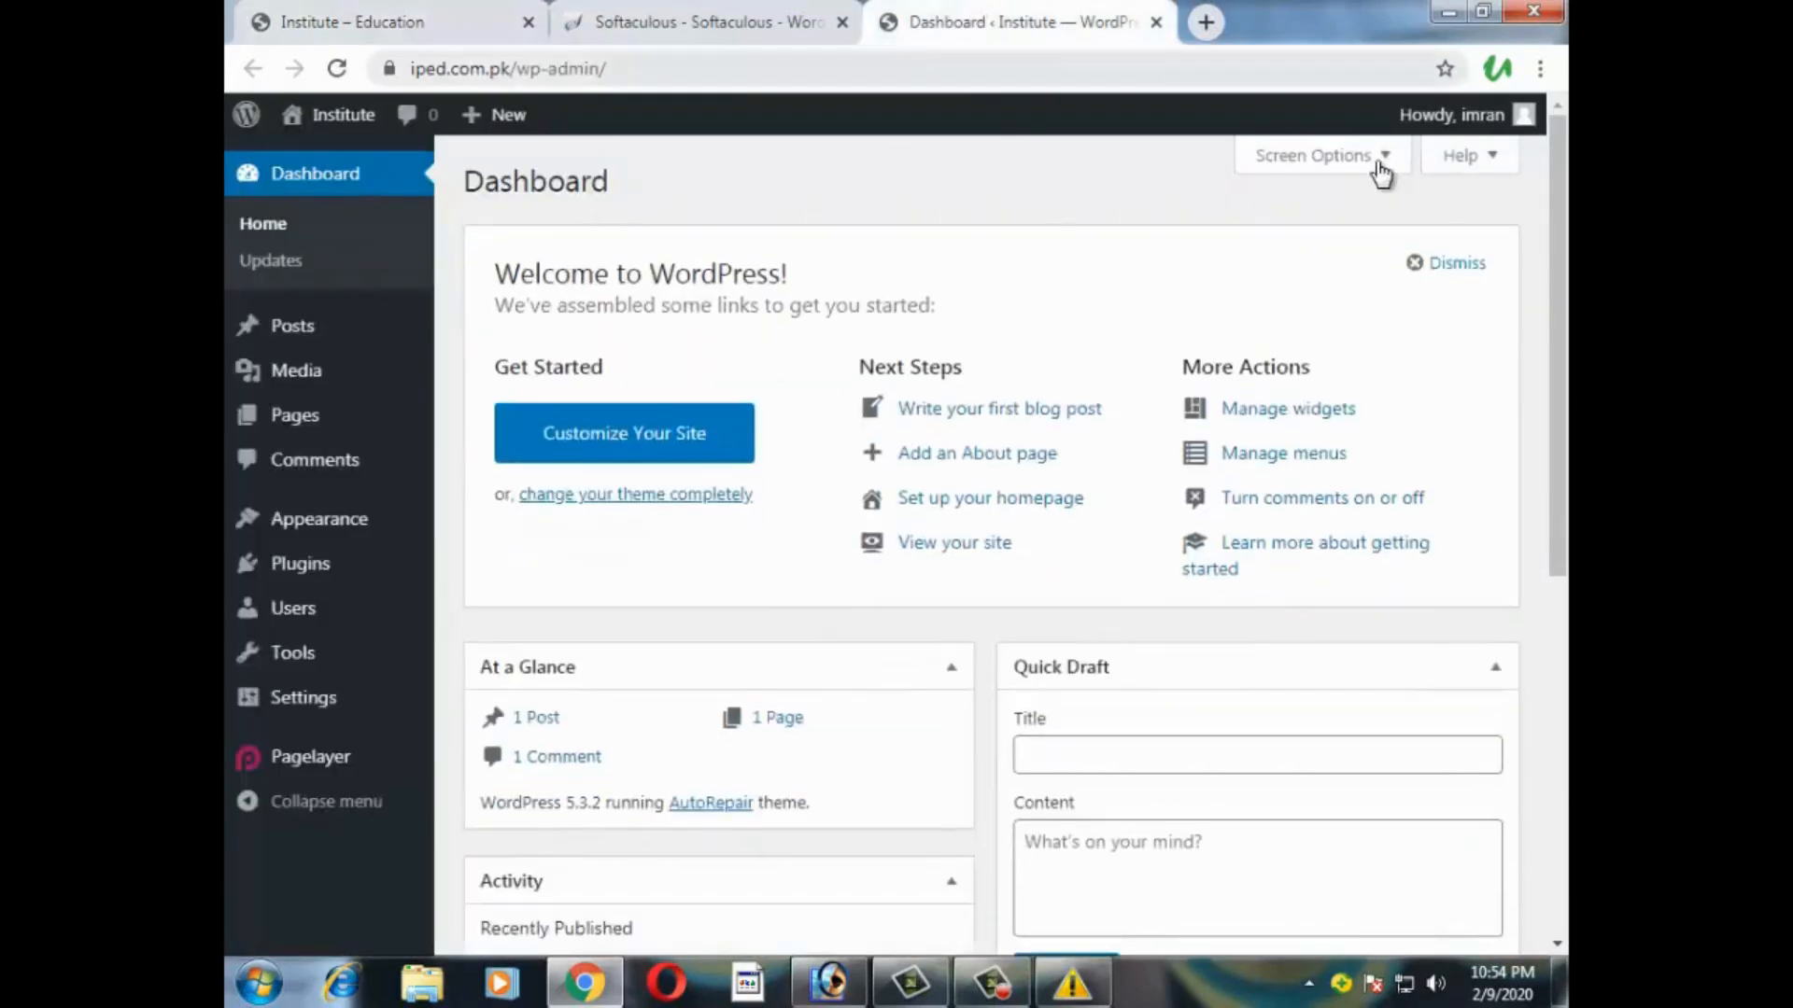
mouse_move(1411, 128)
click(1381, 250)
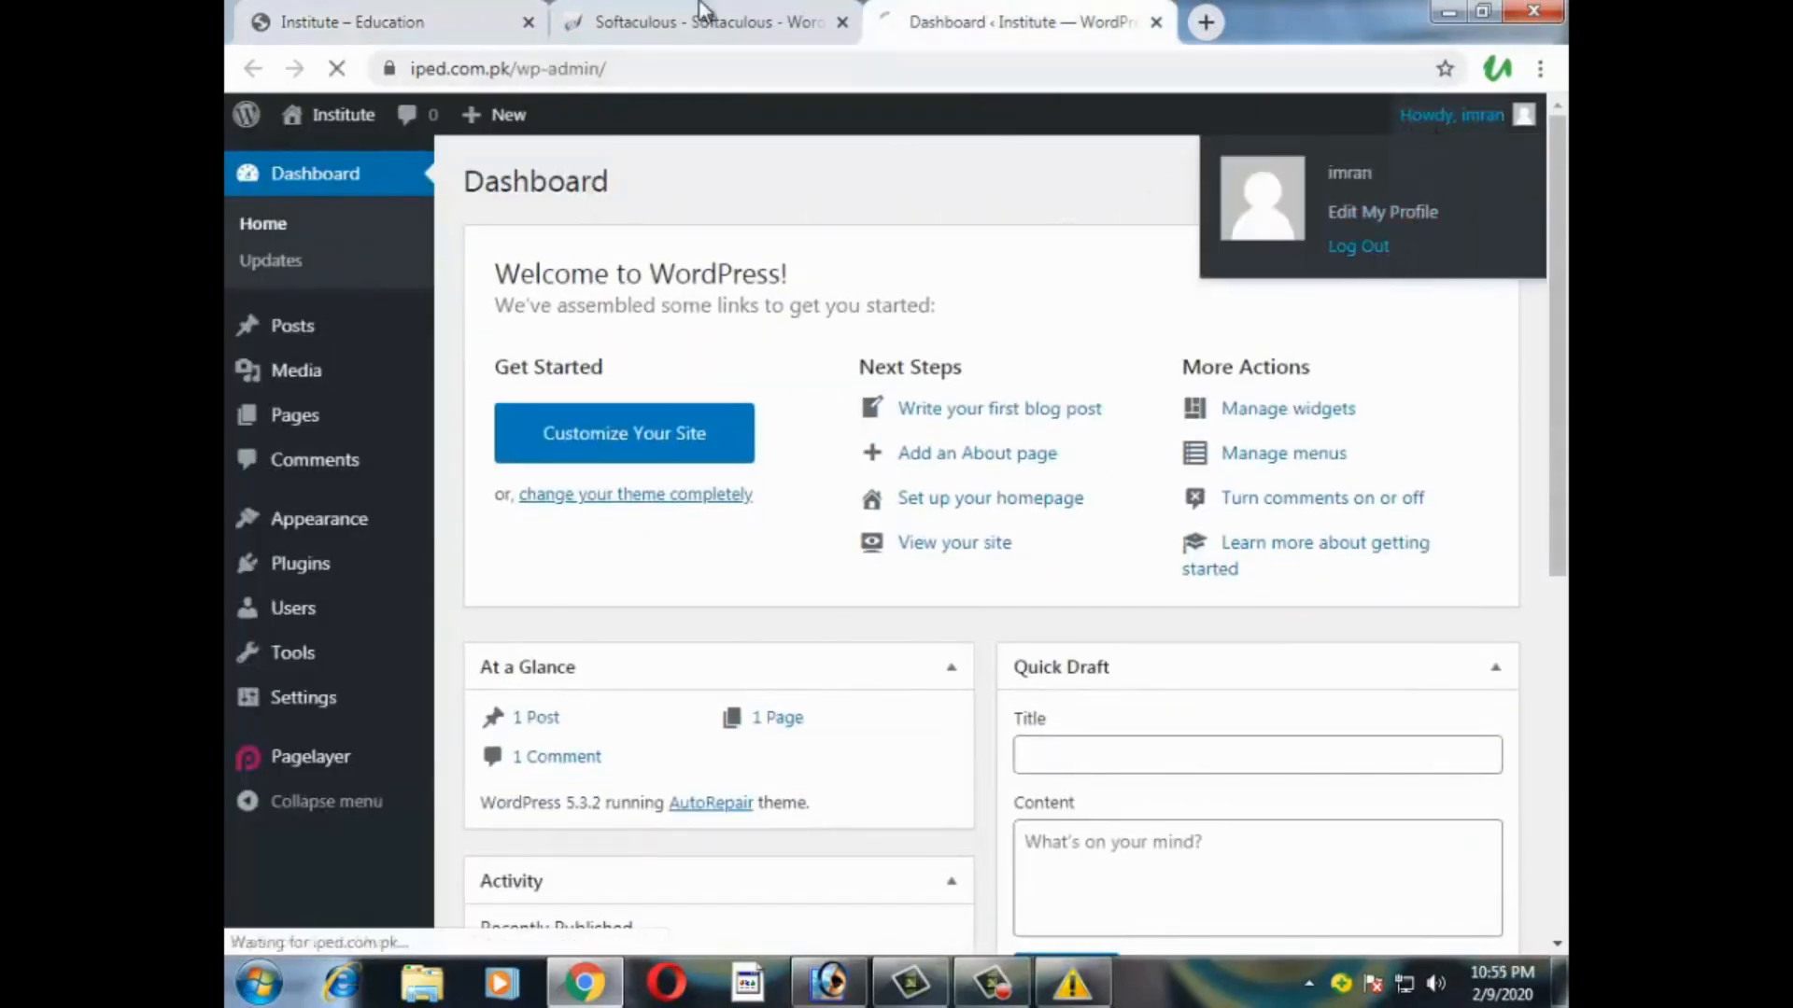
Close the logged-out WordPress page and load iped.com.pk/wp-admin in a new tab.
click(707, 14)
click(1165, 20)
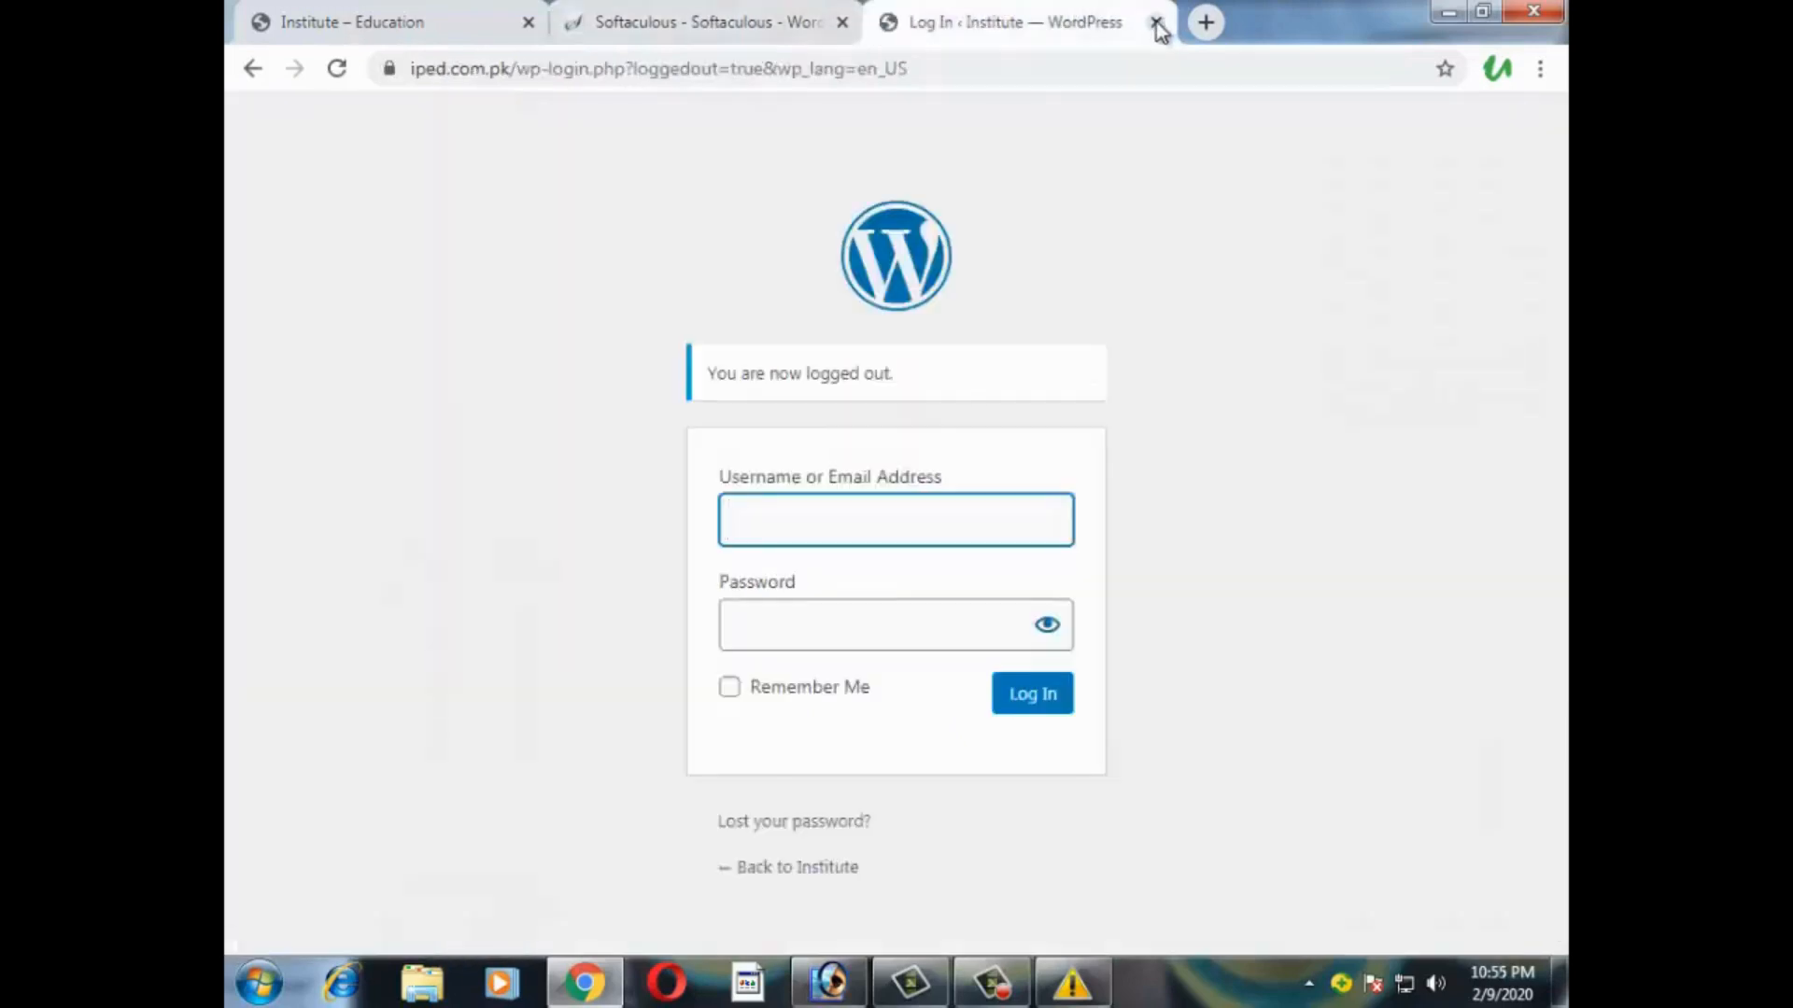
click(1155, 22)
click(898, 25)
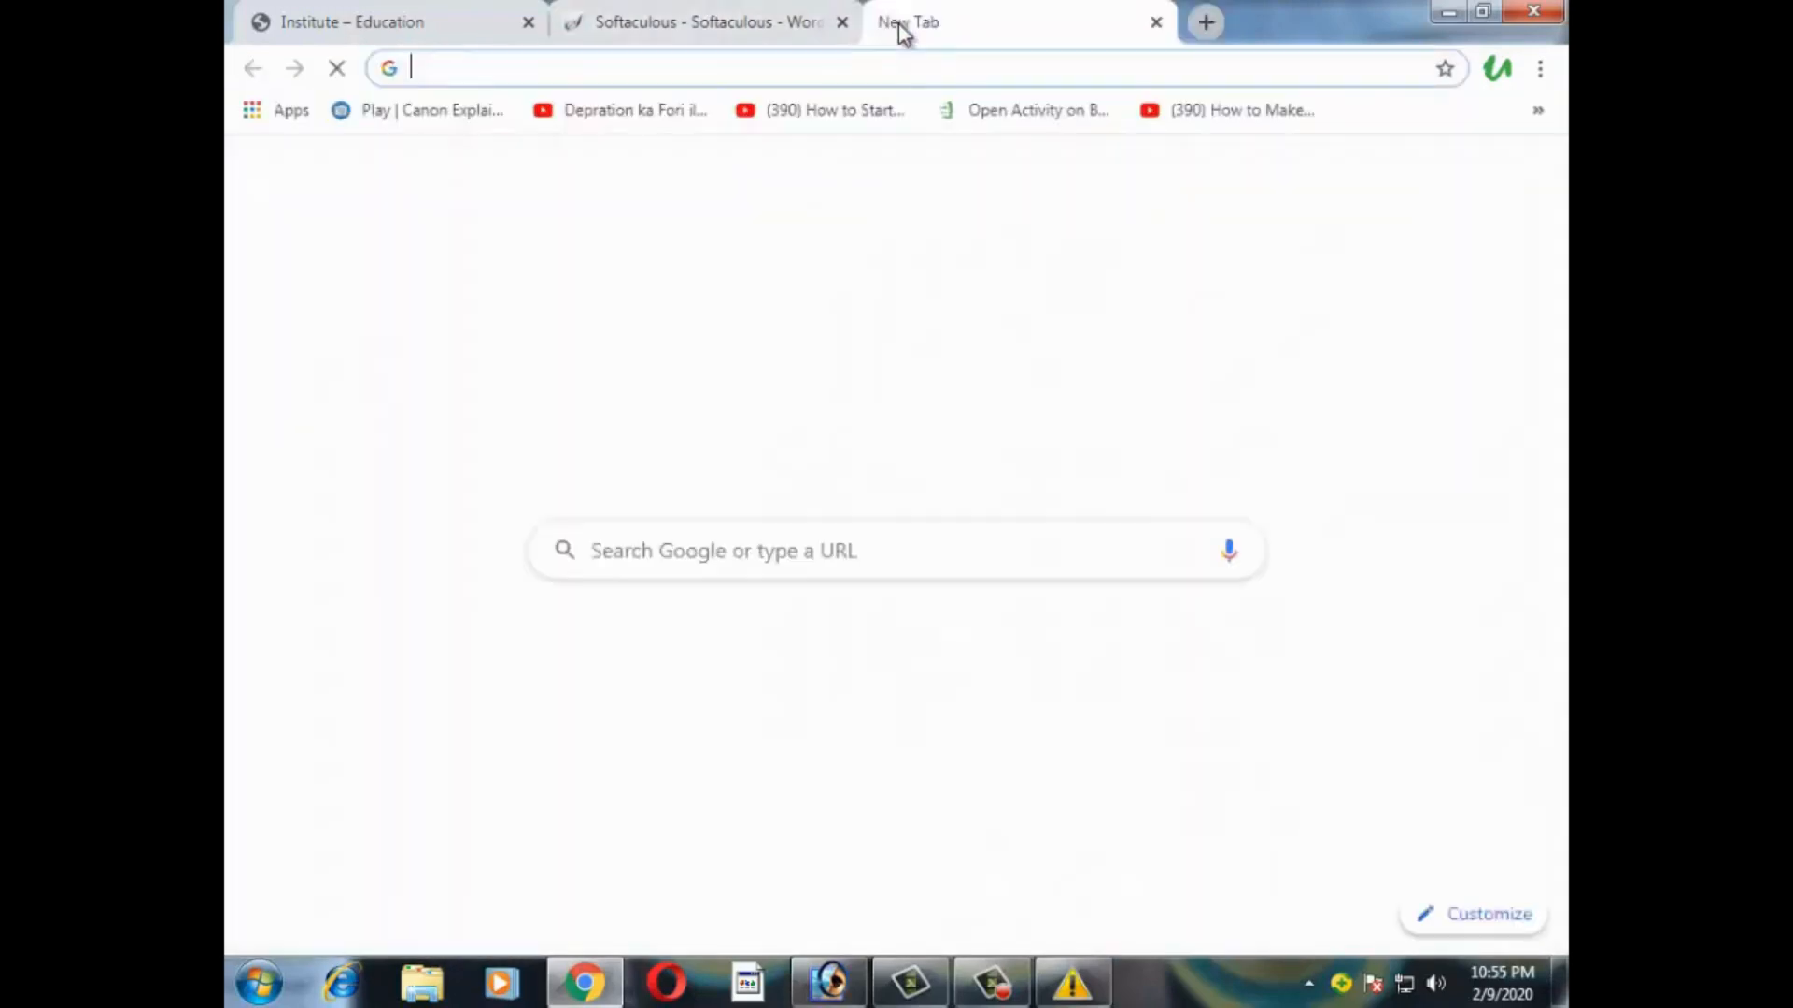
text(iped.com.pk)
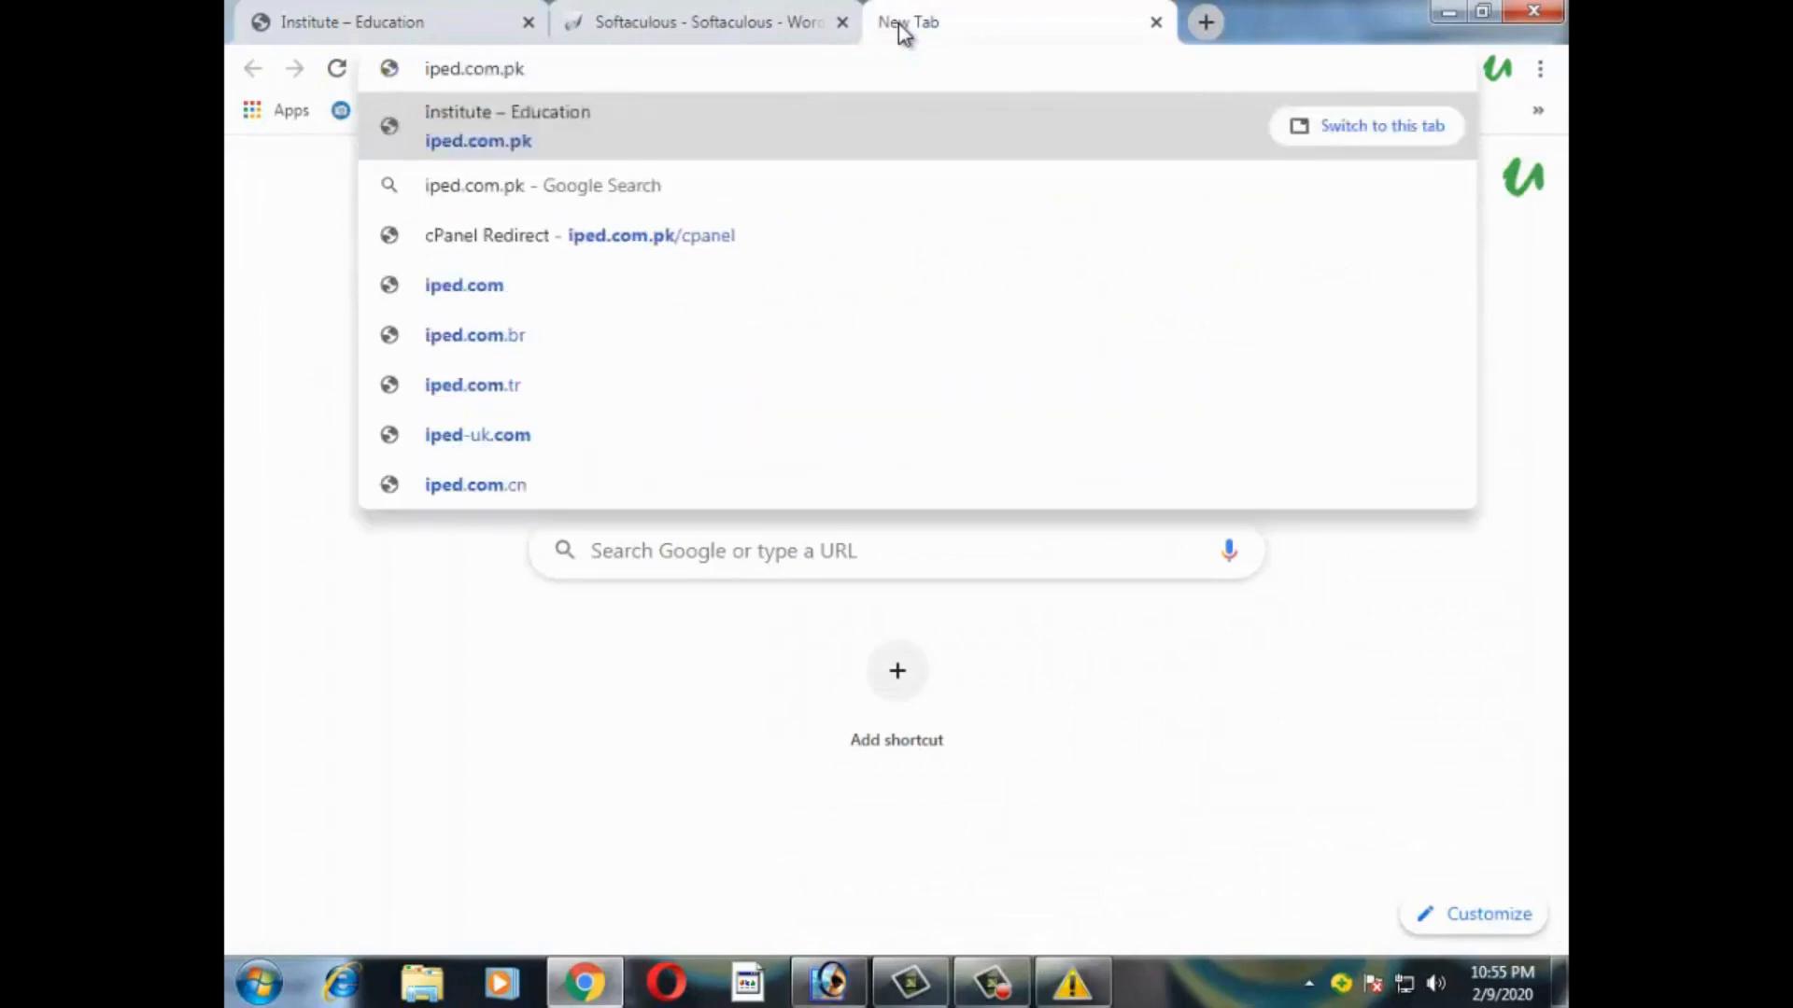
text(/wp-ad)
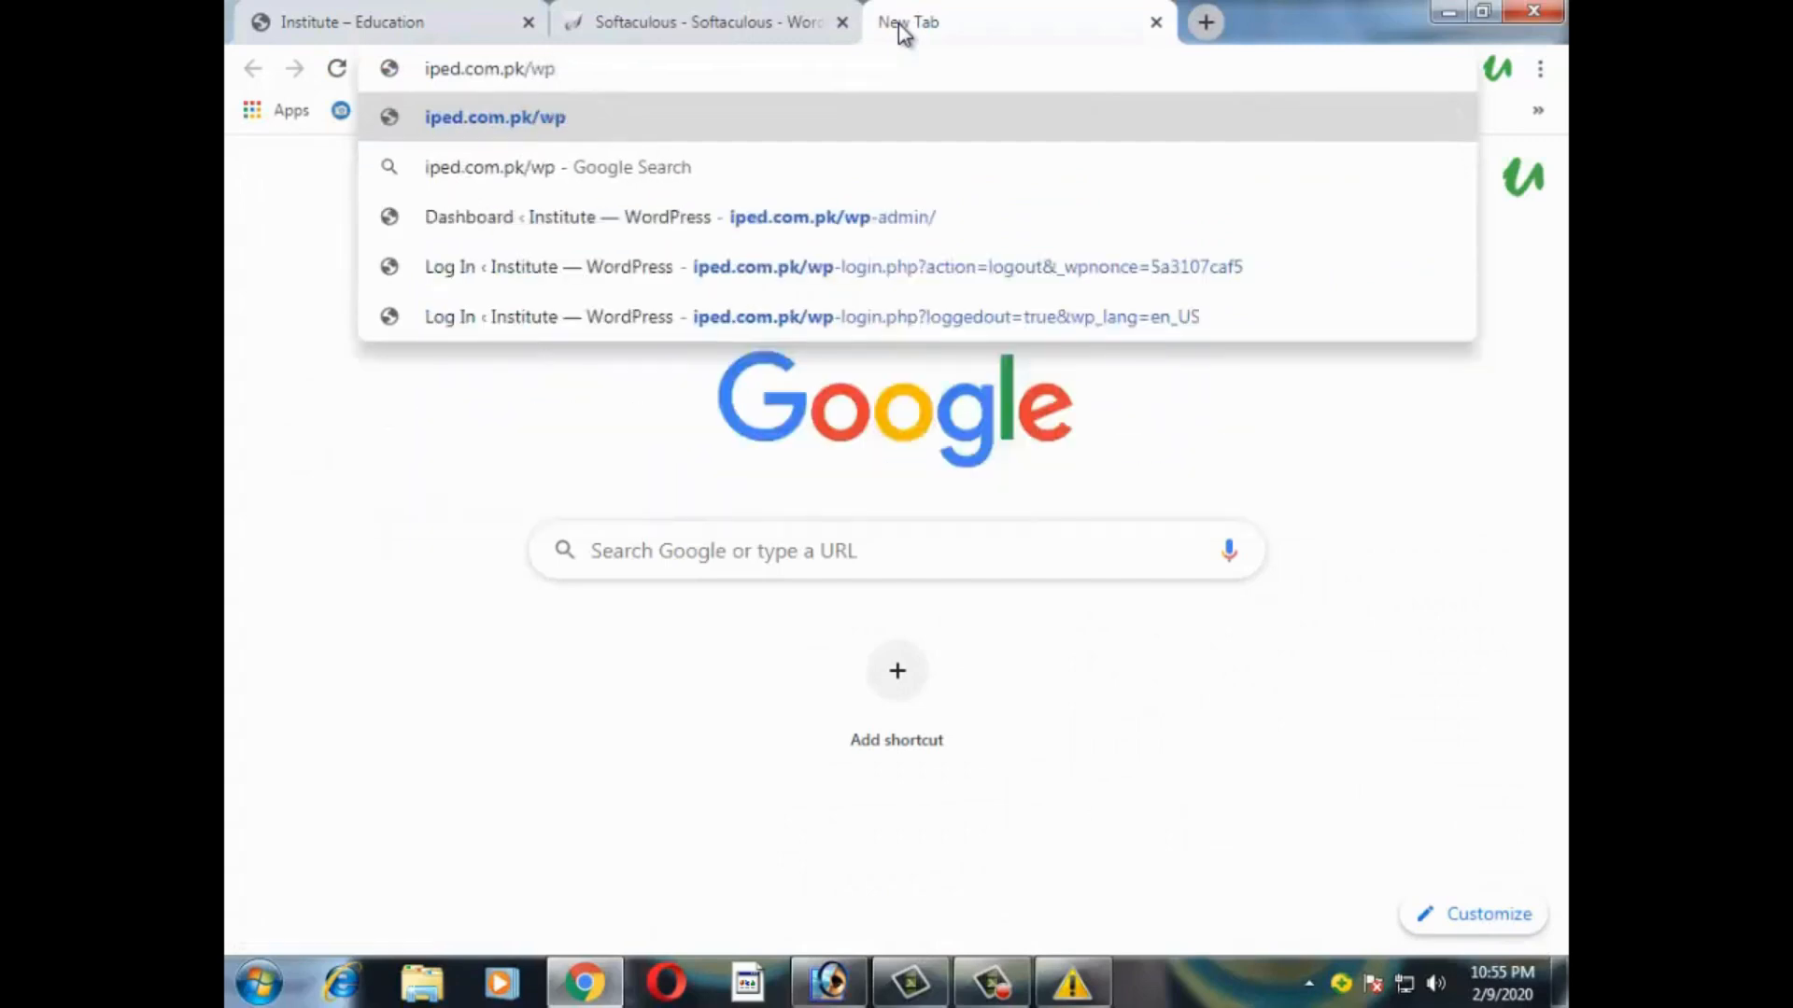
text(min)
key(Return)
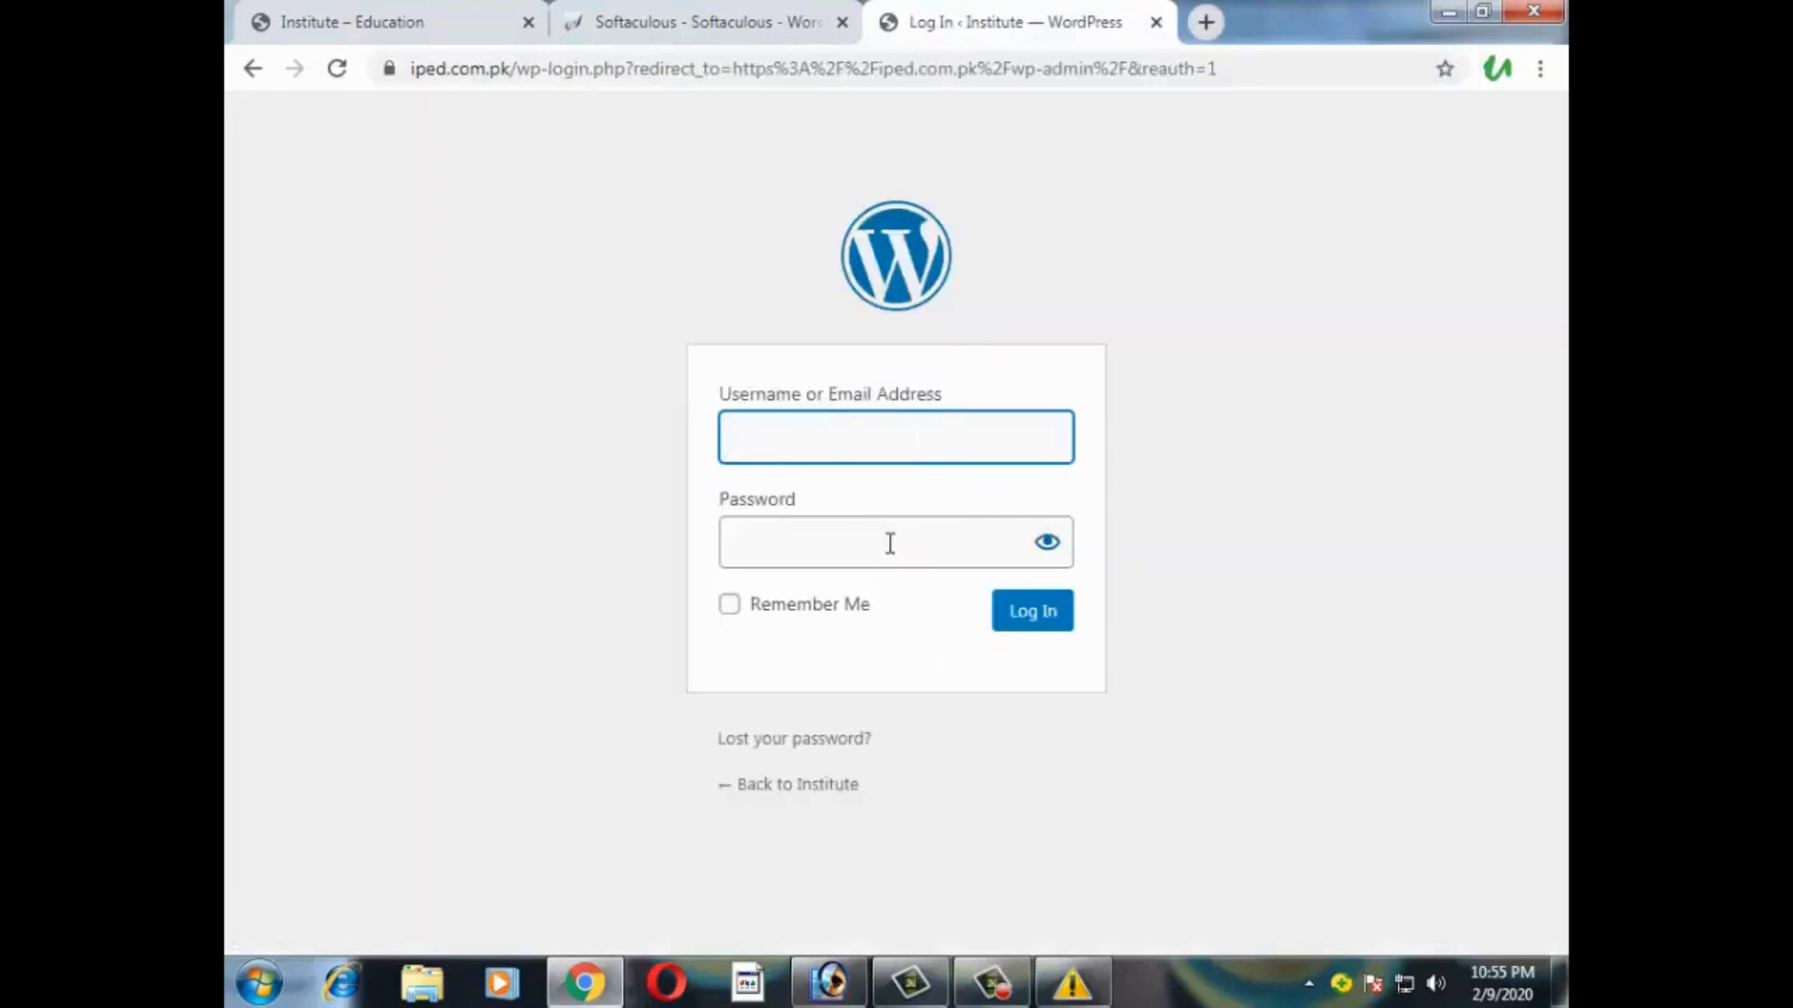
Enter "admin" as the WordPress login username and move to the password field.
text(a)
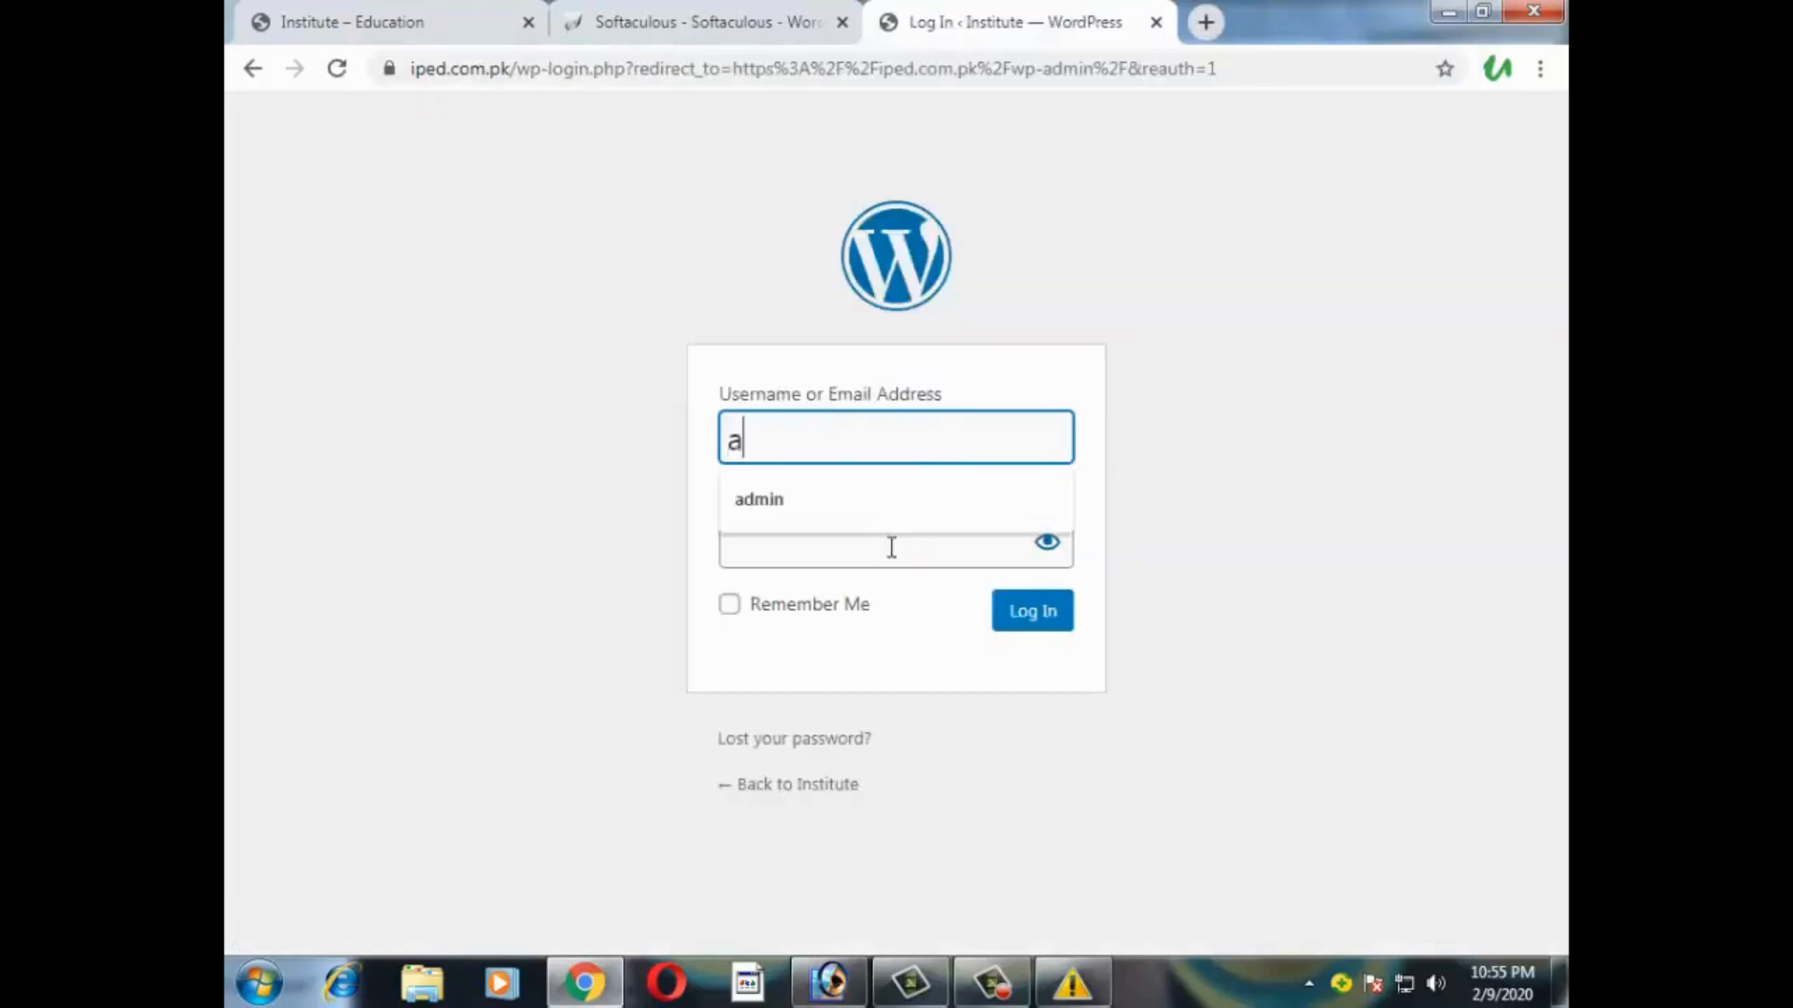
text(dmin)
click(892, 548)
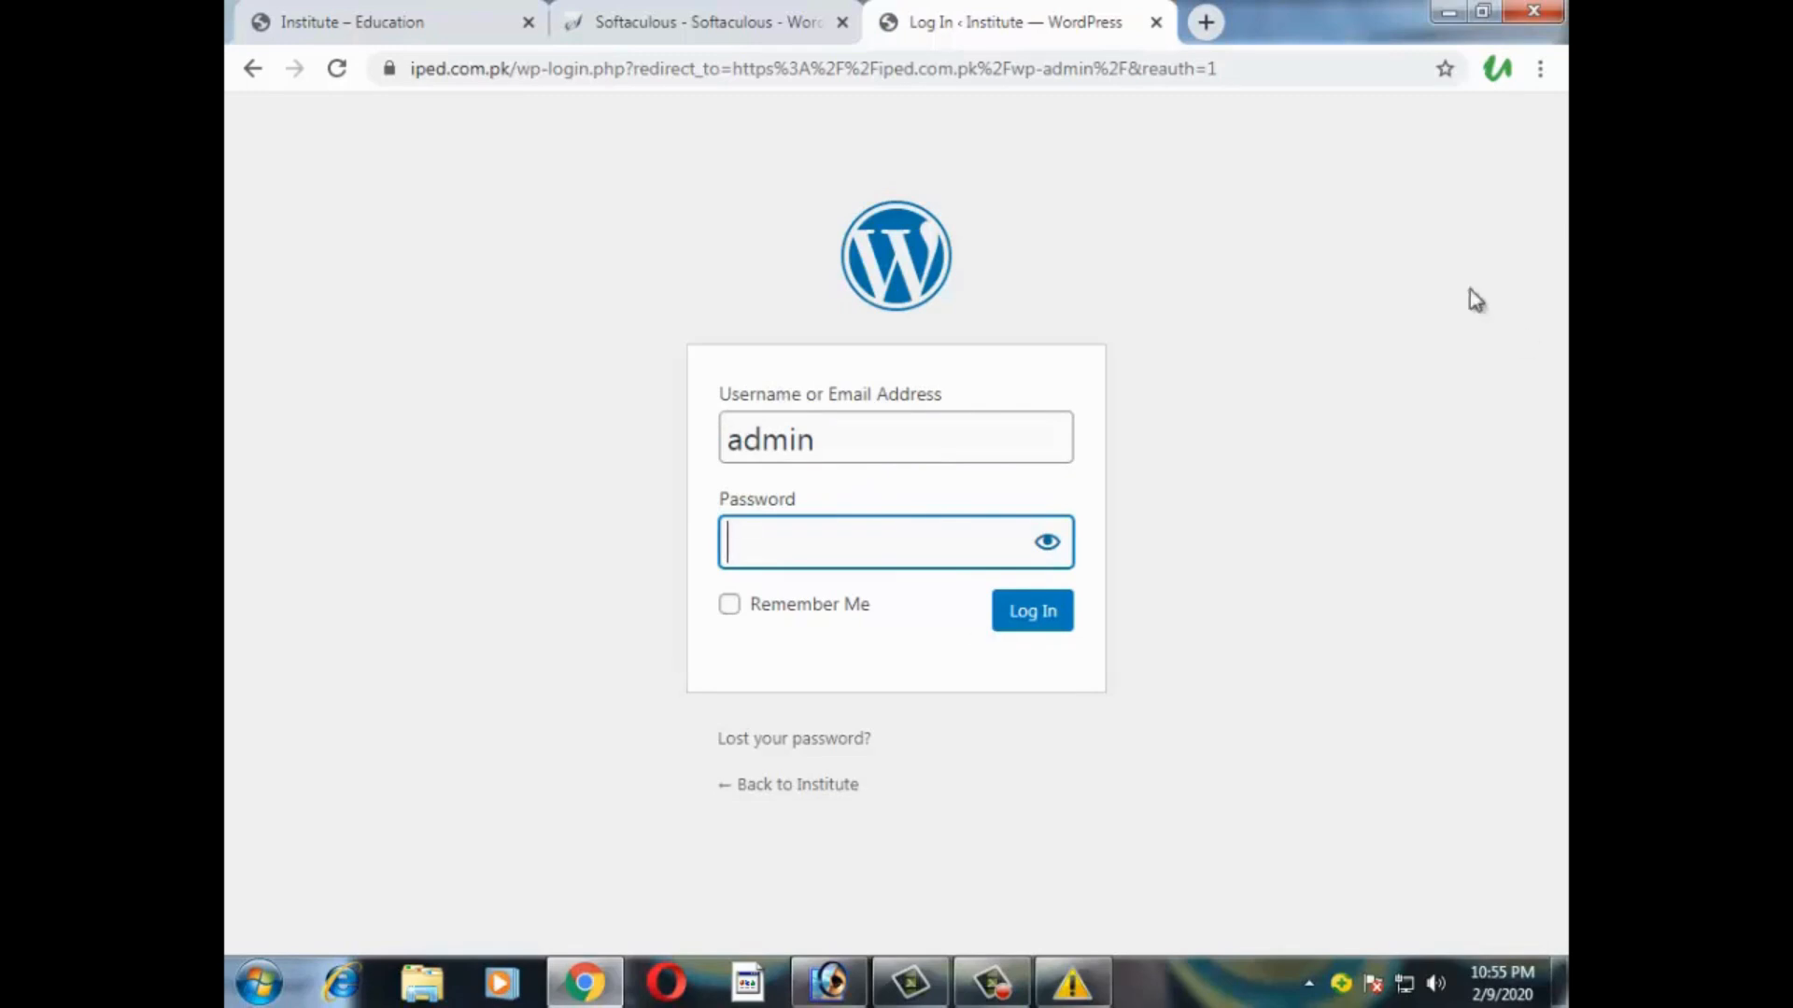
Open youtube.com in a new browser tab.
click(1205, 23)
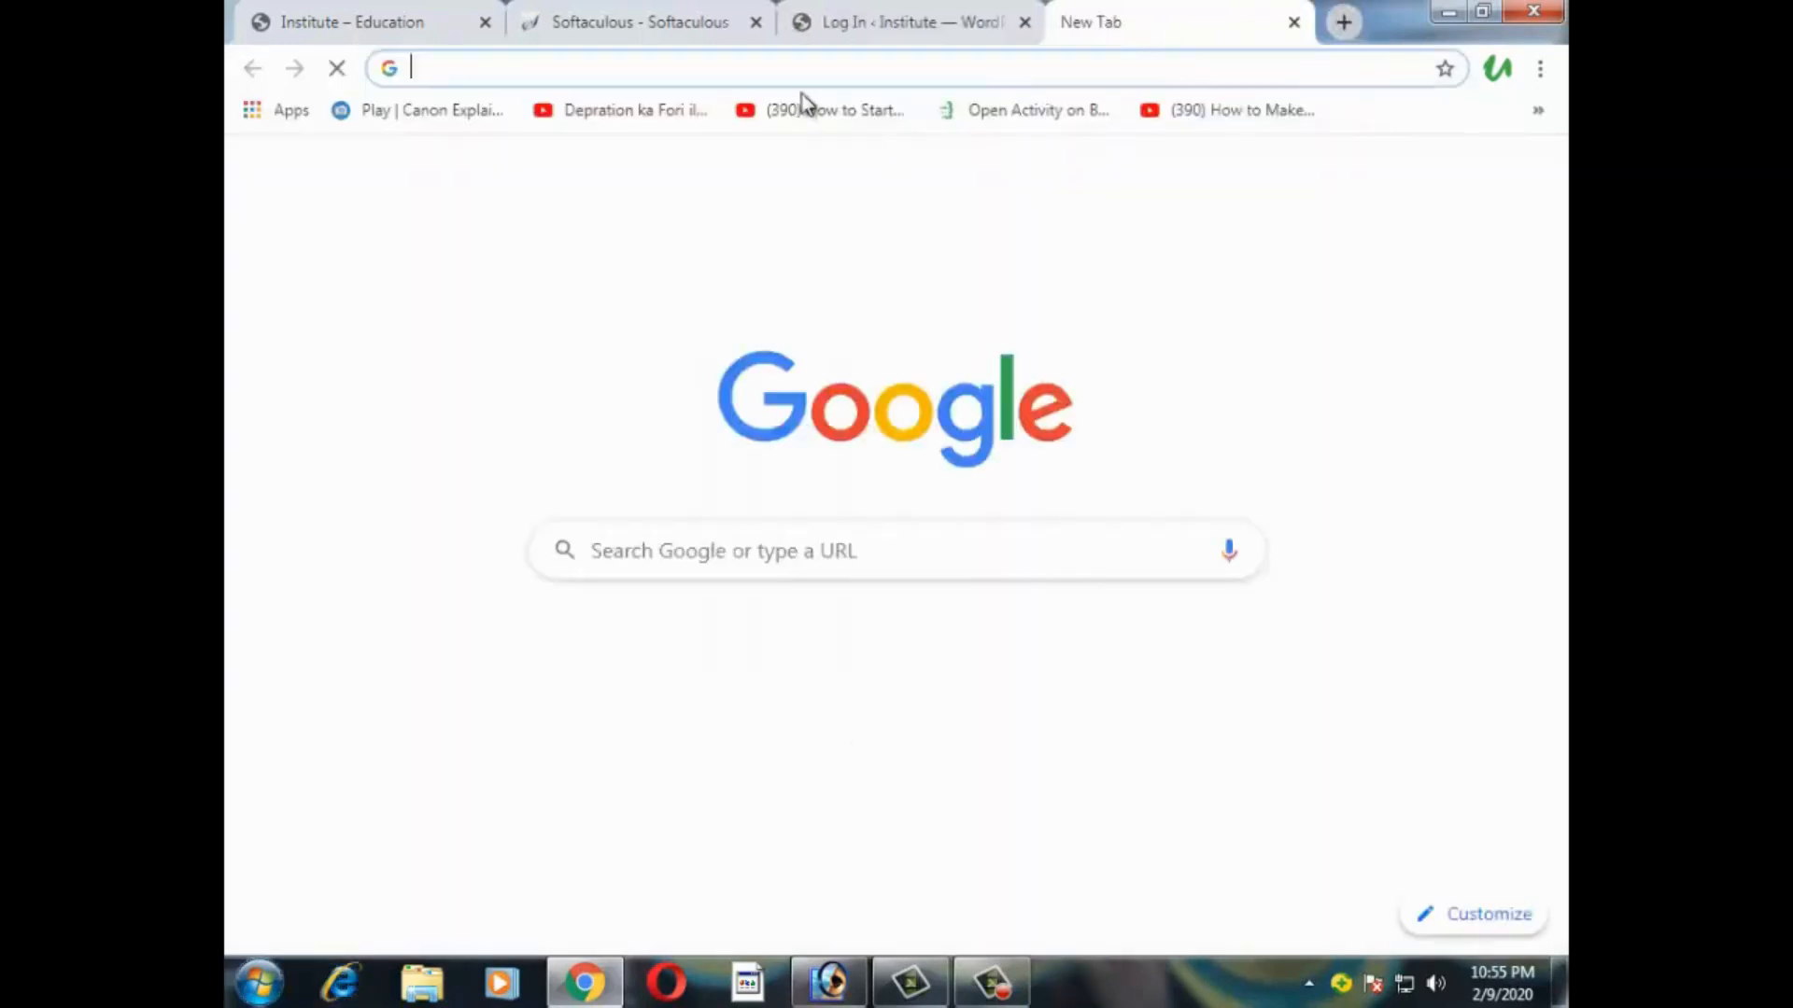
text(youtube.com)
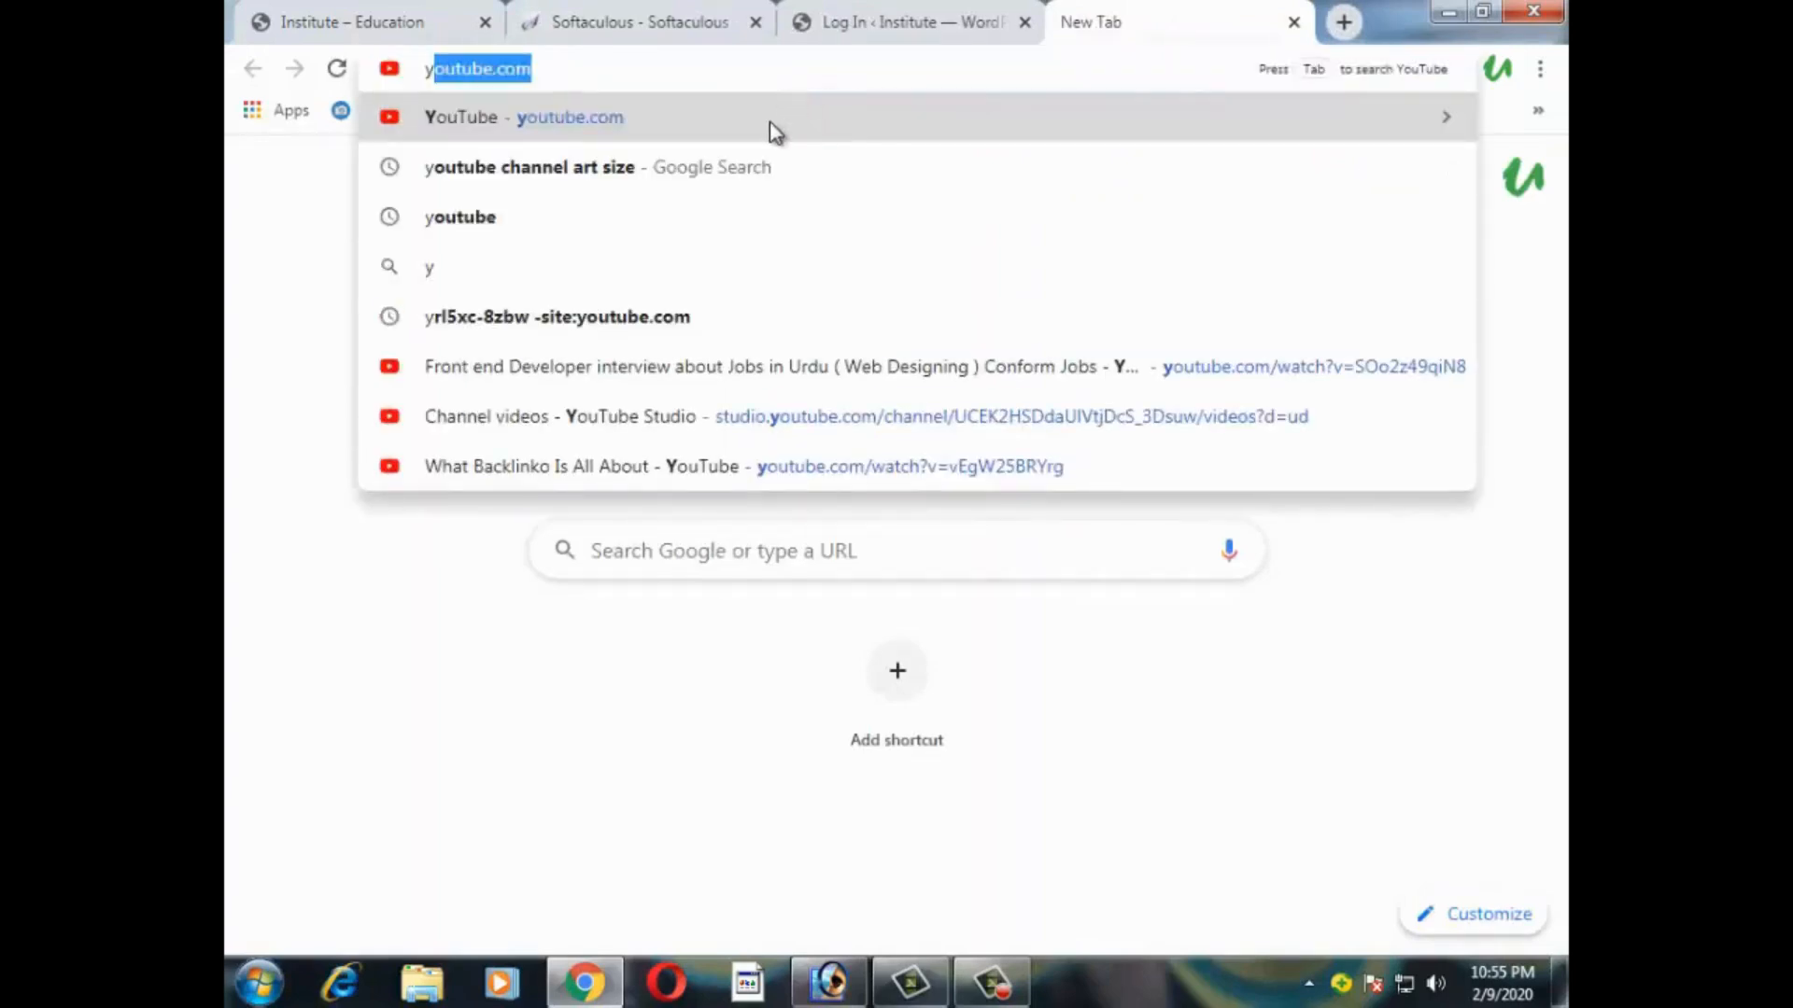
click(771, 121)
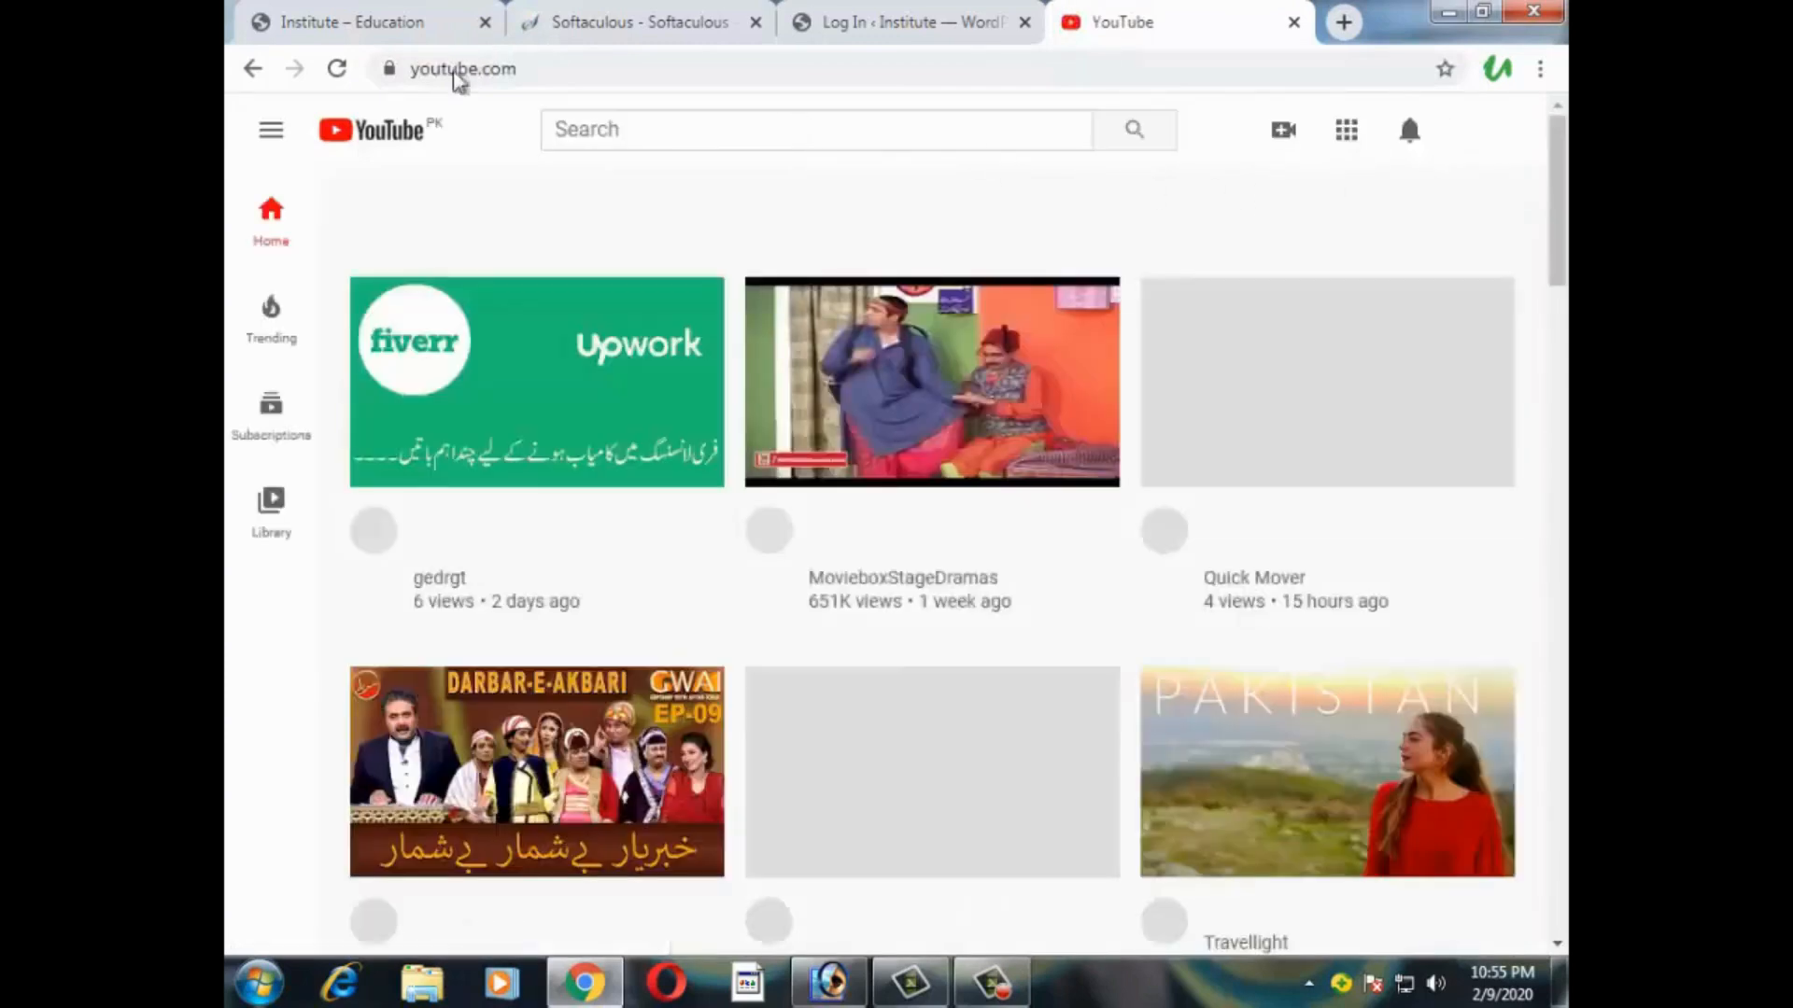
click(416, 19)
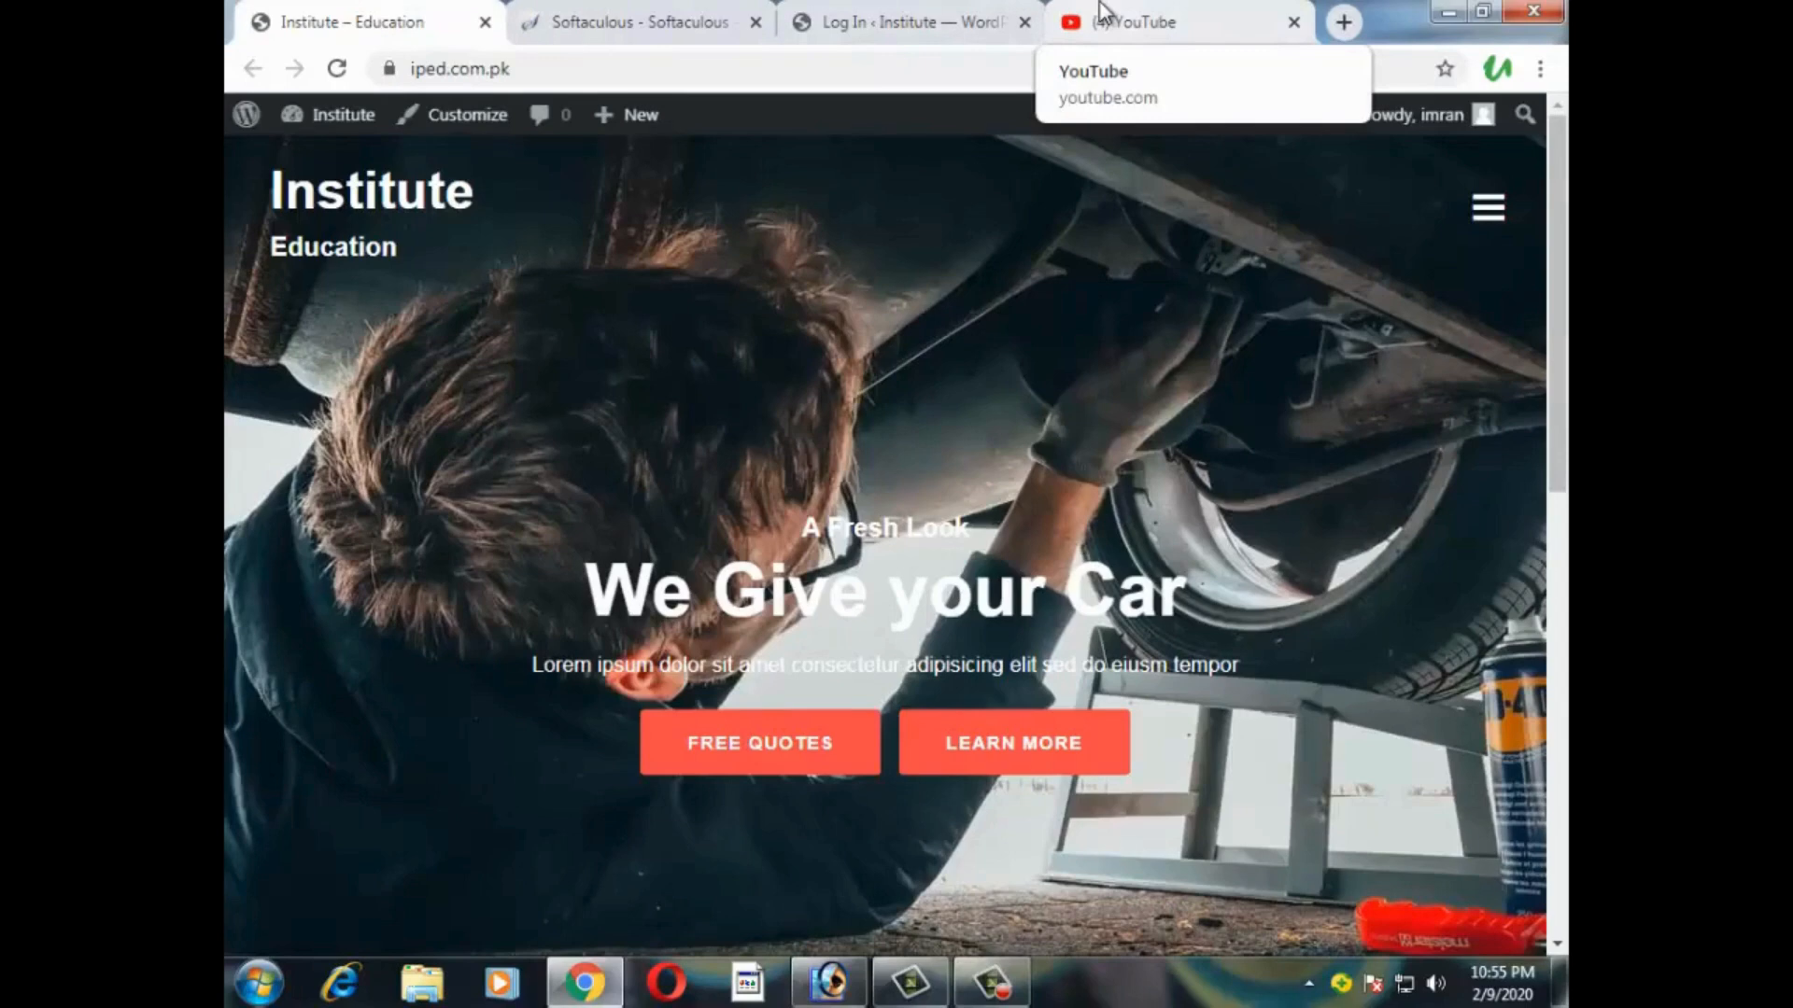
click(1102, 13)
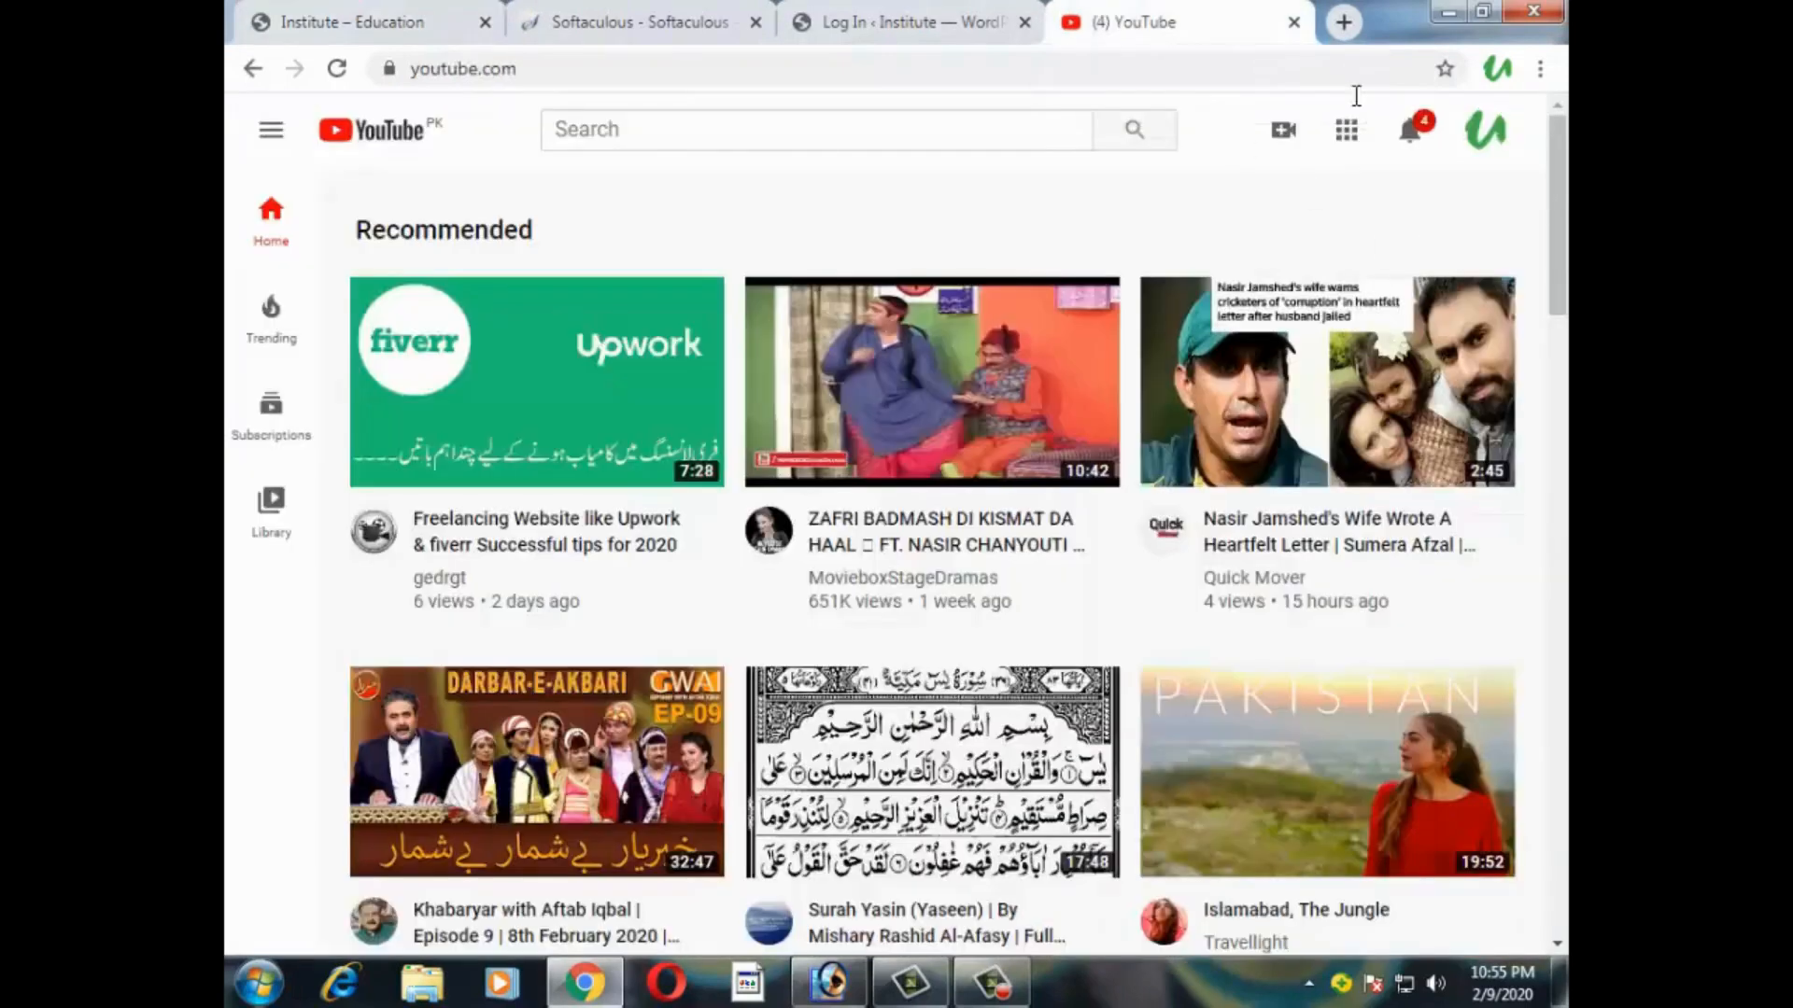
Search YouTube for "online skill courses".
click(988, 130)
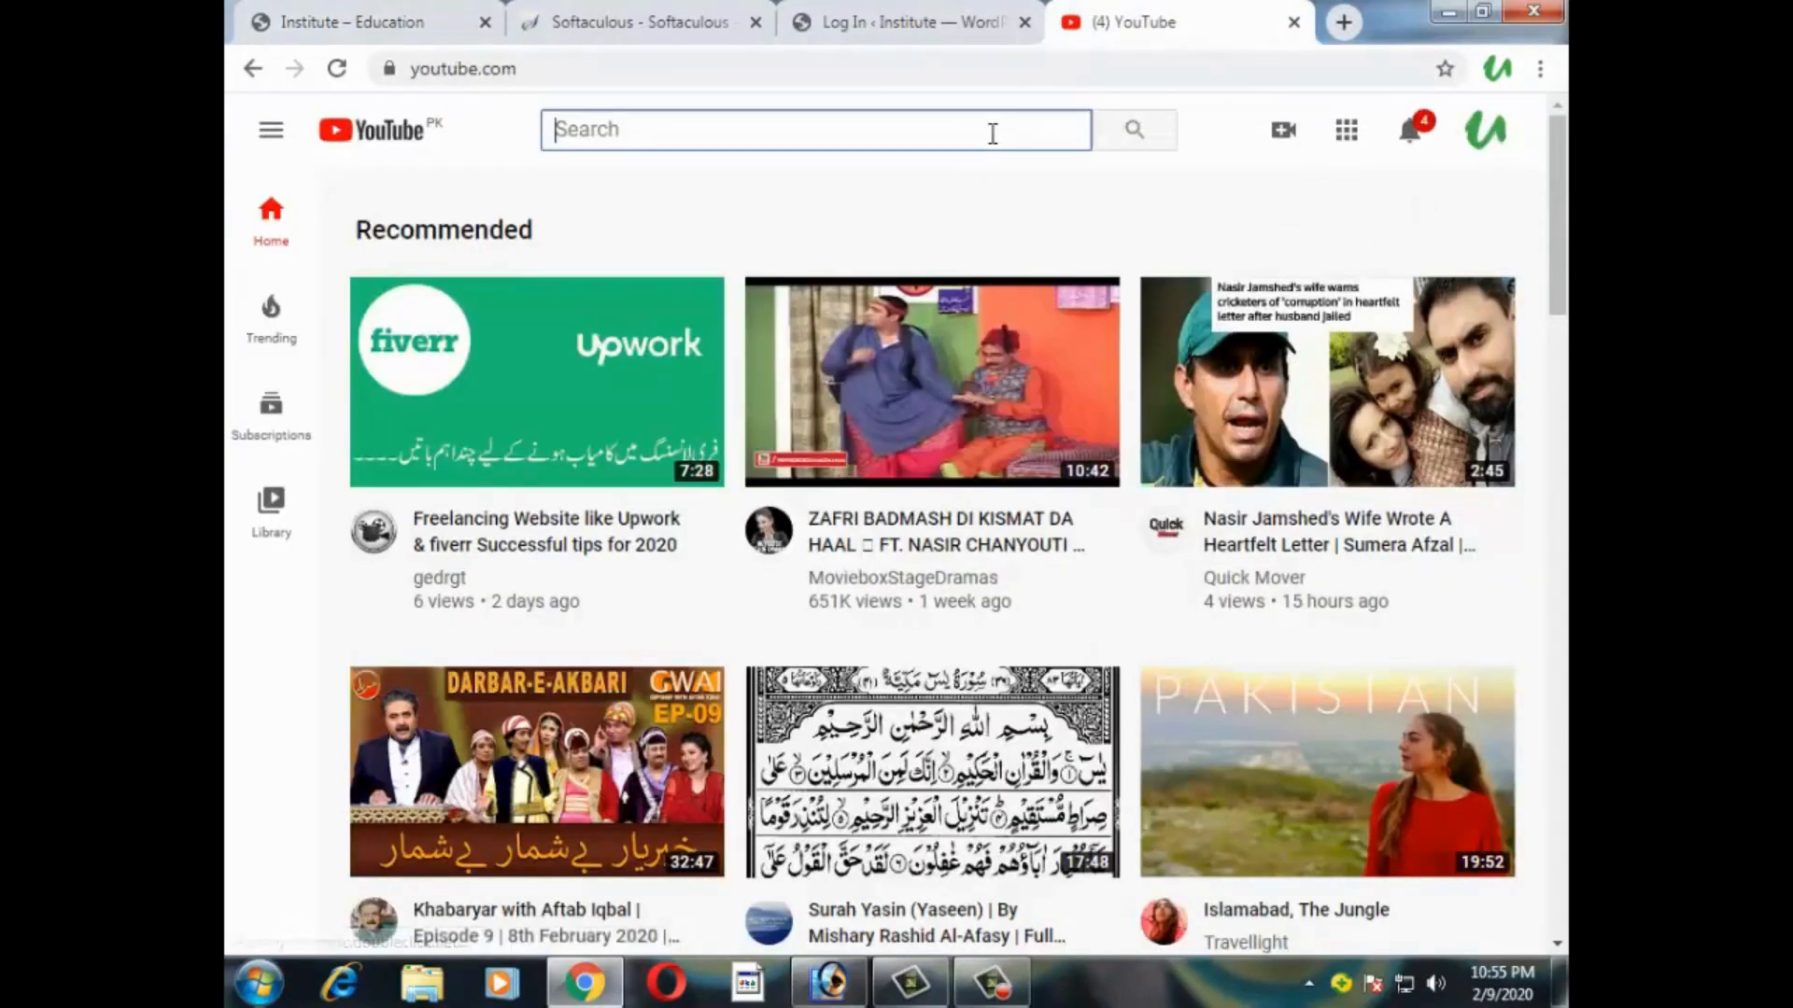
text(online)
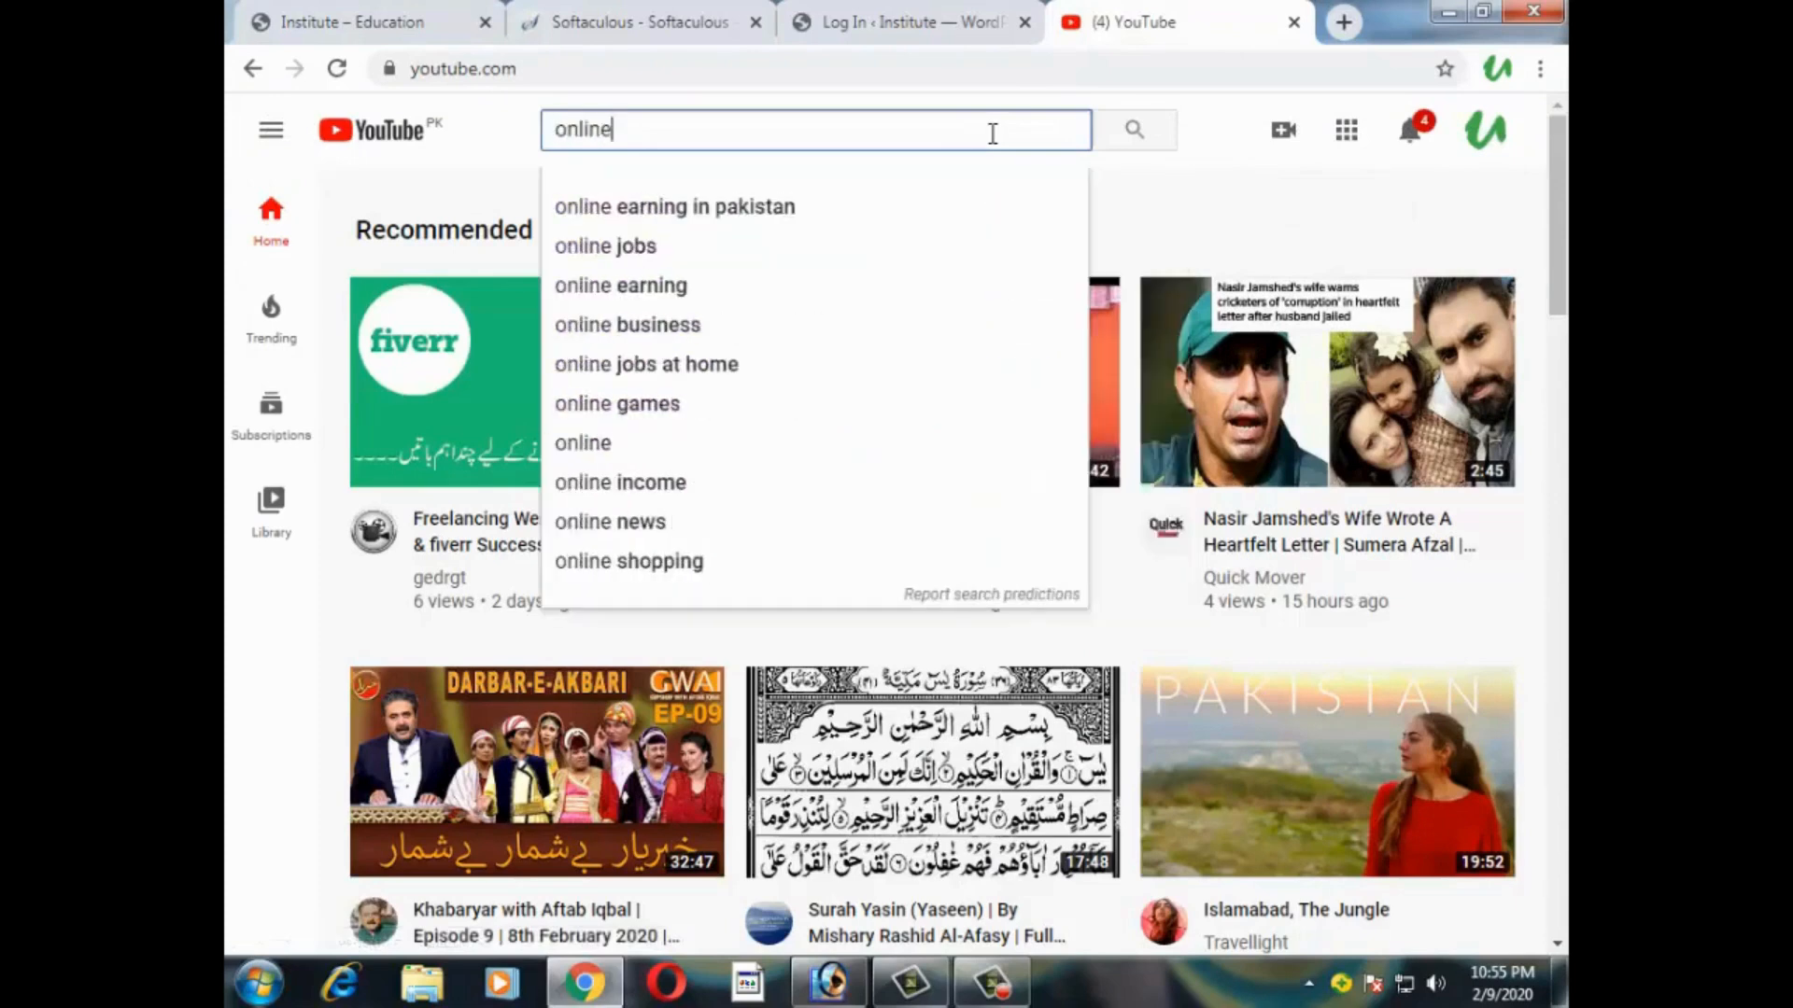
text( skill course)
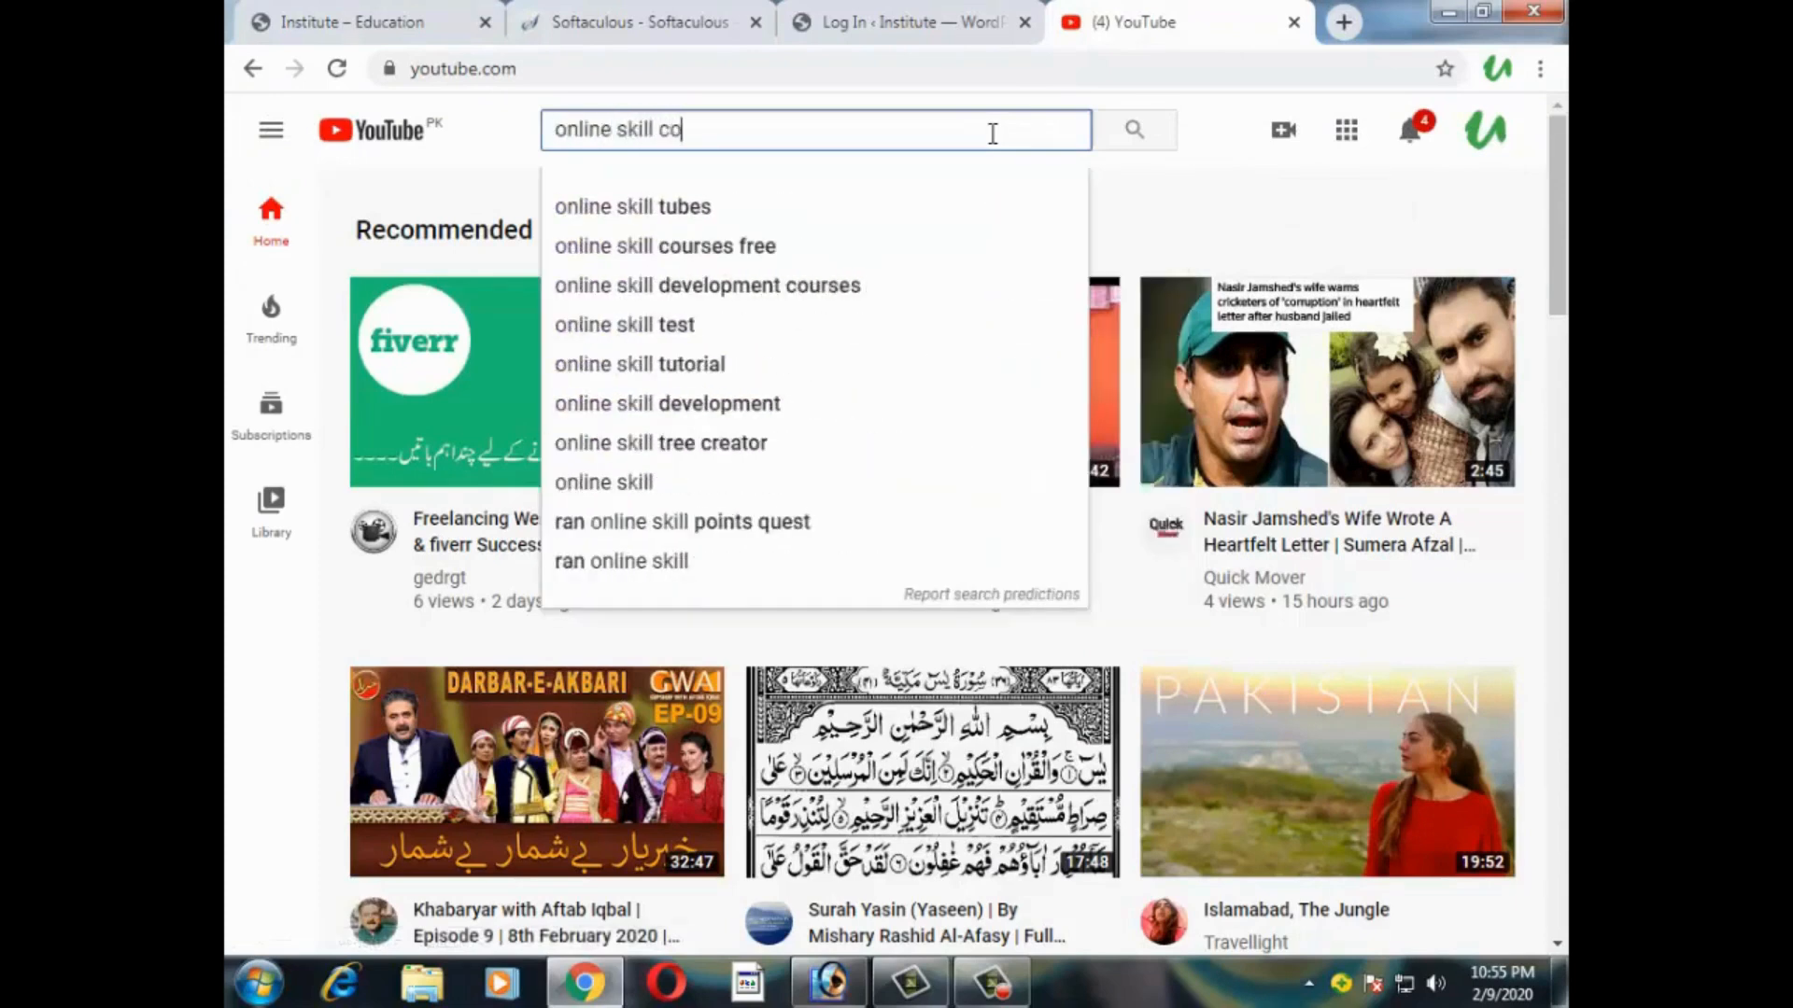
text(s)
key(Return)
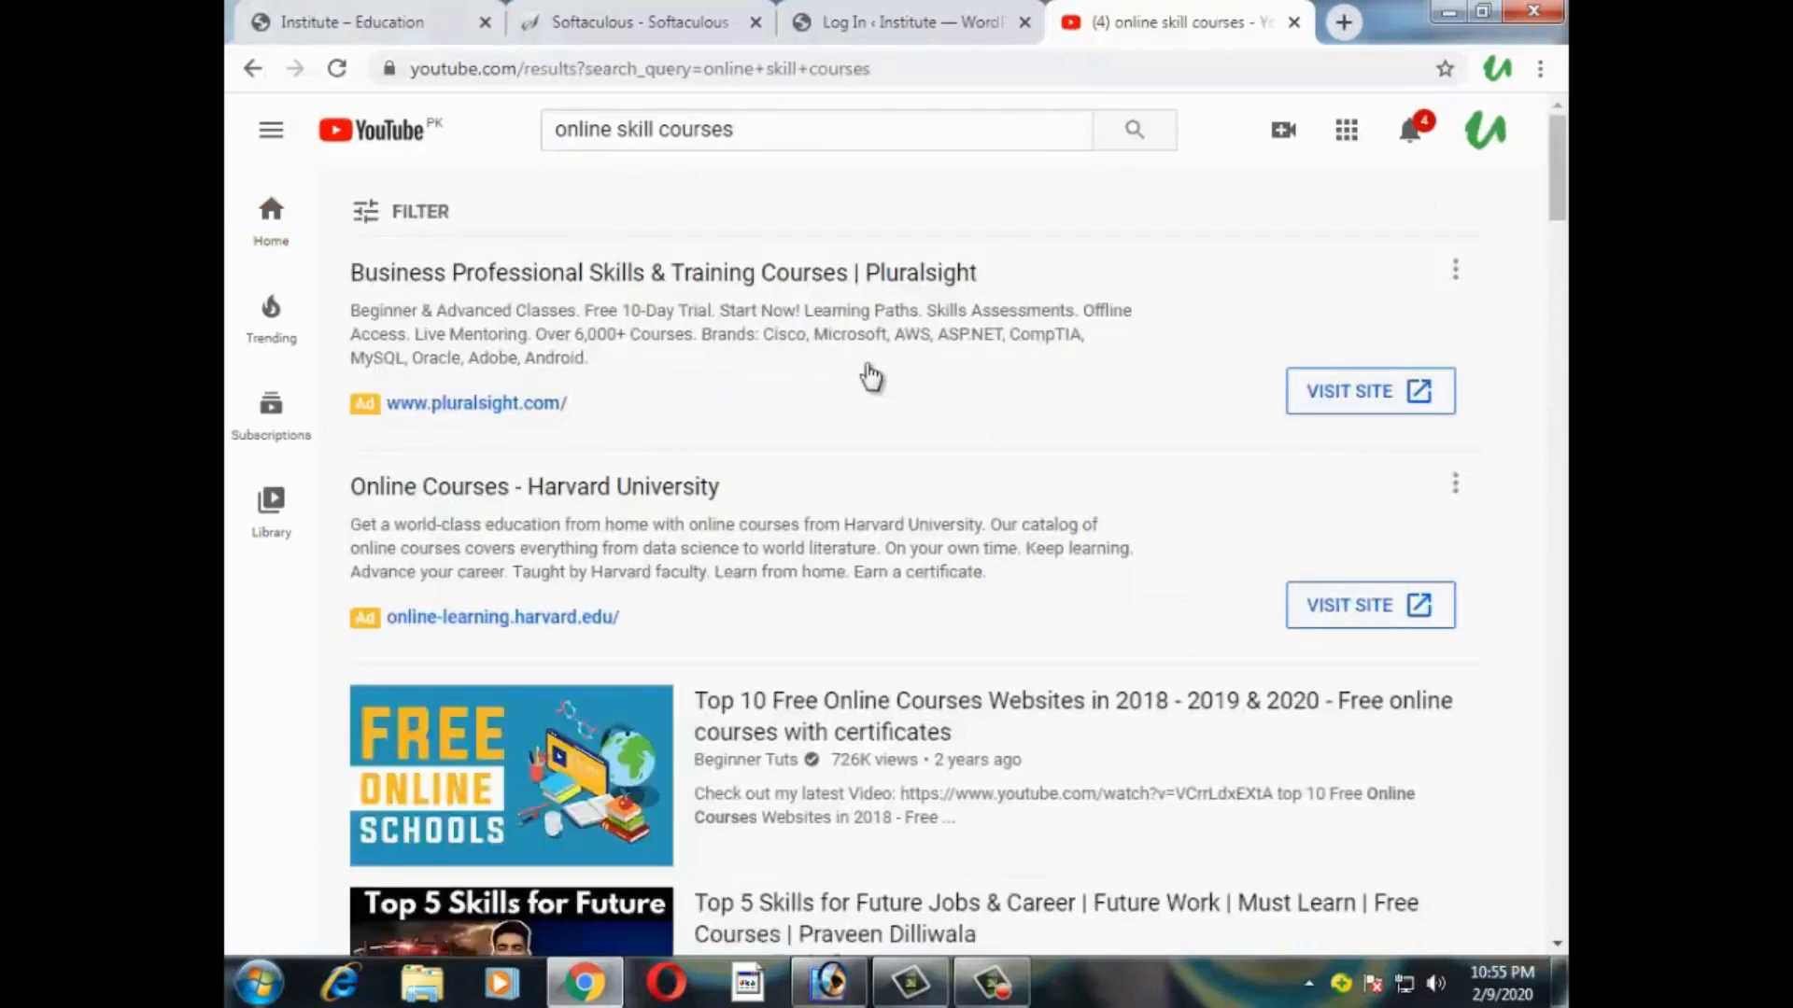
Subscribe to the Online Skill Courses channel from the search results and open its channel page.
scroll(869, 373, down, 14)
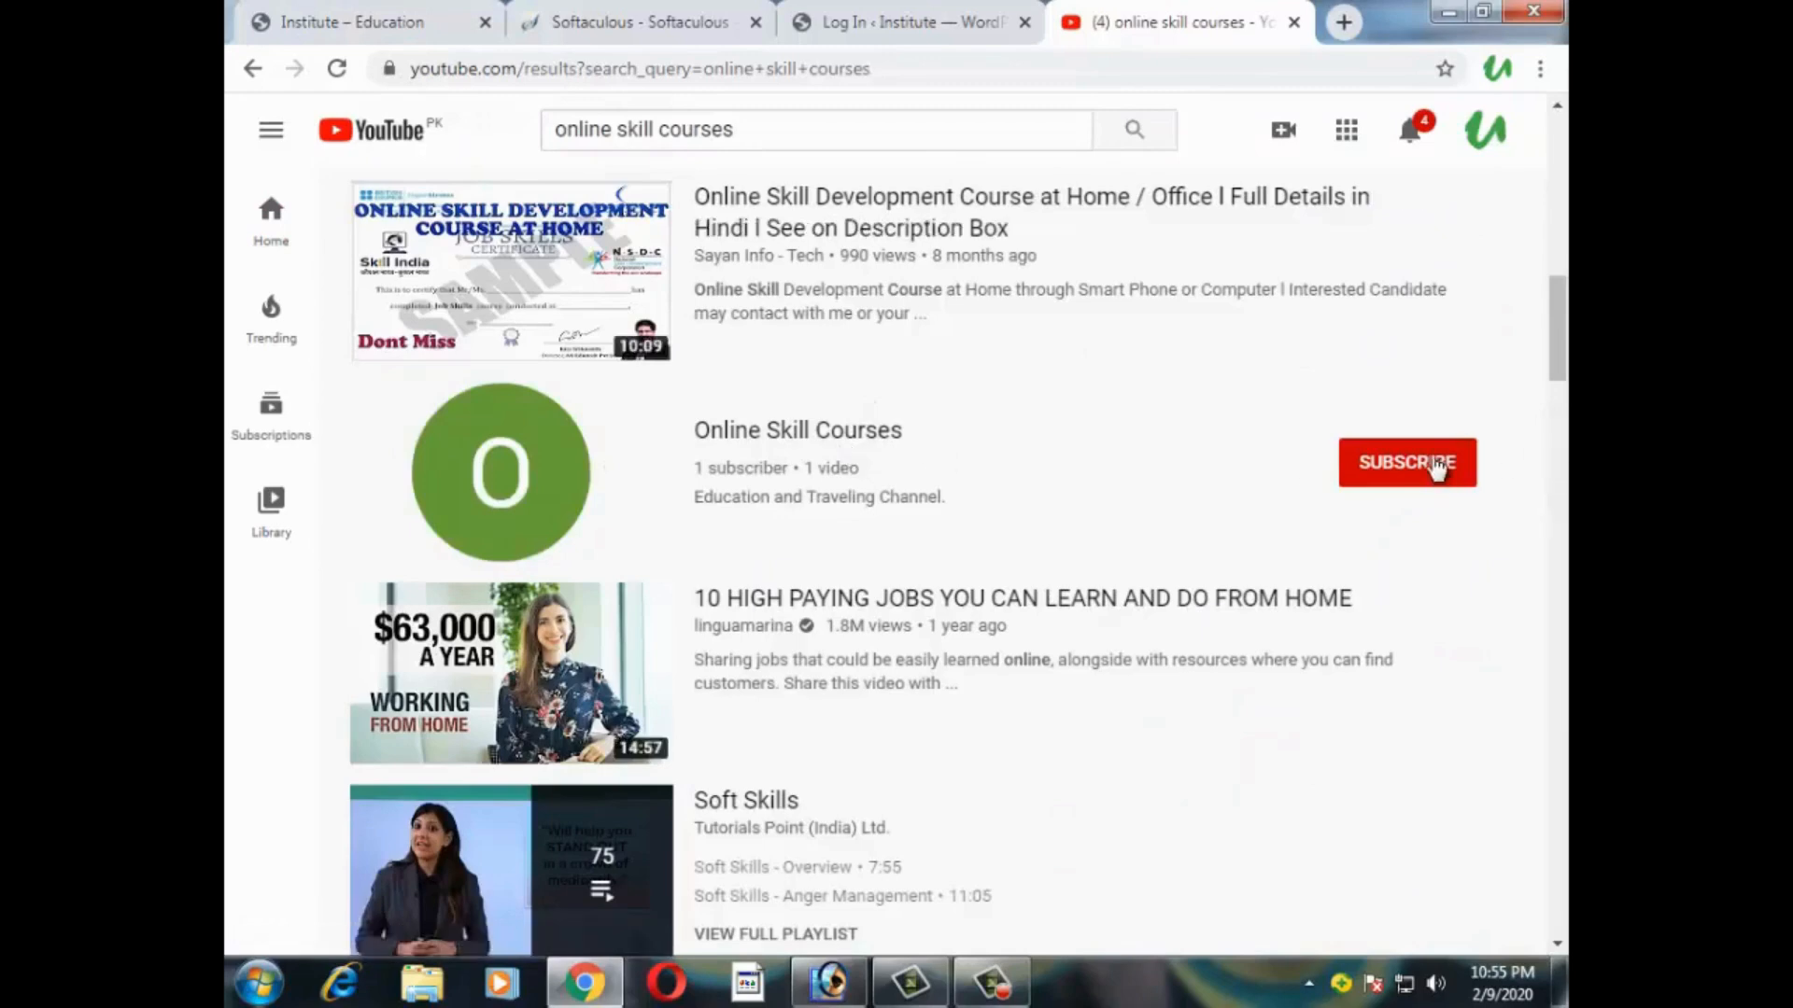
click(1468, 467)
click(875, 448)
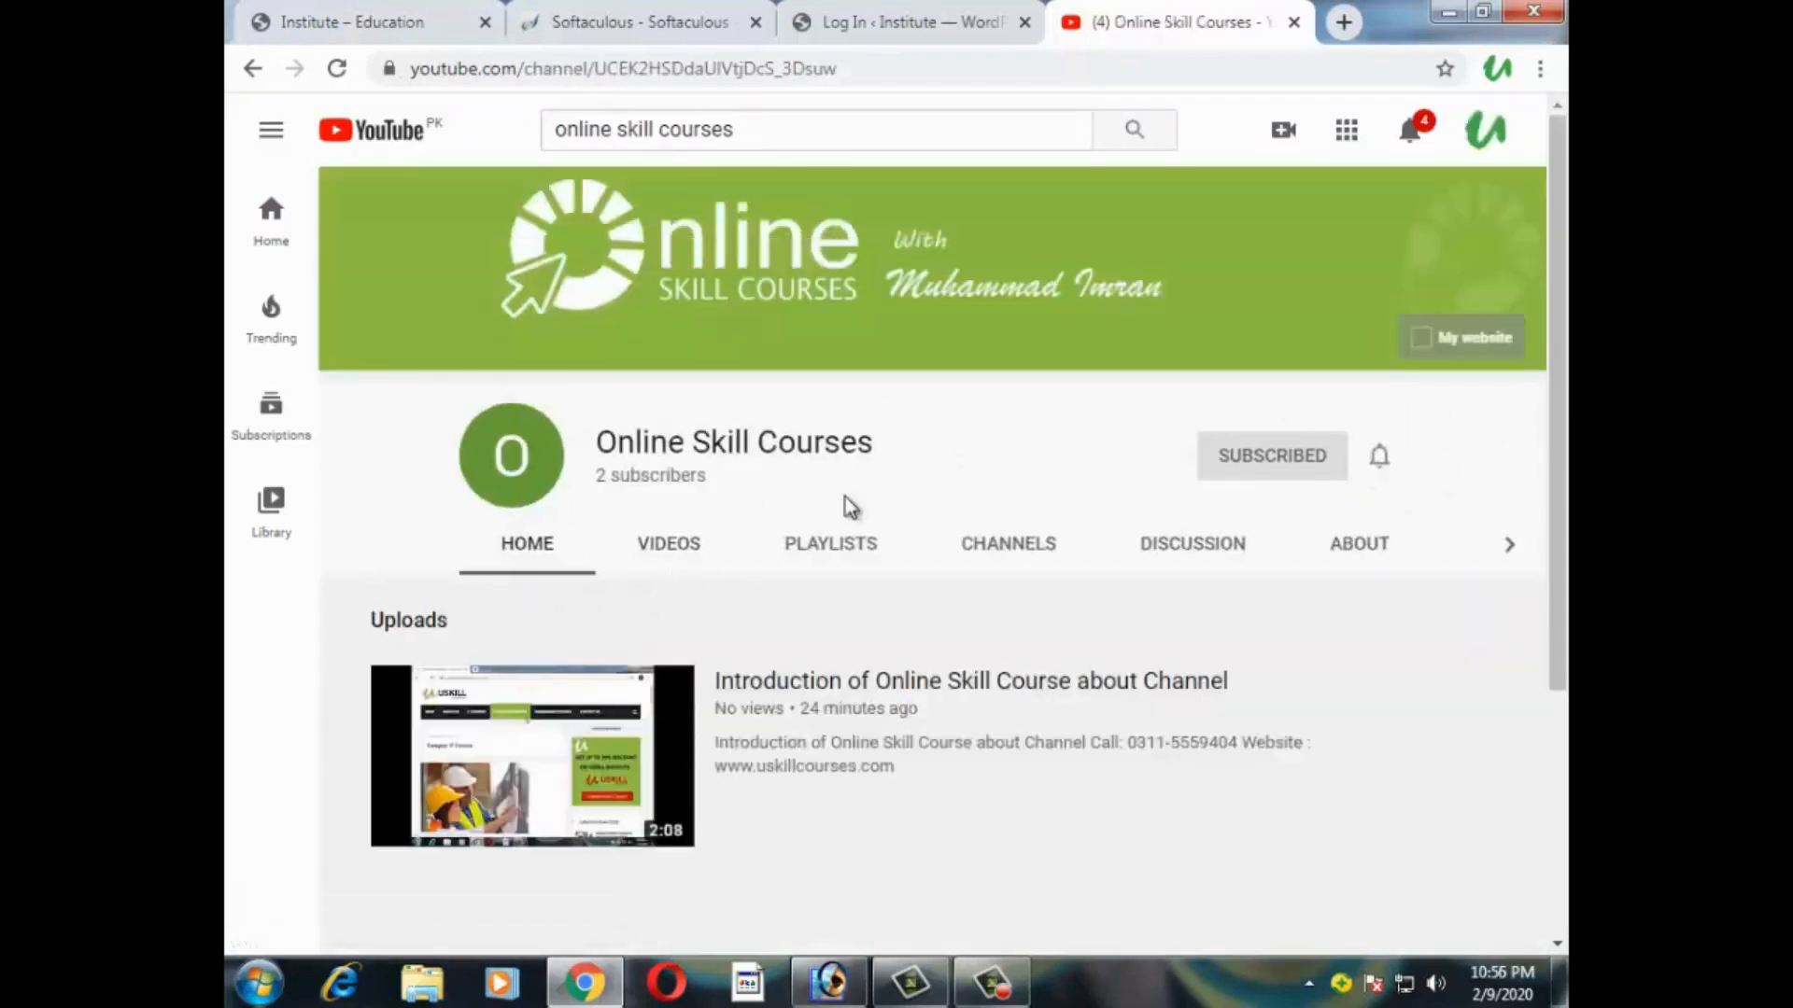
click(990, 980)
click(1428, 635)
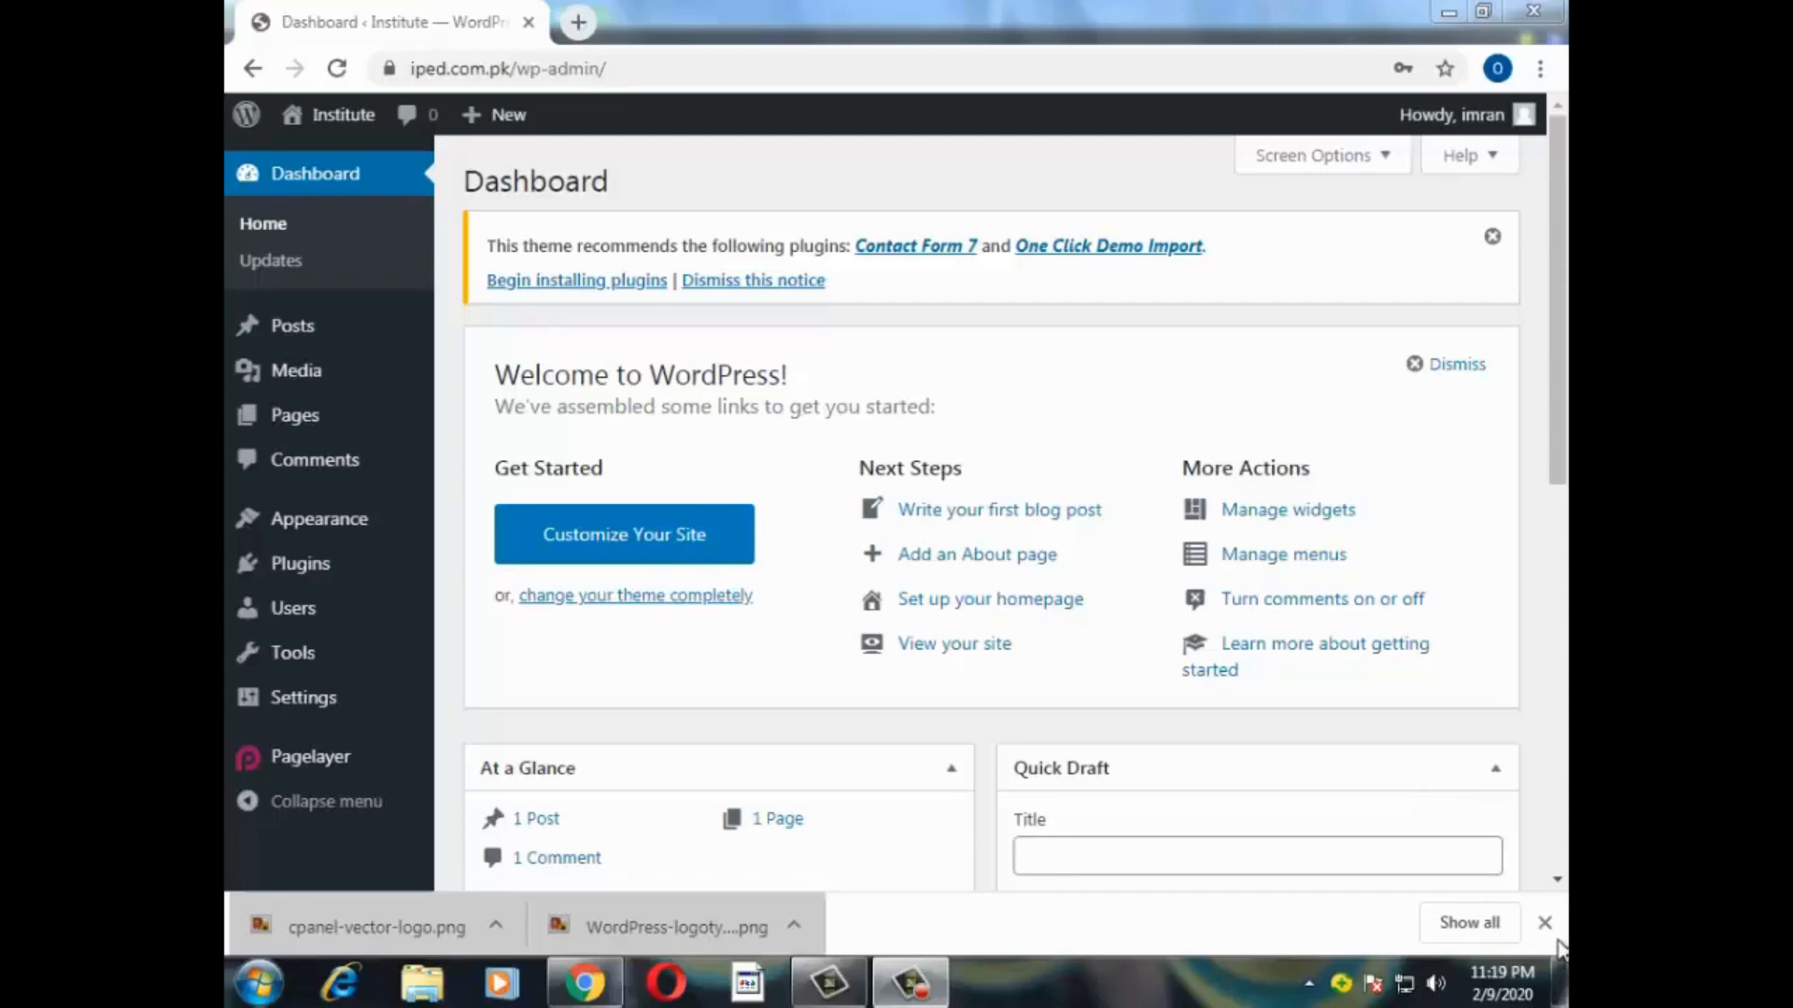
Close the browser's downloads bar and open google.com in a new tab.
click(1545, 924)
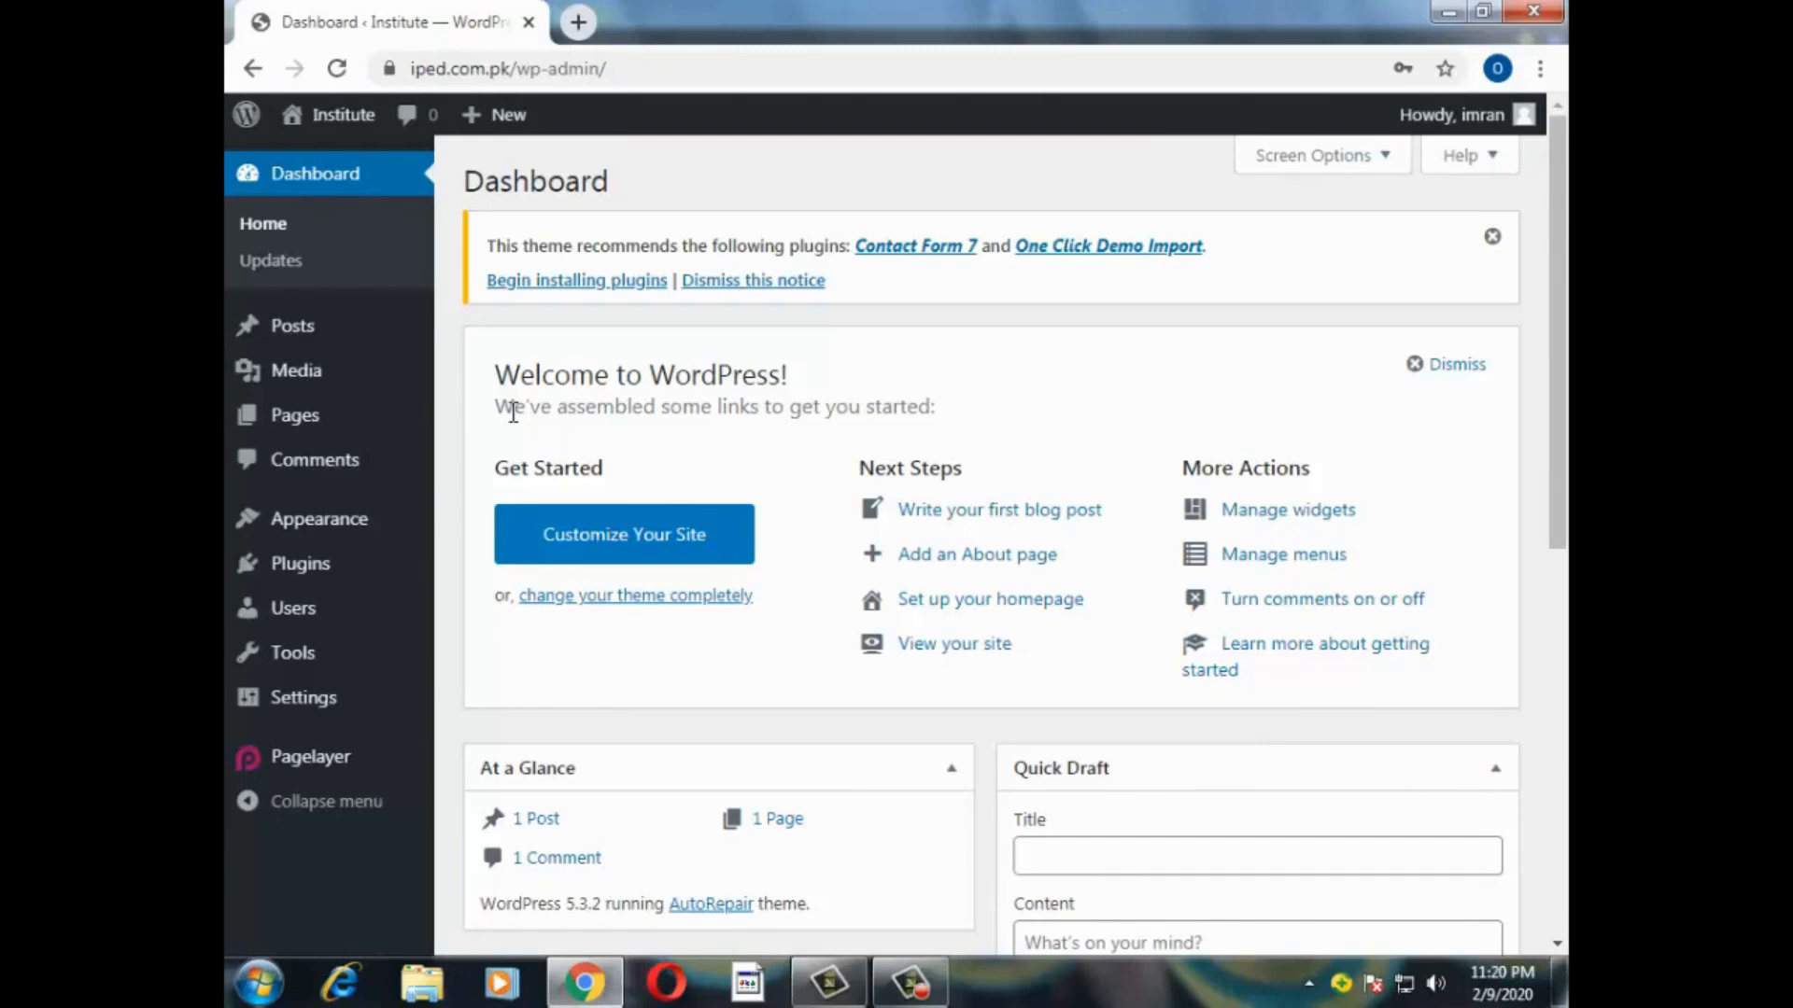
click(579, 21)
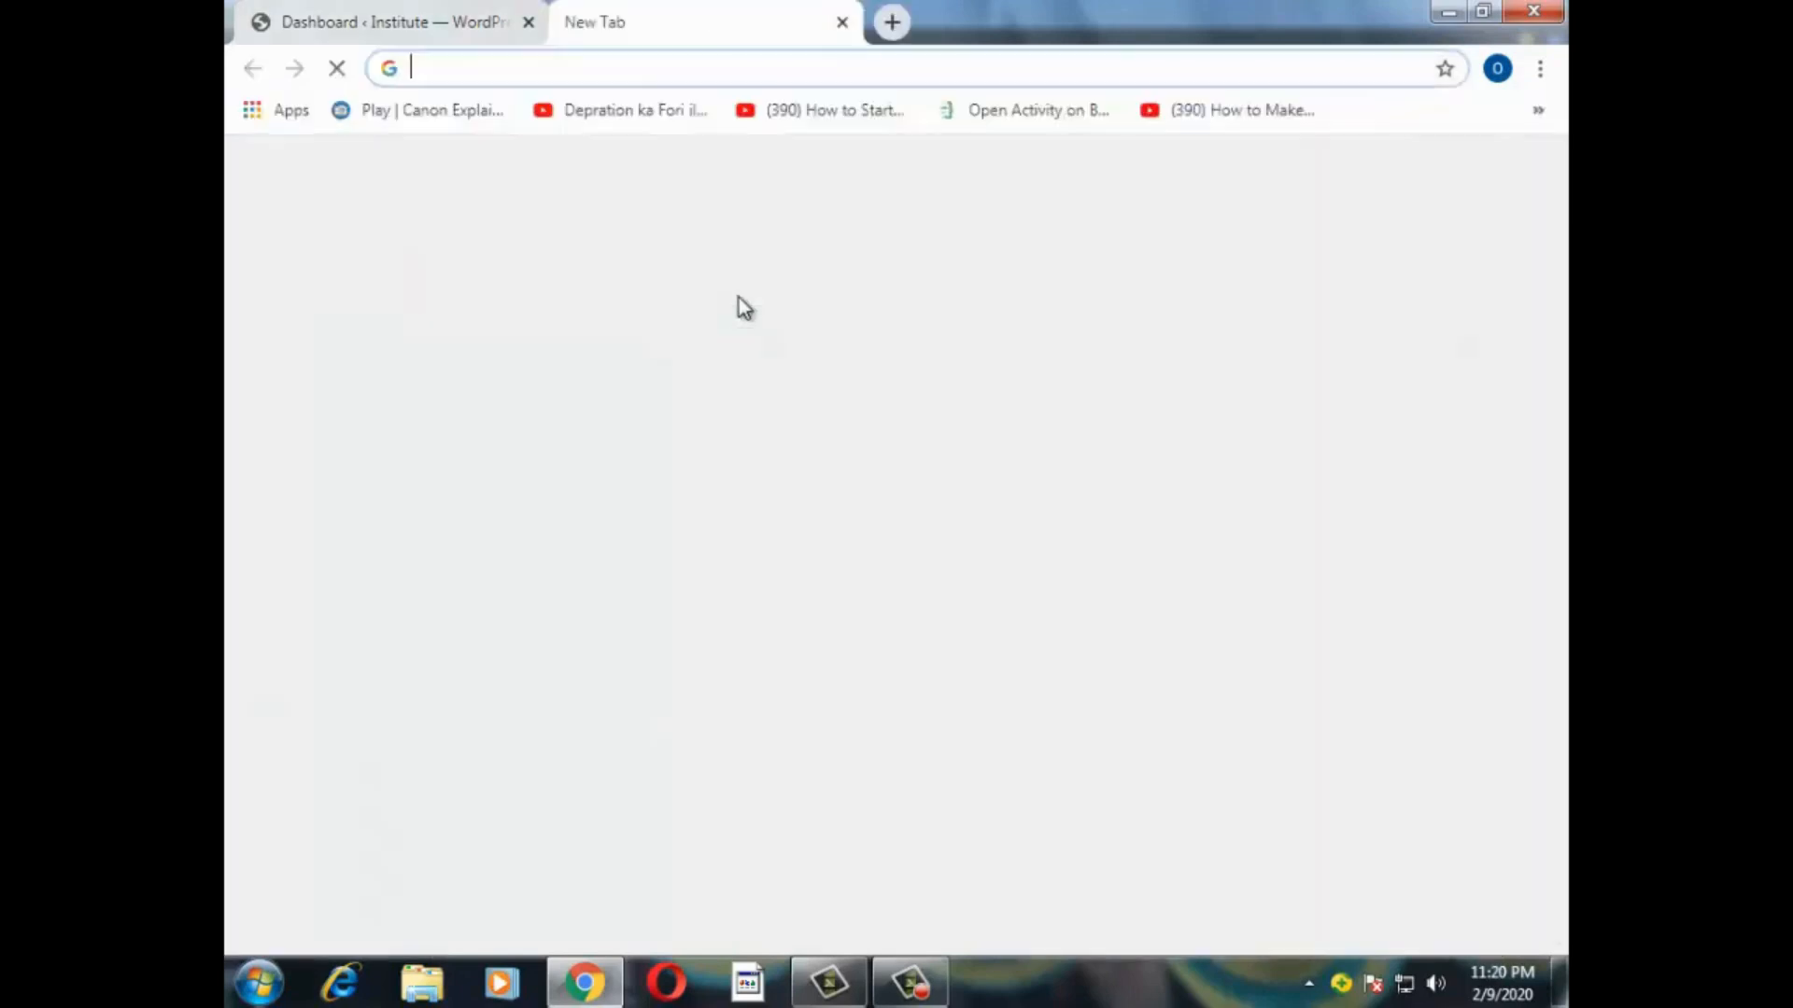
text(g)
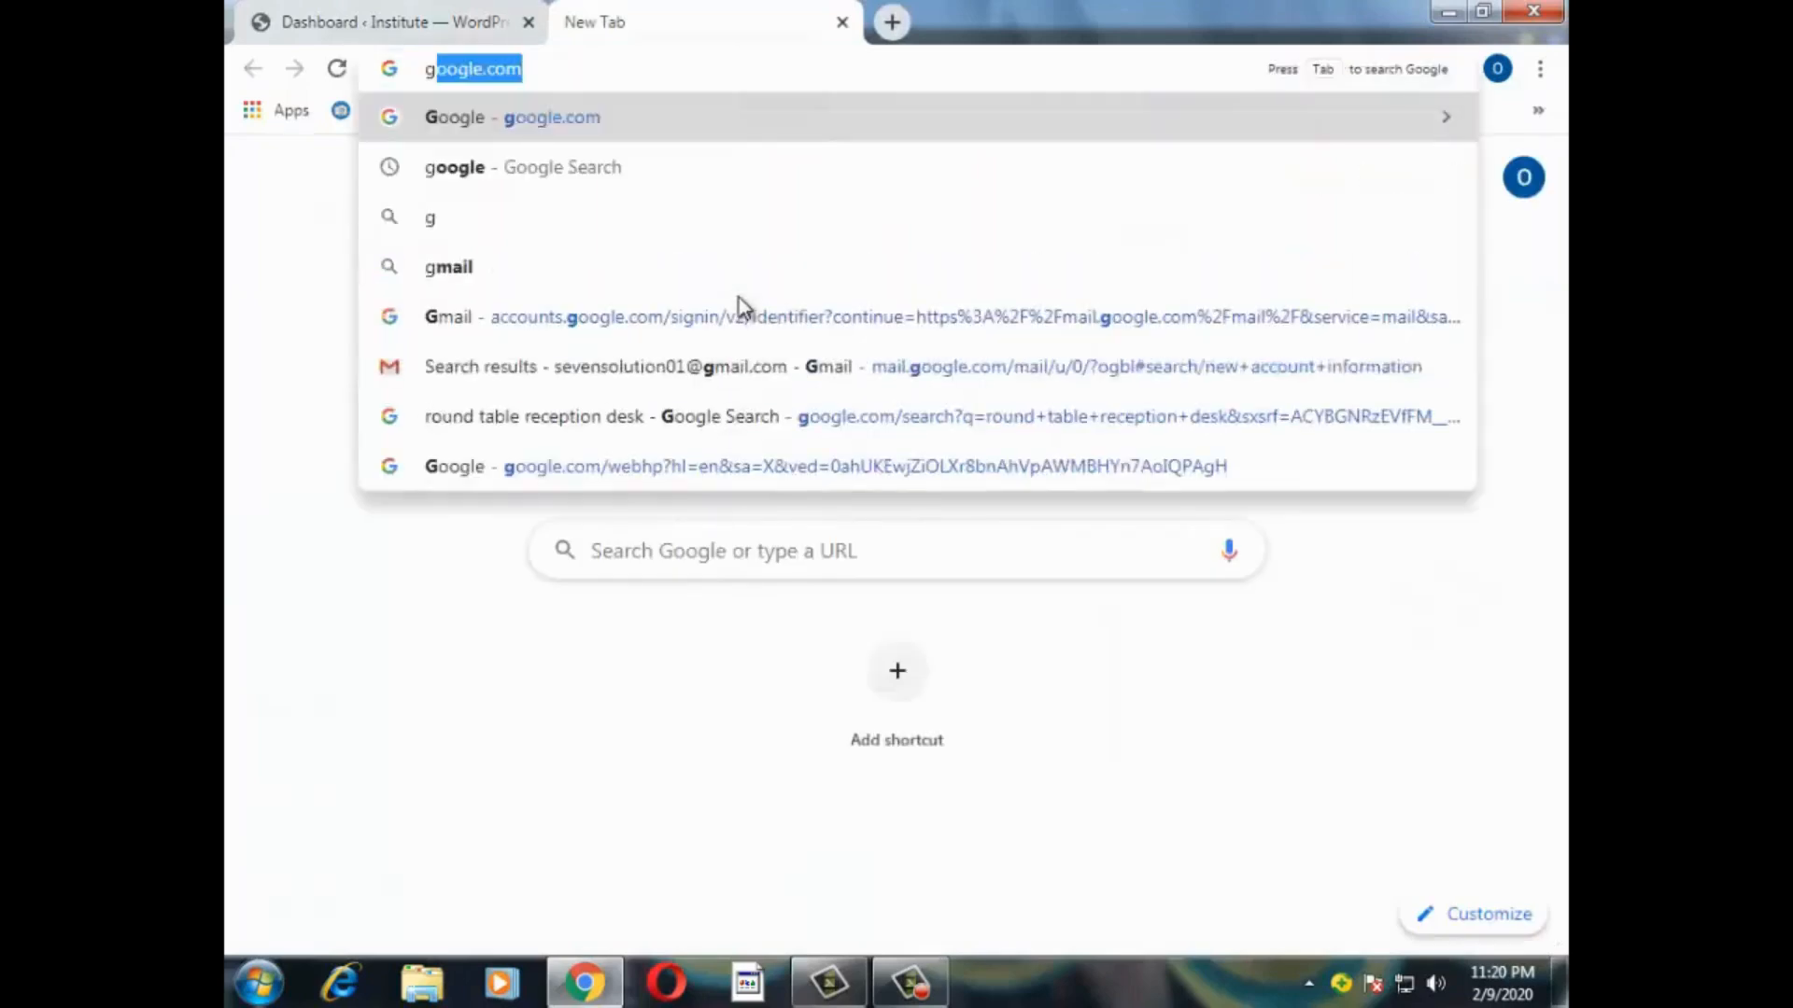
key(Return)
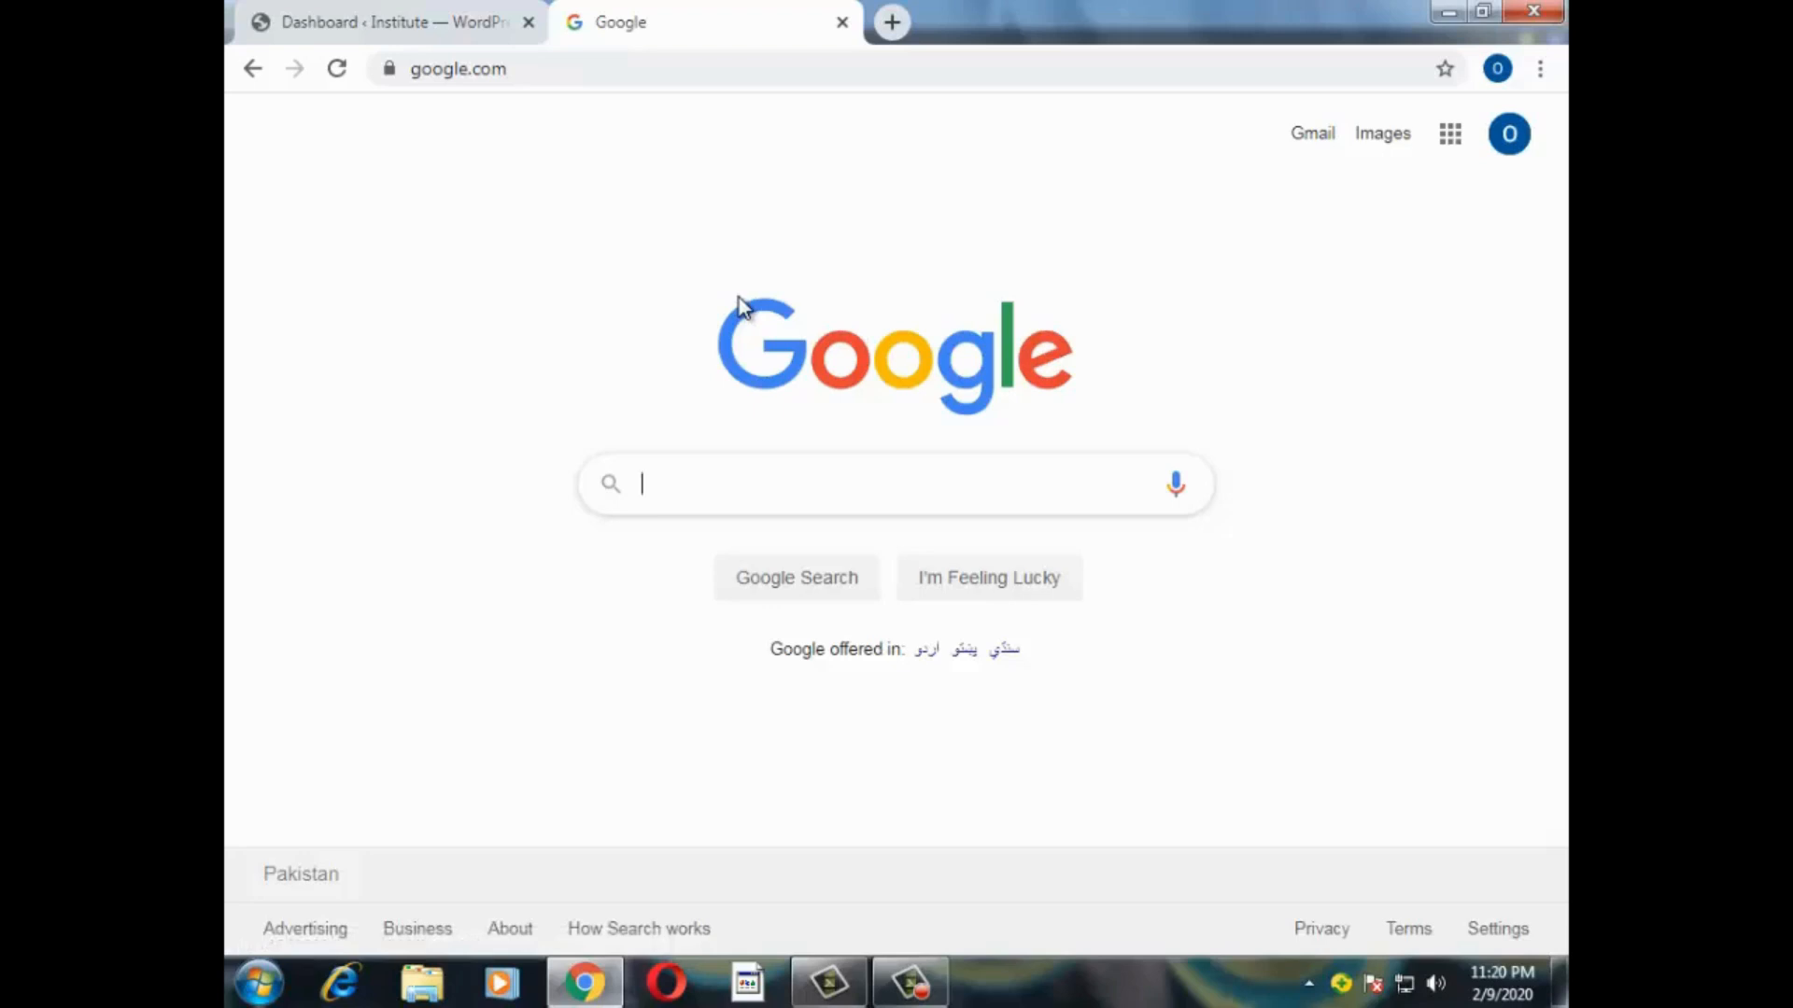
Return to the WordPress dashboard and dismiss the theme's recommended-plugins notice.
click(419, 16)
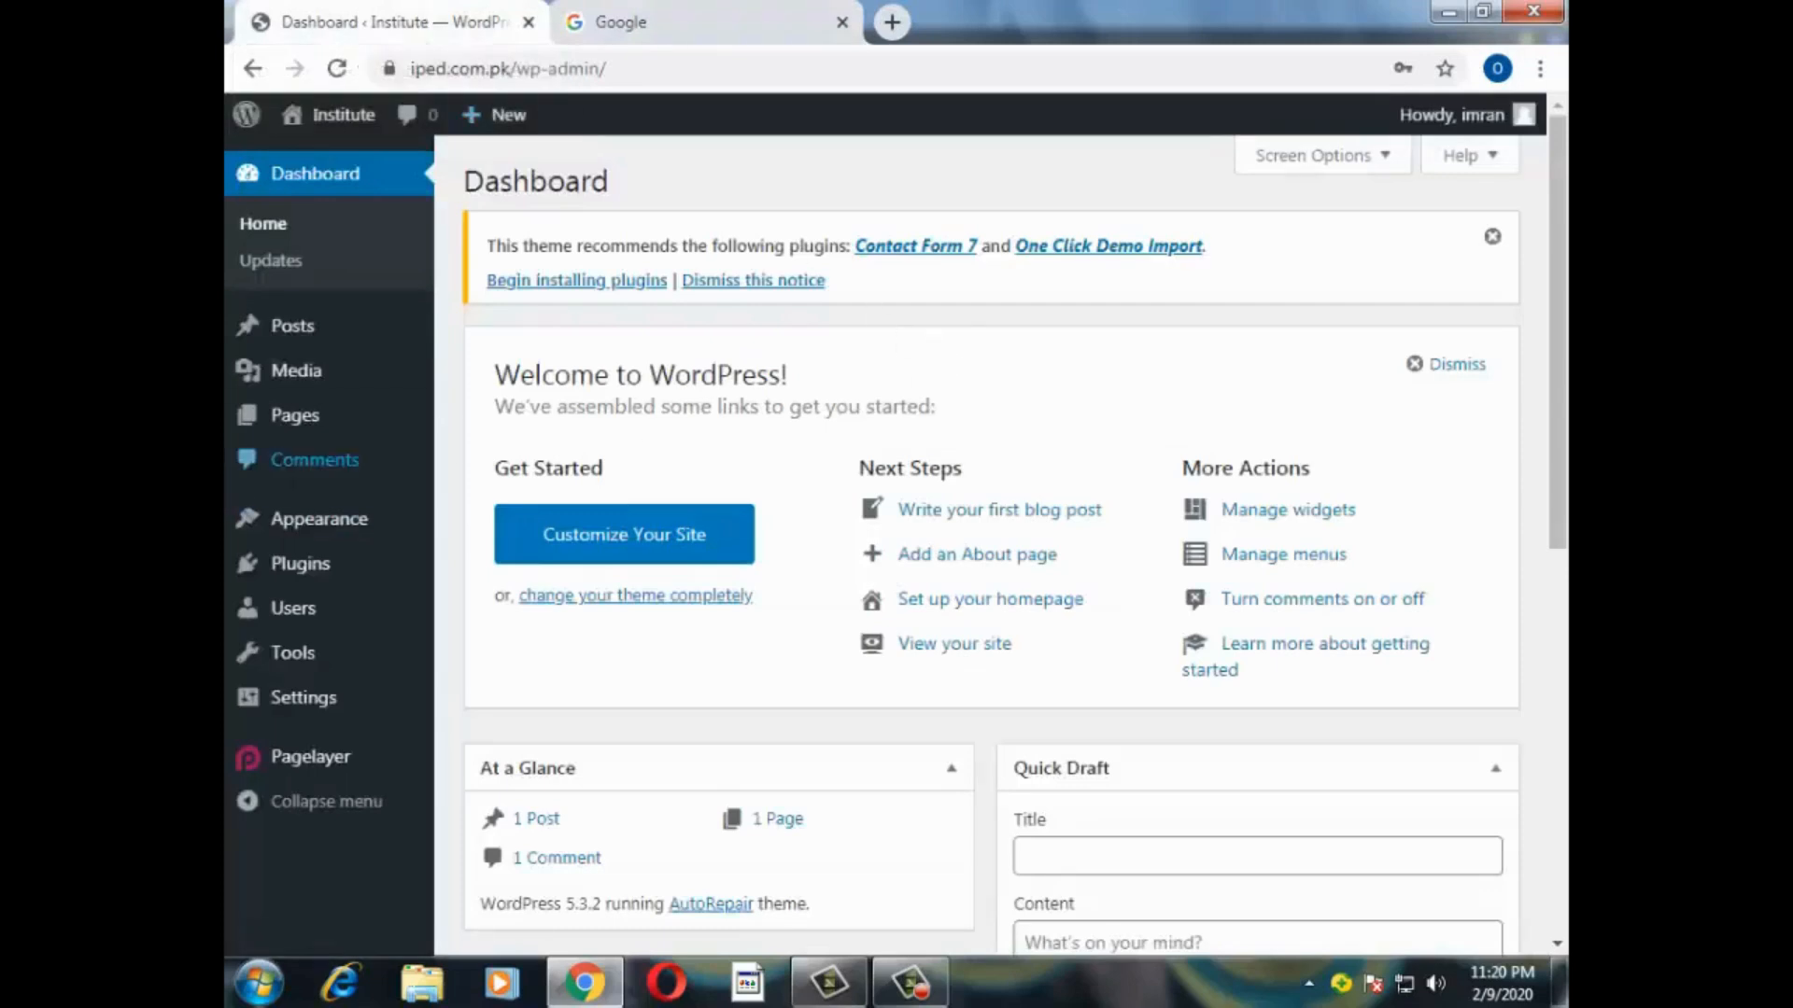
click(1493, 238)
Search Google for "wordpess eduction hub" and switch to the corrected query "wordpress education hub".
click(654, 24)
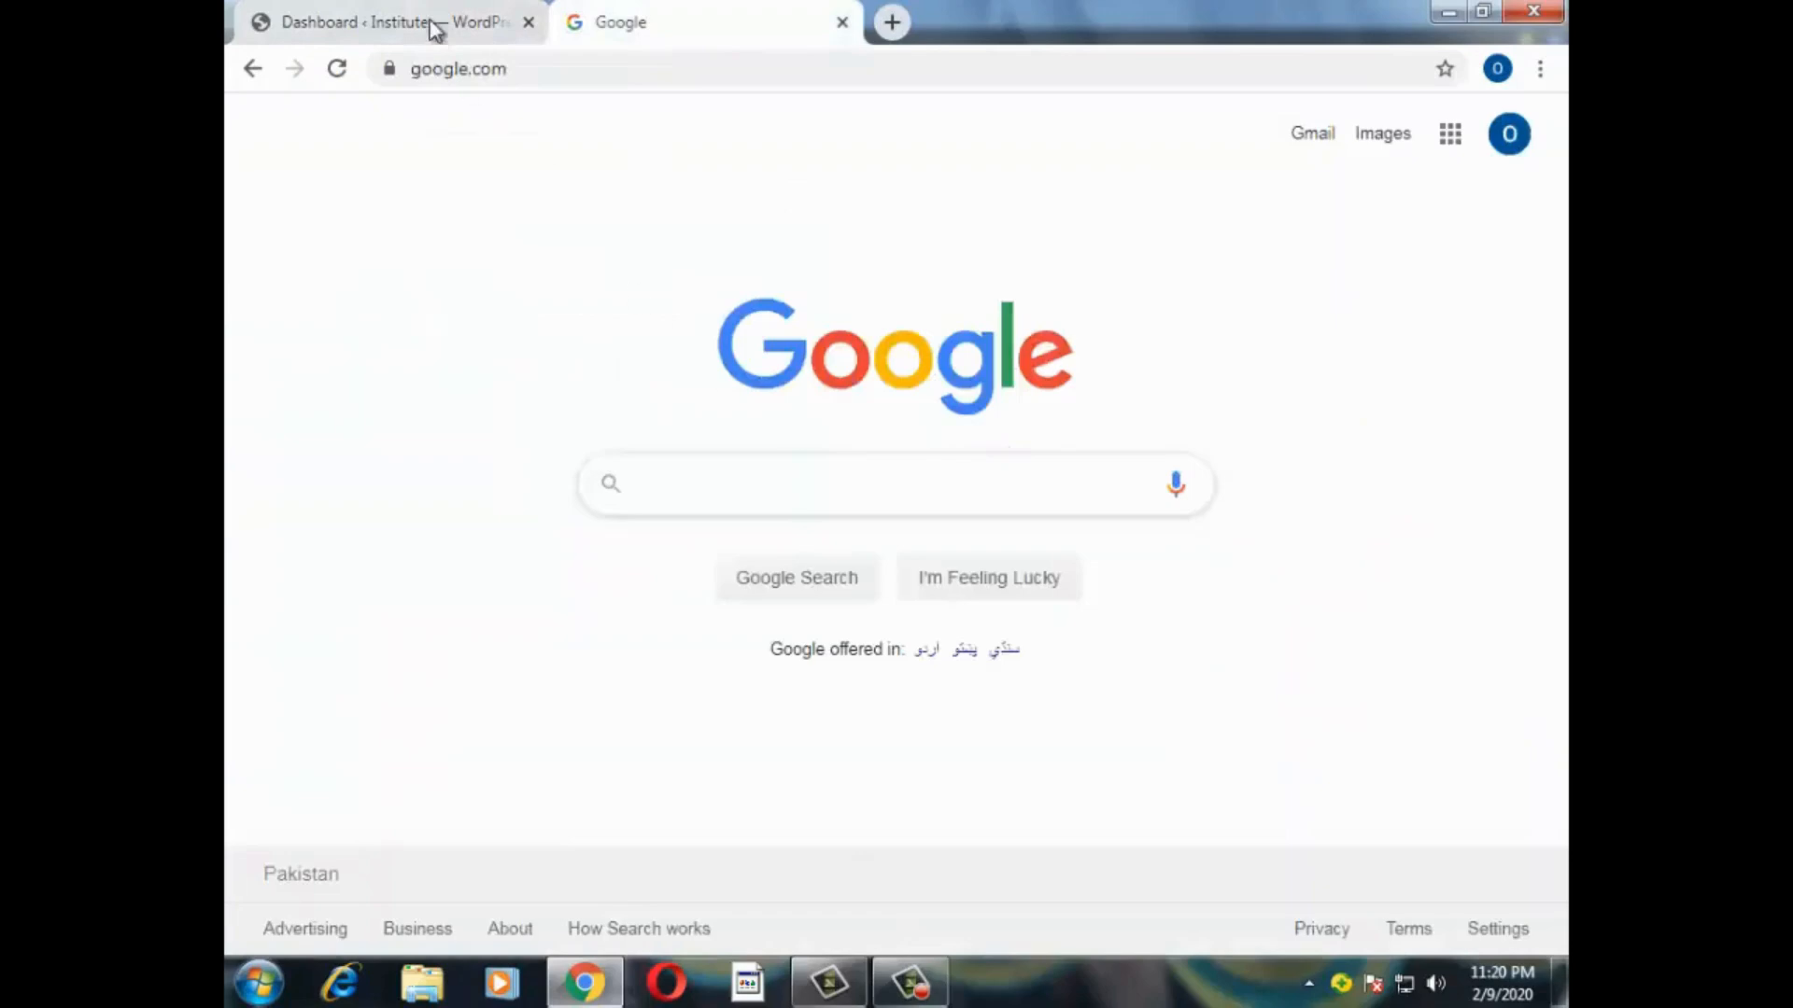
text(wo)
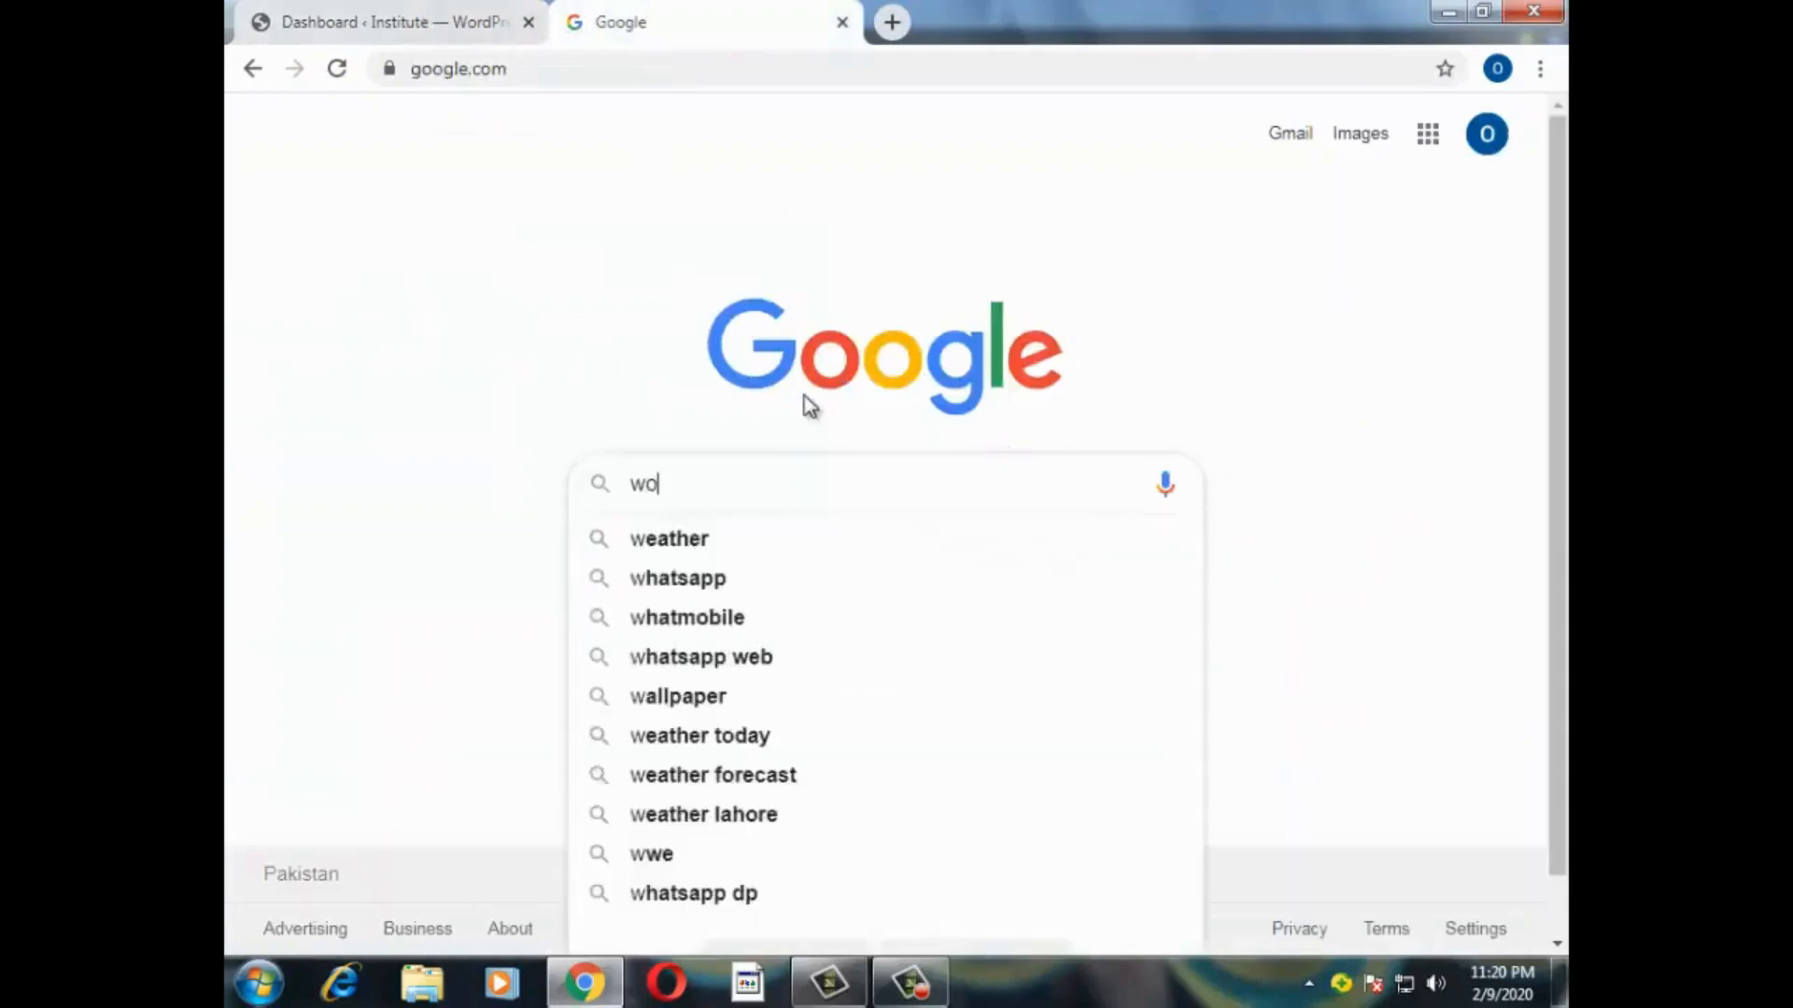
text(rdpess educ)
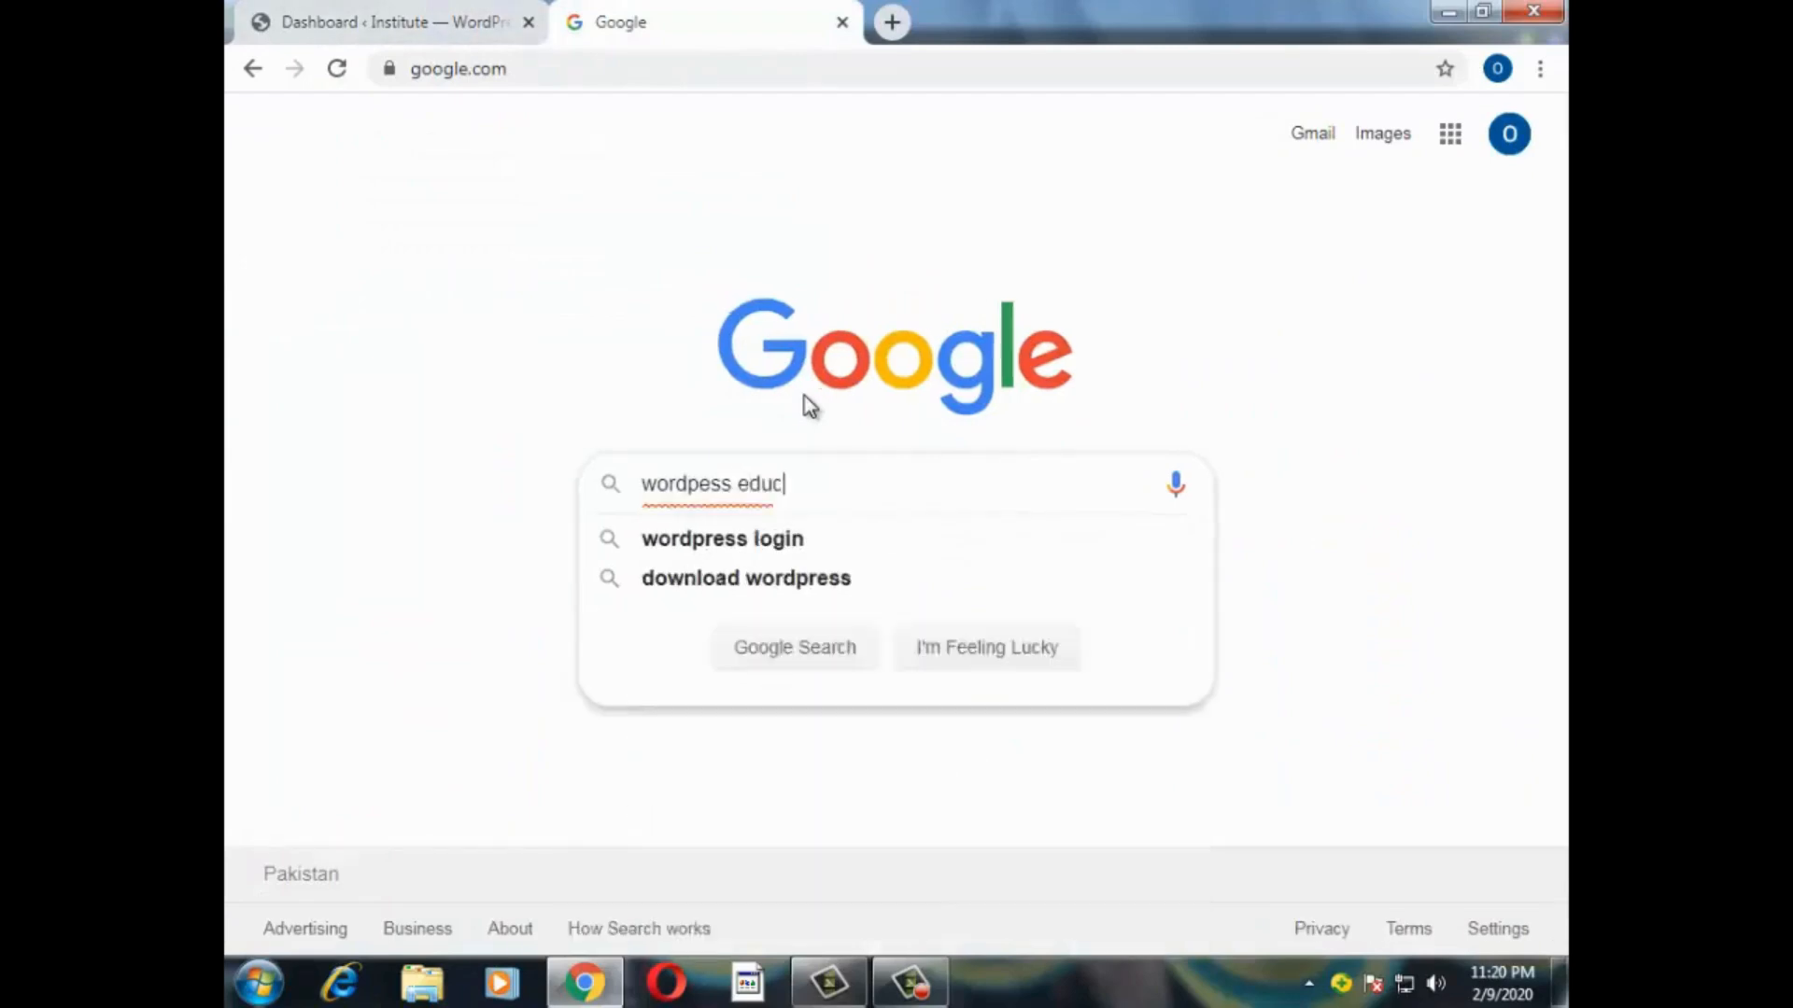
text(tion hub)
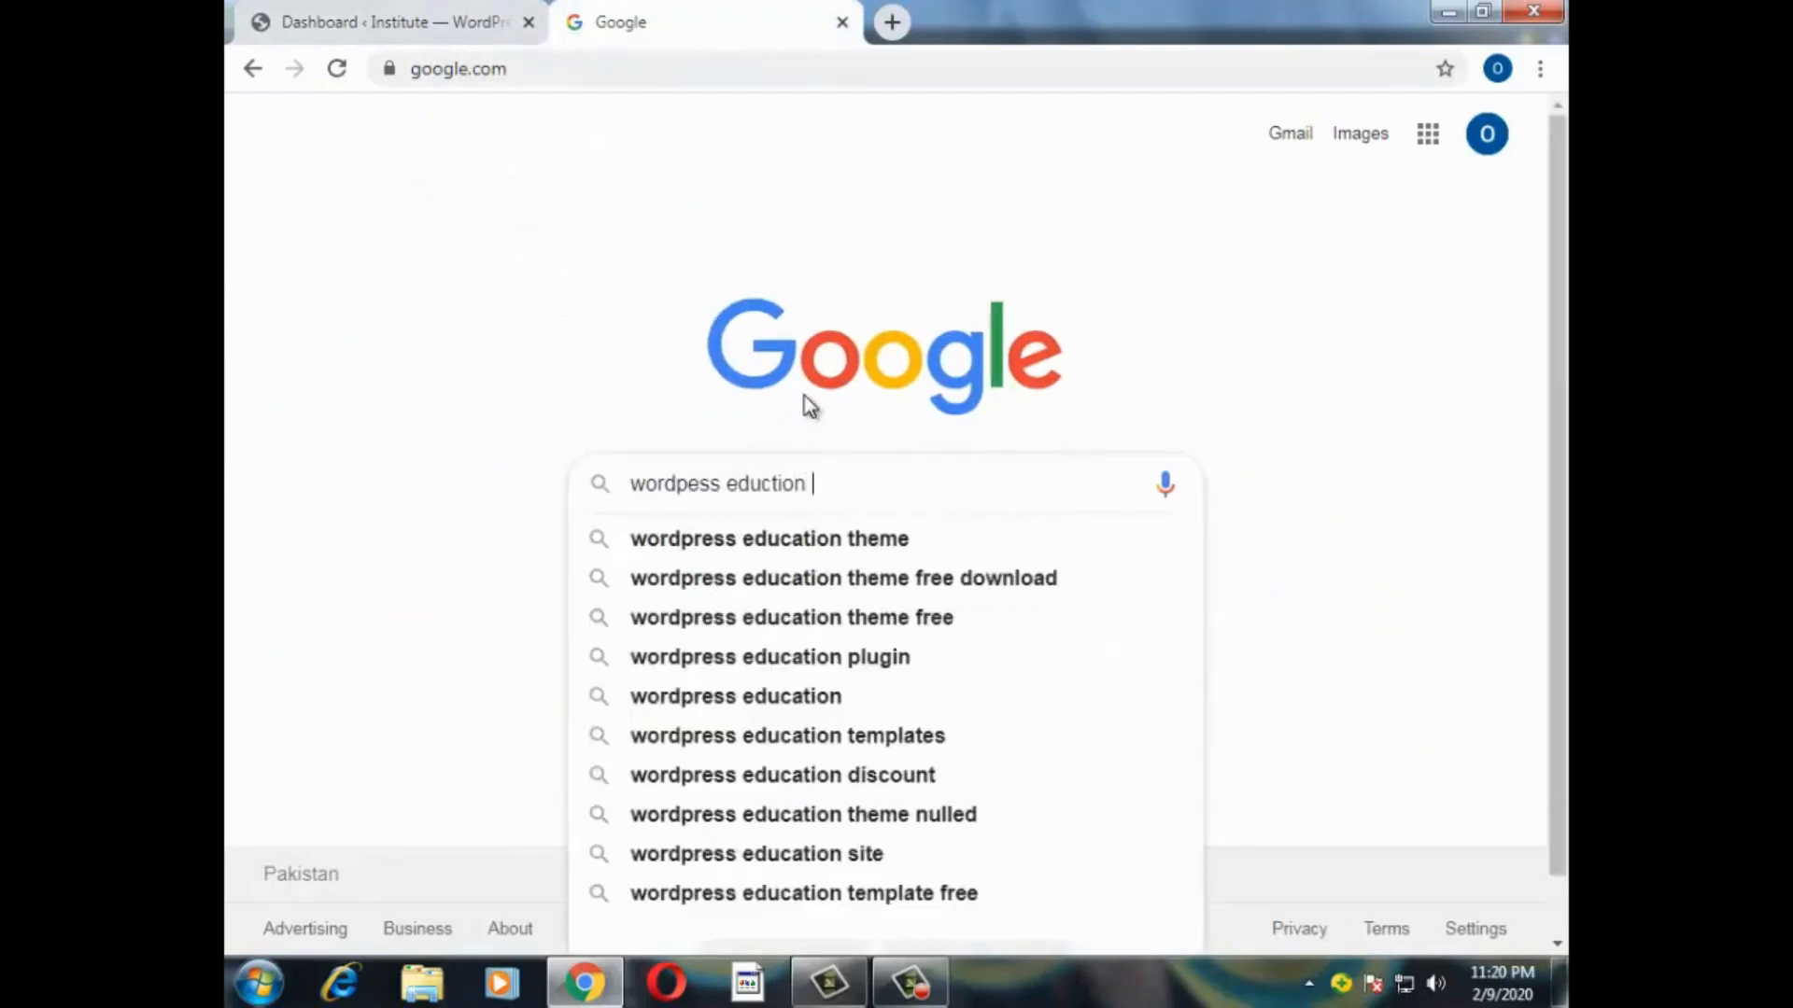
key(Return)
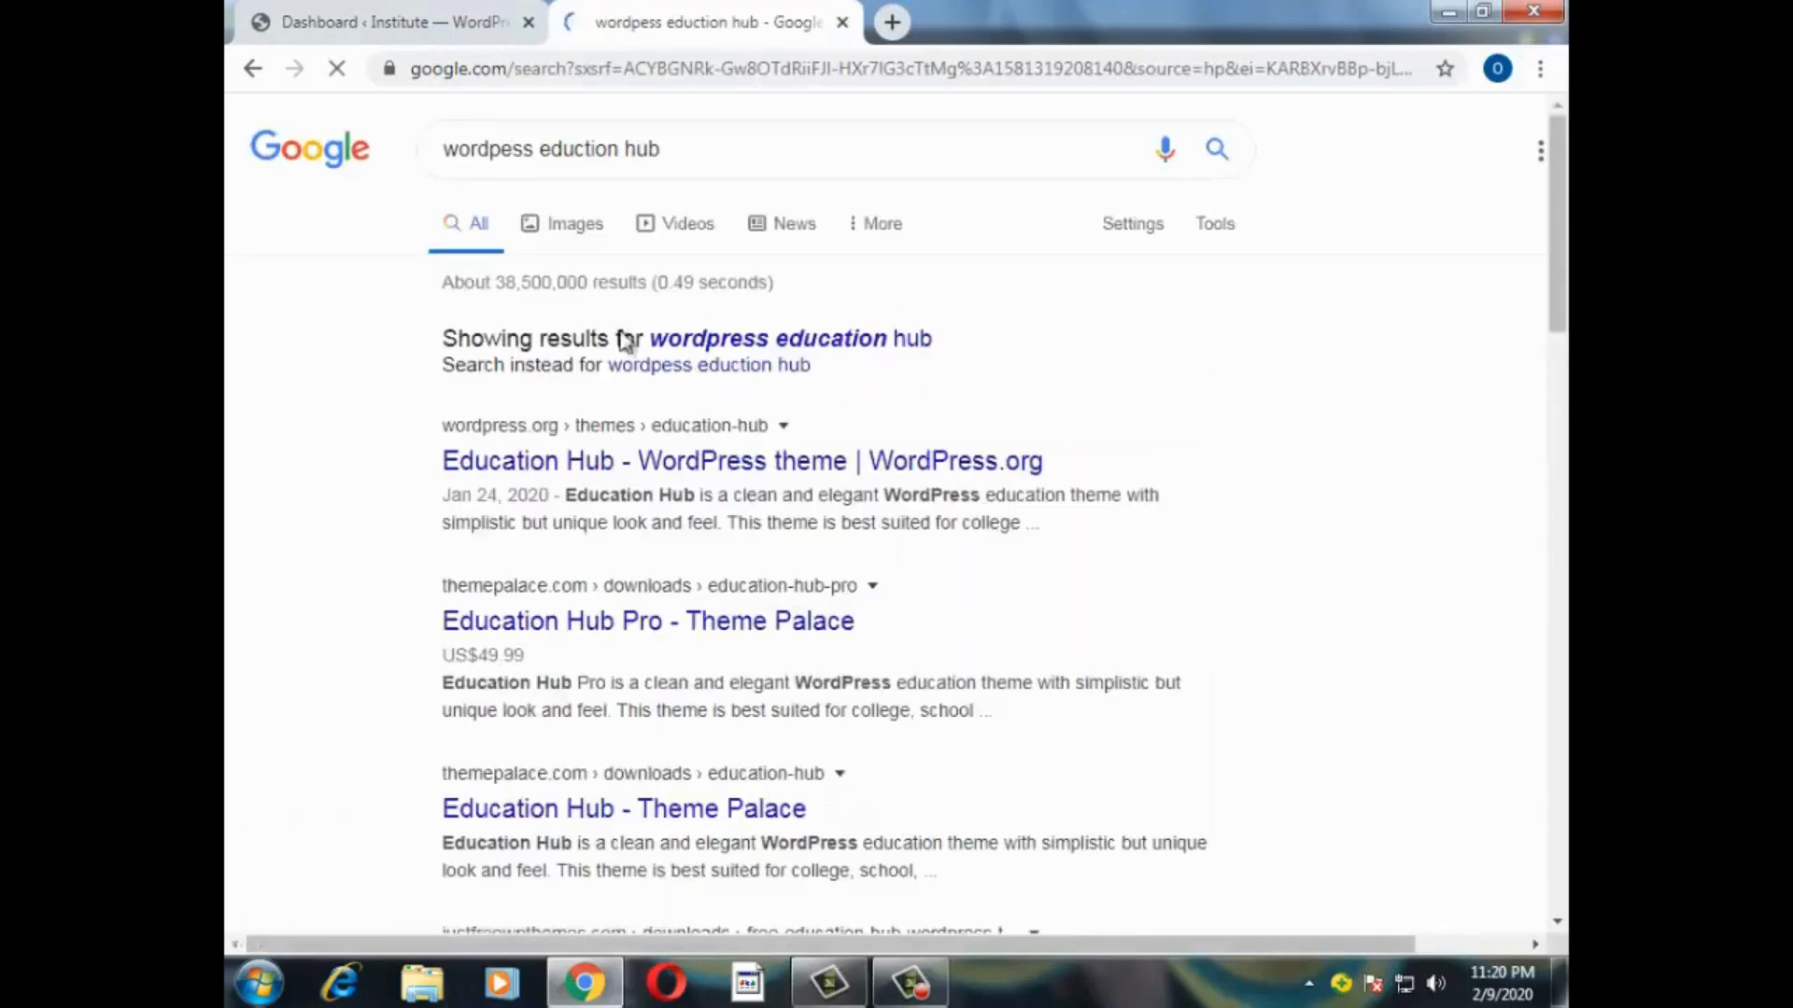
click(828, 344)
Open the WordPress.org result for the Education Hub theme in a new tab and look over its page.
right_click(740, 372)
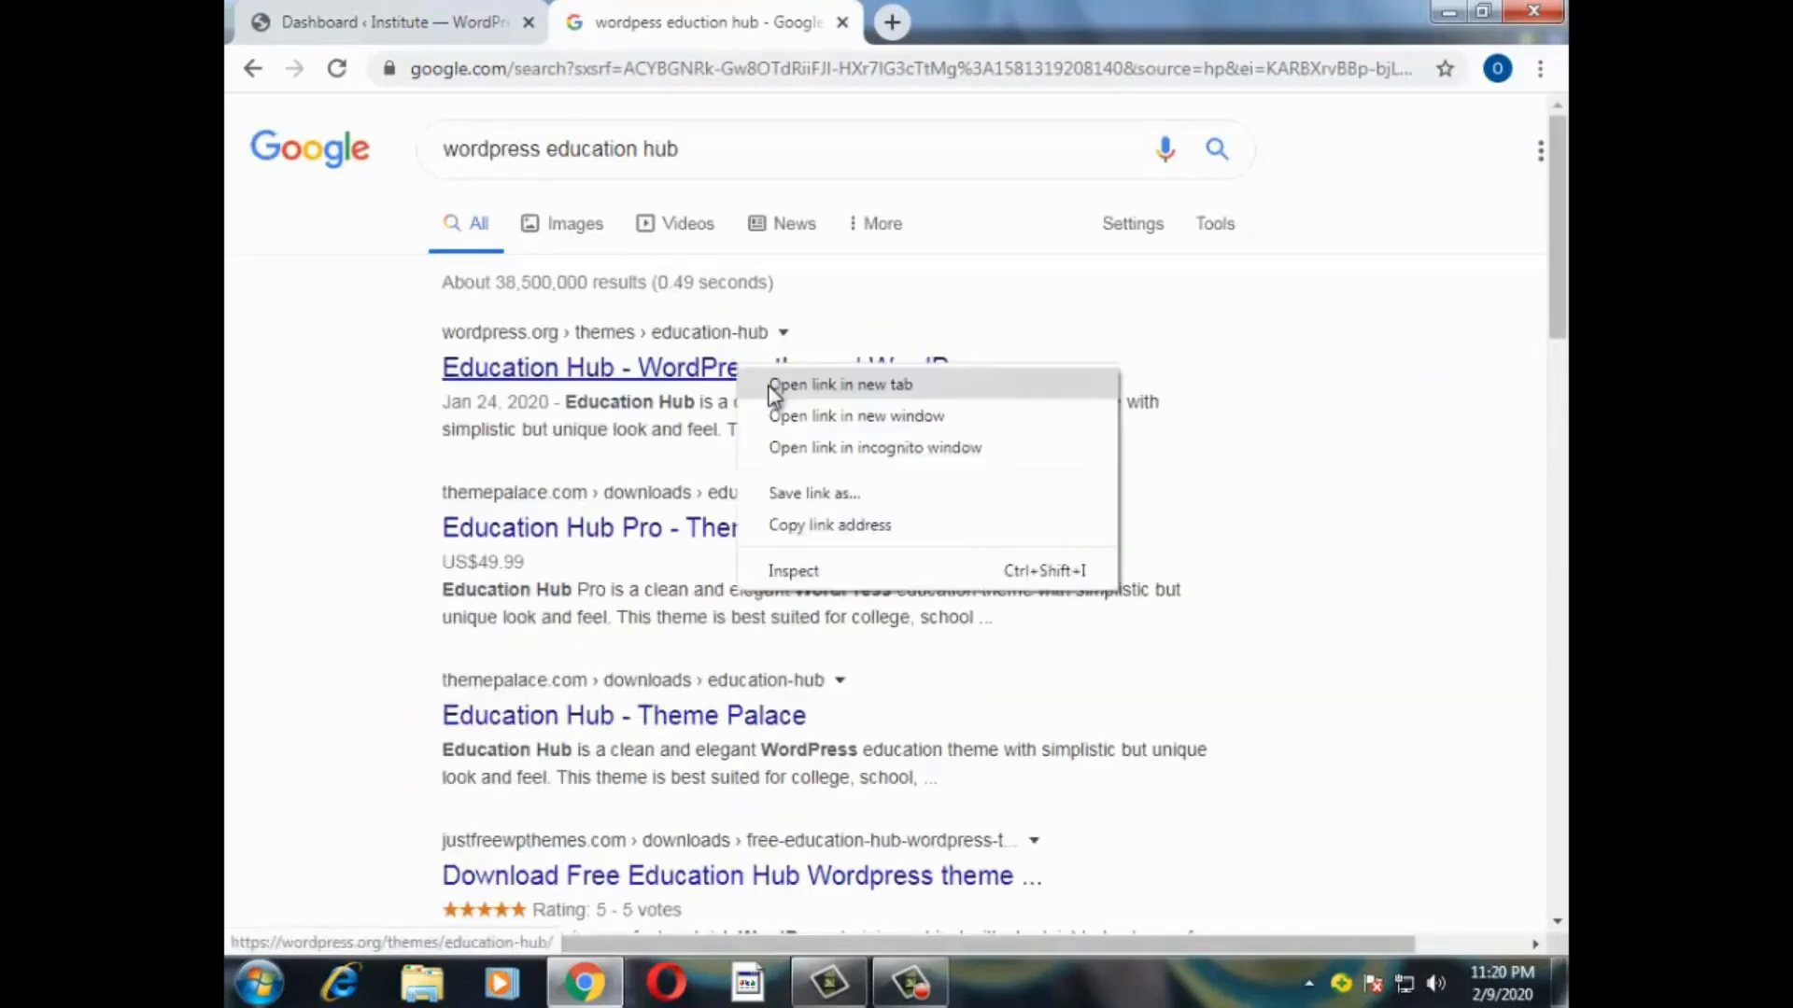
click(784, 384)
click(924, 23)
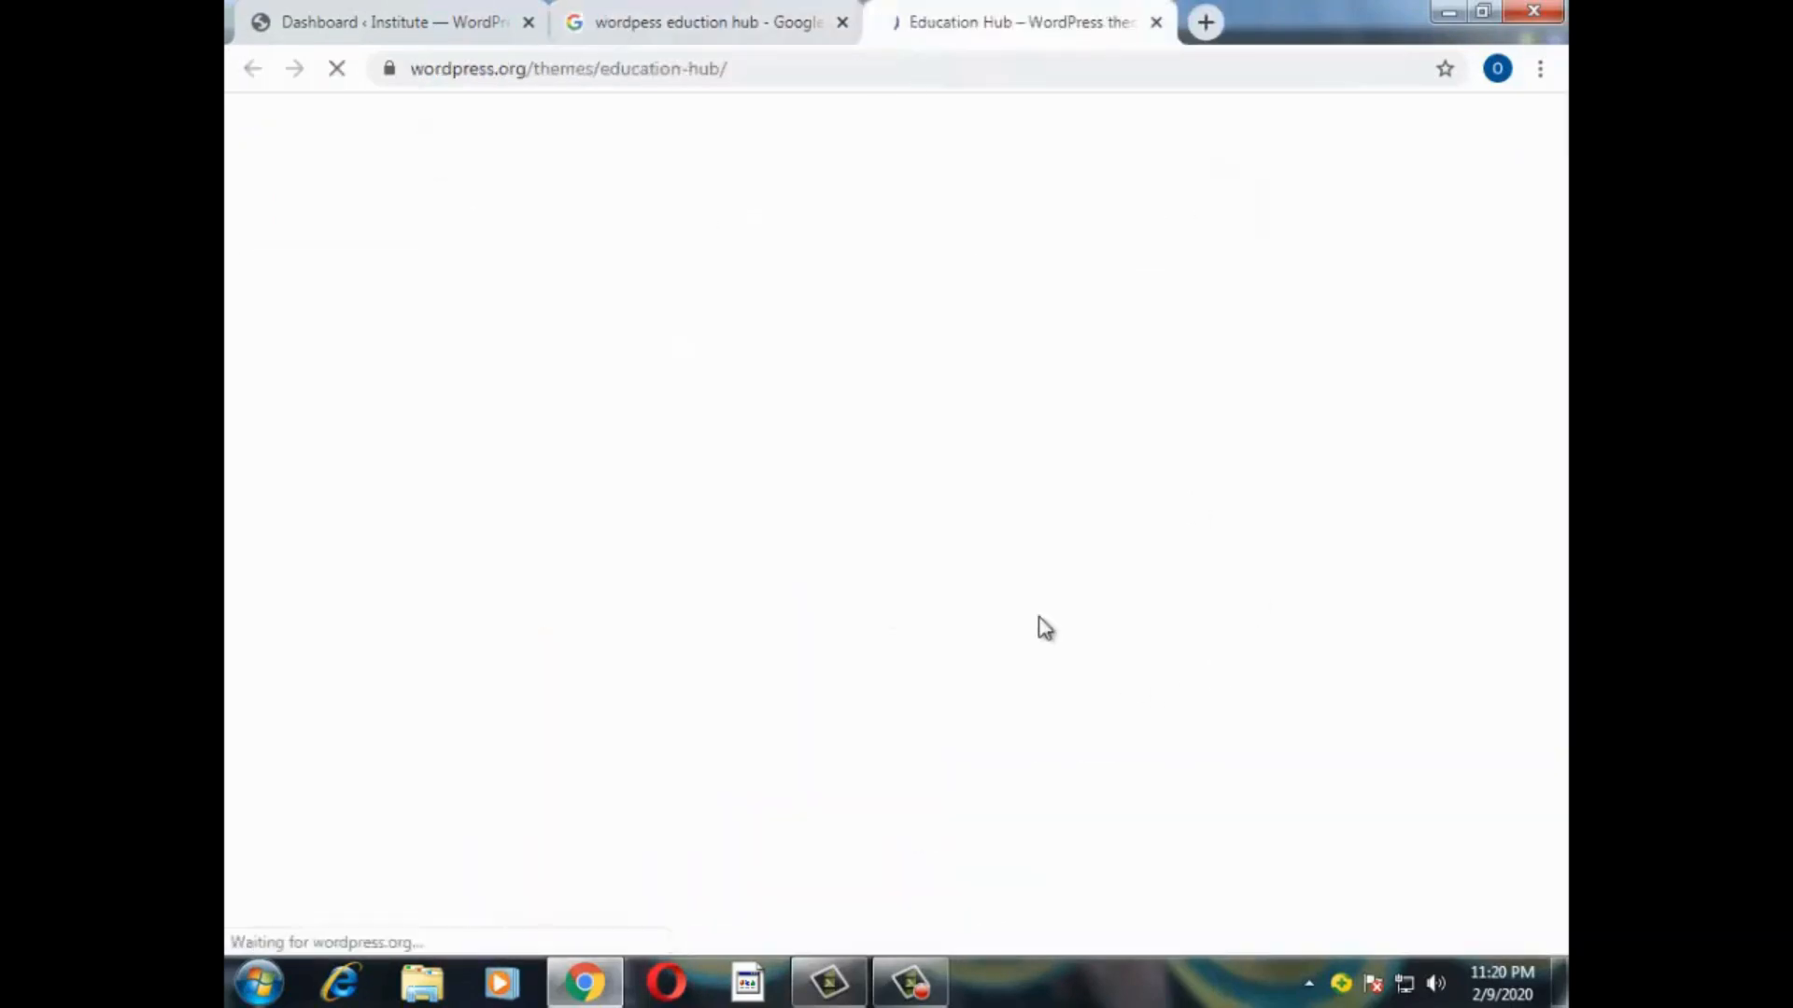
scroll(838, 422, down, 4)
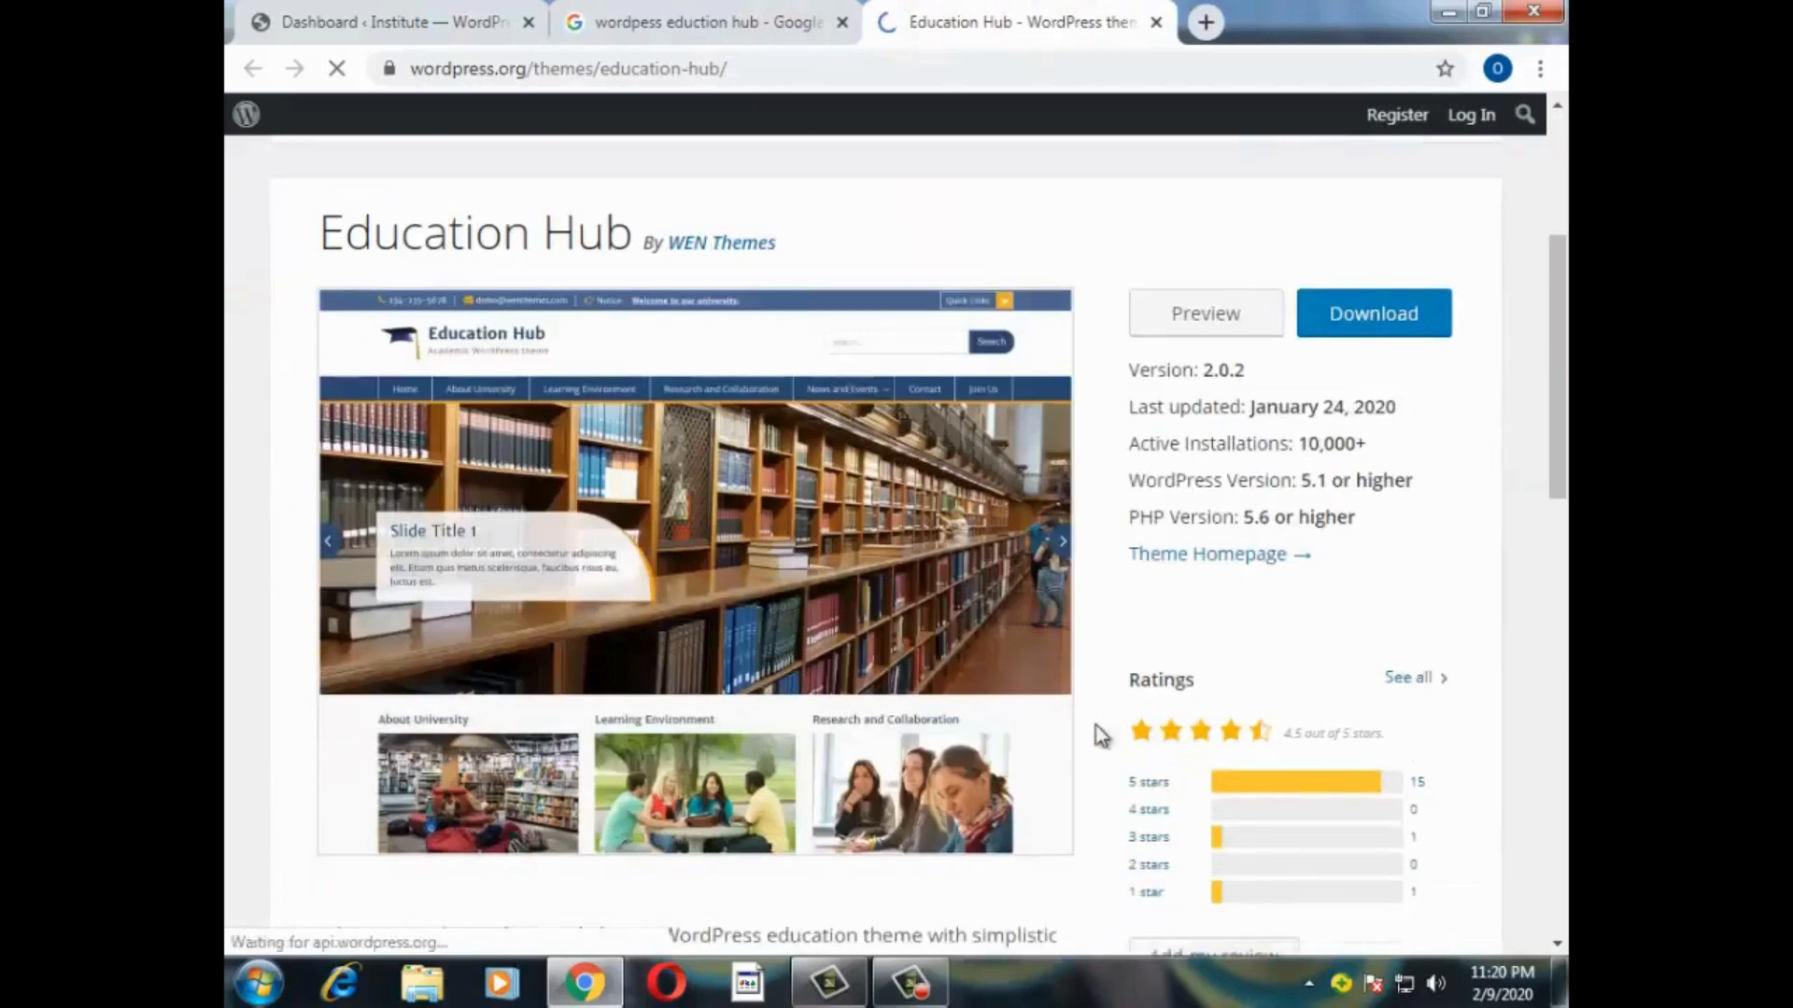
scroll(1184, 592, down, 3)
scroll(1188, 595, up, 3)
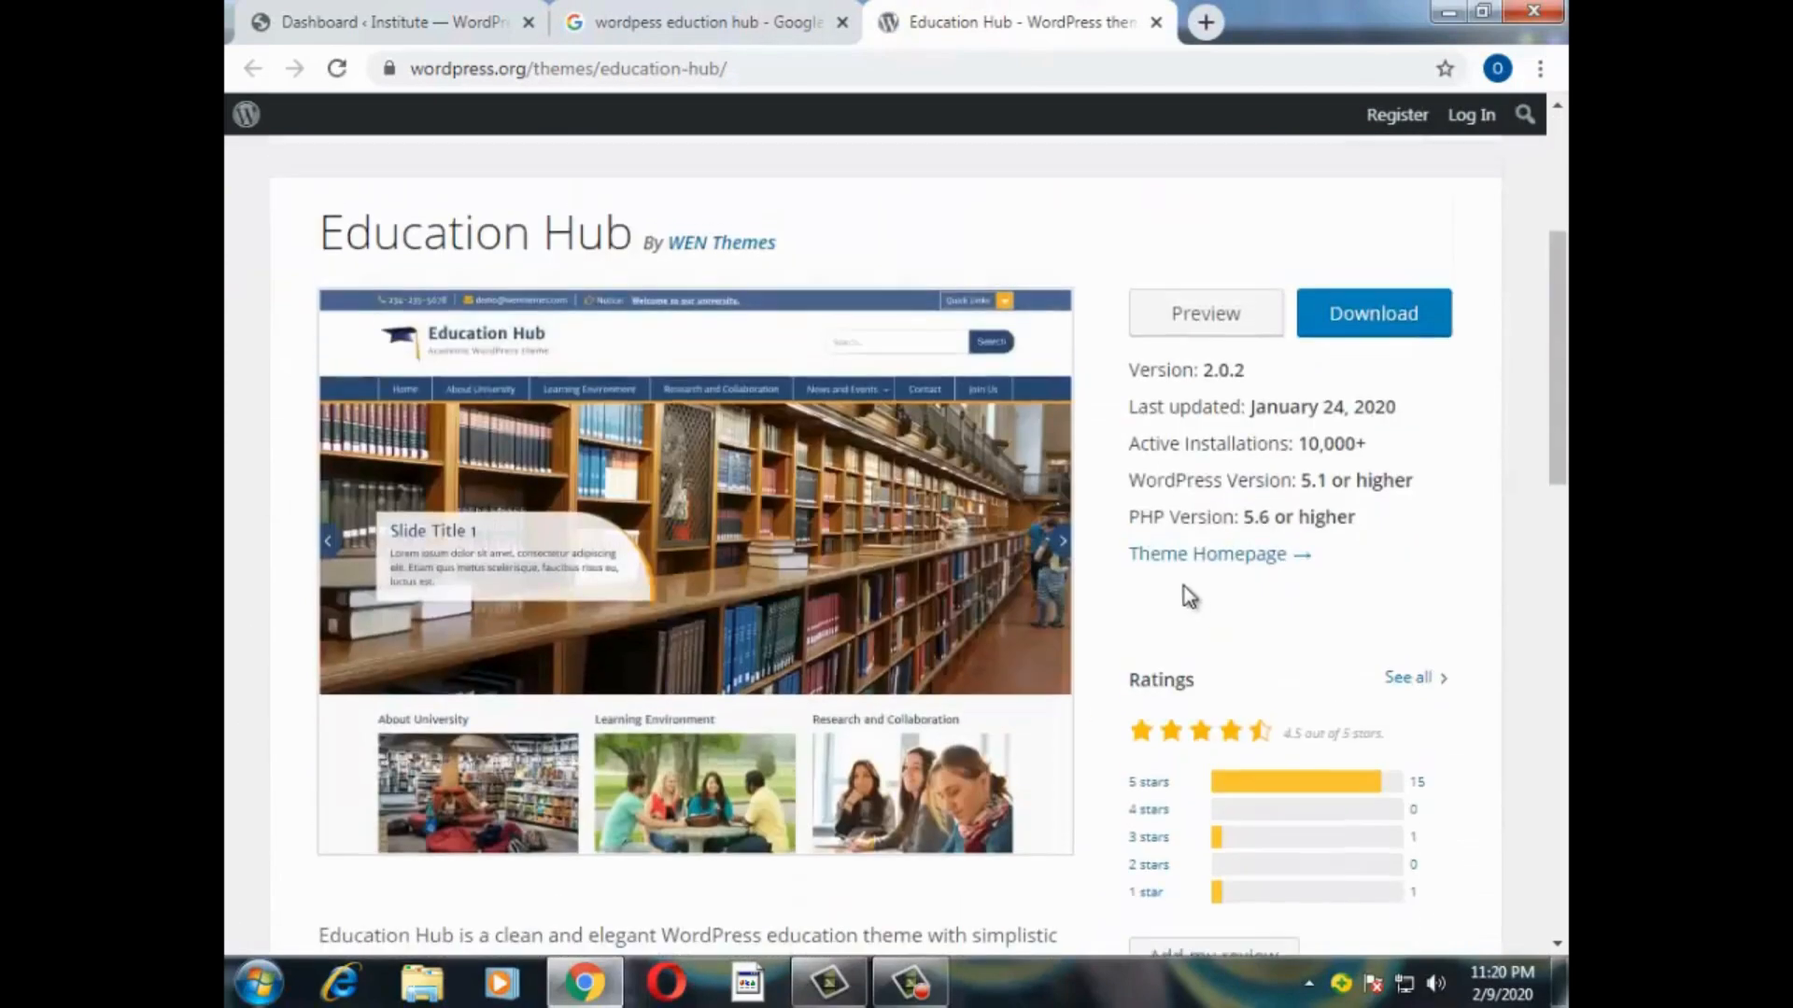
Open the Education Hub theme homepage in a new tab and view the theme description on WordPress.org.
right_click(1237, 564)
click(1270, 574)
scroll(1129, 607, down, 5)
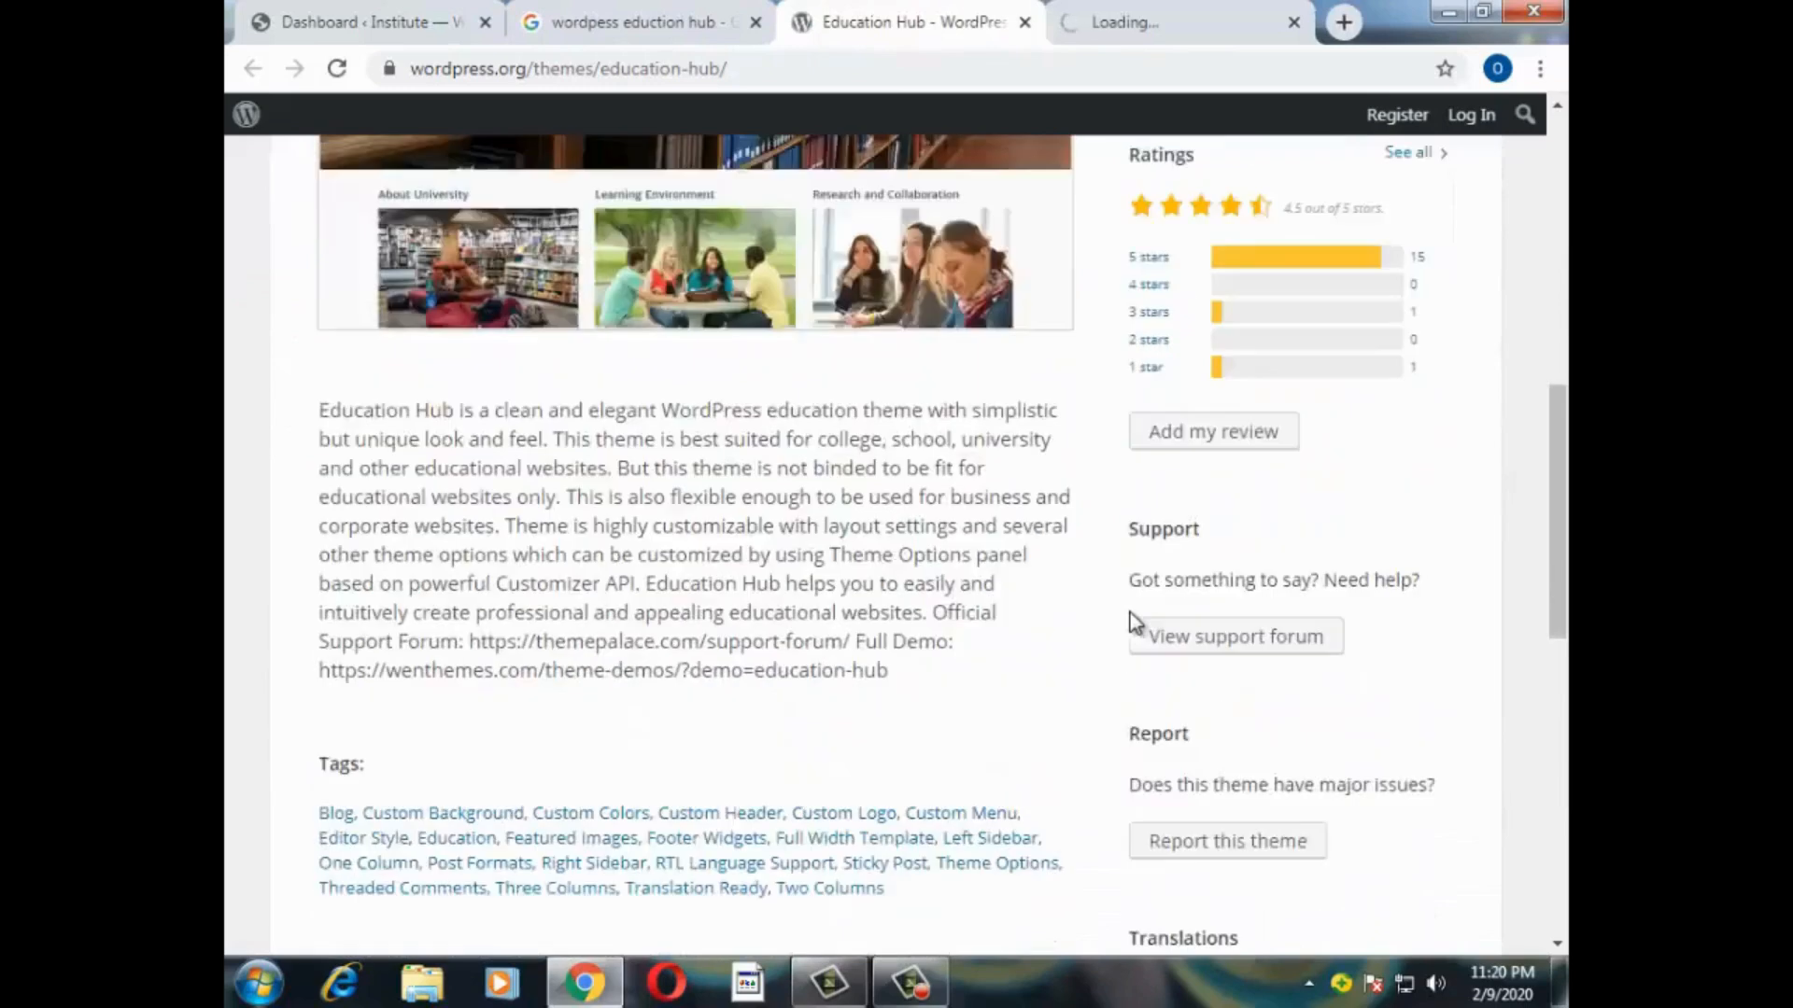
Open the installed themes page in the iped.com.pk WordPress admin, checking the WEN Themes page while it loads.
click(374, 20)
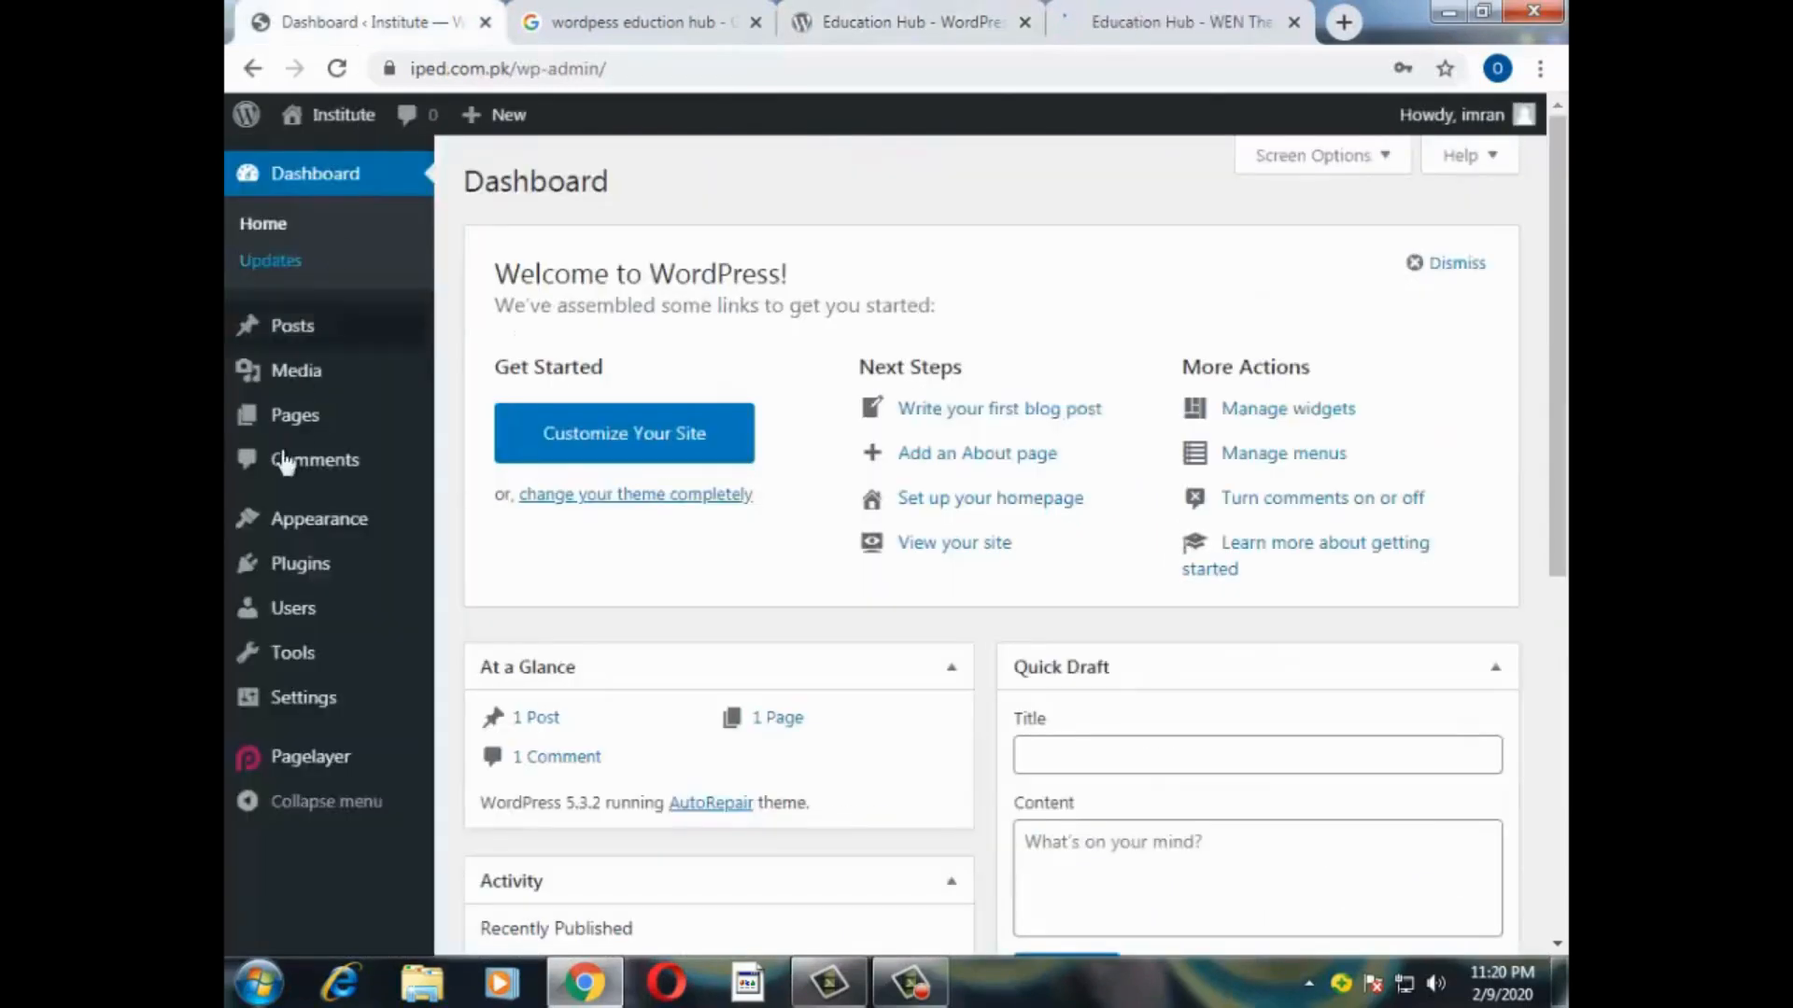
mouse_move(293, 520)
click(481, 520)
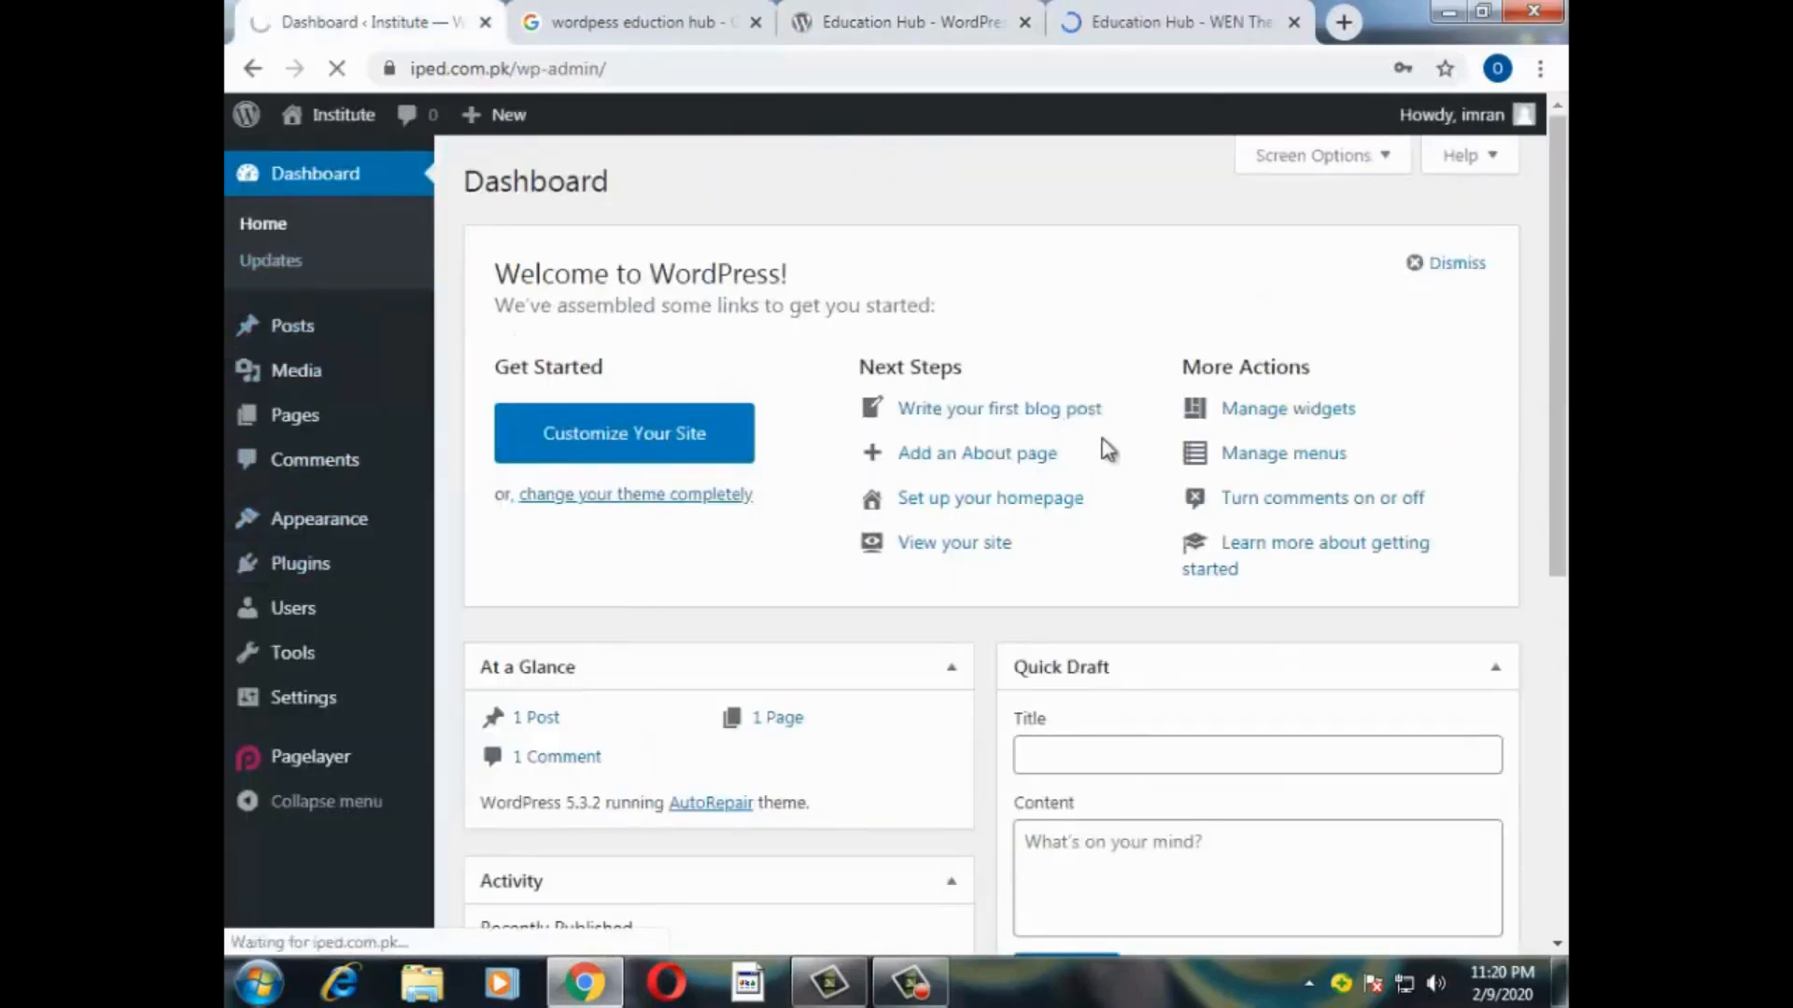
click(1124, 19)
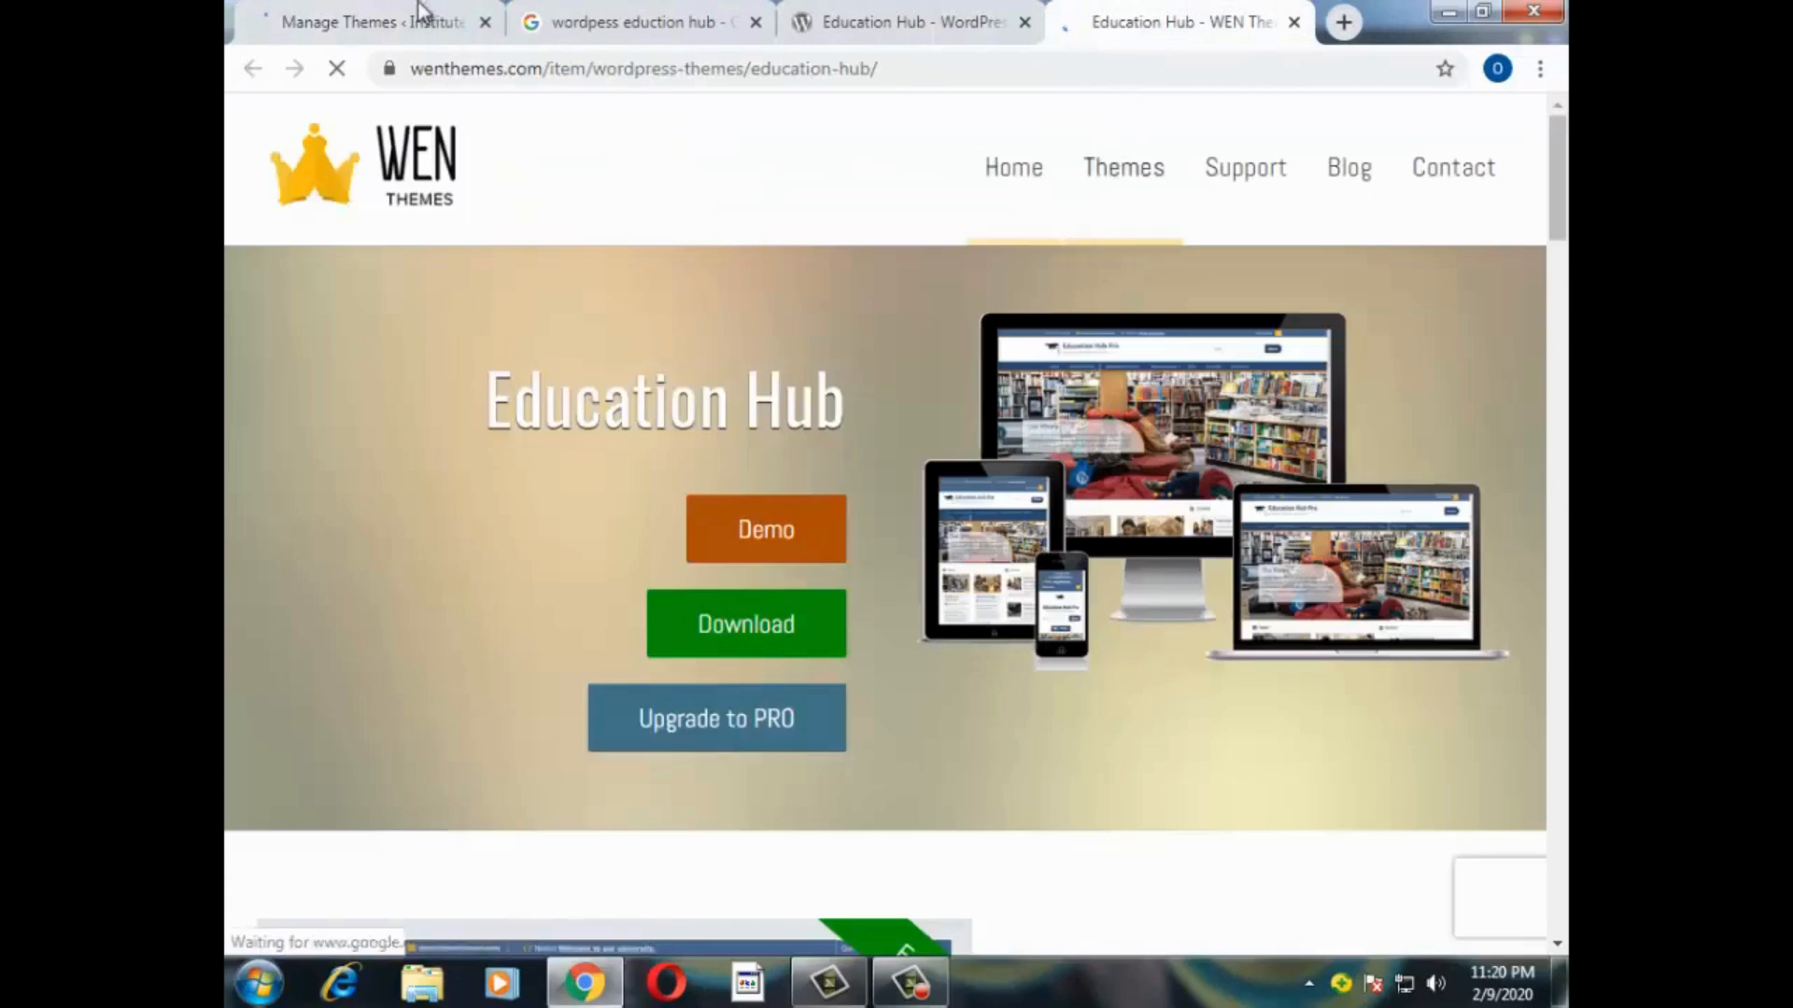
click(374, 21)
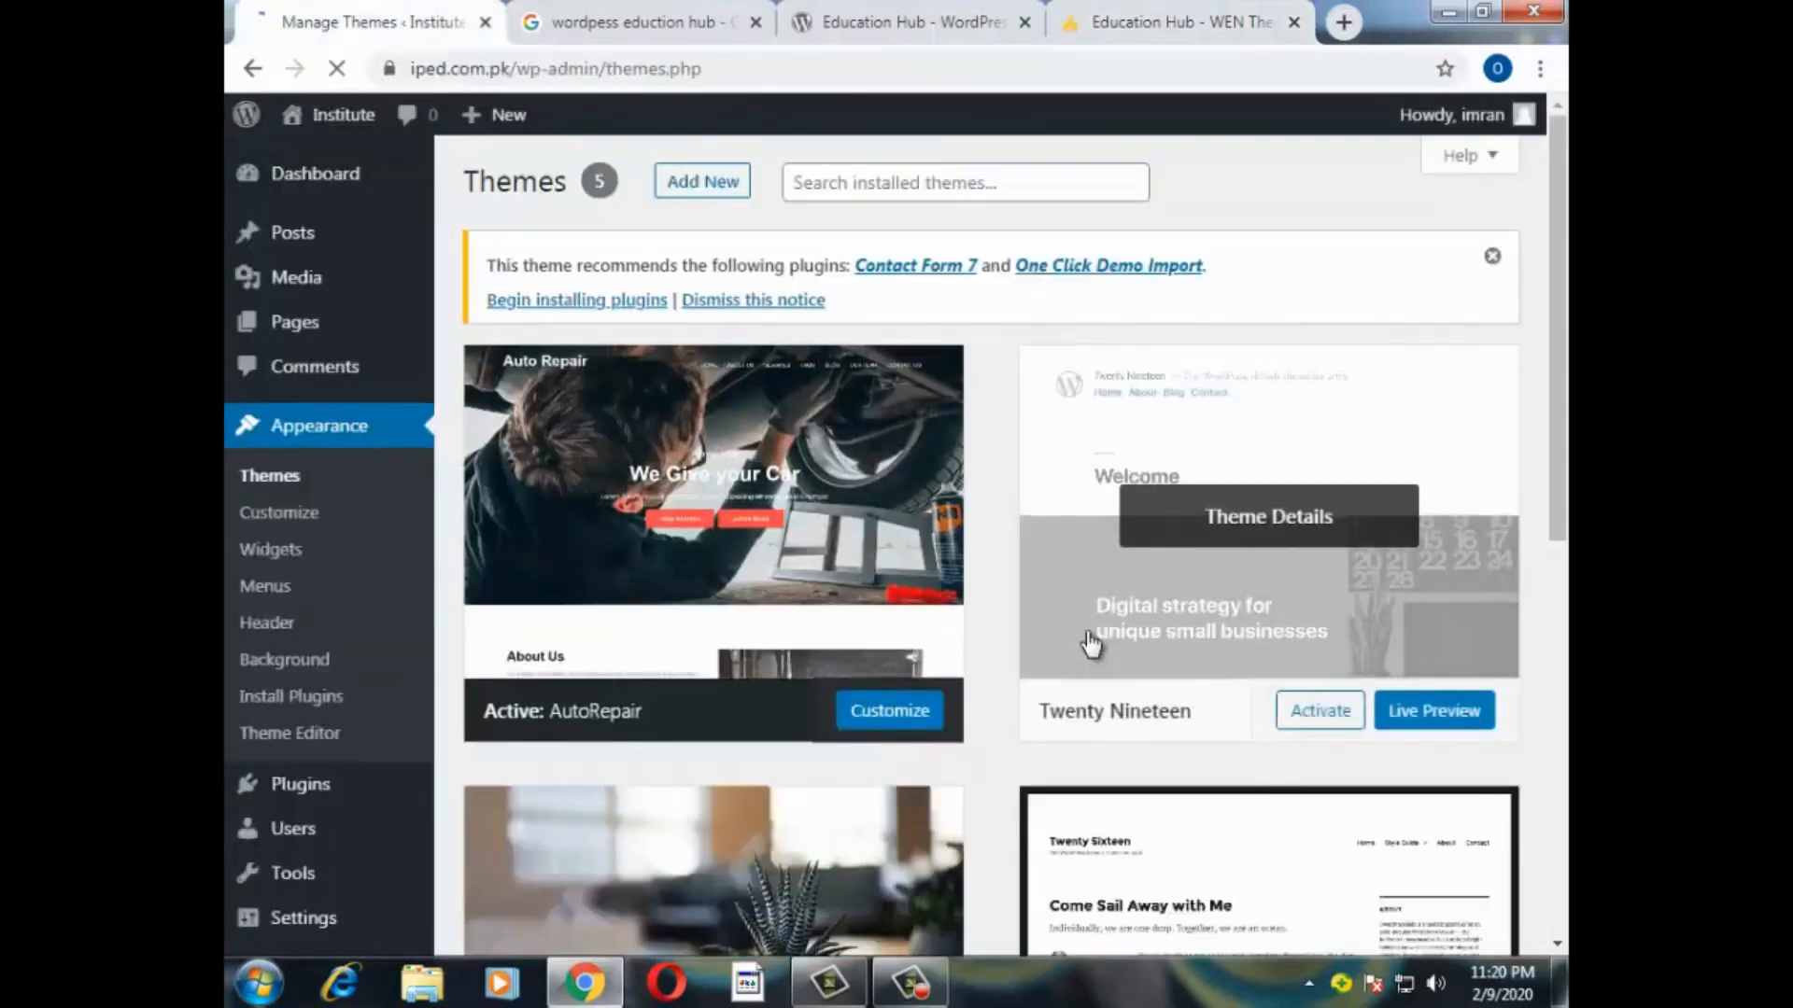
Examine the Education Hub page on WEN Themes, comparing the features of the free and Premium versions.
click(1181, 22)
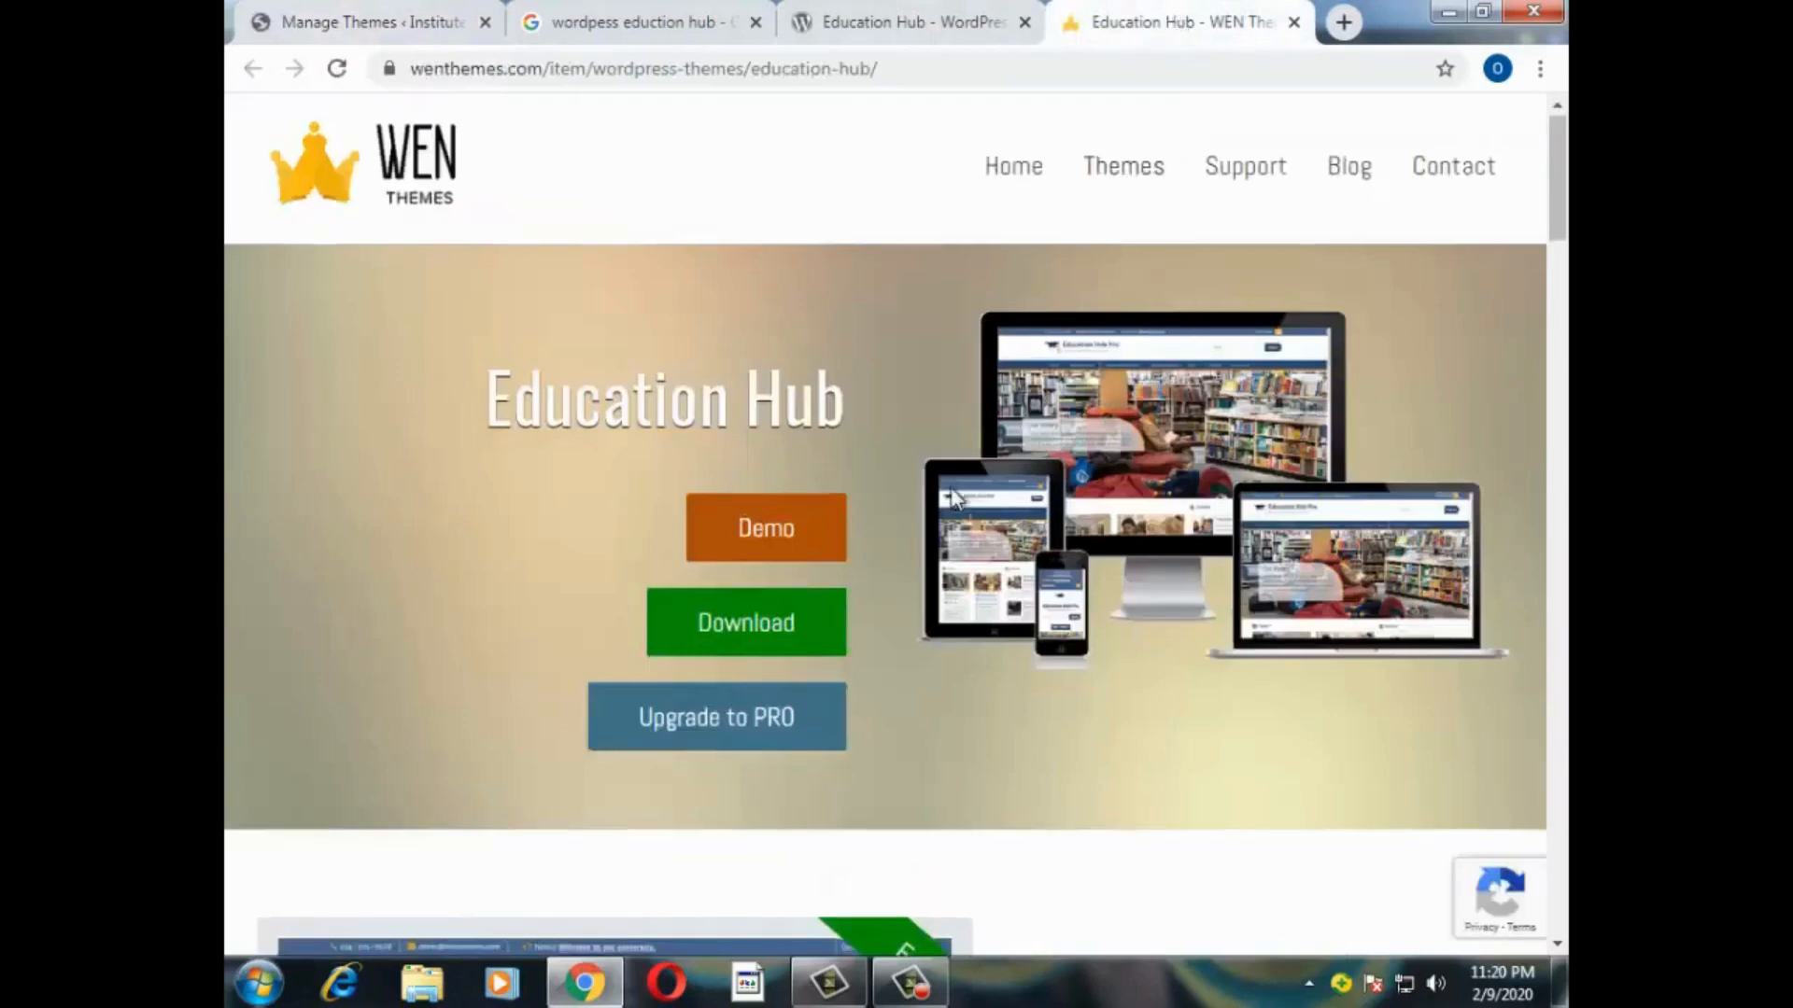
scroll(952, 495, down, 7)
scroll(953, 494, up, 5)
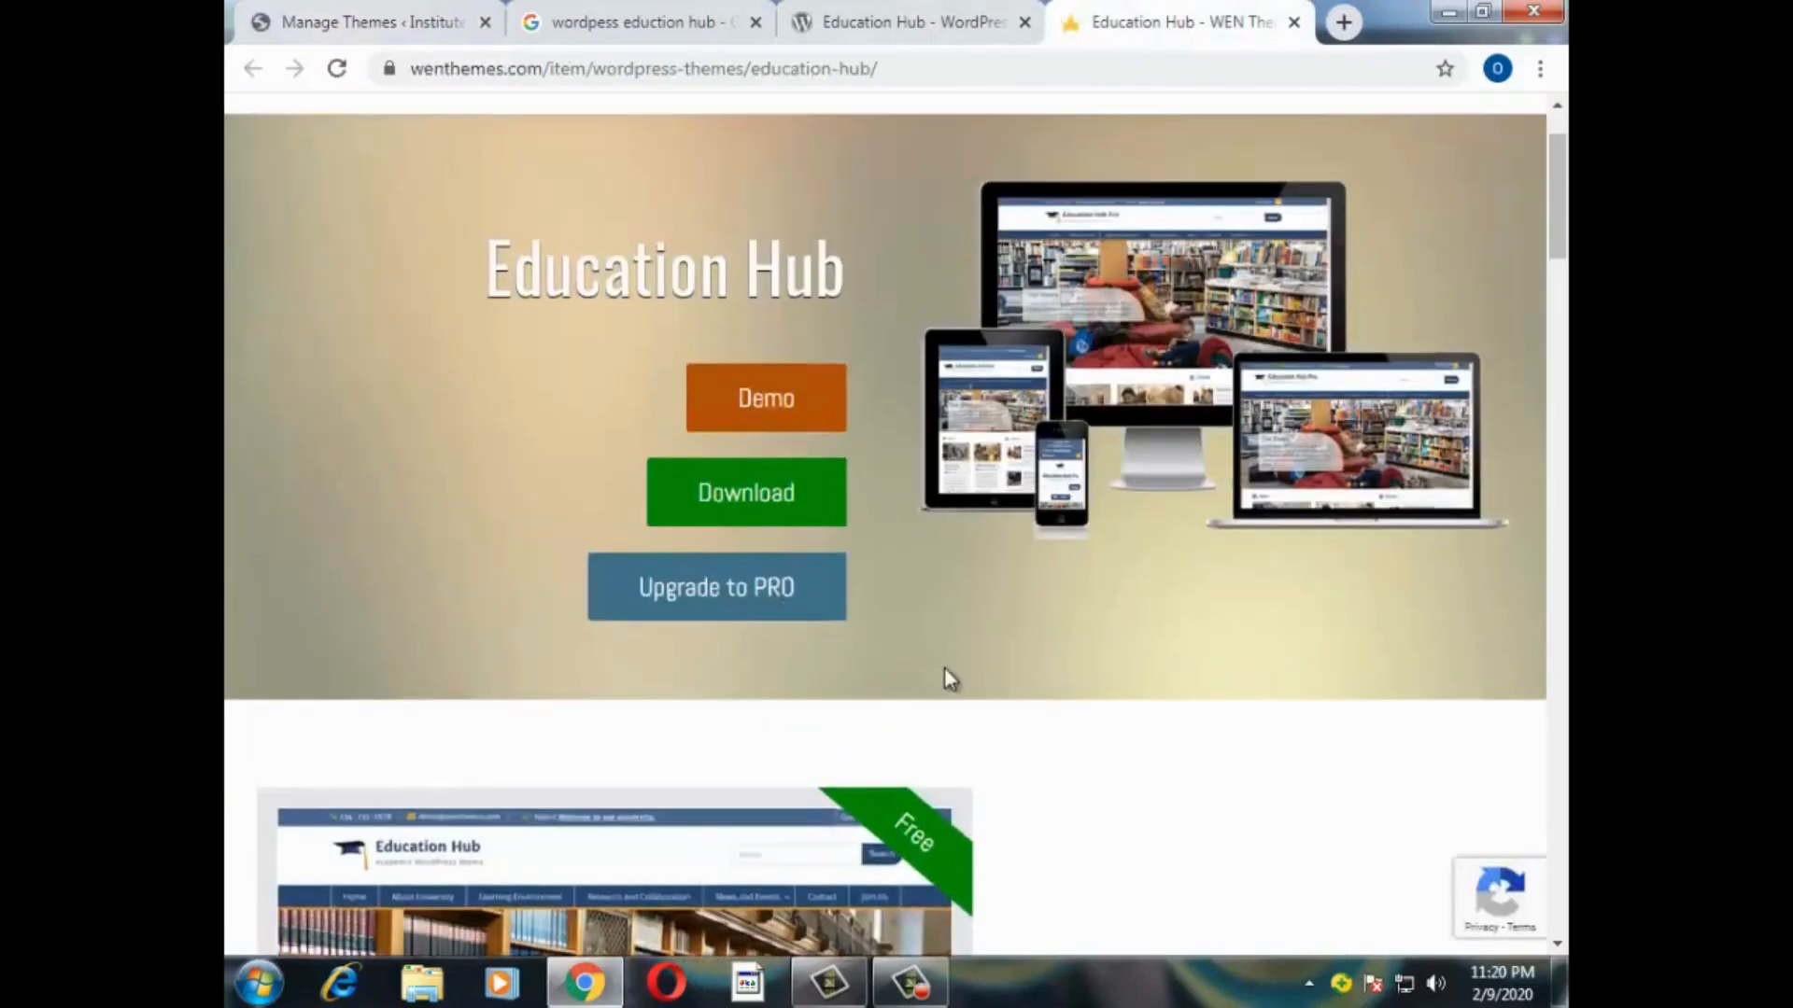
scroll(947, 676, down, 4)
scroll(978, 609, down, 3)
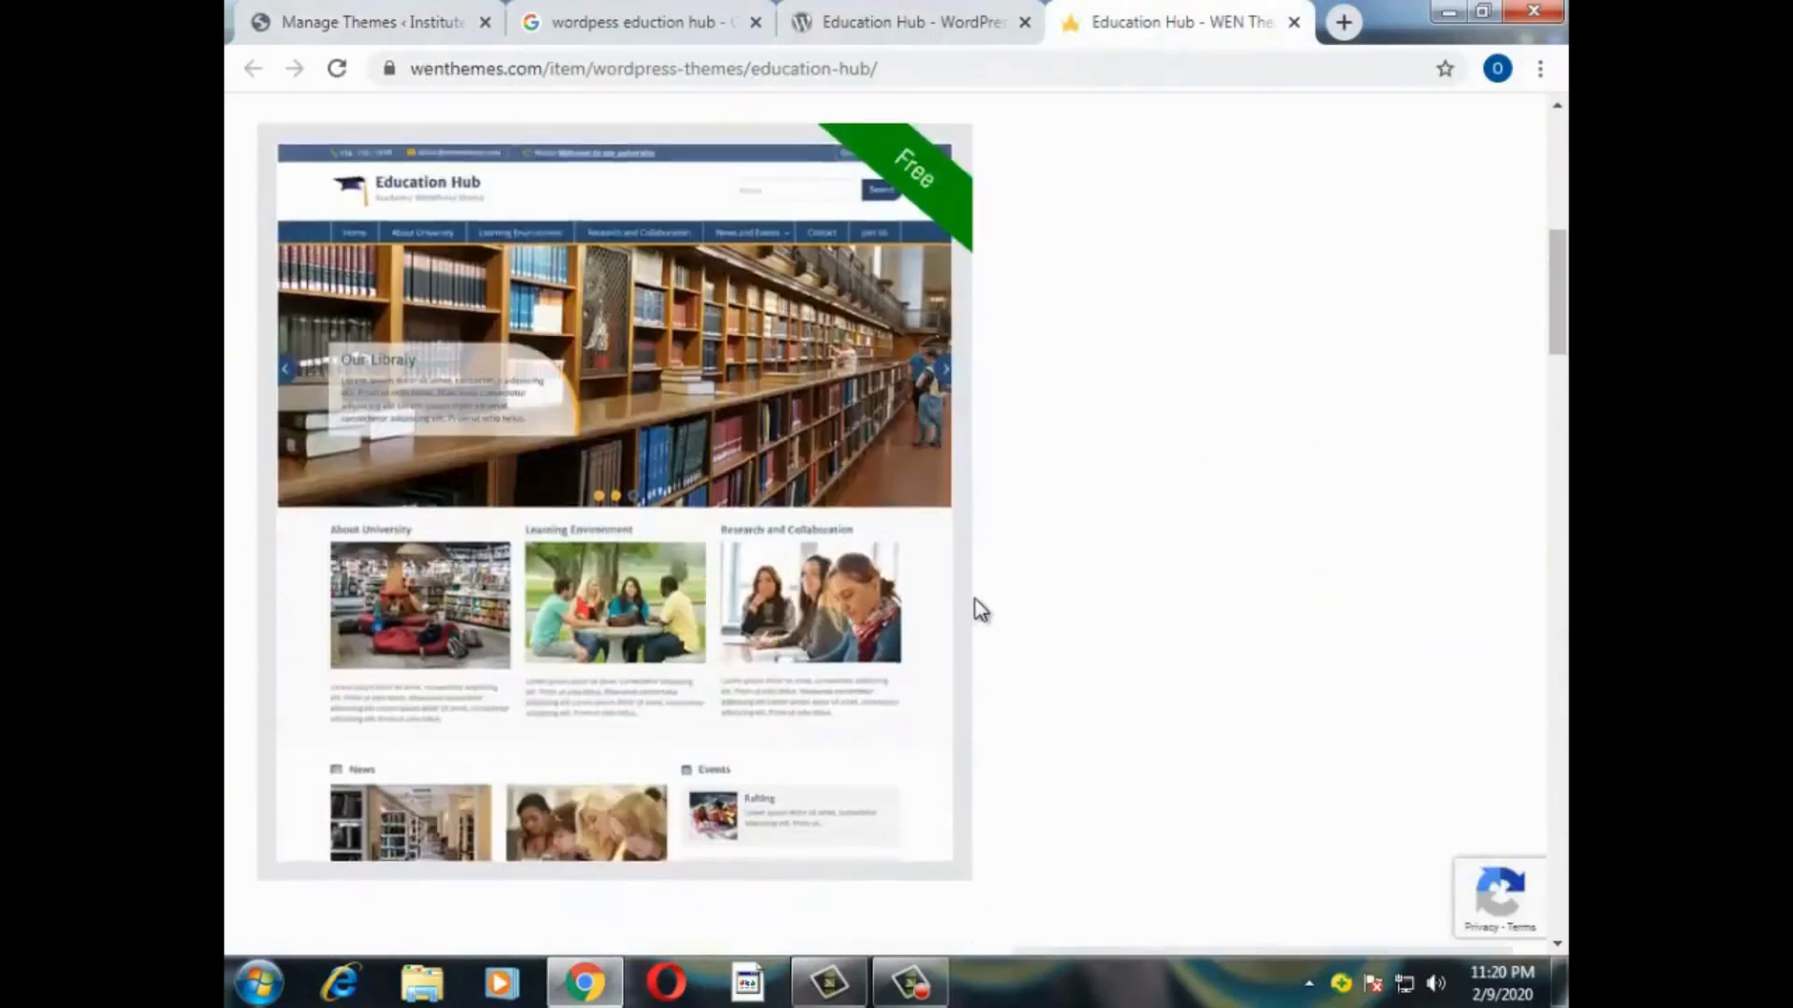
scroll(978, 609, down, 5)
scroll(978, 607, down, 8)
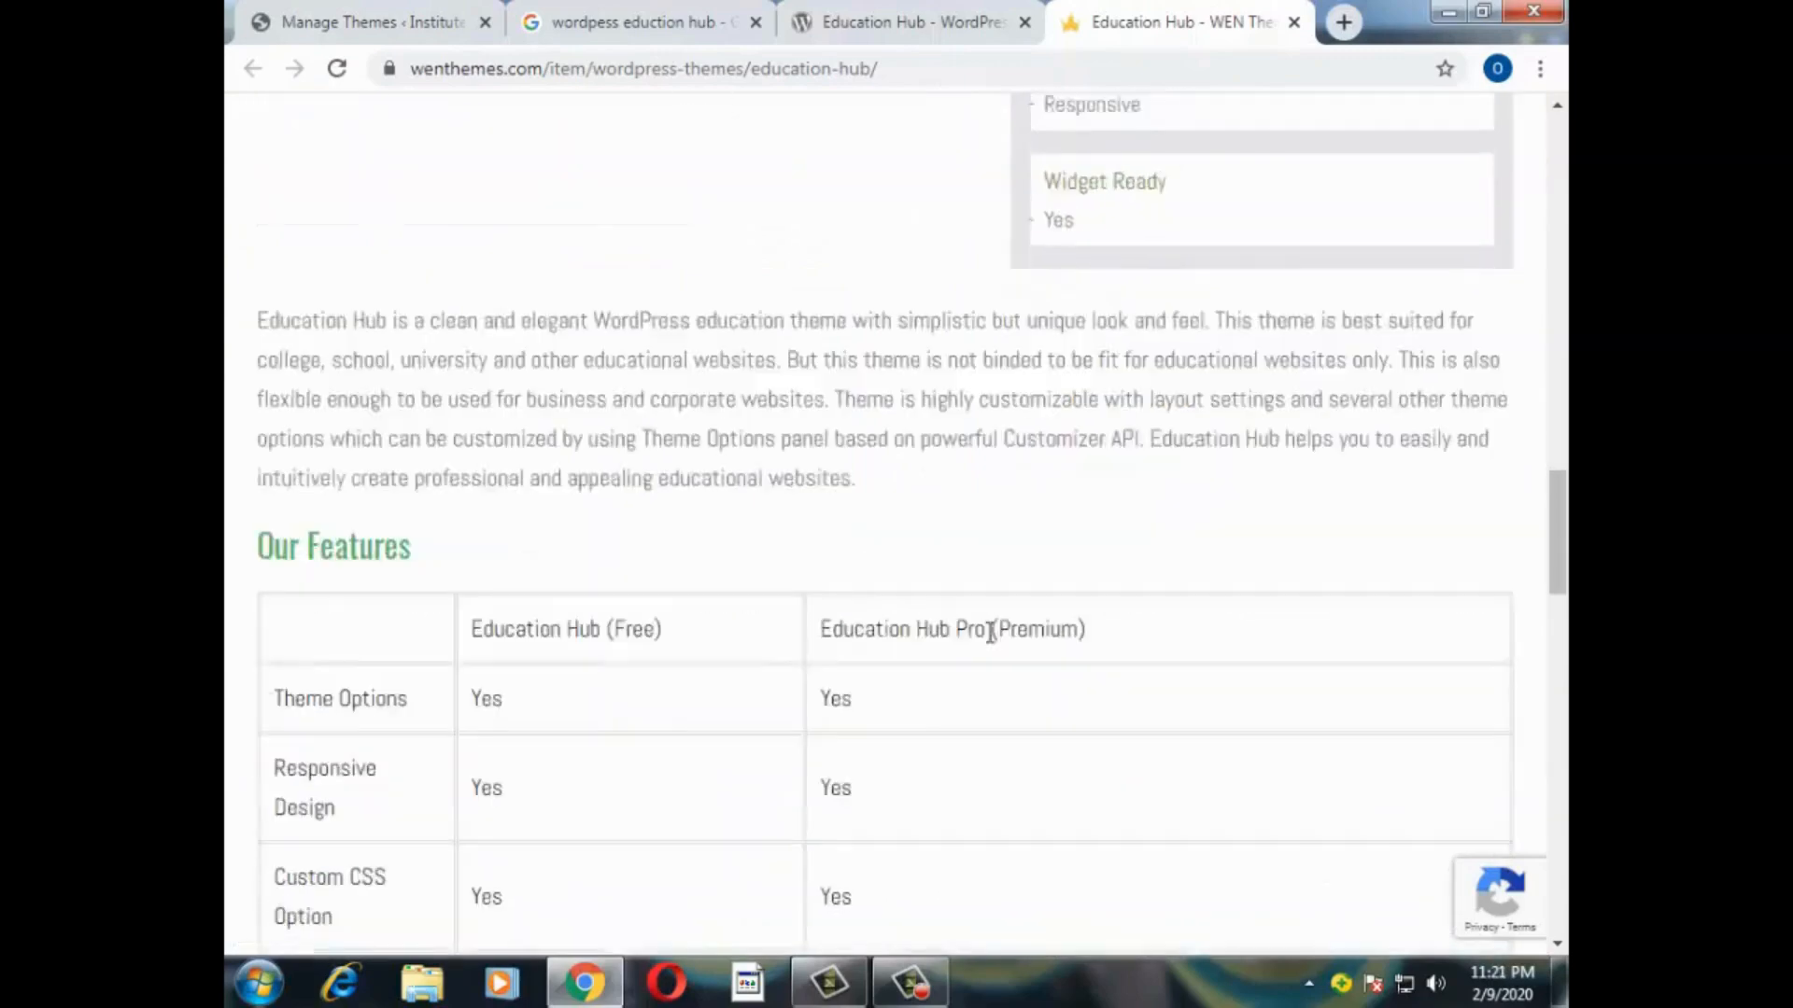
scroll(992, 635, down, 3)
scroll(1188, 708, down, 7)
scroll(469, 539, up, 7)
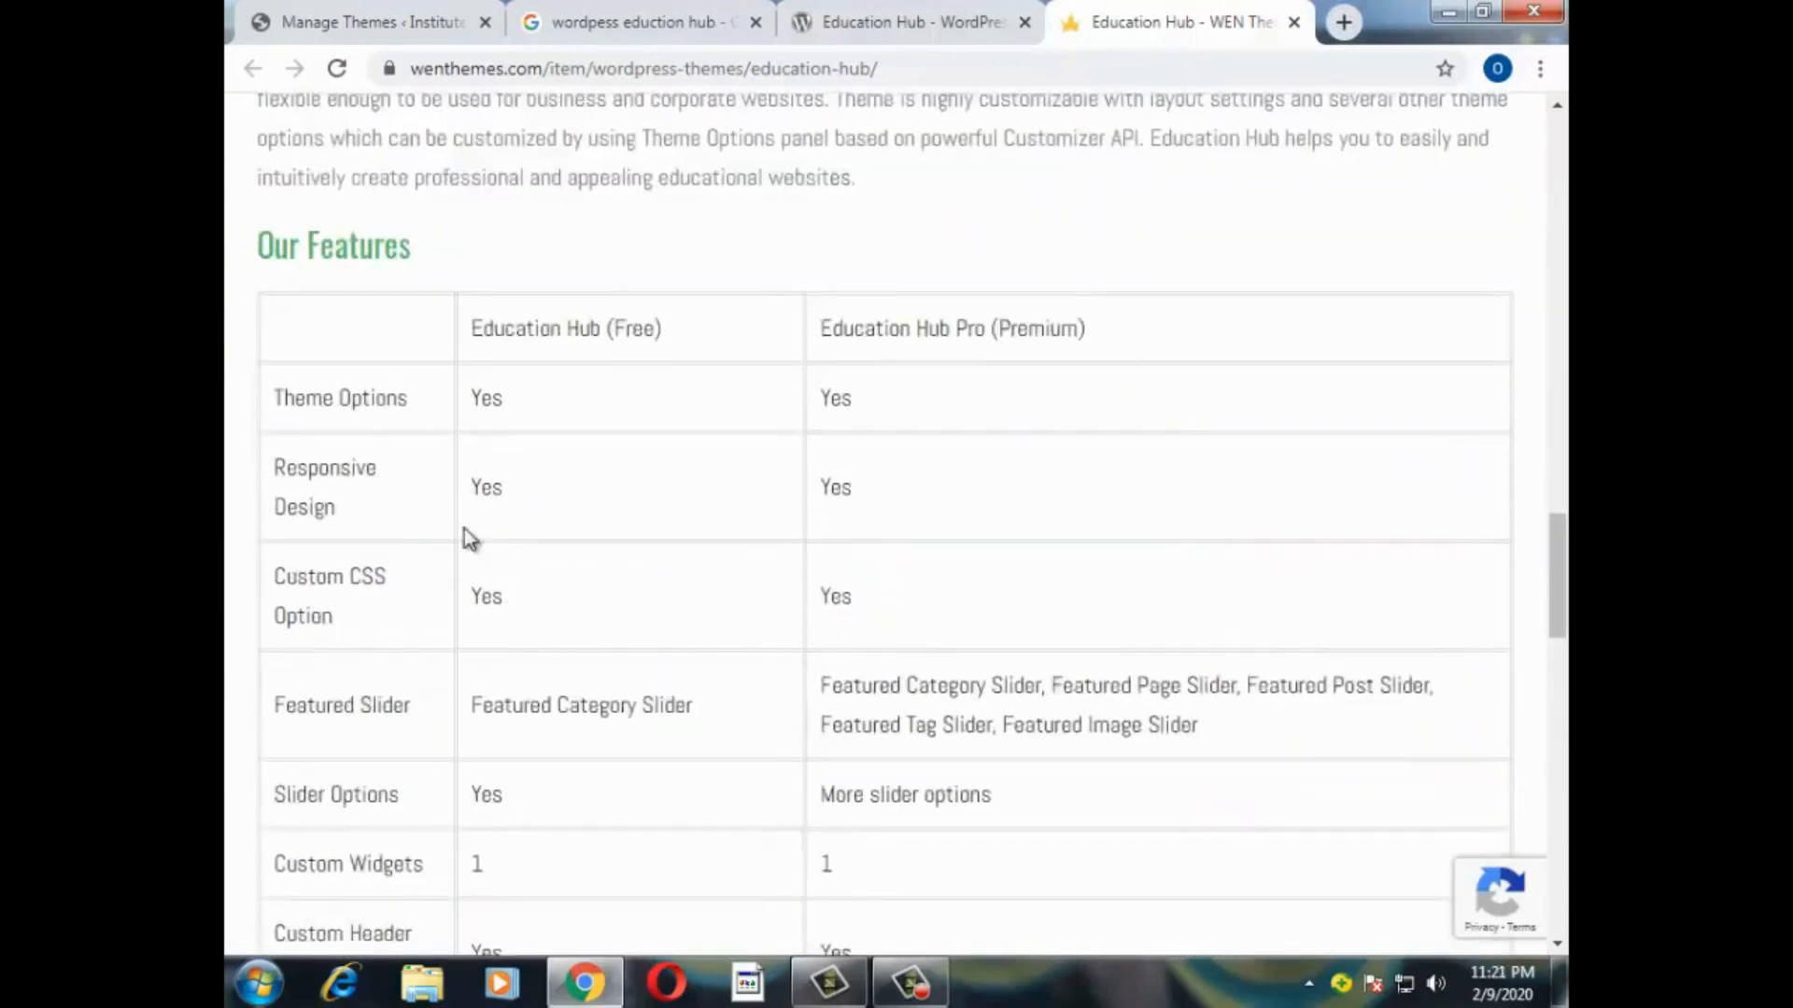
drag(467, 411, 505, 413)
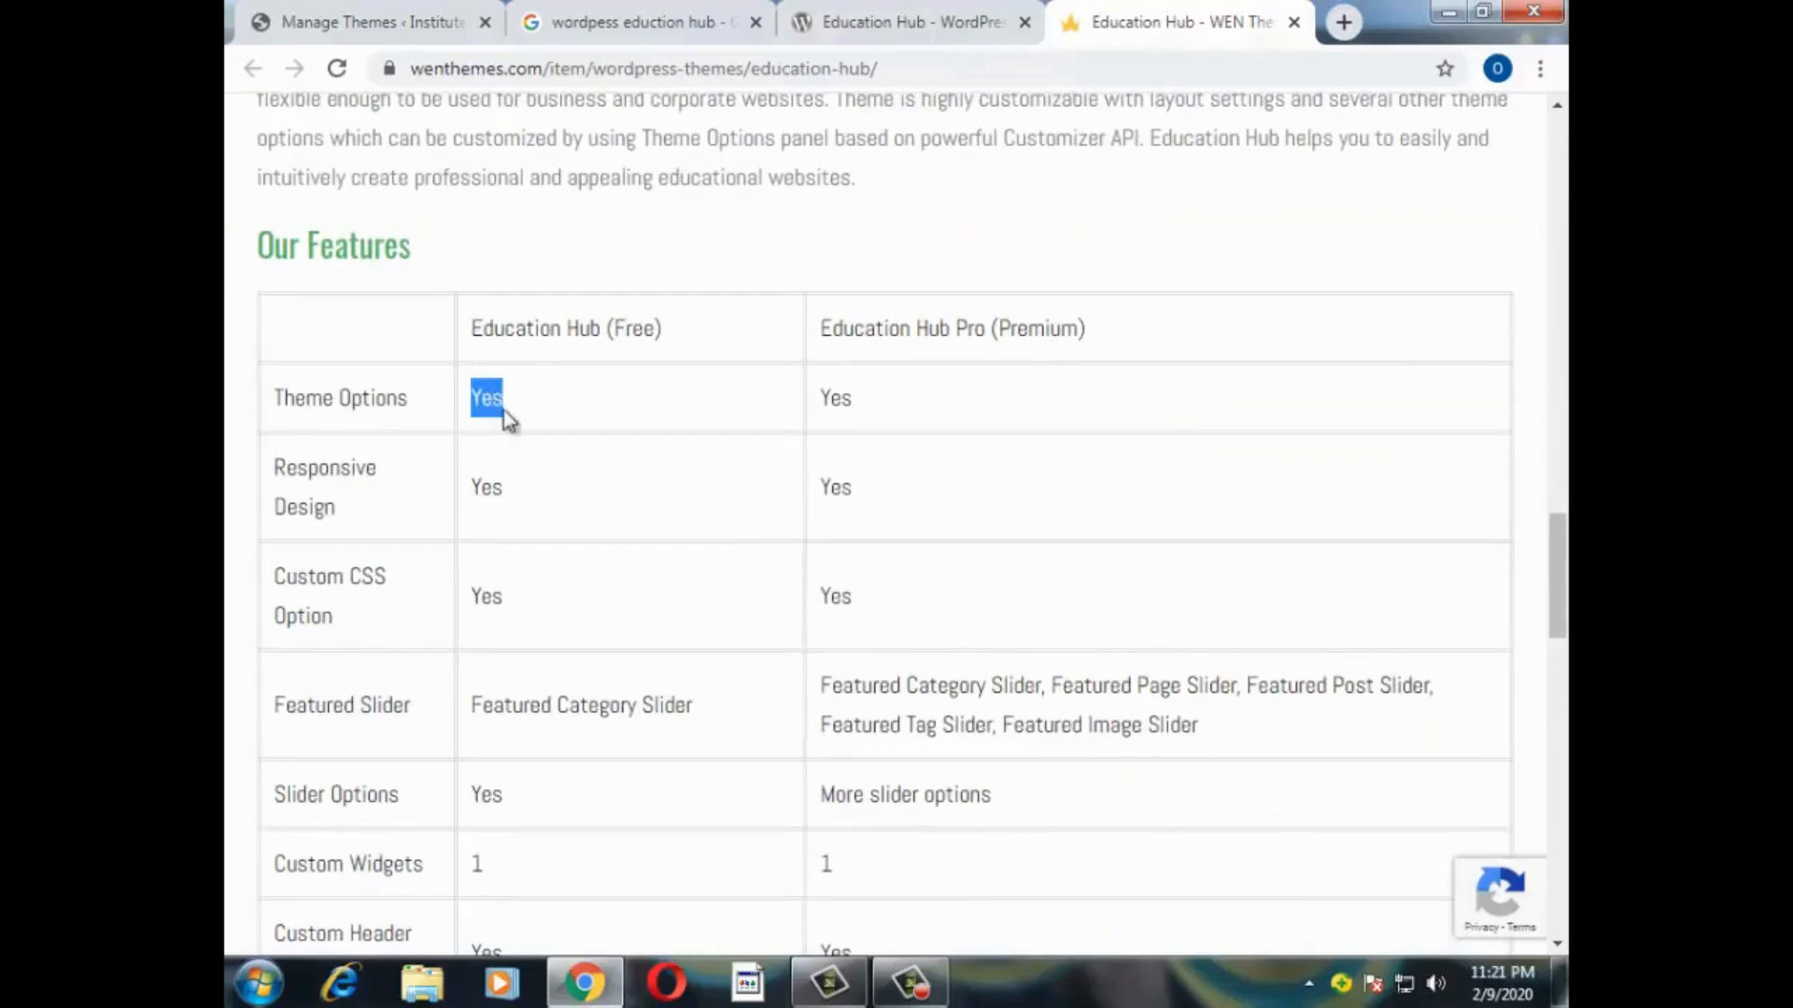
scroll(471, 537, down, 7)
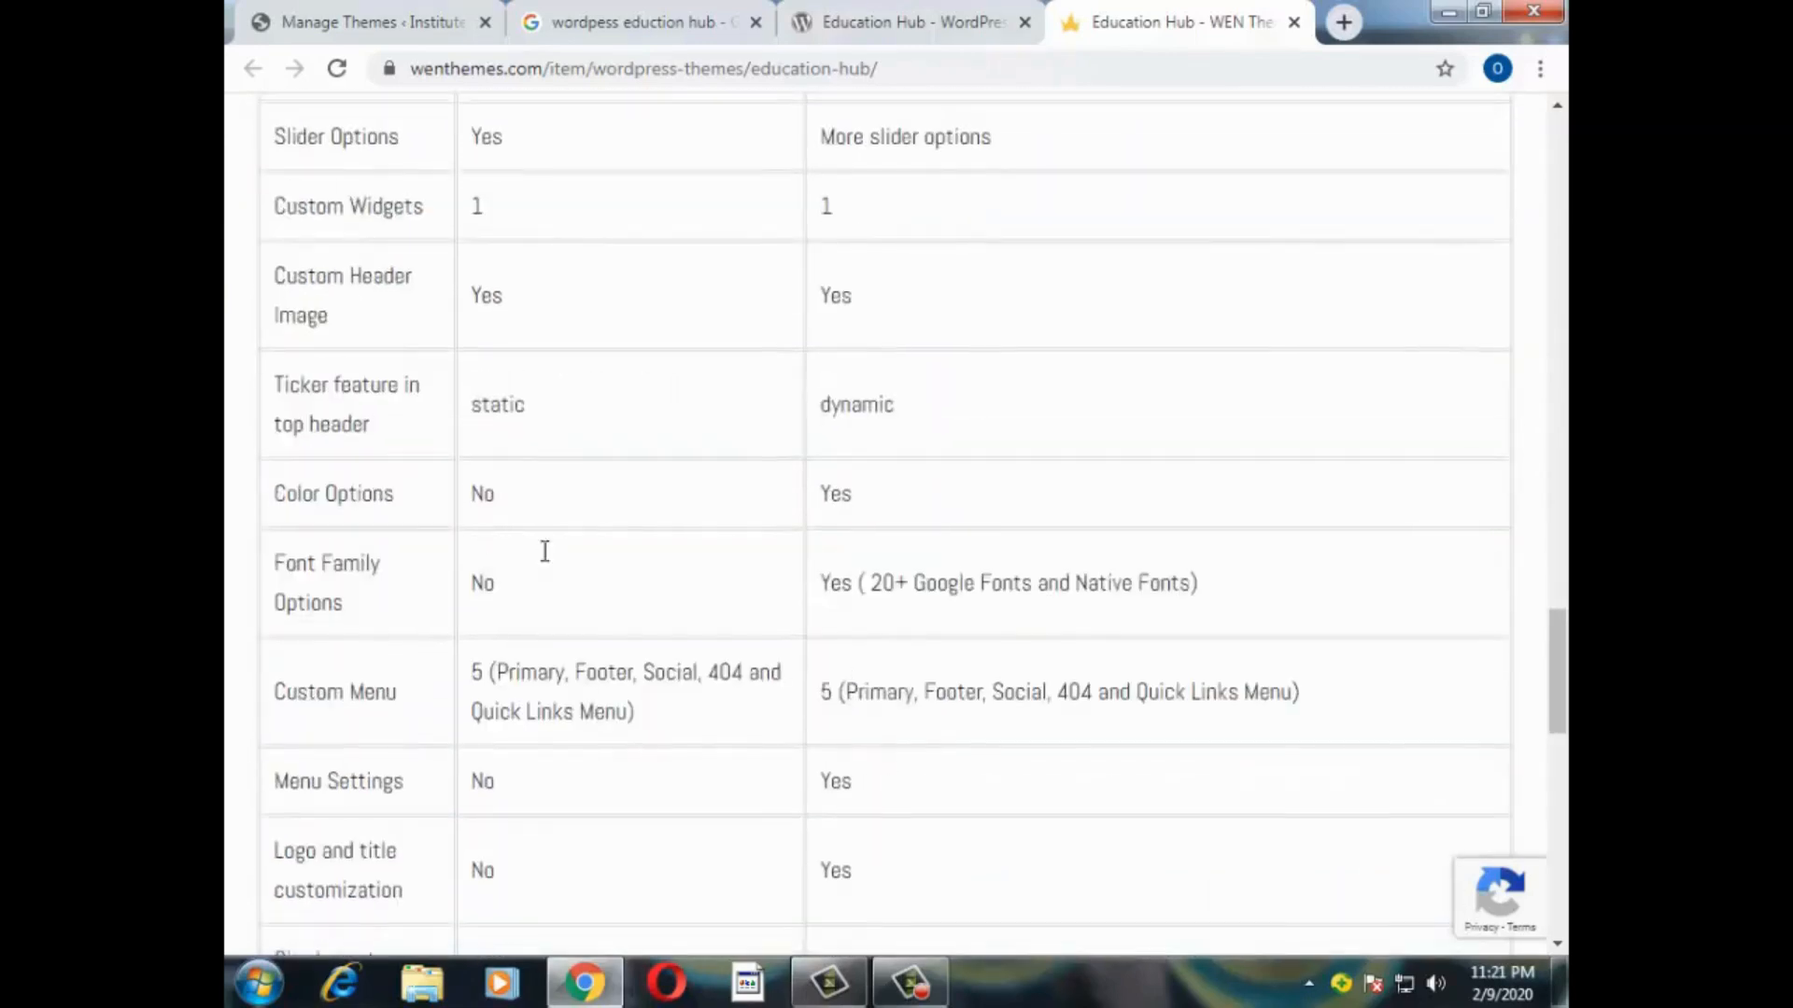
scroll(1186, 699, down, 5)
scroll(1186, 698, up, 10)
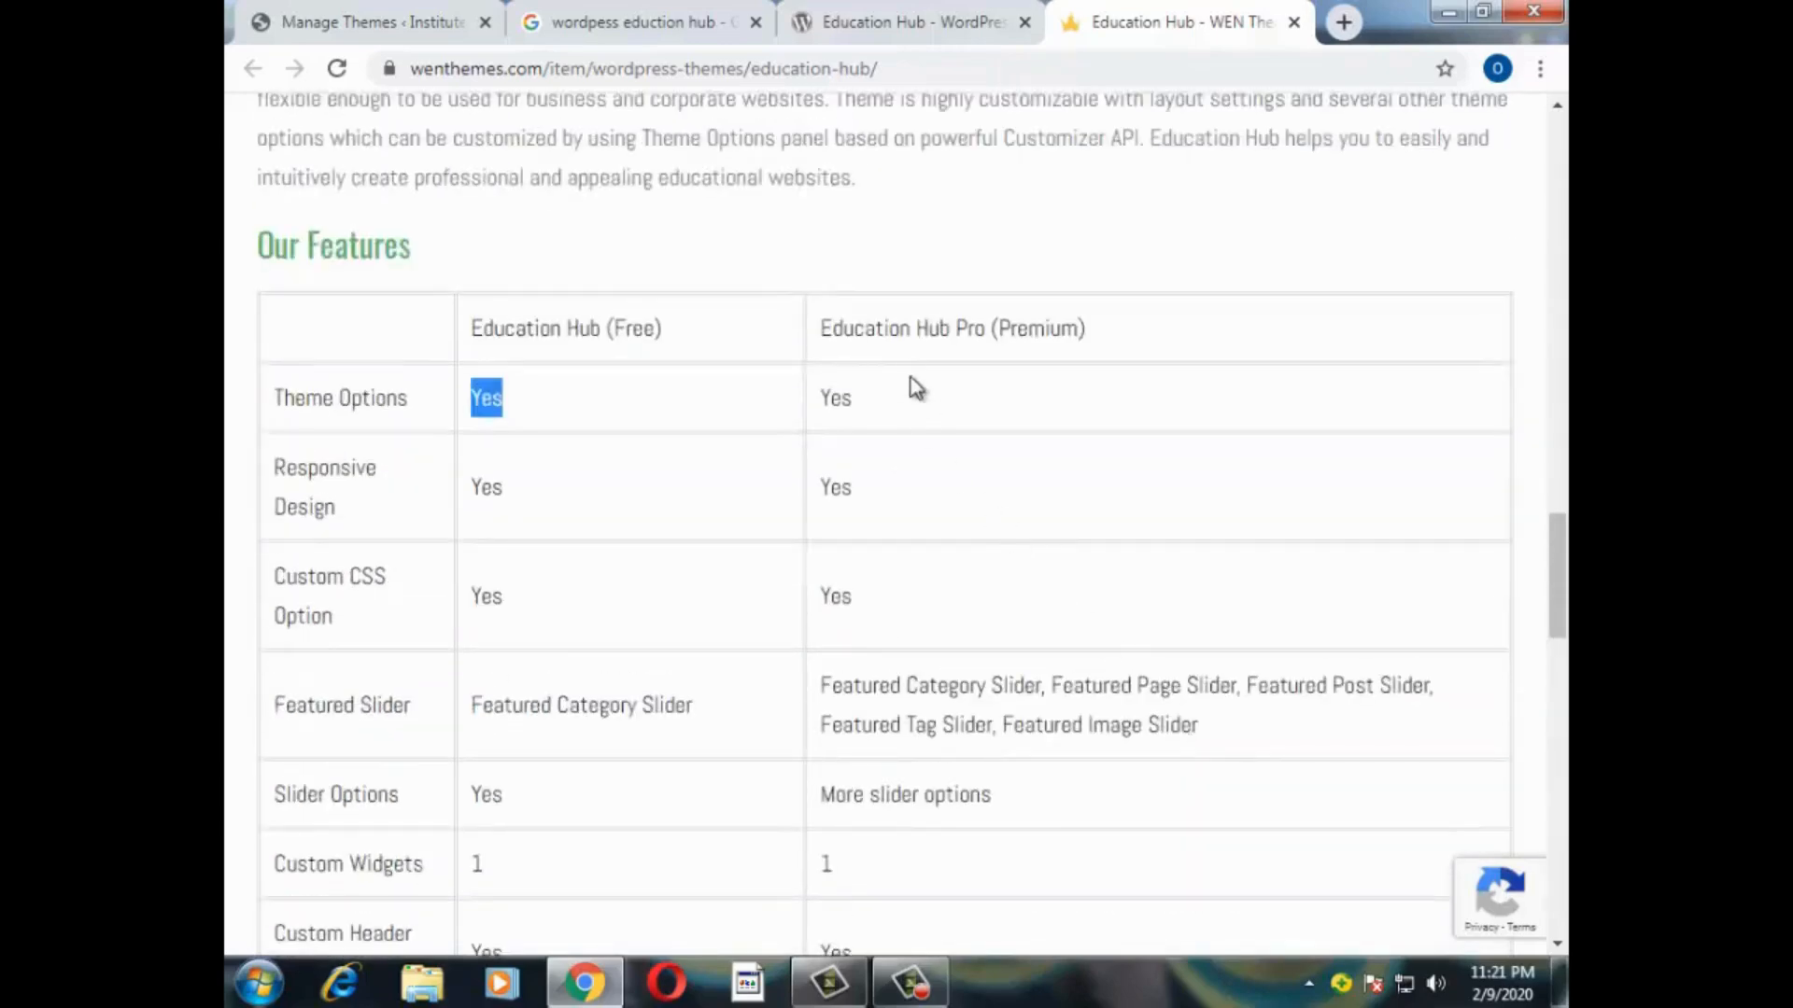
double_click(1061, 332)
scroll(1036, 607, down, 12)
scroll(1023, 635, down, 7)
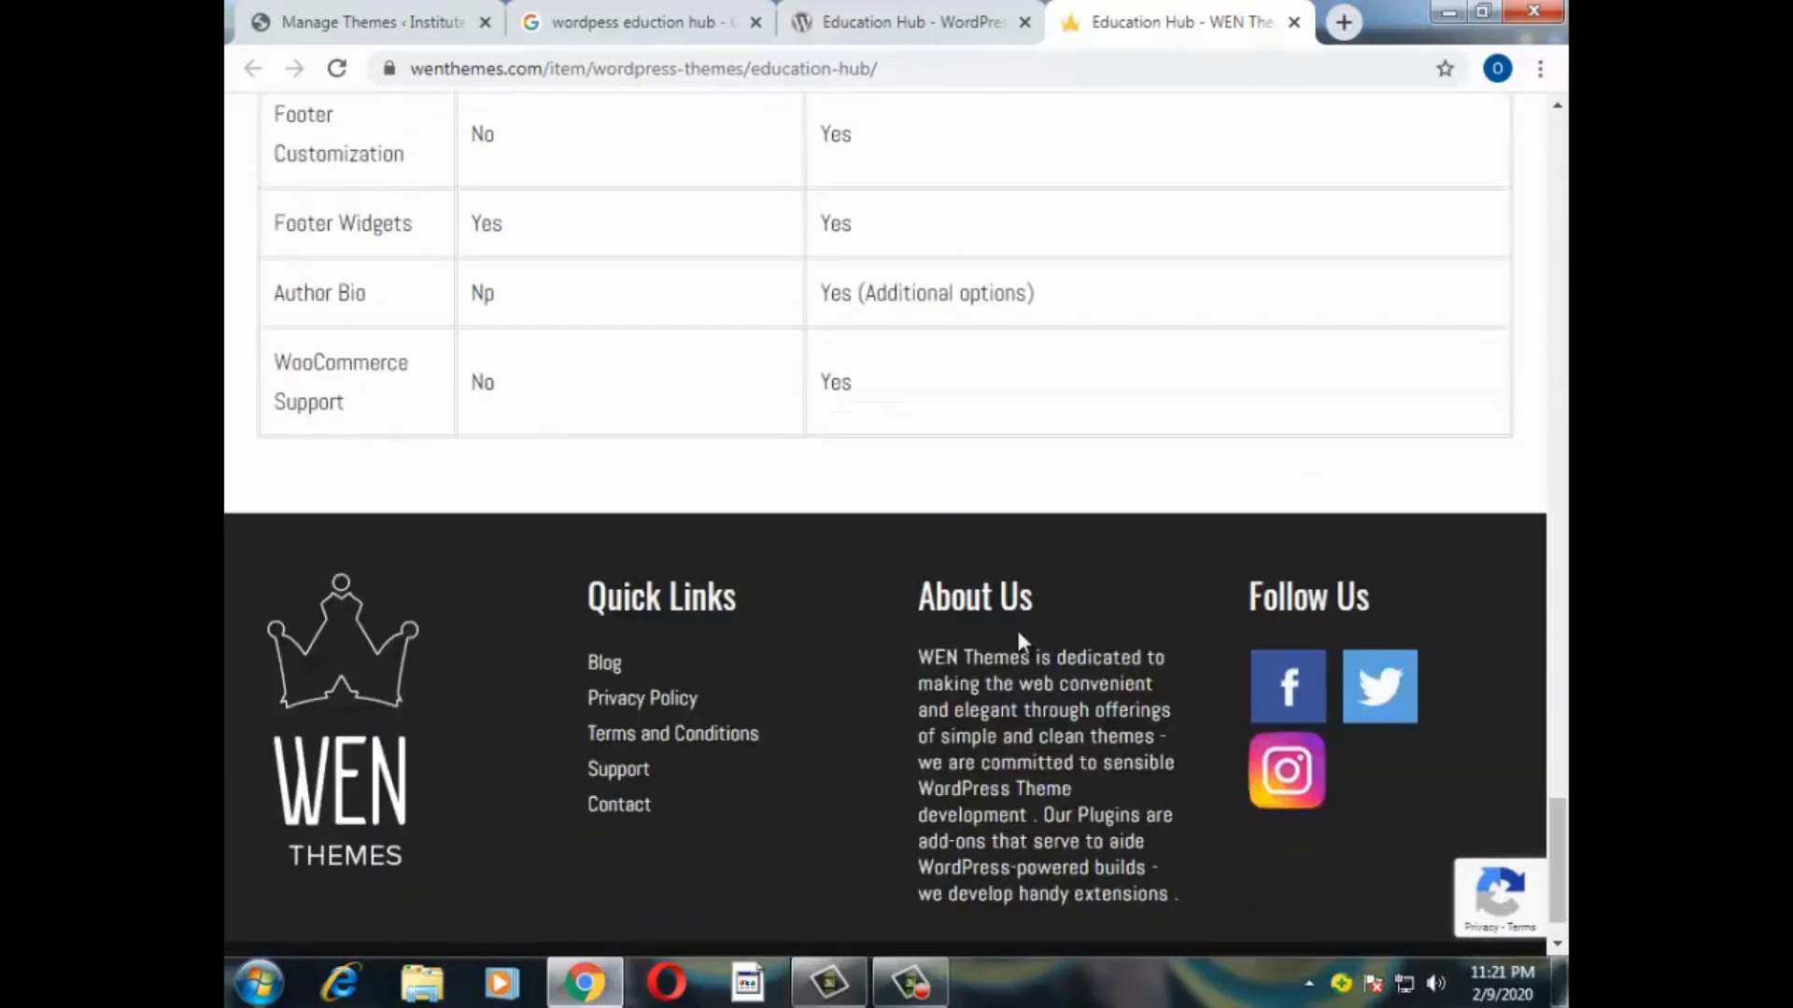
scroll(1020, 632, up, 8)
Revisit the WordPress.org theme page and open the Education Hub demo from the WEN Themes page.
click(911, 19)
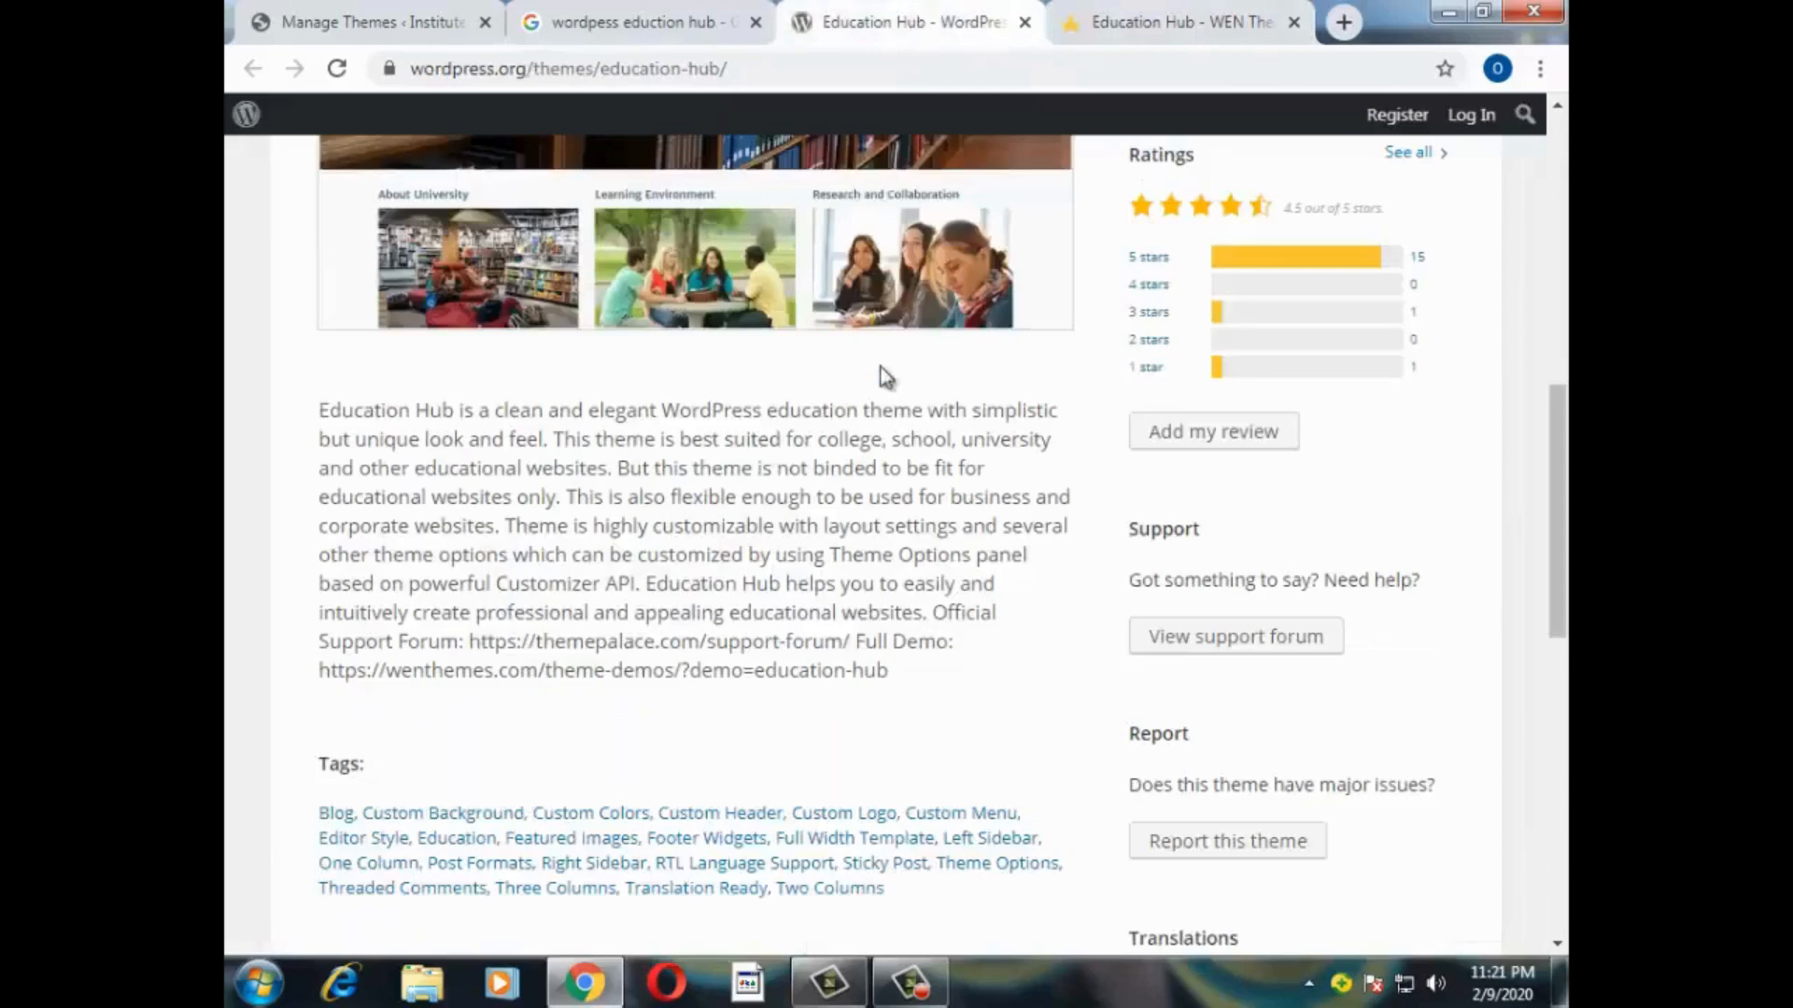
scroll(881, 368, up, 5)
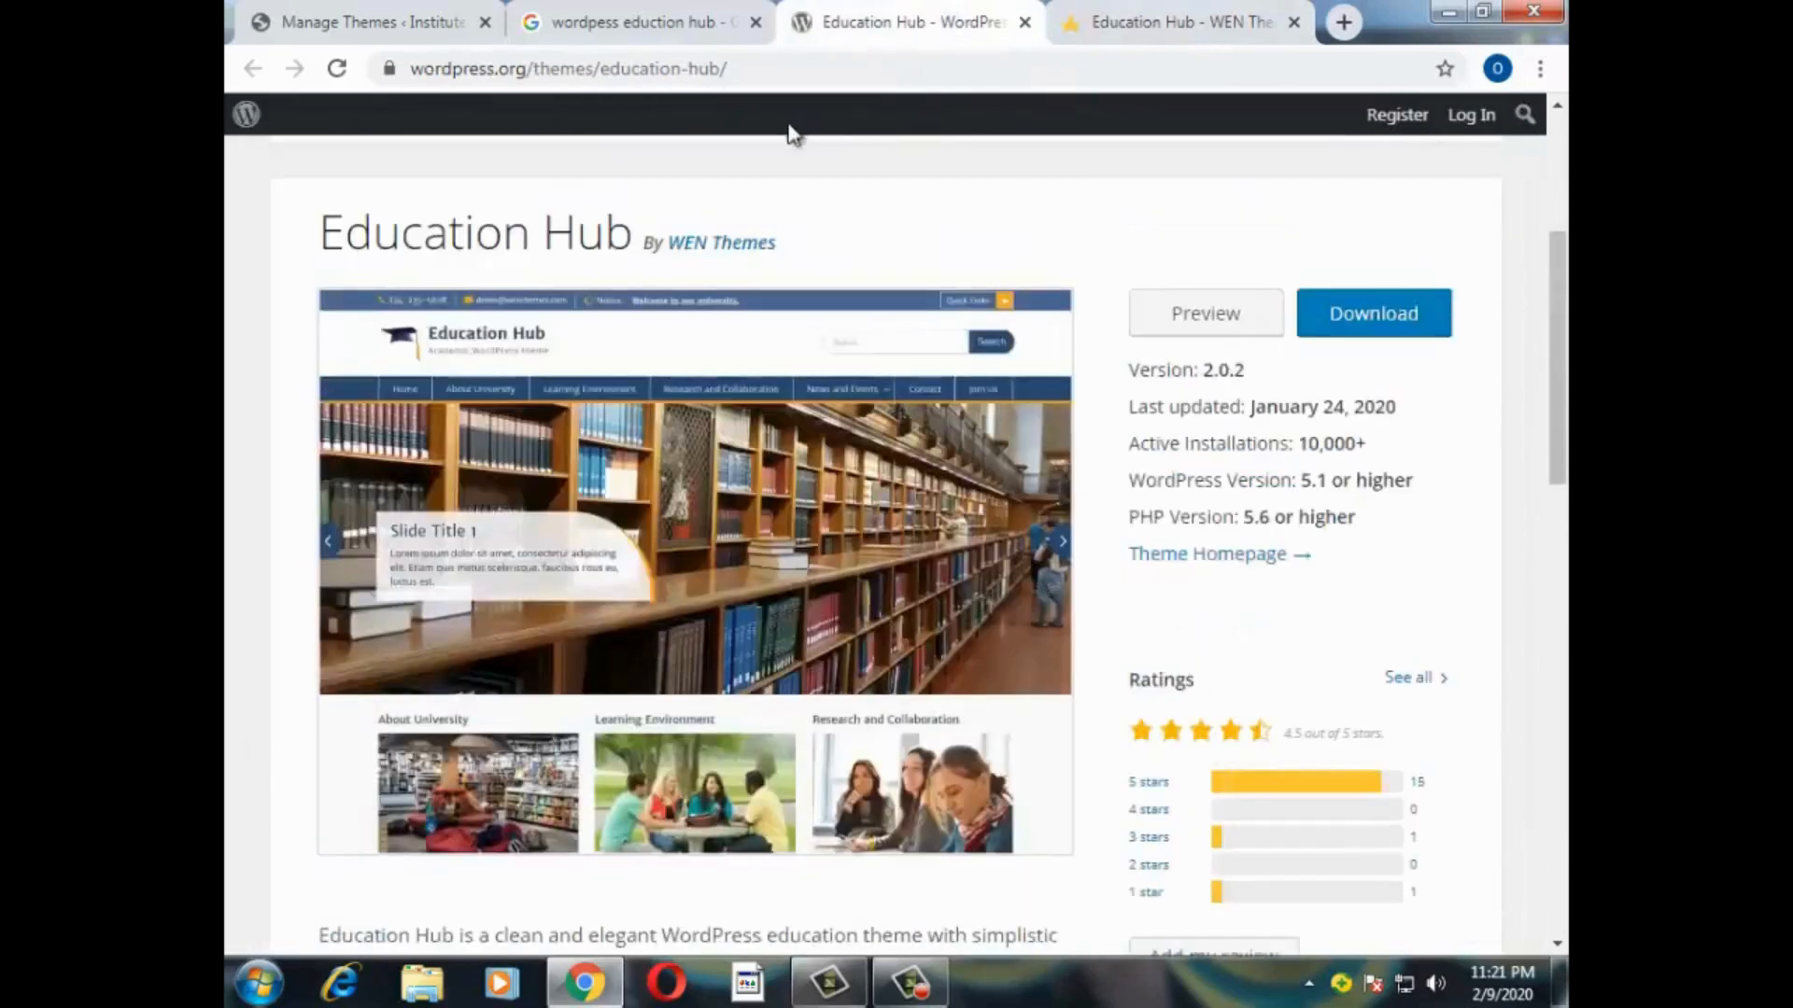
click(1127, 19)
scroll(912, 241, up, 10)
scroll(921, 245, up, 8)
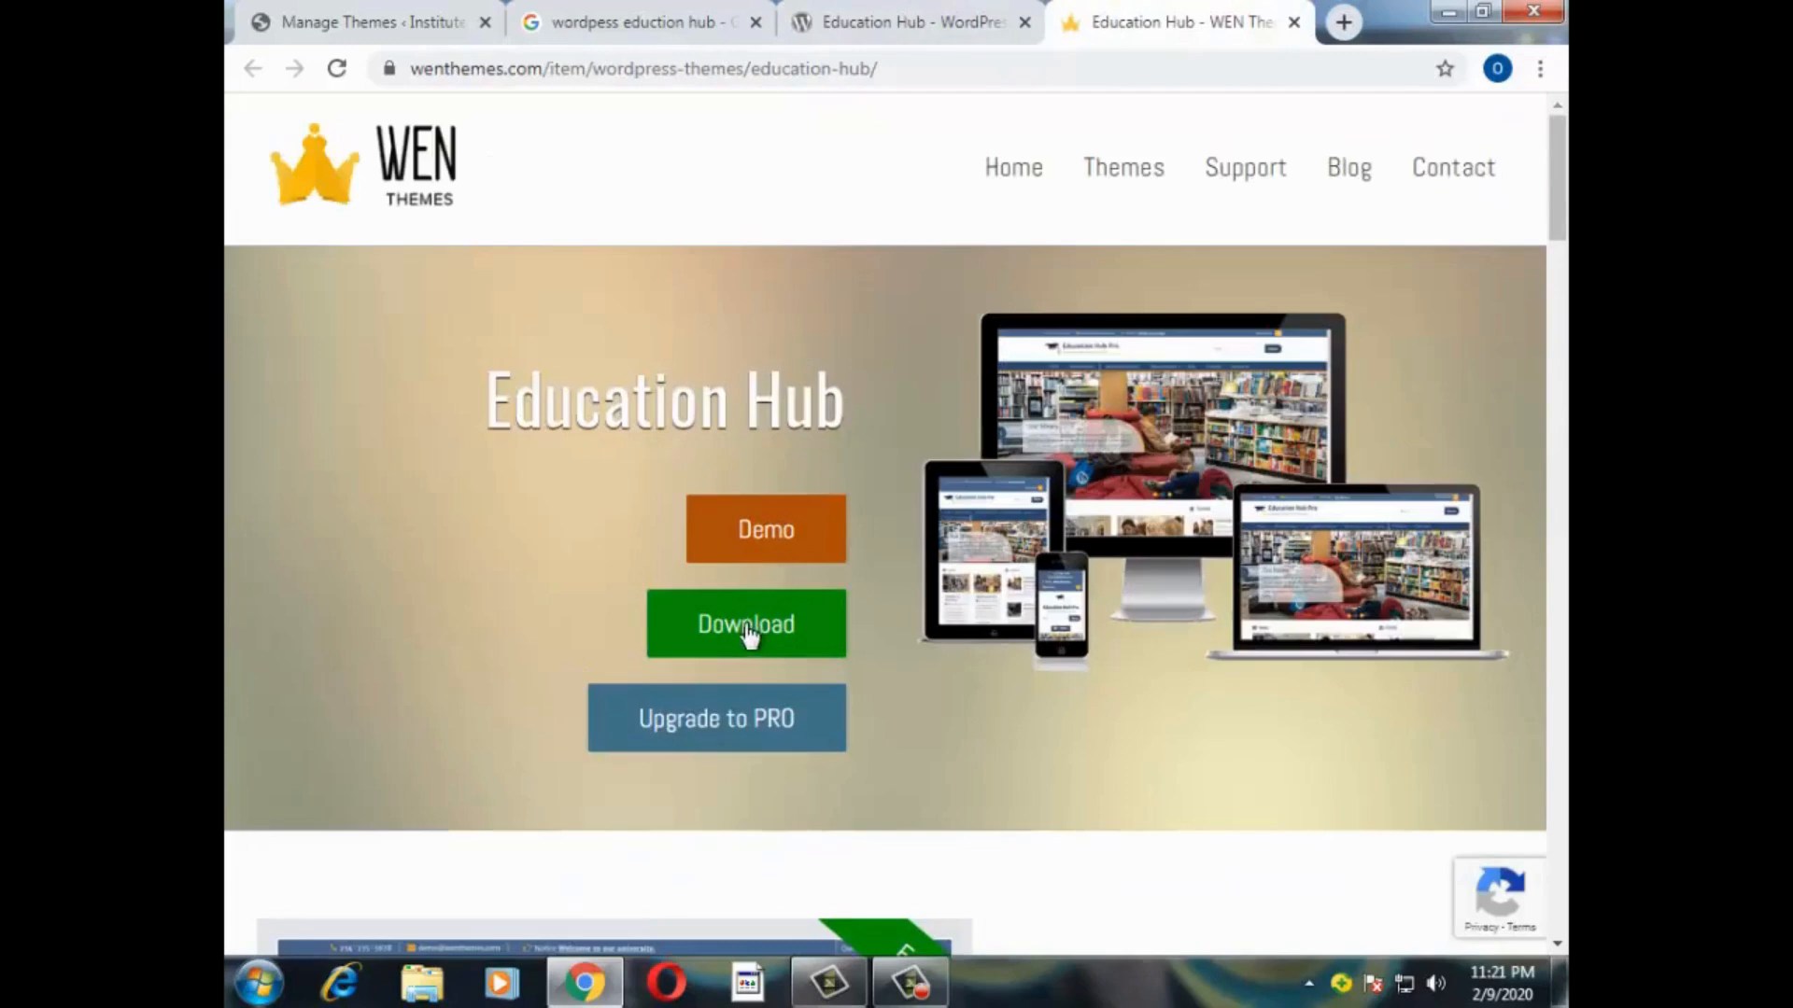
click(764, 523)
Search for "education hub" among the new themes in the WordPress admin and install the Education Hub theme.
click(282, 20)
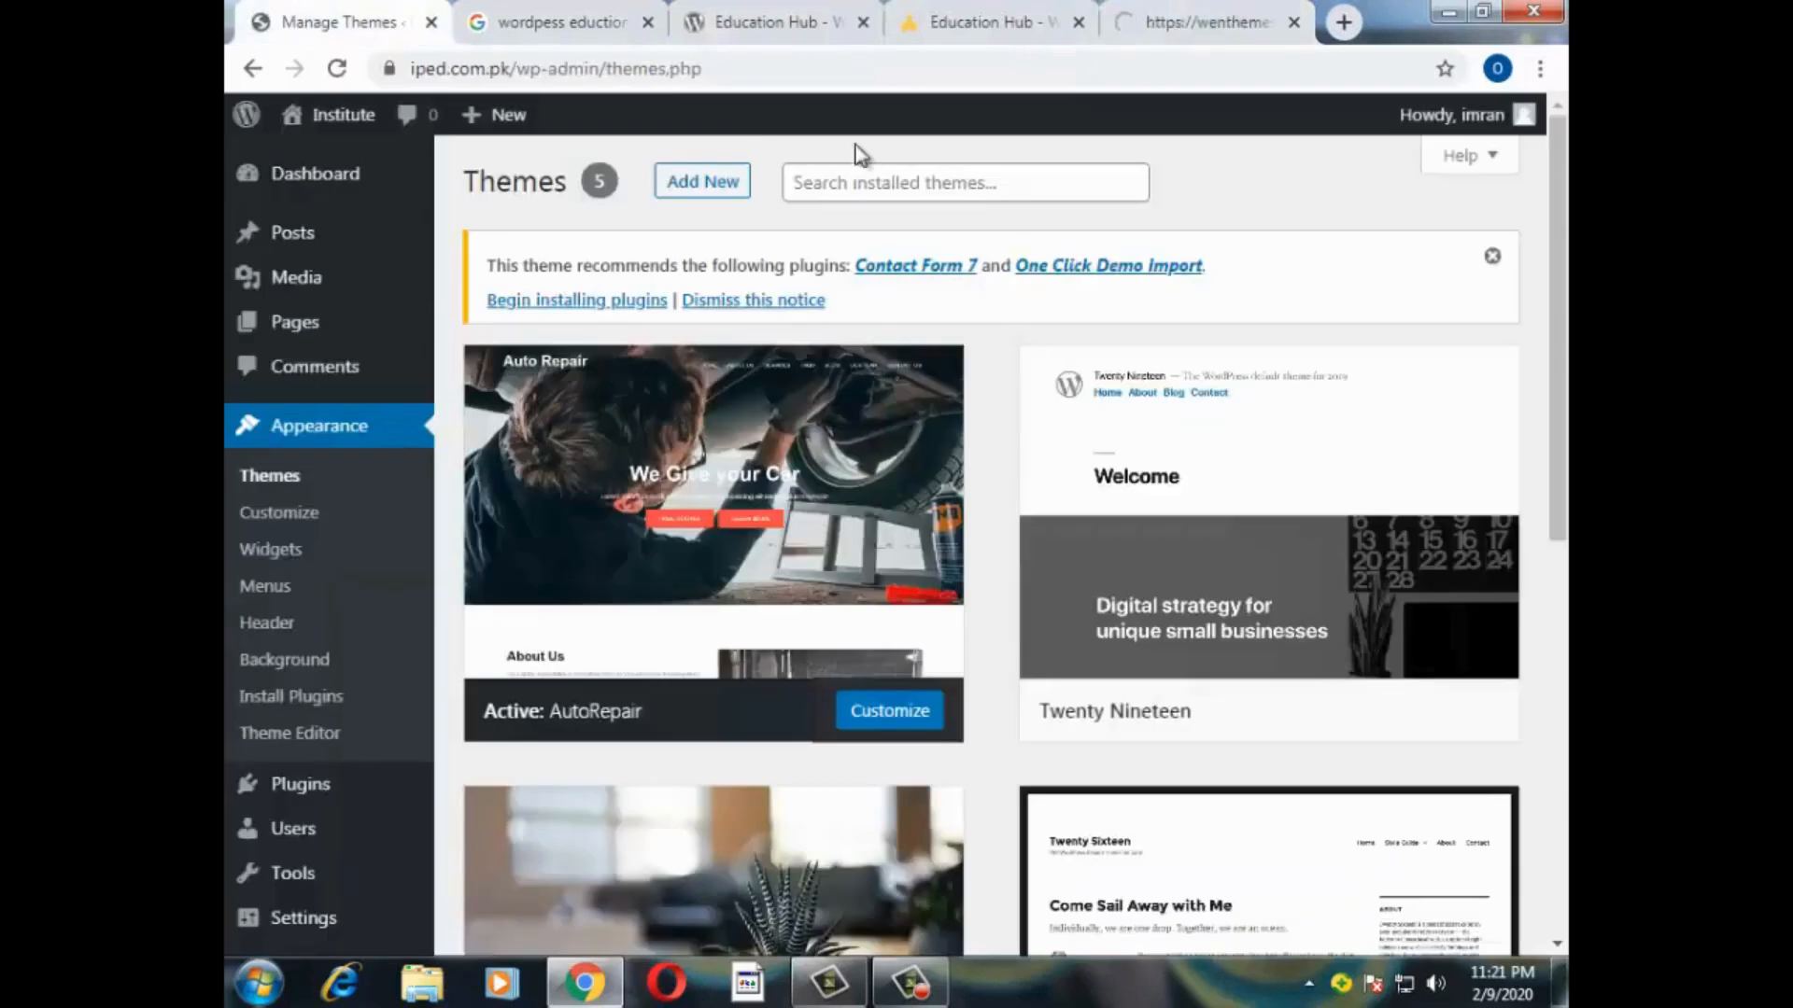
click(701, 196)
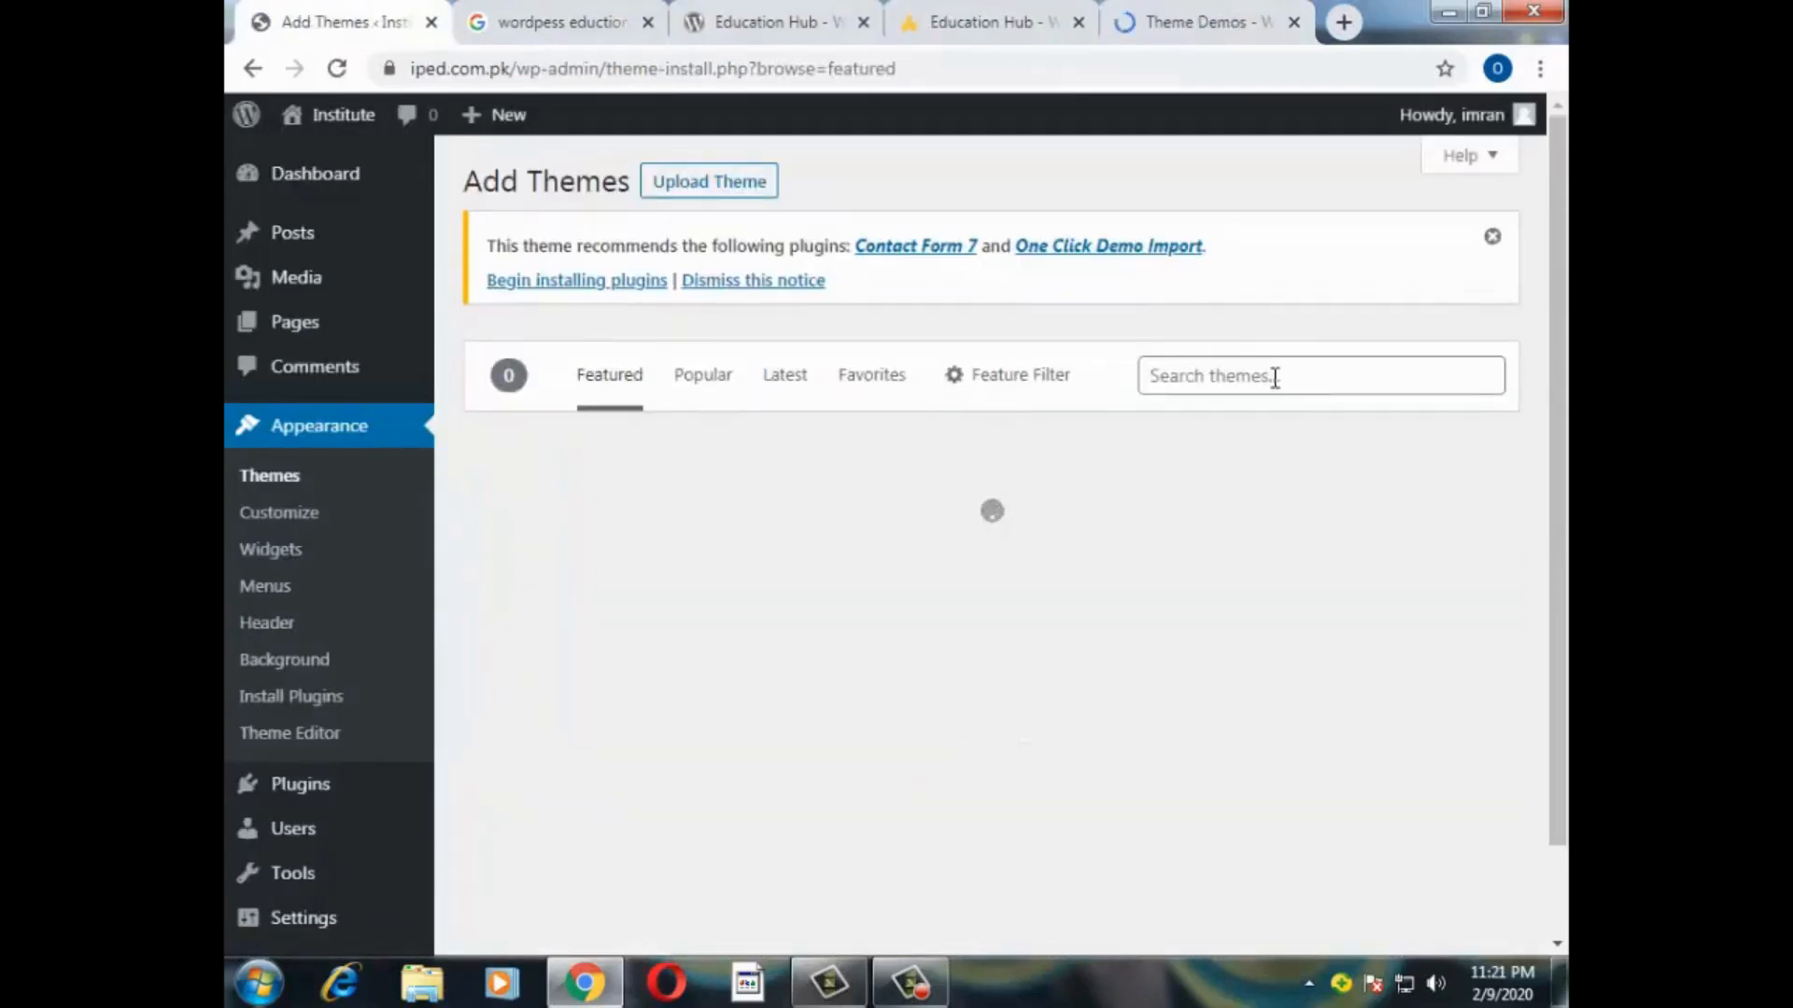
click(1274, 378)
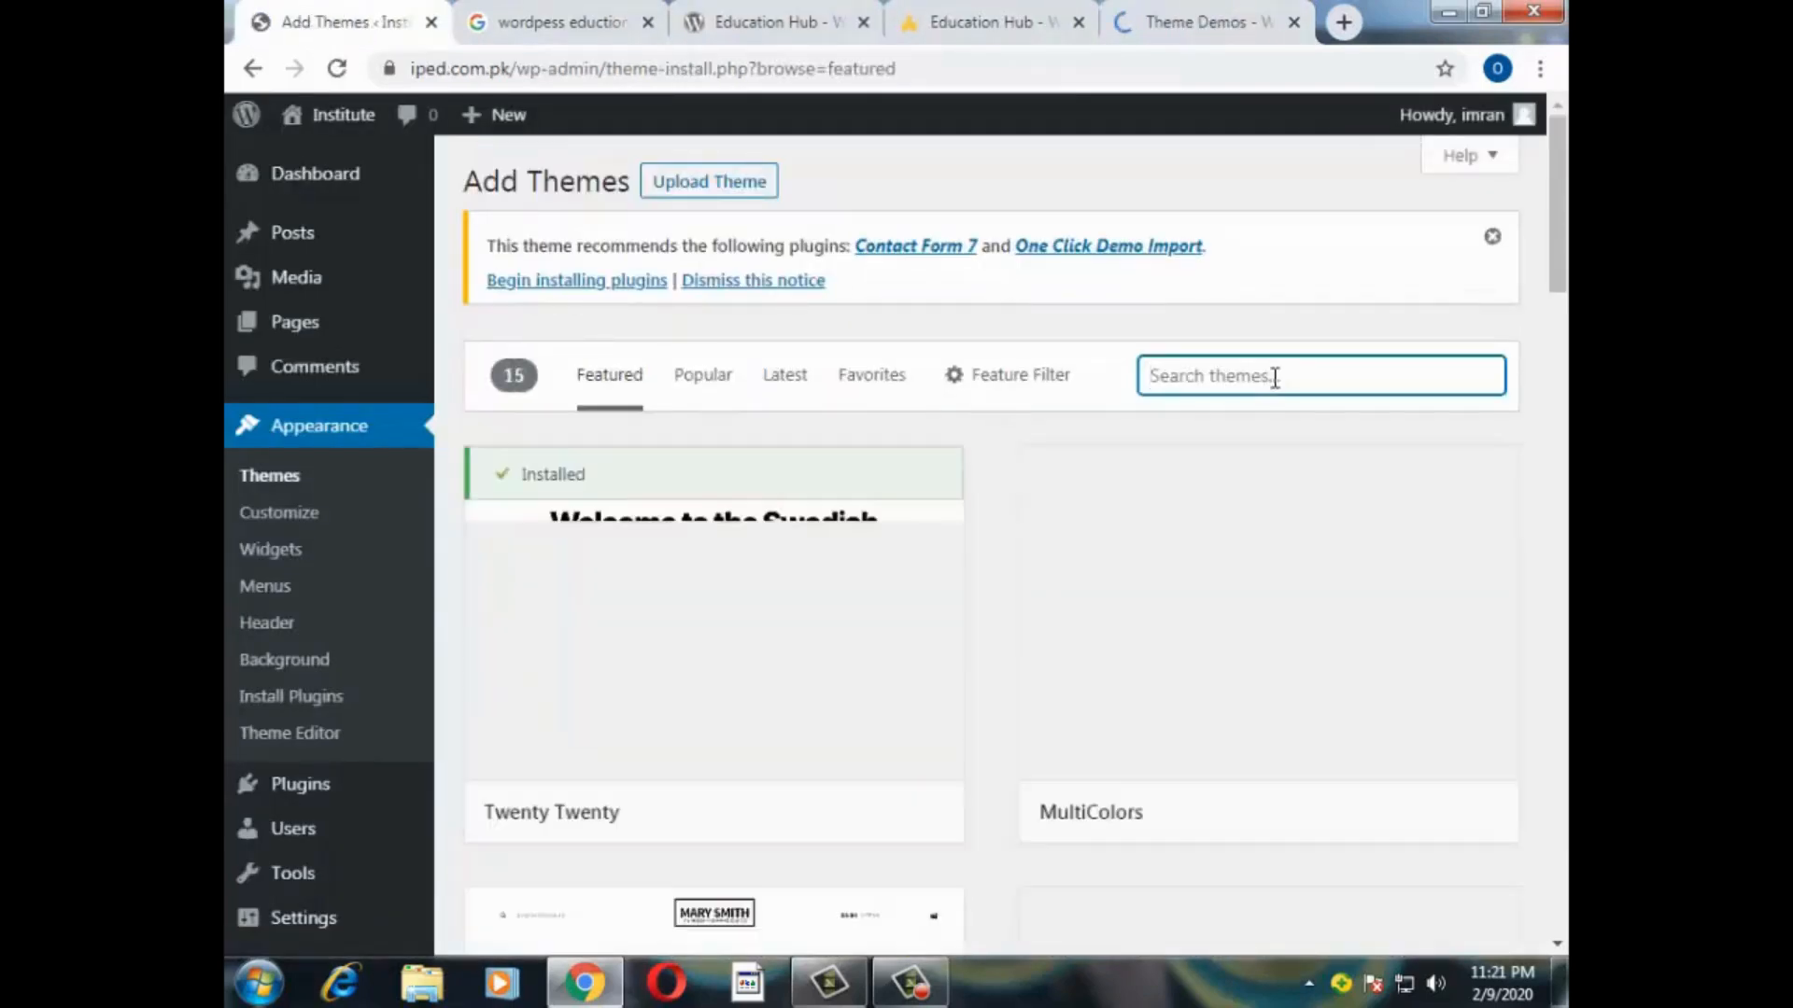
text(education hub)
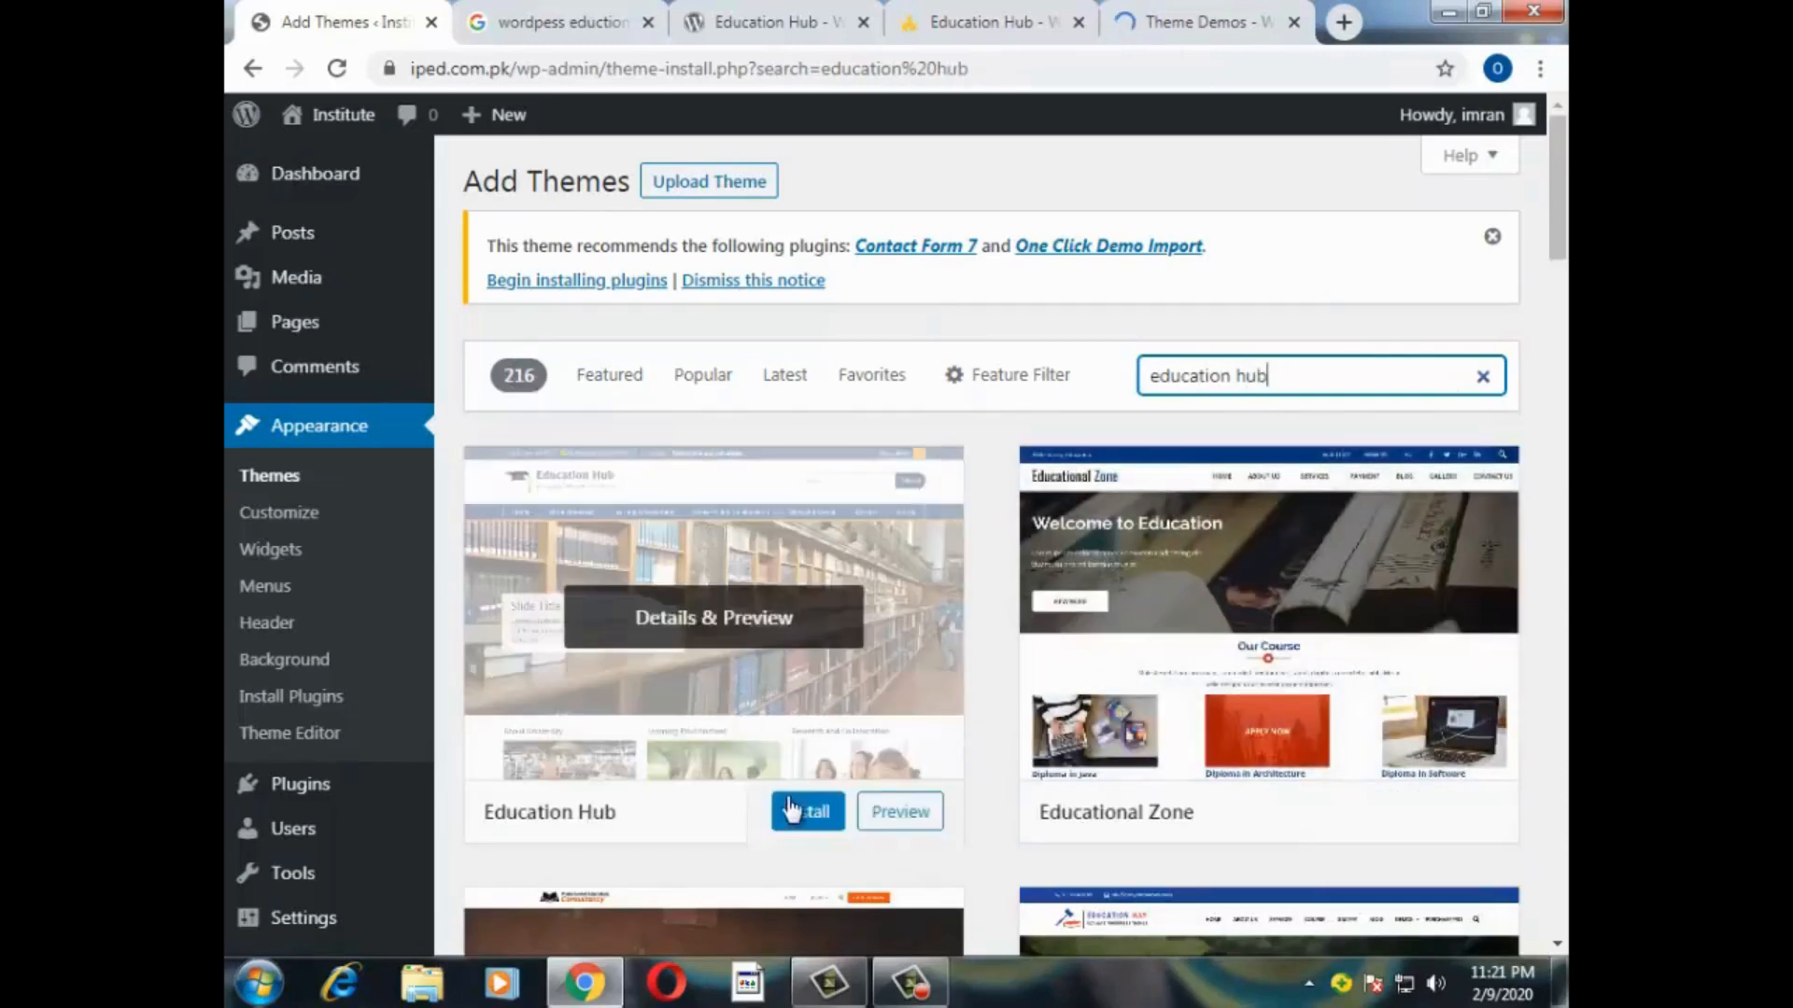
click(792, 810)
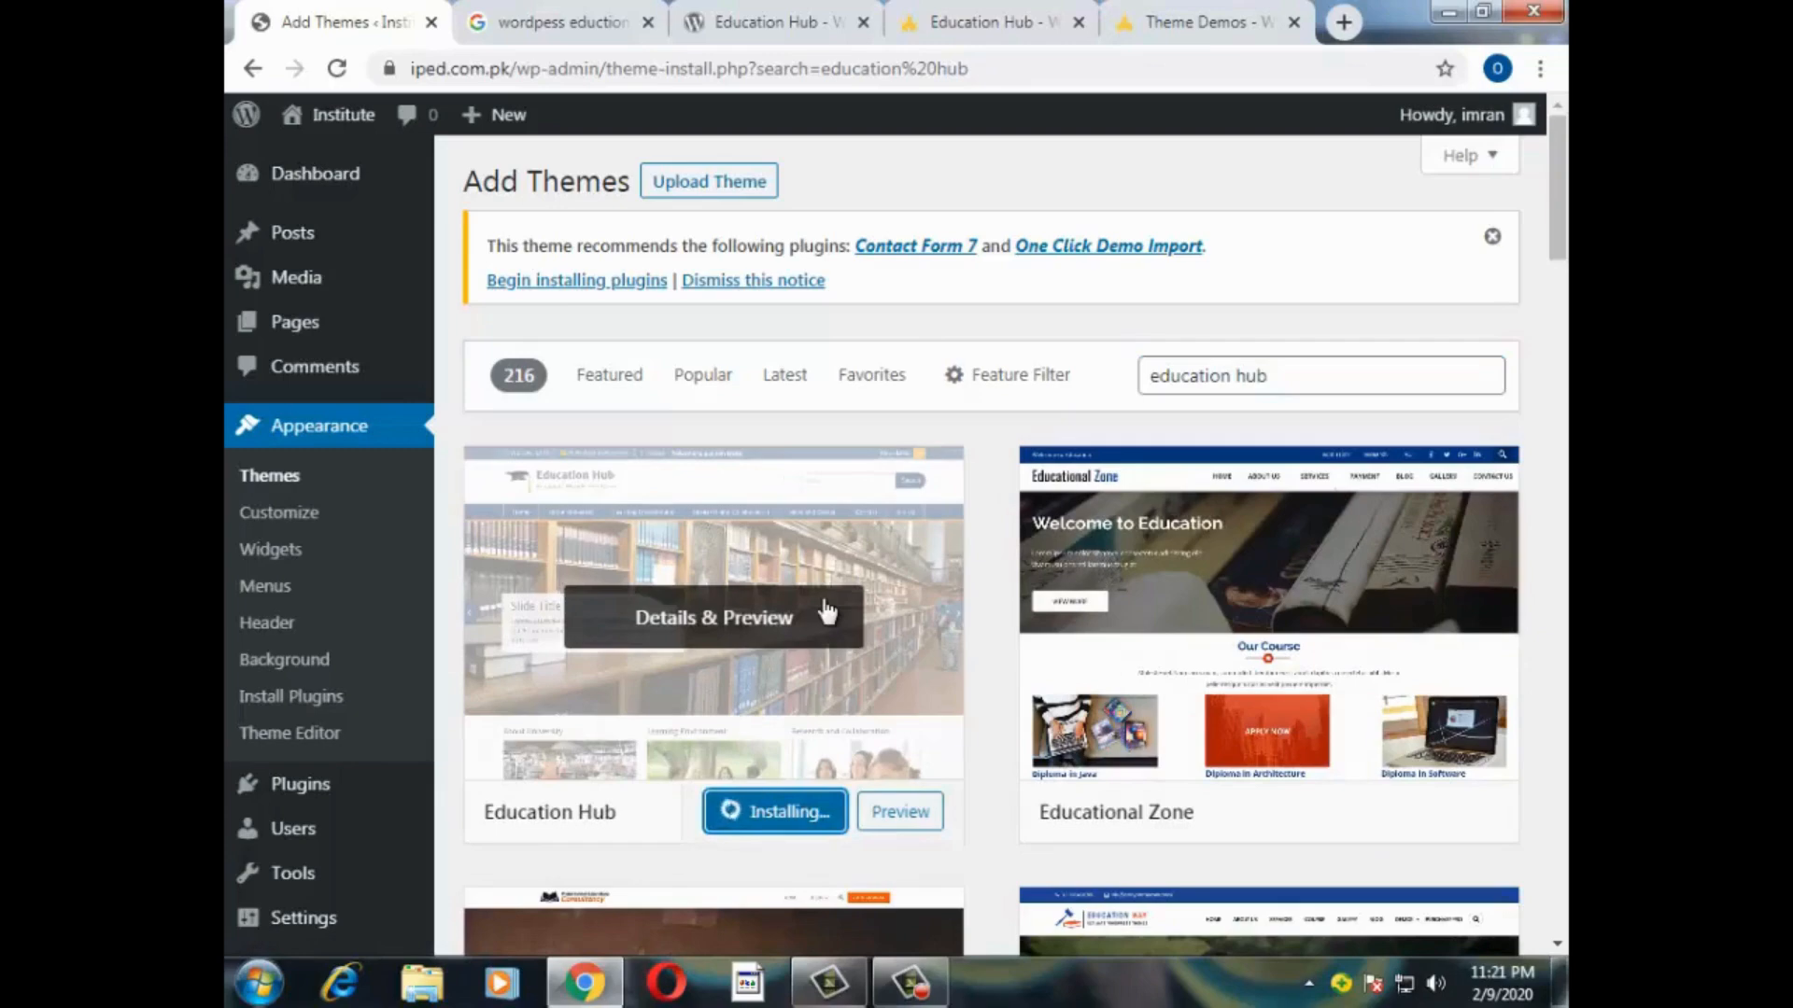
scroll(1237, 621, down, 6)
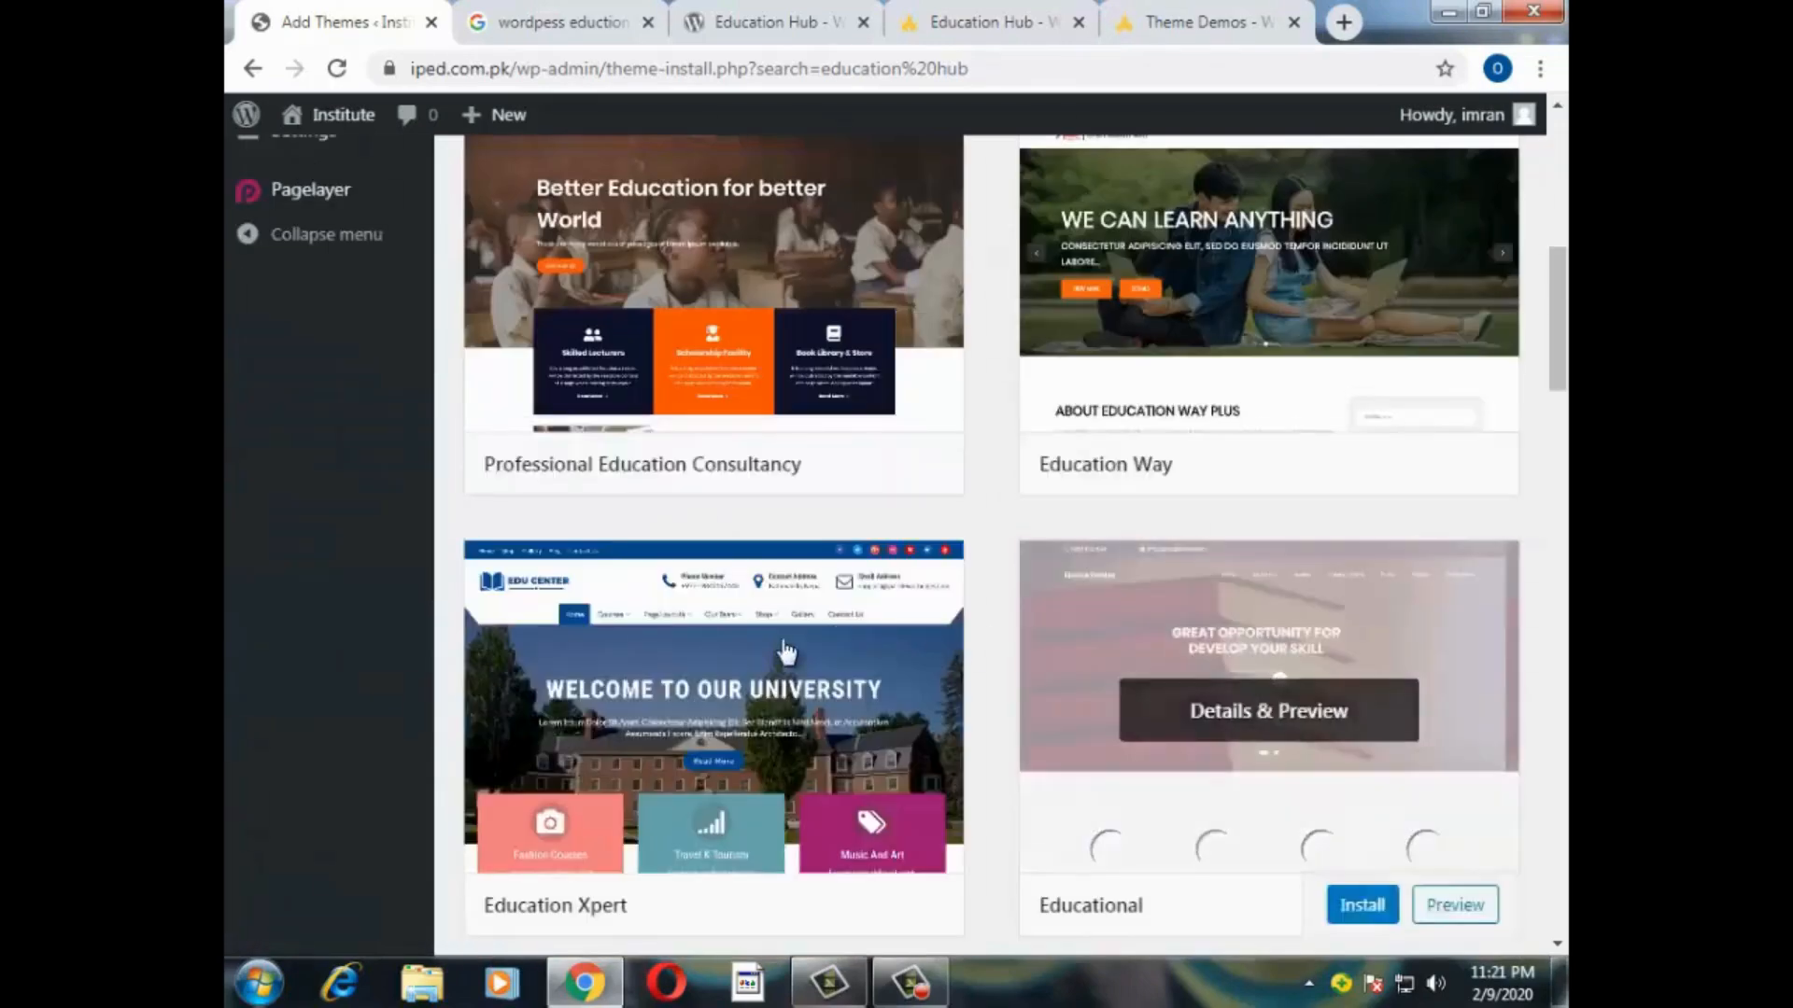
scroll(1029, 664, up, 4)
scroll(1027, 672, up, 3)
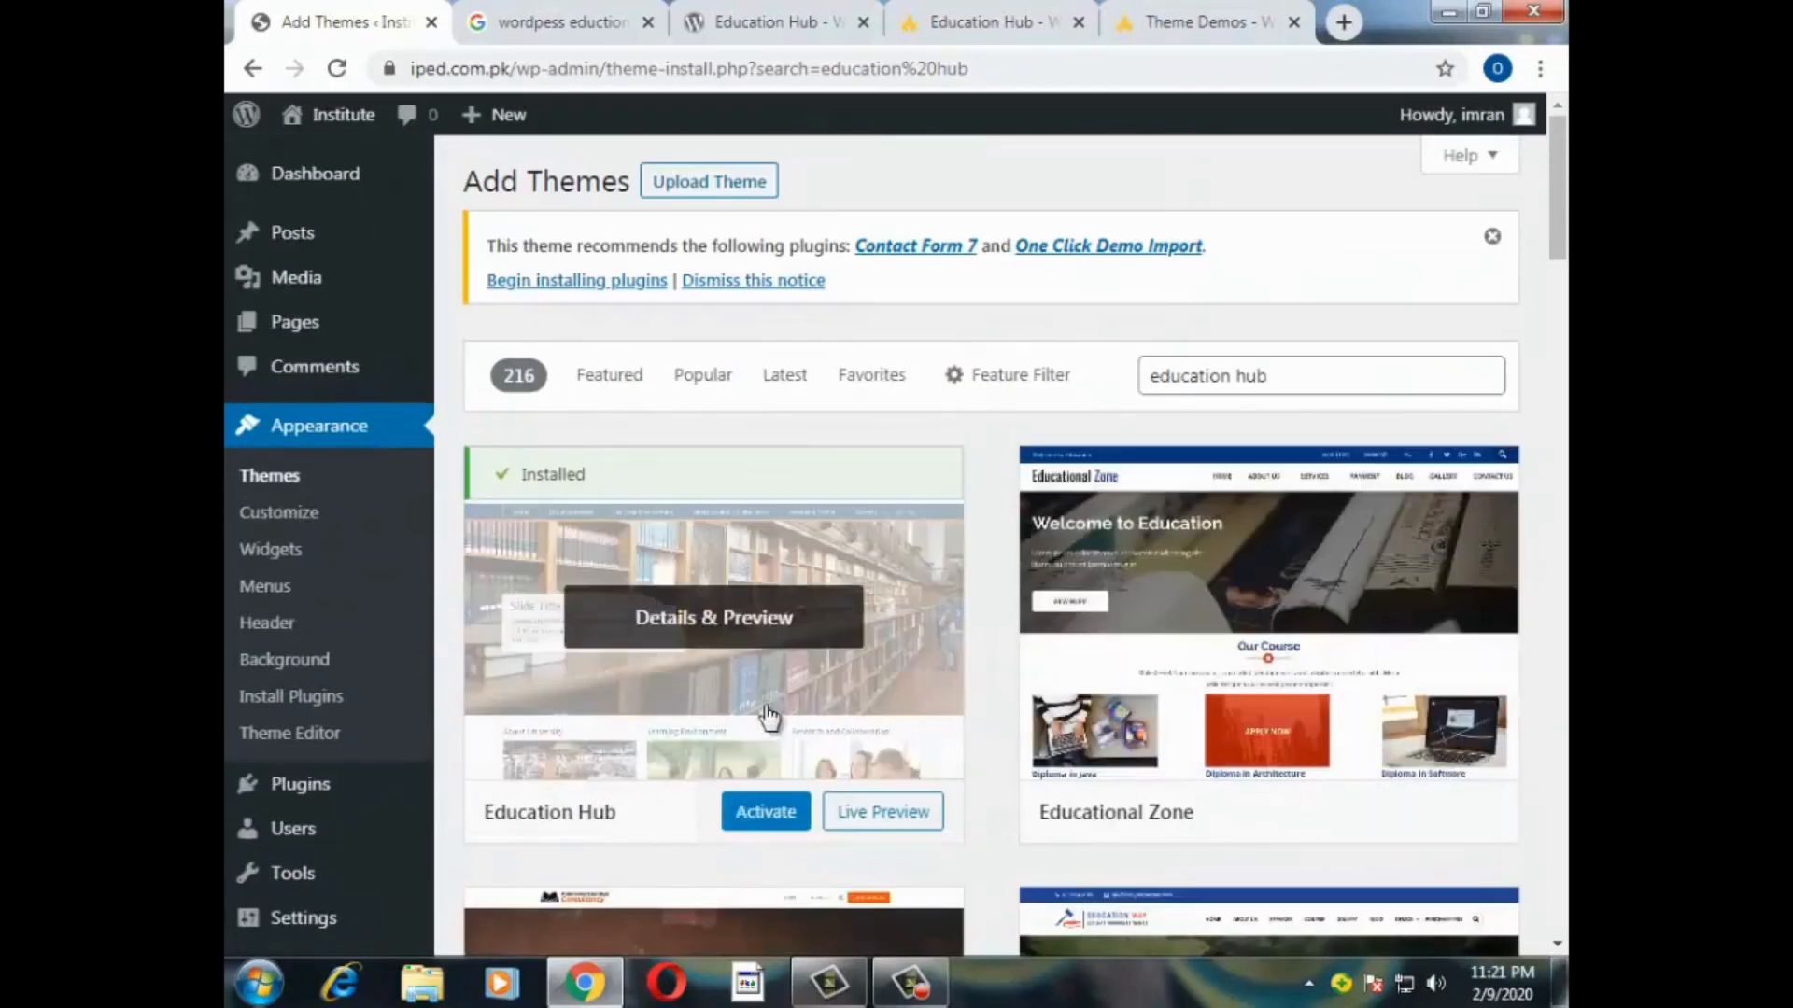
Activate the Education Hub theme and open the site in a new tab.
click(763, 811)
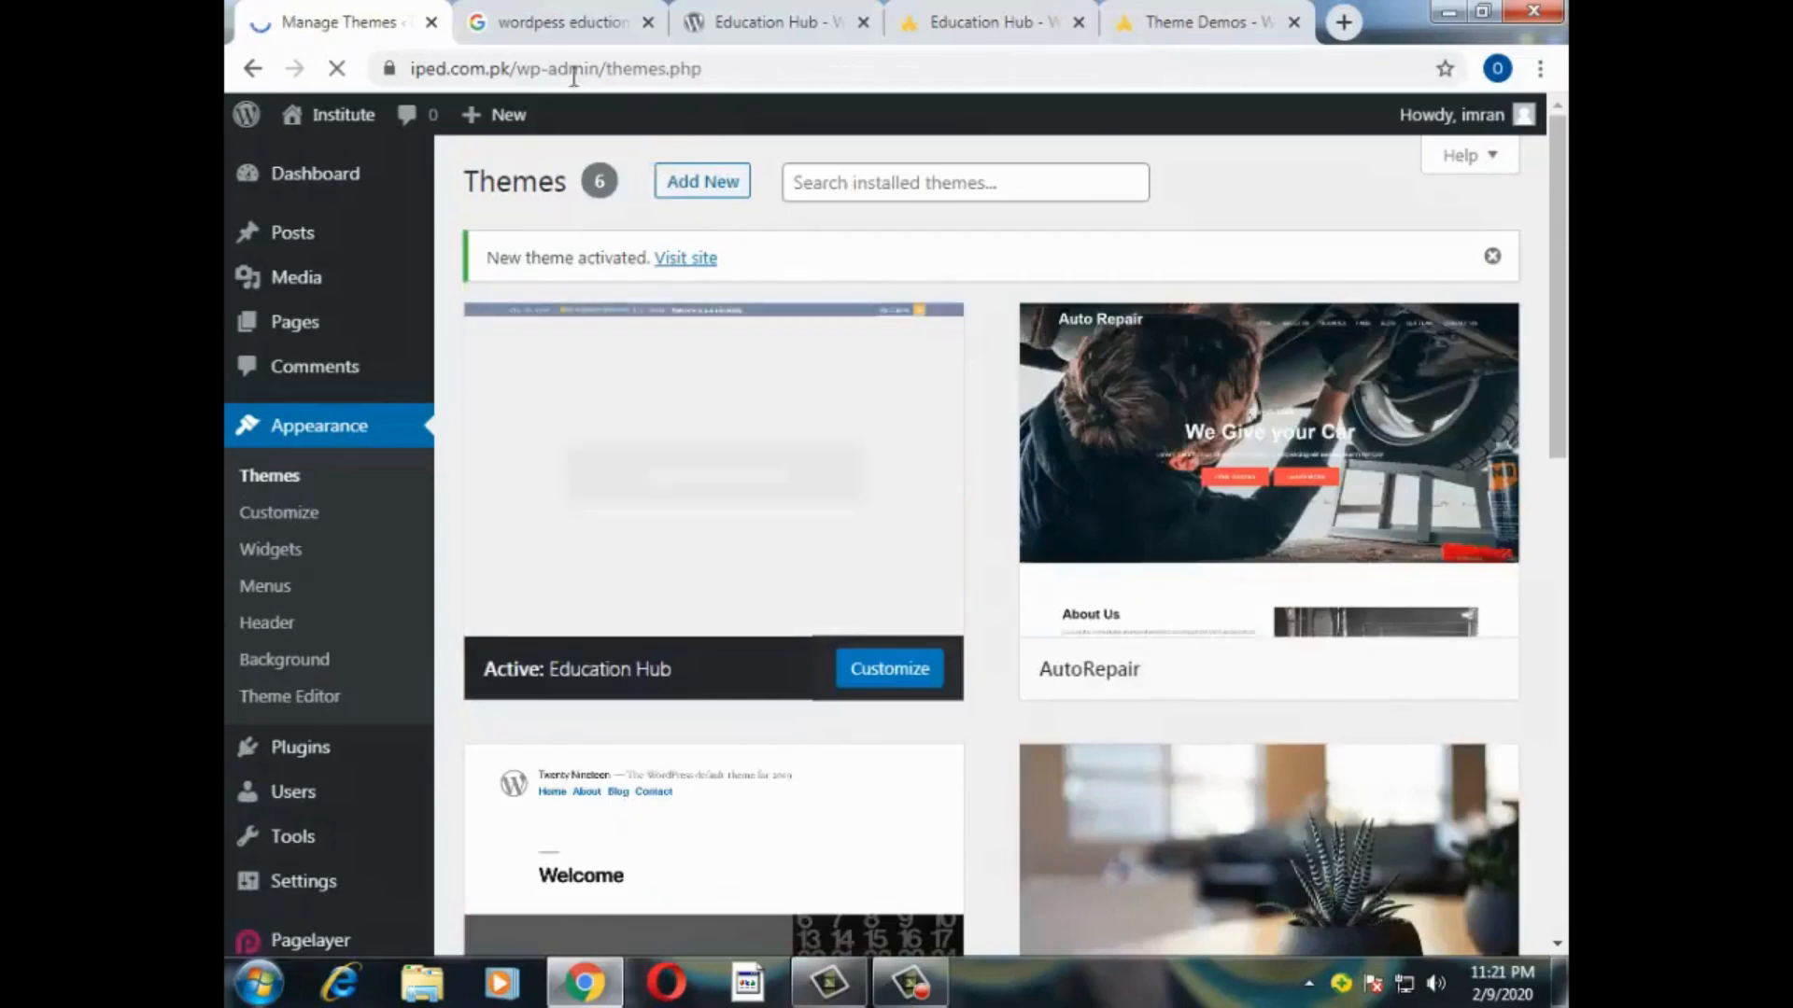
right_click(692, 257)
click(792, 276)
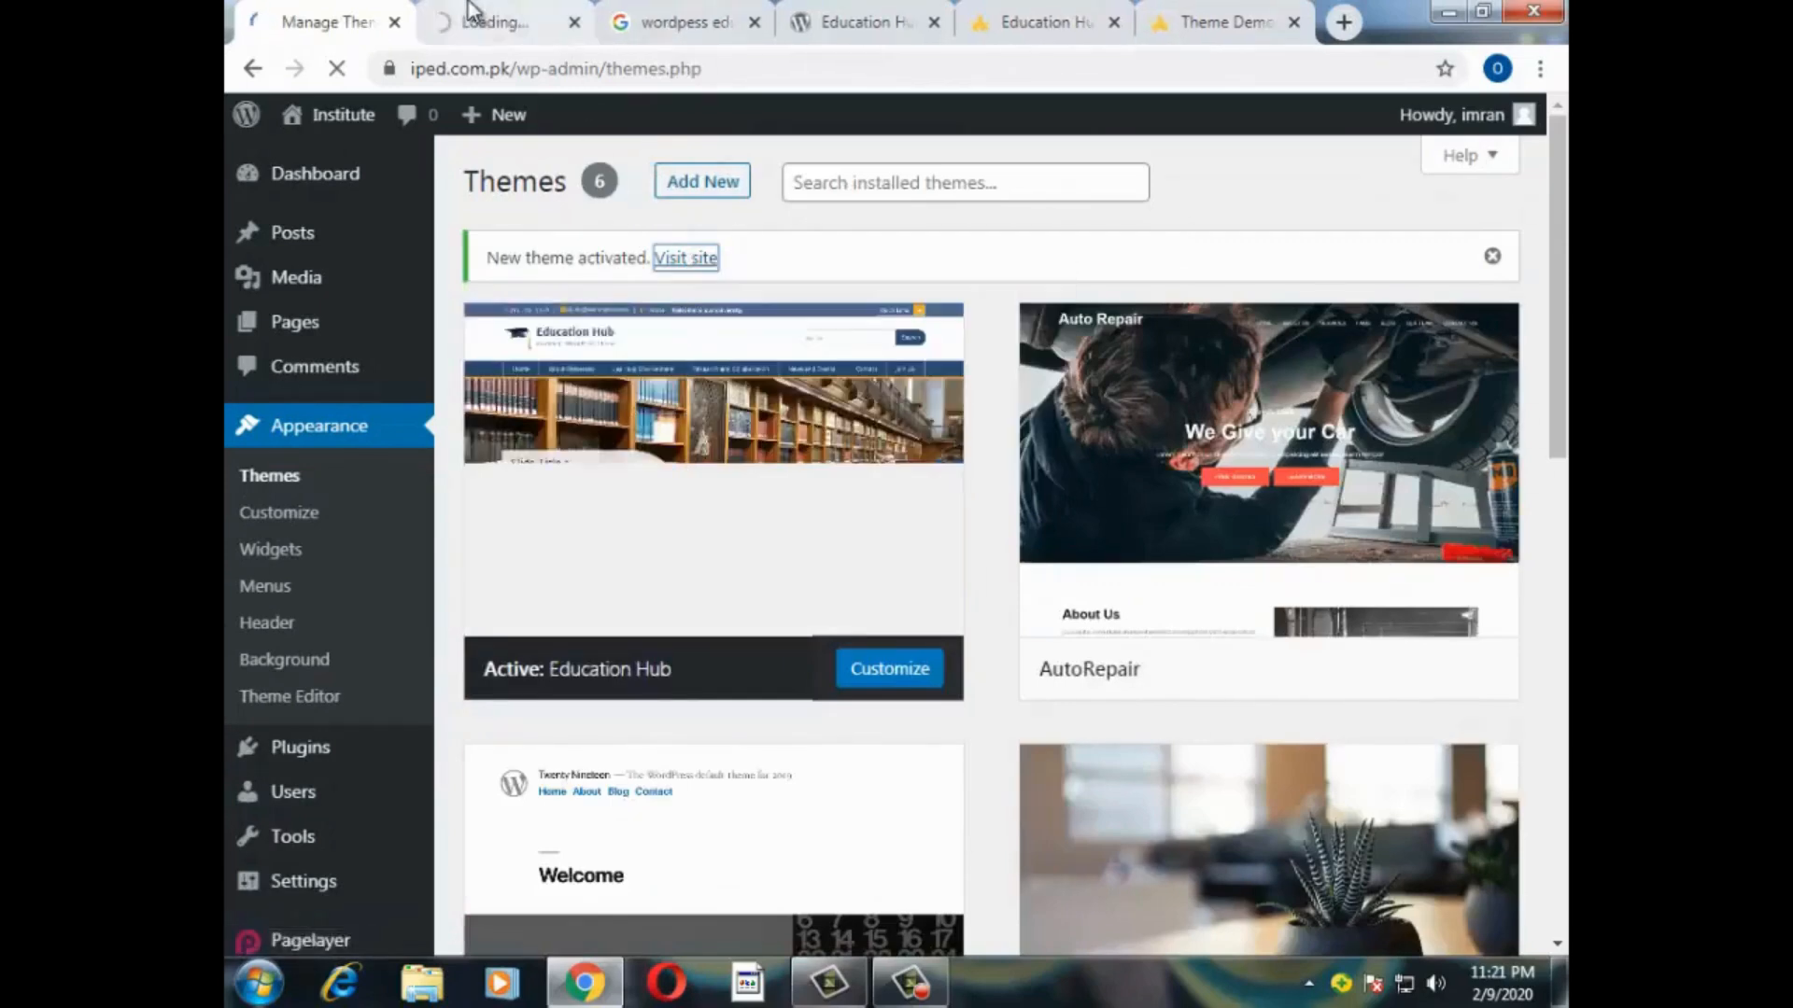
View the site with the Education Hub theme active and open the theme Customizer from the WordPress admin.
click(495, 22)
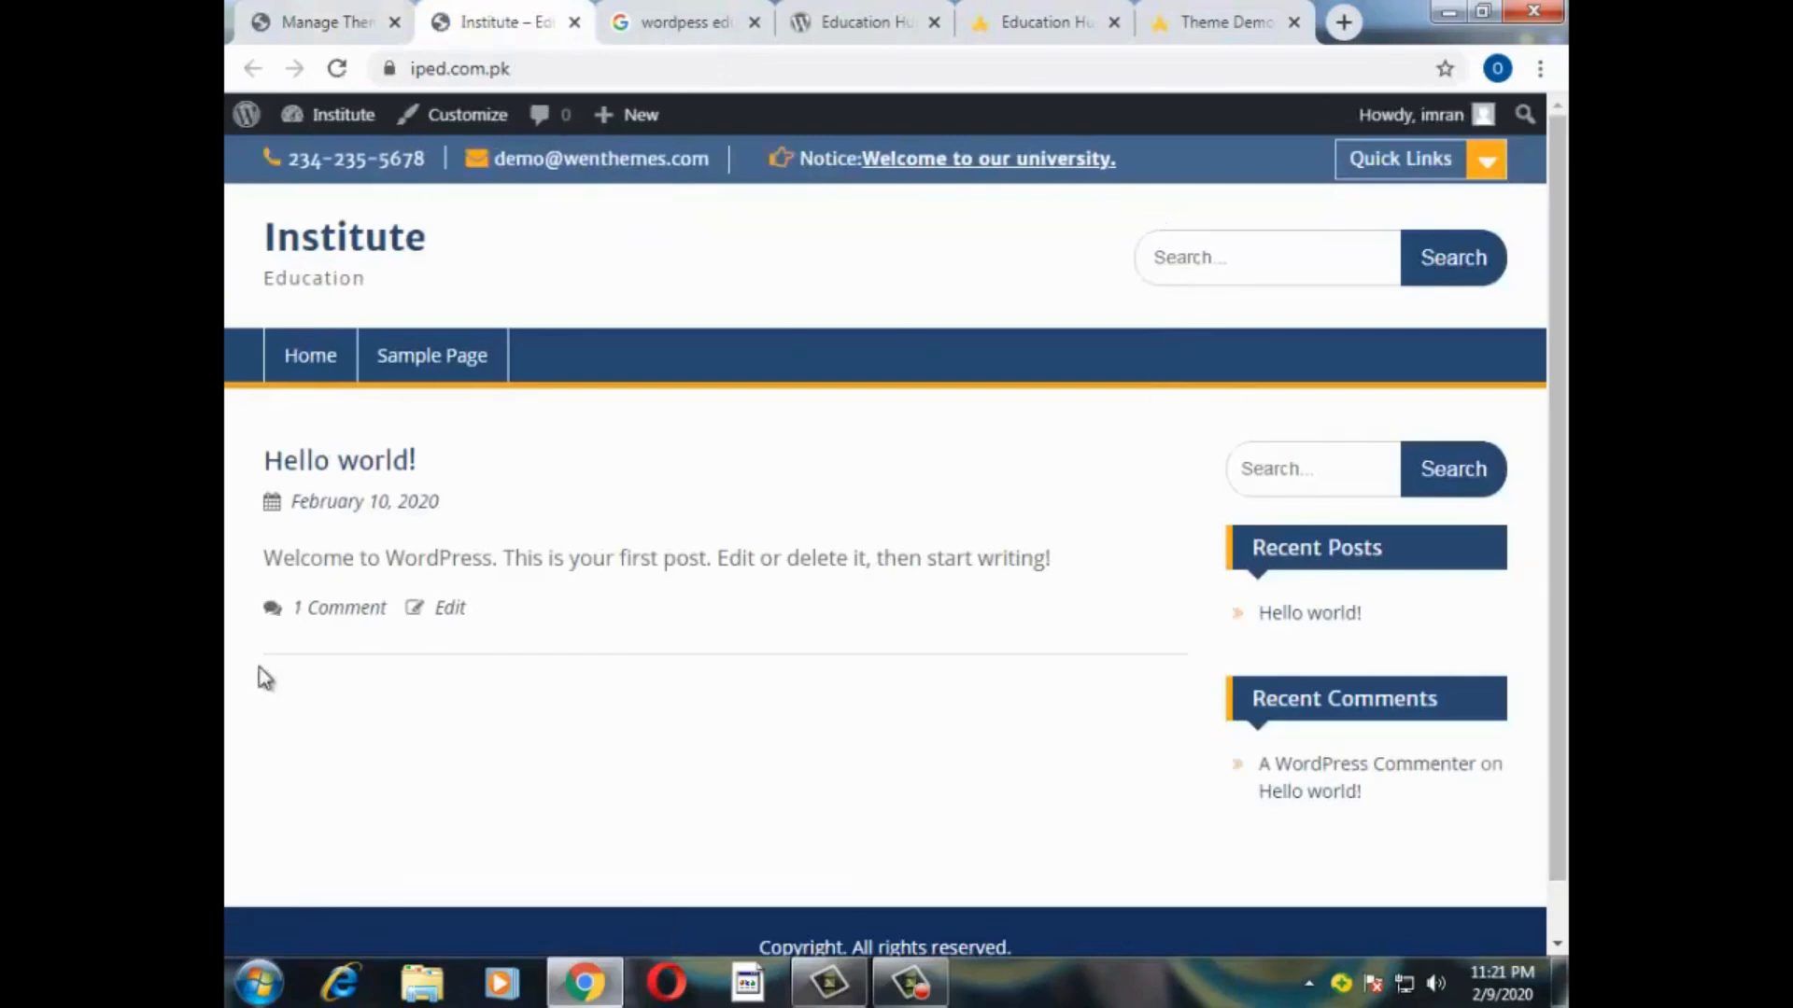
click(298, 24)
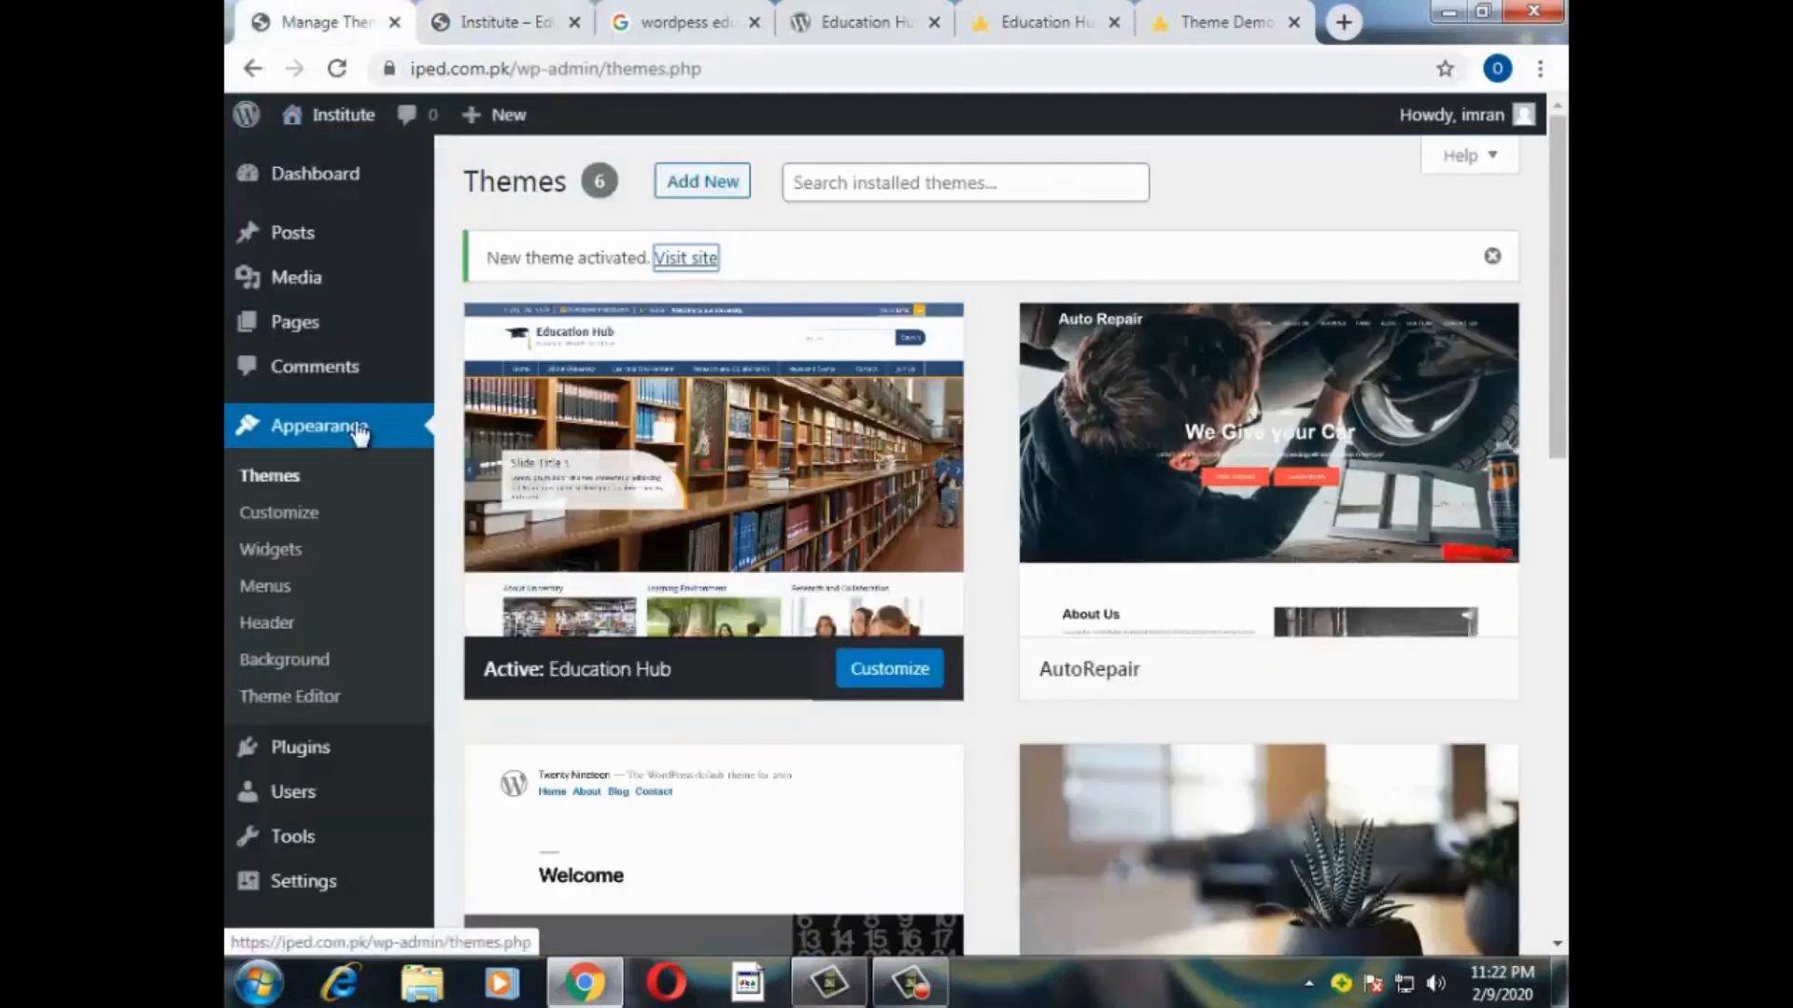
click(299, 509)
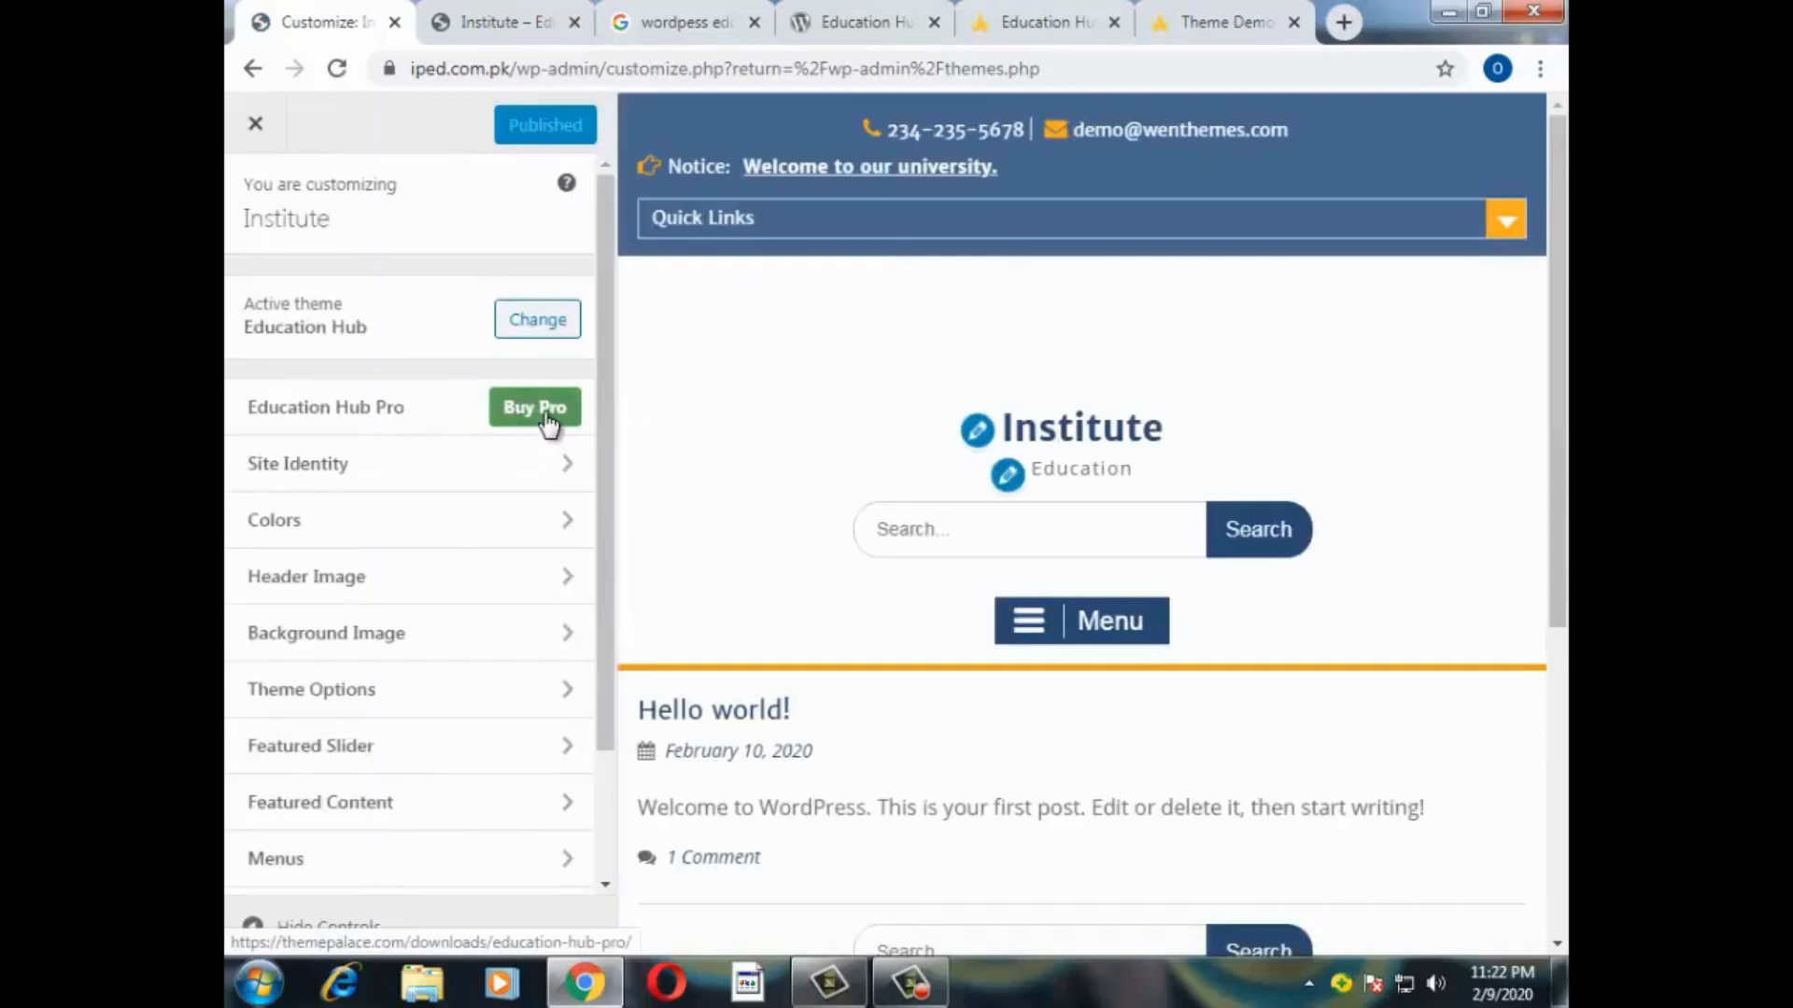
Examine the Education Hub demo, including its tablet and mobile previews, and compare it with the site's own home page.
click(1167, 24)
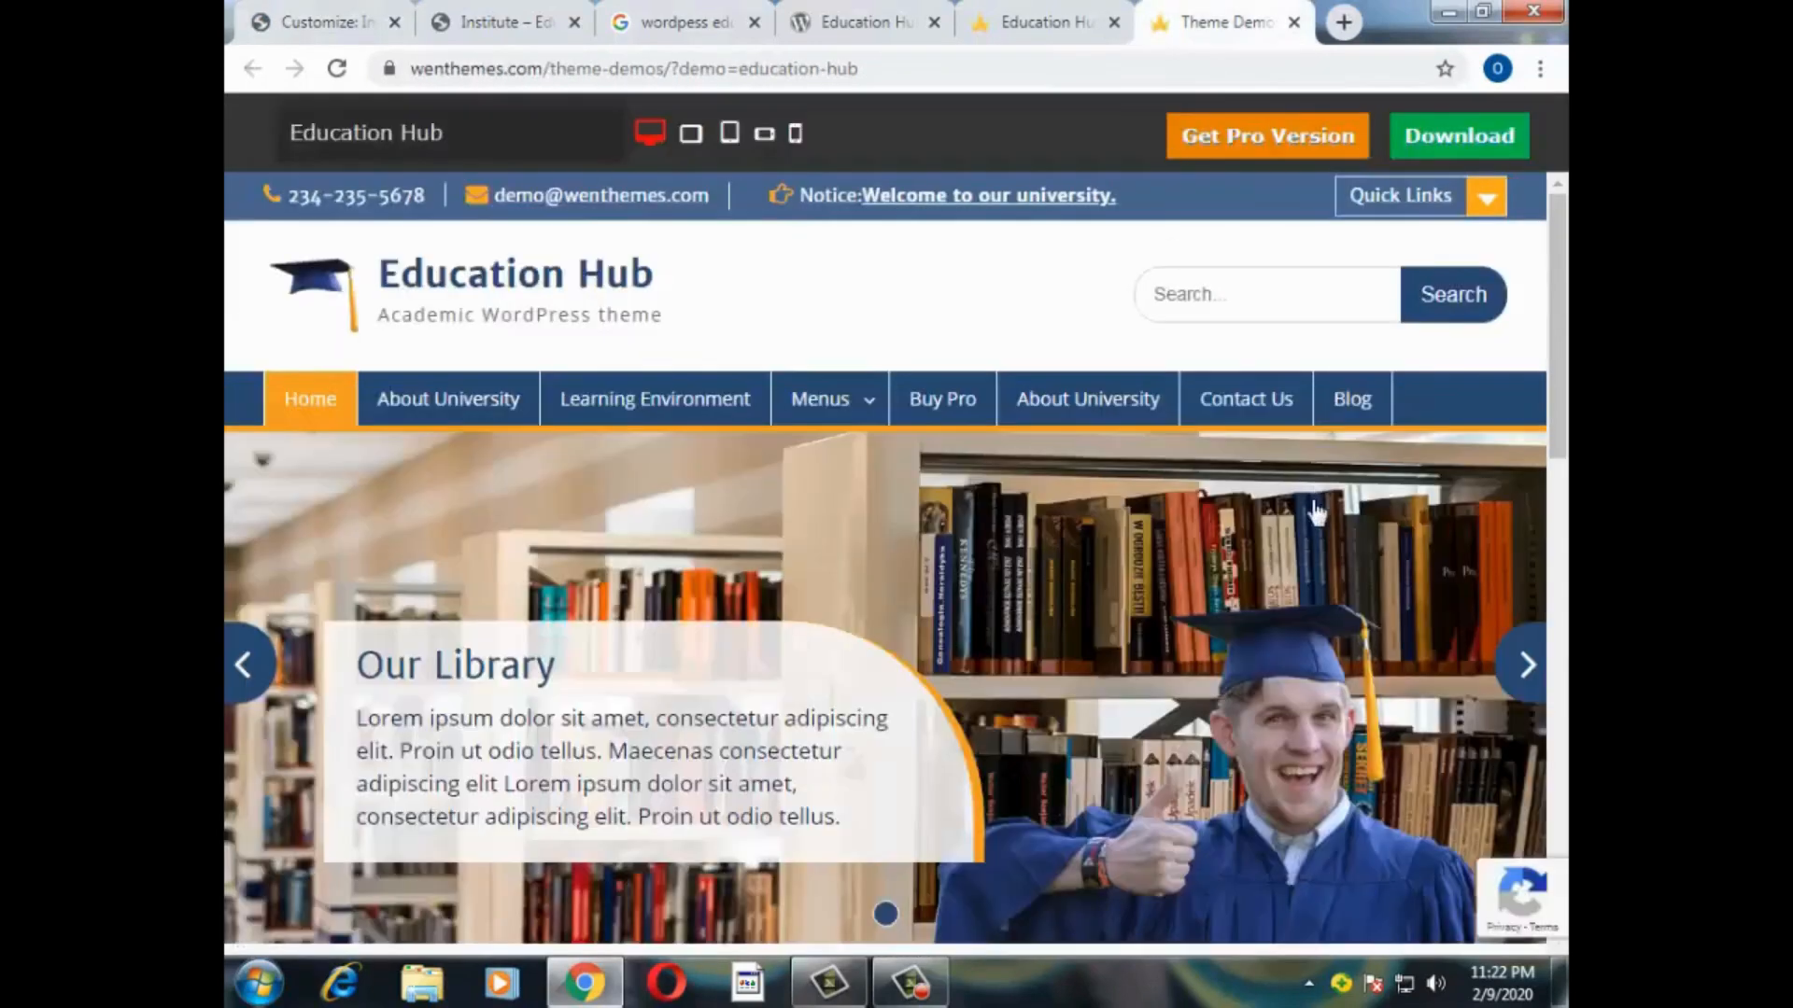
scroll(771, 469, down, 15)
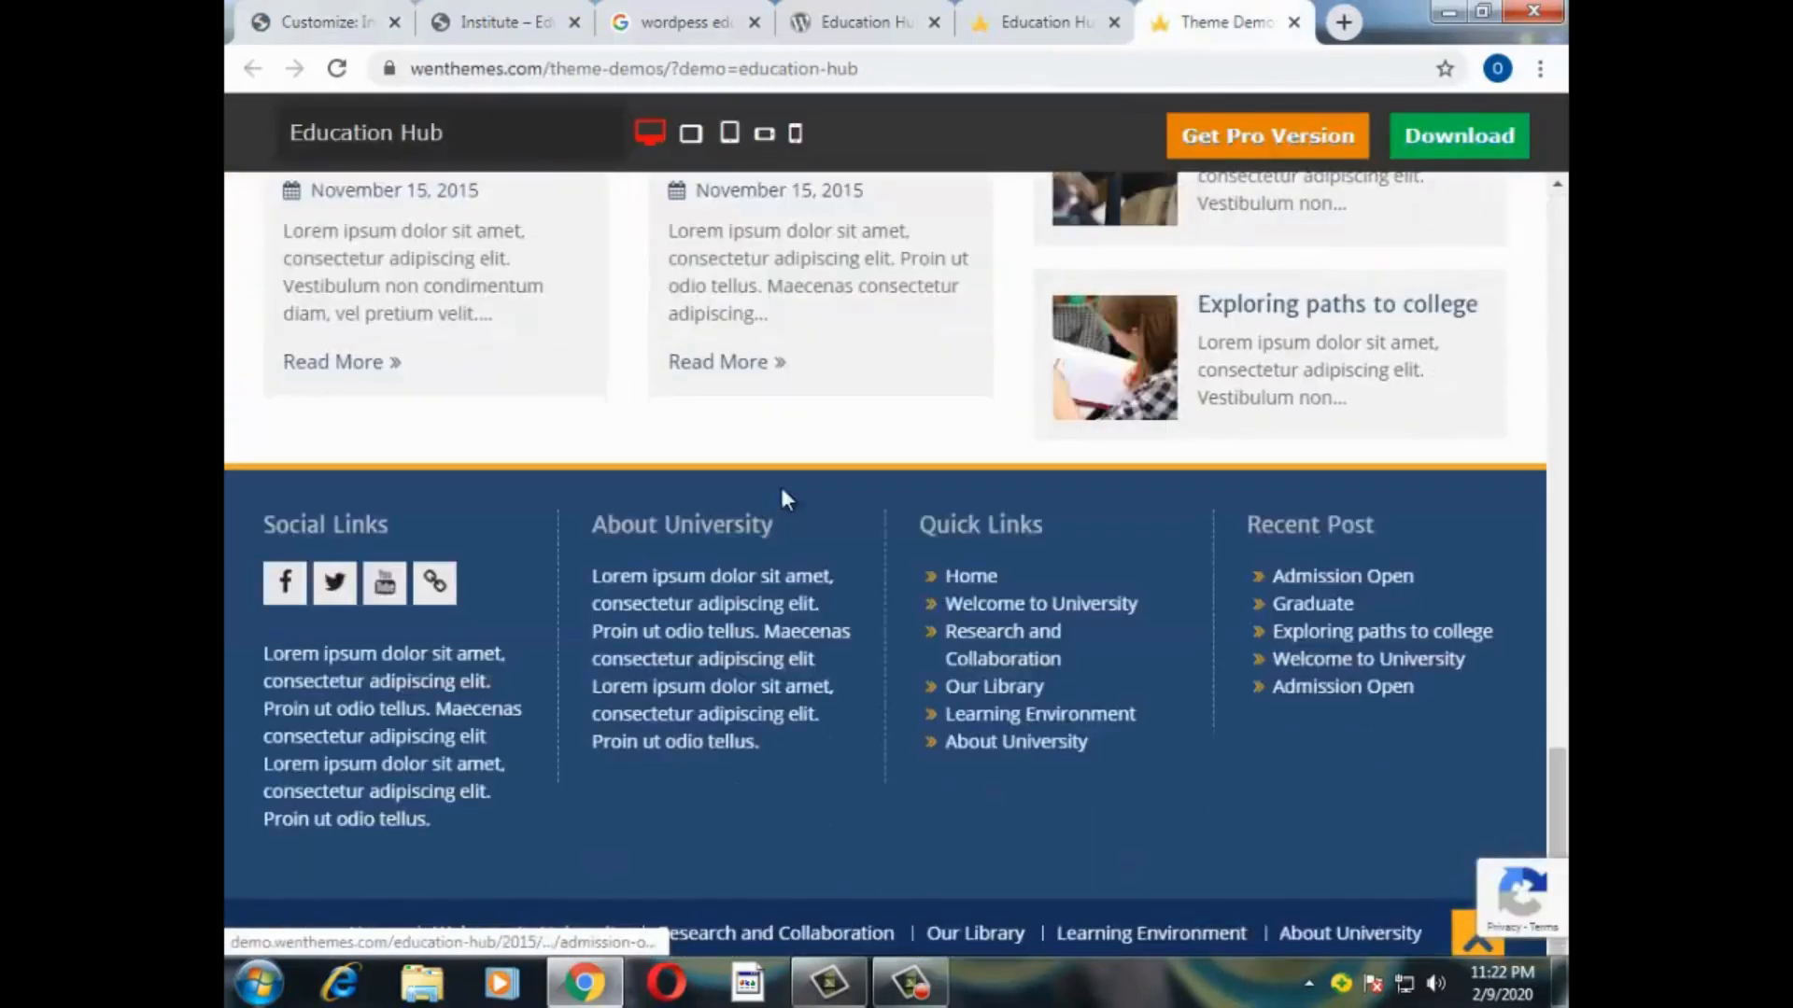
scroll(783, 505, up, 15)
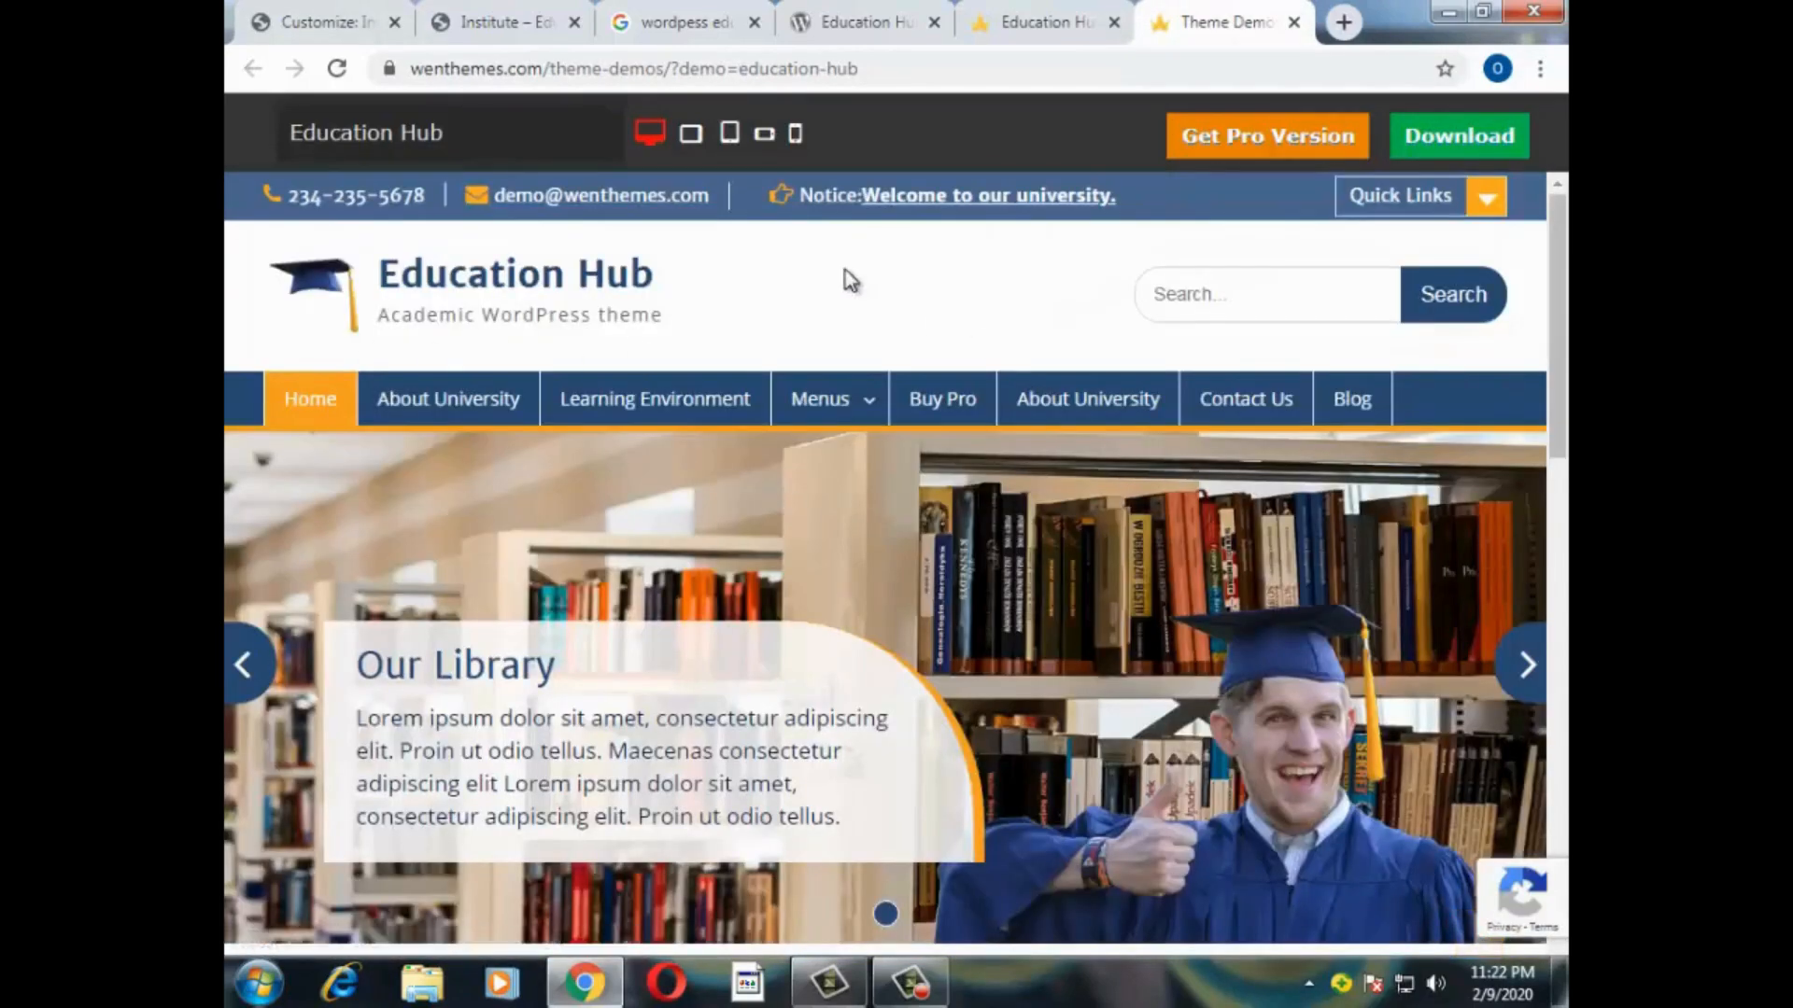
click(692, 137)
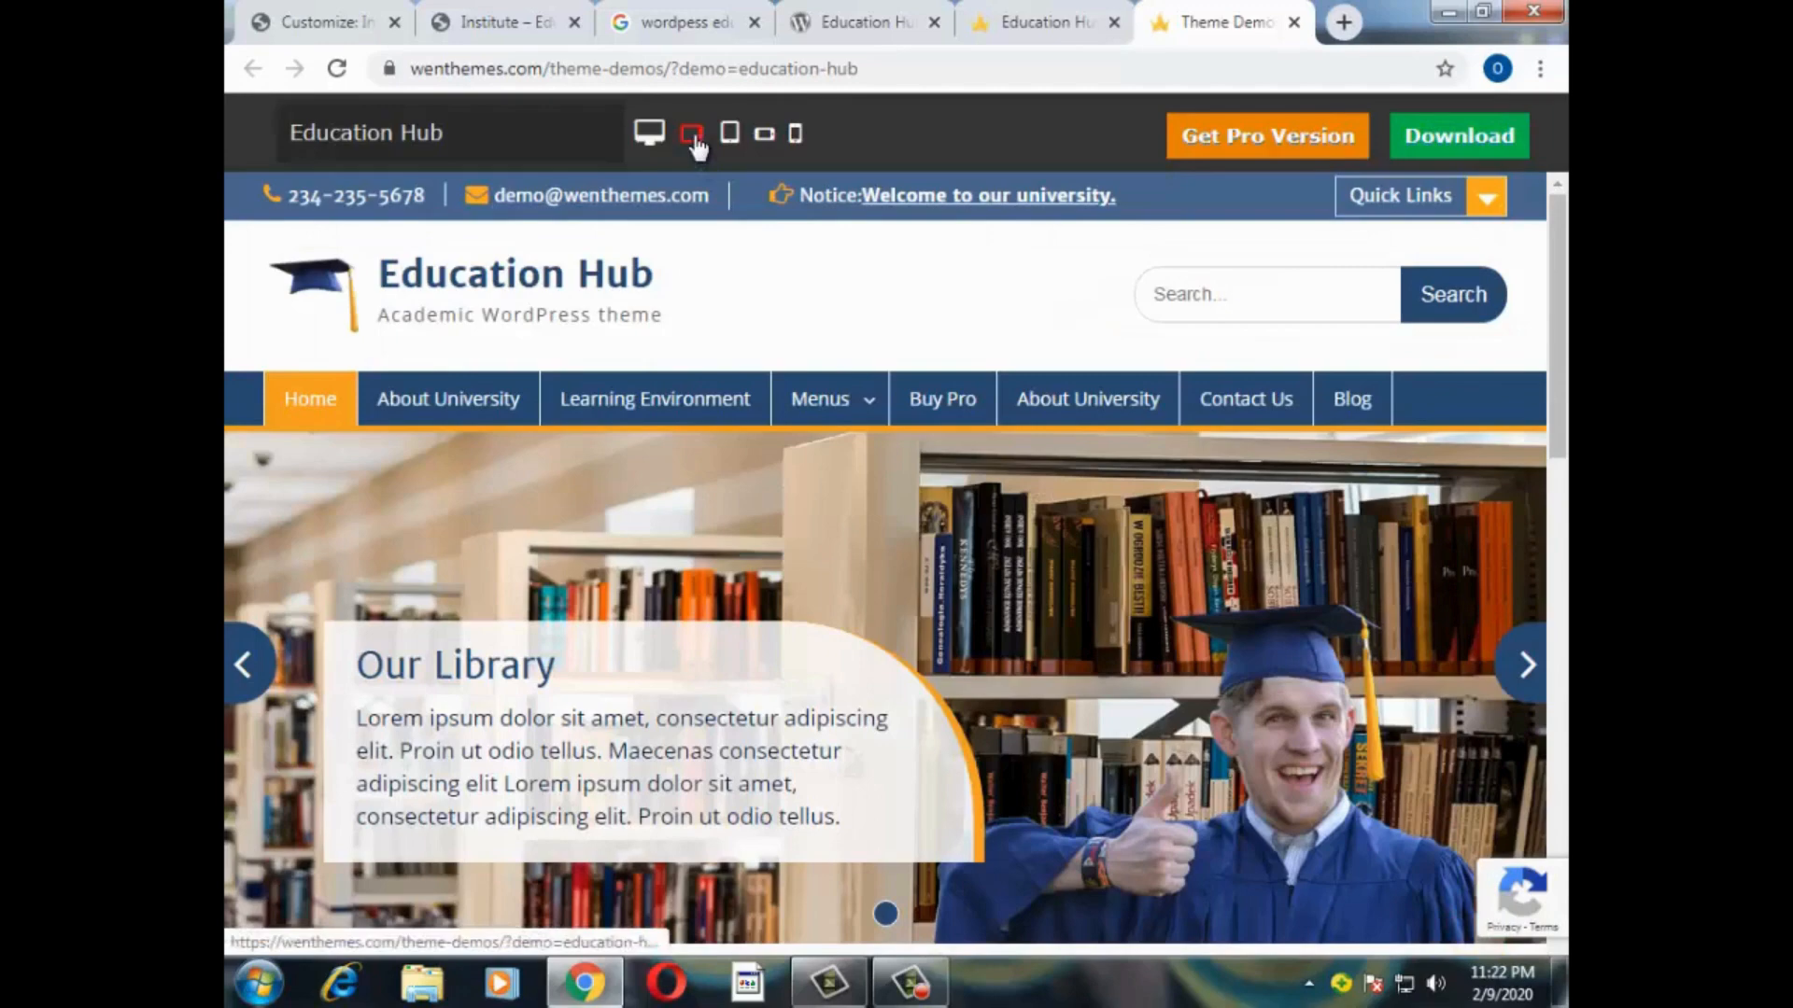
click(766, 140)
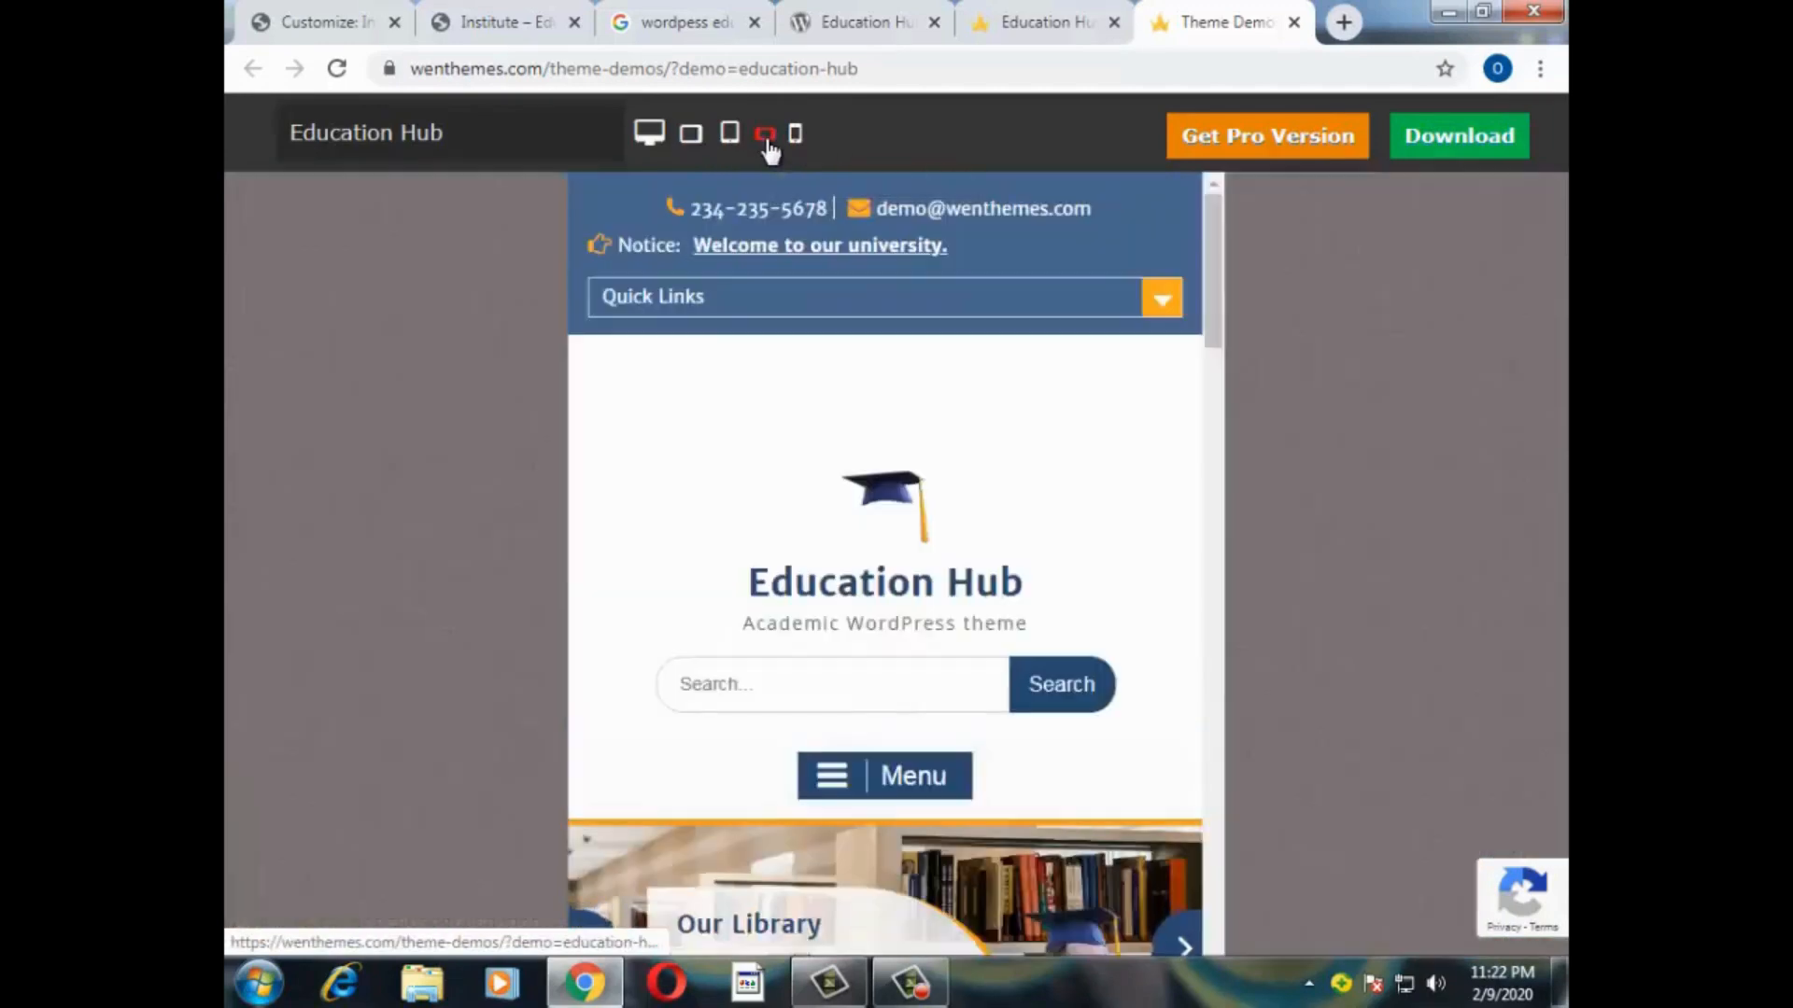
click(463, 8)
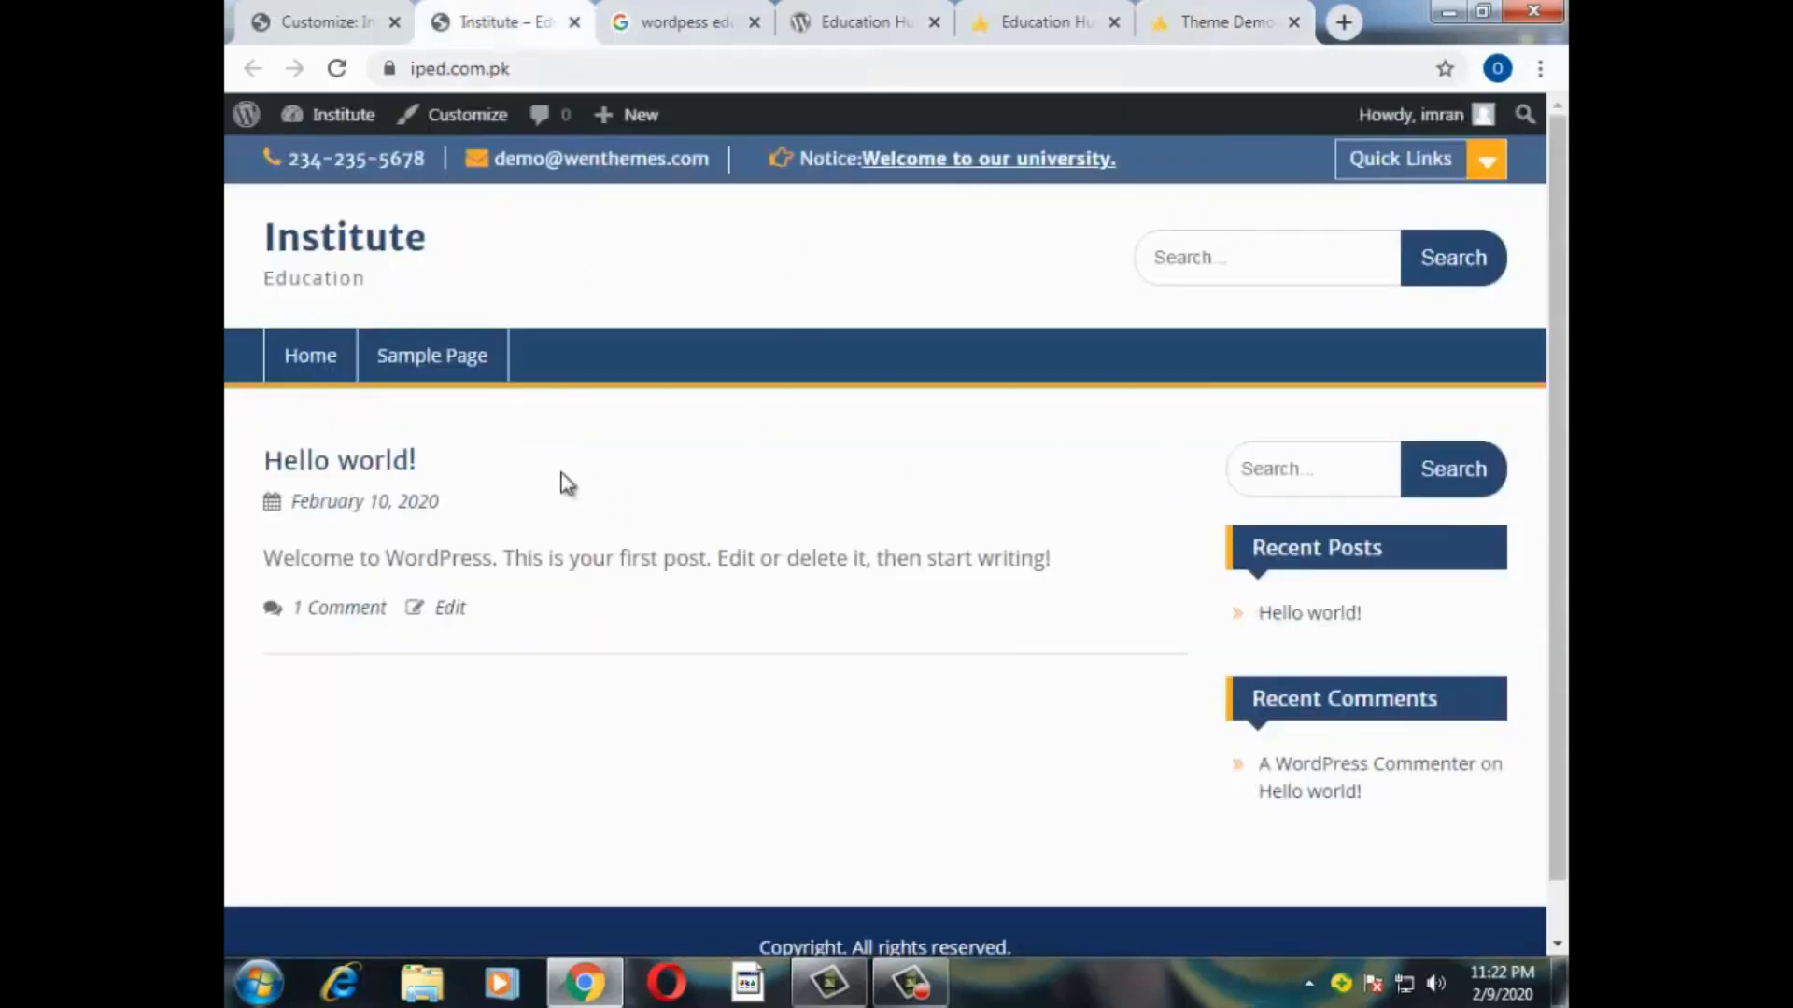
scroll(1106, 502, down, 2)
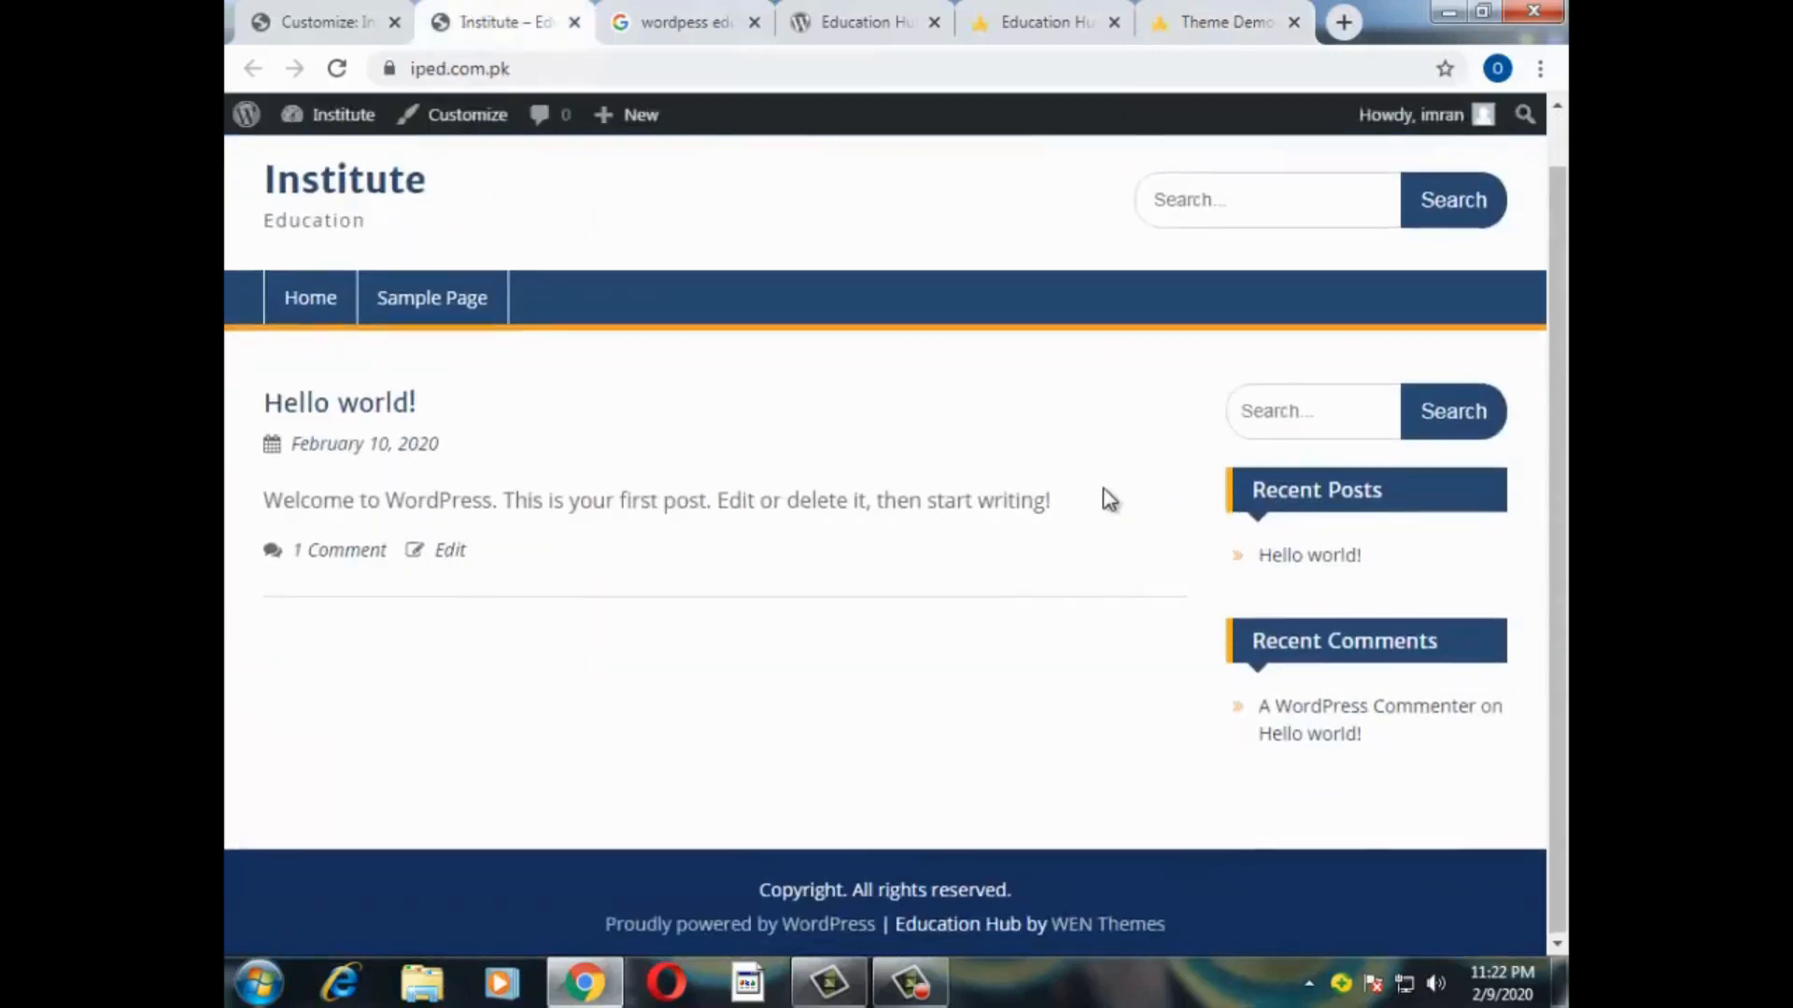
scroll(1108, 499, up, 2)
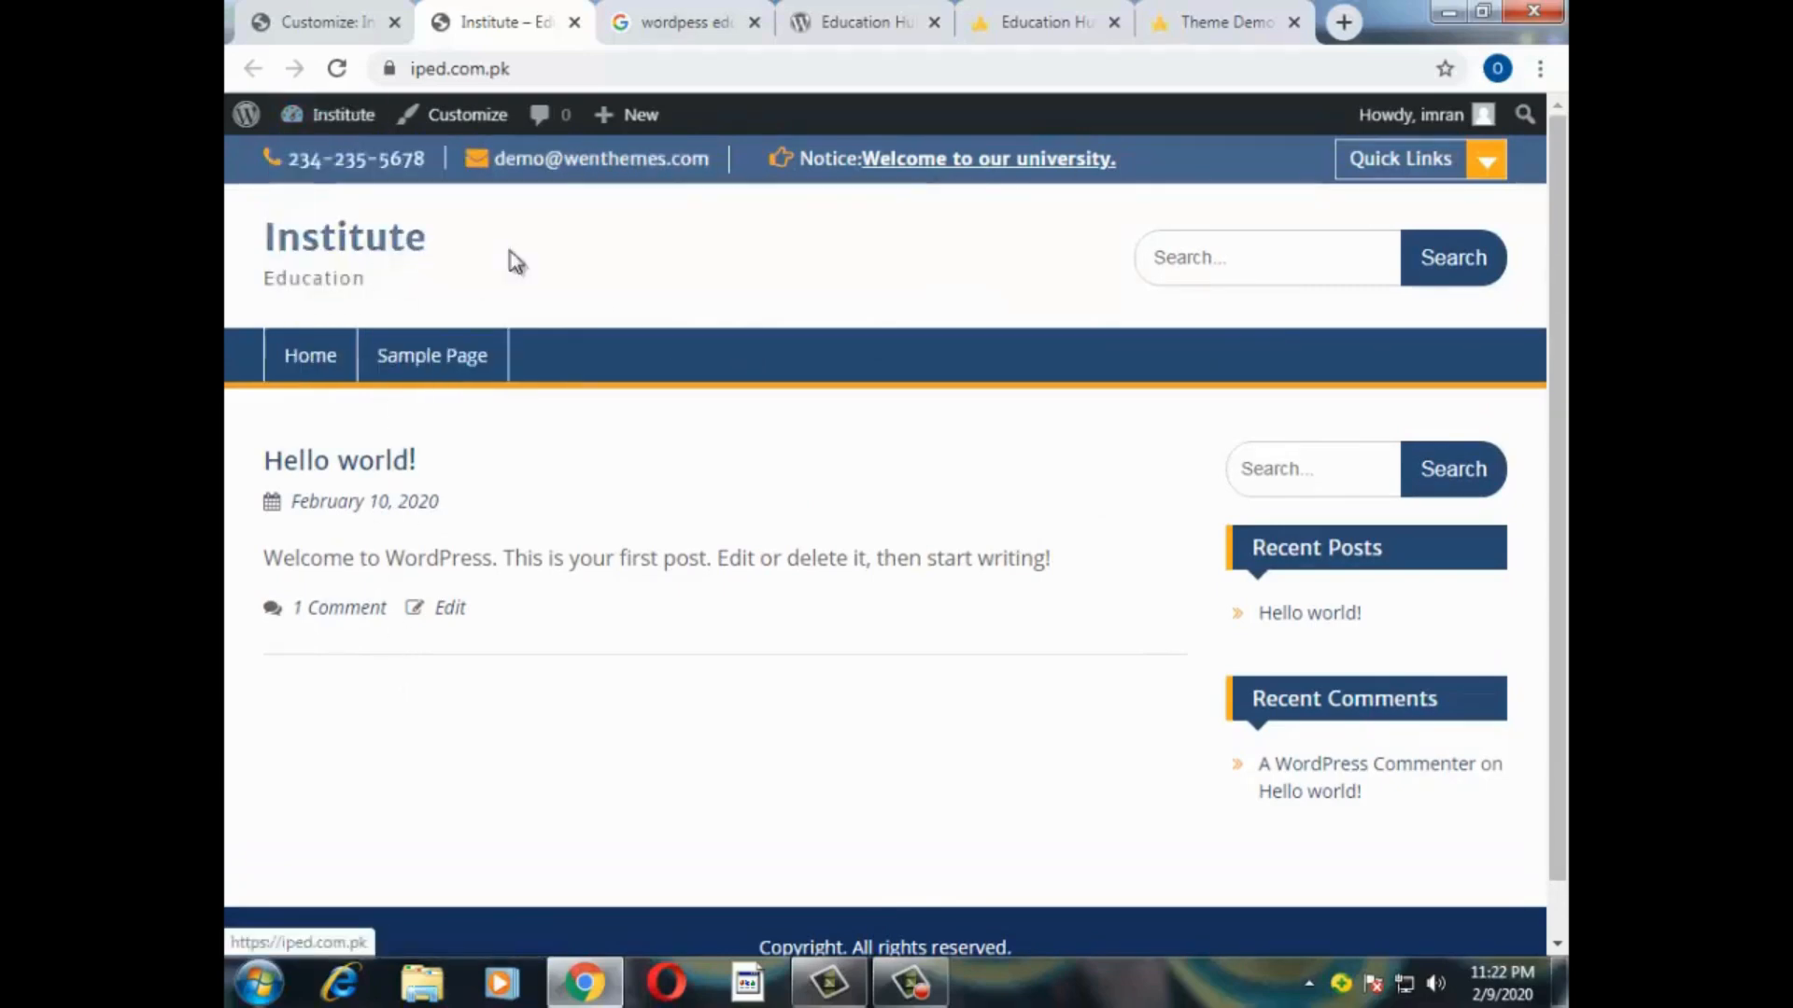
scroll(653, 588, down, 1)
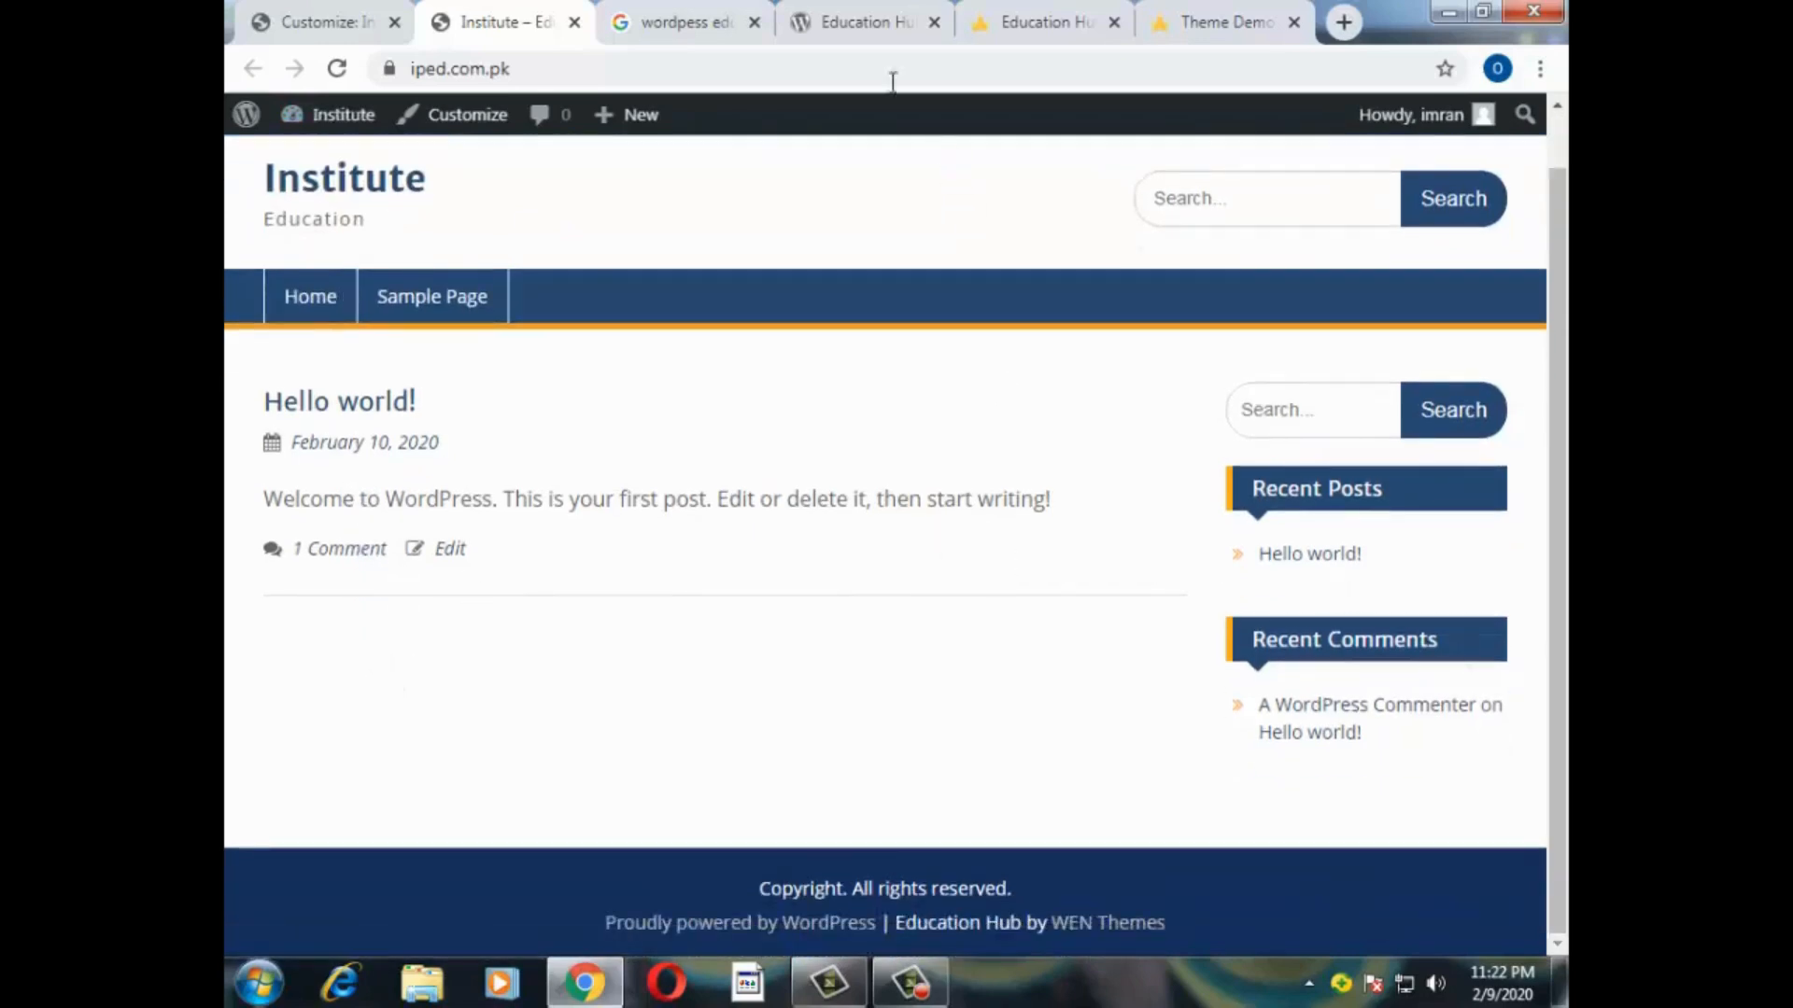
Open the Header Options within the Customizer's Theme Options and replace the contact number with the institute's phone number.
click(318, 22)
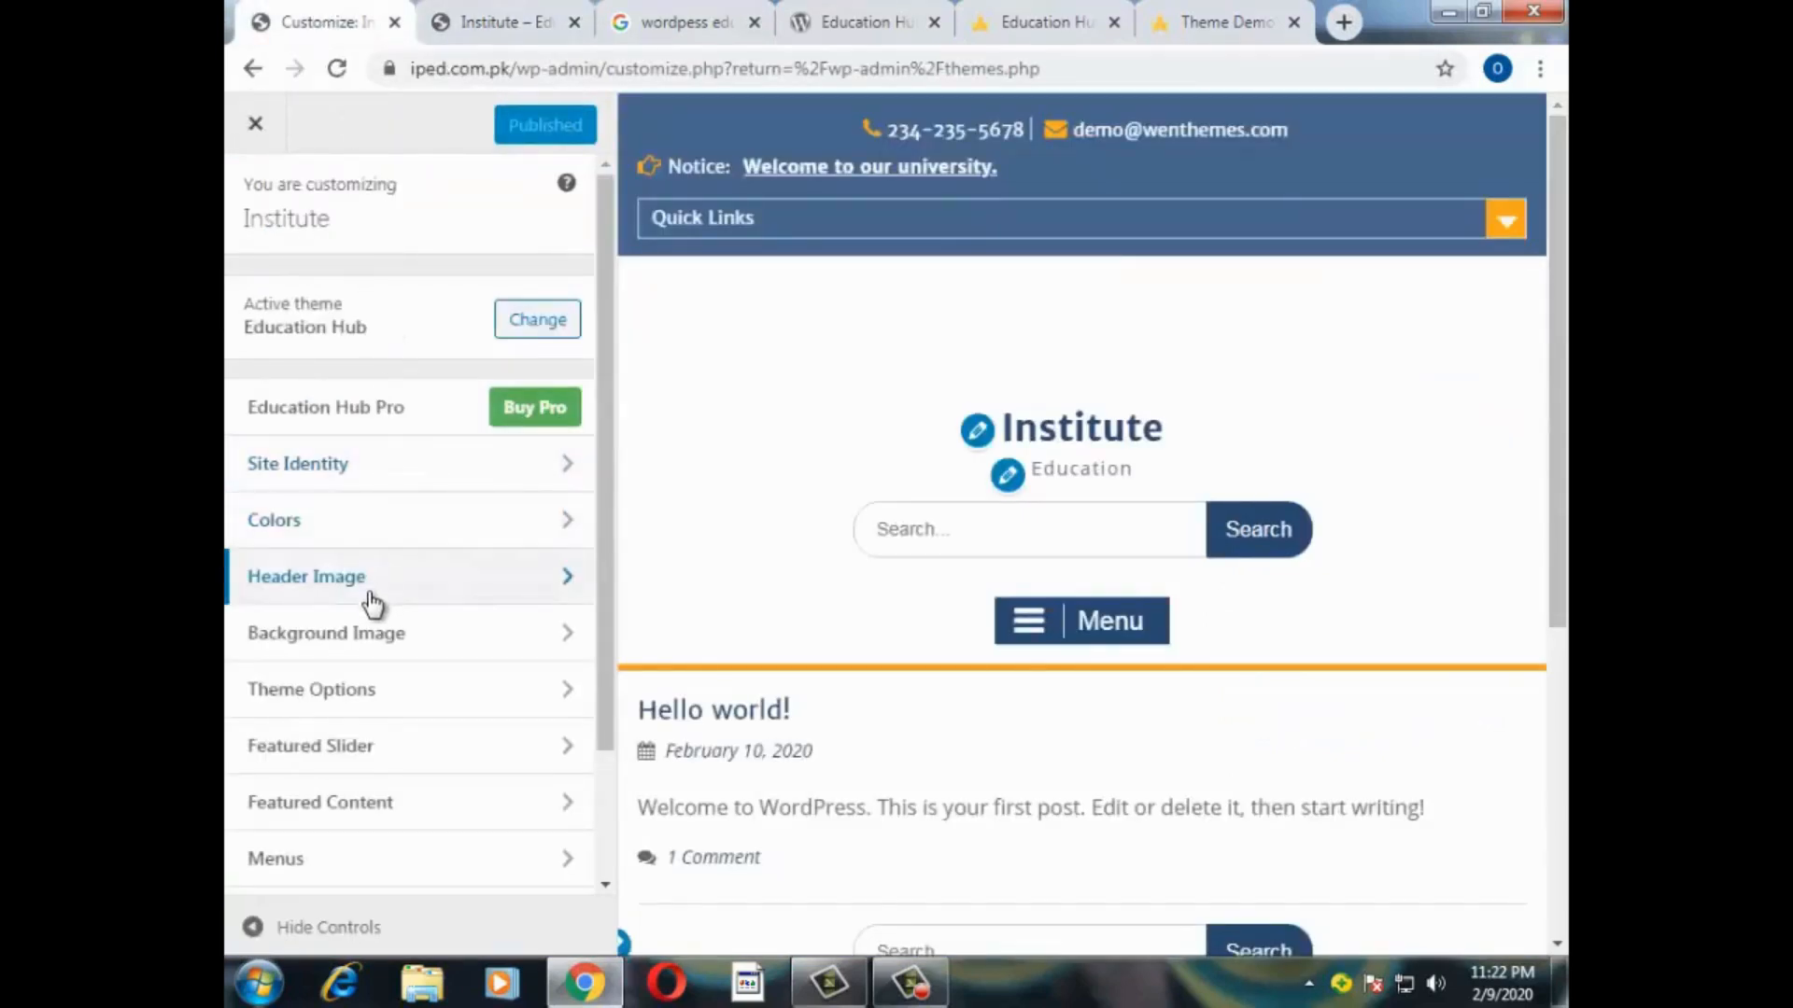
click(371, 701)
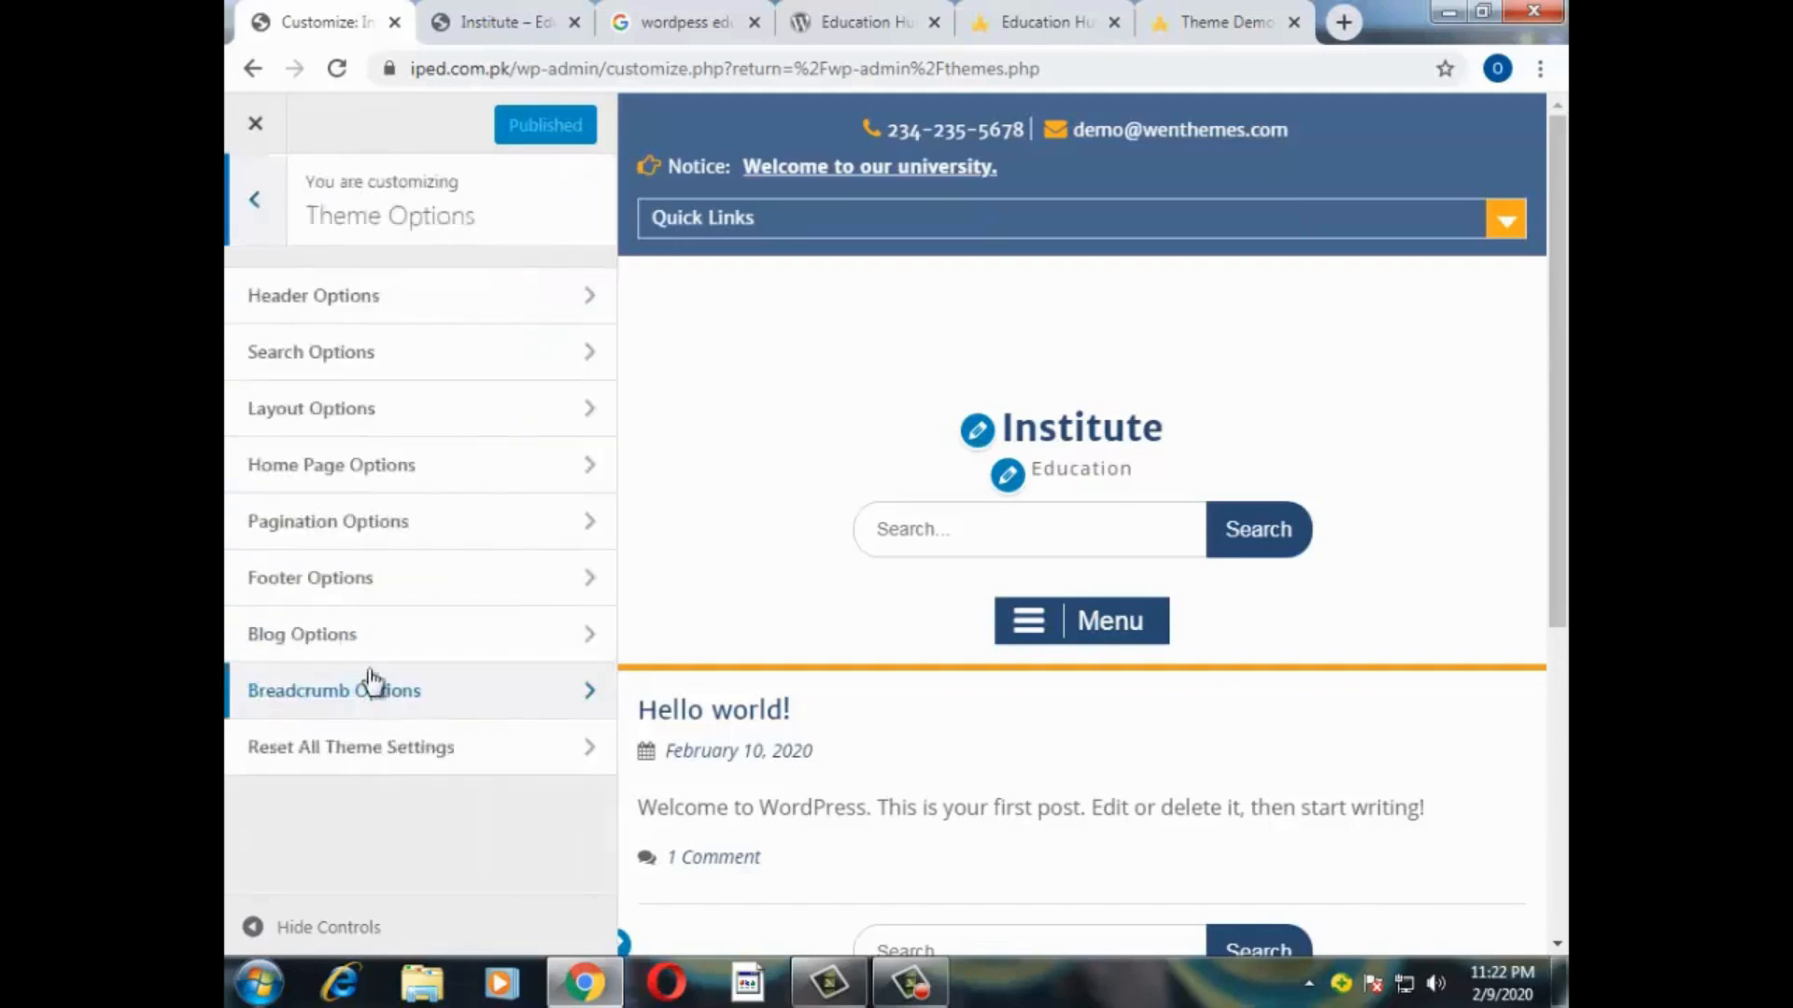
click(393, 314)
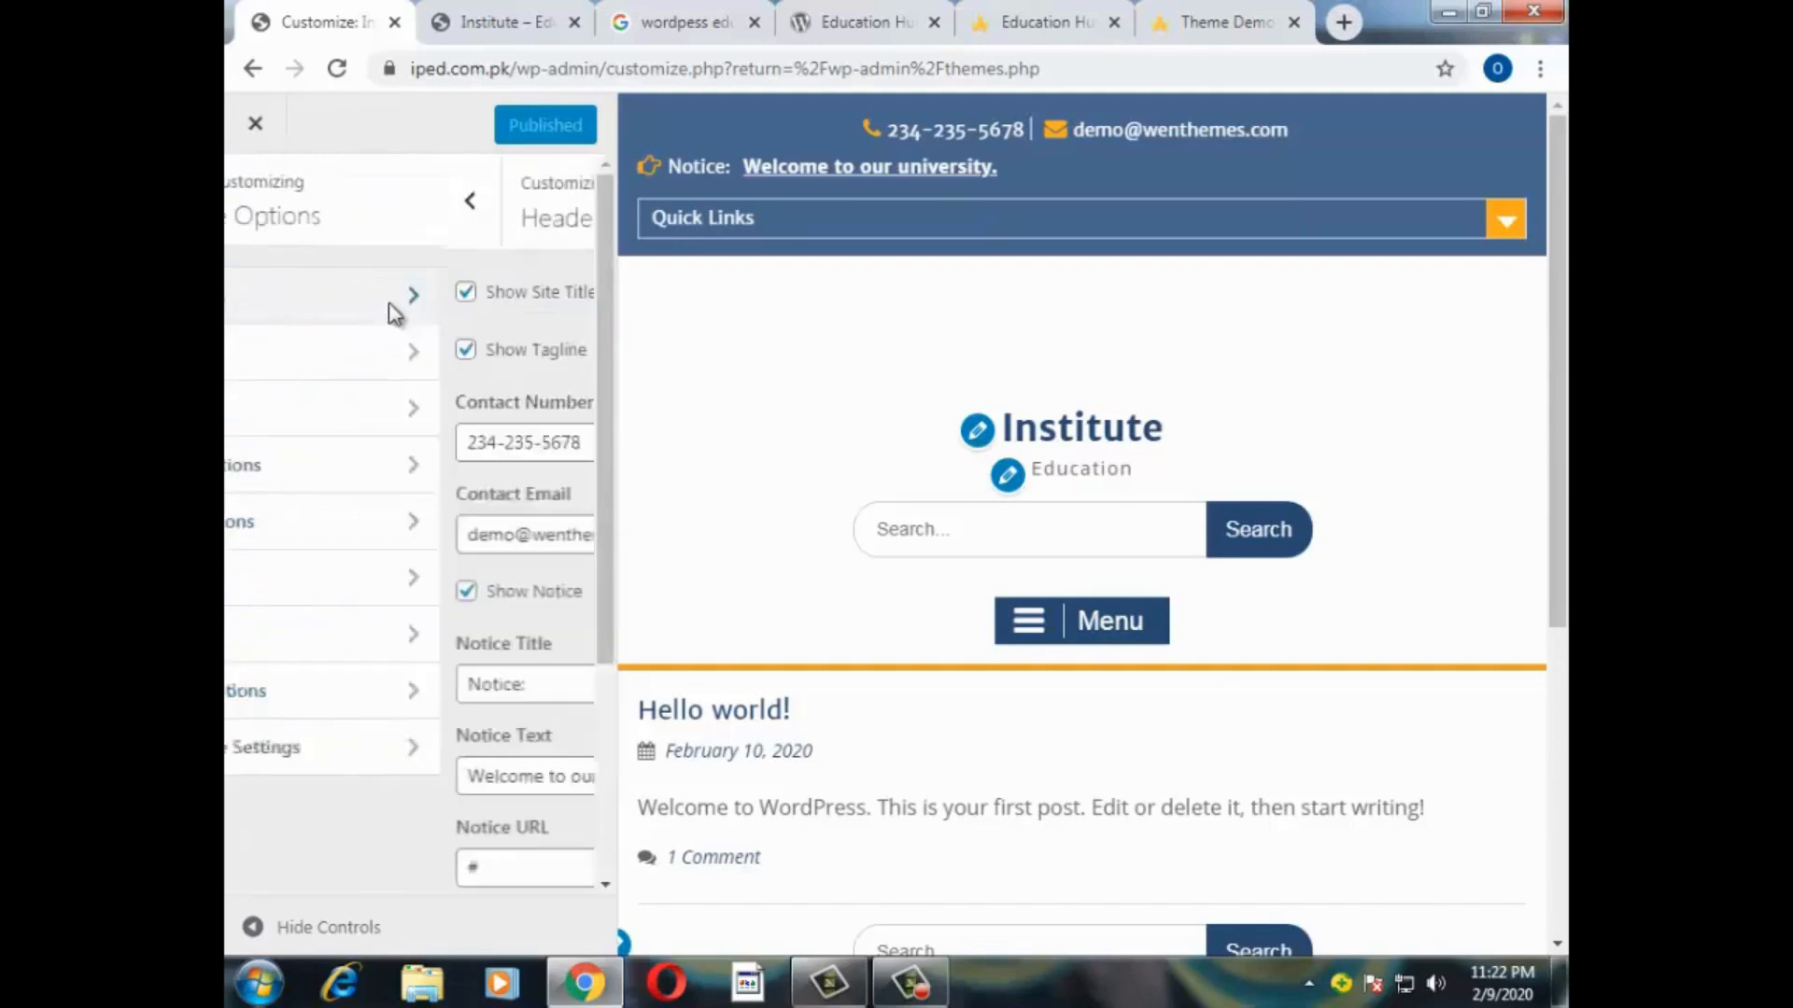
drag(405, 443, 245, 446)
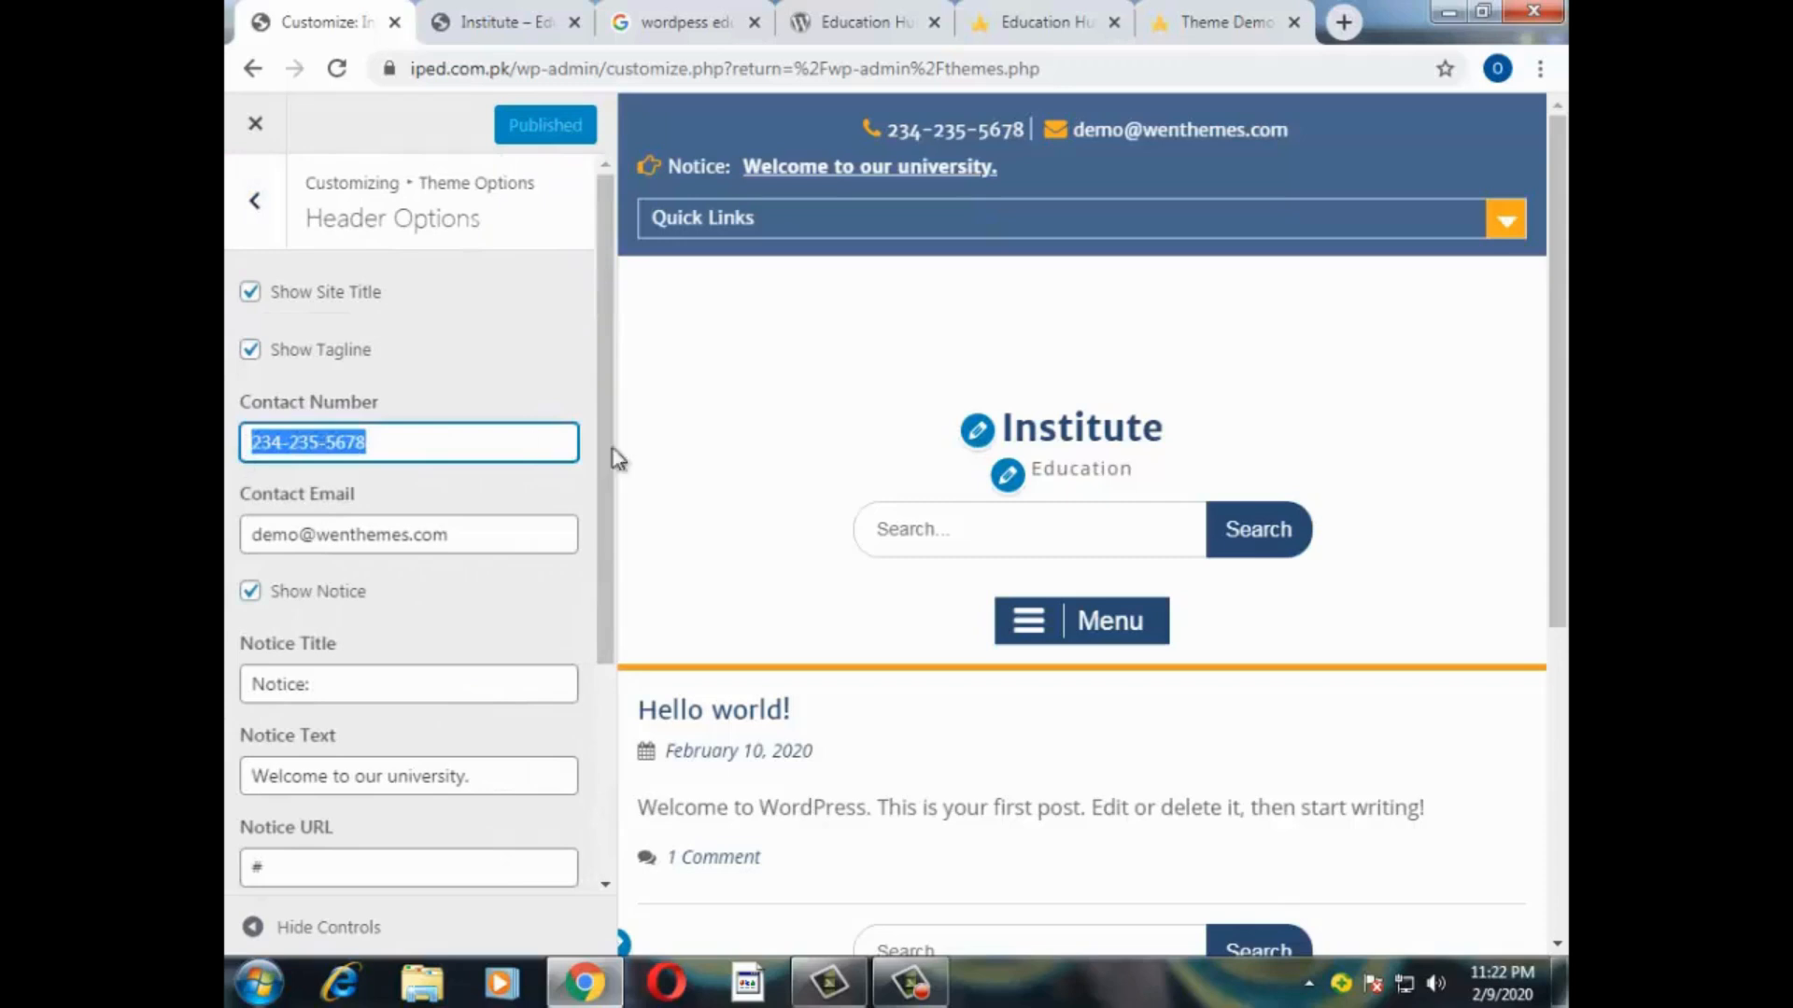
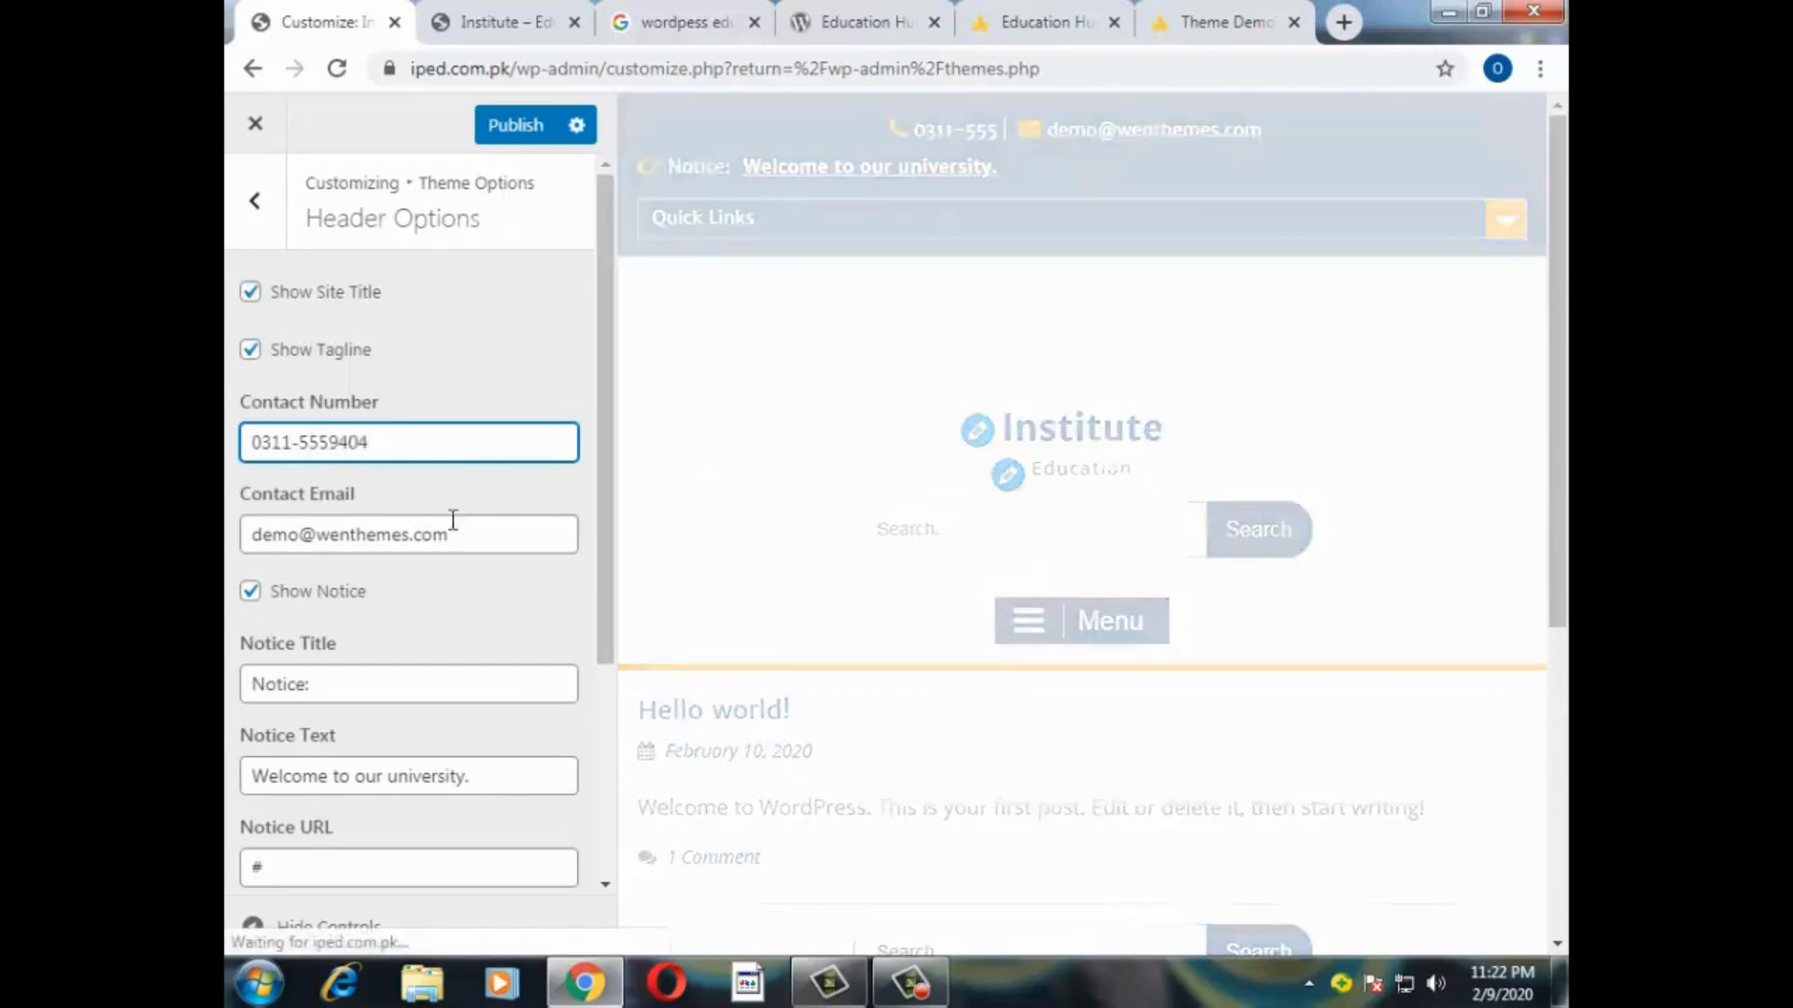
Replace the header's contact email with the institute's e-mail address and look at the notice in the live site's header.
click(452, 527)
drag(452, 530, 227, 545)
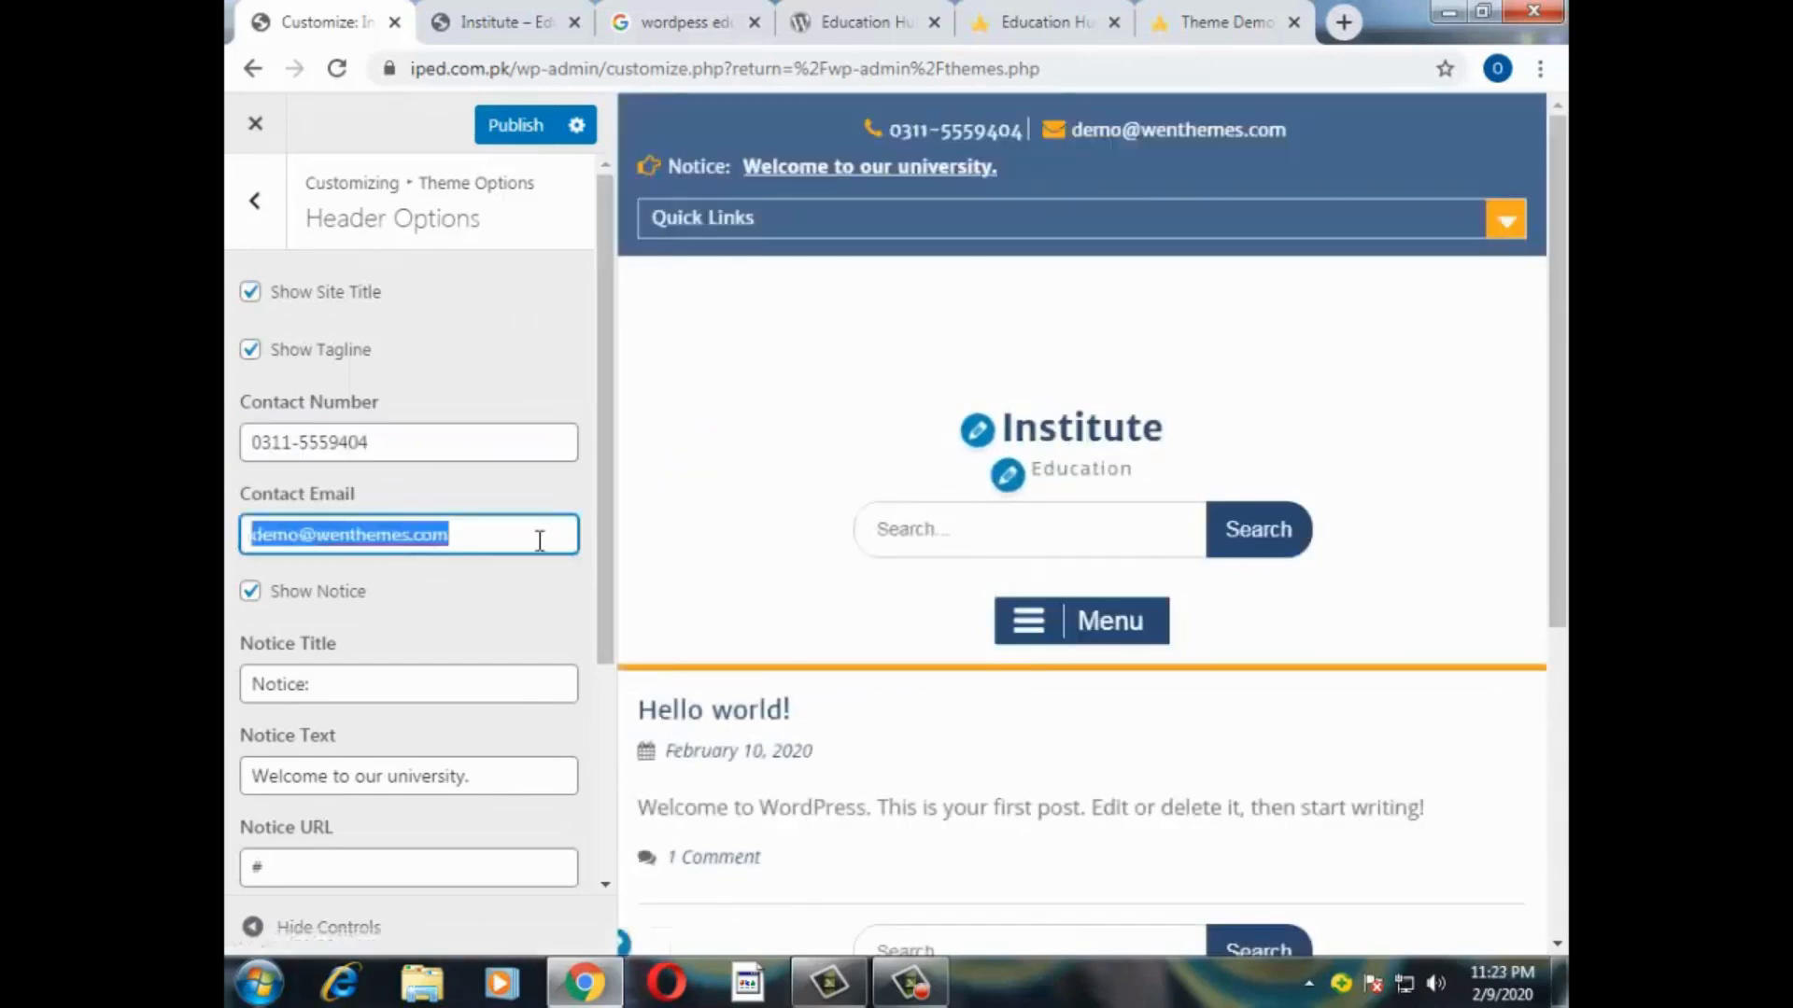
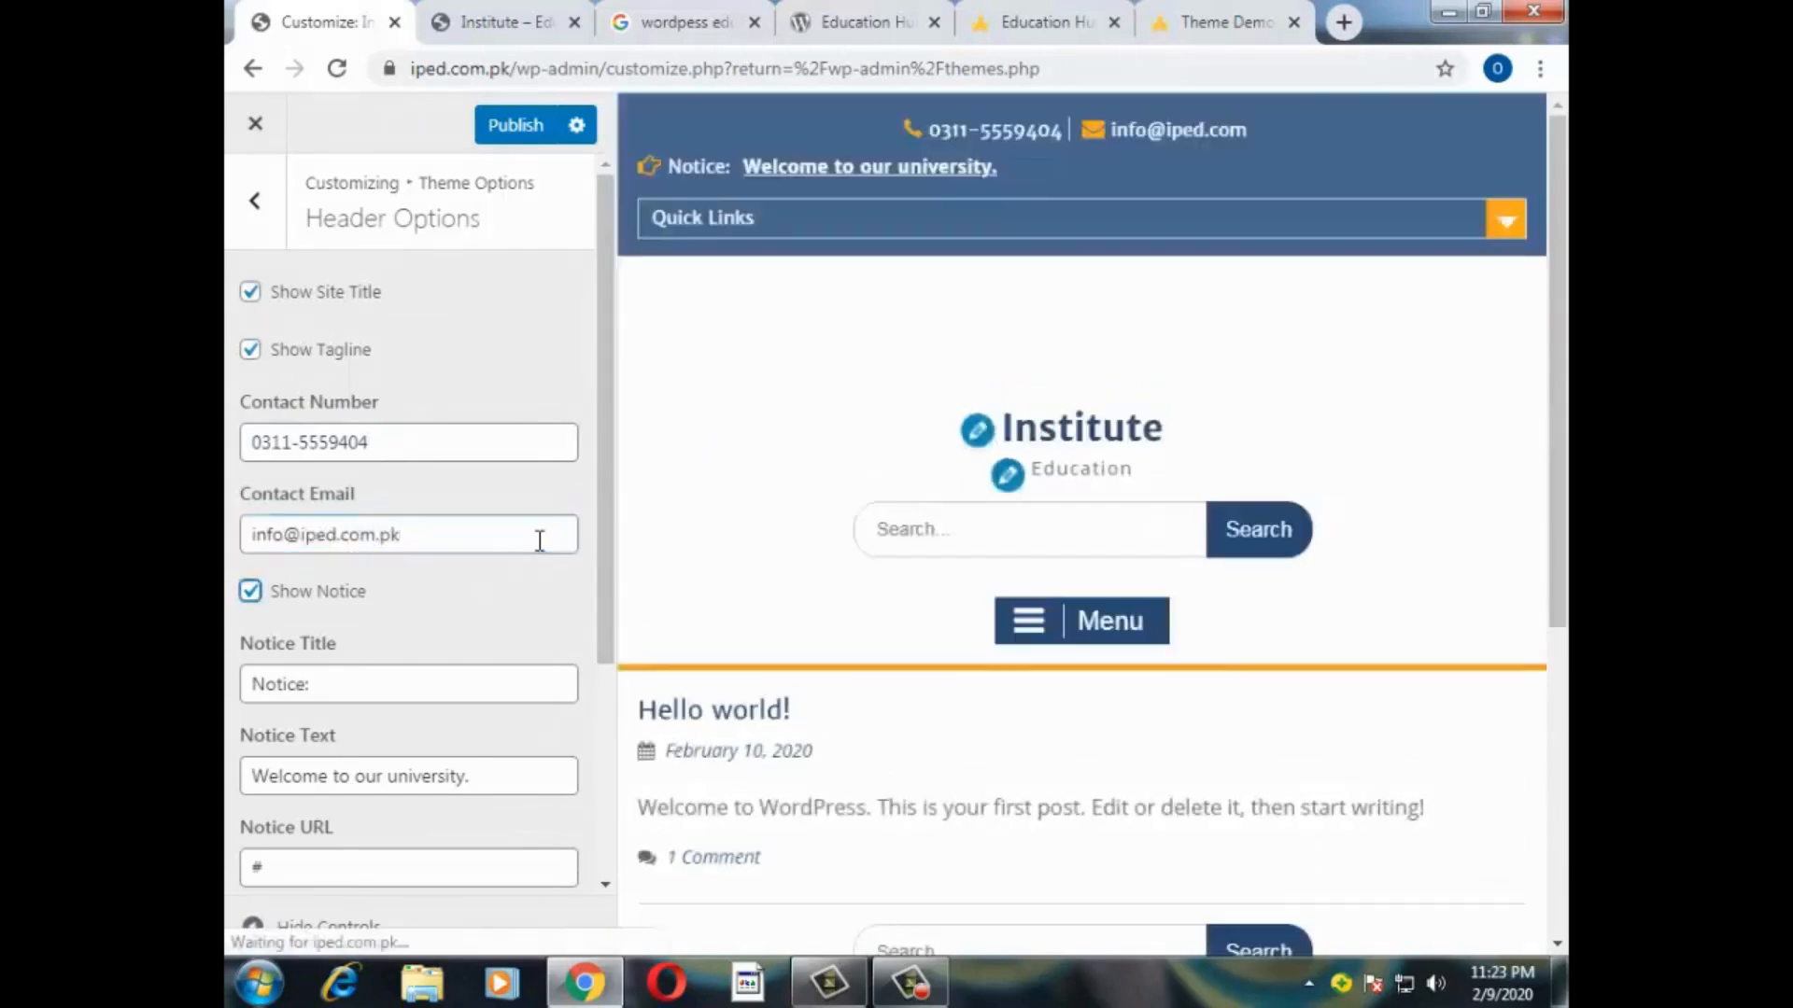
click(504, 22)
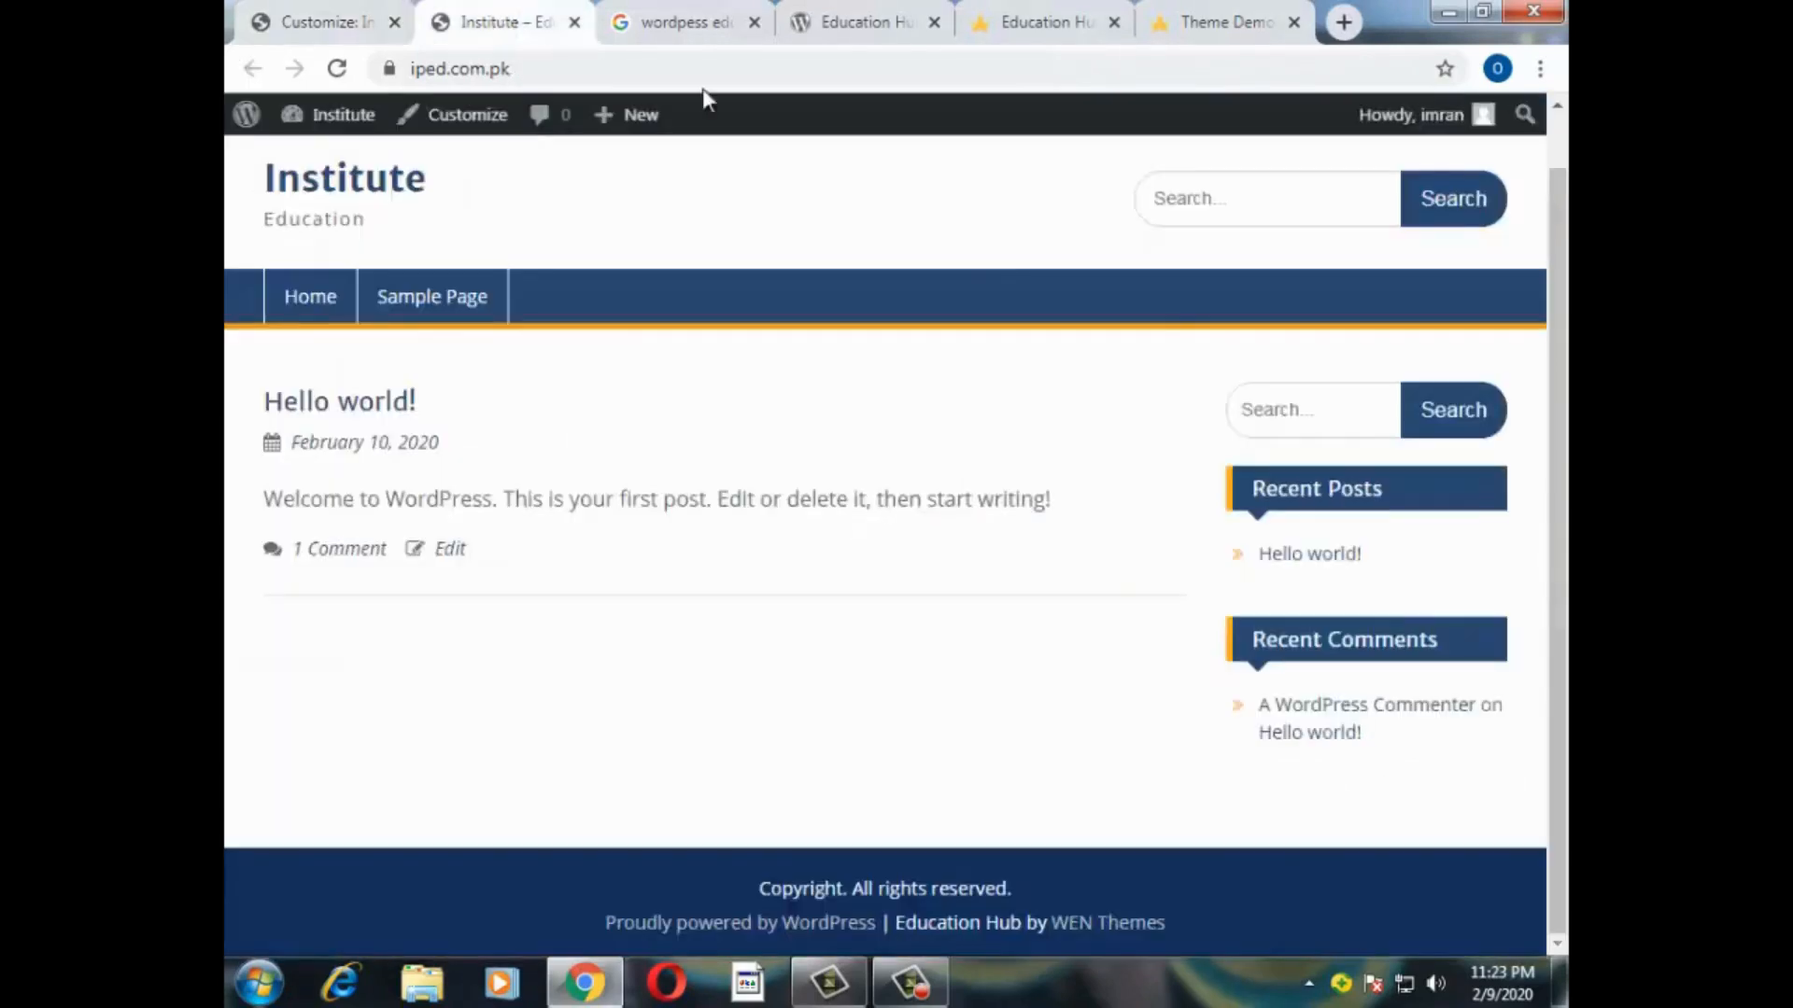
scroll(1092, 385, up, 1)
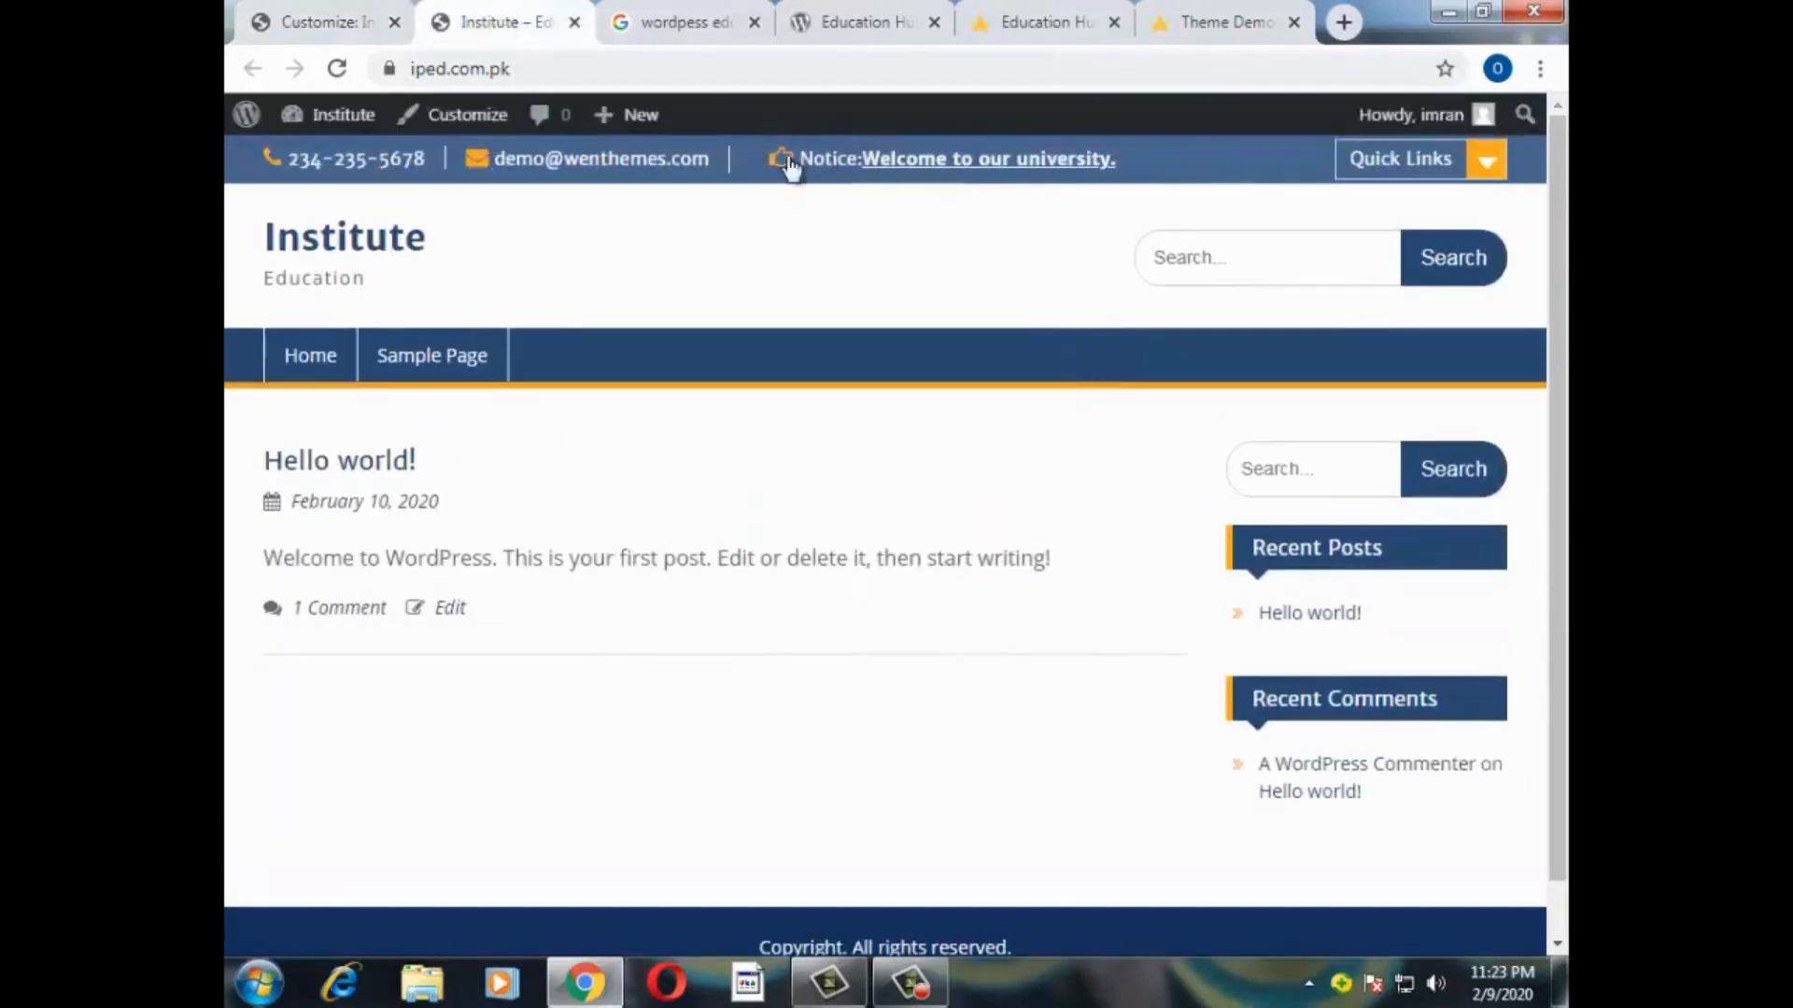
Set the header's notice text to "Welcome to Our Institute", publish the changes and view them on the live site.
click(407, 19)
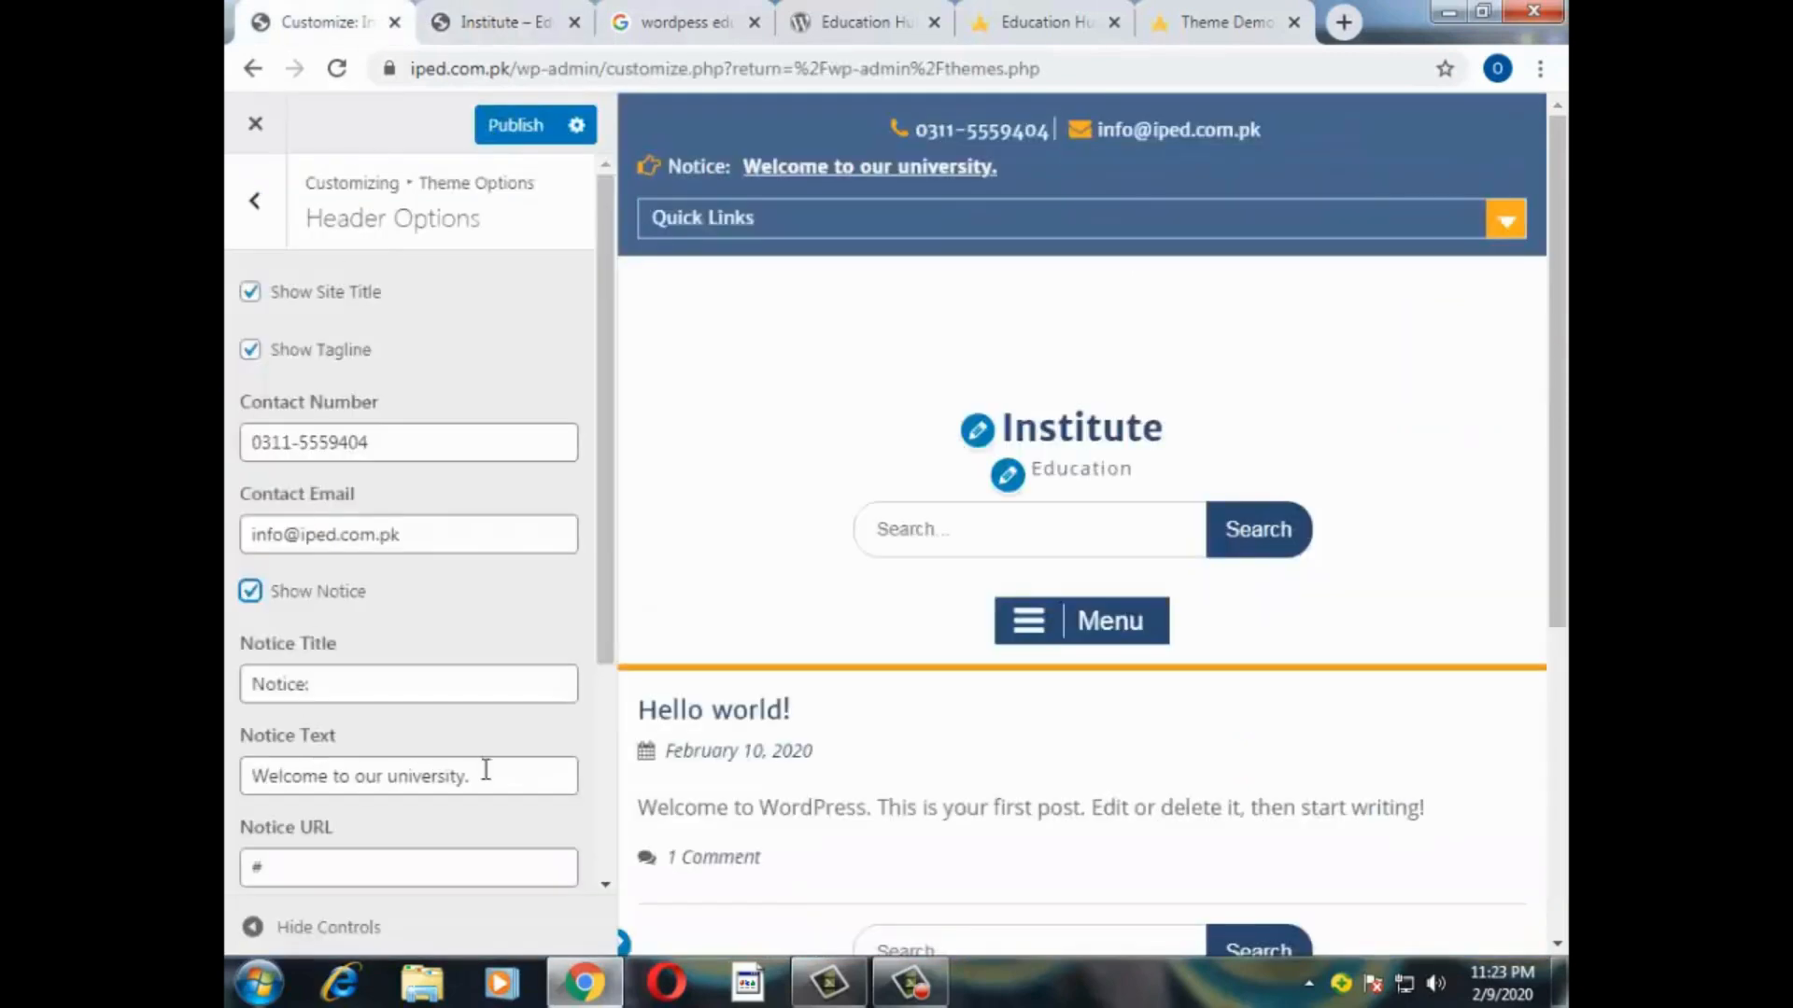
drag(486, 769, 564, 778)
click(324, 777)
text(to OURD)
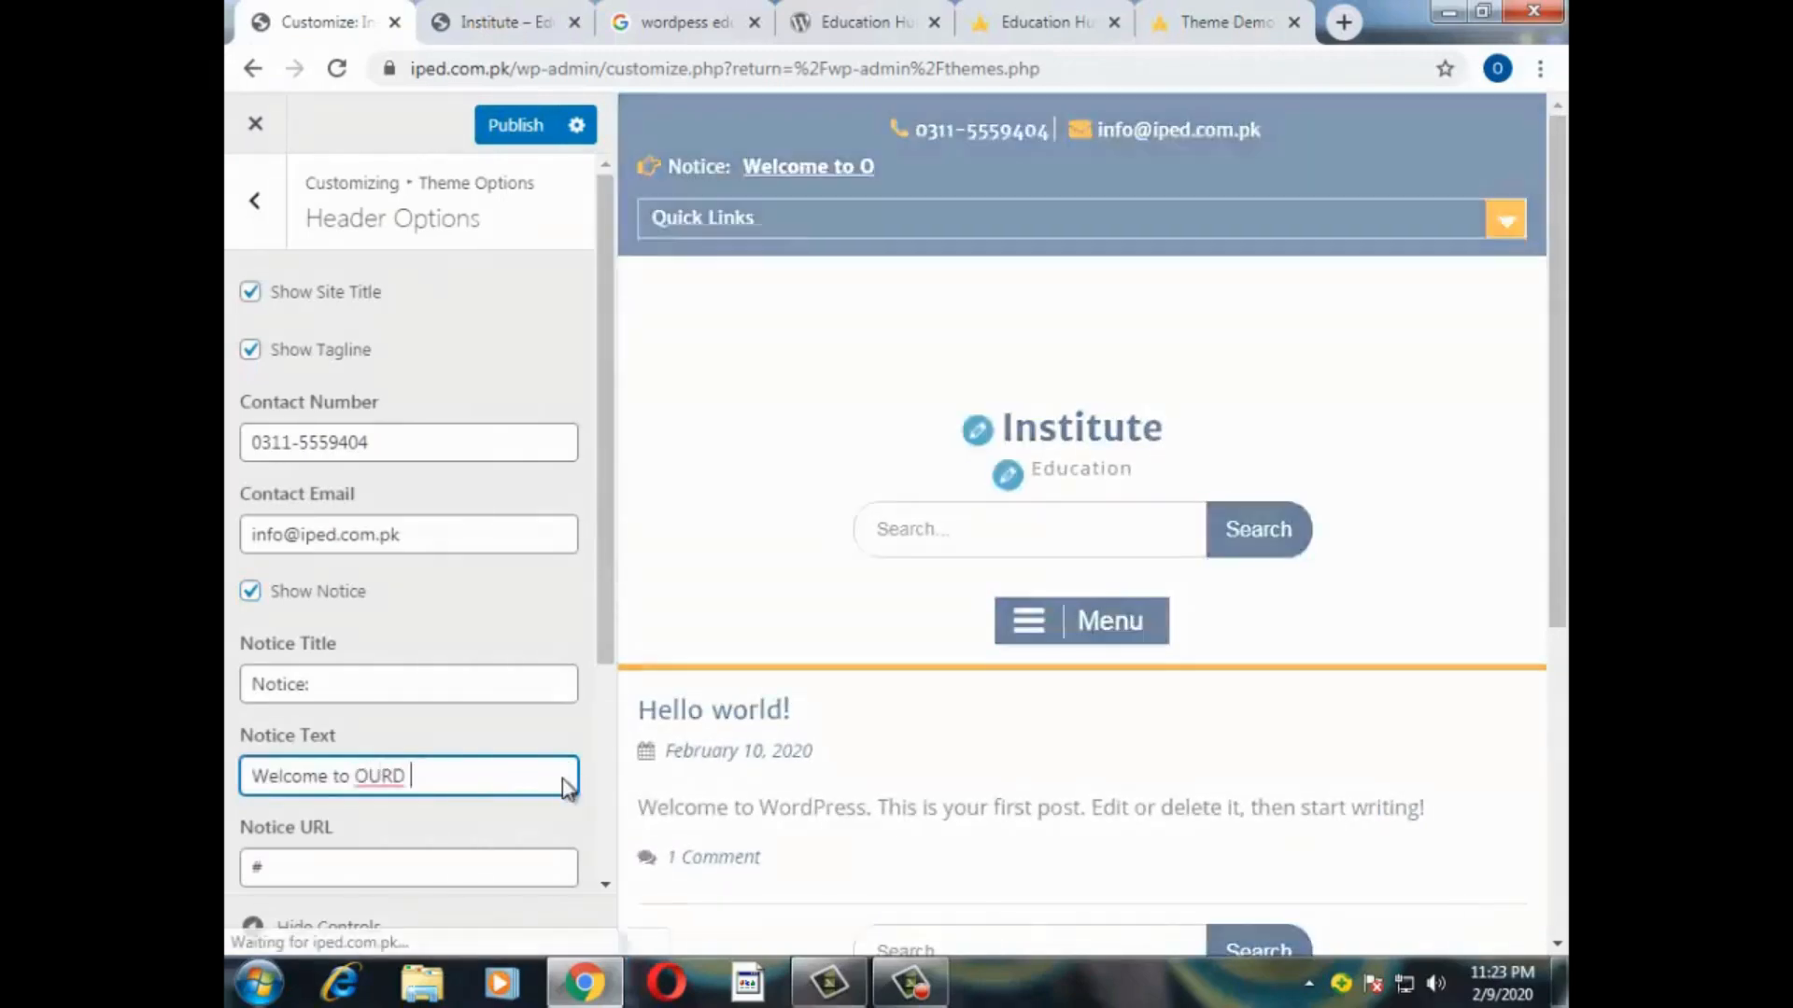
key(BackSpace)
key(BackSpace)
key(BackSpace)
key(BackSpace)
text(ur)
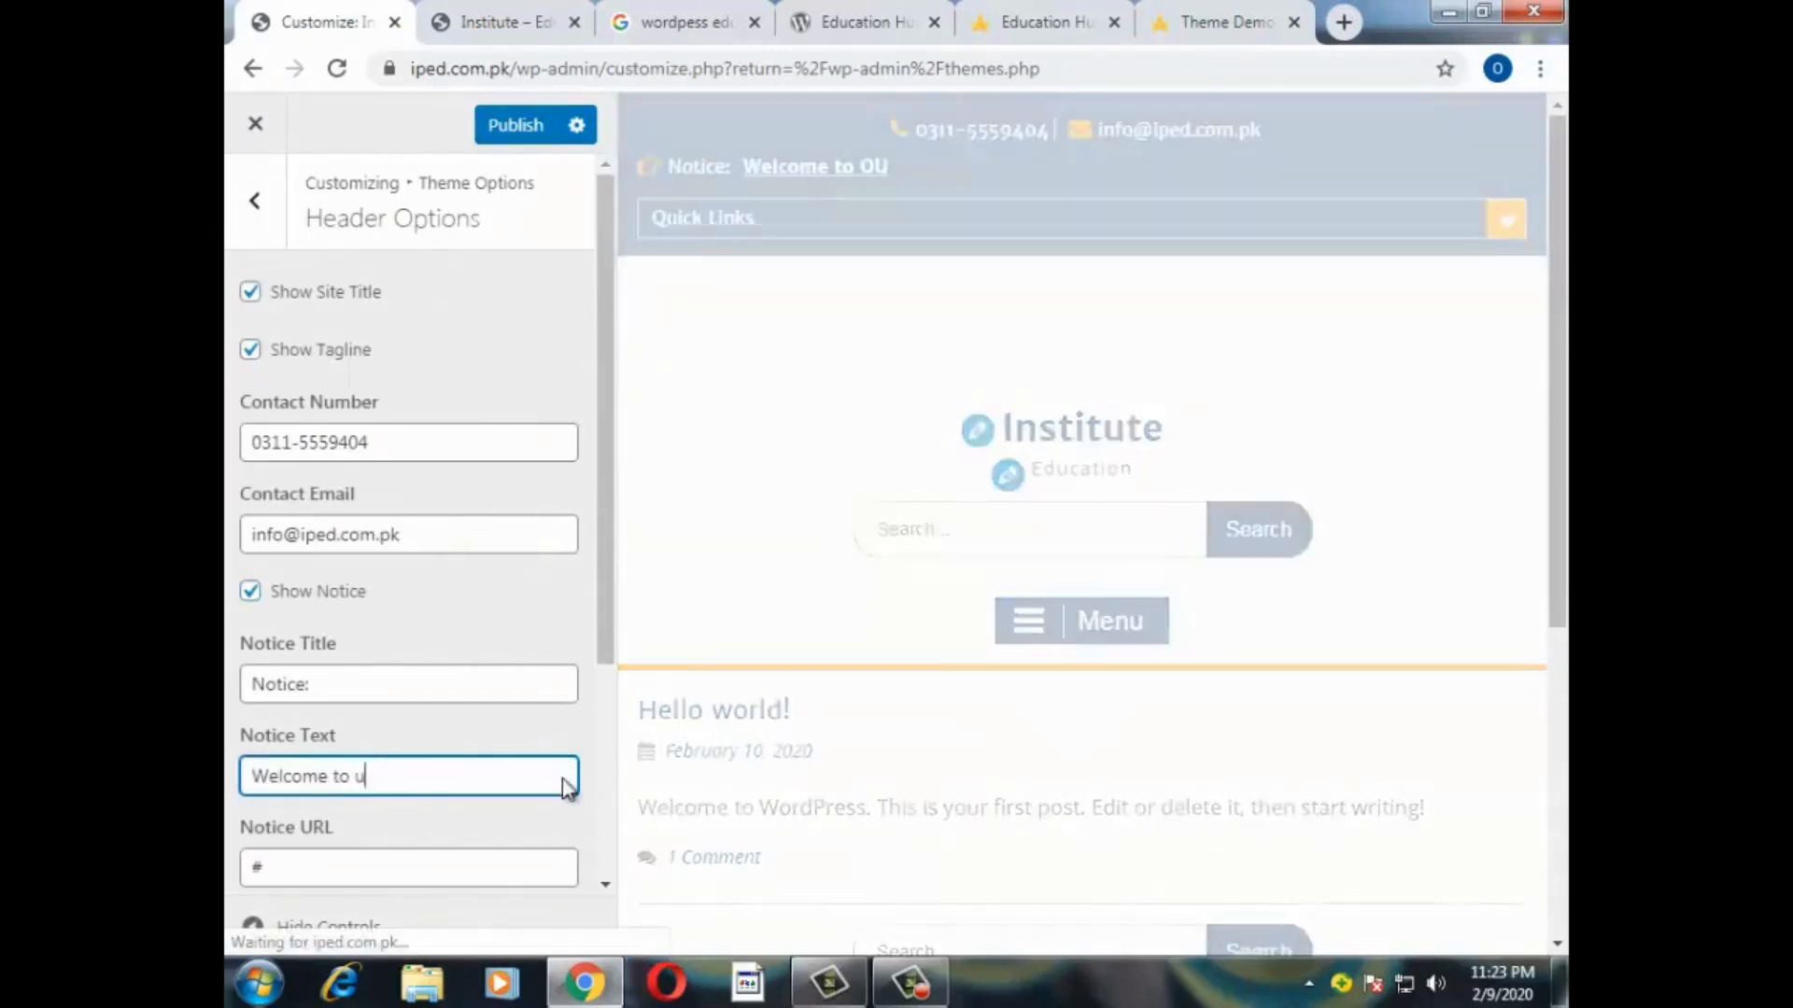
key(BackSpace)
key(BackSpace)
text(Our Institute)
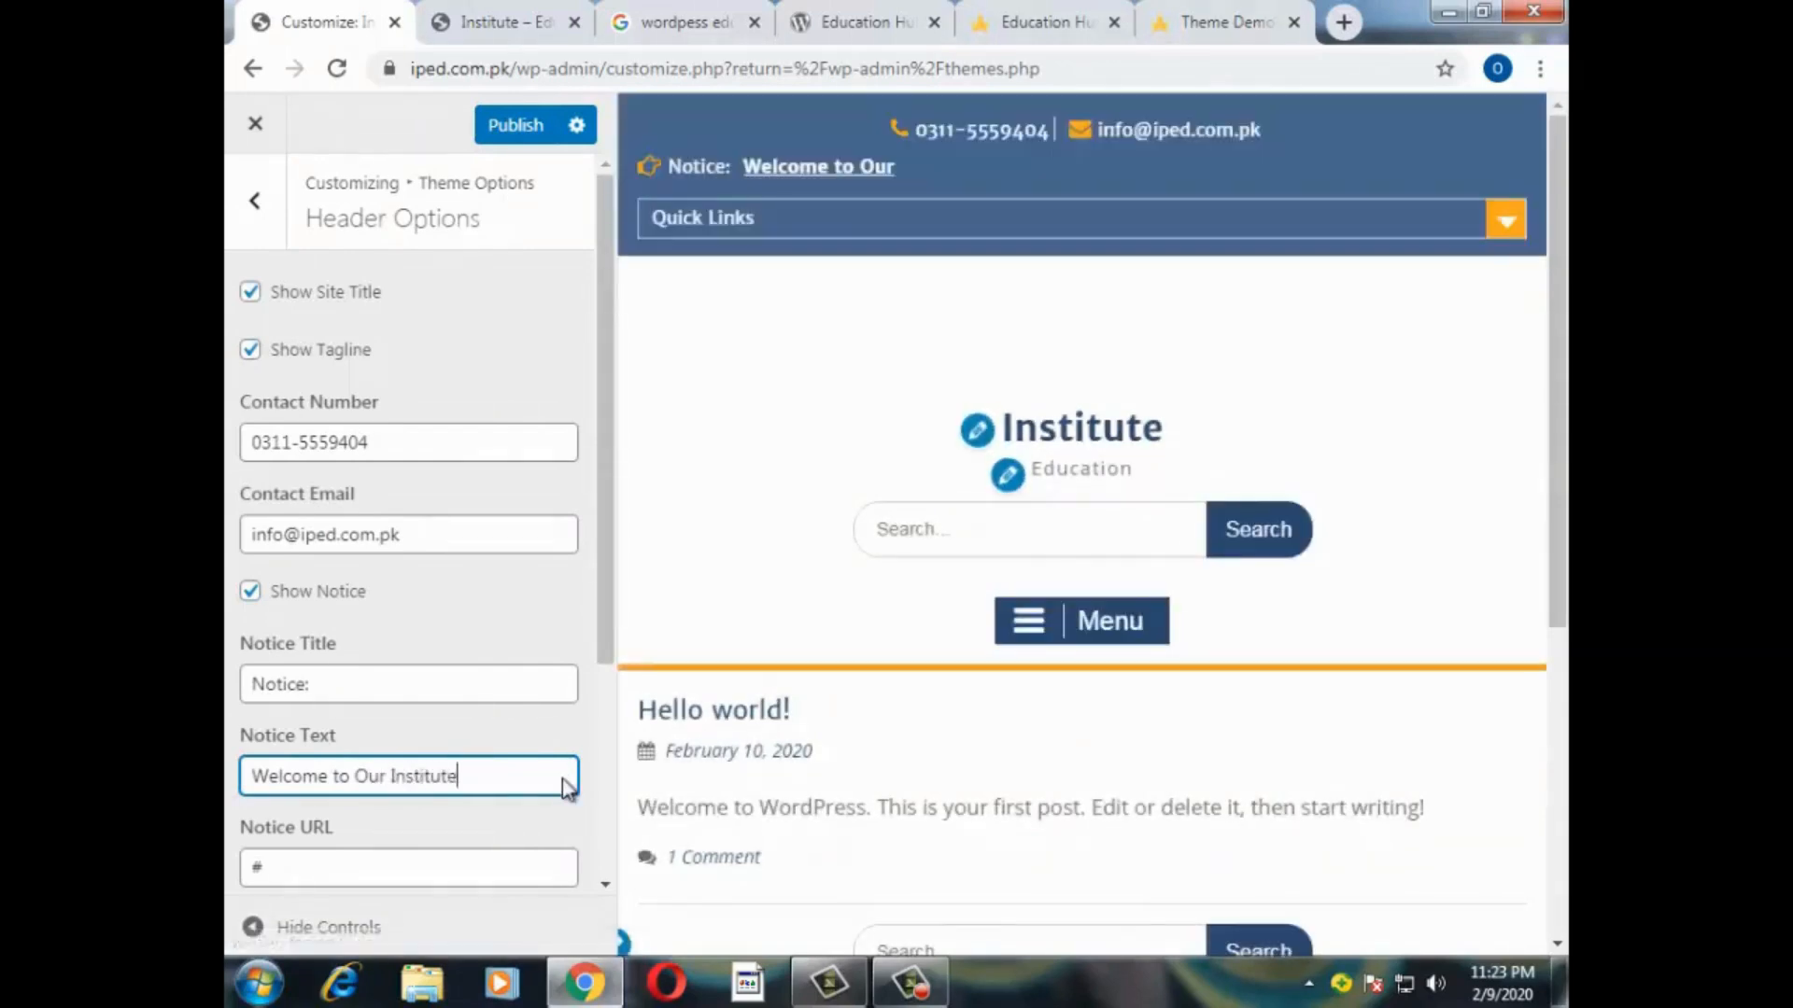
click(346, 863)
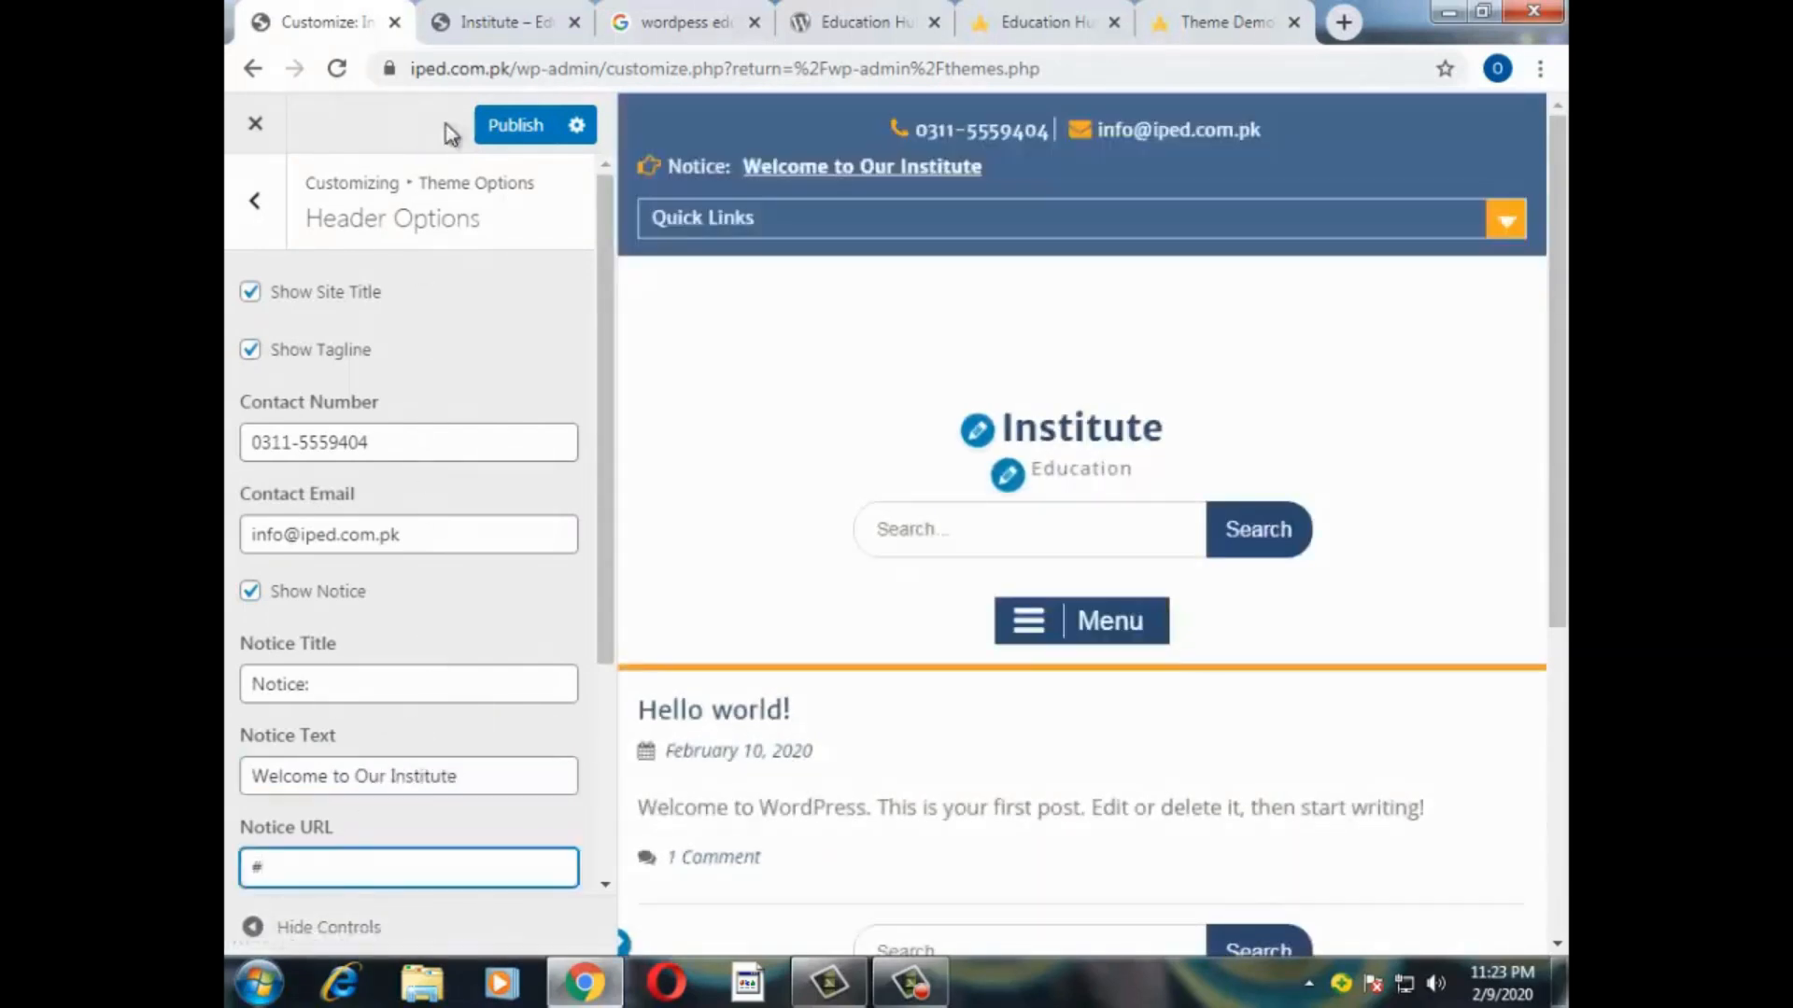
click(518, 120)
click(513, 21)
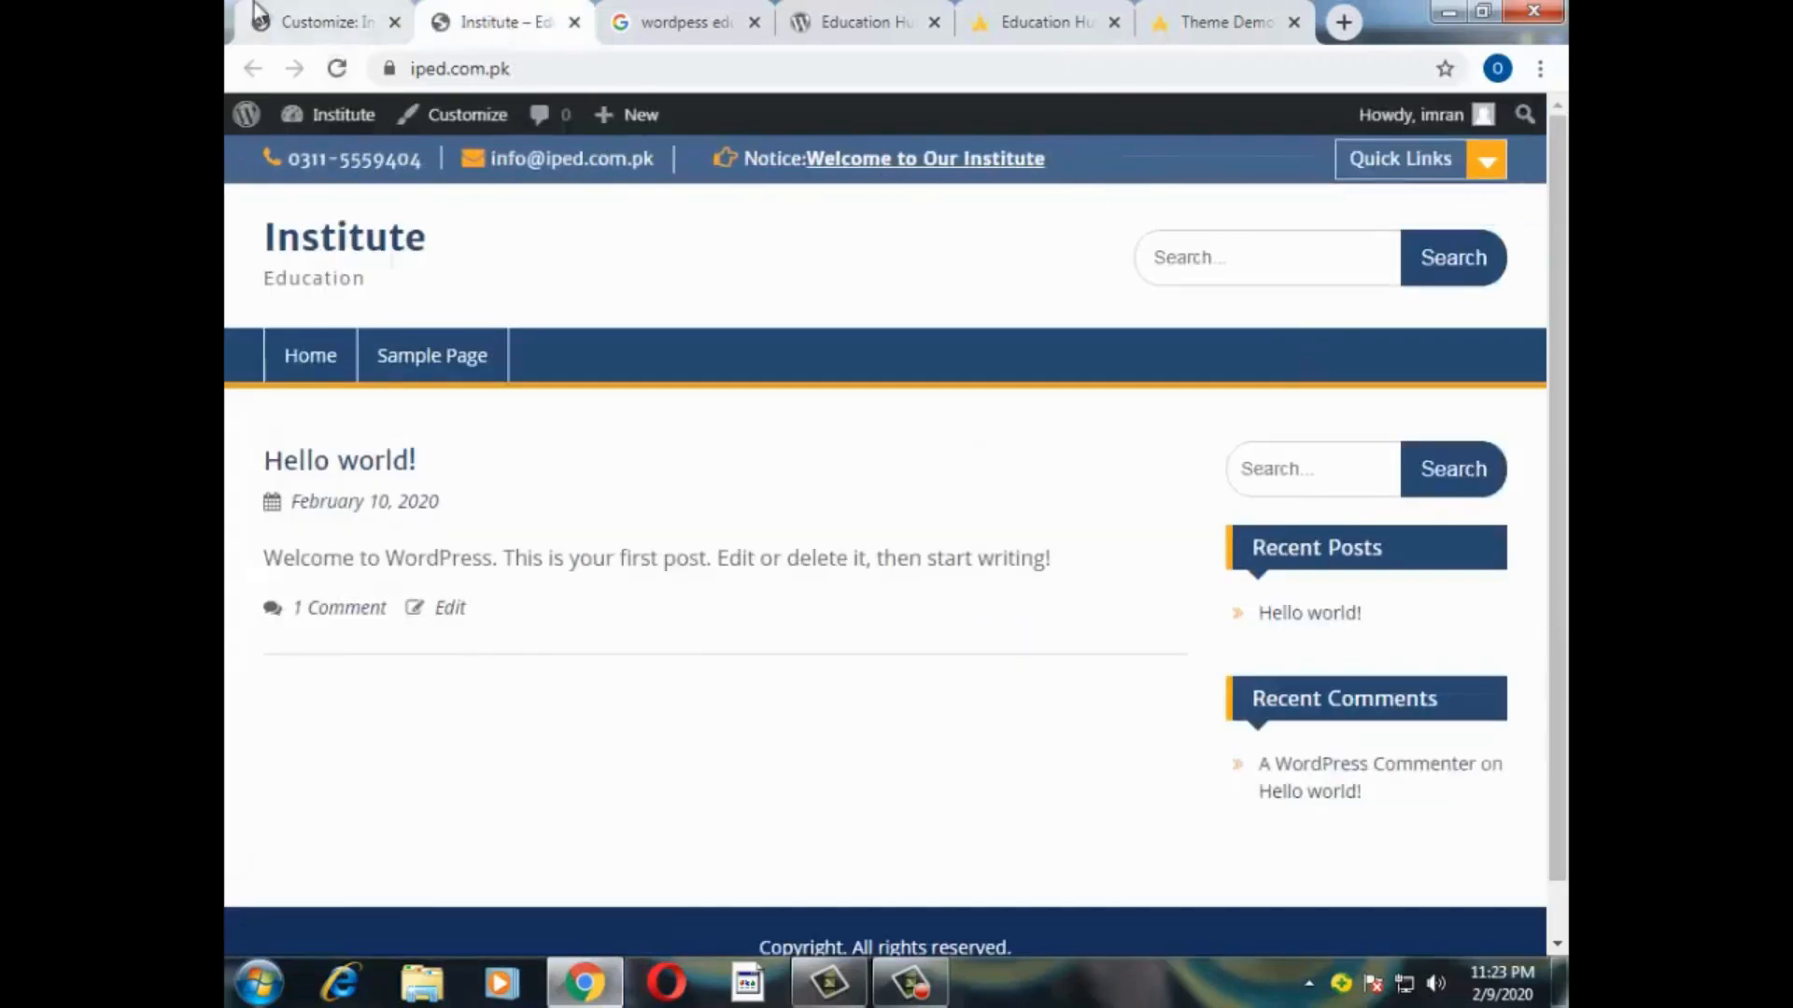
Turn off Show Notice and Show Quick Links in the Header Options, keeping Show Search Form enabled.
click(322, 21)
click(250, 592)
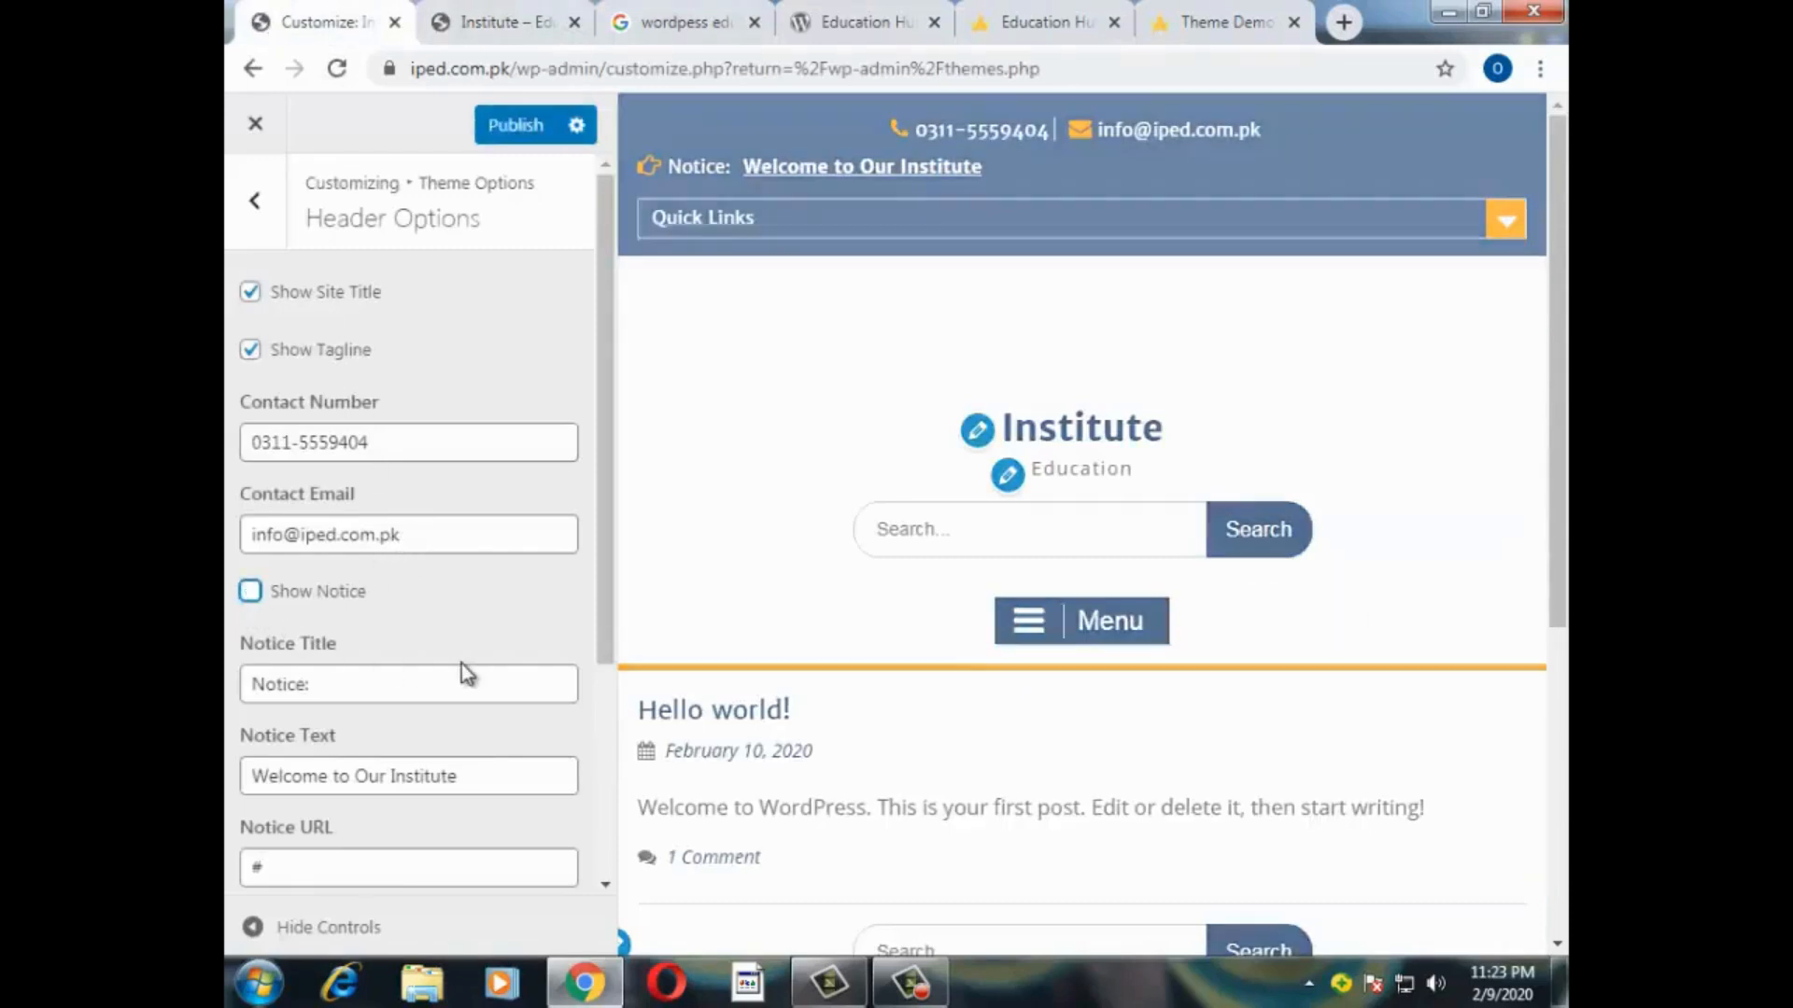
scroll(462, 664, down, 3)
scroll(463, 678, up, 3)
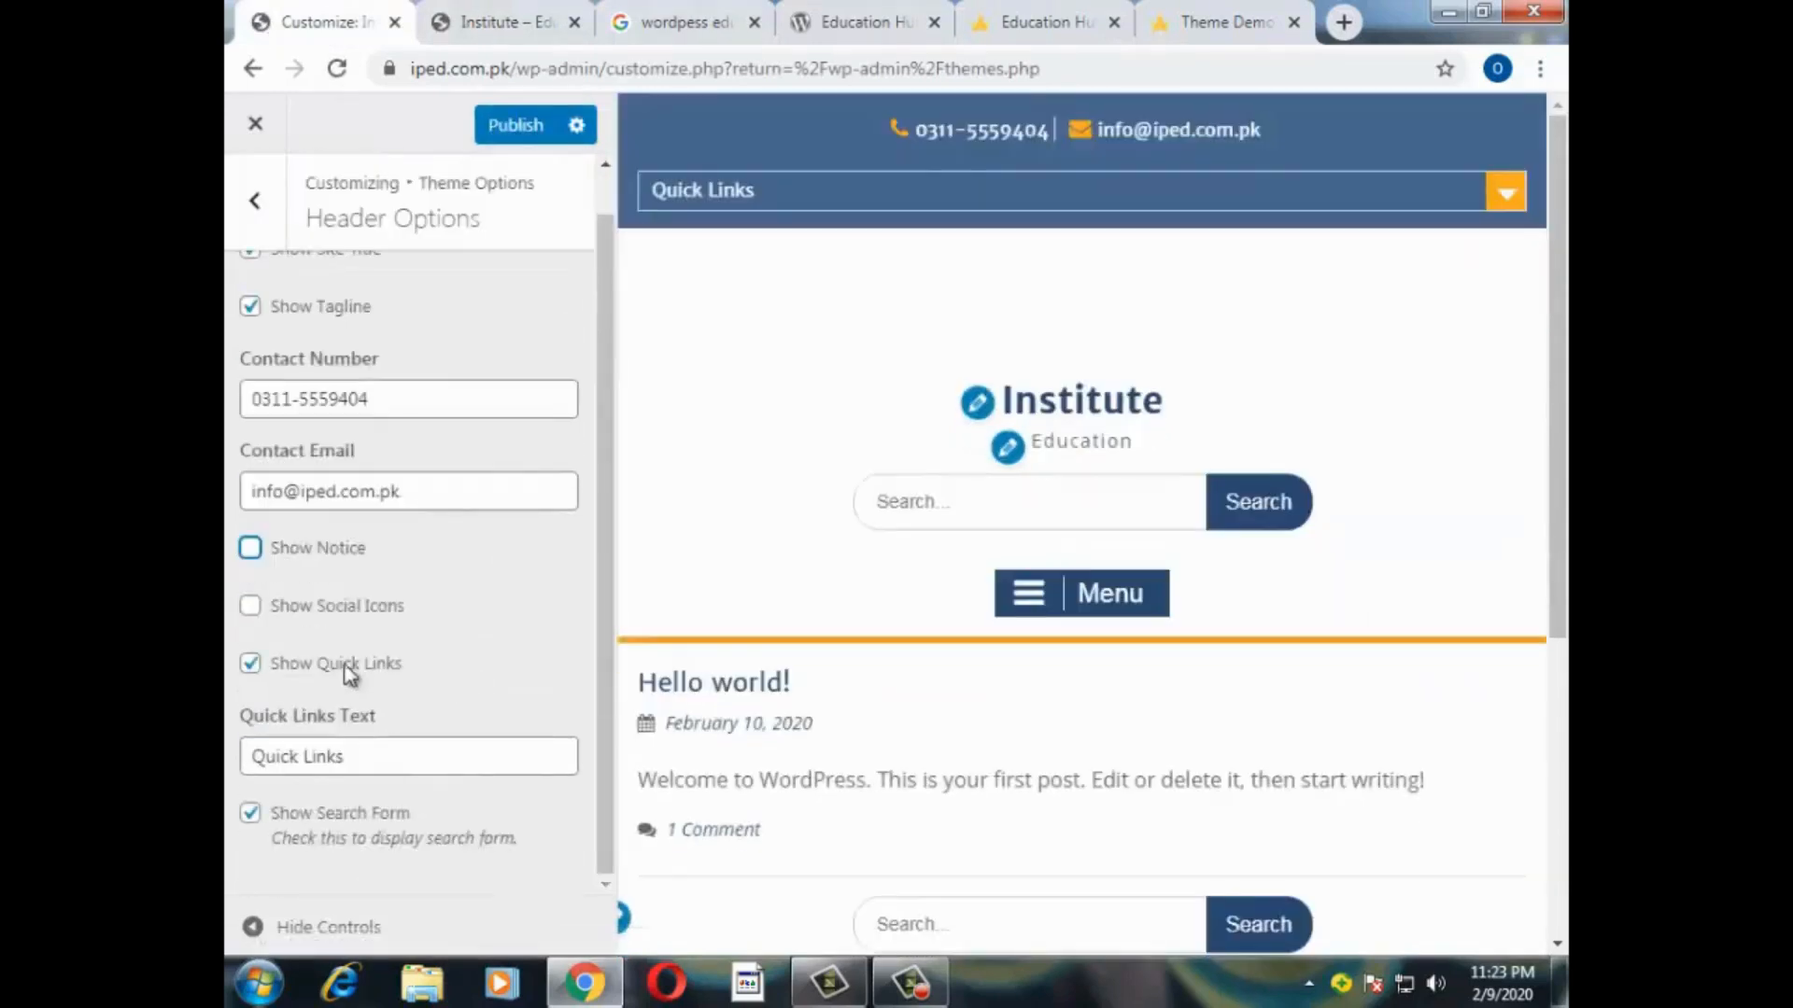
click(251, 767)
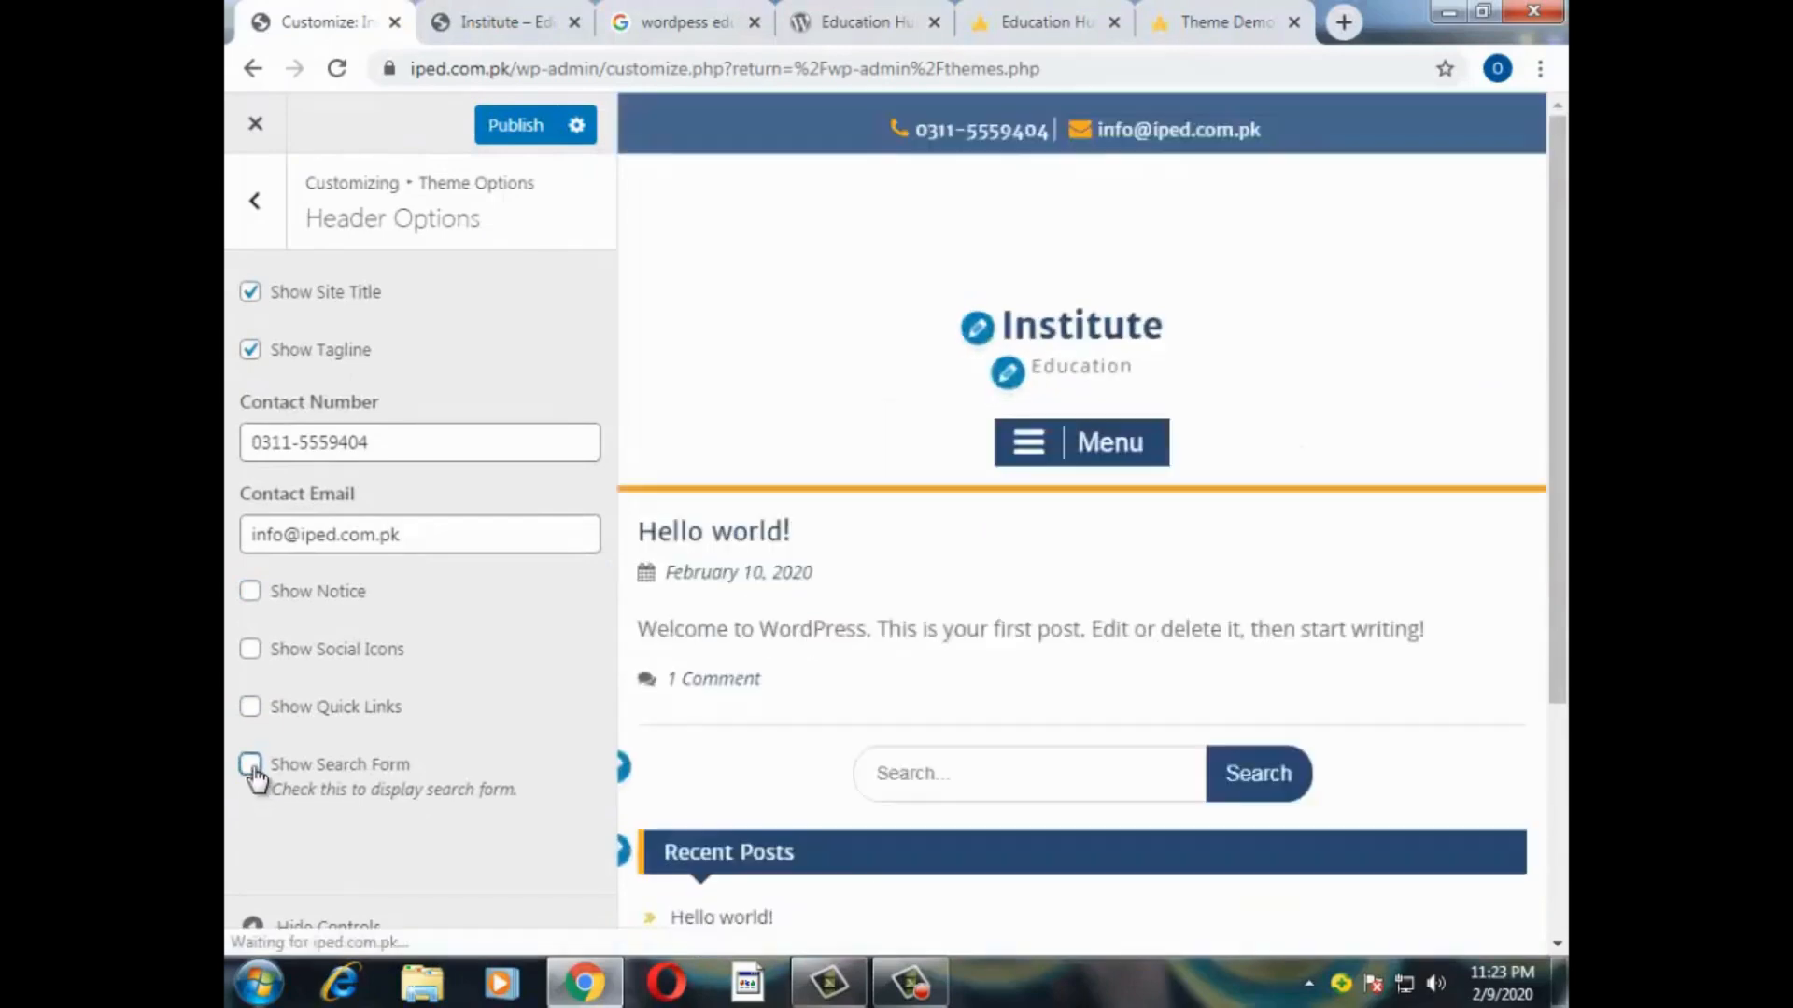
click(250, 765)
Publish the updated header options and reload the live site to check the header.
click(523, 126)
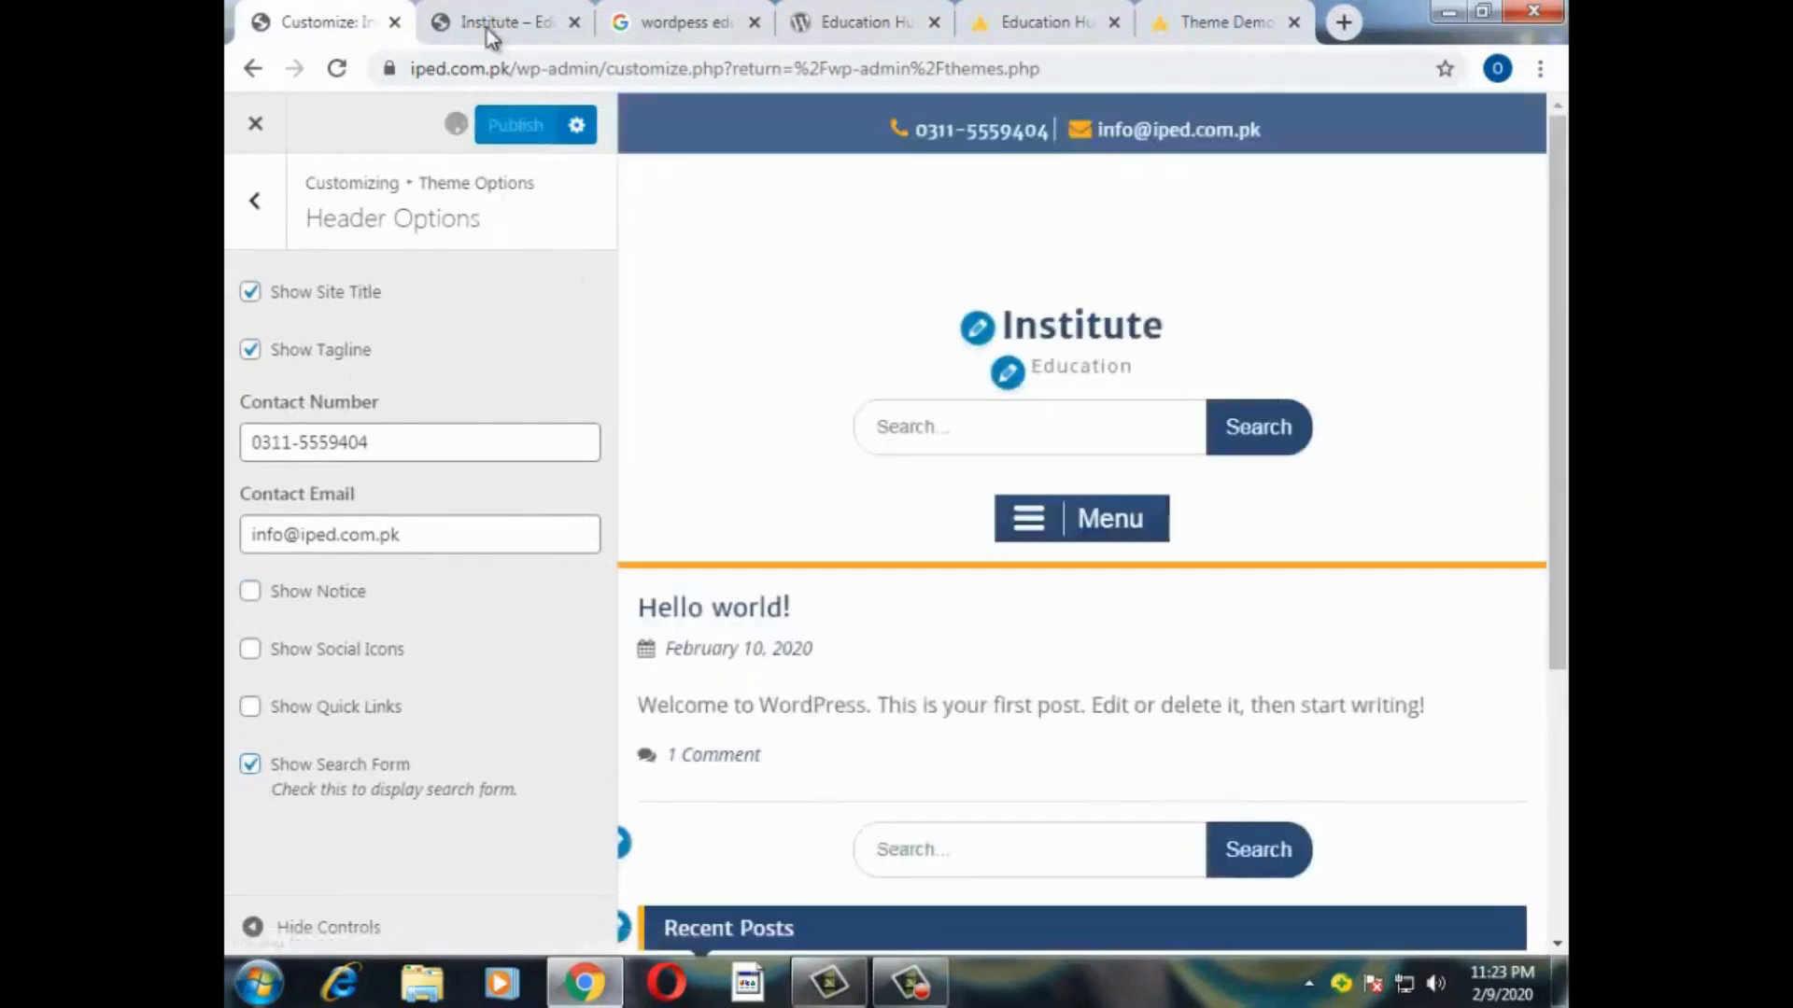
click(486, 30)
click(335, 73)
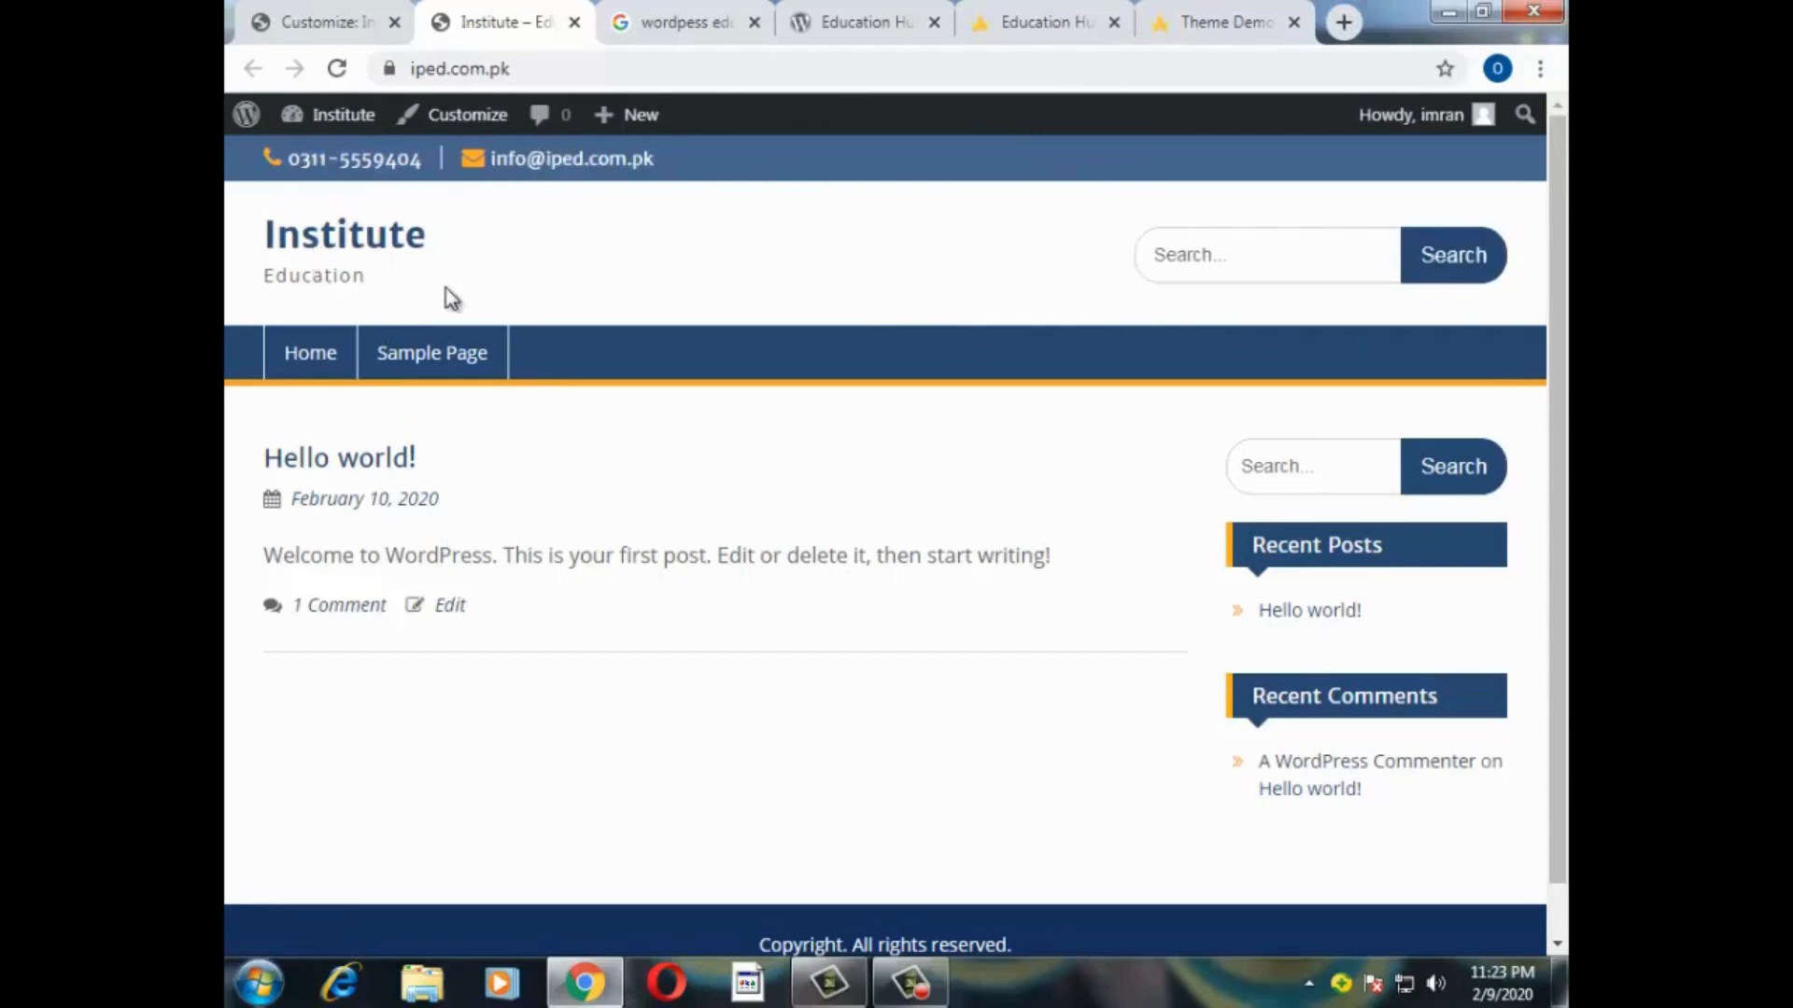
Return the customizer to its main section list and open the Education Hub theme demo to look at its header logo.
click(301, 11)
click(267, 203)
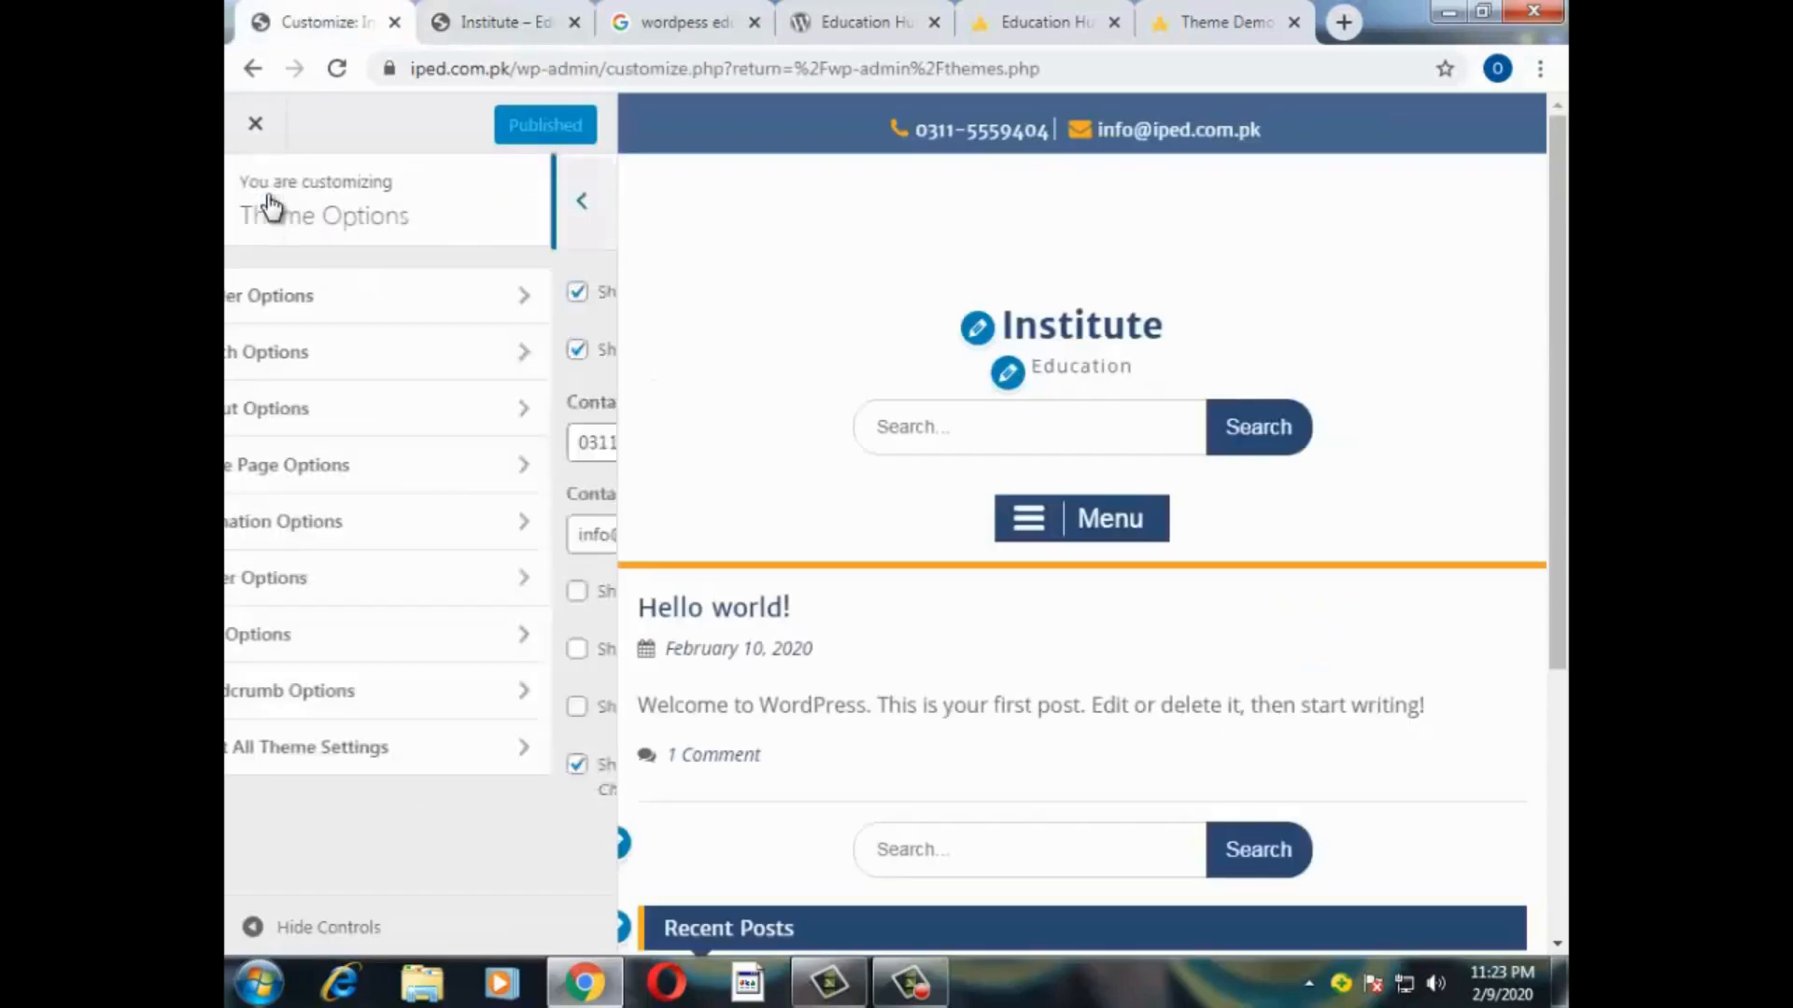
click(266, 204)
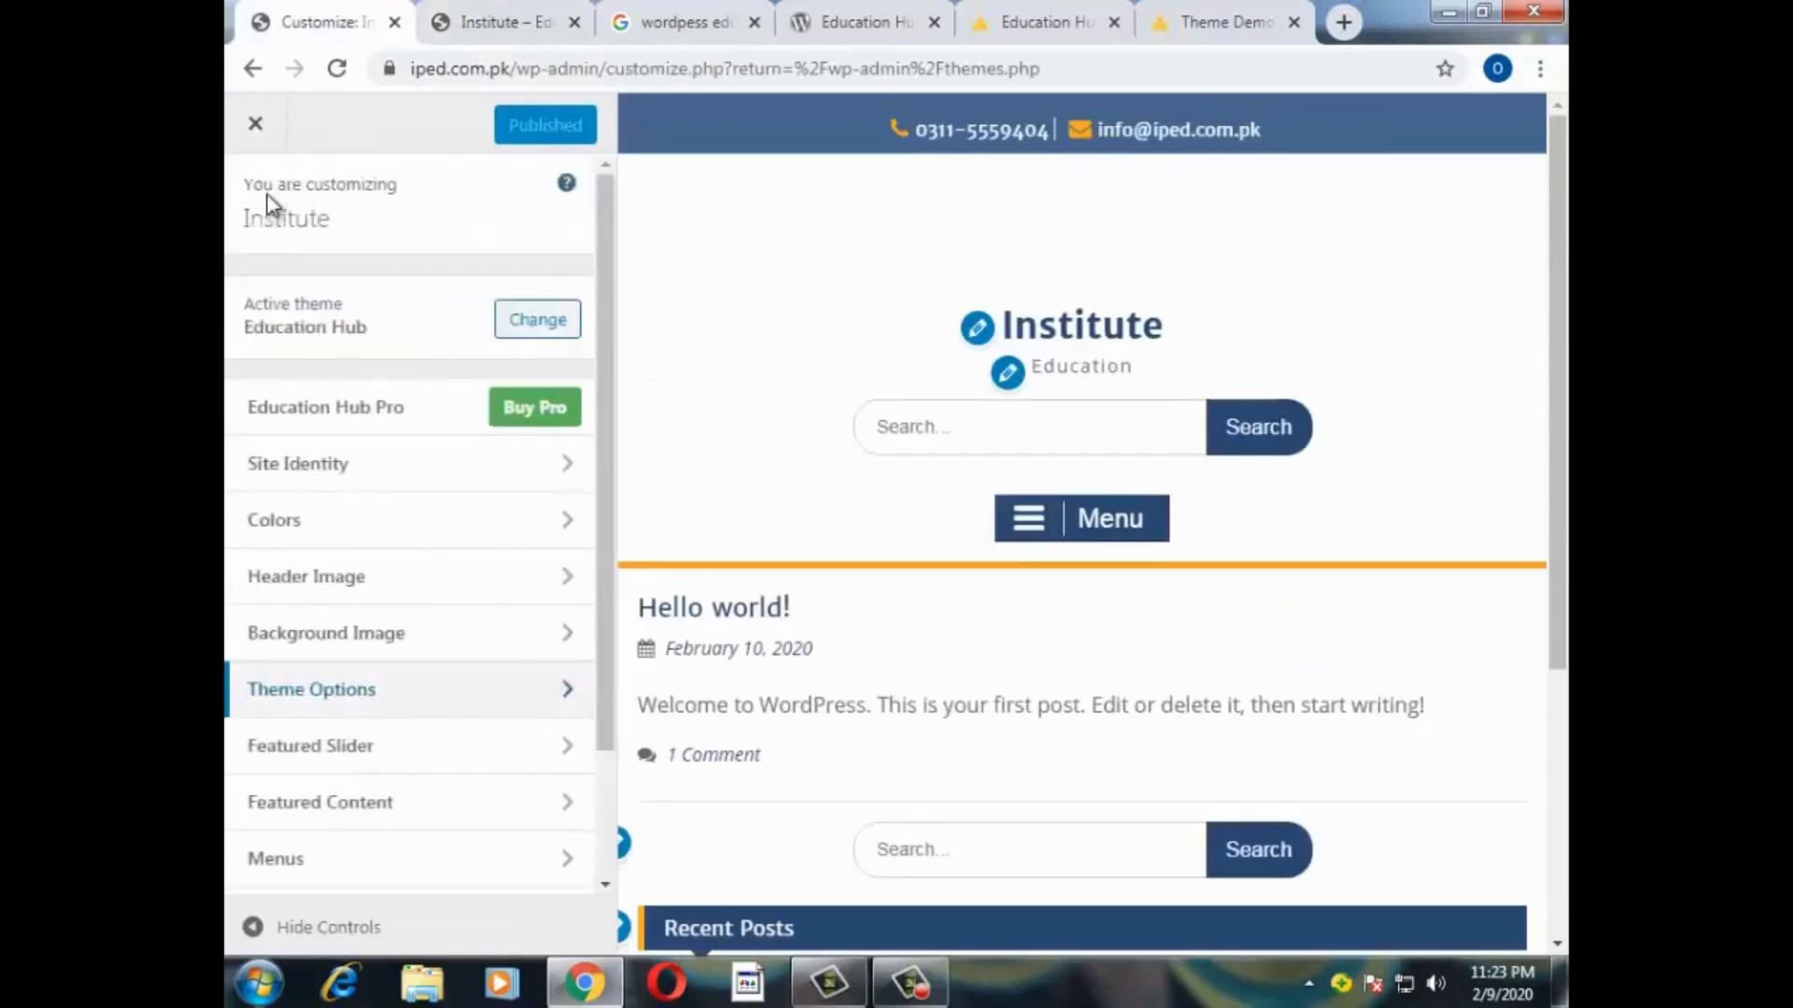
click(502, 14)
click(704, 11)
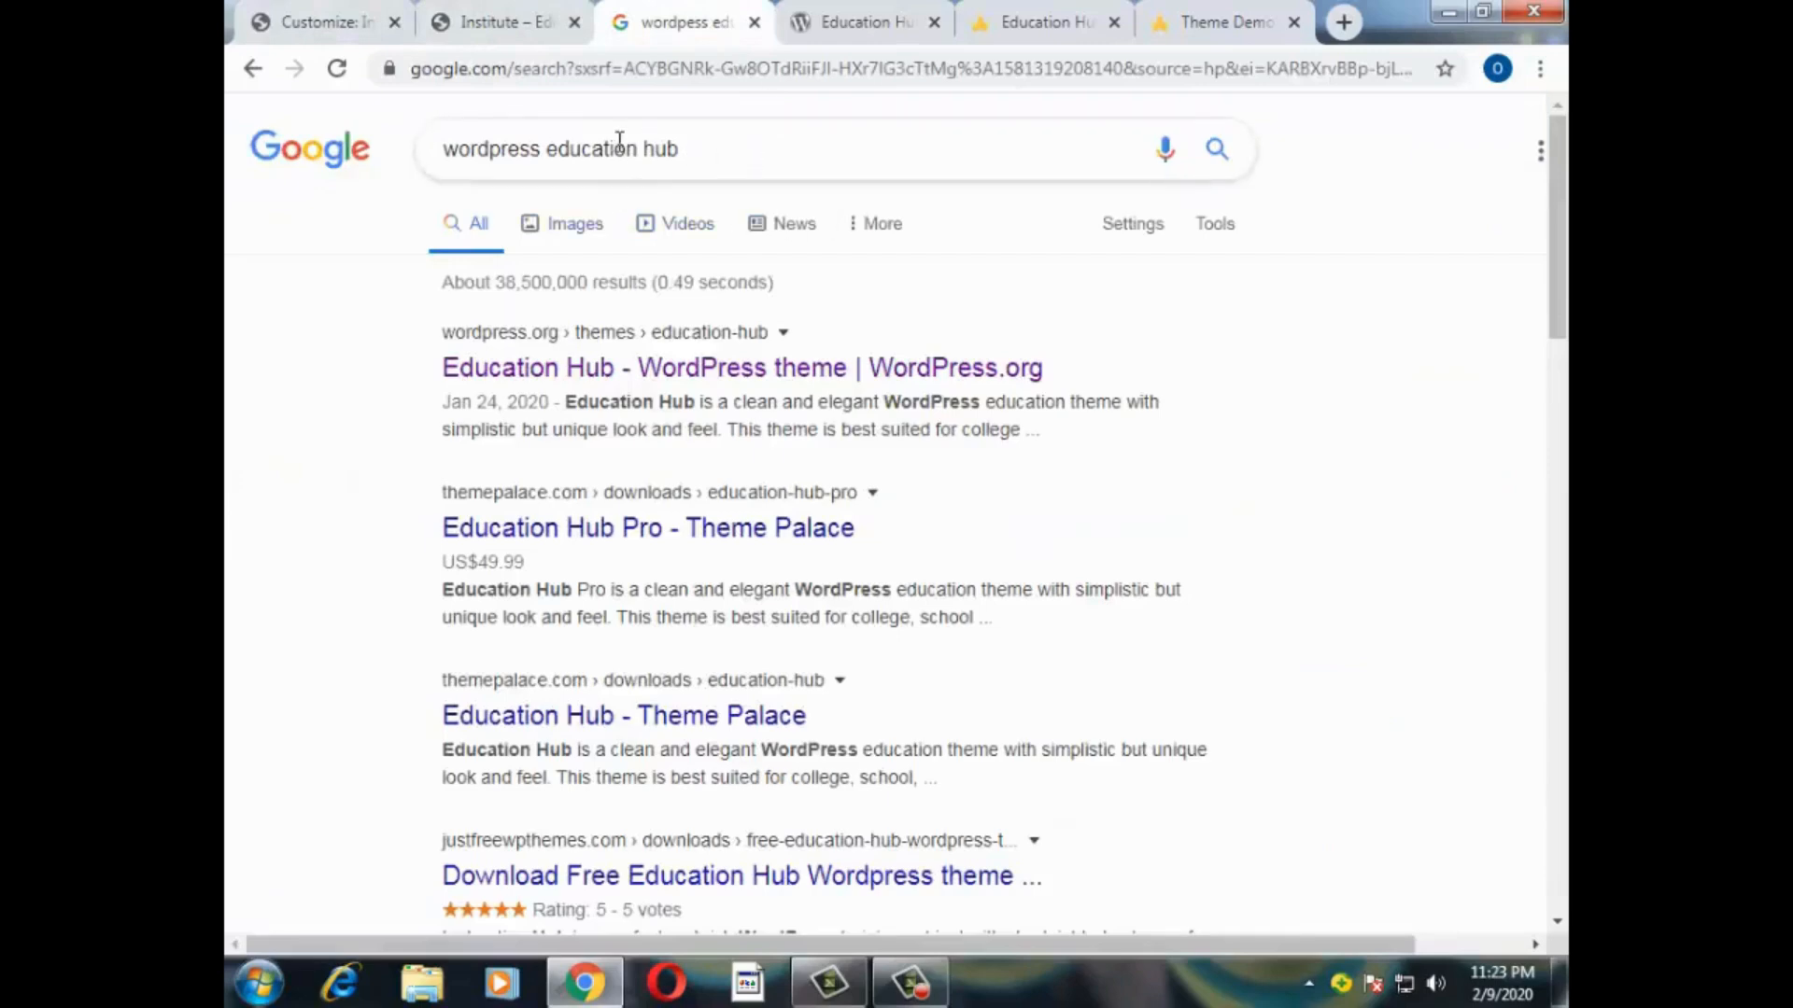
click(714, 149)
drag(541, 151, 285, 130)
click(812, 16)
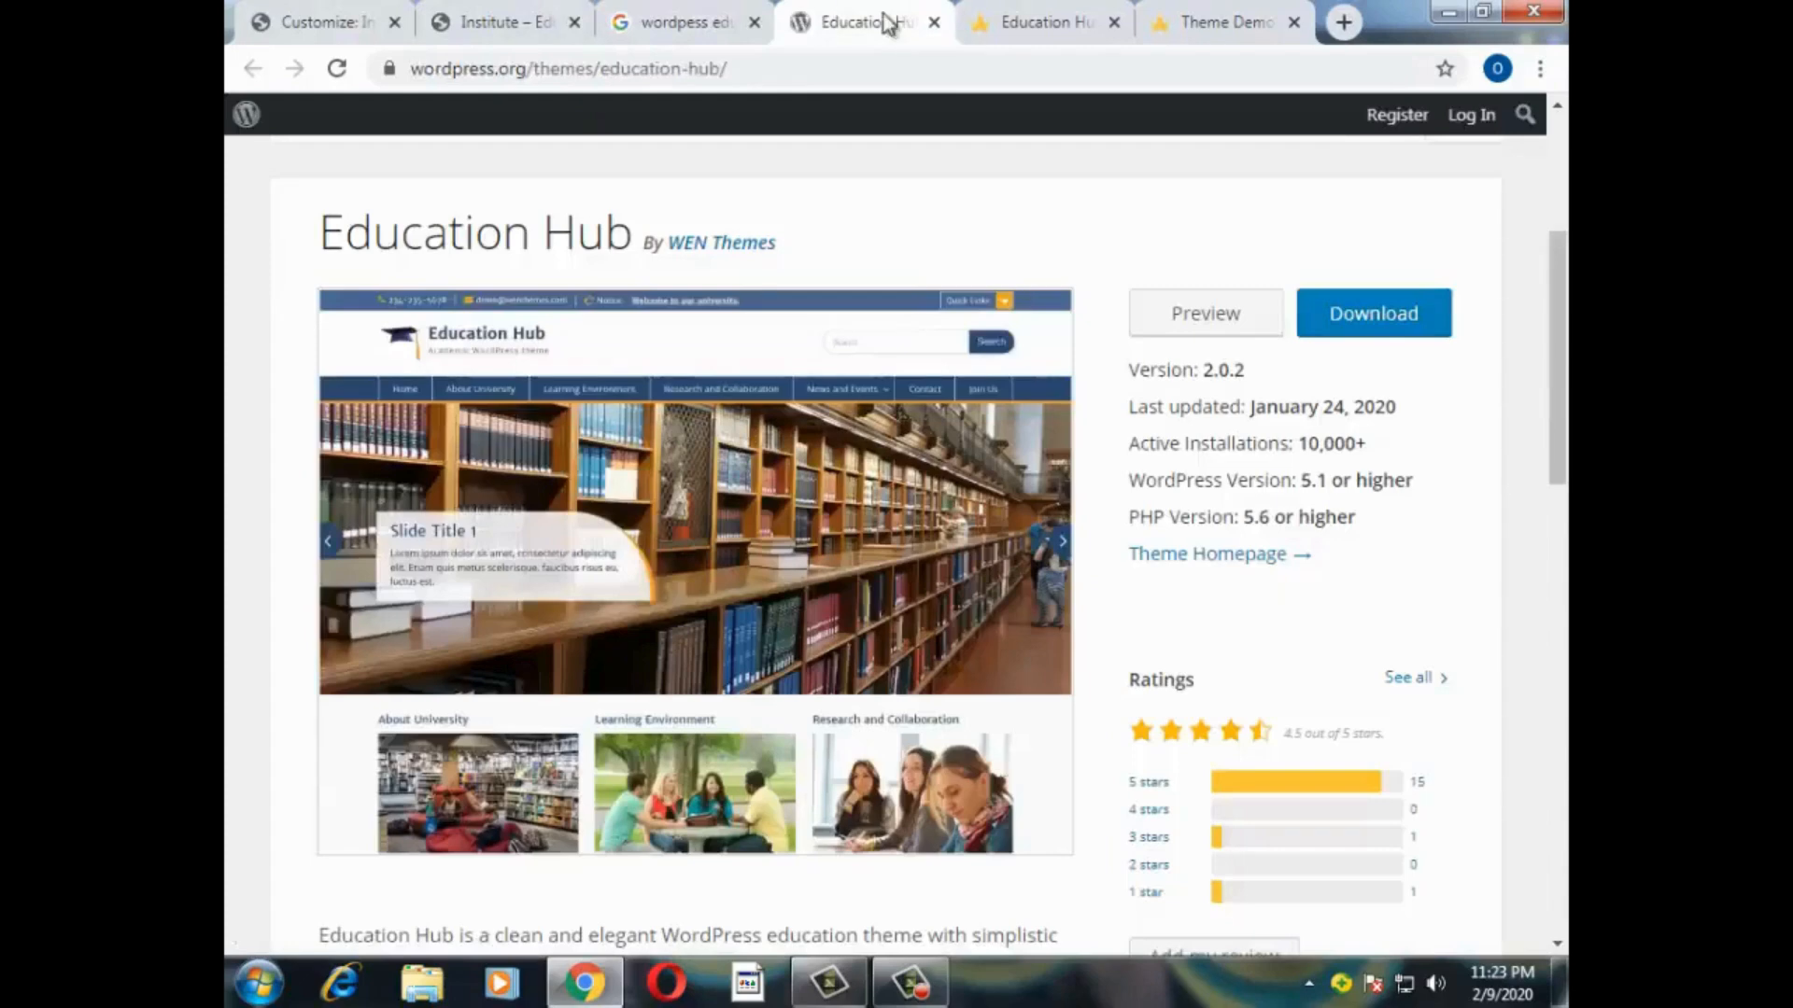
click(1061, 19)
click(1184, 13)
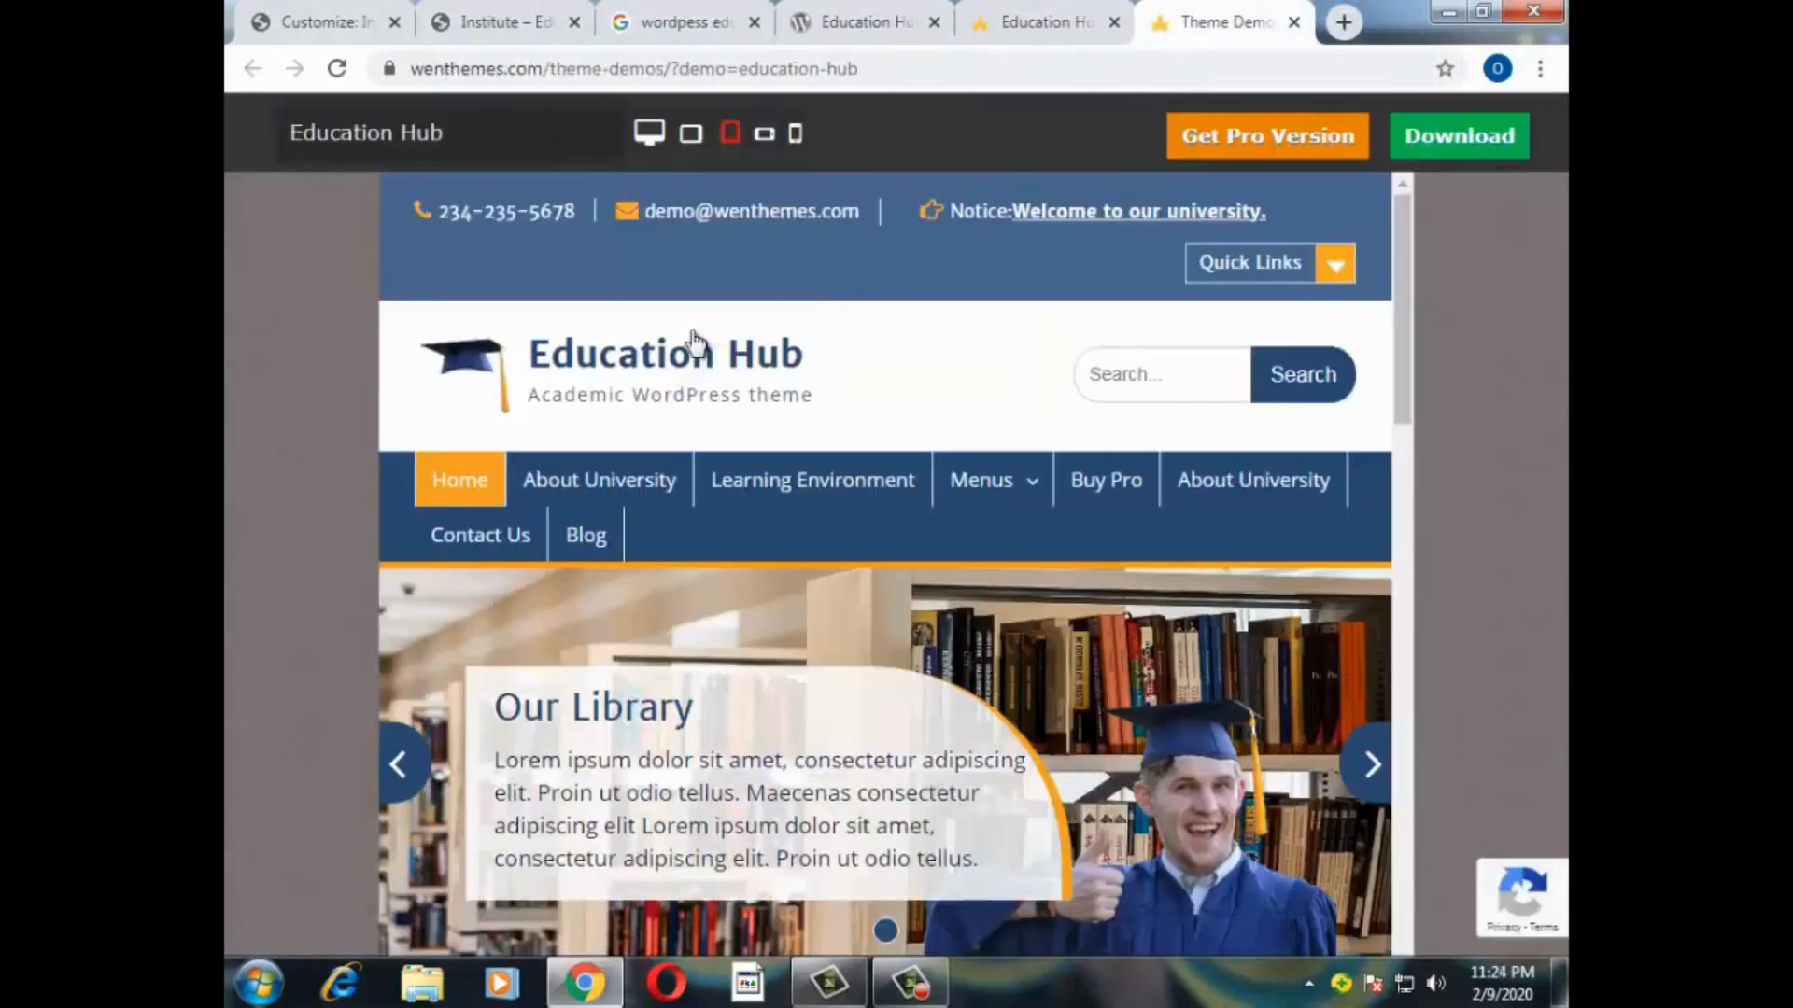
Save the graduation cap image from the demo's header to the Desktop as a PNG named logo.
right_click(470, 369)
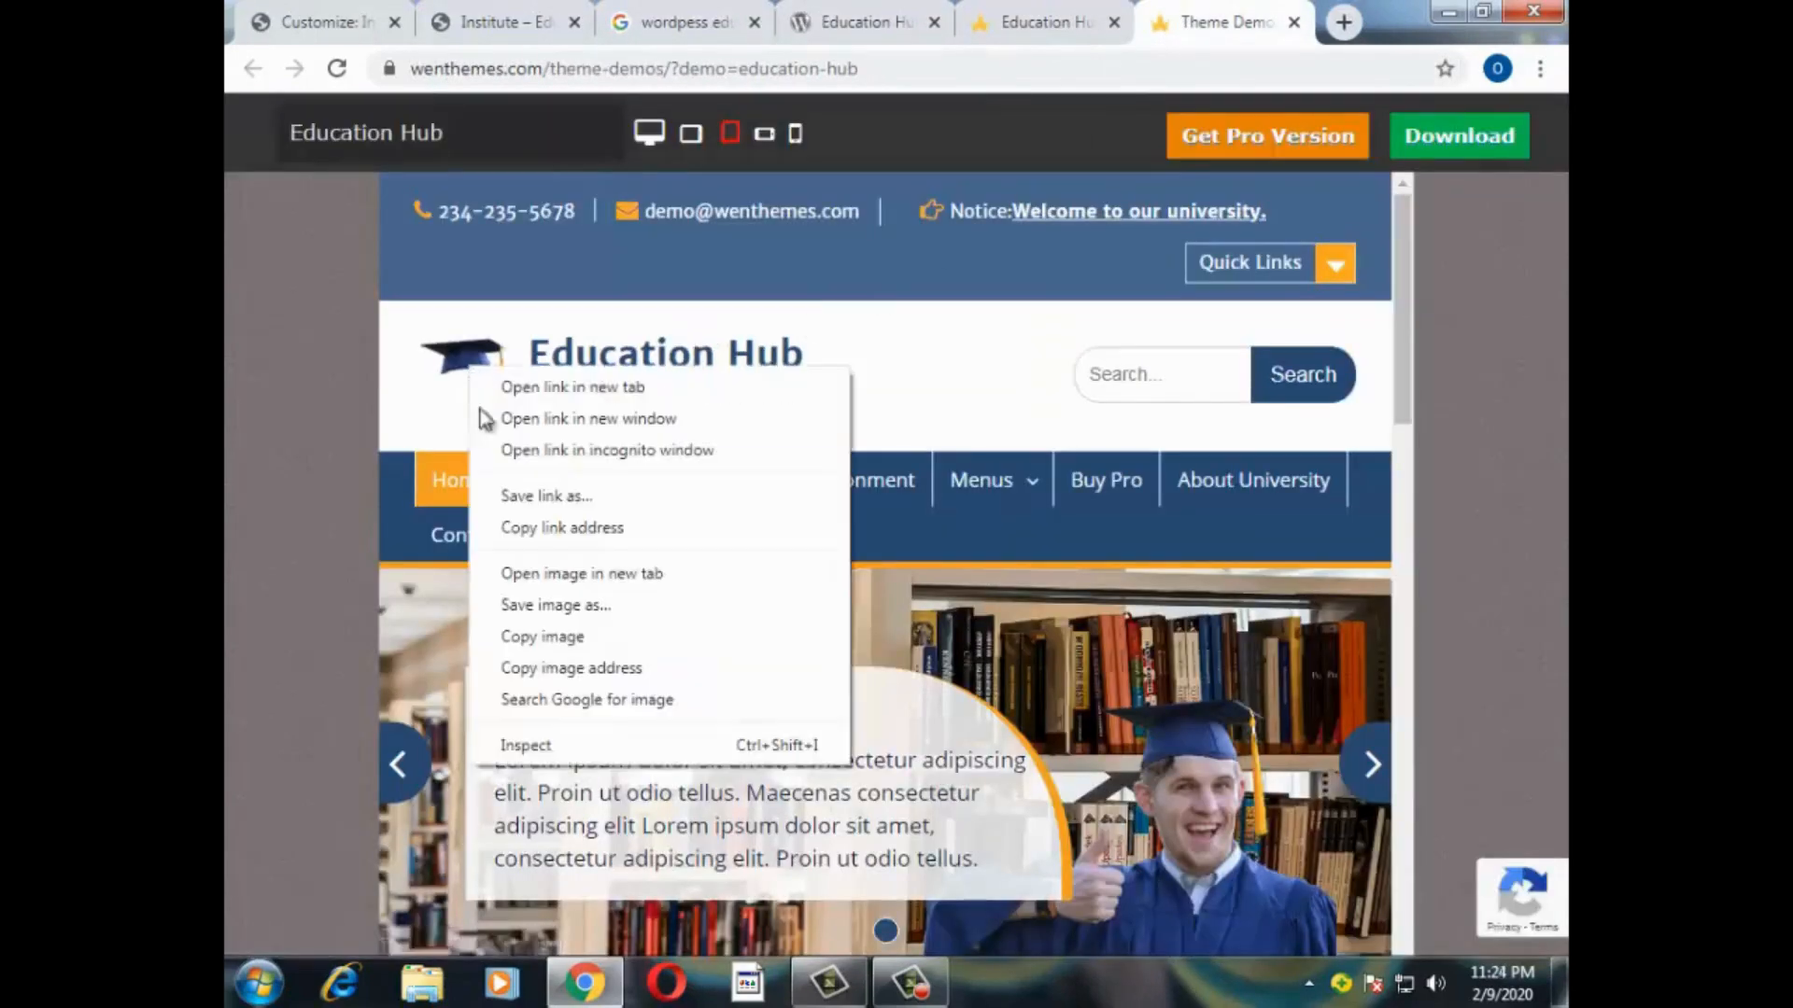
click(514, 605)
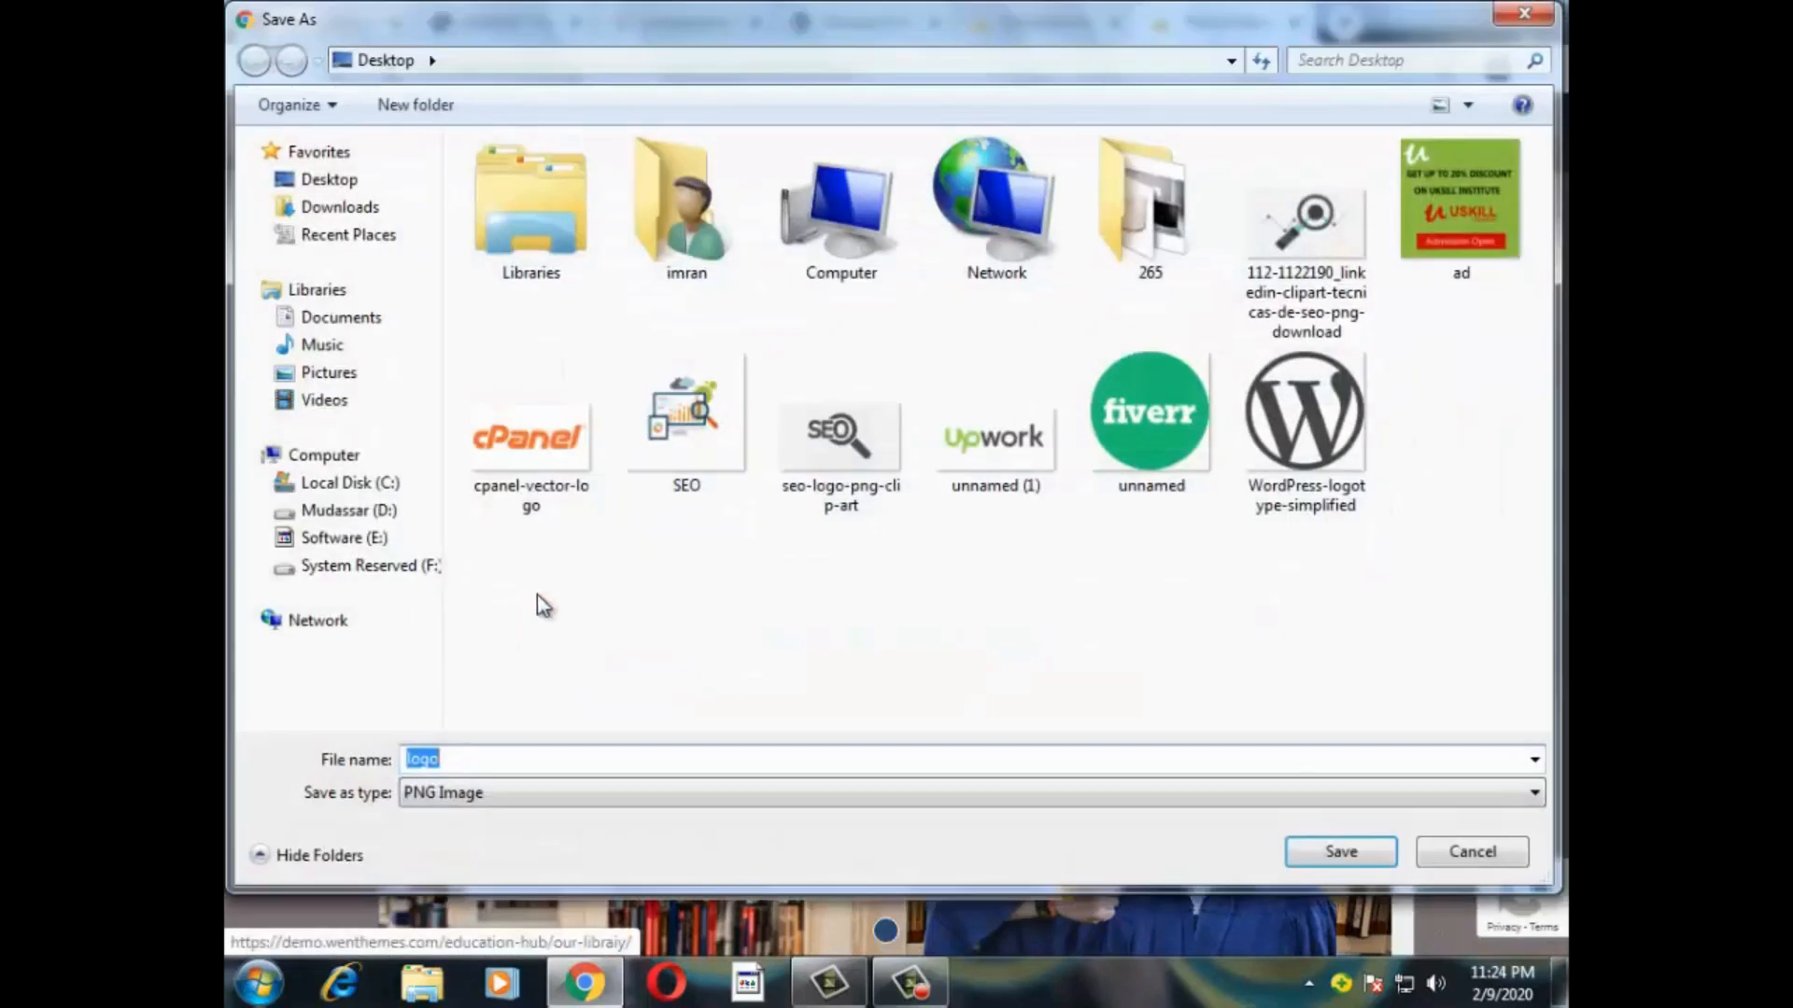
click(1341, 852)
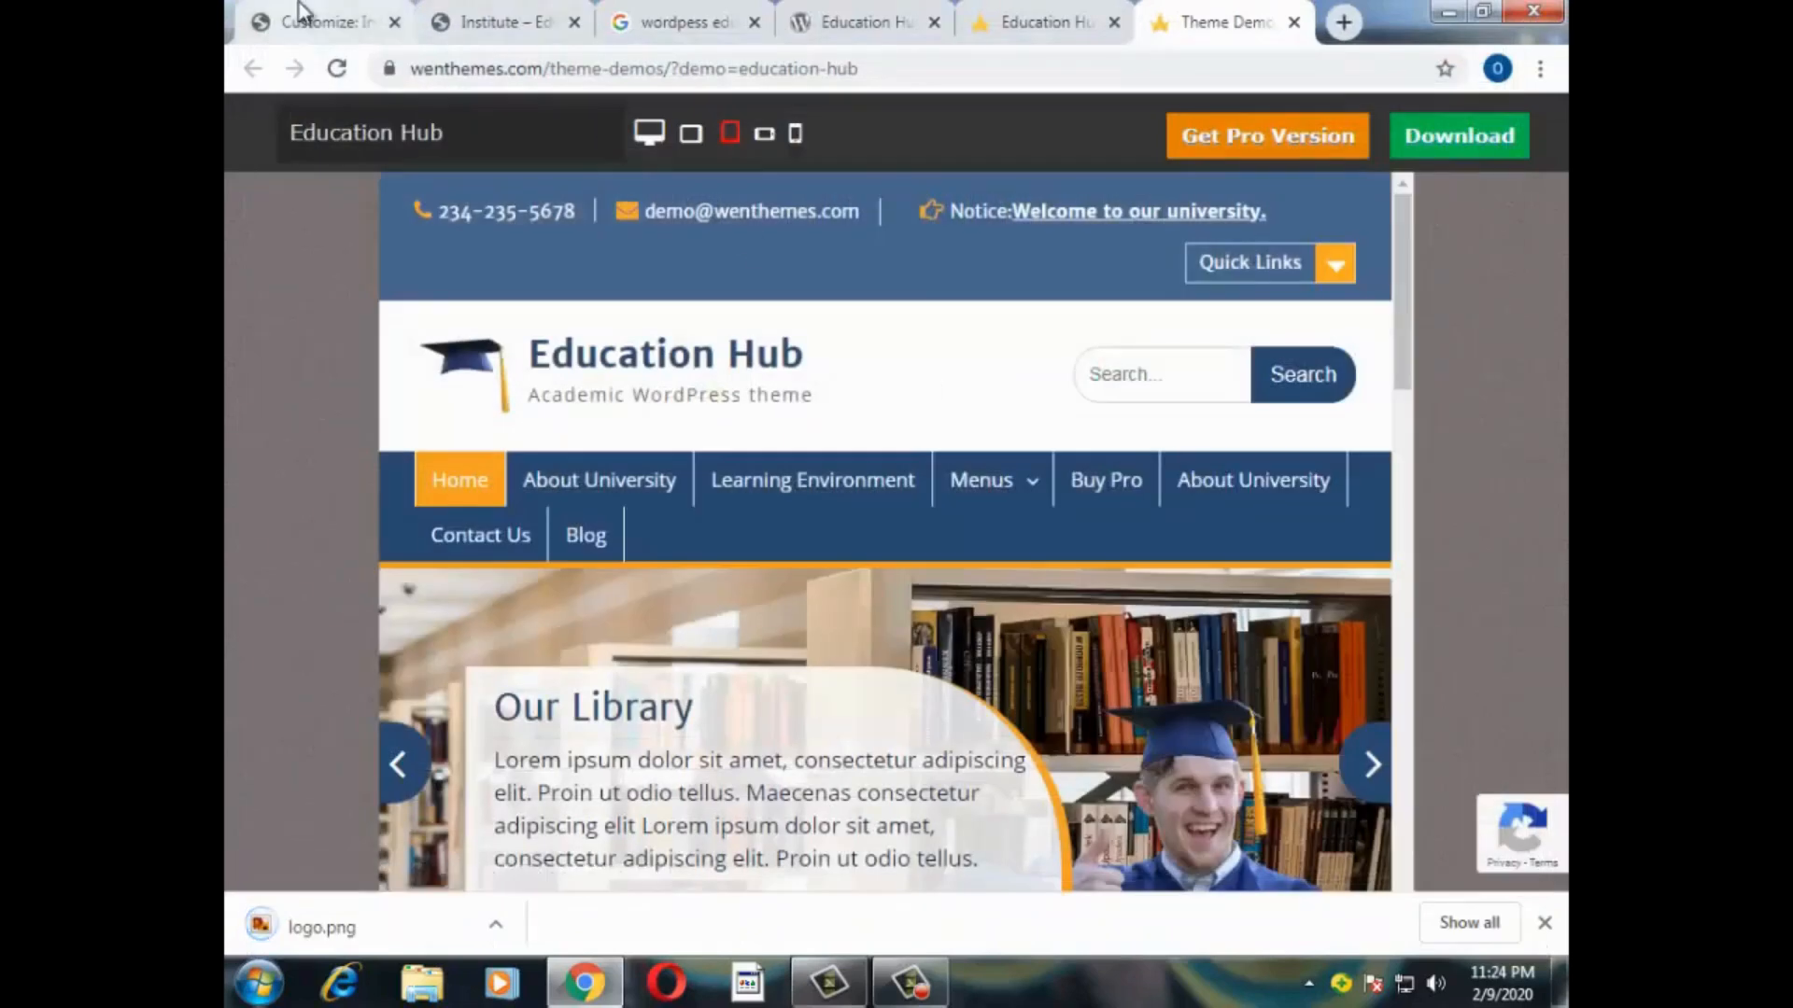
Turn on Show Social Icons in the site's Header Options and publish the change.
click(301, 19)
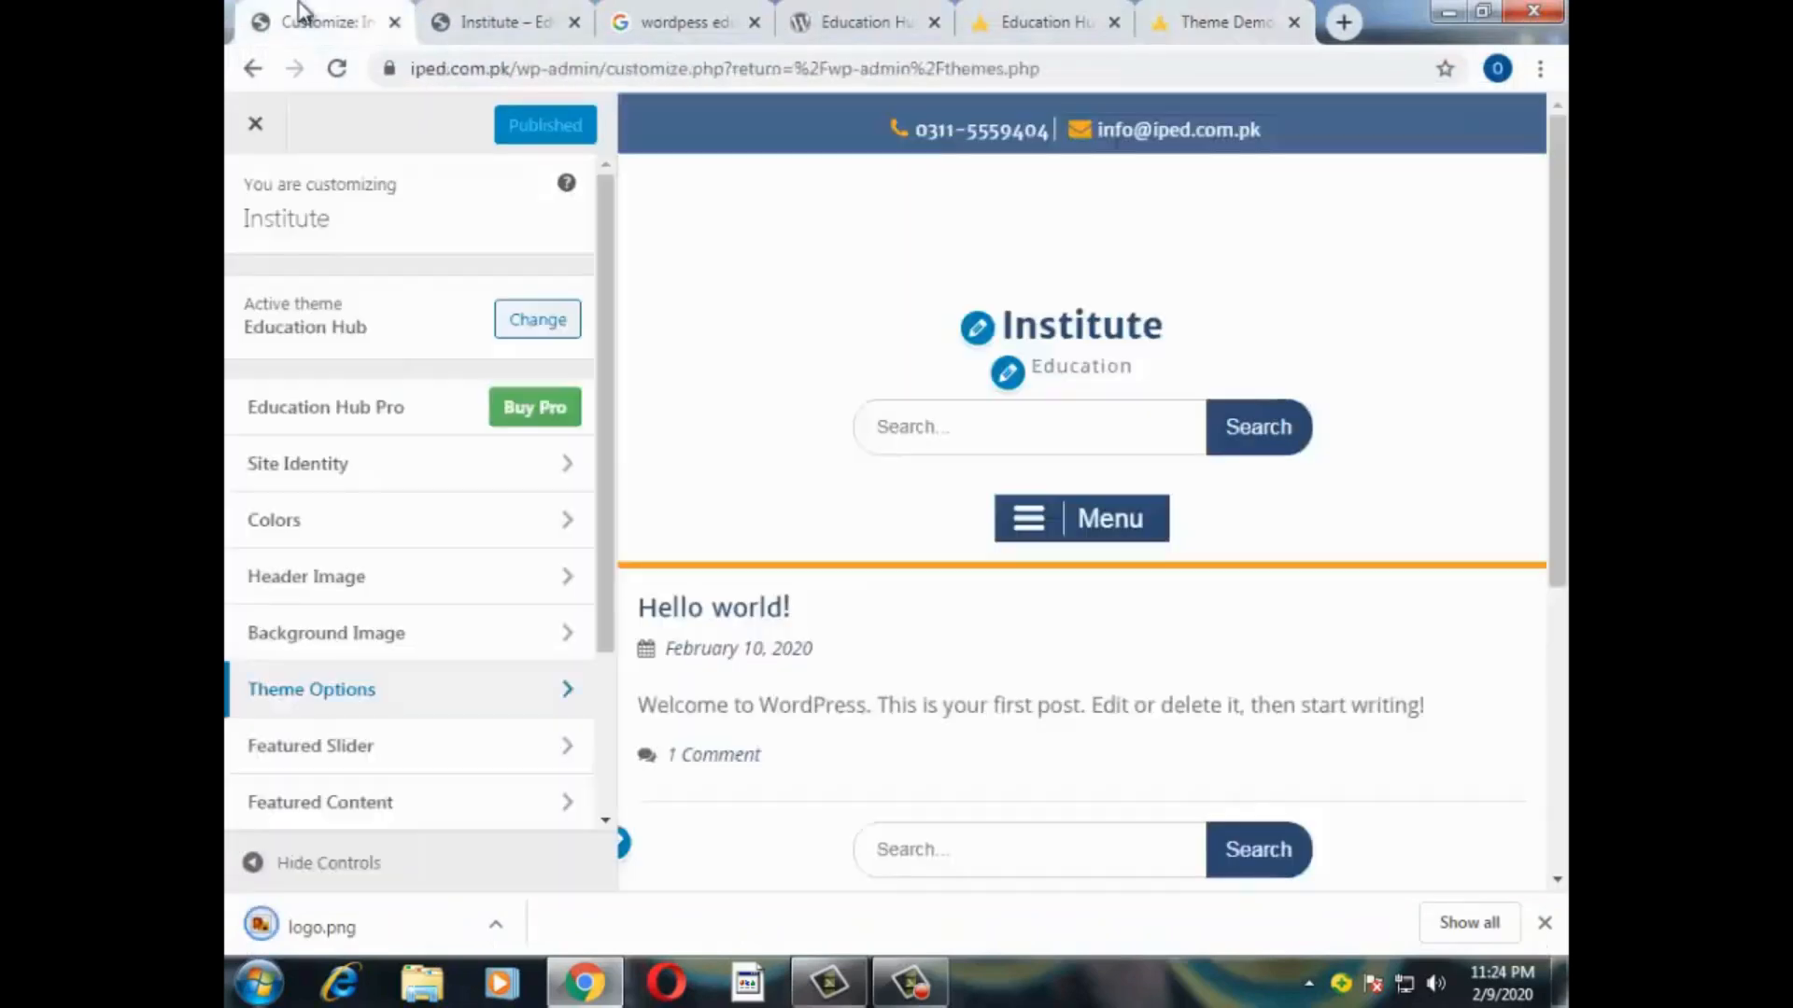
scroll(420, 518, down, 3)
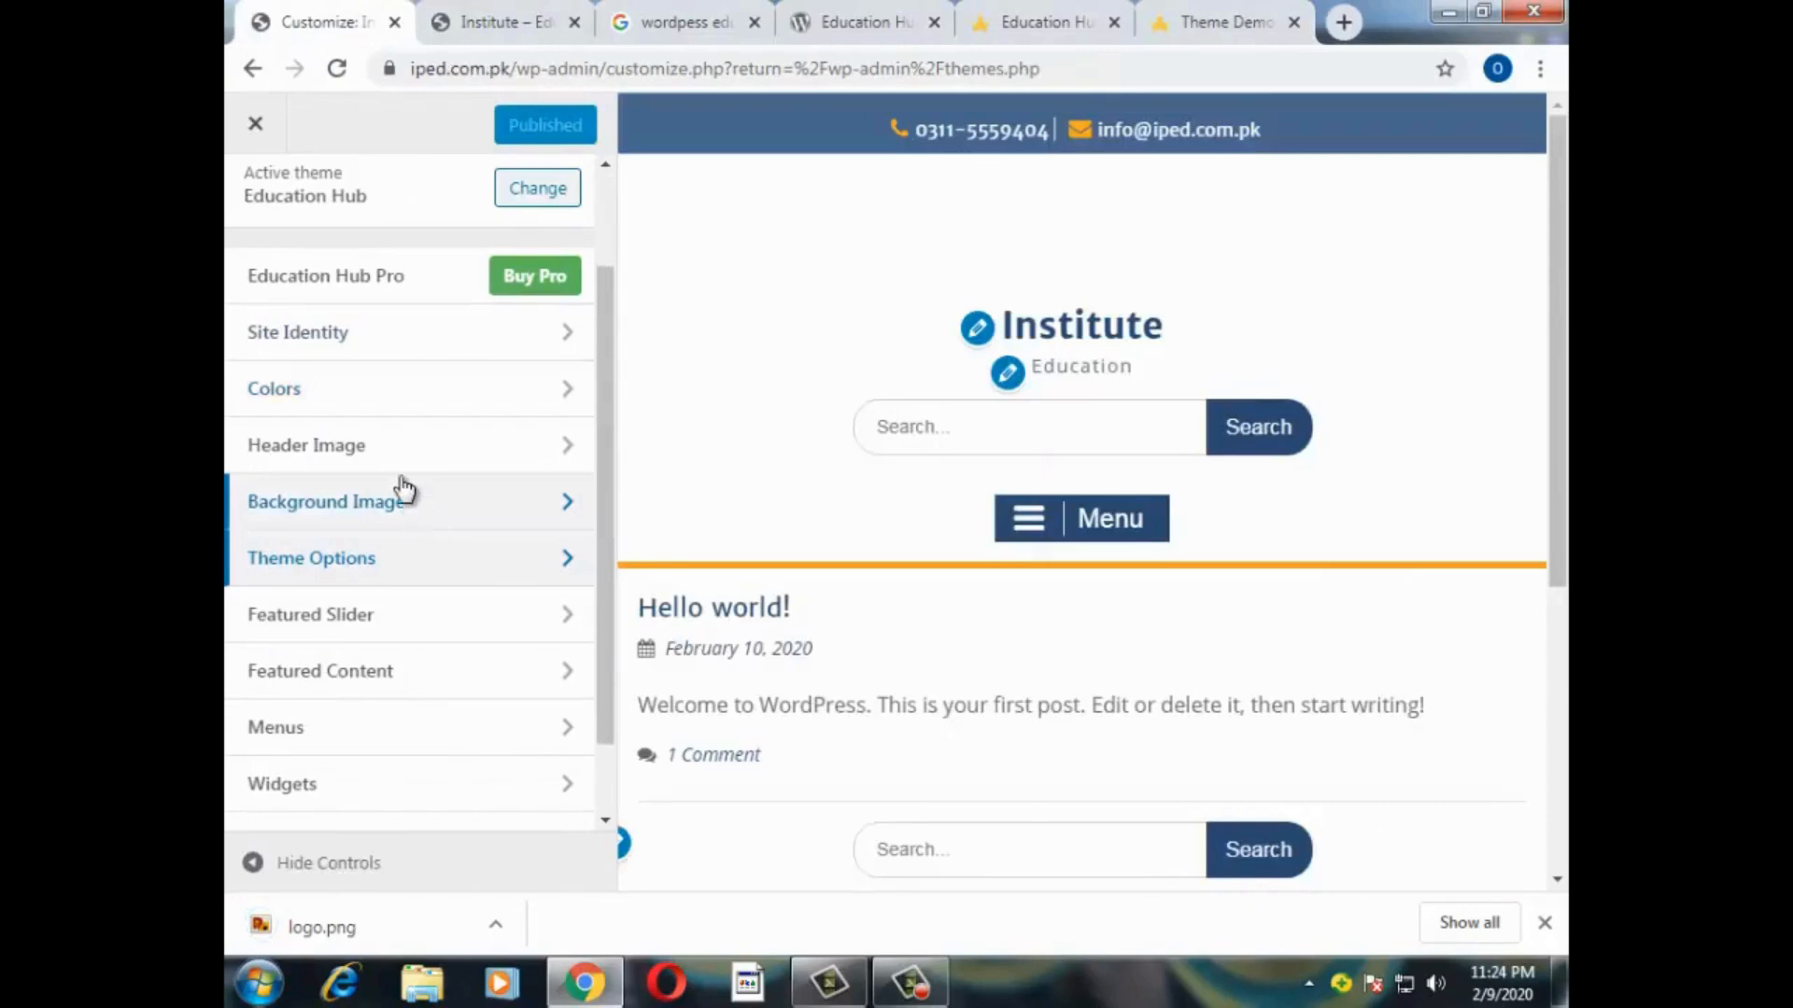
click(340, 560)
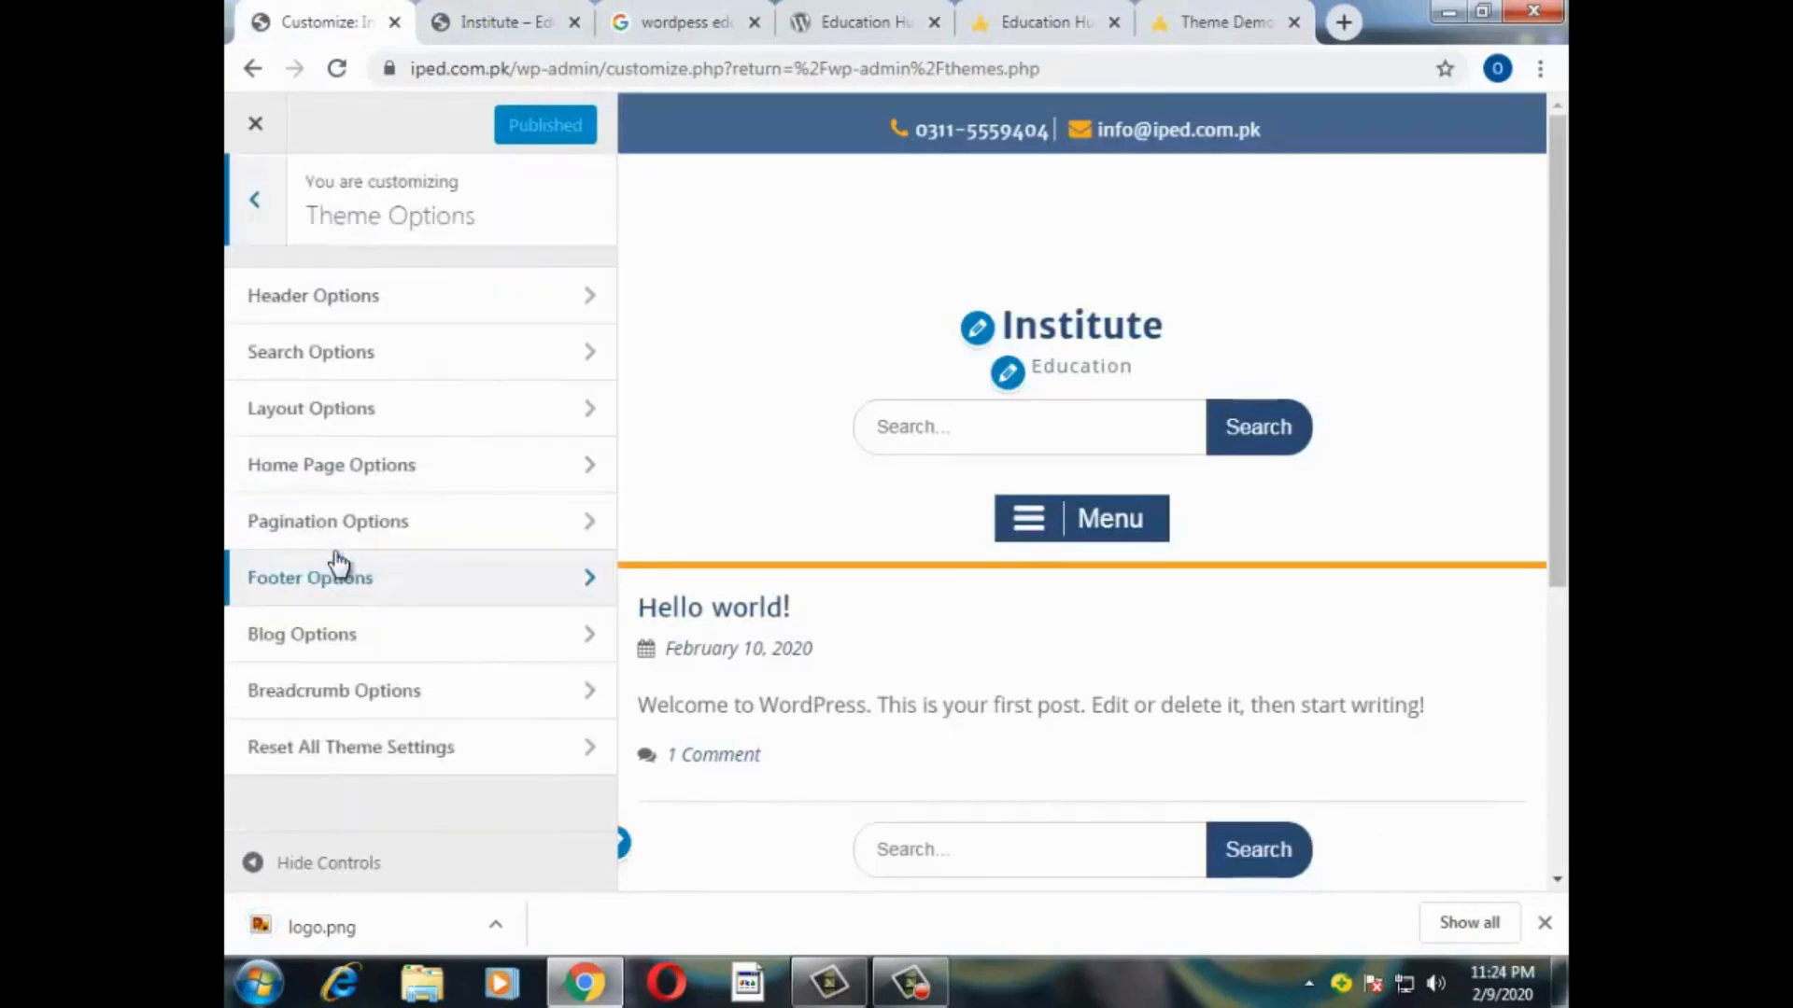
click(386, 308)
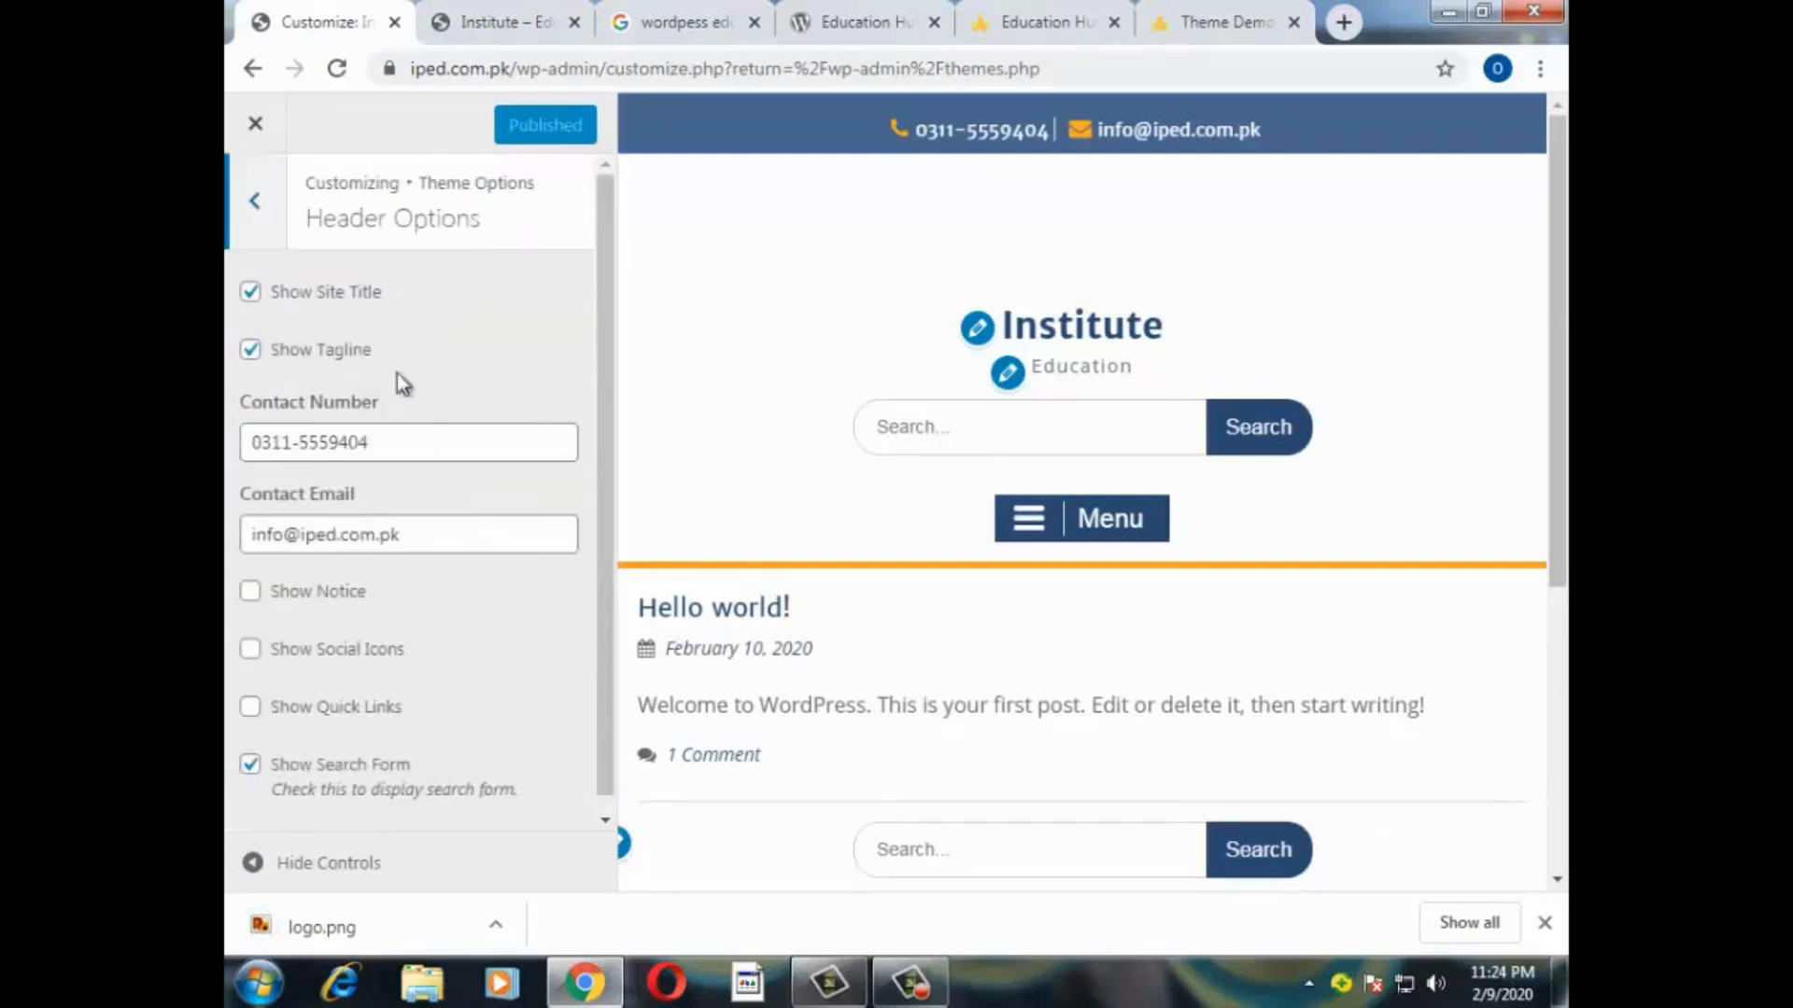
click(255, 201)
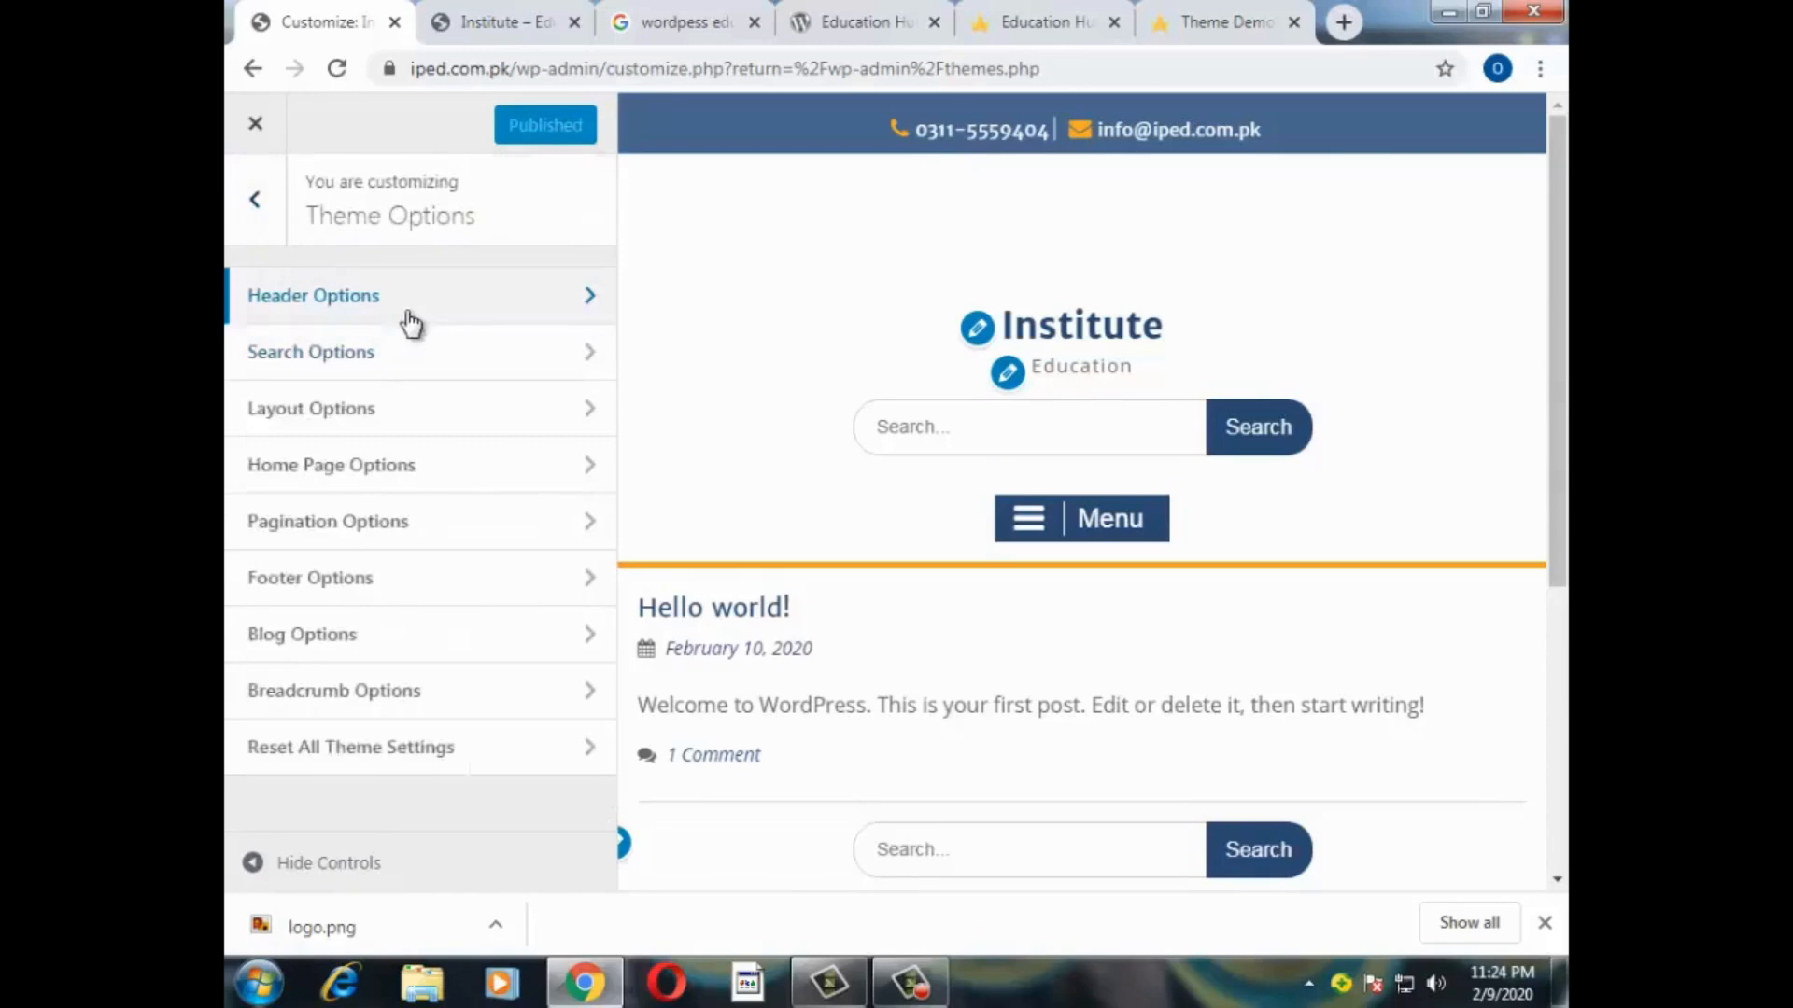
click(409, 317)
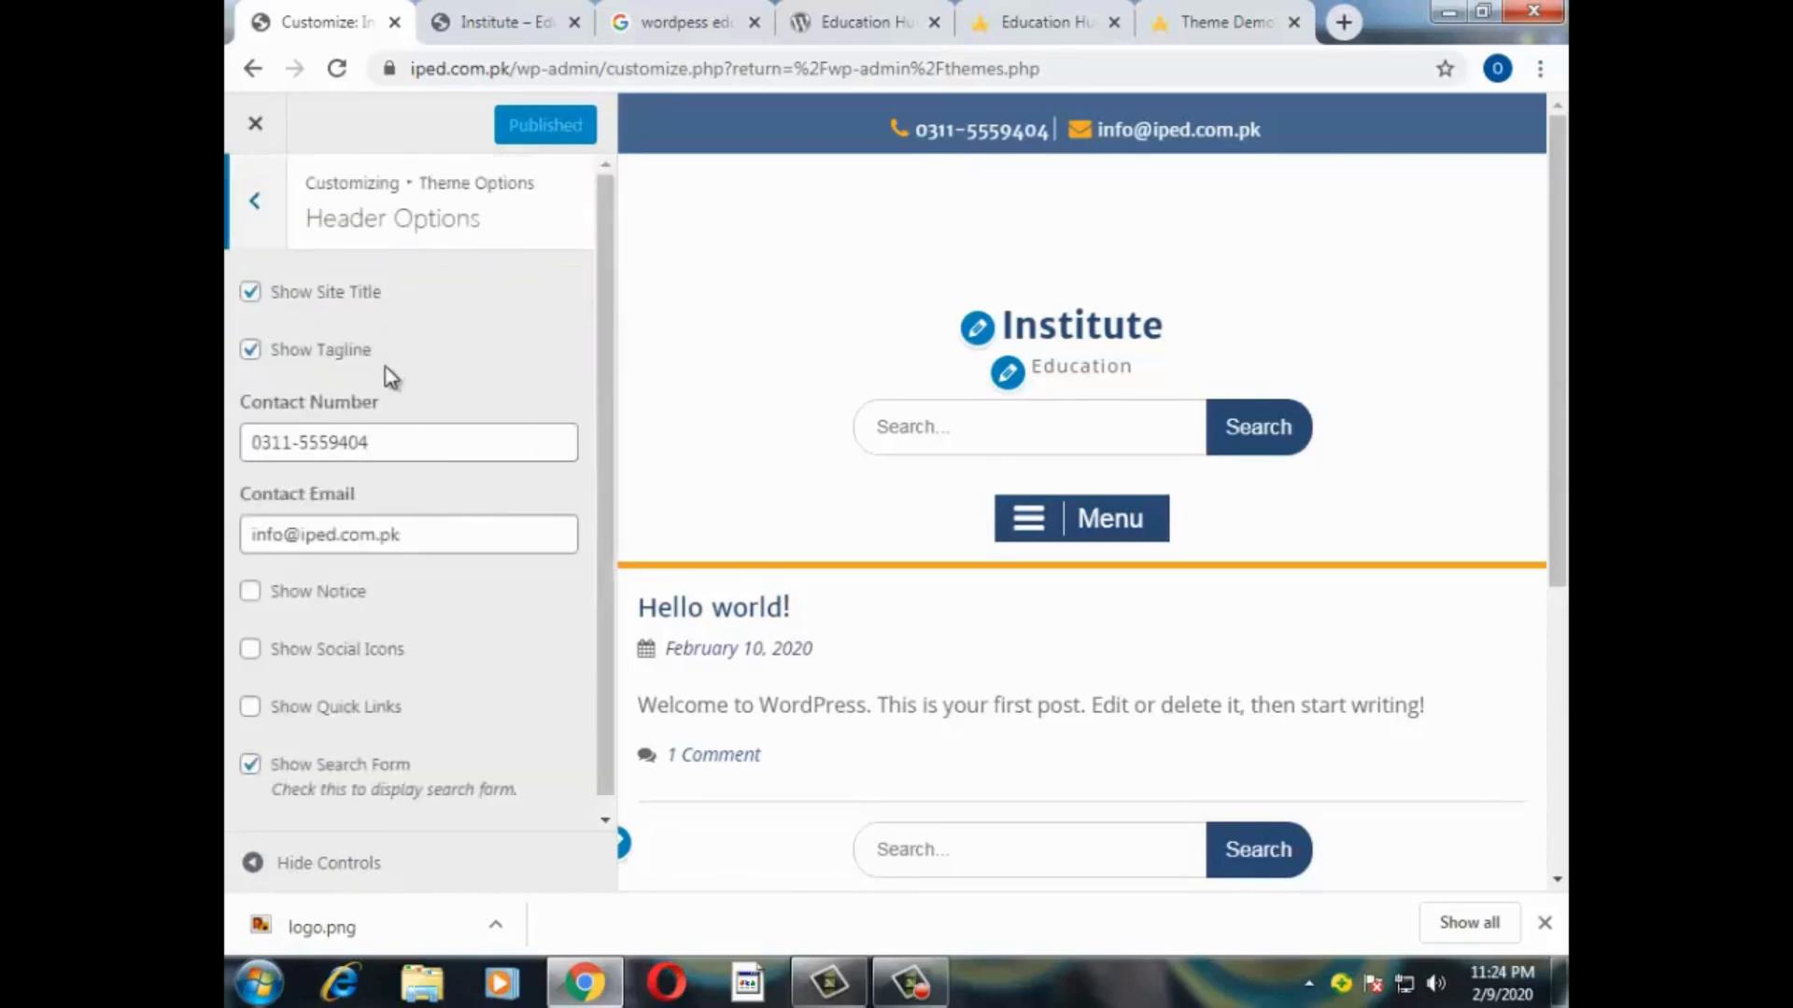
click(250, 657)
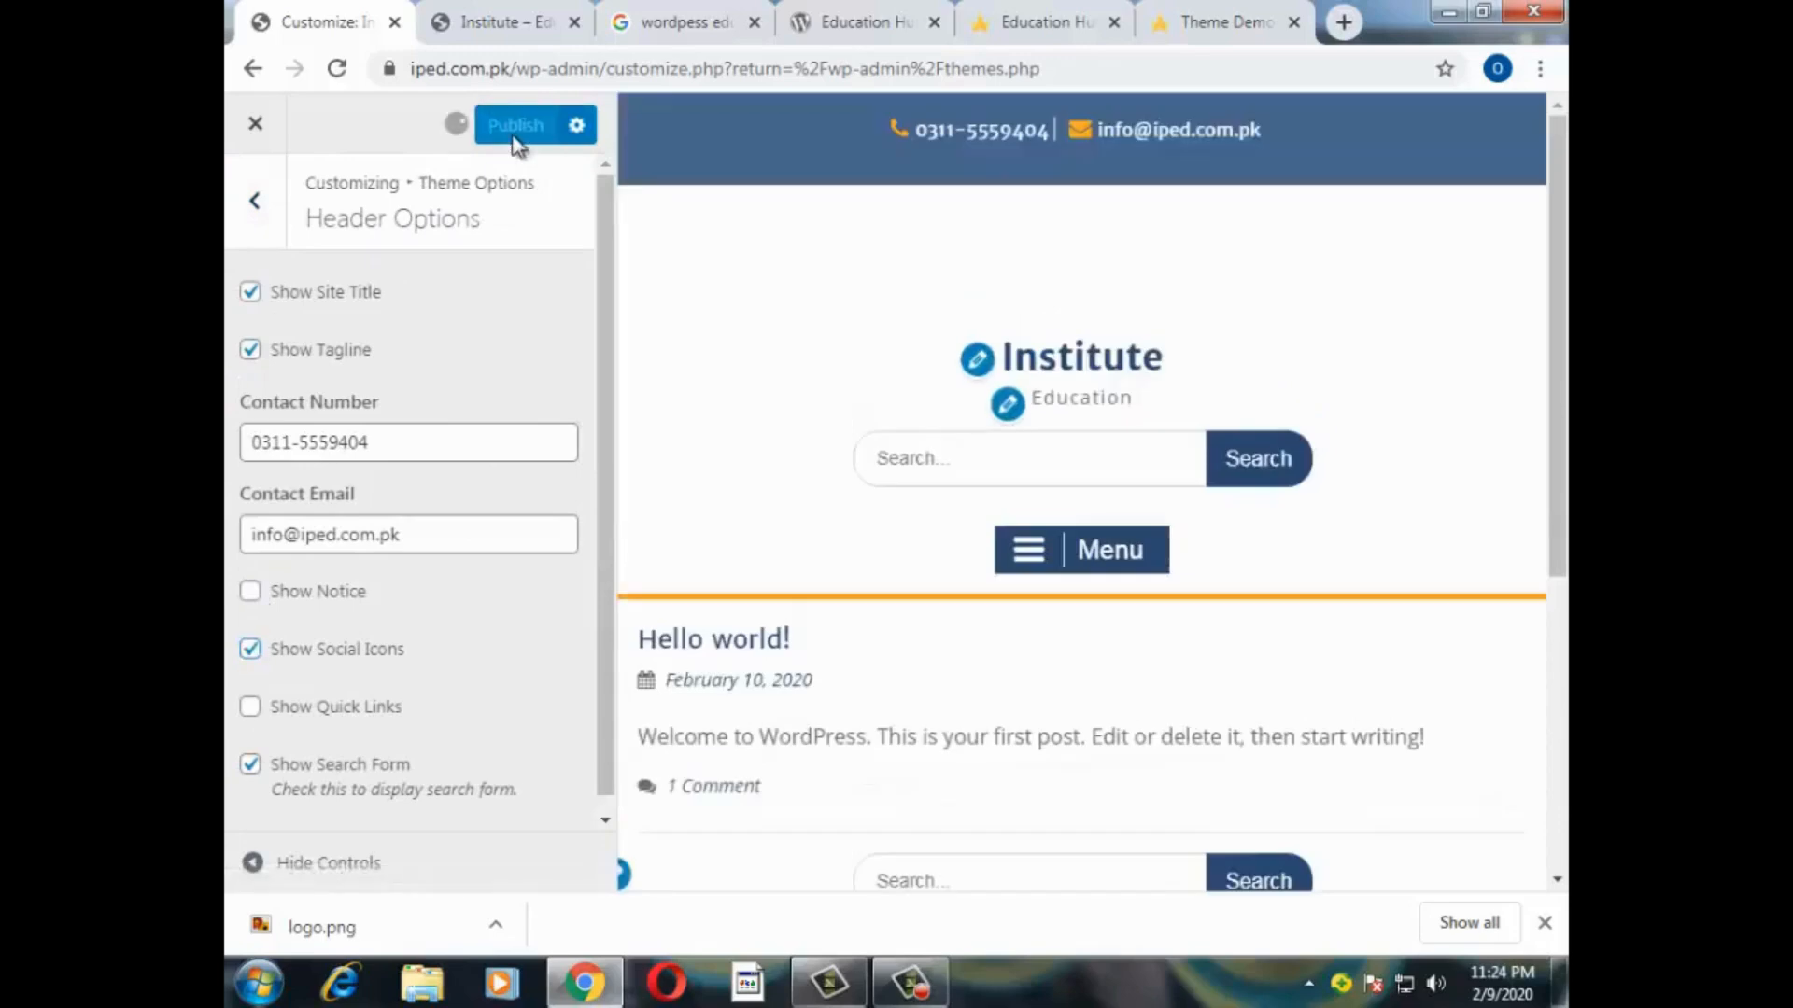
Leave the theme options and look through the customizer's Header Image section for a place to add the logo.
click(260, 229)
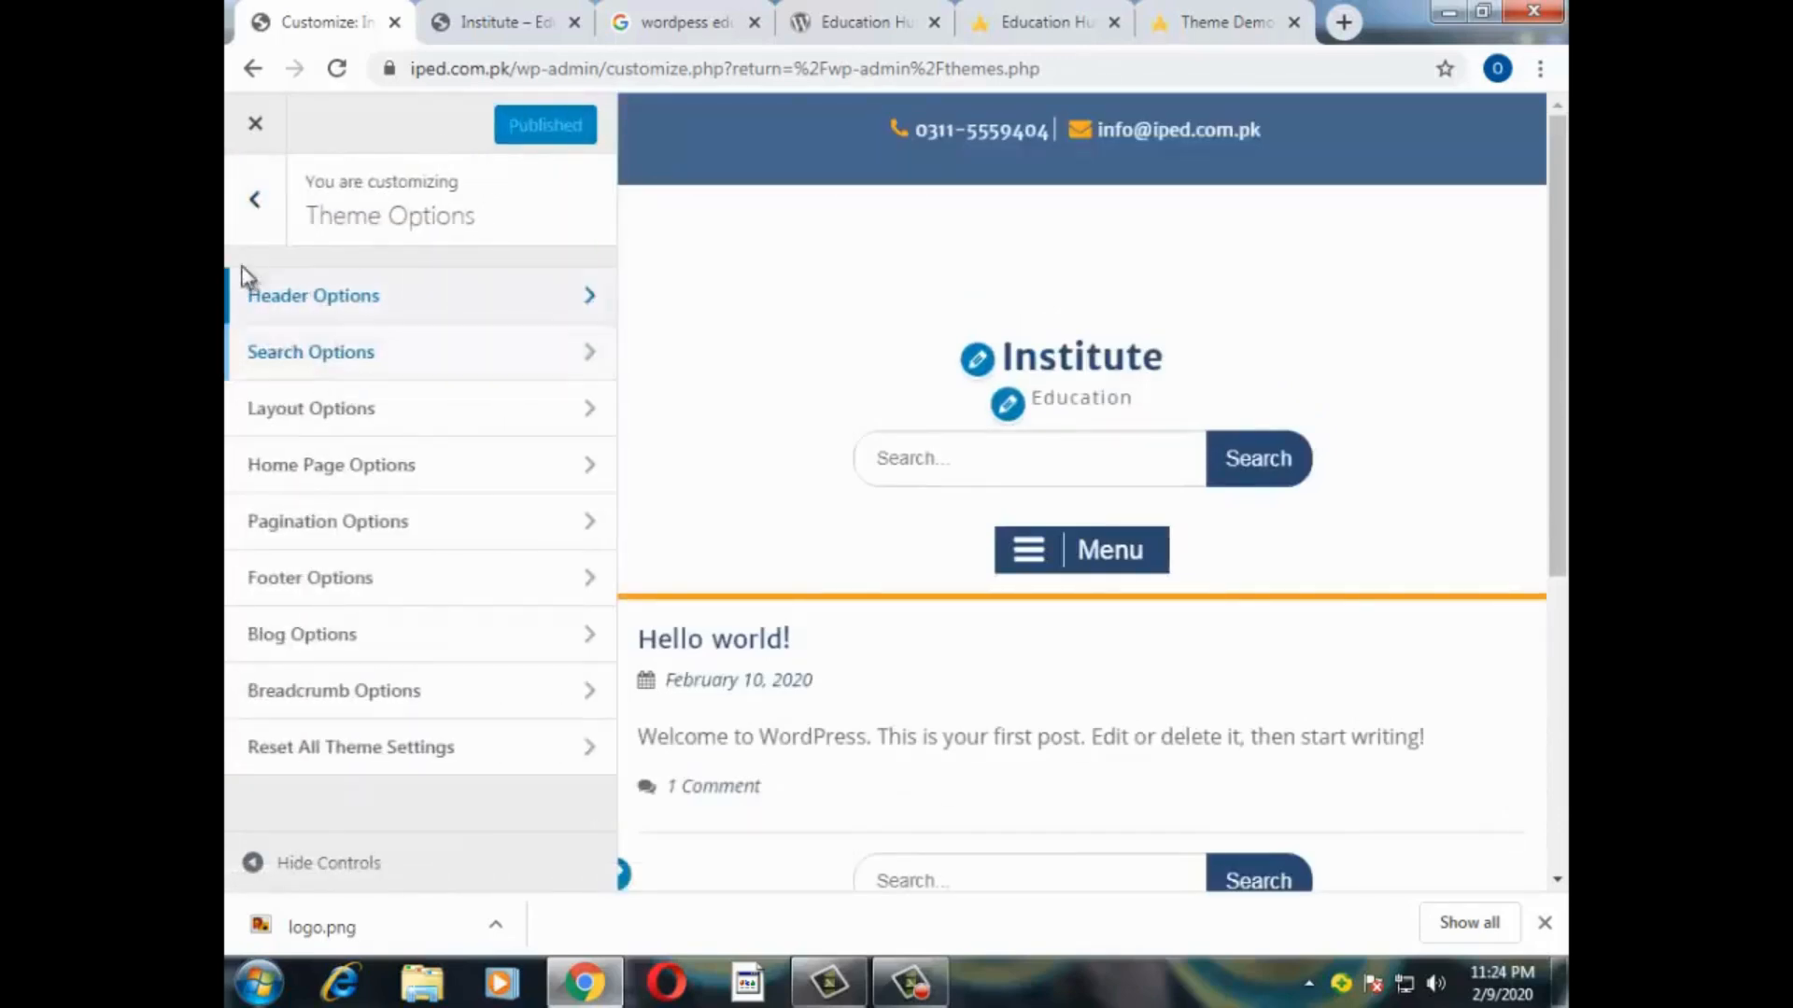
click(252, 198)
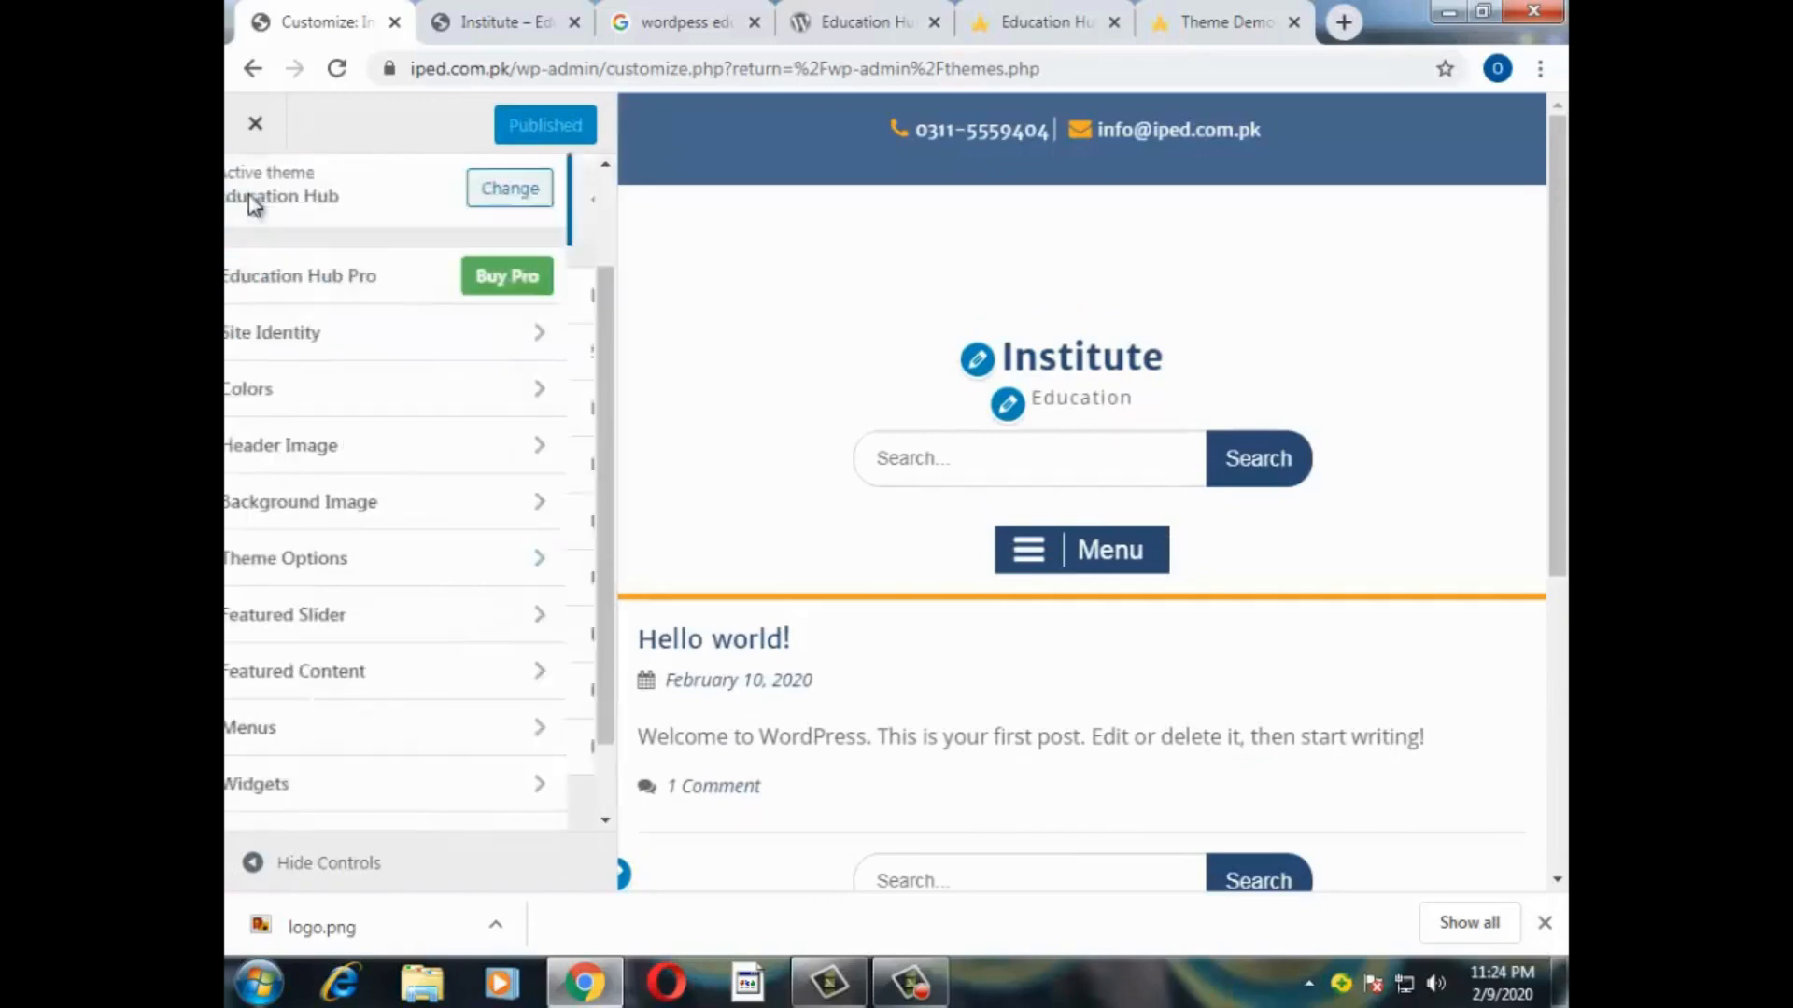
click(319, 445)
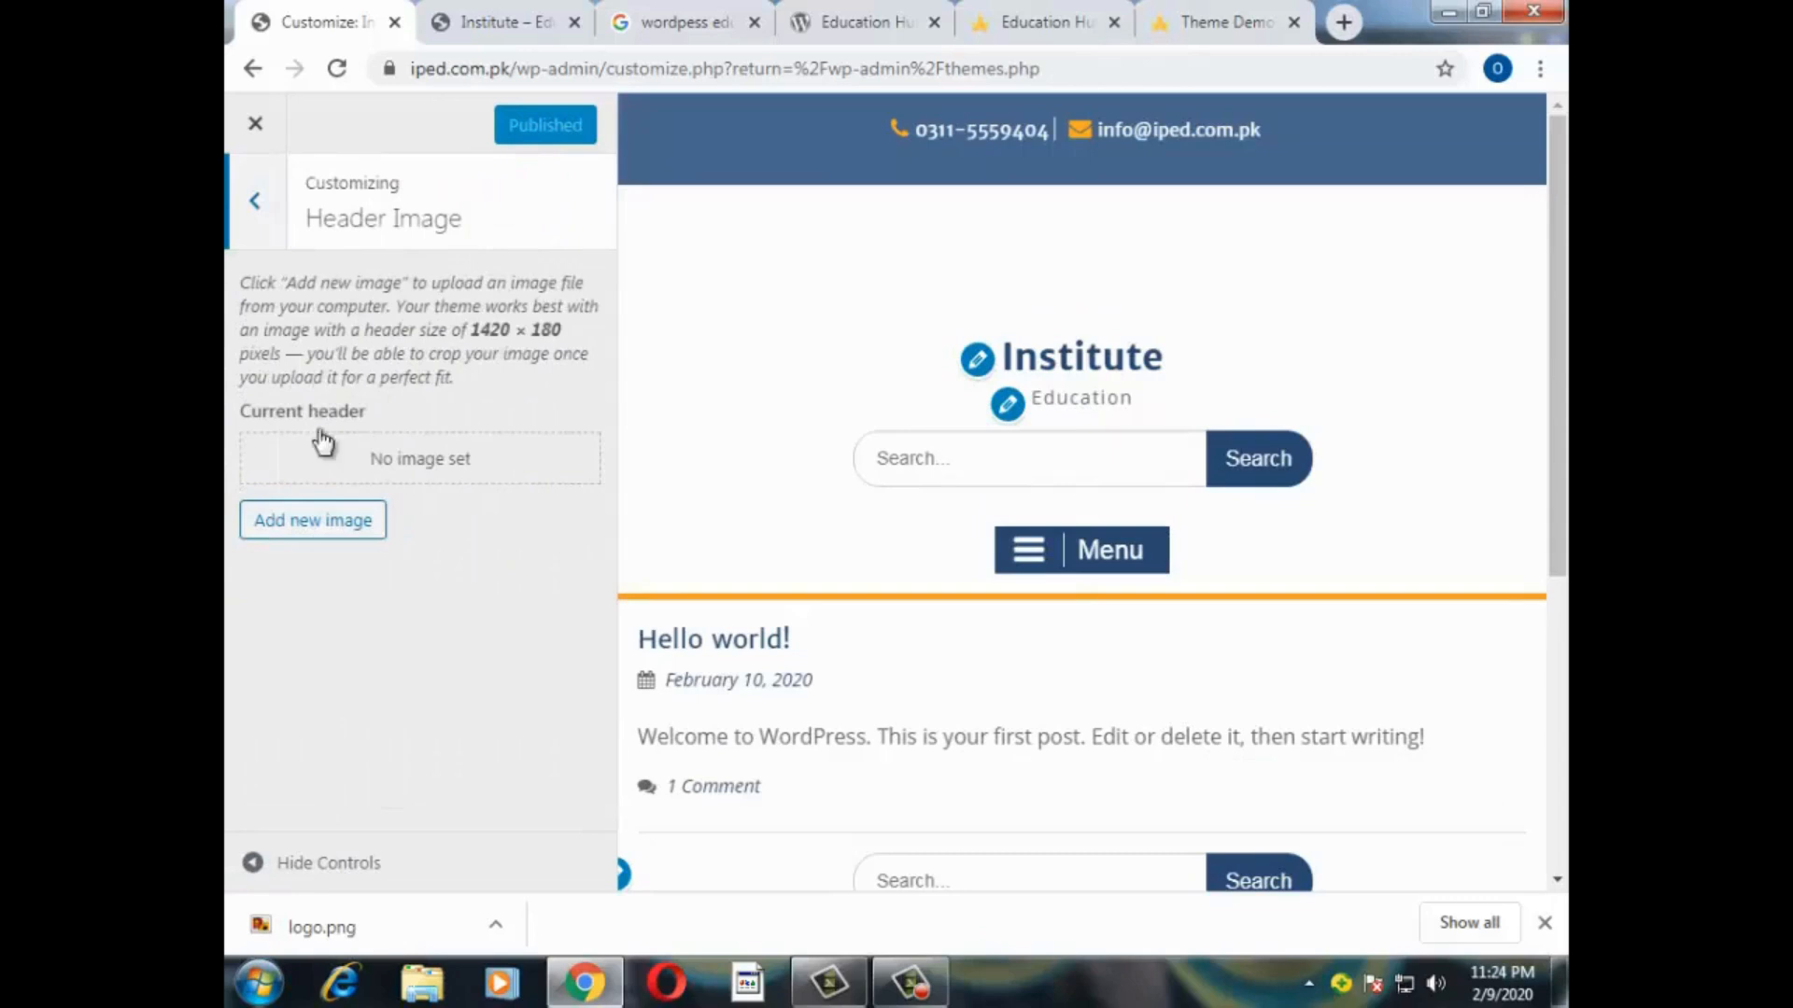
click(256, 202)
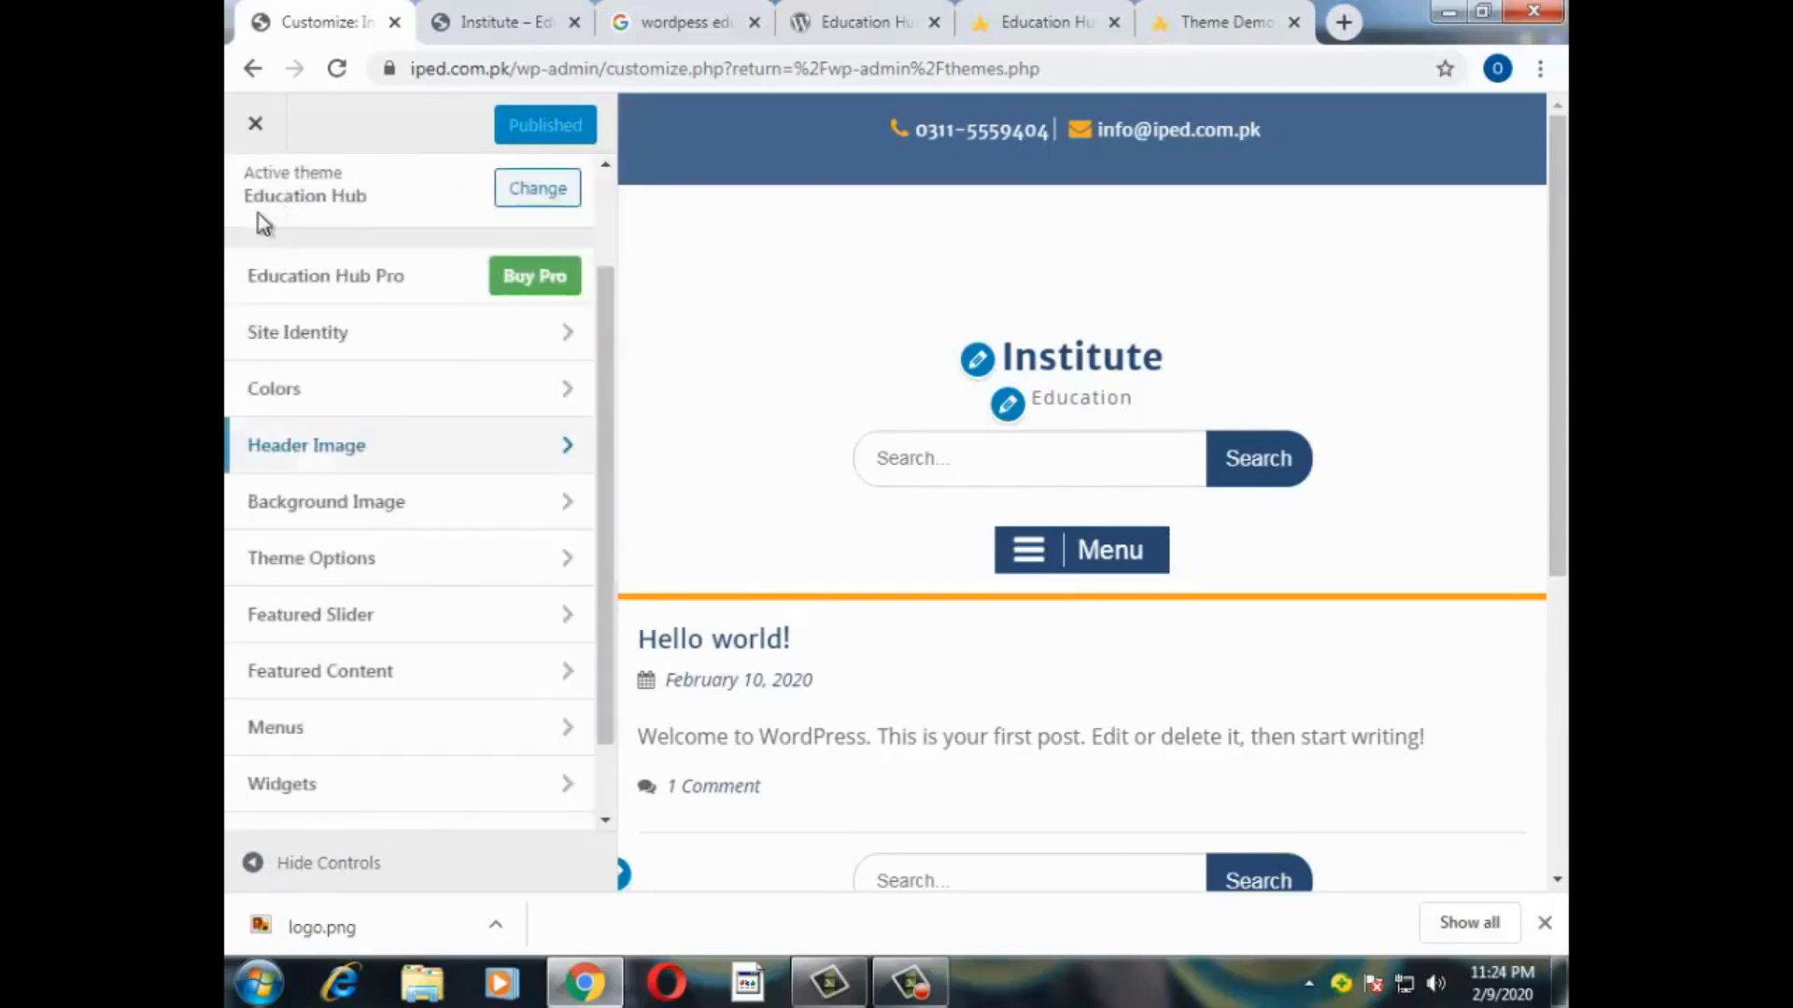
Upload the logo image from the Desktop and set it as the site logo in Site Identity.
click(390, 351)
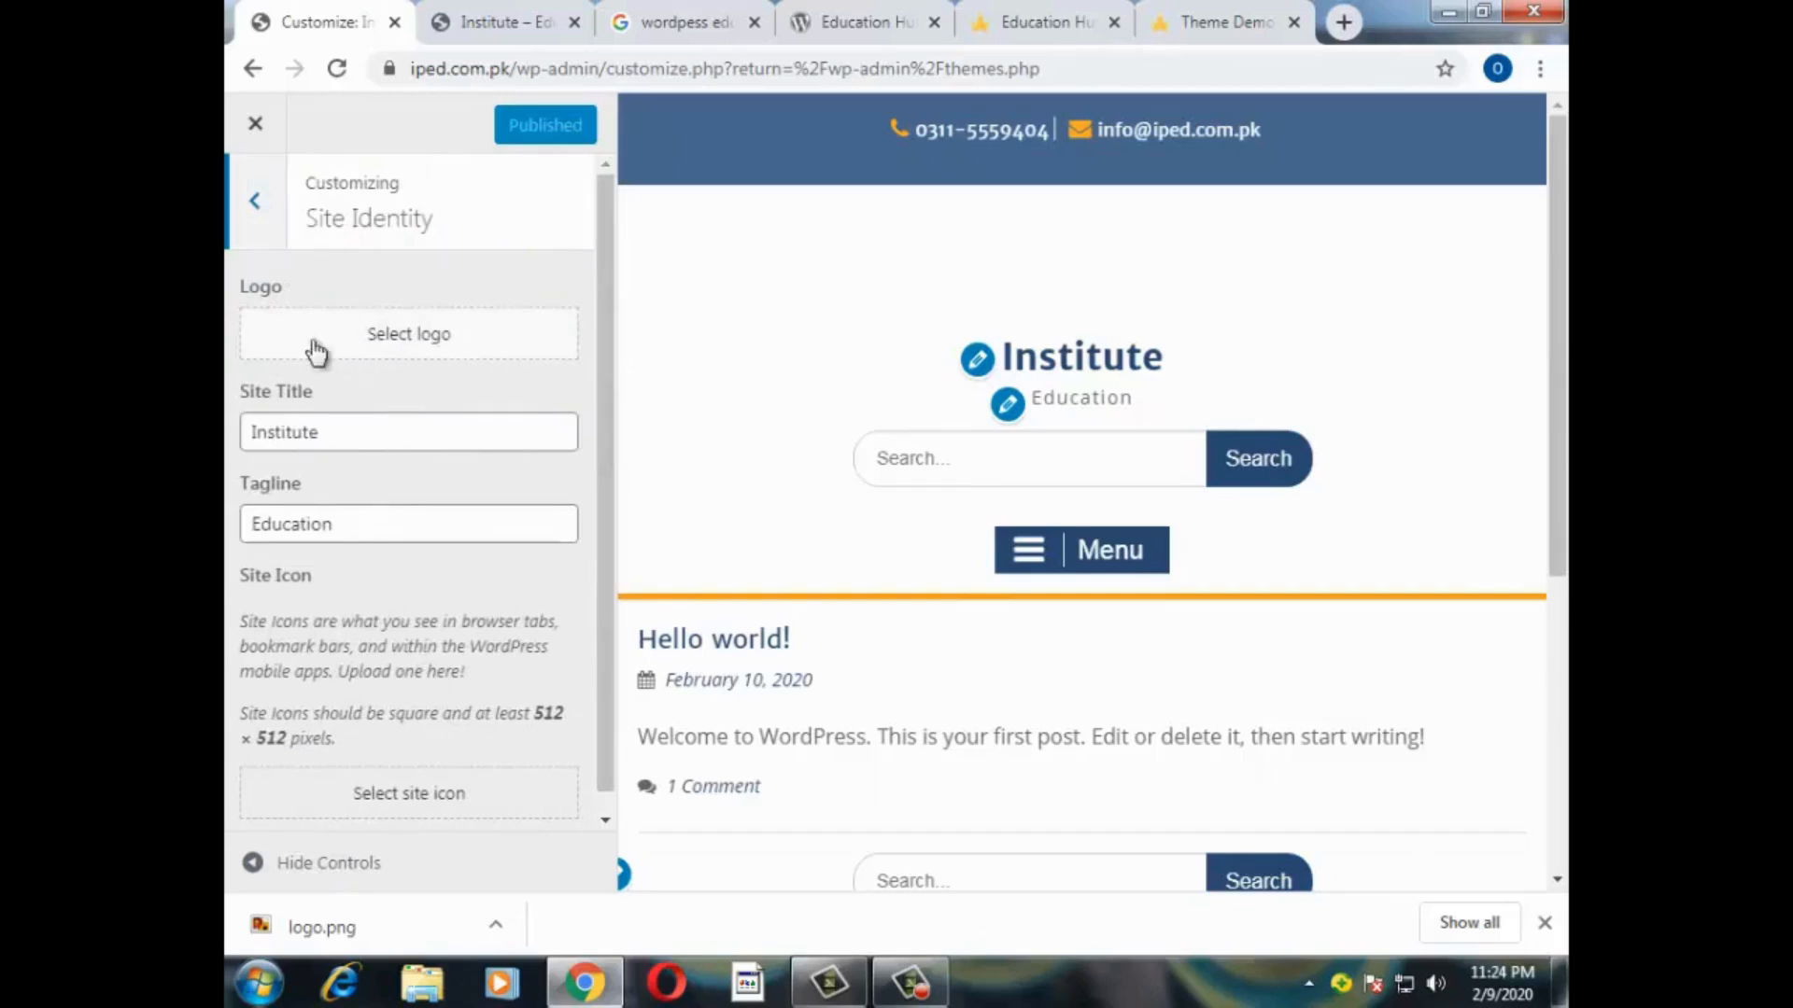
click(398, 340)
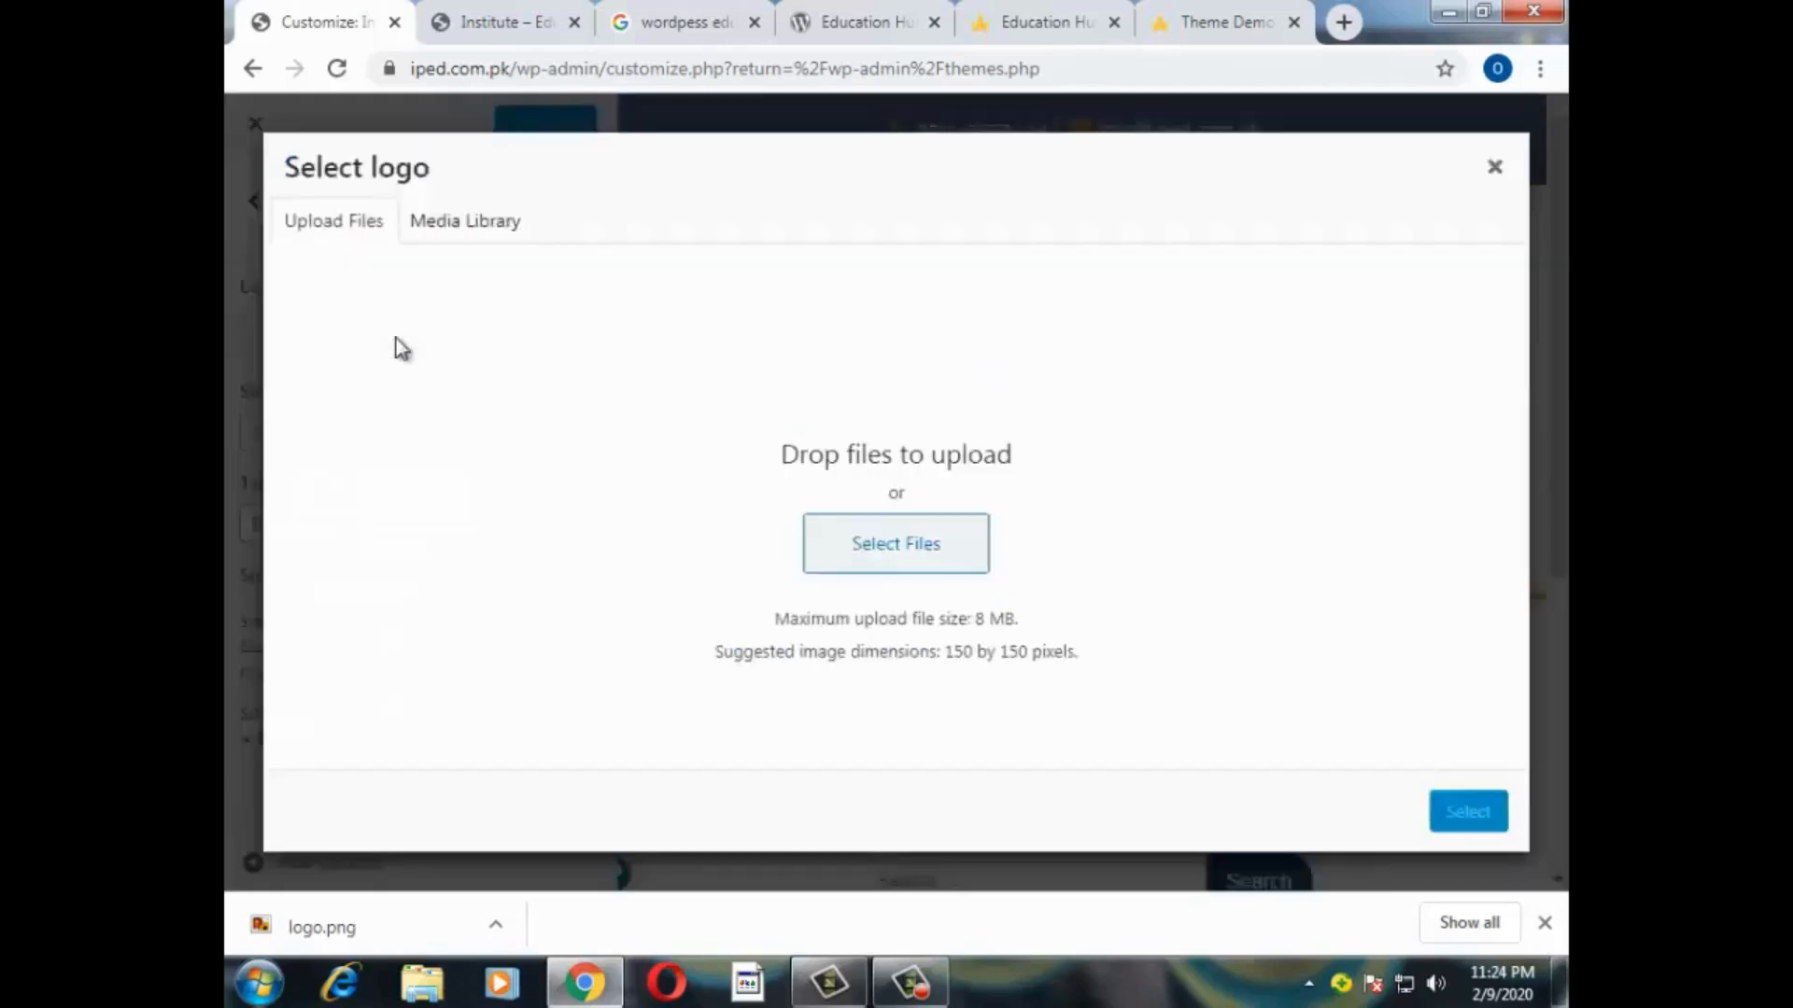
click(900, 552)
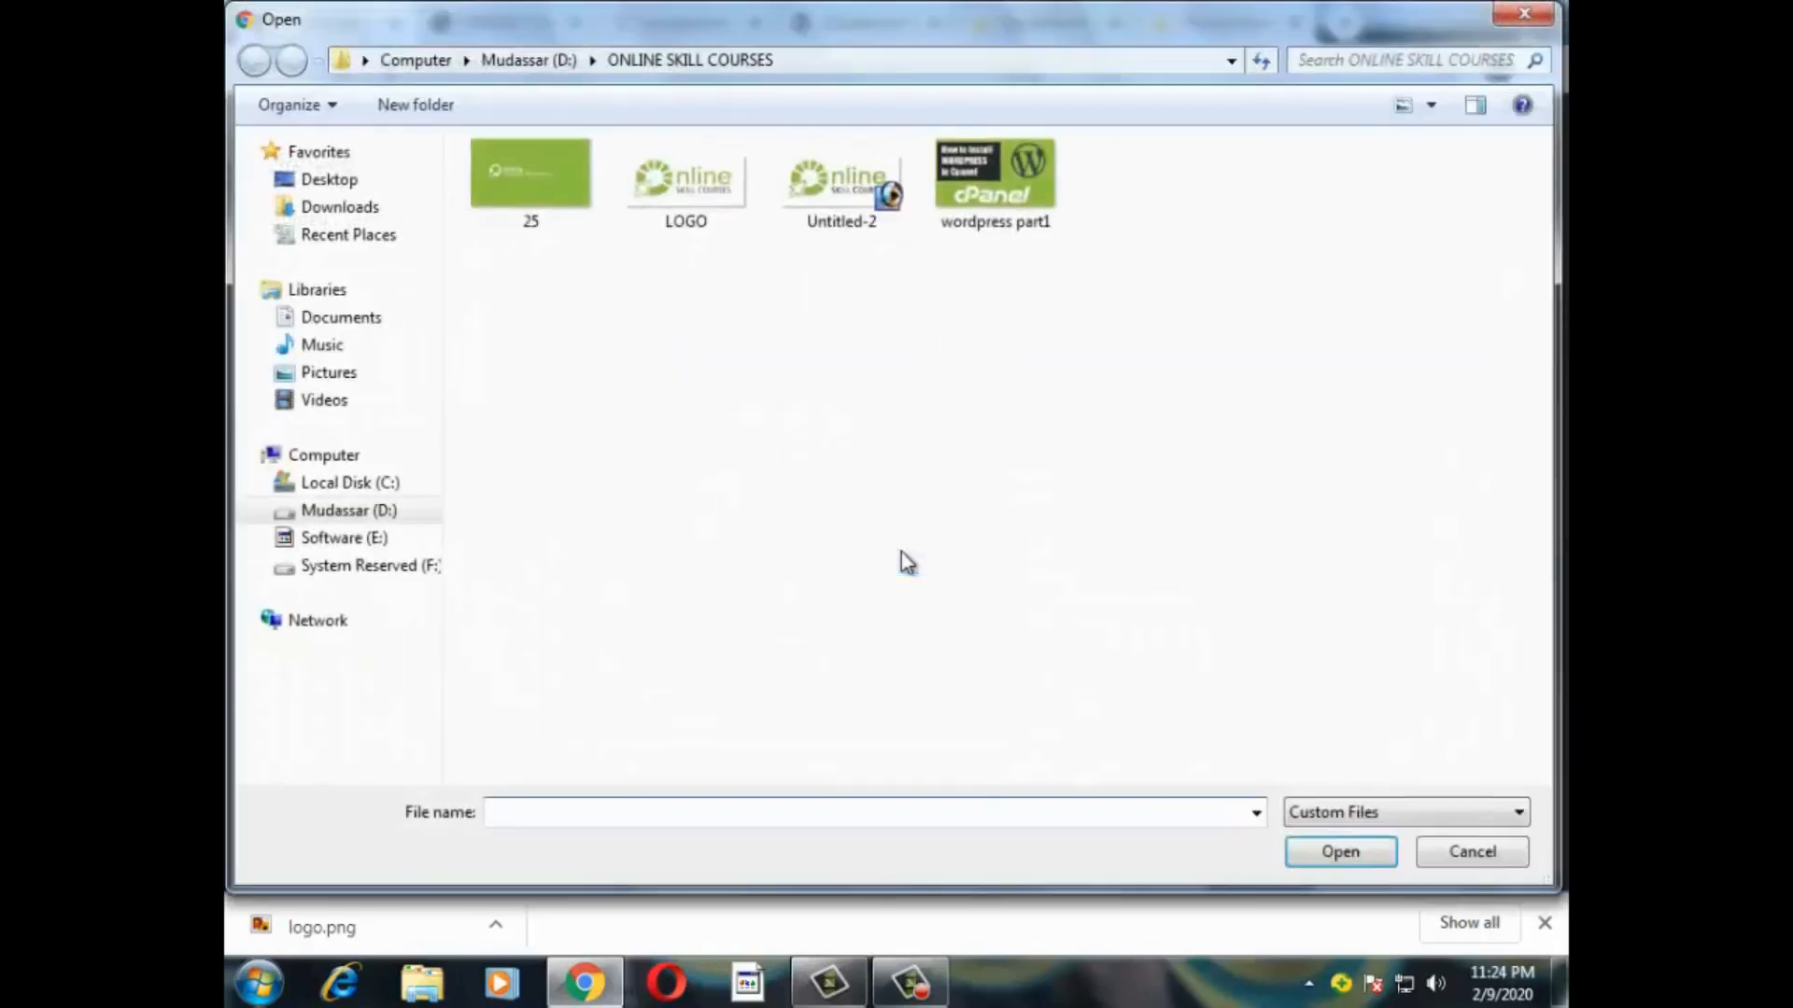
click(346, 183)
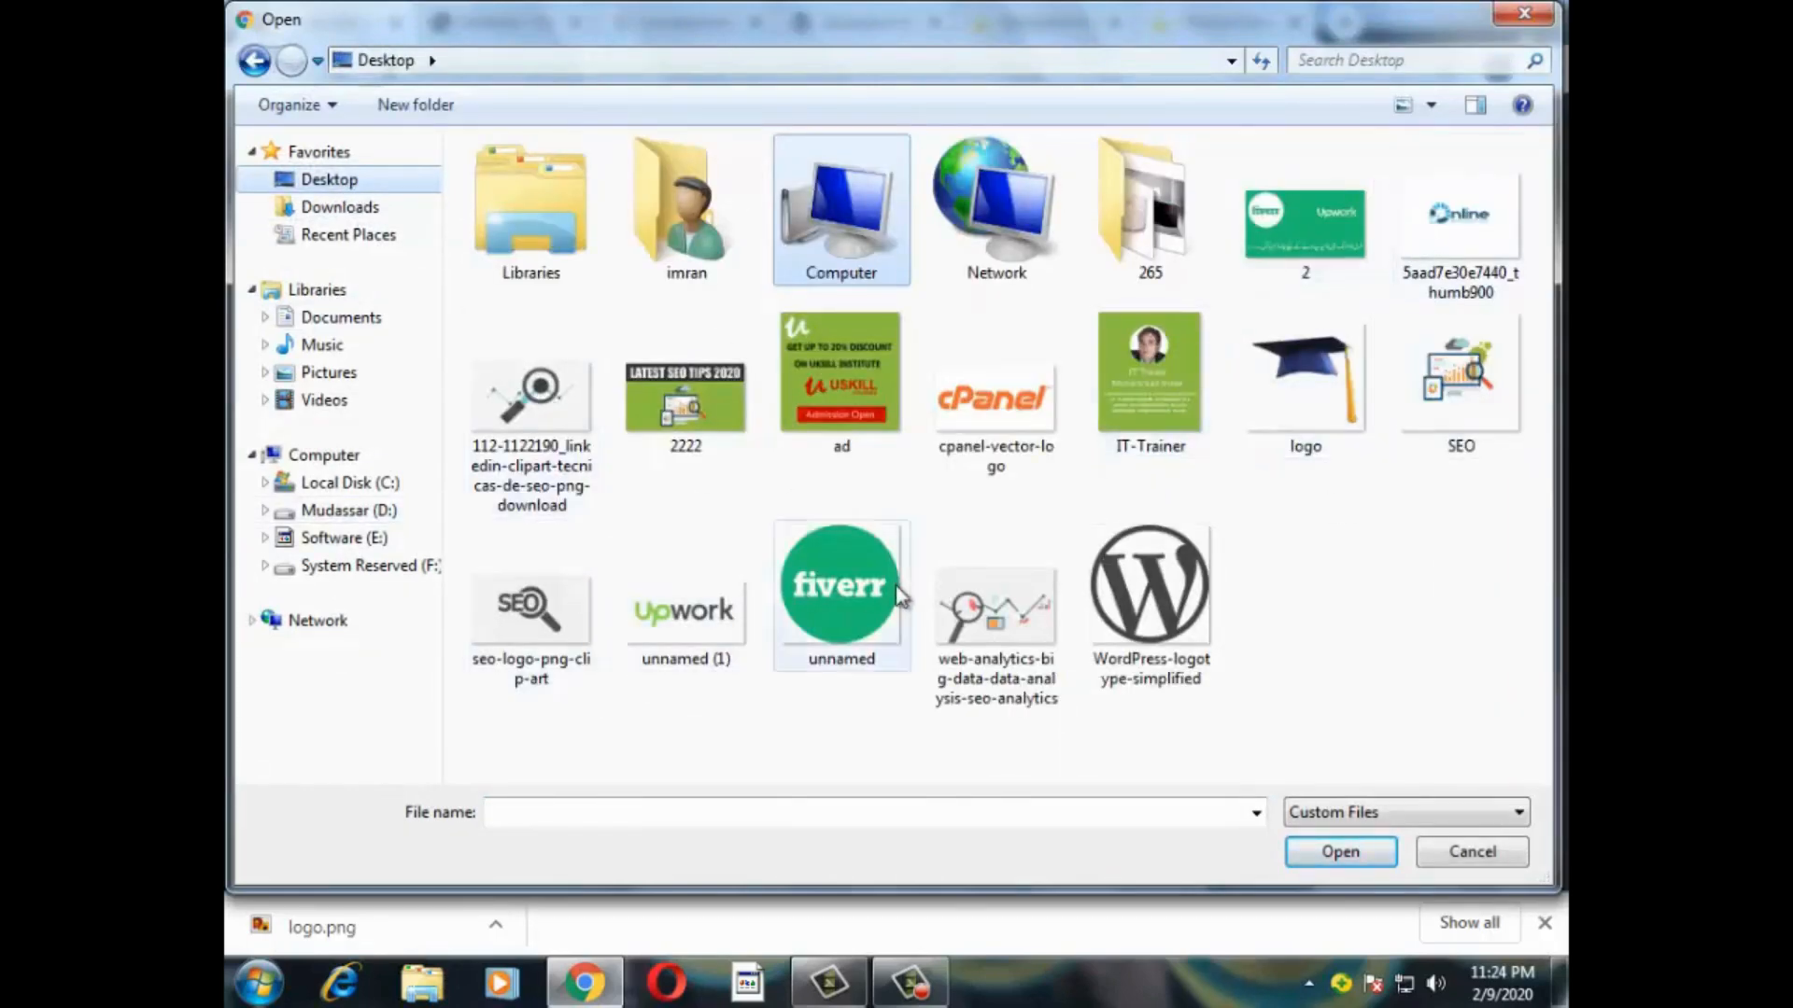
double_click(1305, 383)
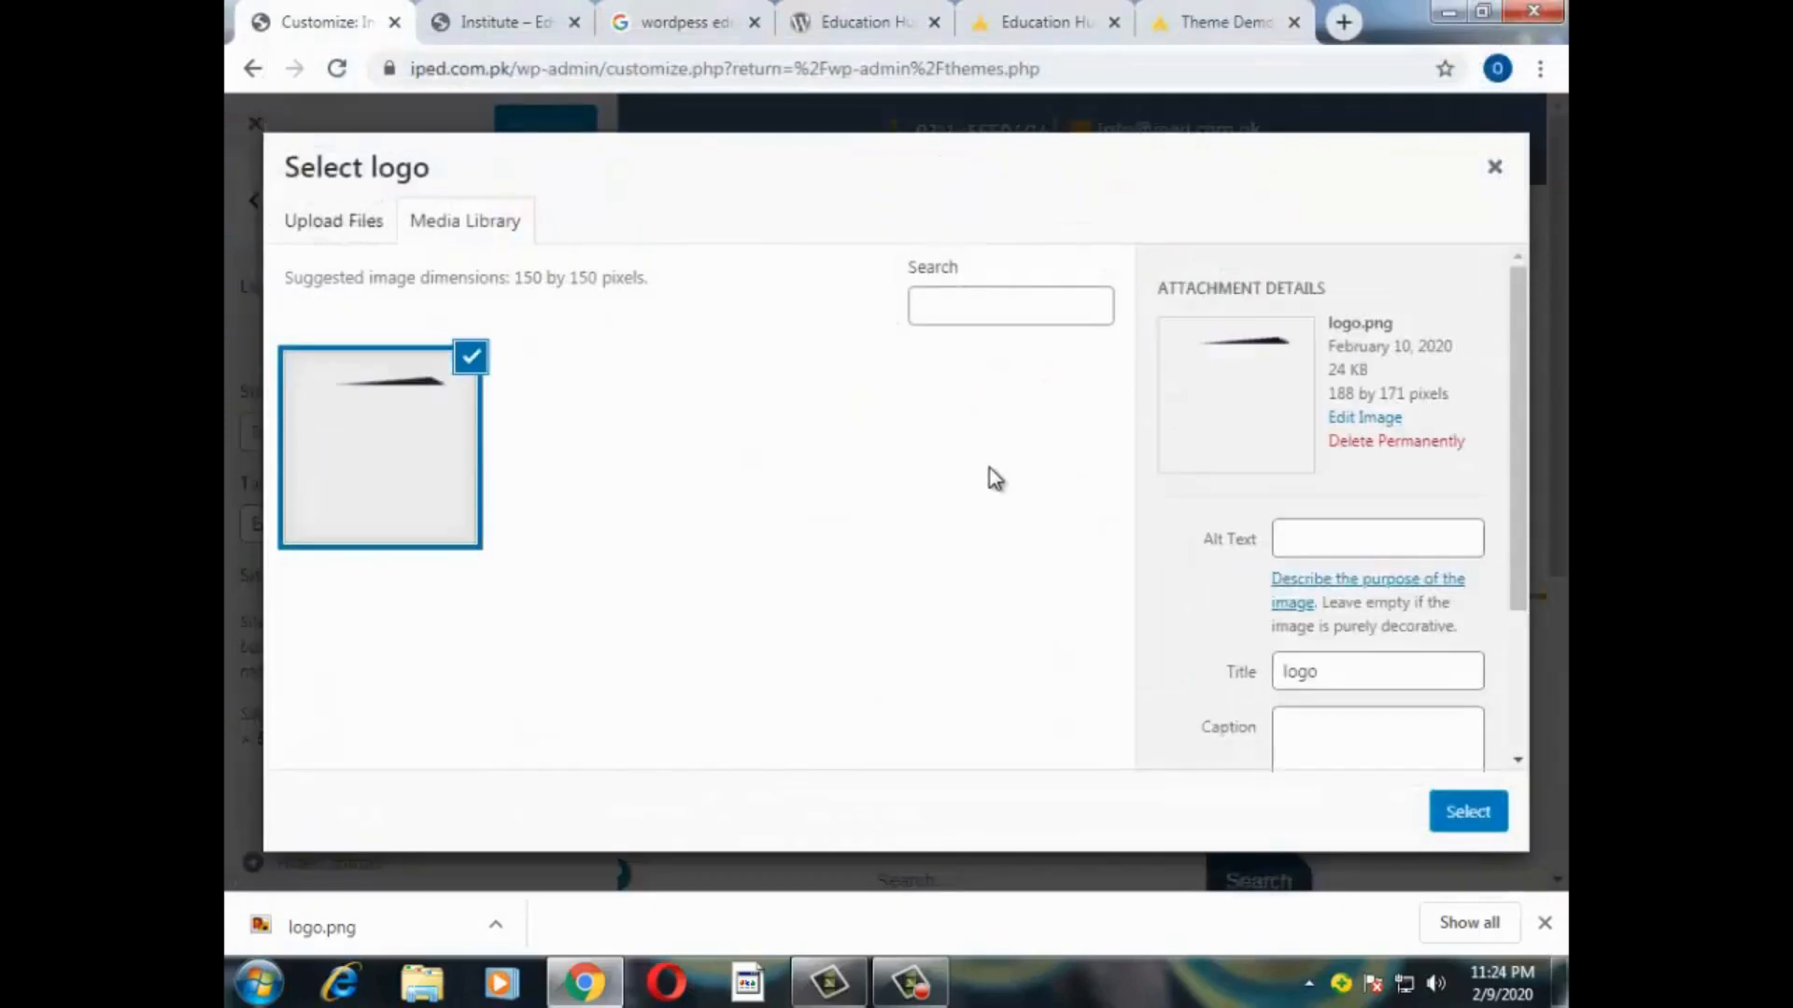
click(1485, 826)
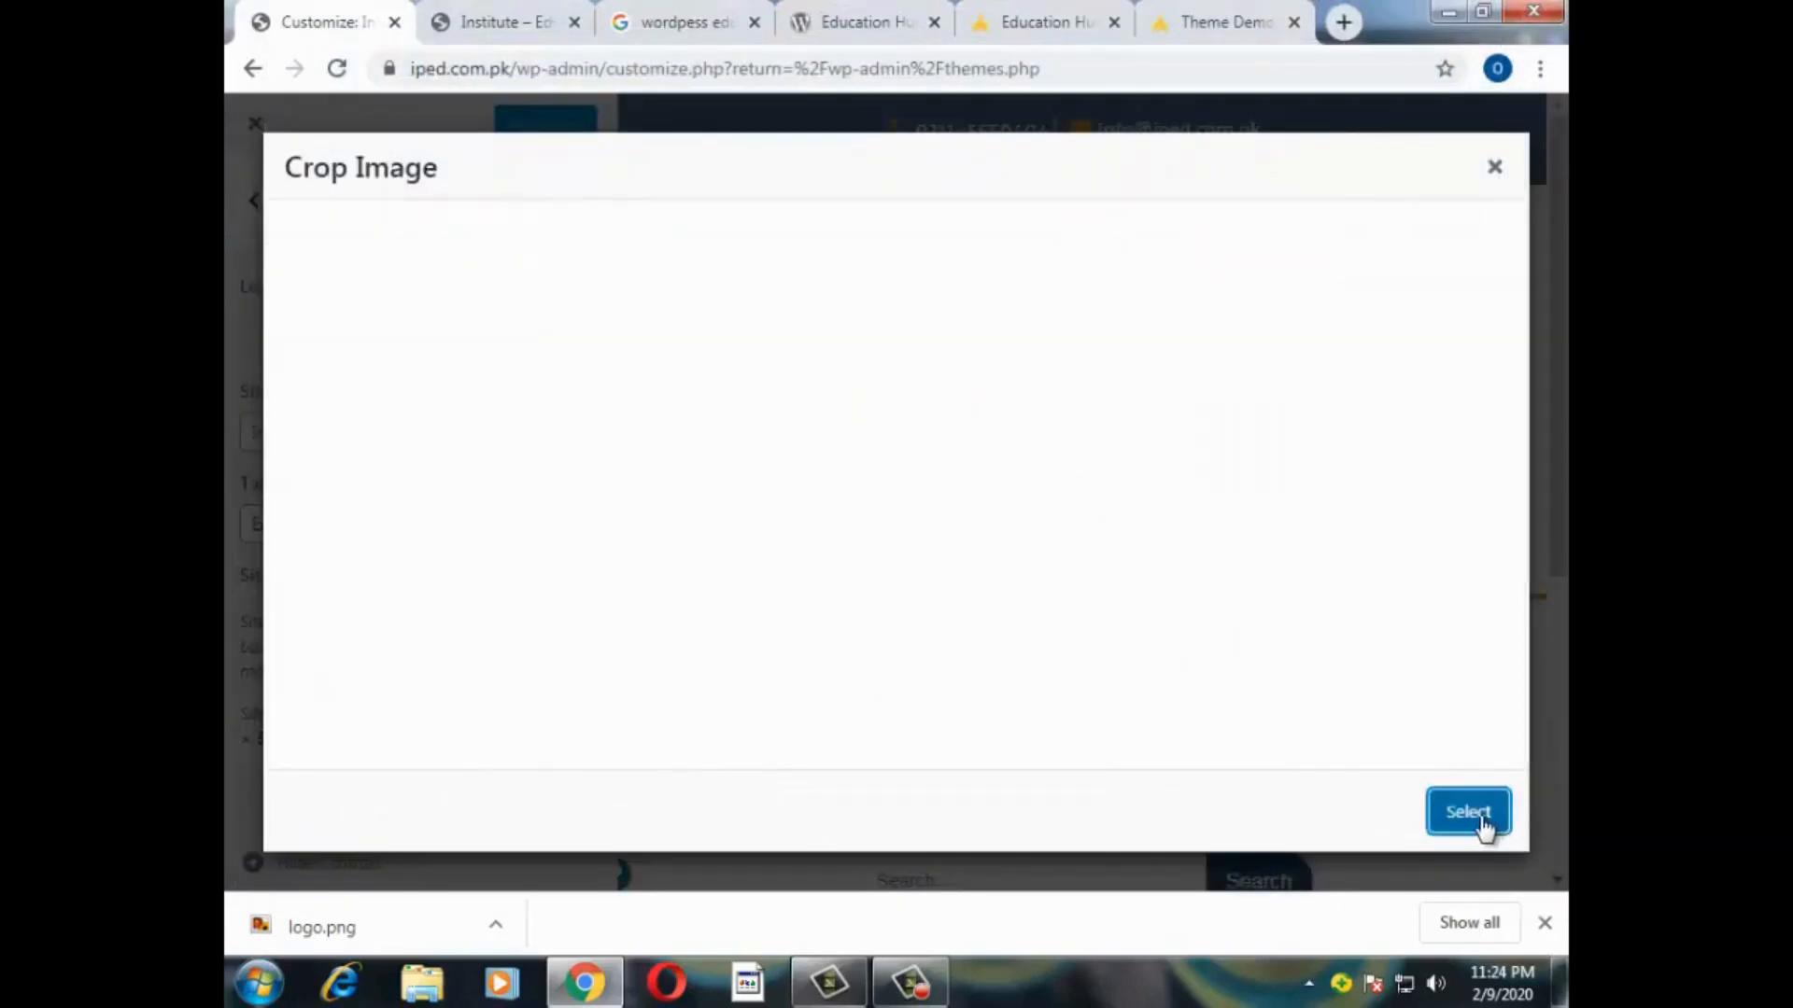
click(1481, 820)
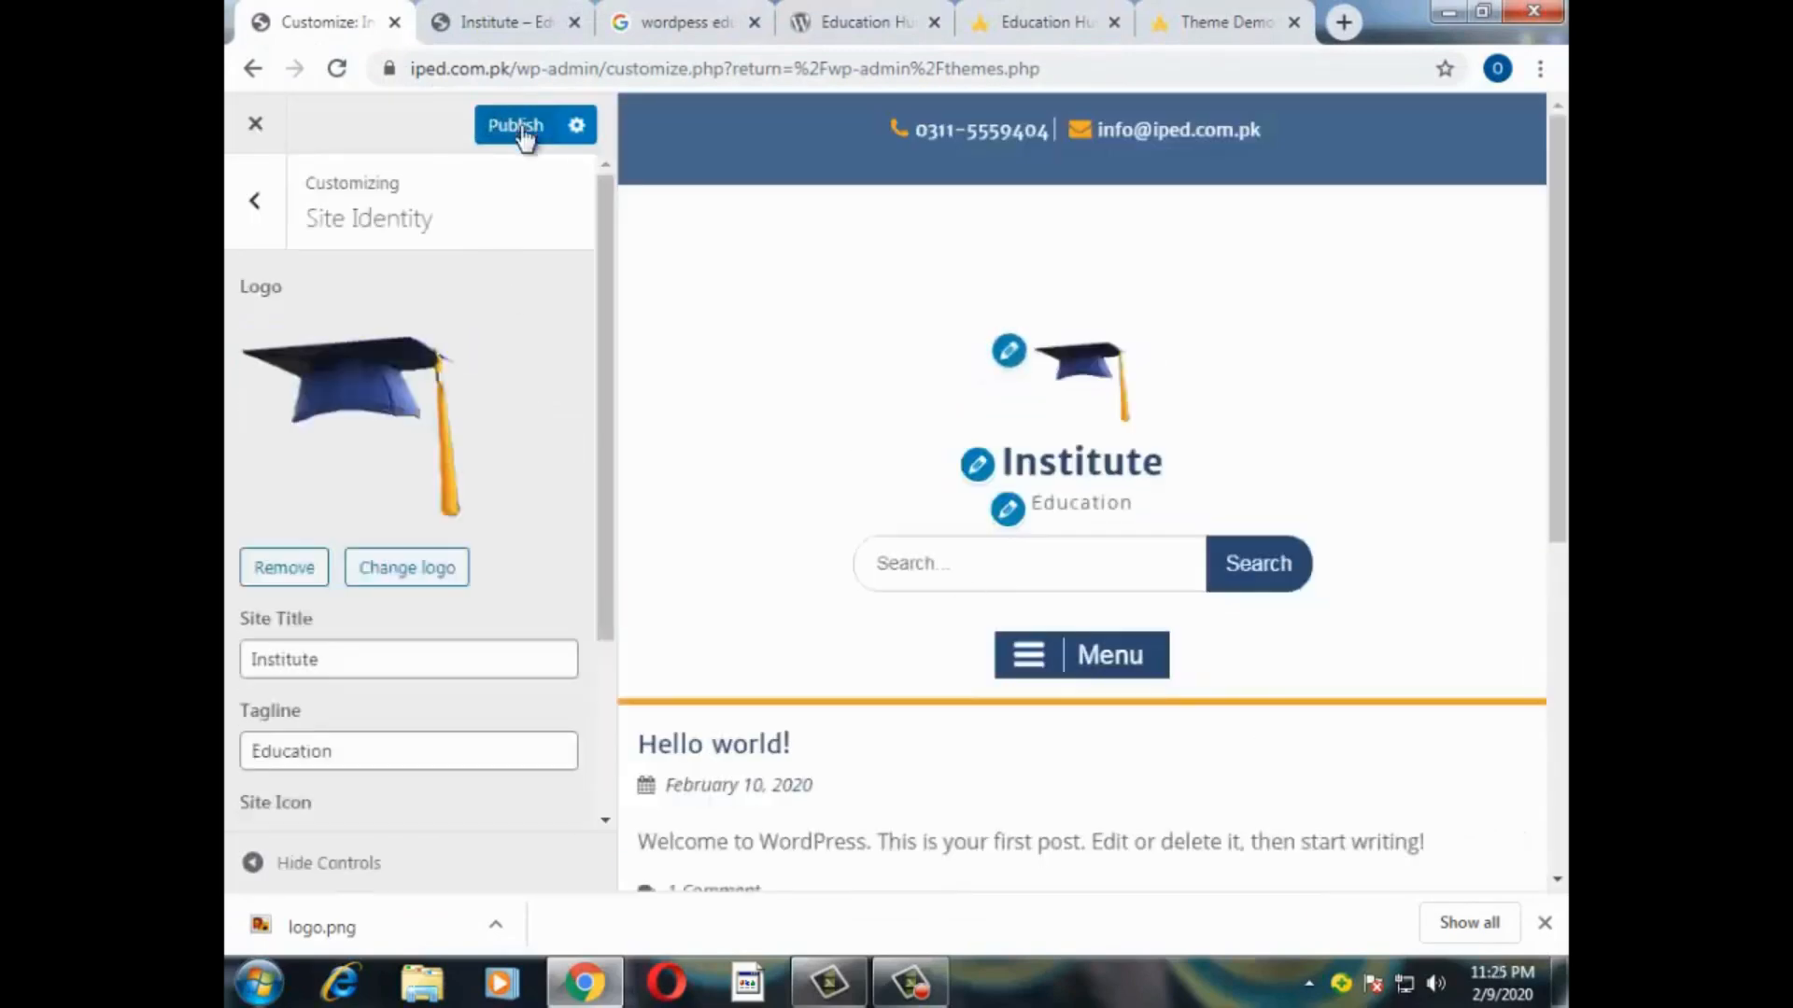
Publish the new logo and reload the live site to check it in the header.
click(519, 127)
click(506, 22)
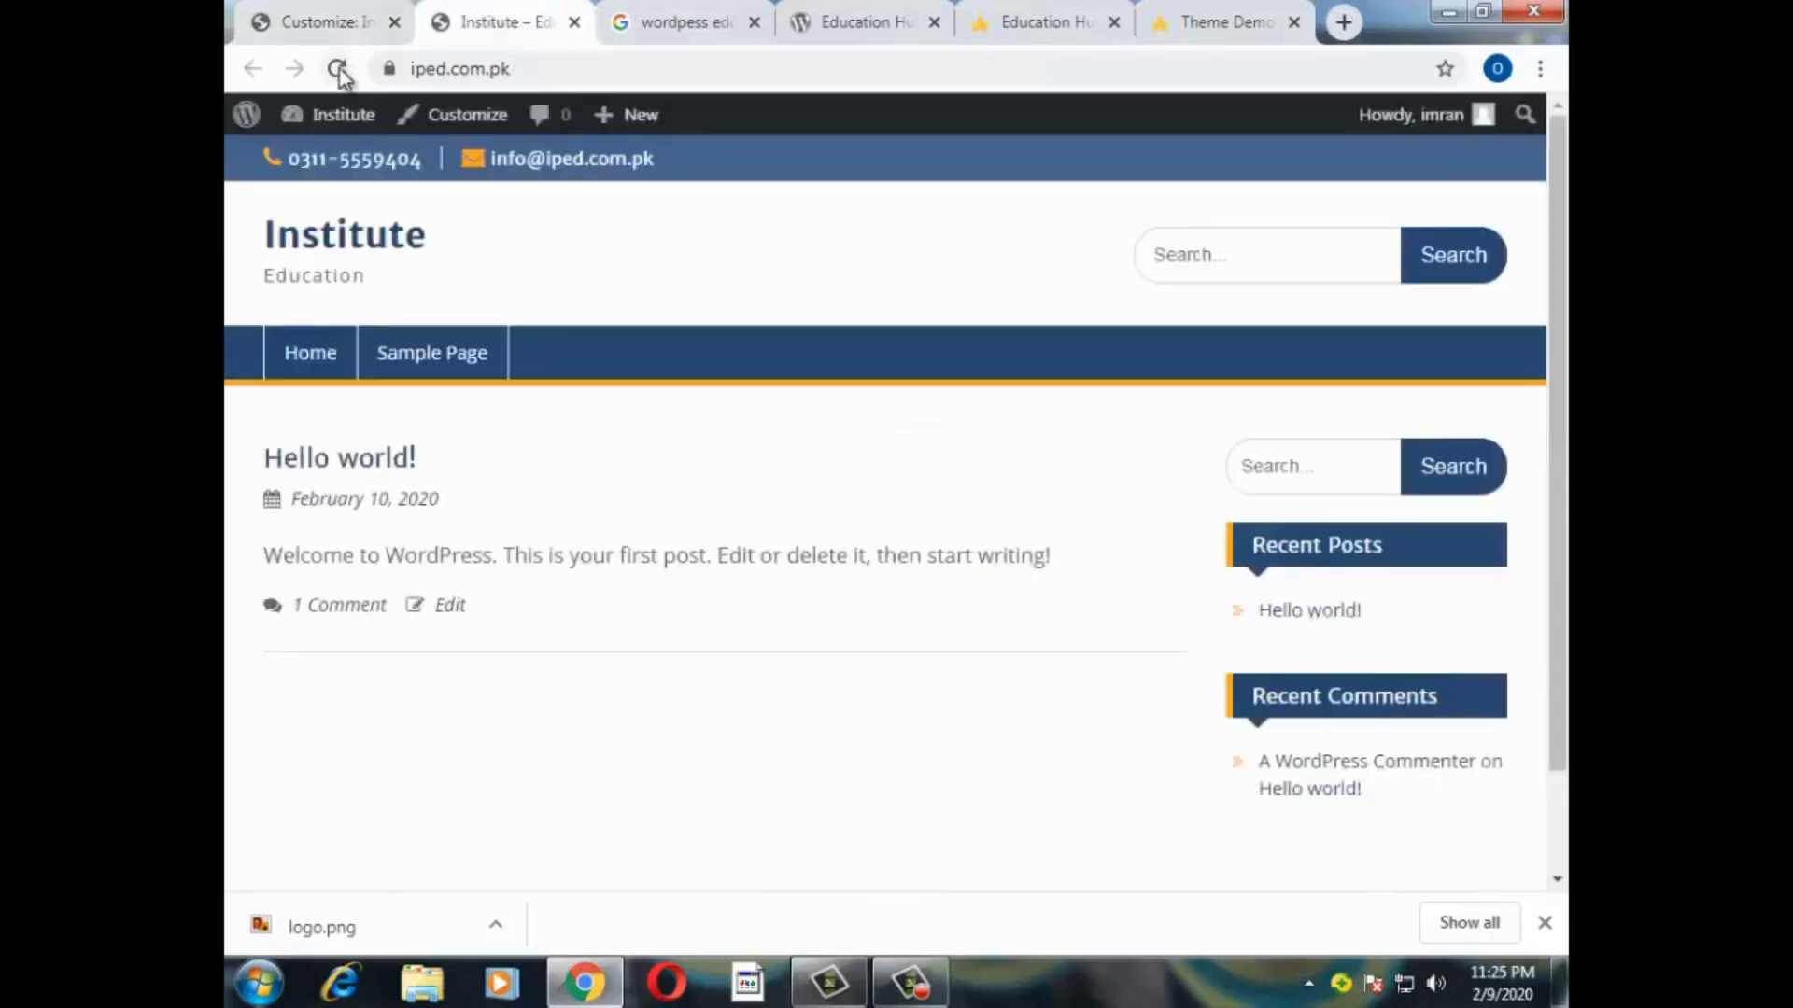
click(337, 69)
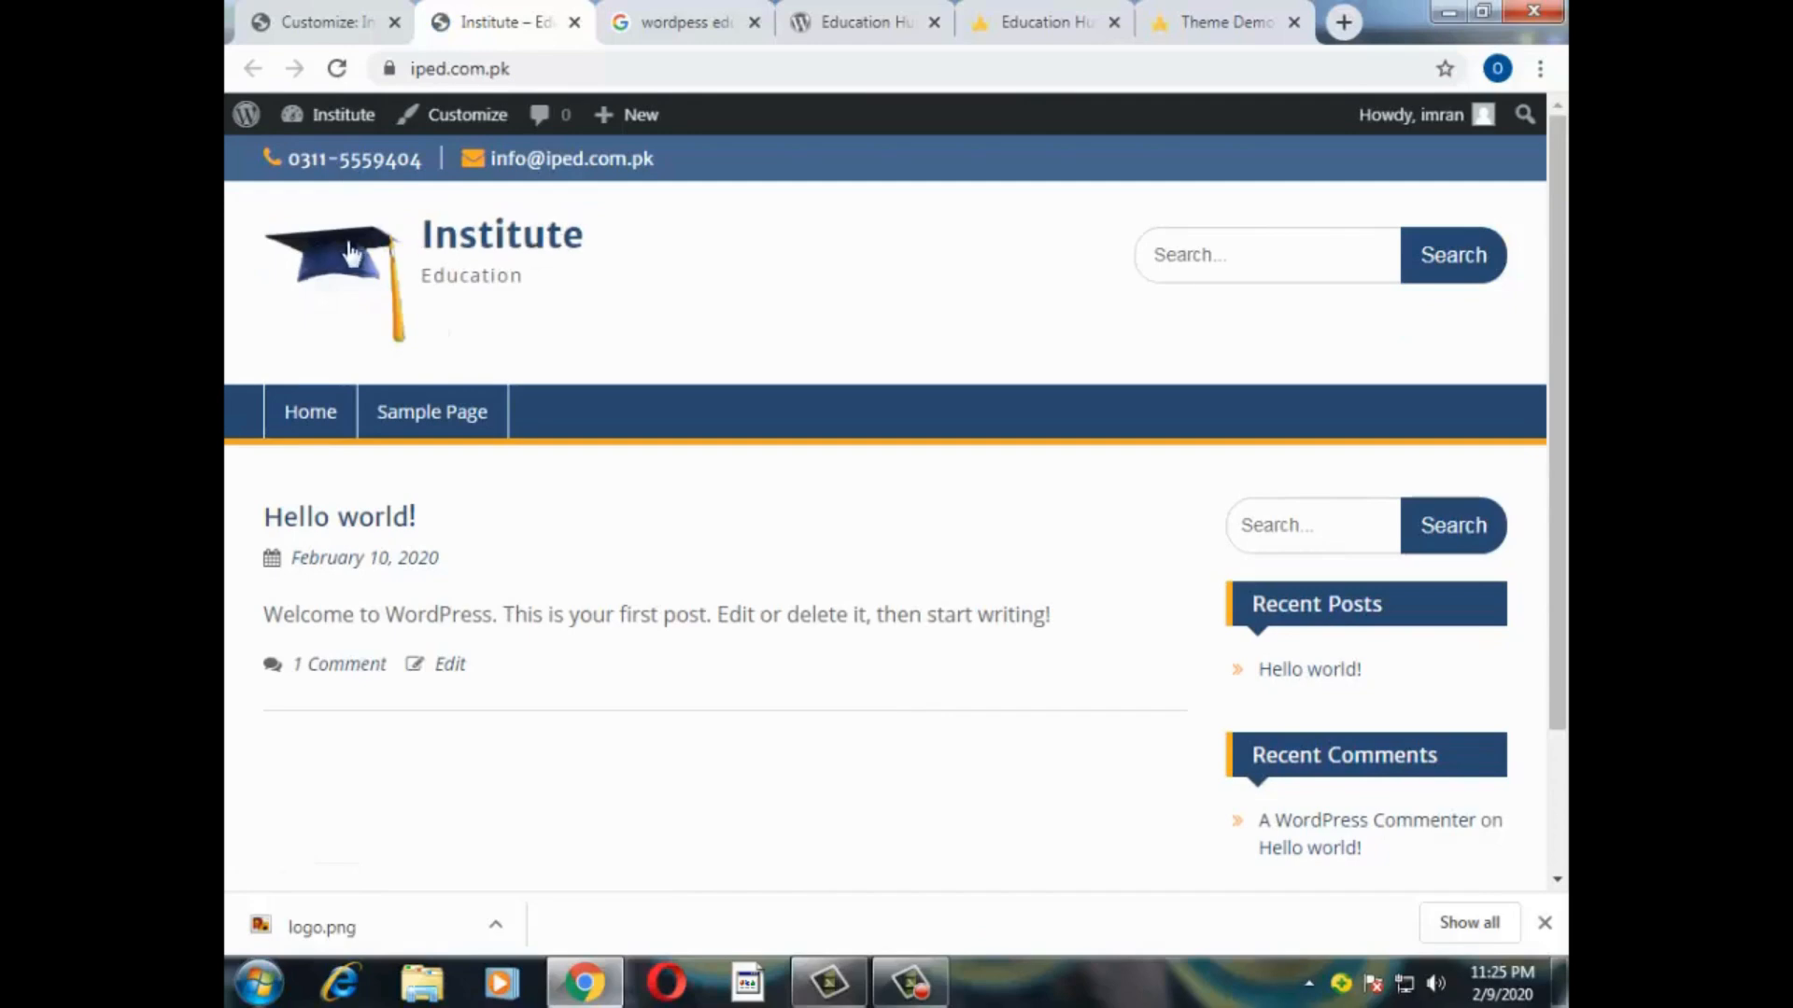
Change the site title to "Uskill Institute" in the customizer's Site Identity section.
click(299, 22)
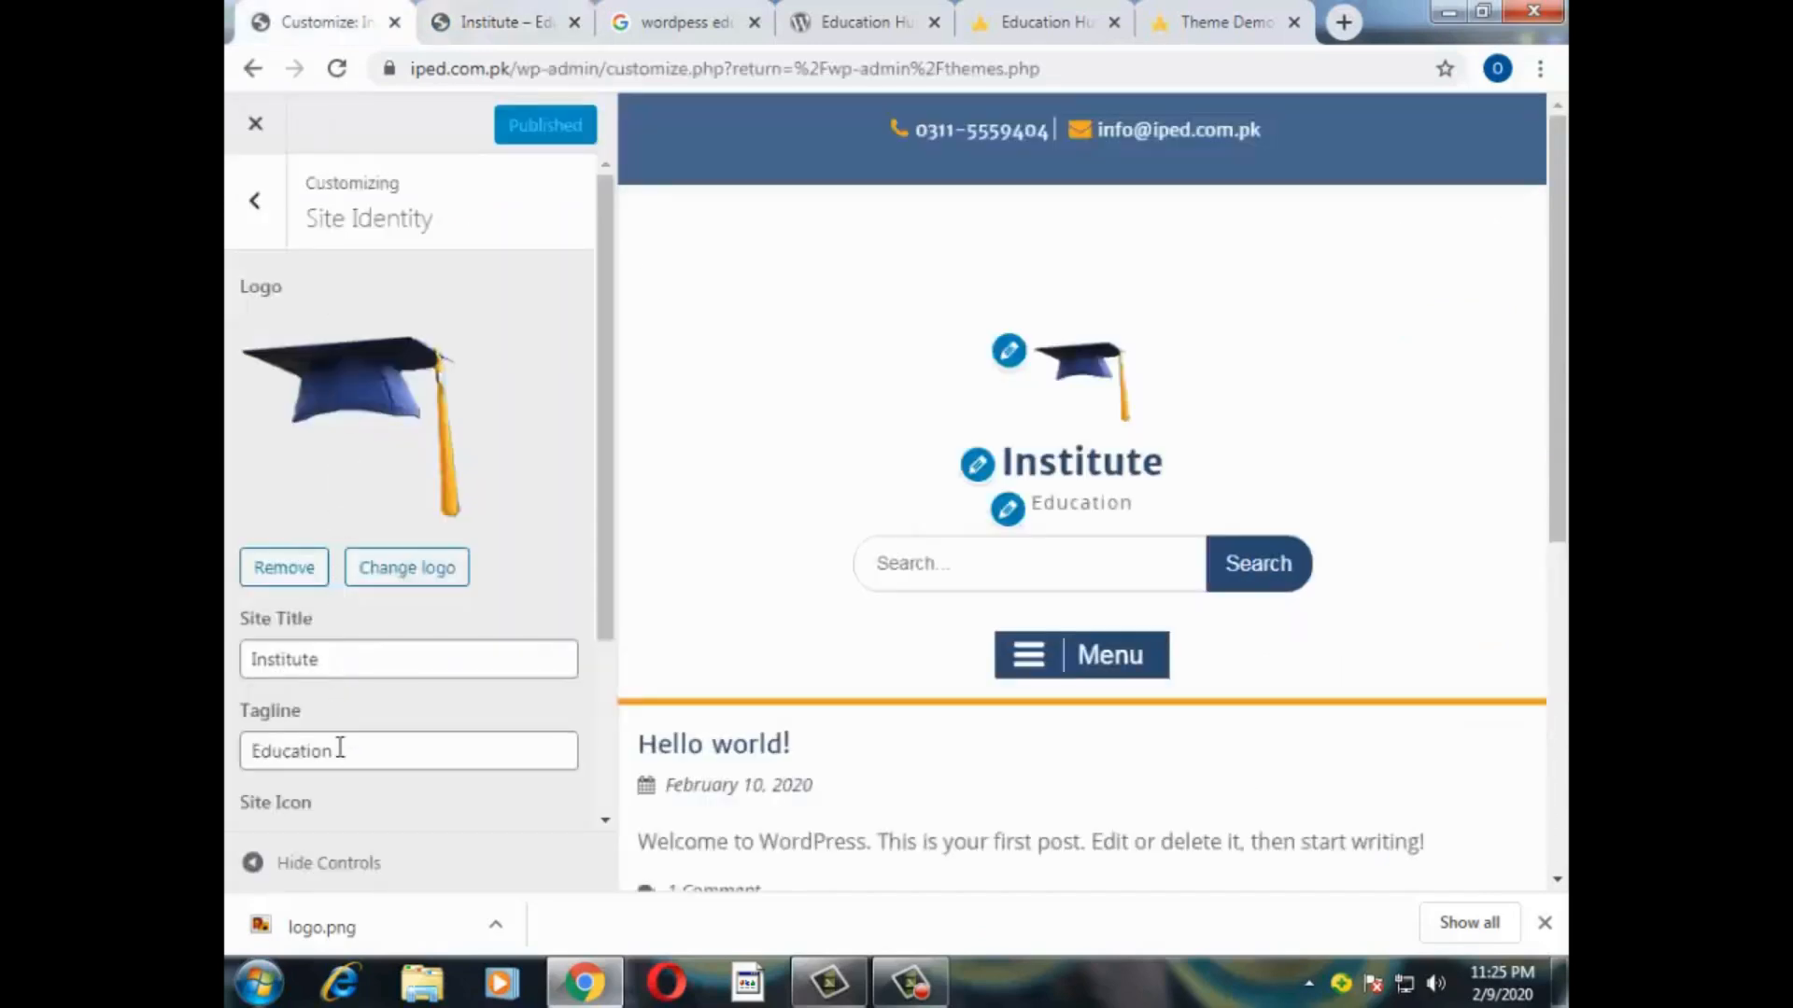
click(254, 657)
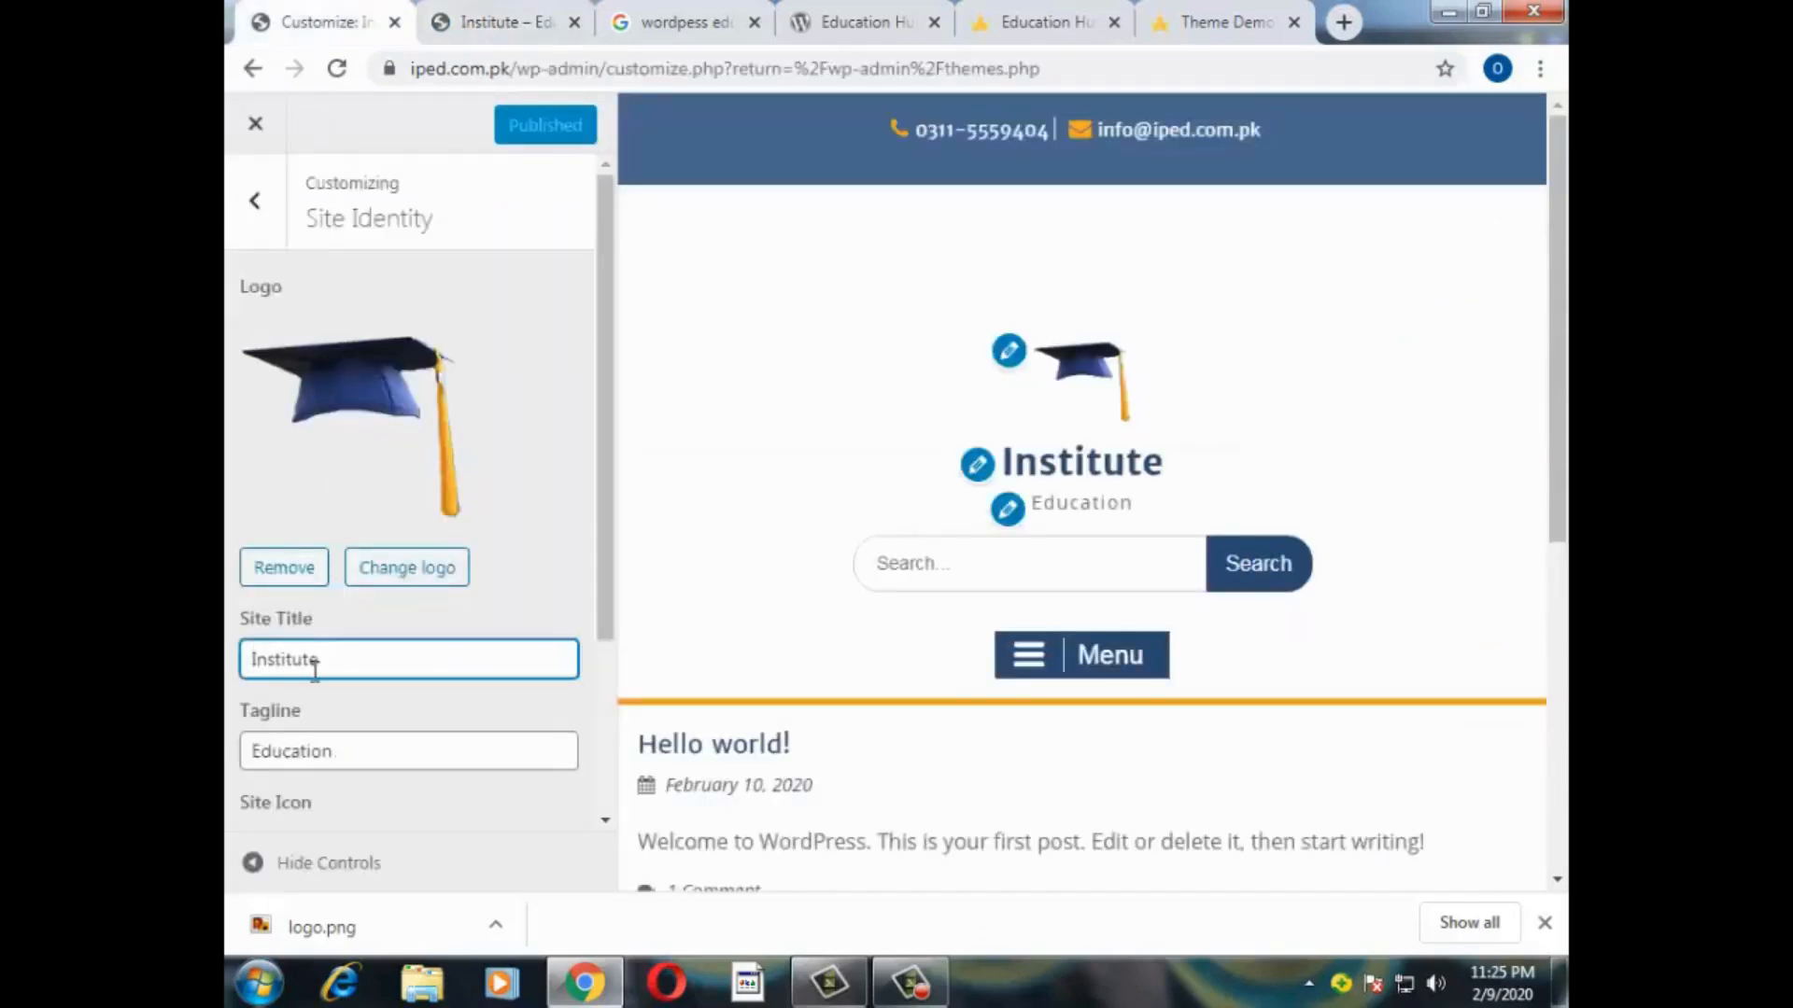
text(Usk)
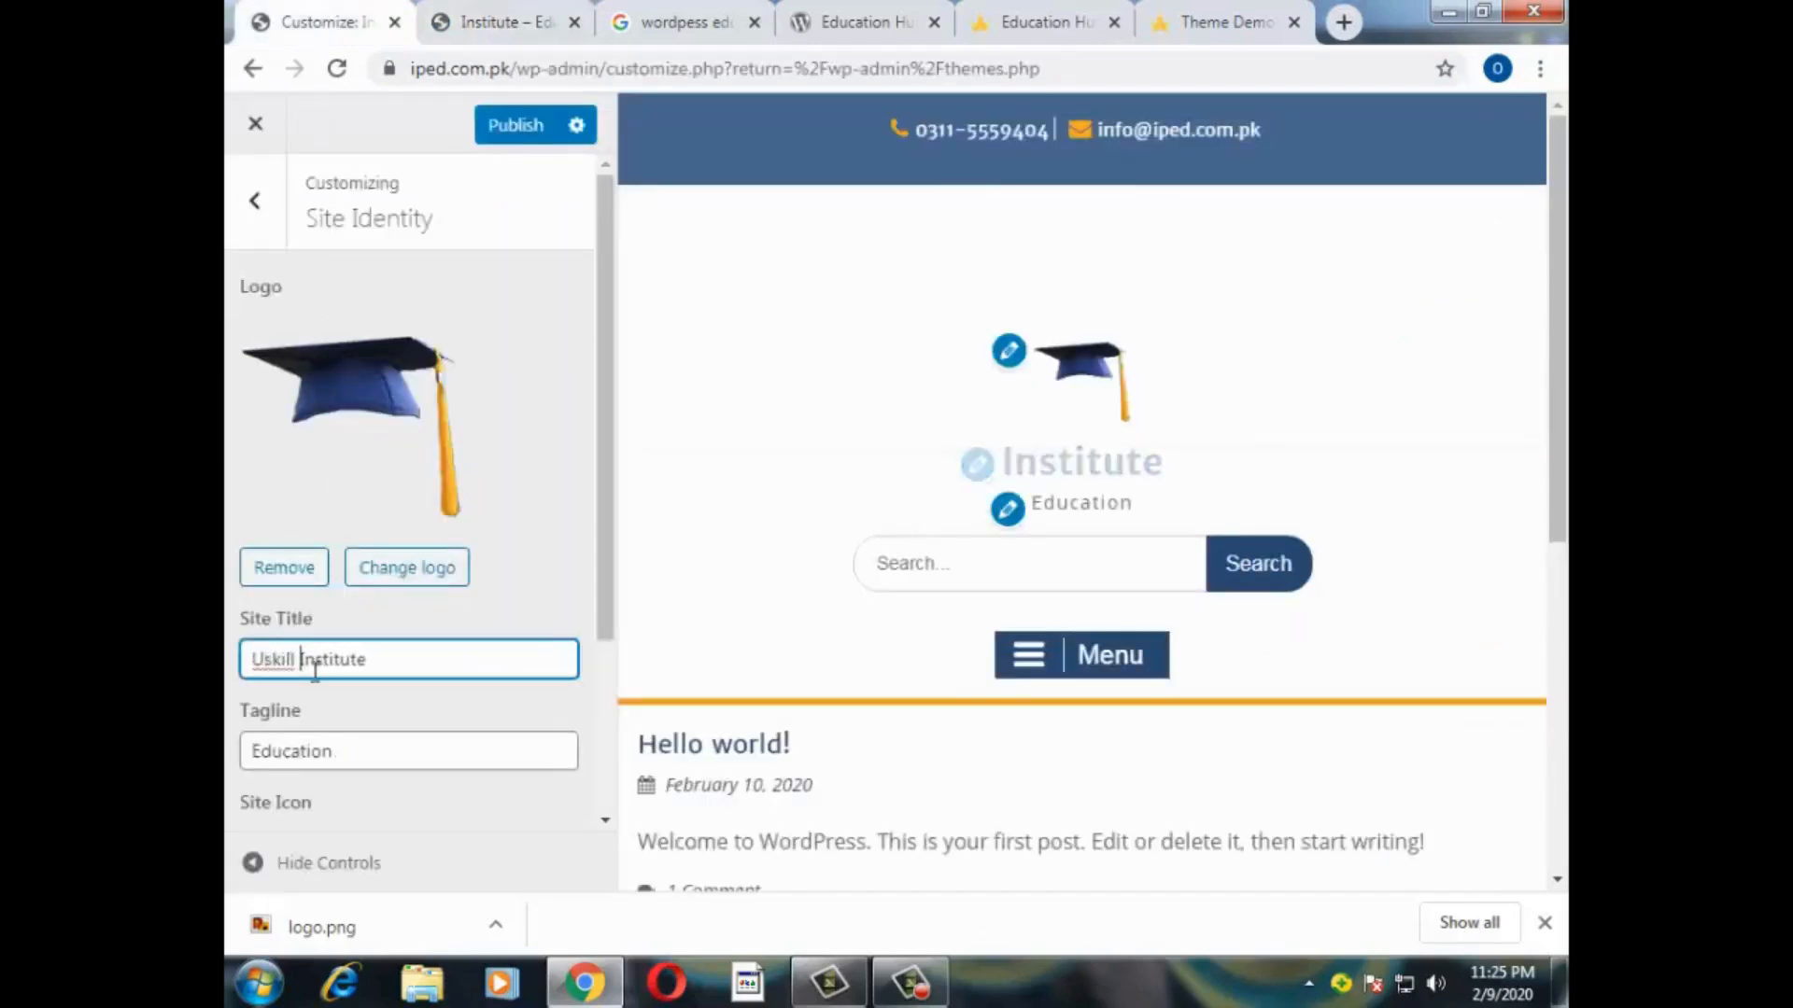
text(ill)
Change the site tagline to "No.1 IT Institute" in the customizer's Site Identity section.
click(376, 760)
double_click(377, 763)
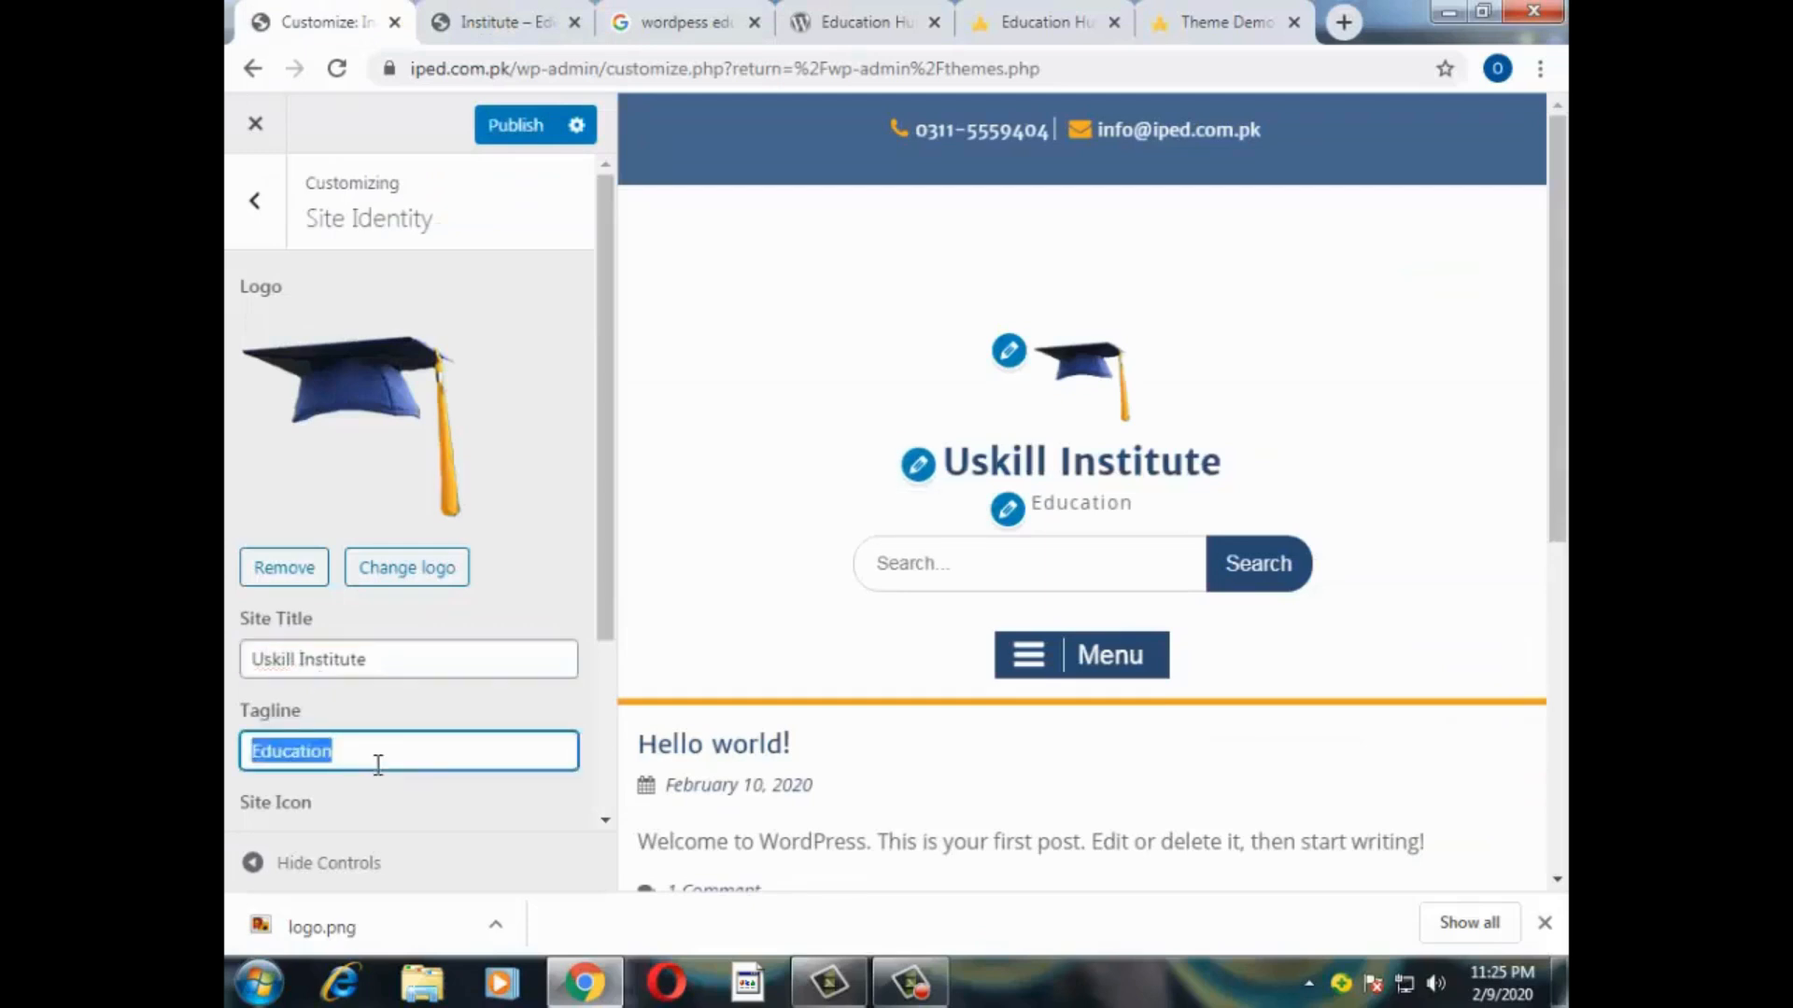
text(No.1)
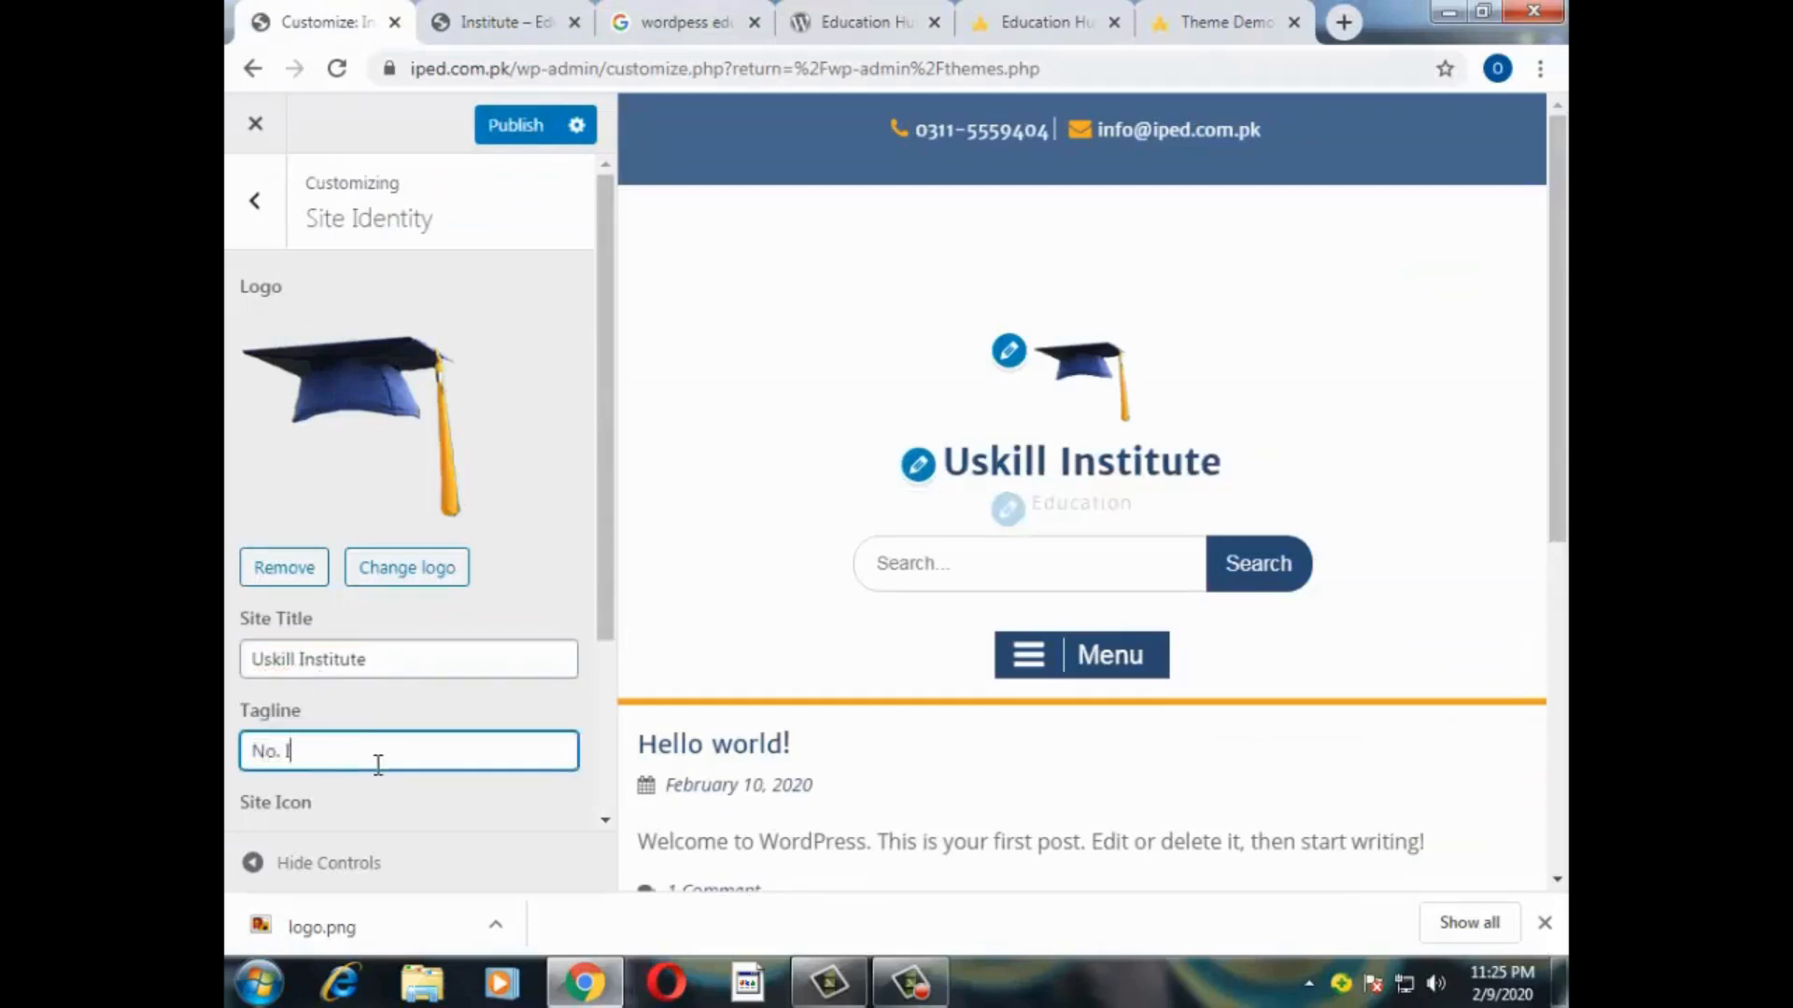
text(o. I IT )
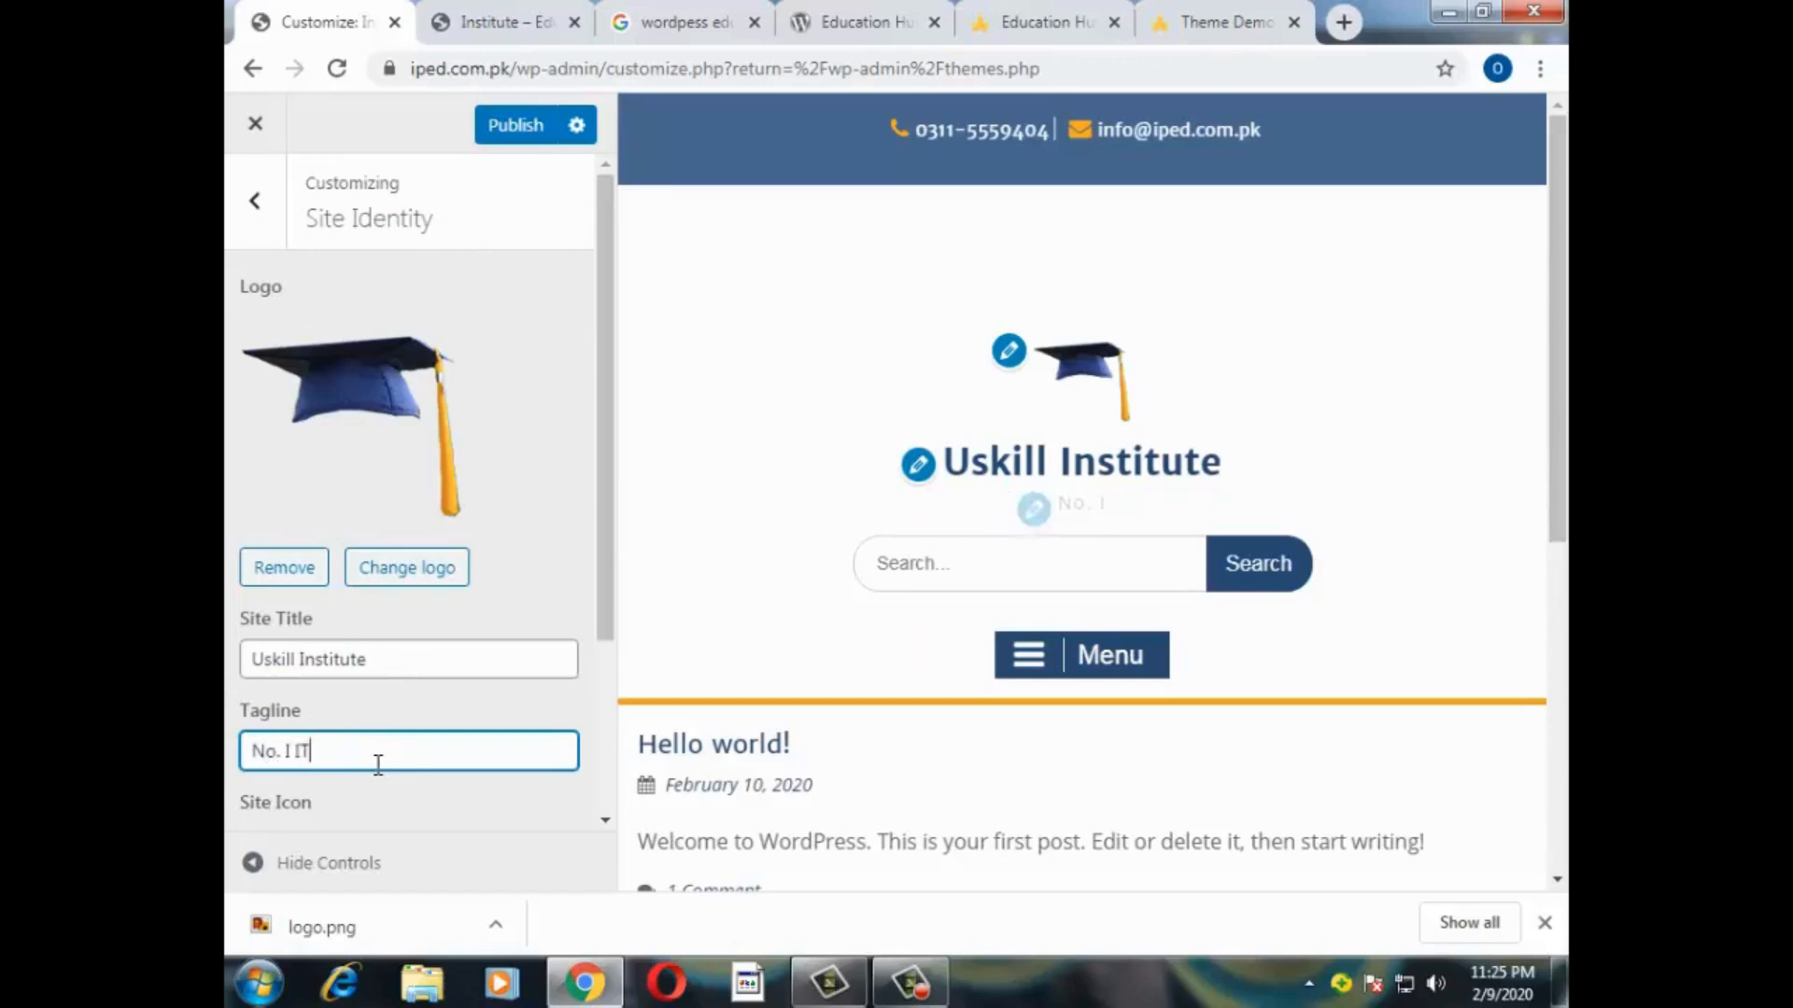
text(Institute)
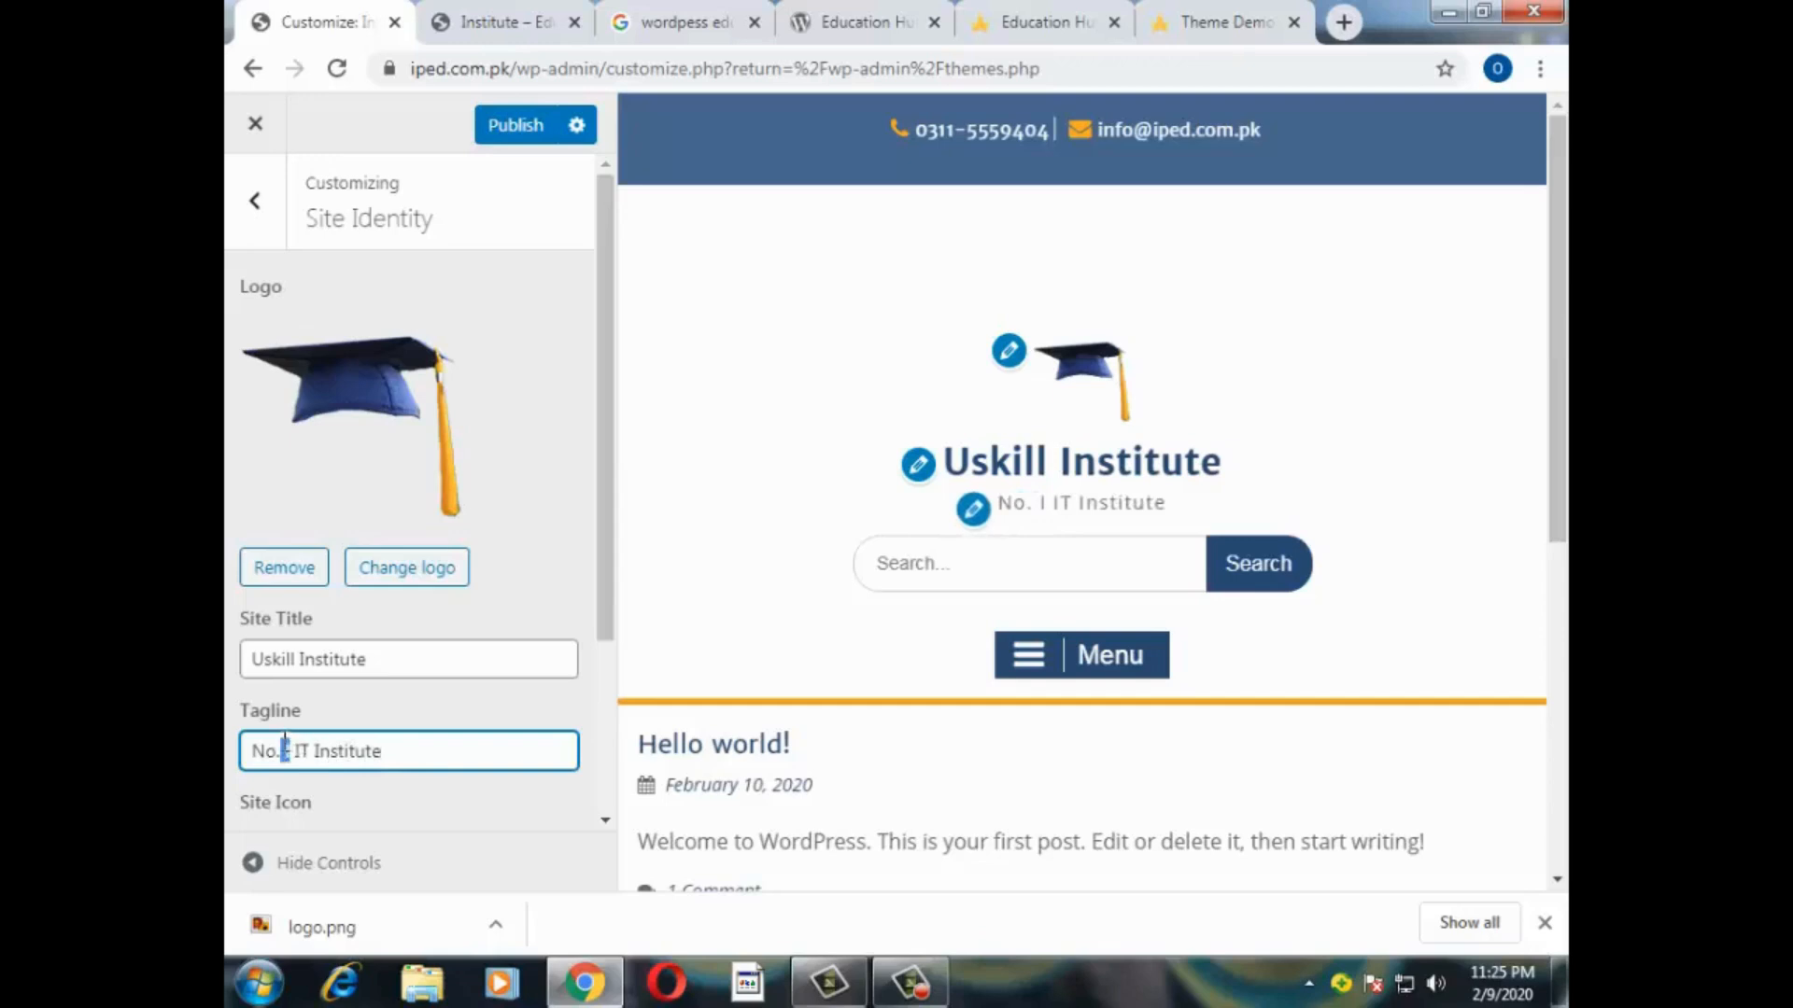
text(1)
Publish the new title and tagline and reload the live site to check them in the header.
click(515, 125)
click(504, 21)
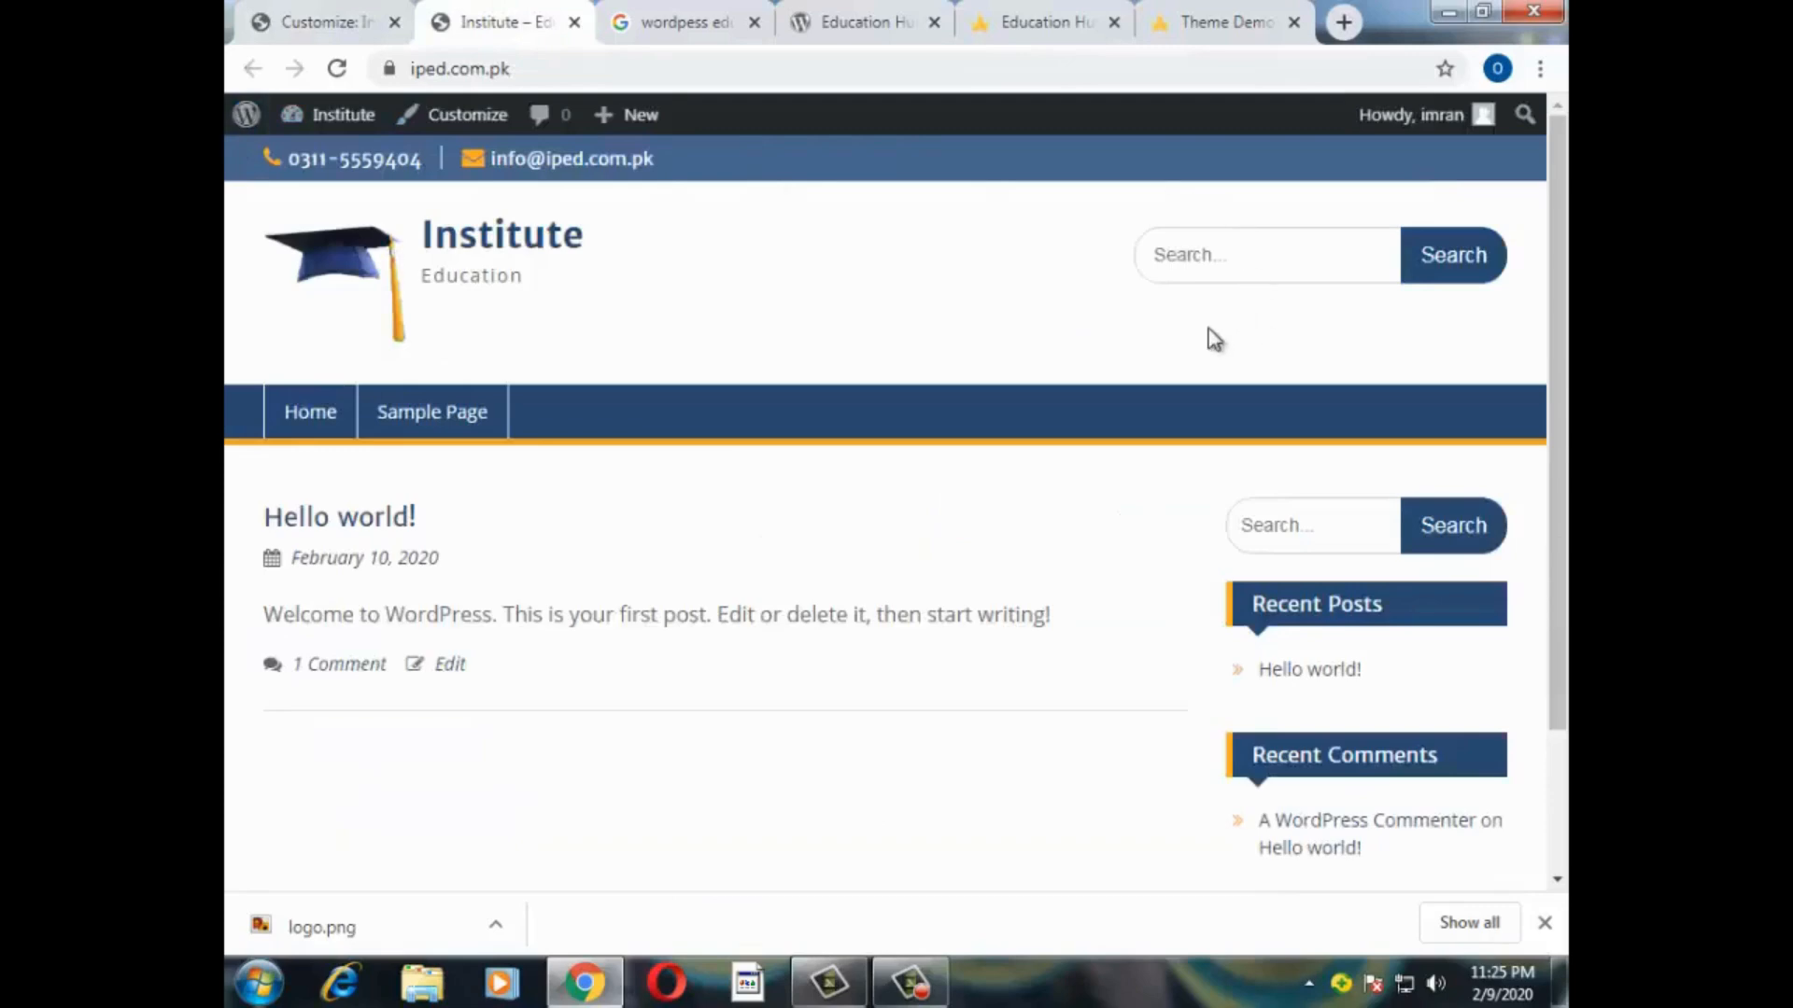
click(348, 71)
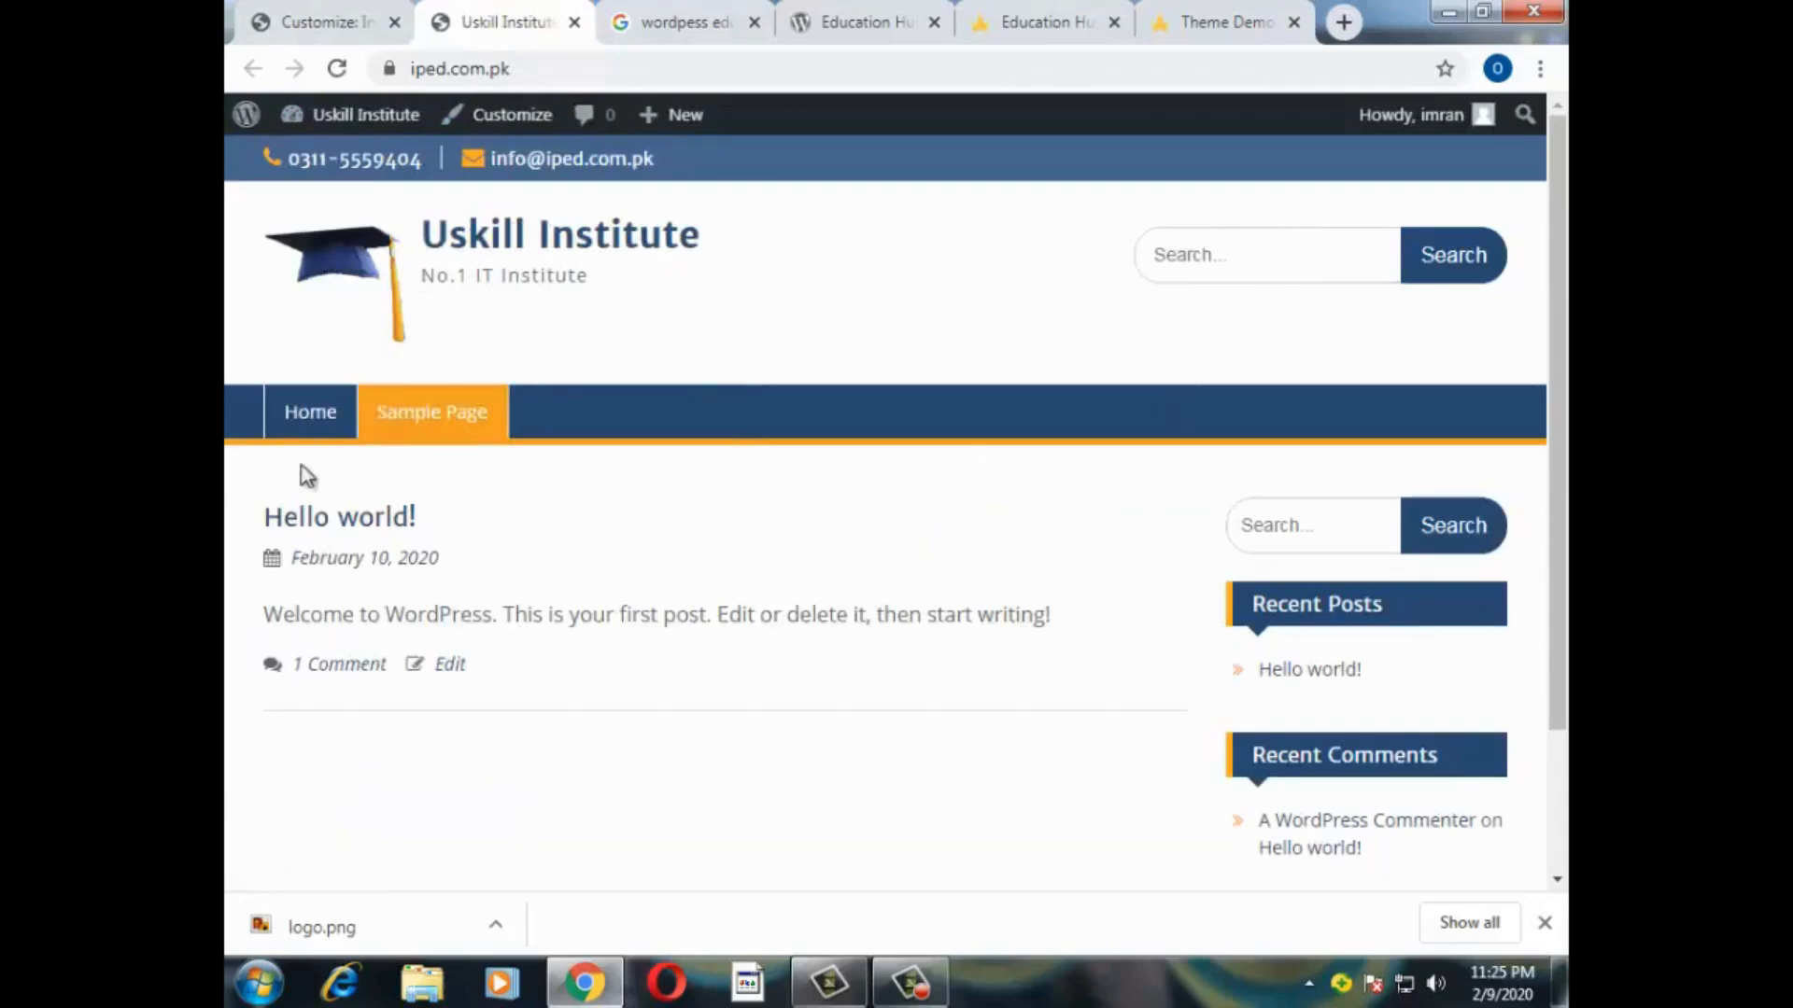
Leave the customizer and move the Privacy Policy and Sample Page pages to the trash with a bulk action.
click(239, 15)
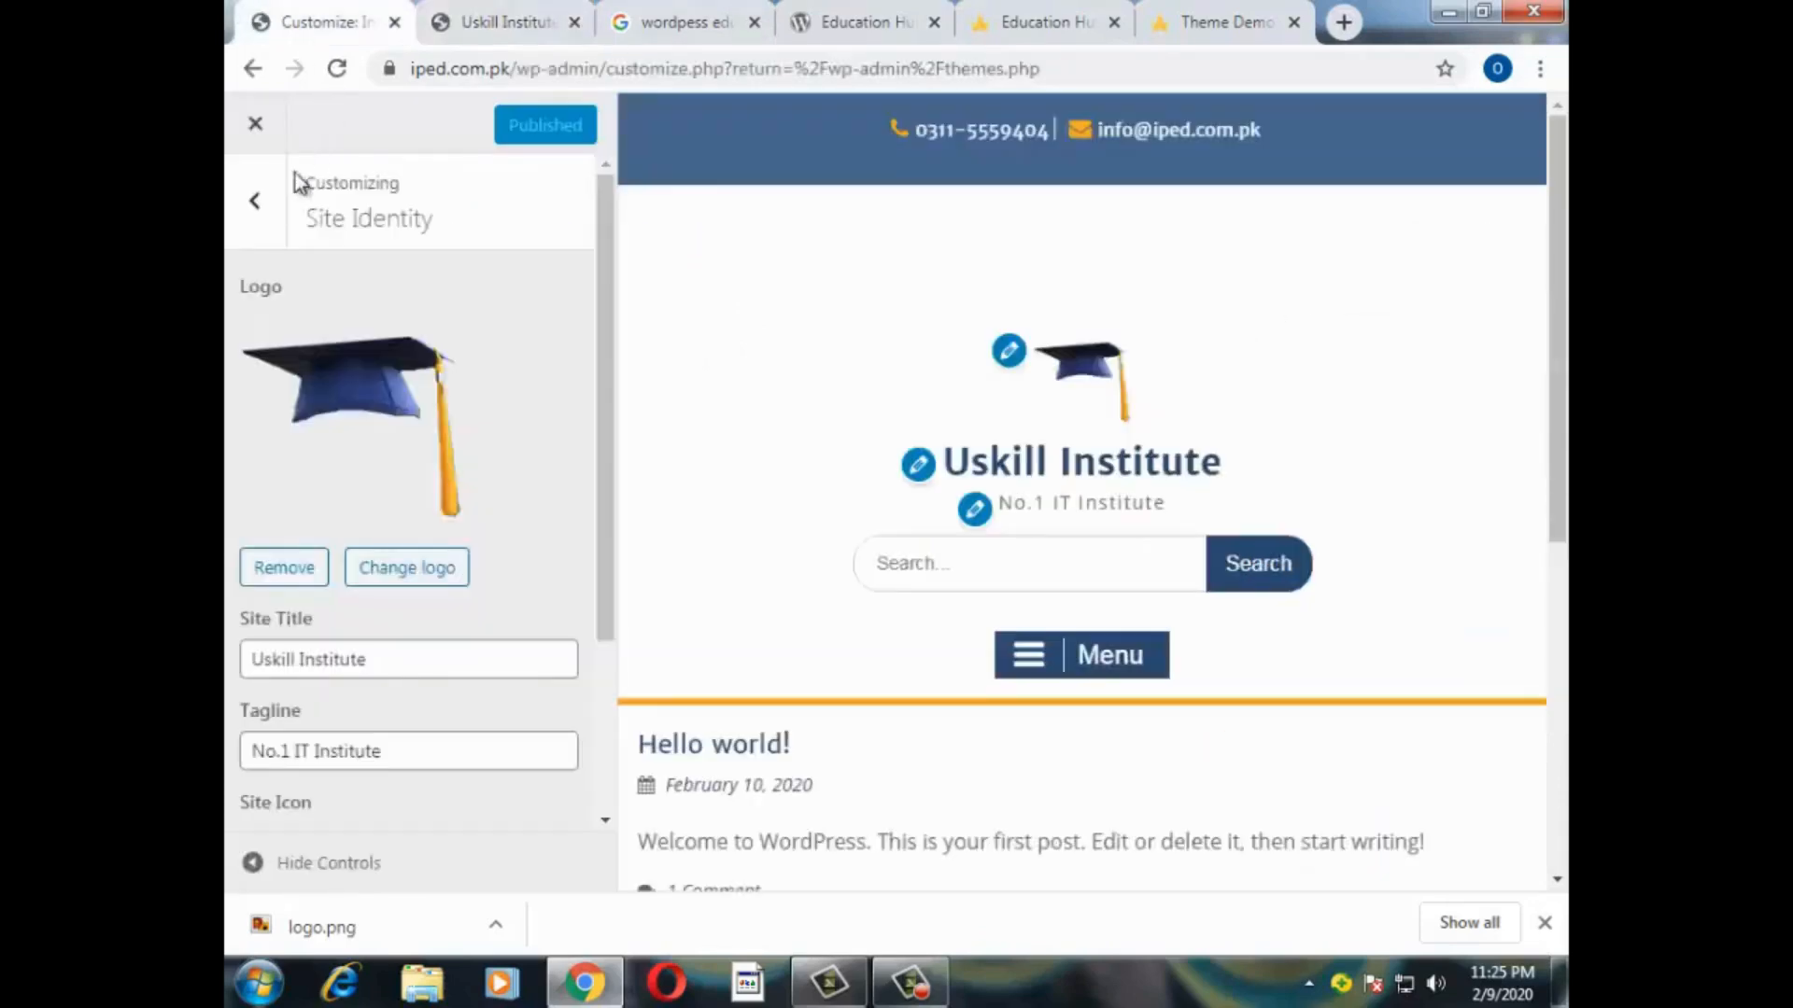
click(252, 196)
click(258, 129)
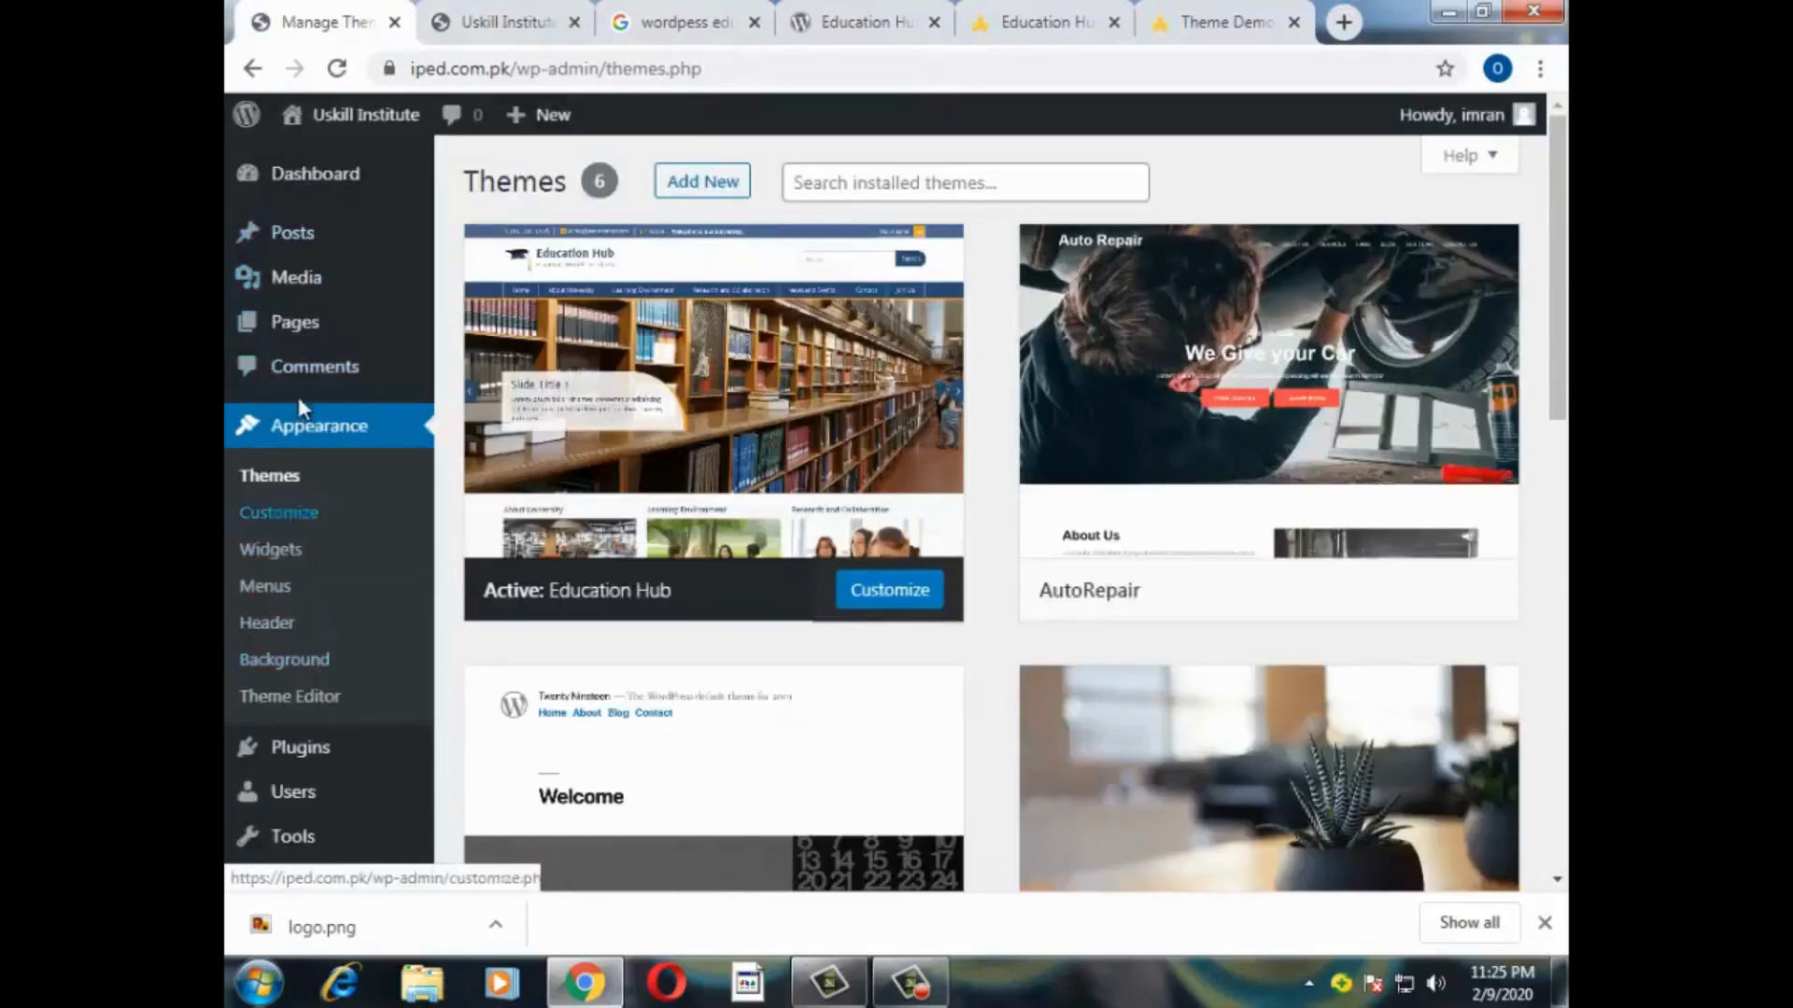
click(309, 322)
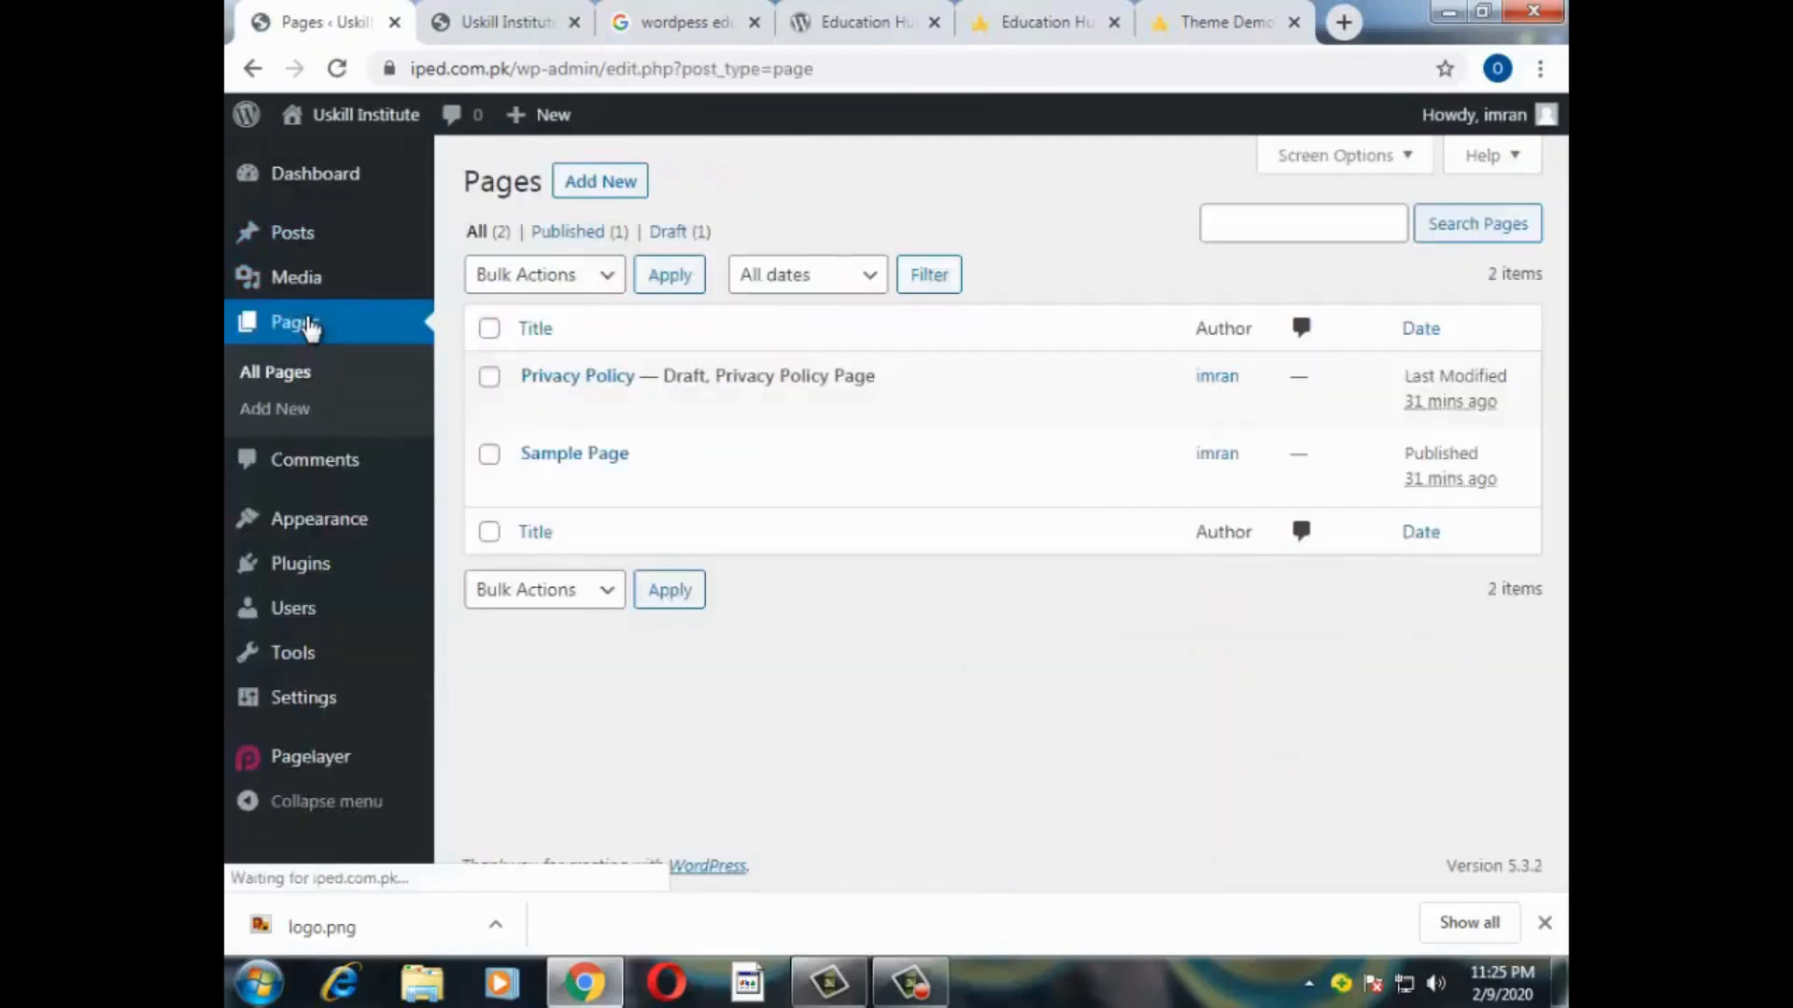
click(553, 275)
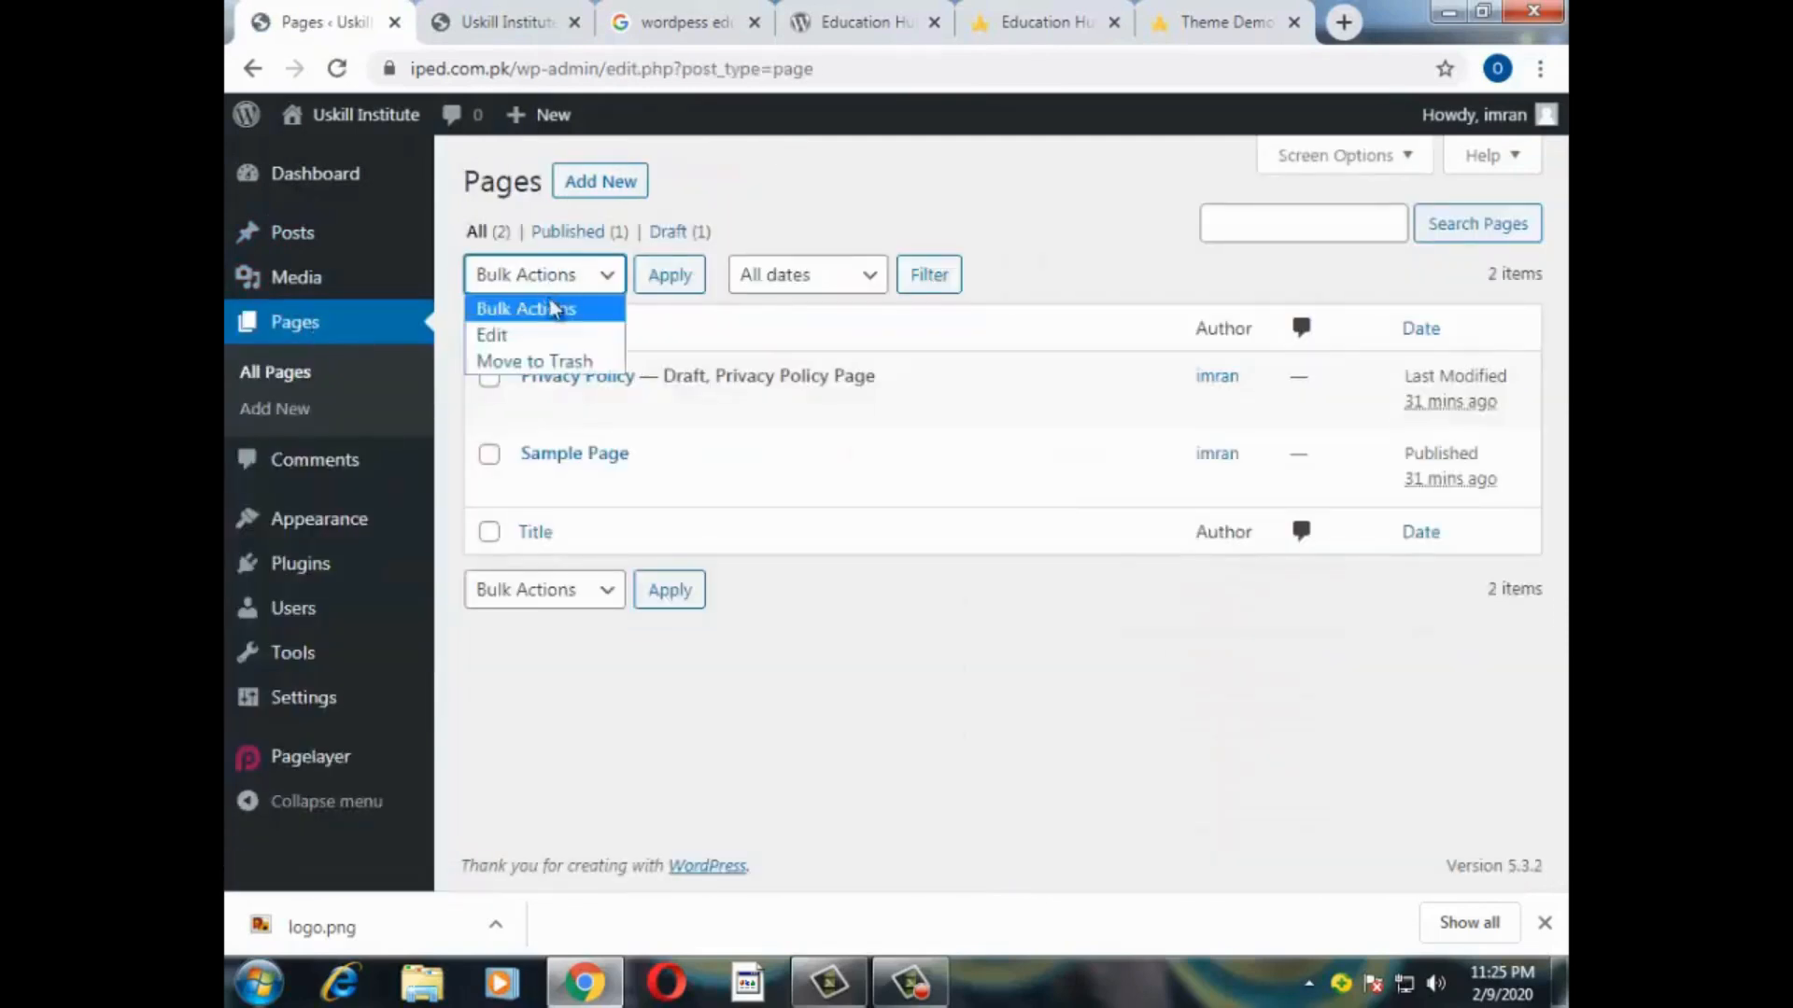
click(542, 360)
click(490, 328)
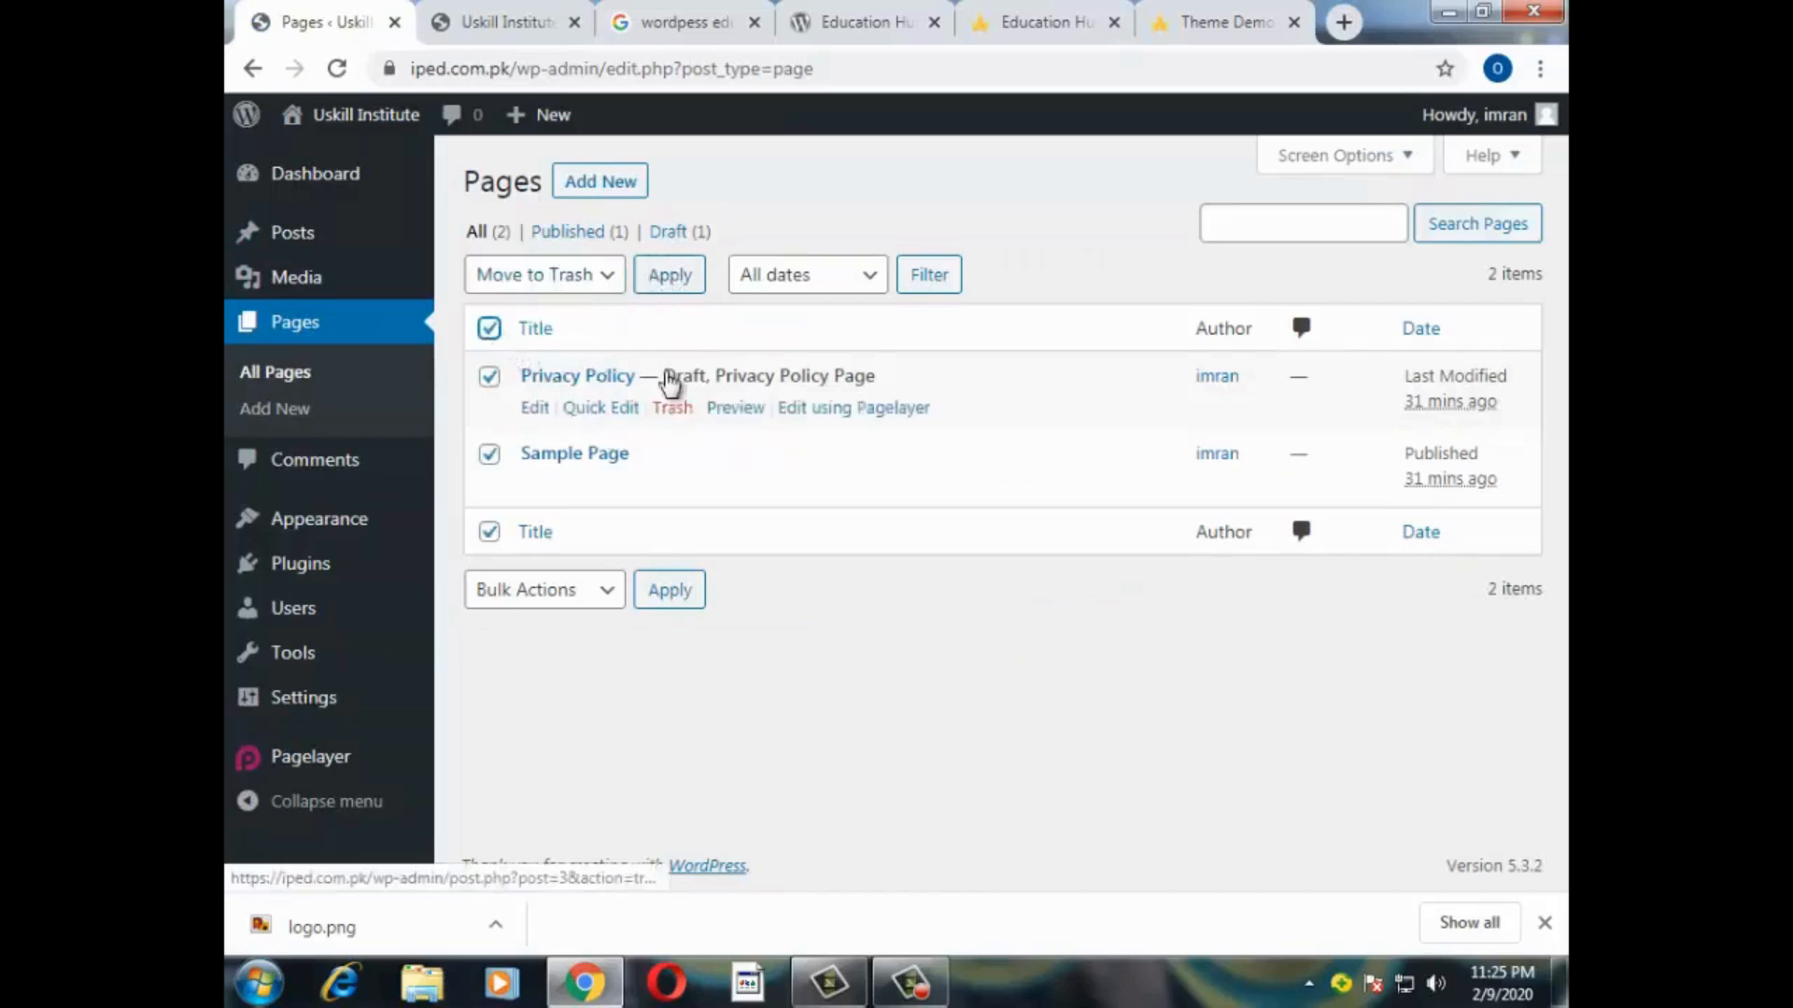
click(669, 276)
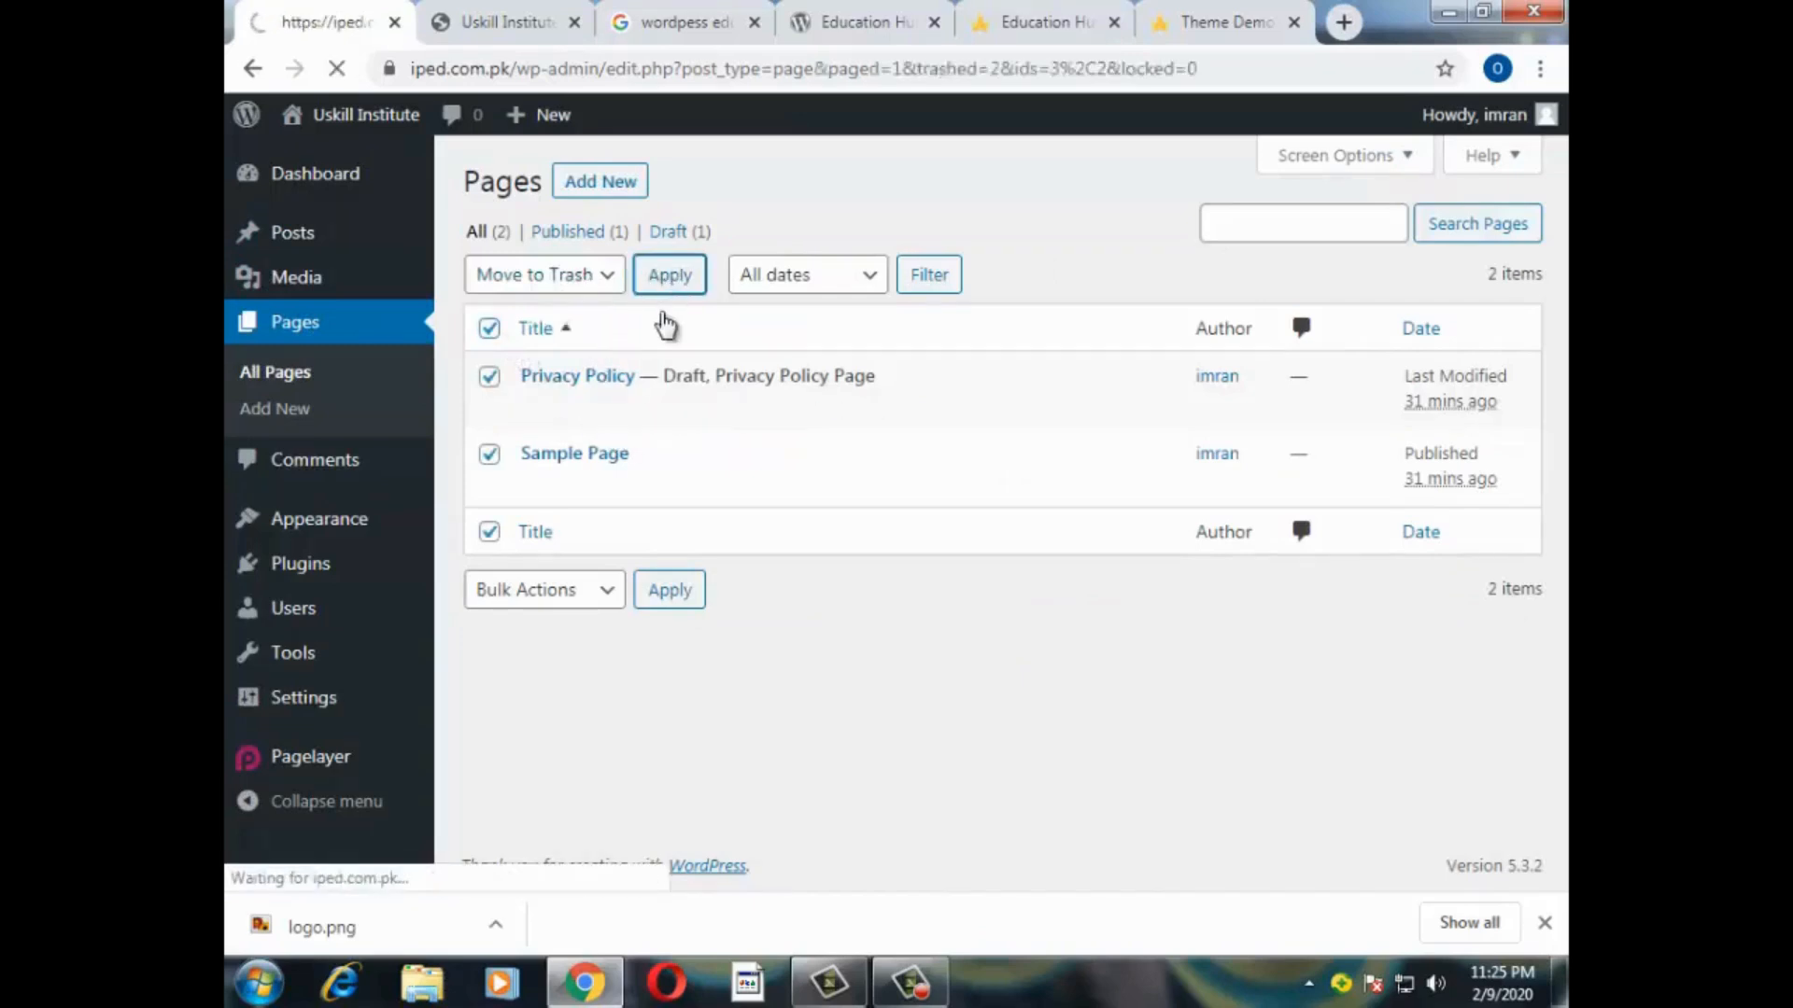
Permanently delete both trashed pages with a bulk action.
click(565, 311)
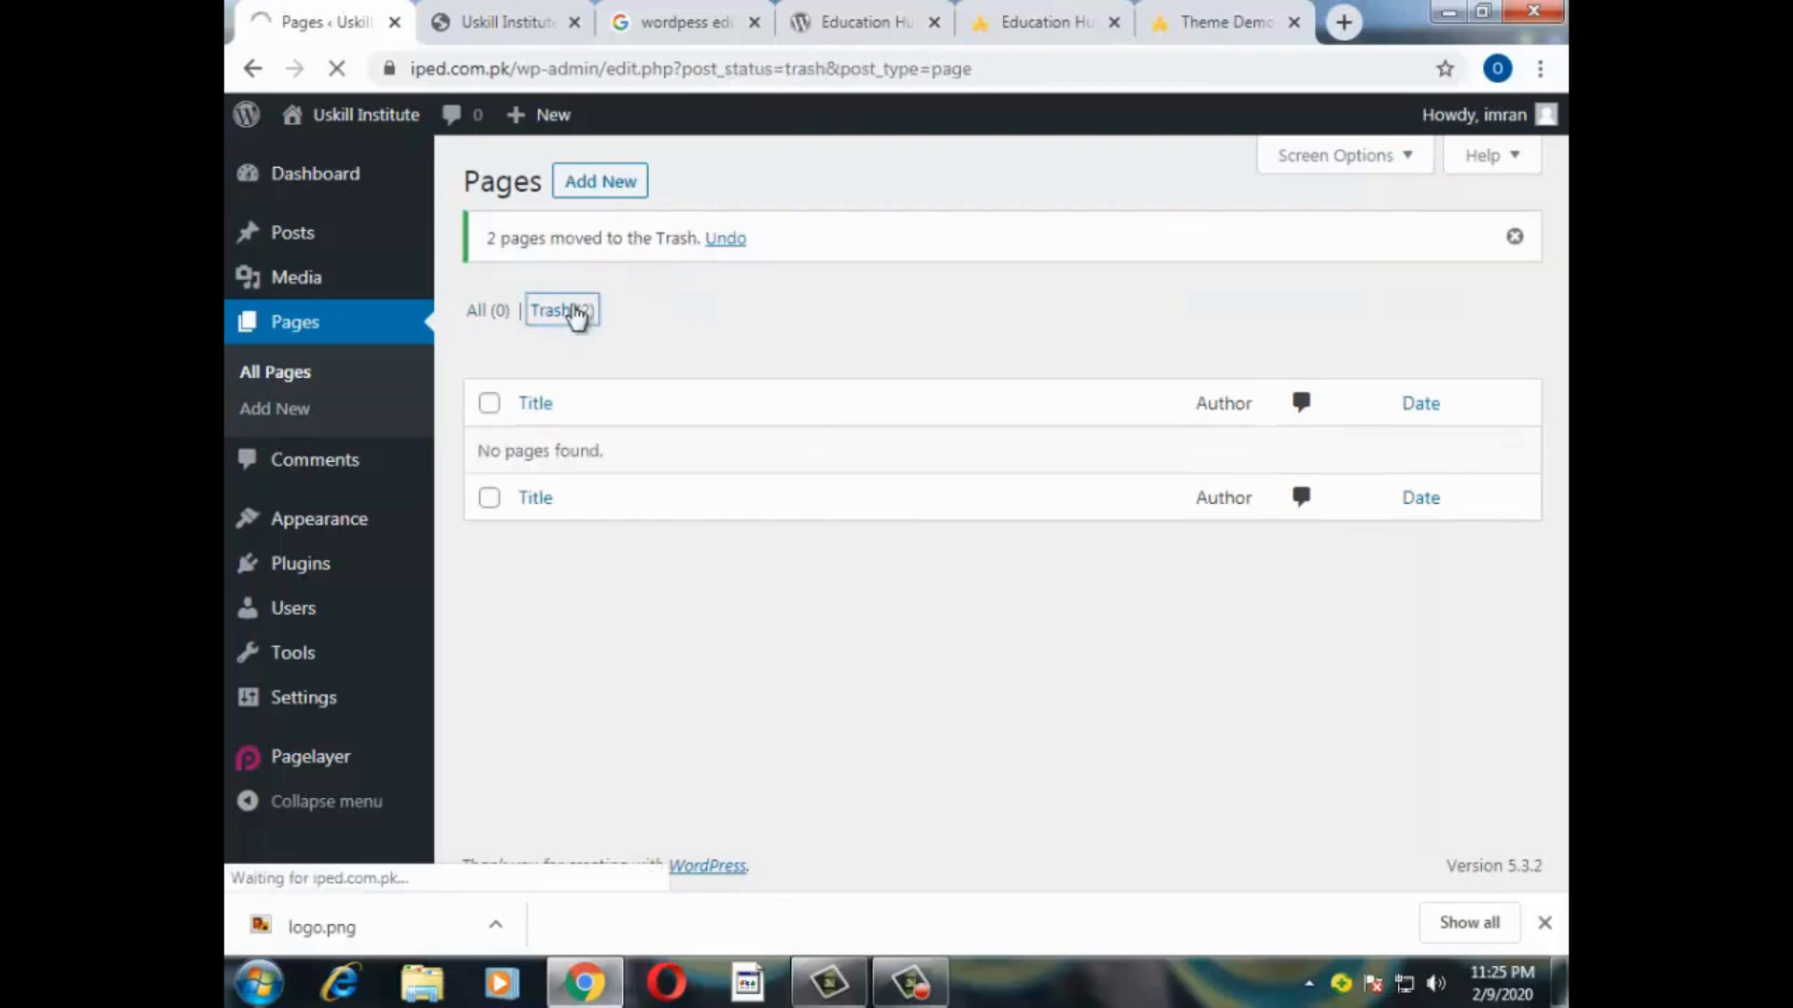
click(508, 278)
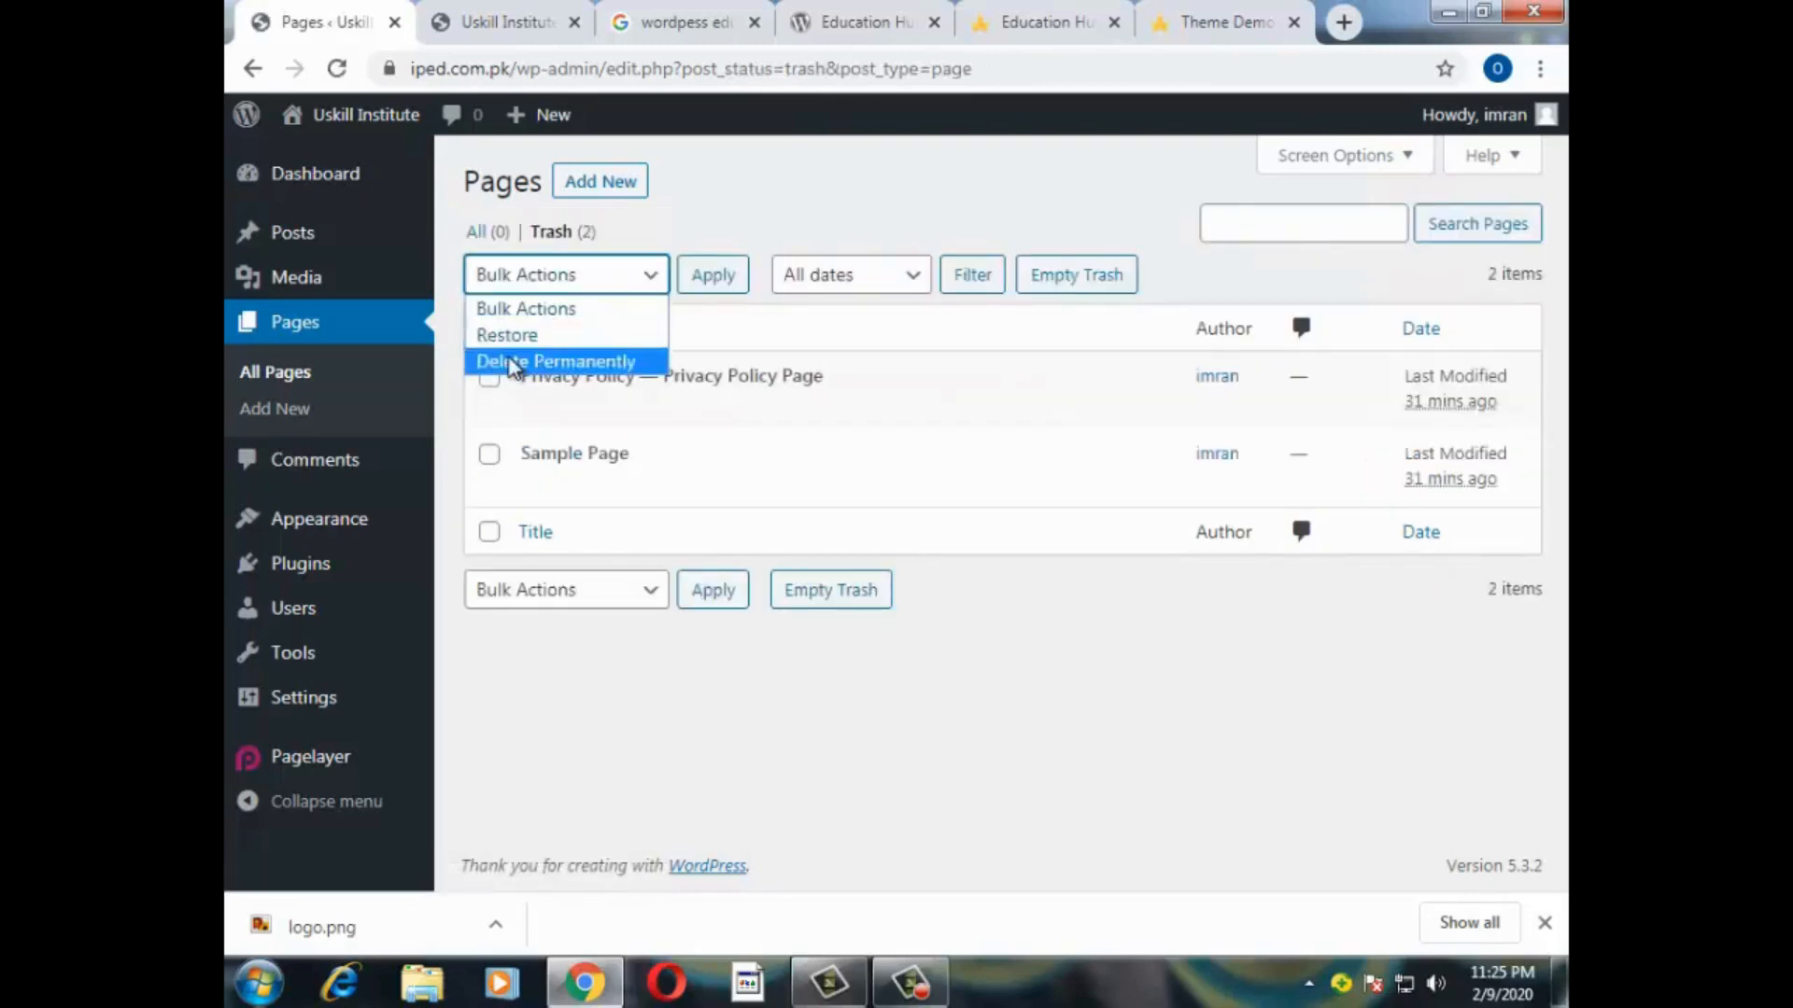
click(495, 358)
click(488, 329)
click(727, 291)
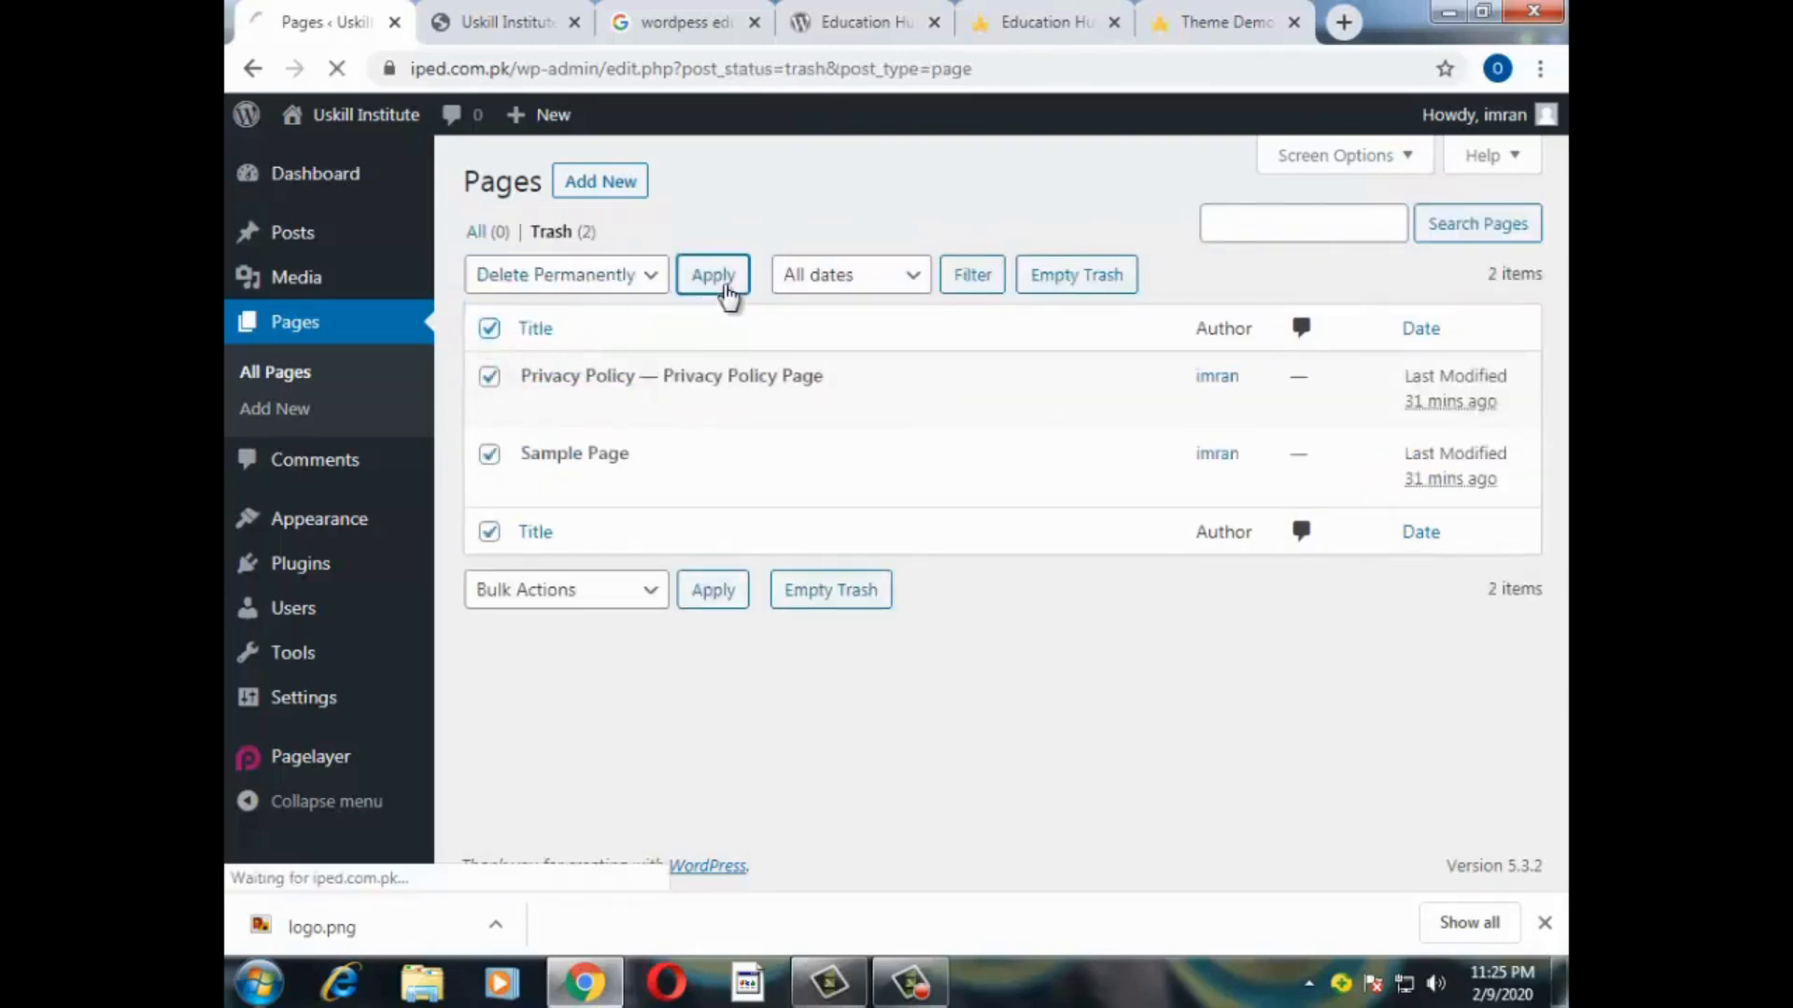
Reload the live site and check its navigation menu, sidebar and footer after deleting the pages.
click(524, 21)
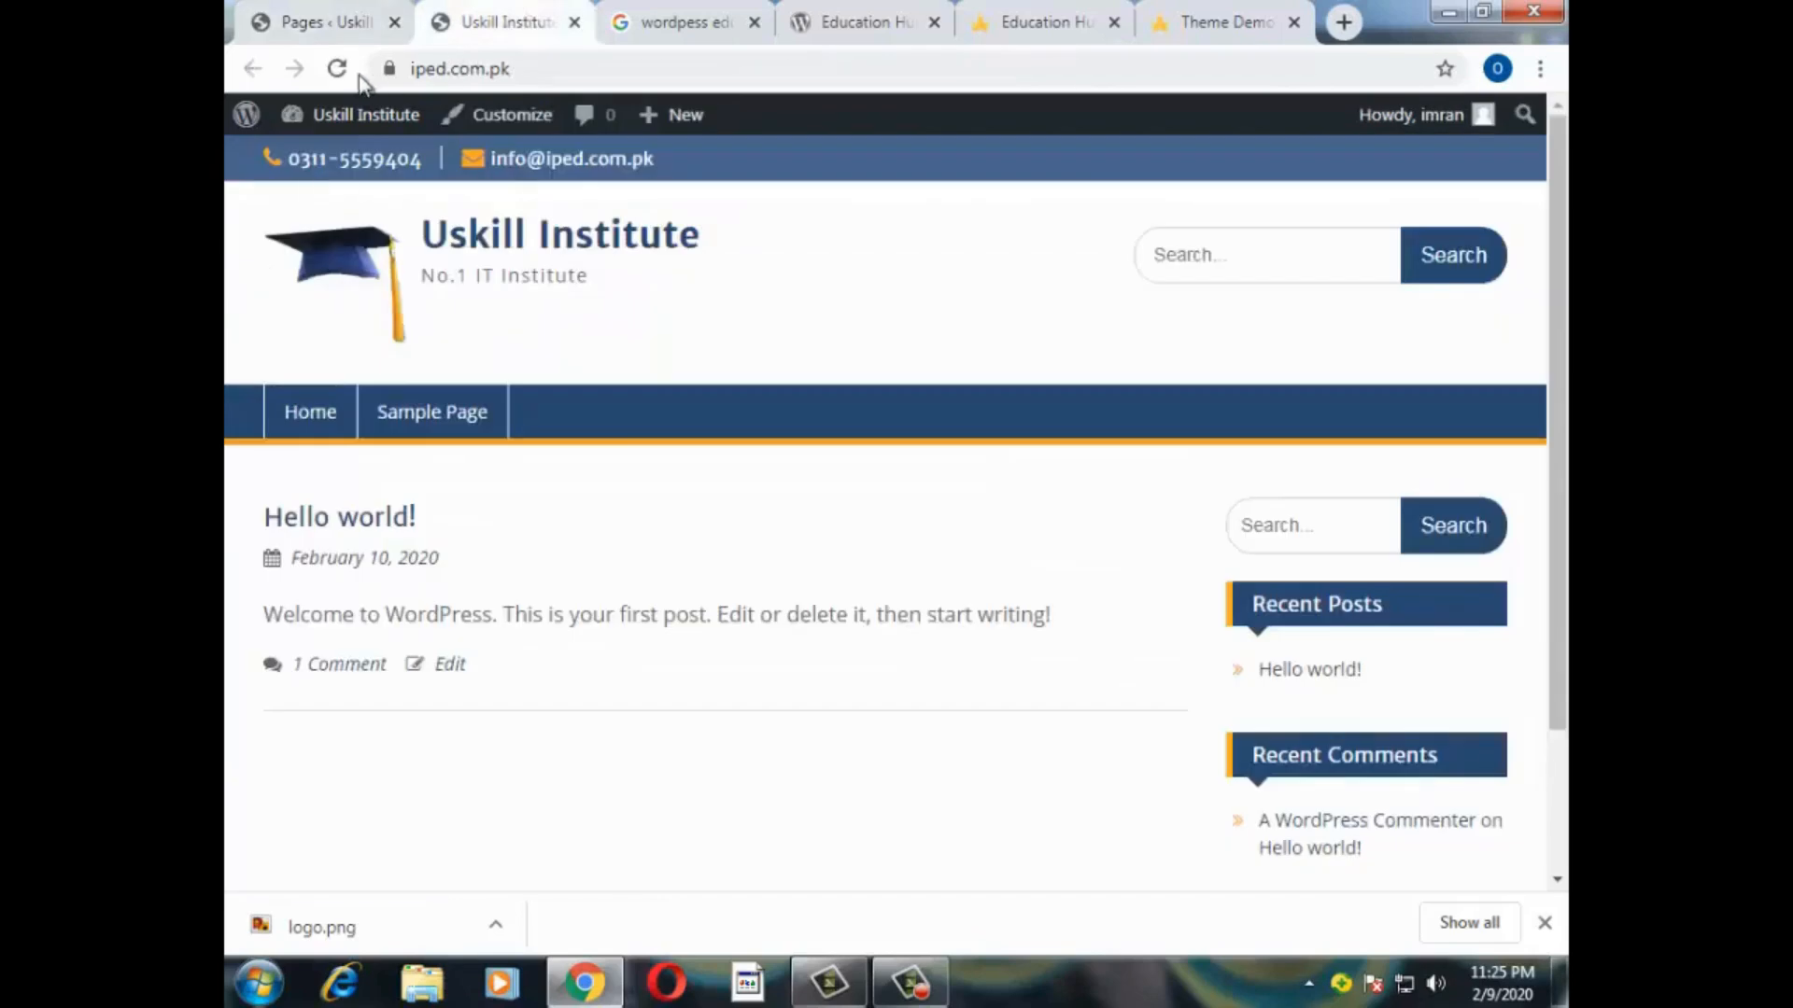
click(341, 73)
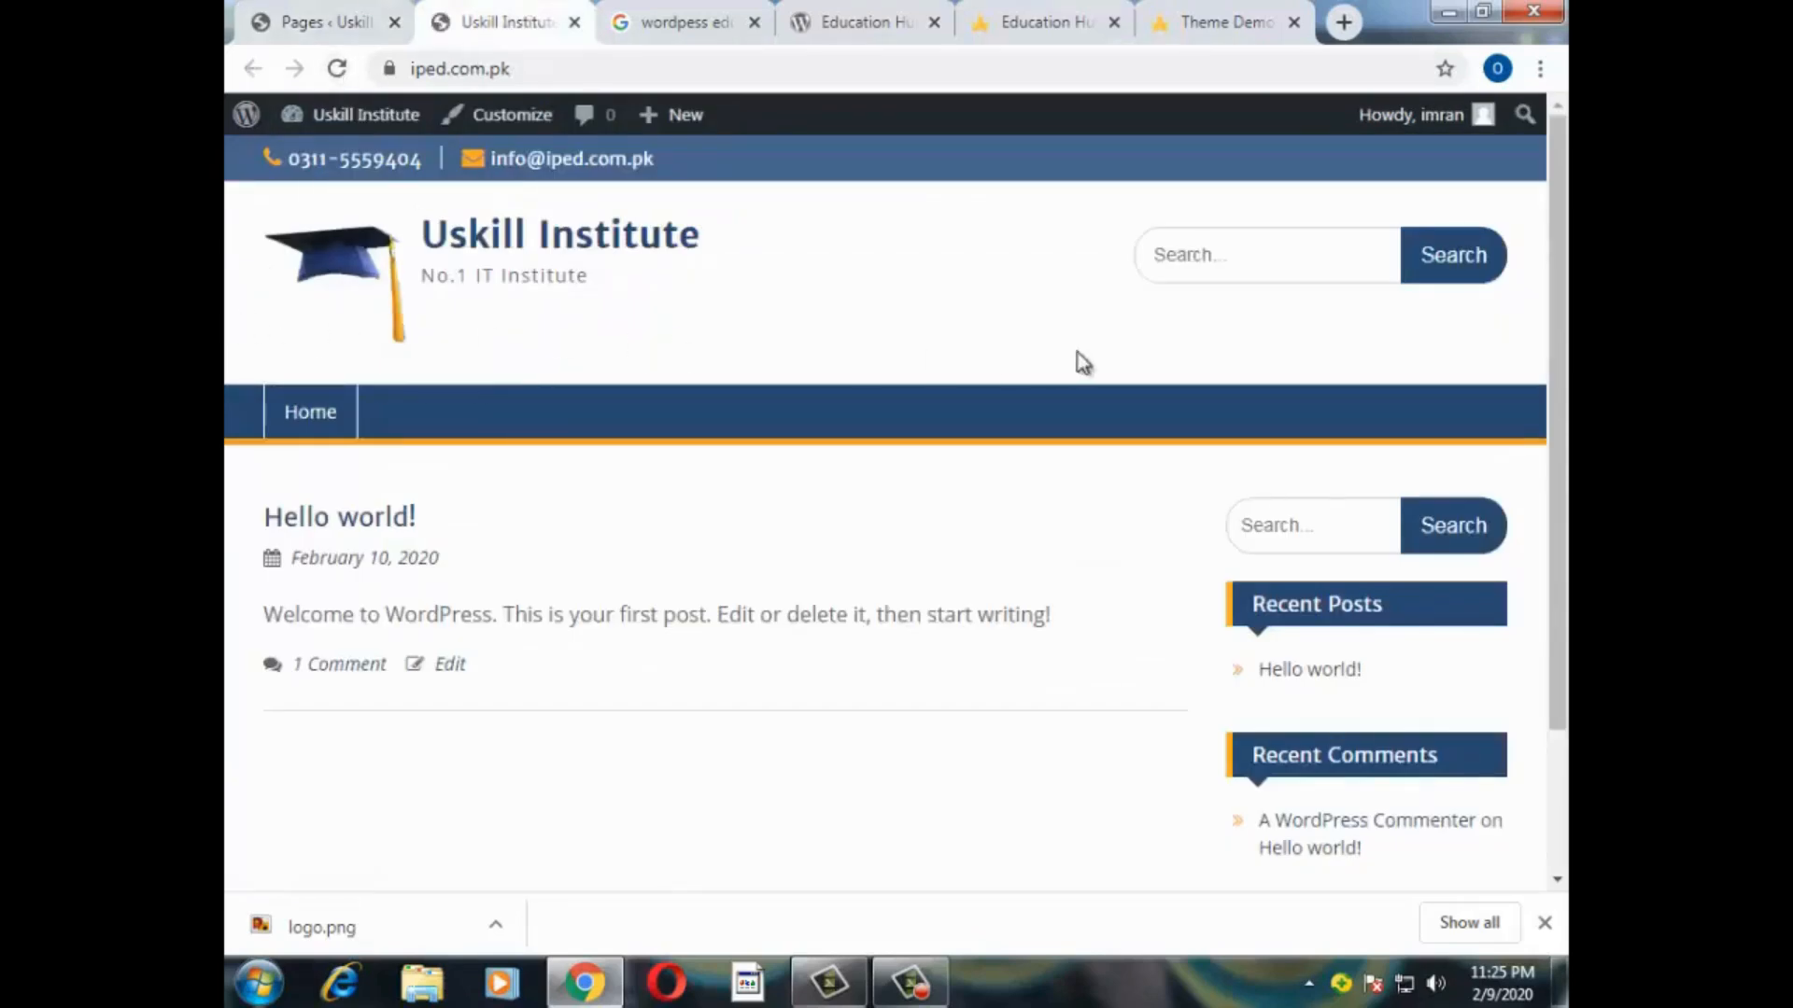
scroll(660, 483, down, 3)
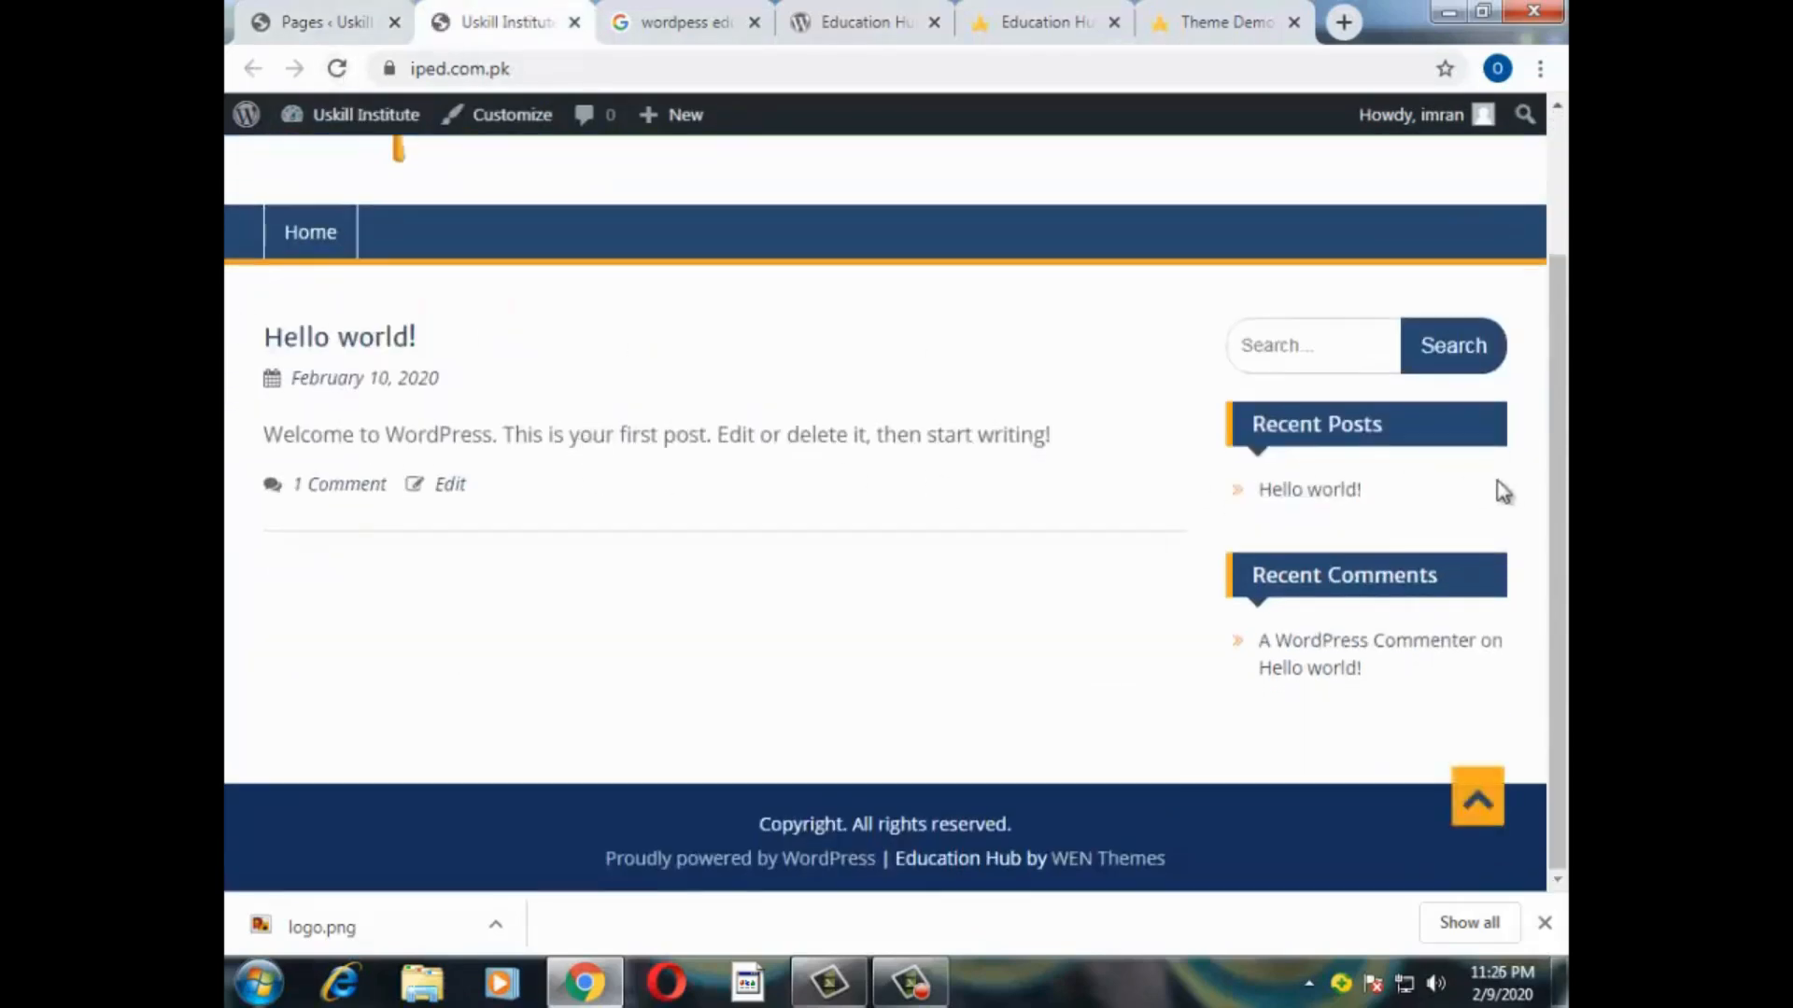
scroll(679, 484, up, 3)
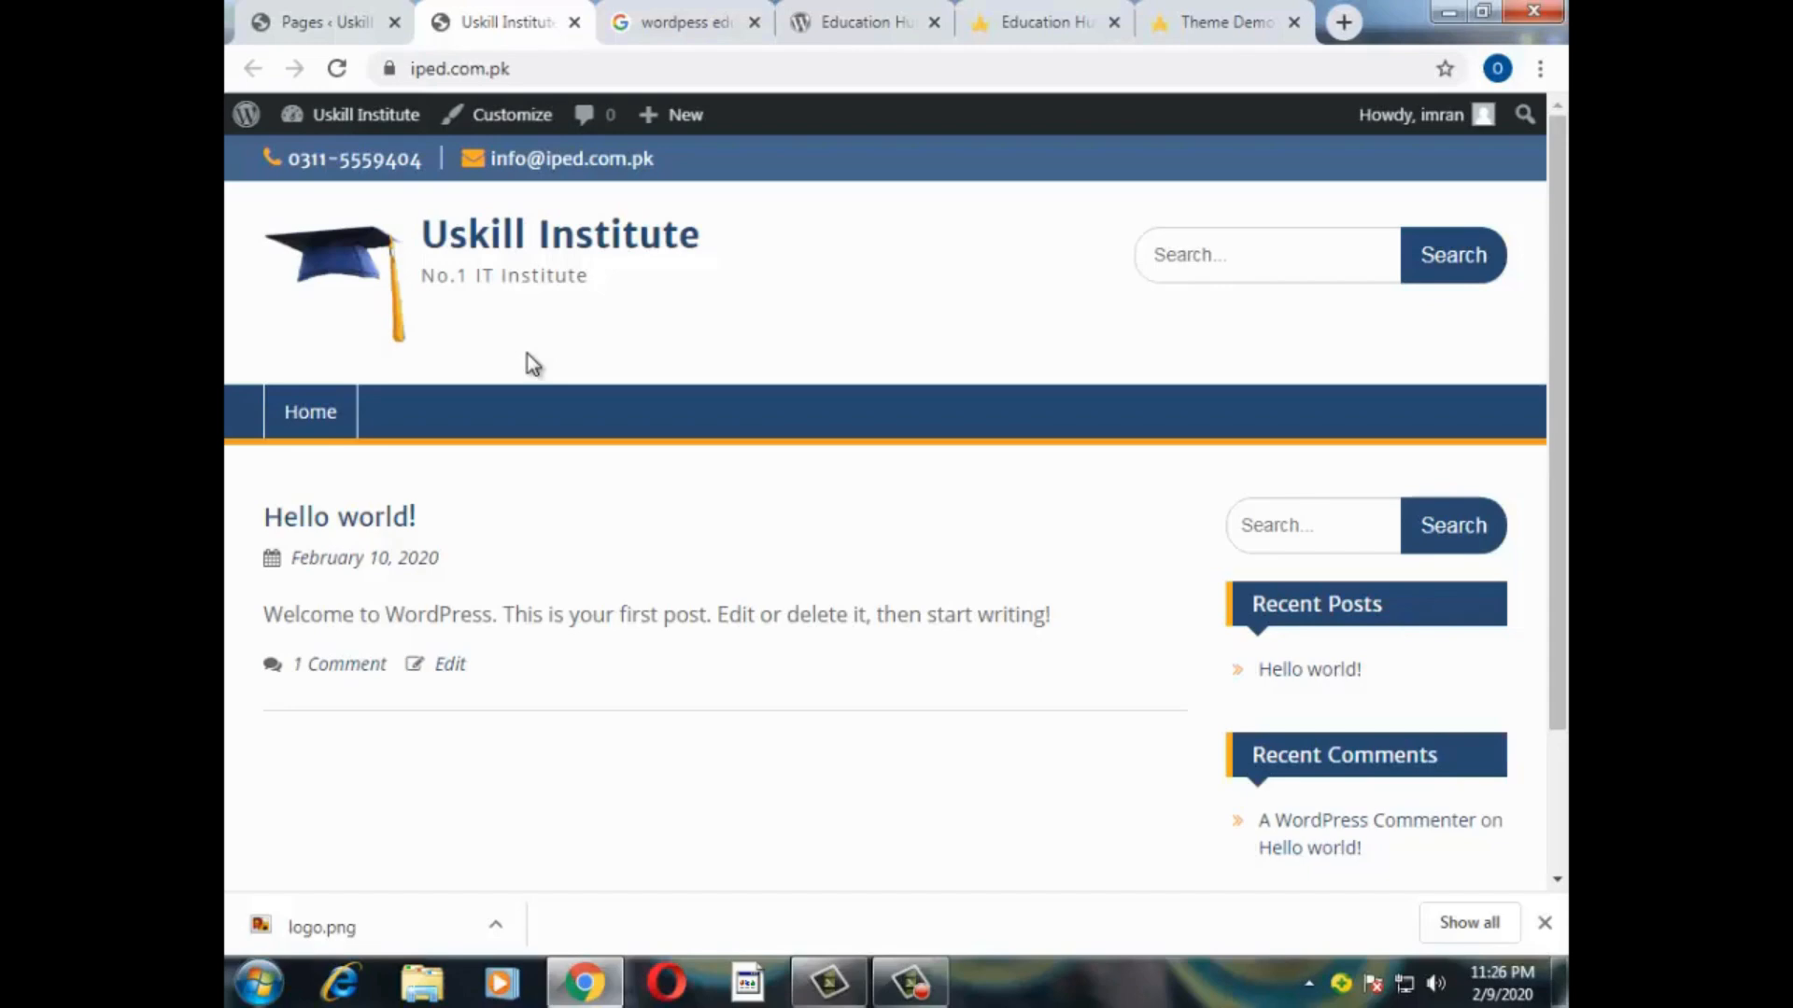
Examine the navigation menu of the Education Hub theme demo for comparison and return to the live site.
click(1210, 11)
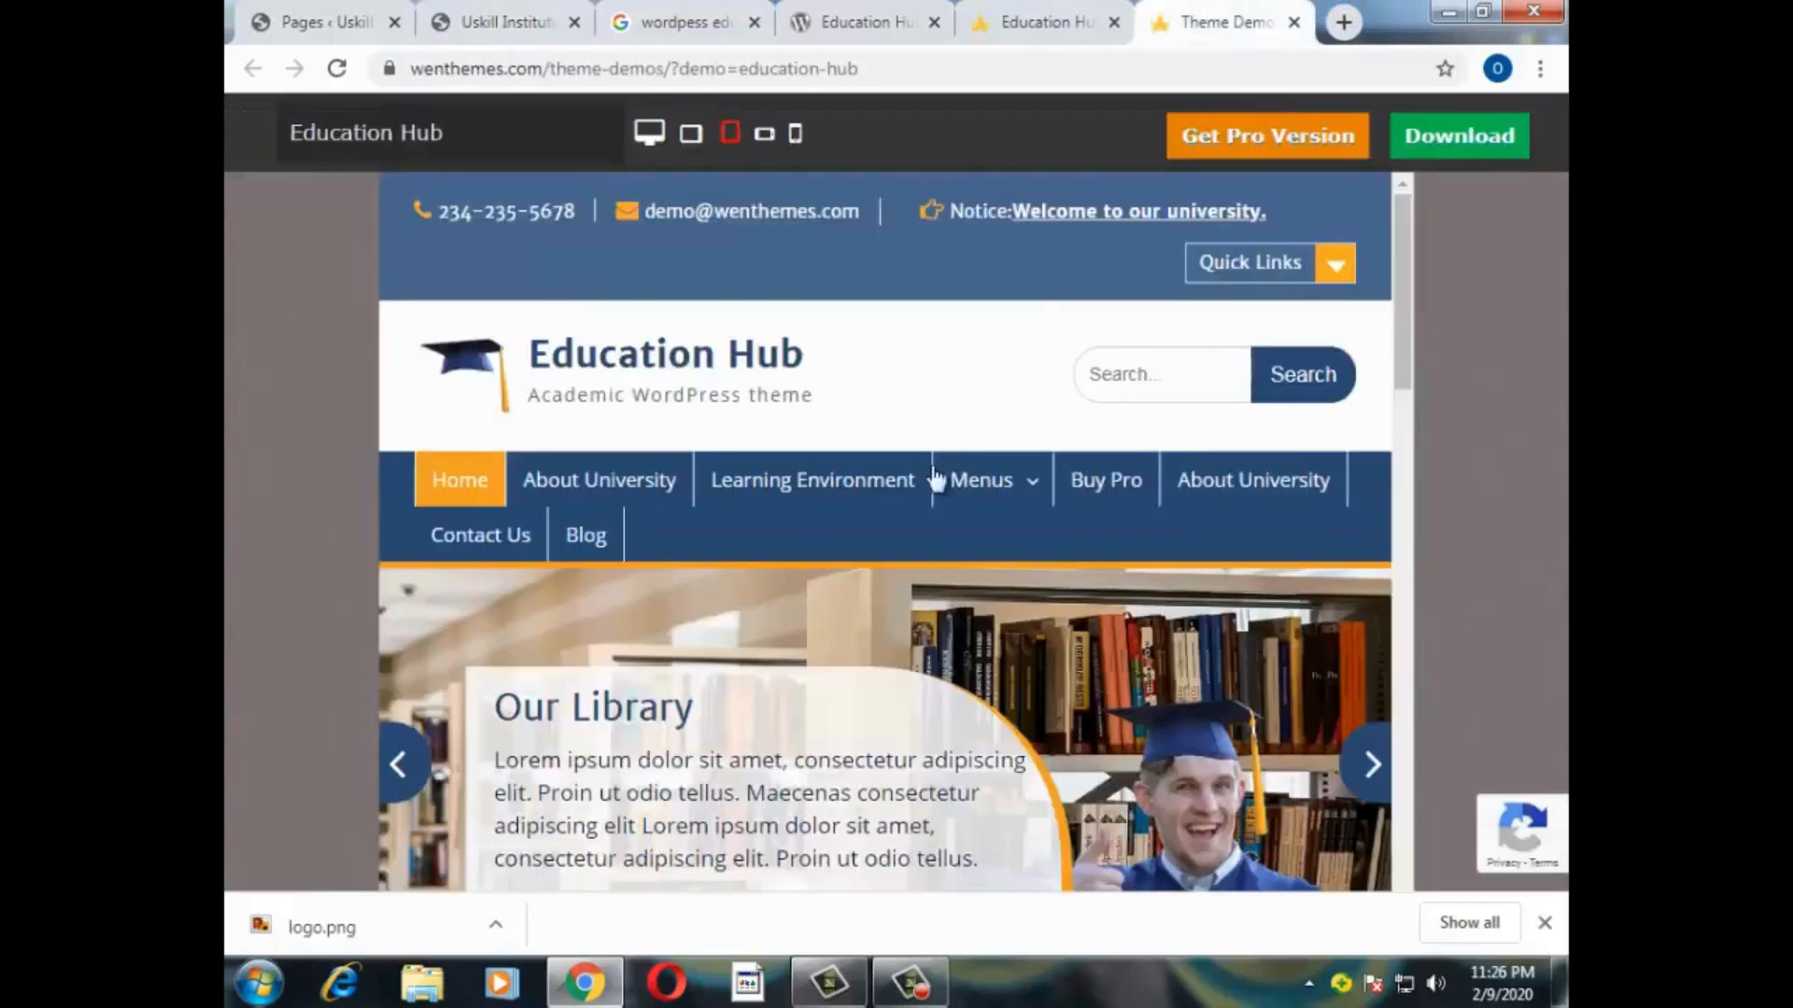
mouse_move(990, 480)
mouse_move(1027, 675)
click(322, 22)
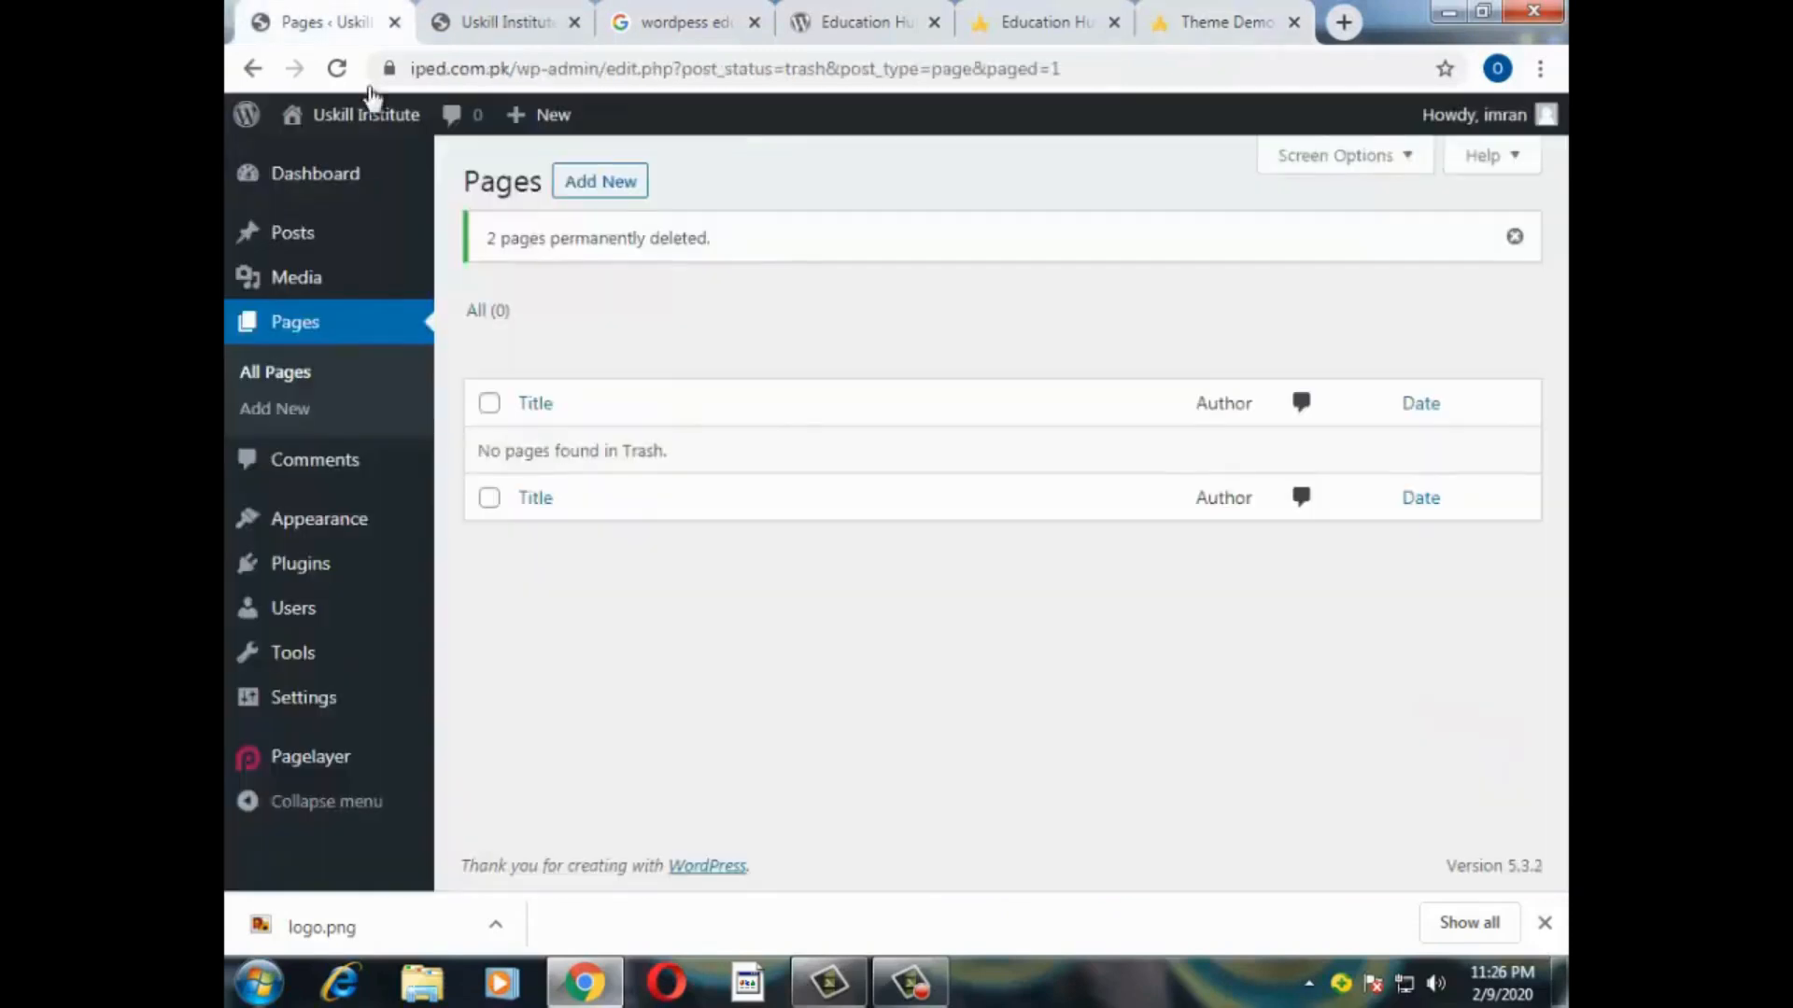
click(509, 16)
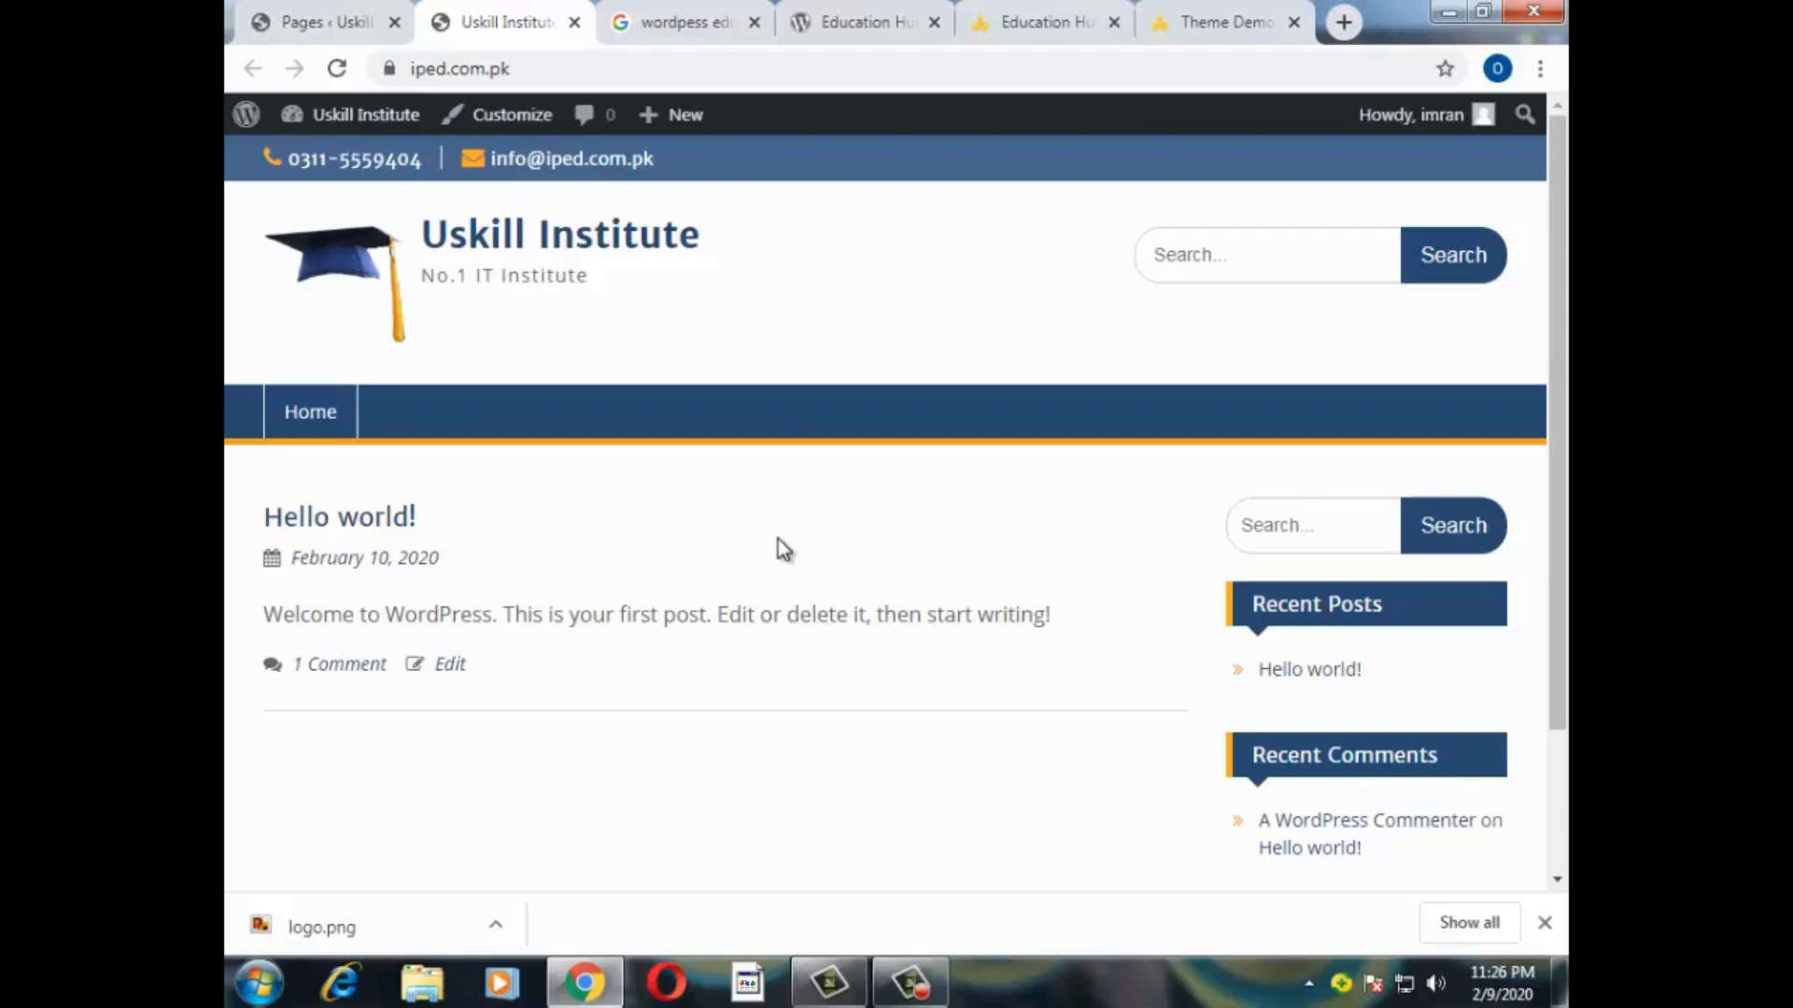
click(910, 982)
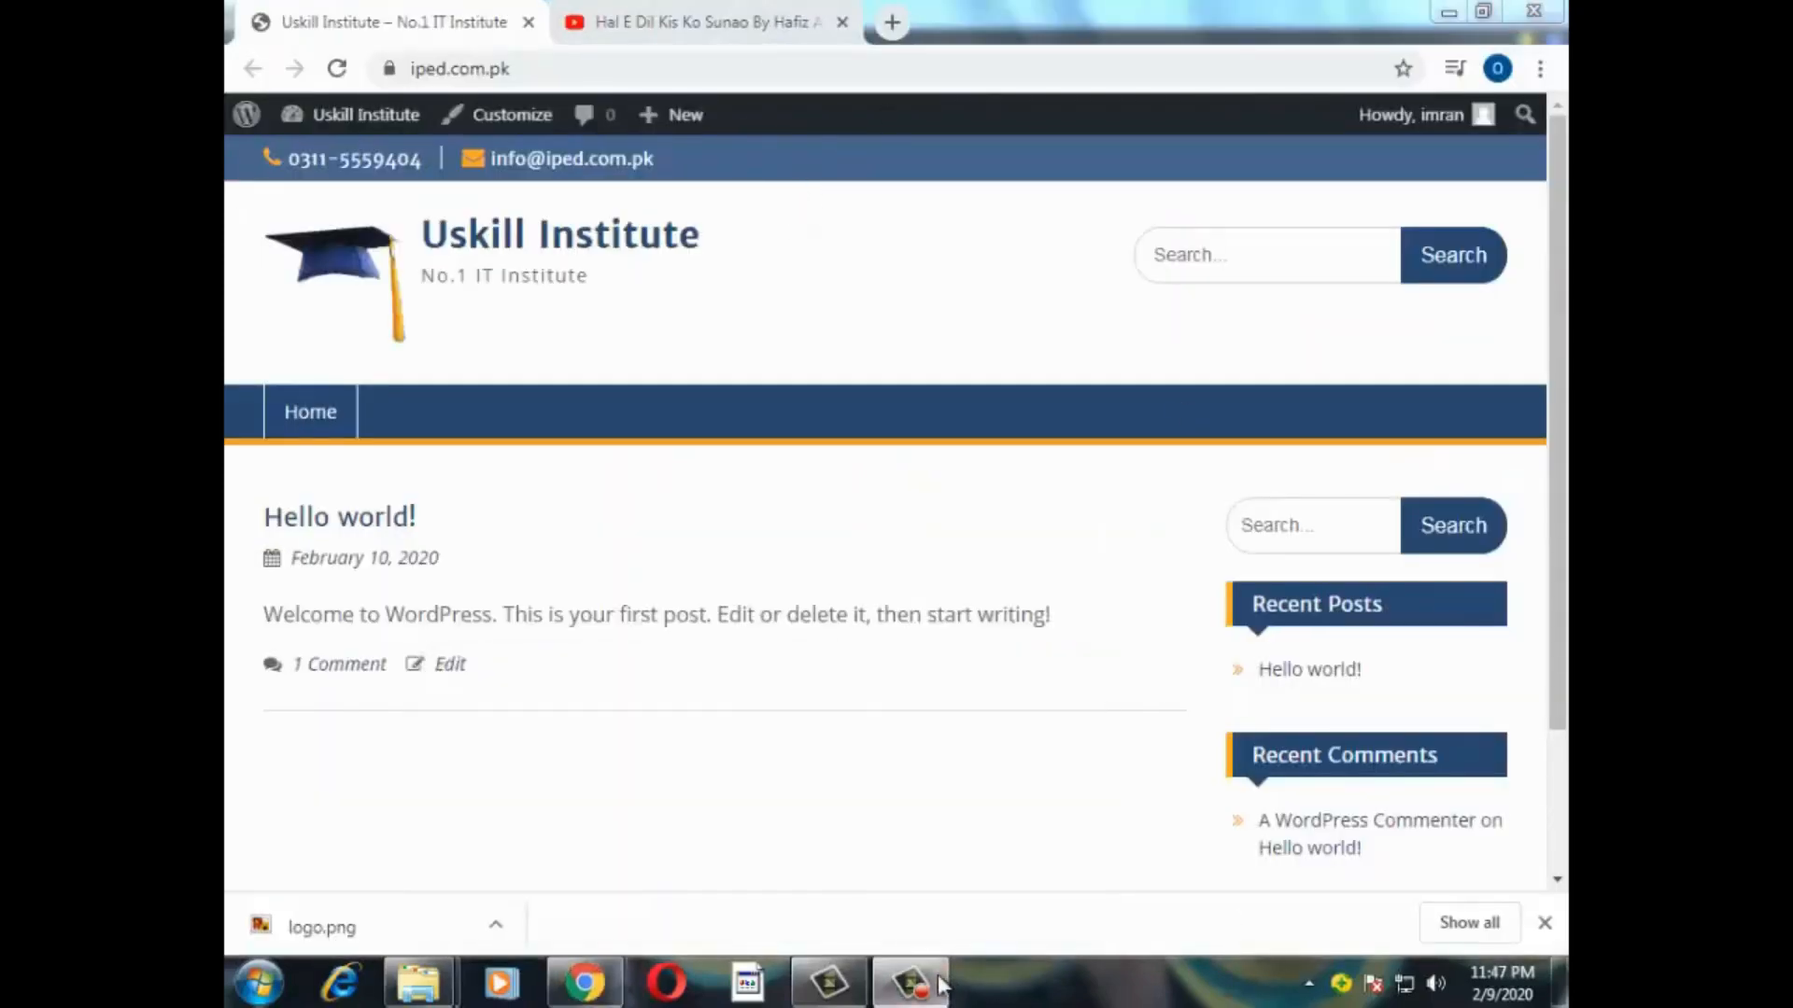
click(940, 983)
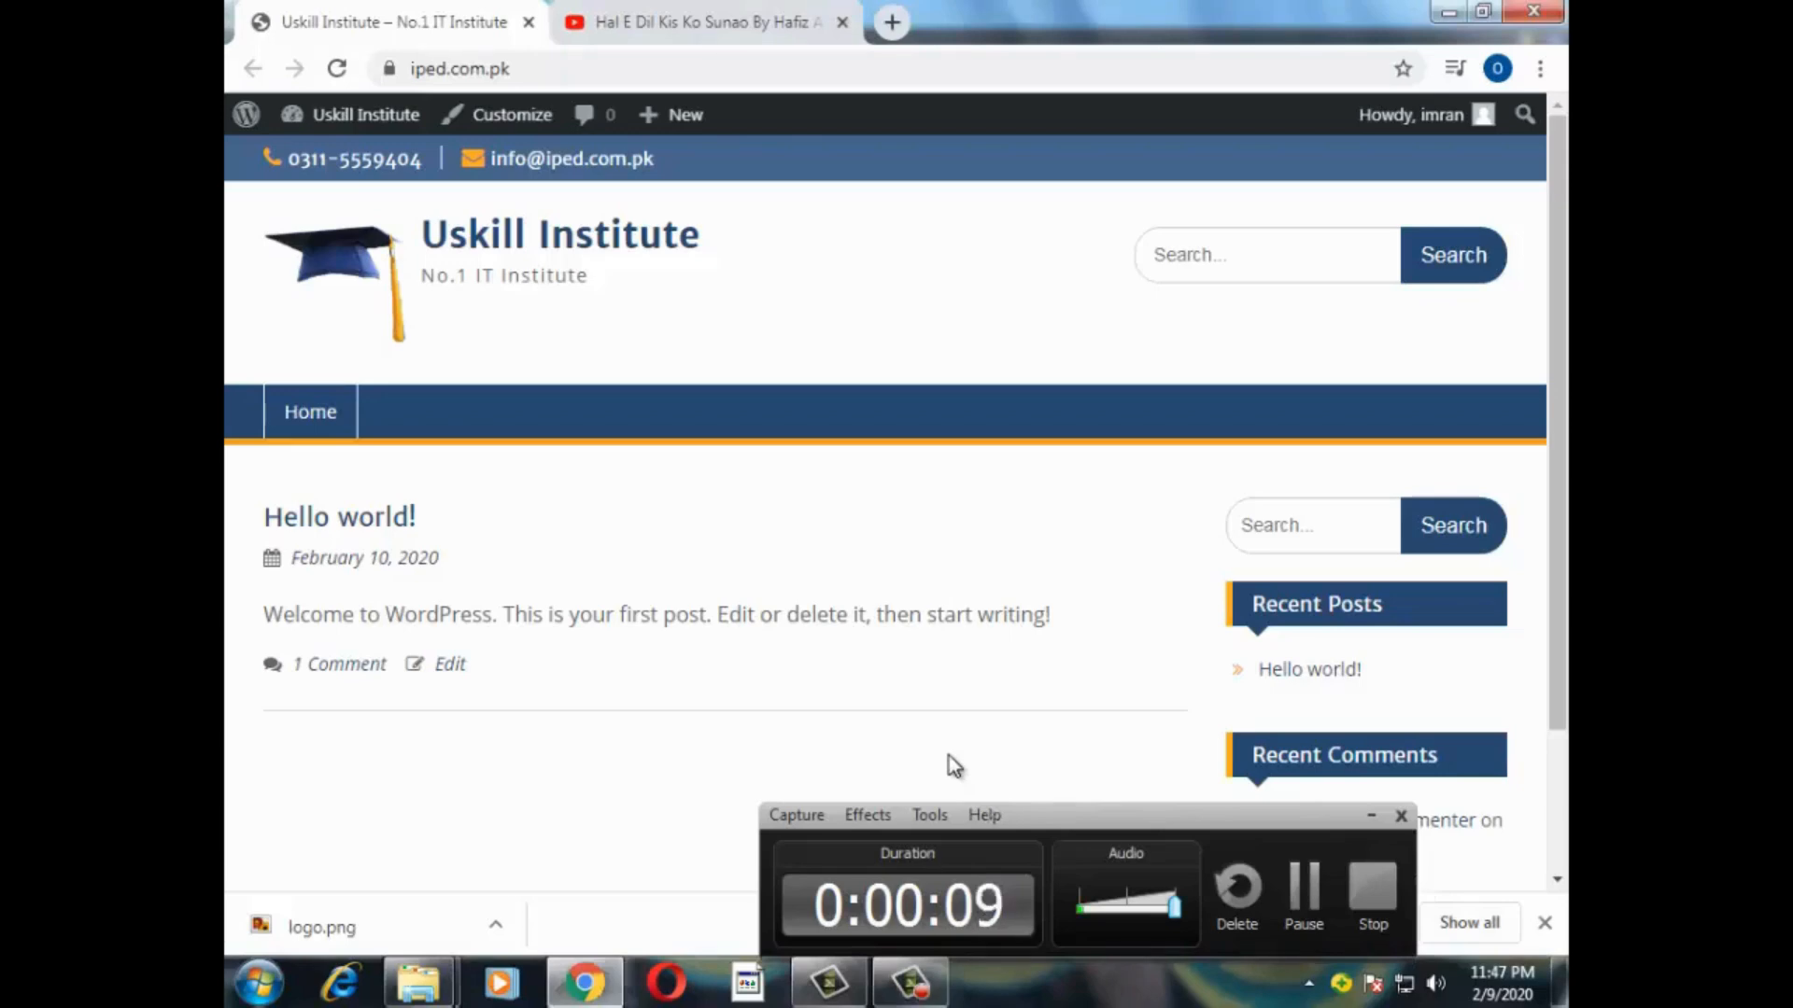
click(1370, 816)
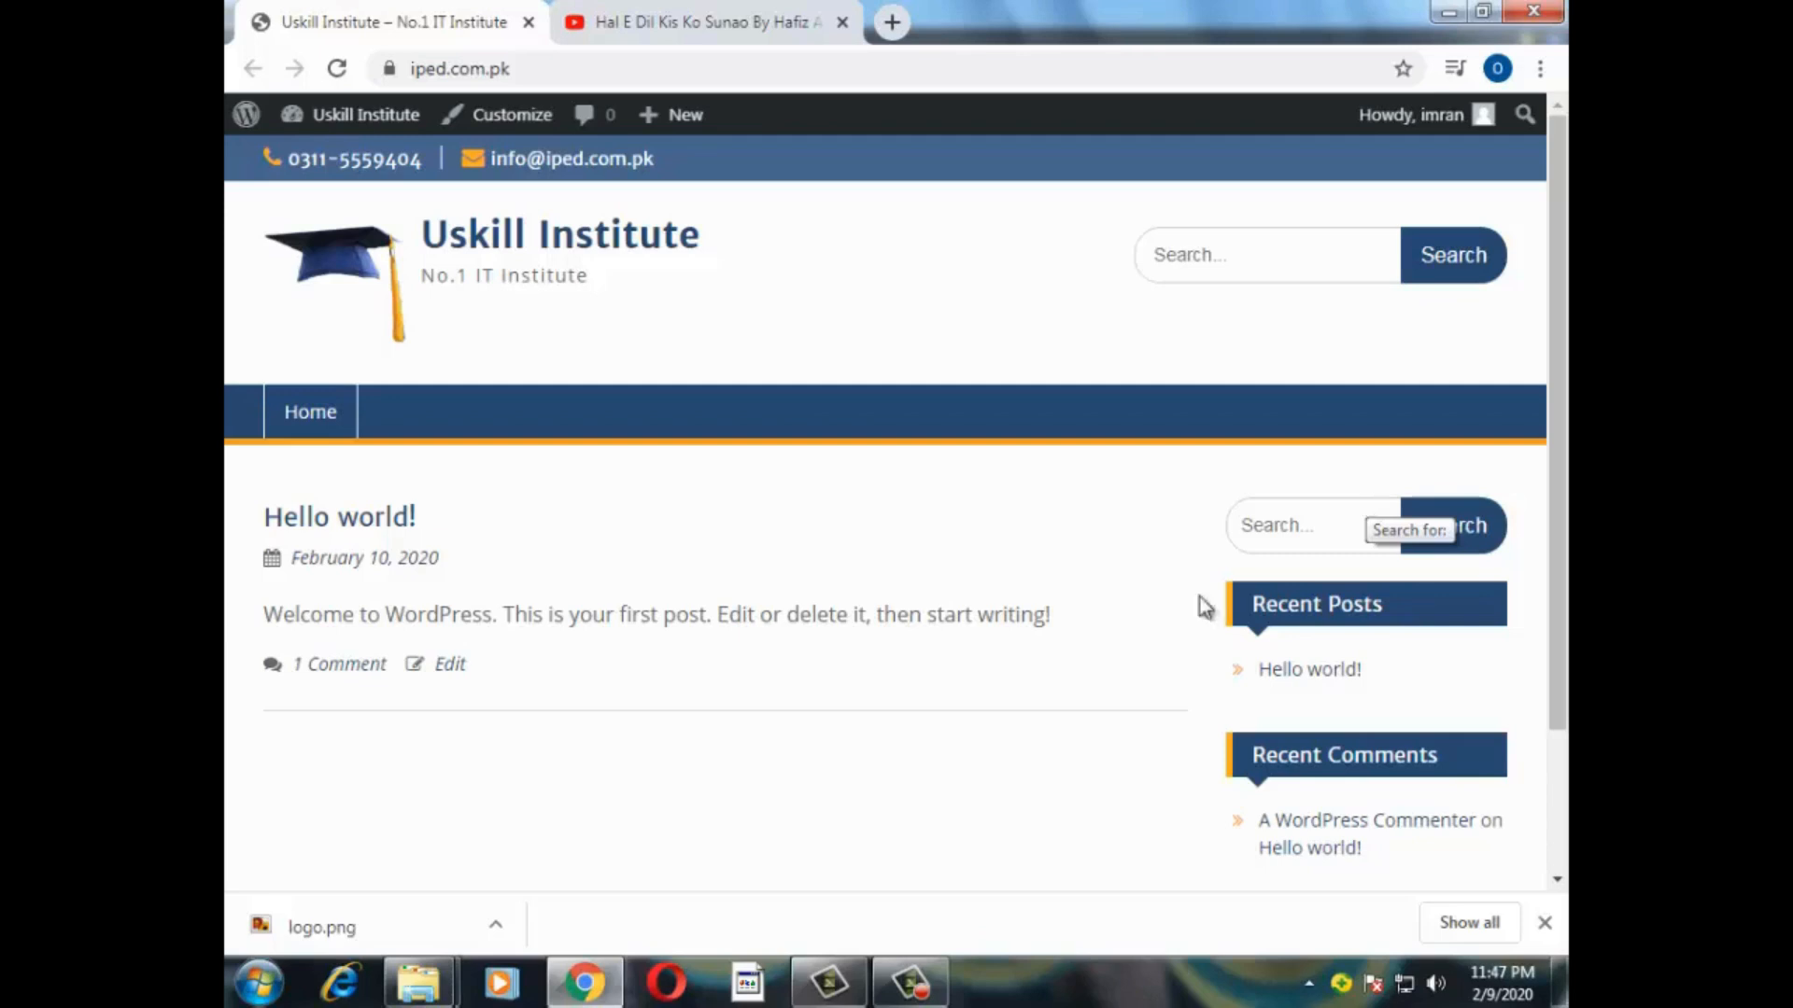
Add a new page titled "Home" from the site's admin dashboard and publish it.
mouse_move(383, 126)
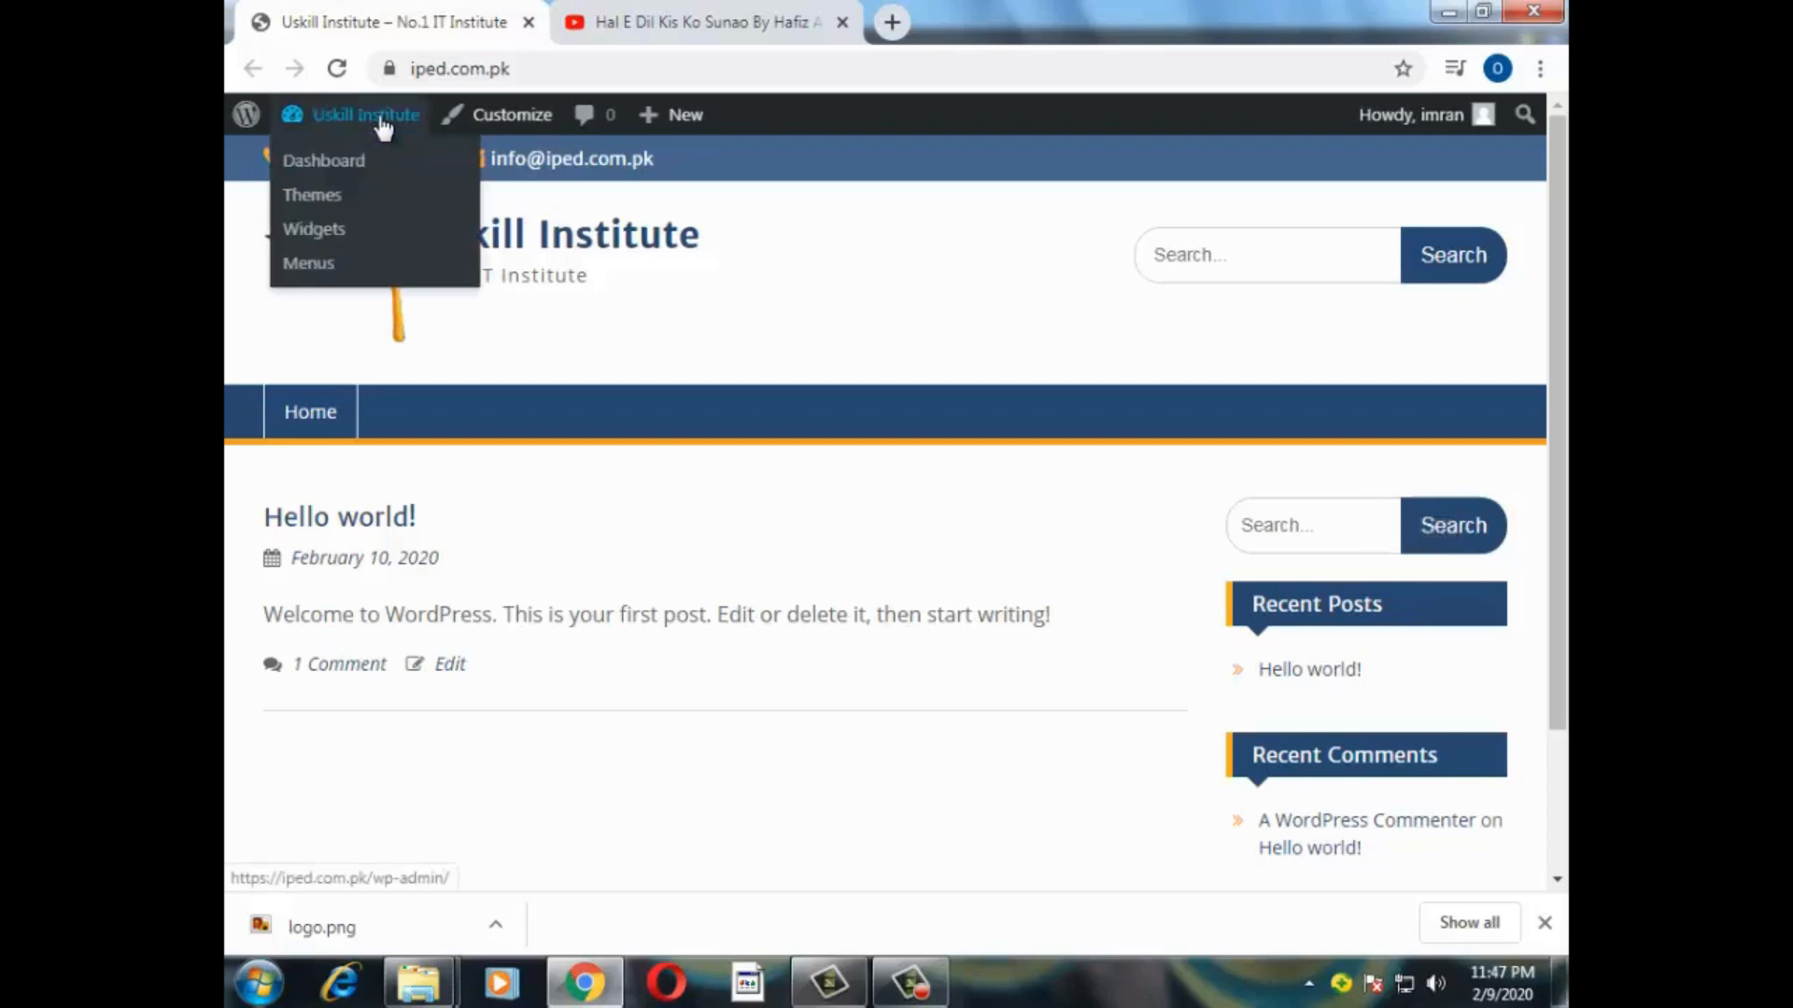
click(383, 165)
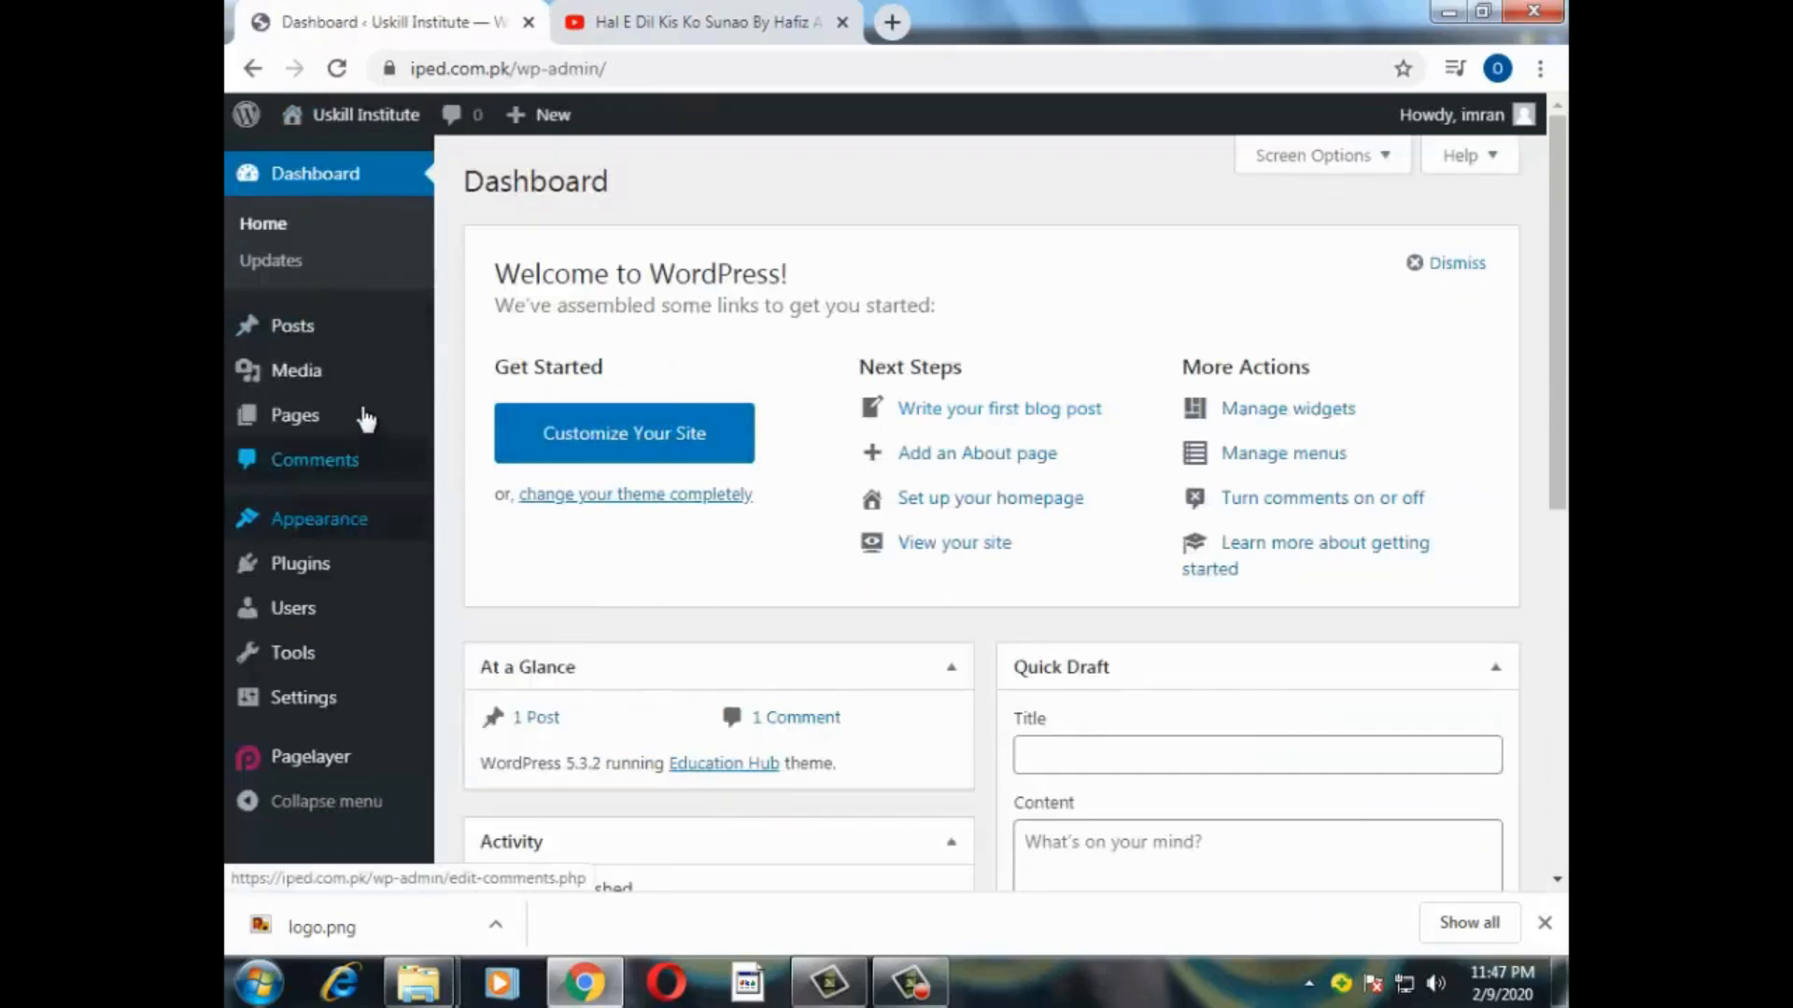
click(486, 419)
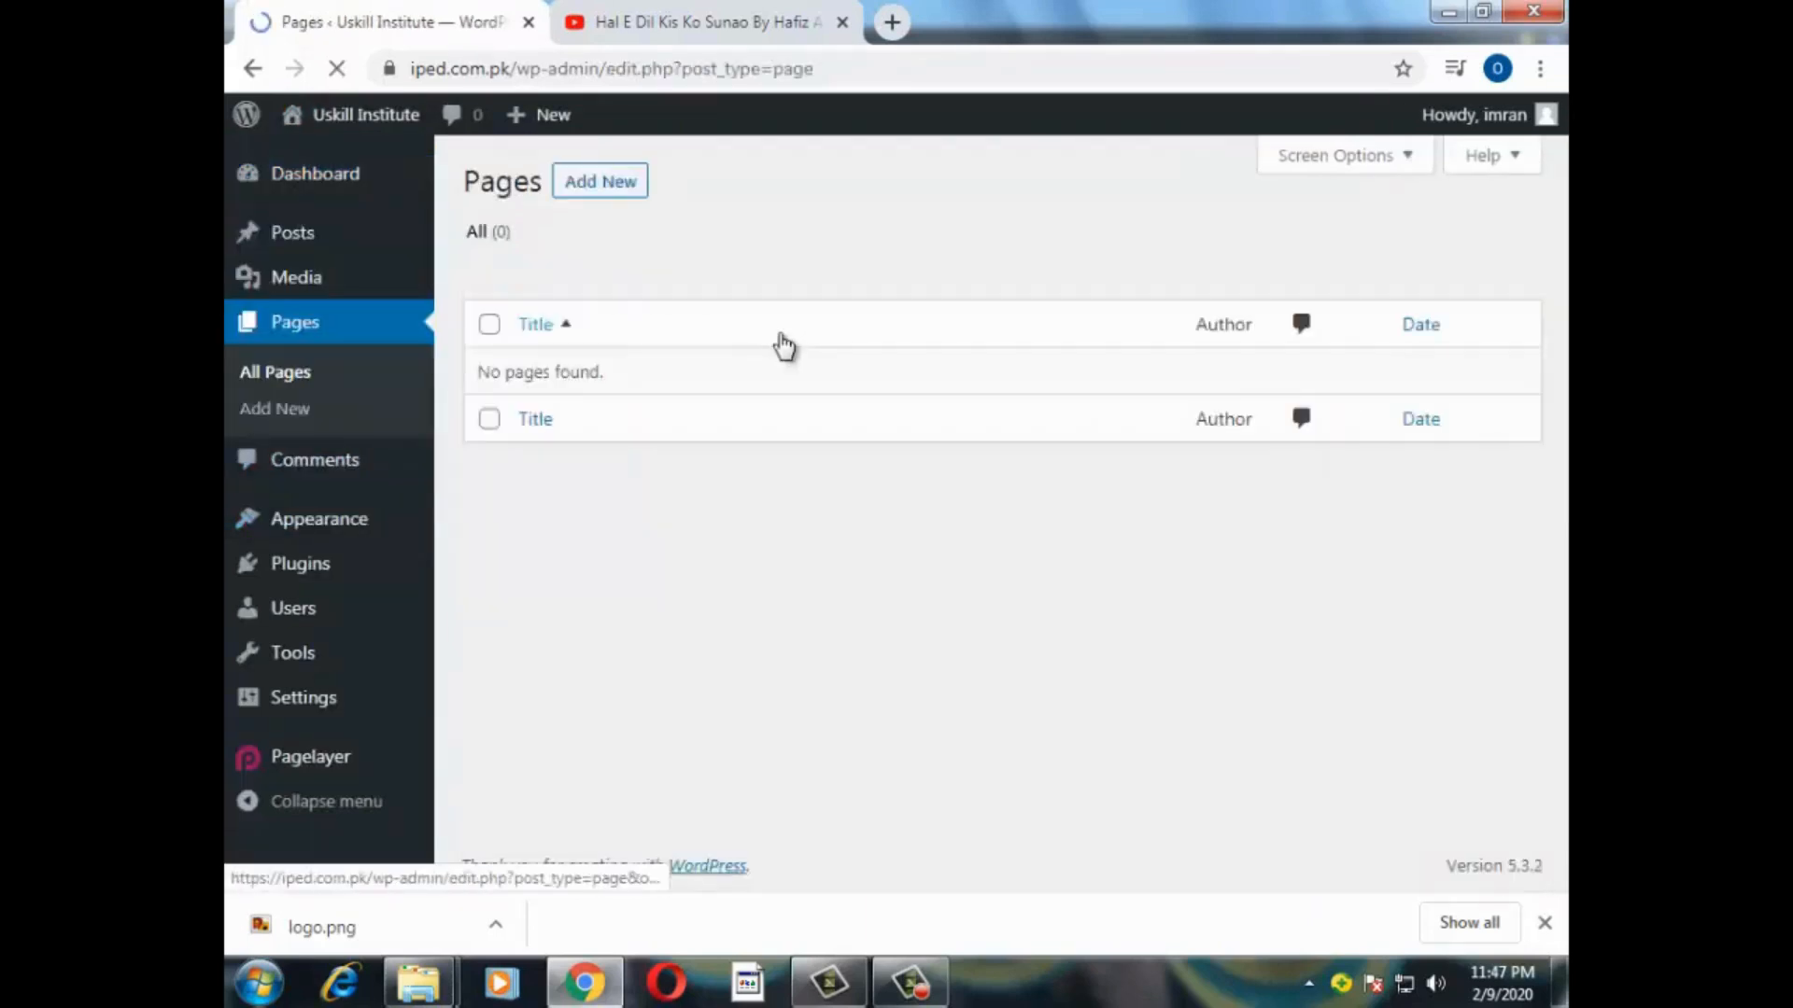
click(615, 193)
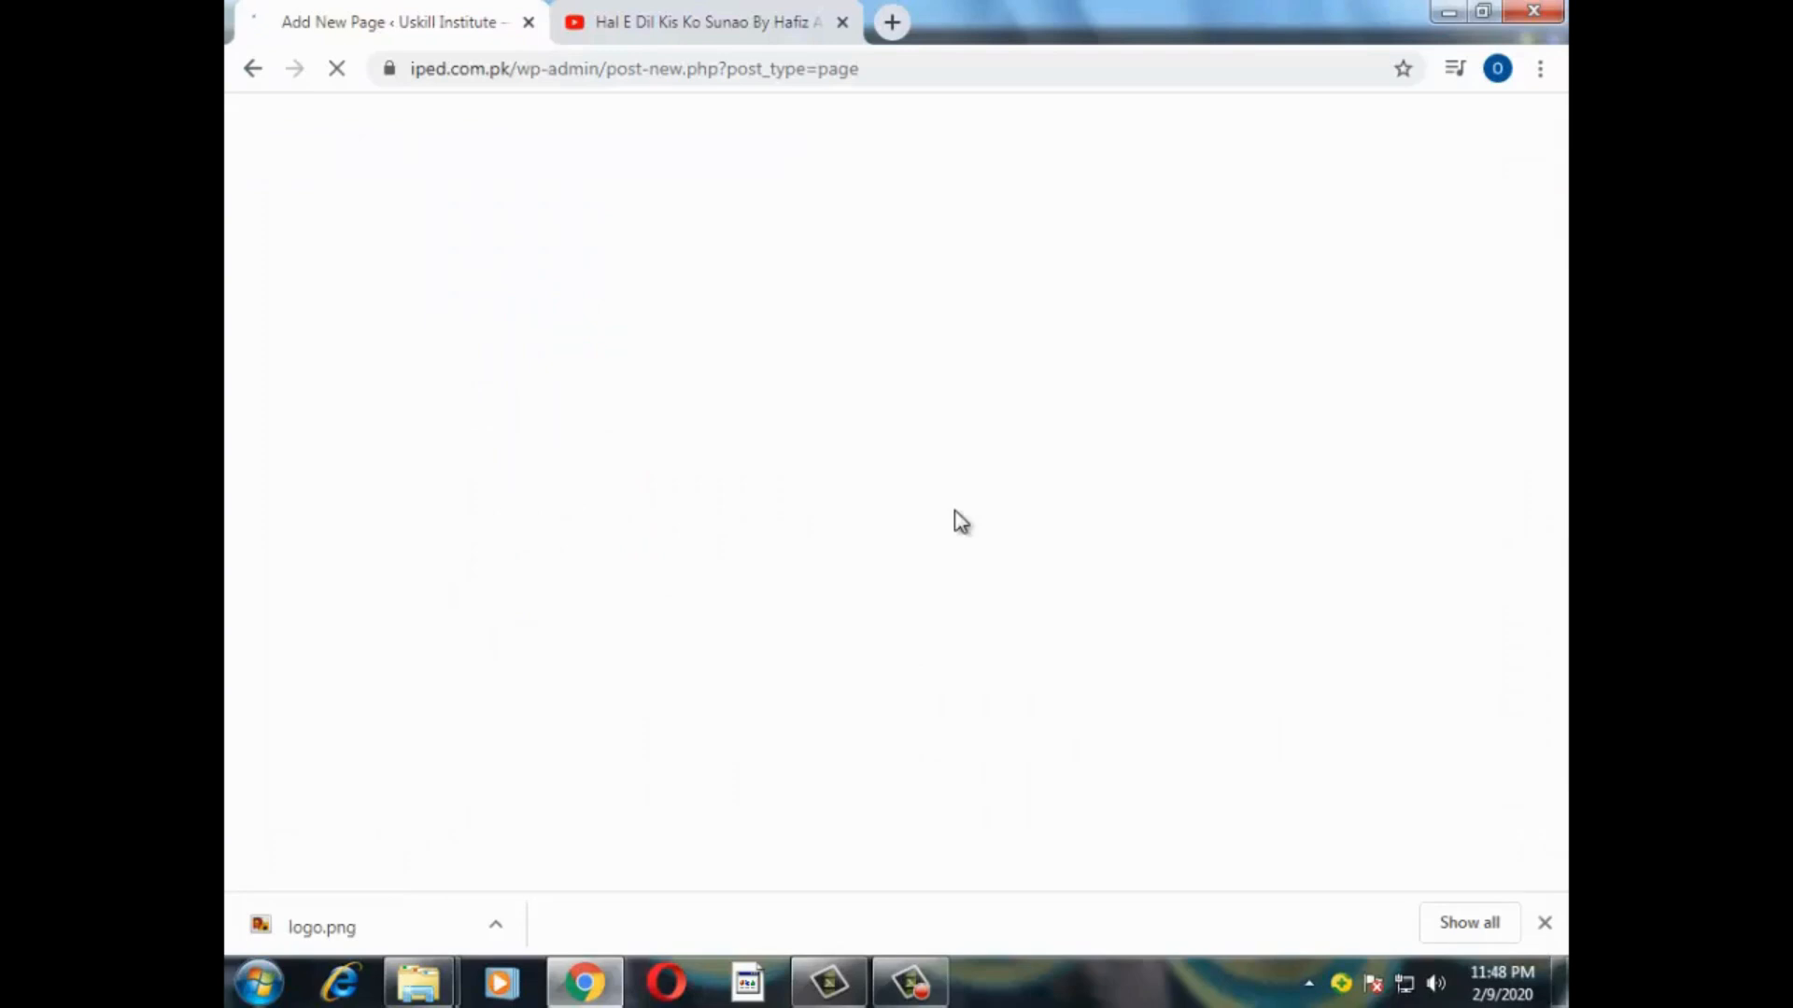
click(1544, 922)
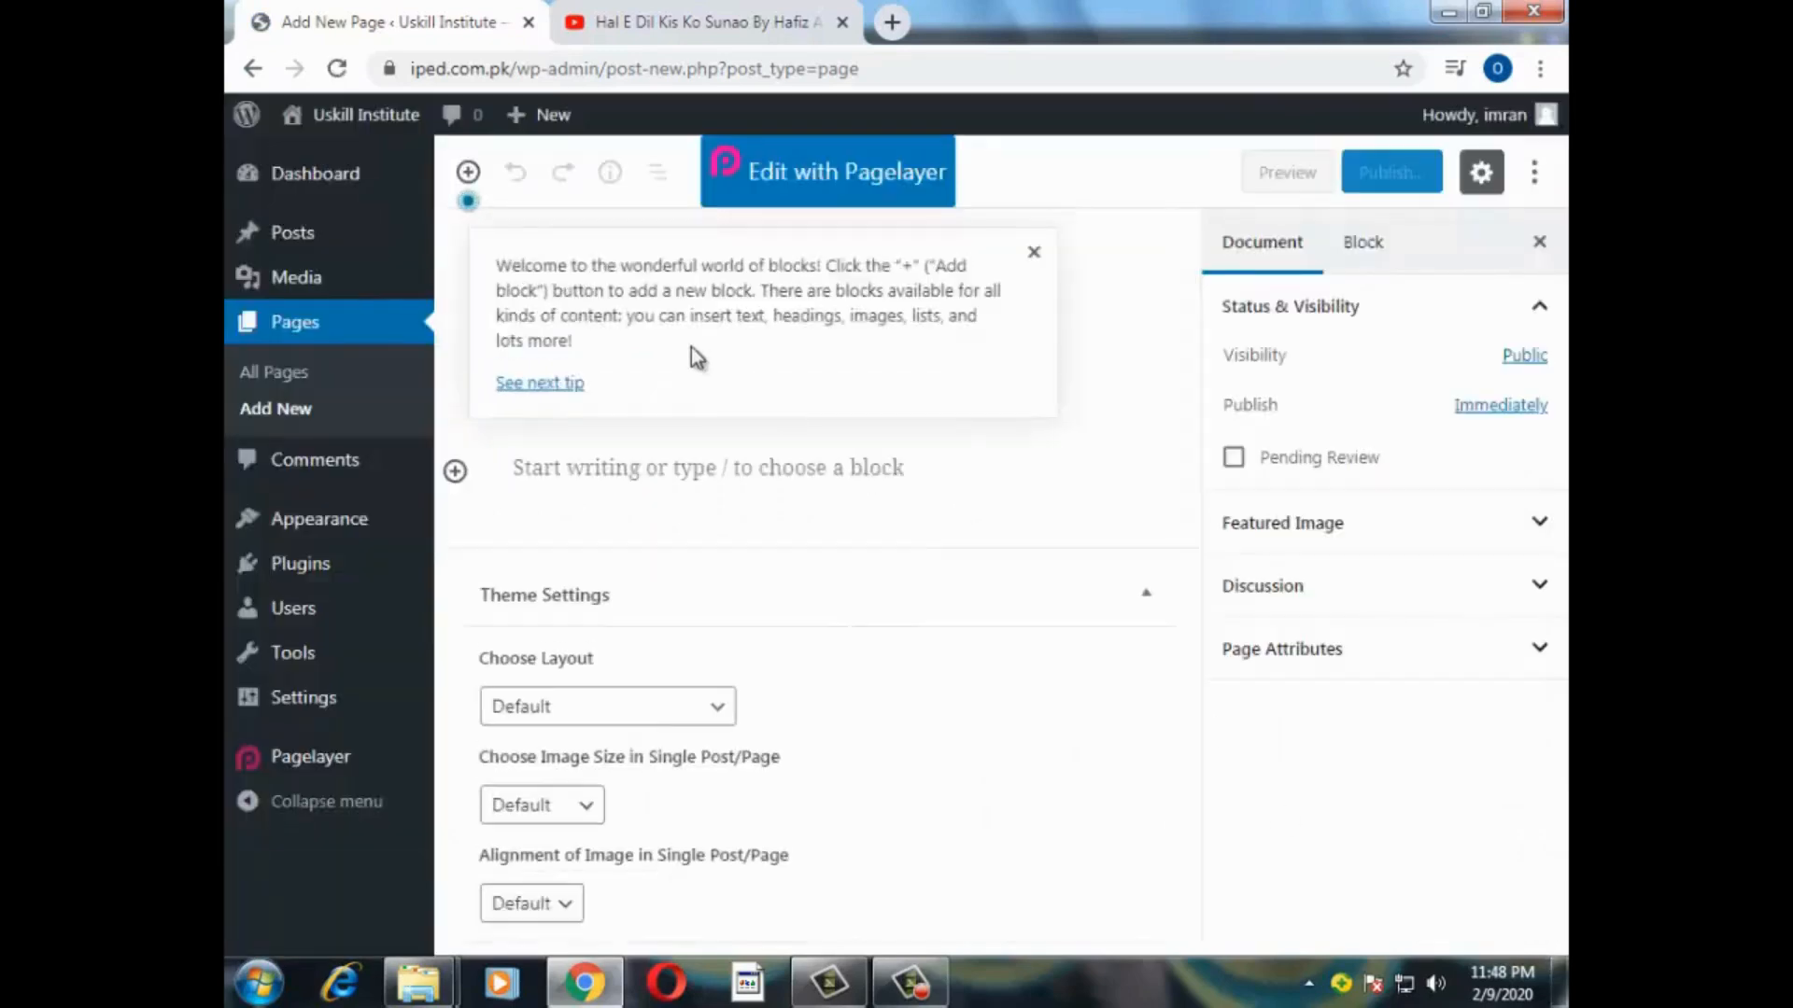
click(1034, 252)
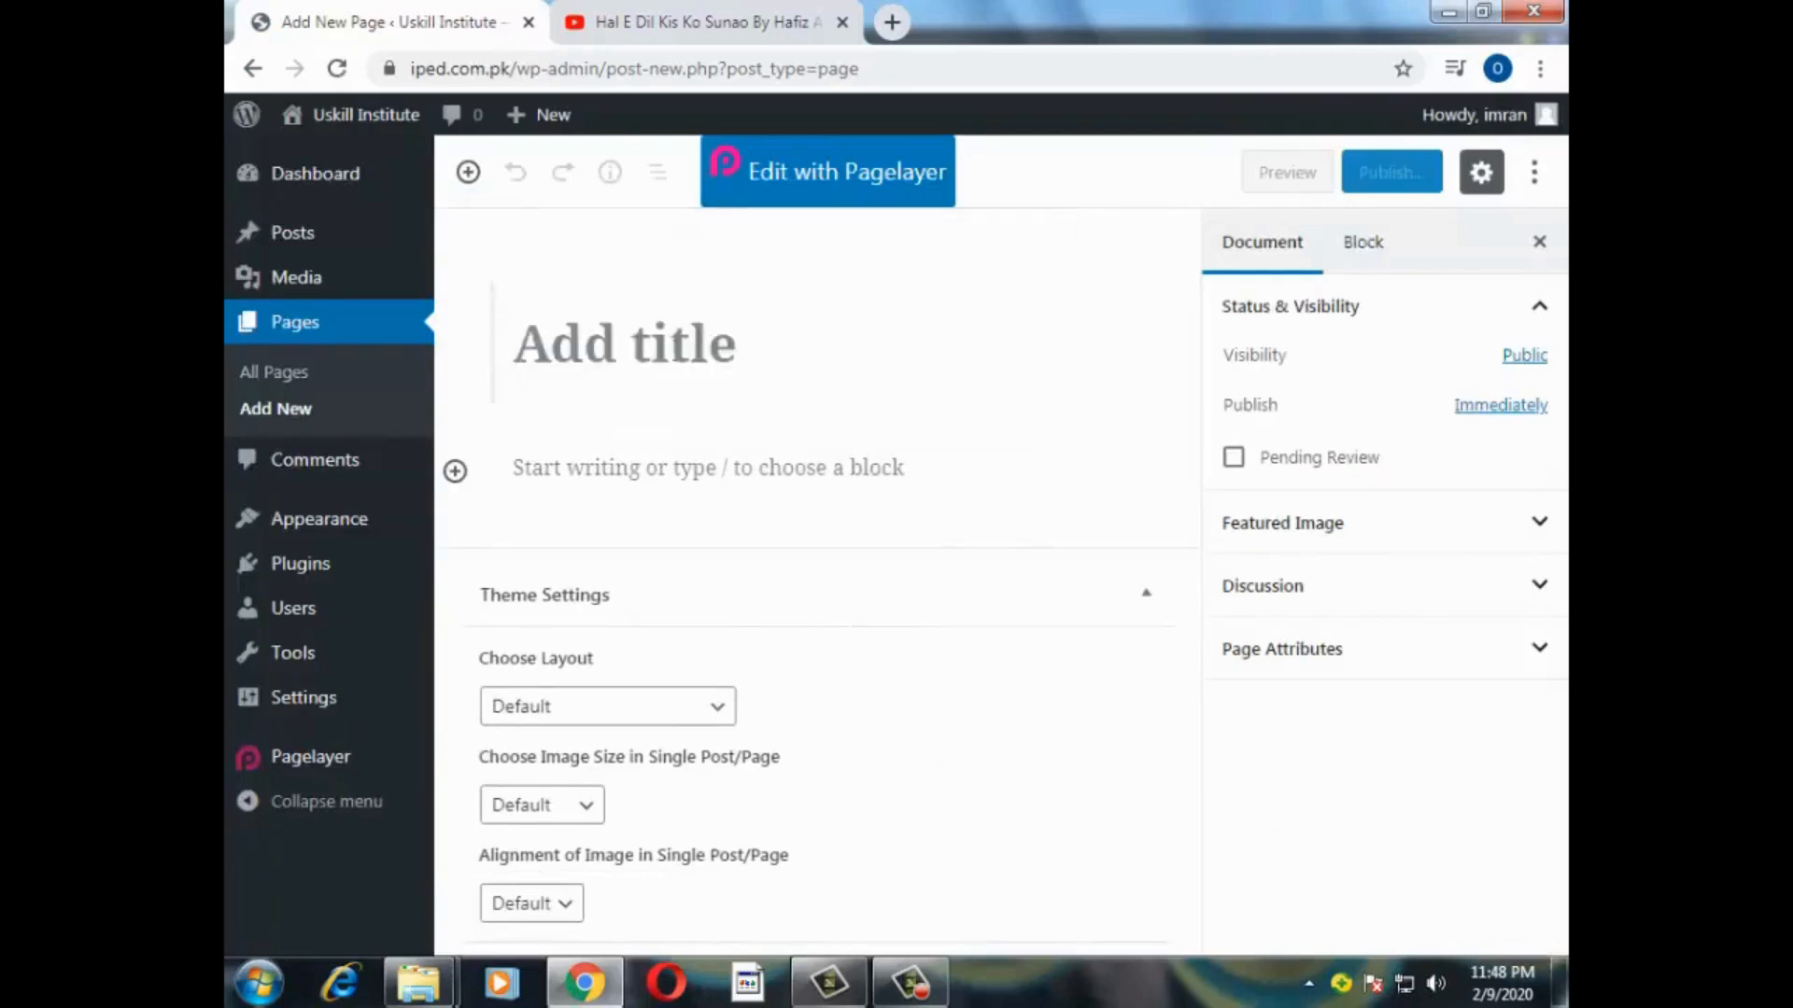
text(Home)
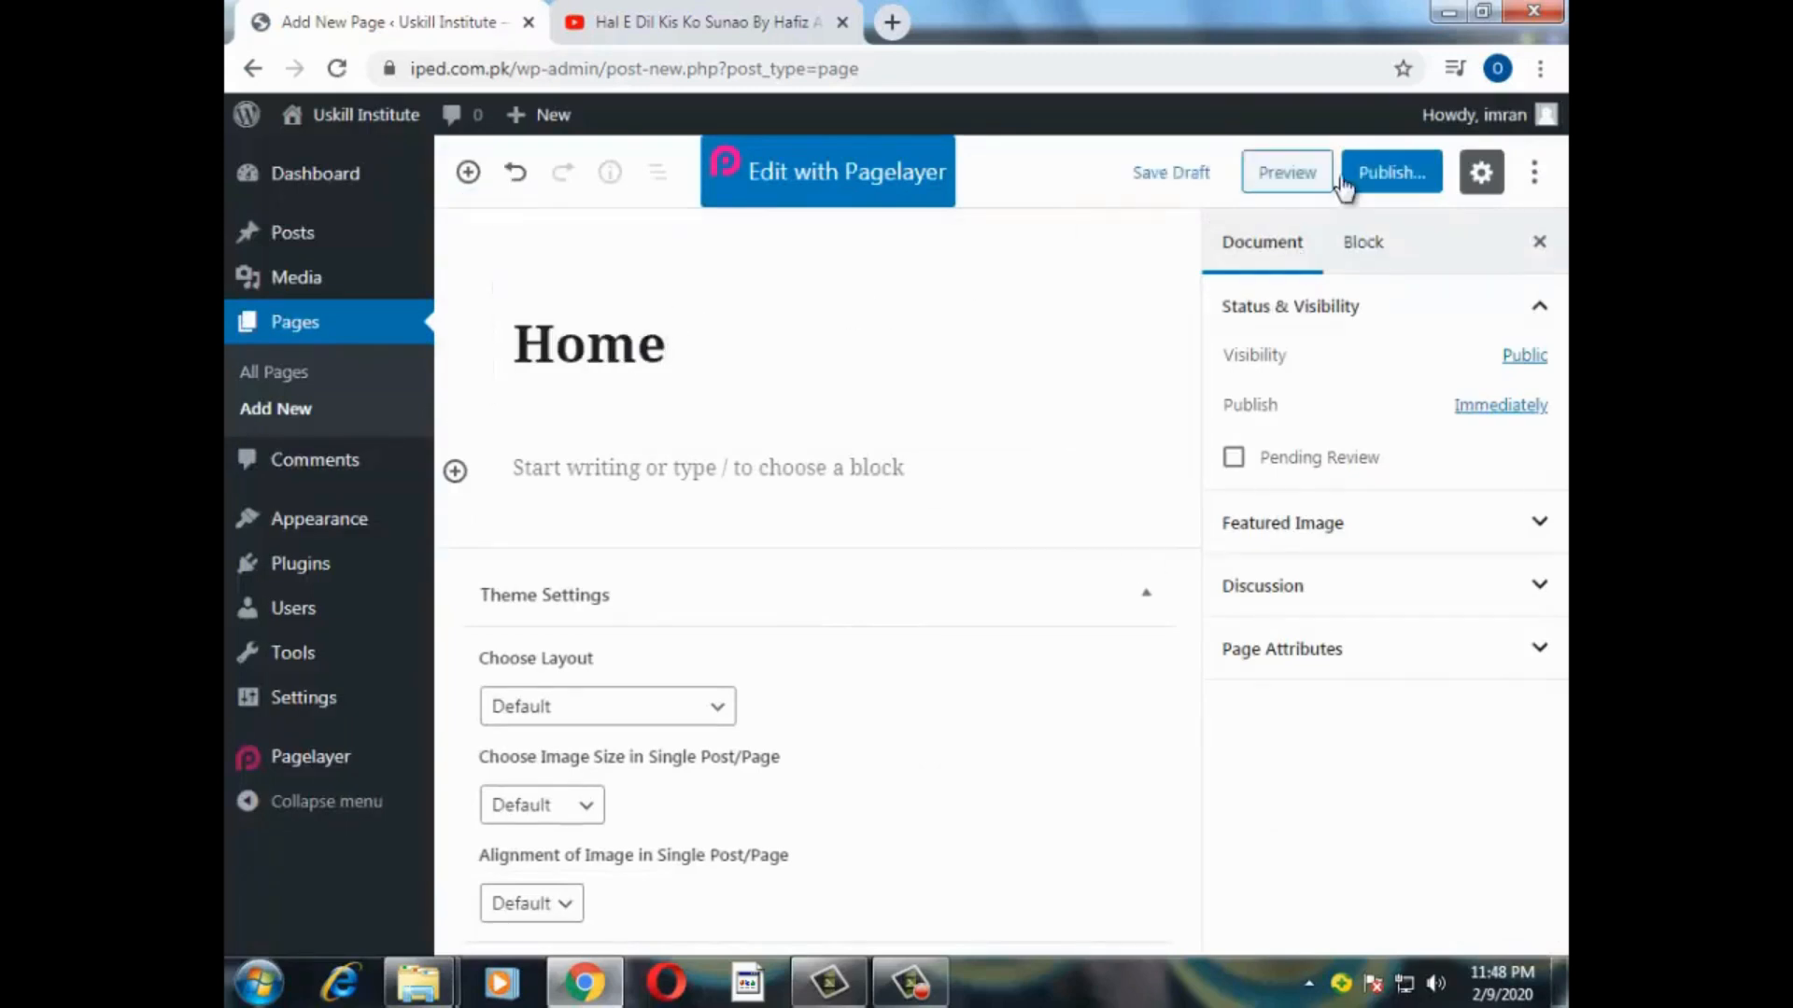
click(1398, 168)
click(1397, 177)
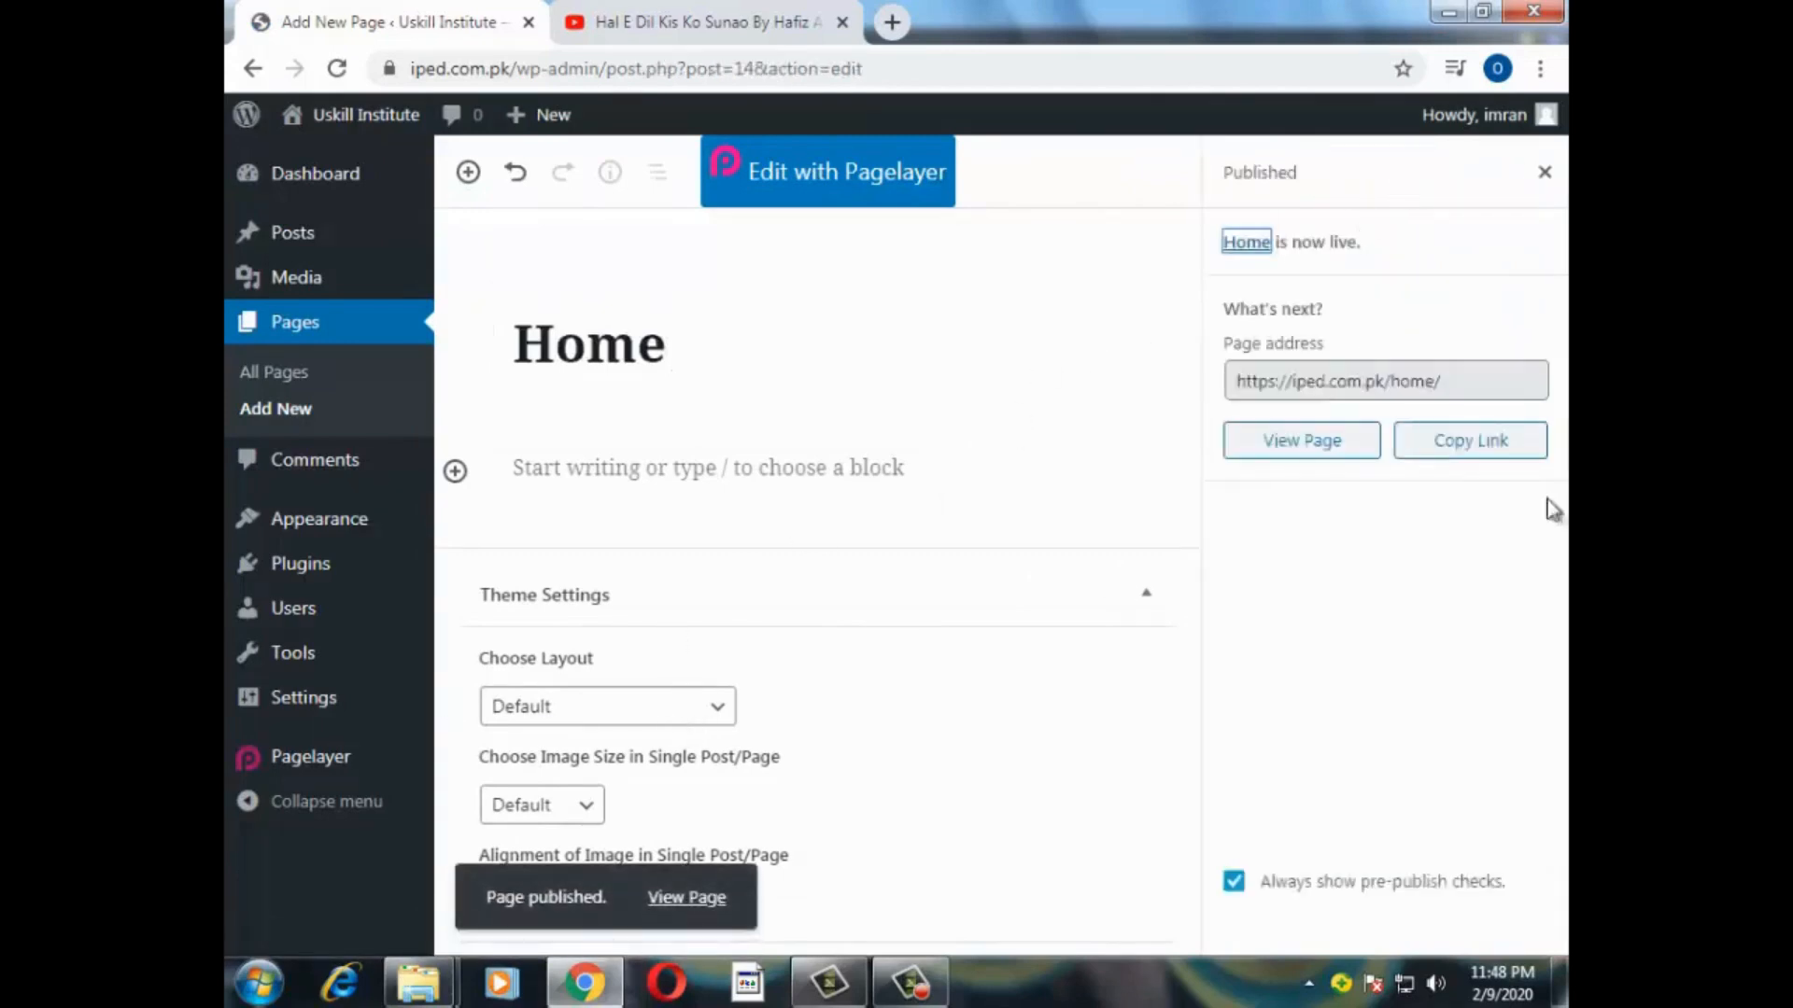
Add another new page to the site with the title "About us" and publish it.
click(280, 408)
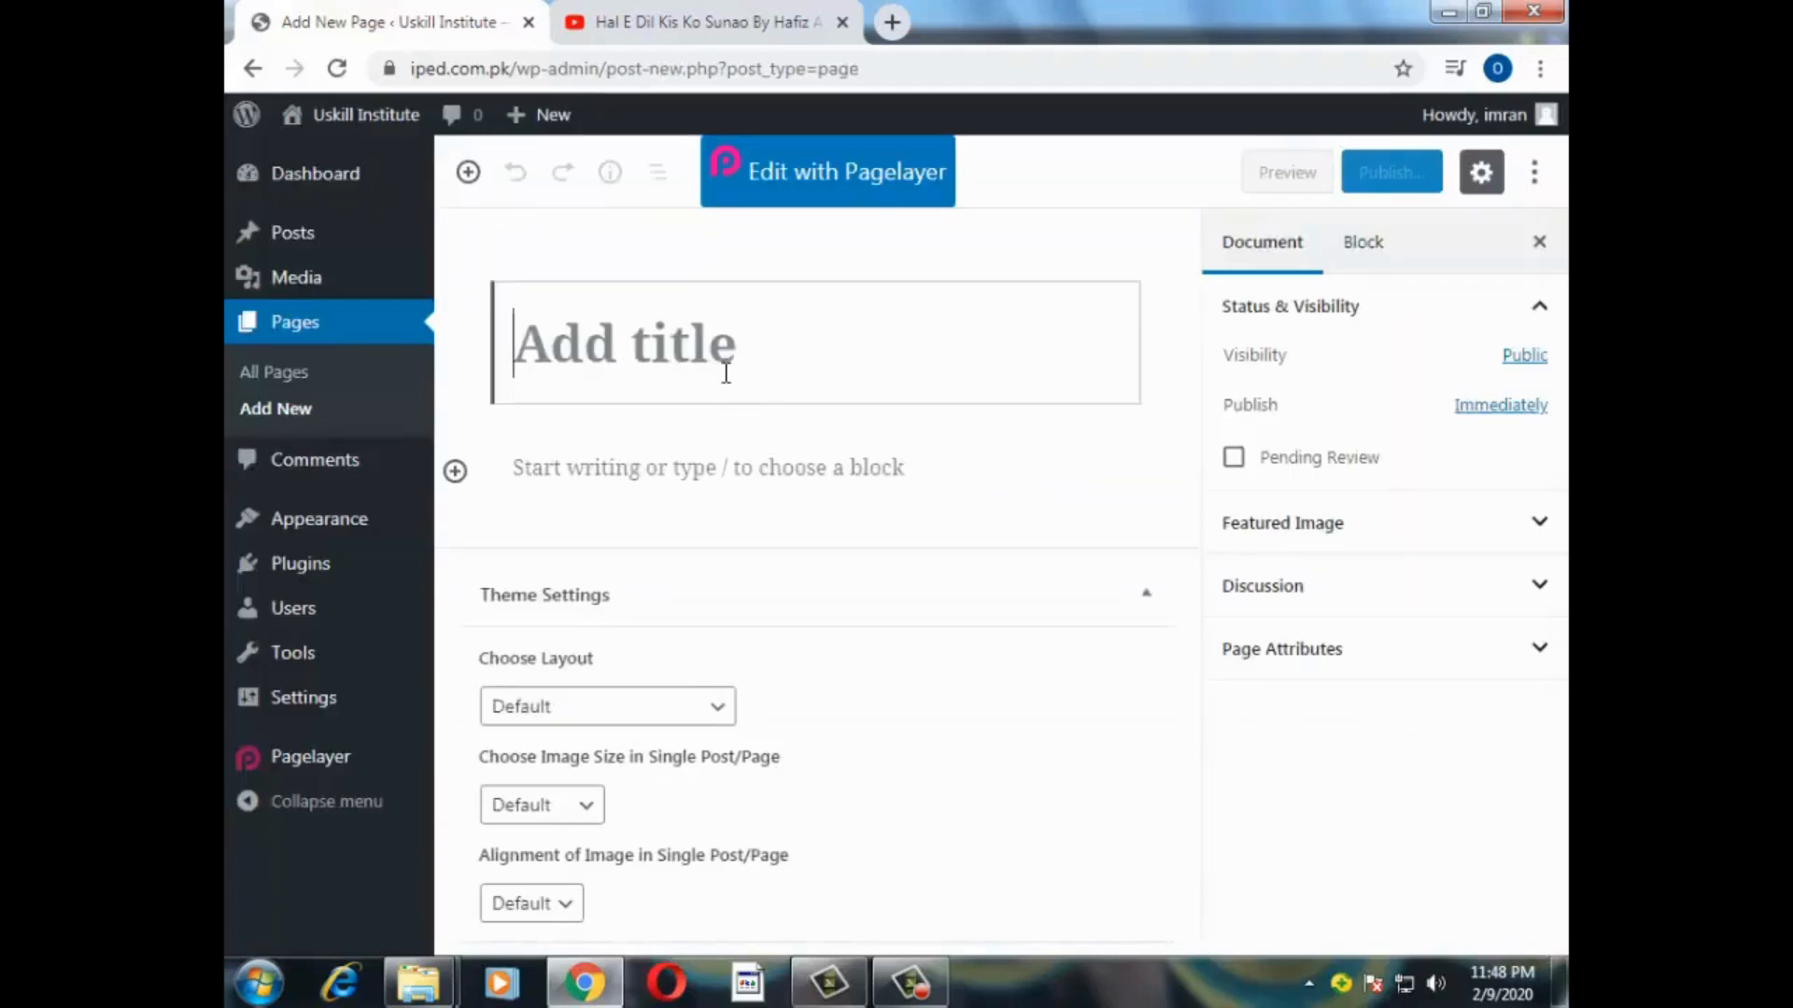
text(About us)
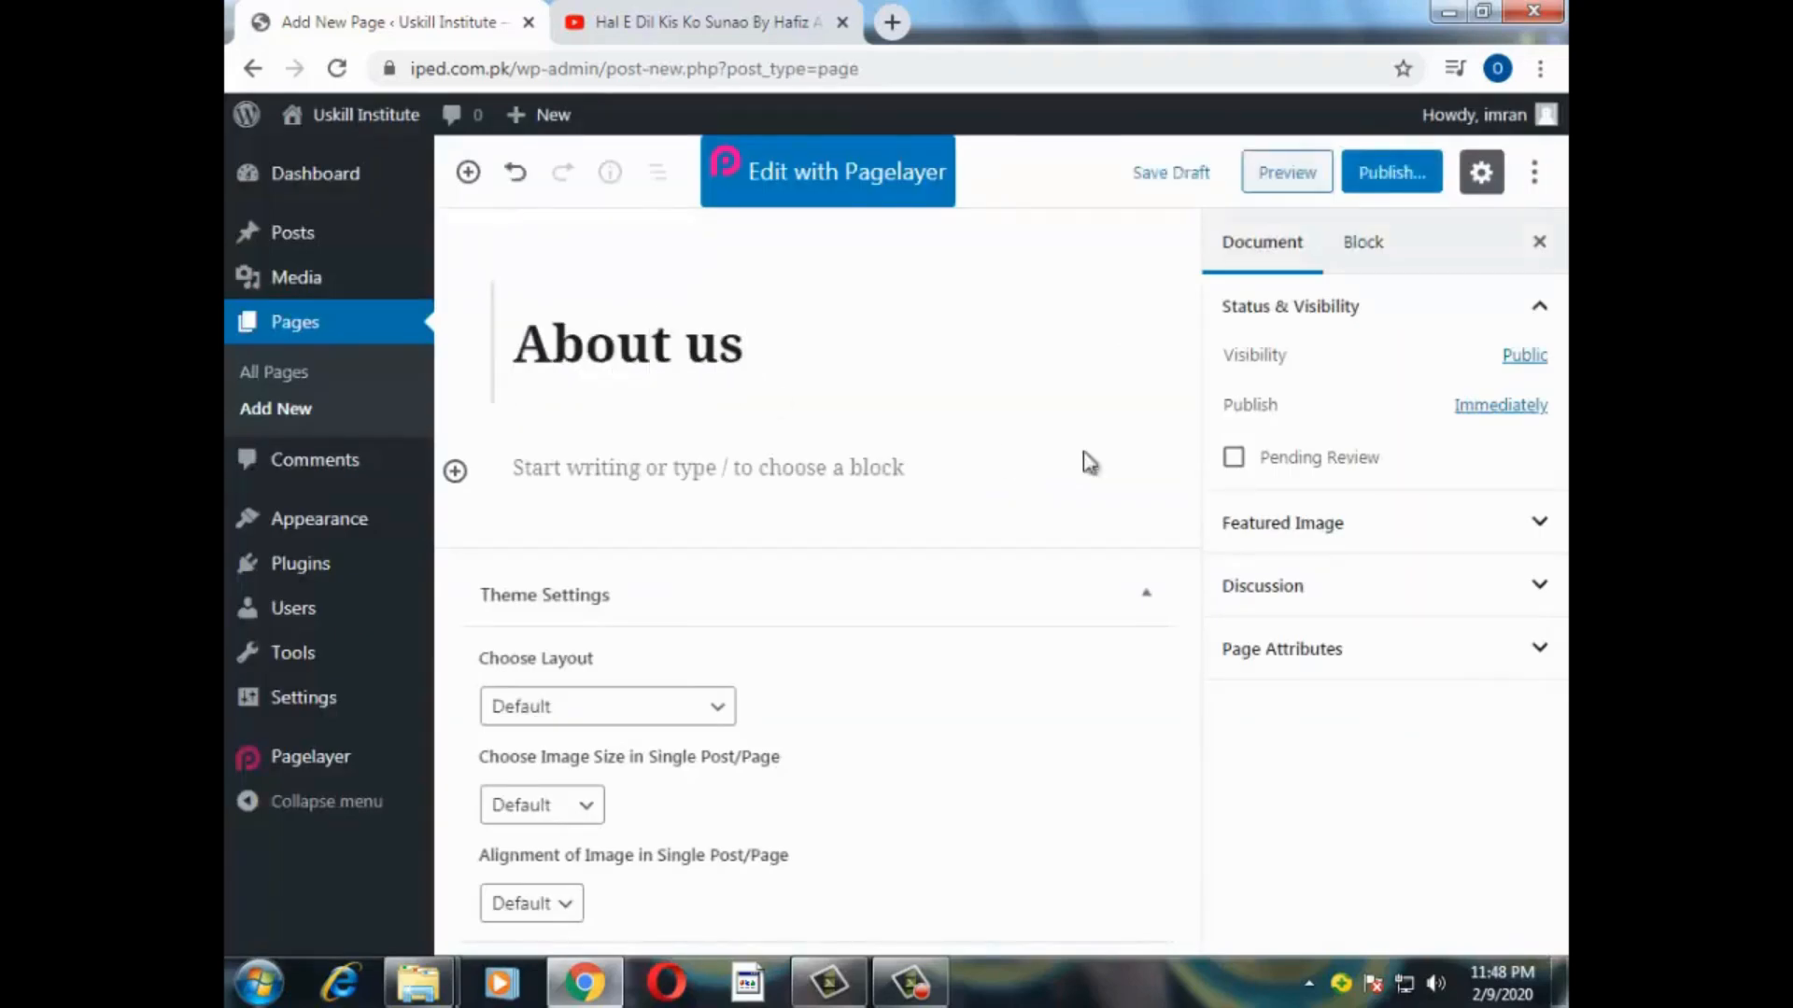
click(1389, 174)
click(1406, 171)
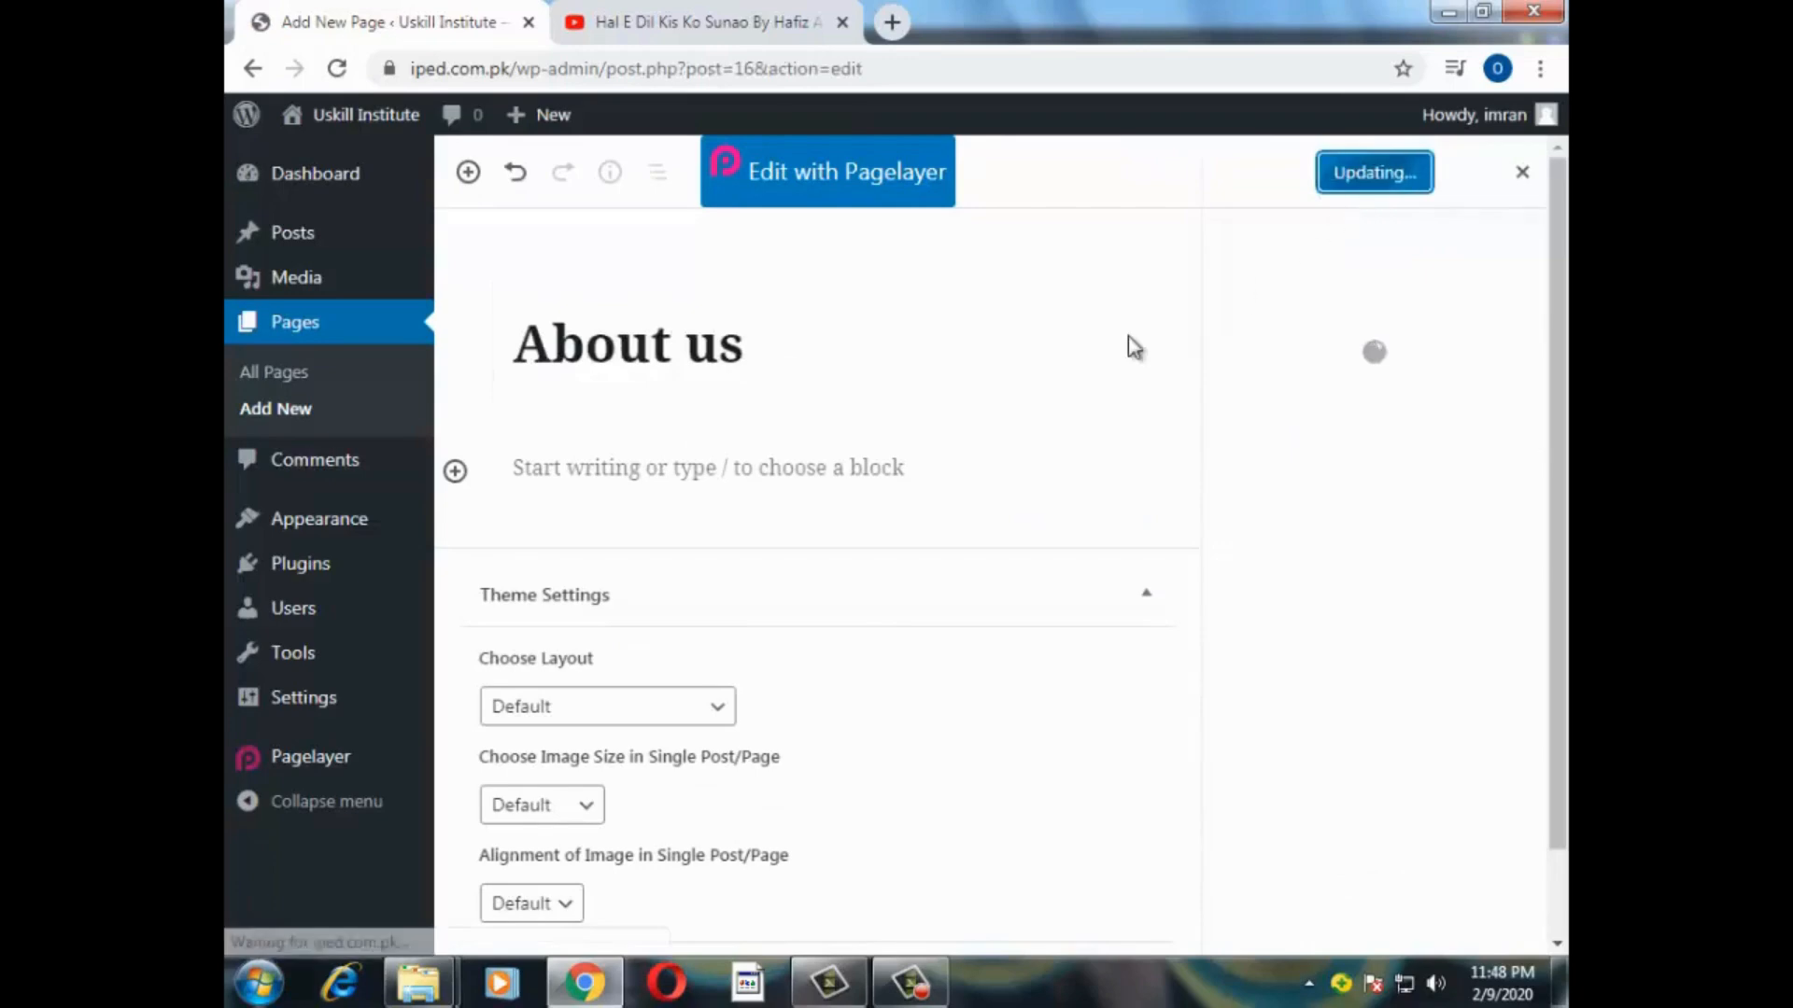
Add a new page with the title "Gallery" and publish it, staying on the editor if asked to leave.
click(278, 411)
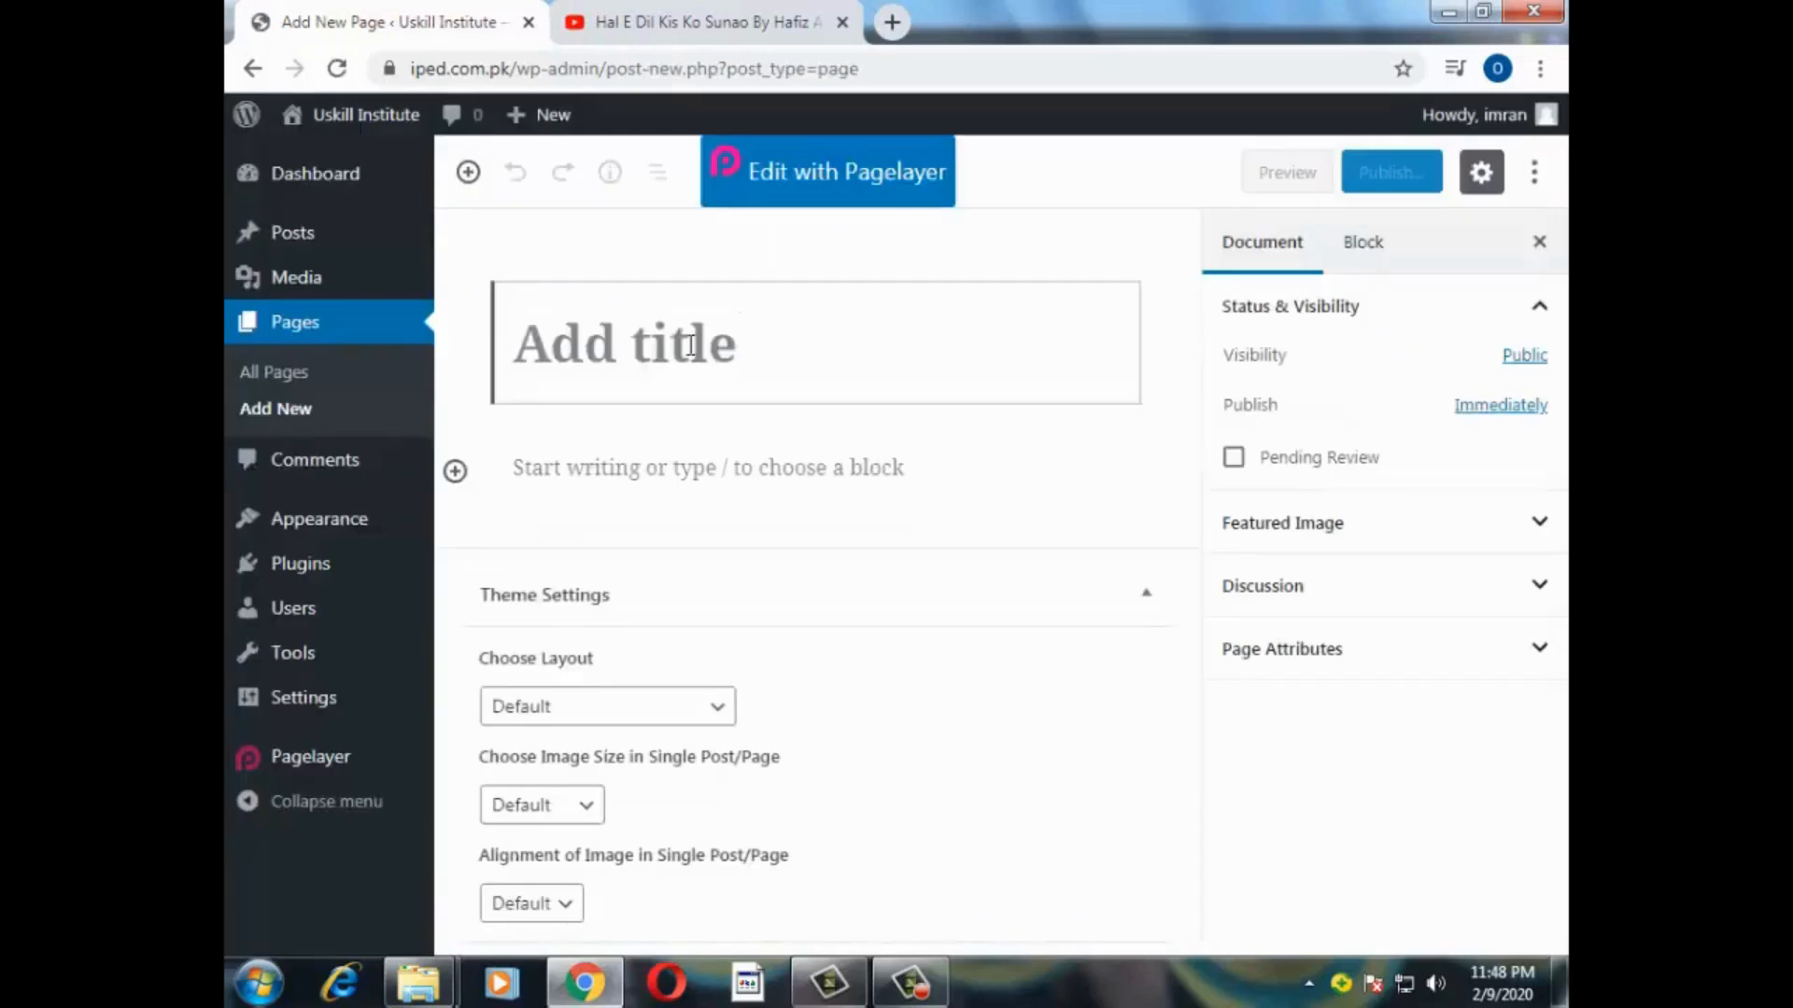
text(Gallery)
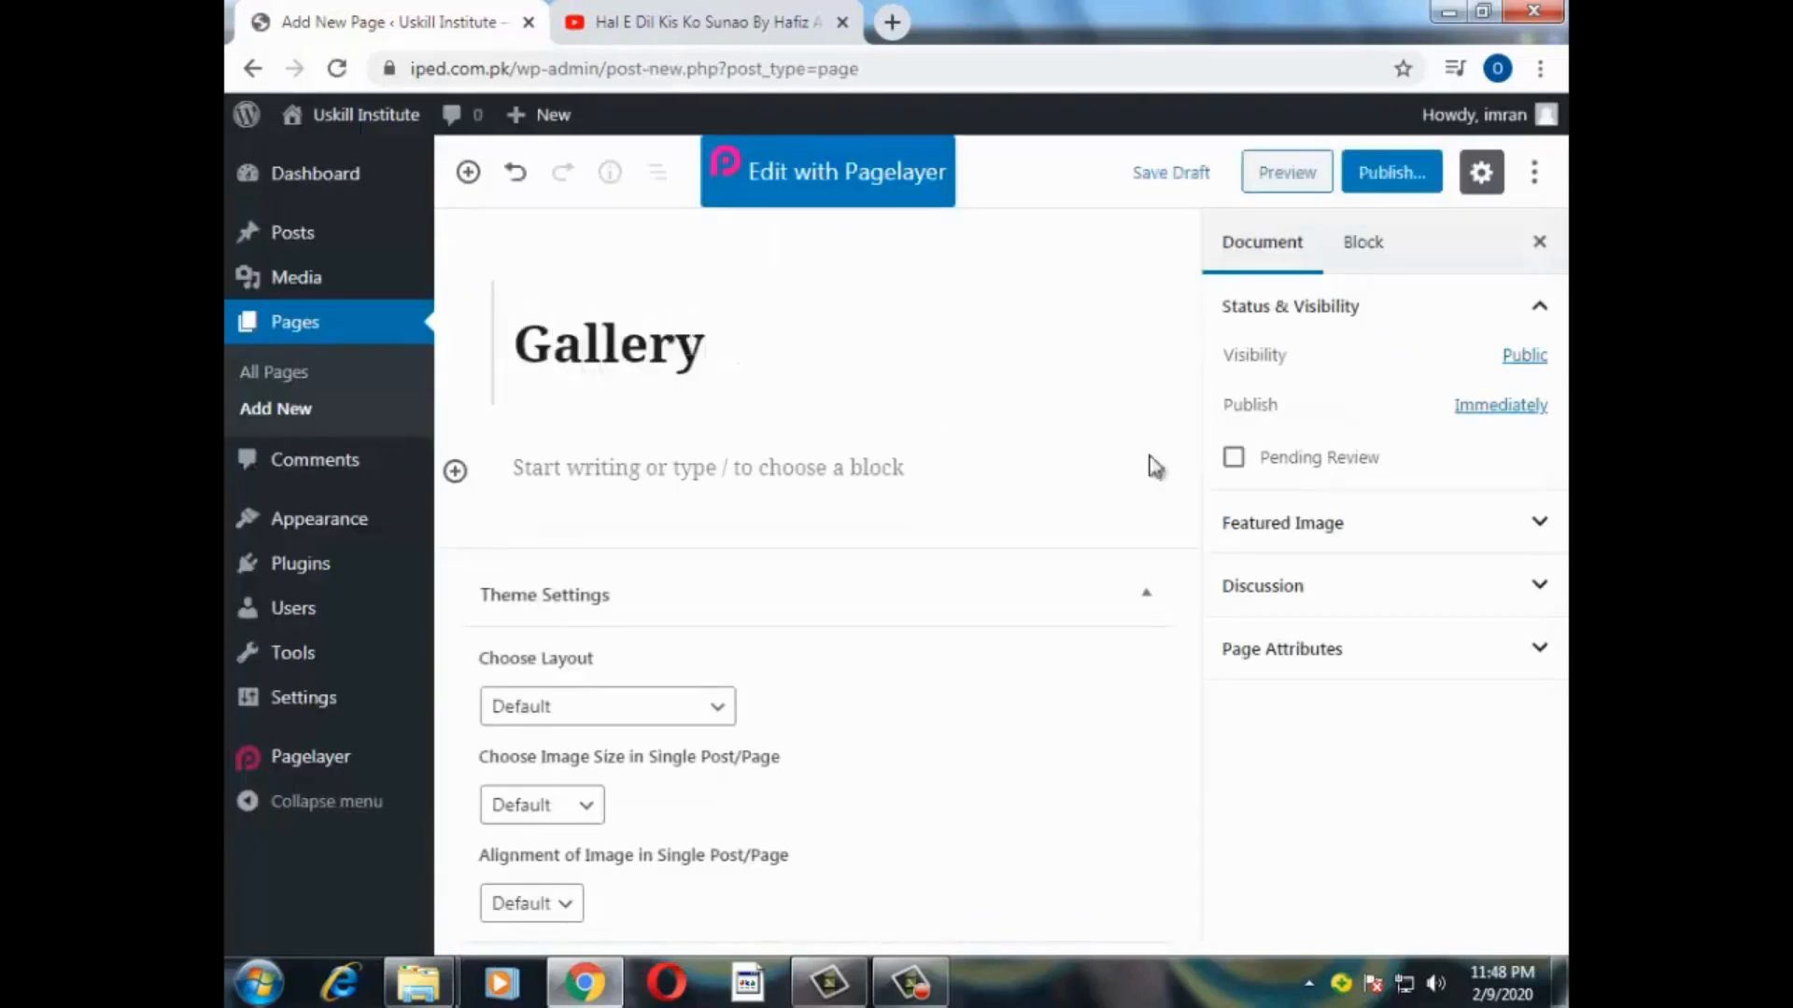
mouse_move(1473, 114)
click(1371, 173)
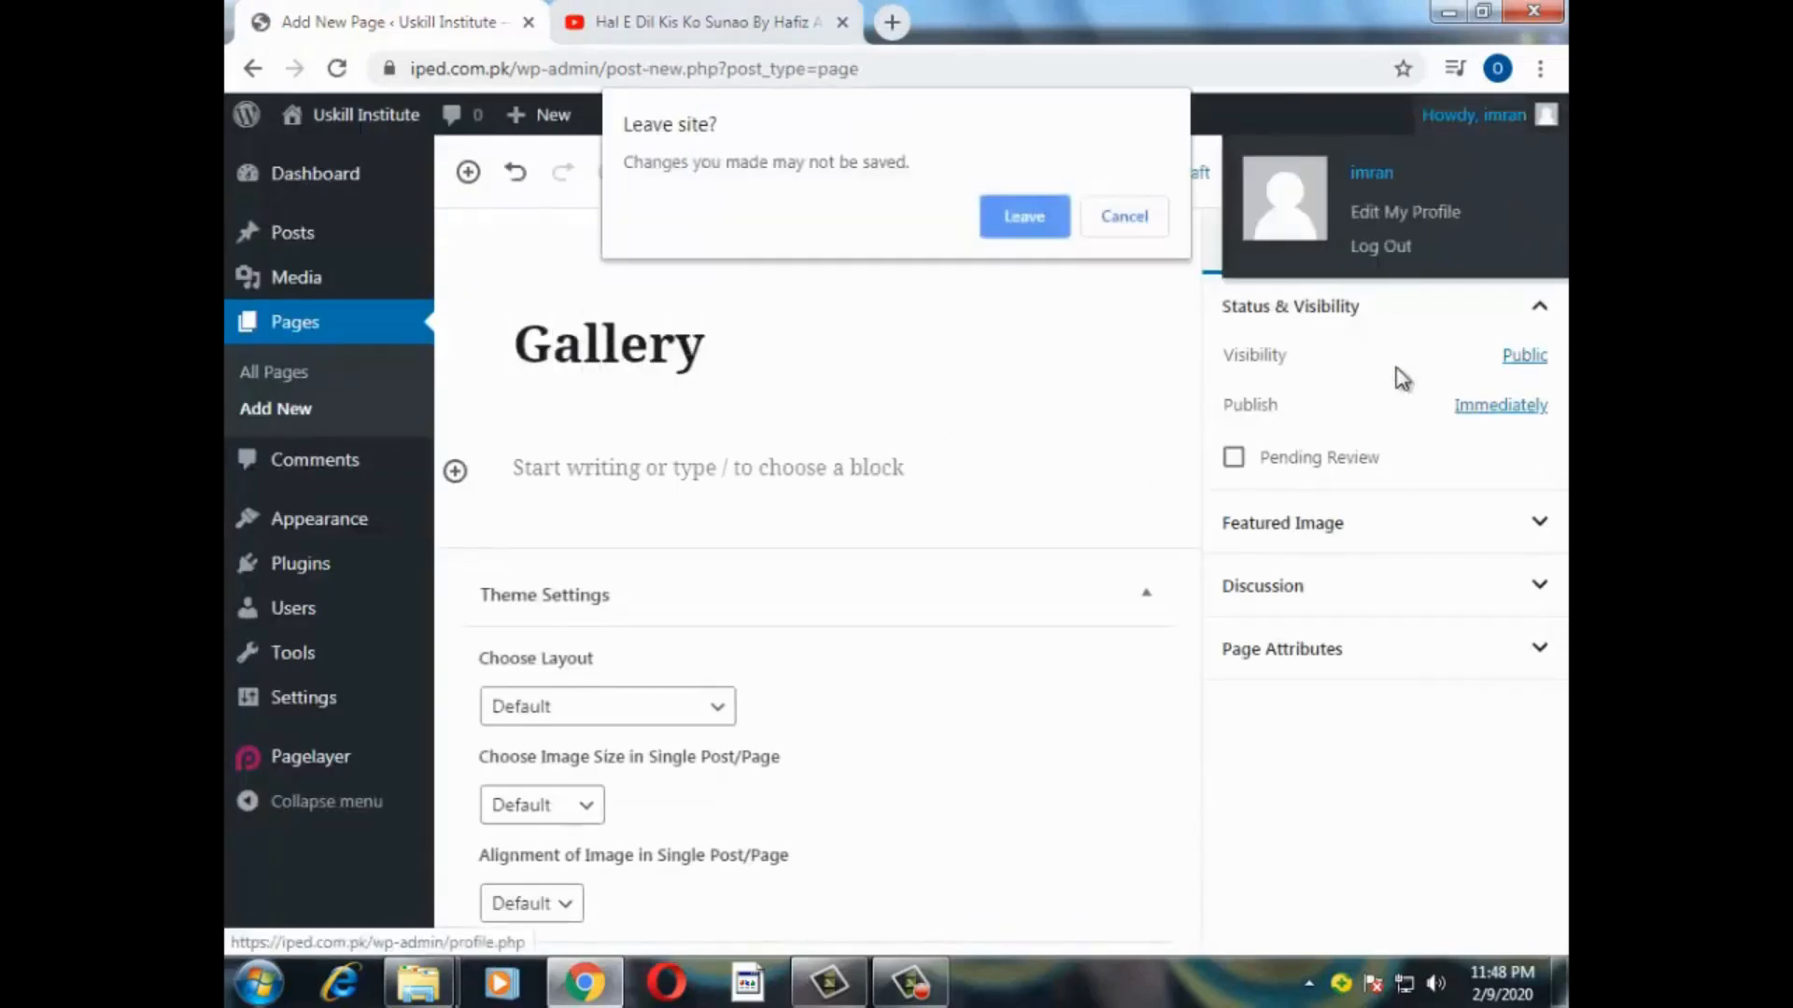
click(1121, 228)
click(1390, 176)
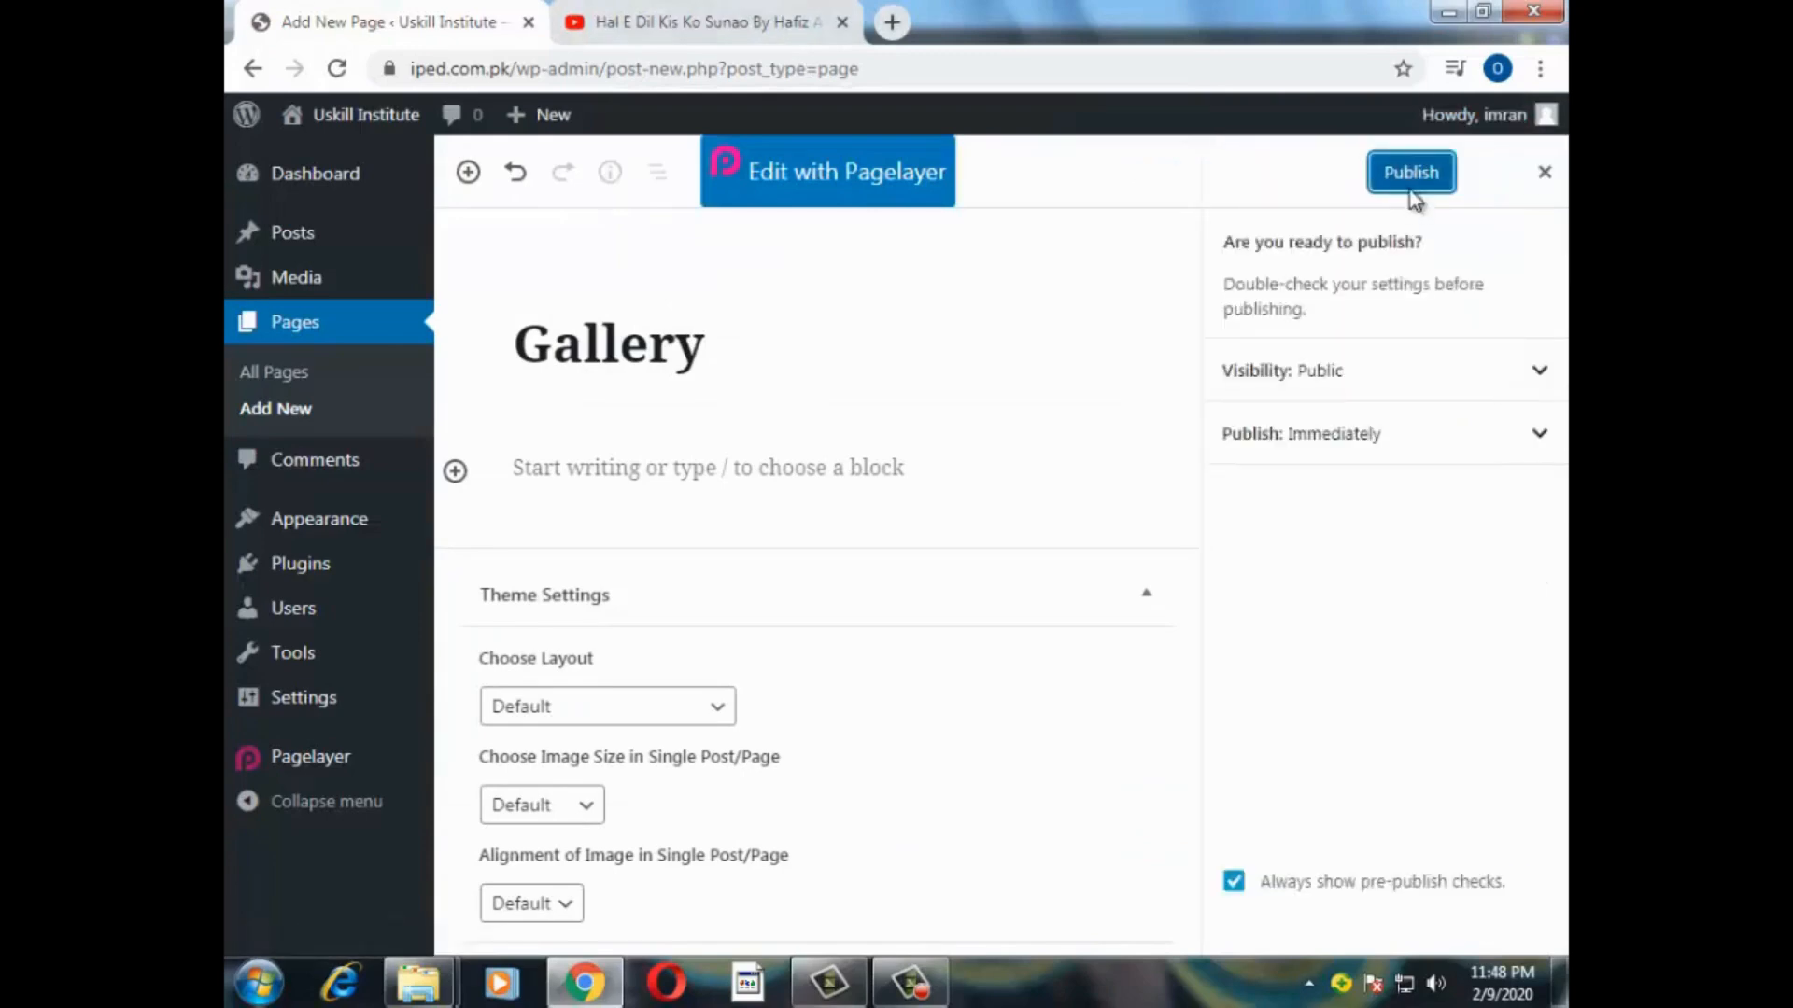
click(1410, 173)
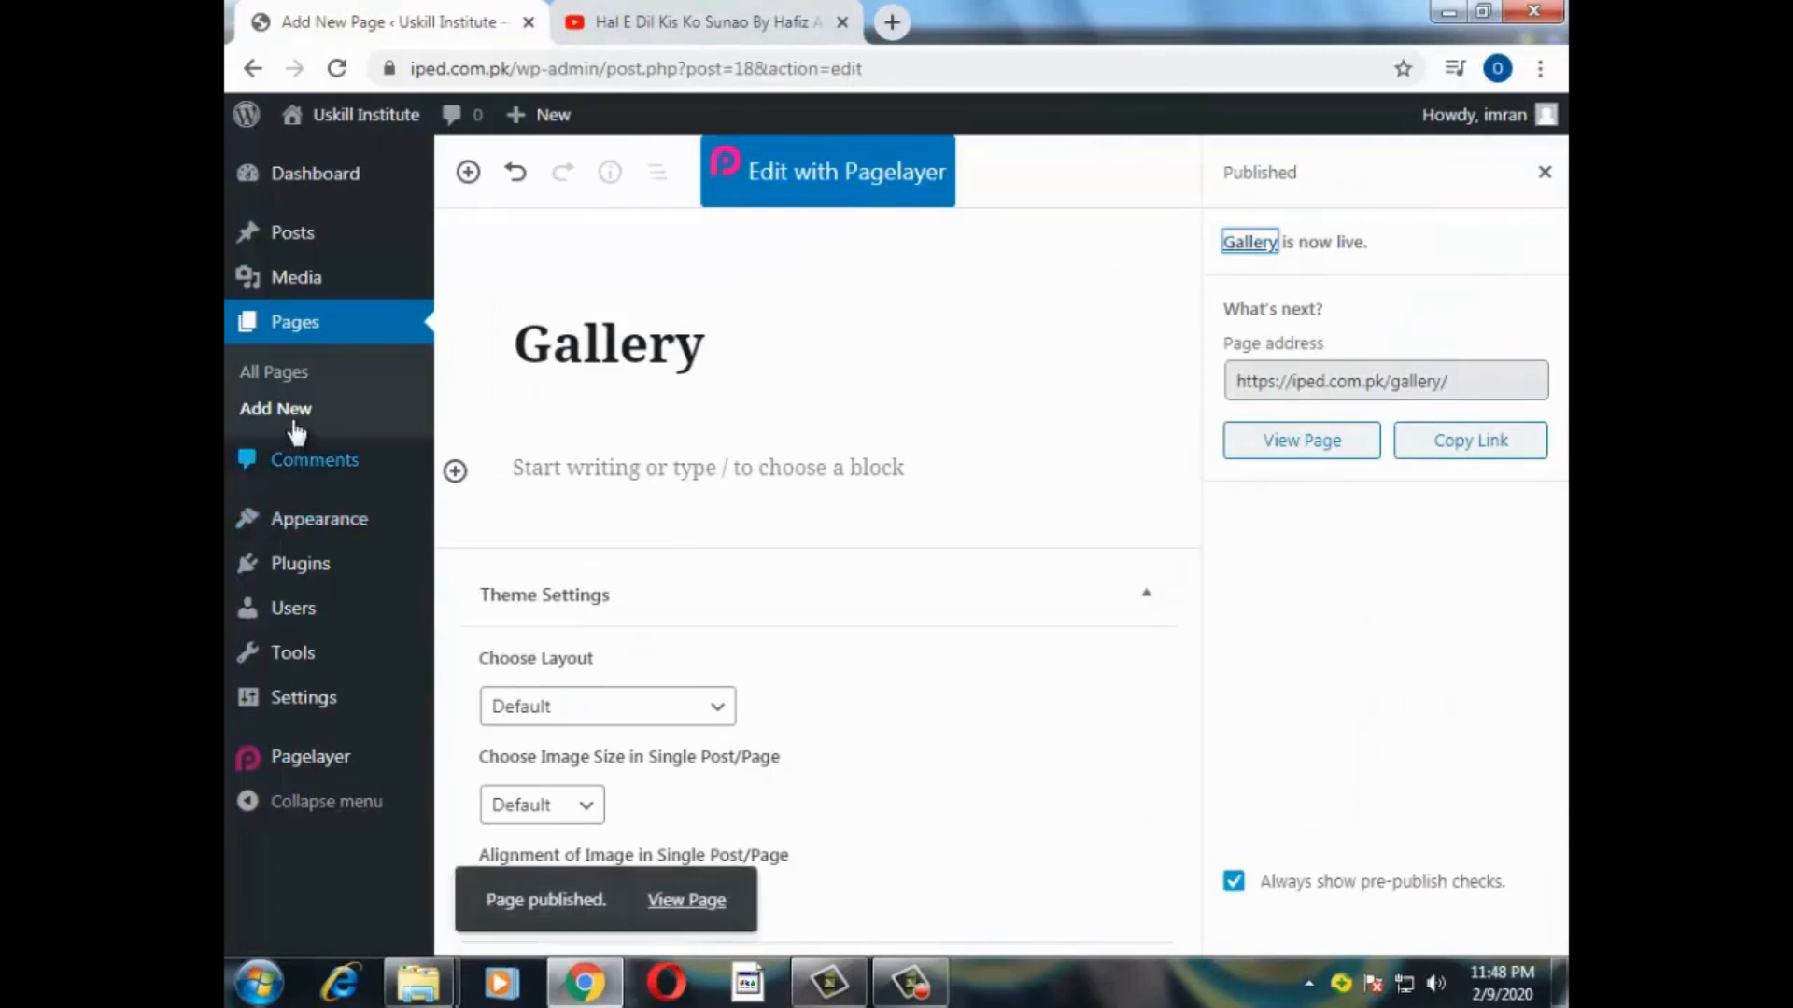
Create a new page titled "Our Courses" with no body content and publish it.
click(347, 427)
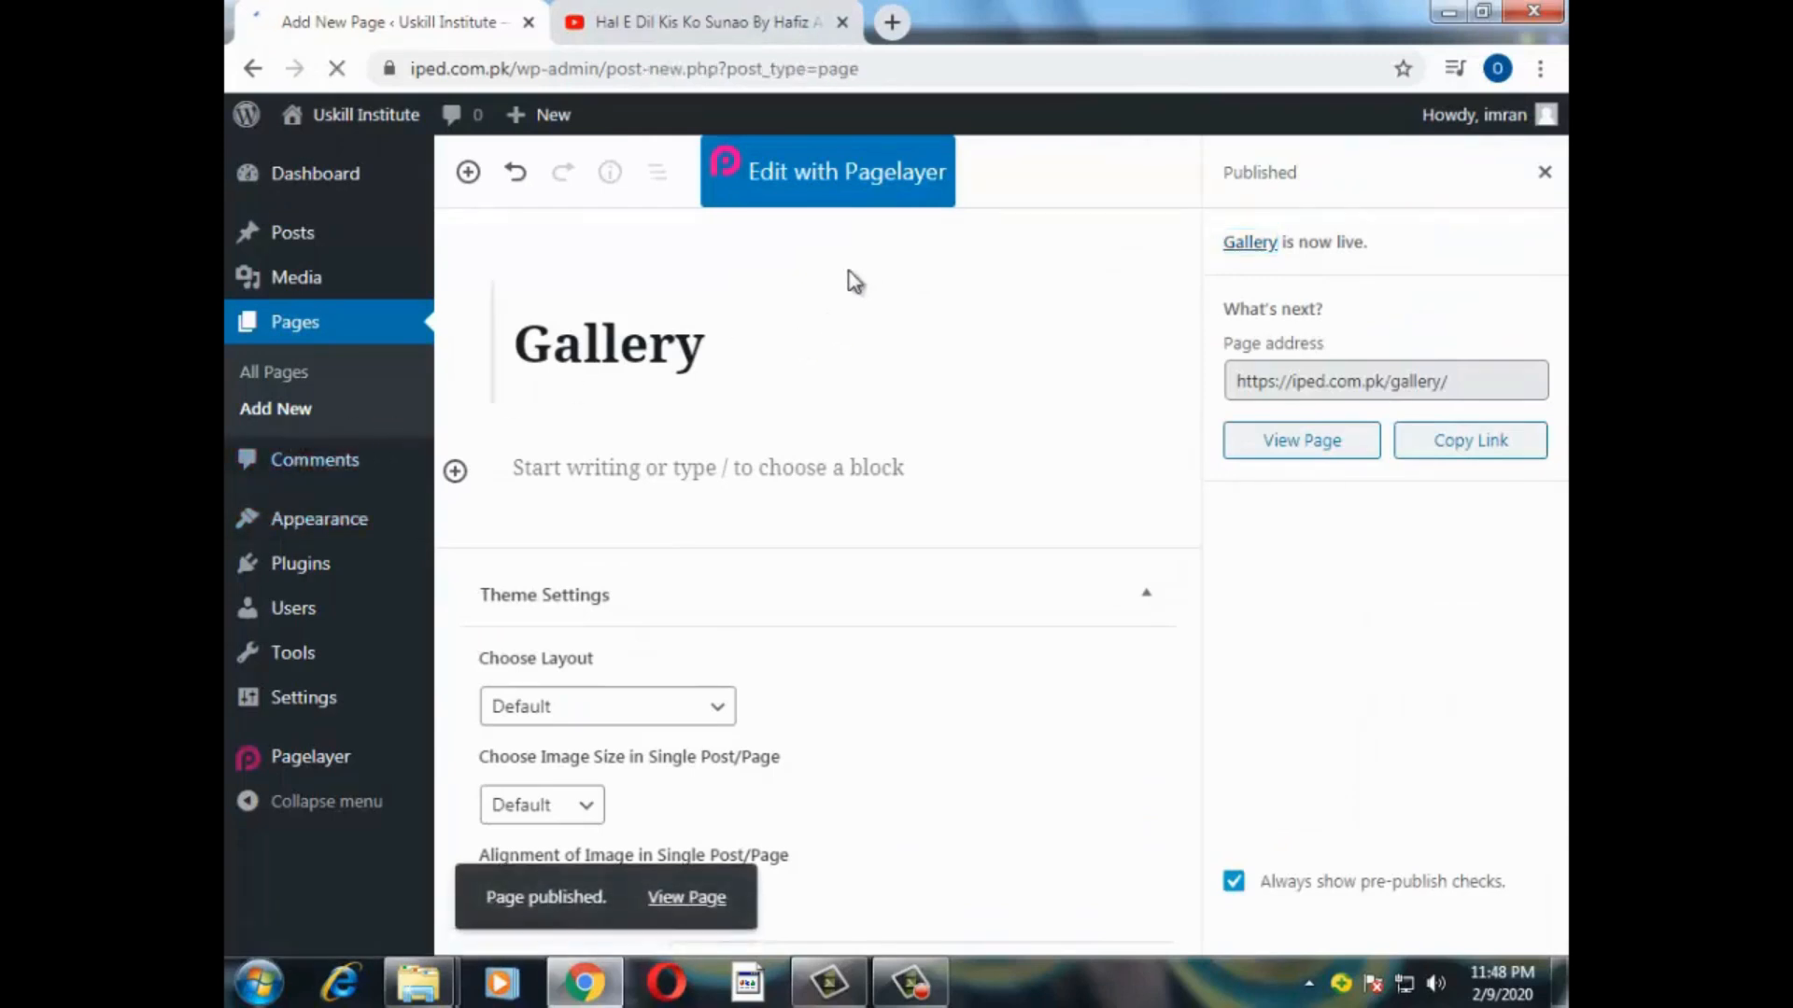
text(O)
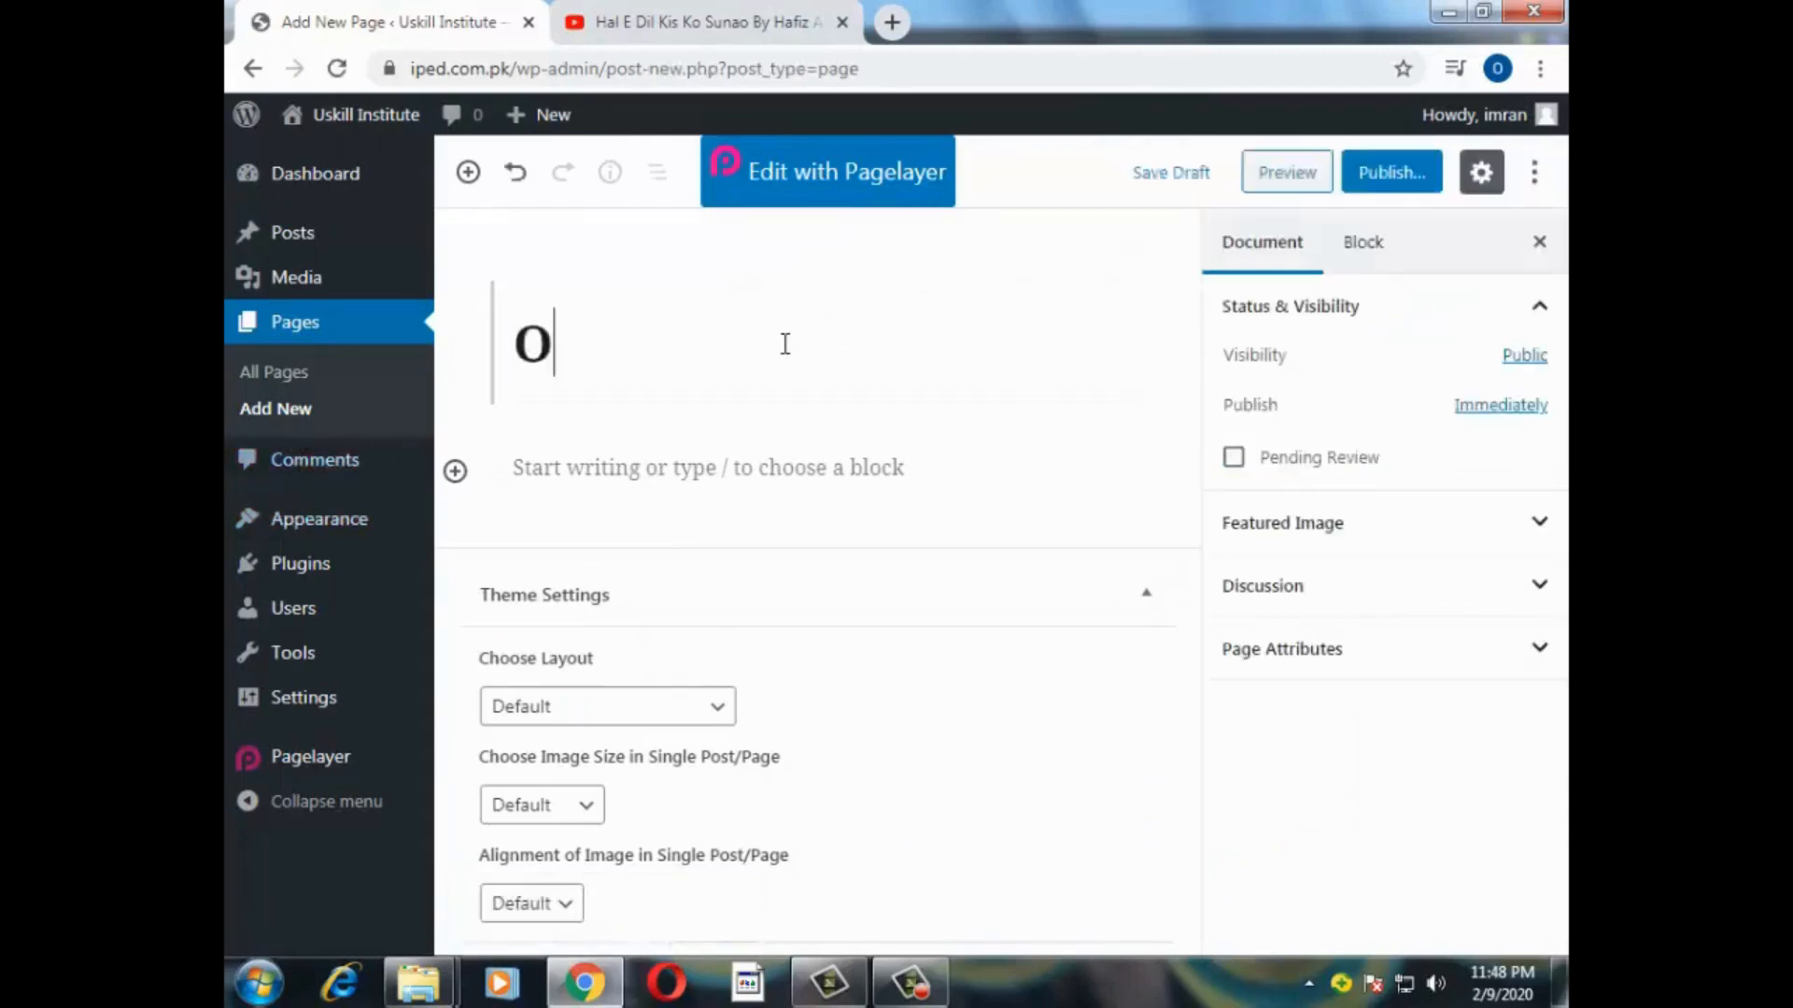
text(ur Courses)
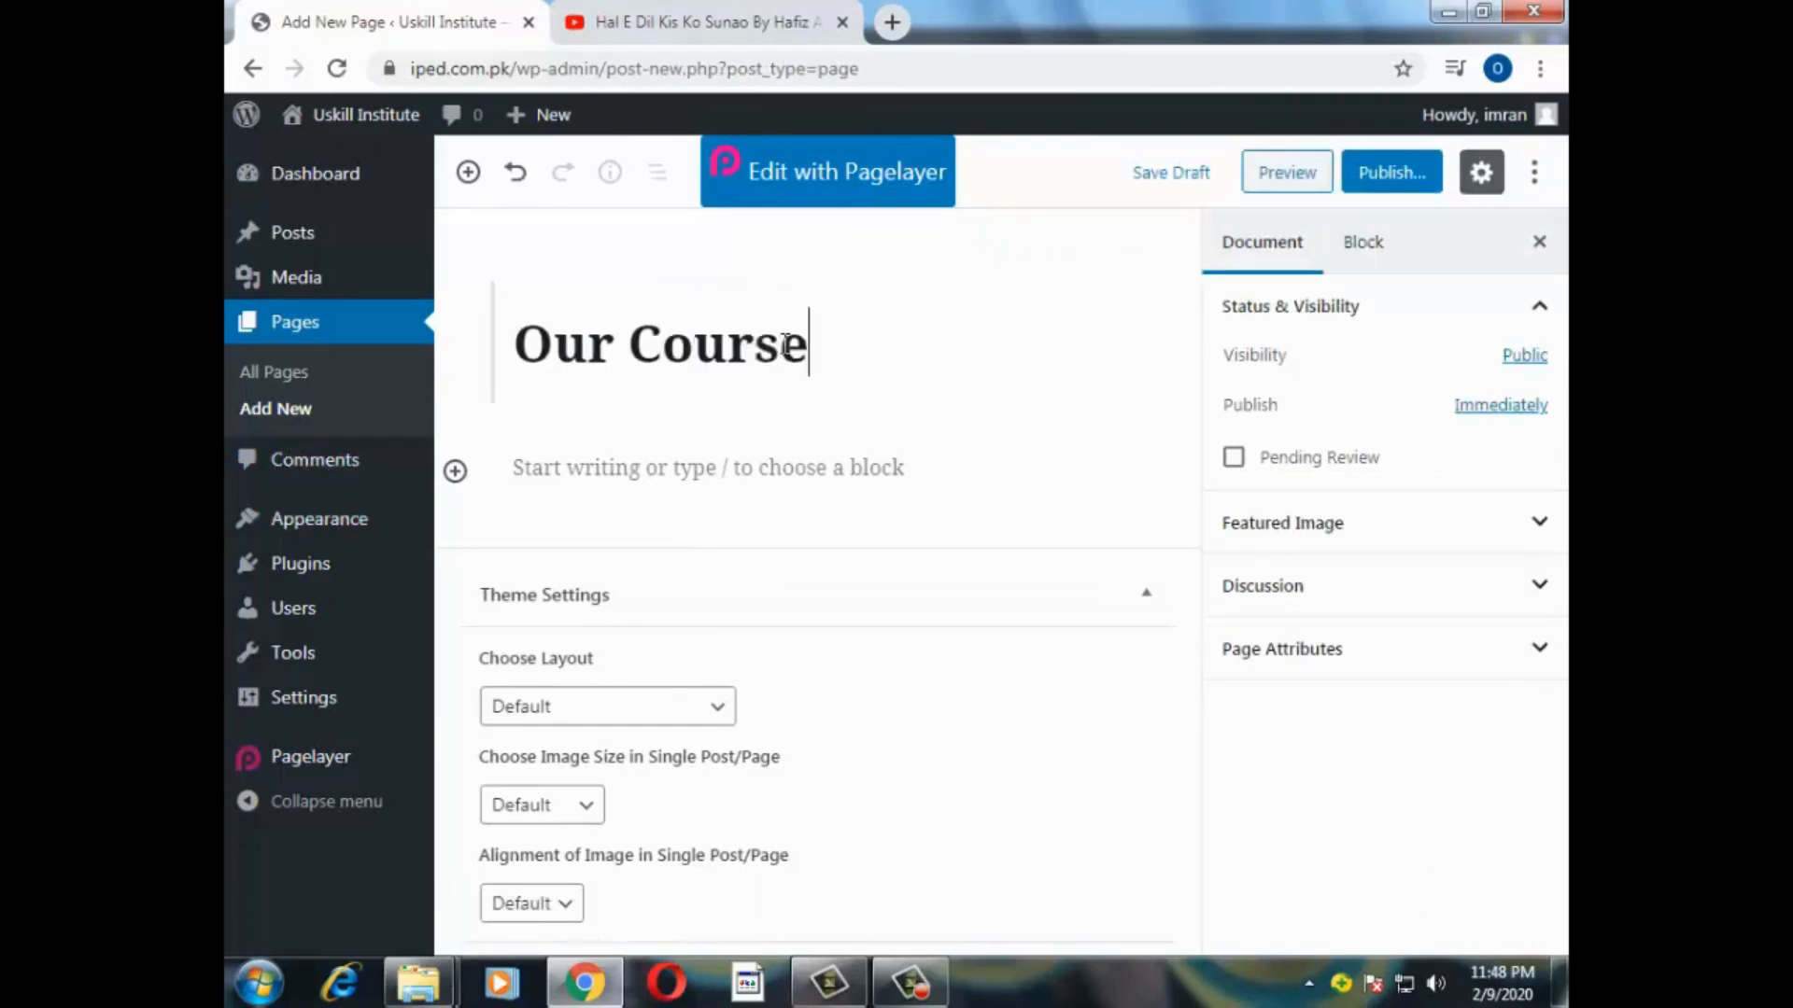
click(1389, 175)
click(1410, 174)
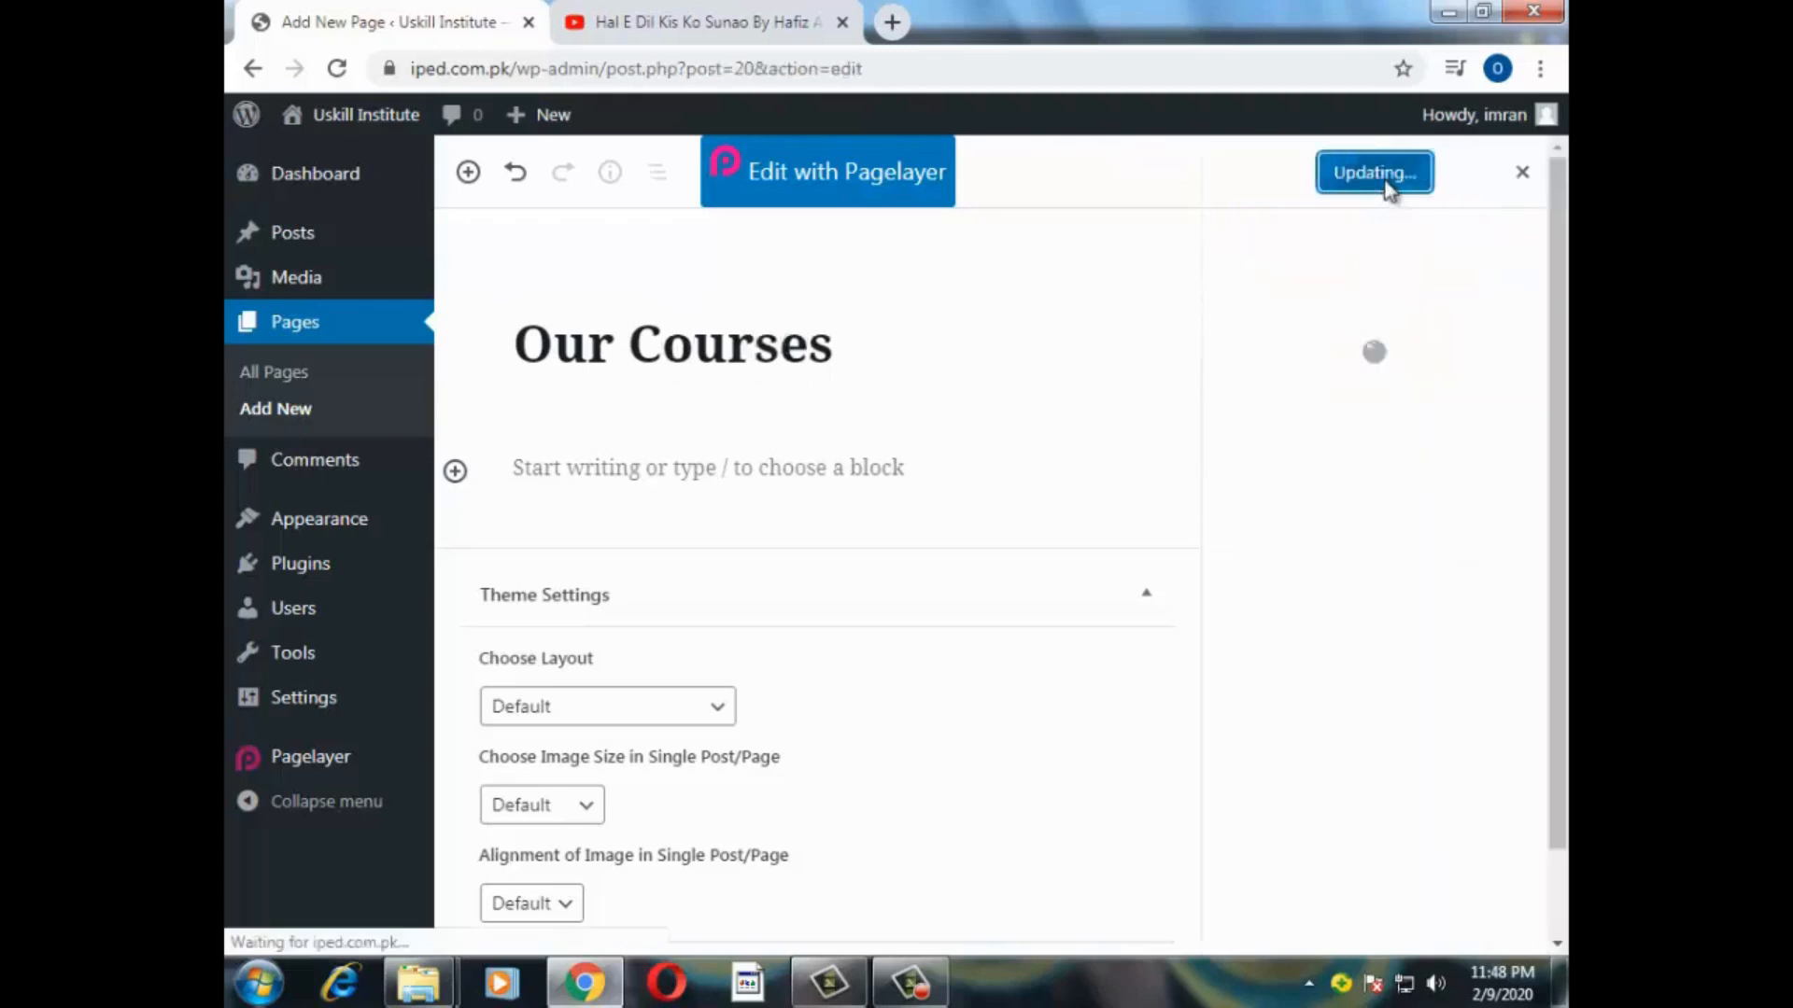
Create a new page titled "Online Admission" with no body content and publish it.
click(275, 425)
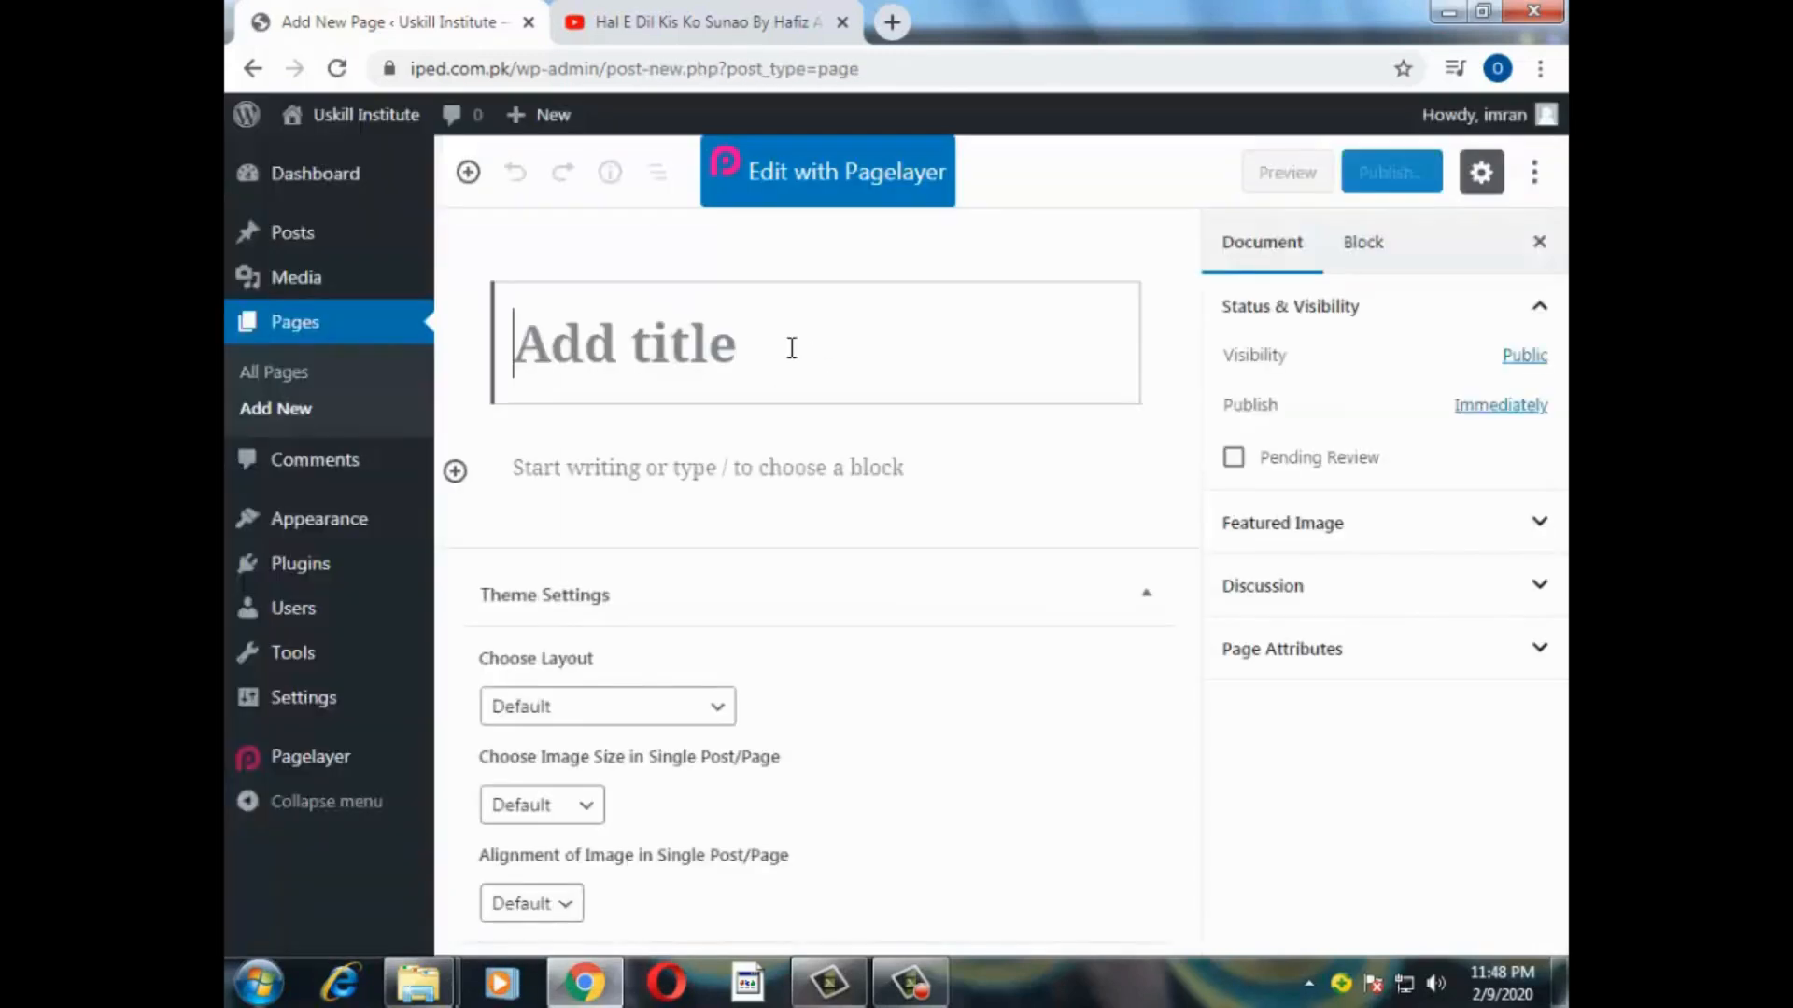
text(Online )
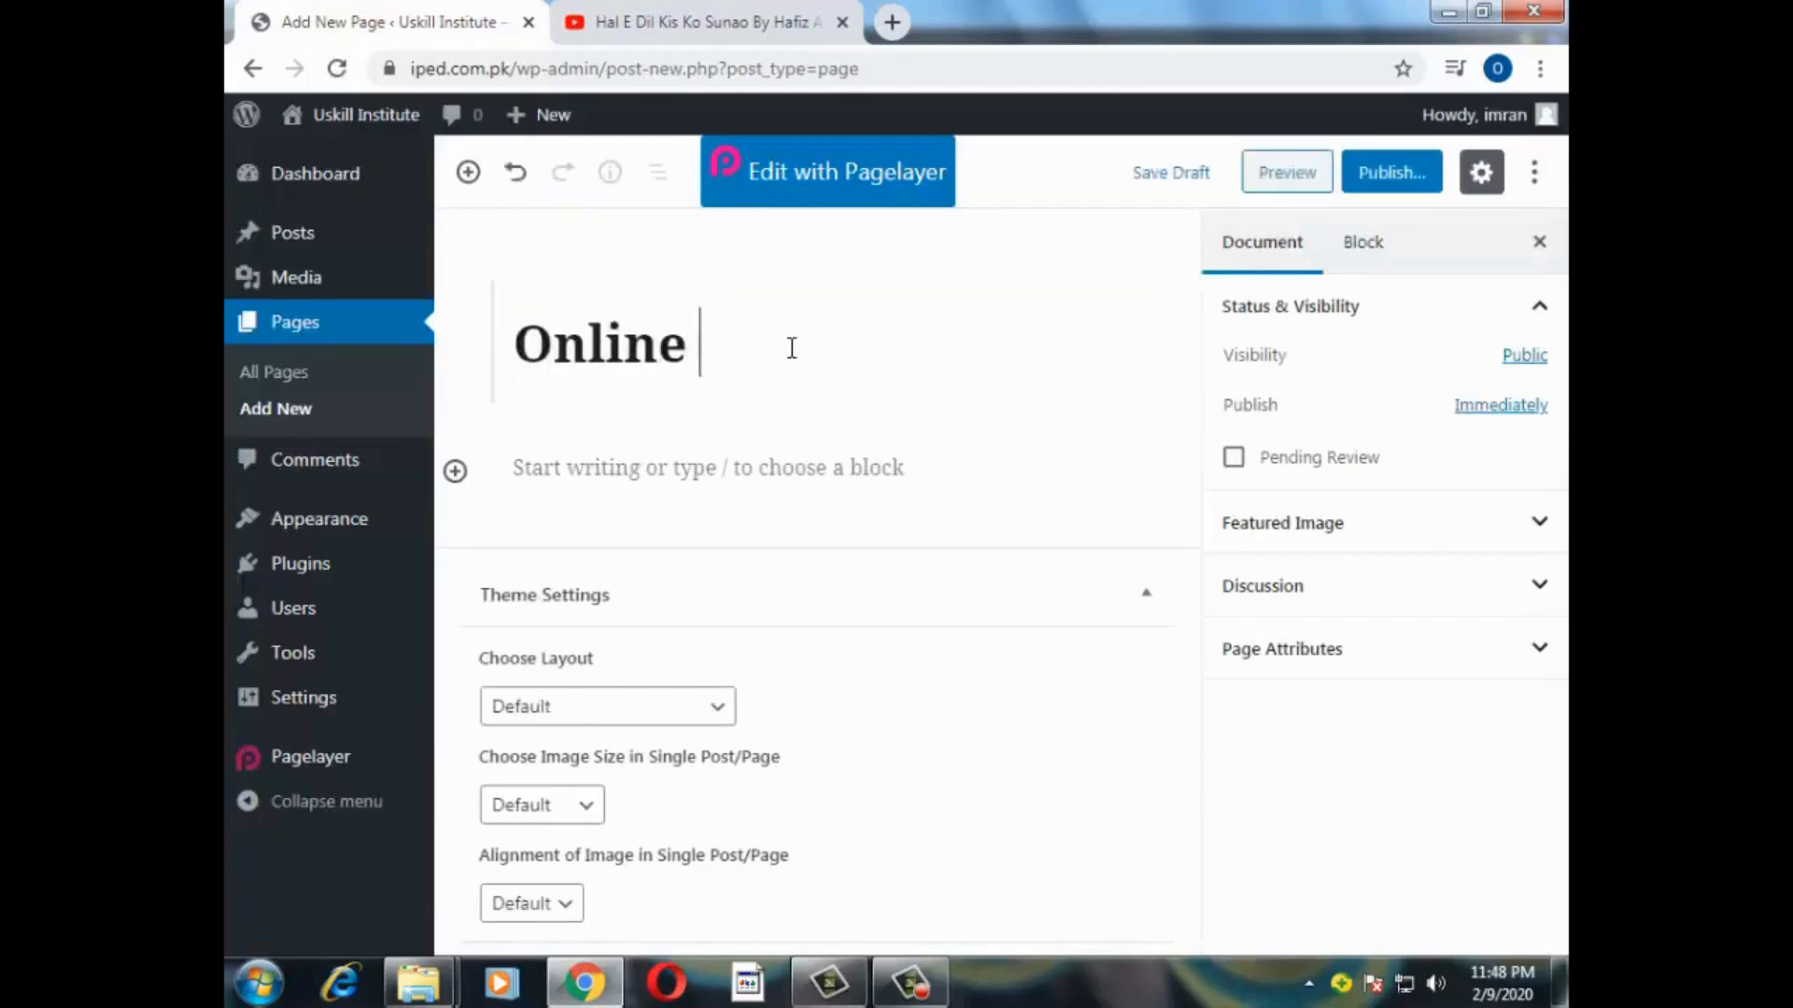
text(Admission)
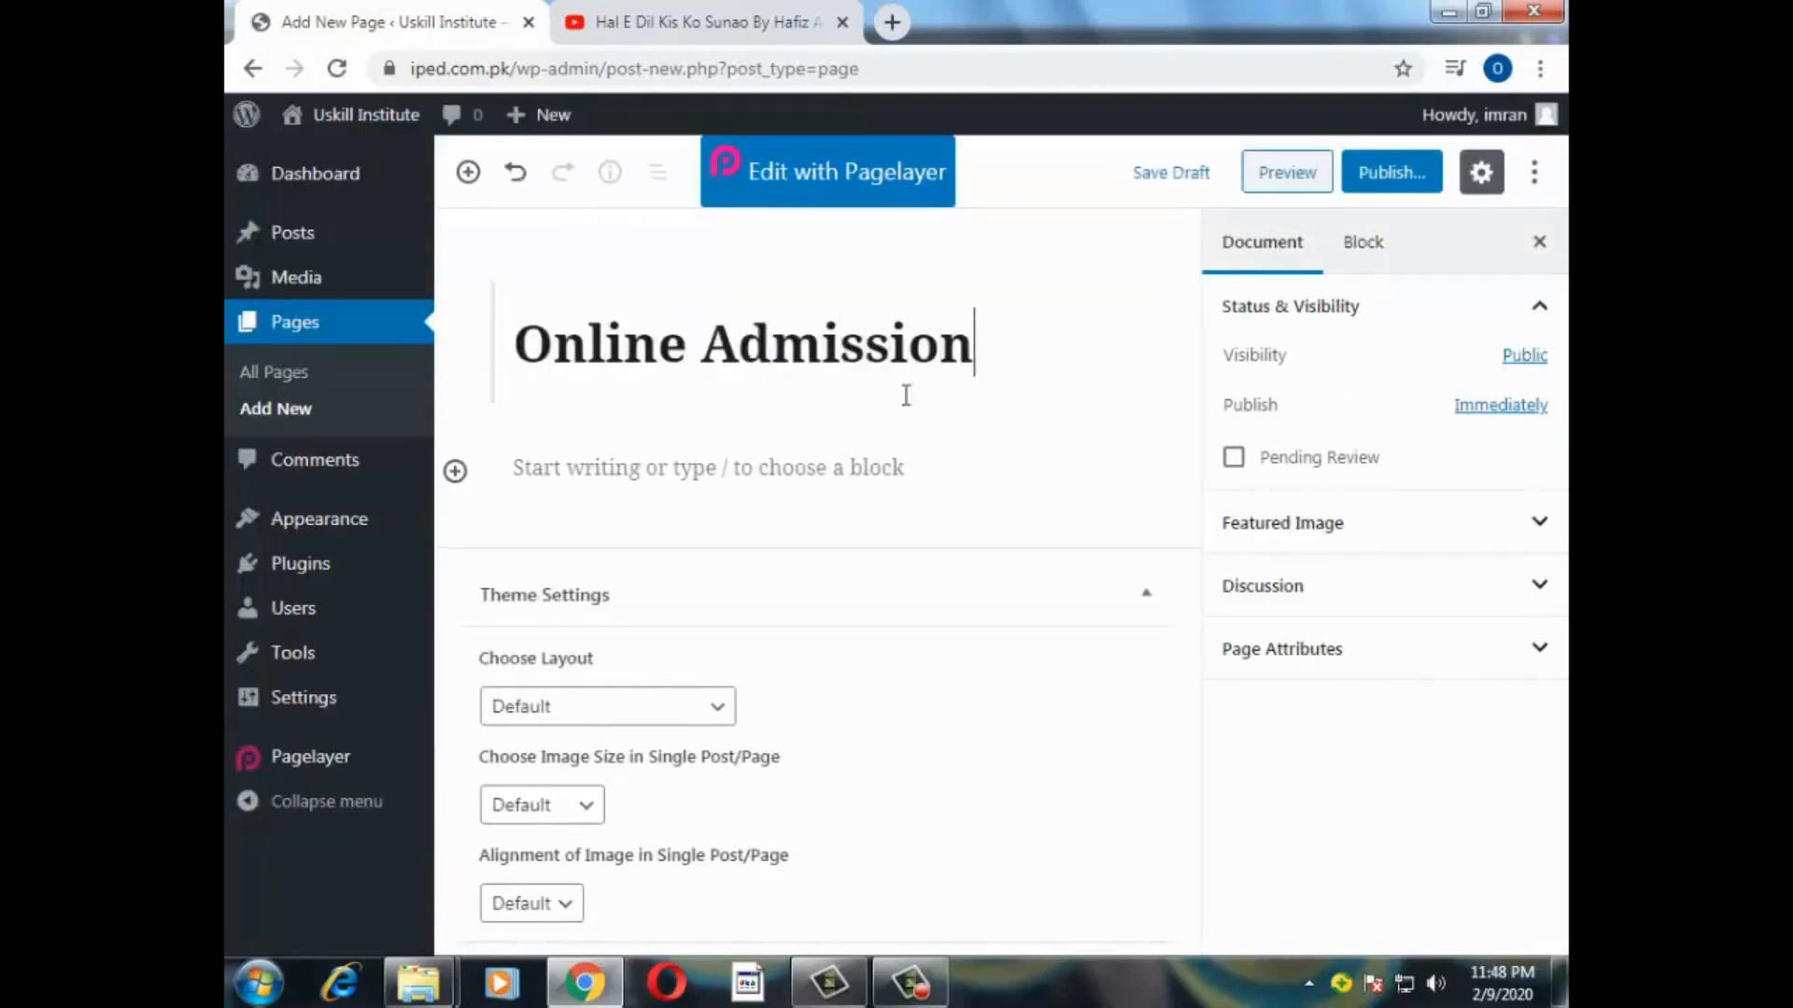
click(1415, 187)
click(1409, 185)
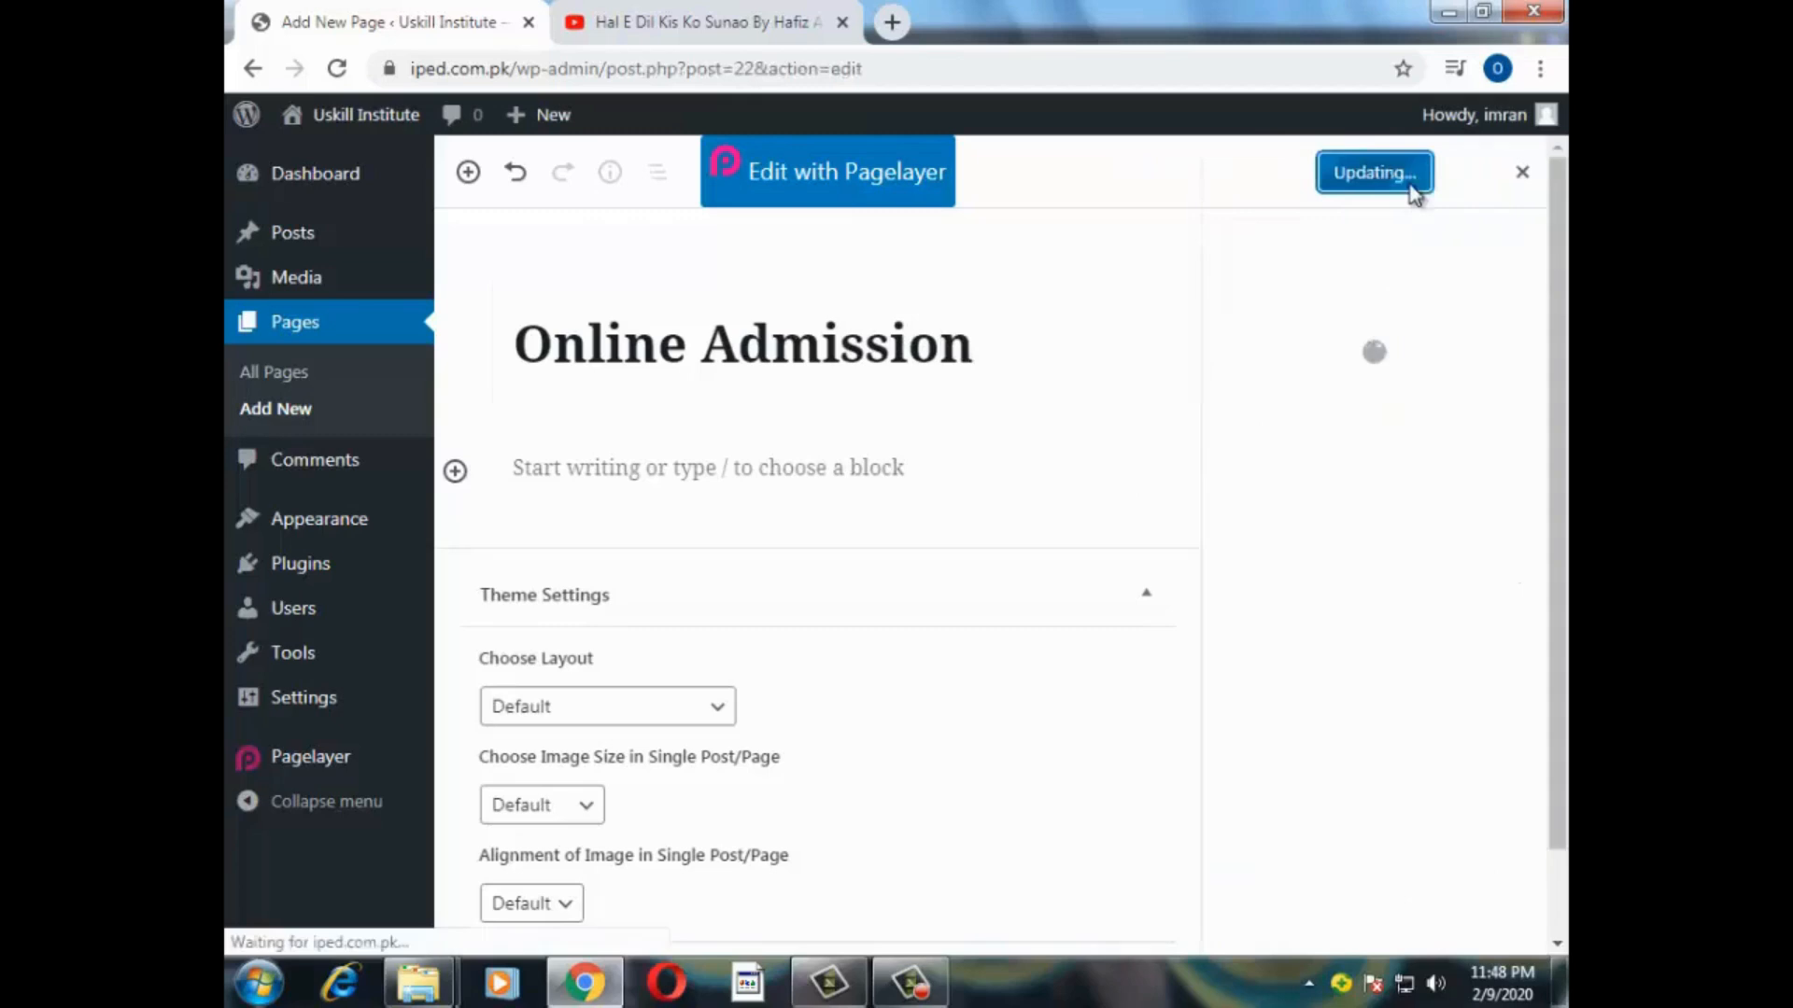
Create a new page titled "Contact us" with no body content and publish it.
click(388, 410)
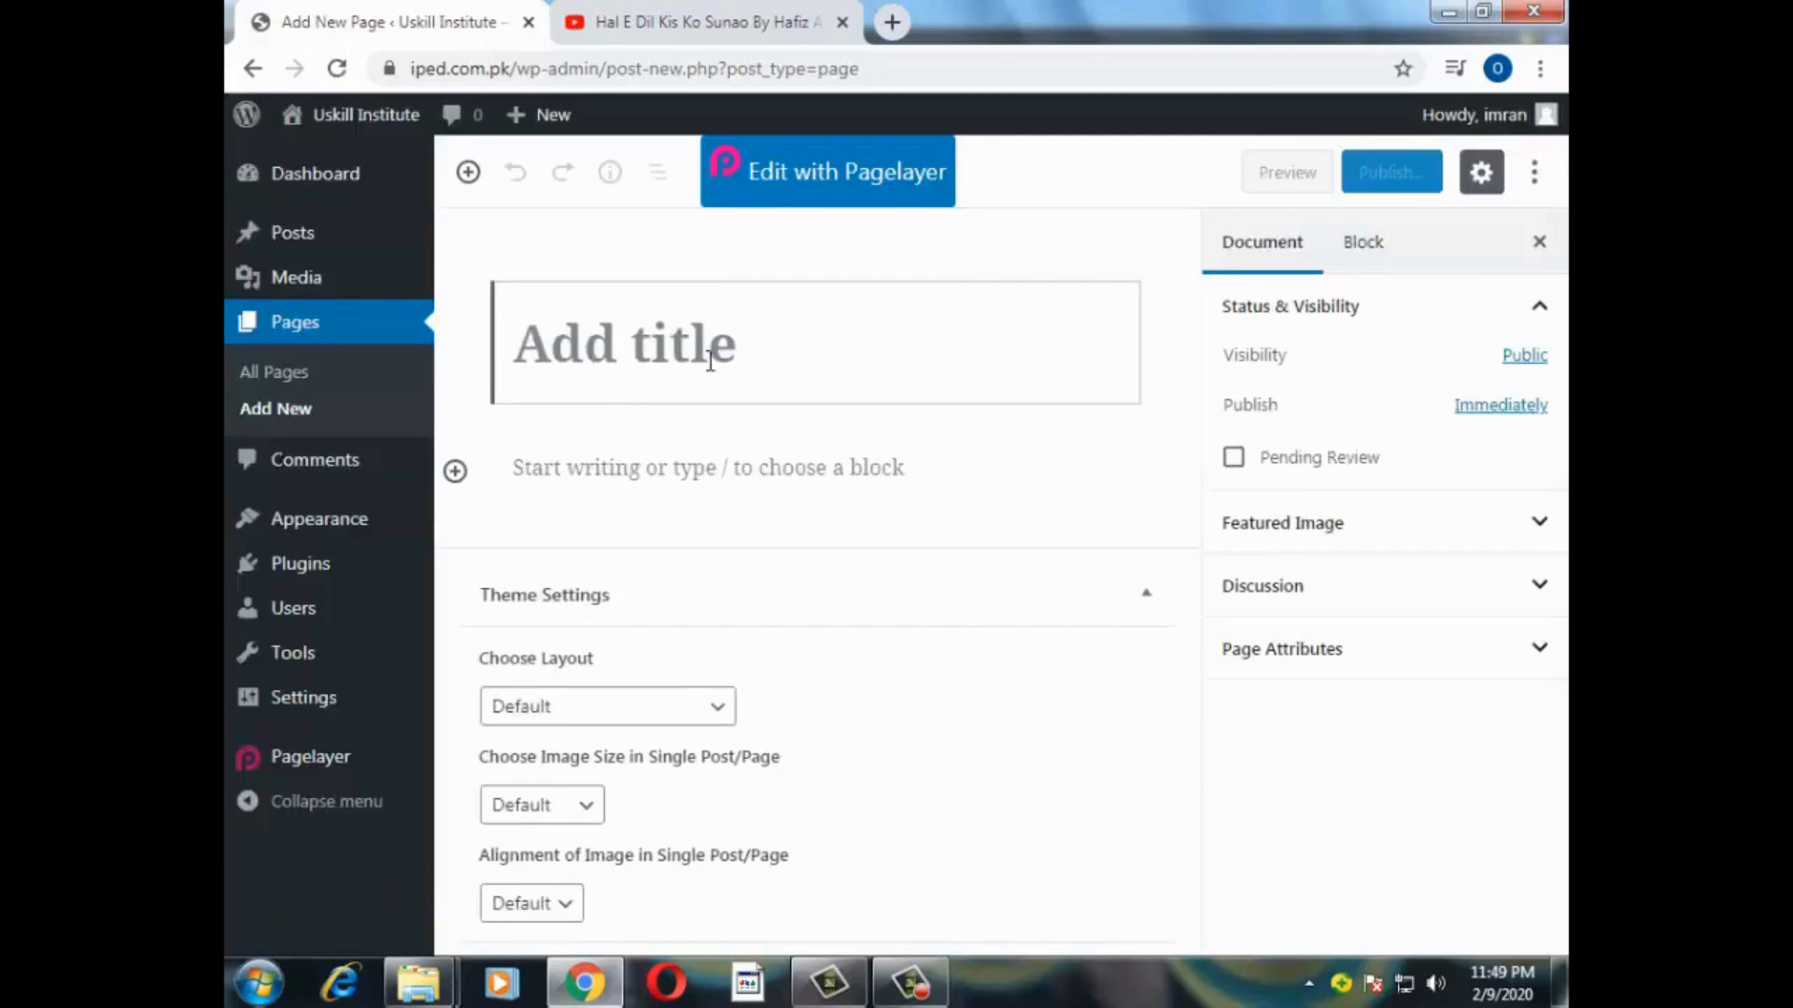
text(Conta)
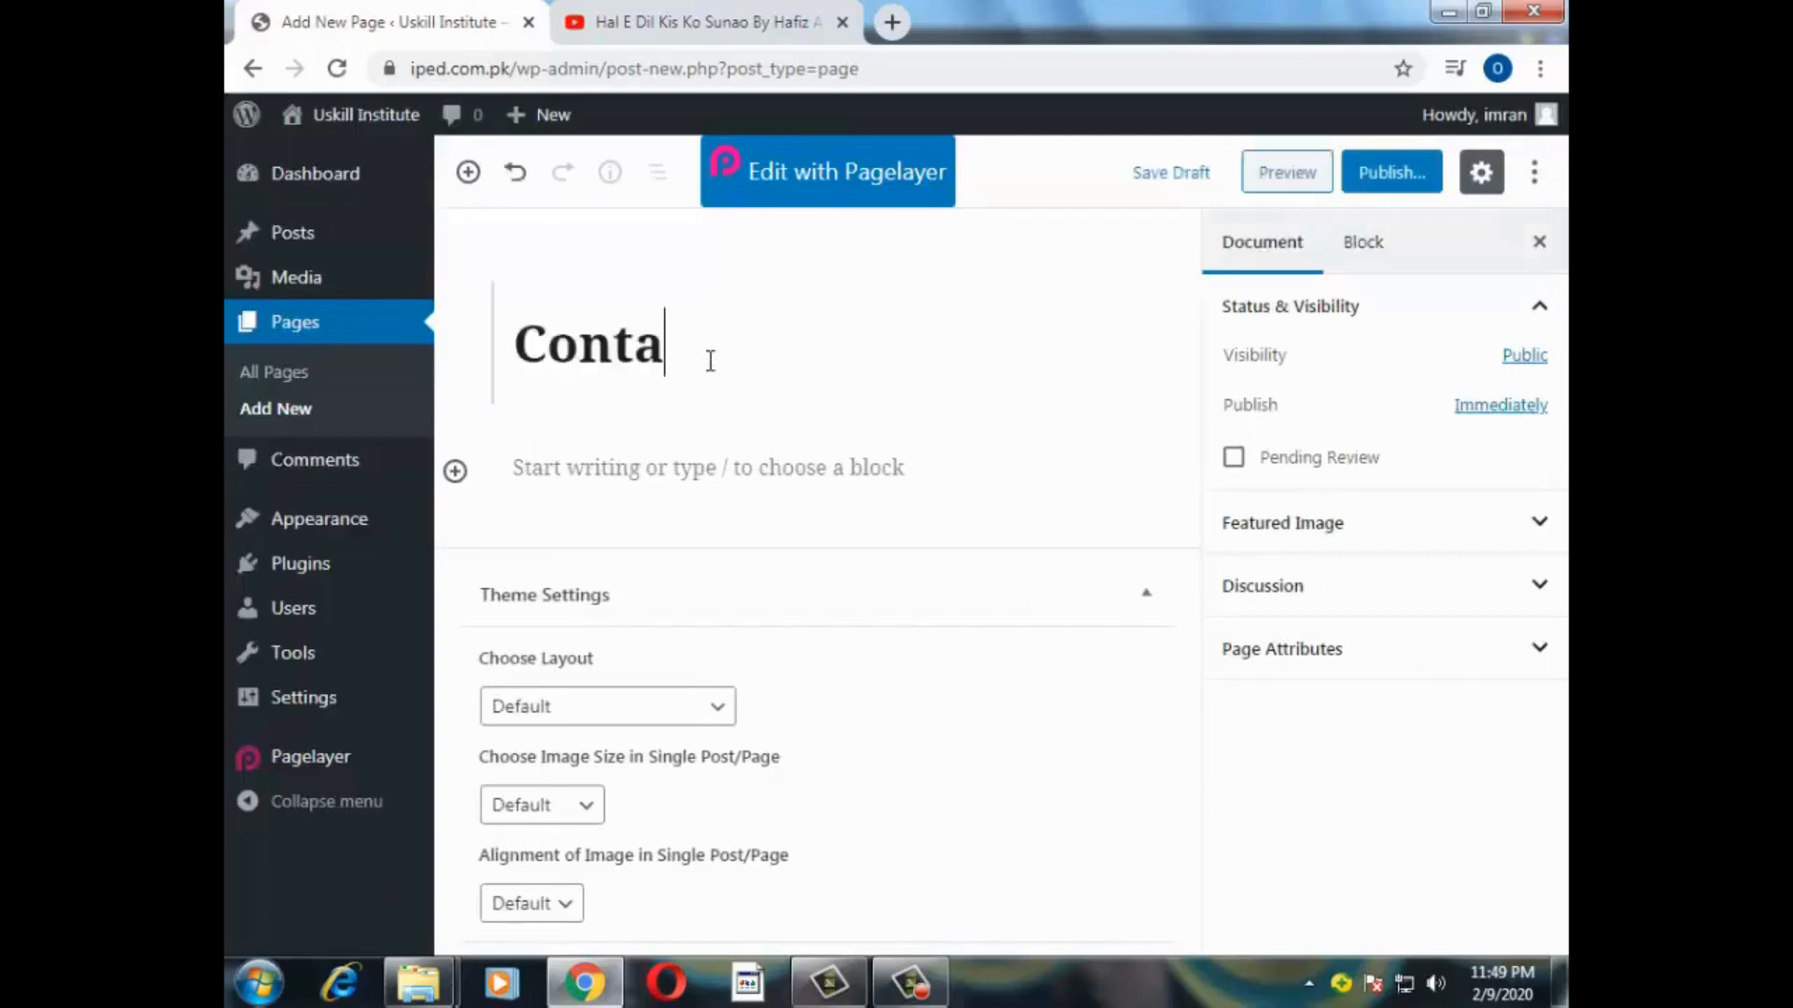
text(ct us)
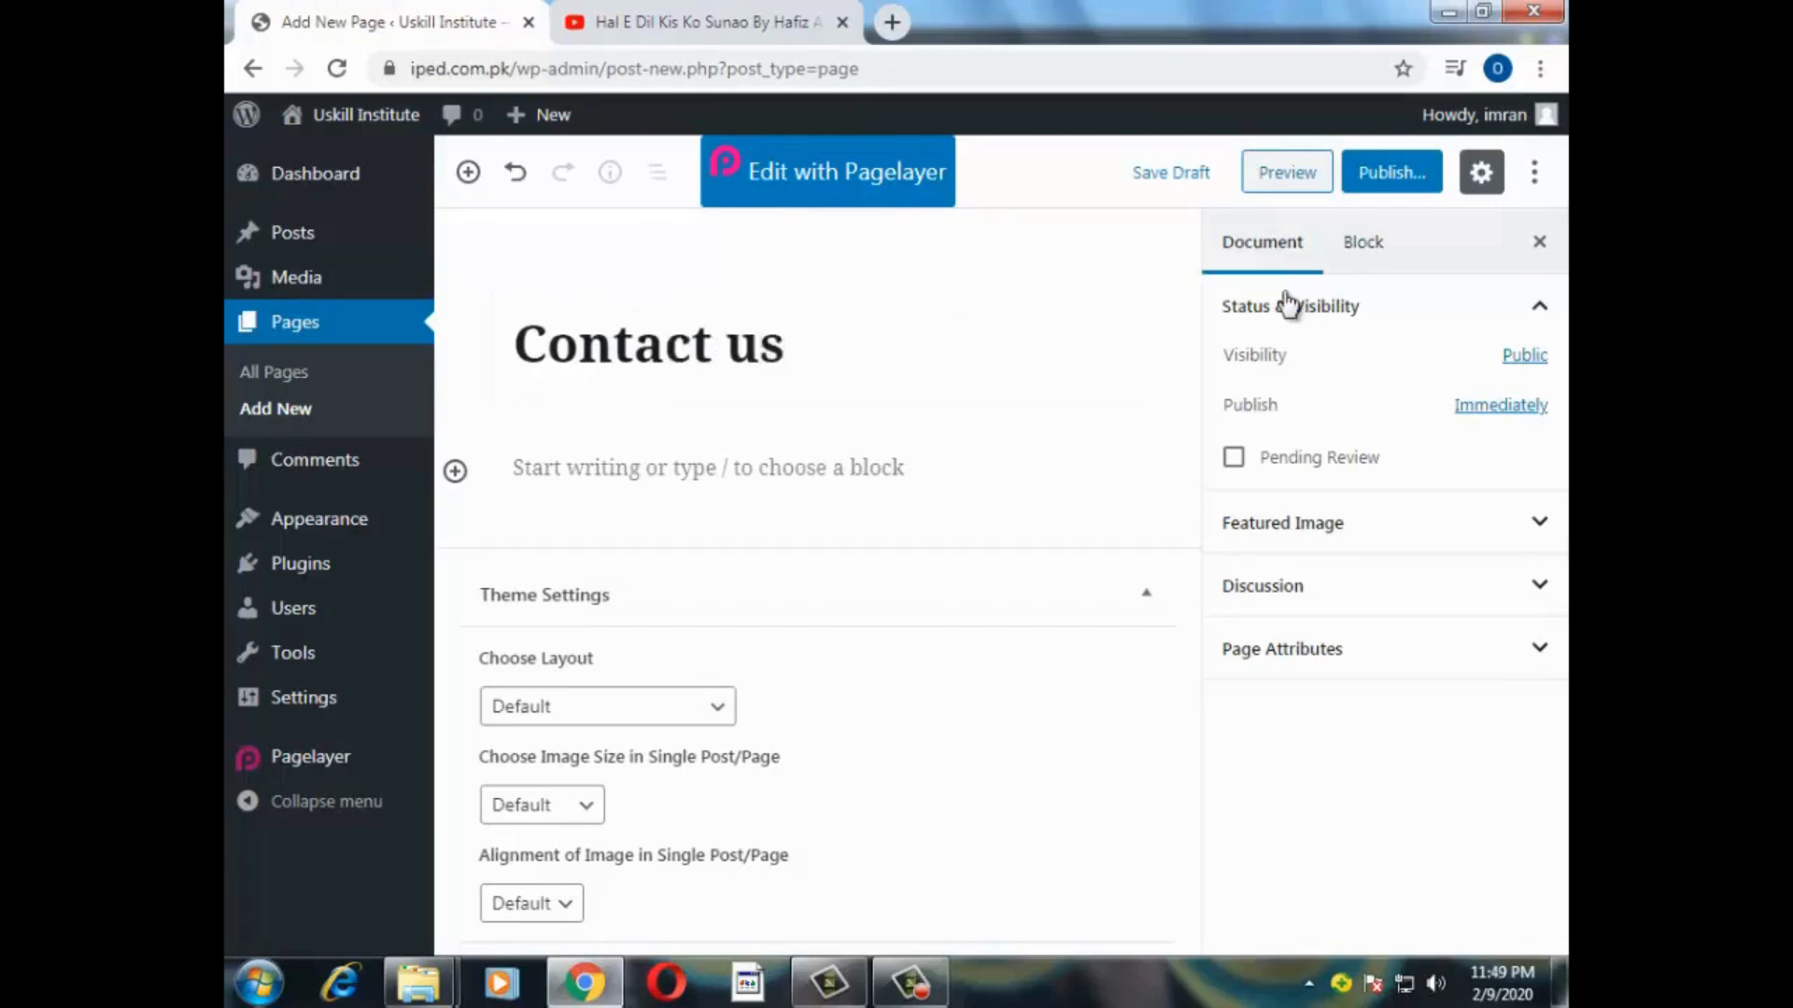
click(1409, 177)
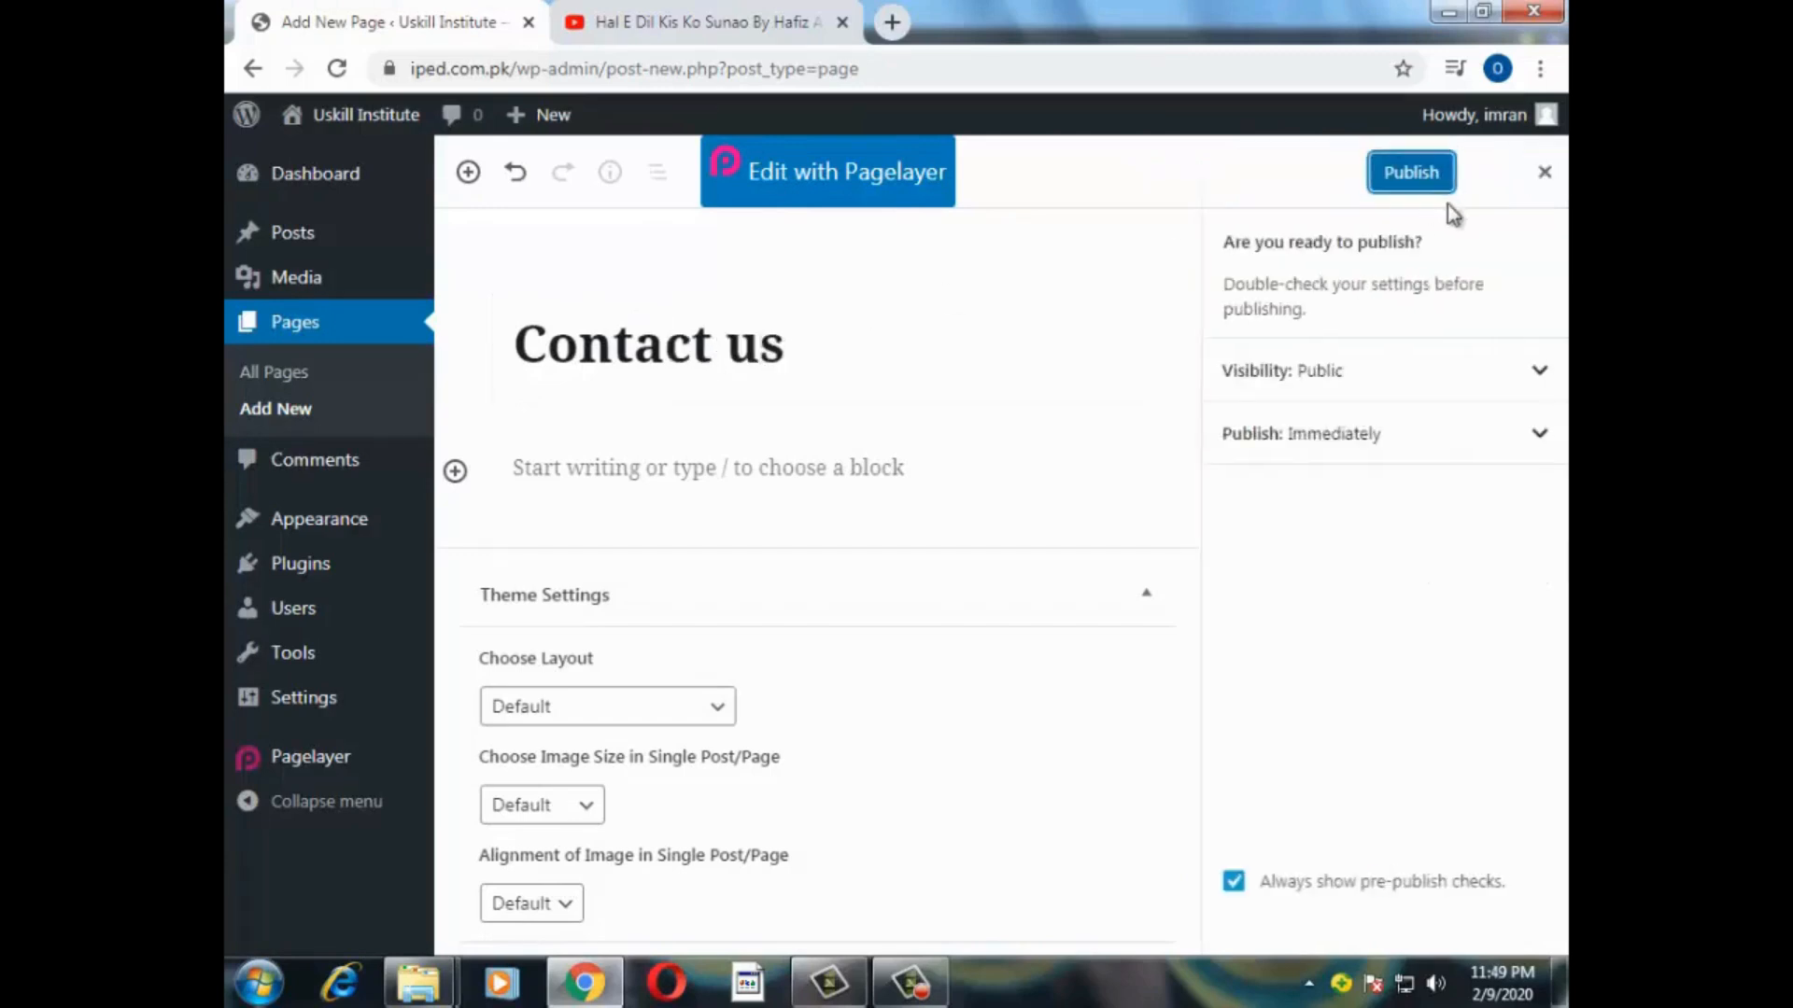
click(1410, 173)
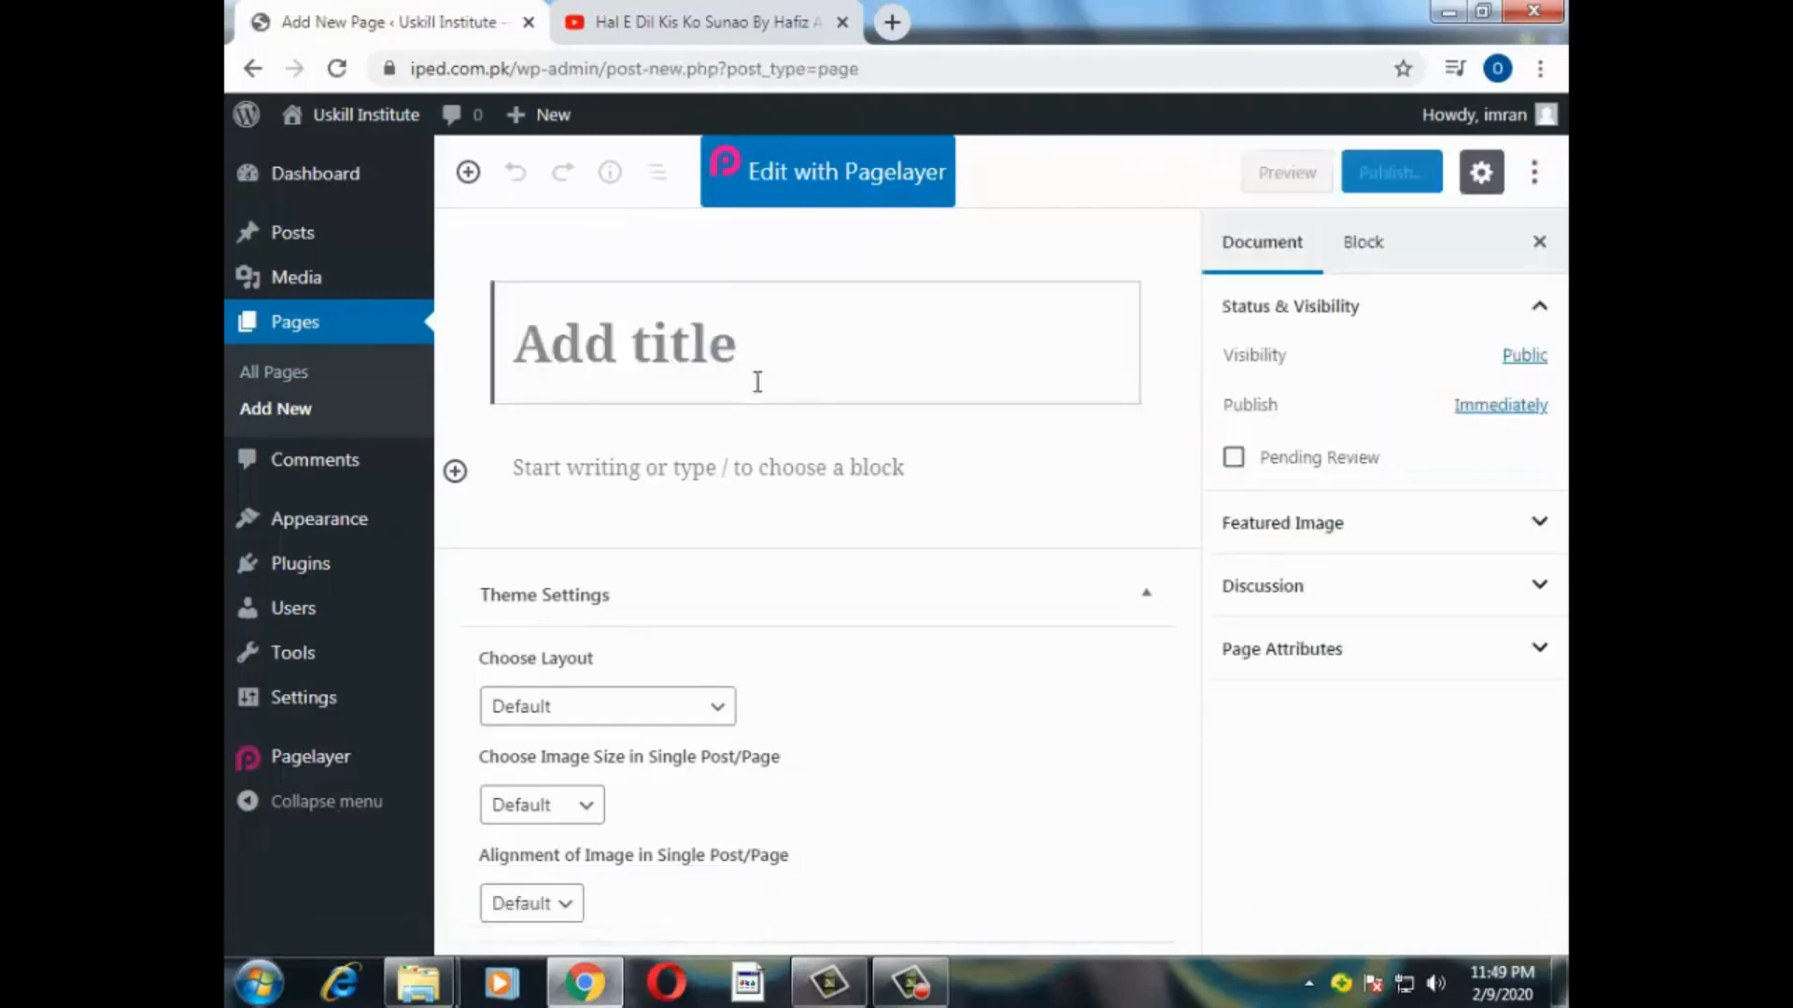
Title the new blank page "Ms Office" and publish it, staying on the editor if asked to leave.
text(Ms)
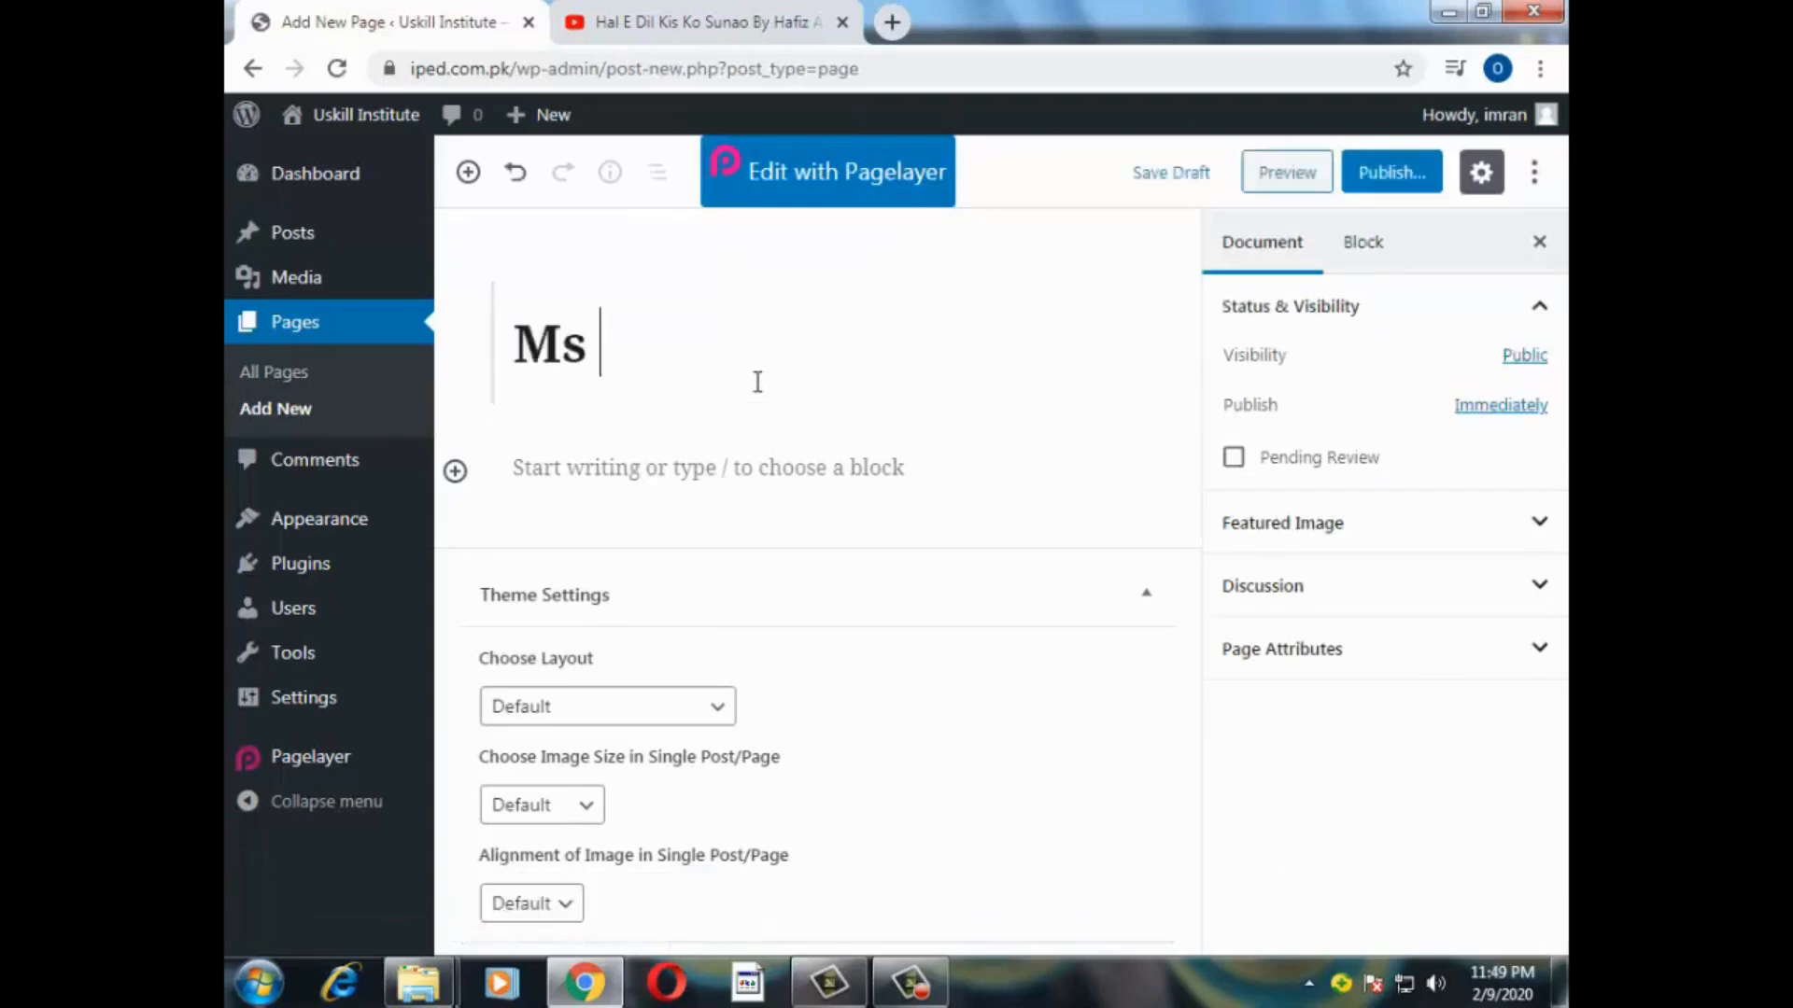
text( Office)
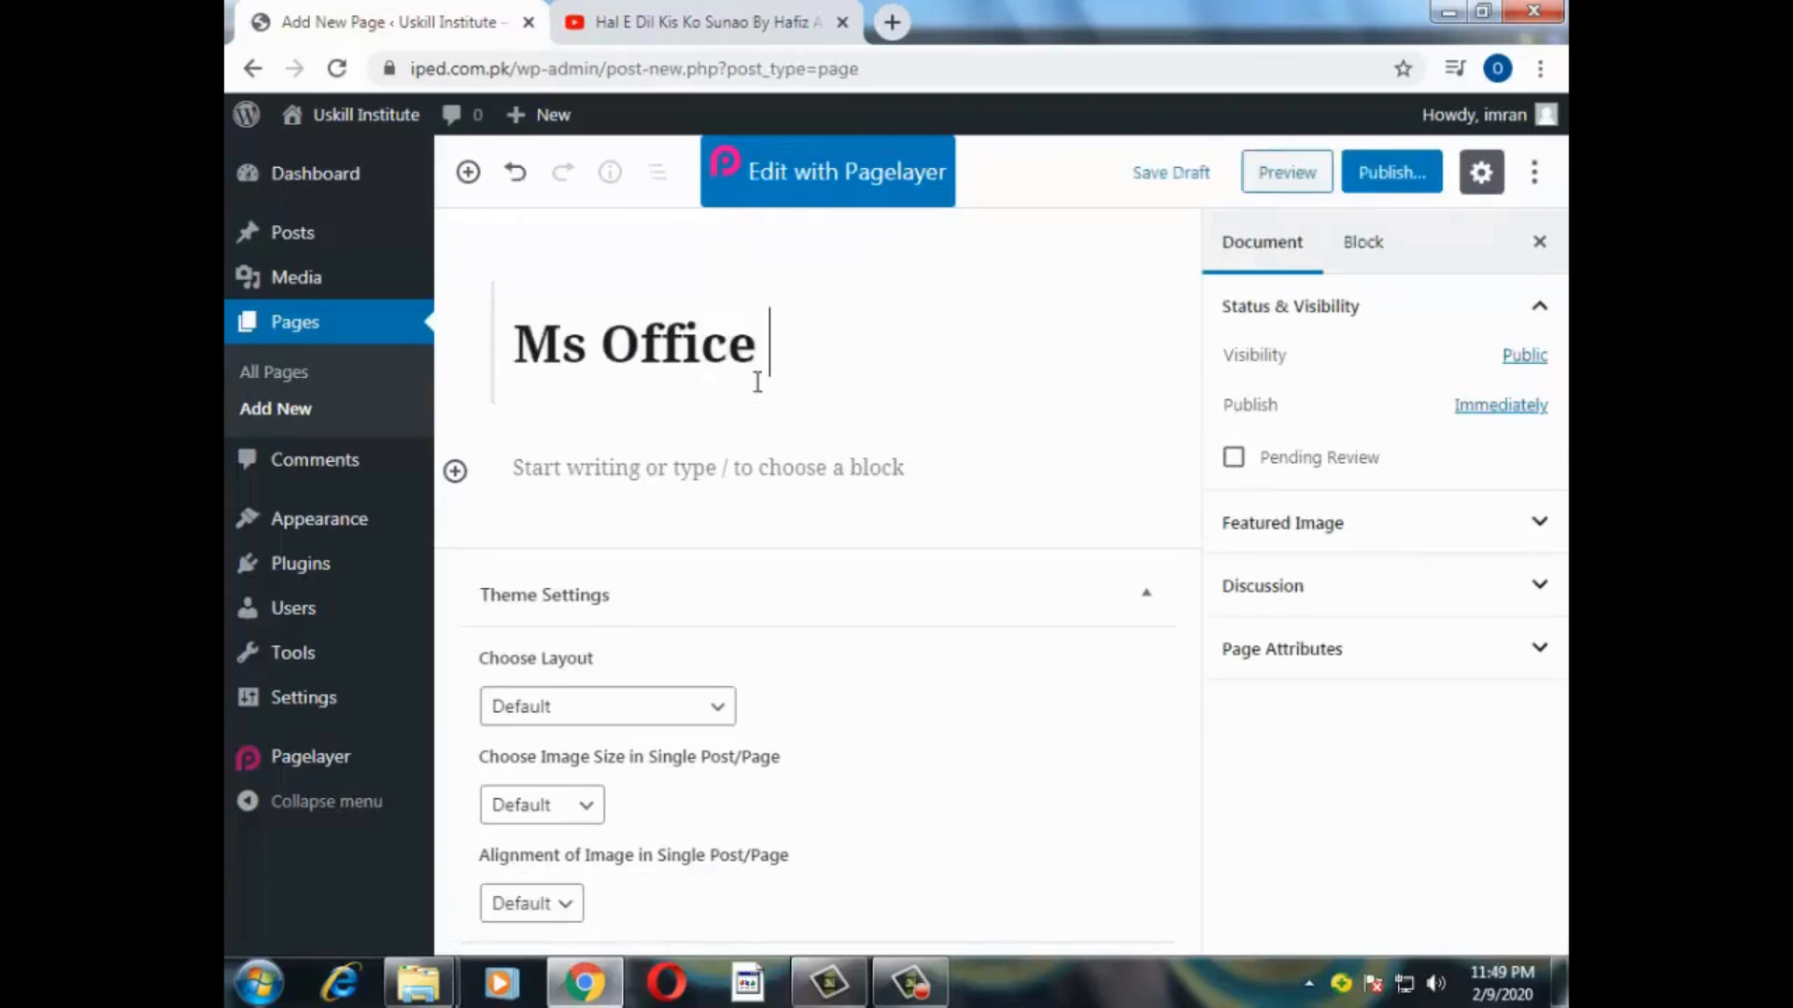
mouse_move(1475, 114)
click(1369, 175)
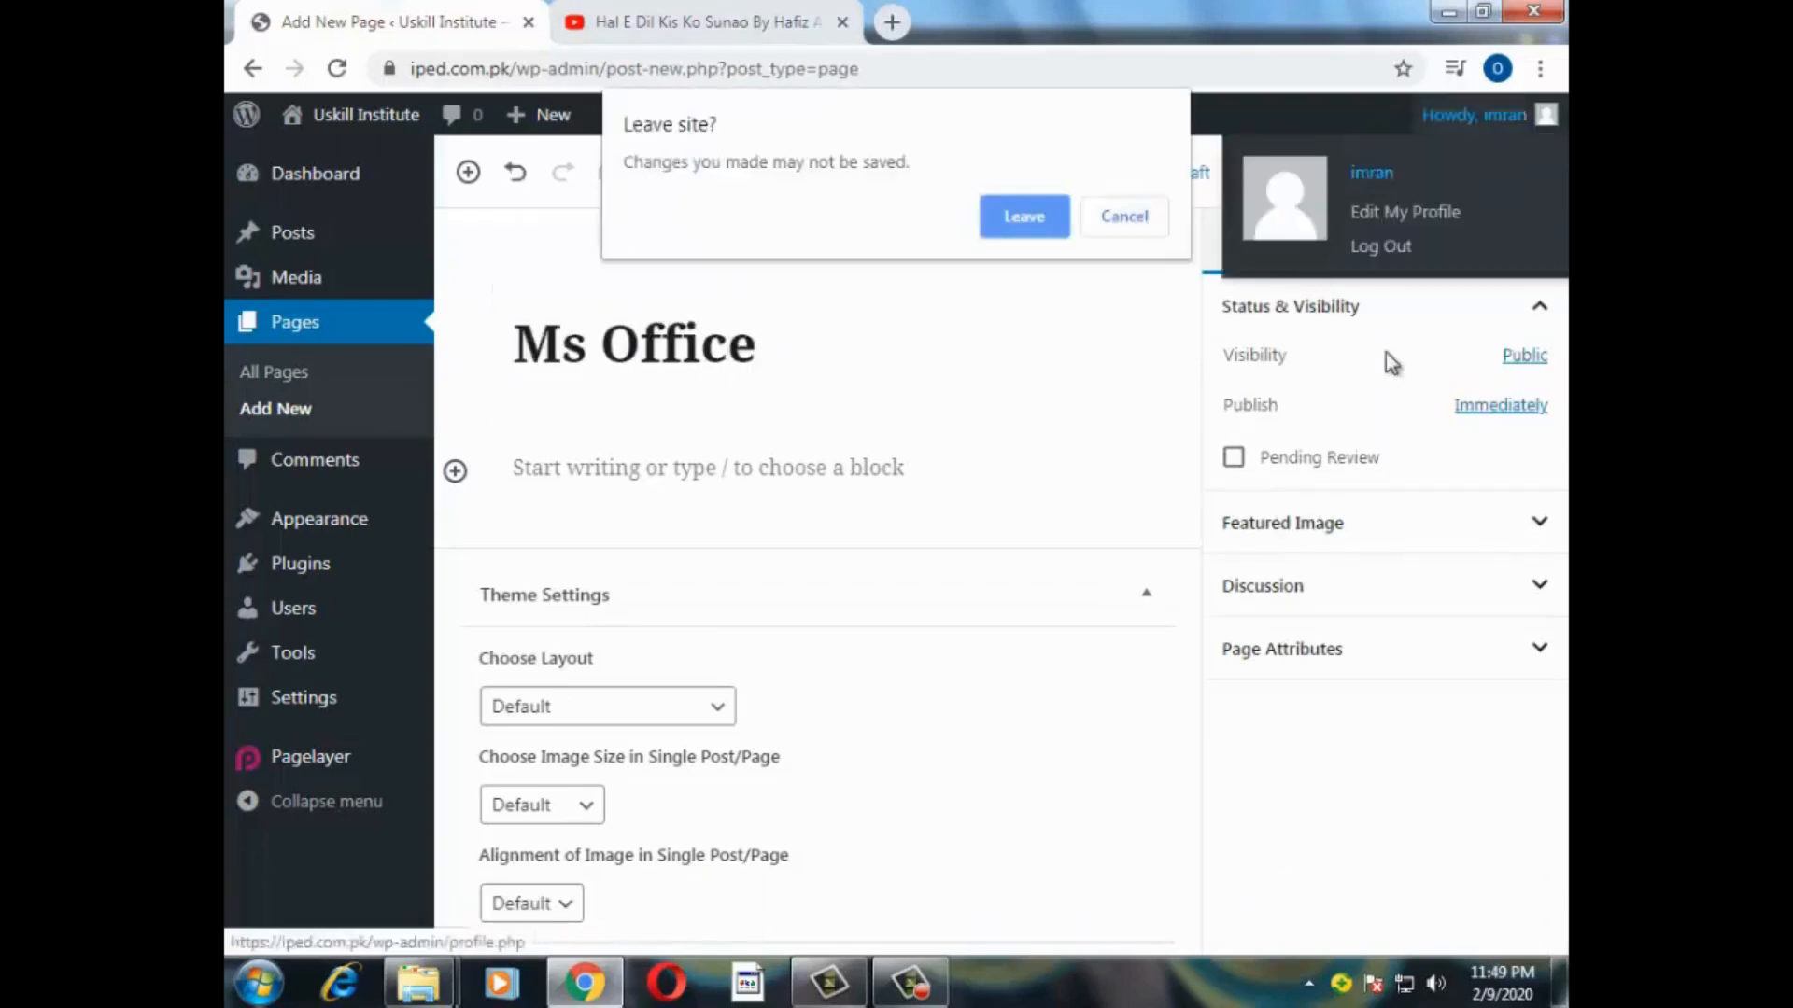
click(1165, 224)
click(1396, 177)
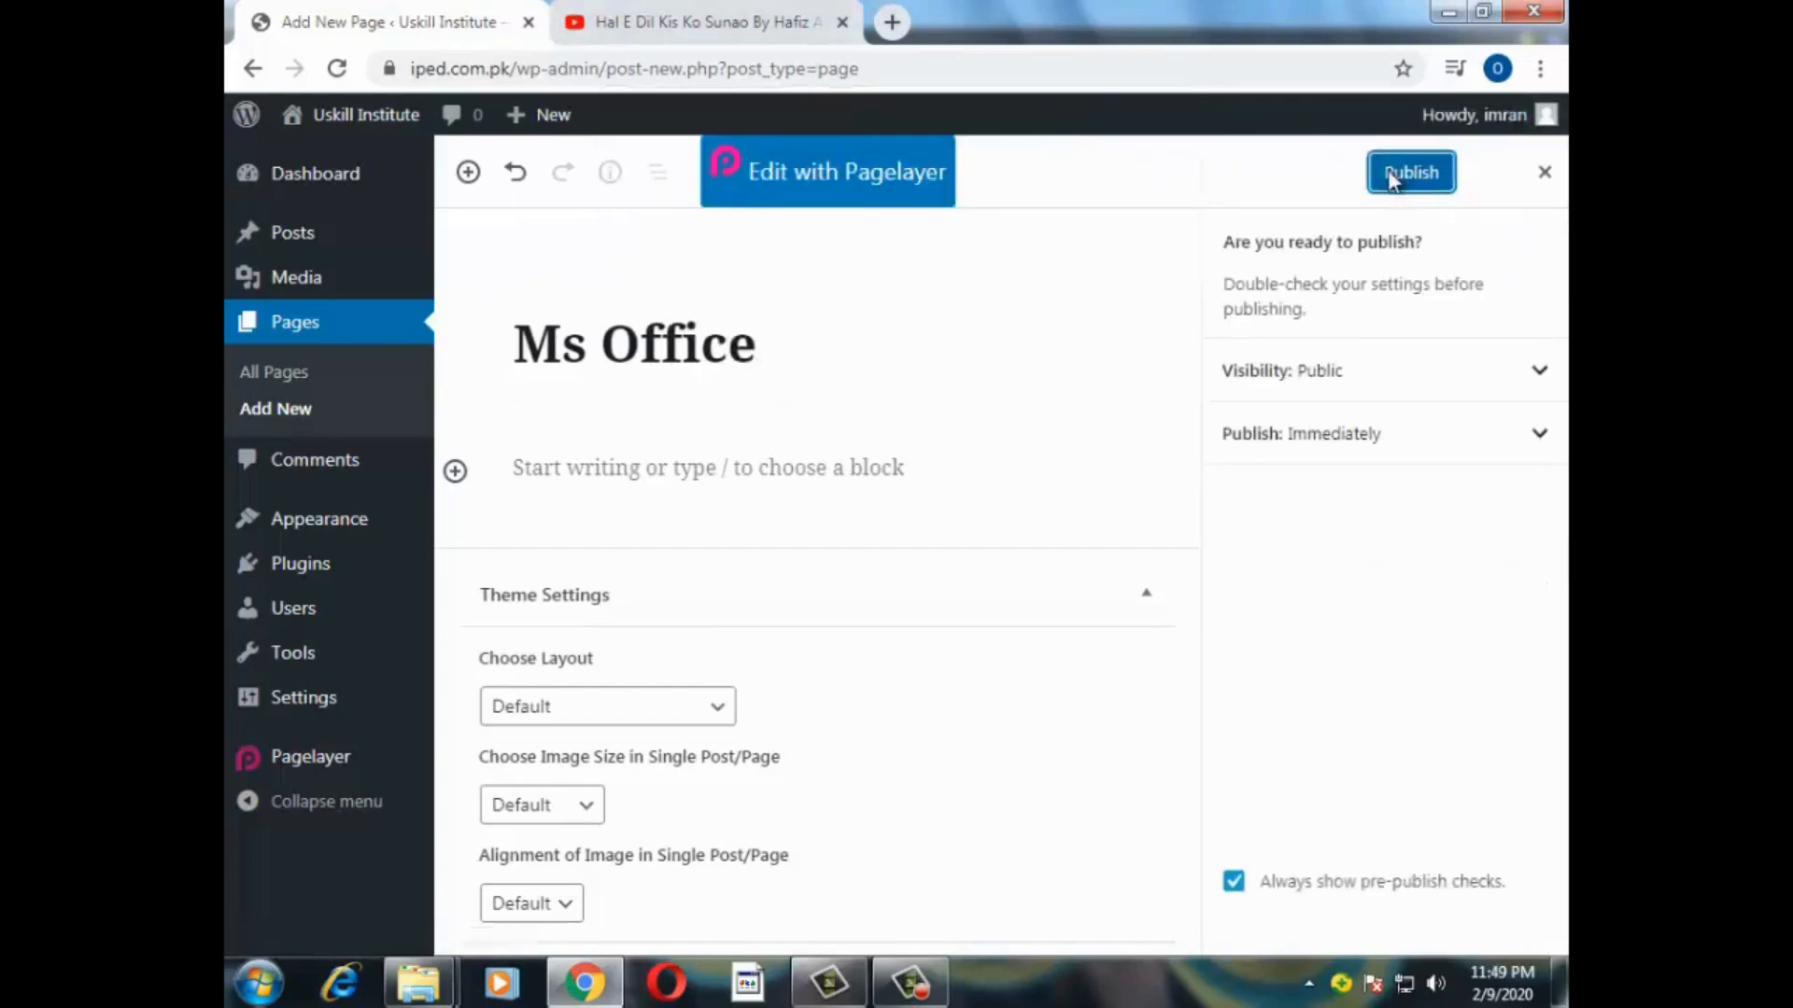
click(1387, 172)
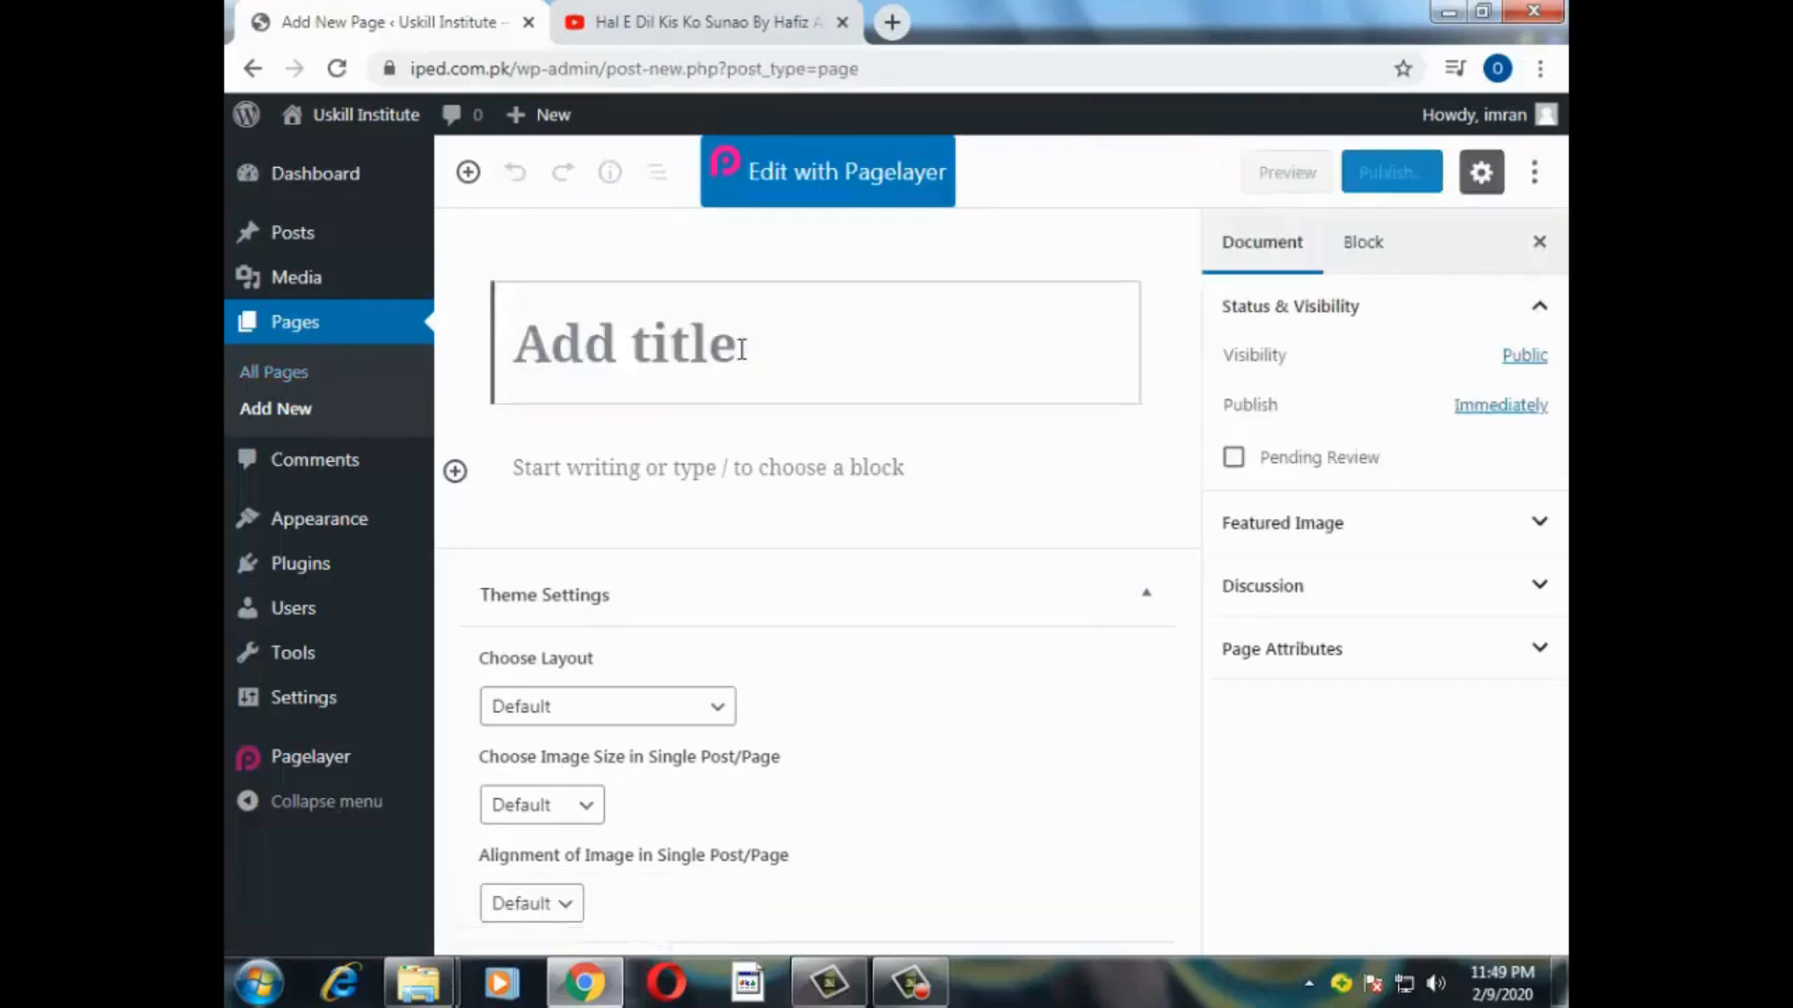
Title the new blank page "Web Designing" and publish it with the default settings.
text(Web Designing)
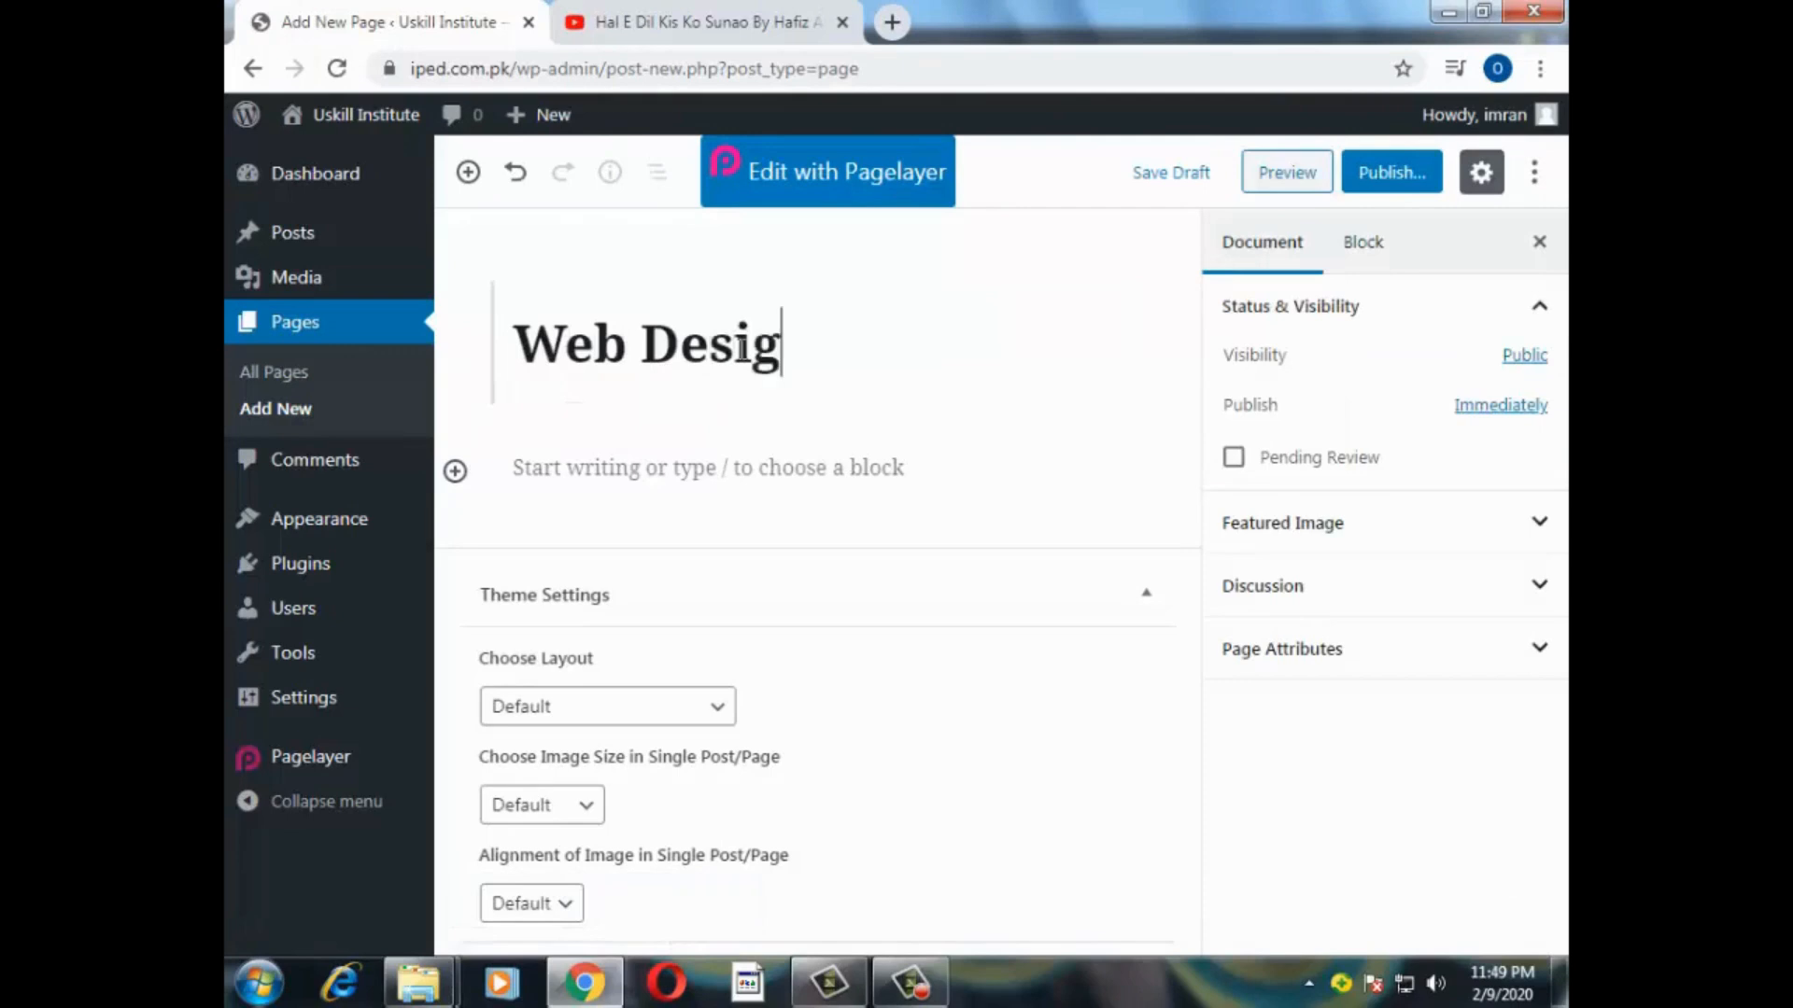
click(1405, 177)
click(1399, 184)
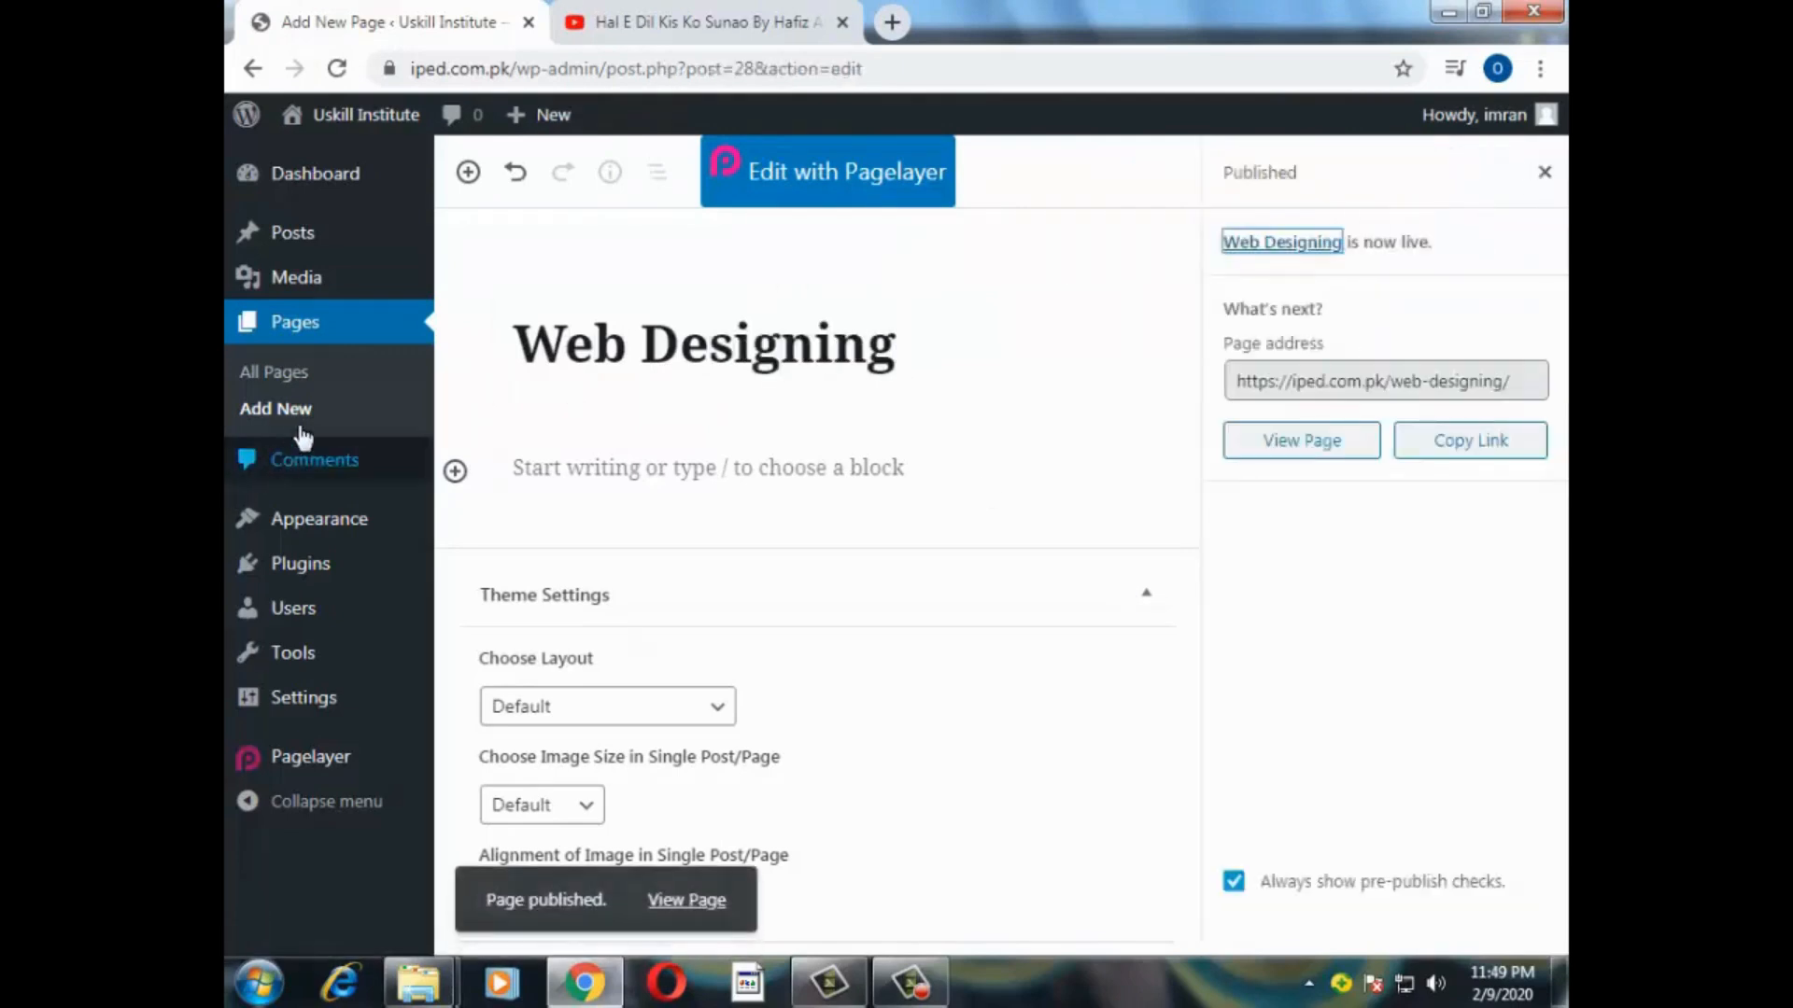
Create a new page titled "Graphic Desgining" with no body content and publish it.
click(352, 418)
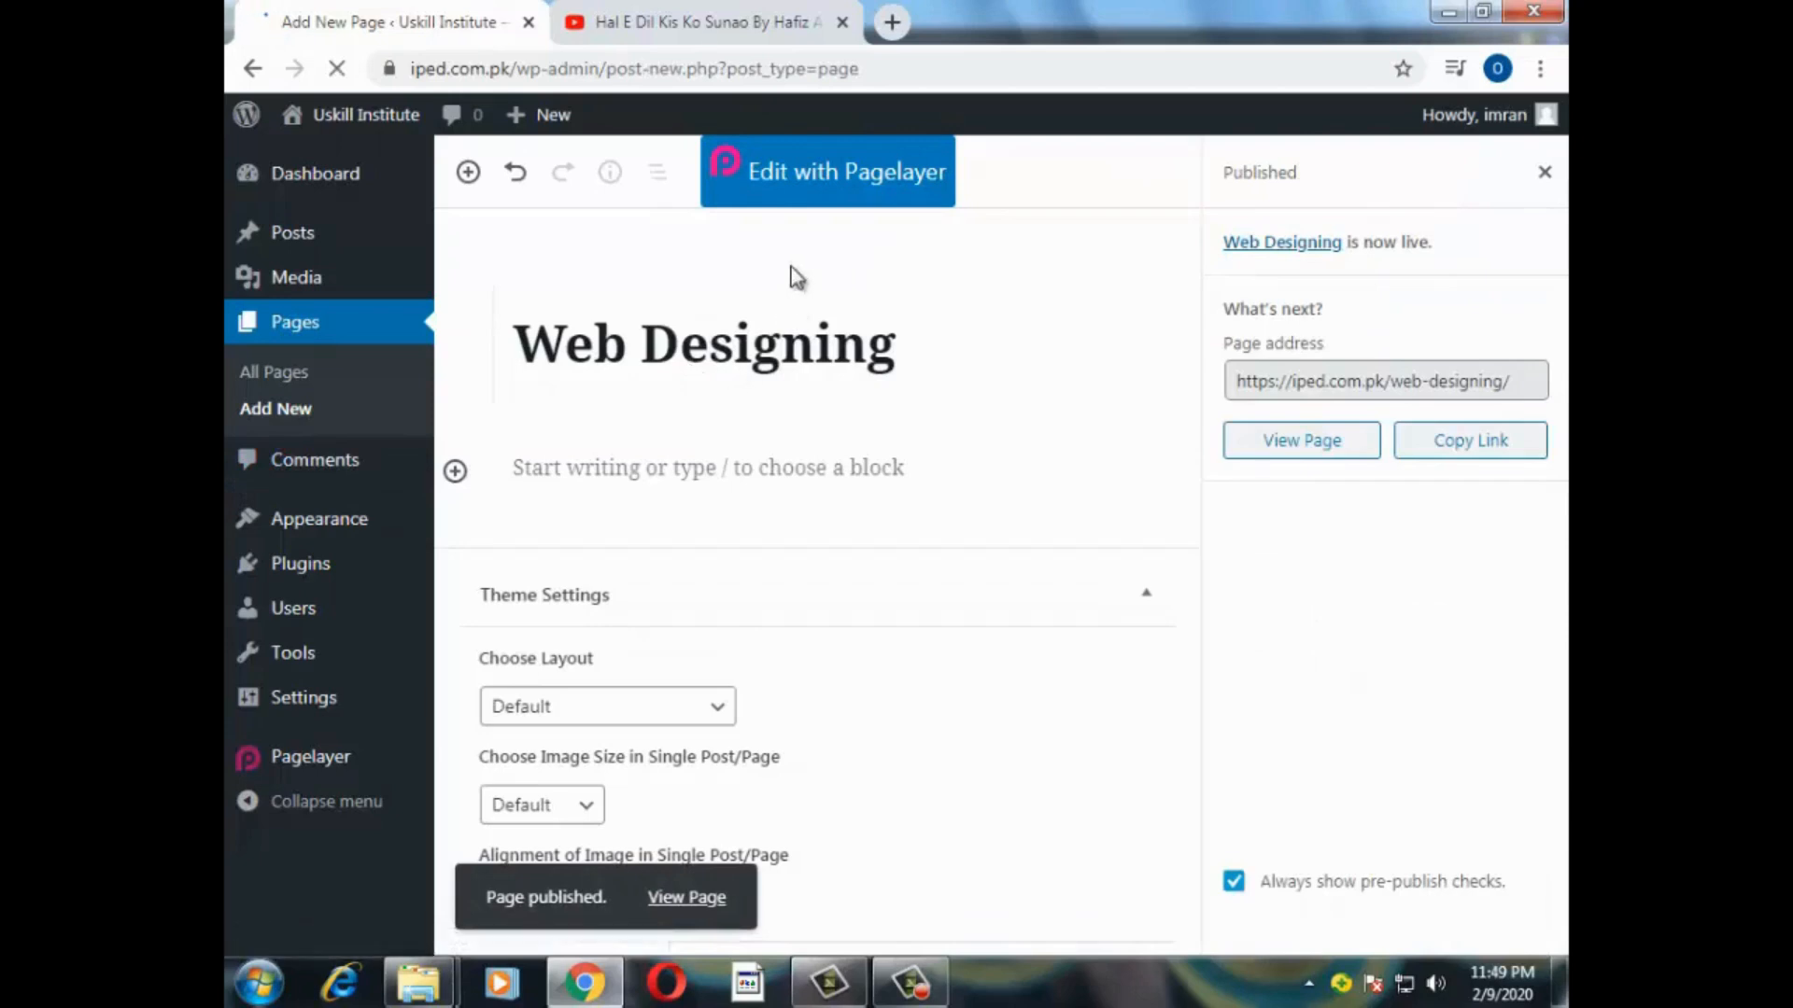
text(Graphic)
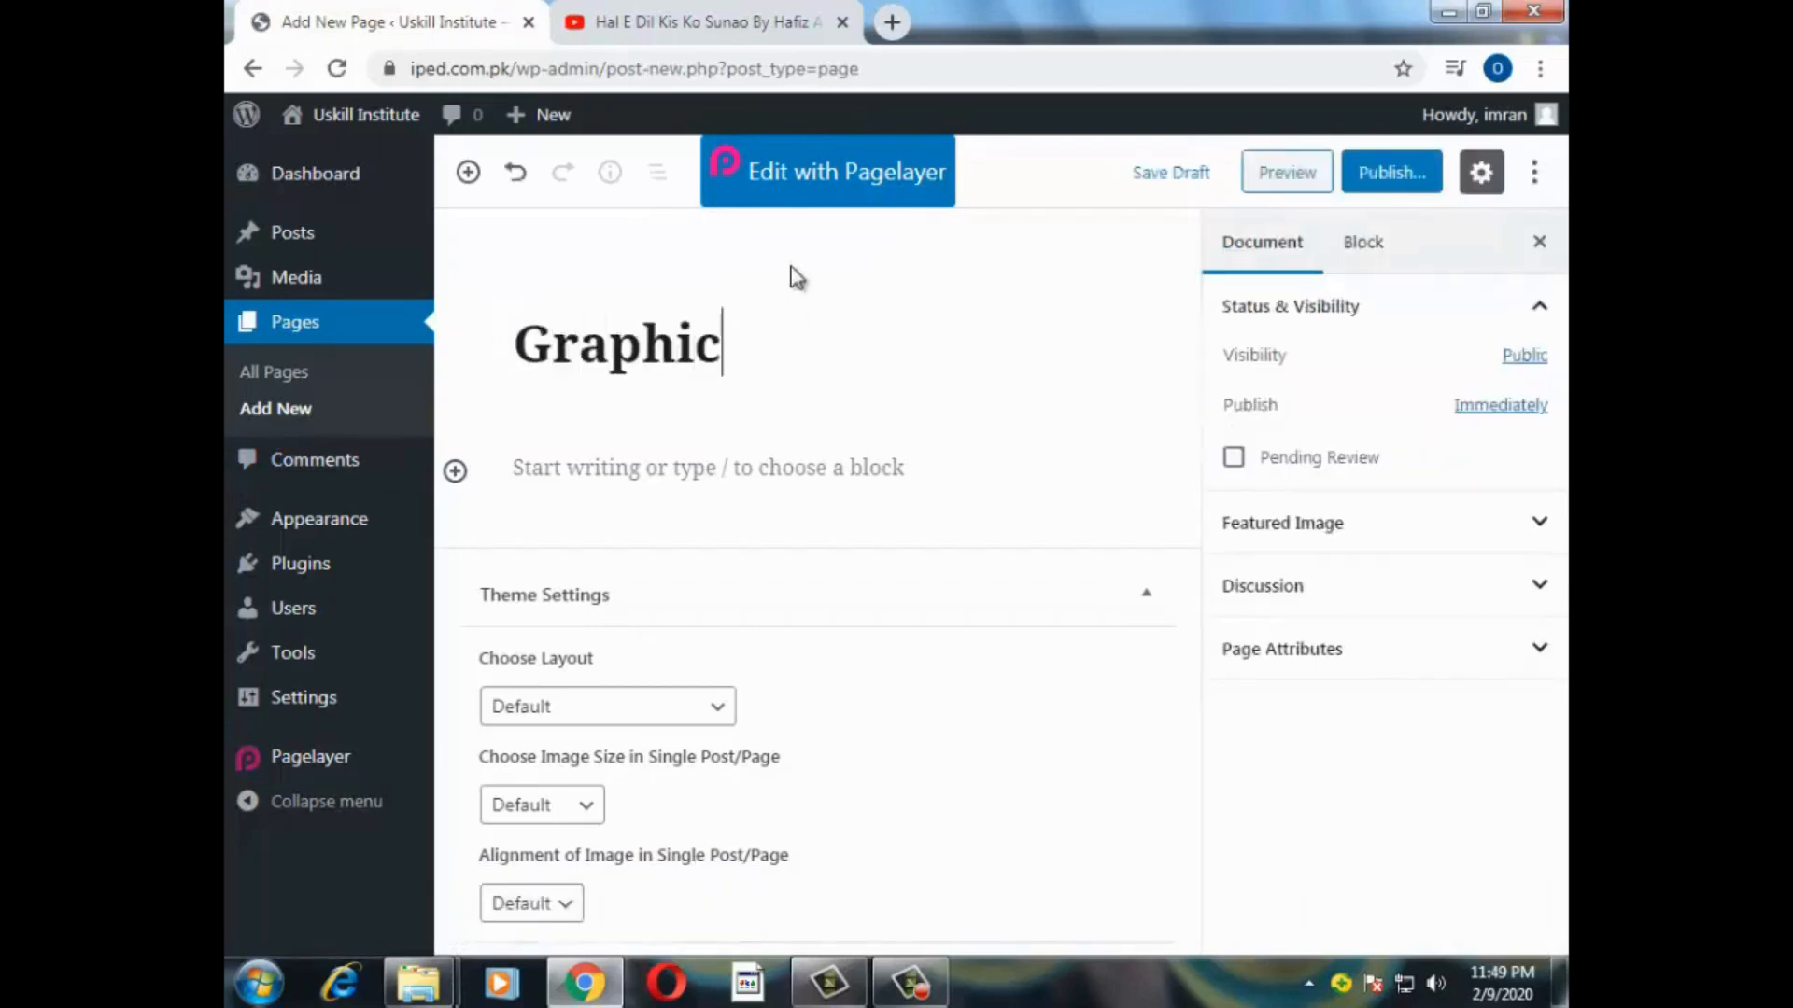
text( Desgining)
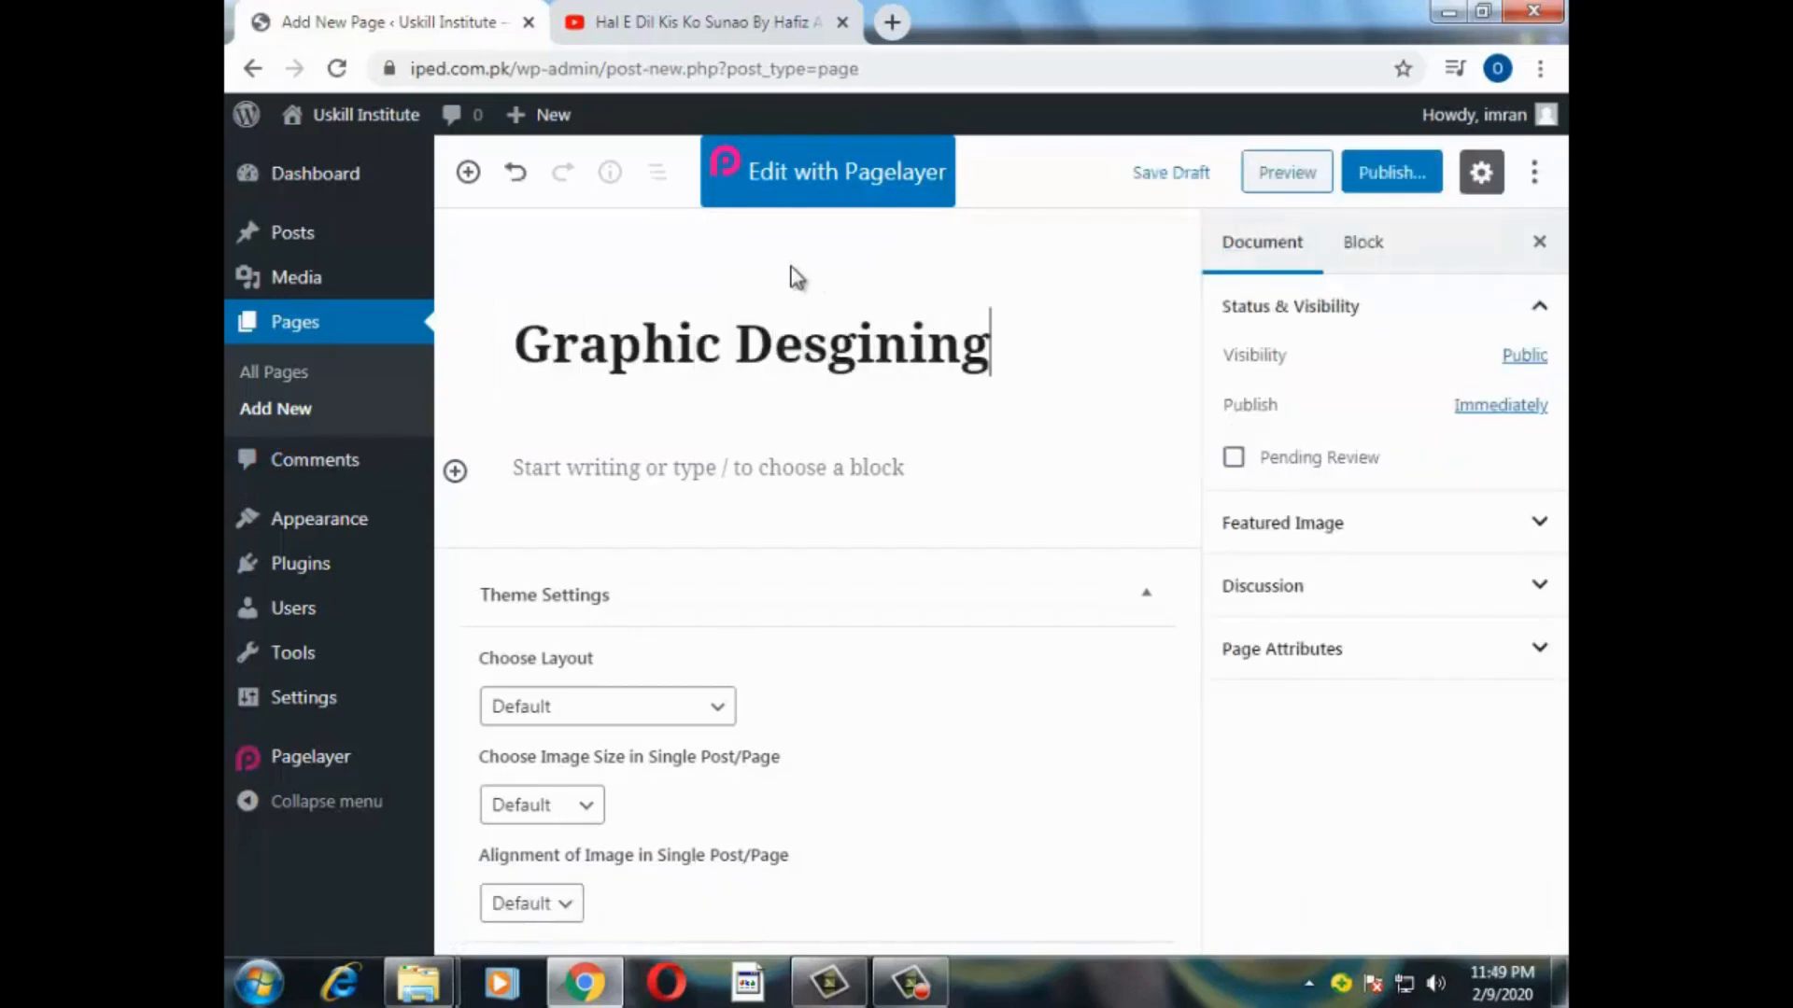
click(1405, 172)
click(1408, 172)
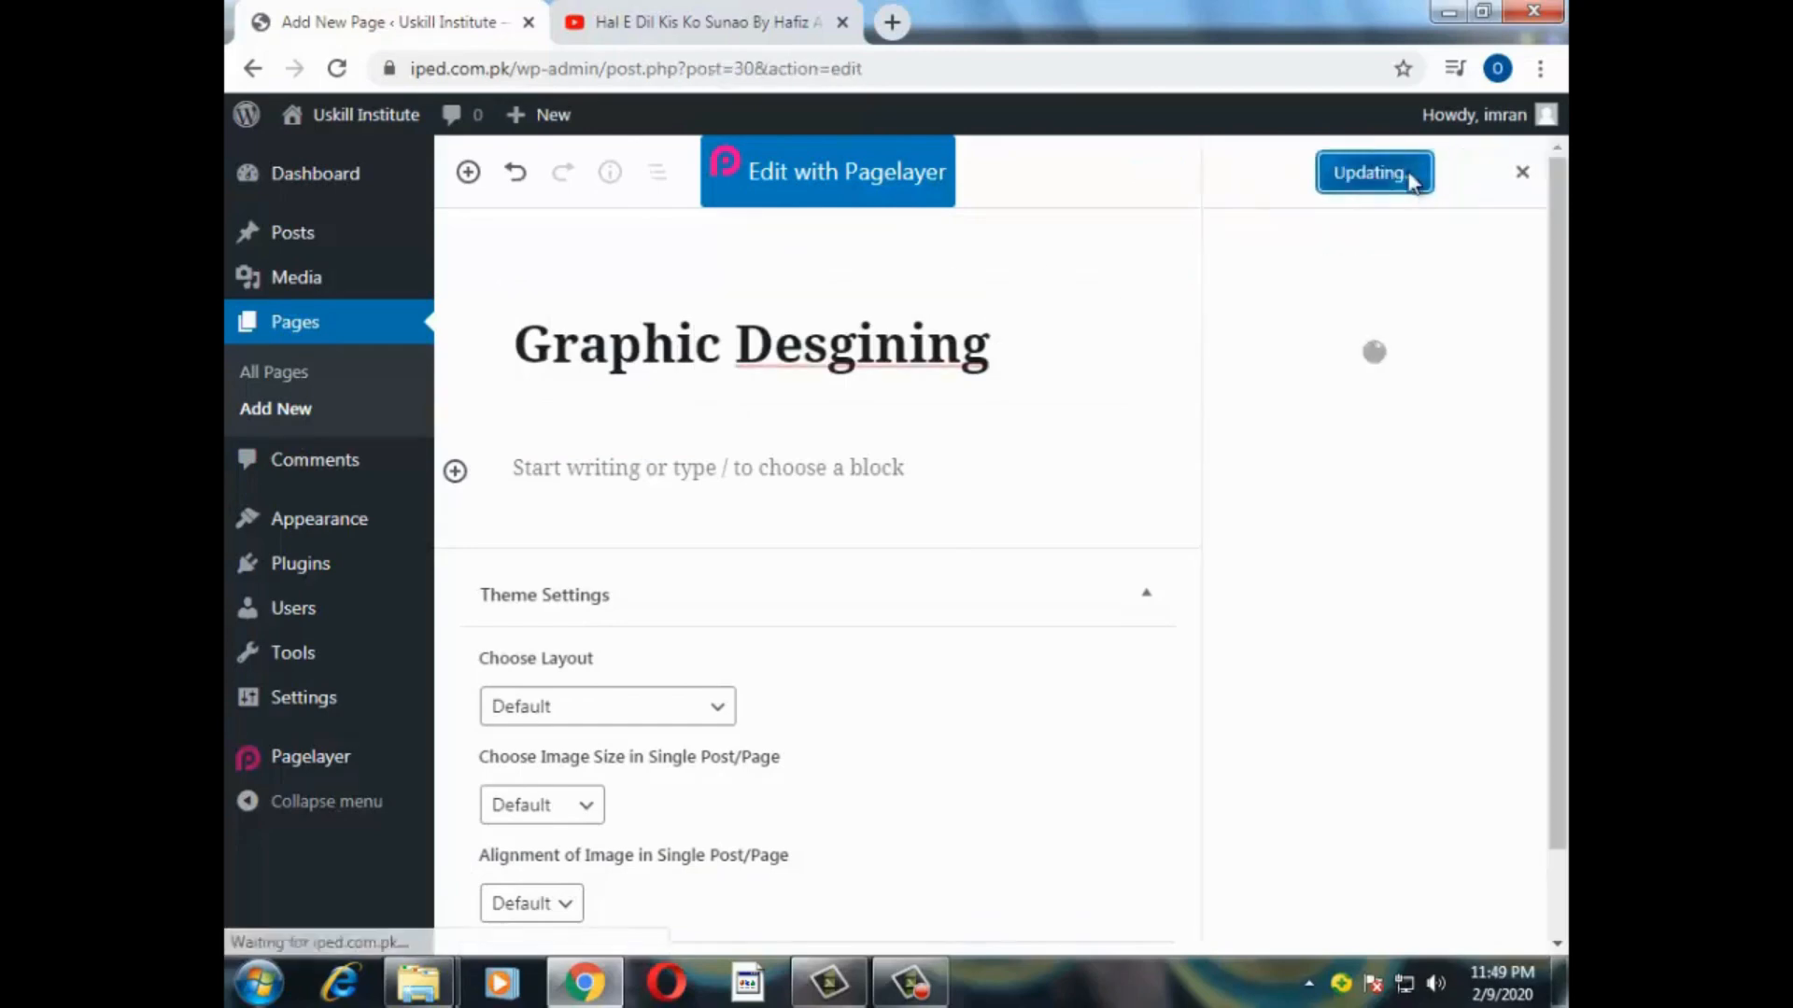
Create a new page titled "Hardware" with no body content and publish it.
click(287, 416)
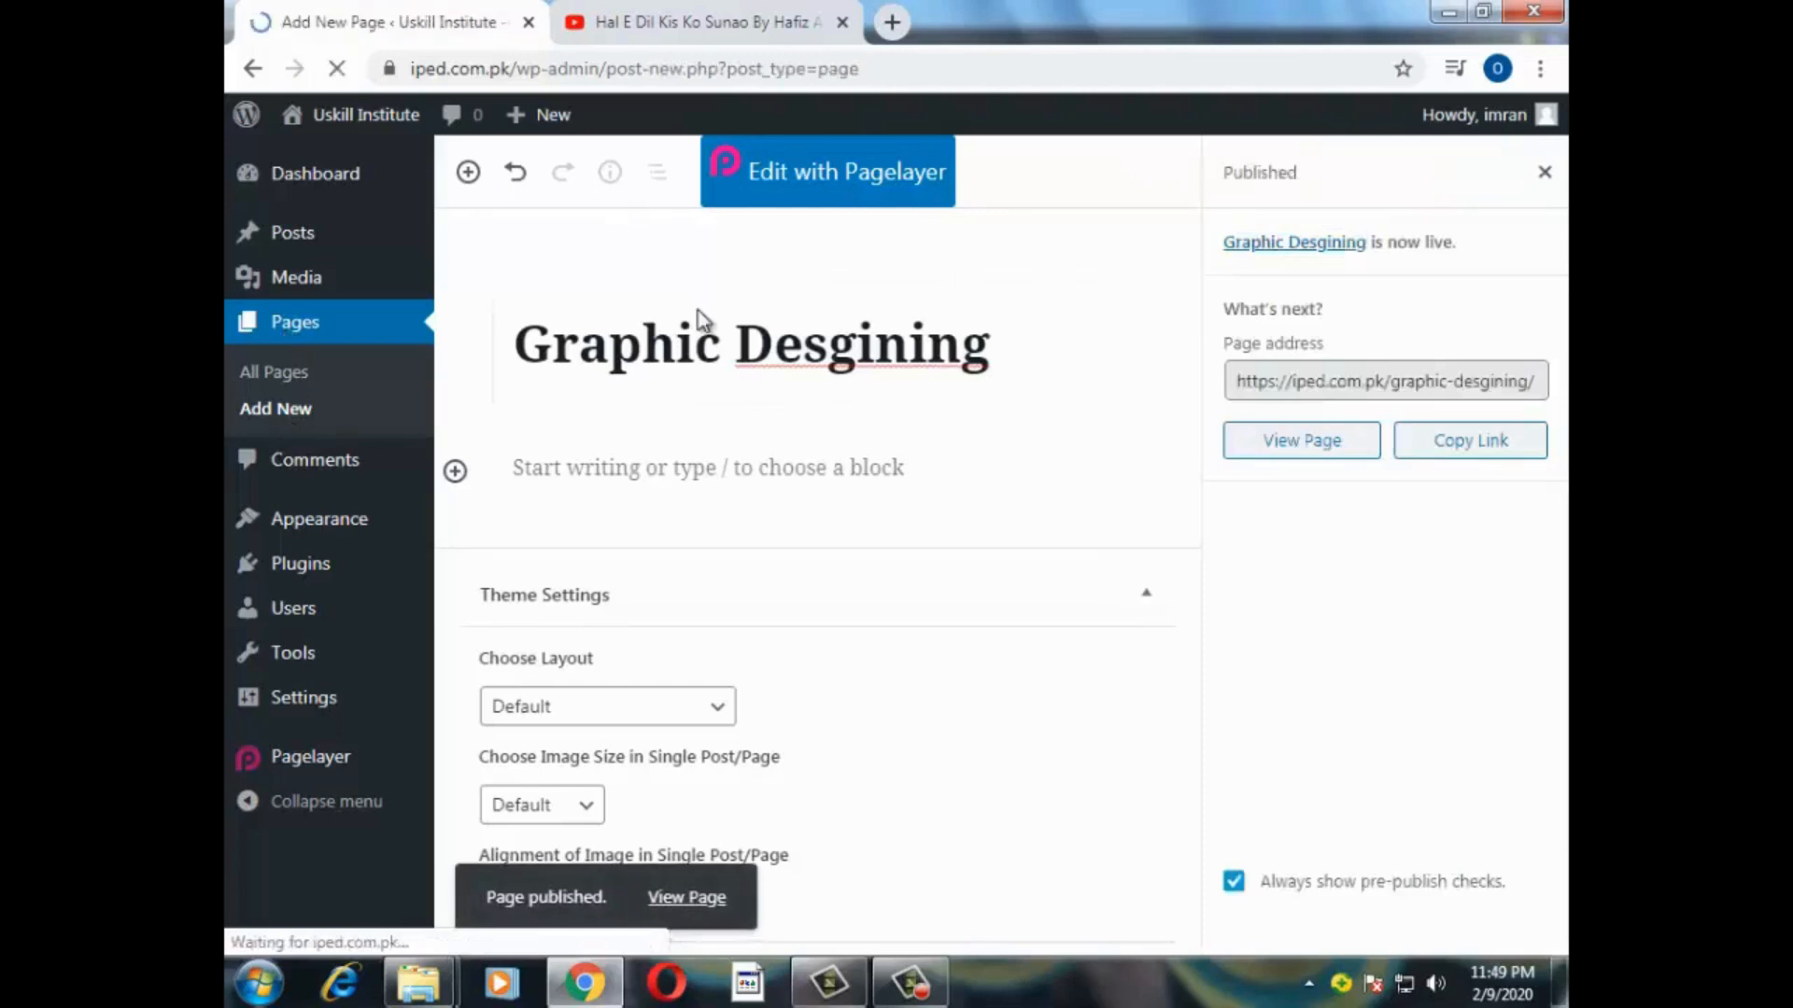
text(Ha)
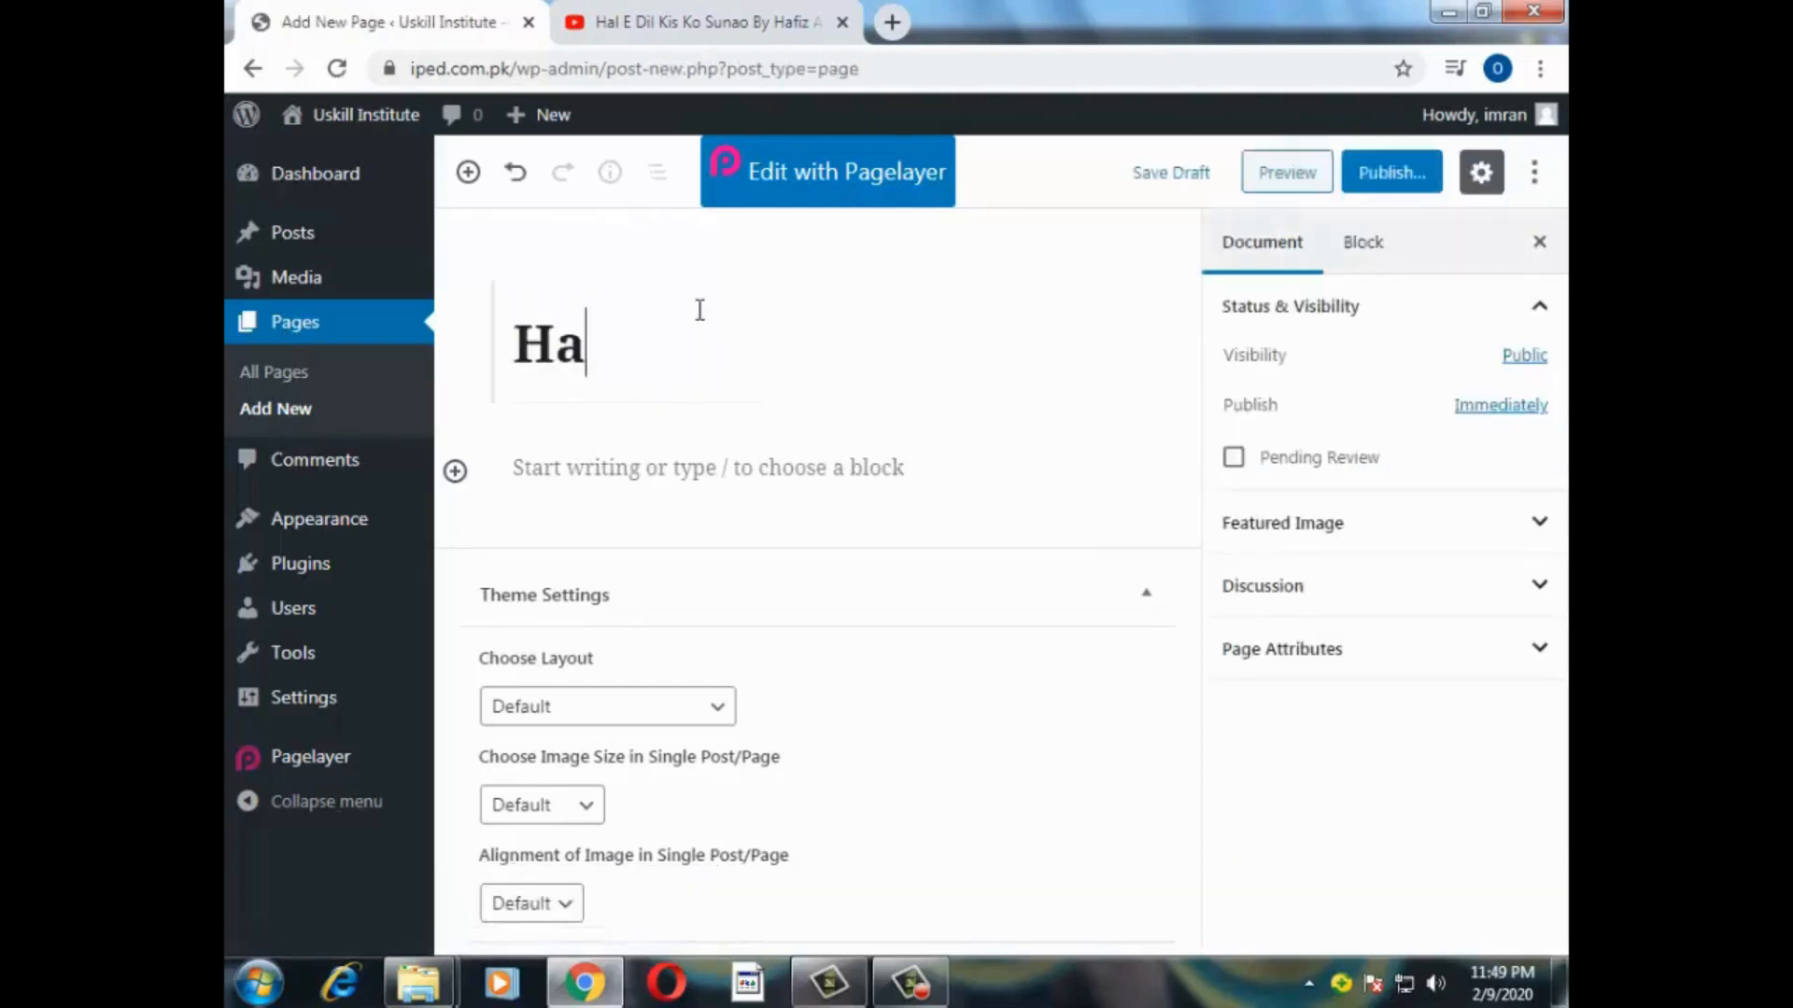
text(rdware)
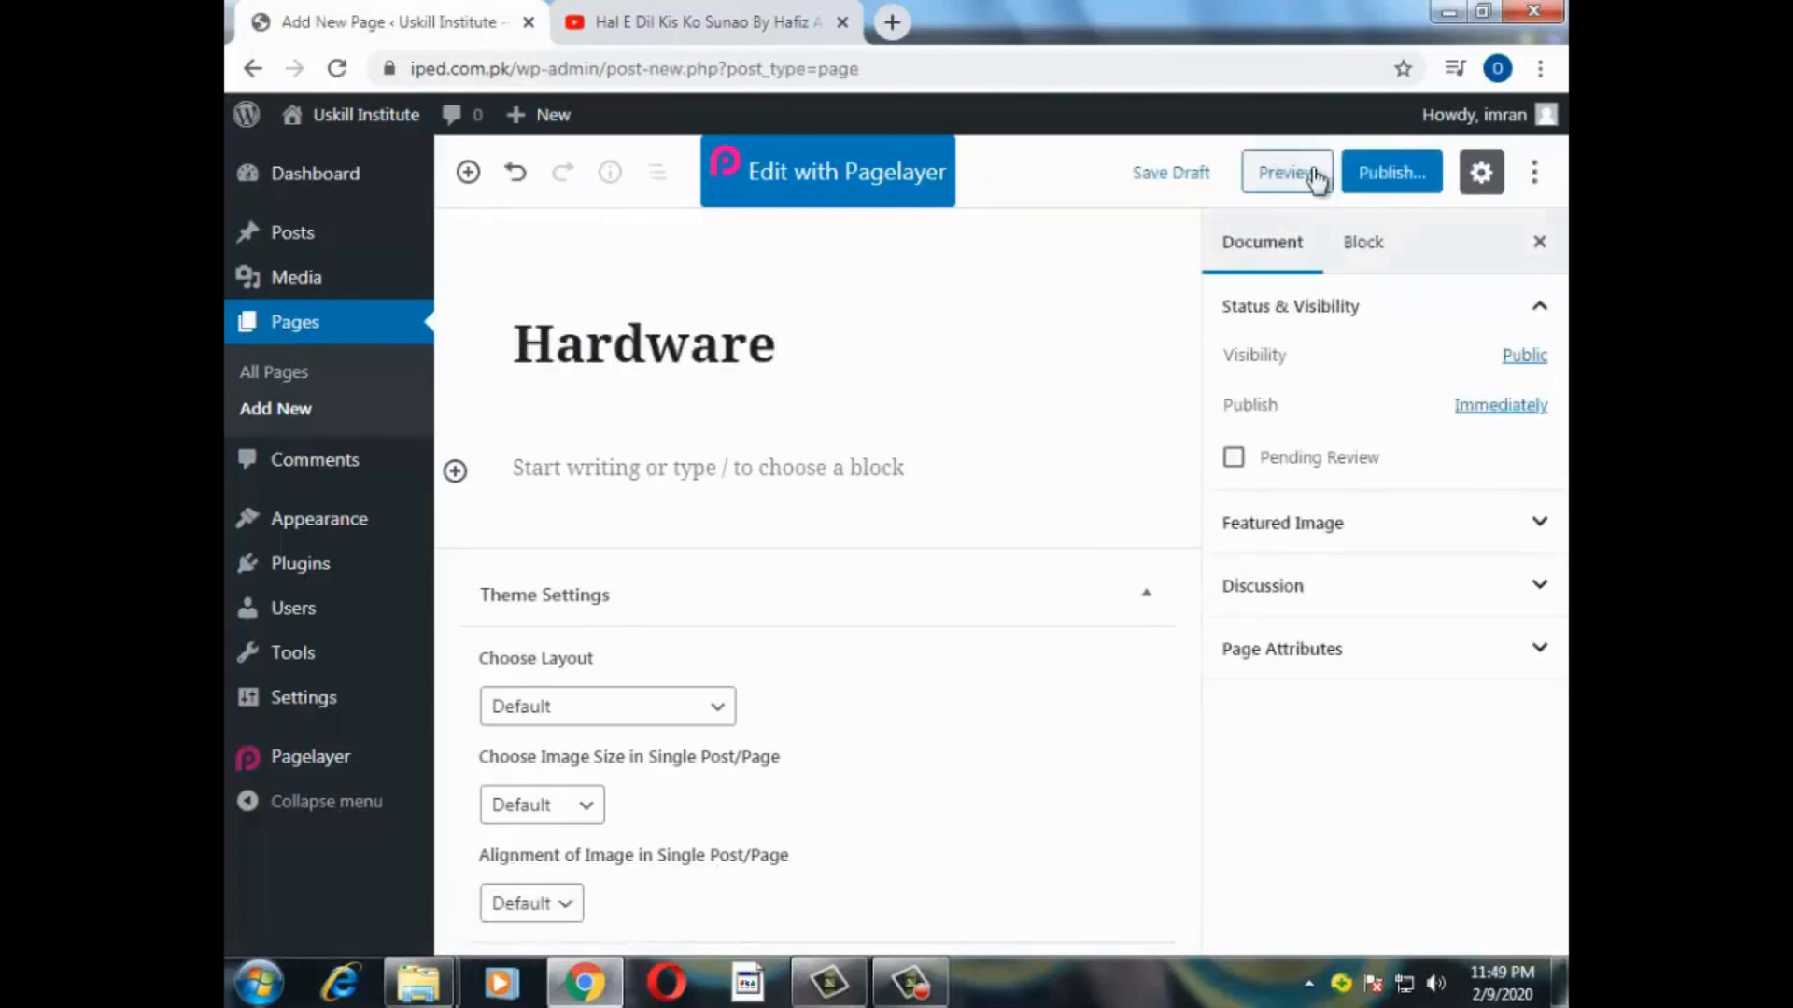
click(1368, 187)
click(1394, 190)
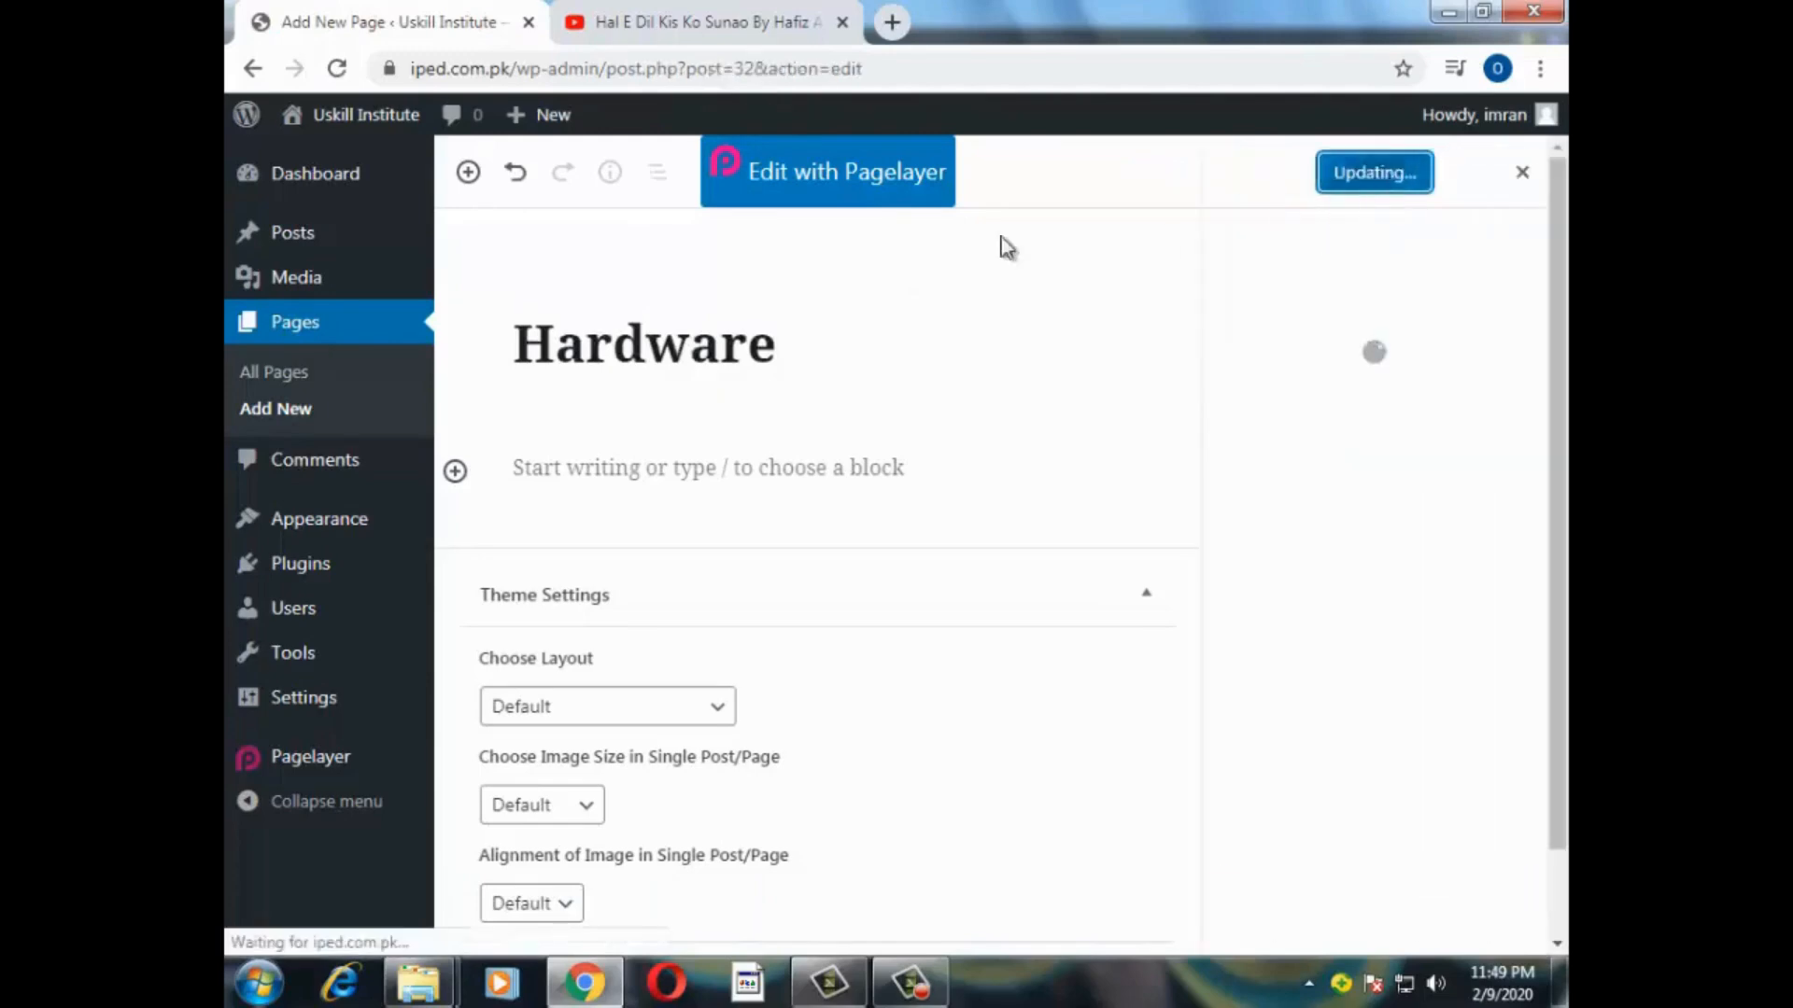
Create a new page titled "SEO Course" with no body content and publish it.
click(286, 410)
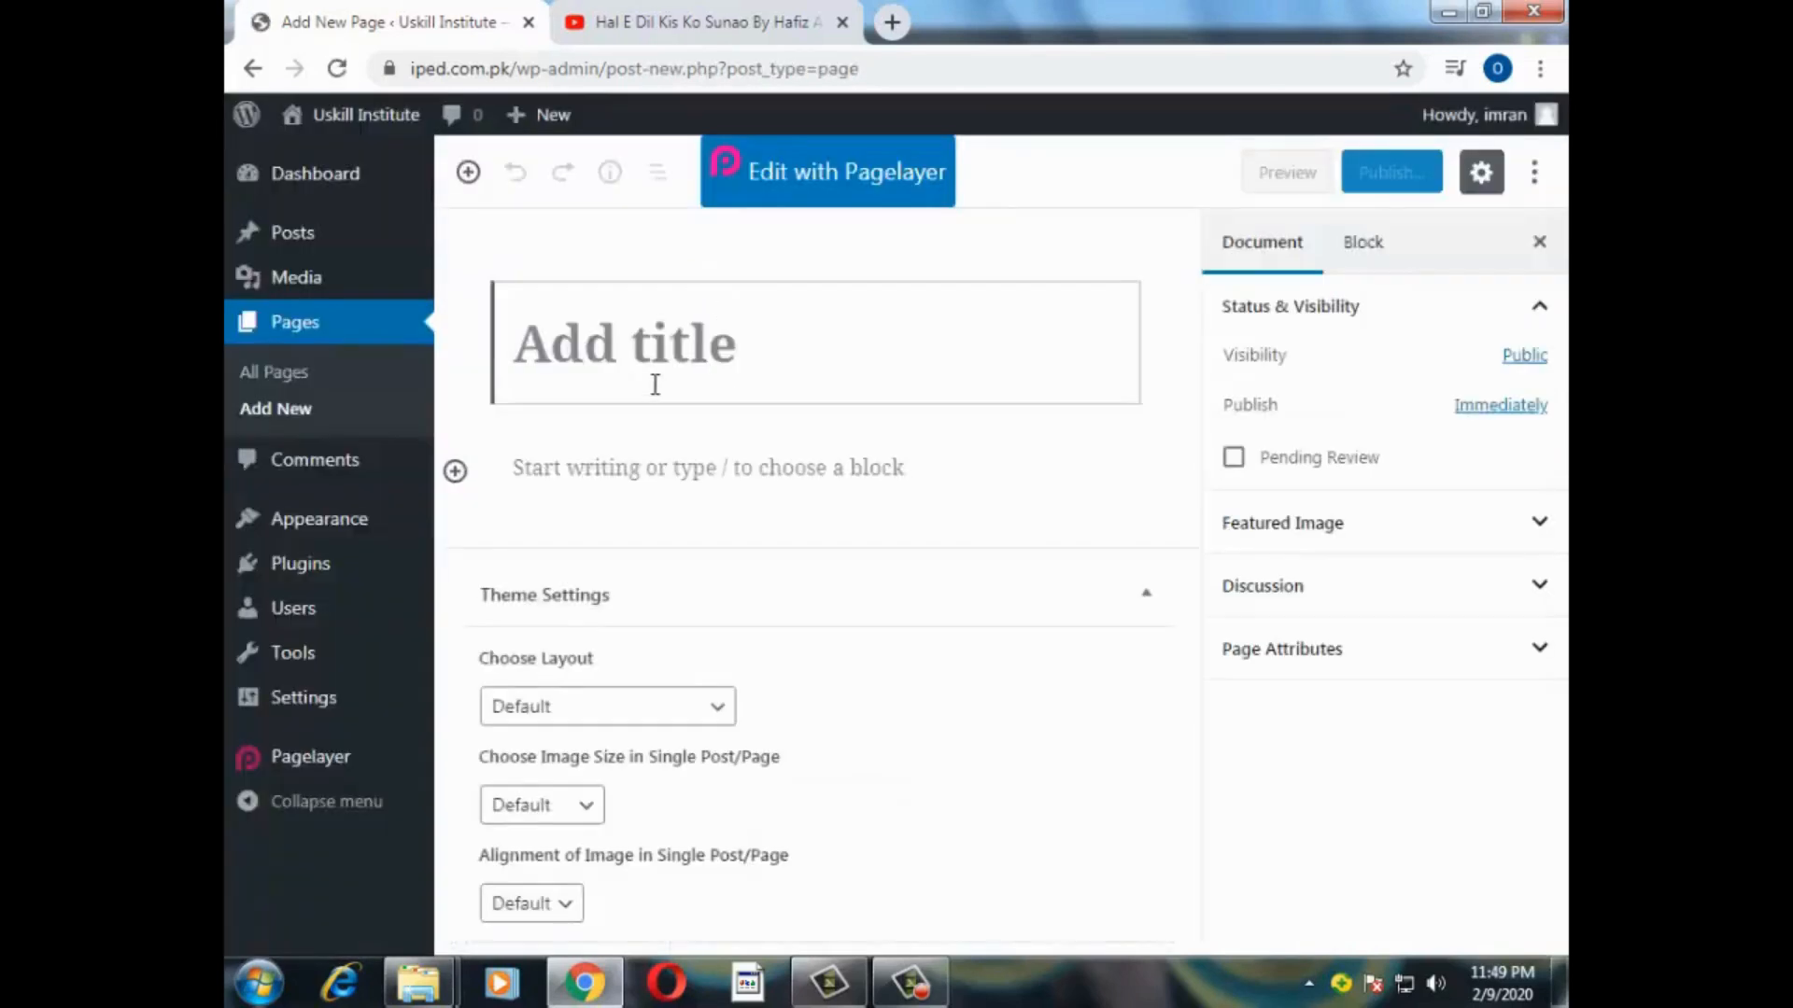
text(SEO Course)
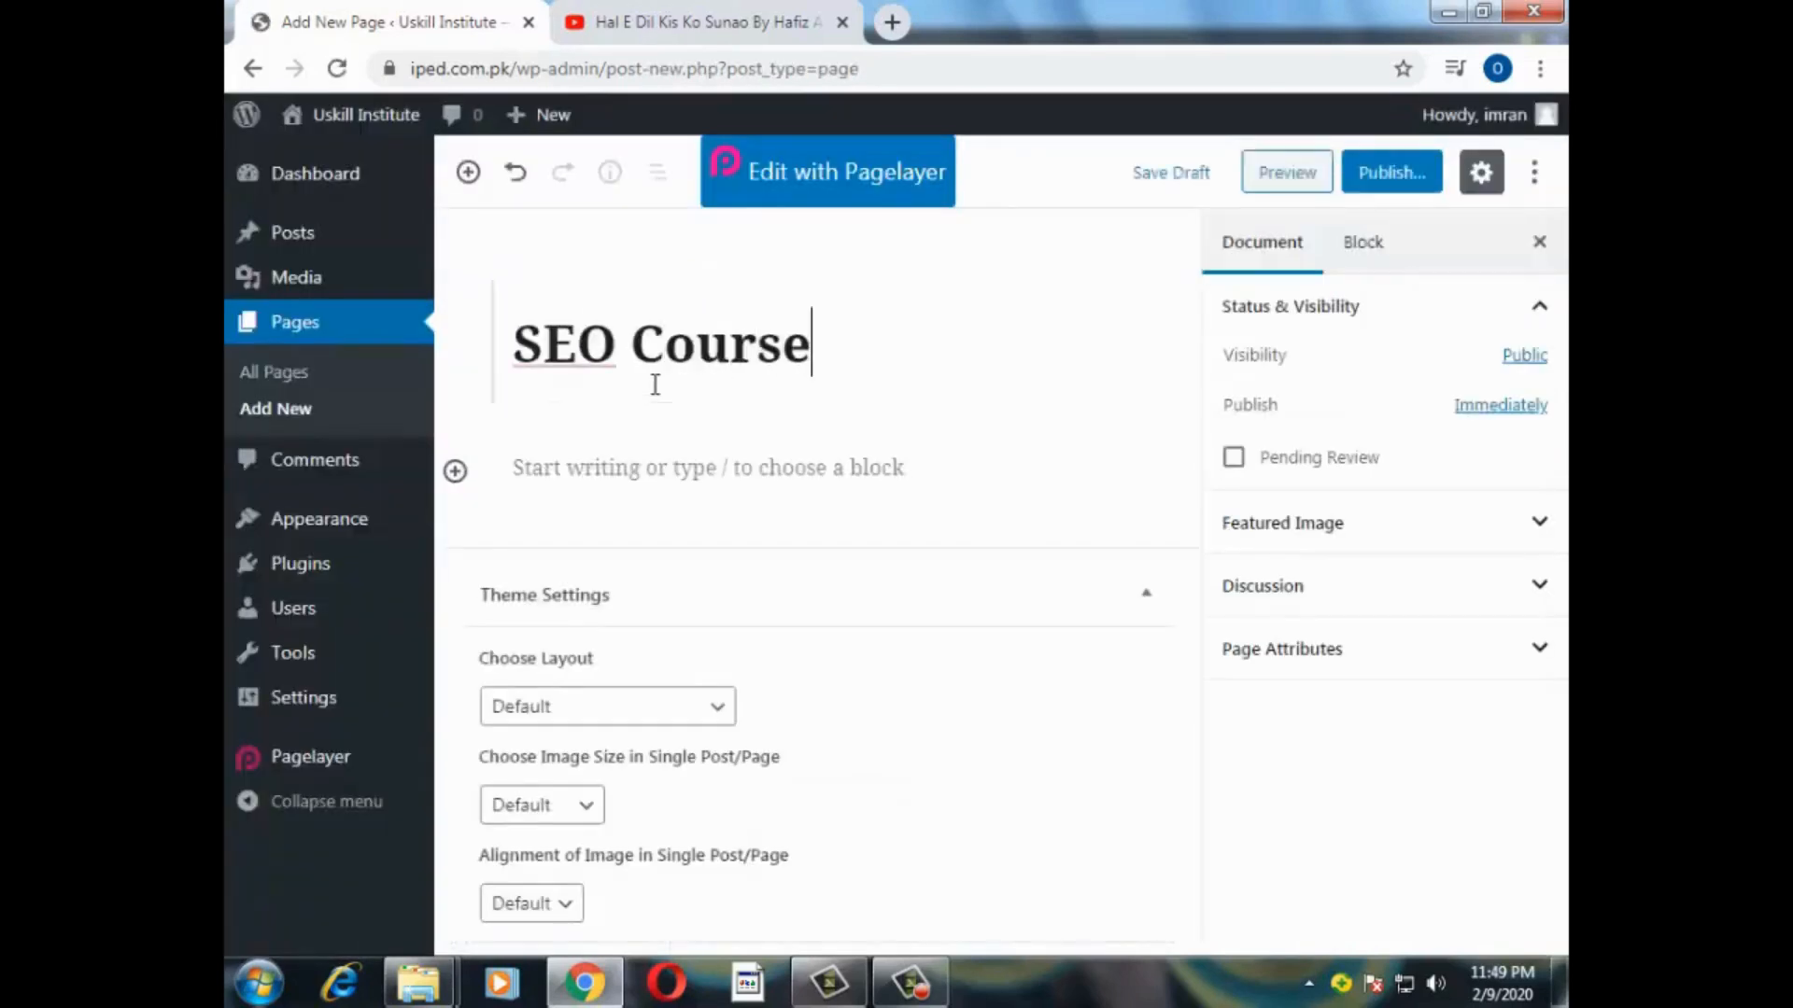
click(1381, 174)
click(1373, 174)
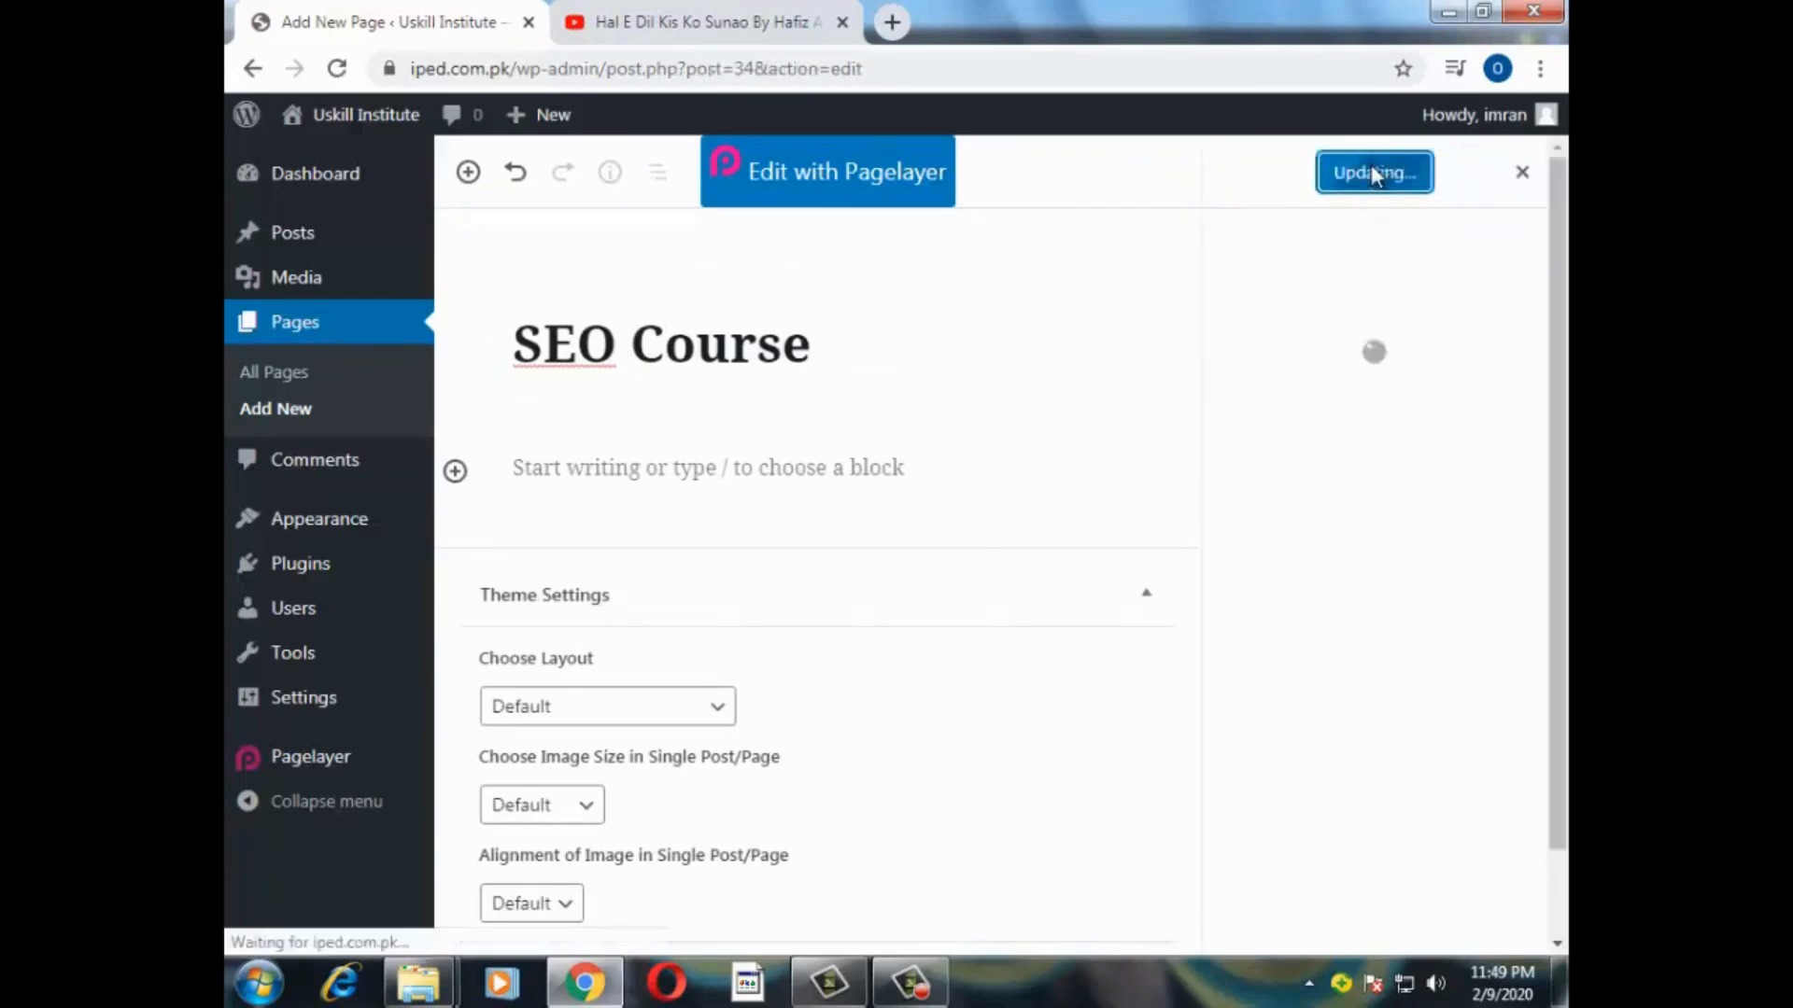
Create a new page titled "Digital Marketing Course" with no body content and publish it.
click(272, 408)
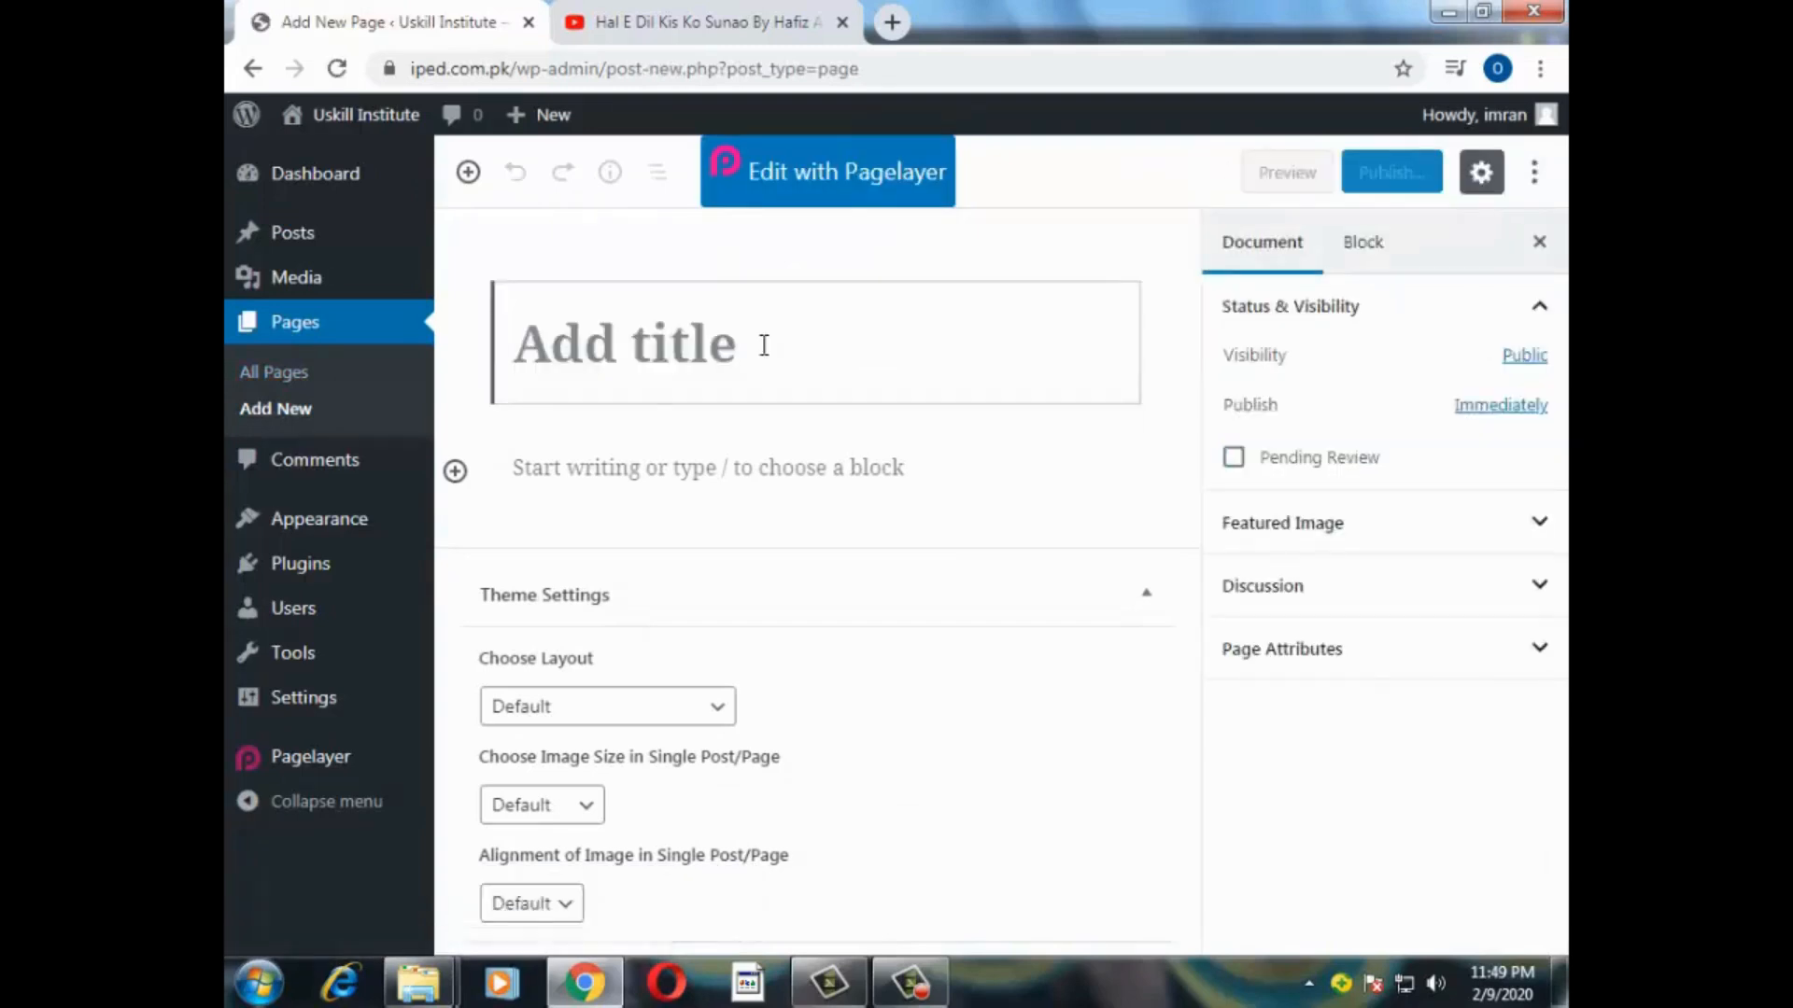
text(digi)
key(BackSpace)
key(BackSpace)
key(BackSpace)
key(BackSpace)
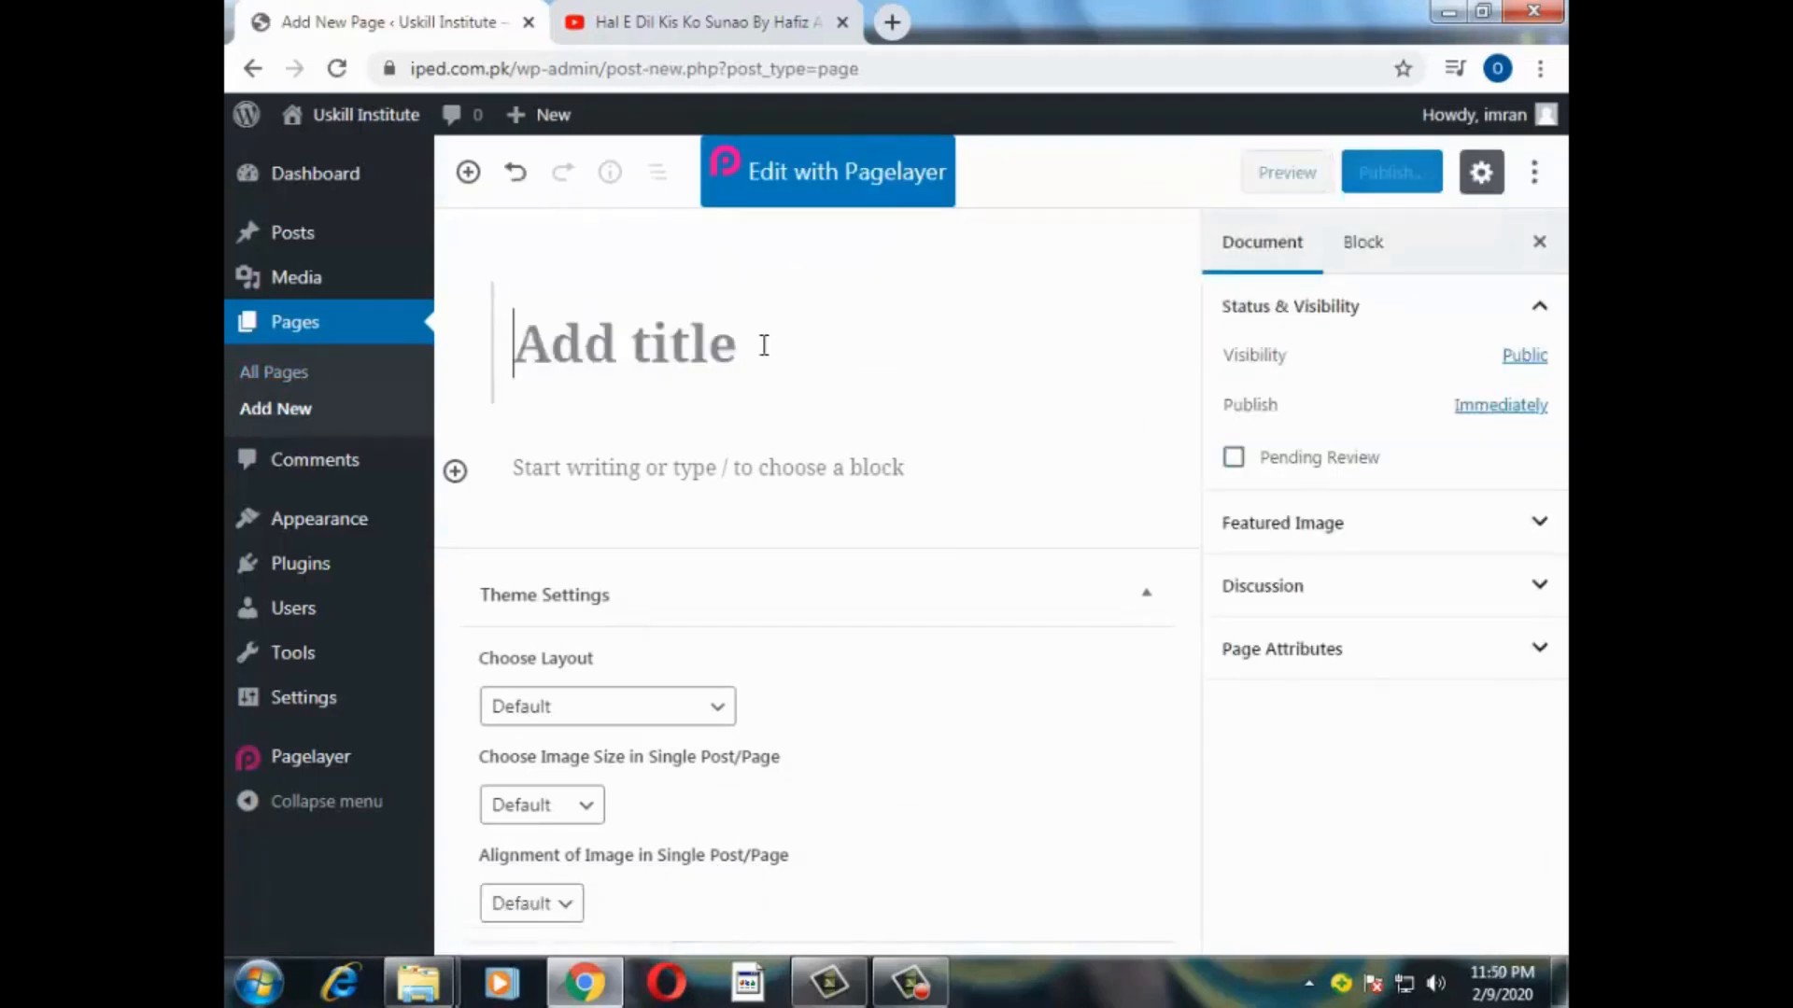
text(Digital MAr)
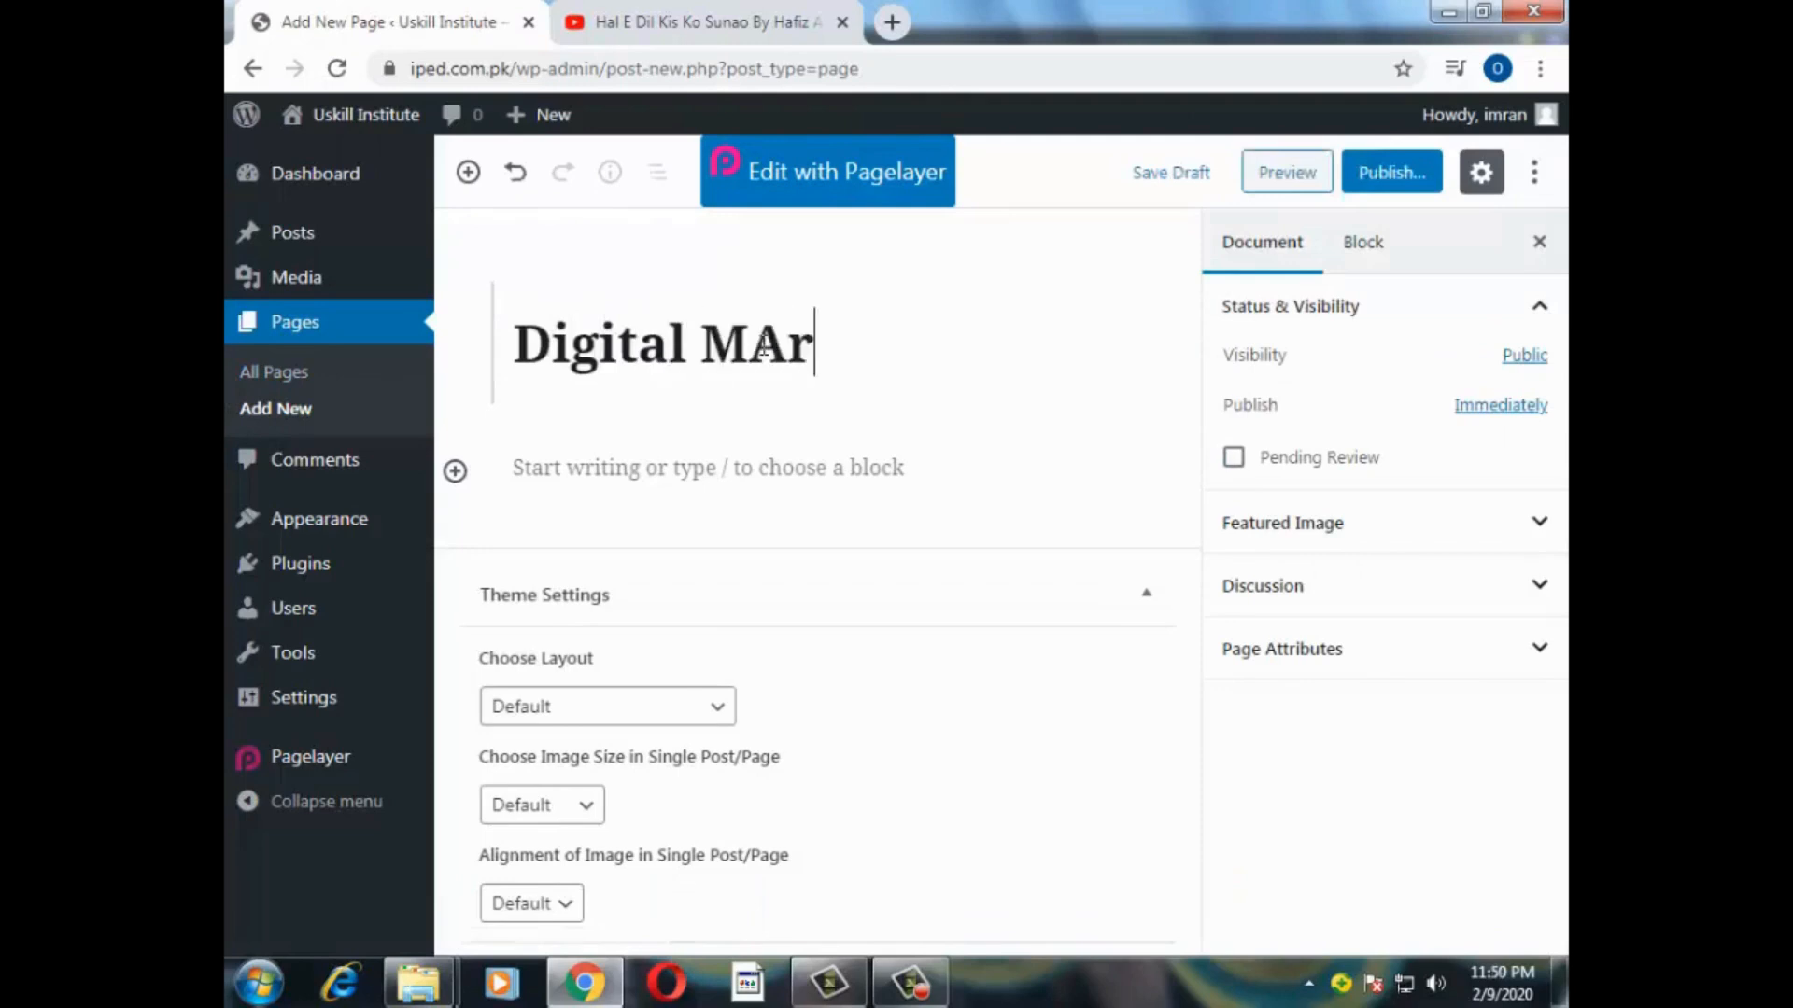
key(BackSpace)
key(BackSpace)
text(arketin)
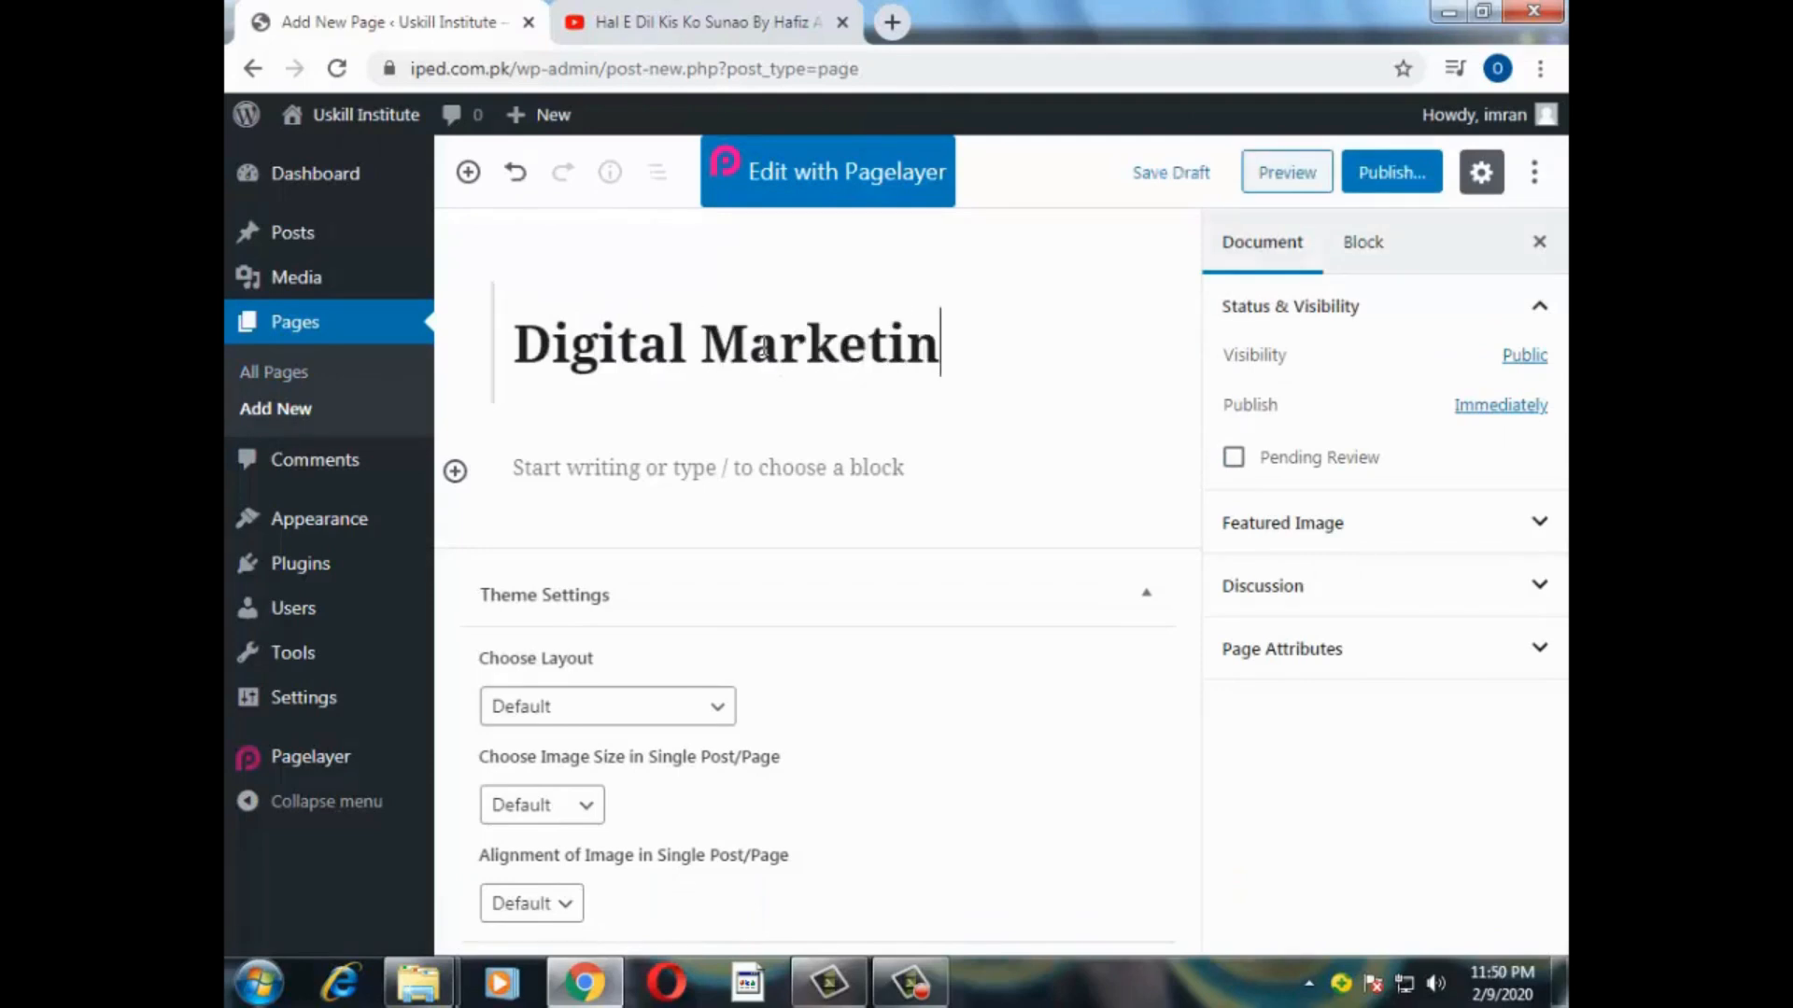
text(g Course)
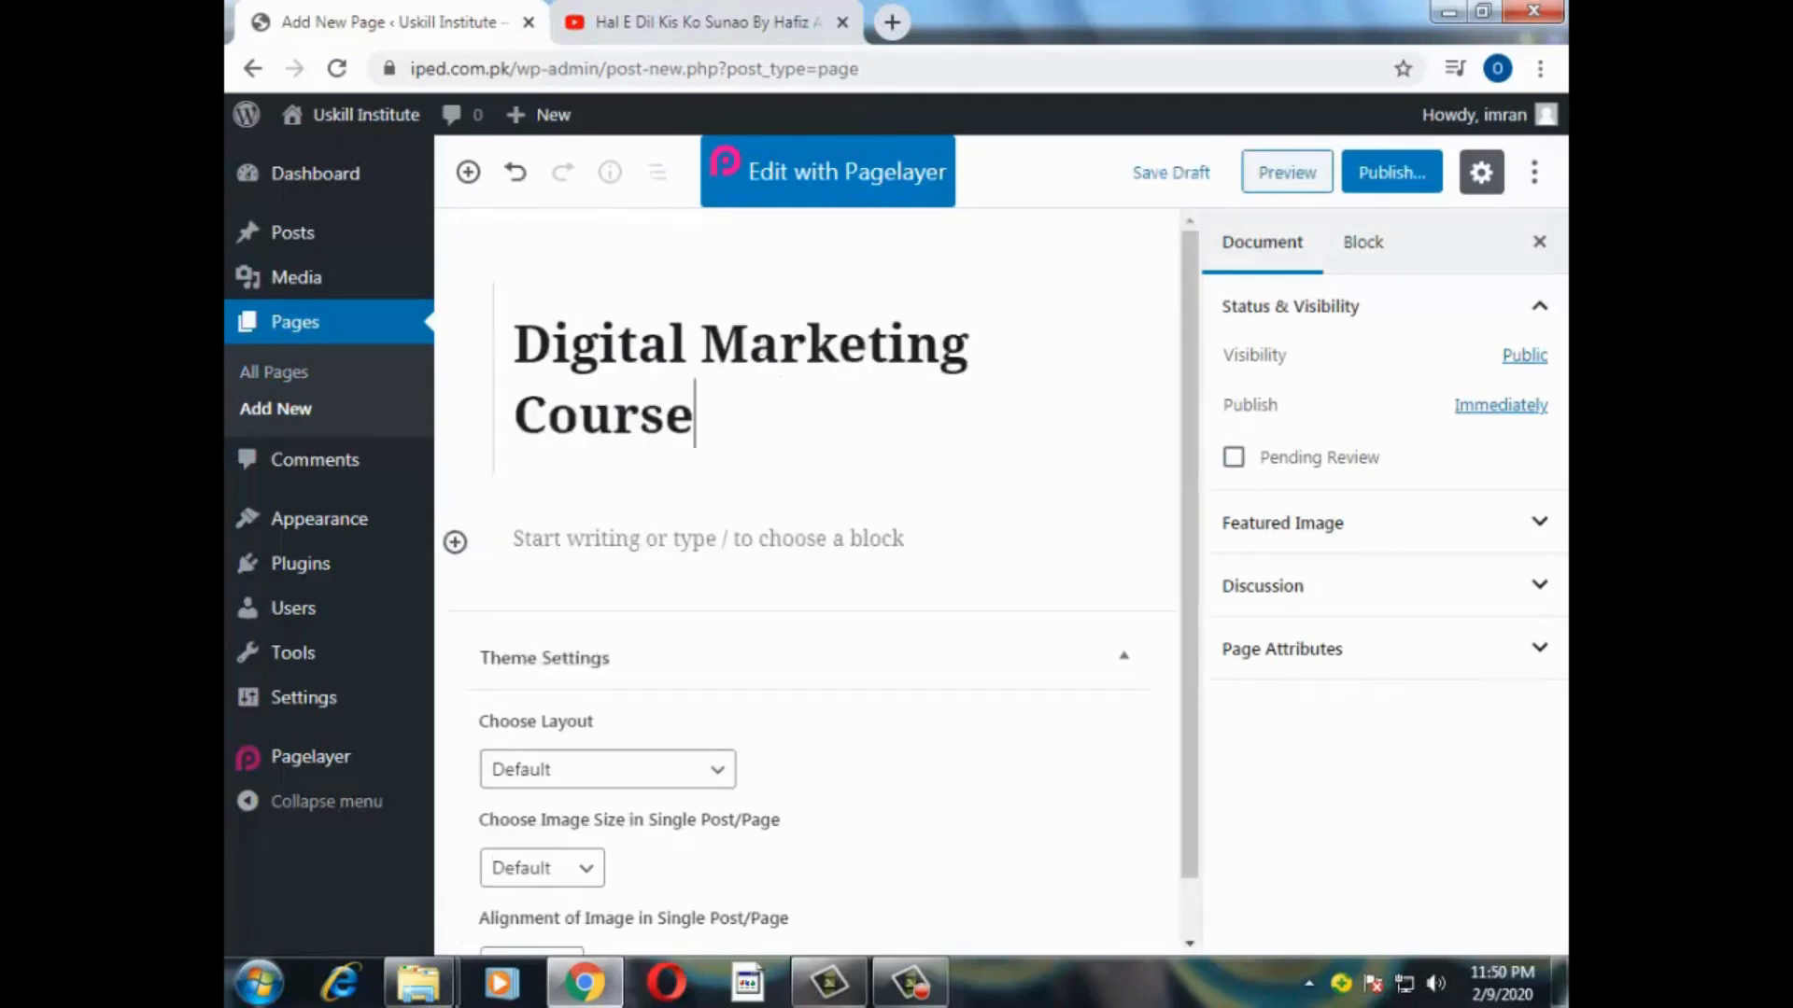
click(1393, 174)
click(1391, 175)
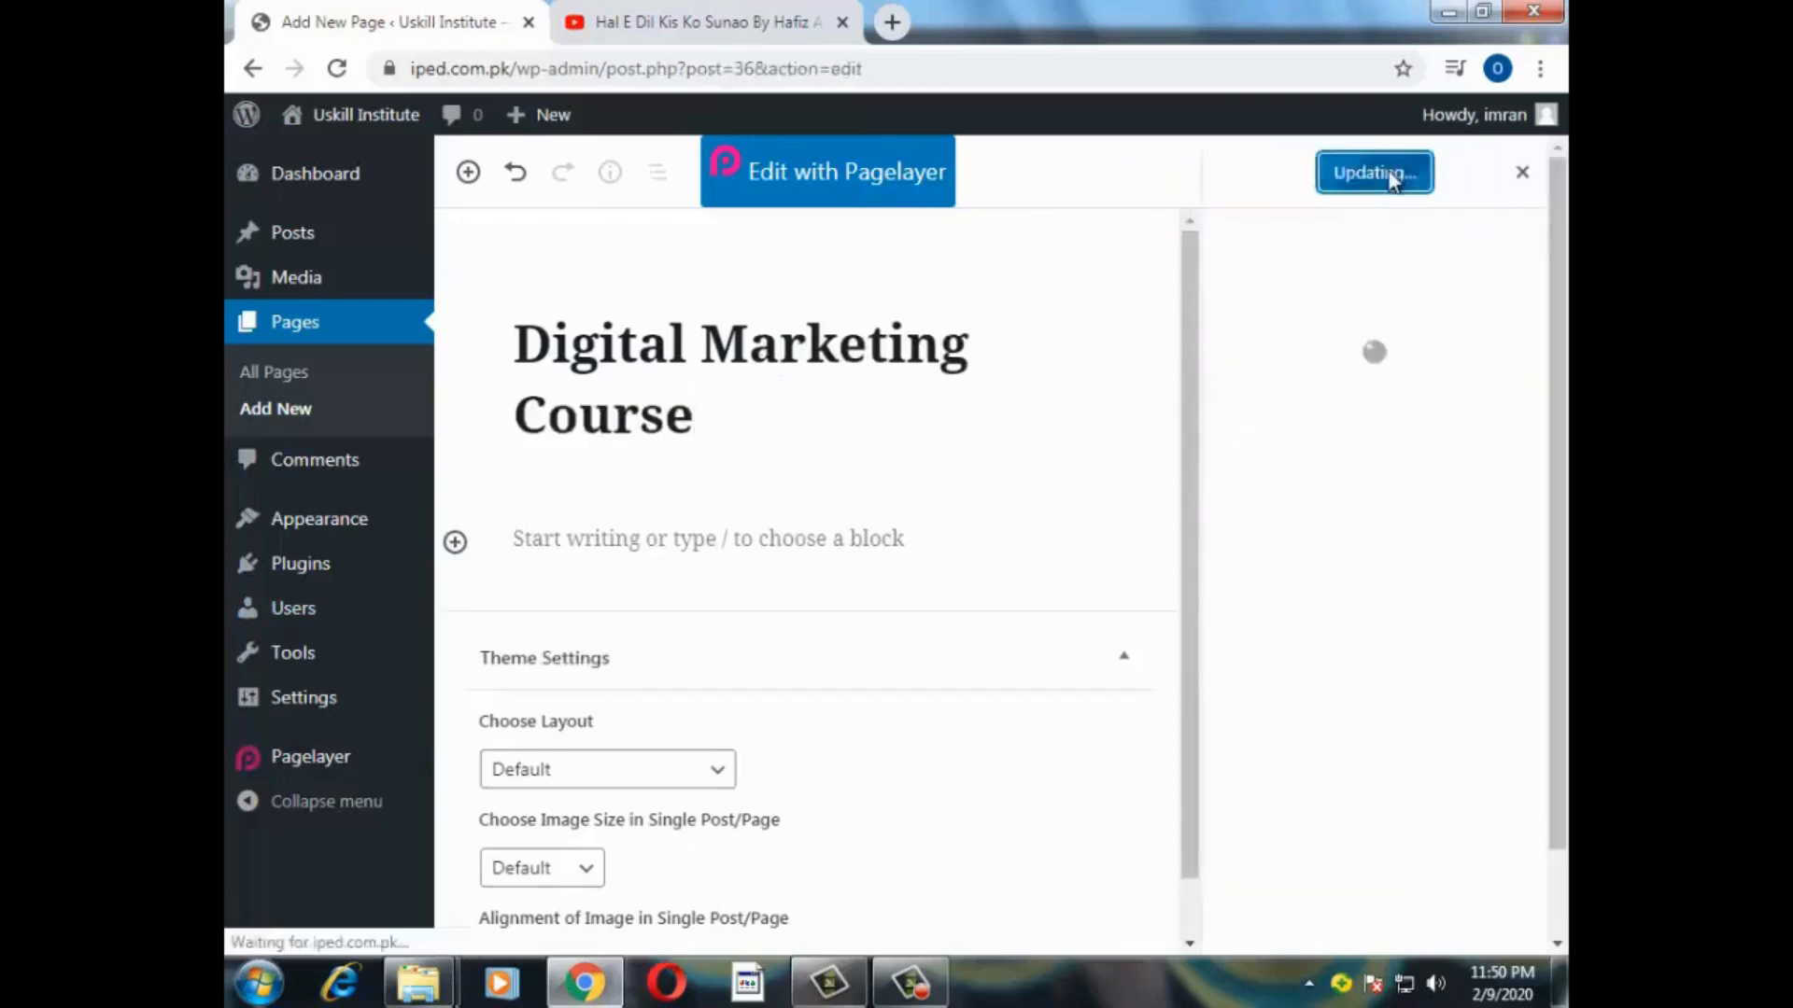
Open the site's navigation menu management page.
mouse_move(286, 519)
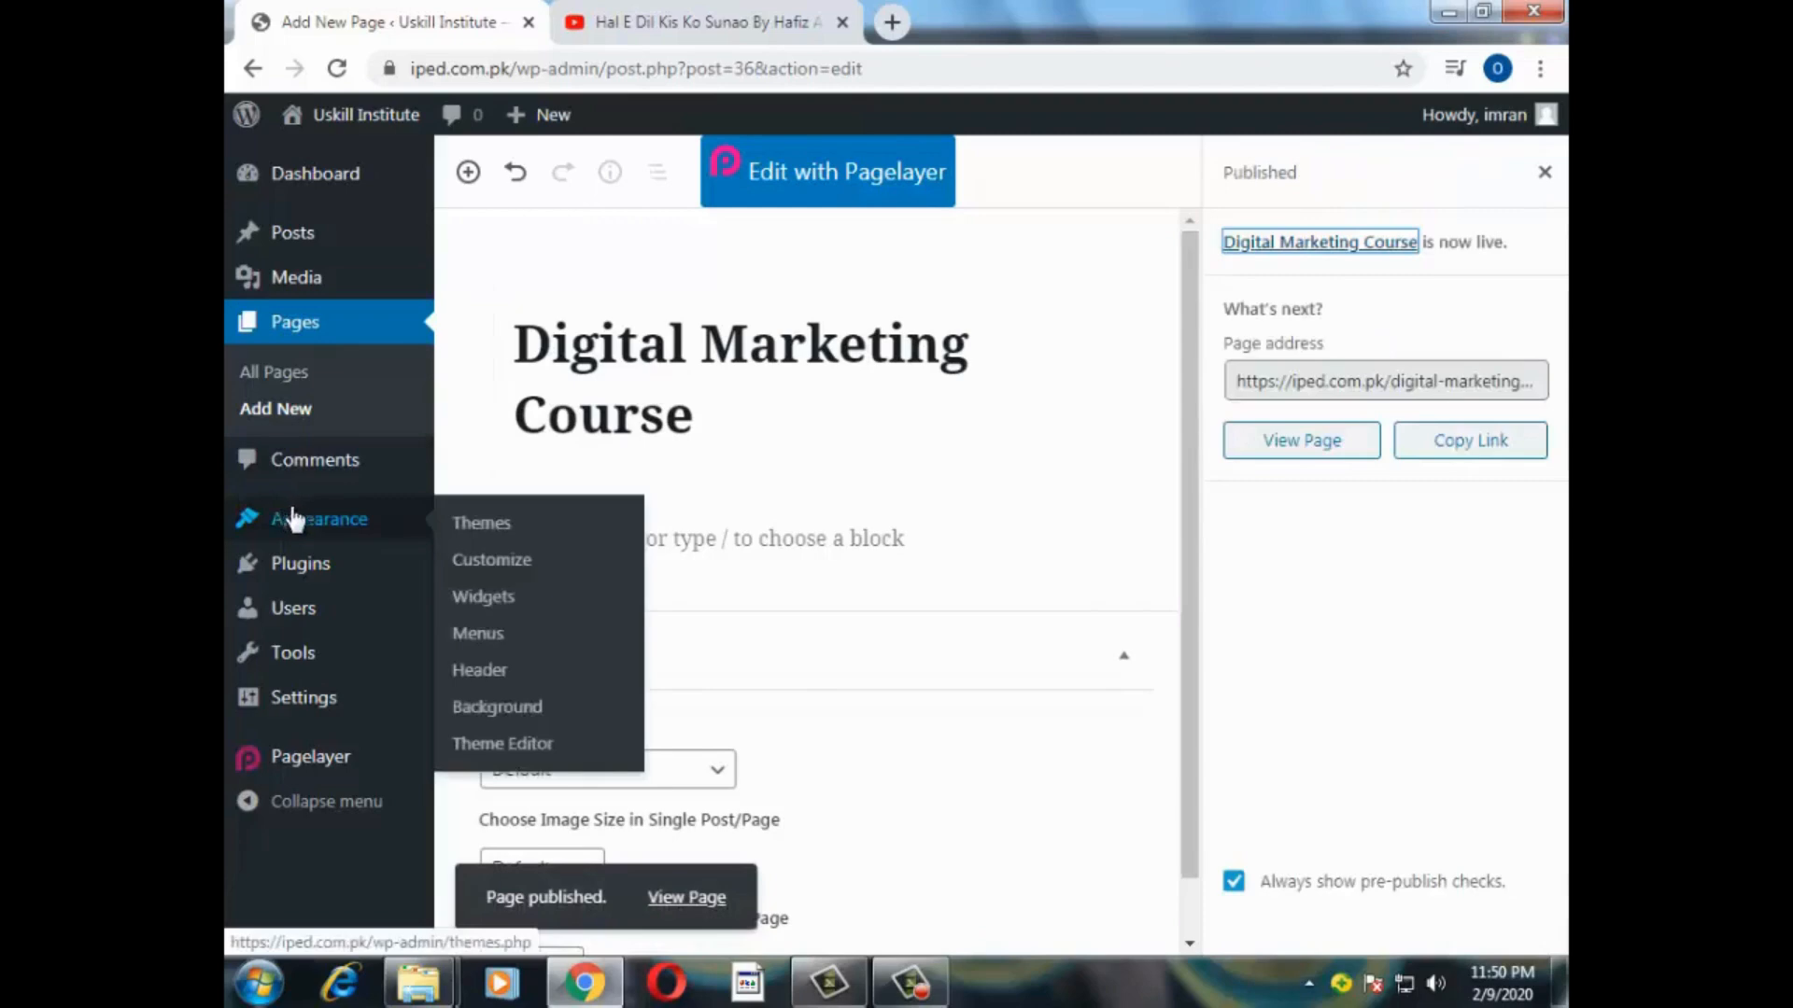
click(486, 635)
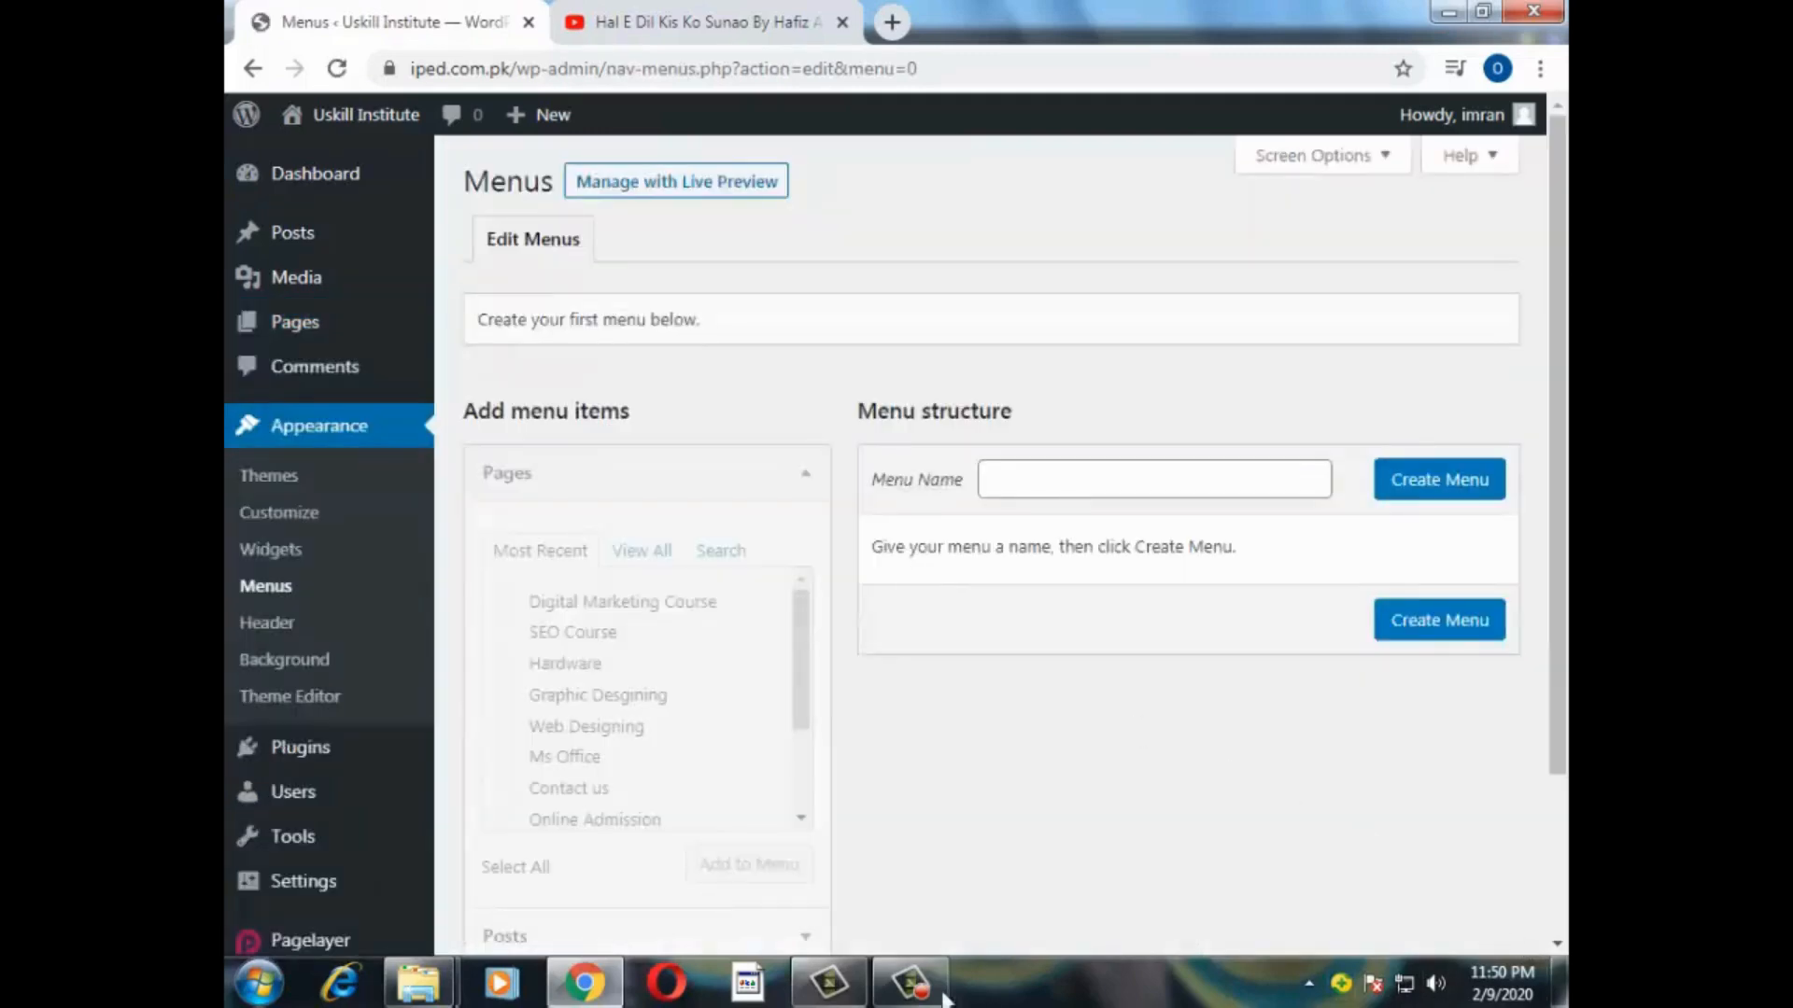
click(913, 980)
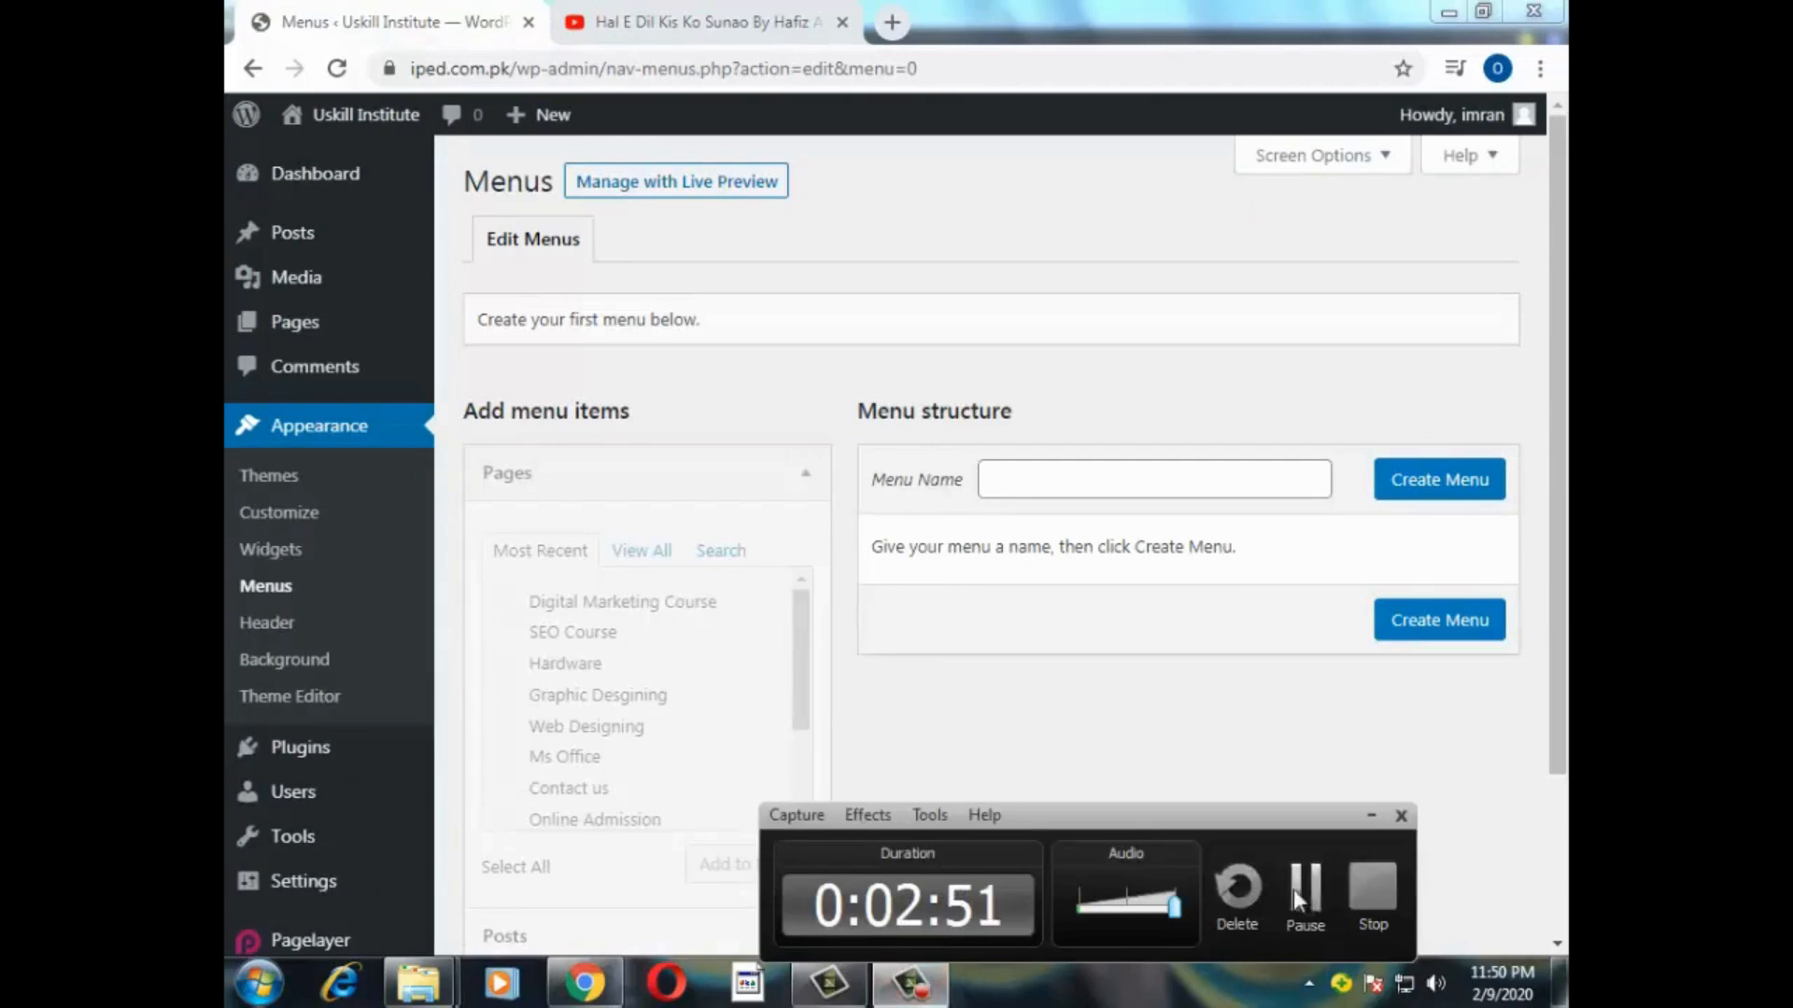
click(1294, 891)
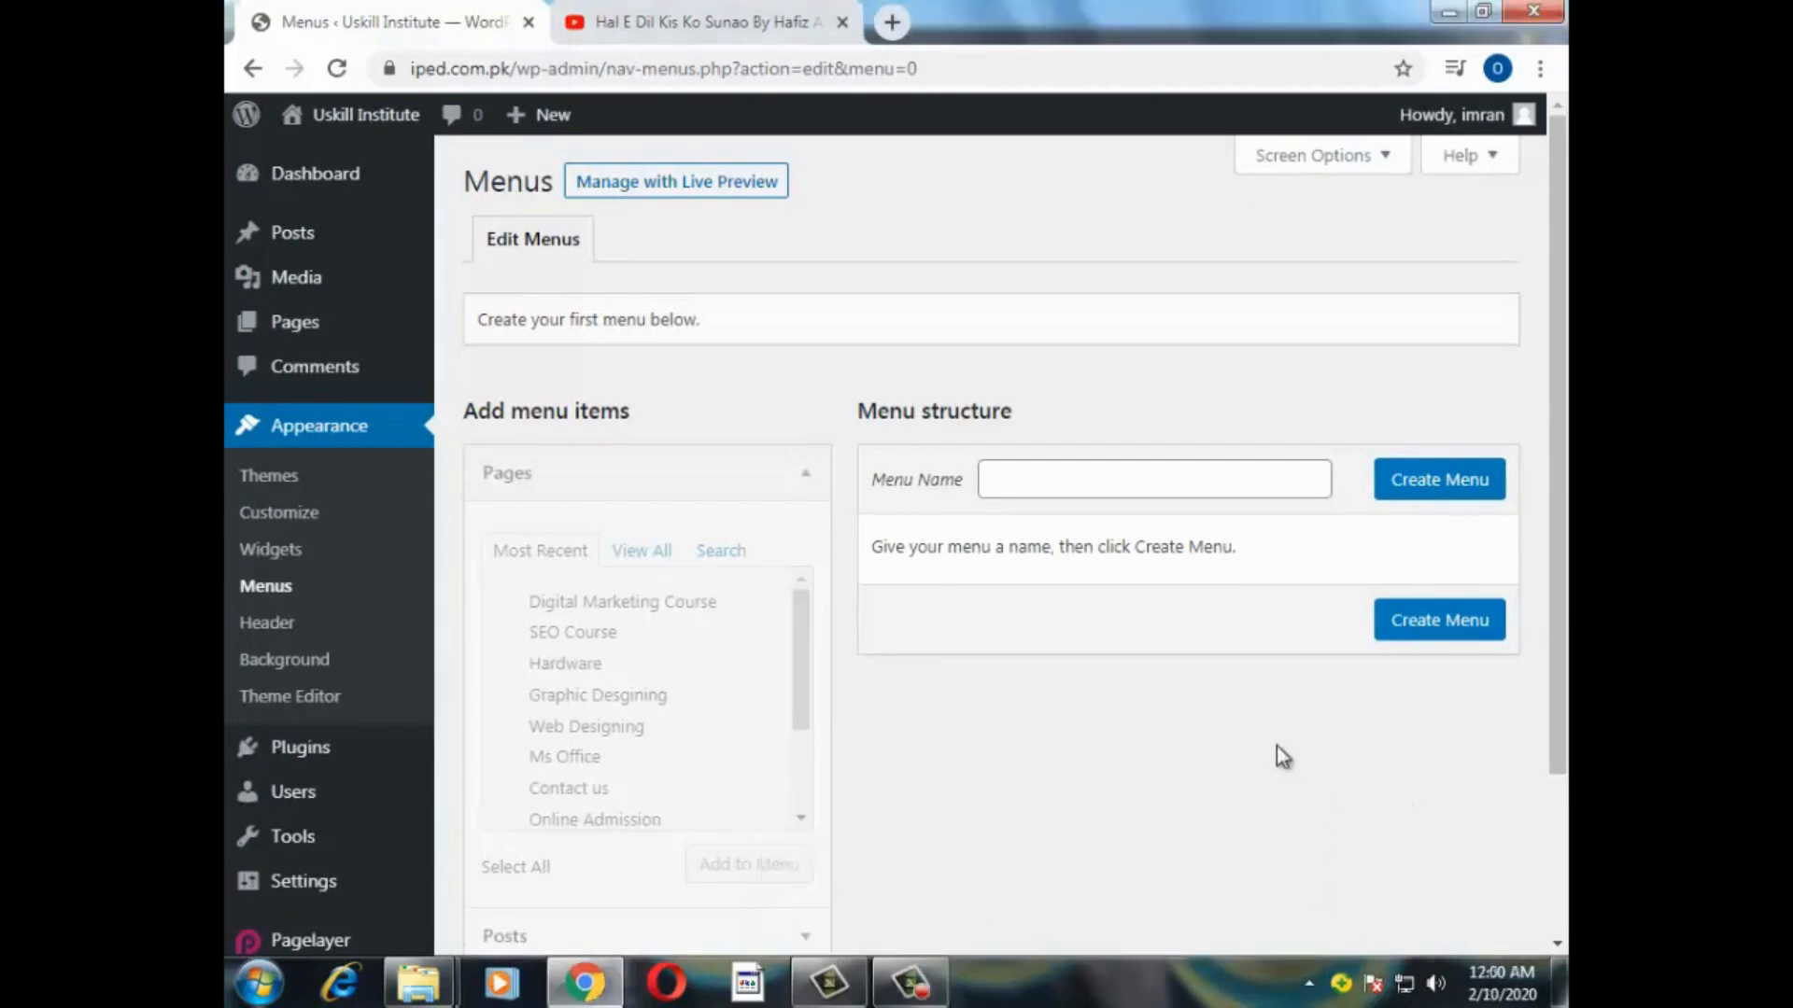
Create a new navigation menu named "uskill".
click(1089, 481)
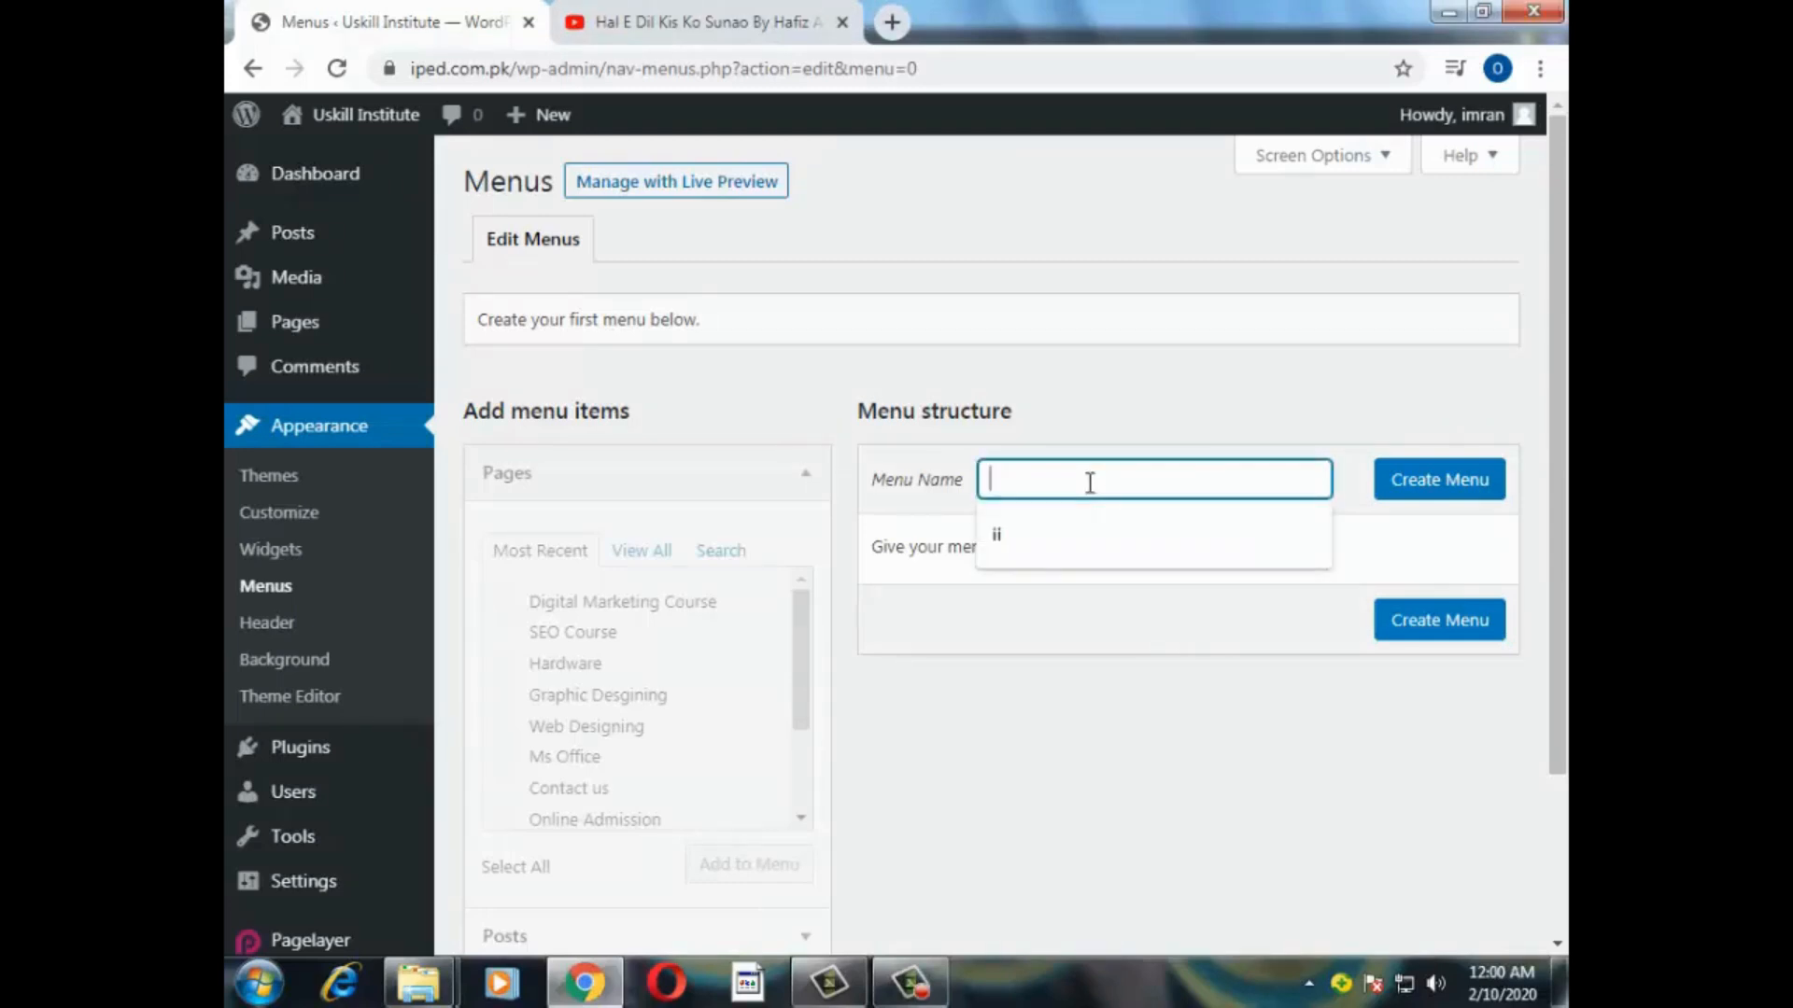
text(uskill)
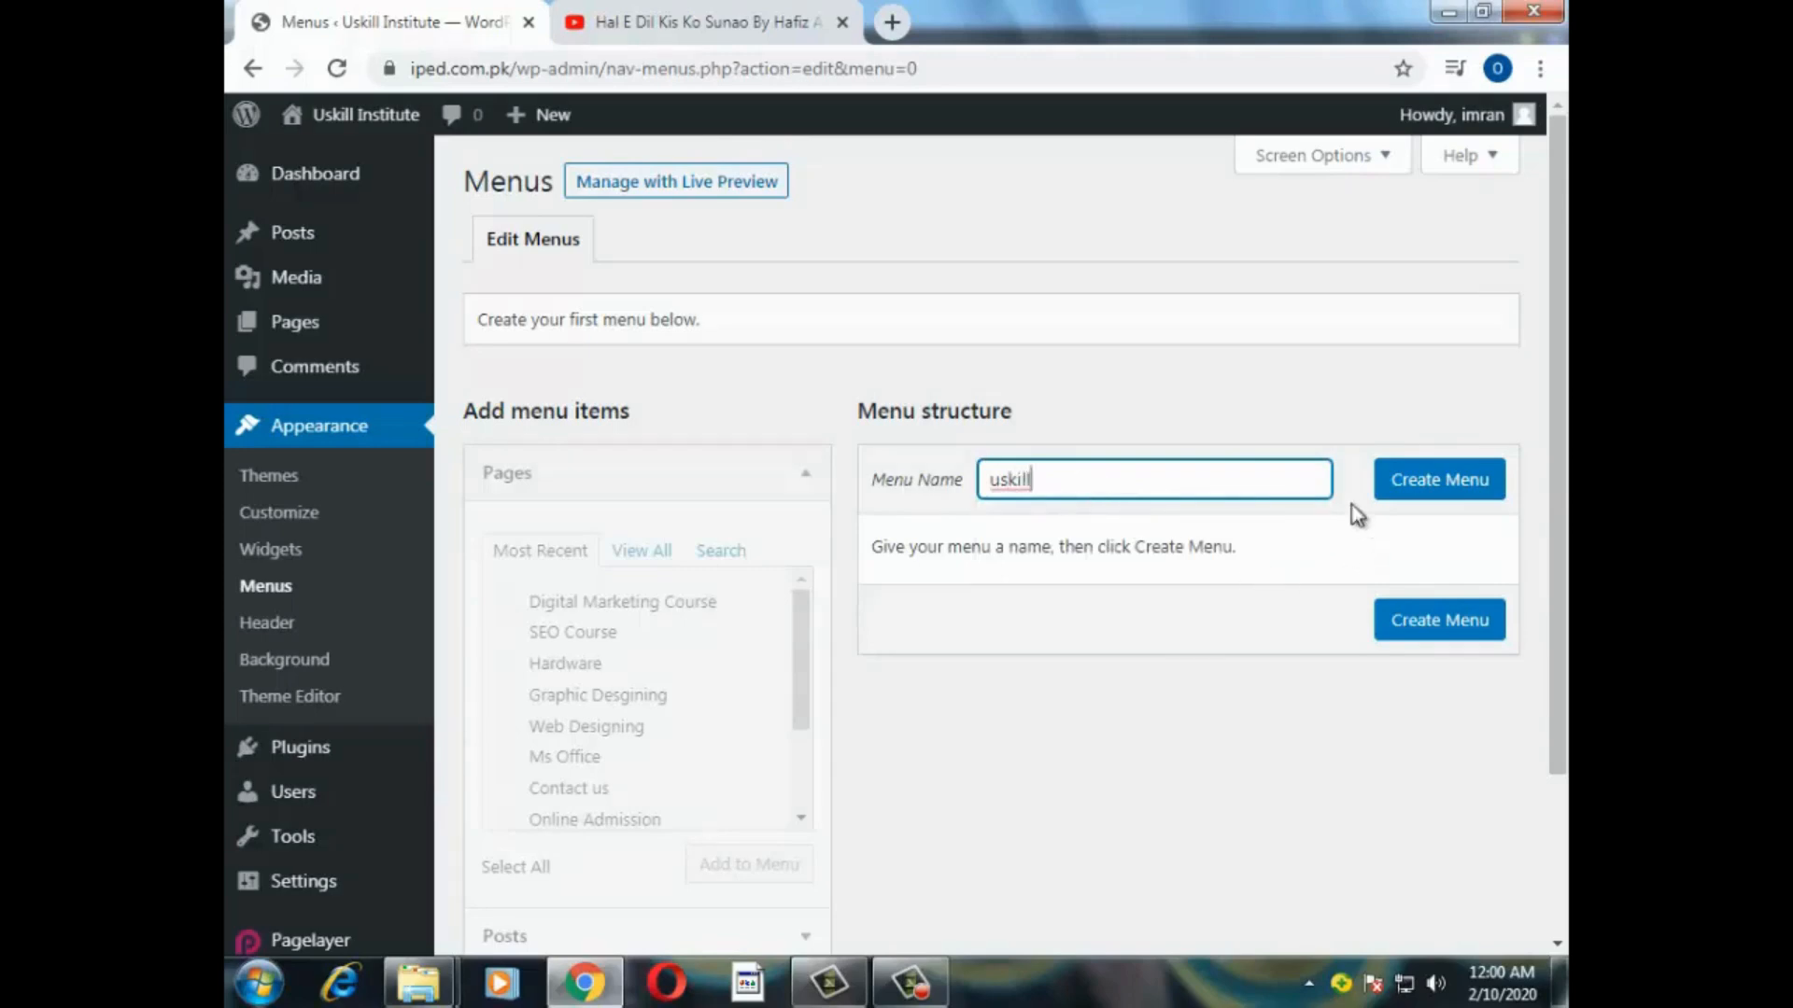
click(1431, 495)
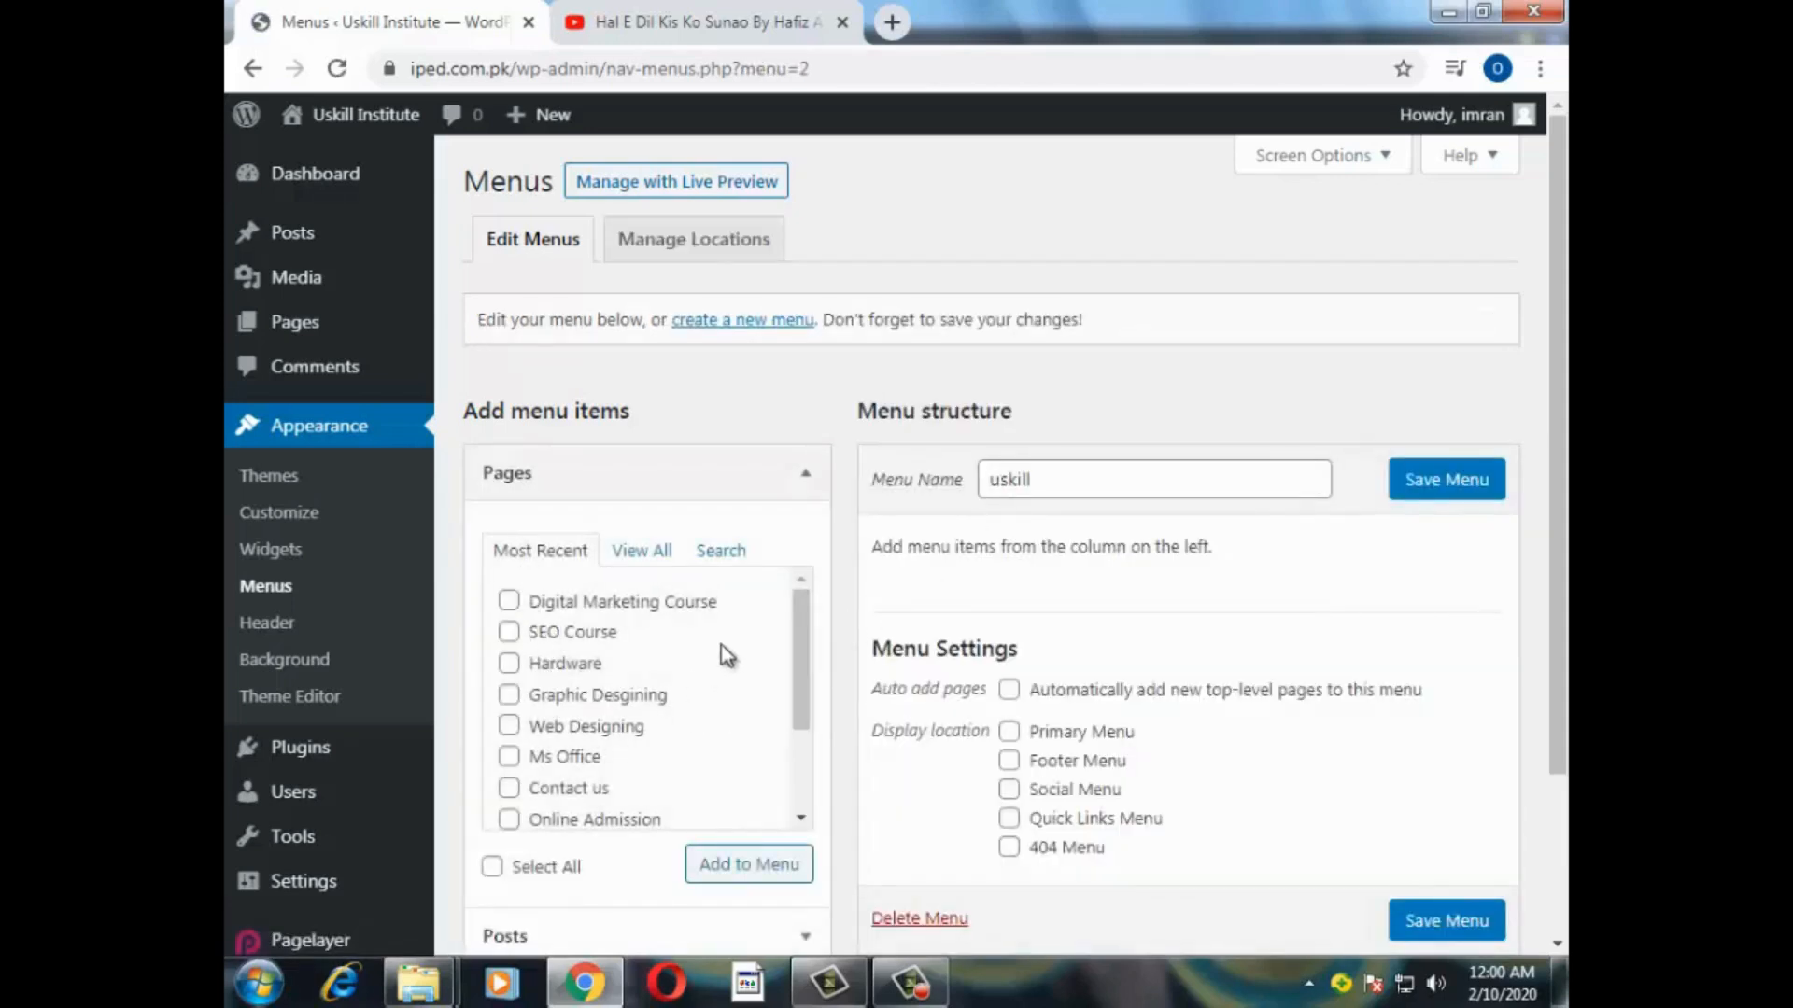
Add all the recent pages, from Digital Marketing Course through Home, to the uskill menu.
scroll(725, 653, down, 3)
scroll(772, 688, down, 2)
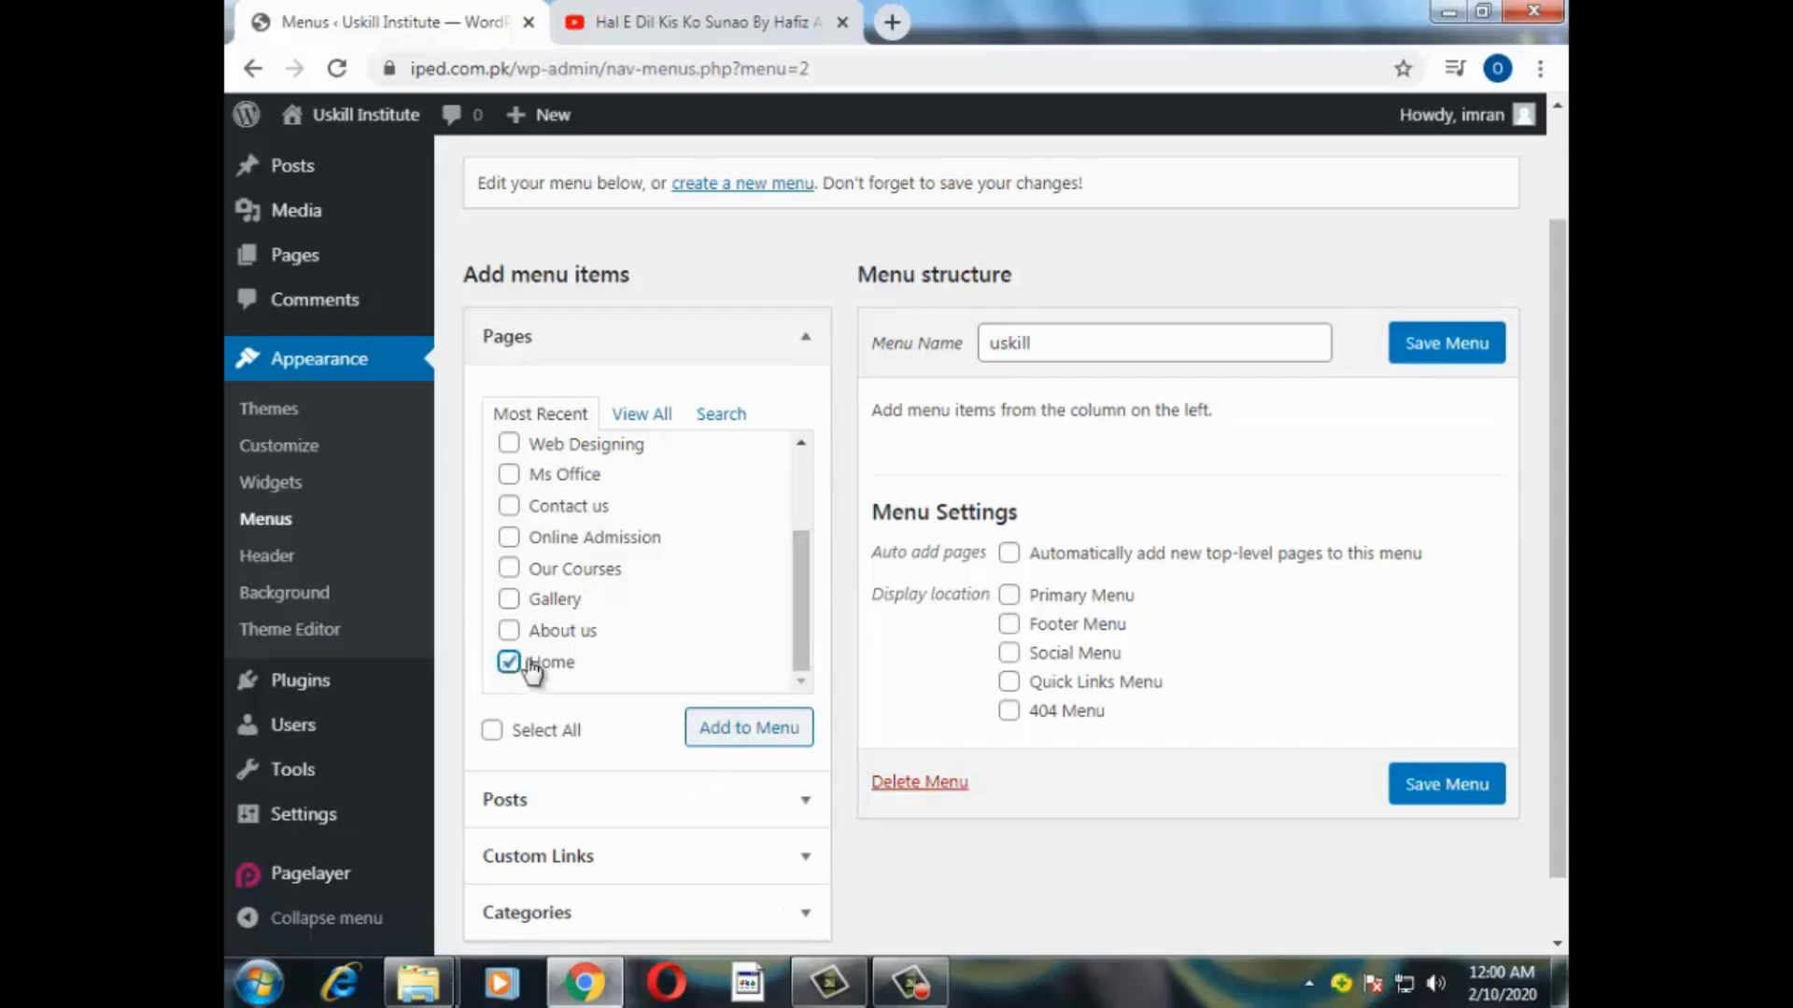
click(510, 632)
click(510, 568)
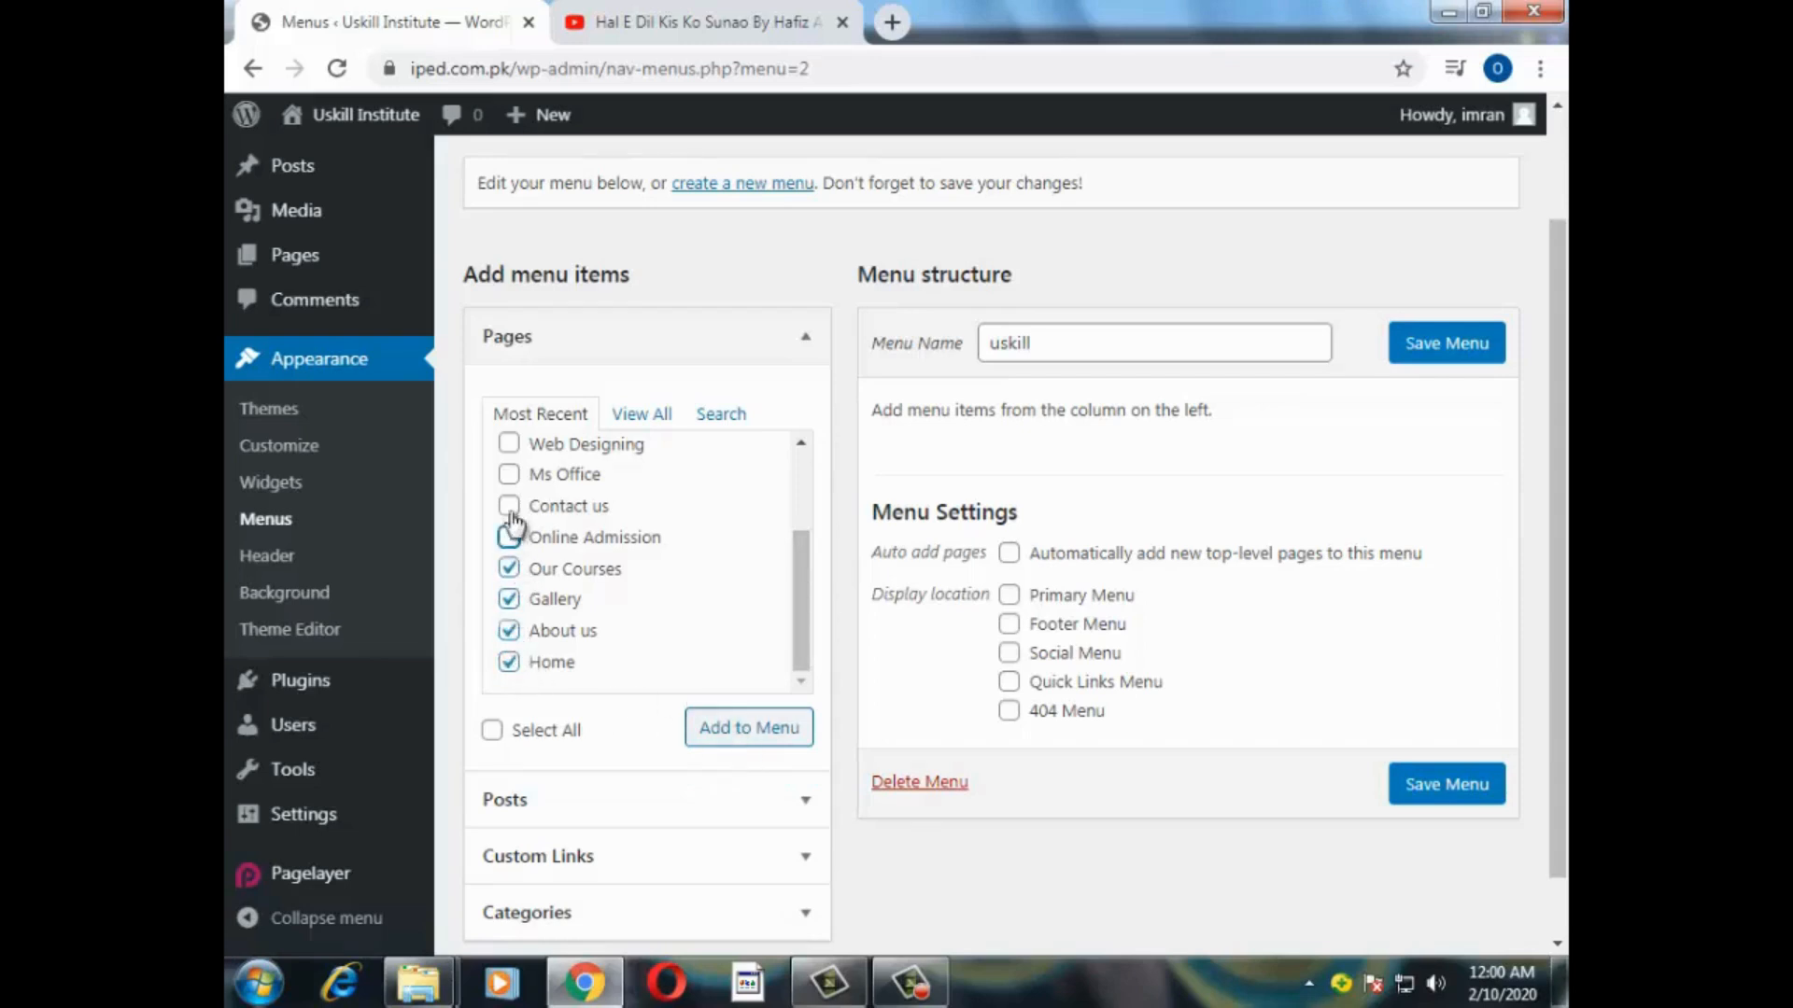
click(509, 537)
click(509, 505)
click(509, 474)
click(509, 443)
scroll(583, 531, up, 2)
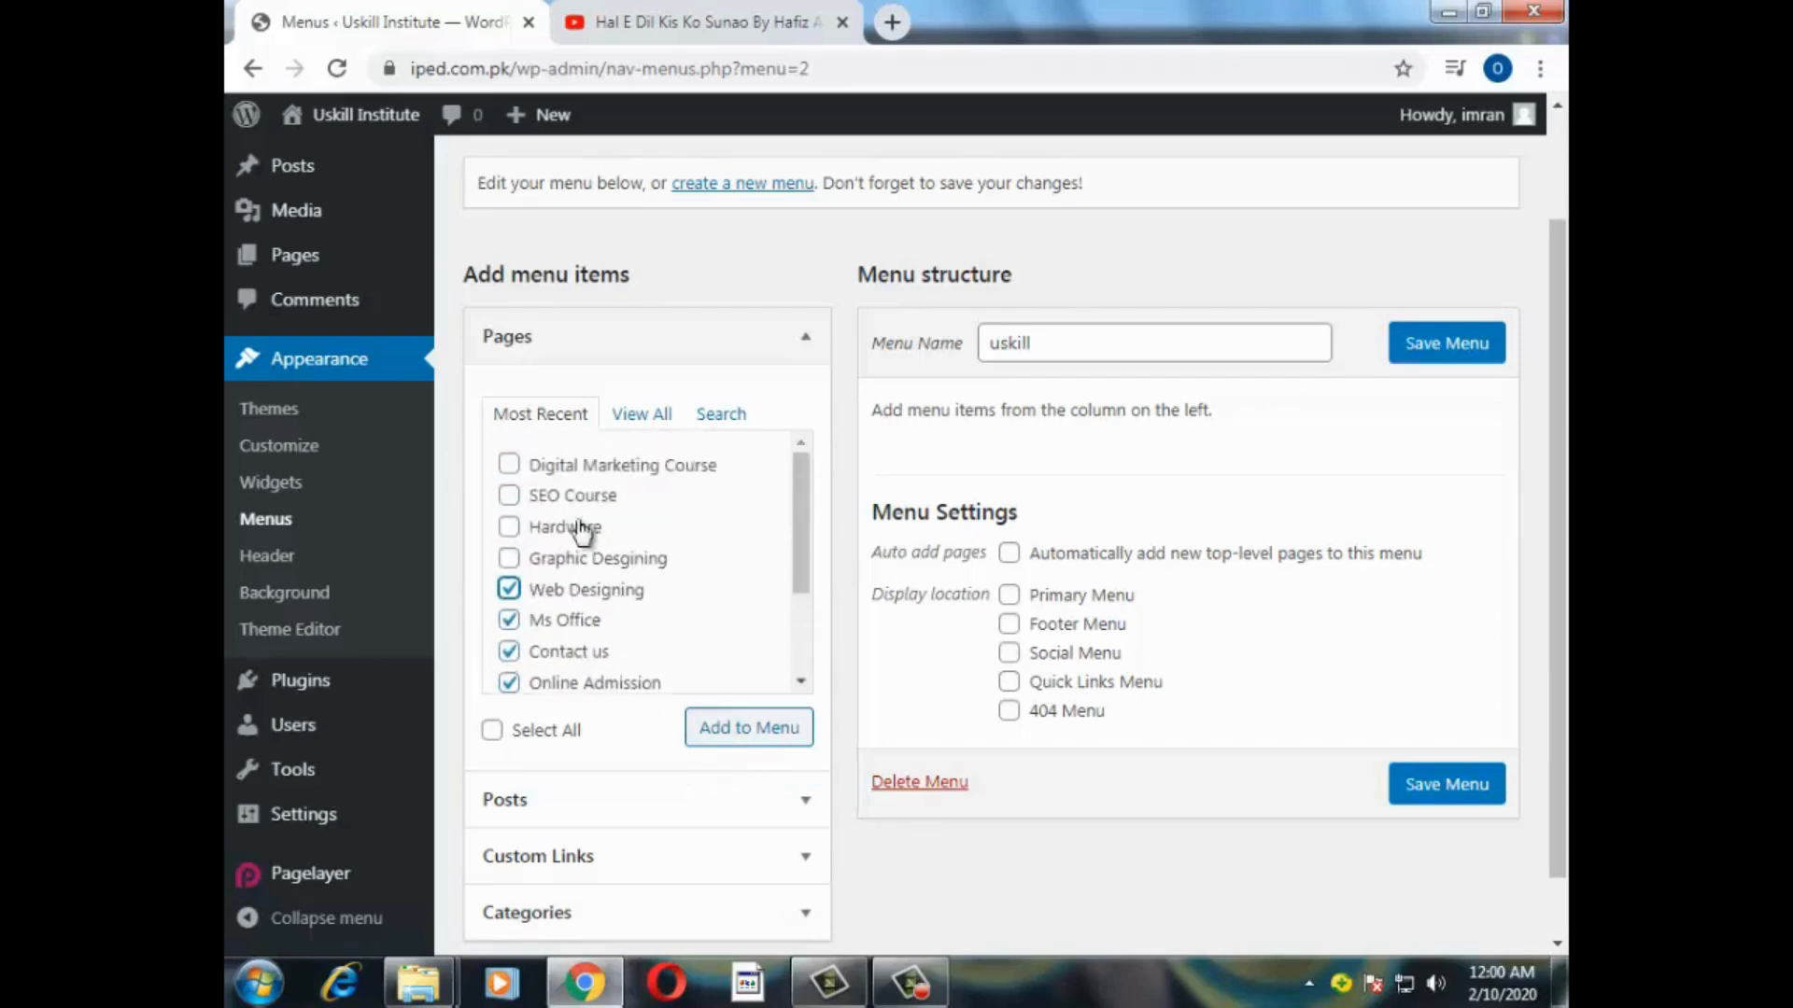
click(509, 558)
click(509, 527)
click(509, 465)
click(790, 742)
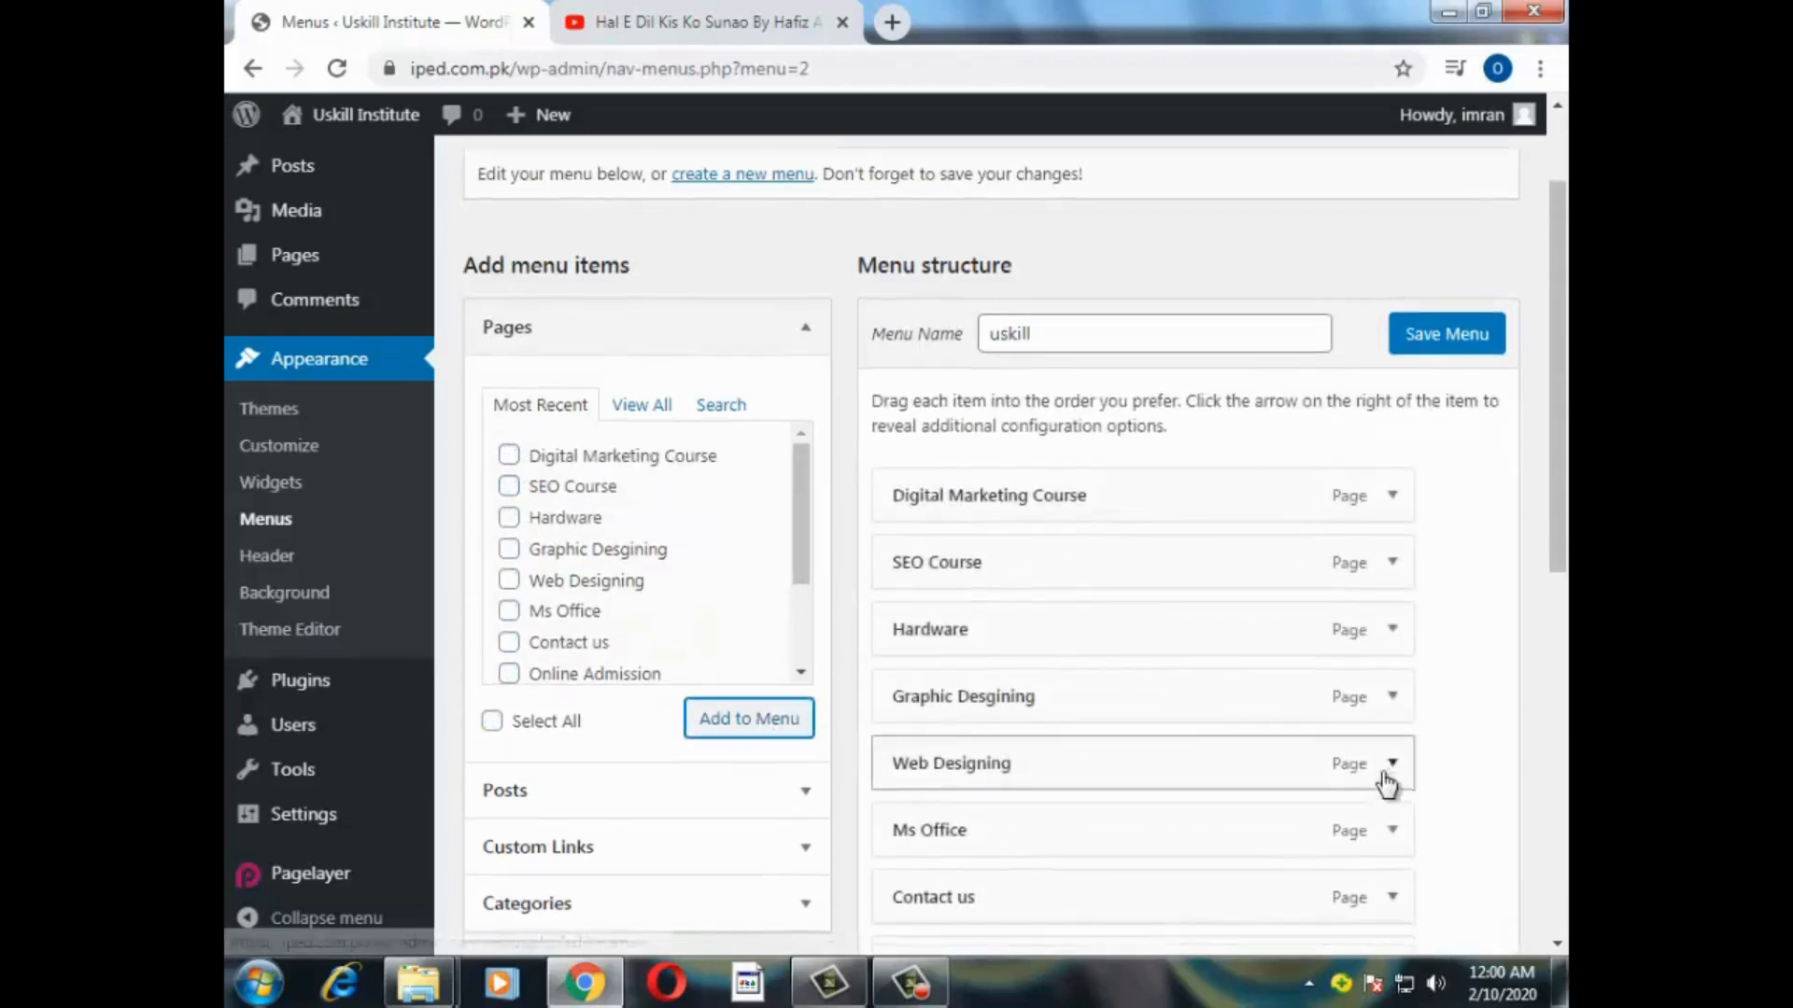
Move Home and About us above SEO Course in the menu, and place Gallery and Our Courses as top-level items directly below it.
scroll(1354, 789, down, 5)
scroll(1214, 794, down, 4)
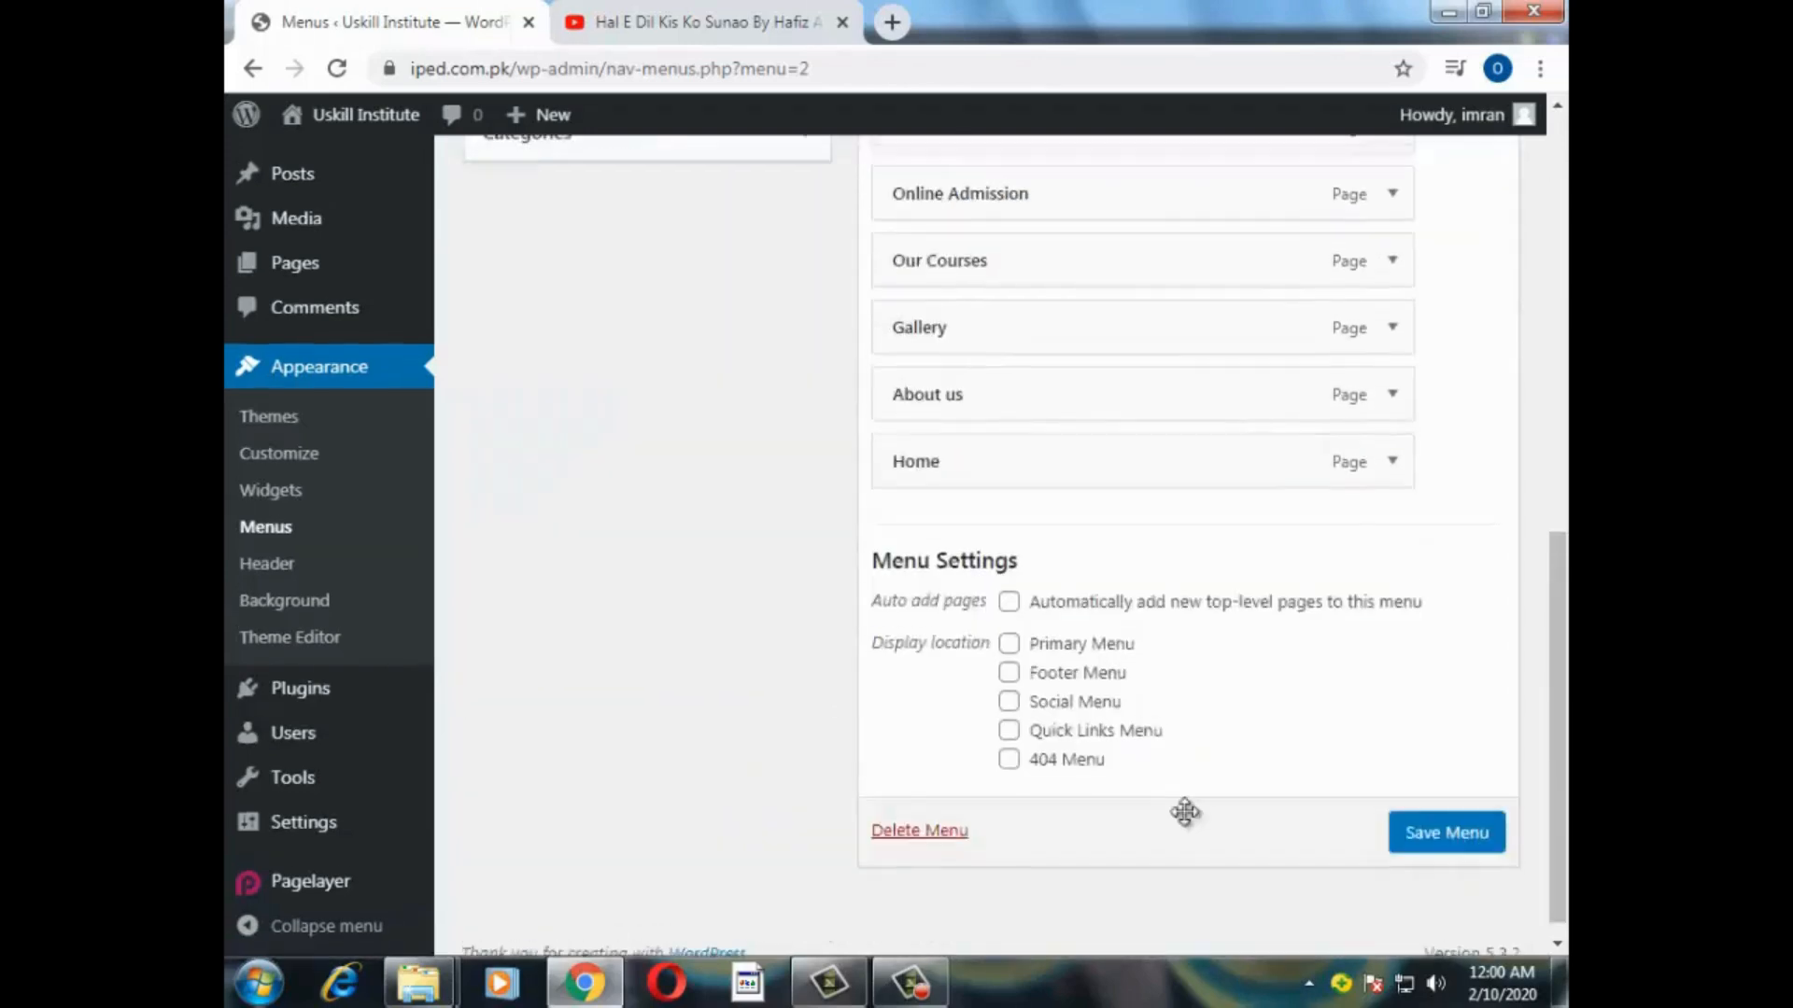
scroll(1184, 812, up, 4)
drag(1024, 820, 1024, 184)
drag(1011, 831, 978, 377)
drag(976, 845, 980, 439)
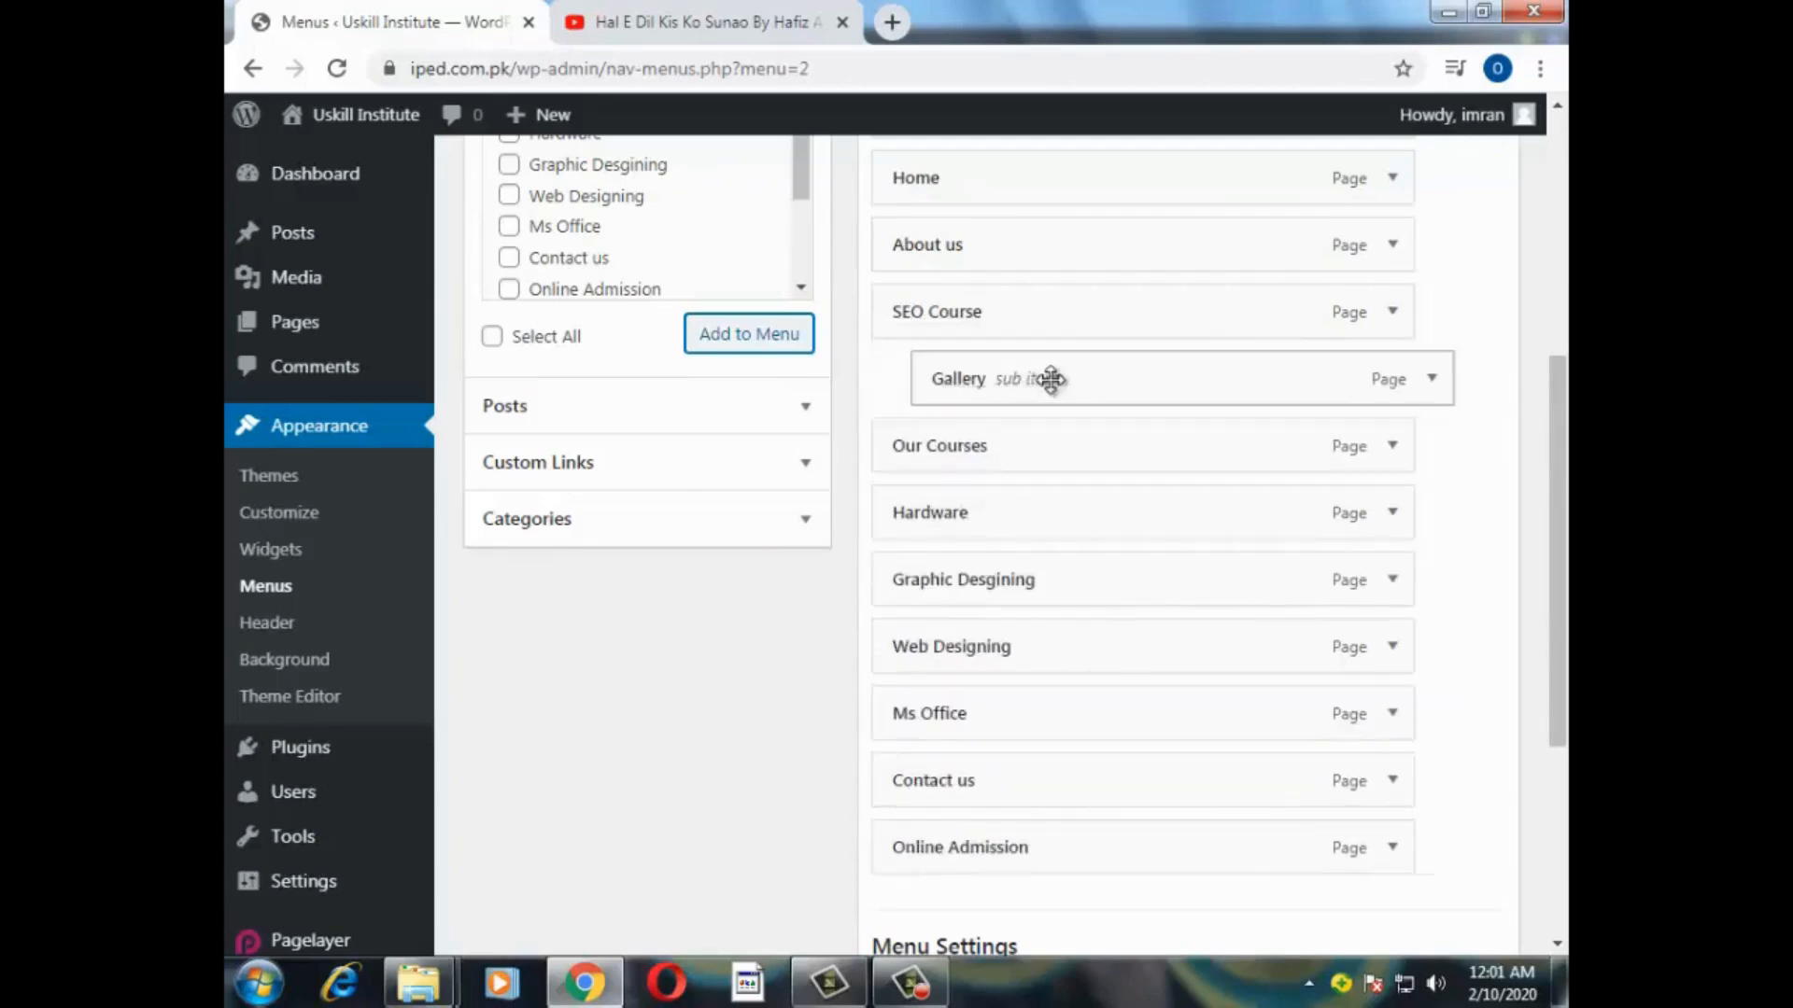
drag(1050, 380, 1008, 392)
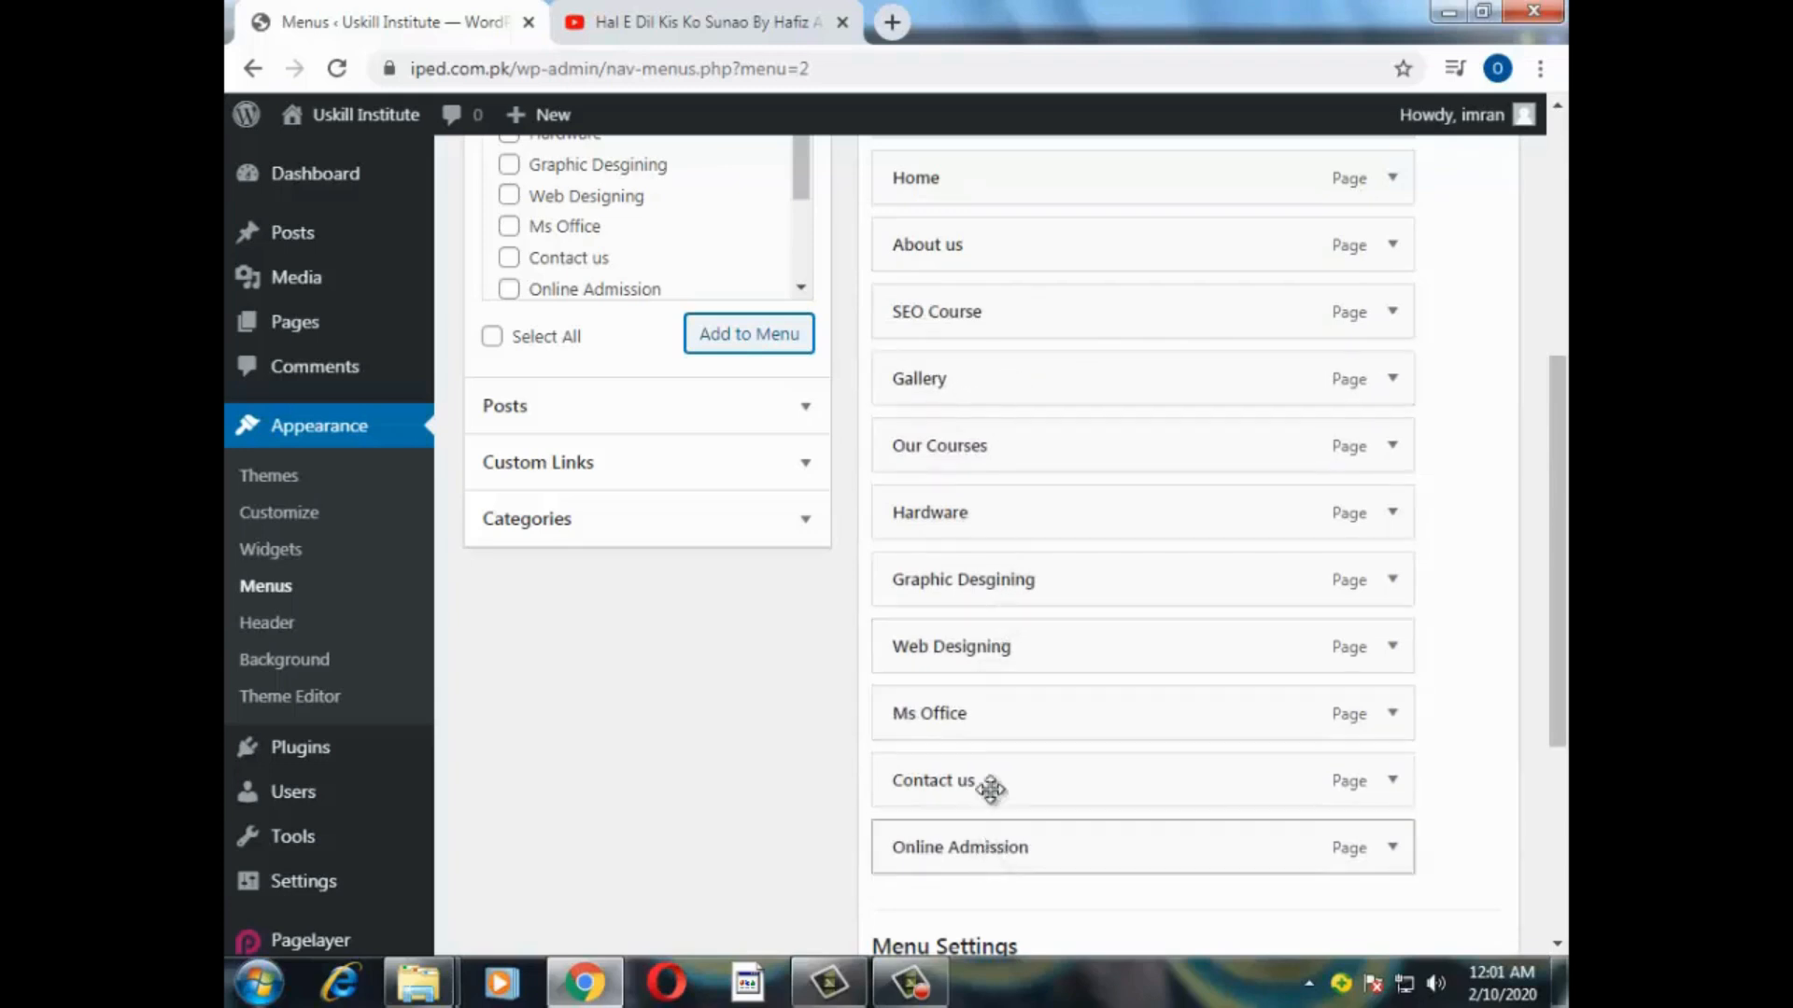
Nest Ms Office, Web Designing, Graphic Desgining and Hardware, in that order, as sub items under Our Courses.
drag(989, 716, 1040, 512)
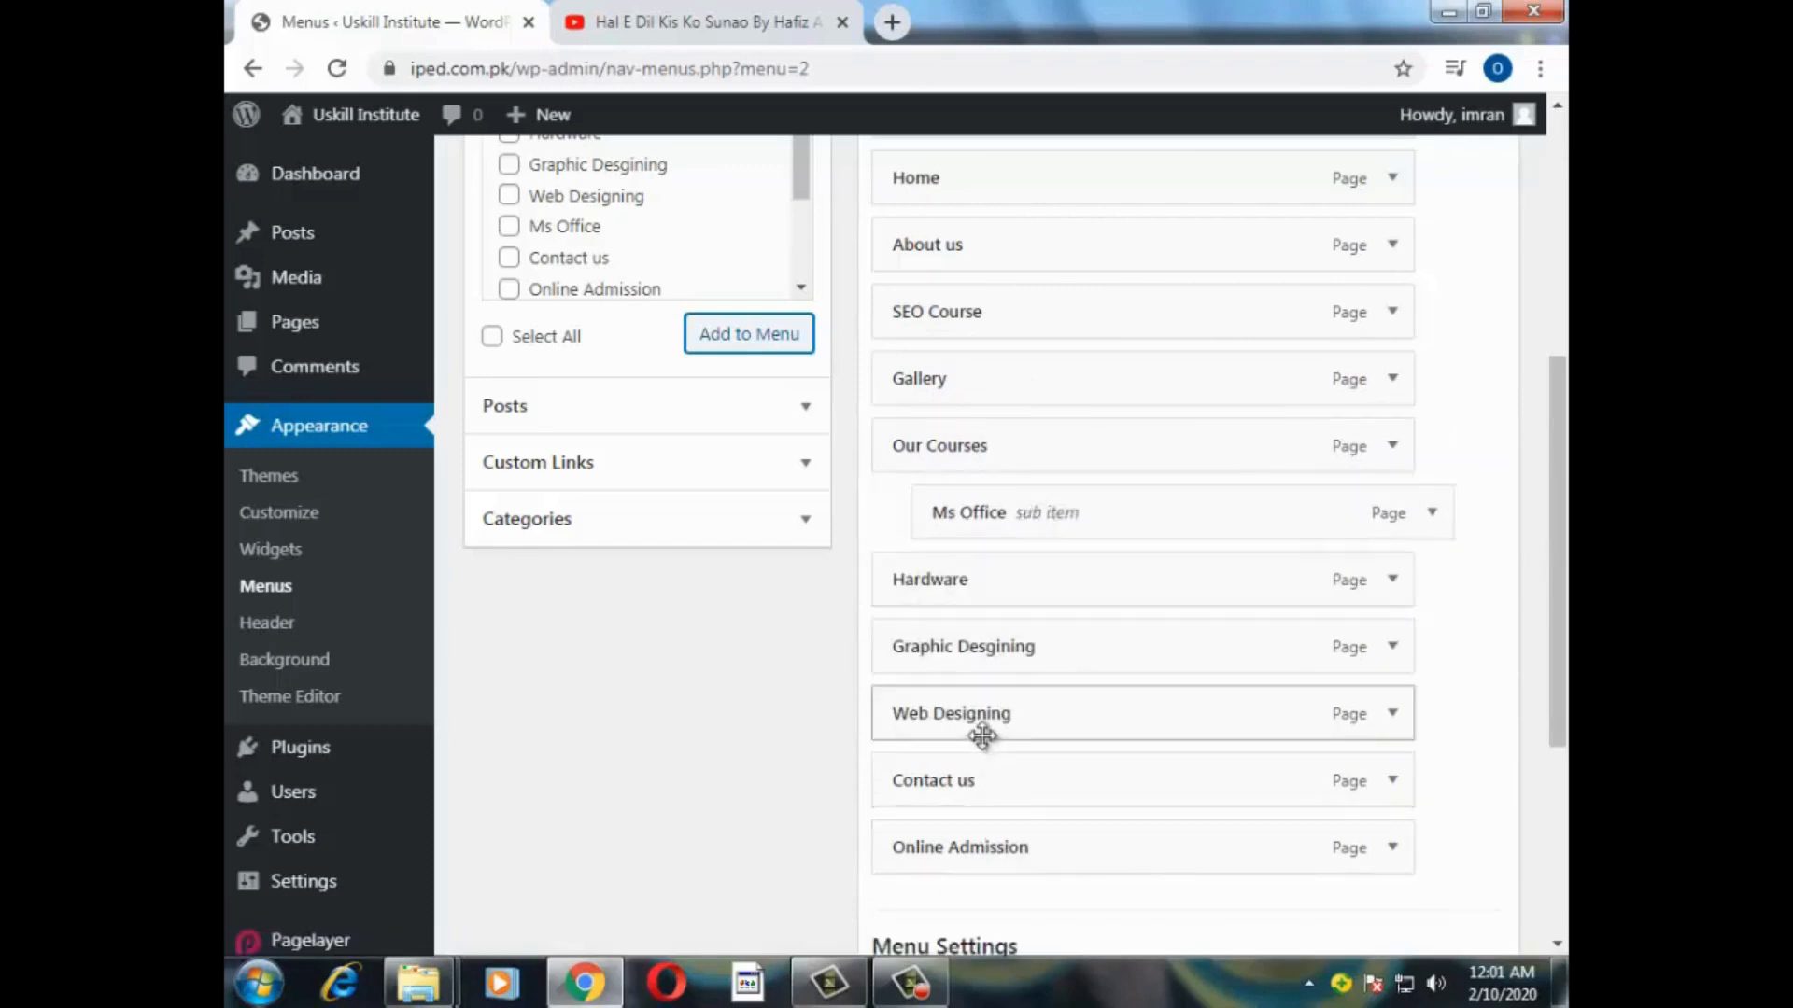
drag(982, 736, 1031, 597)
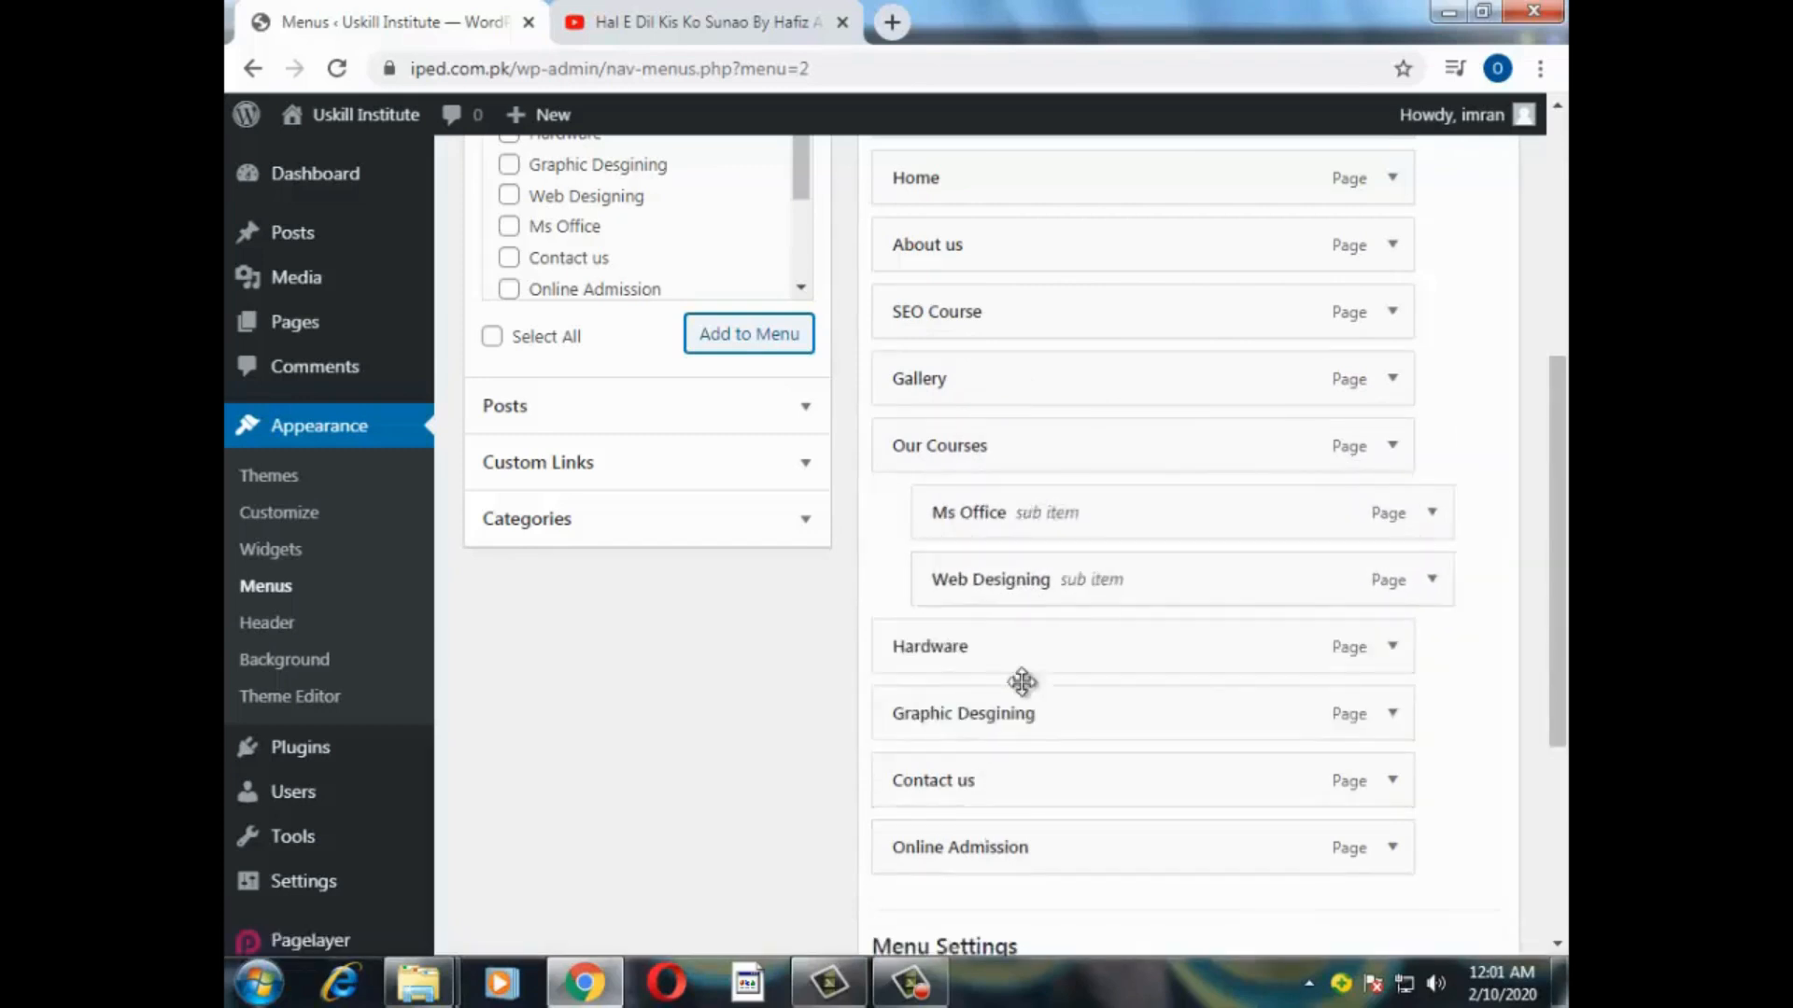
drag(1017, 716, 1059, 647)
drag(976, 706, 1045, 724)
Add the SEO Course and Digital Marketing Course pages to the uskill menu a second time.
scroll(1036, 746, down, 2)
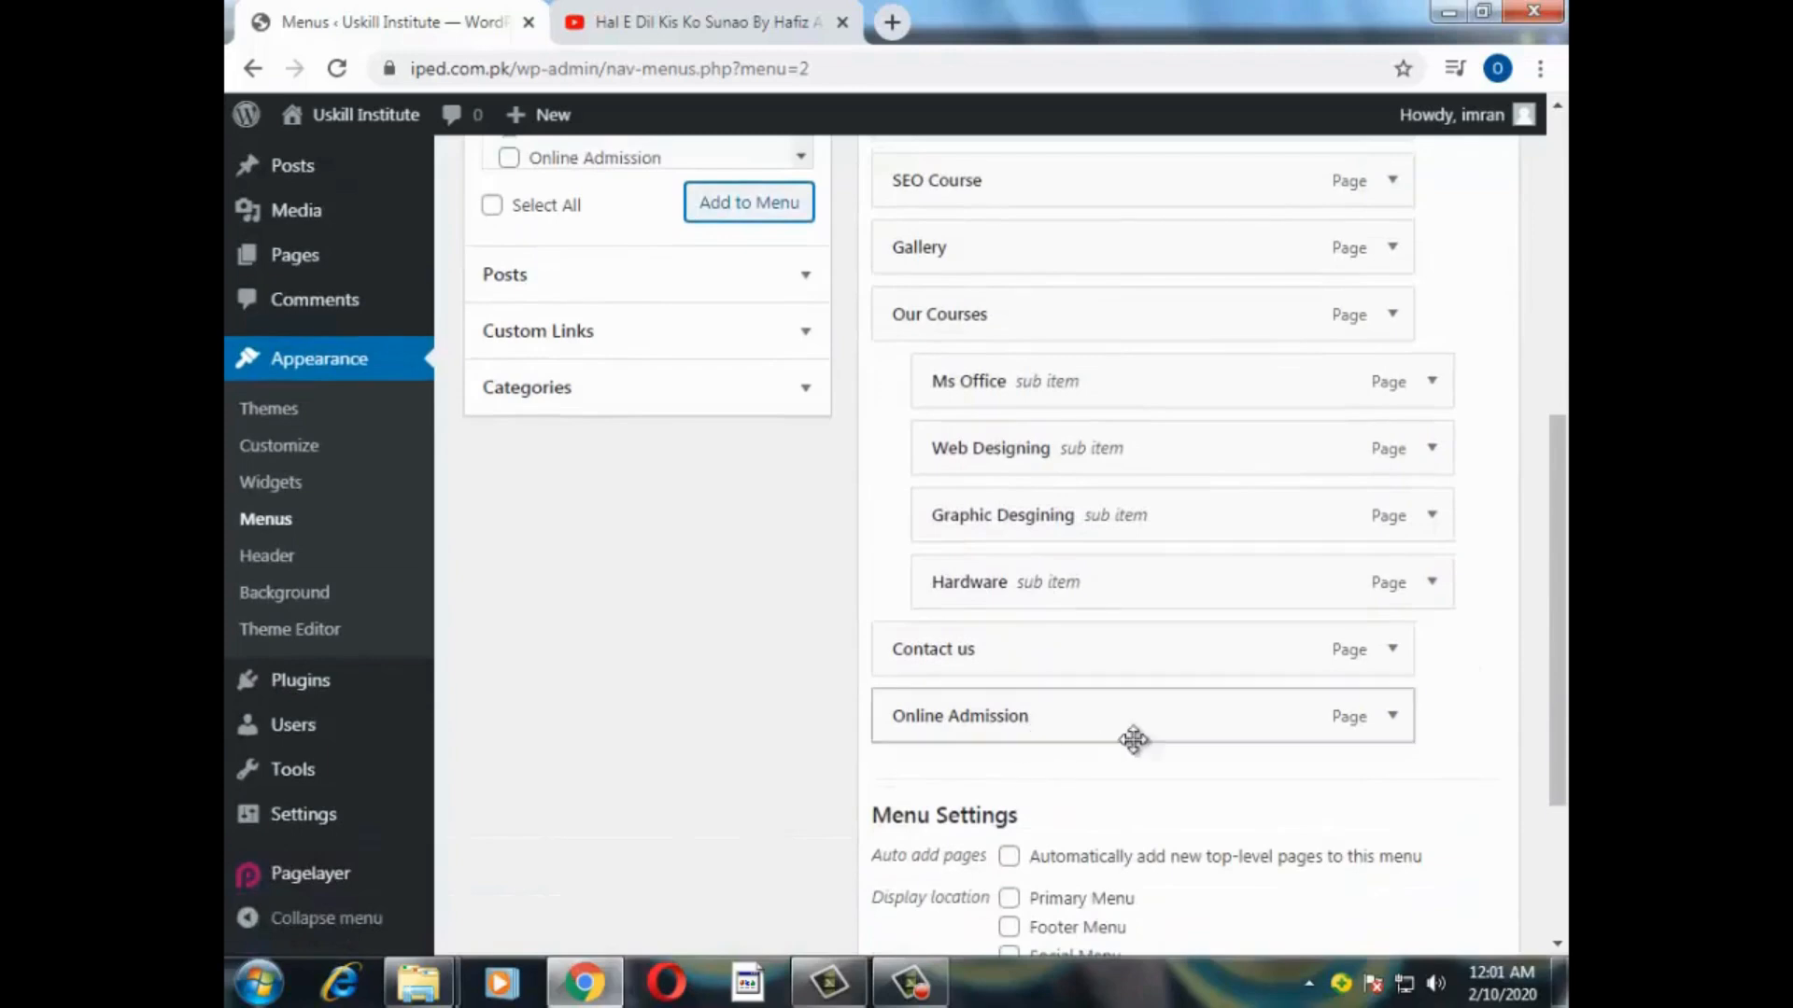
scroll(1132, 739, up, 2)
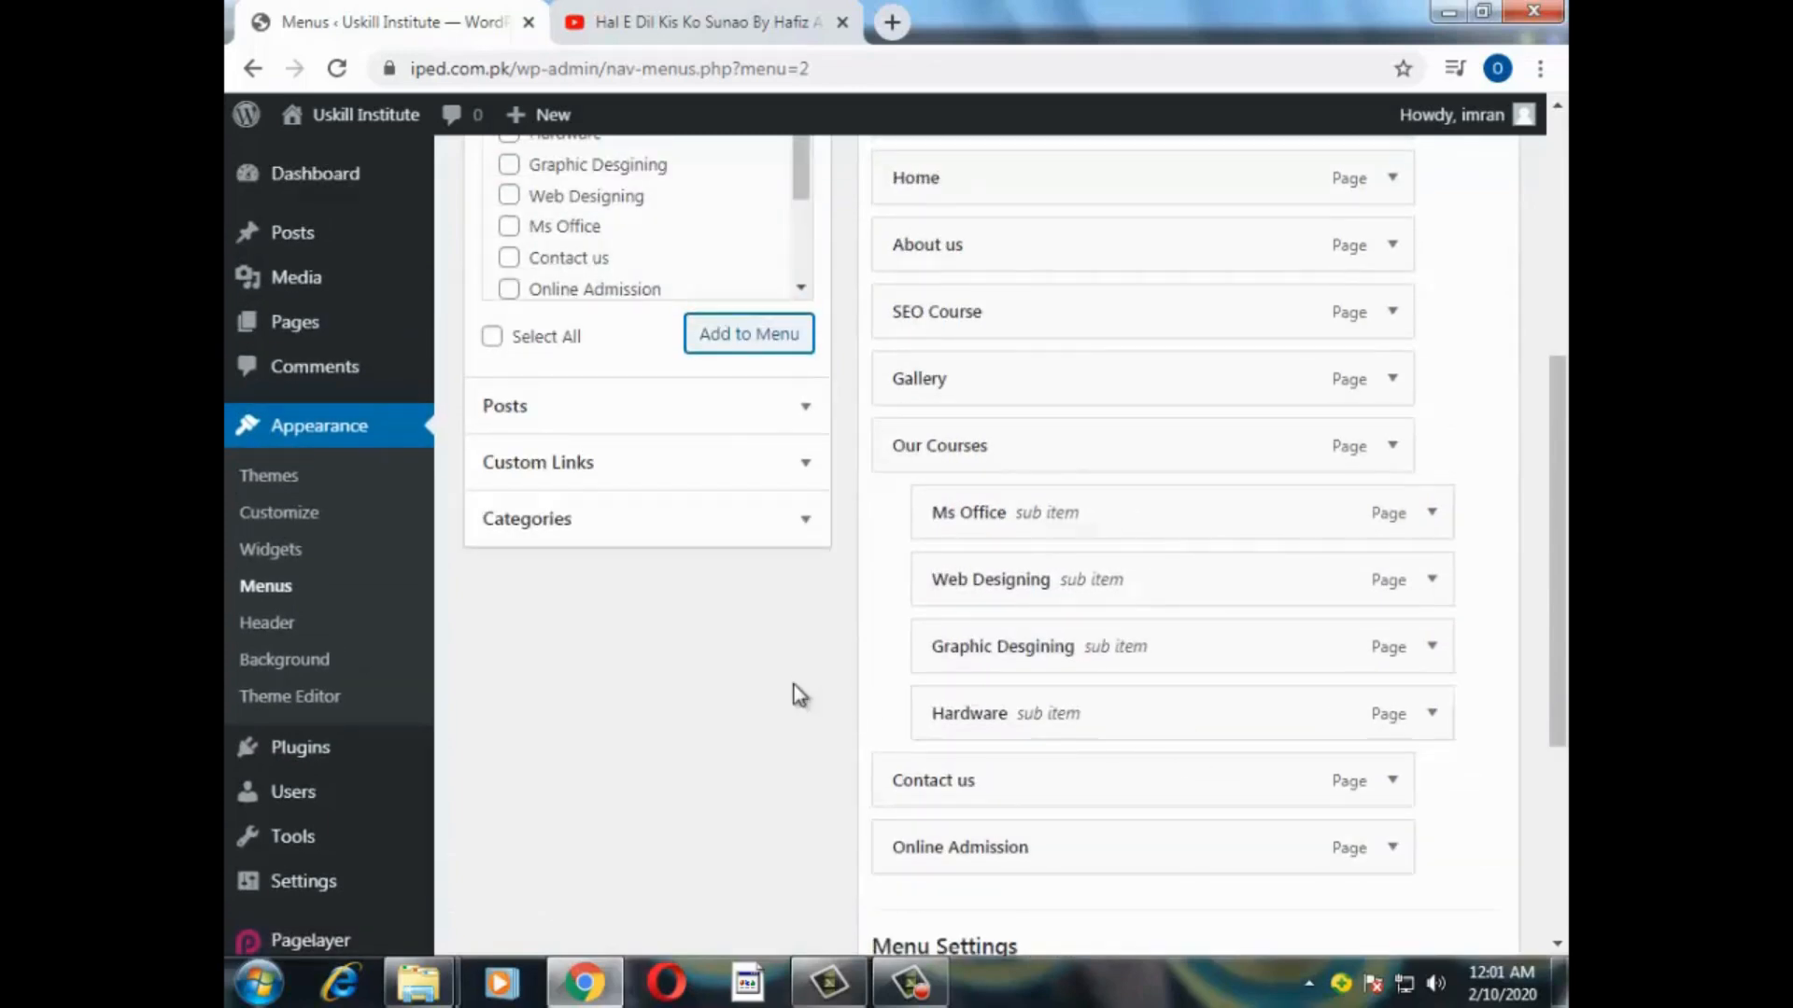
scroll(794, 685, up, 5)
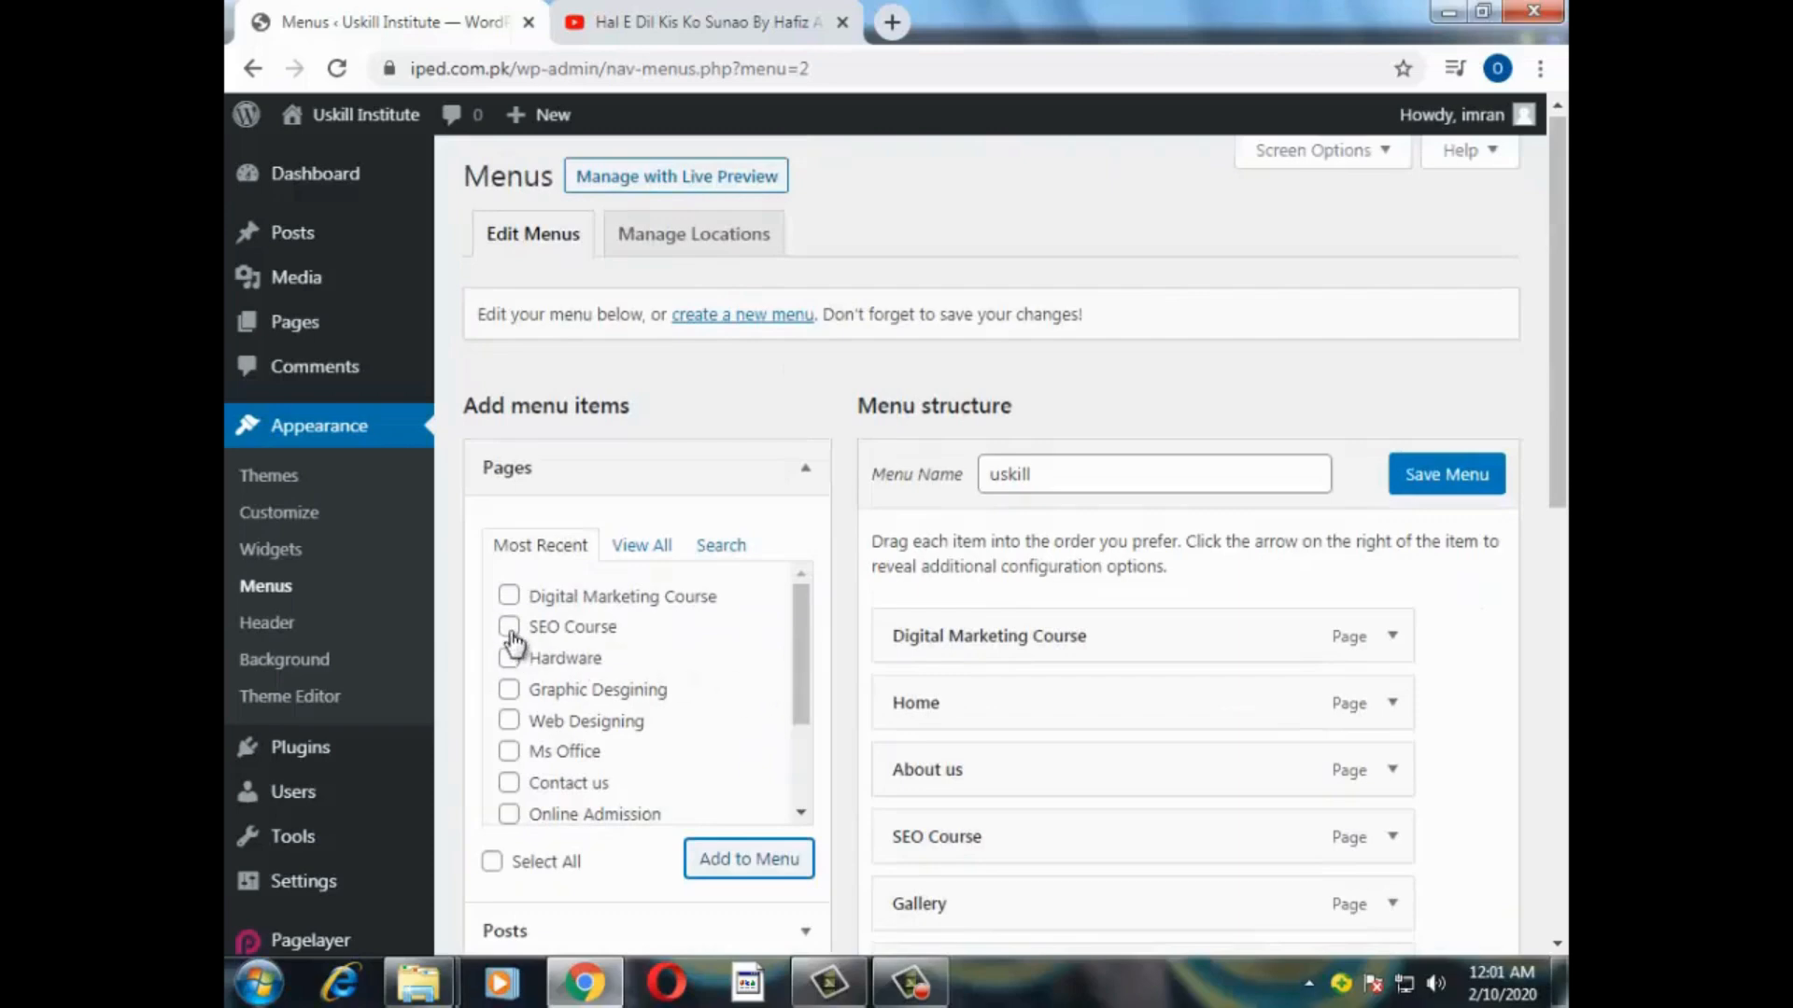
click(509, 626)
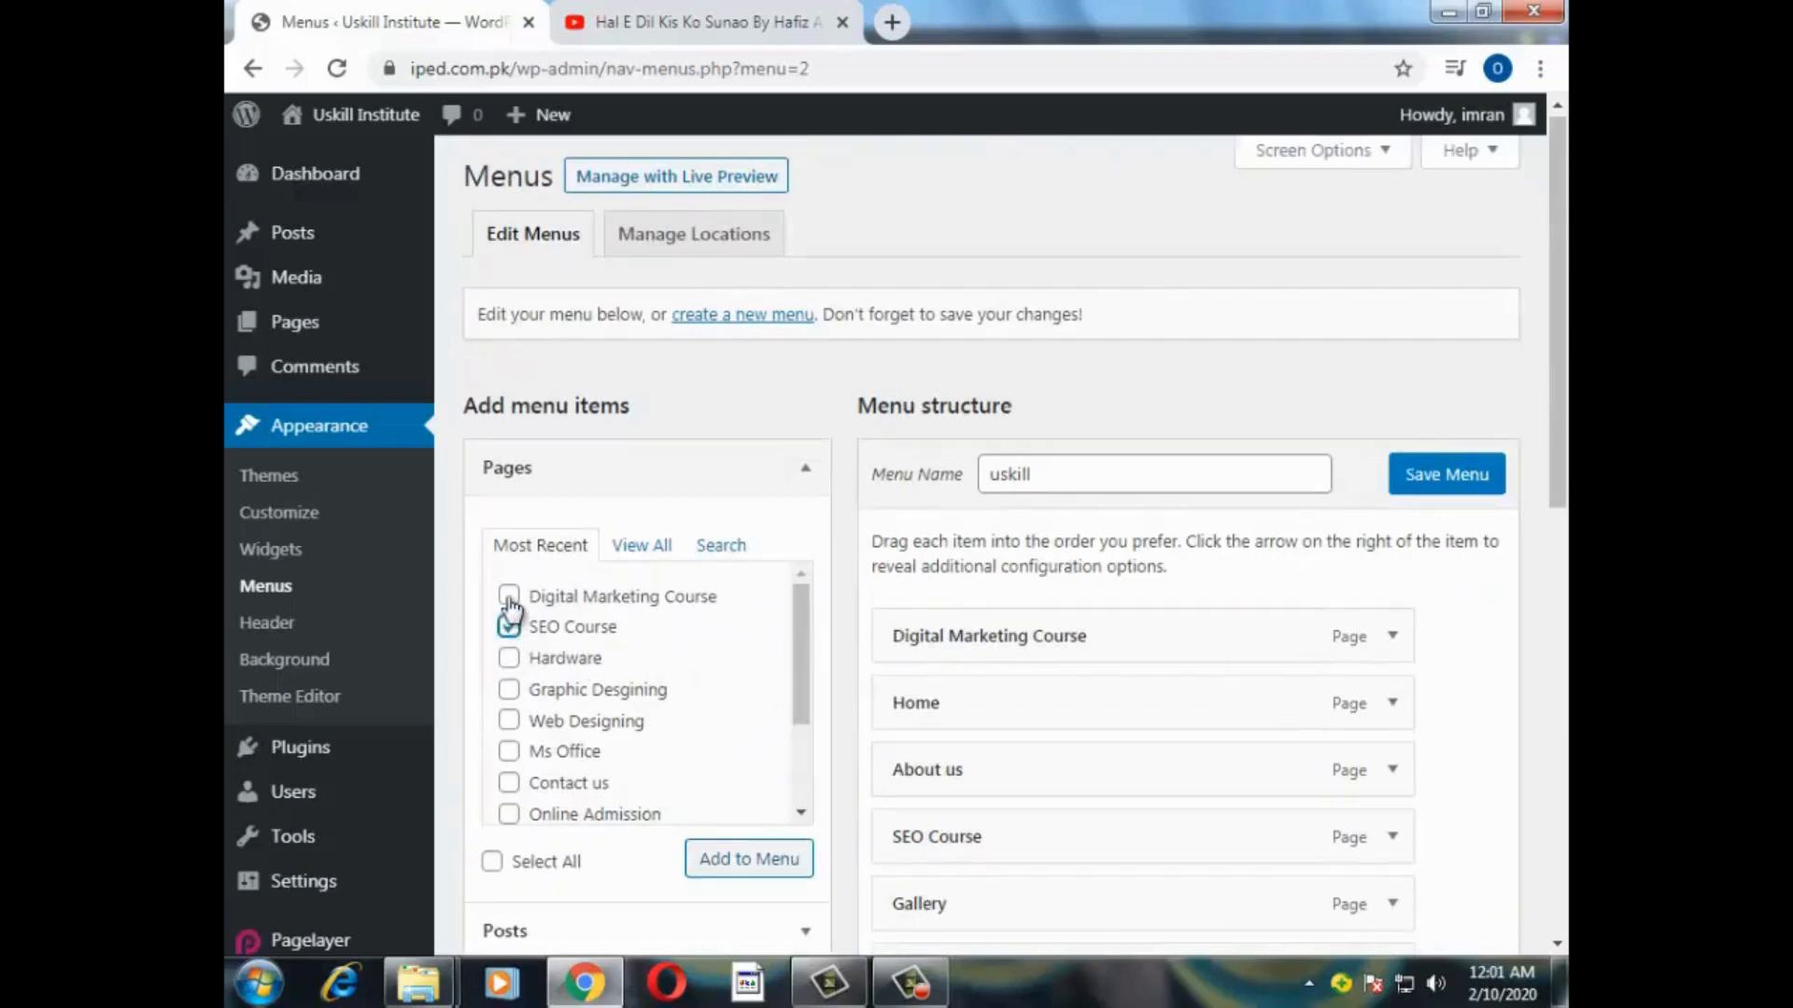
click(509, 595)
click(784, 873)
scroll(1069, 850, down, 5)
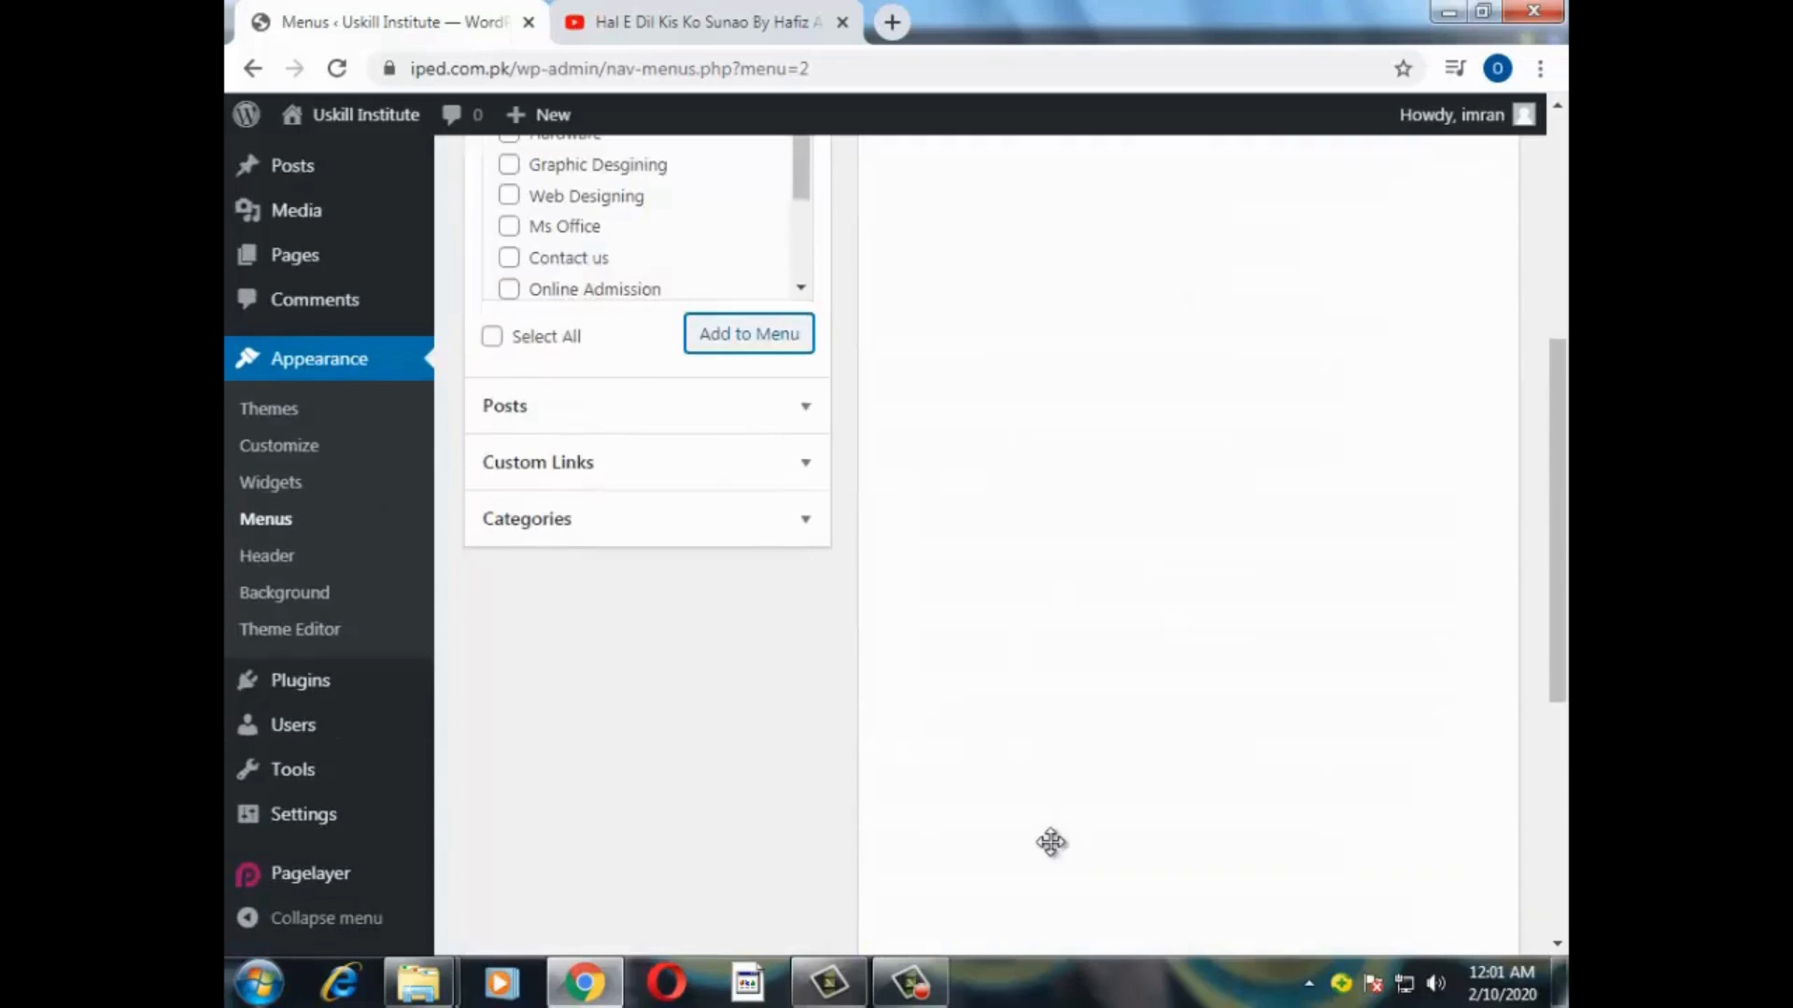
scroll(1033, 844, down, 1)
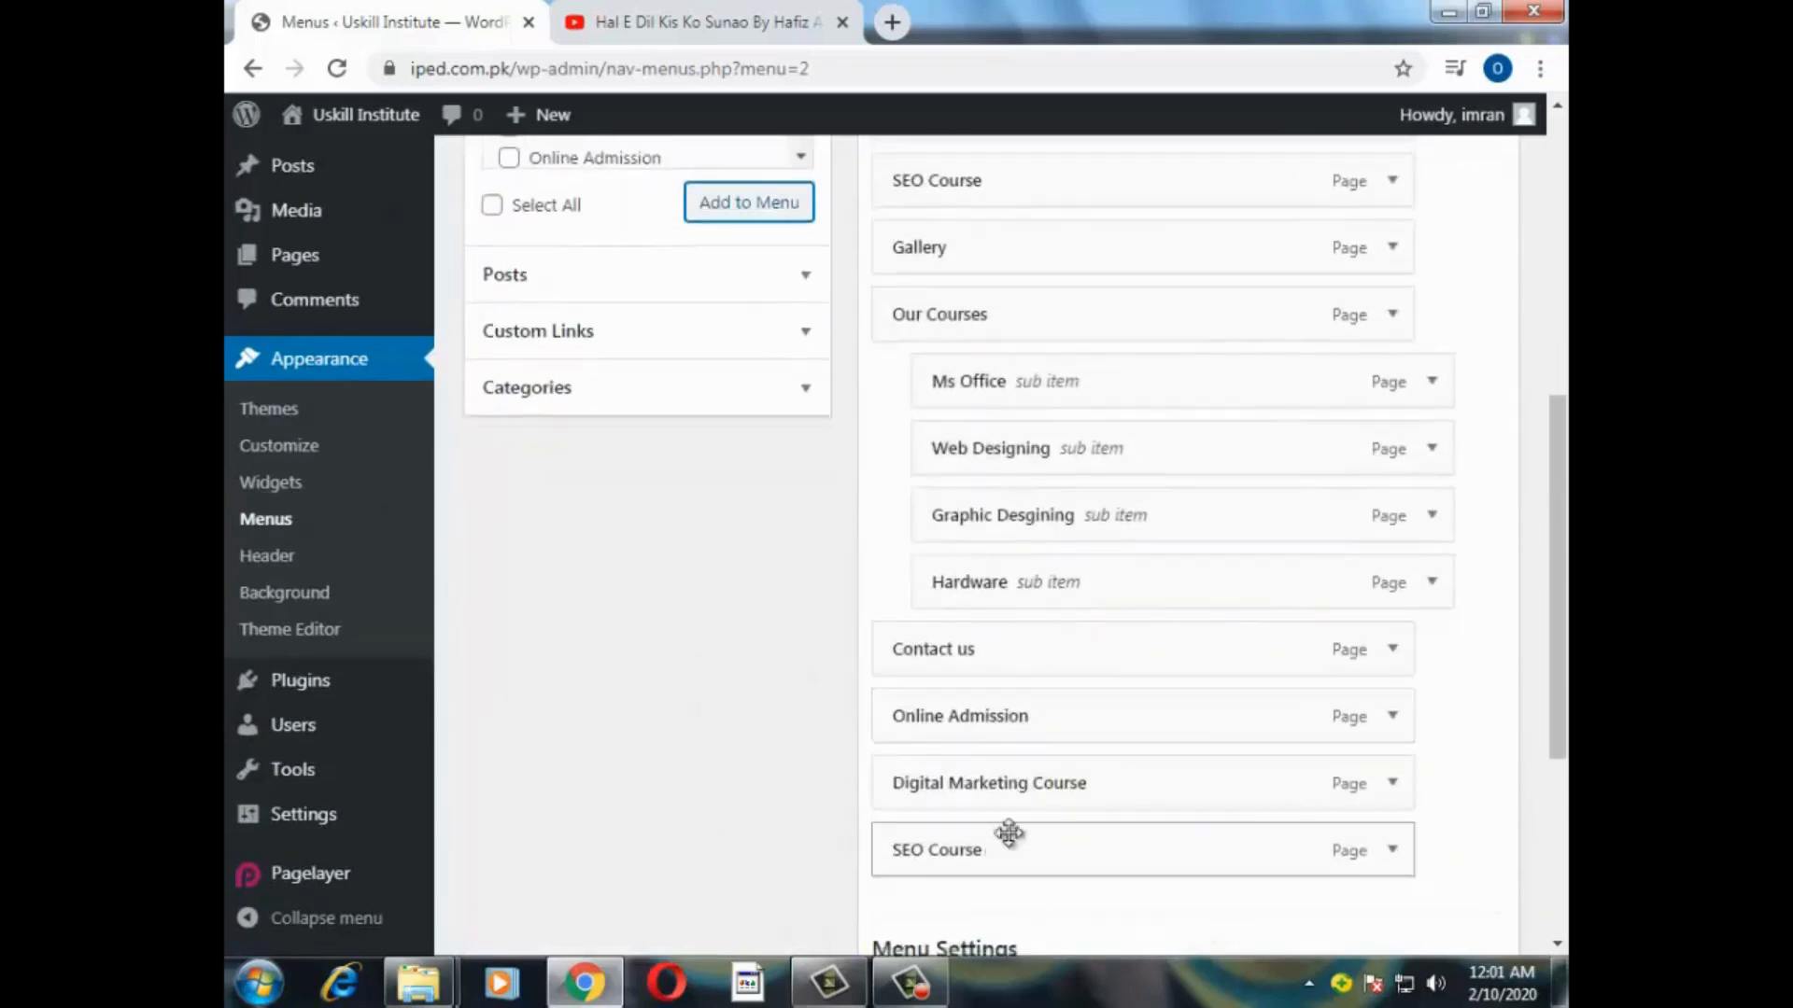
Nest the second SEO Course and Digital Marketing Course items, in that order, under Our Courses after Hardware.
drag(1009, 833, 1048, 653)
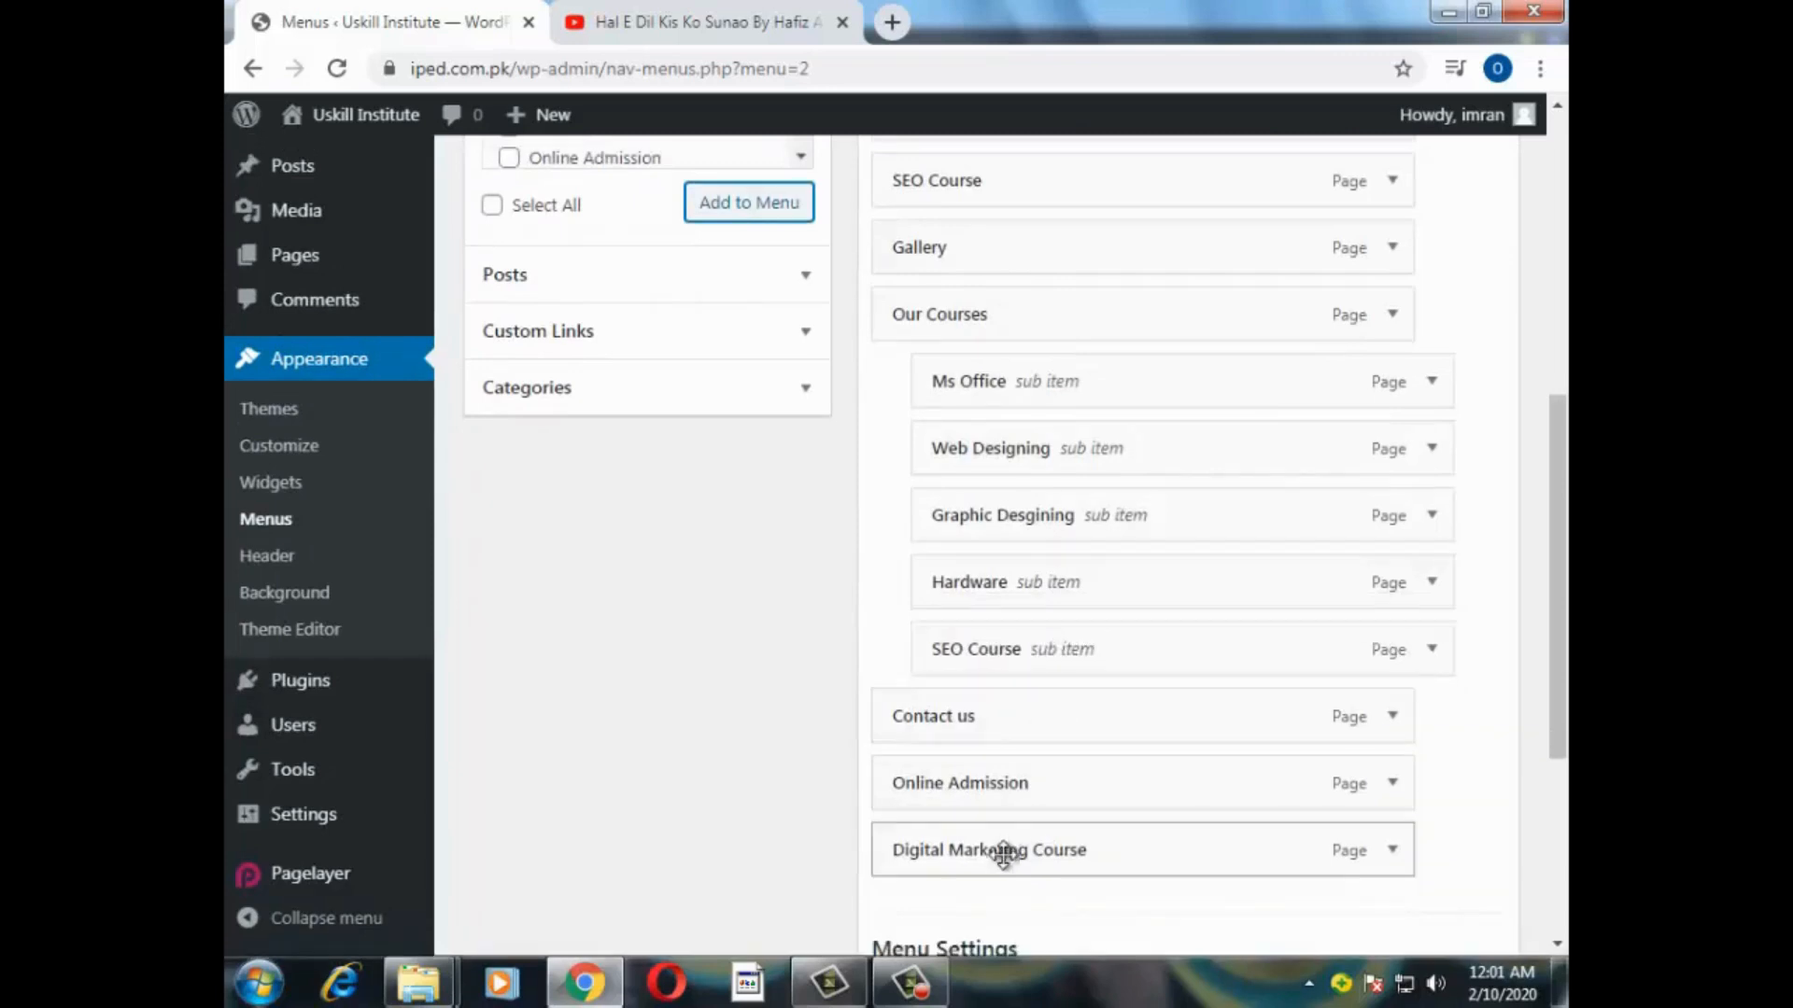
drag(1003, 853, 1044, 745)
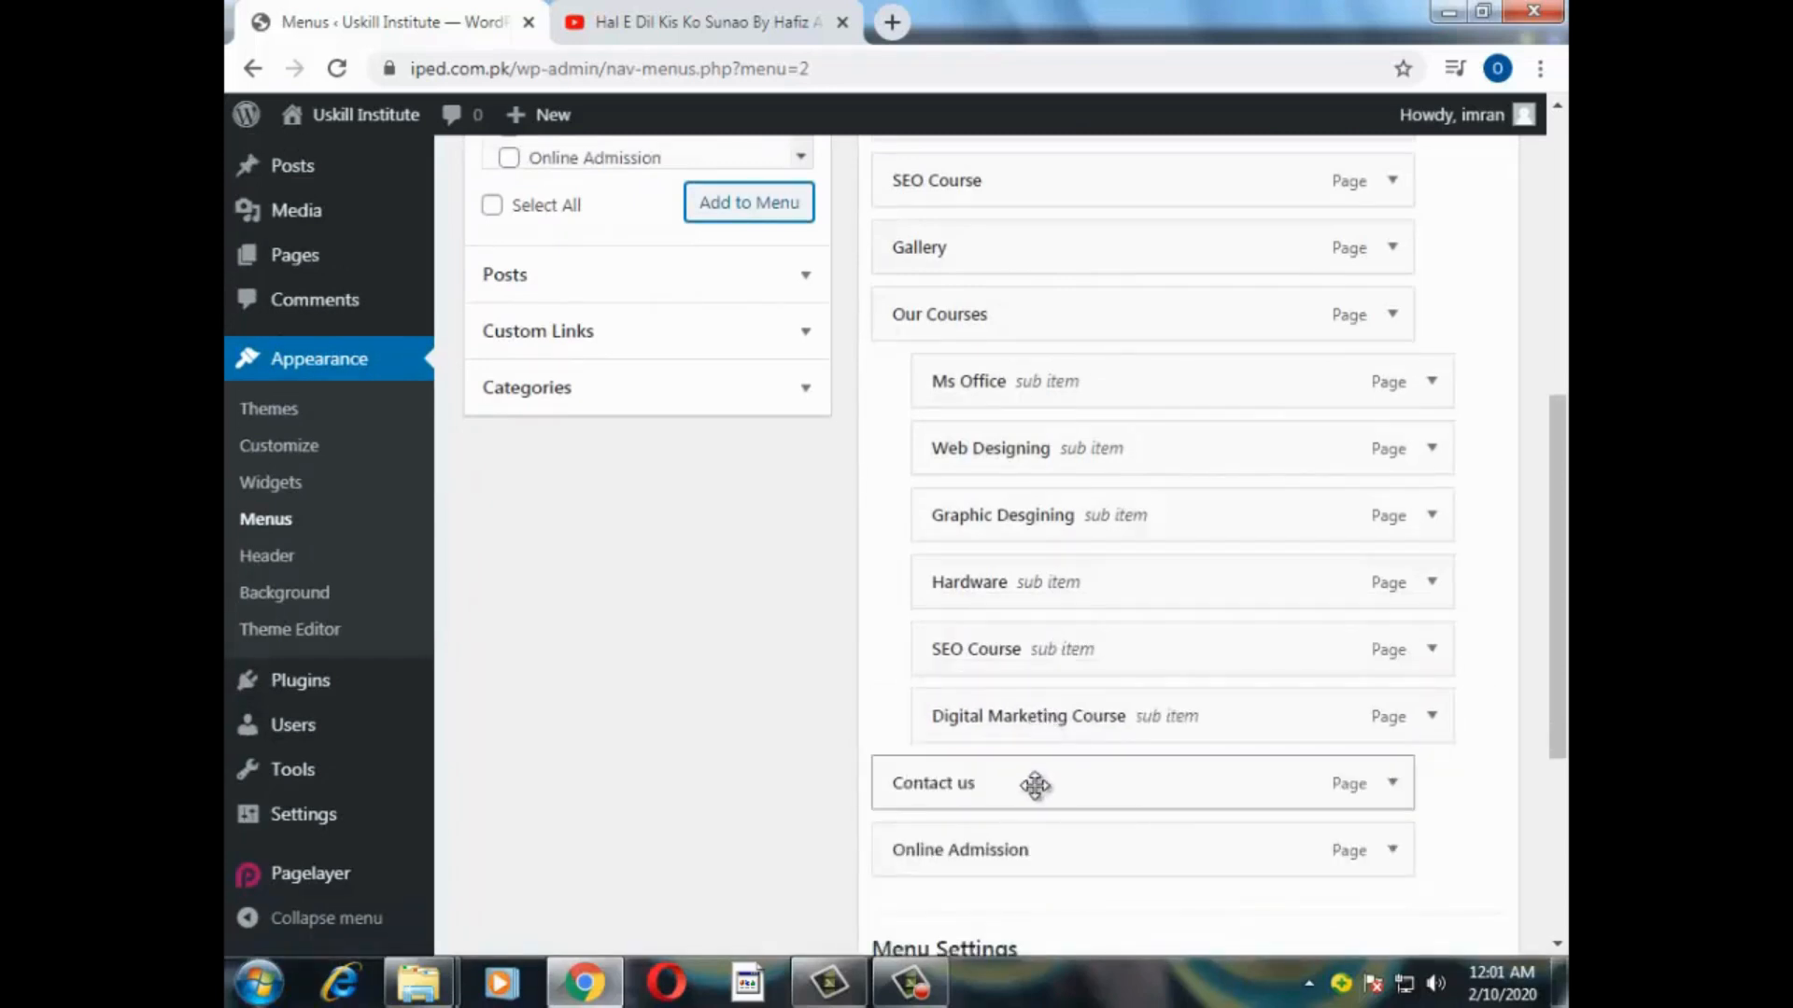
Move Online Admission above Contact us in the menu structure and save the uskill menu.
drag(1033, 850, 1032, 786)
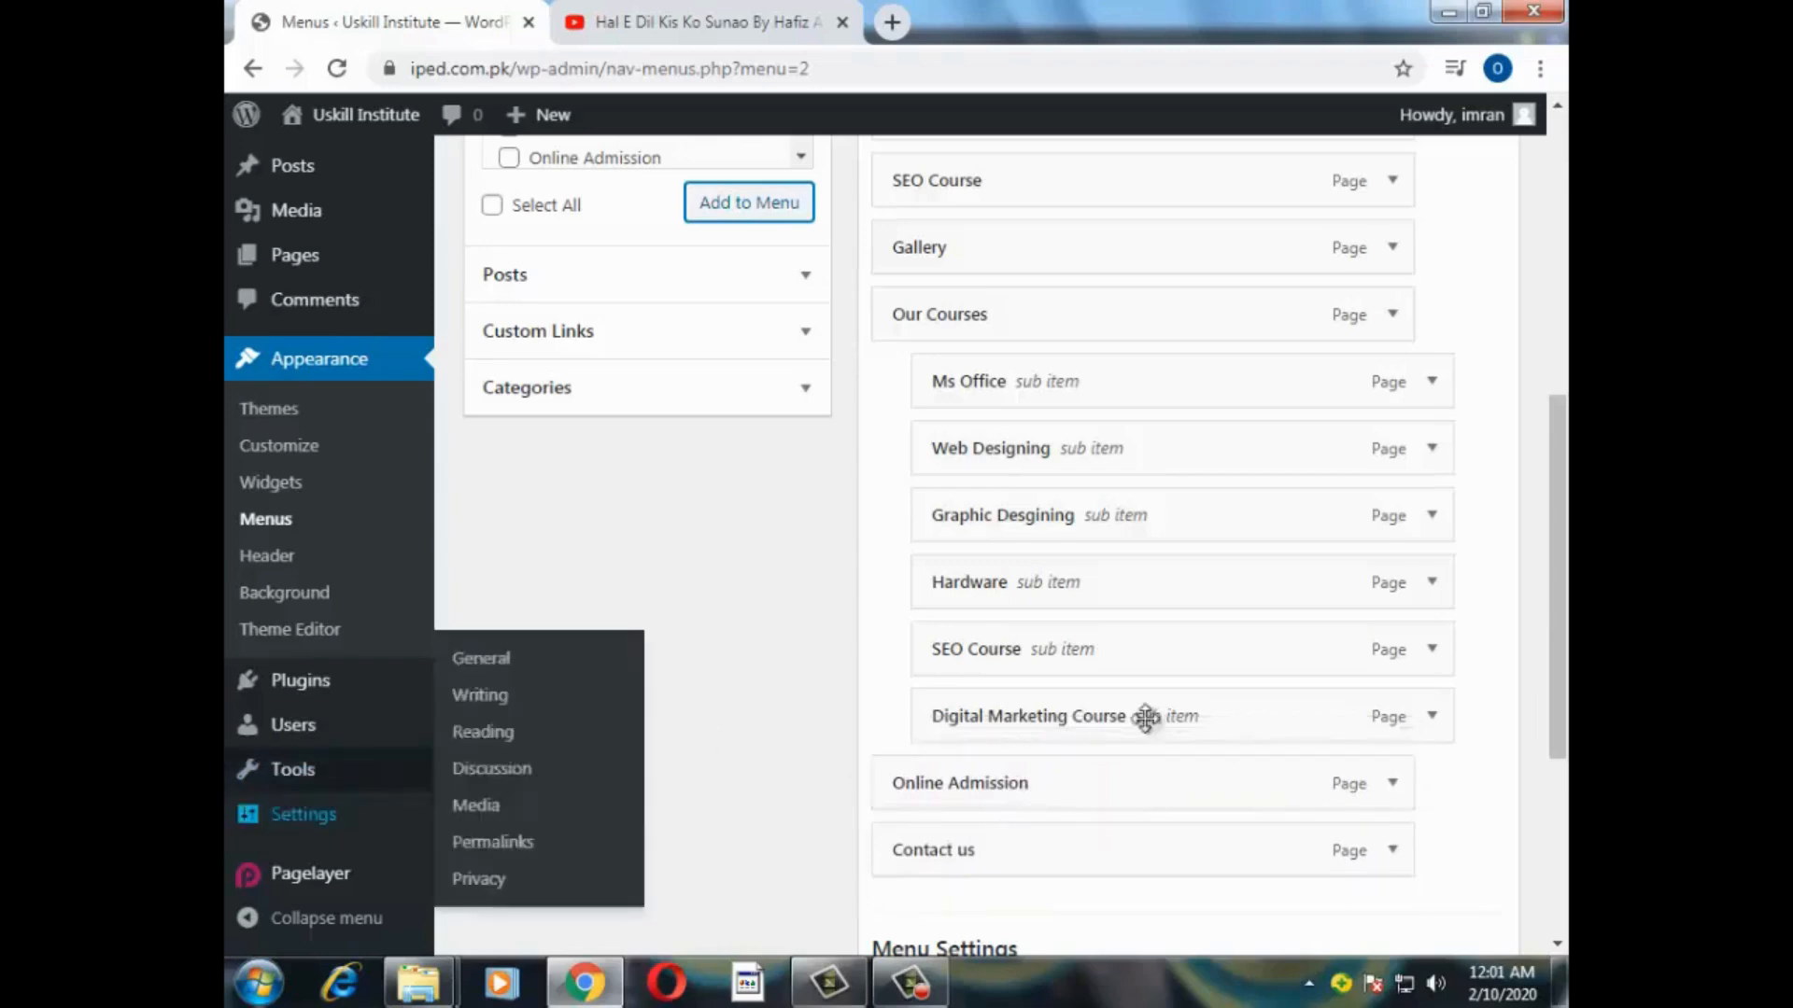
scroll(1269, 737, down, 4)
scroll(1293, 754, up, 10)
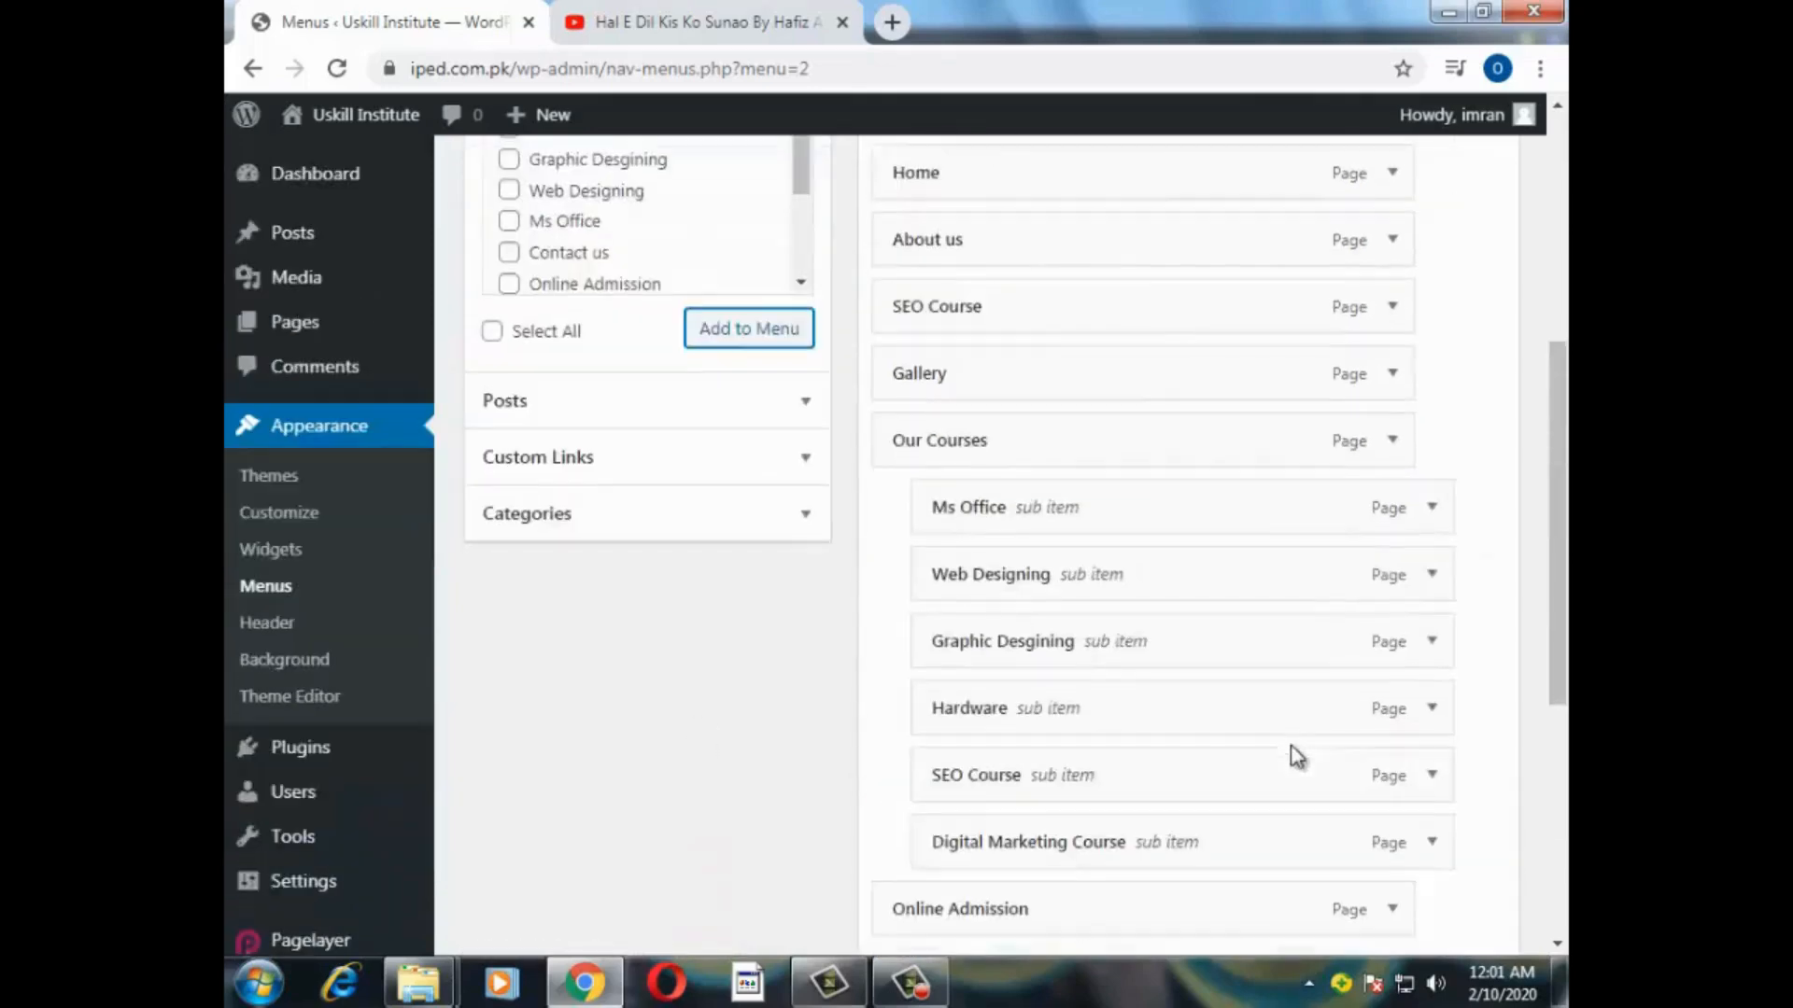
click(1447, 480)
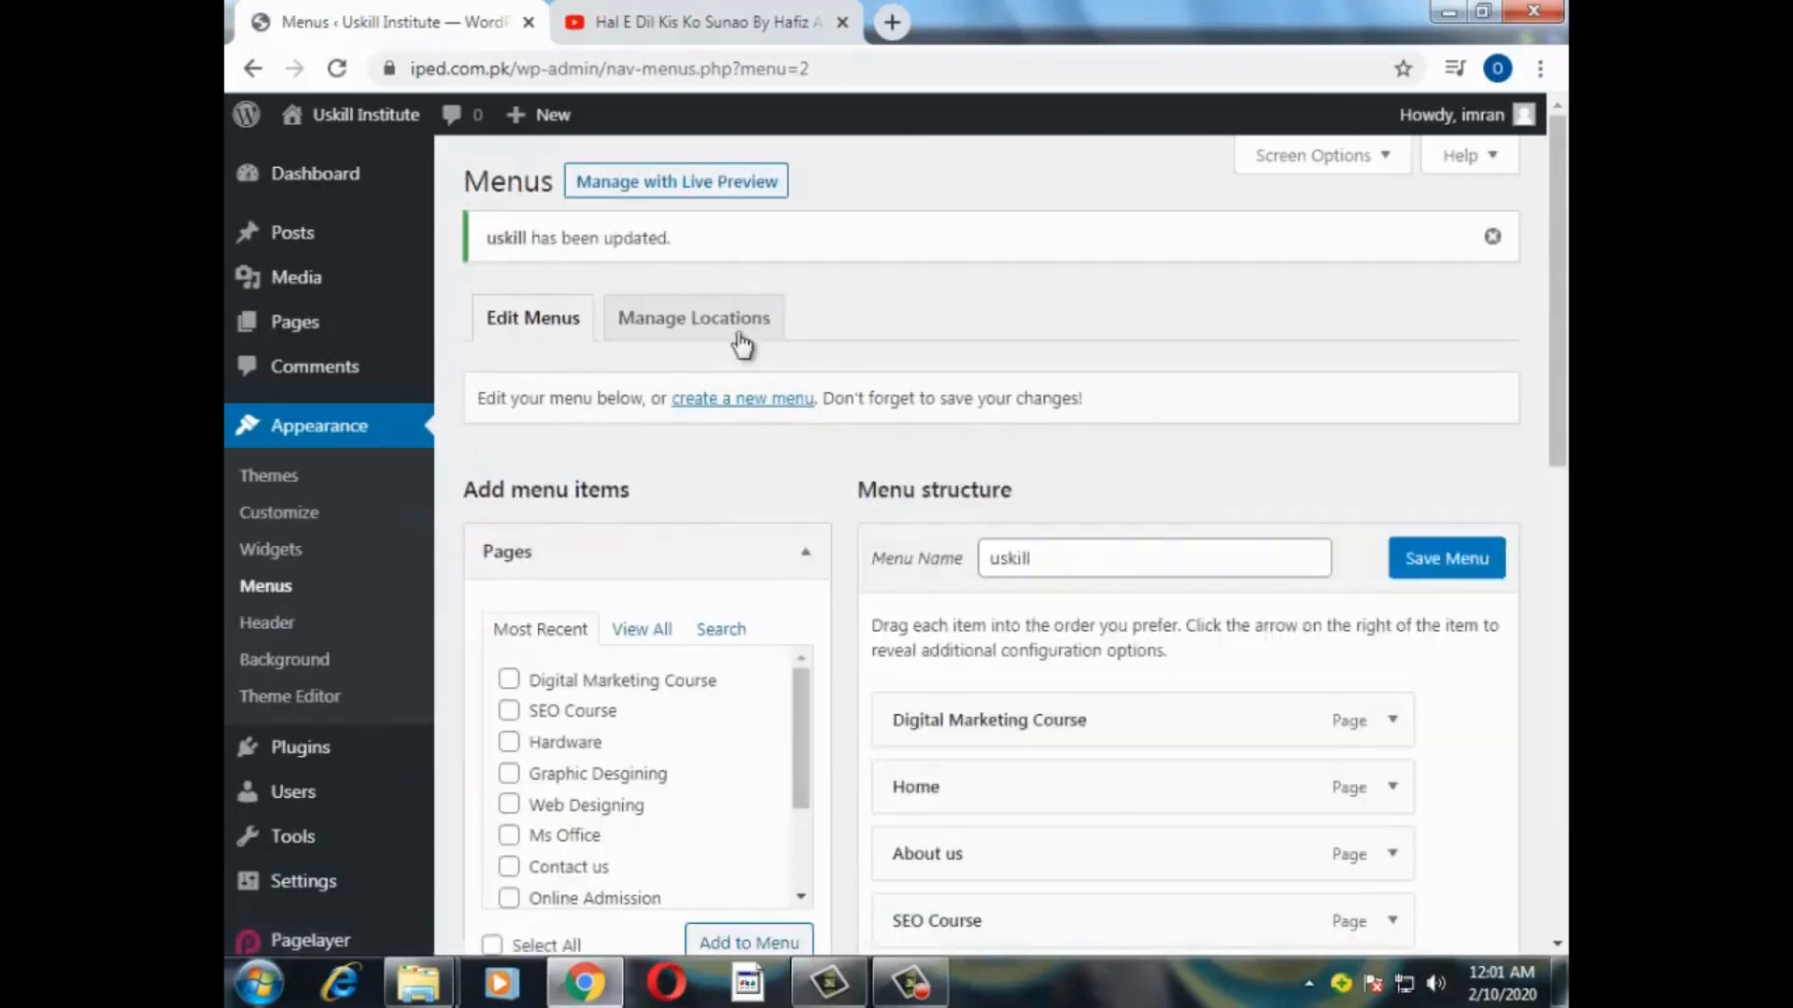
Assign the uskill menu to the Primary Menu and Quick Links Menu theme locations and save the changes.
click(715, 329)
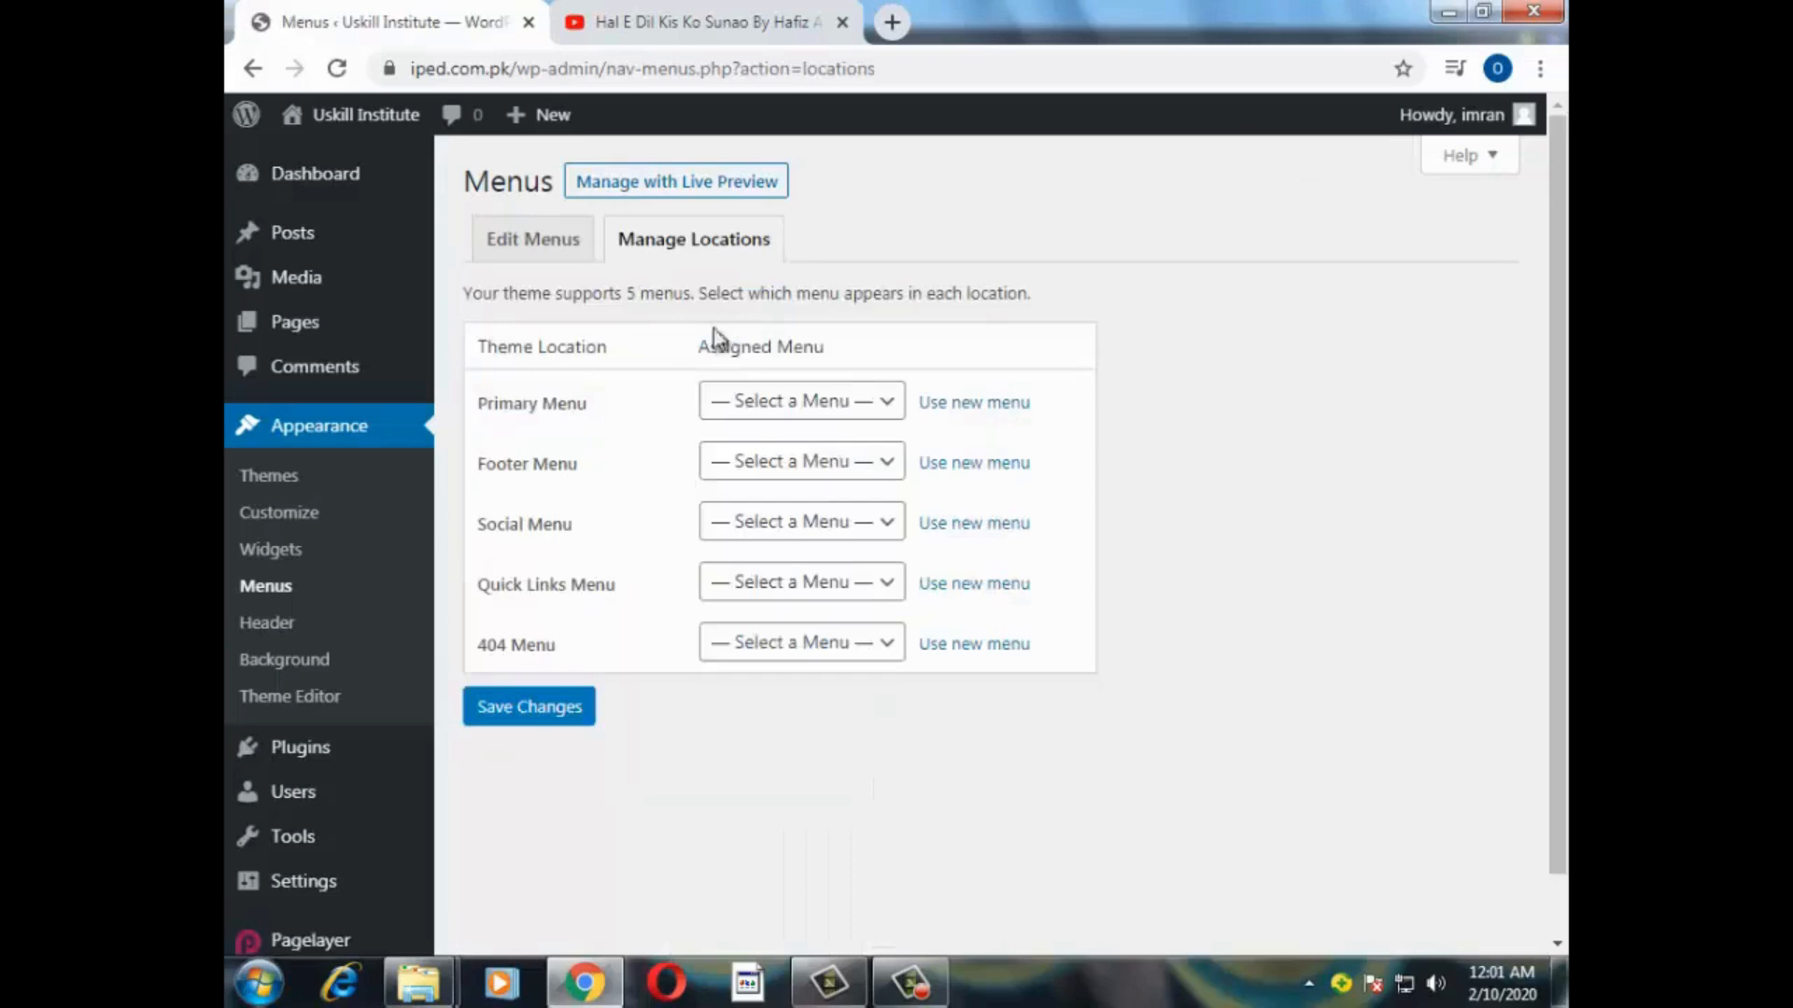
click(837, 411)
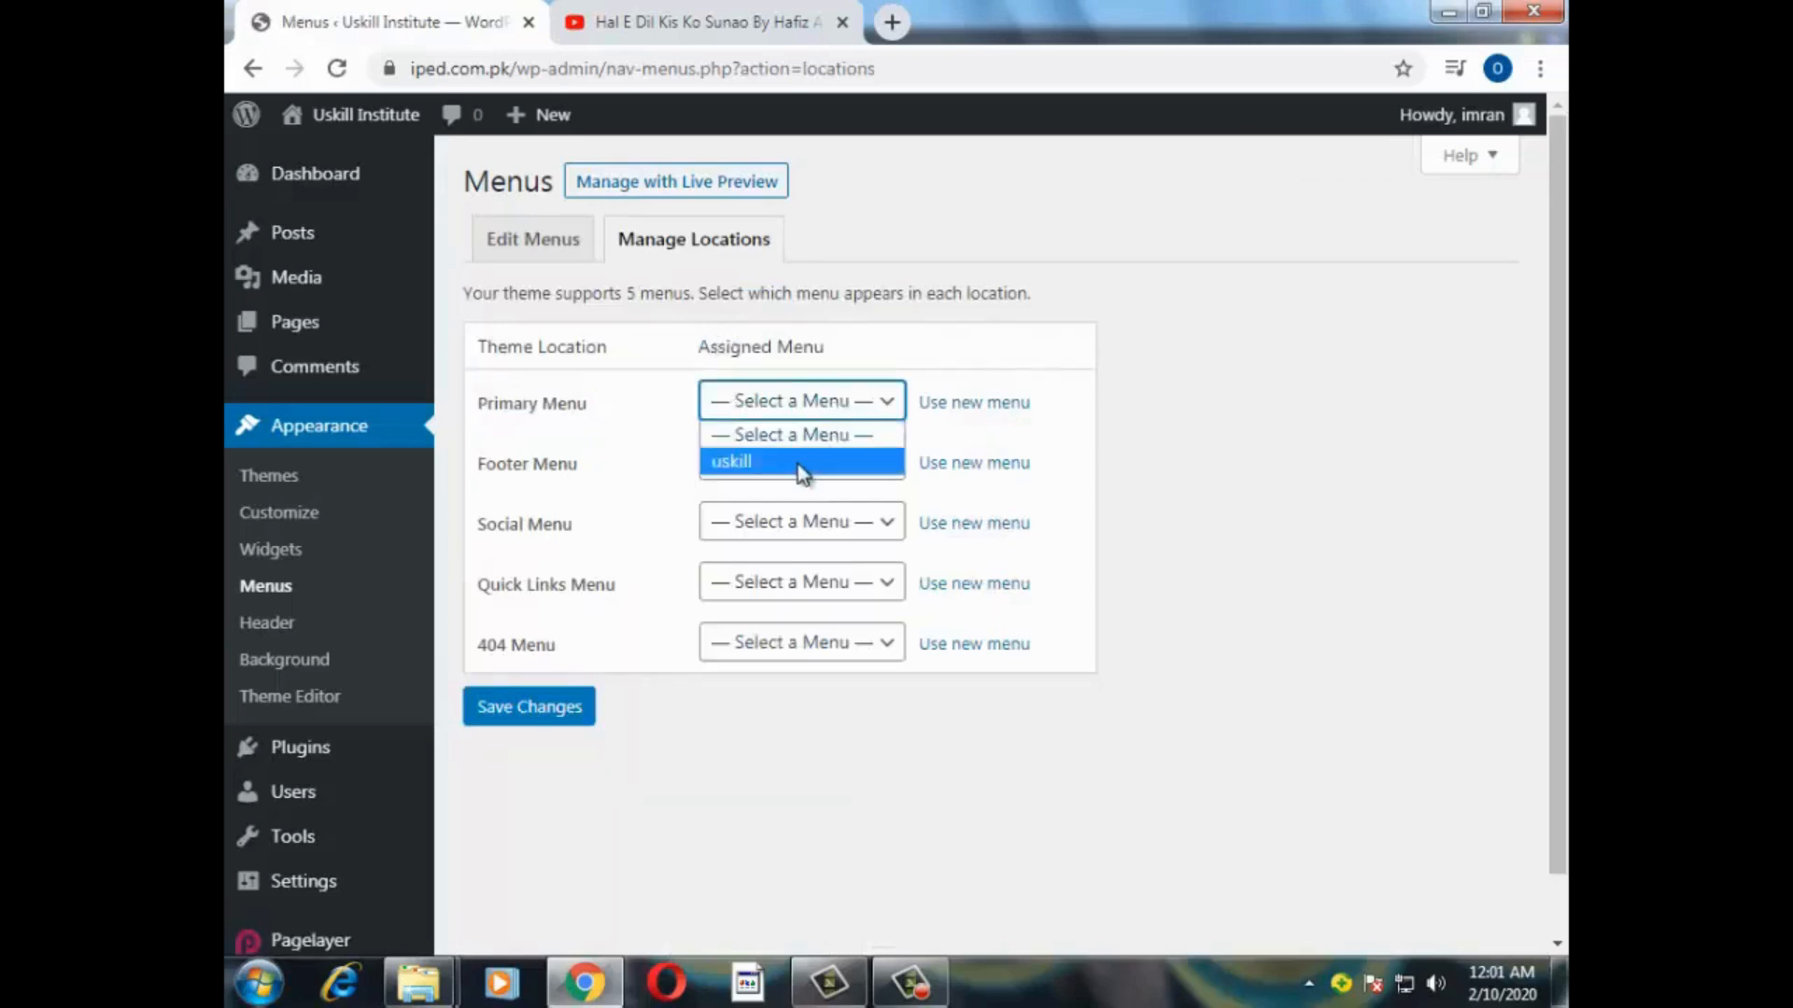
click(799, 462)
click(798, 471)
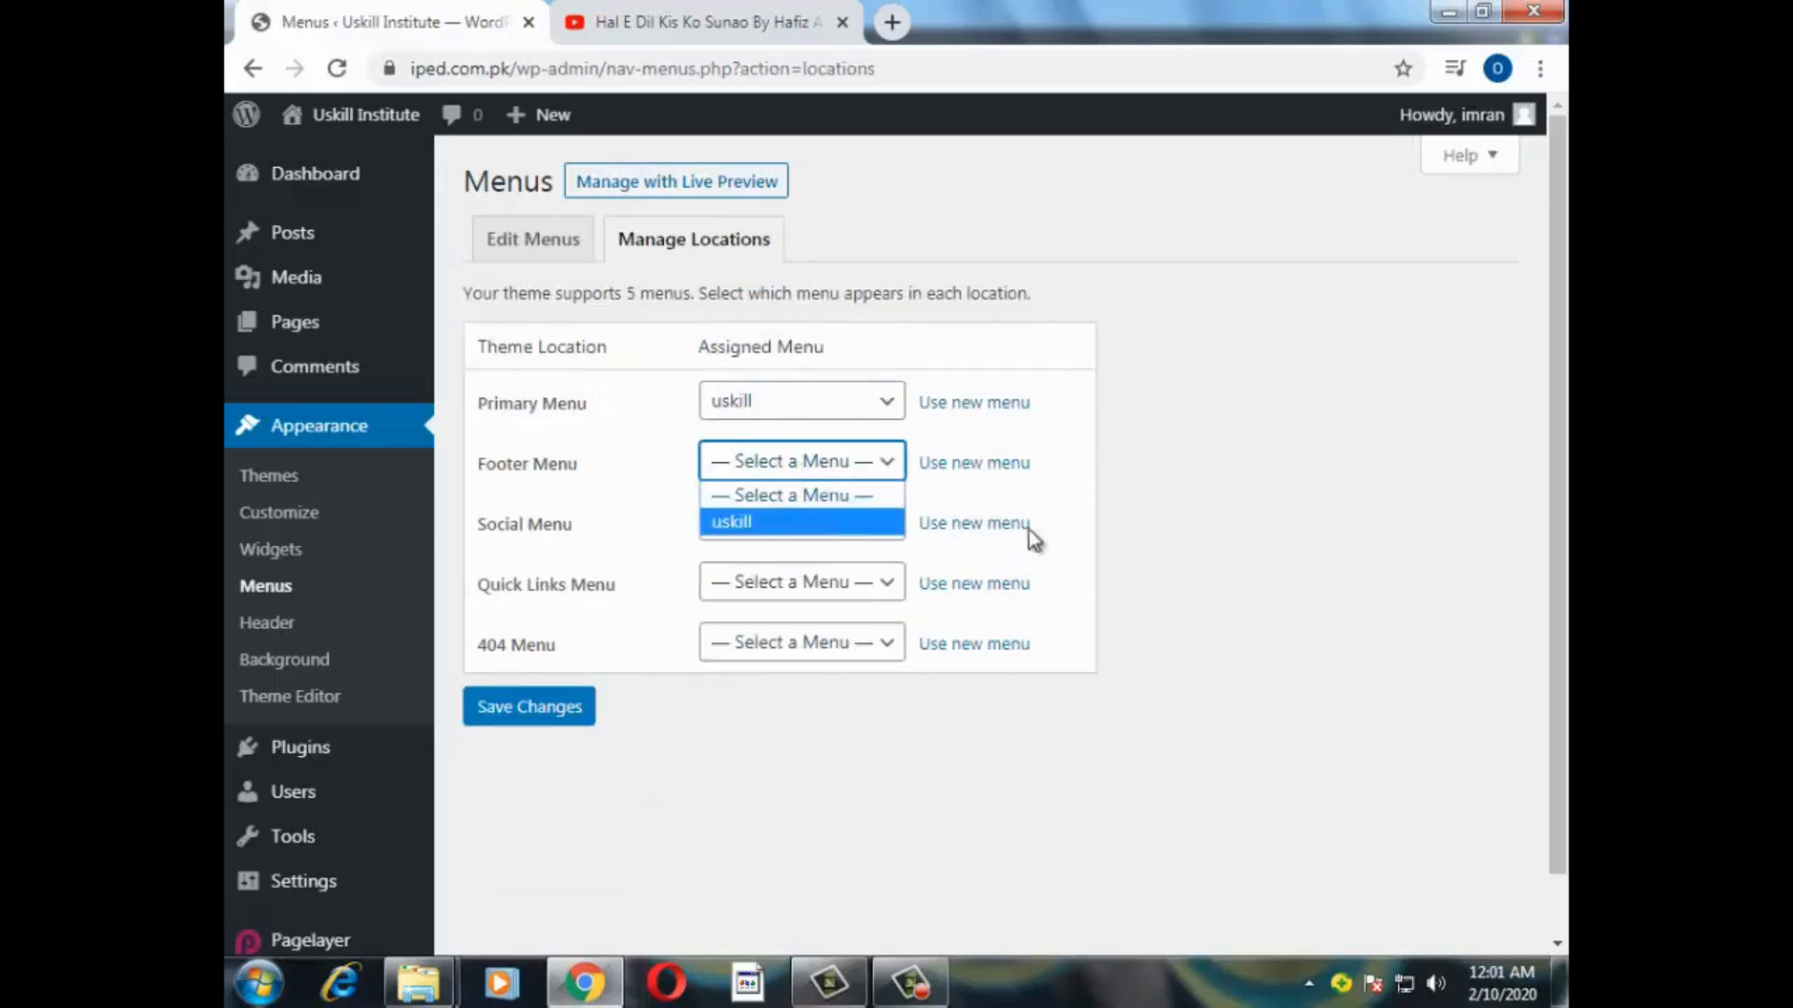
click(1046, 509)
click(792, 532)
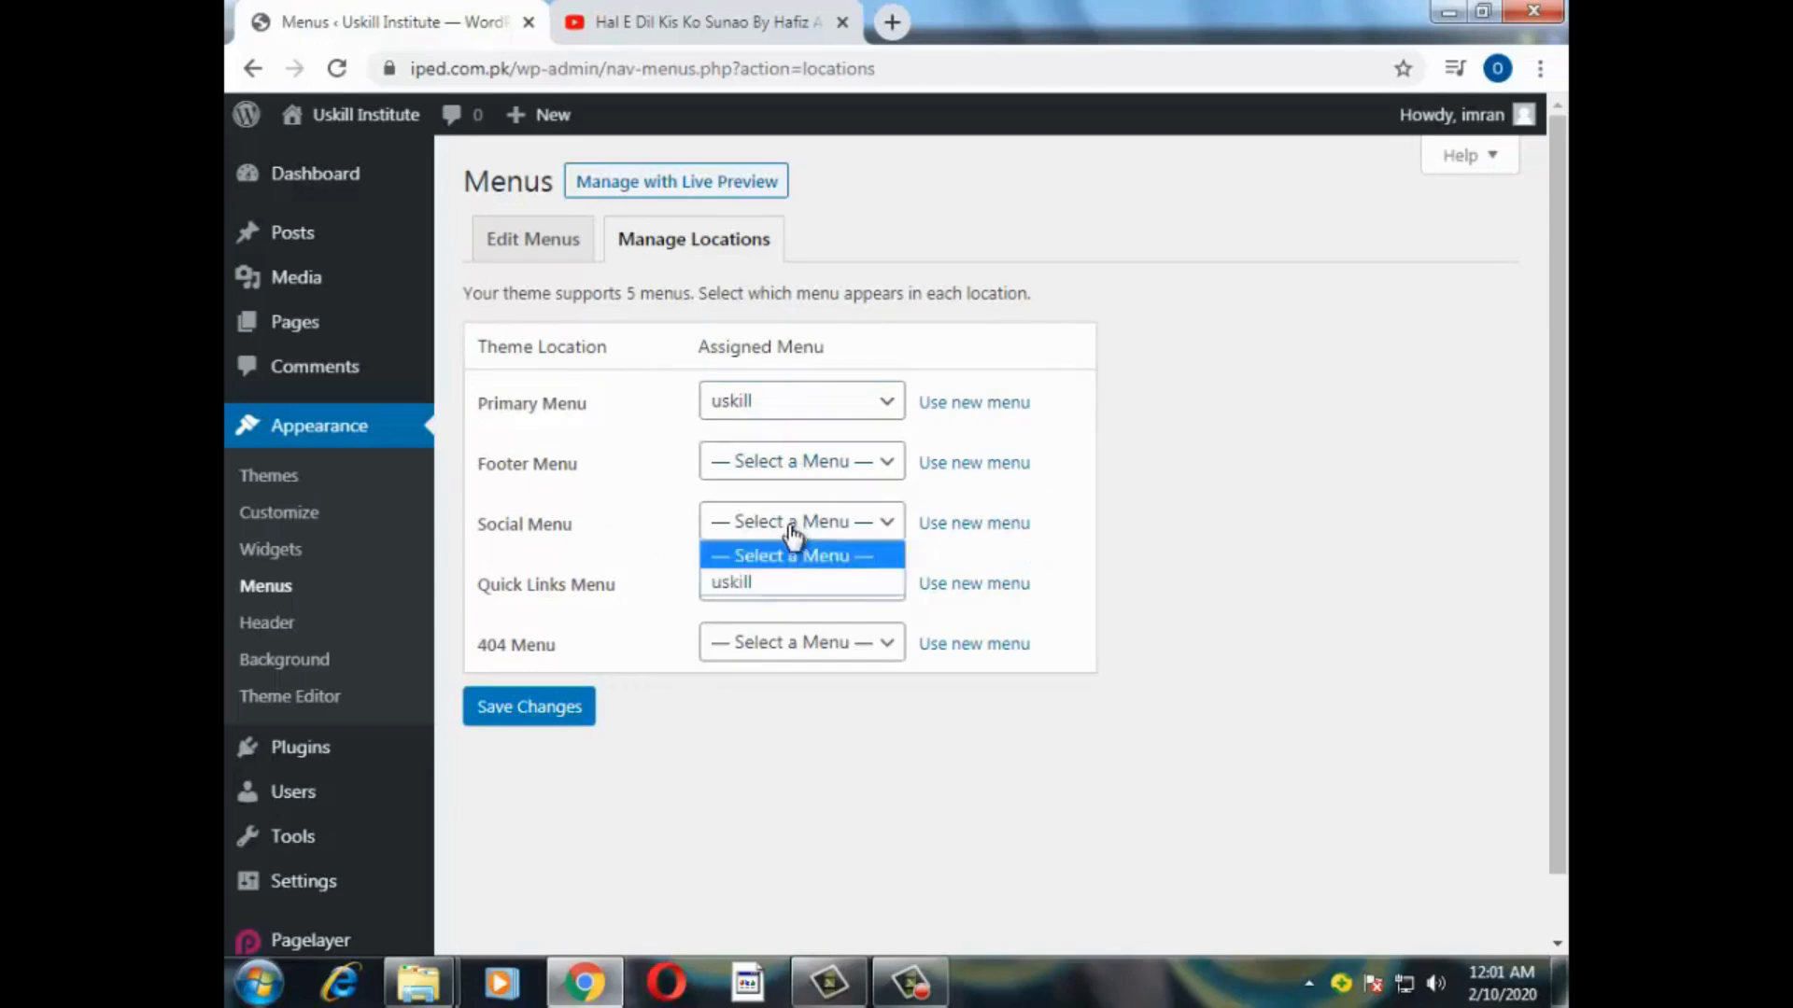
click(532, 576)
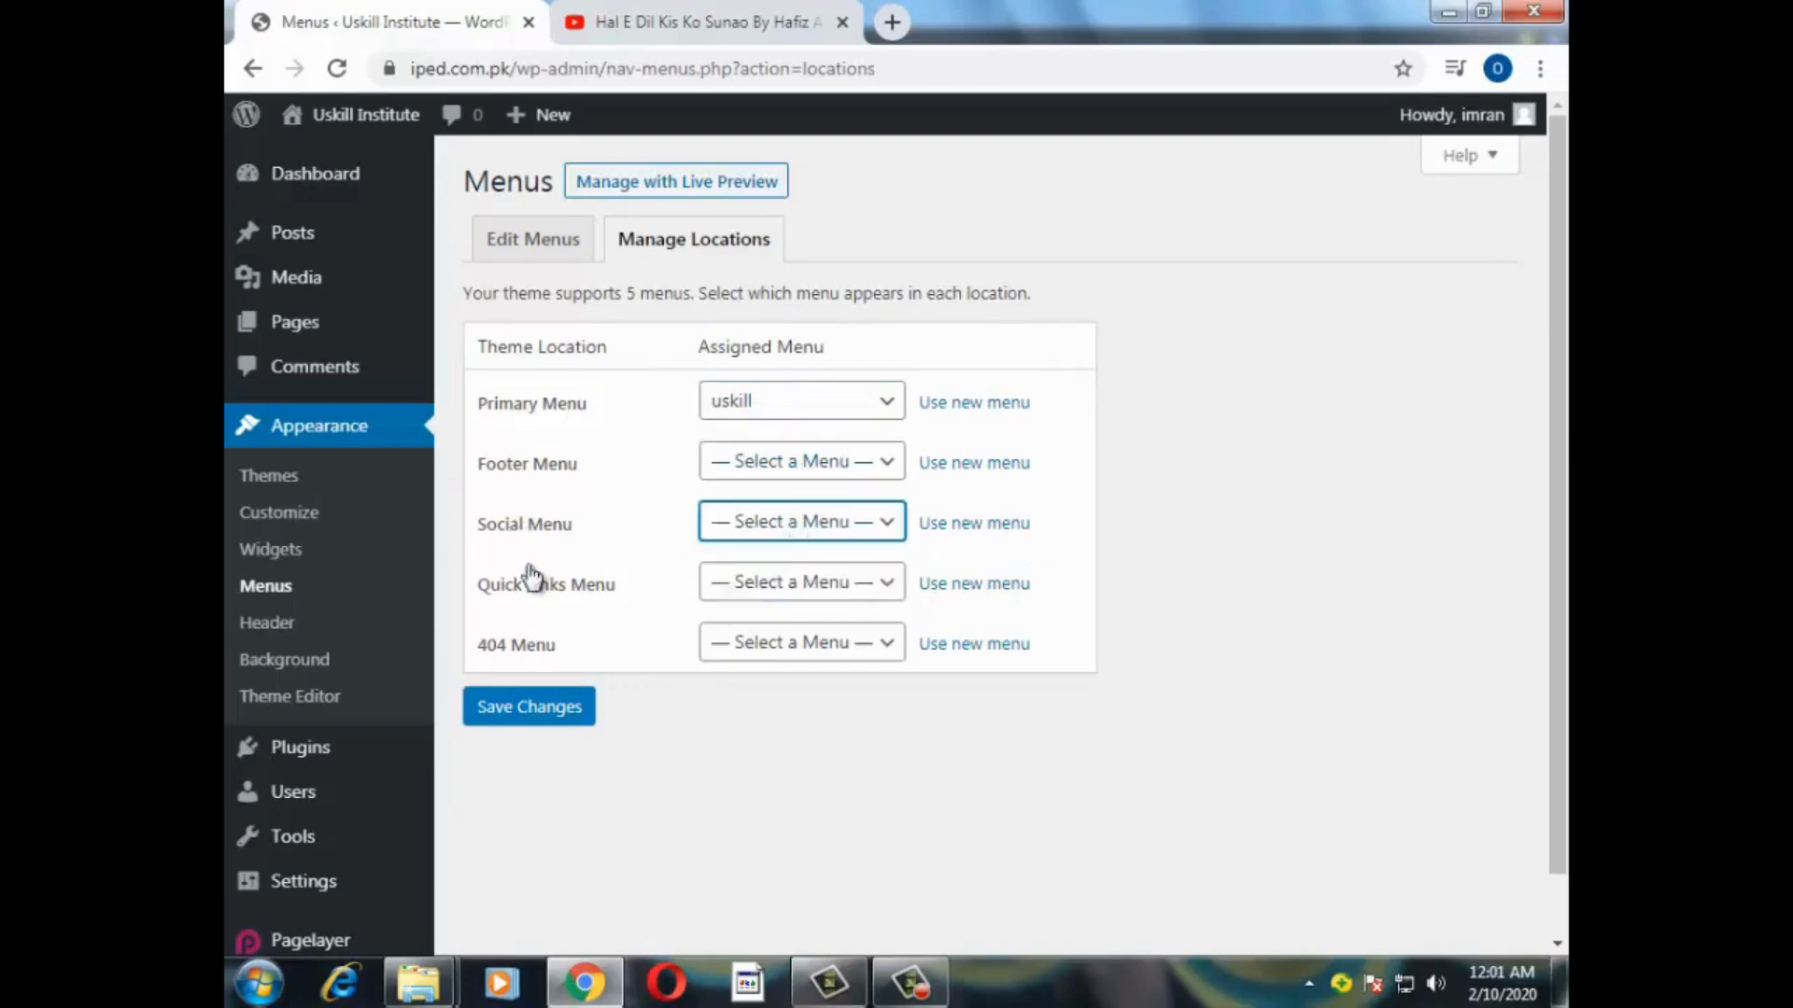
click(824, 597)
click(810, 641)
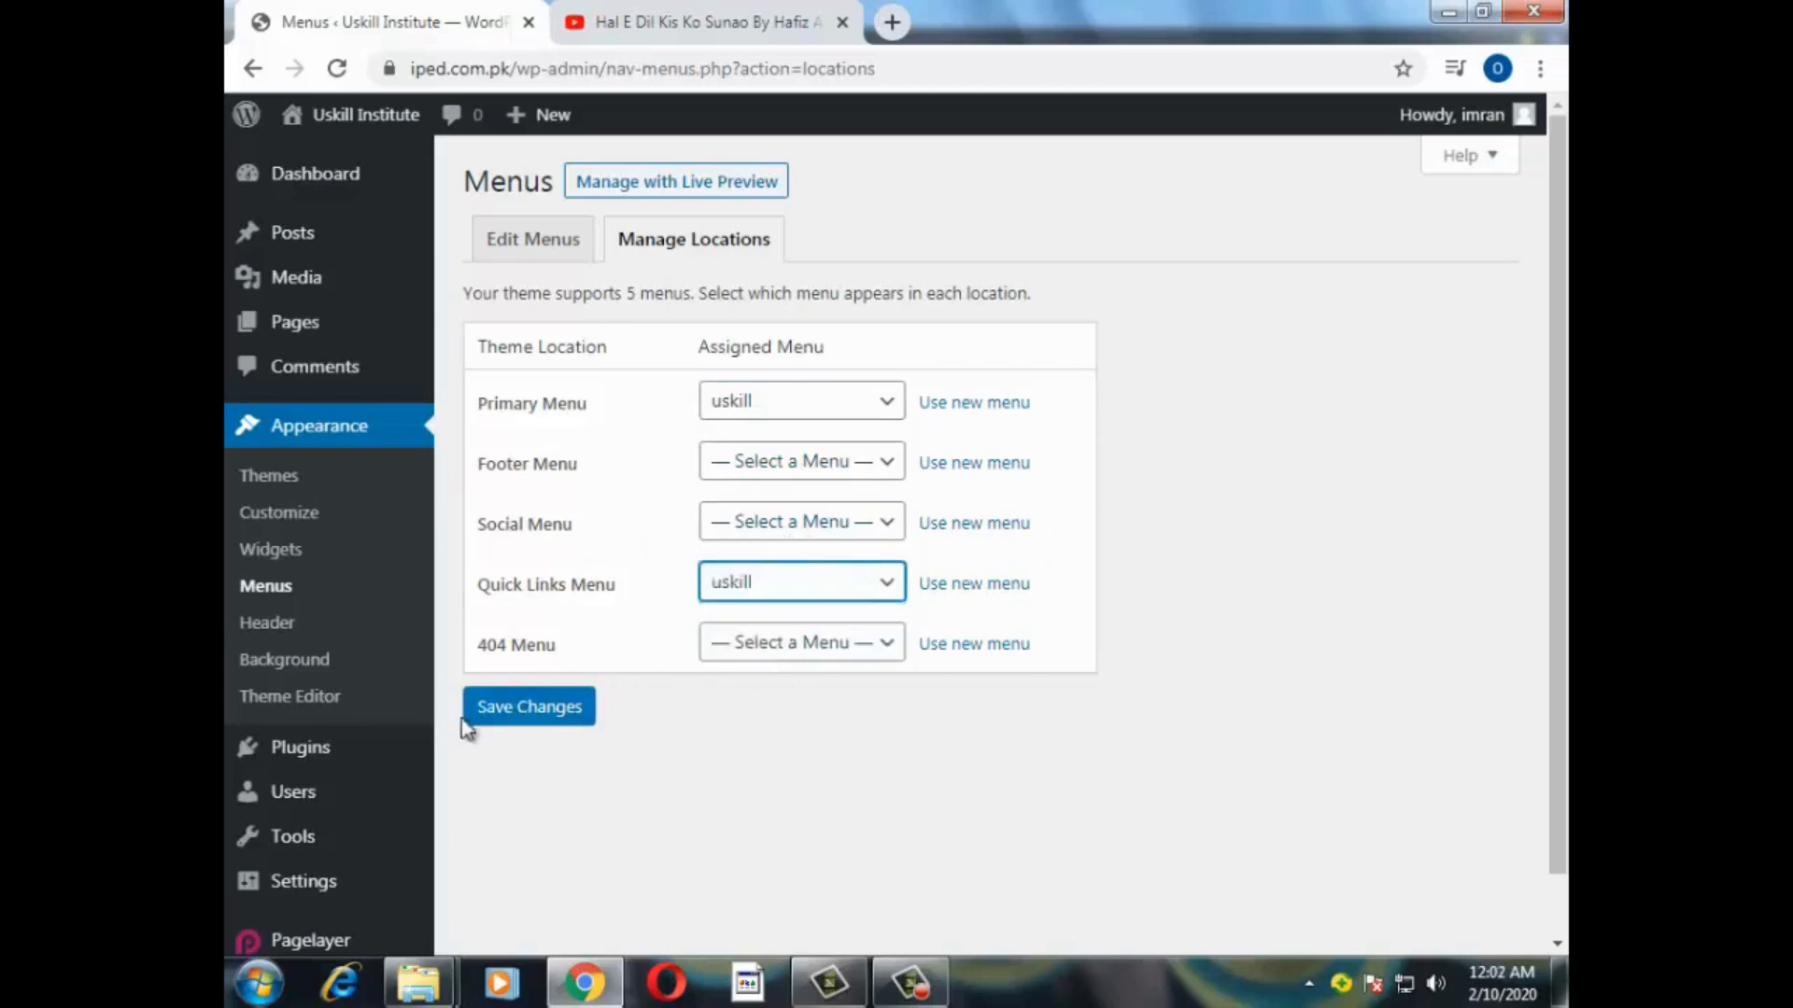
click(512, 717)
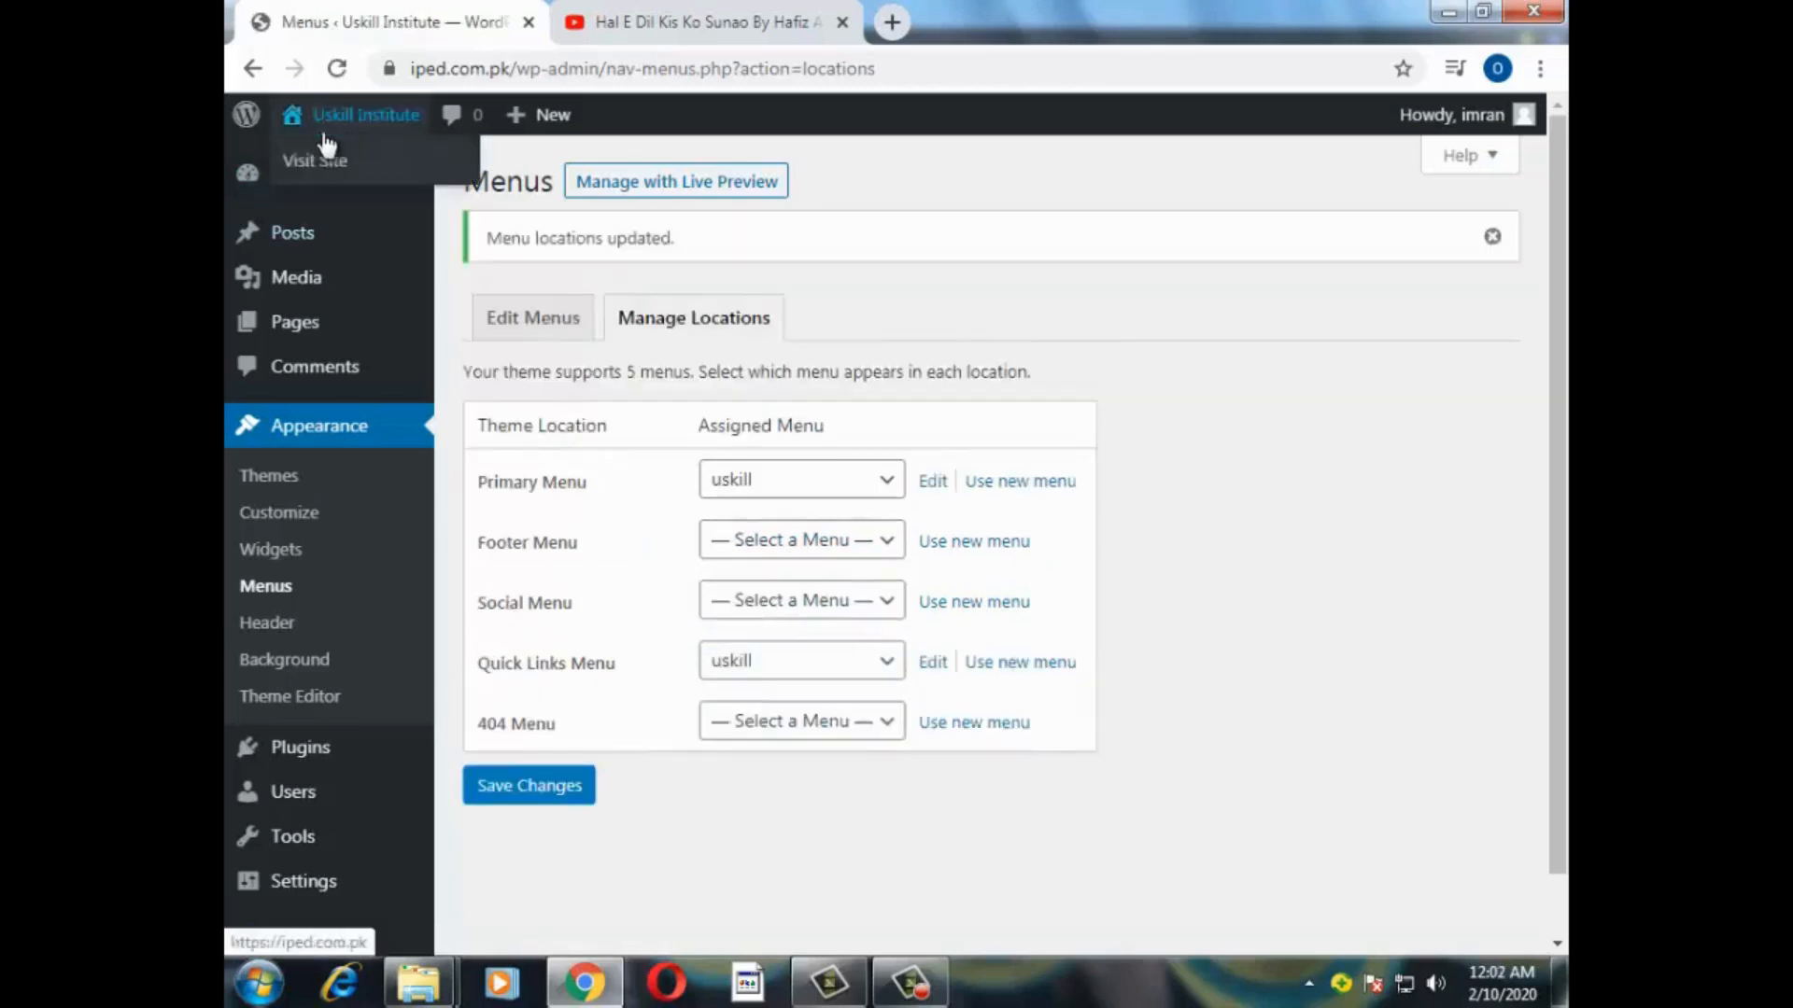
Open the live Uskill Institute site in a new browser tab and check its navigation bar.
right_click(323, 166)
click(392, 177)
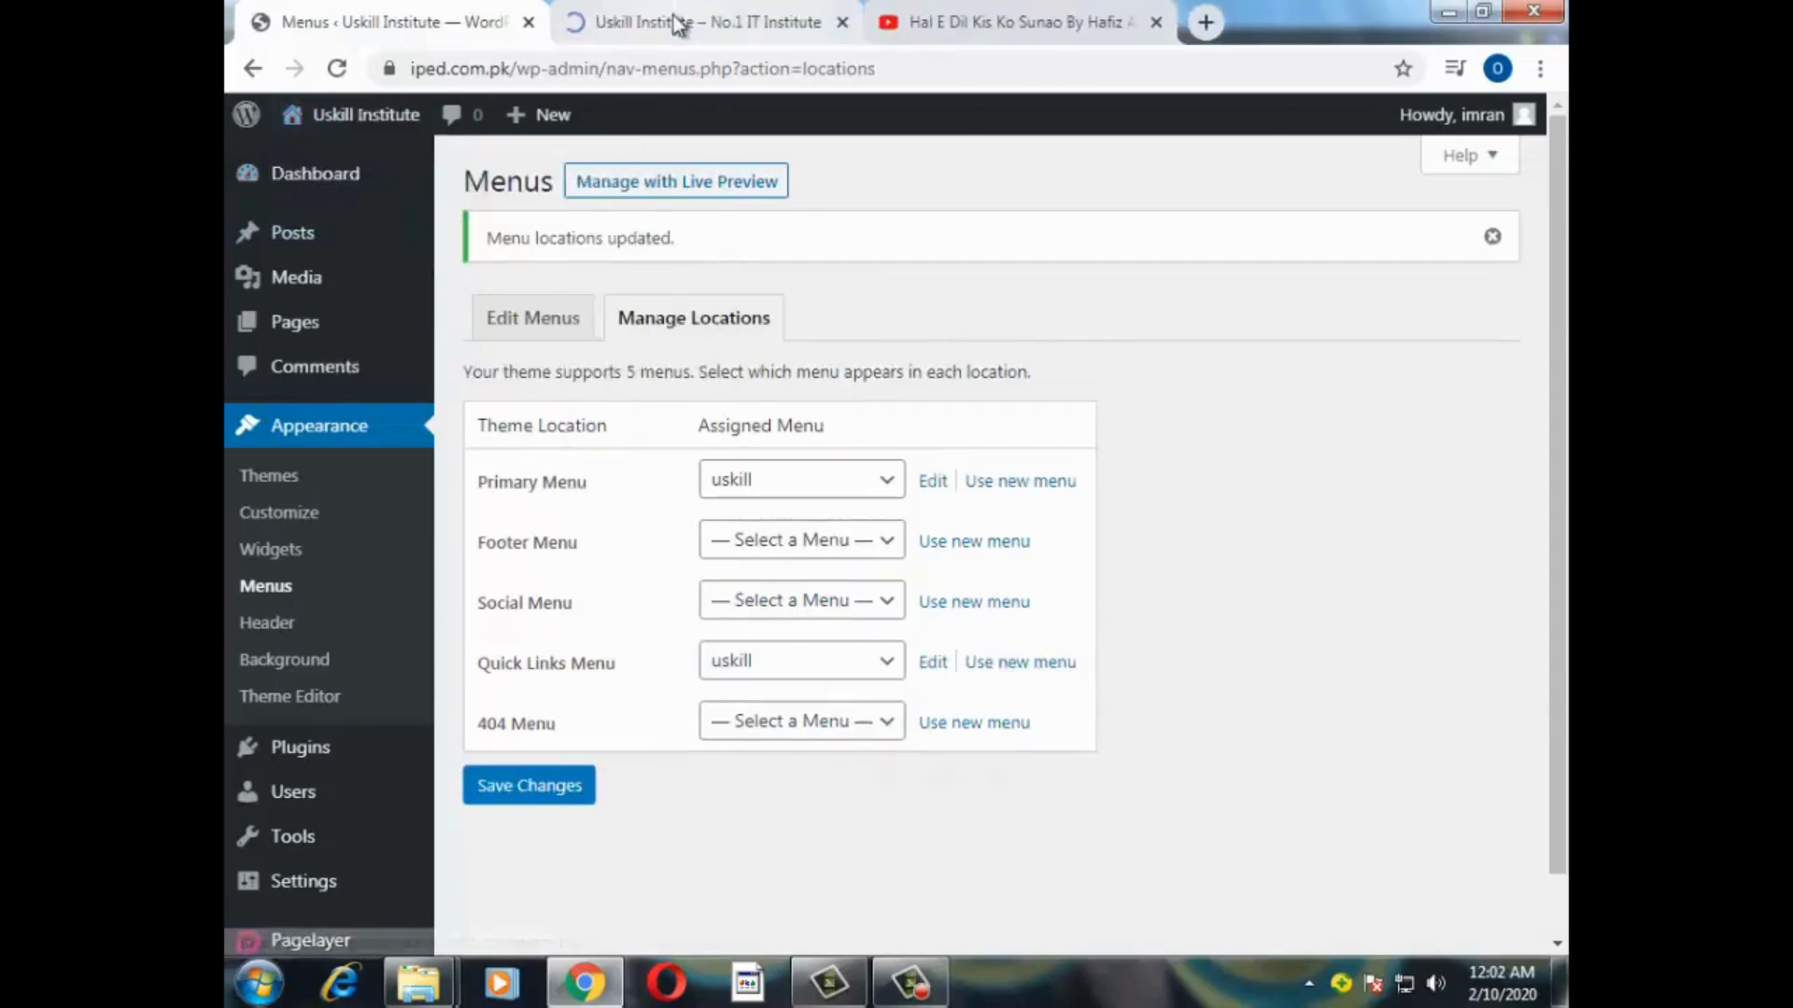
click(677, 21)
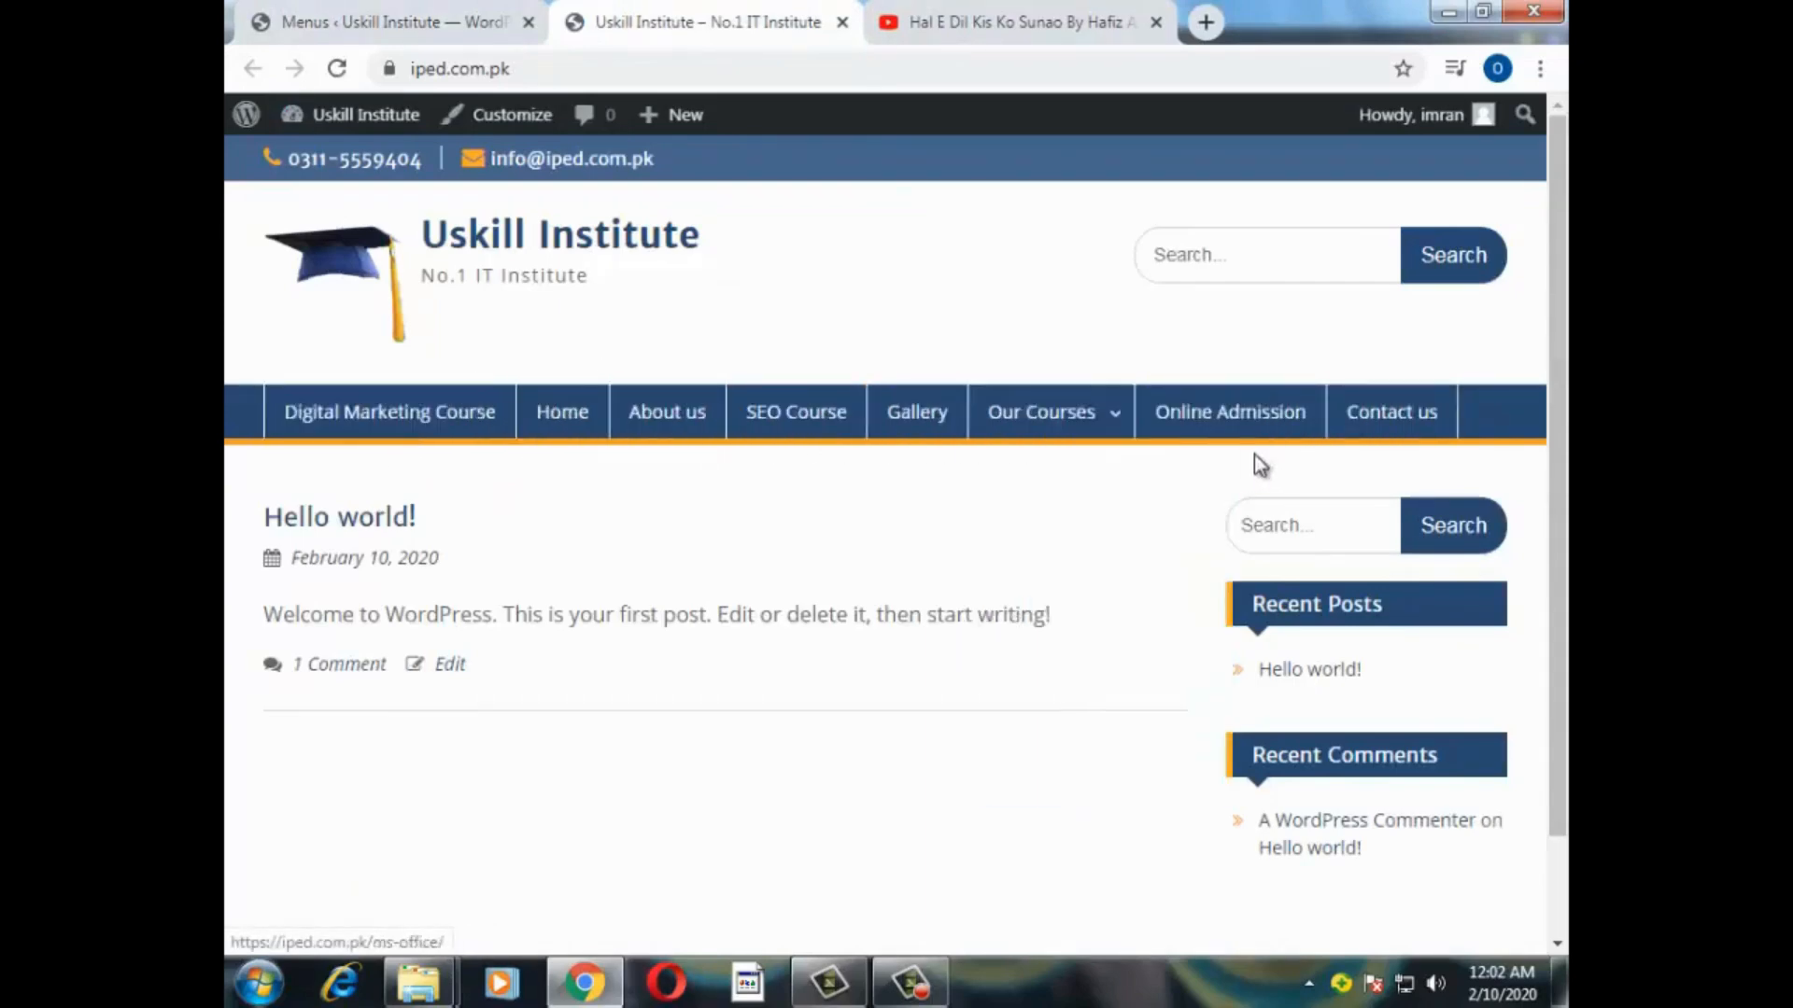
Remove the top-level Digital Marketing Course item from the uskill menu, keeping the one under Our Courses, and save the menu.
click(336, 21)
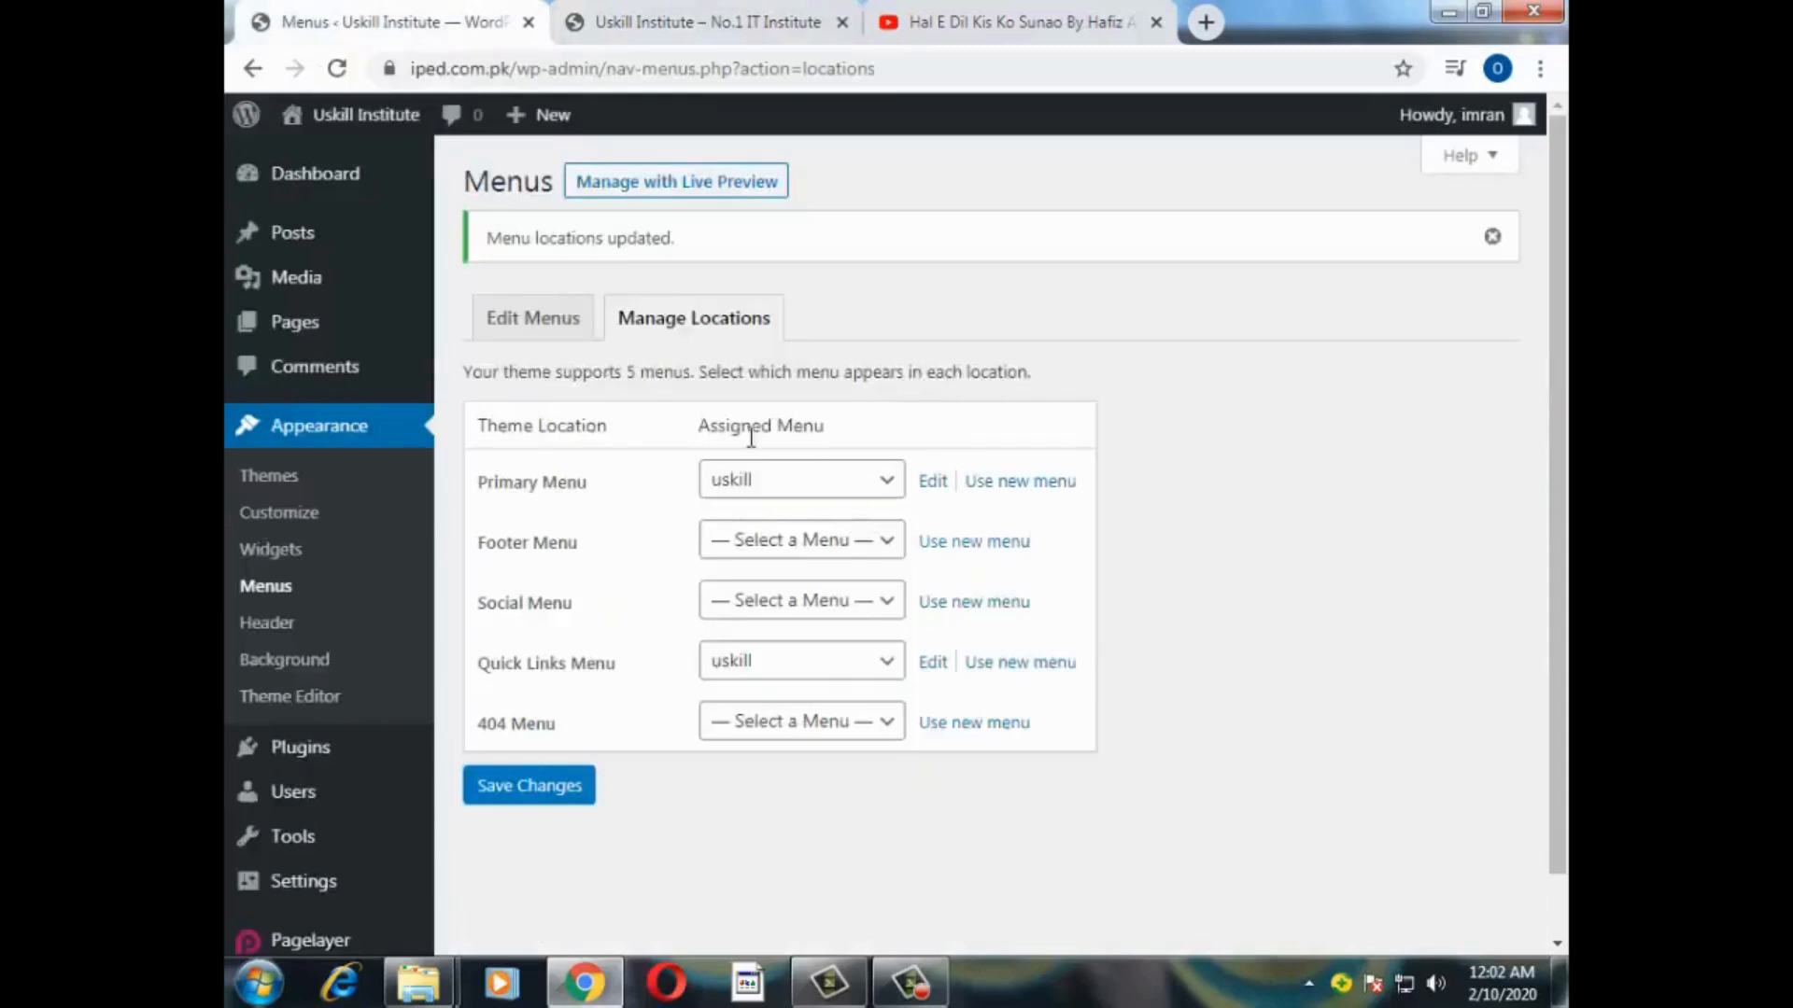
click(515, 322)
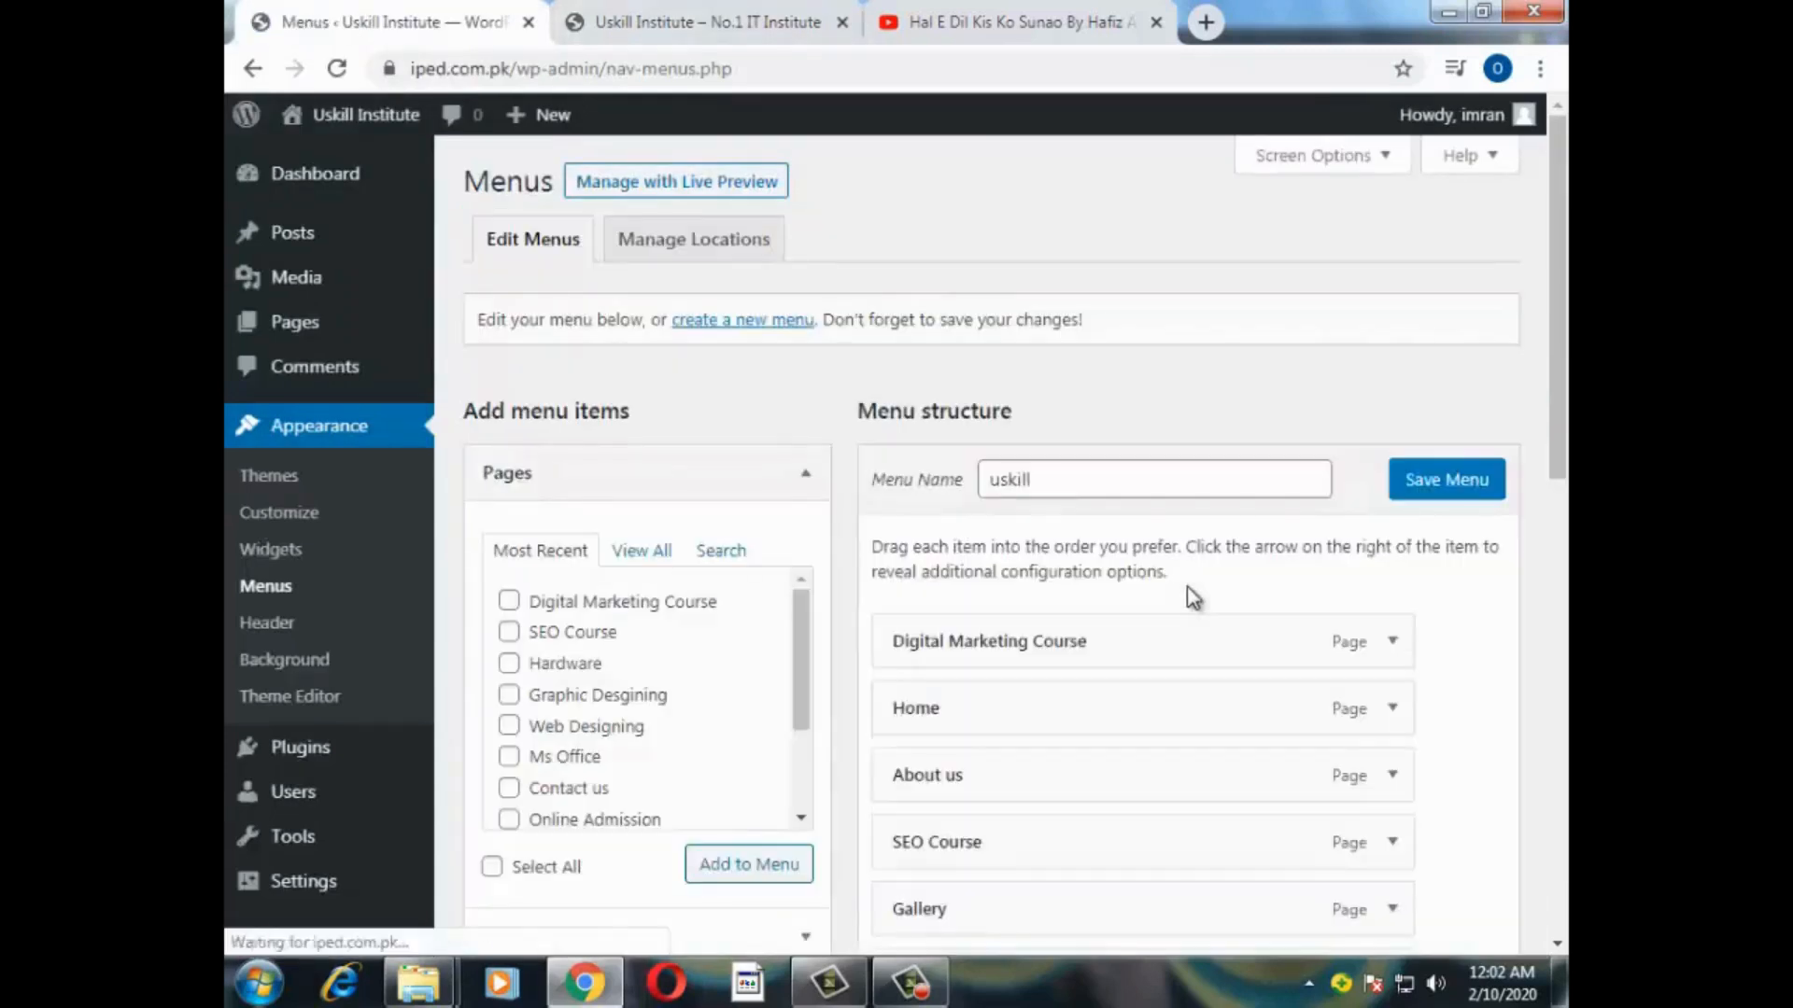
scroll(1195, 598, down, 3)
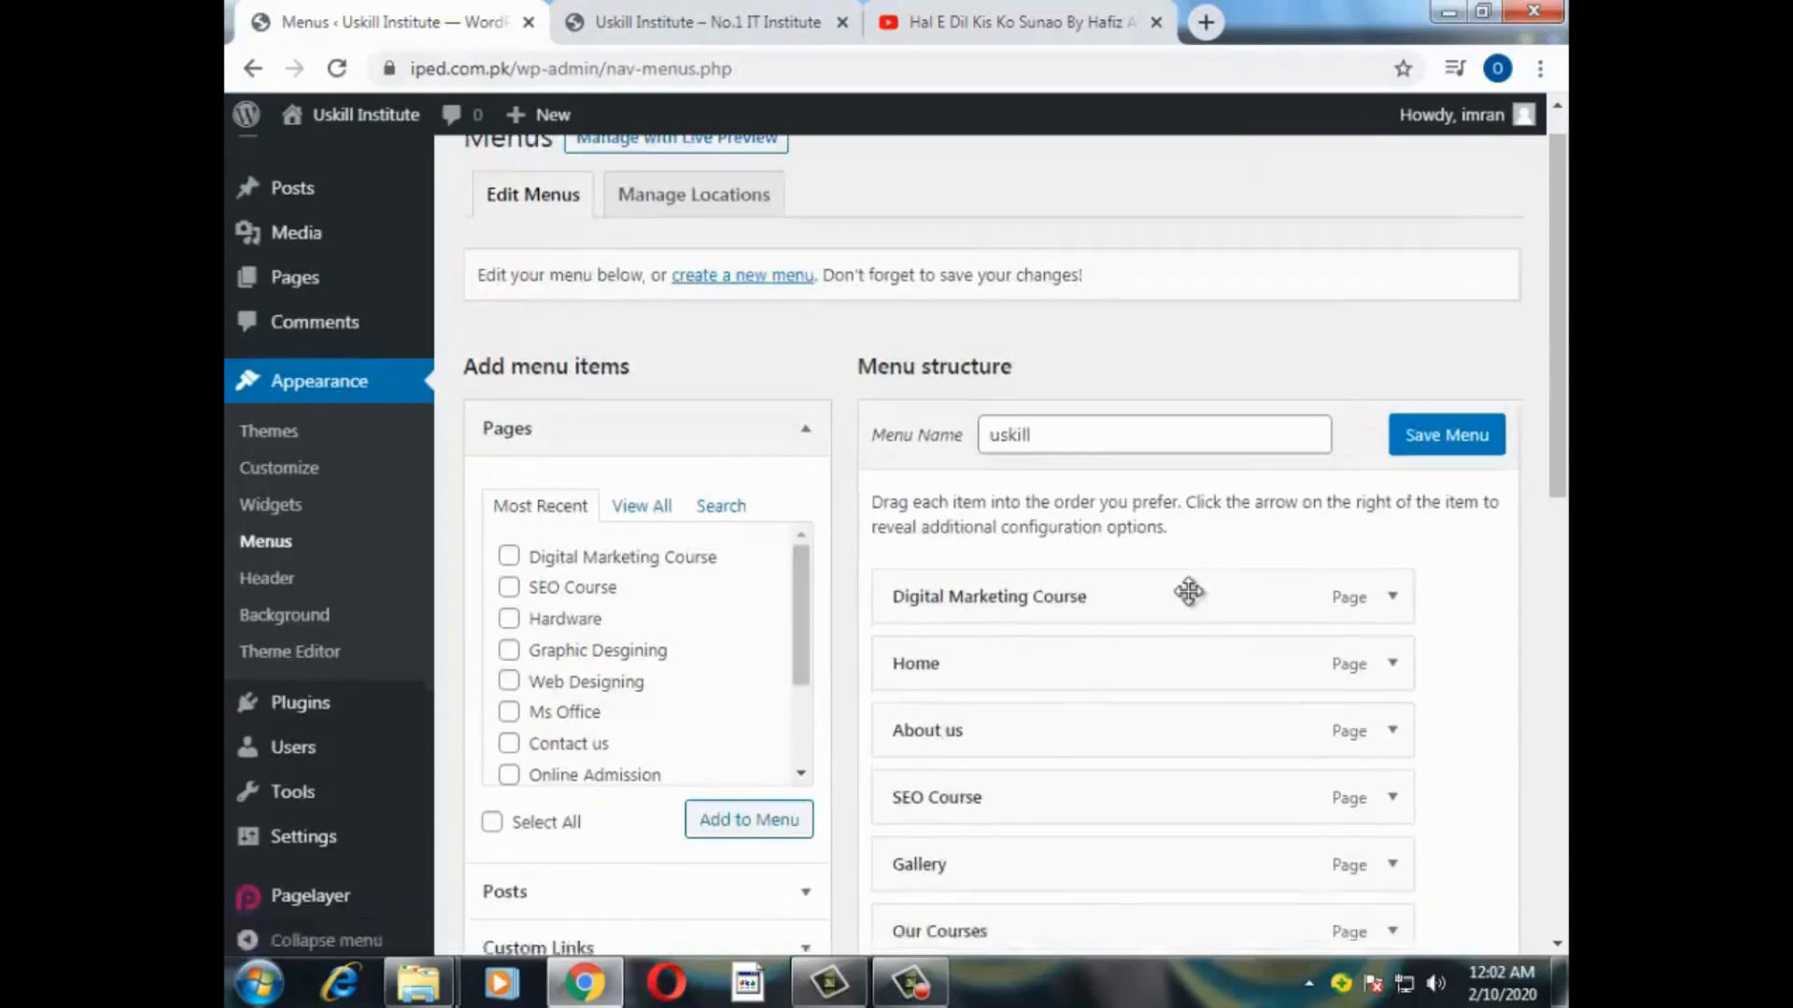
drag(1080, 380, 1348, 765)
click(1393, 761)
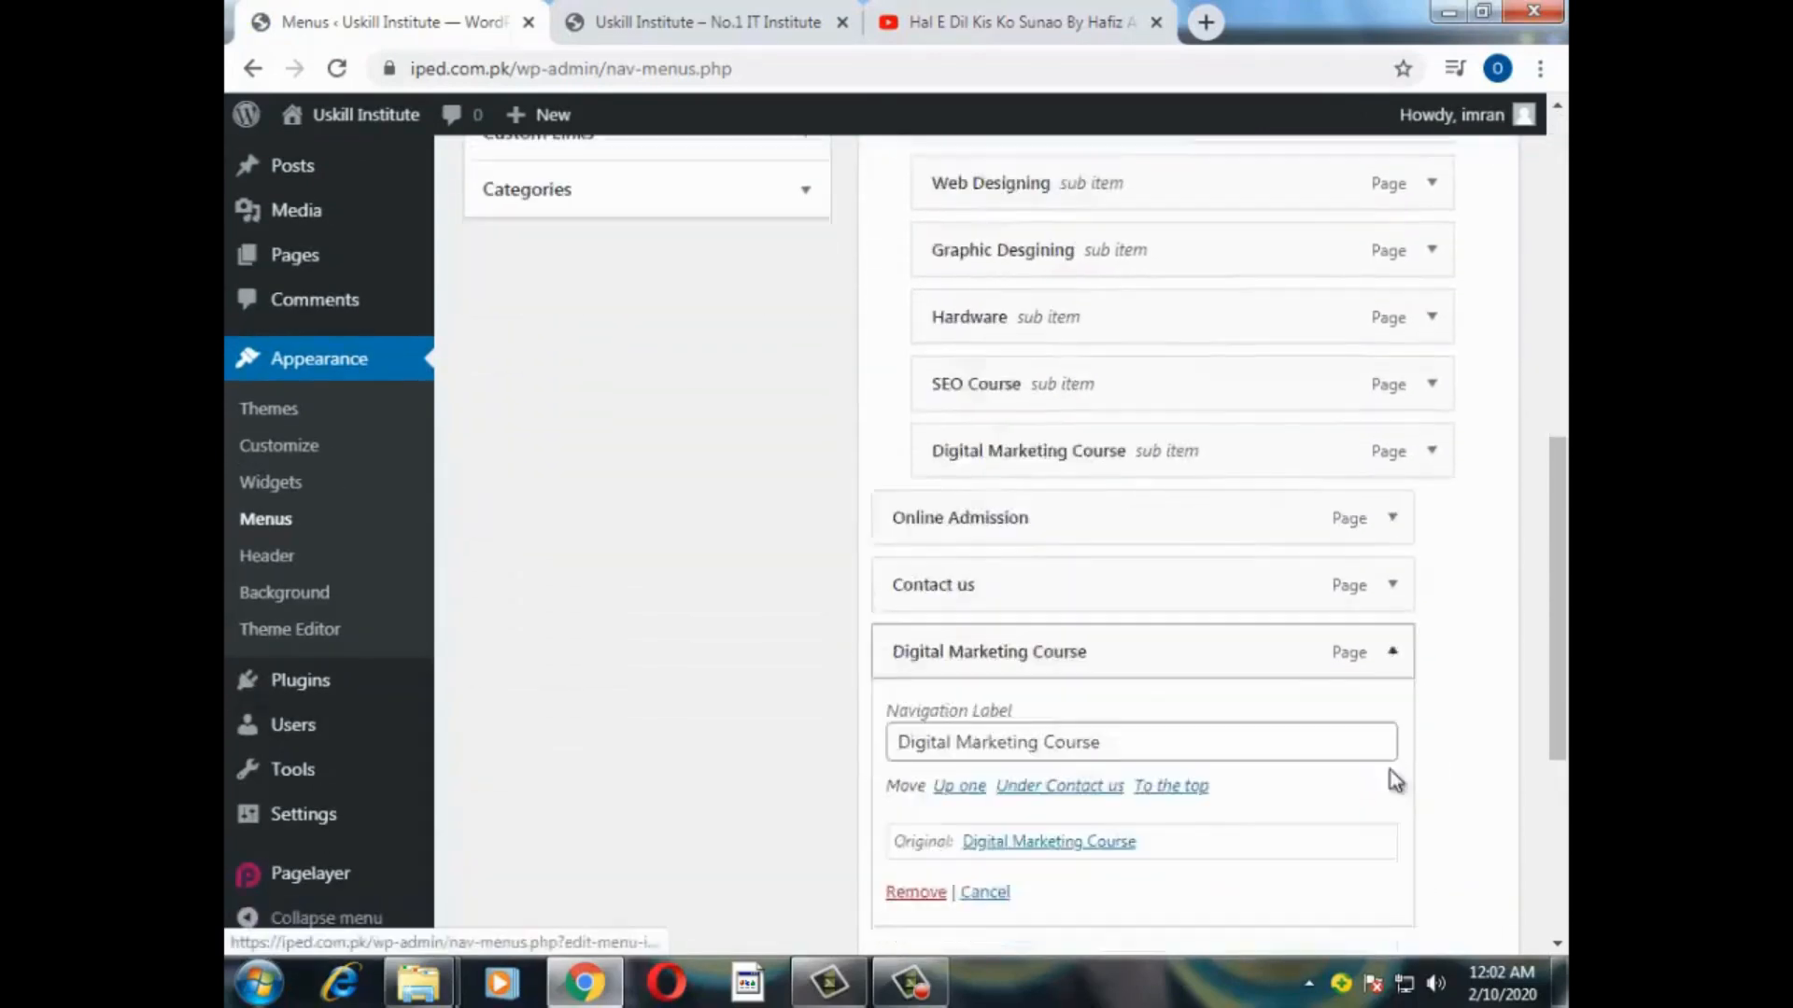
scroll(924, 524, down, 4)
click(922, 469)
click(1470, 828)
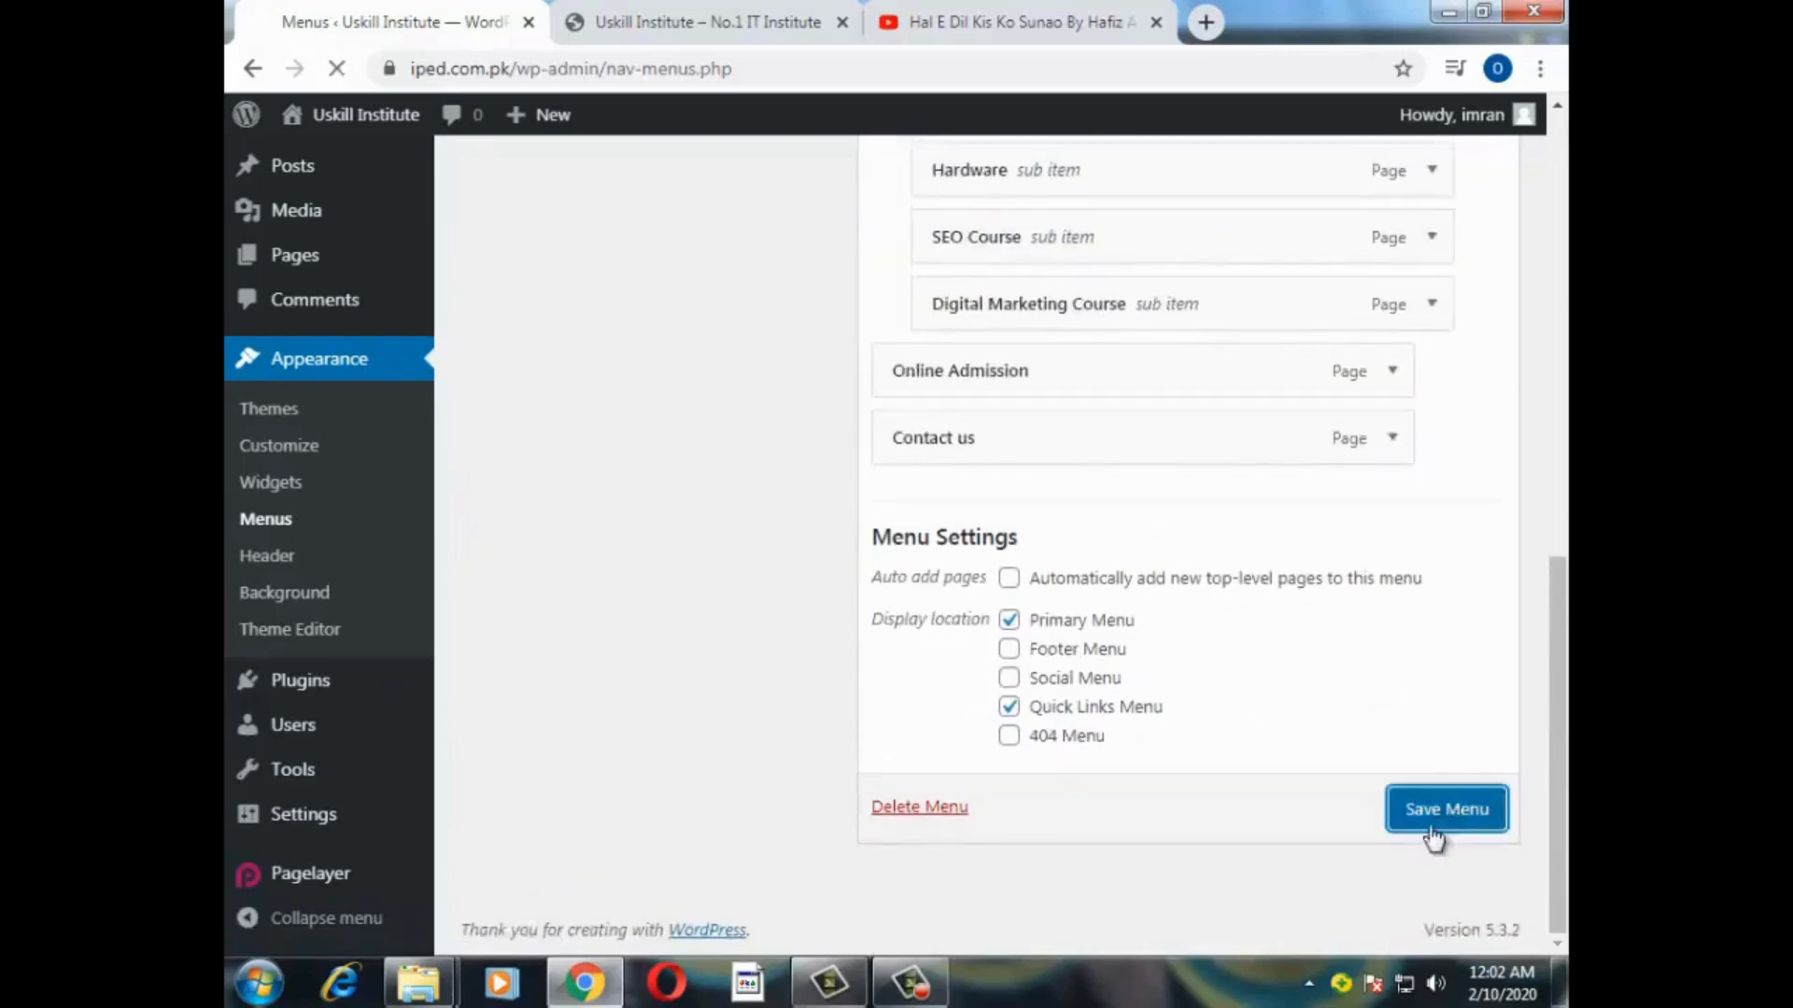
Reload the live site and view the Graphic Desgining page from the Our Courses submenu.
click(651, 13)
click(337, 71)
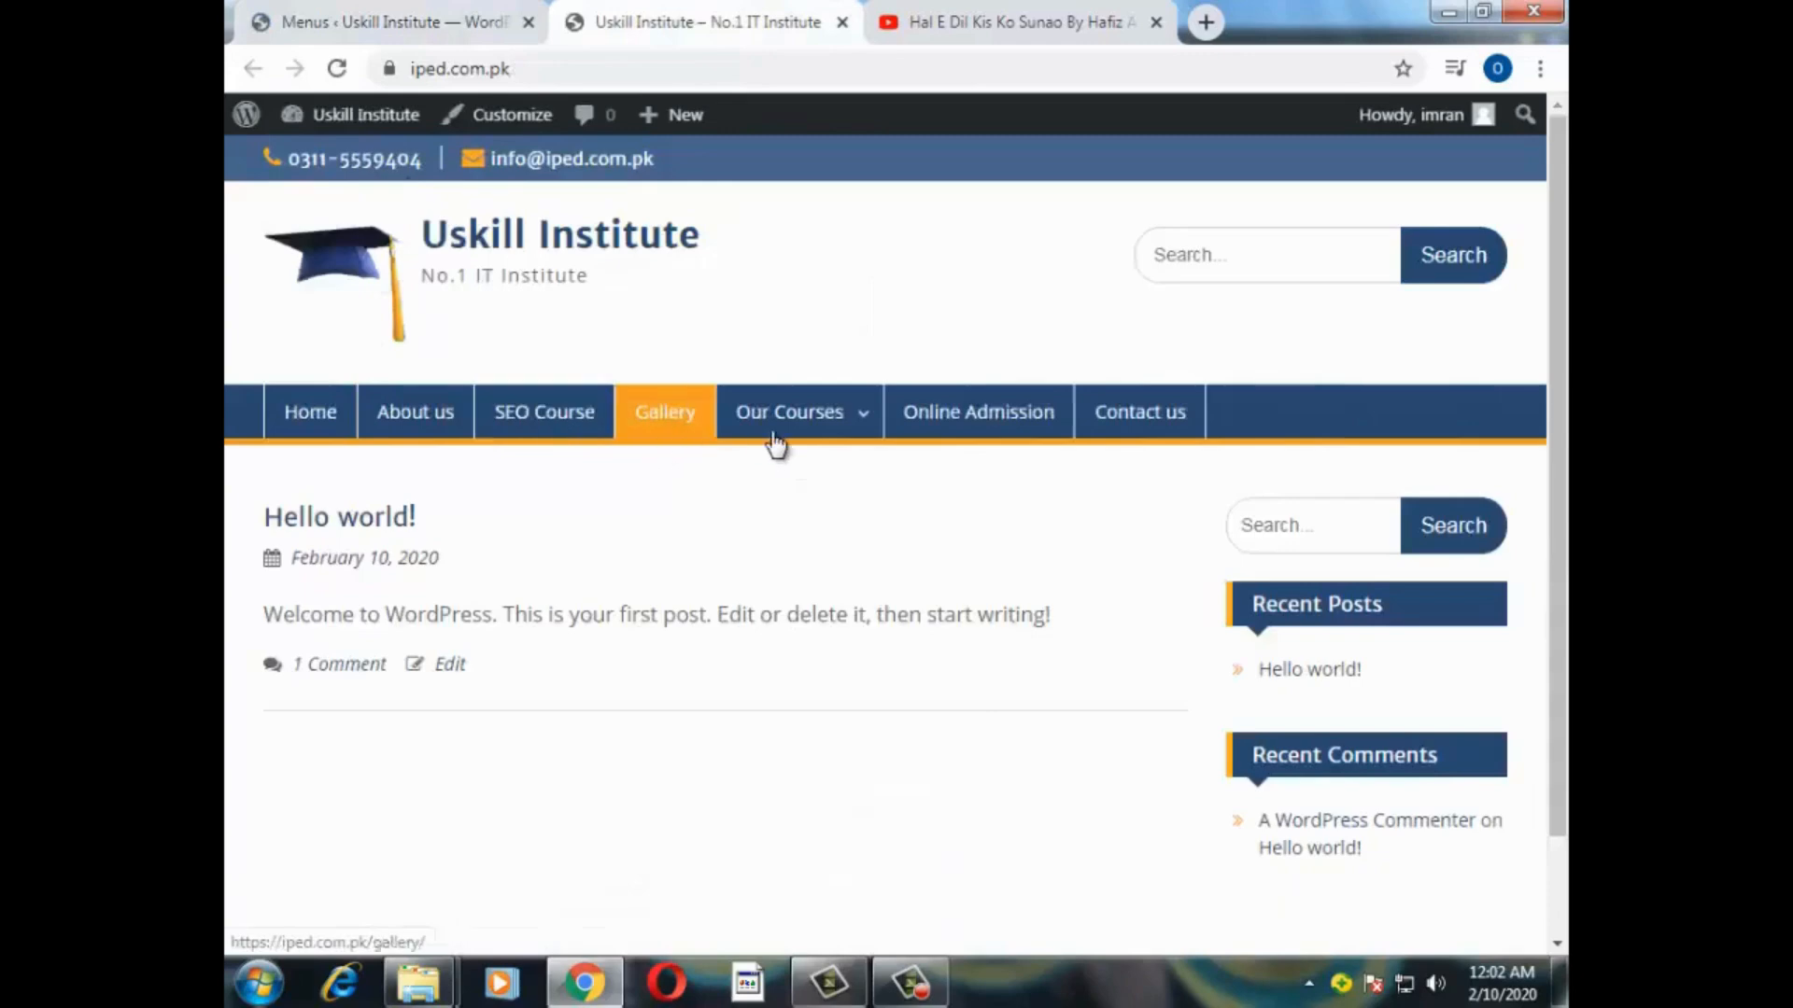
mouse_move(811, 436)
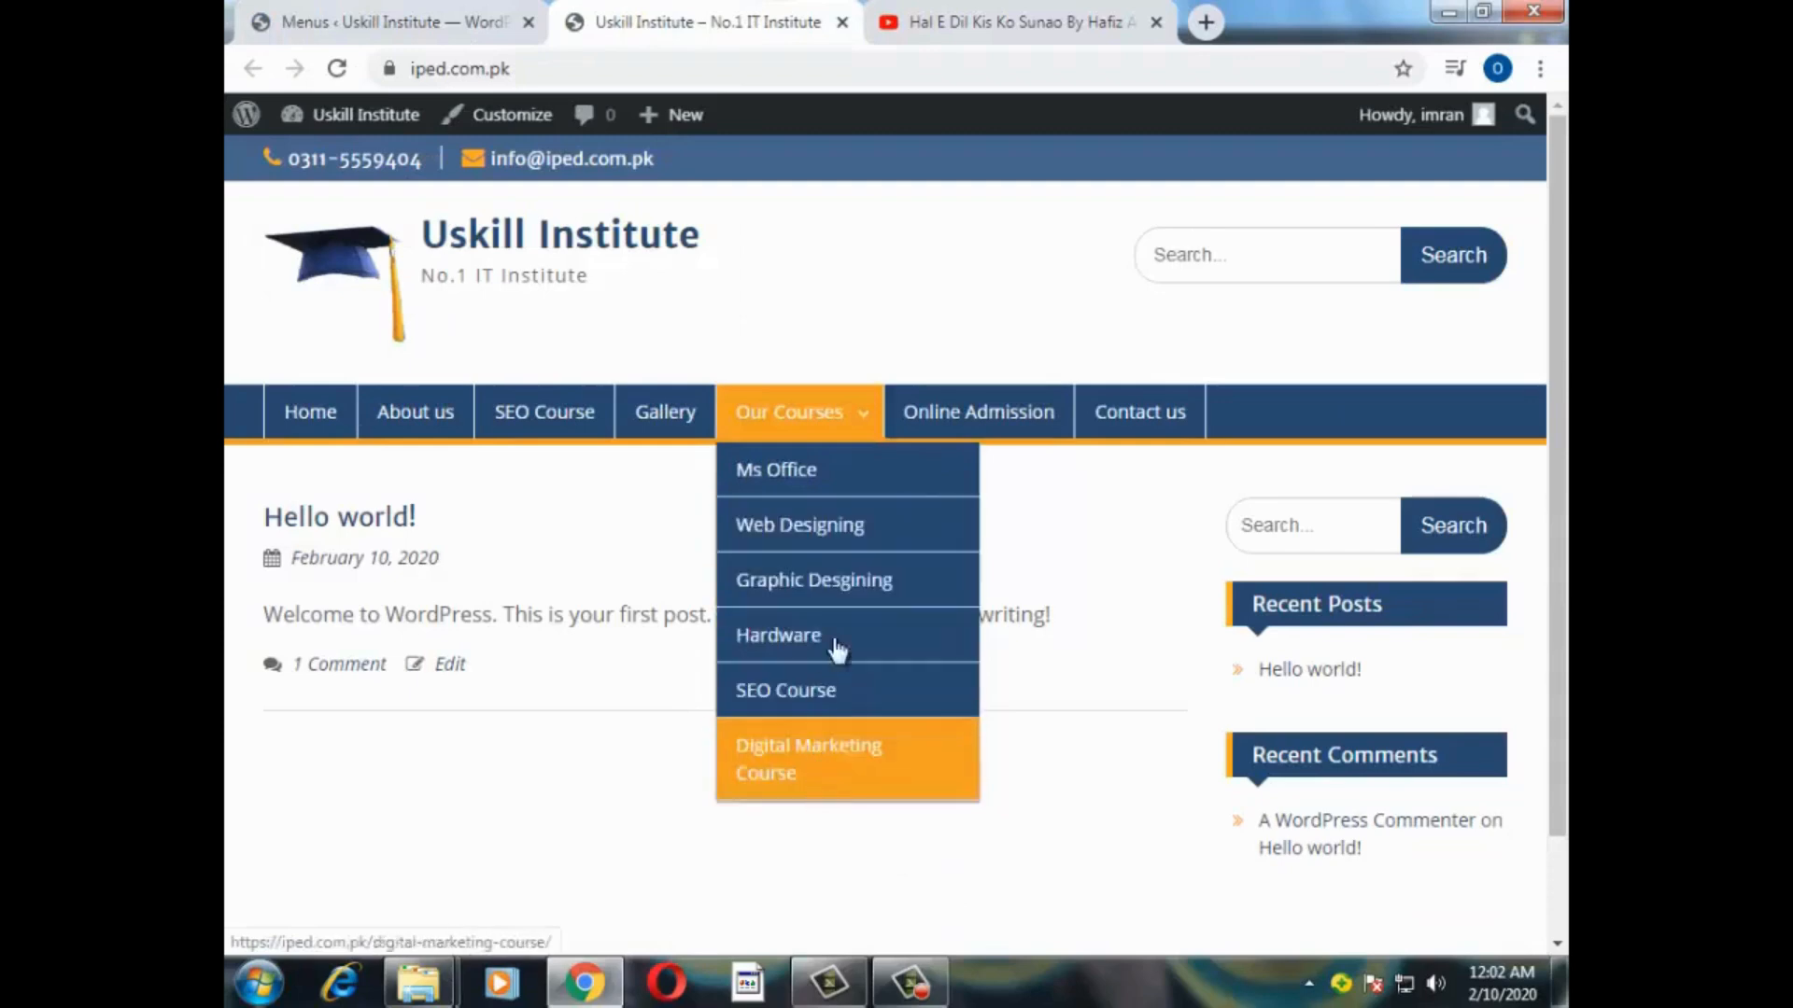
click(812, 593)
scroll(824, 613, down, 1)
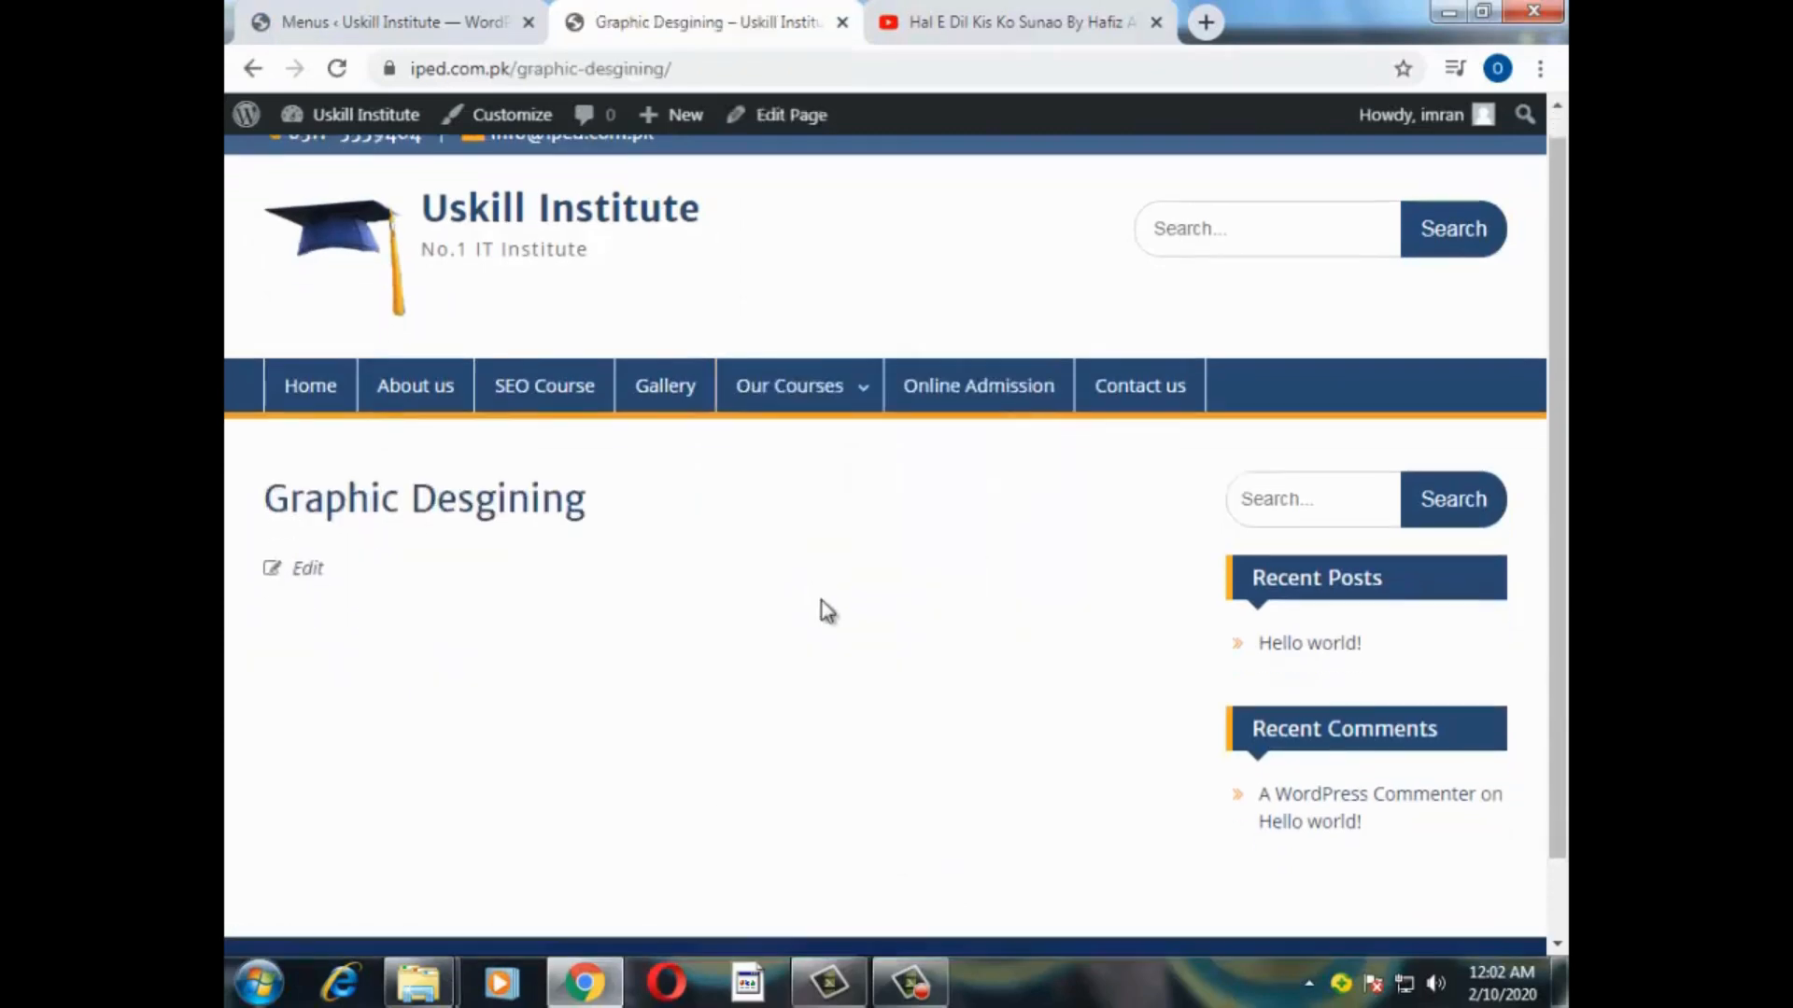
scroll(1345, 594, up, 1)
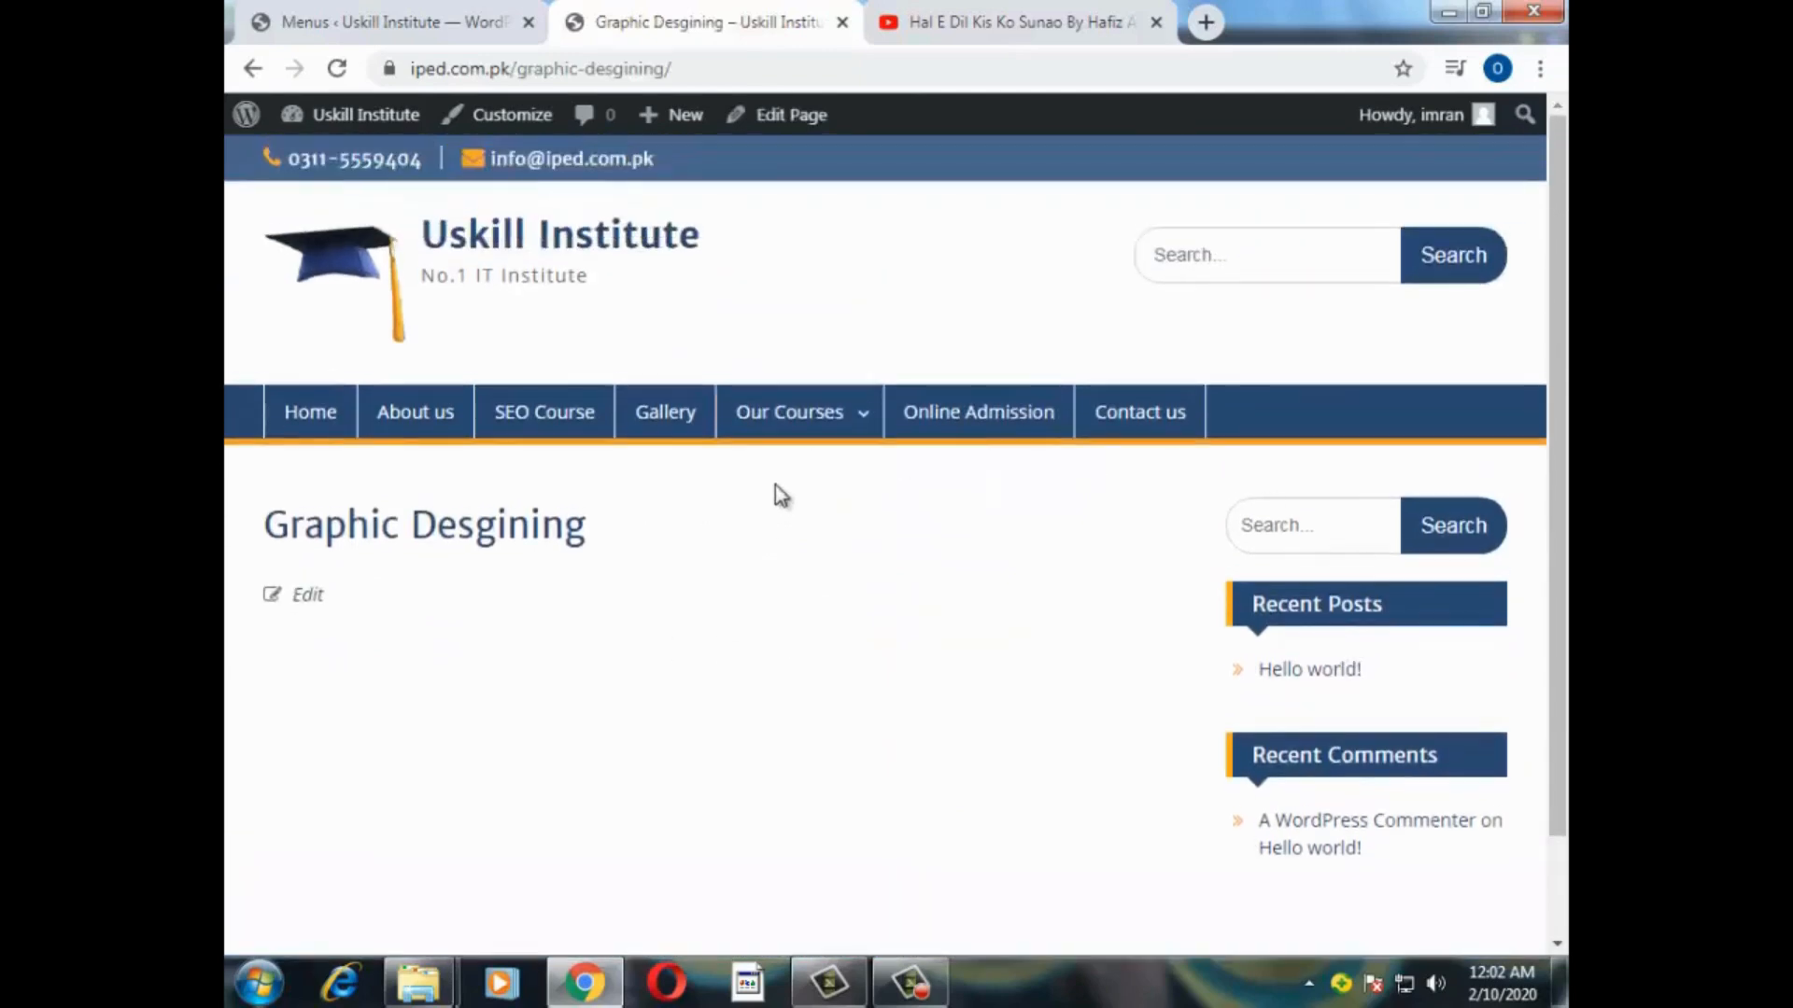
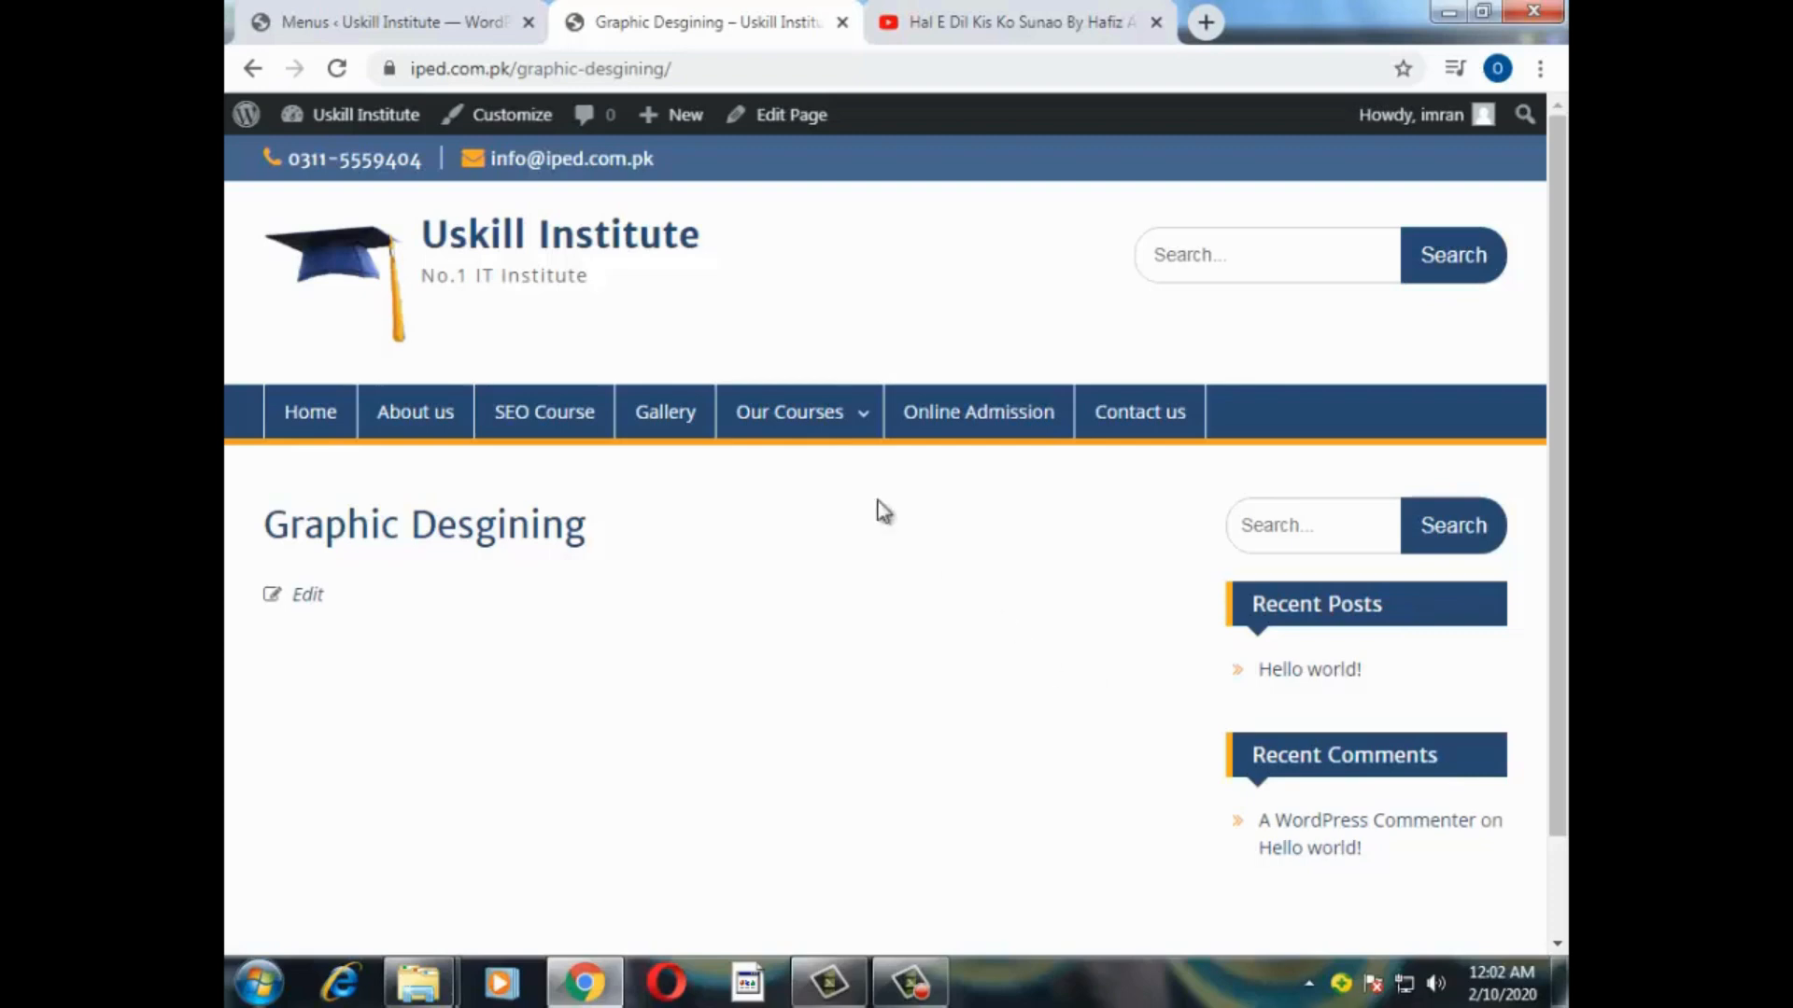
Look over the Graphic Desgining page and the Our Courses submenu on the live site, and open the site's home page.
mouse_move(844, 422)
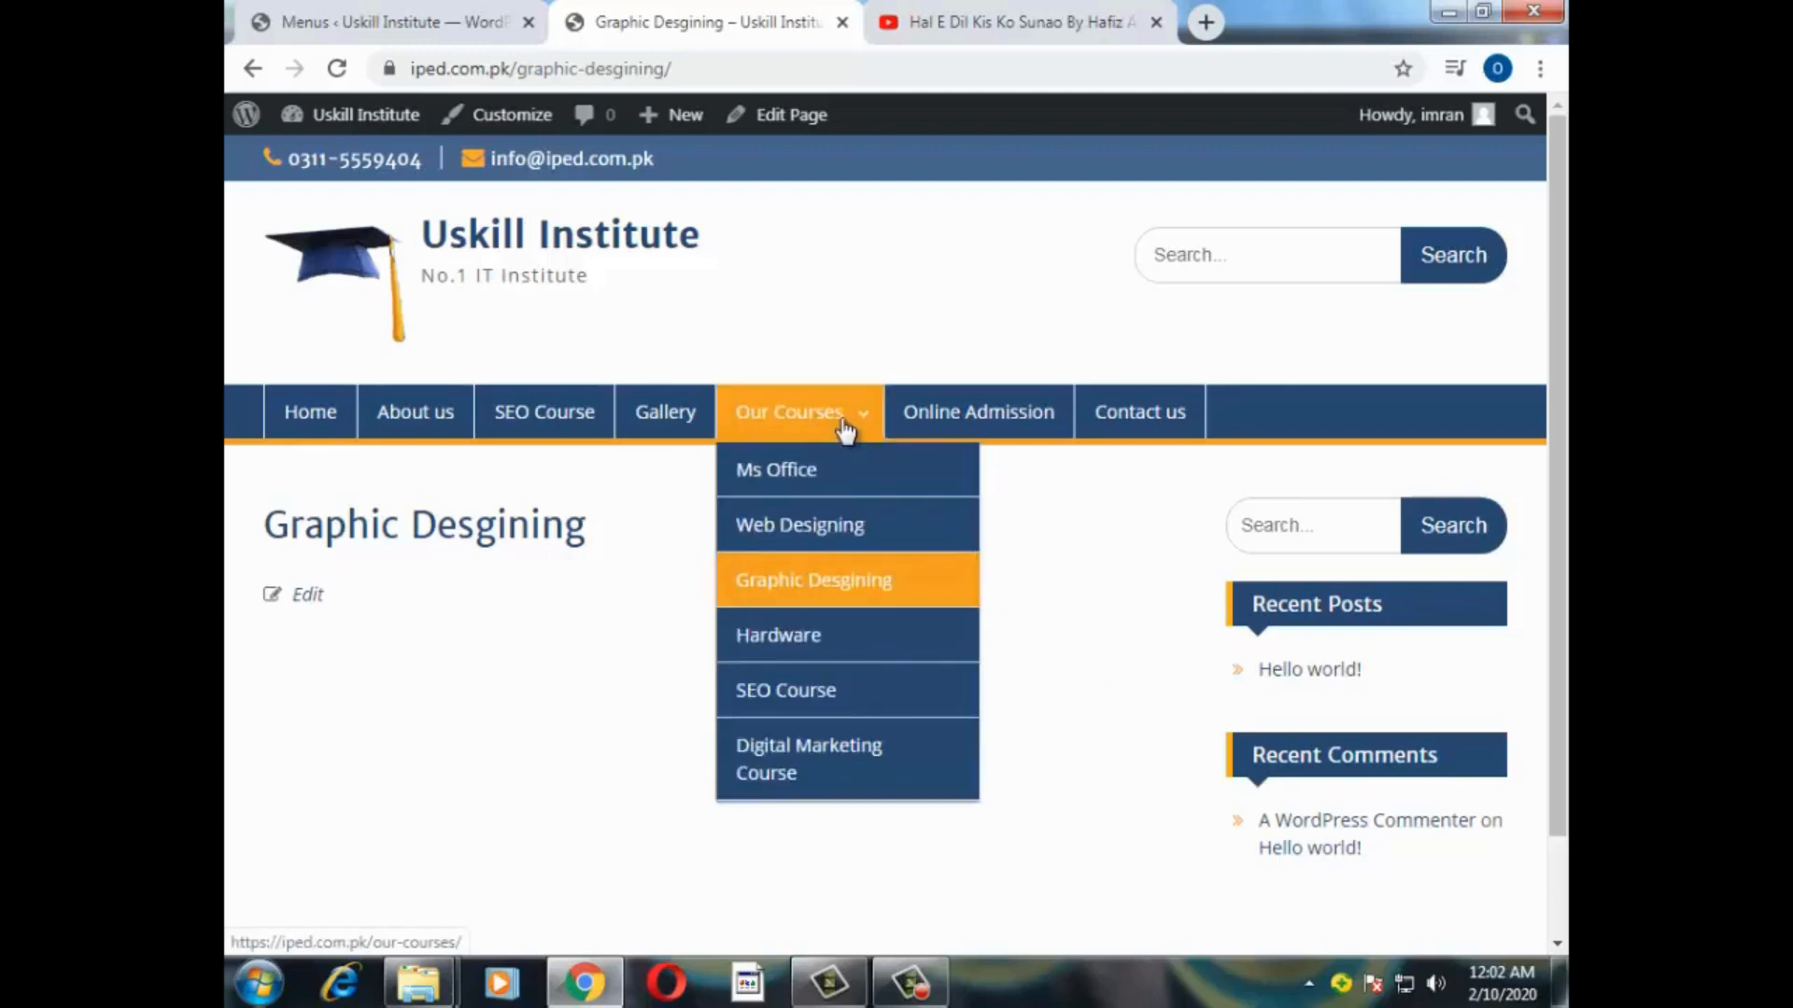
triple_click(557, 527)
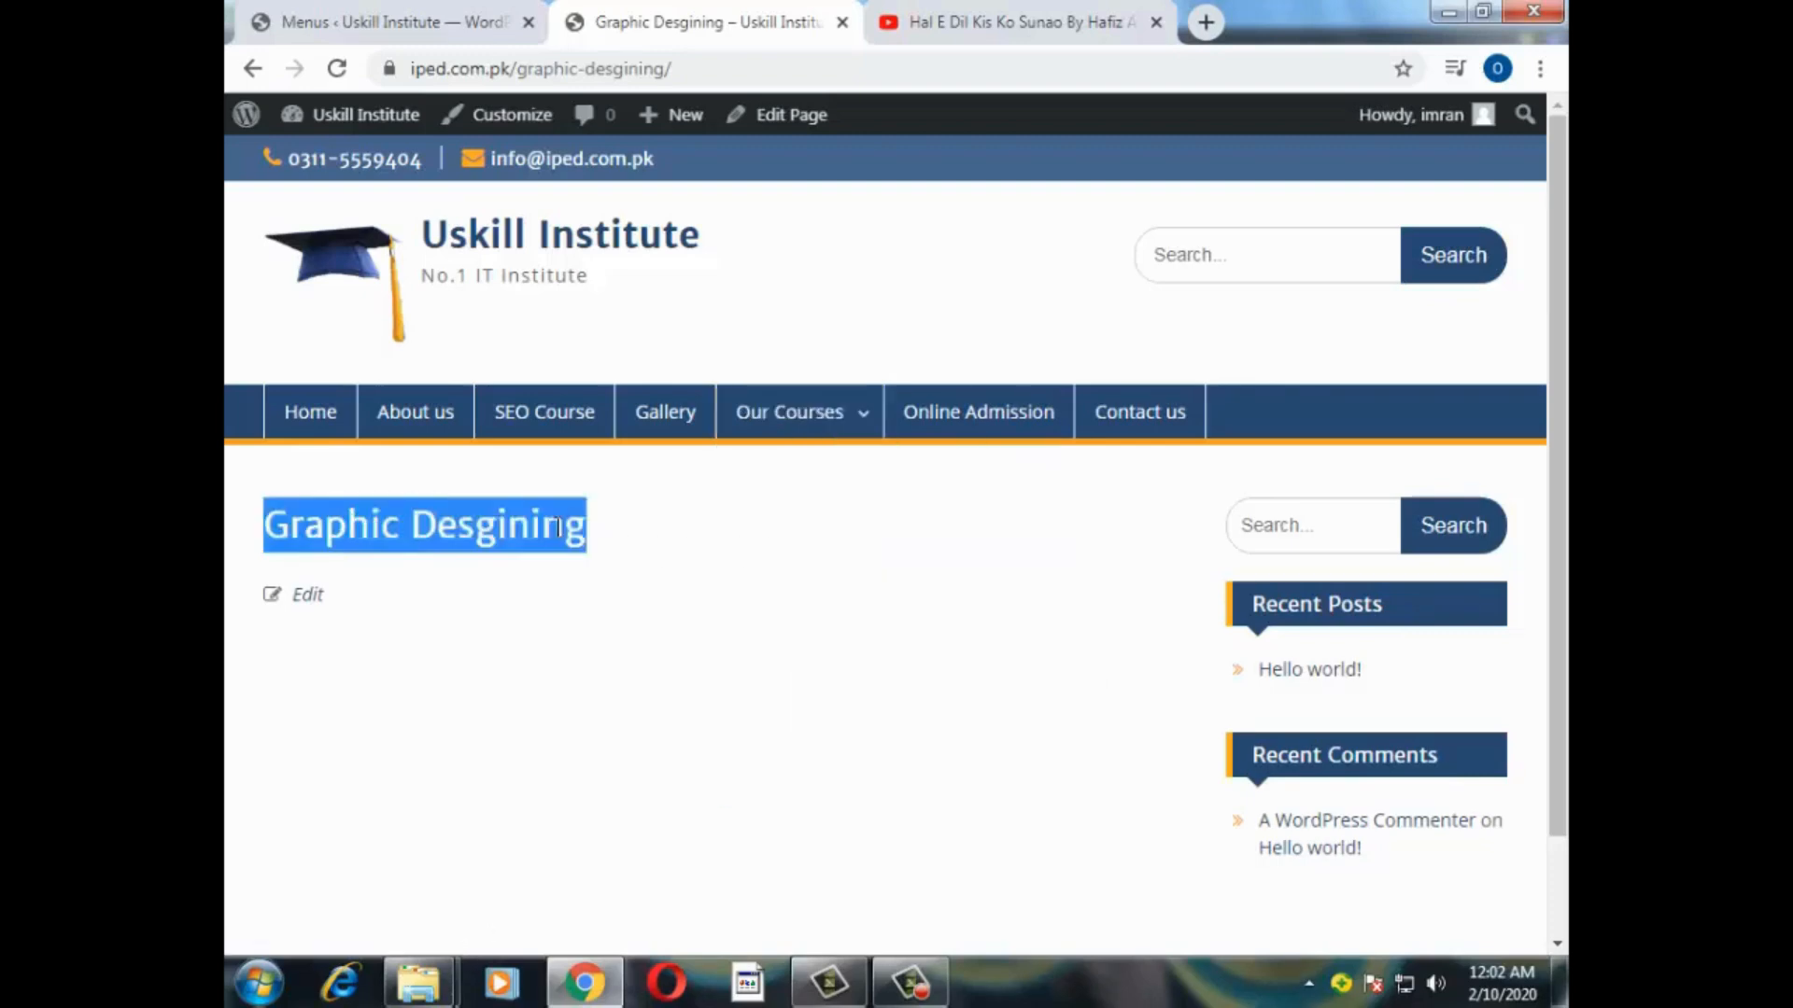
click(891, 985)
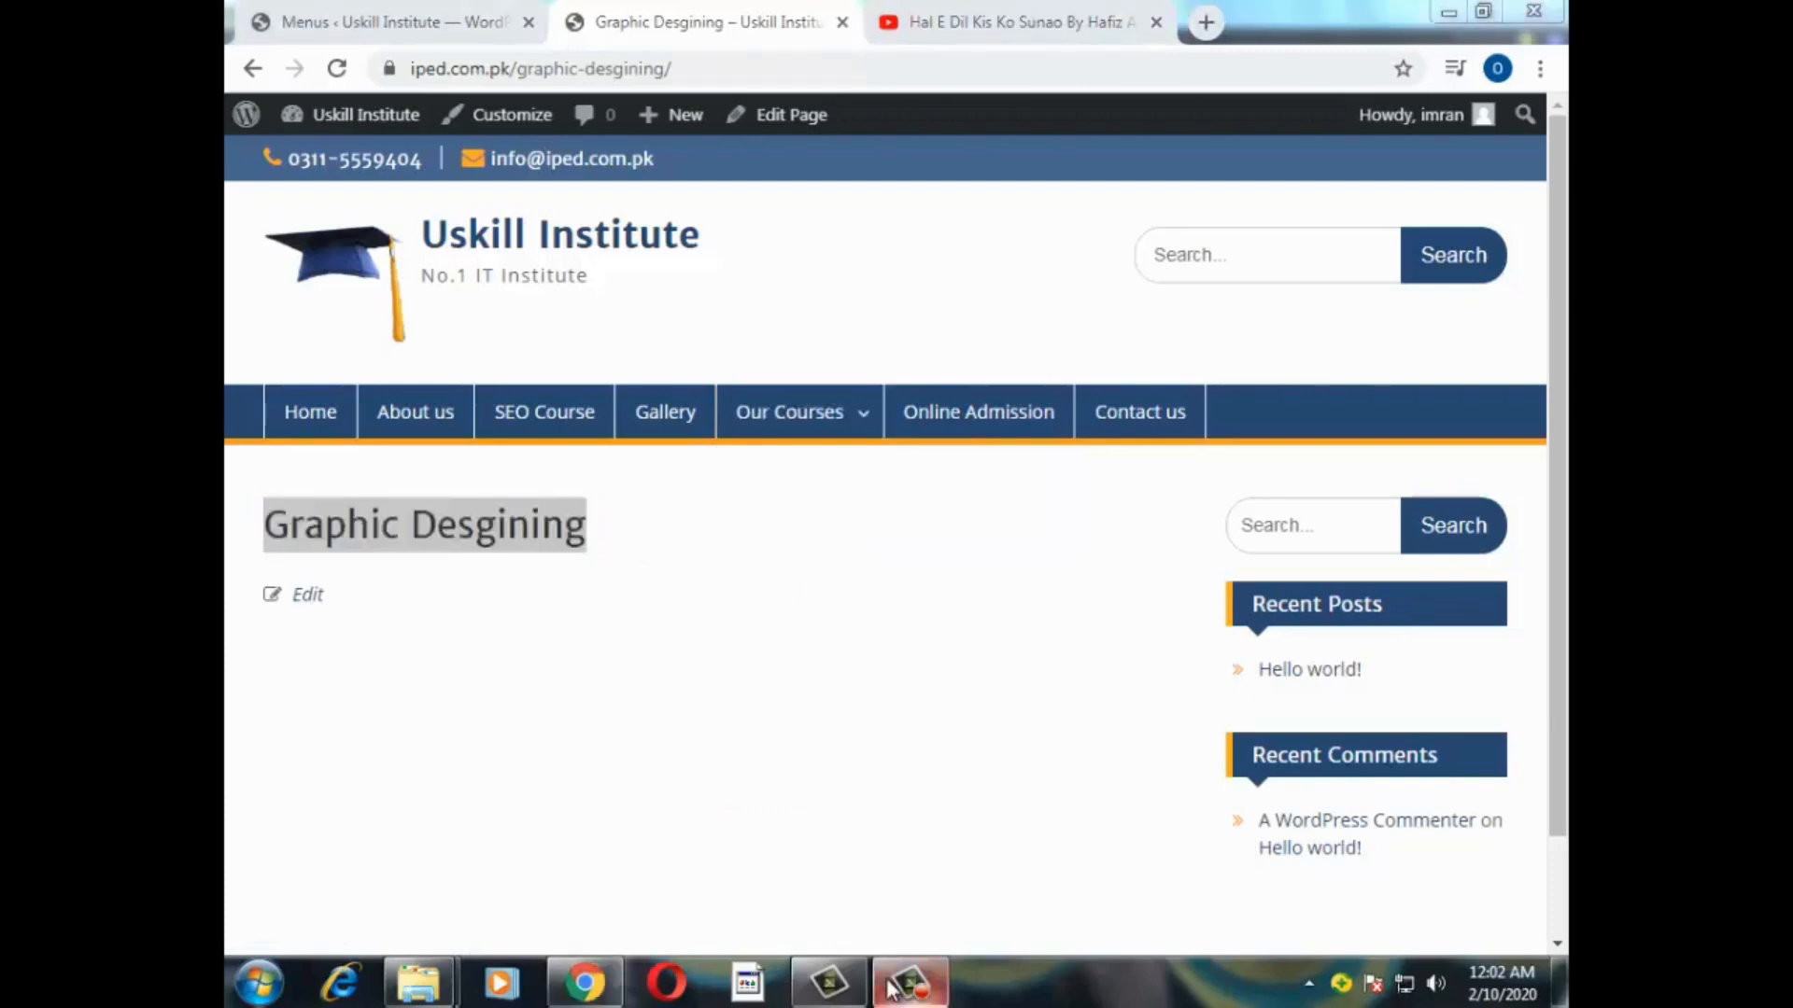
click(602, 613)
double_click(541, 528)
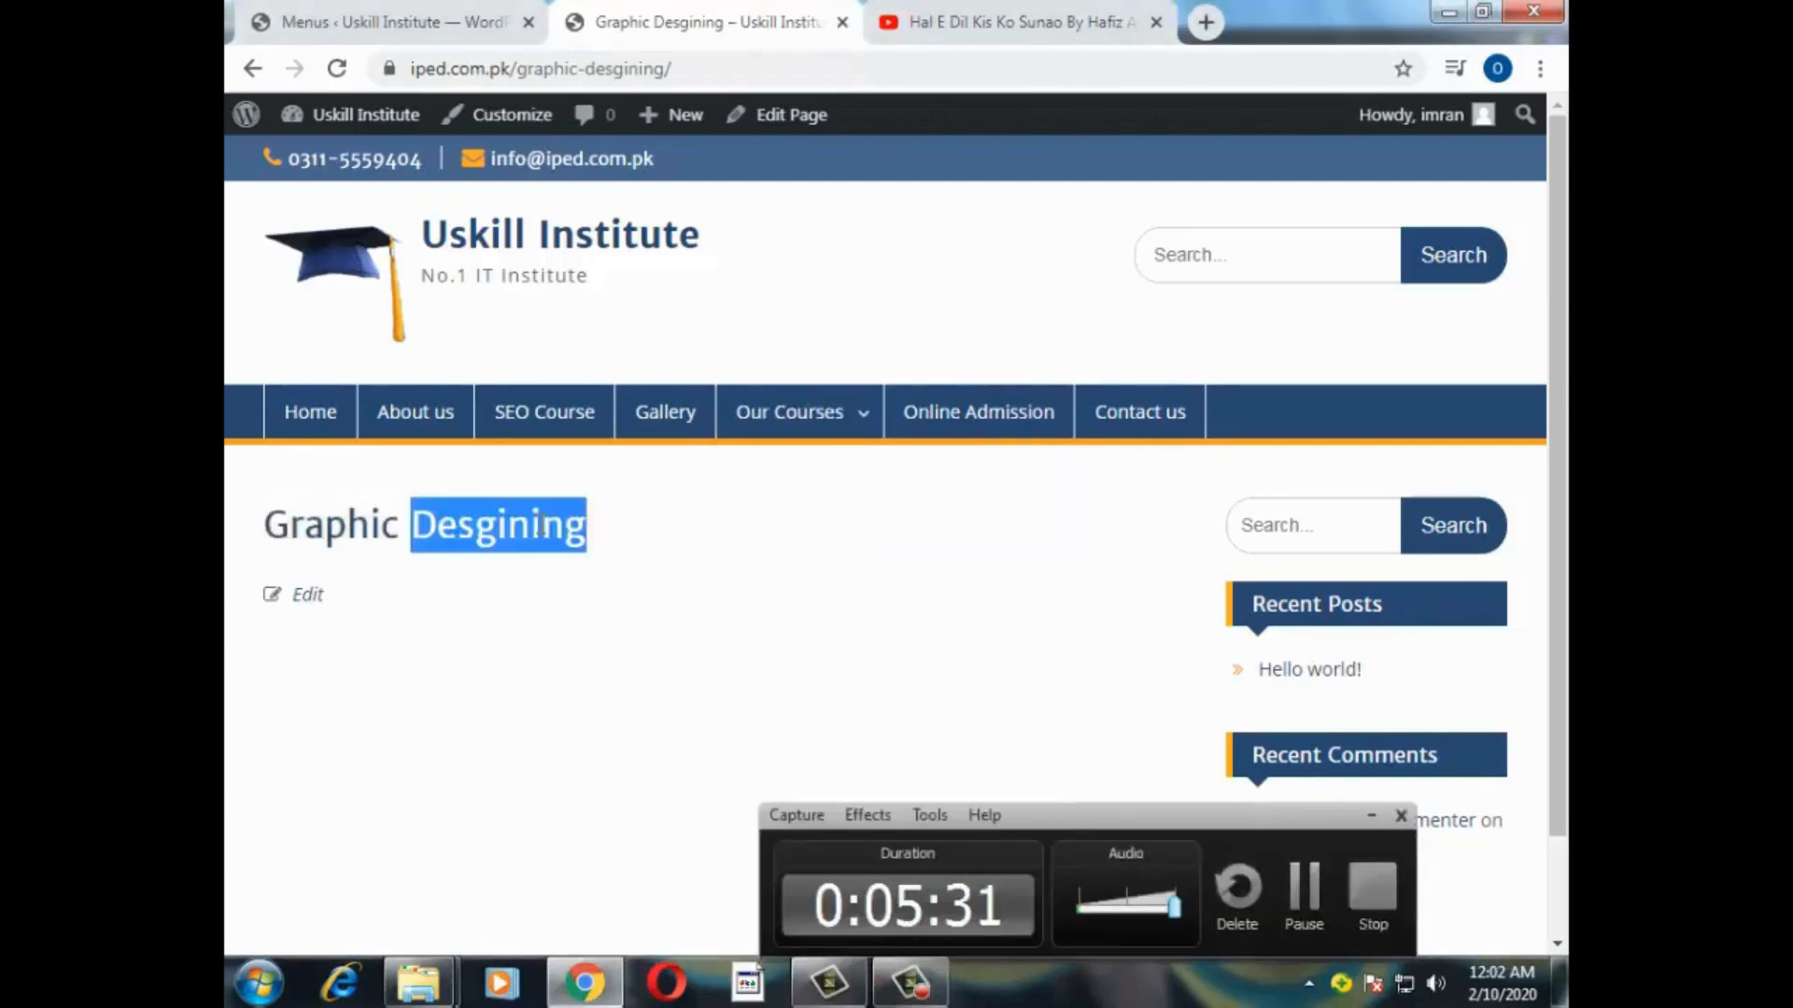
triple_click(542, 527)
click(1370, 816)
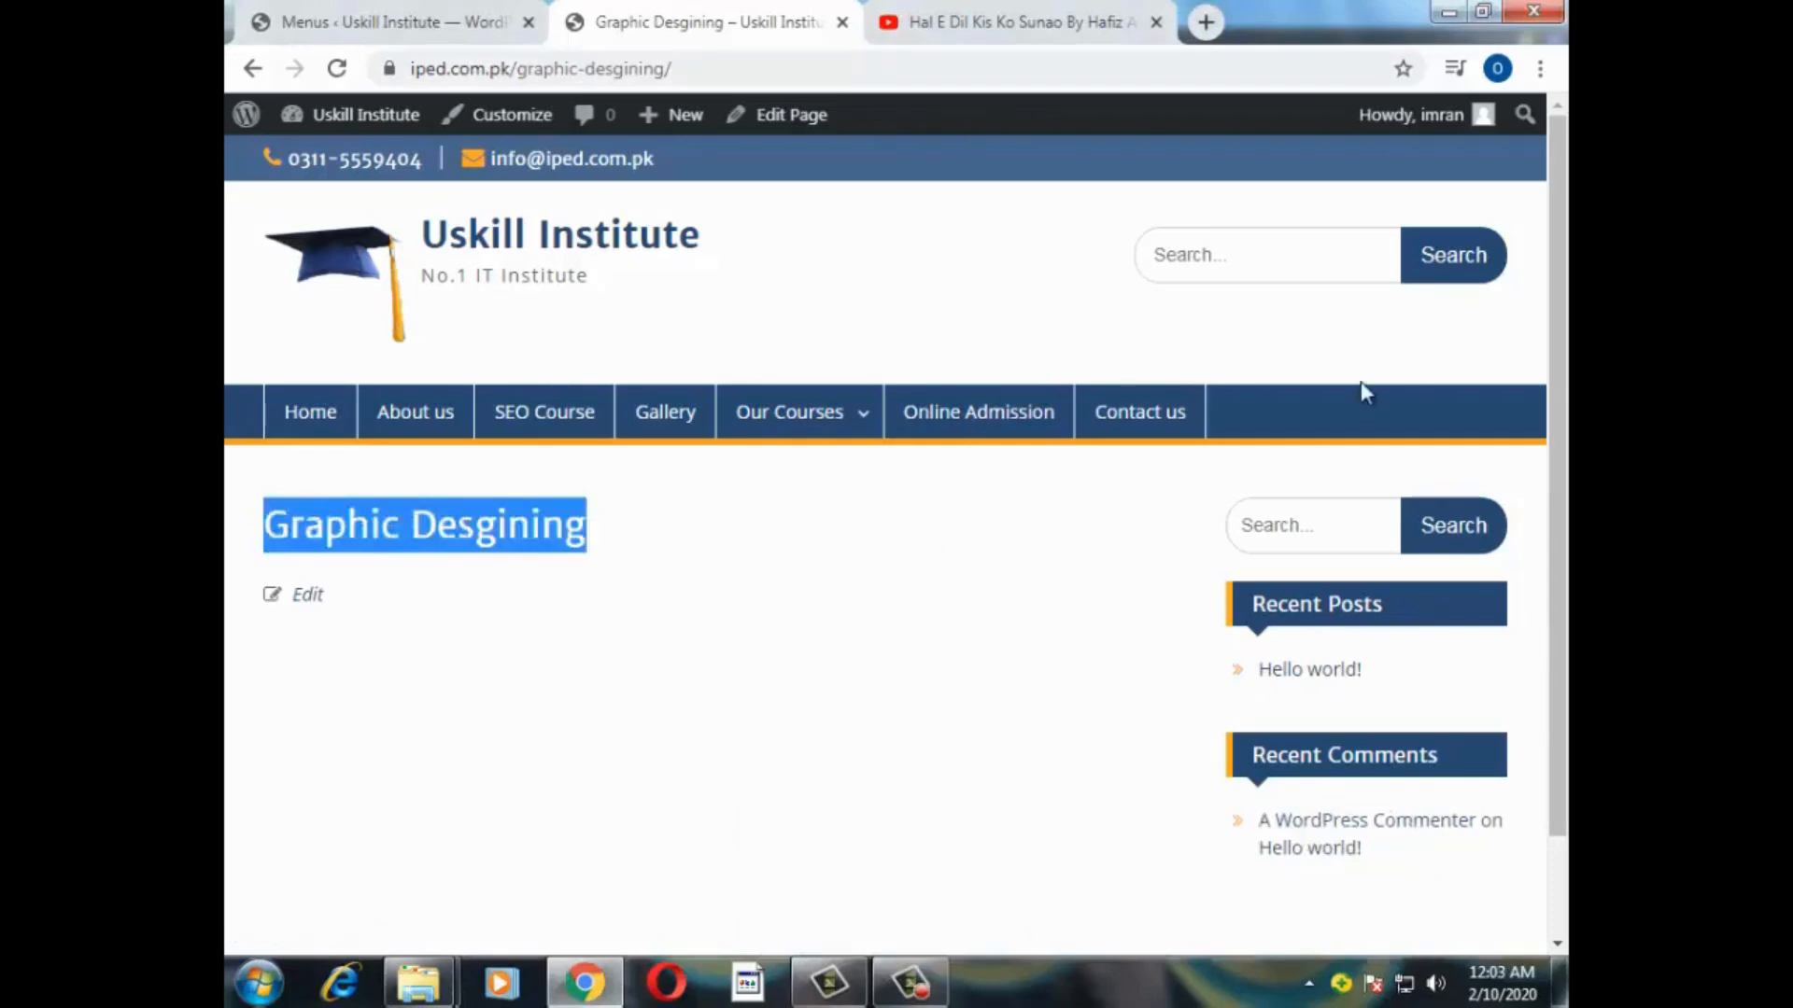
mouse_move(785, 439)
scroll(678, 529, down, 2)
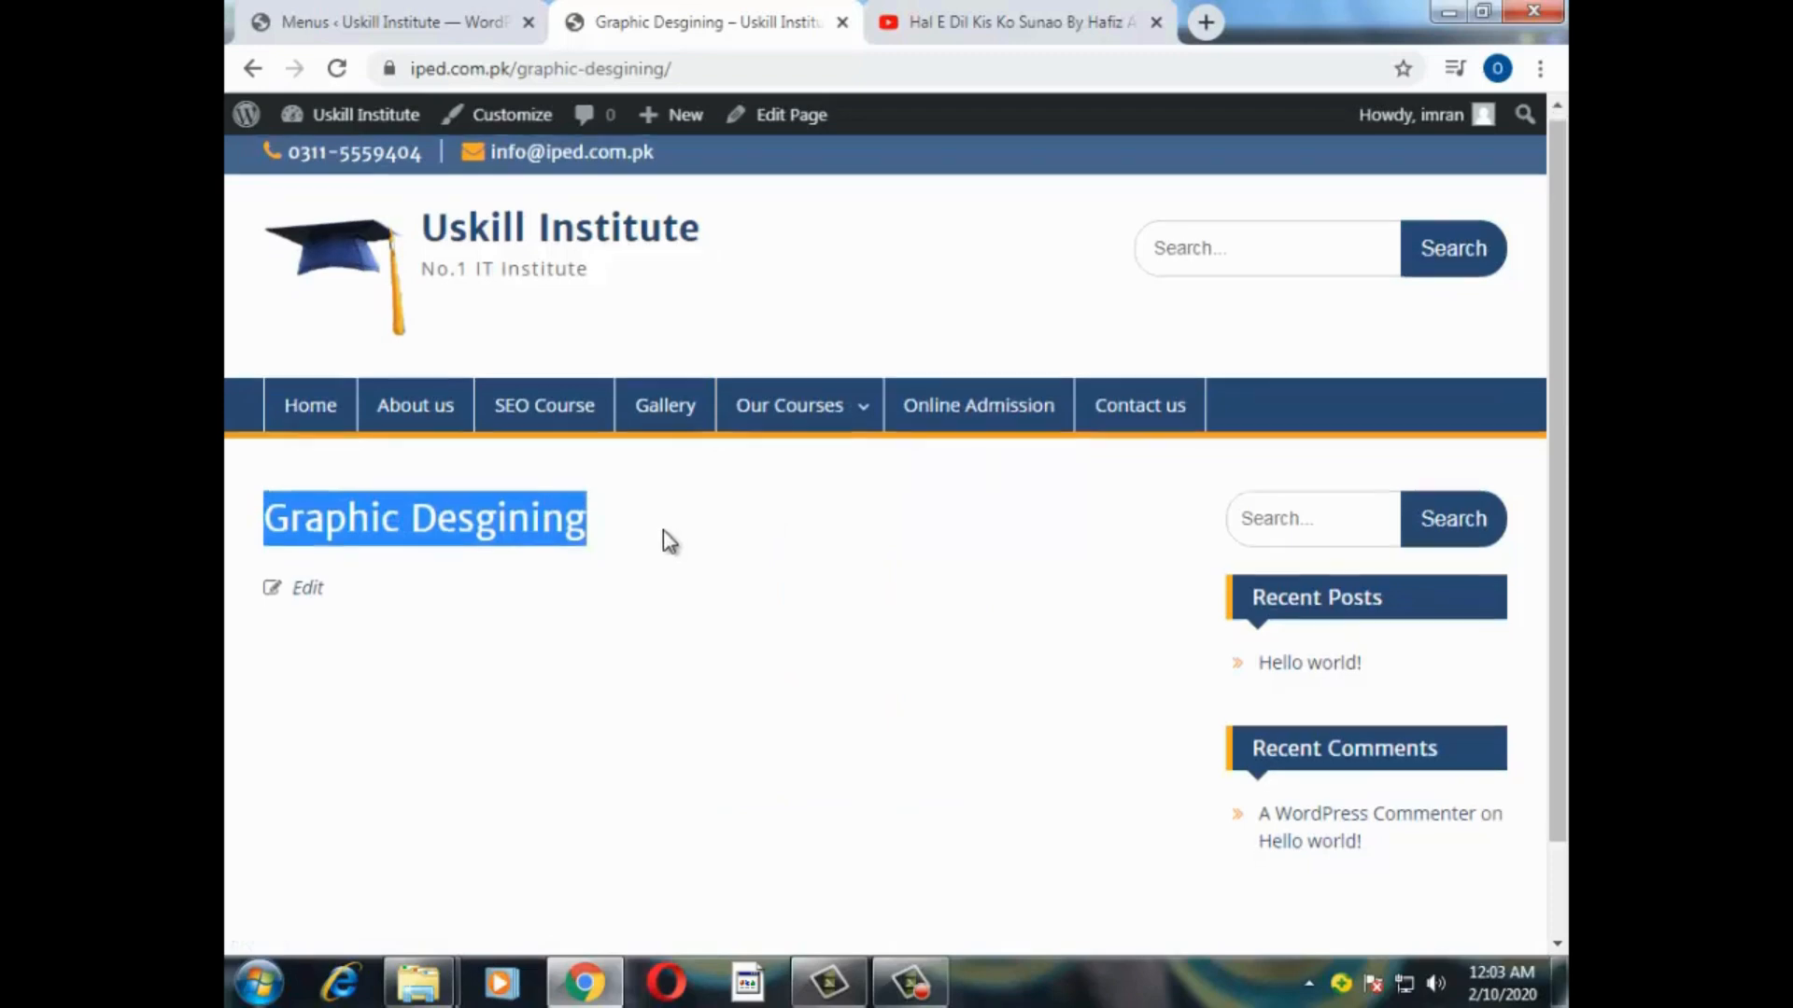
scroll(663, 530, up, 2)
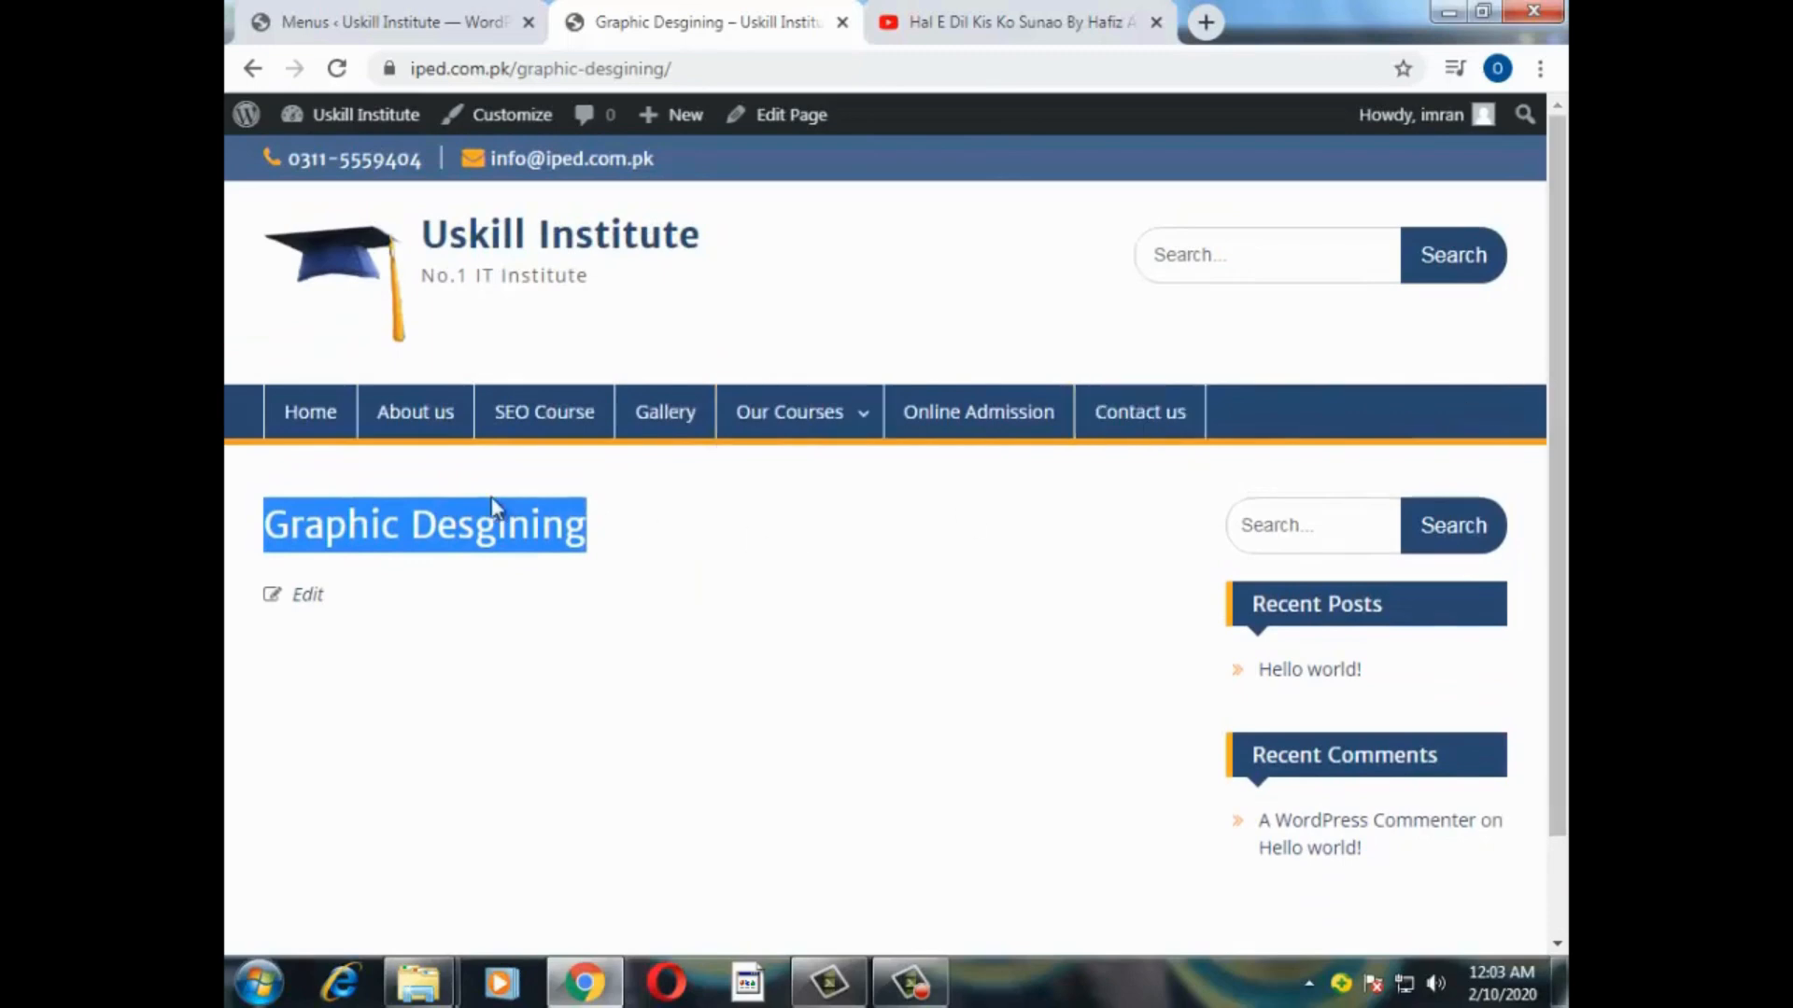
scroll(492, 509, down, 2)
click(504, 457)
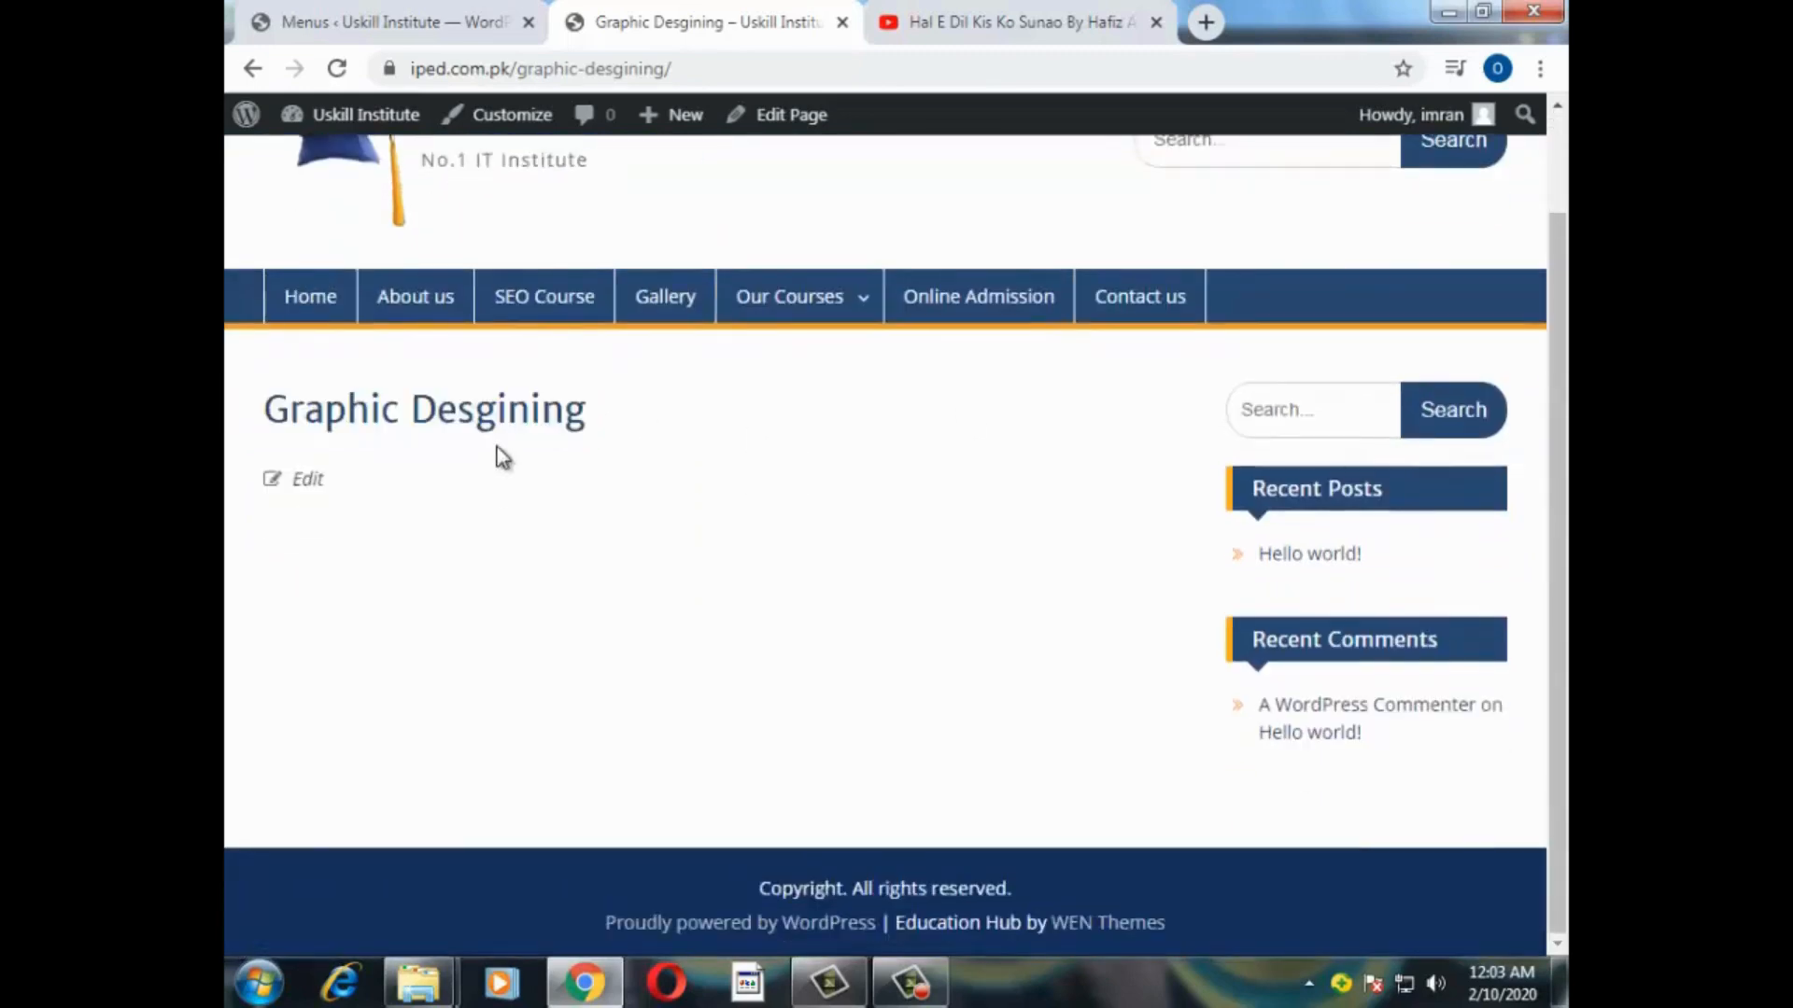
scroll(512, 449, up, 2)
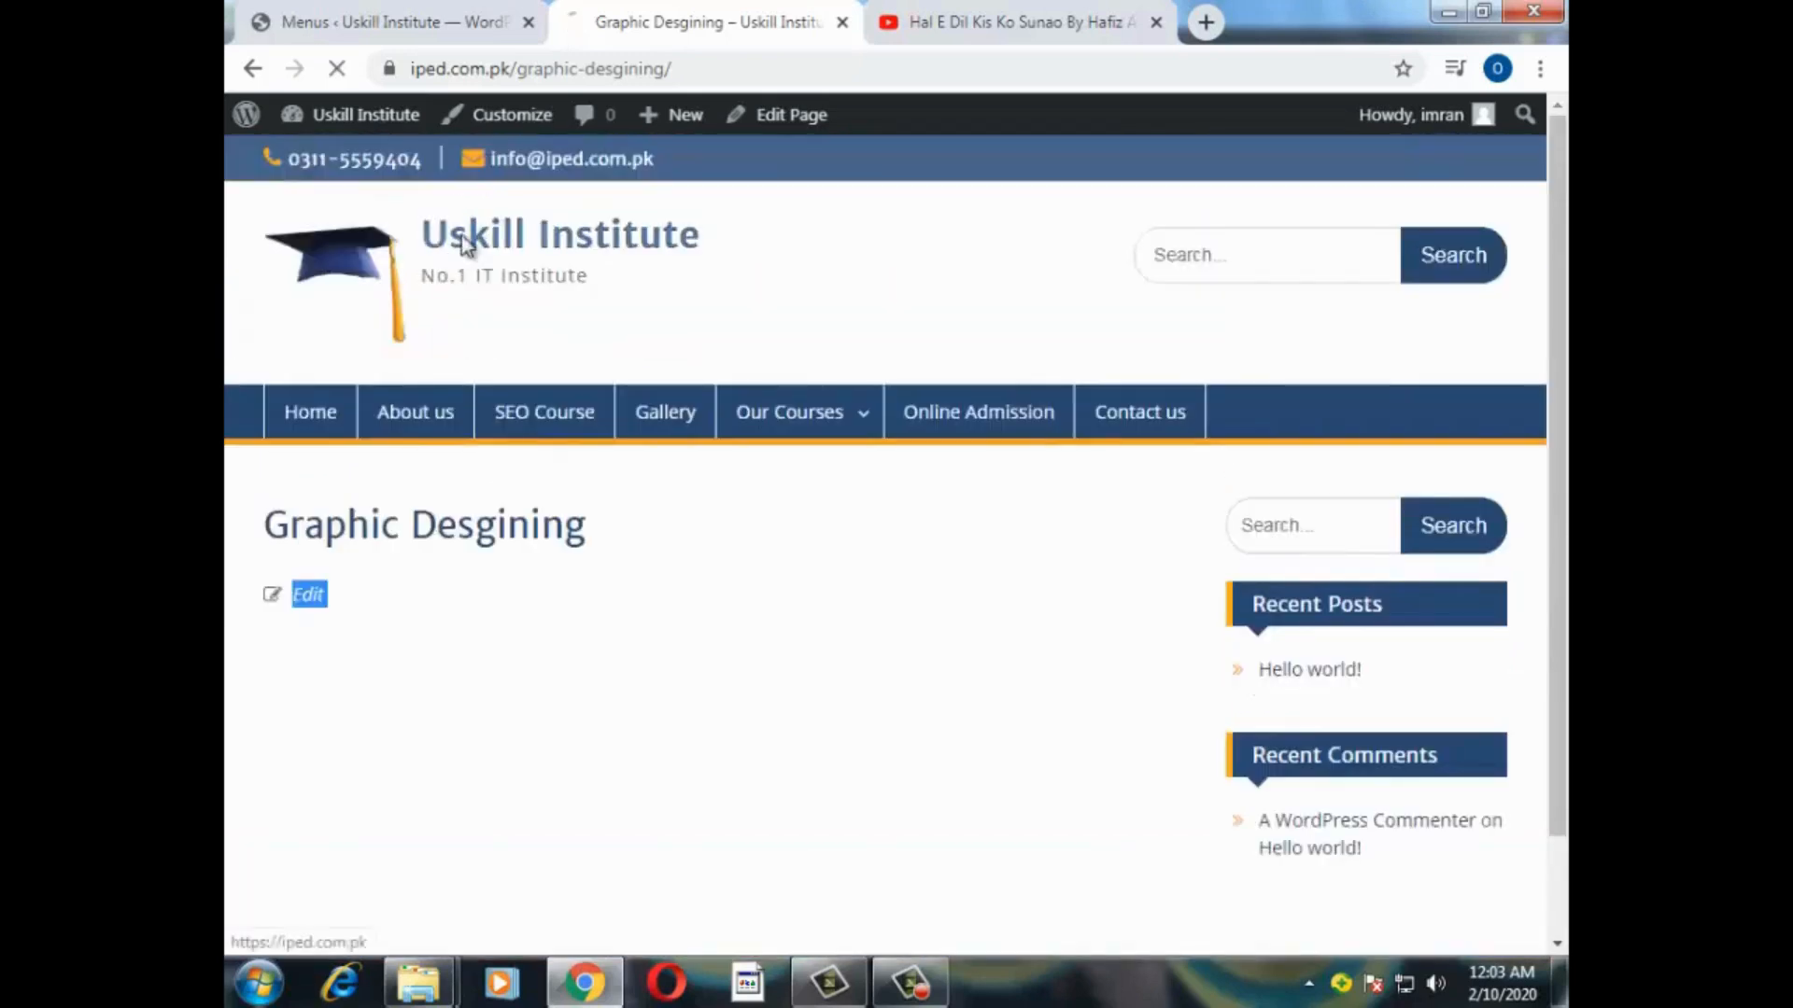
click(467, 245)
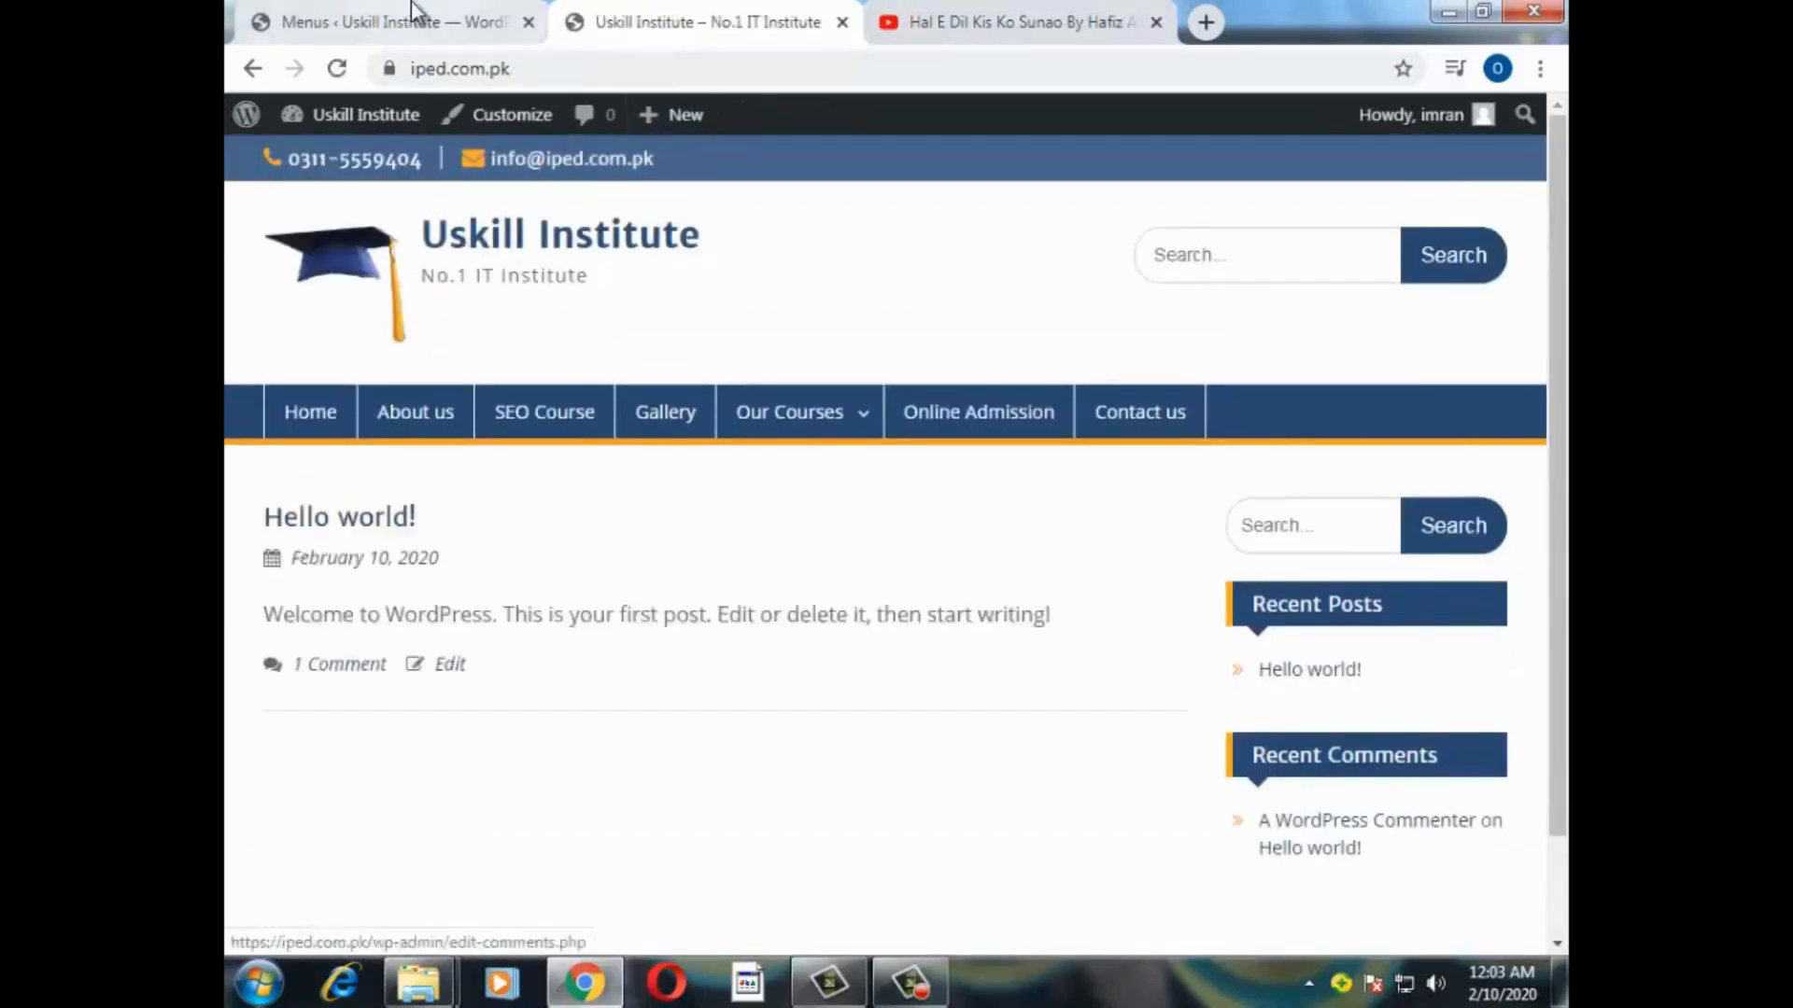
Move the Hello world! post to the trash from the WordPress admin's posts list.
click(397, 21)
mouse_move(299, 233)
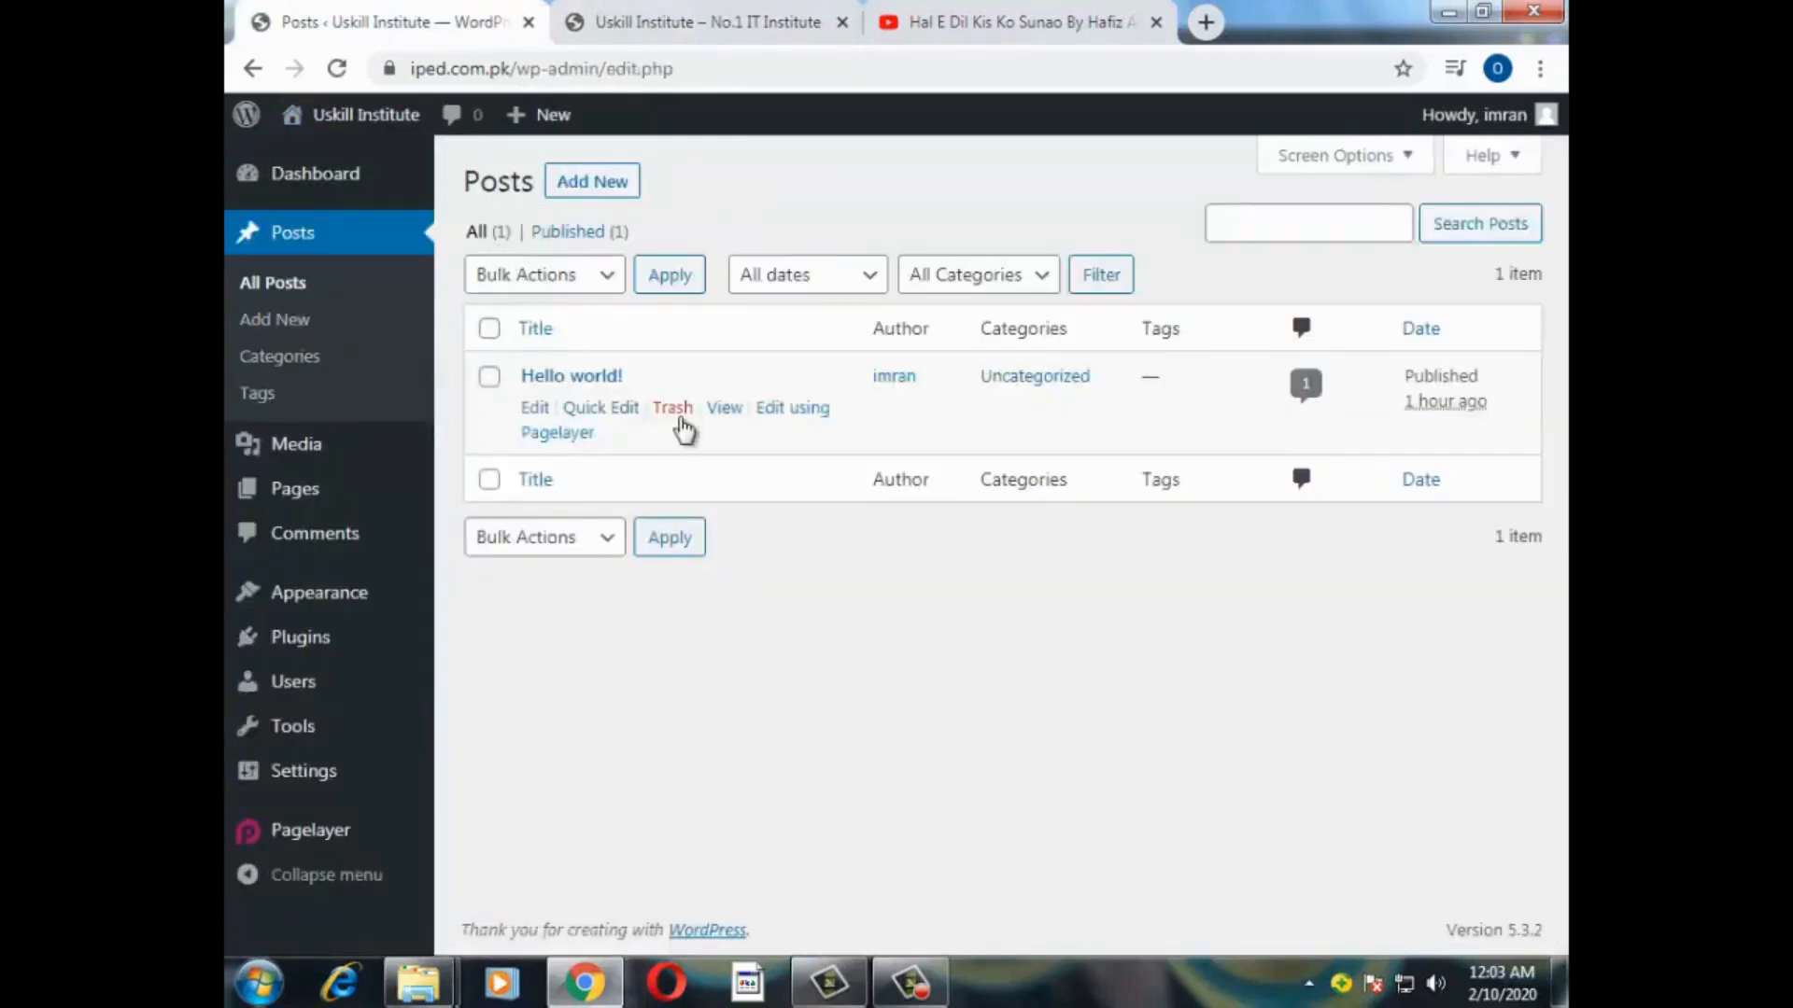
click(674, 411)
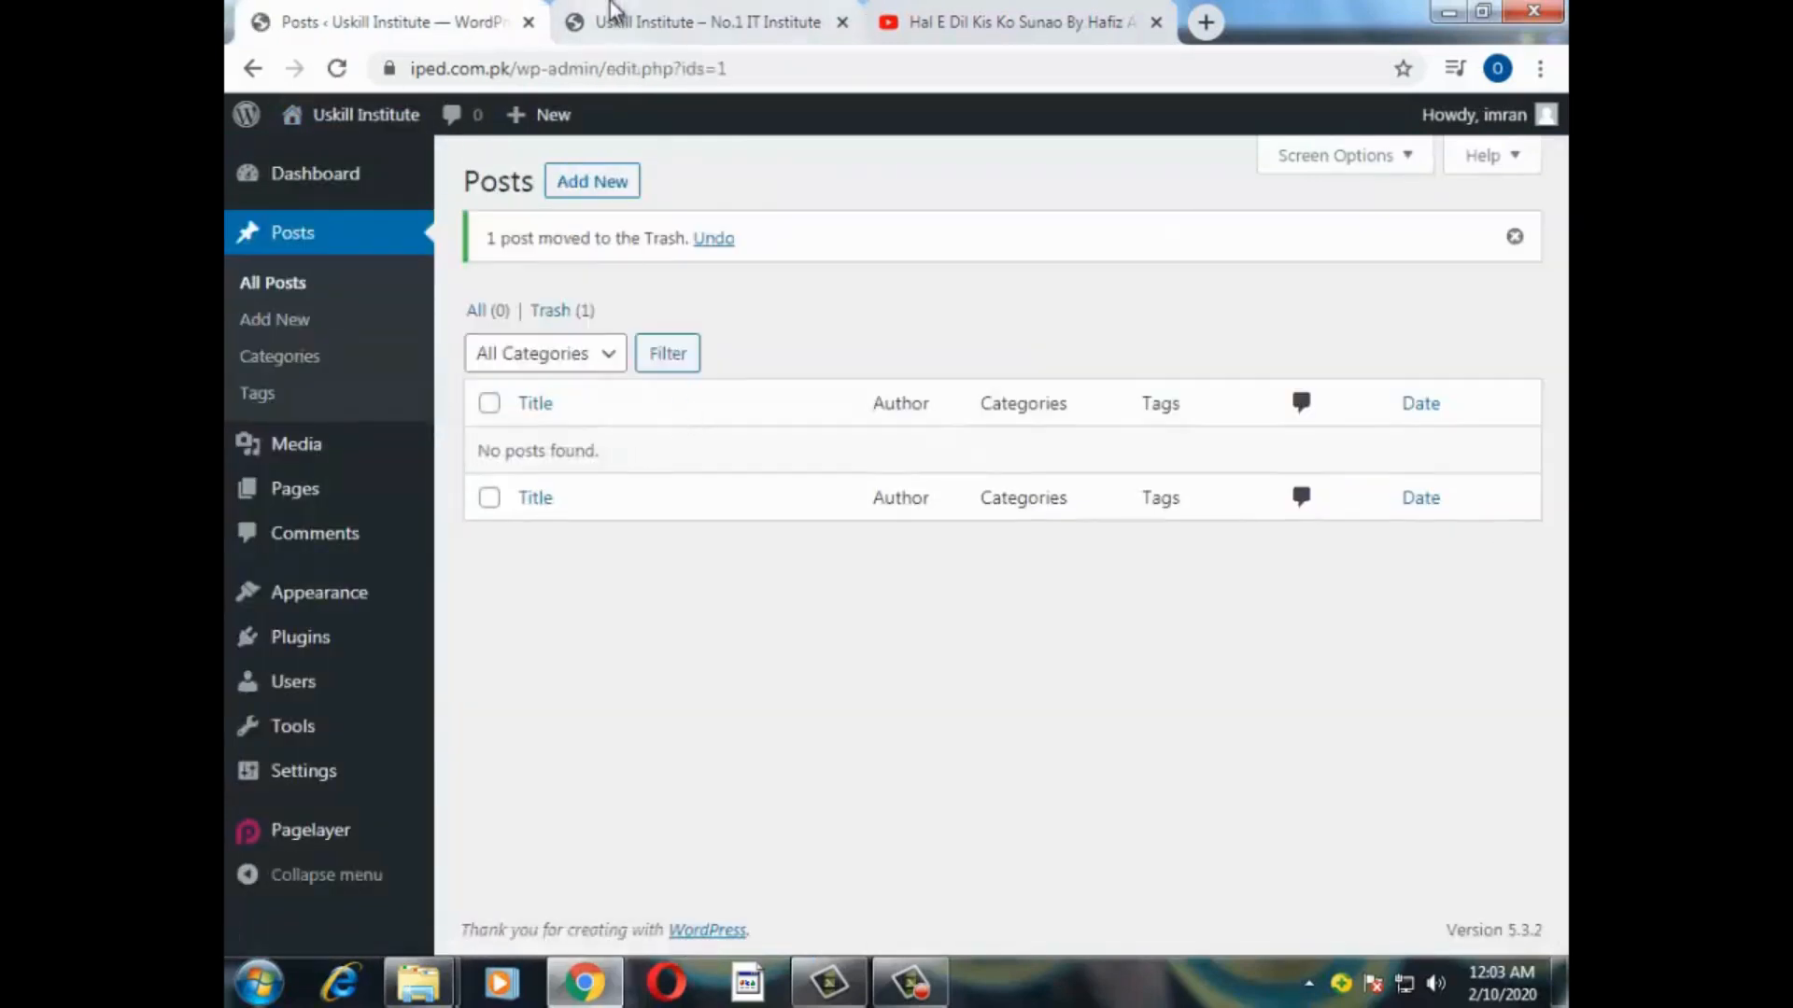
click(608, 19)
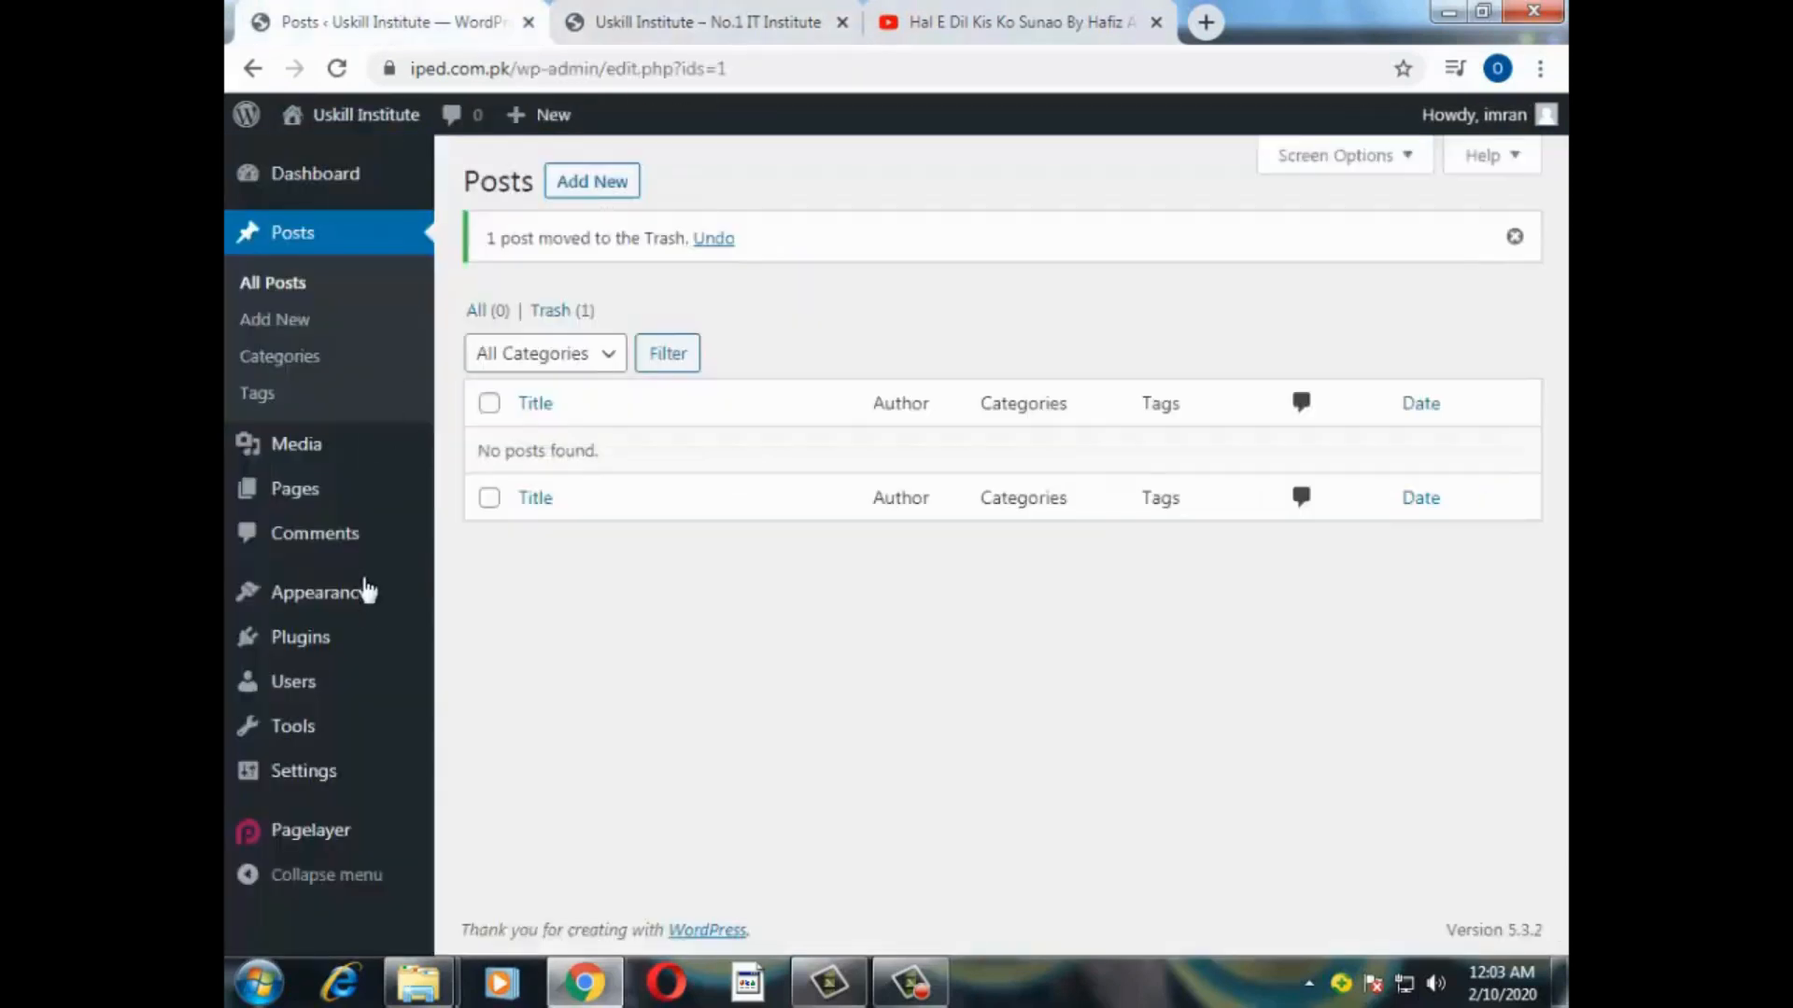
Set the site's homepage to a static page using the Home page, and save the reading settings.
mouse_move(308, 771)
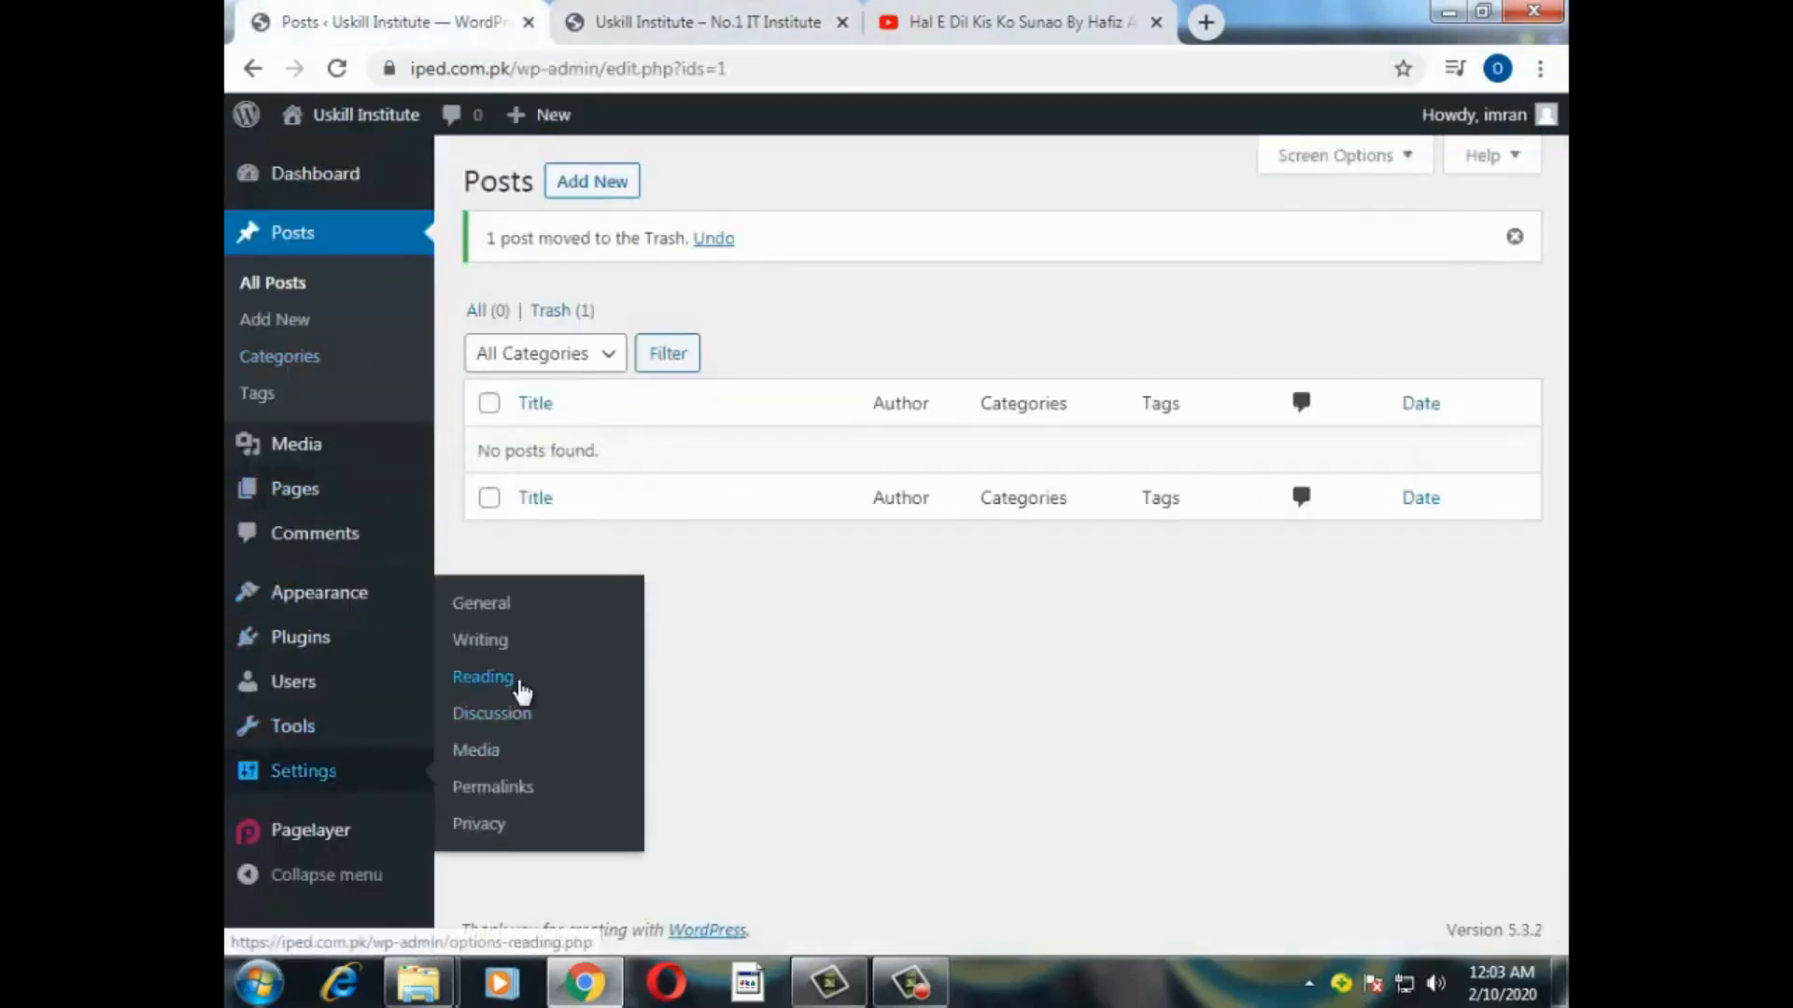
click(519, 688)
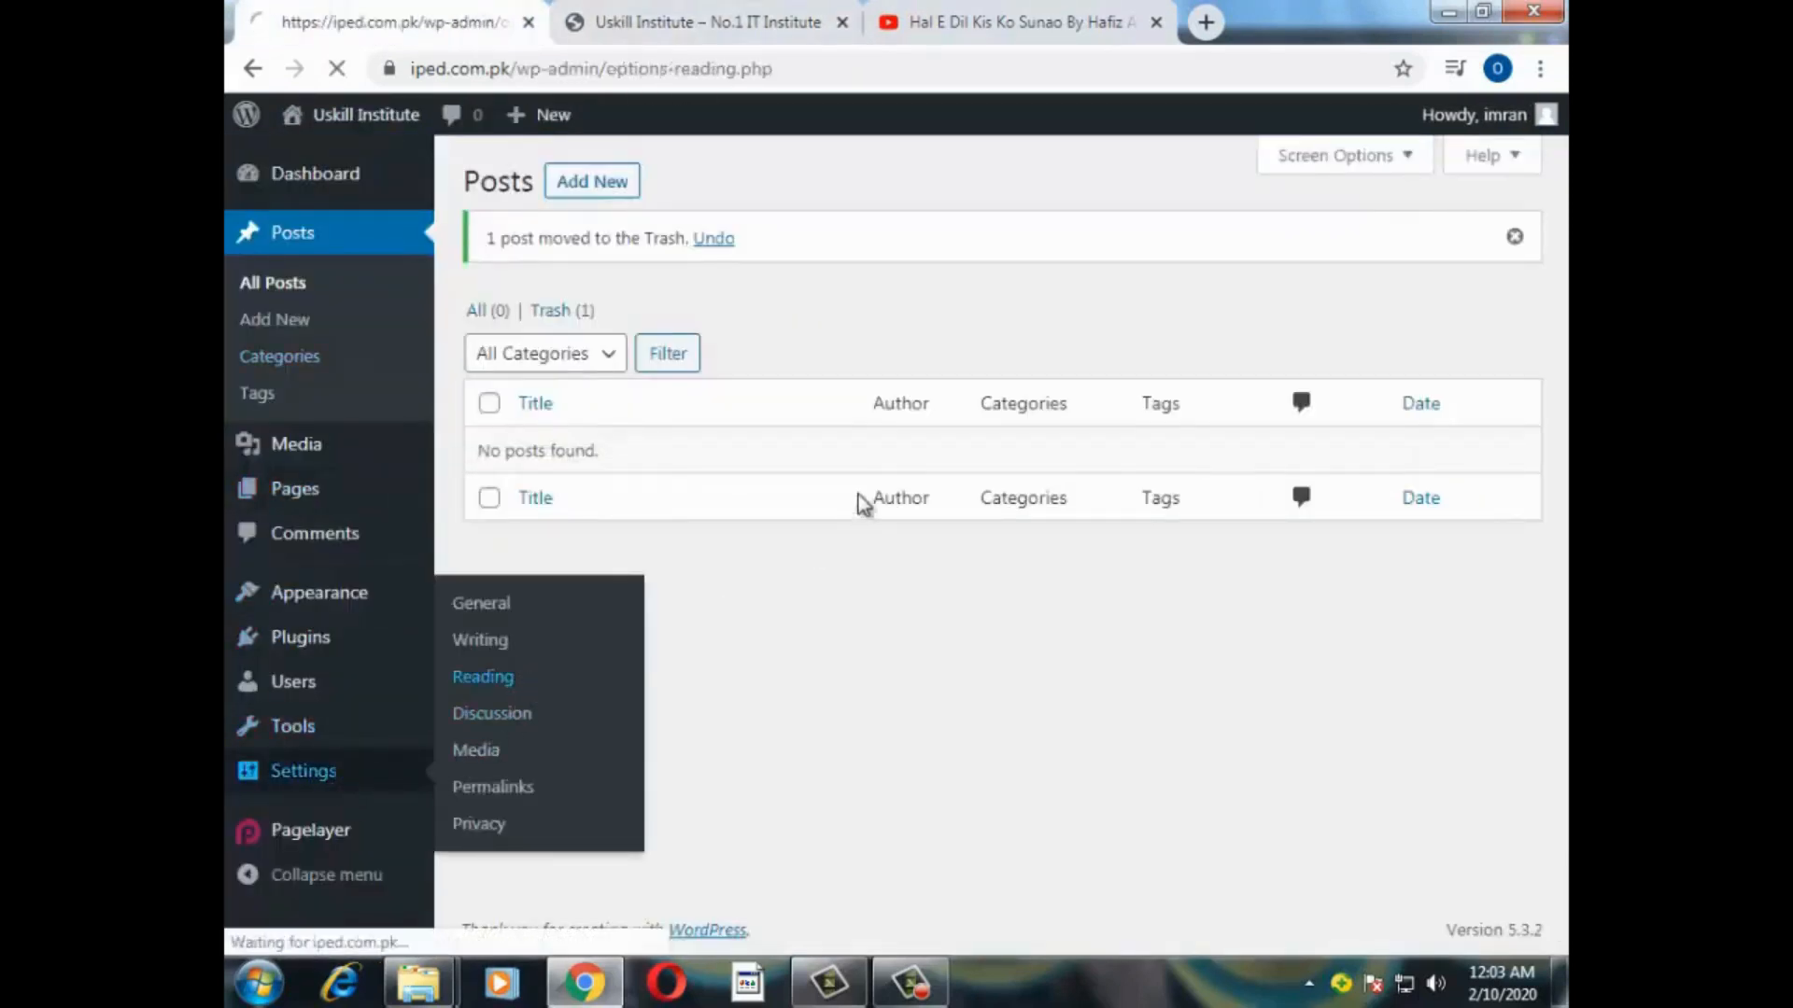
click(763, 303)
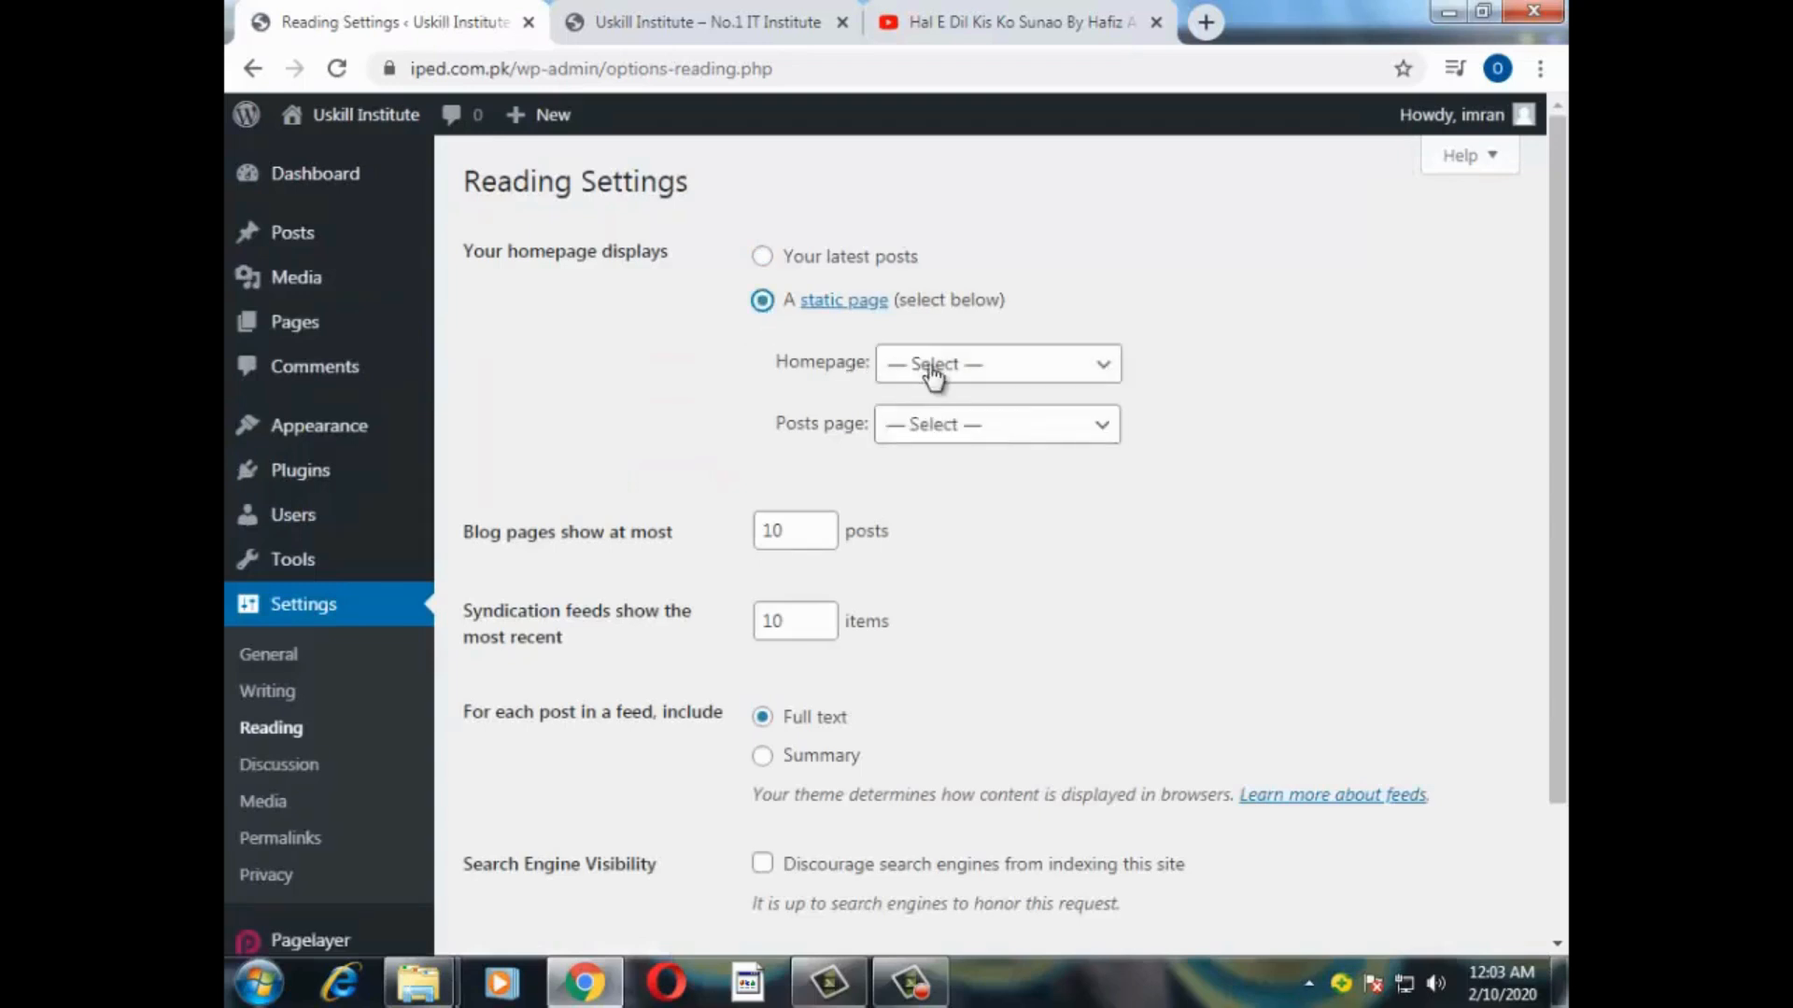
click(933, 365)
click(935, 590)
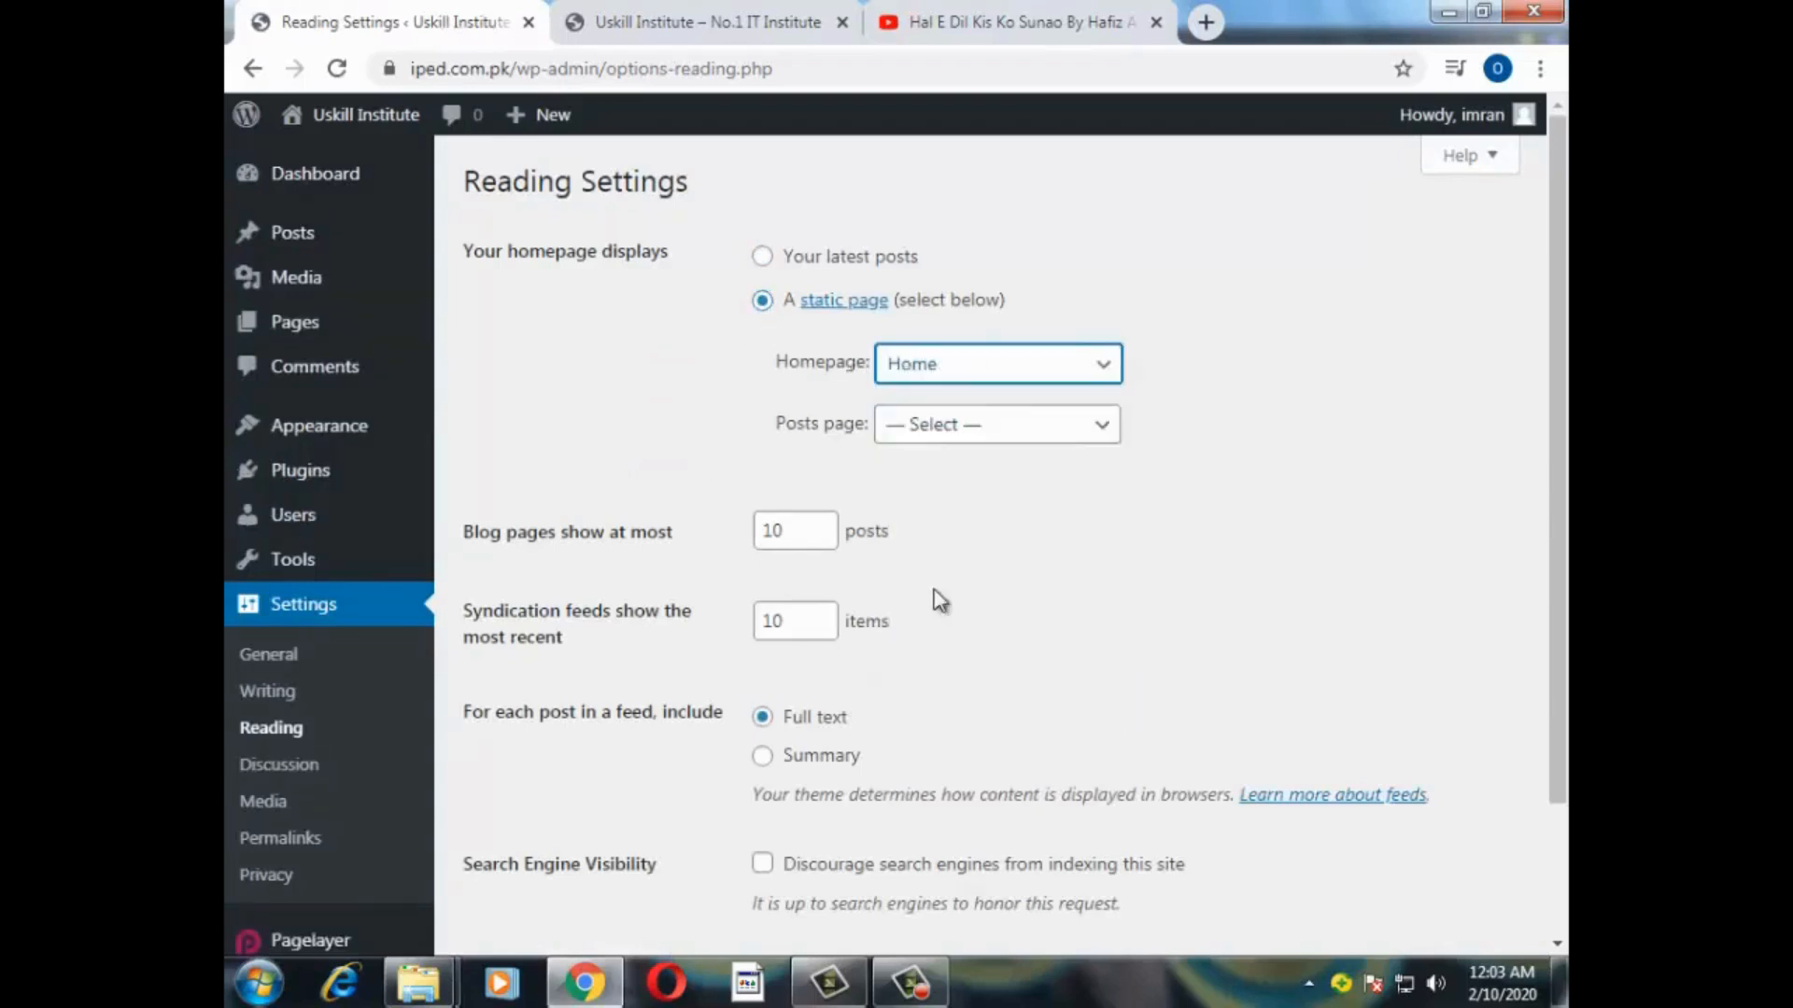
scroll(672, 597, down, 3)
click(553, 822)
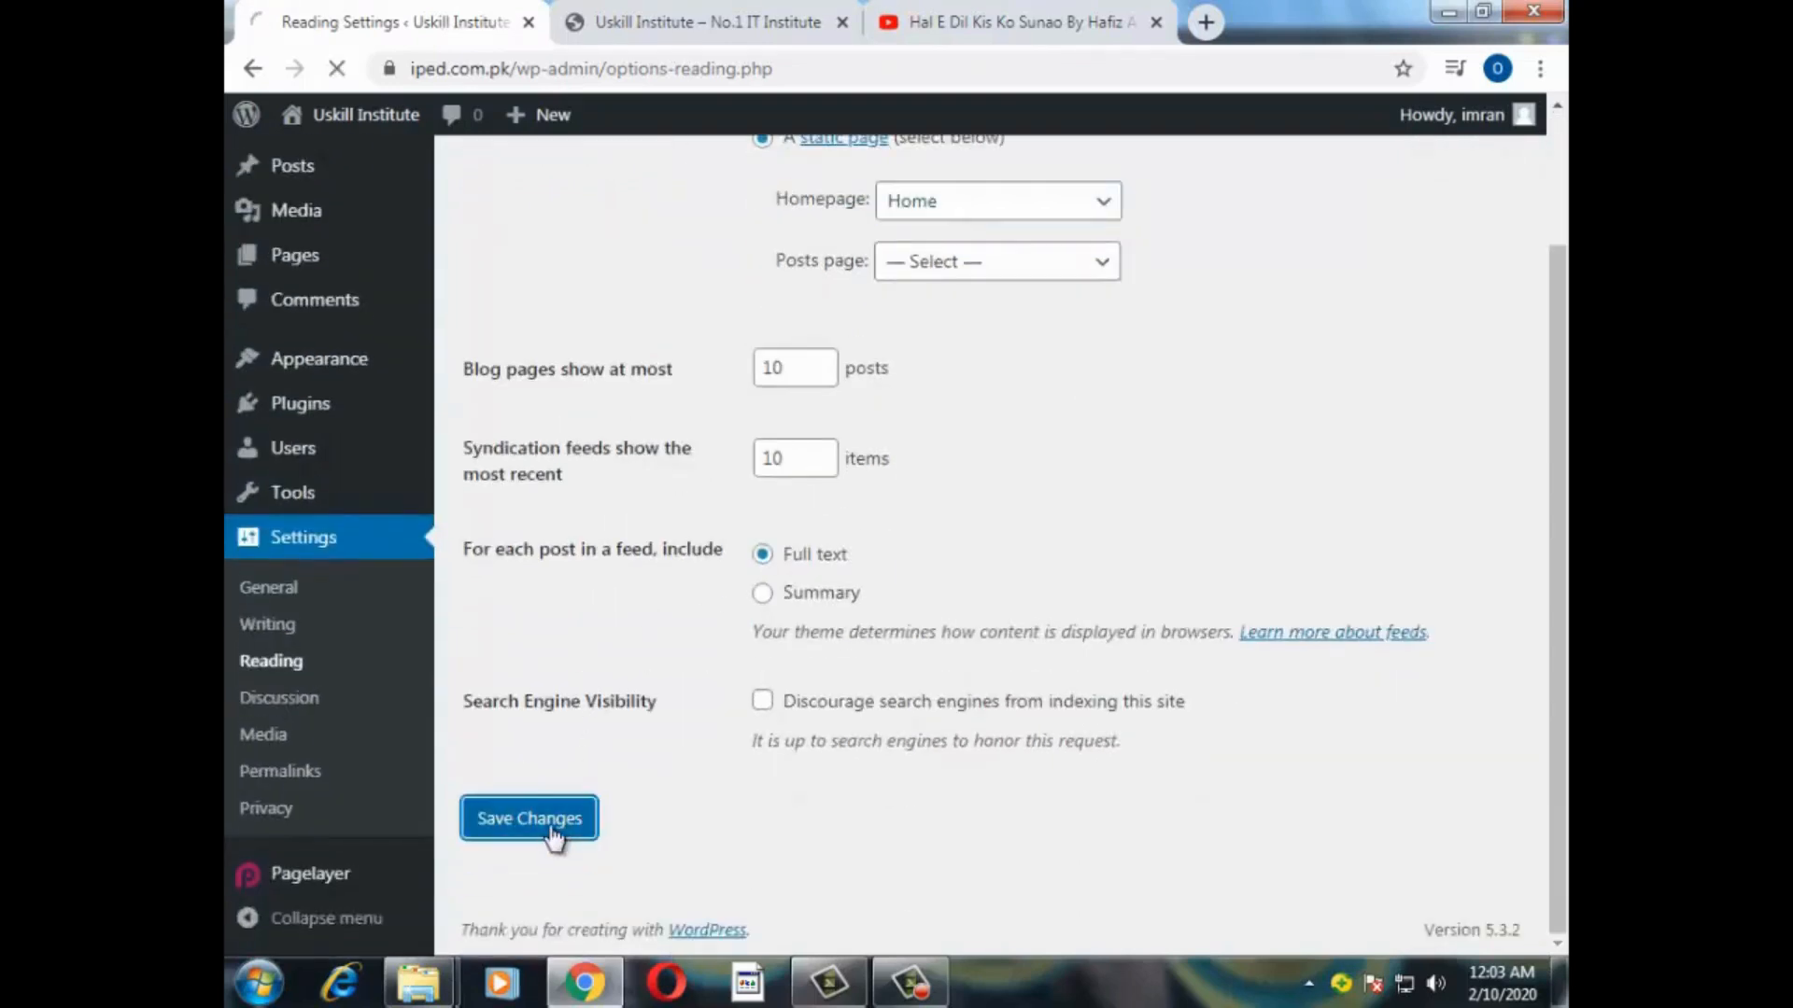
Reload the live site to check its front page.
click(653, 23)
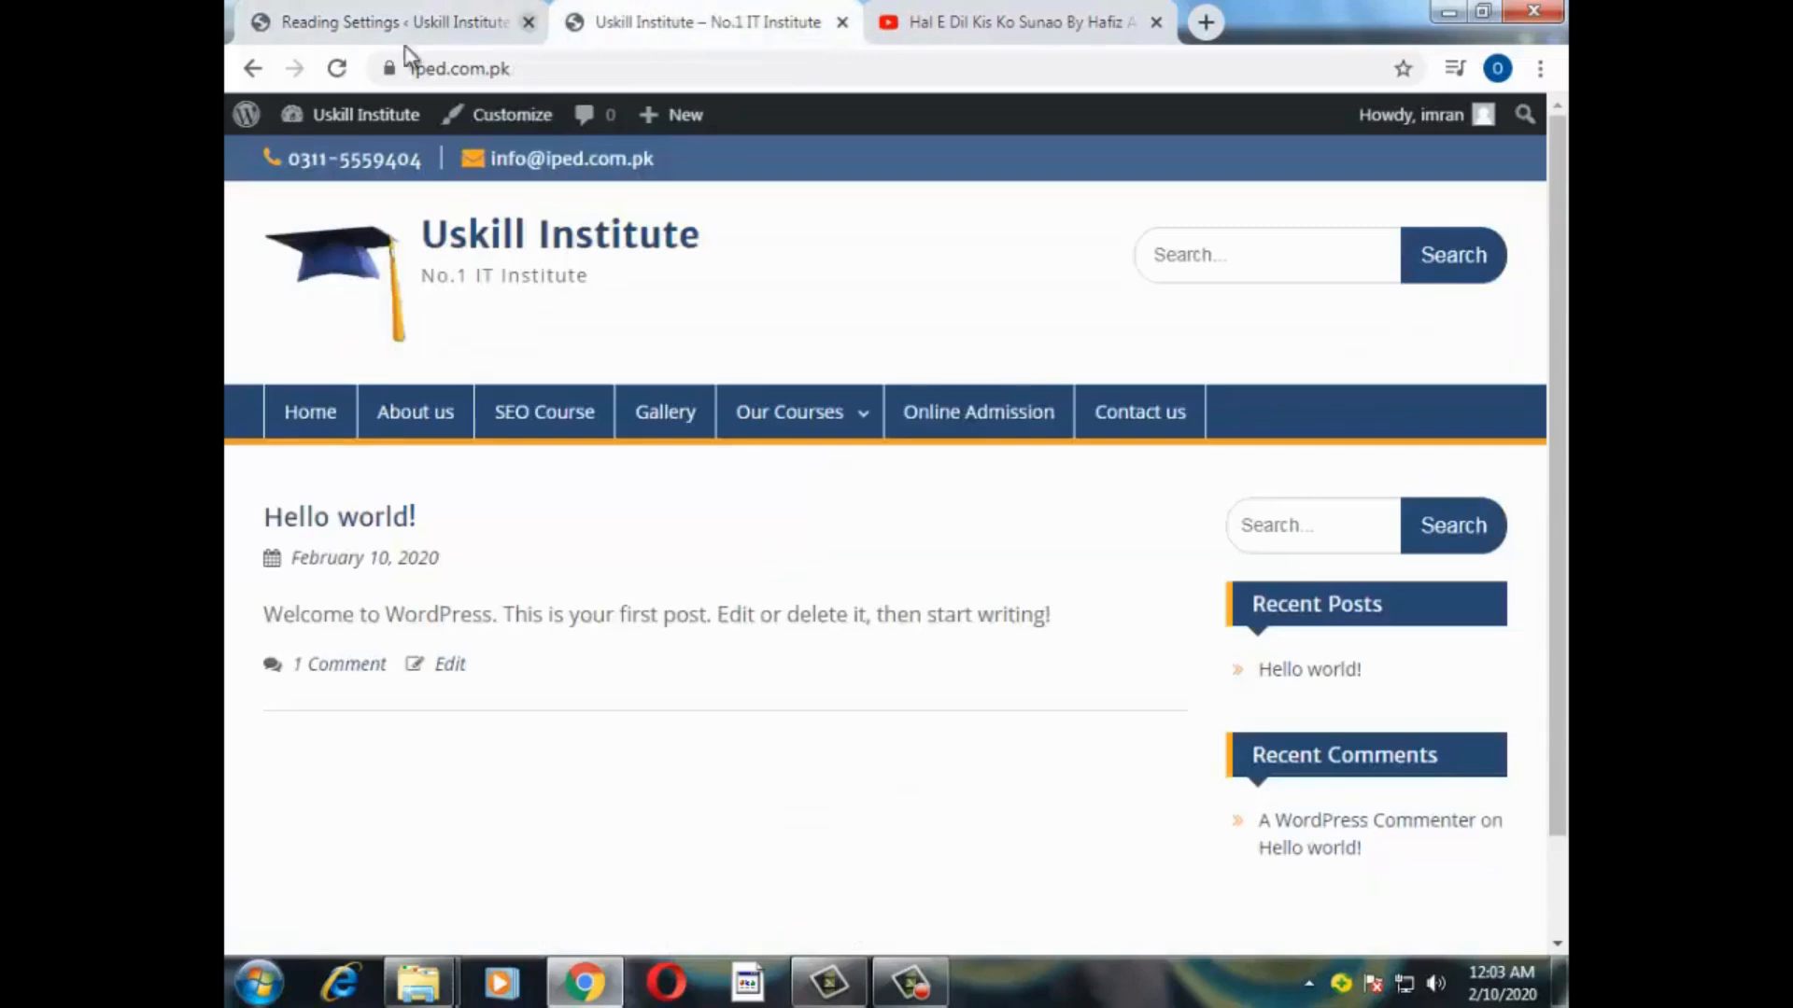
click(341, 71)
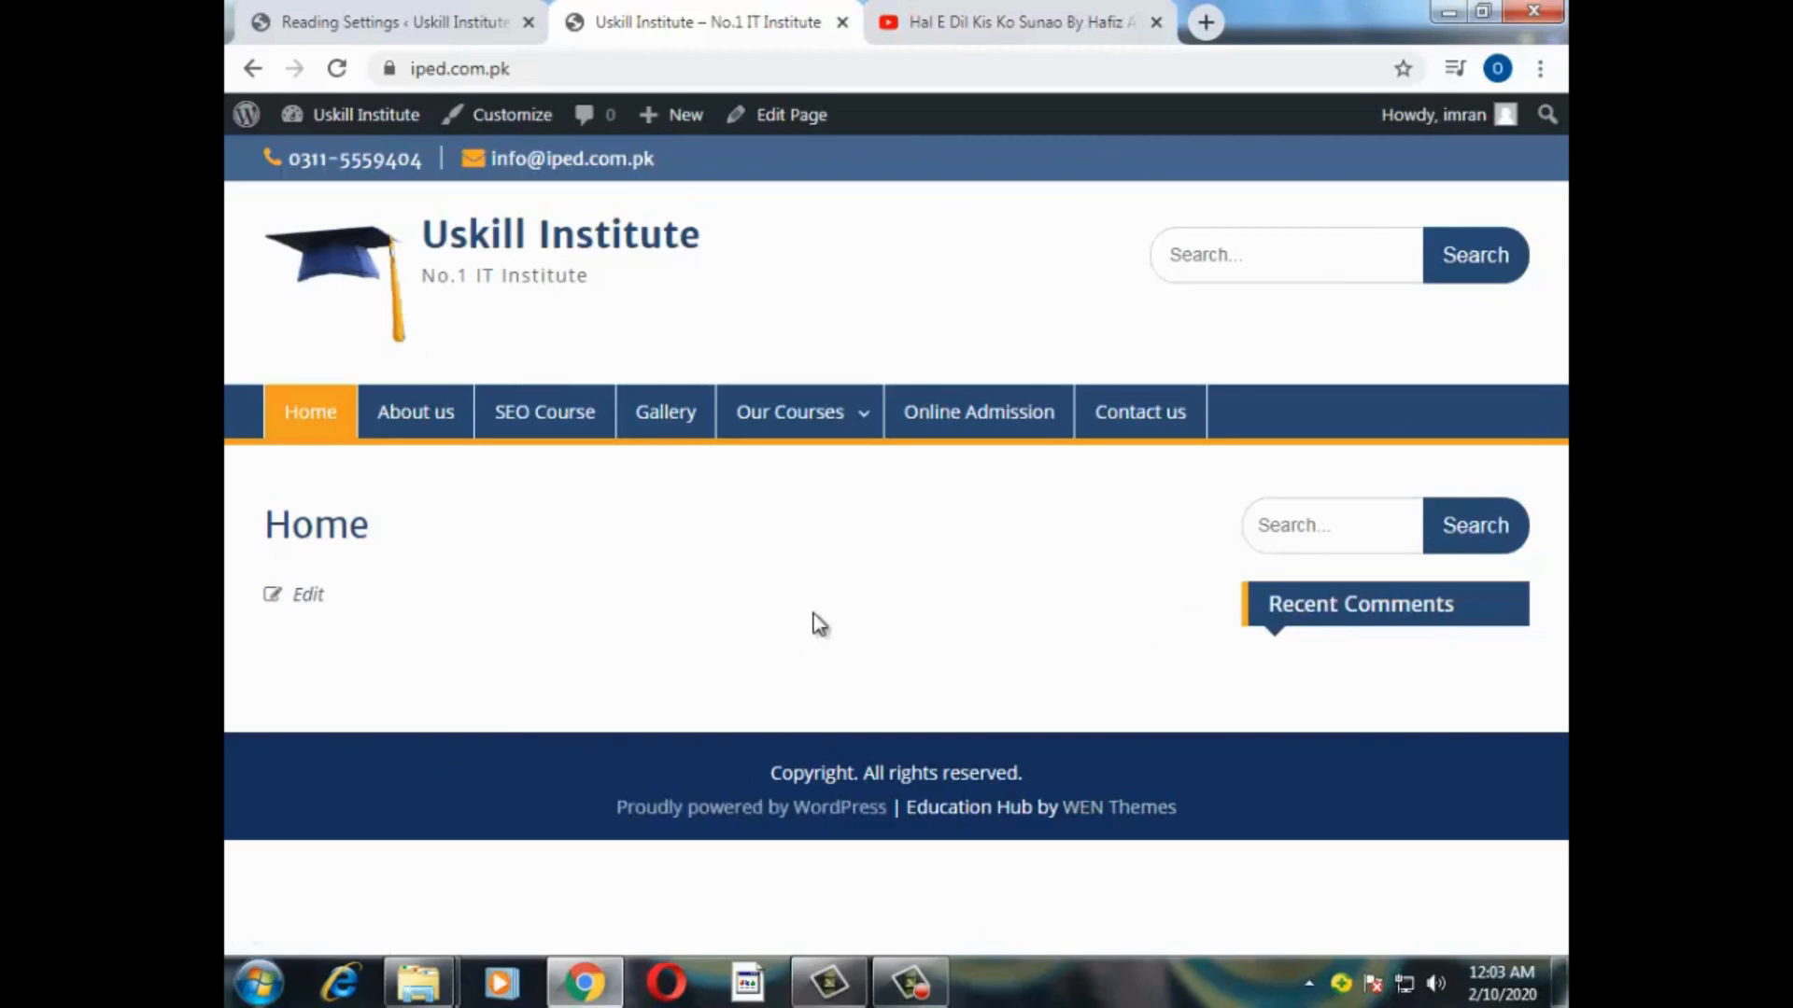
click(894, 983)
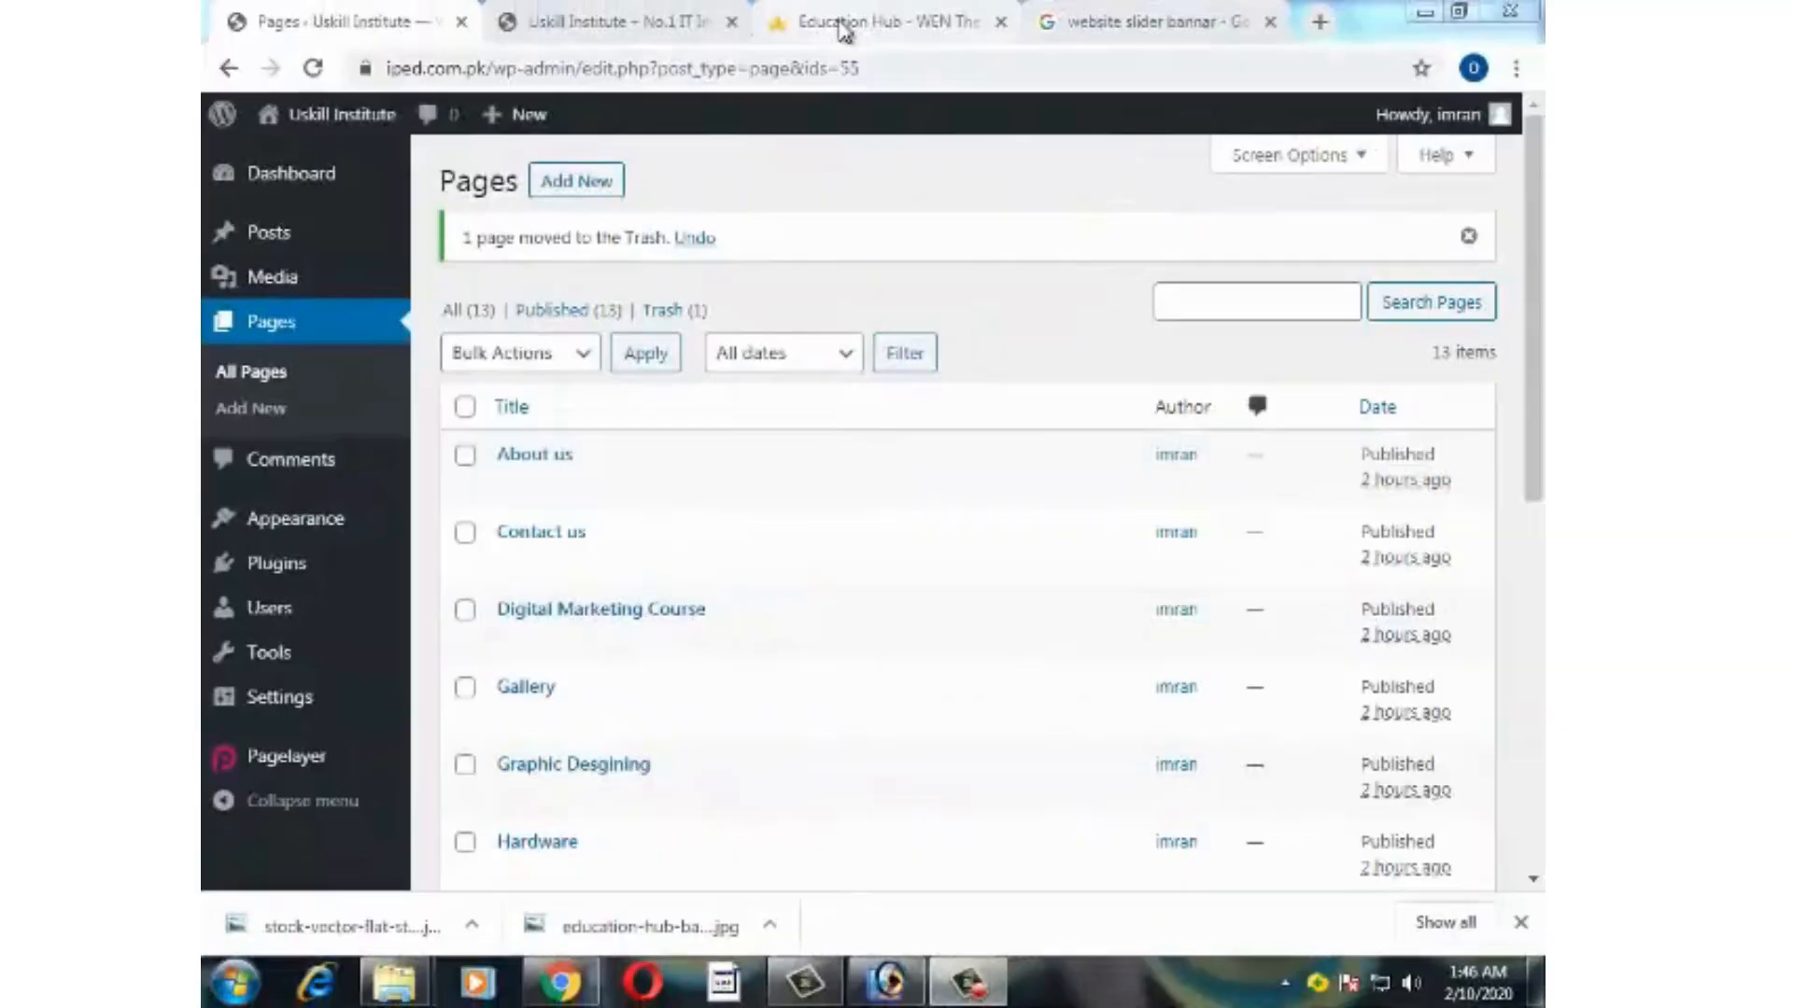
Open the Education Hub theme demo from the WEN Themes page and examine its front-page slider.
click(882, 22)
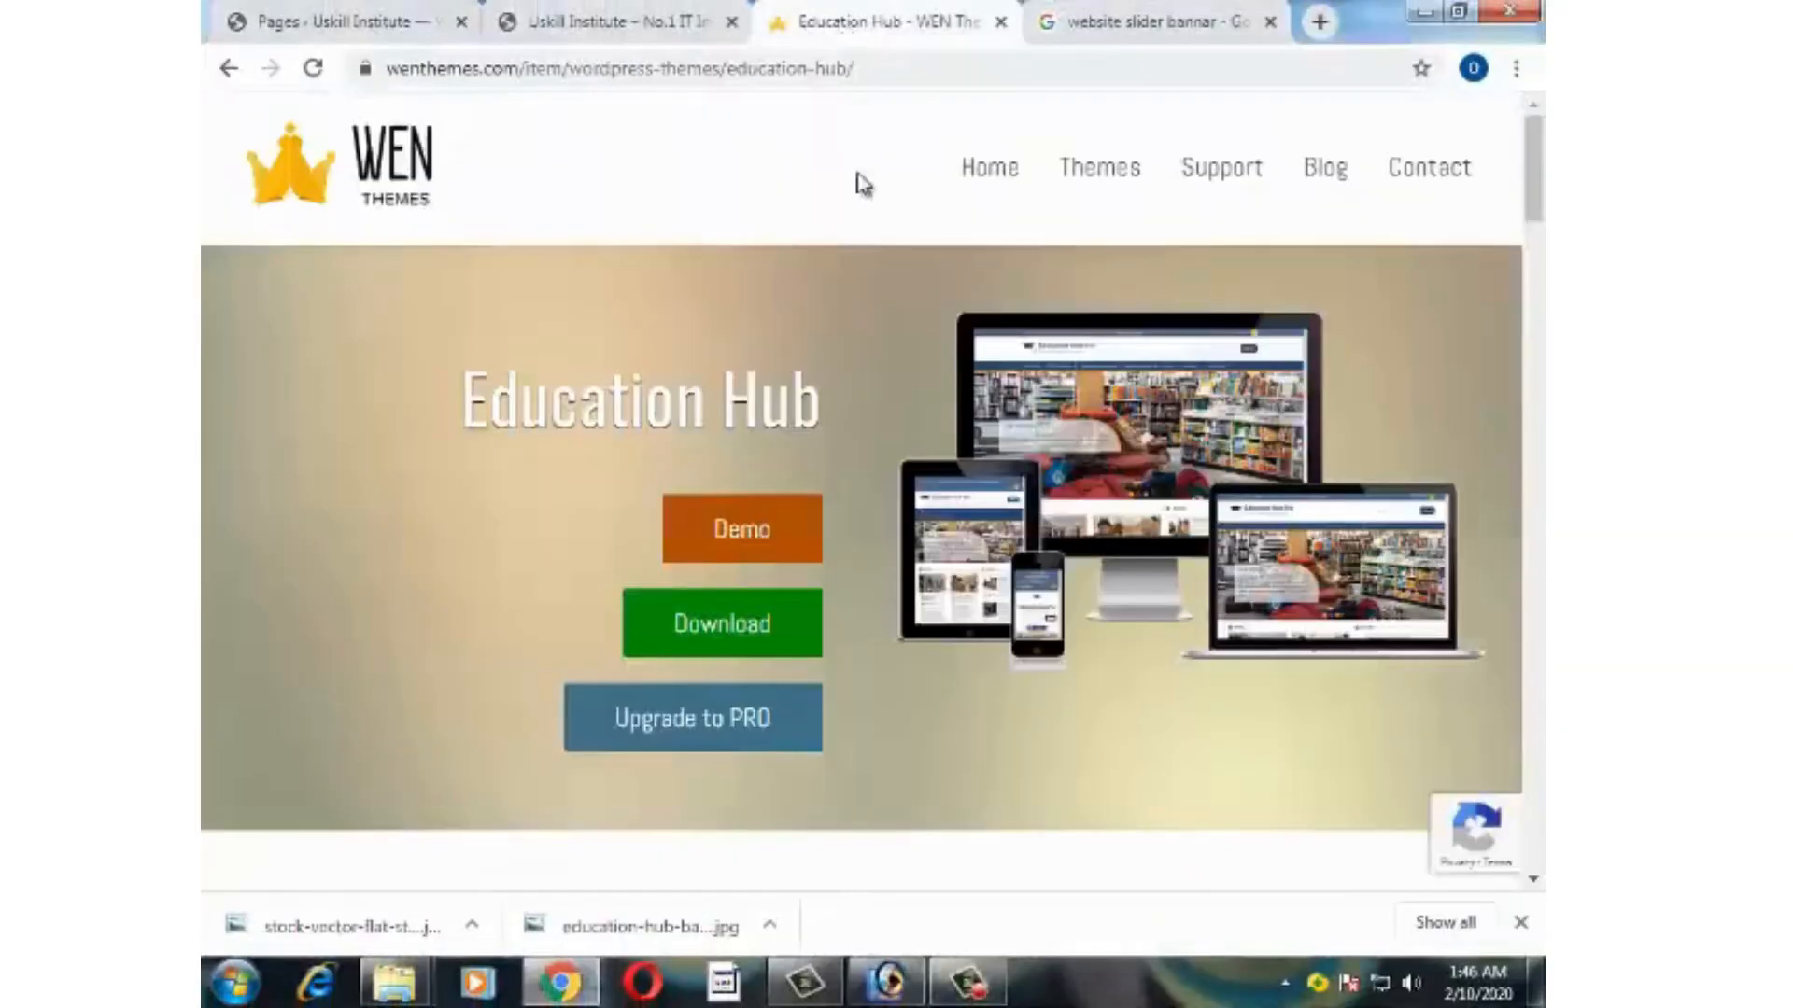
click(788, 532)
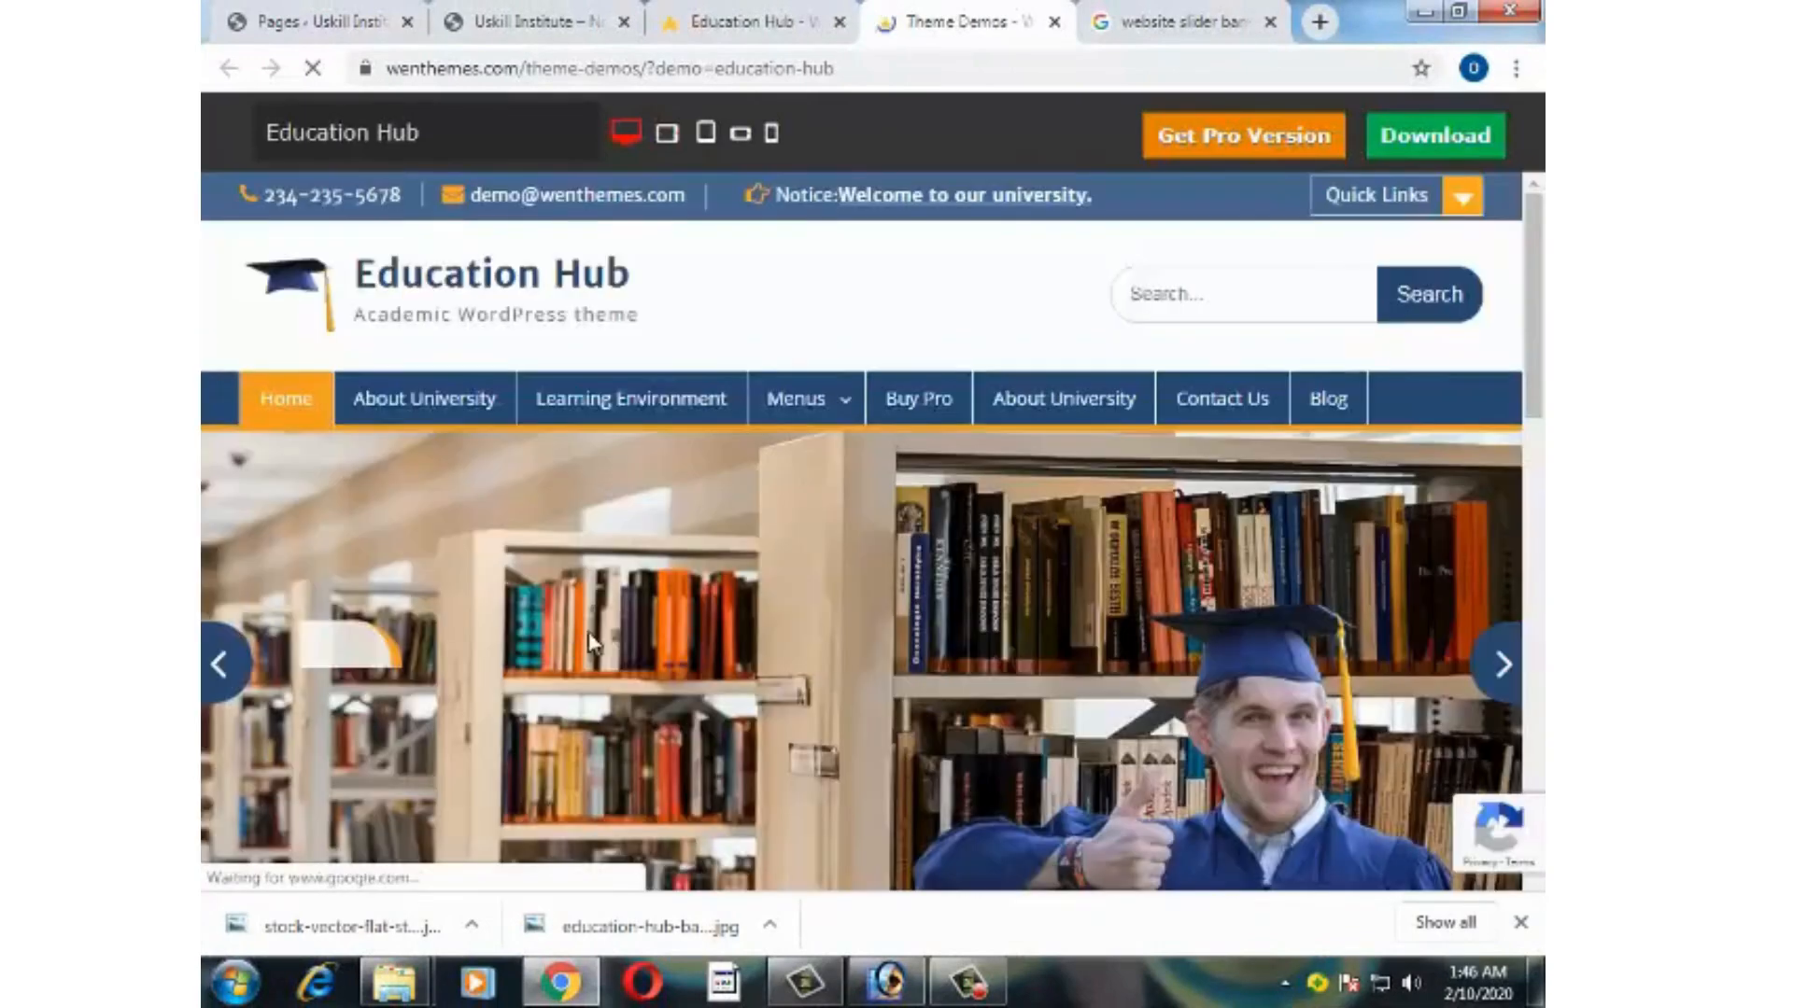
scroll(974, 635, down, 1)
scroll(974, 625, down, 3)
scroll(934, 522, up, 1)
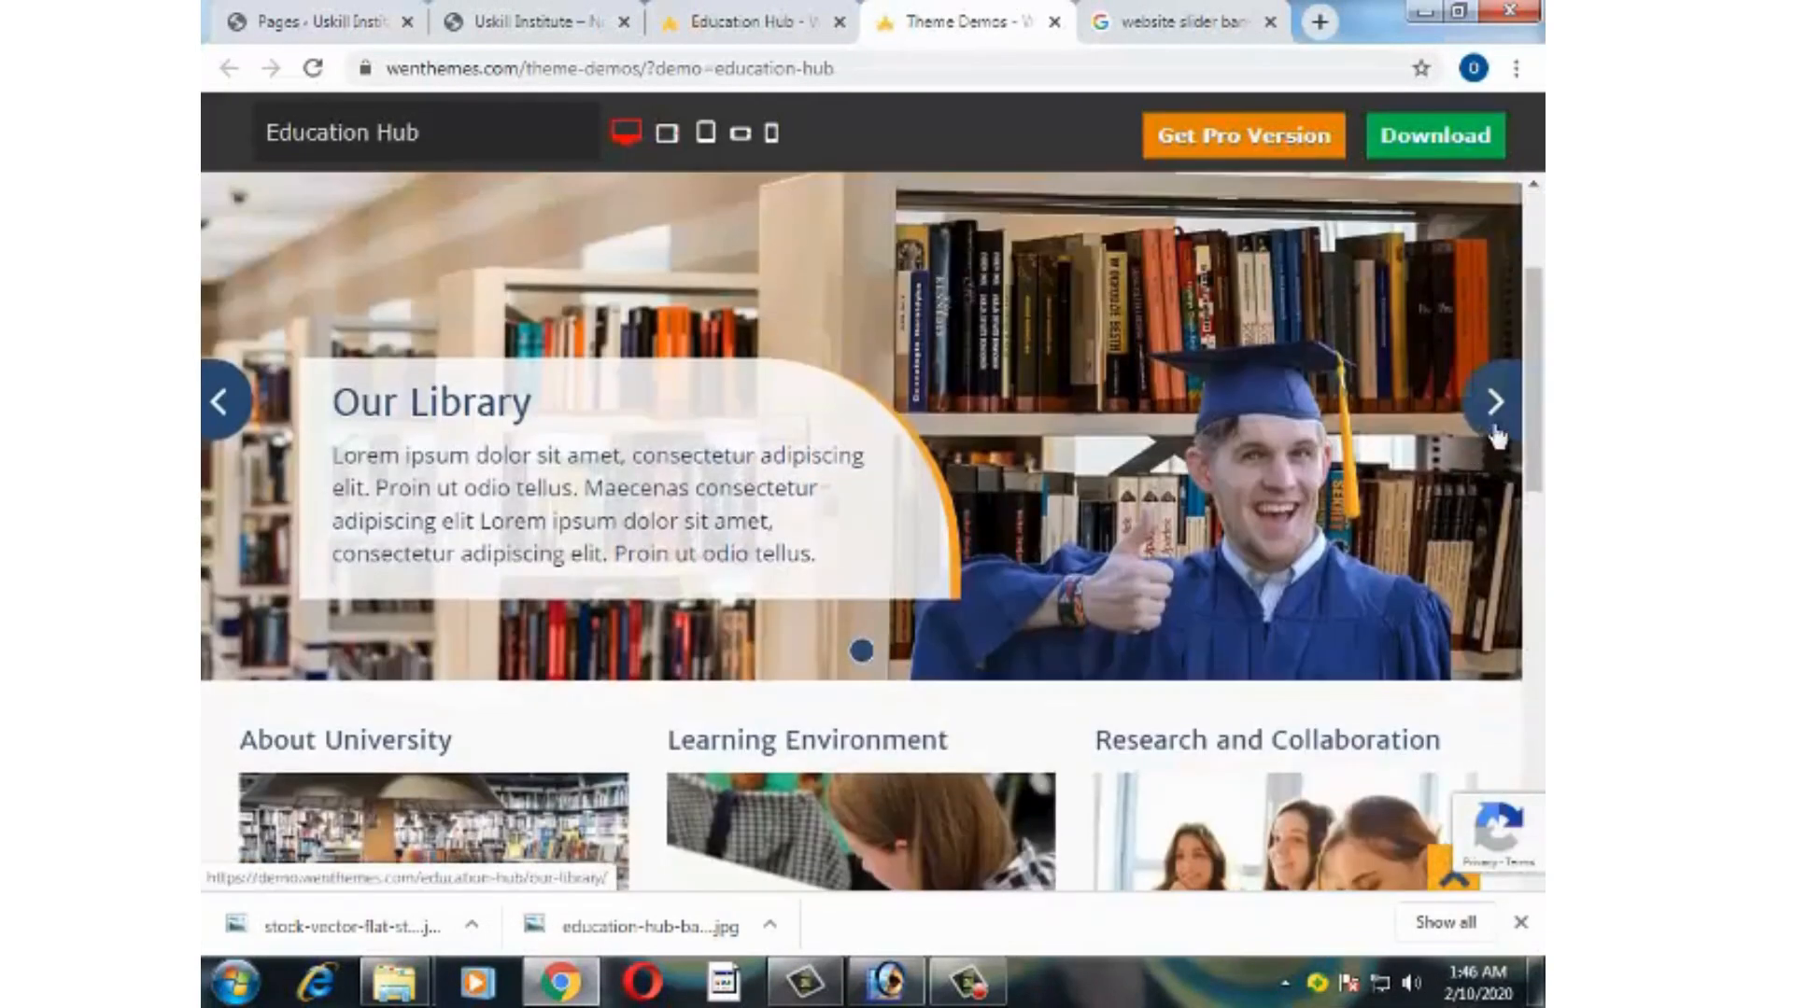
click(367, 448)
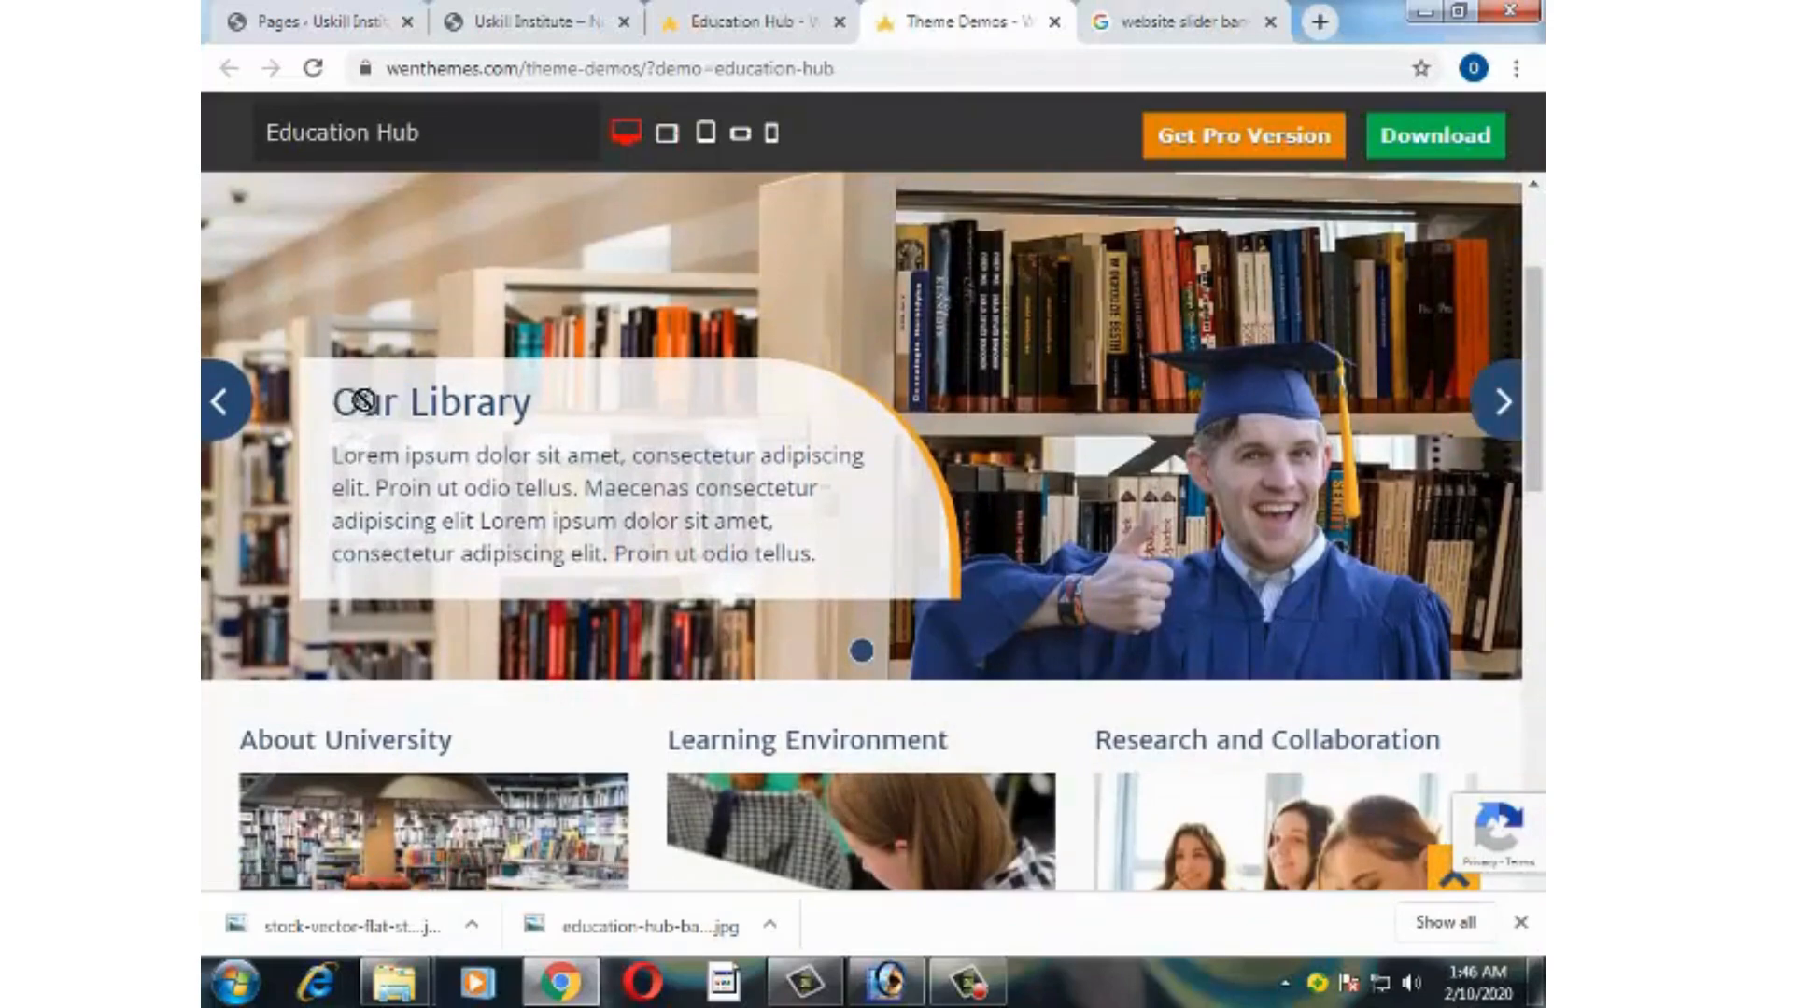
scroll(852, 588, up, 3)
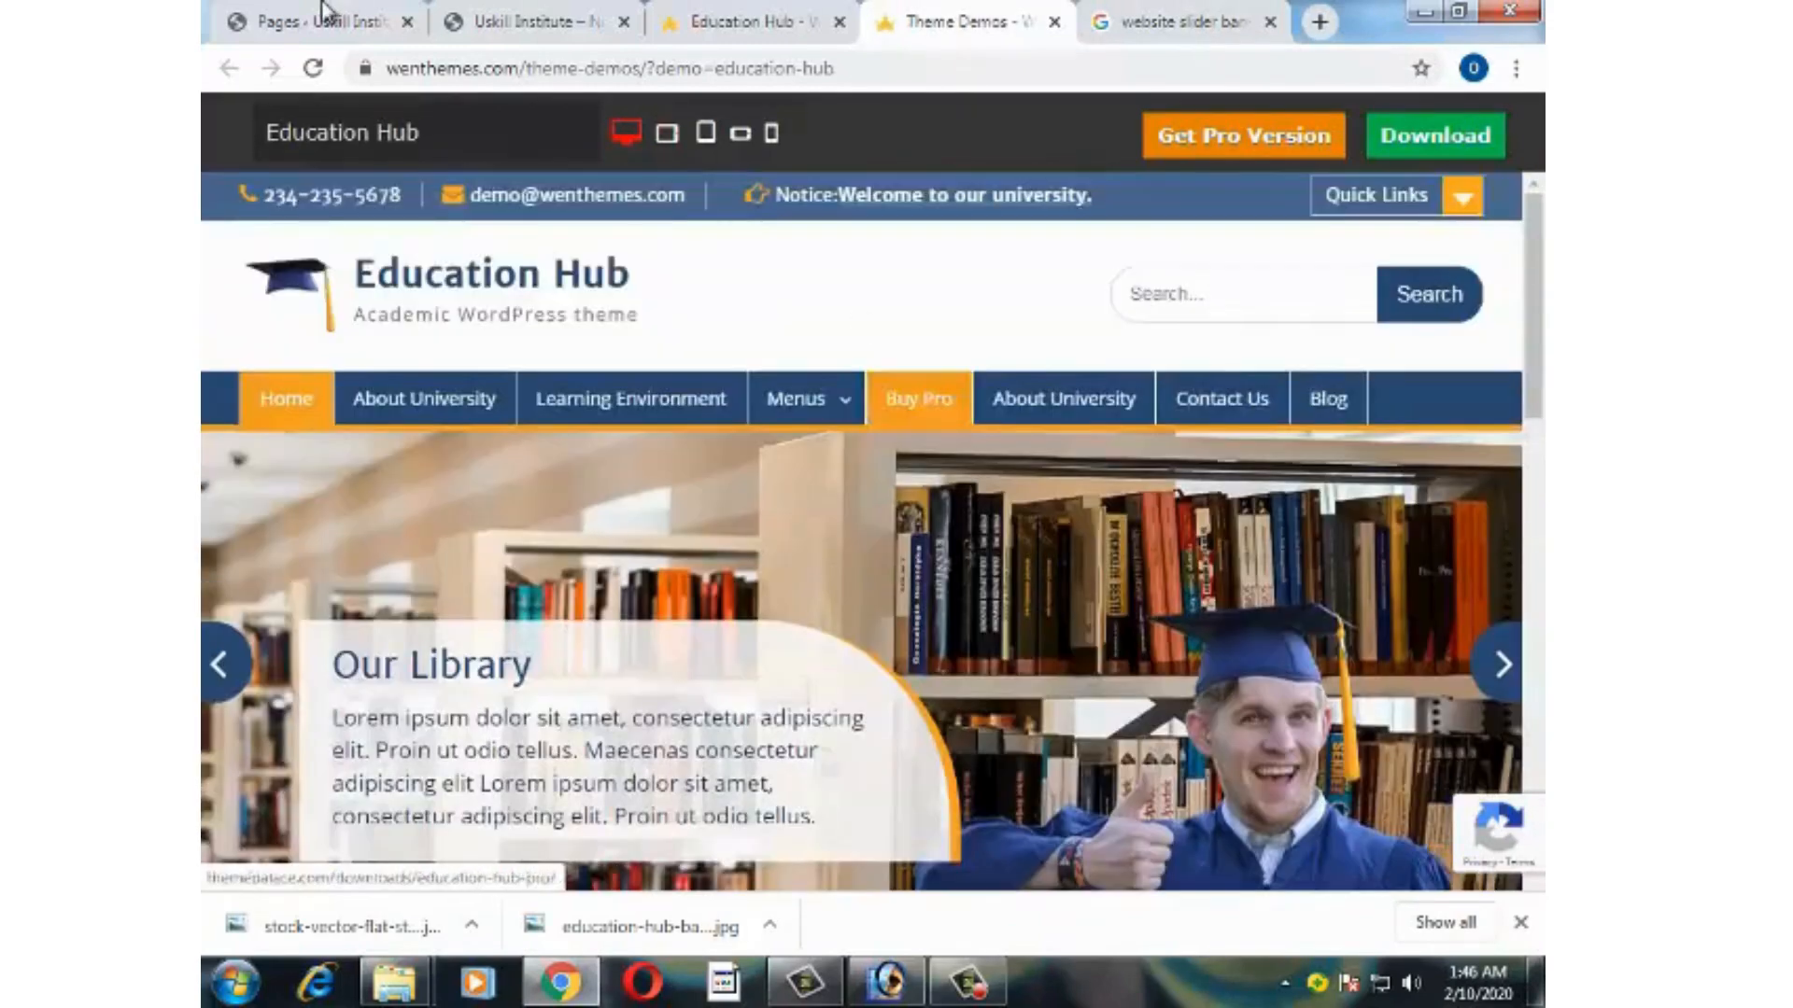
In the site's Customizer, enable the featured slider on Static Front Page Only and publish the change.
click(322, 13)
mouse_move(278, 534)
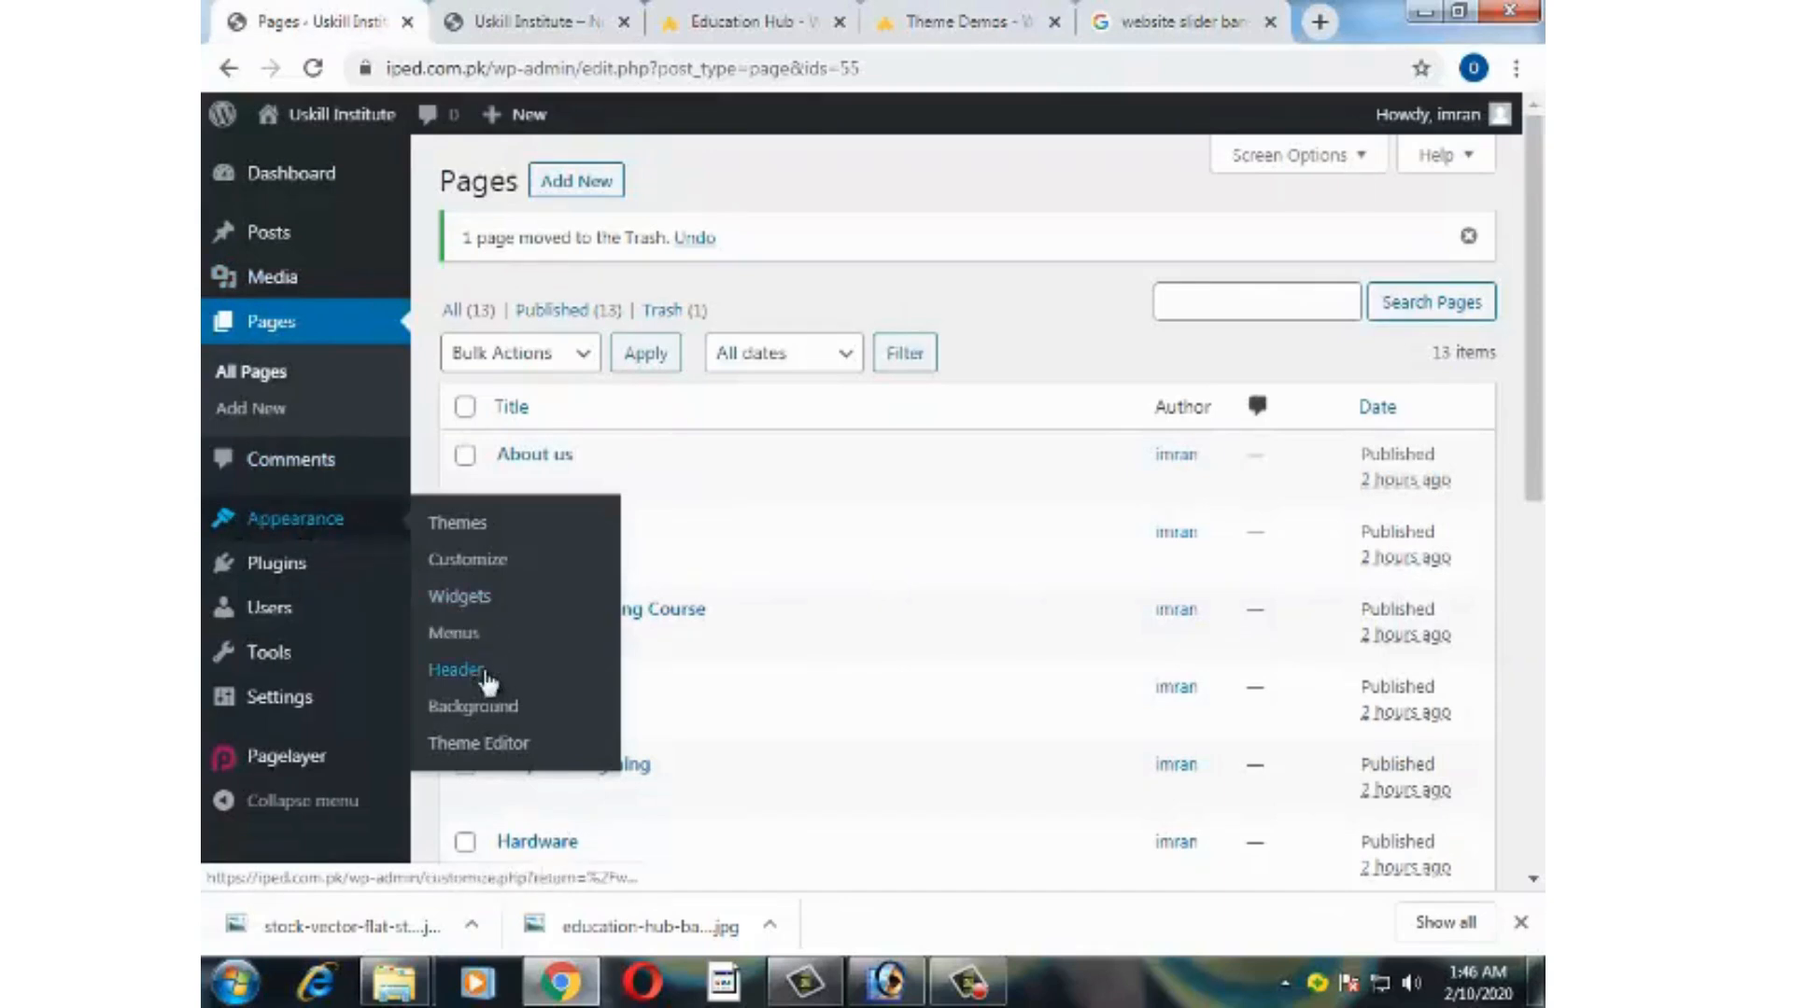
click(464, 565)
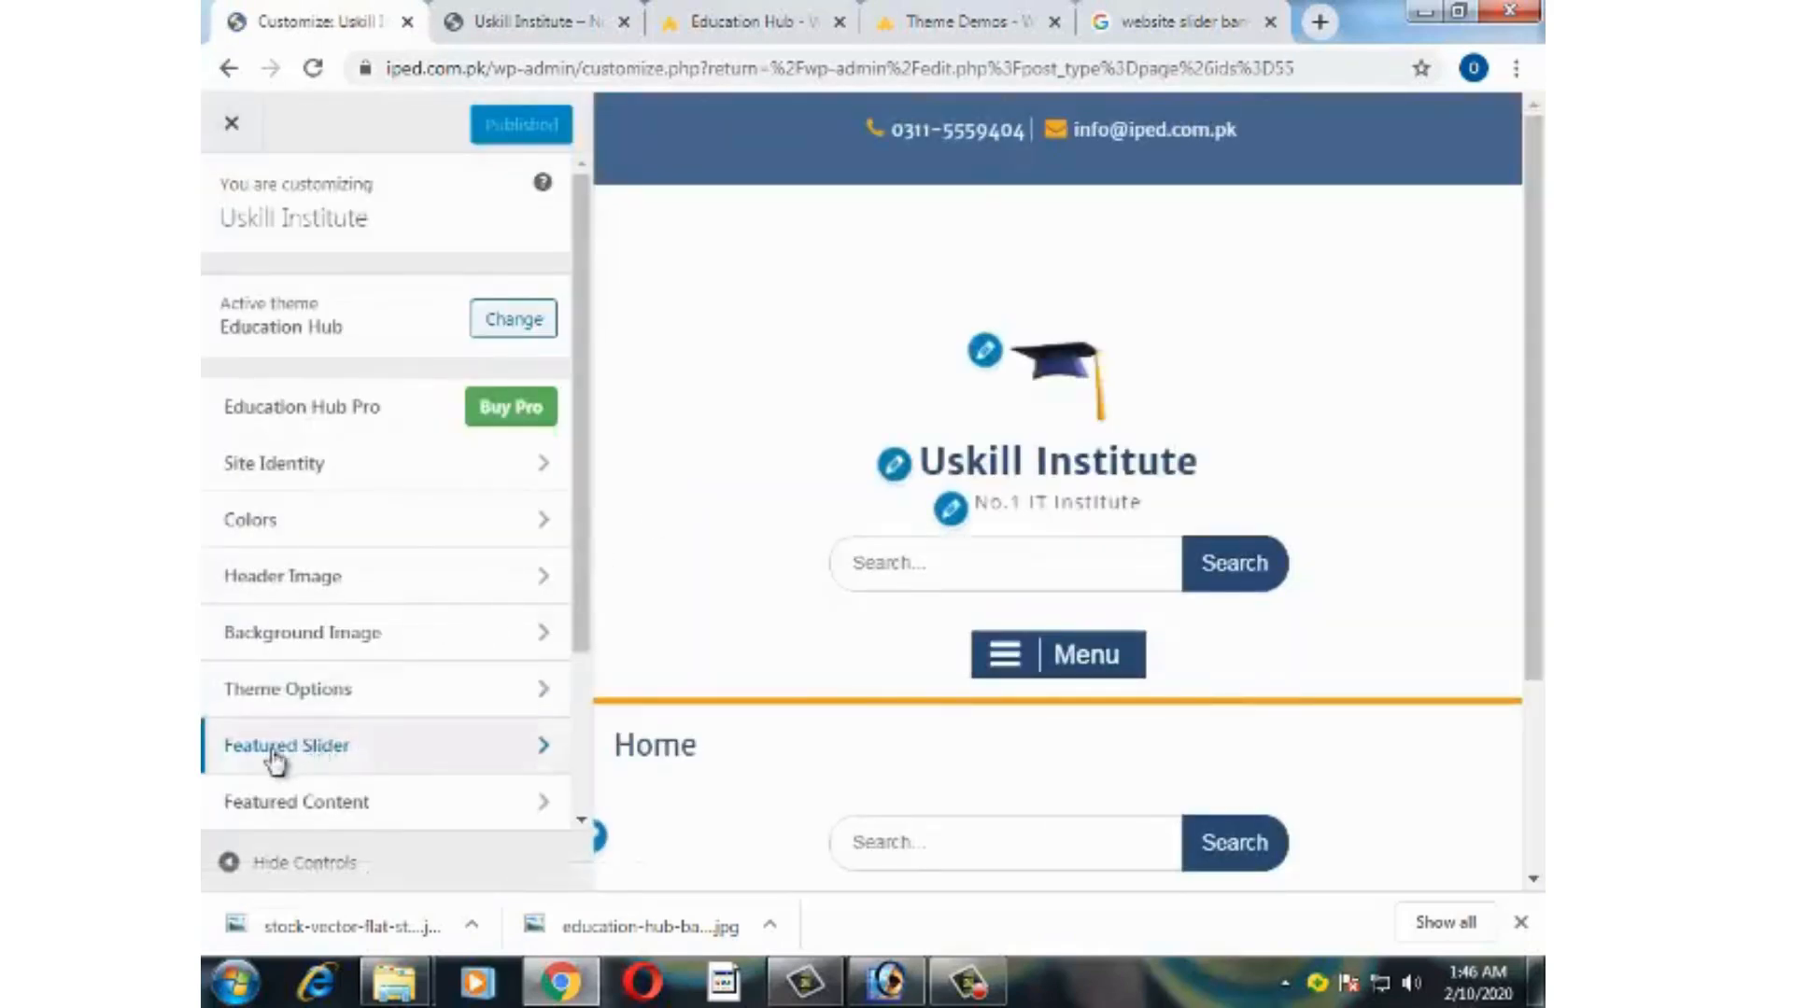
click(326, 746)
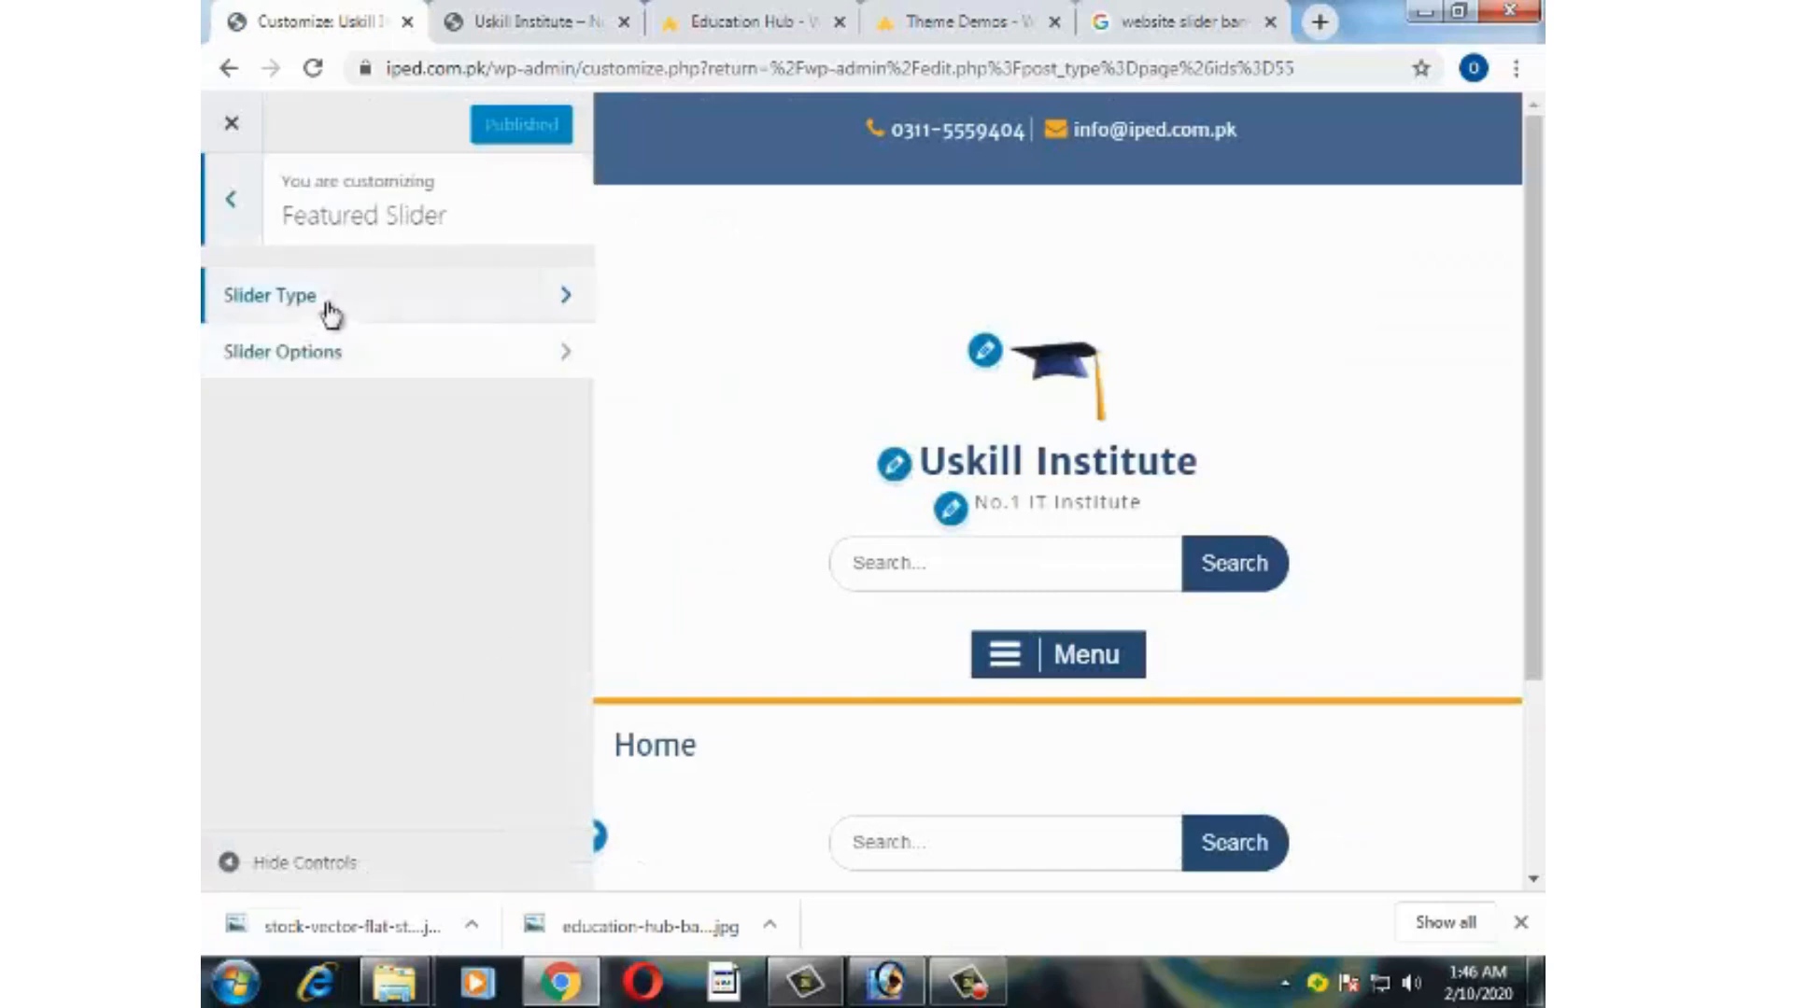
click(332, 303)
click(344, 342)
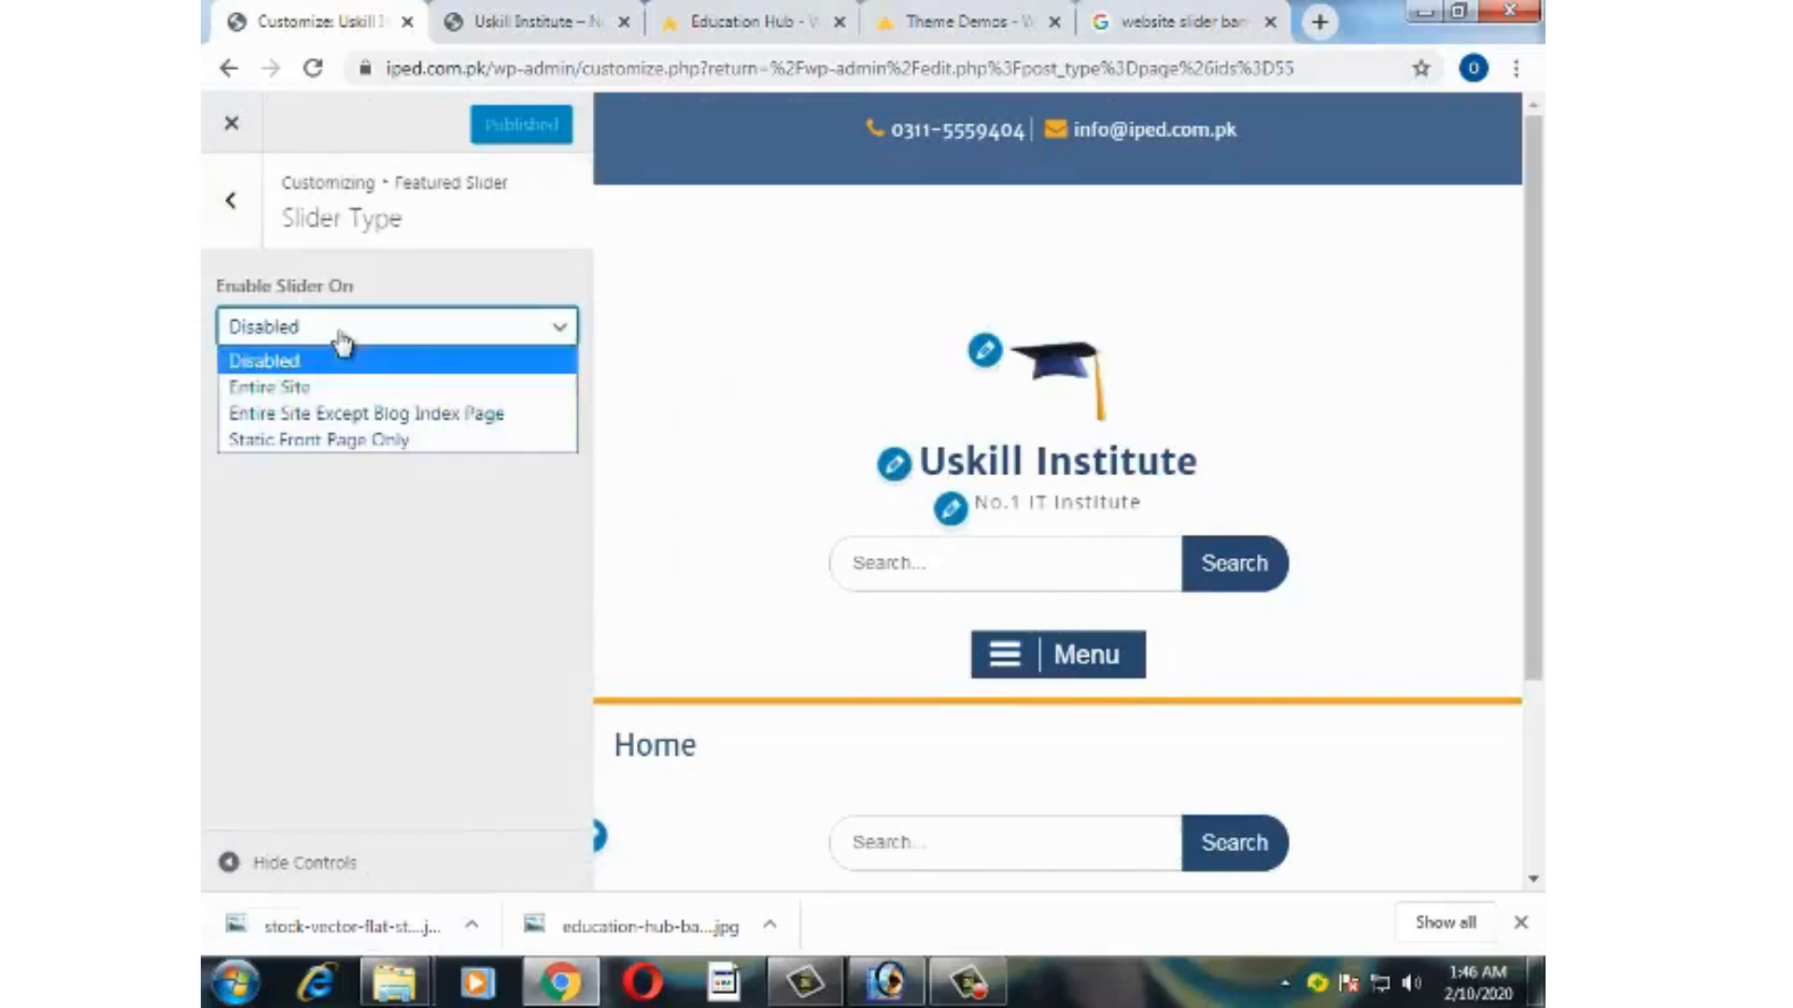
click(345, 440)
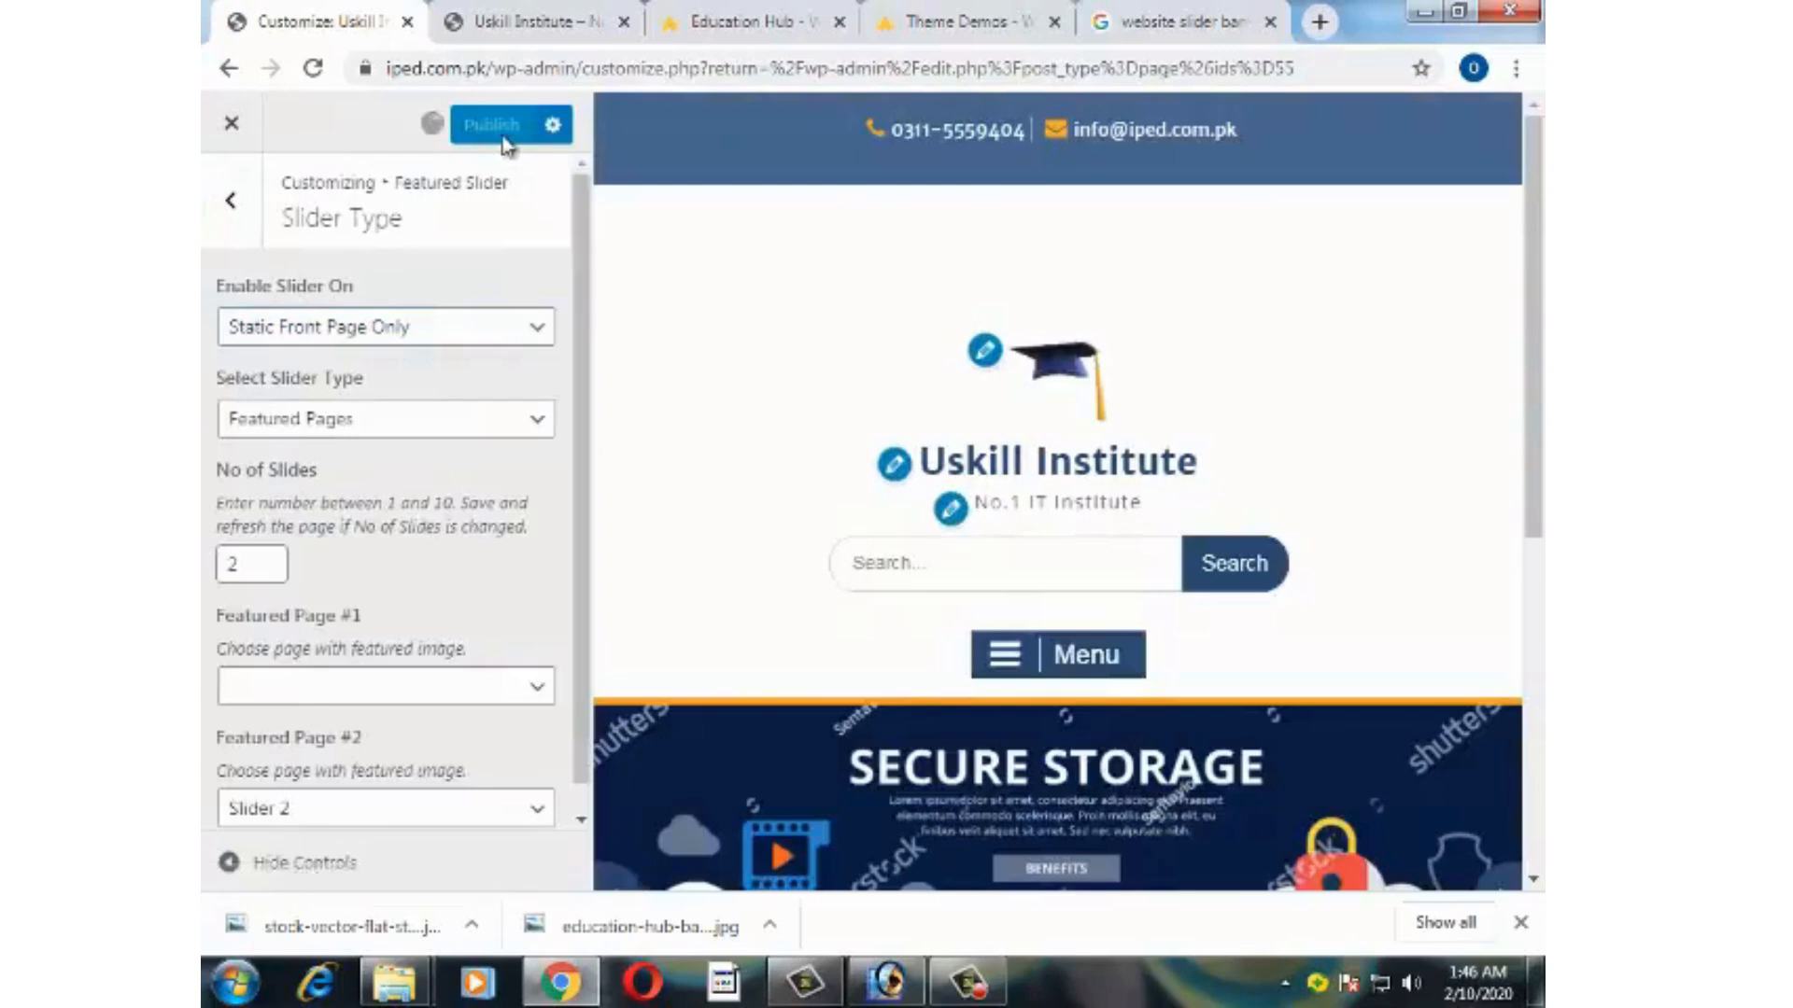
click(508, 126)
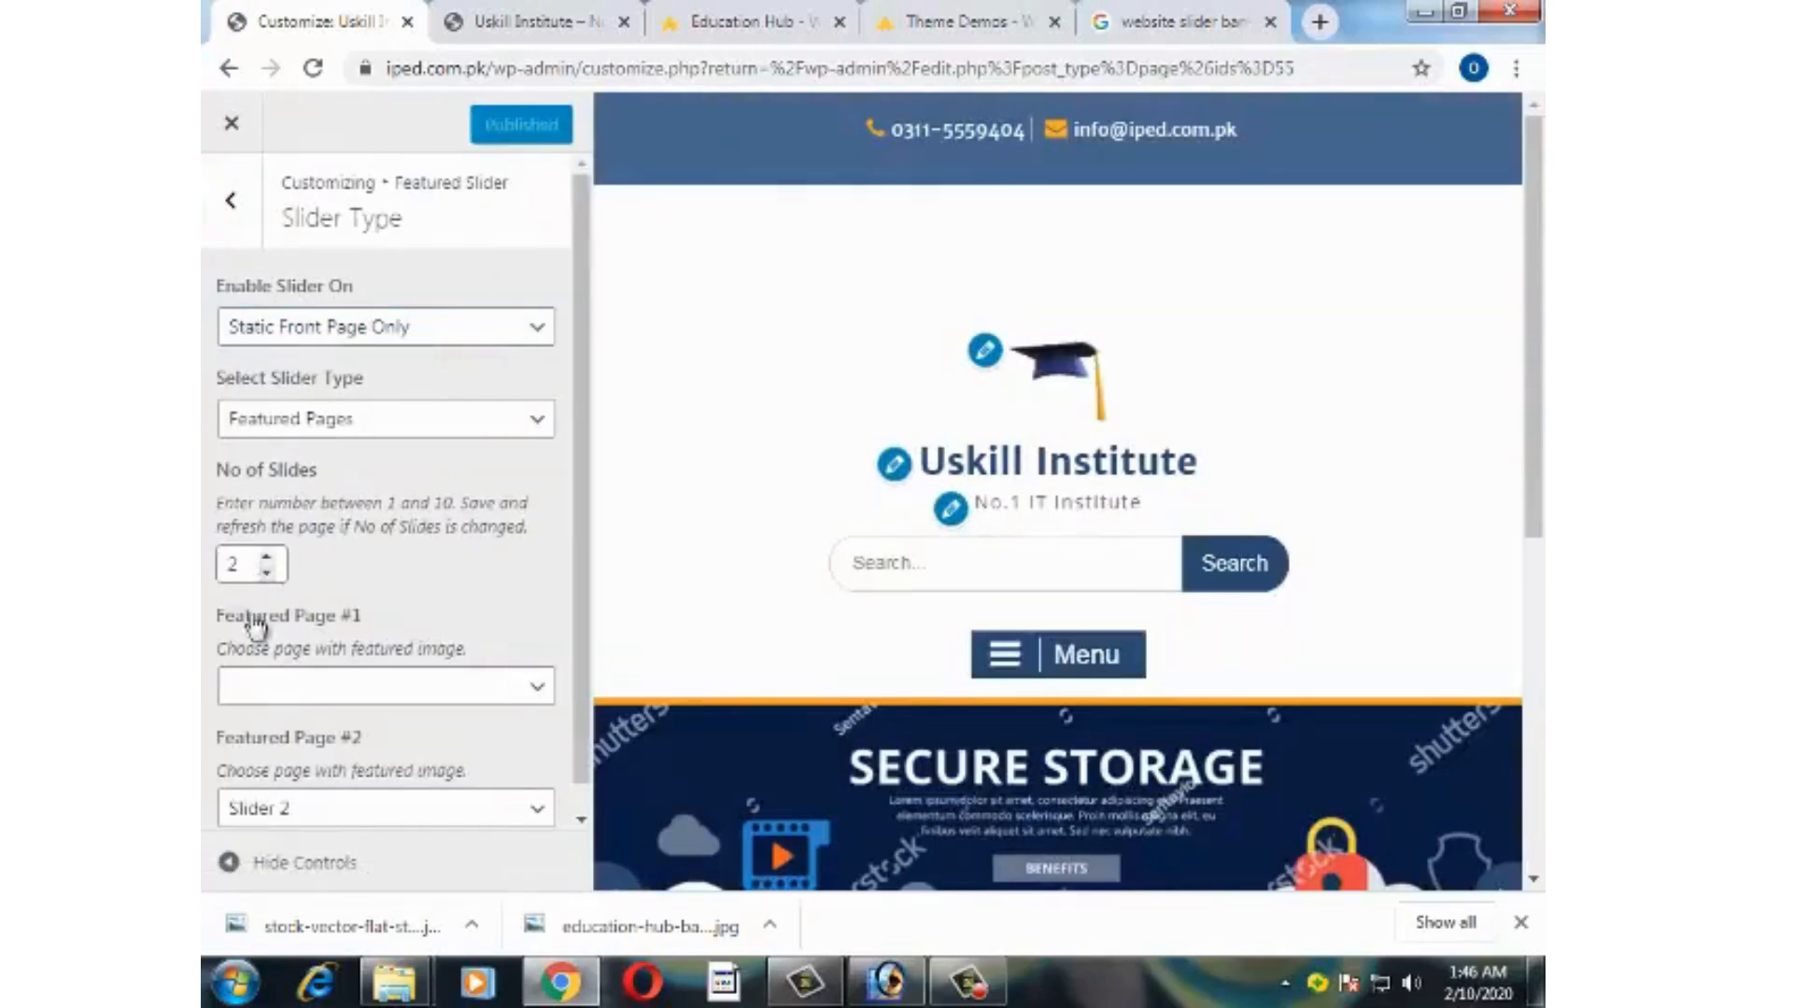
Clear the page selected for Featured Page #2 in the featured slider and publish the change.
click(268, 558)
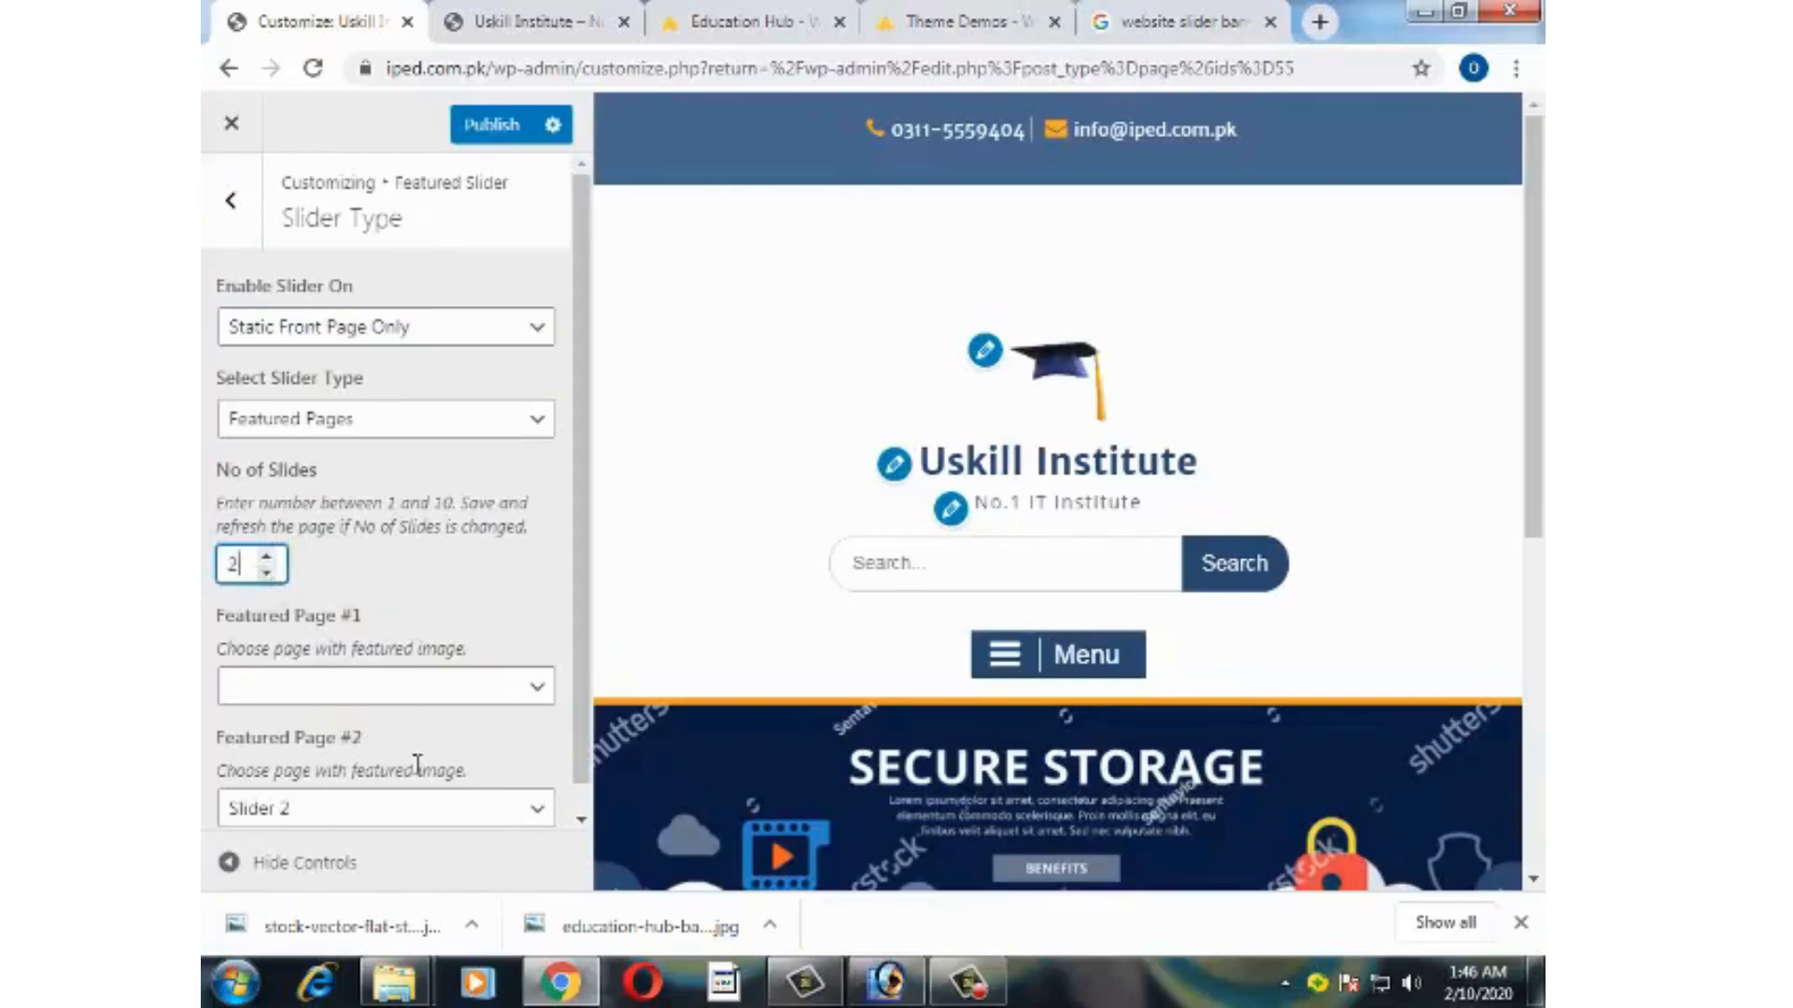
click(367, 813)
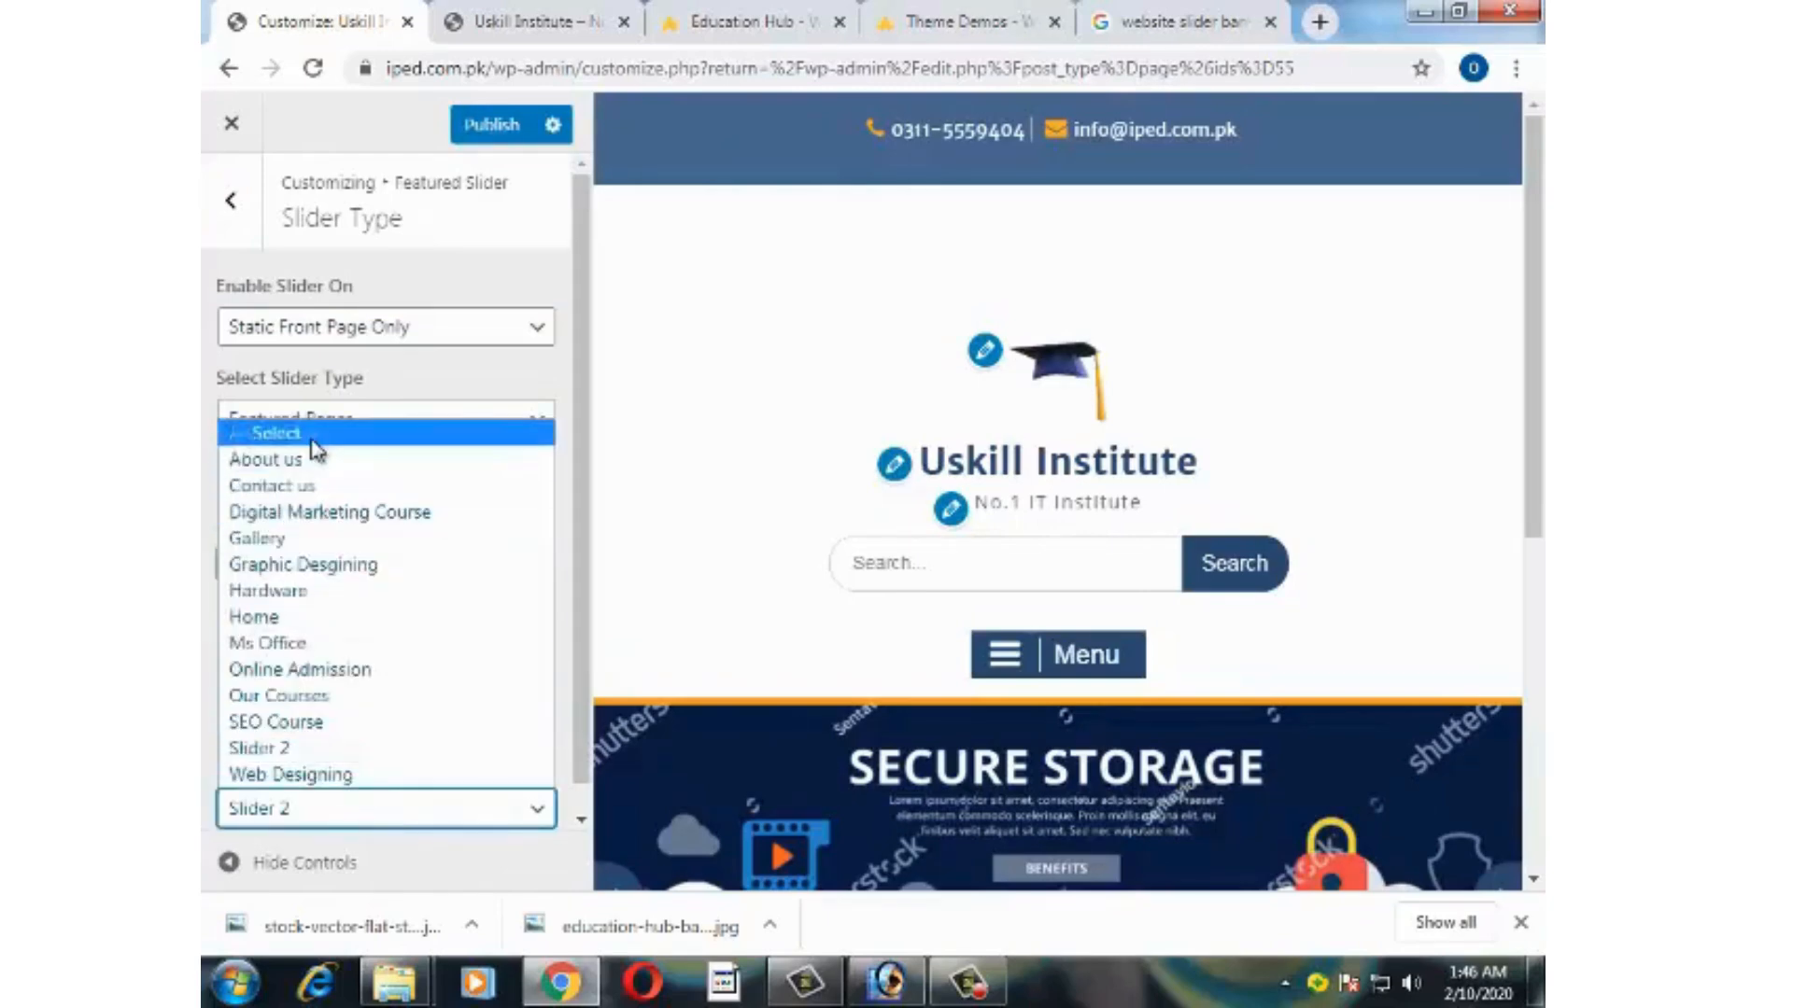
click(317, 431)
click(480, 134)
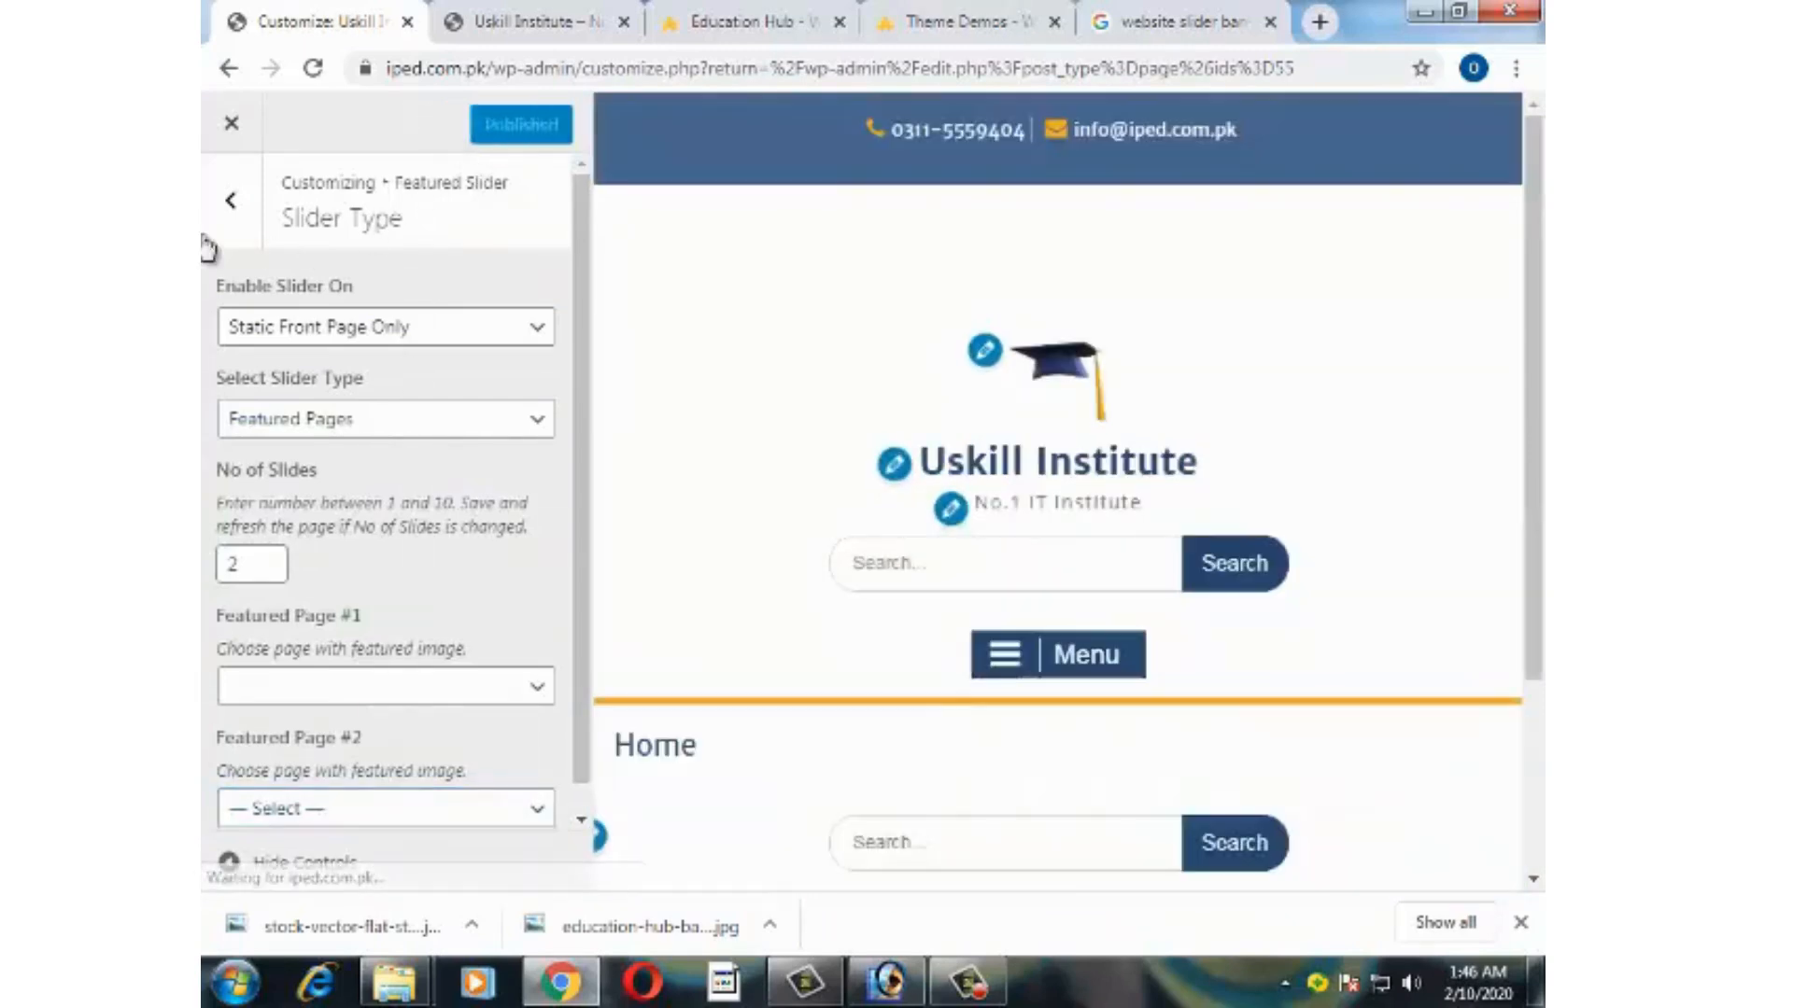
In the featured slider's Slider Options, leave Enable Caption off, publish the settings and close the Customizer.
click(233, 217)
click(272, 362)
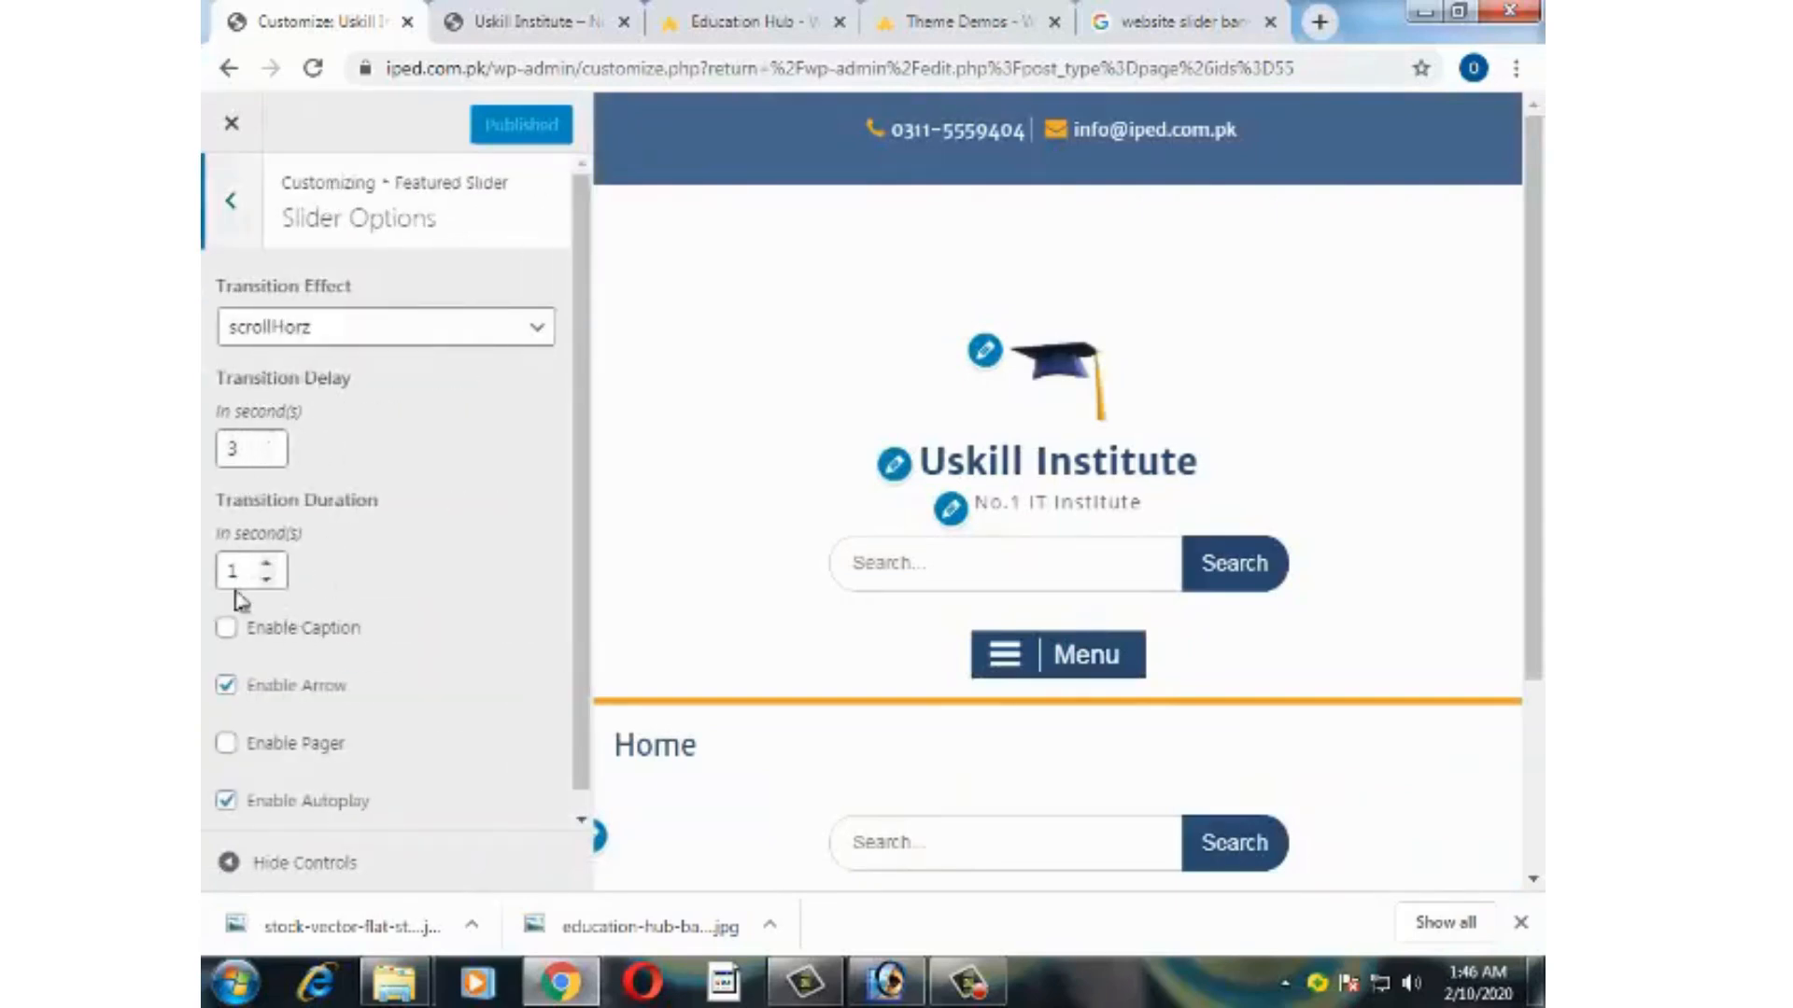
scroll(312, 724, down, 1)
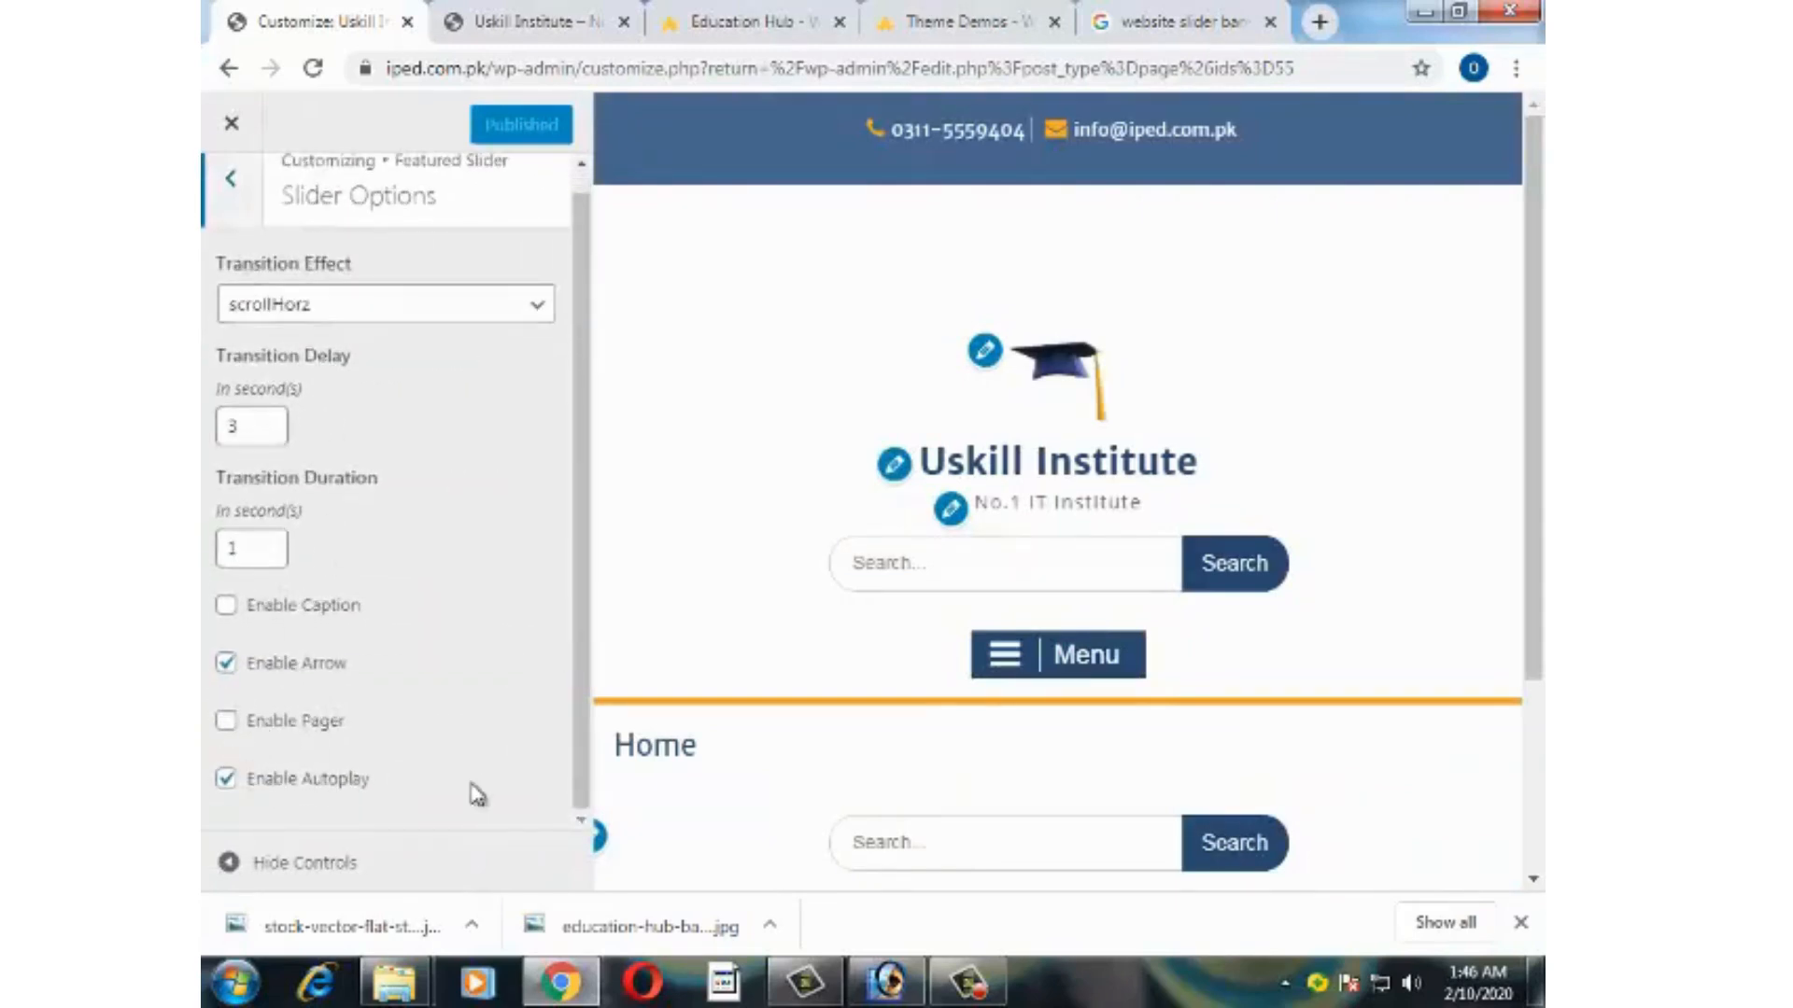
click(254, 617)
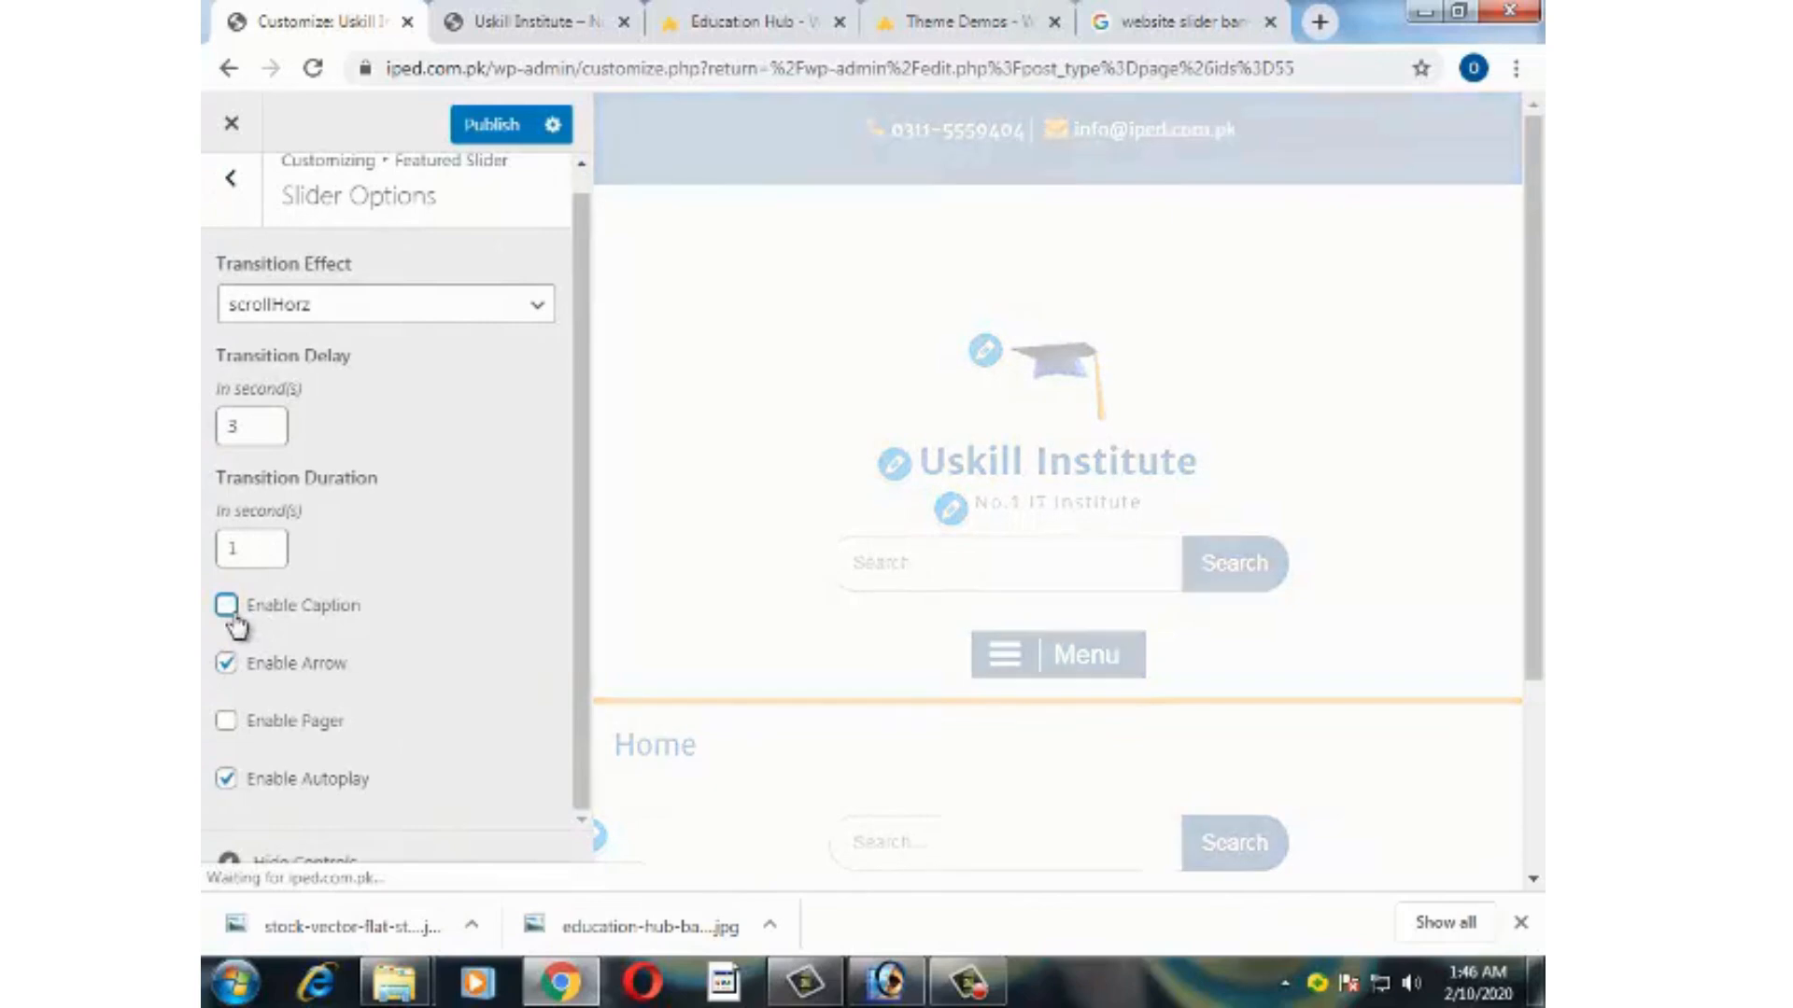
click(495, 126)
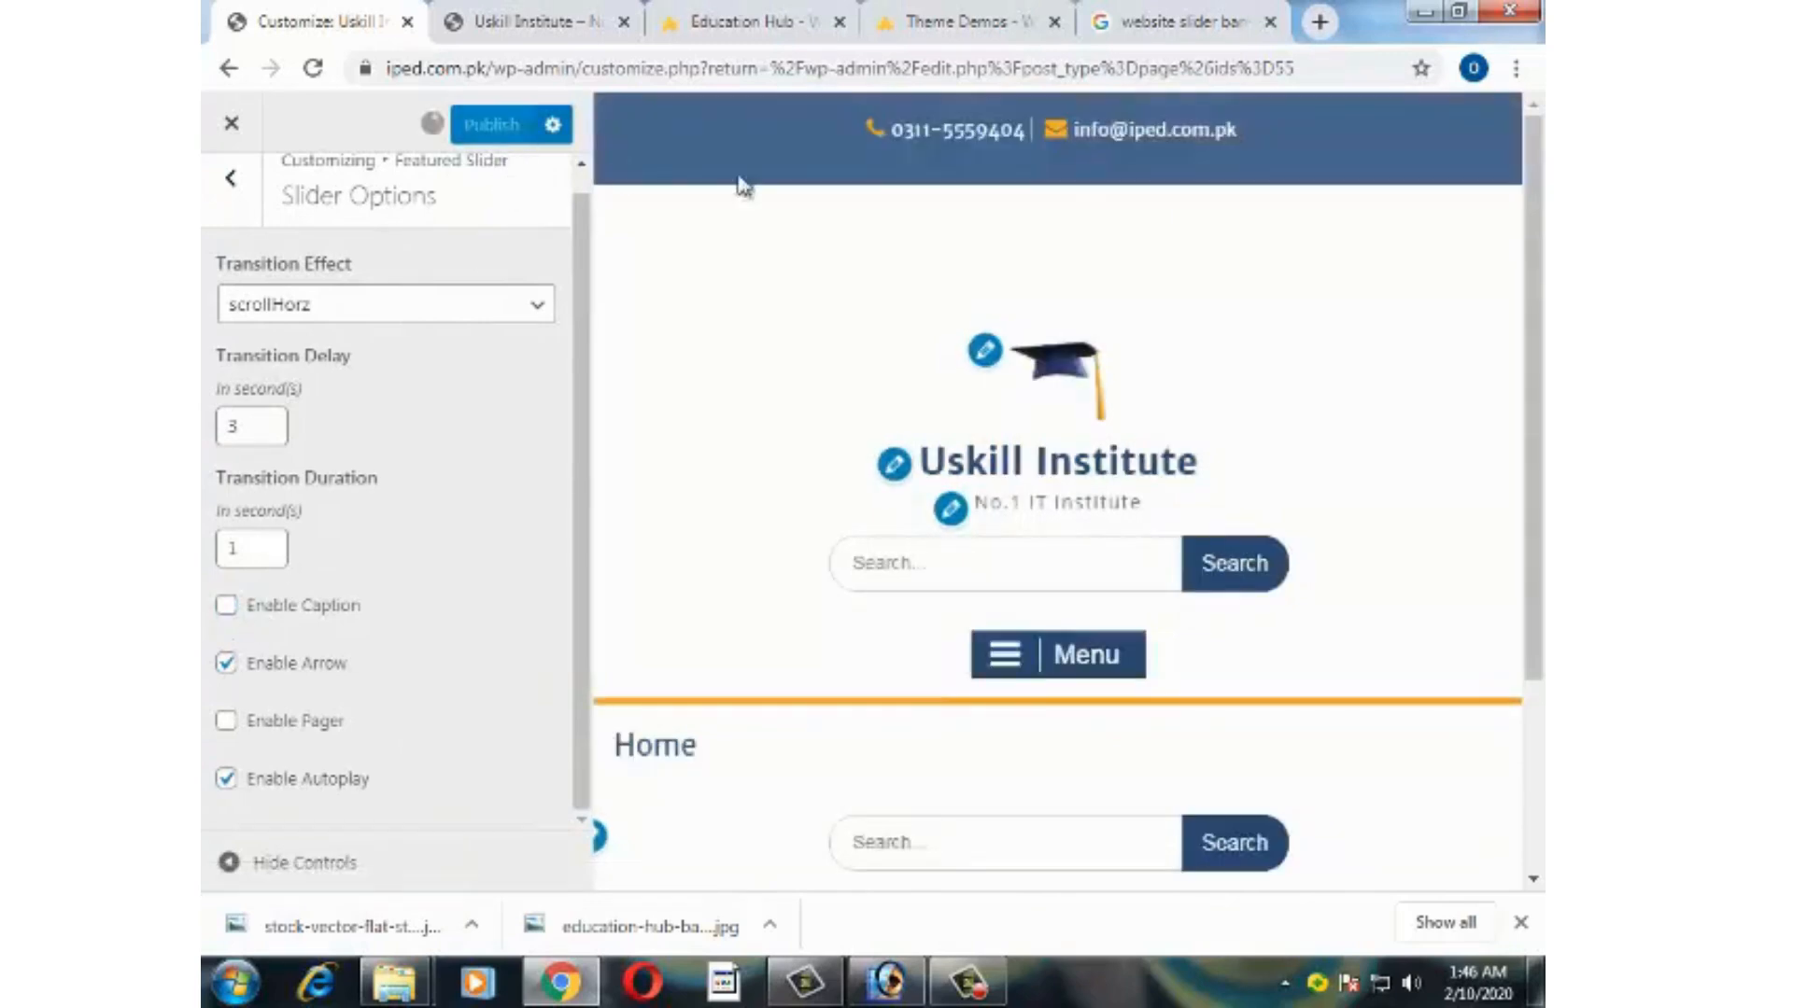
click(233, 194)
click(232, 193)
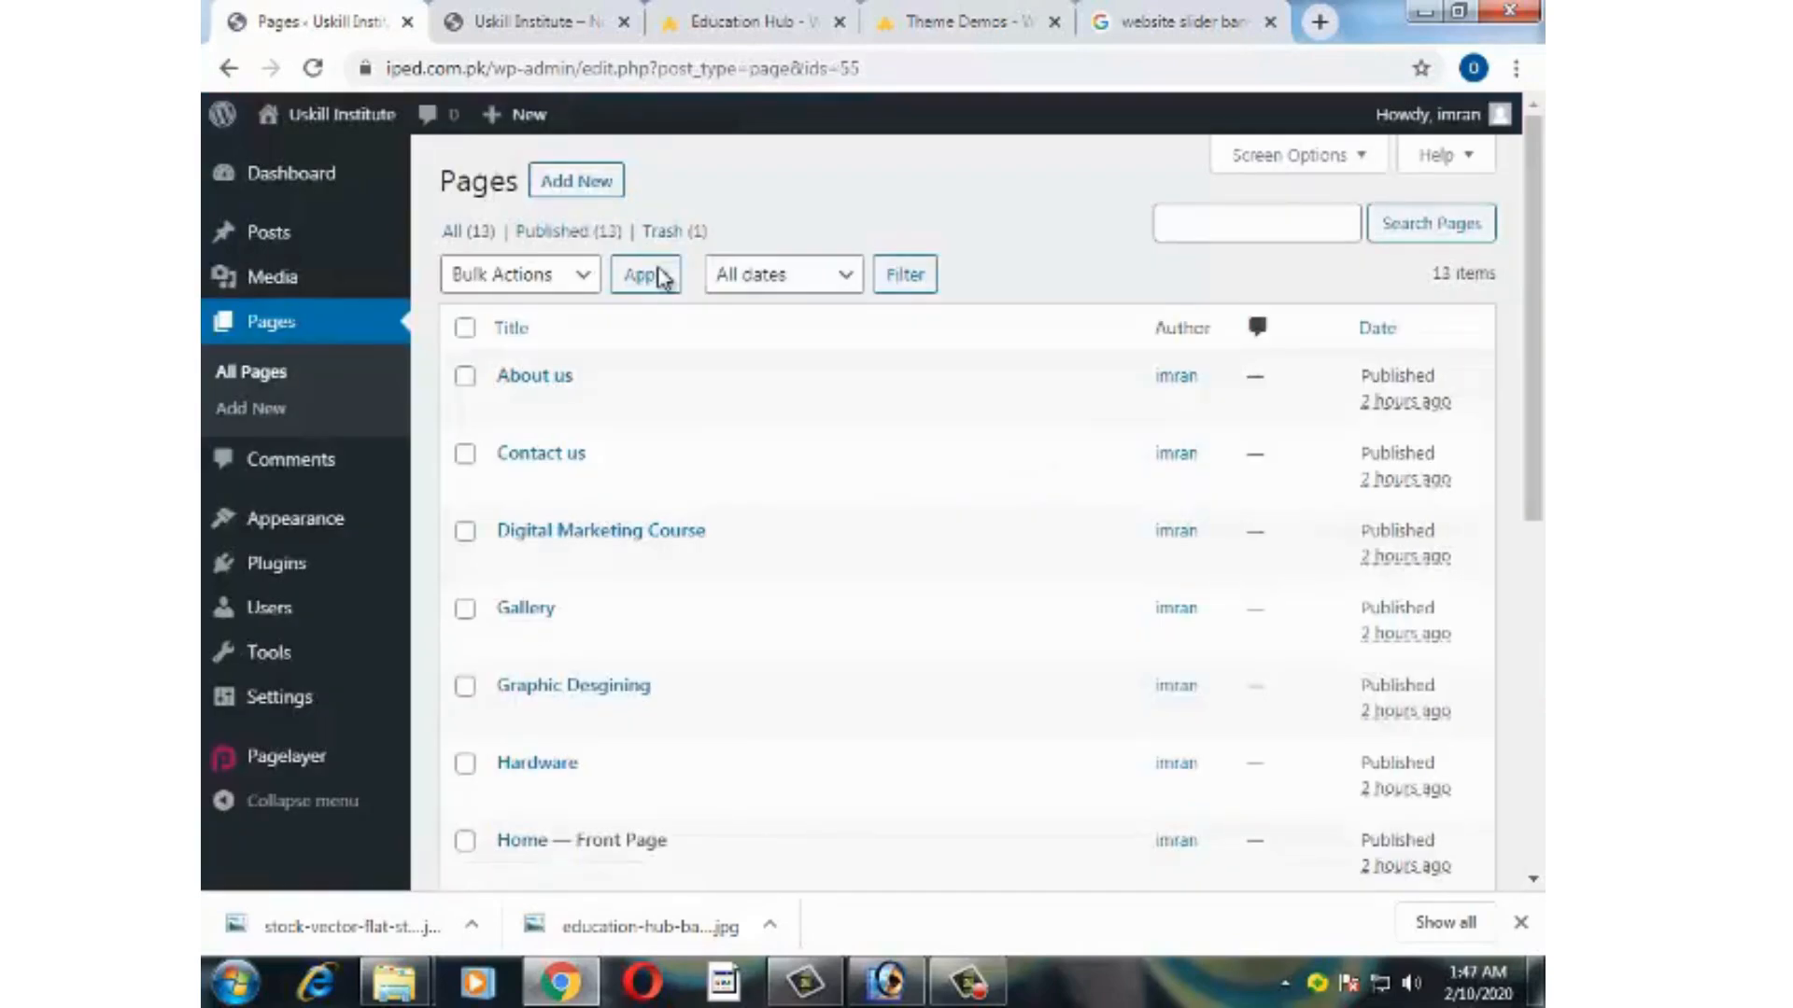
click(968, 982)
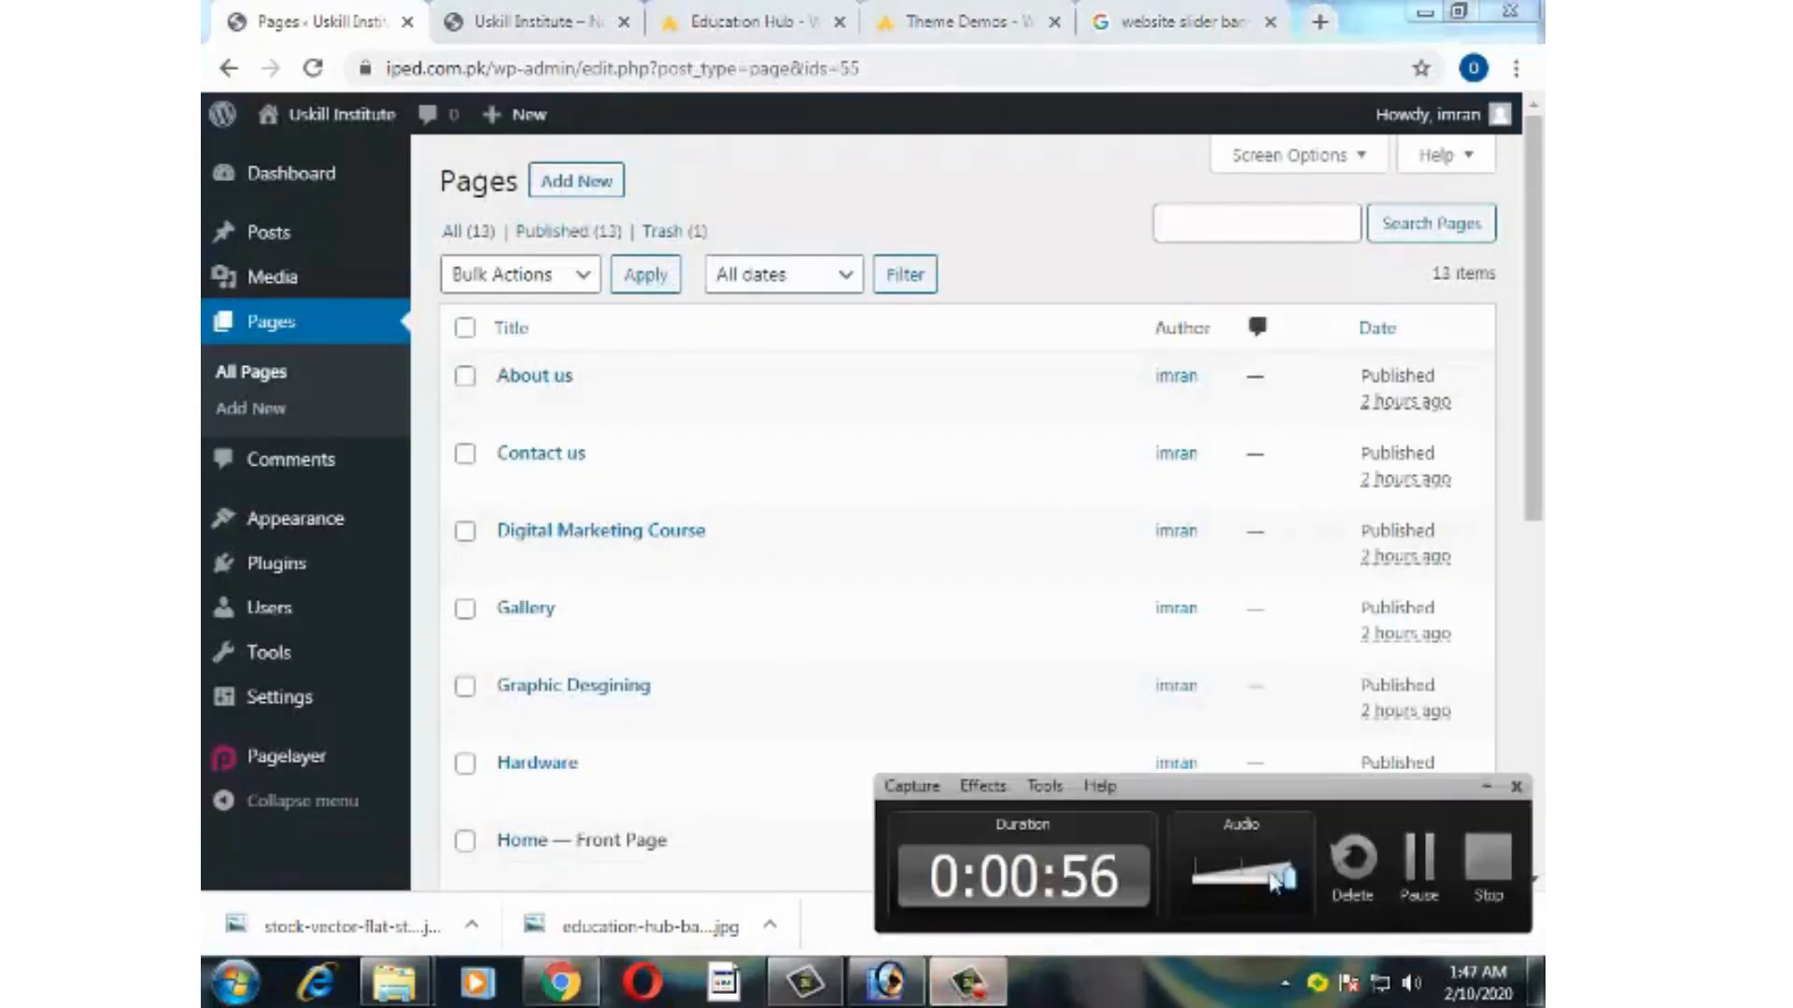
click(1421, 877)
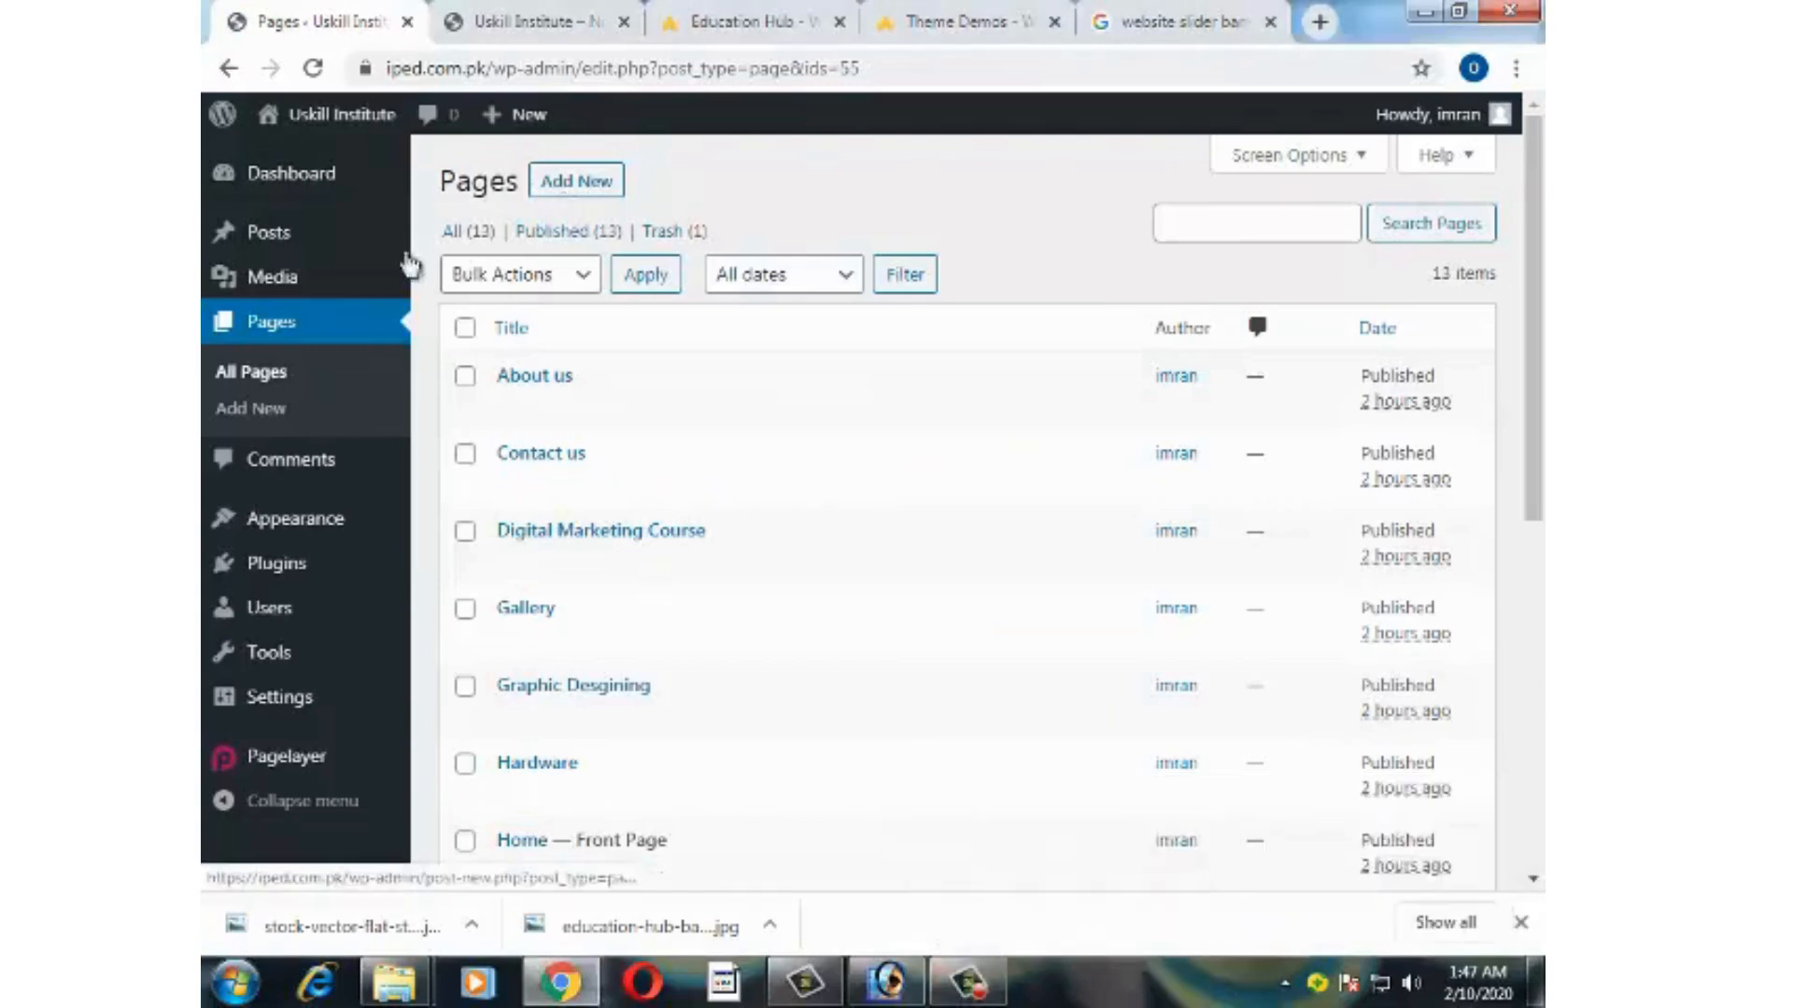
Add a new page titled "slider1".
click(551, 192)
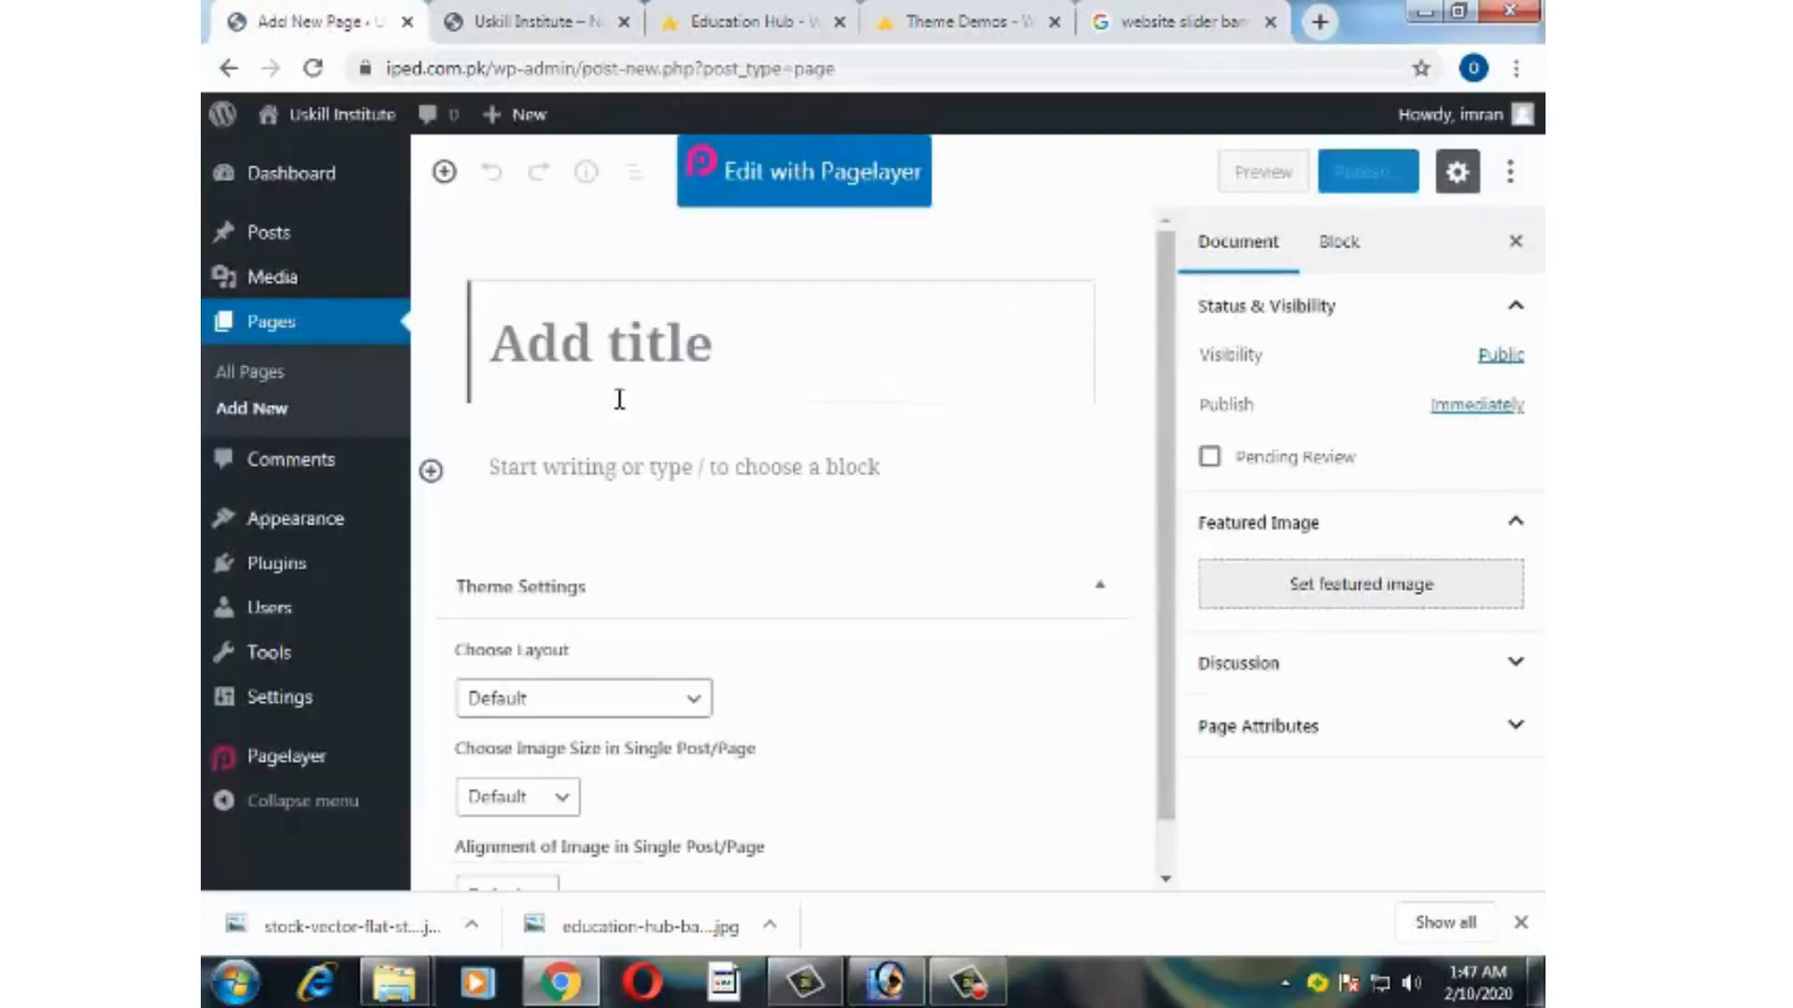
text(S)
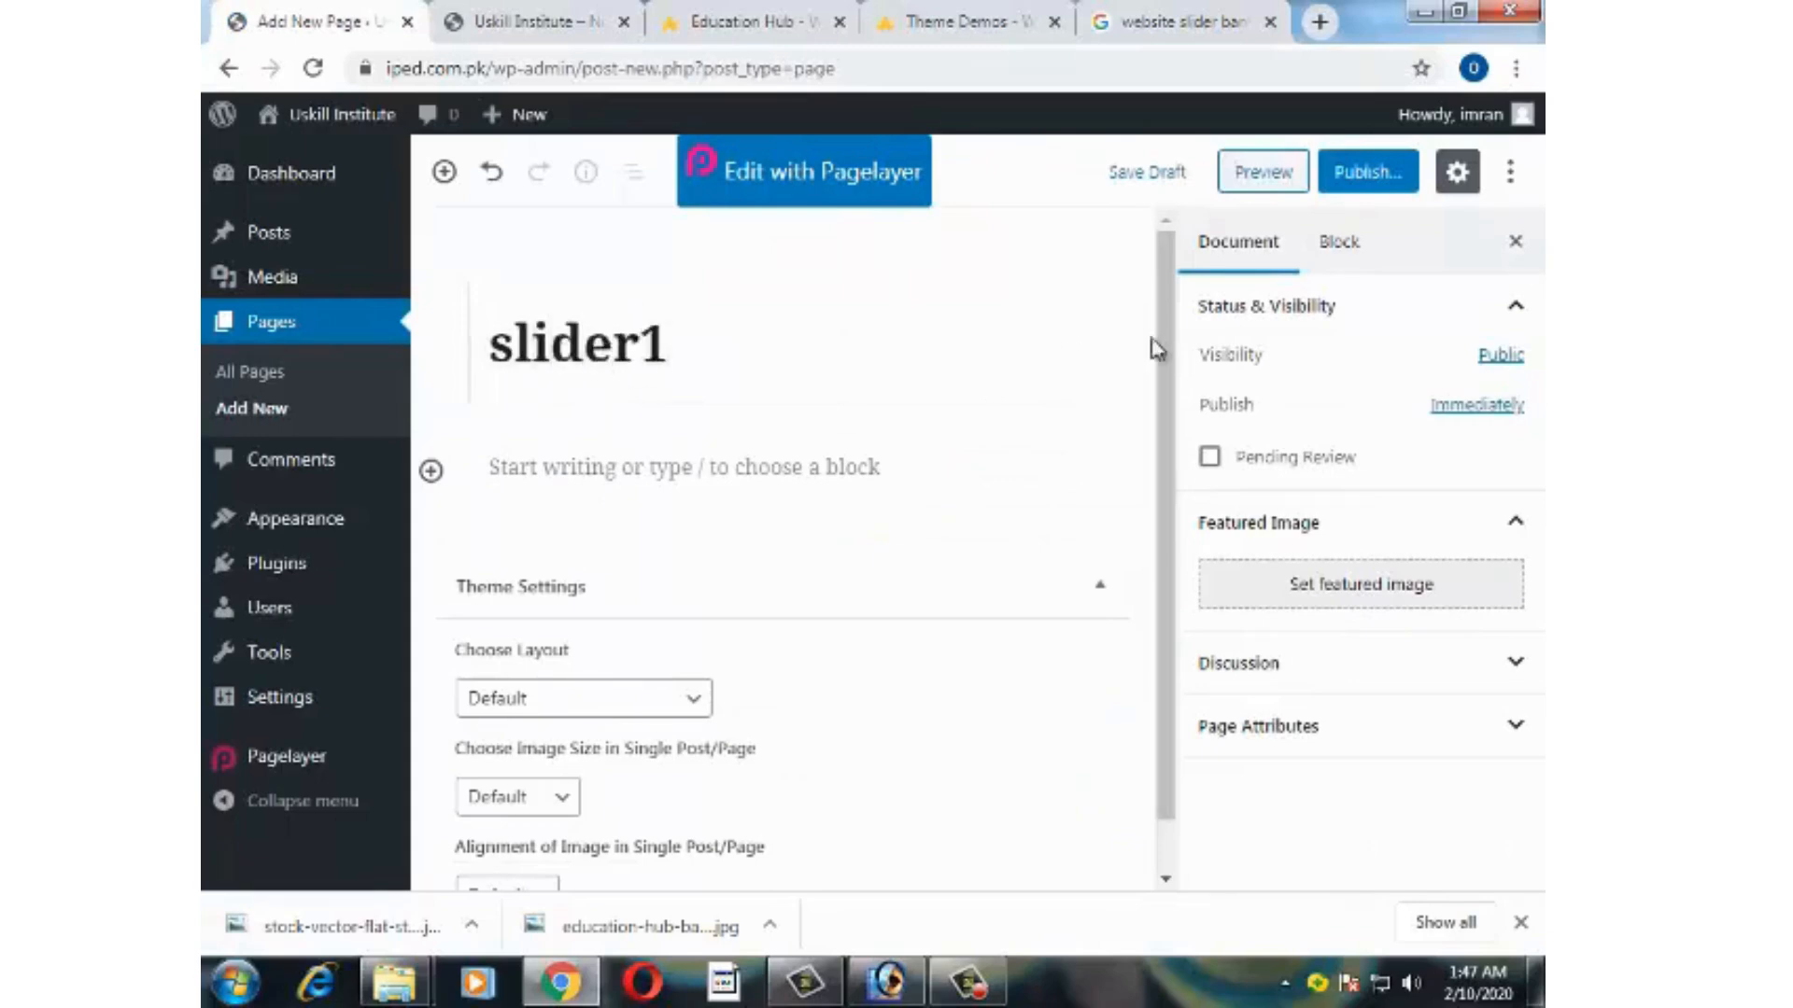
click(977, 988)
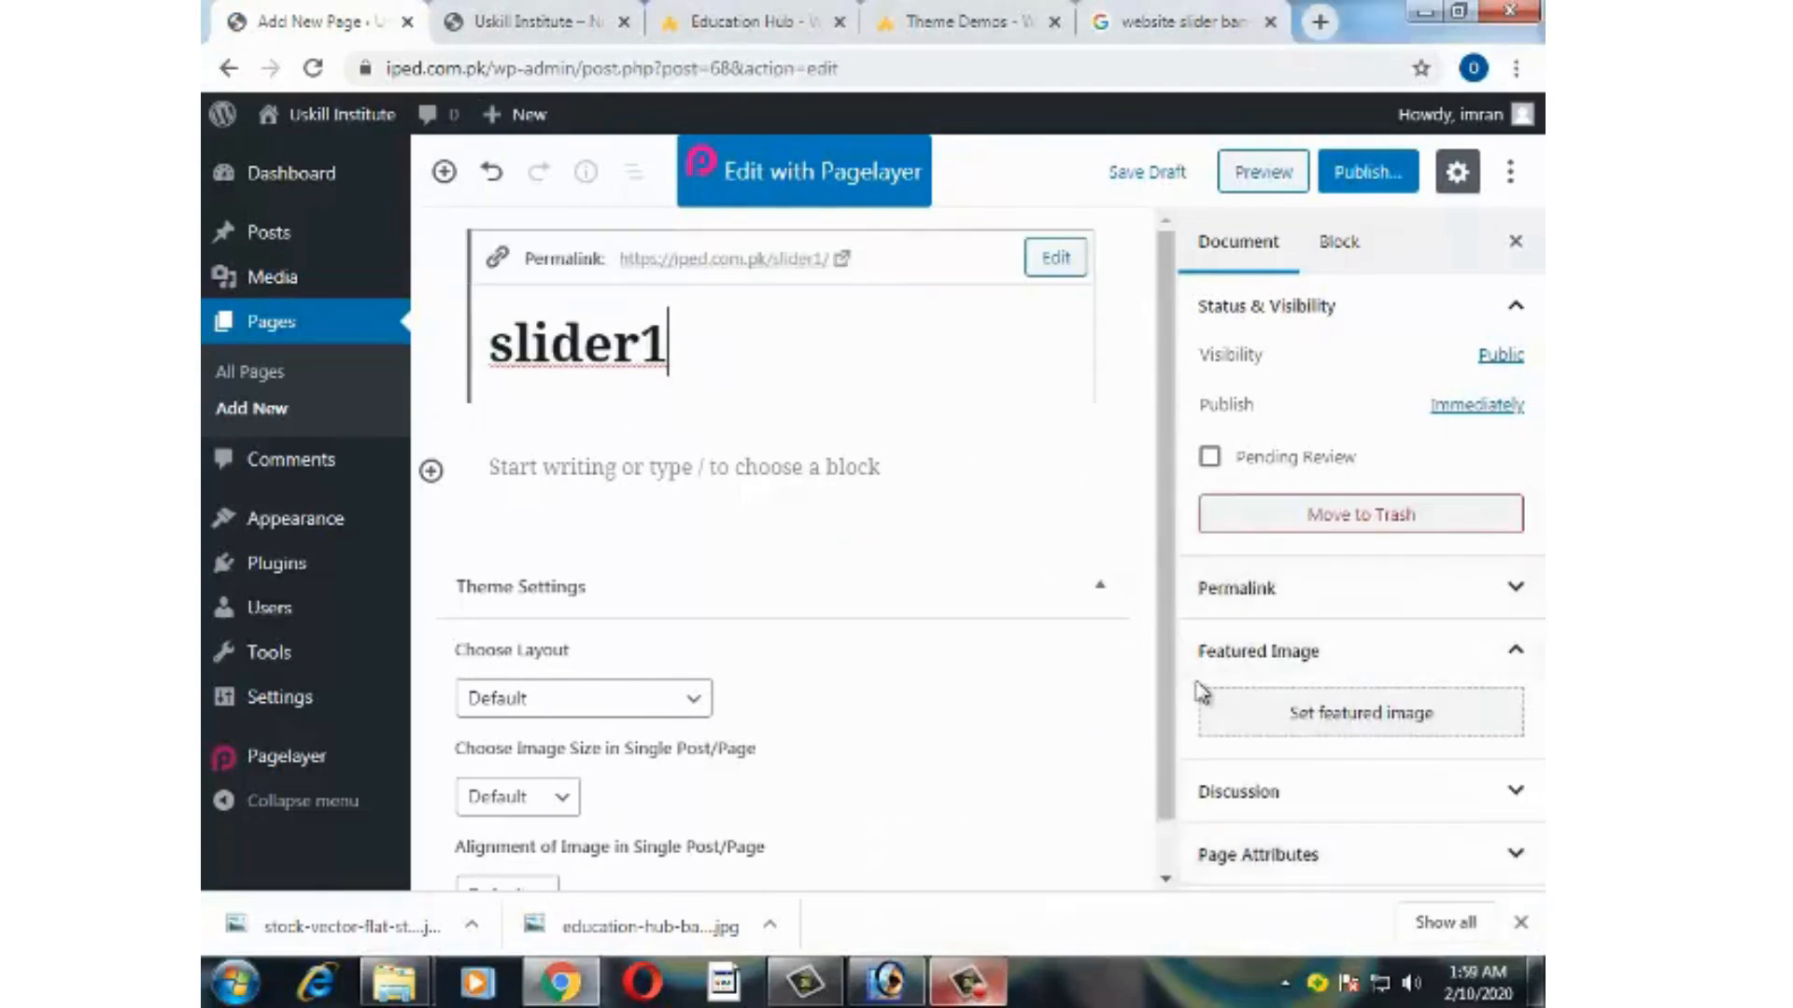
Set the Secure Storage banner from the media library as the page's featured image and publish the page.
click(1363, 715)
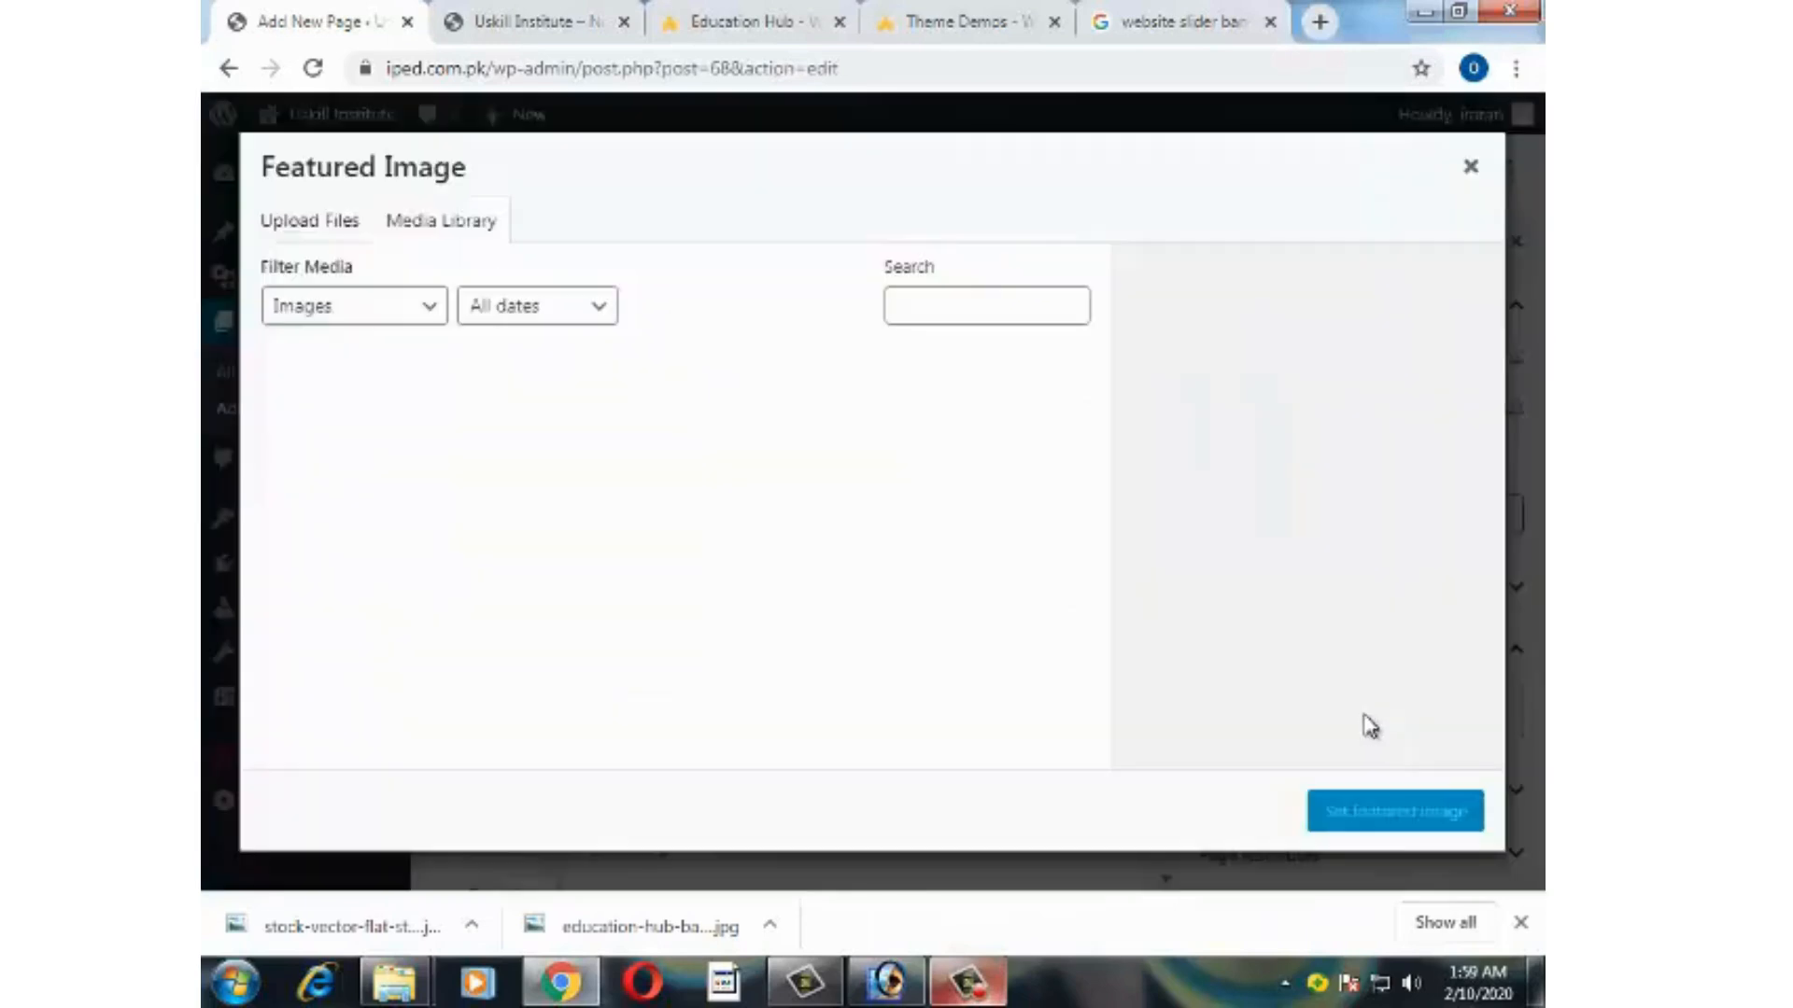
click(378, 467)
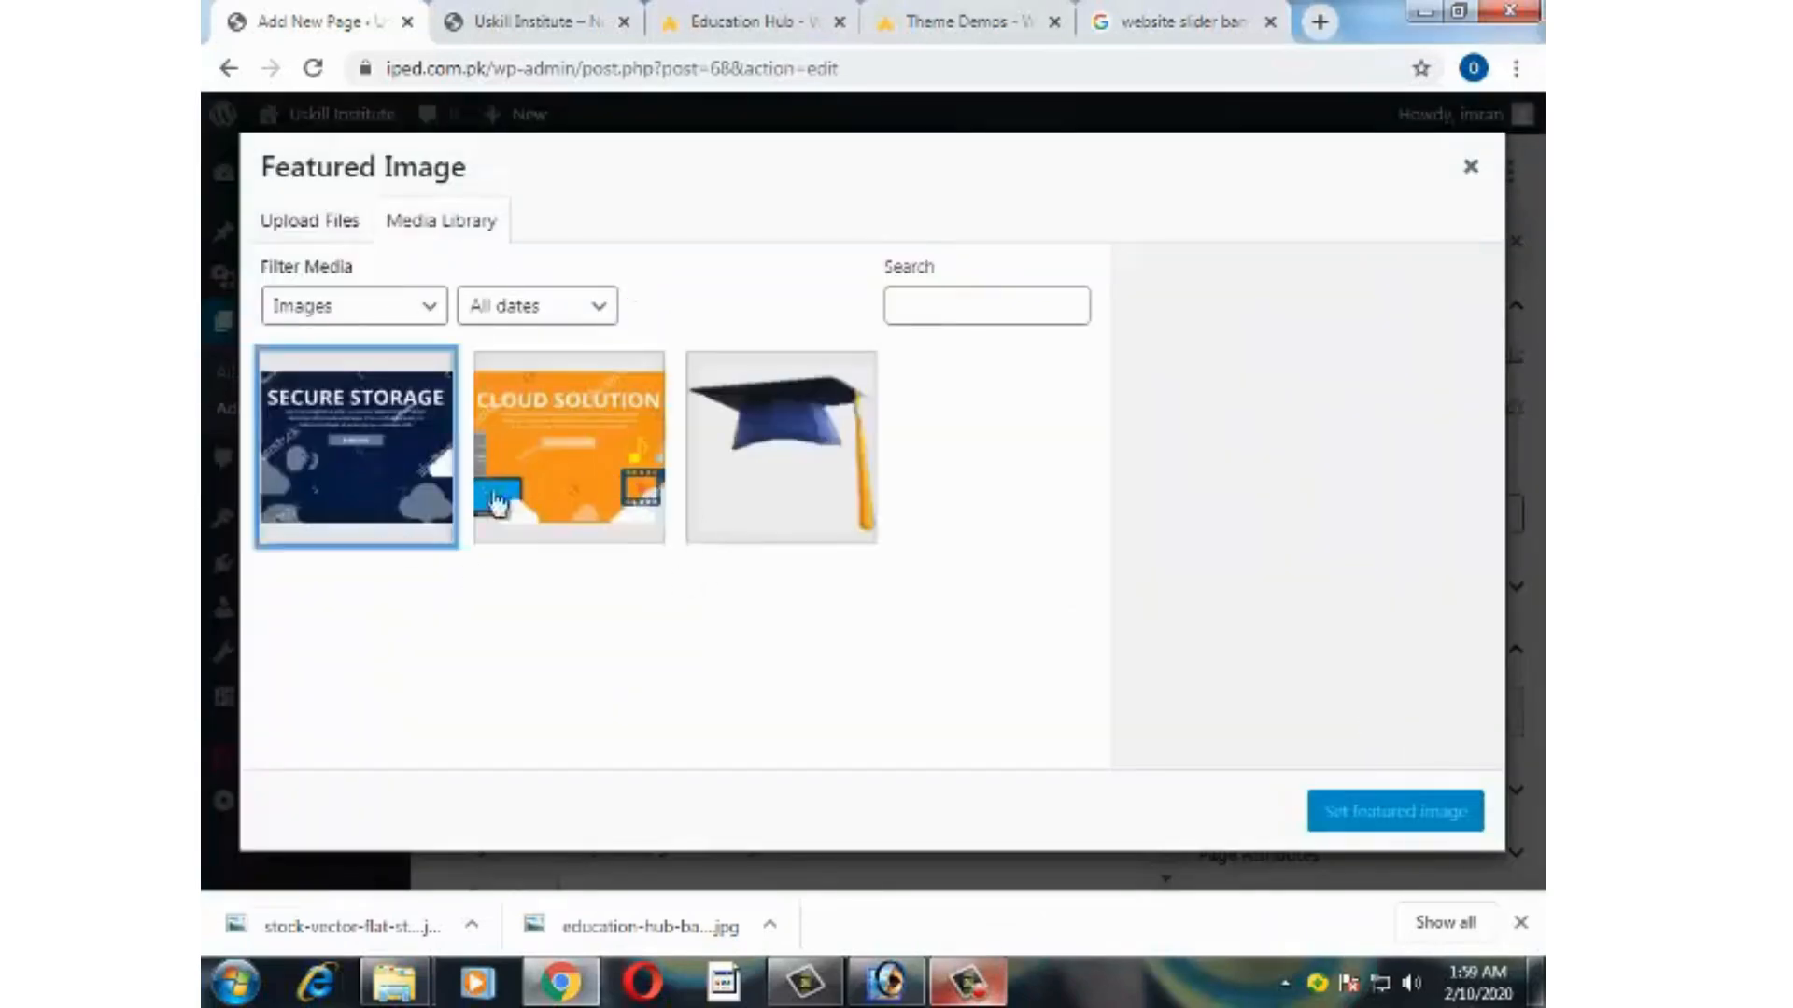
click(1376, 820)
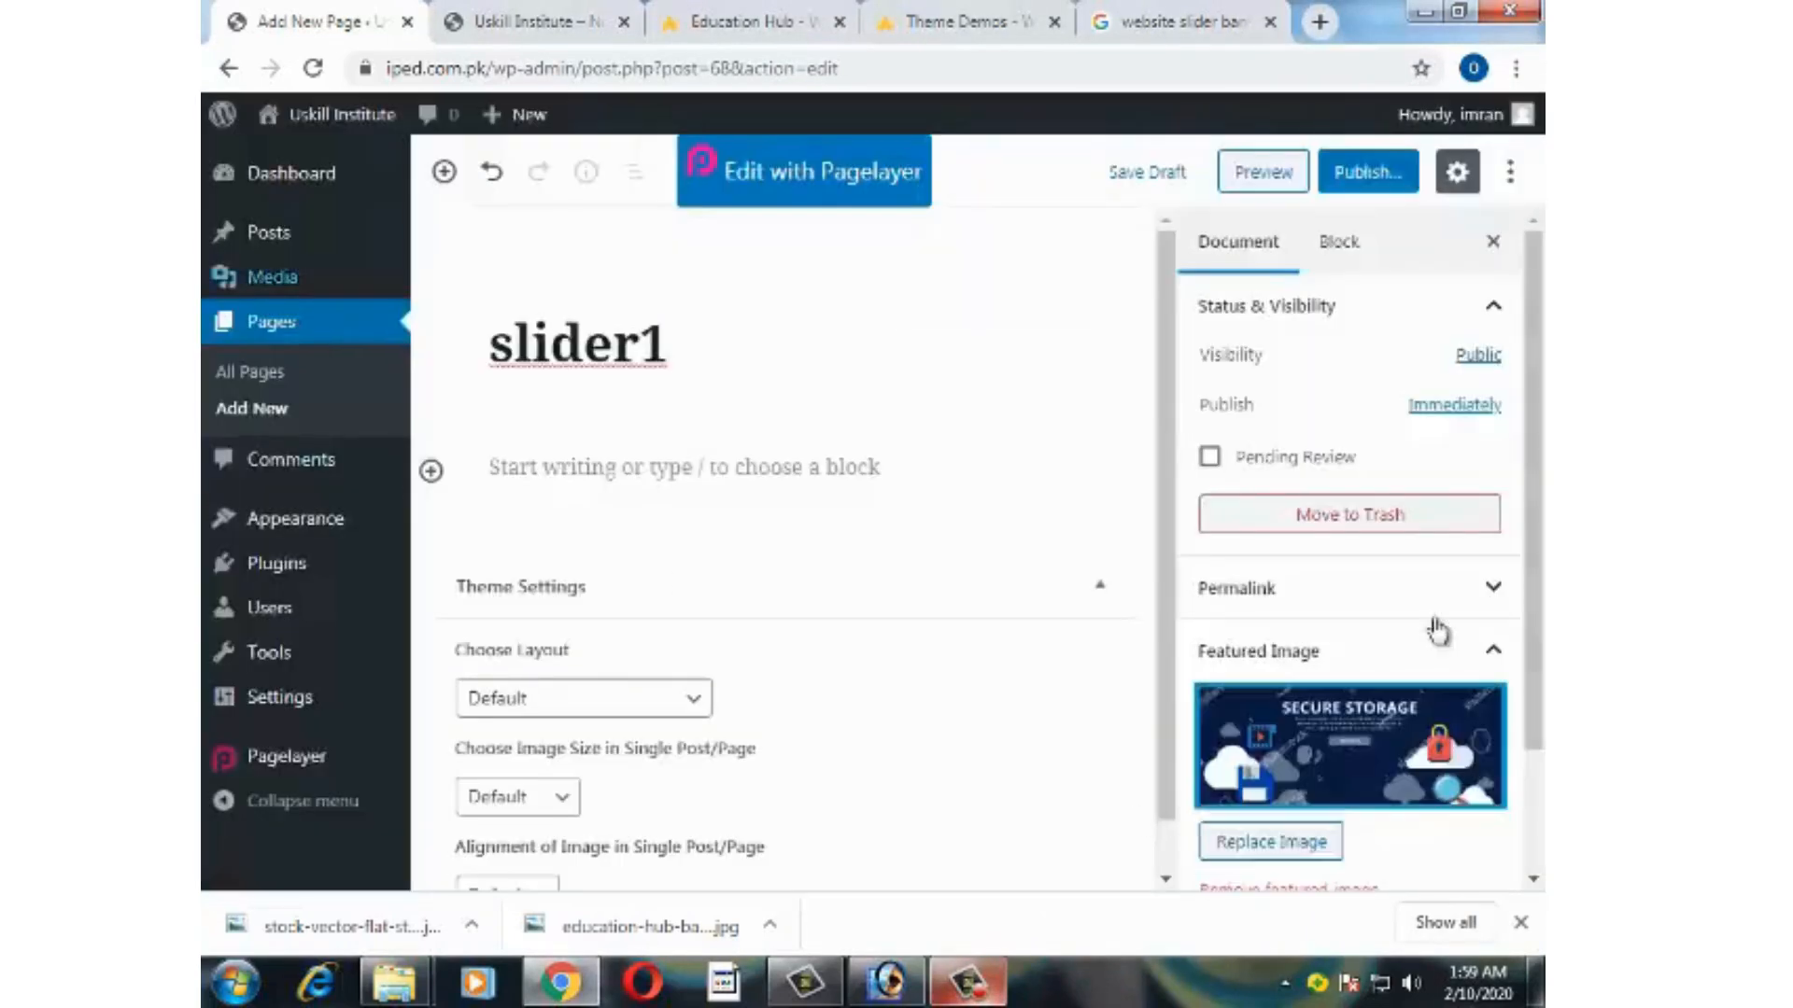
click(1371, 185)
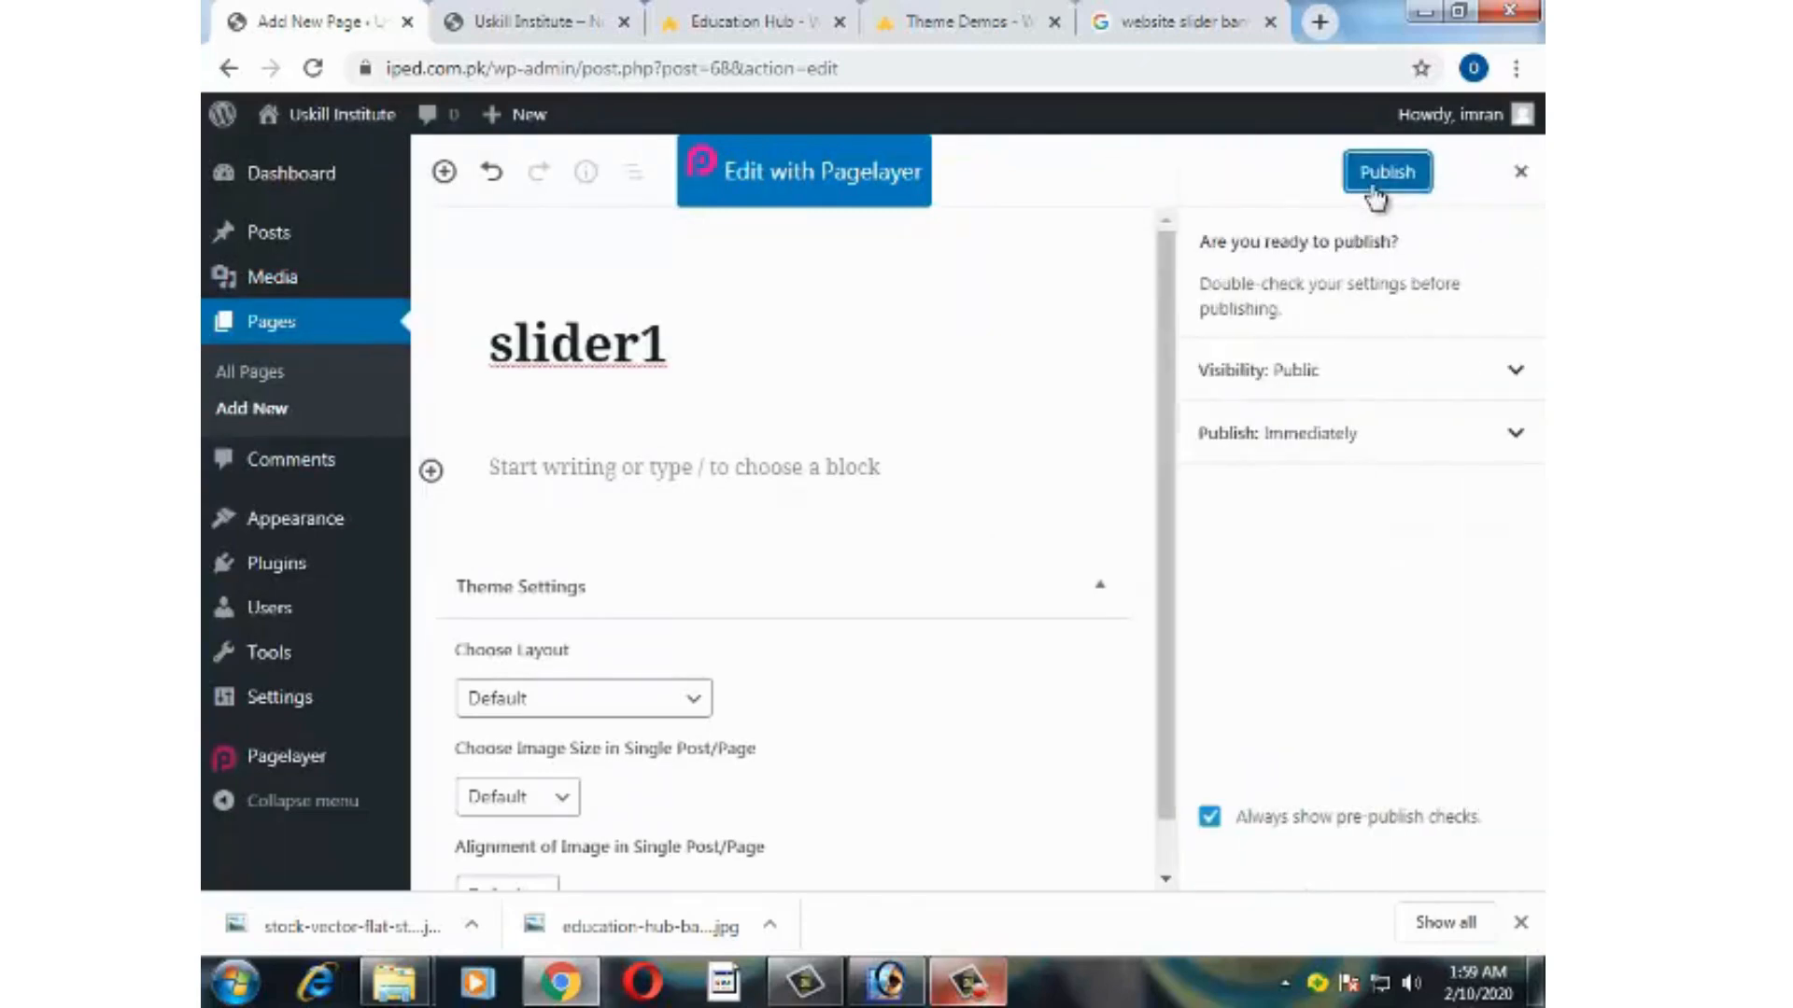
click(1372, 187)
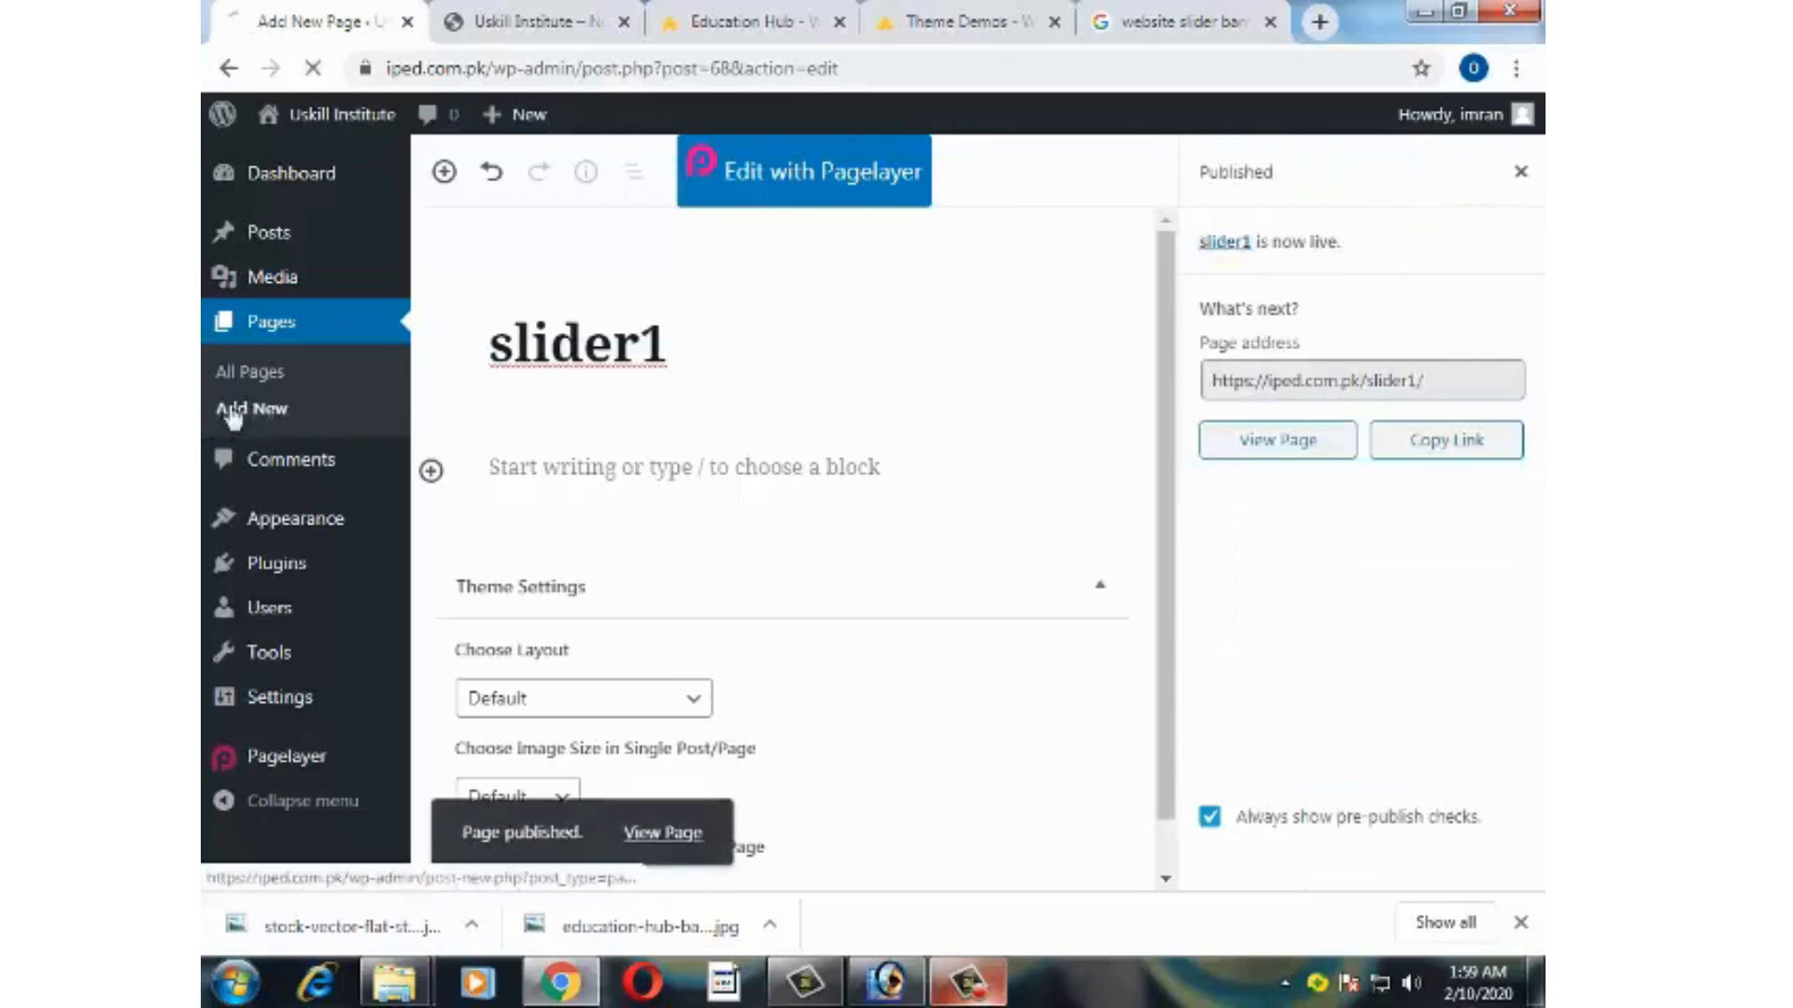
Add another new page titled "Slider 2".
click(230, 410)
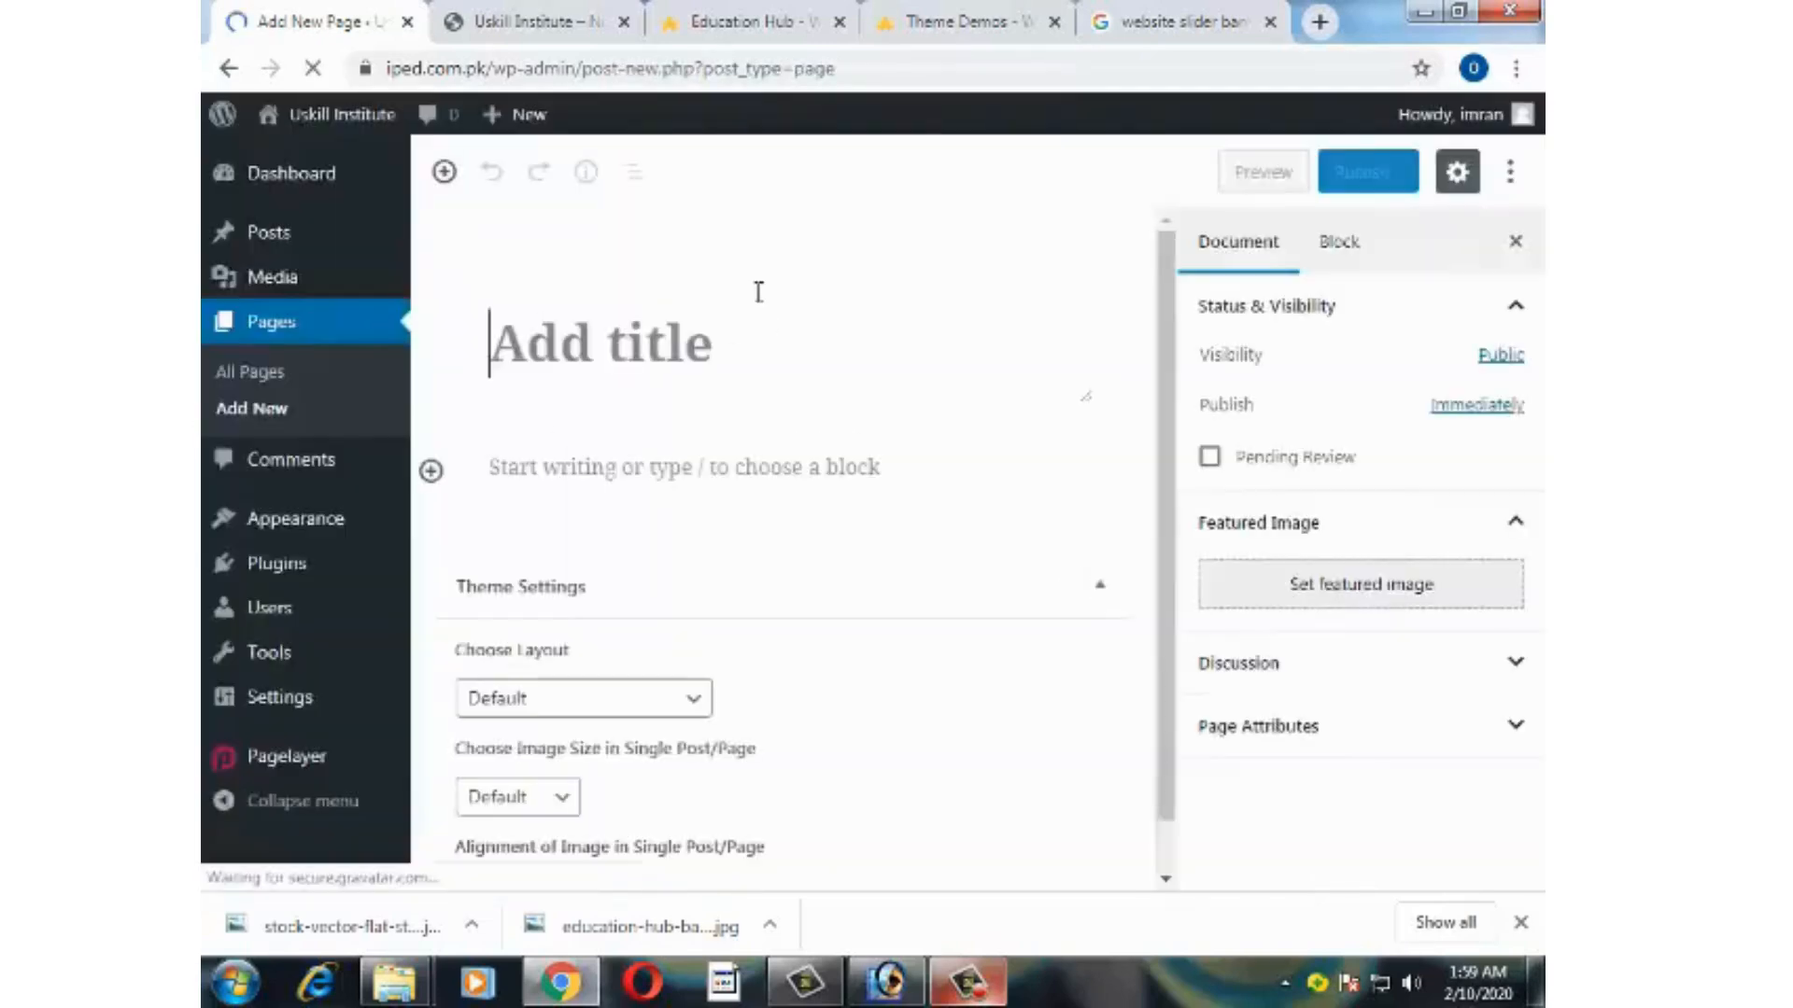
text(AS)
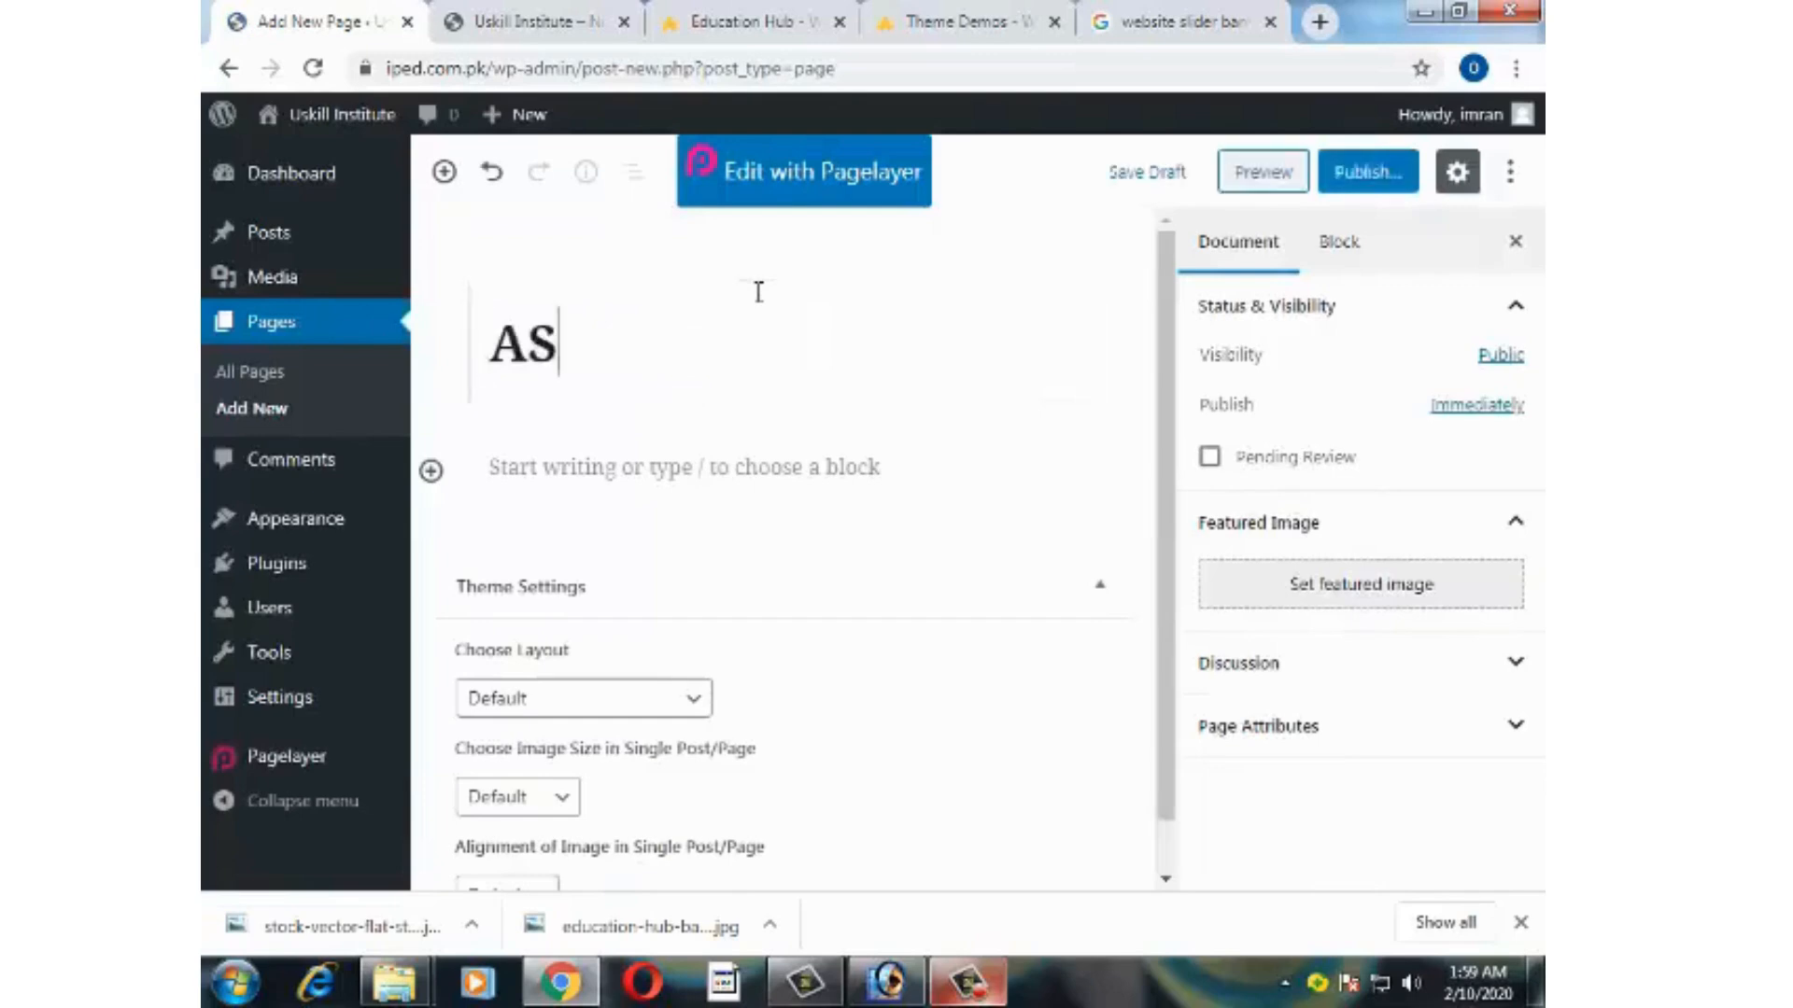
key(BackSpace)
key(BackSpace)
text(Slider 2)
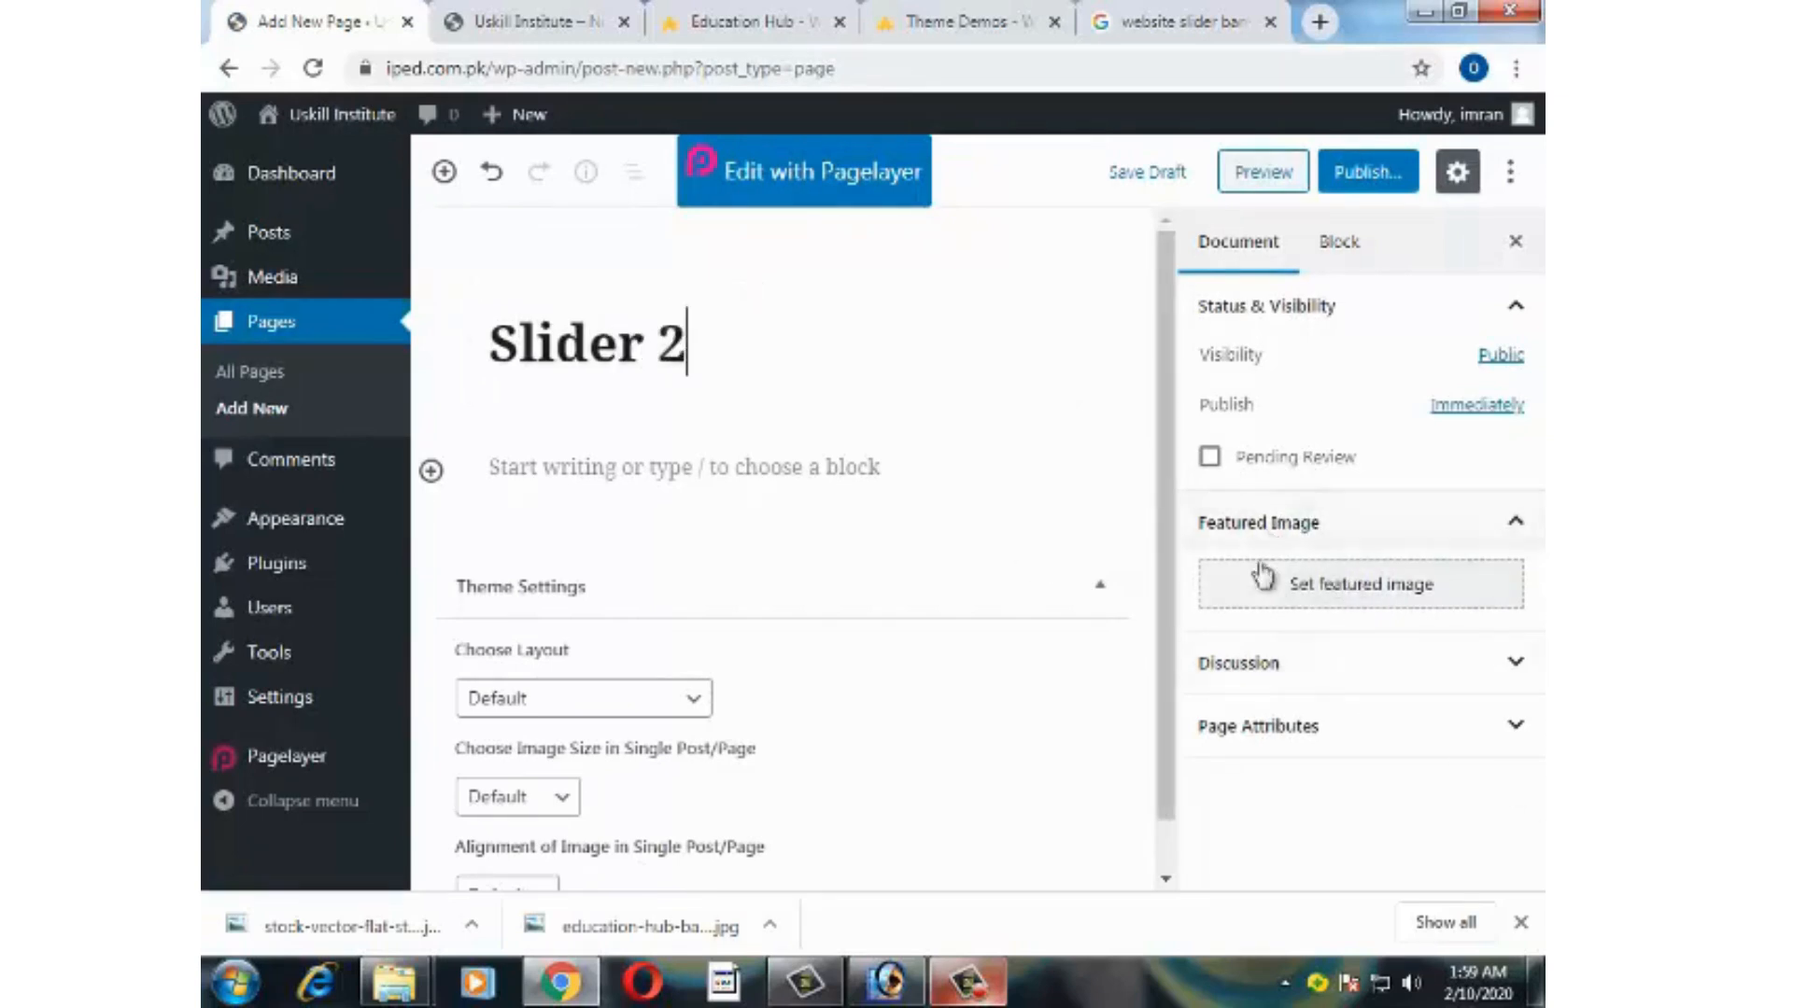
Upload the image 2.jpg to the media library while choosing the Slider 2 page's featured image.
click(1309, 600)
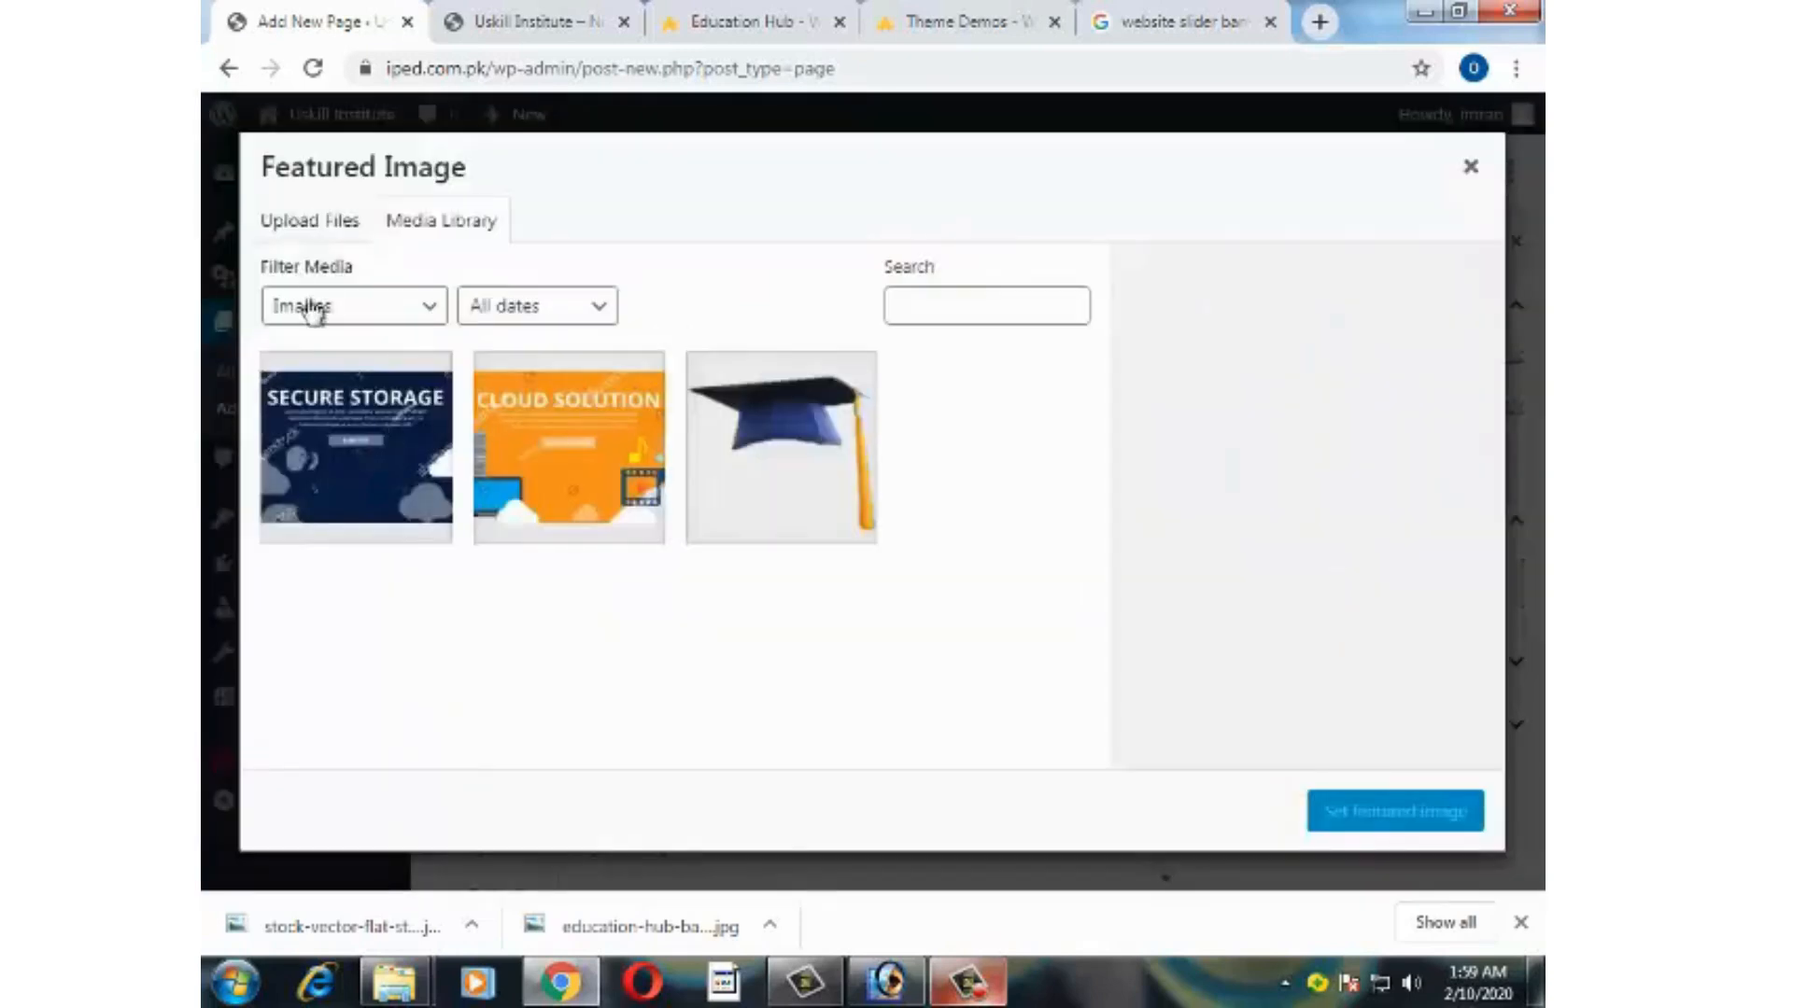
click(309, 222)
click(815, 545)
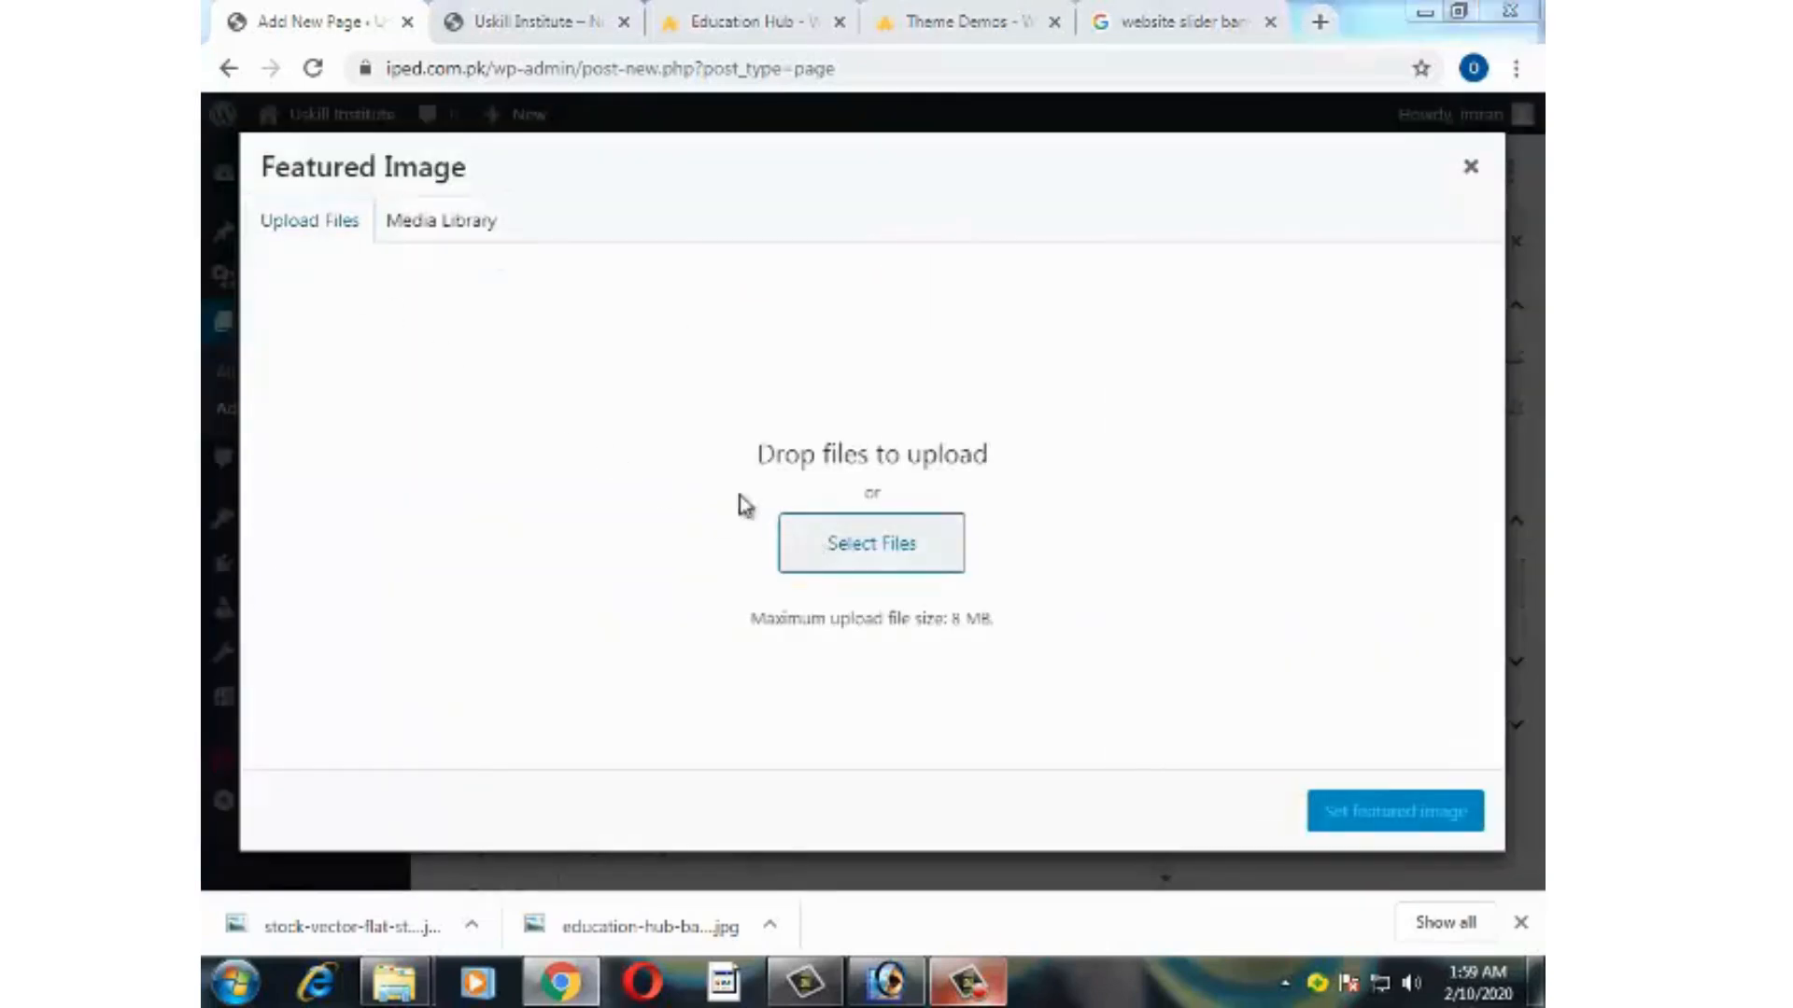
double_click(1273, 260)
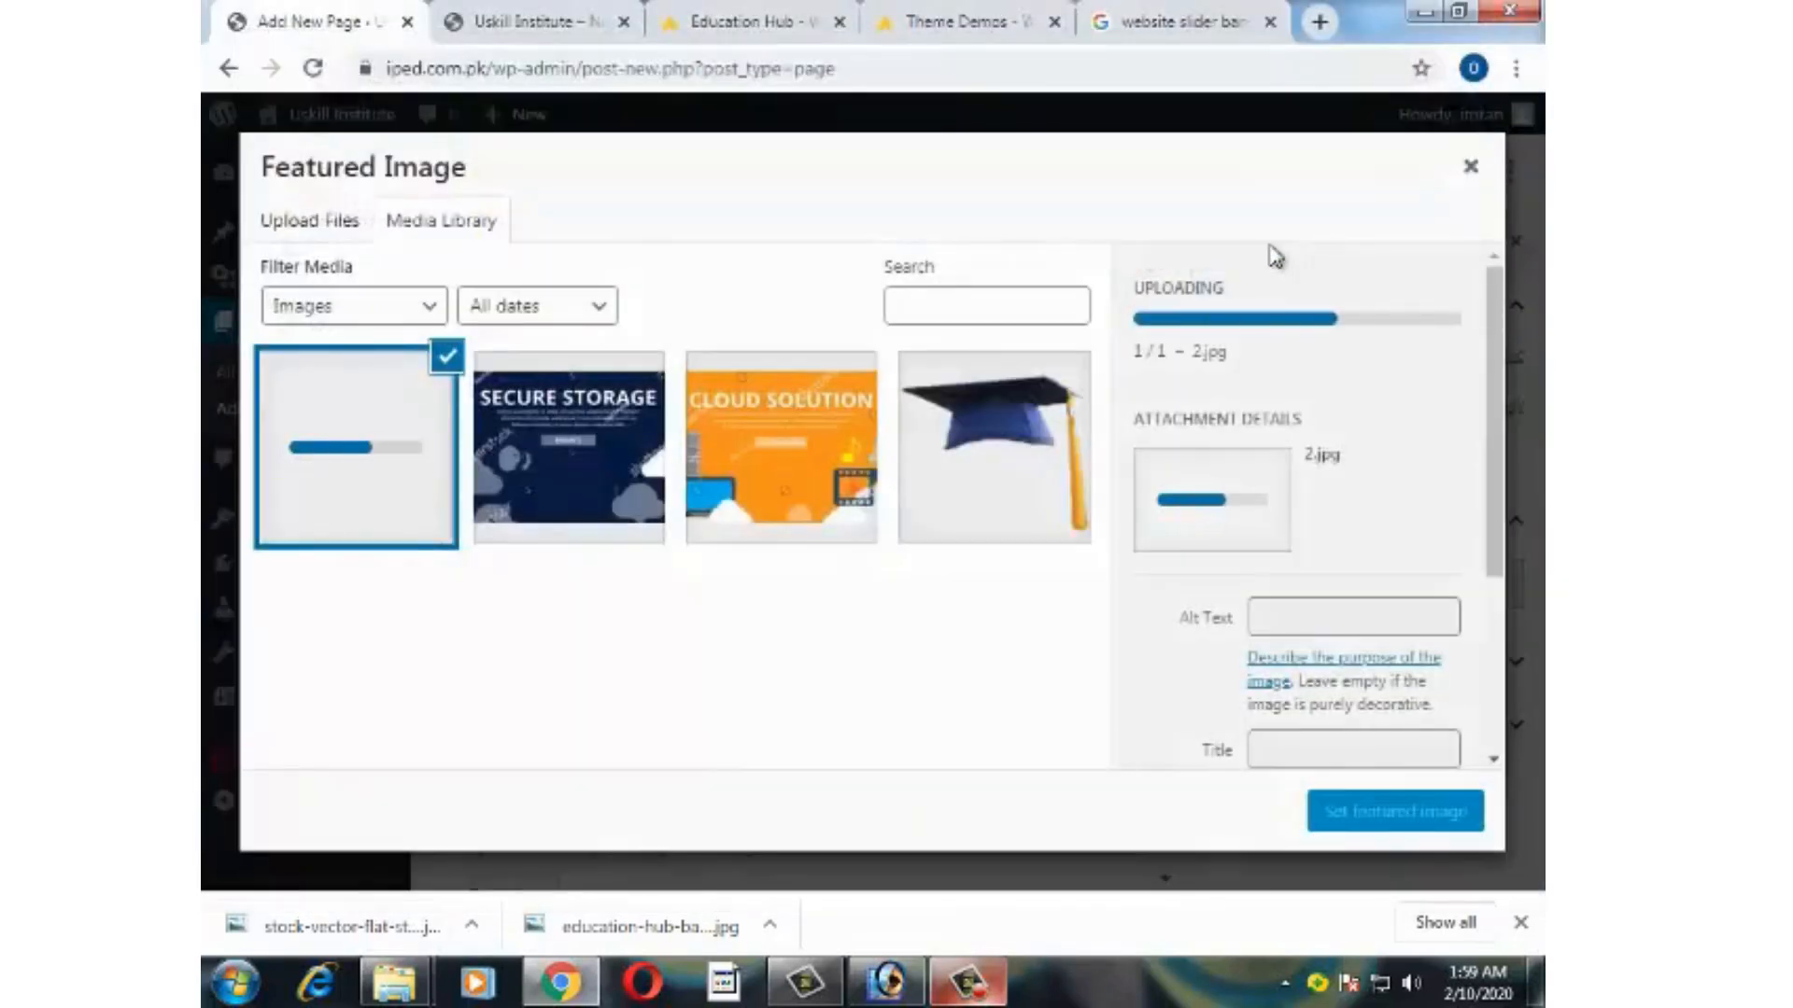
Set the orange Cloud Solution banner (1.jpg) as the featured image of Slider 2 and publish the page.
click(753, 501)
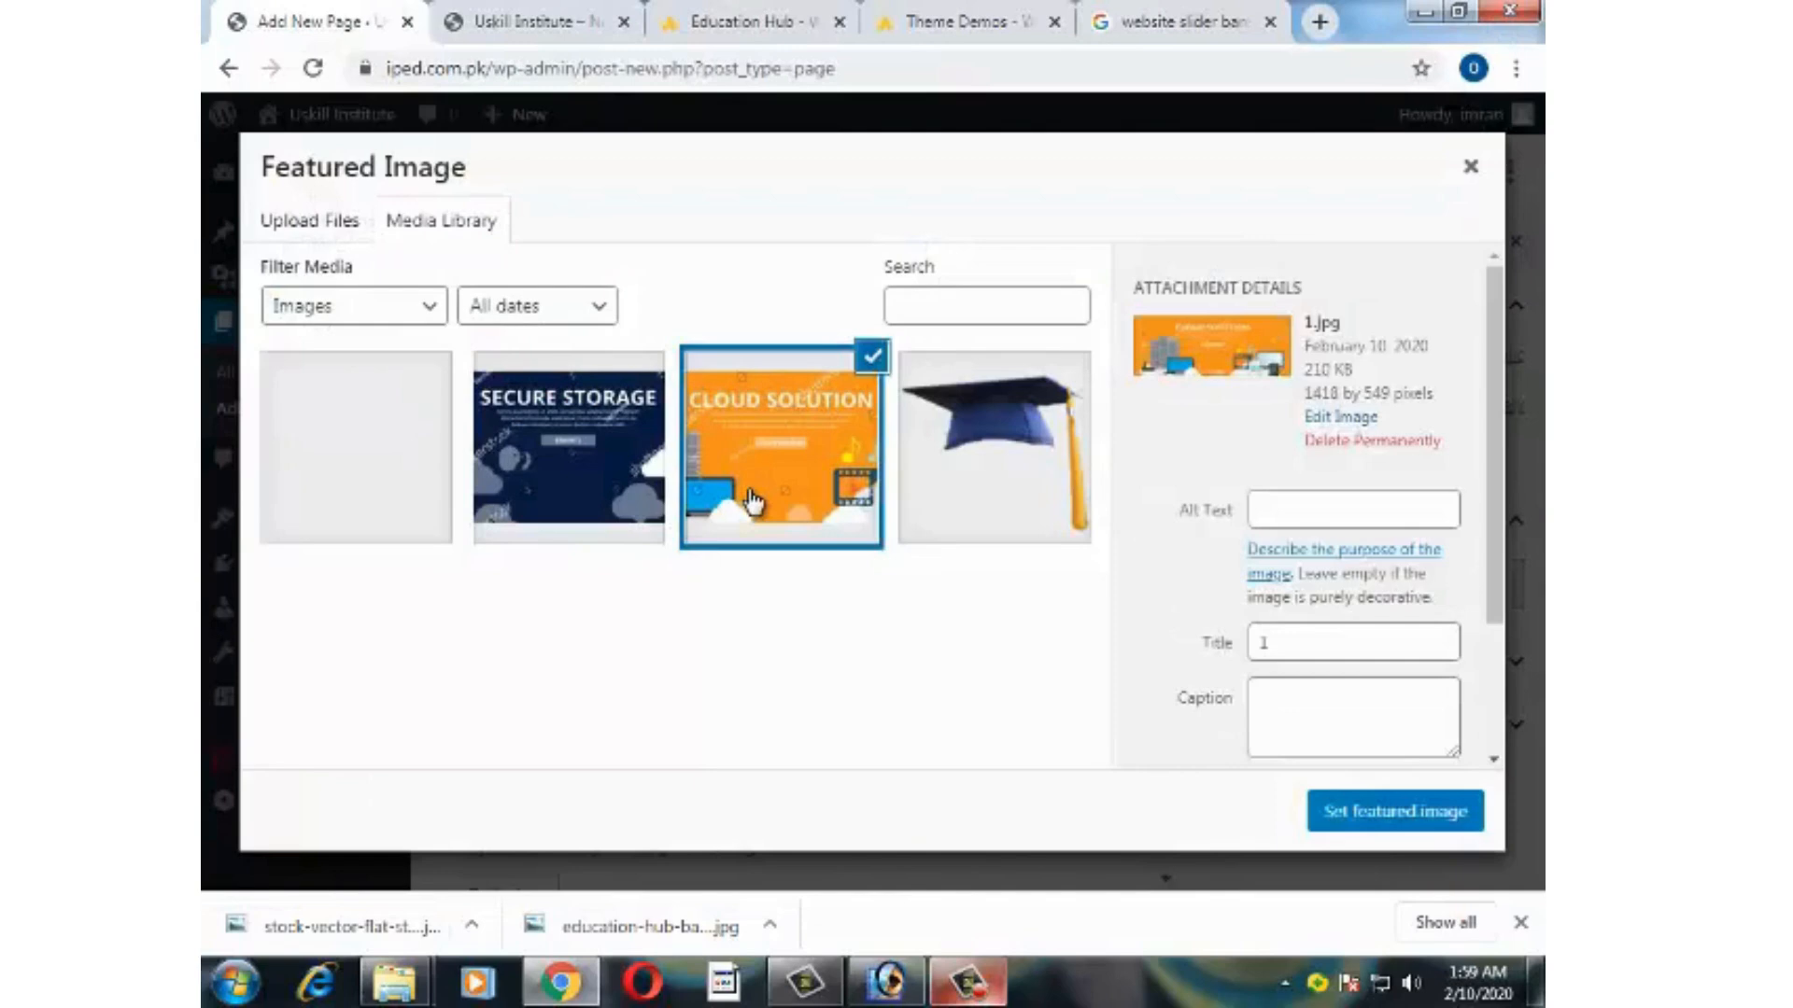
click(1439, 831)
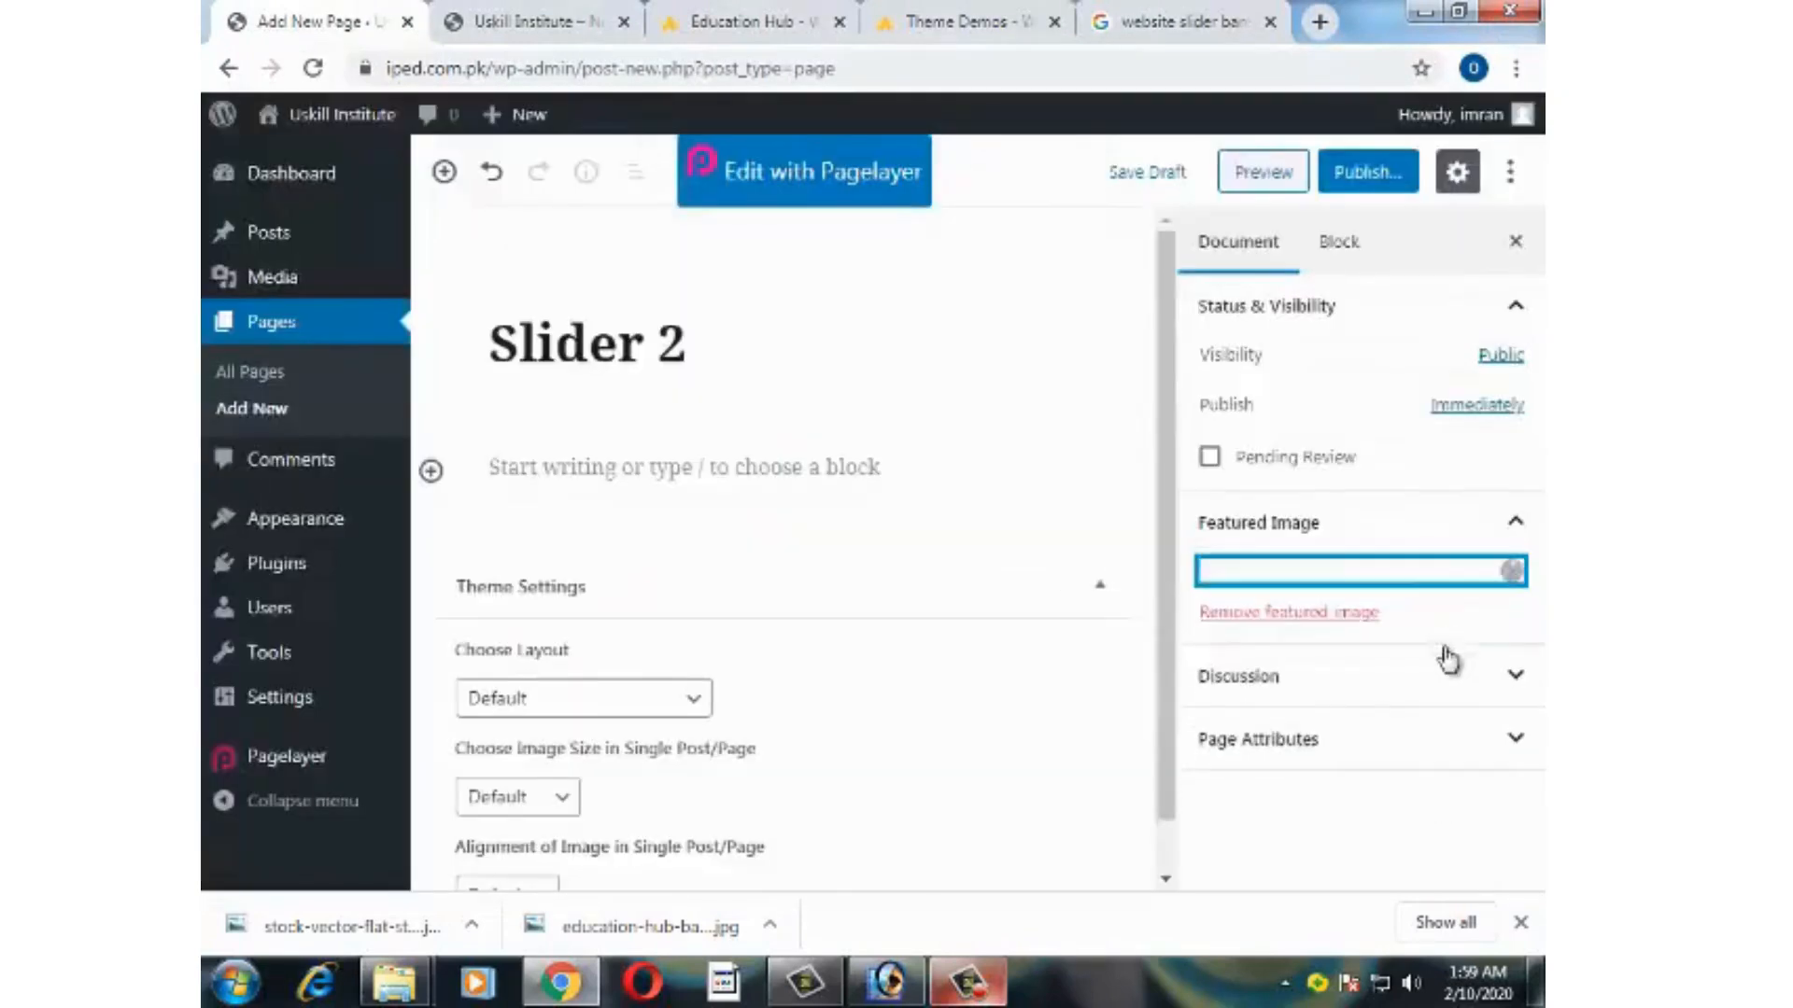
click(1367, 172)
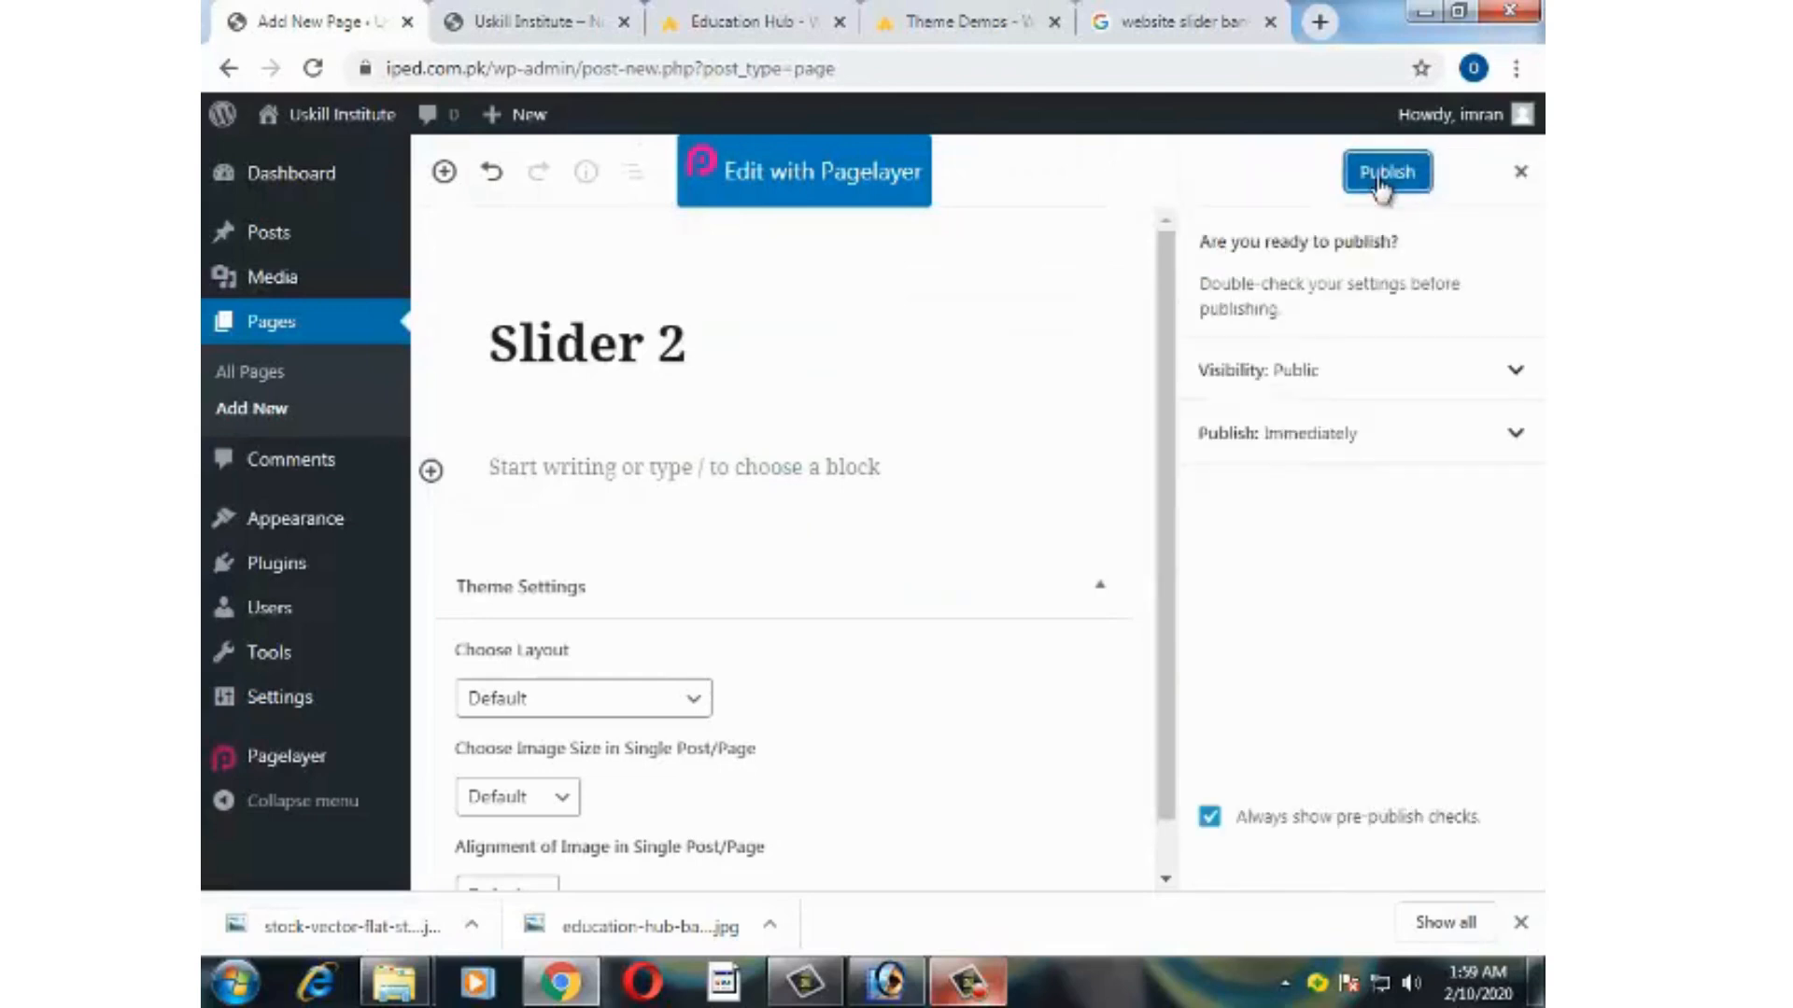
click(1380, 173)
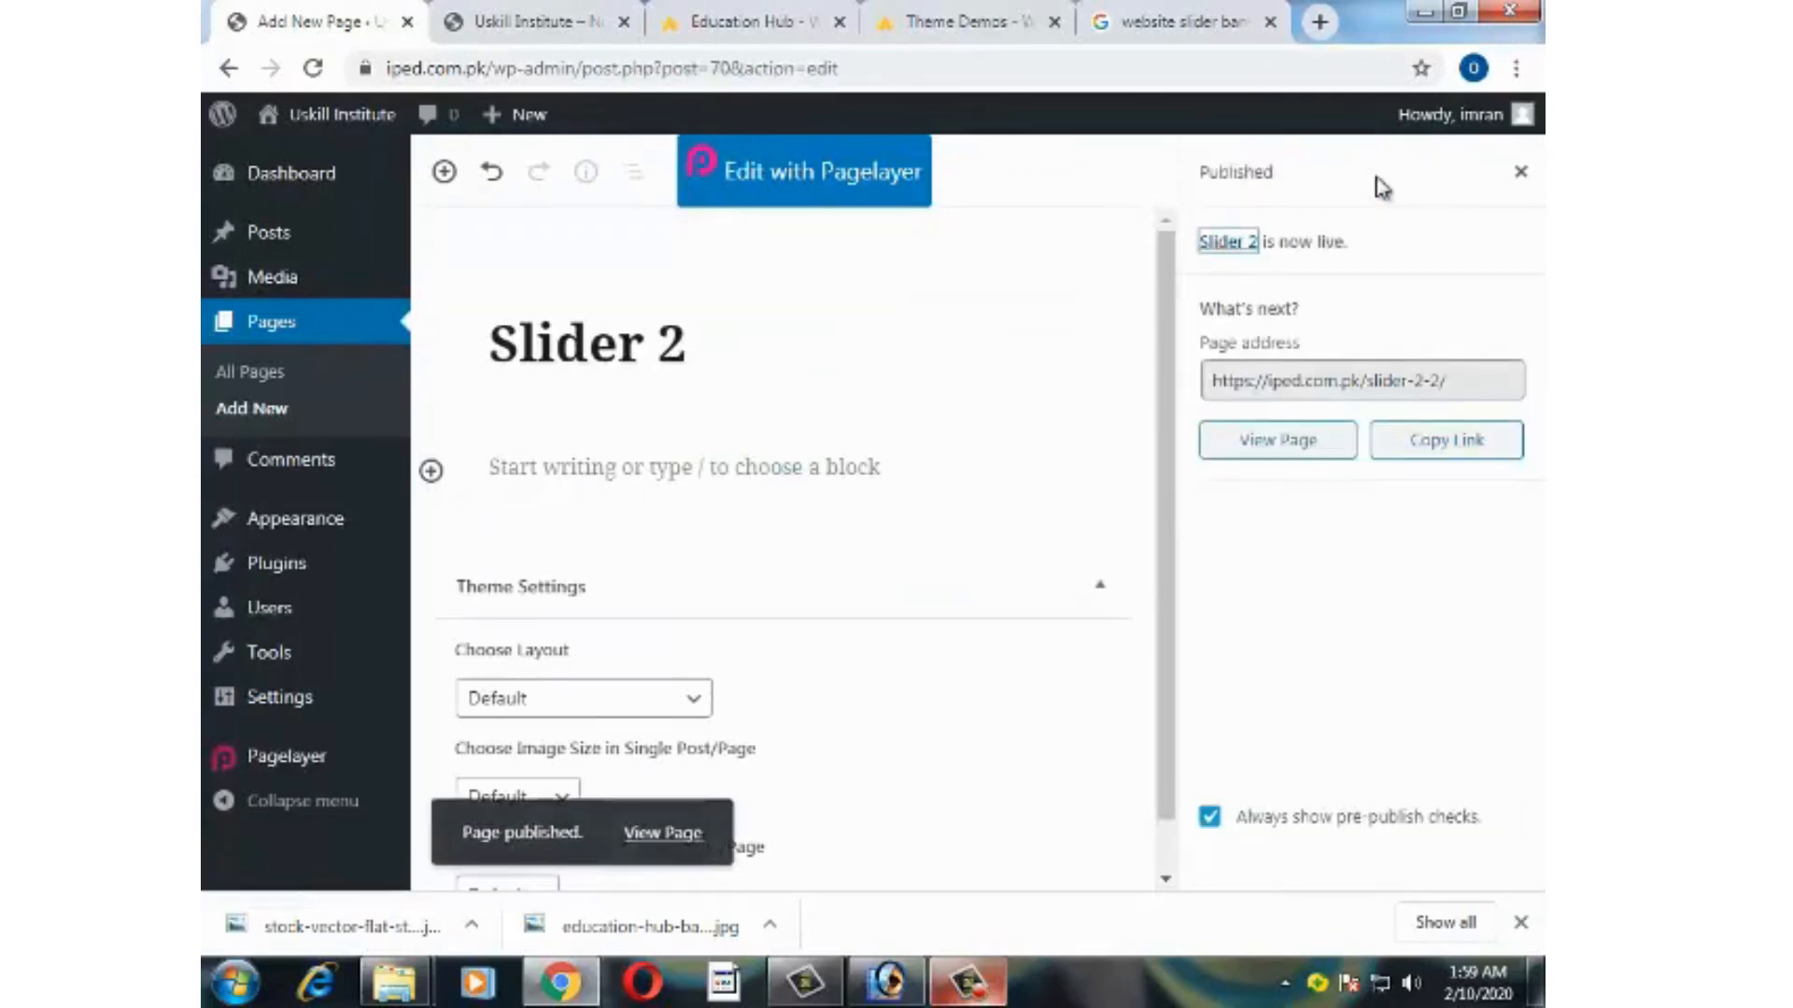
Reload the live site to check its front page and return to the WordPress admin.
click(504, 21)
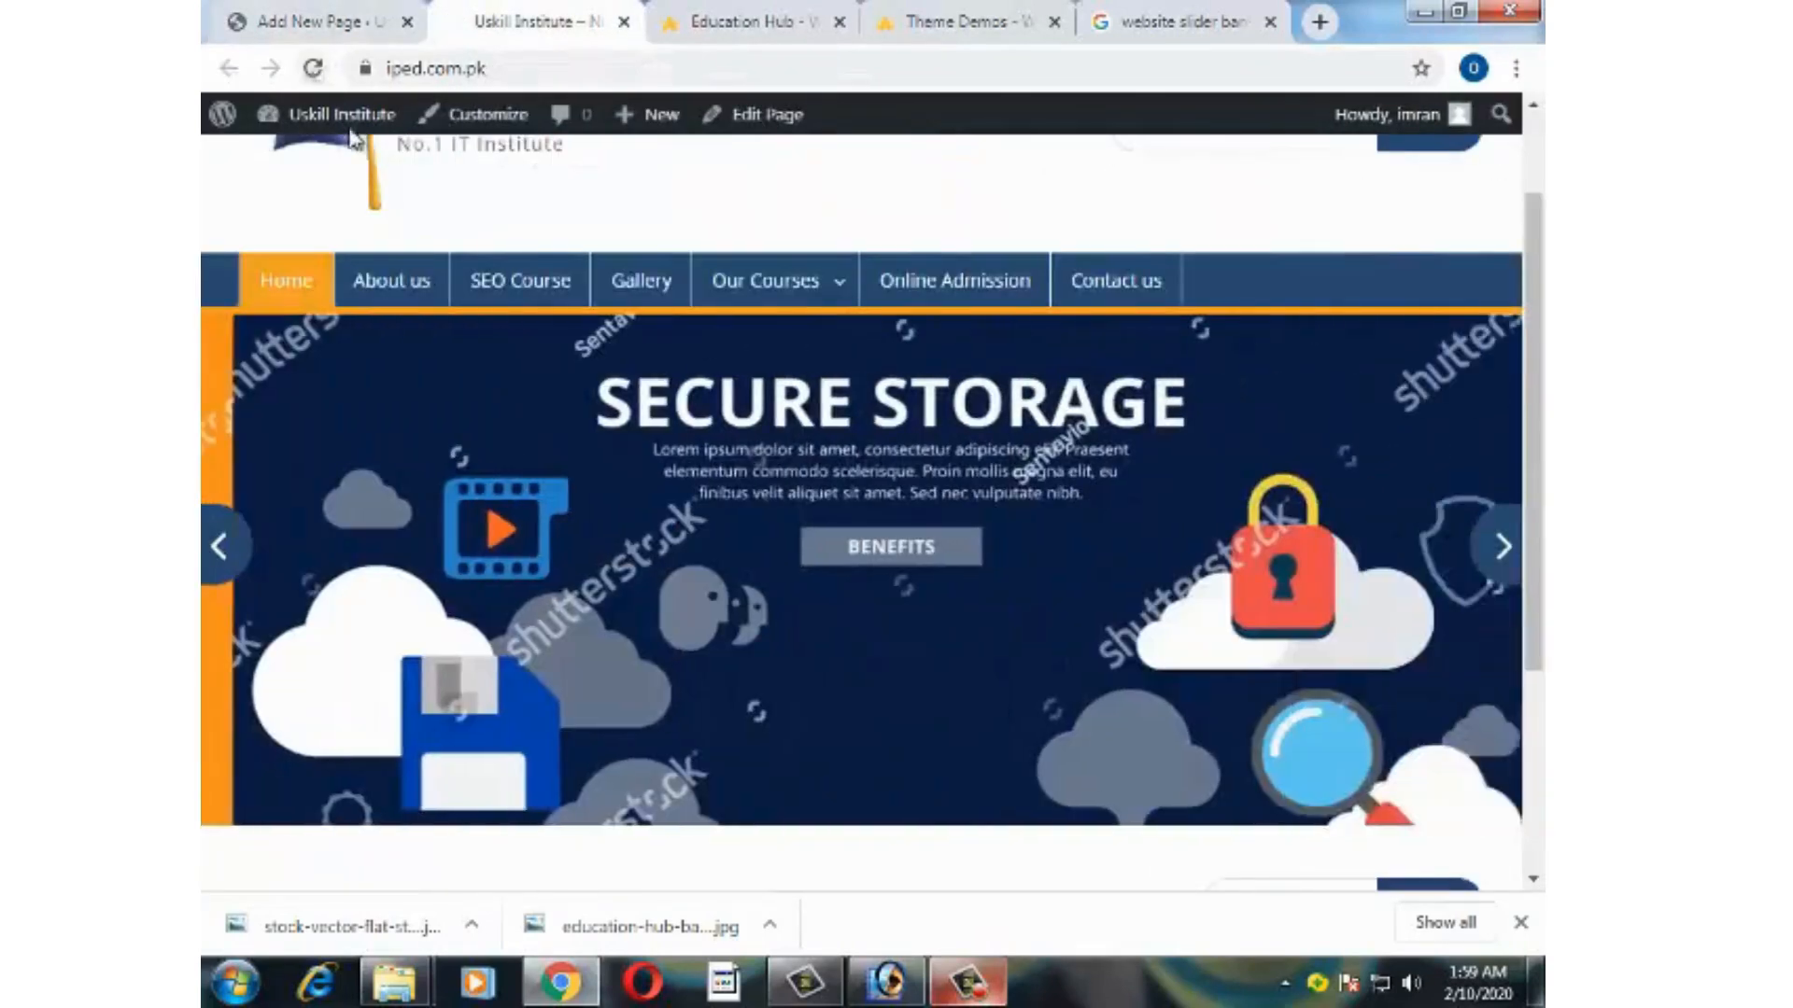
click(312, 69)
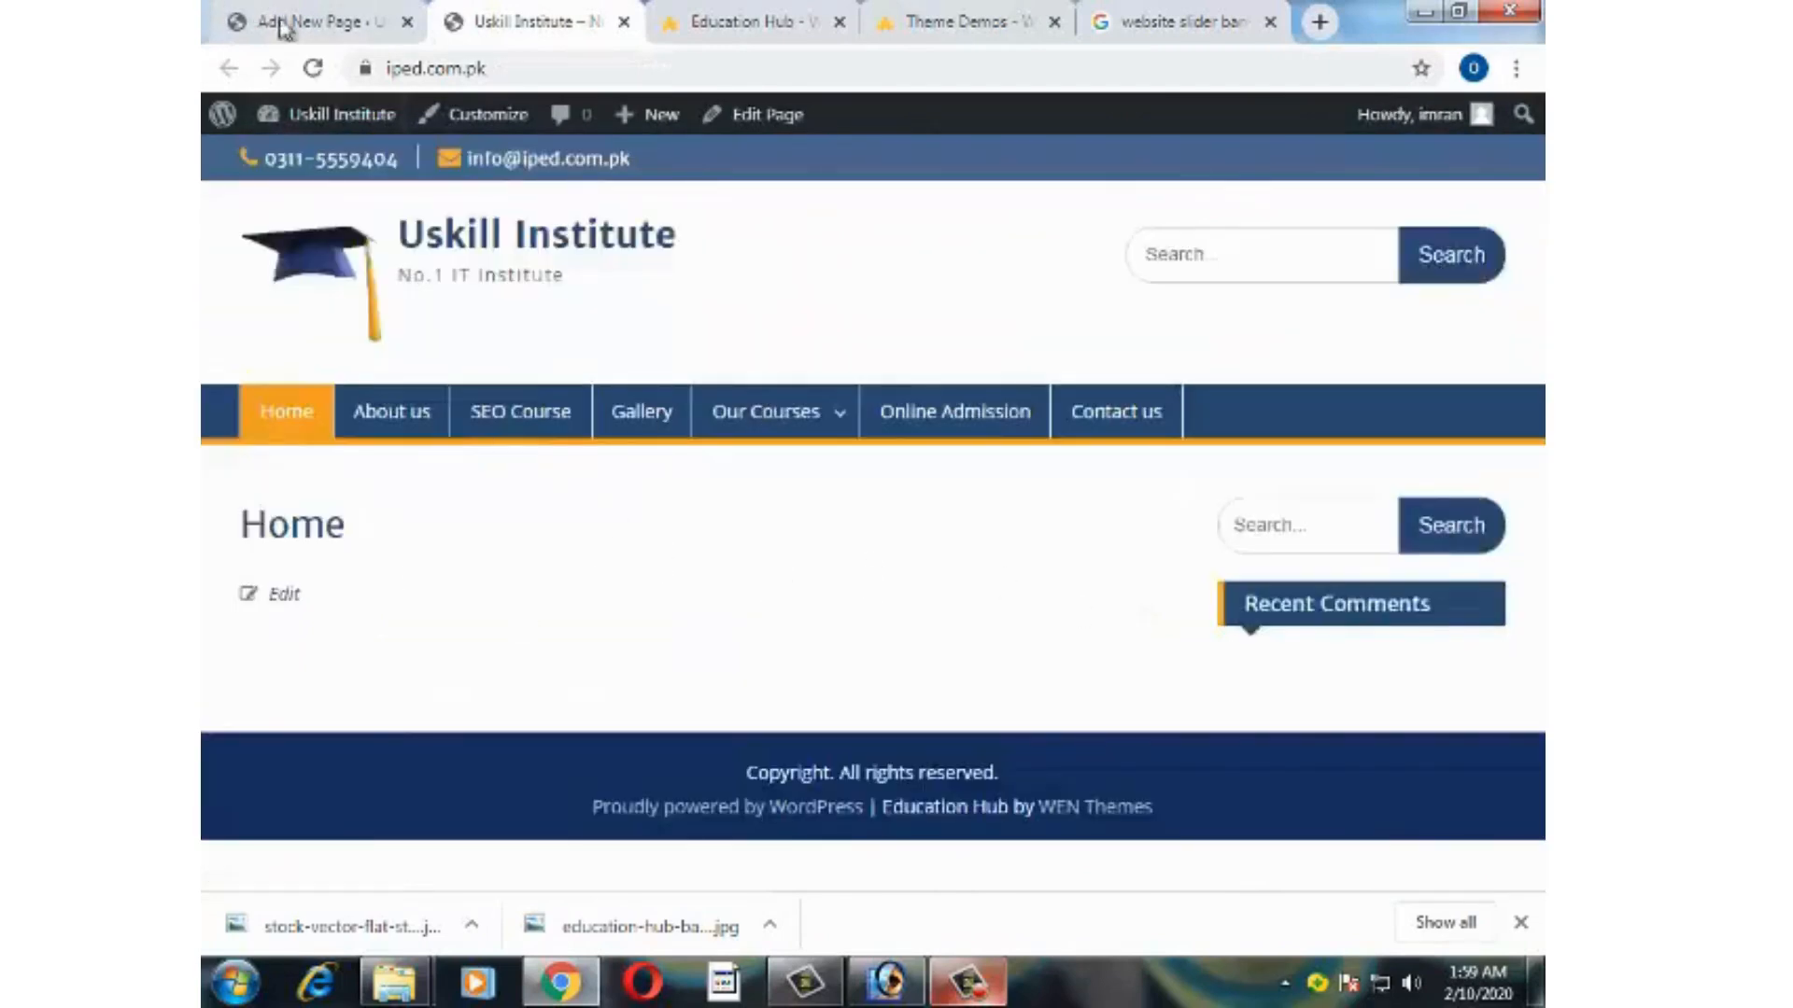
click(285, 24)
In the Customizer's featured slider settings, choose slider1 as Featured Page #1 and the second listed Slider 2 as Featured Page #2.
mouse_move(309, 520)
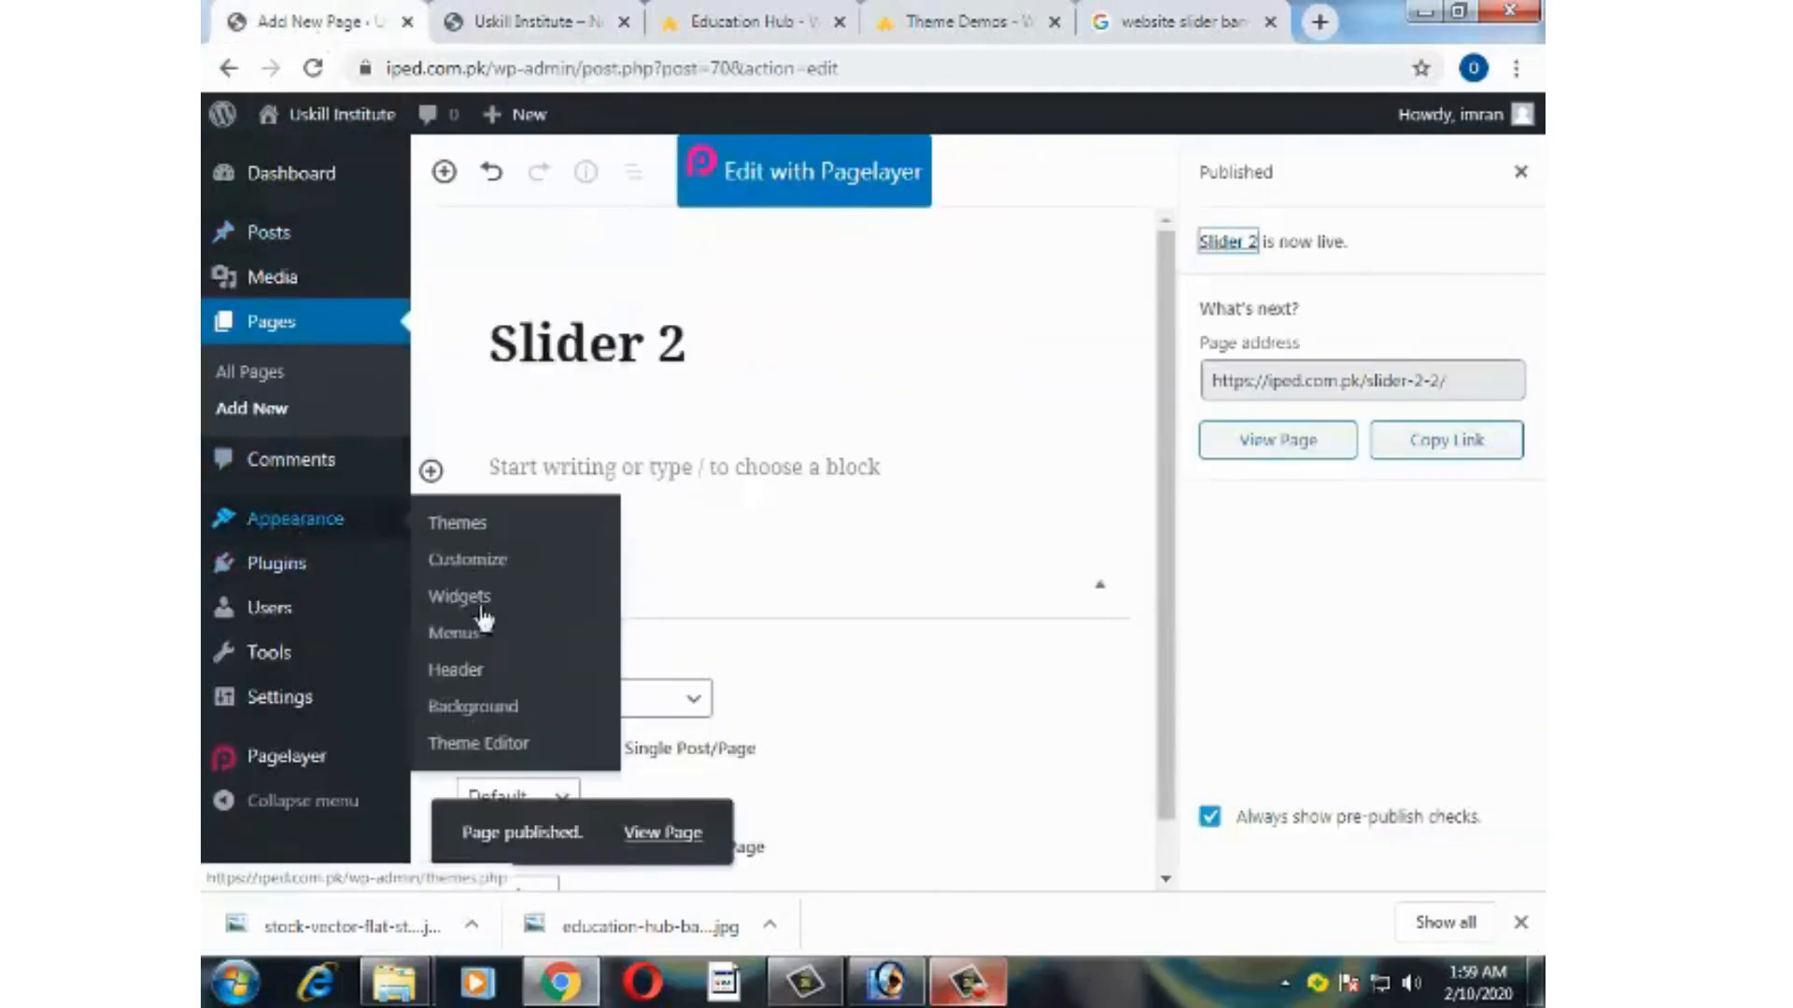
click(466, 559)
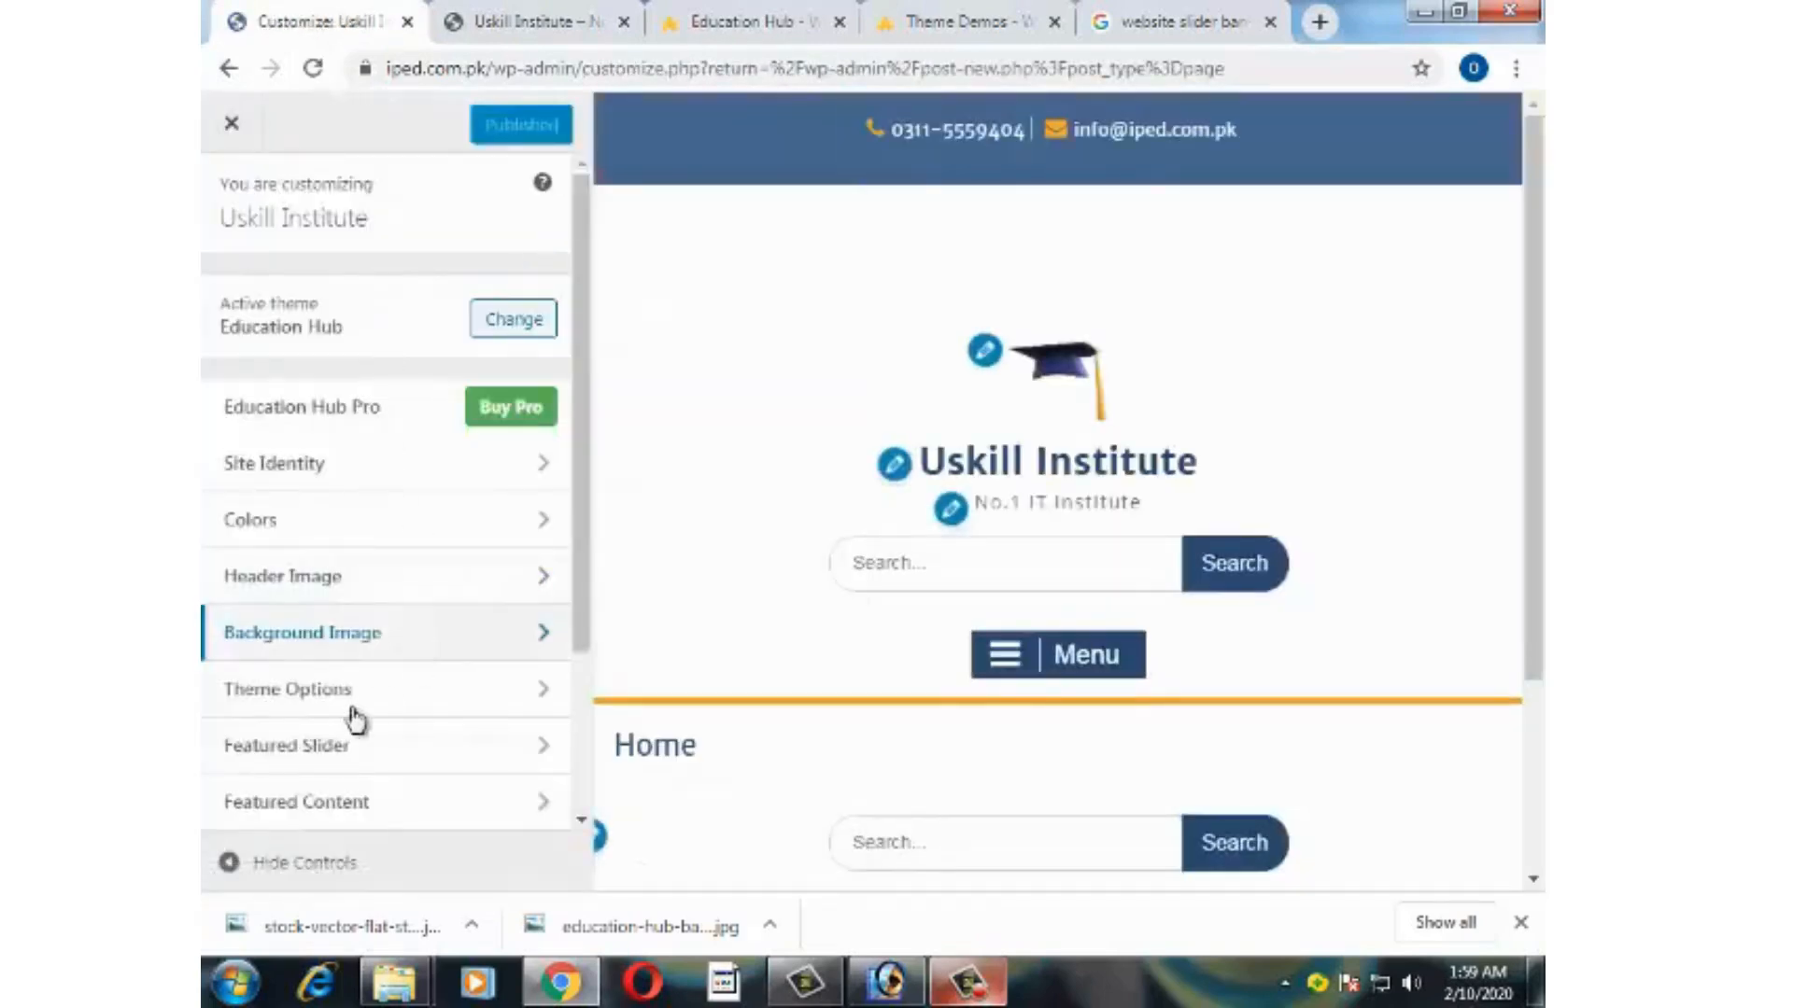
click(336, 747)
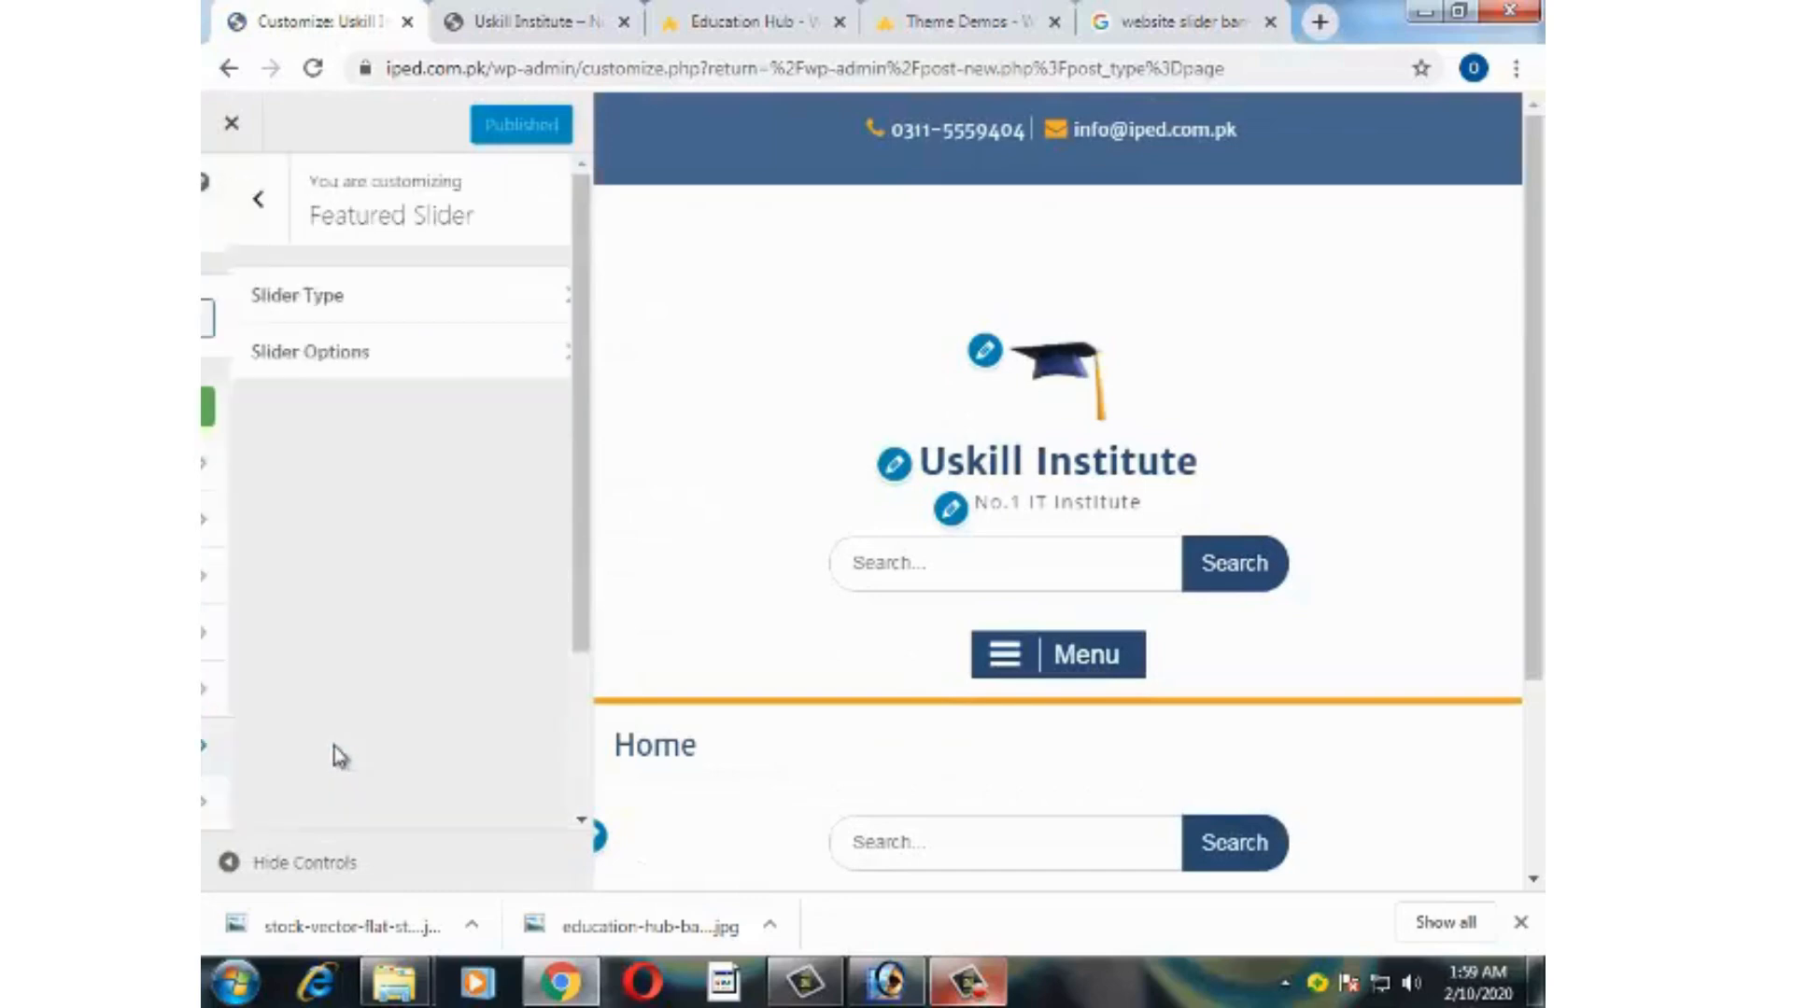
click(336, 299)
scroll(387, 554, down, 1)
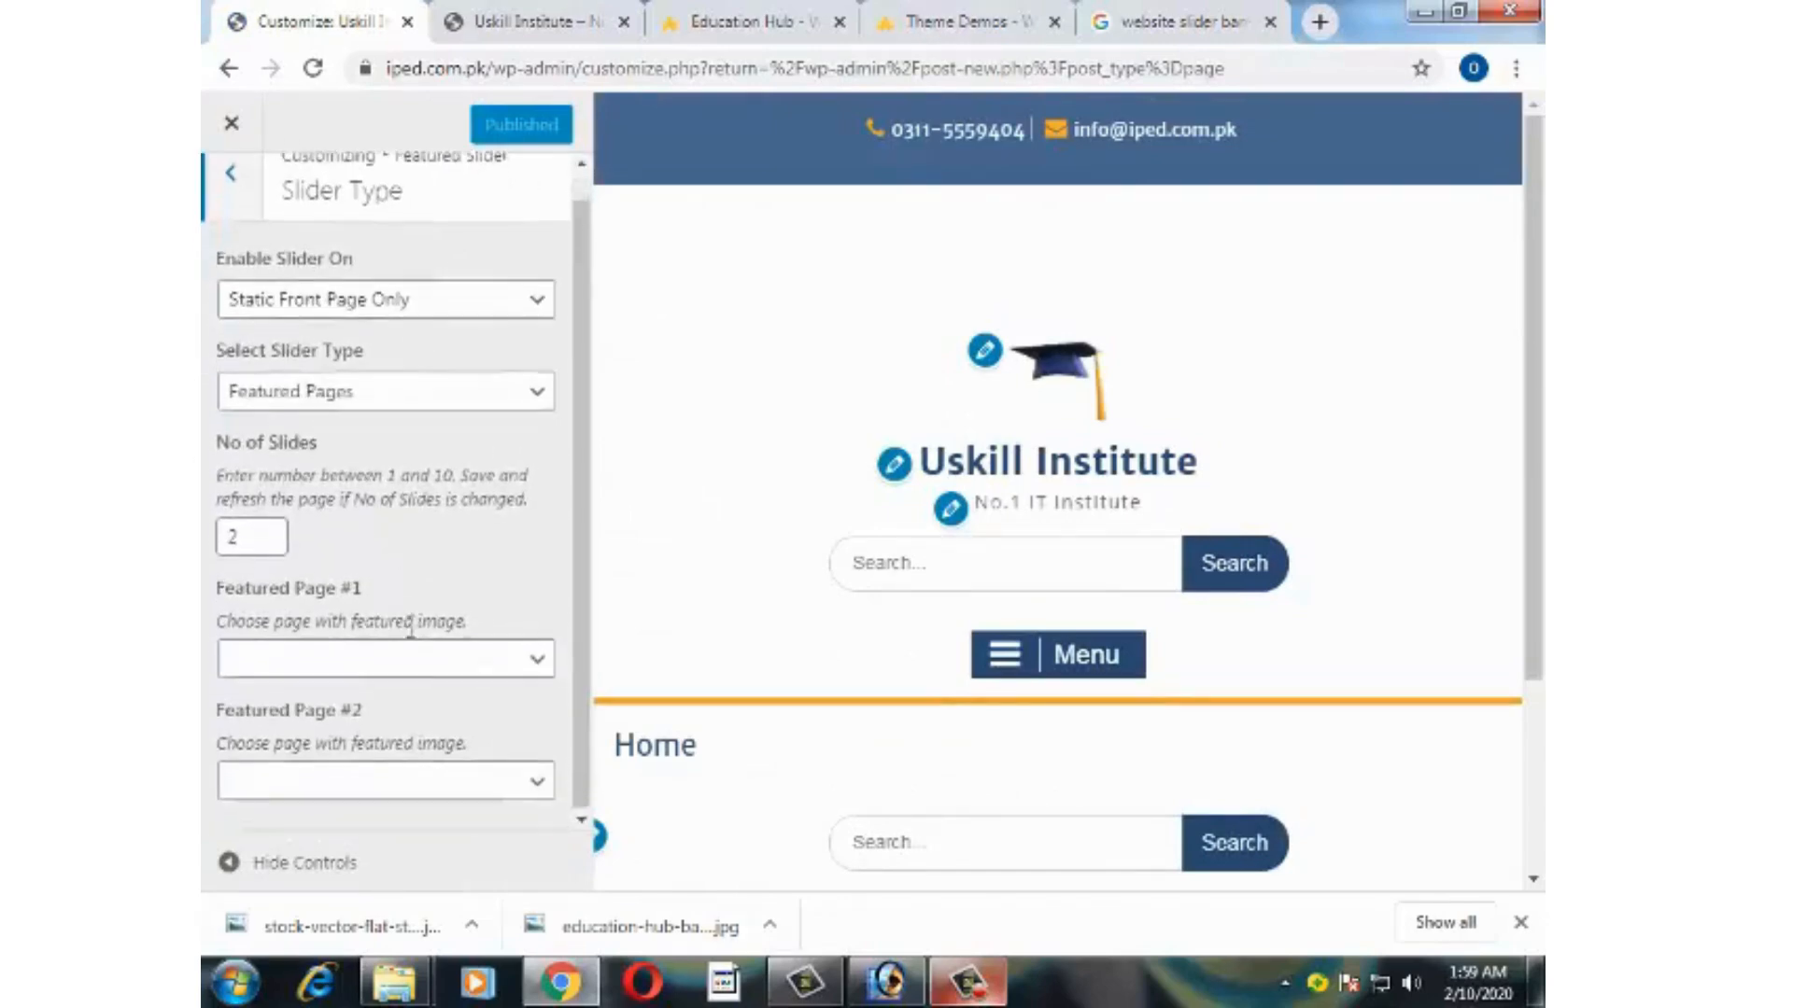
click(429, 659)
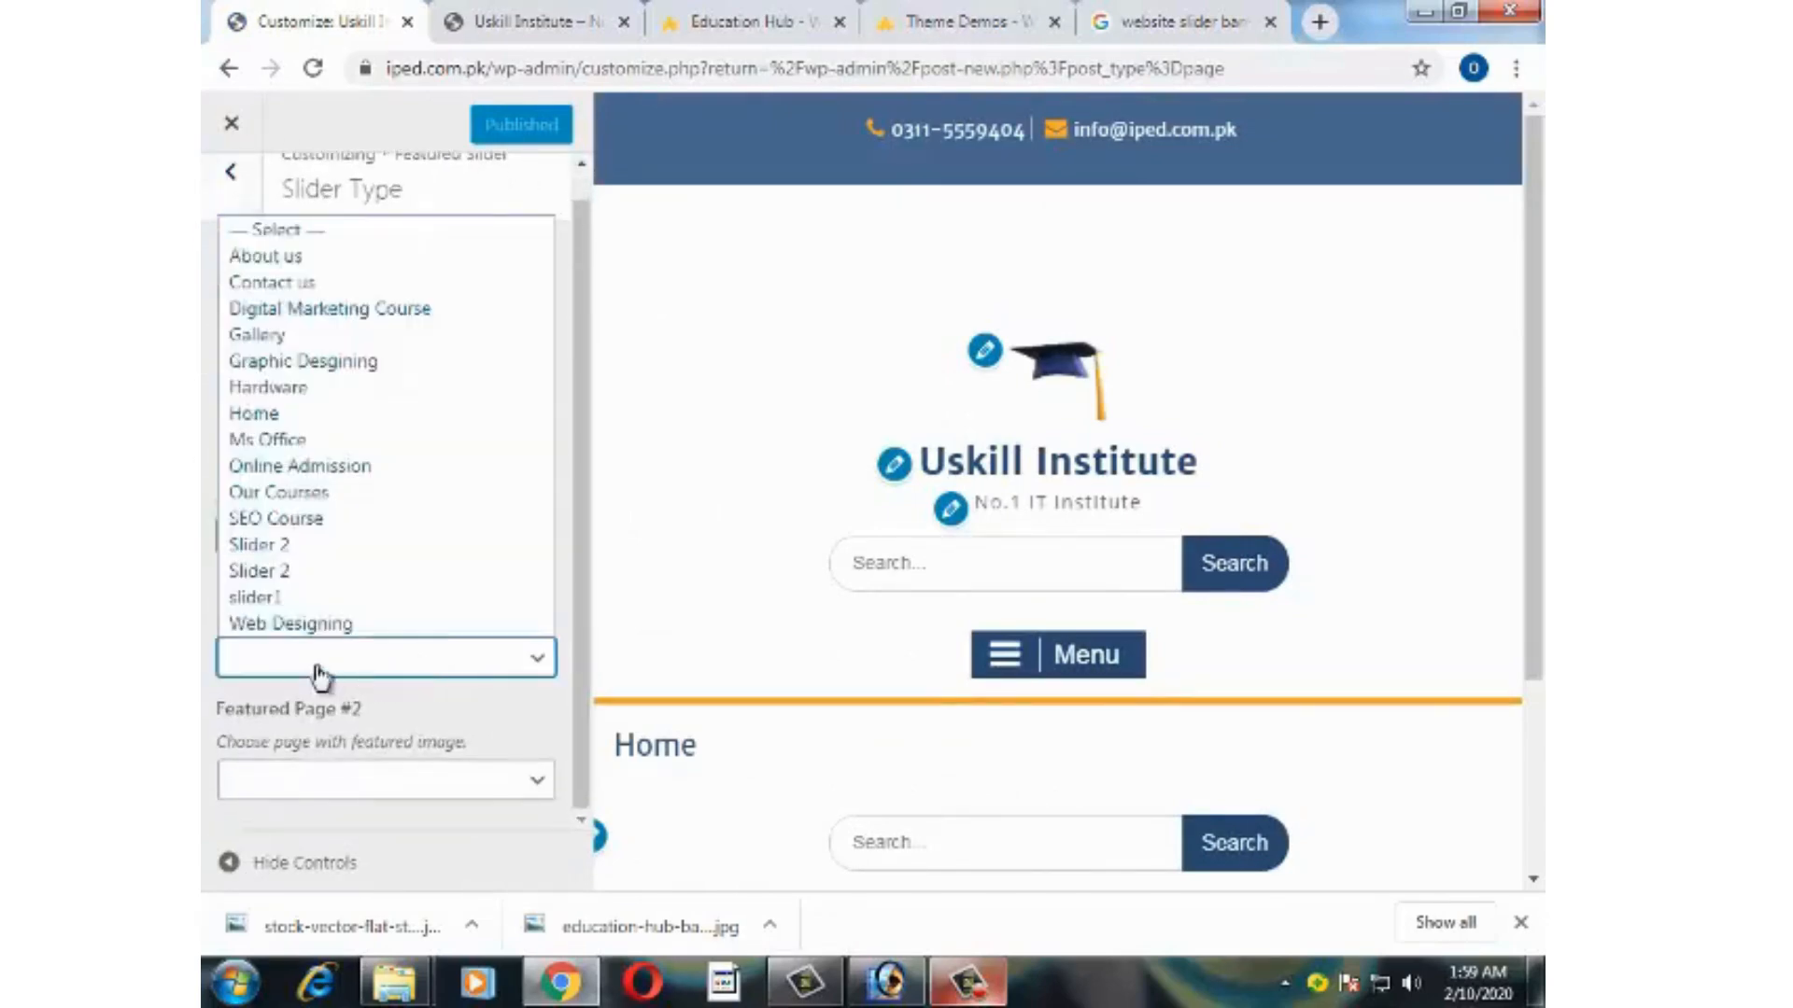
click(308, 600)
click(417, 792)
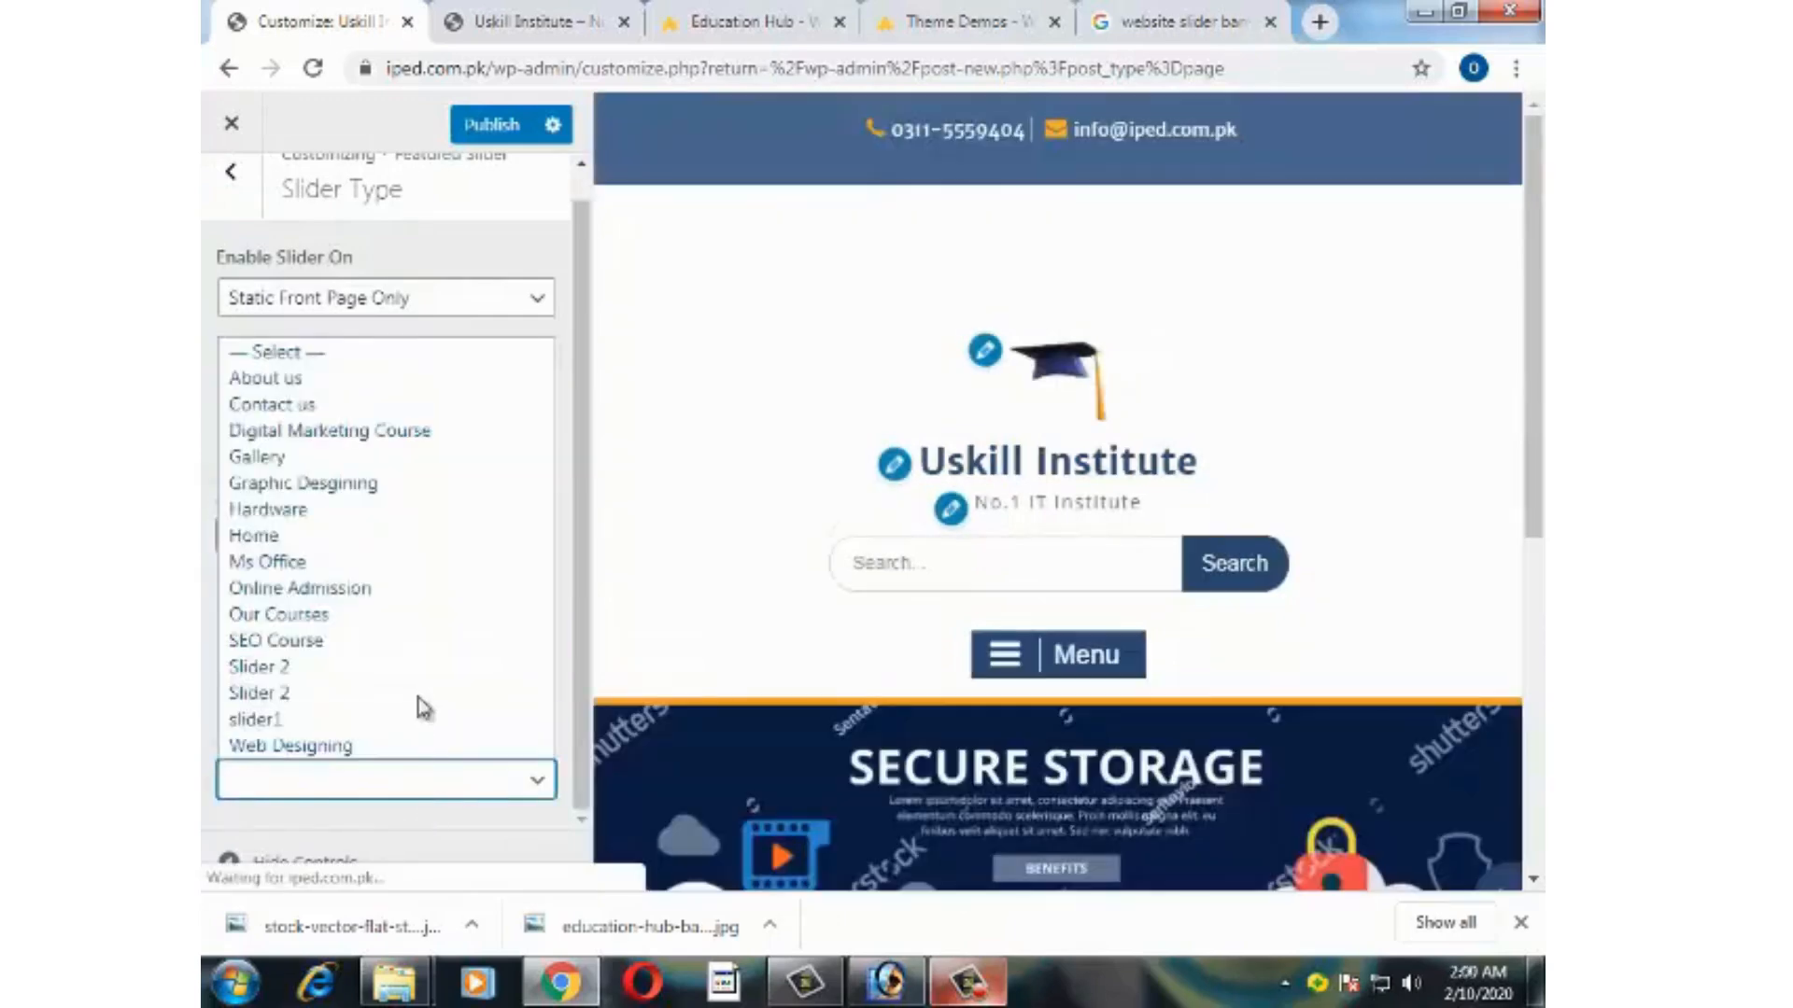
click(412, 694)
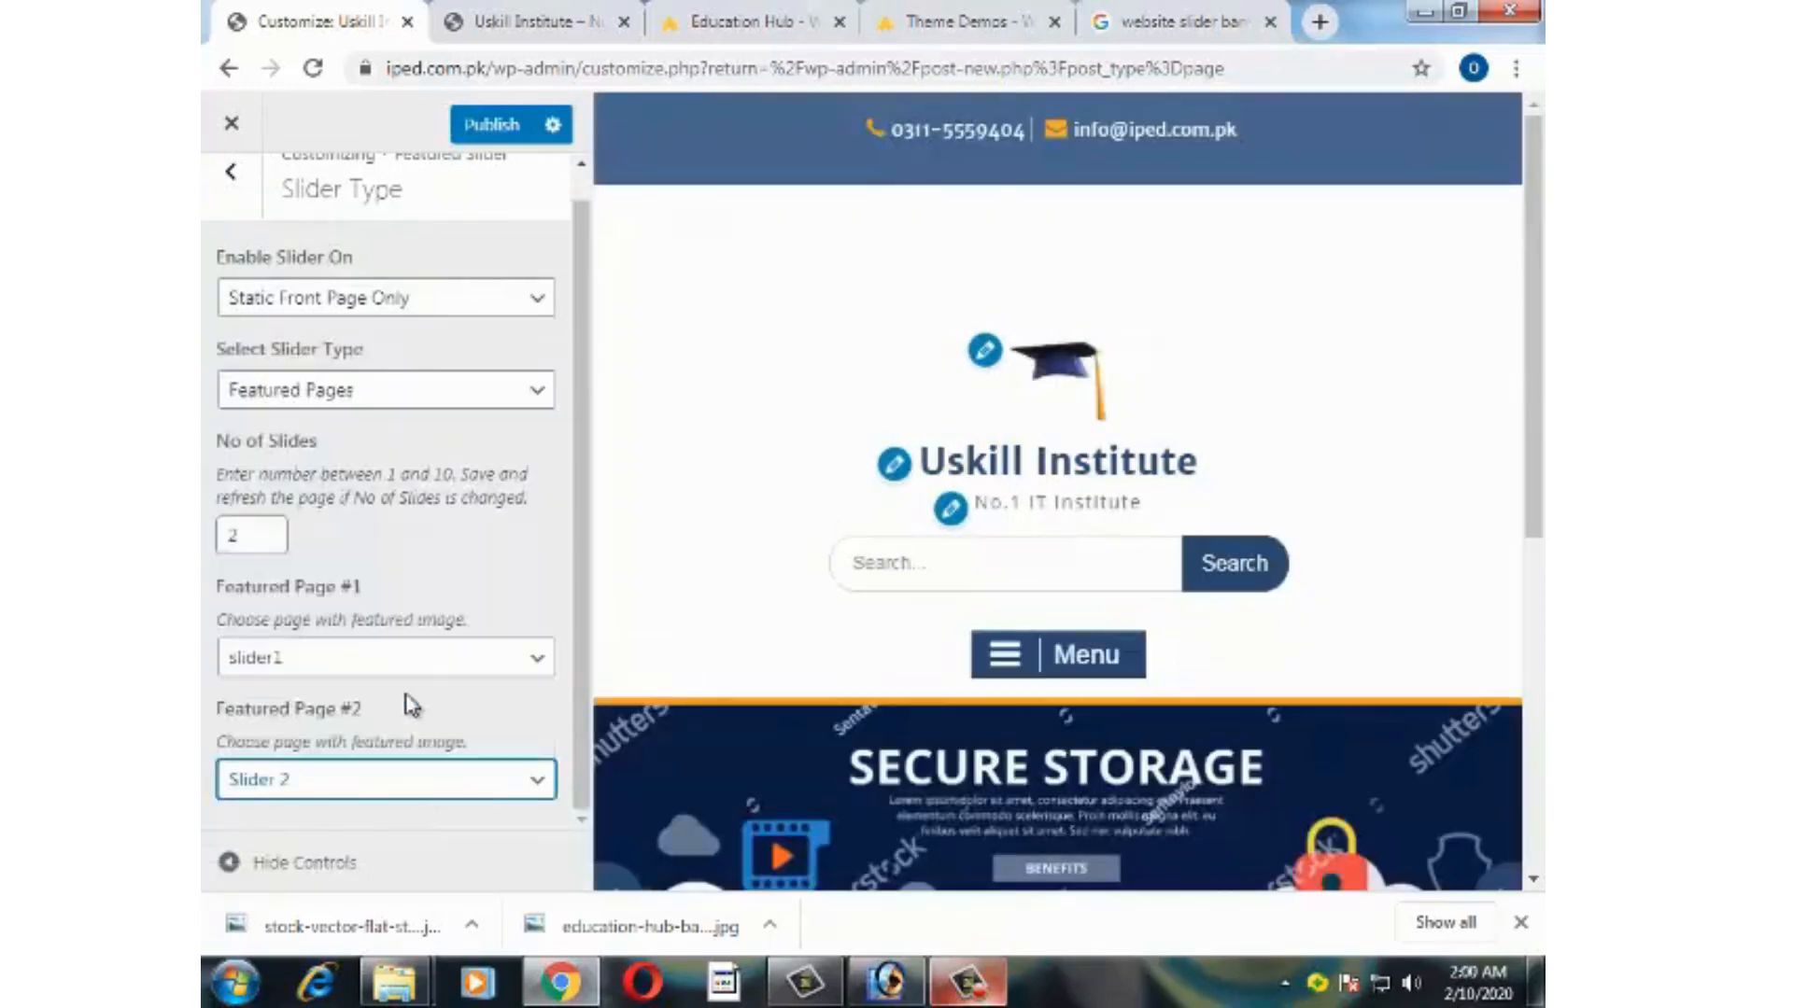
scroll(763, 417, down, 5)
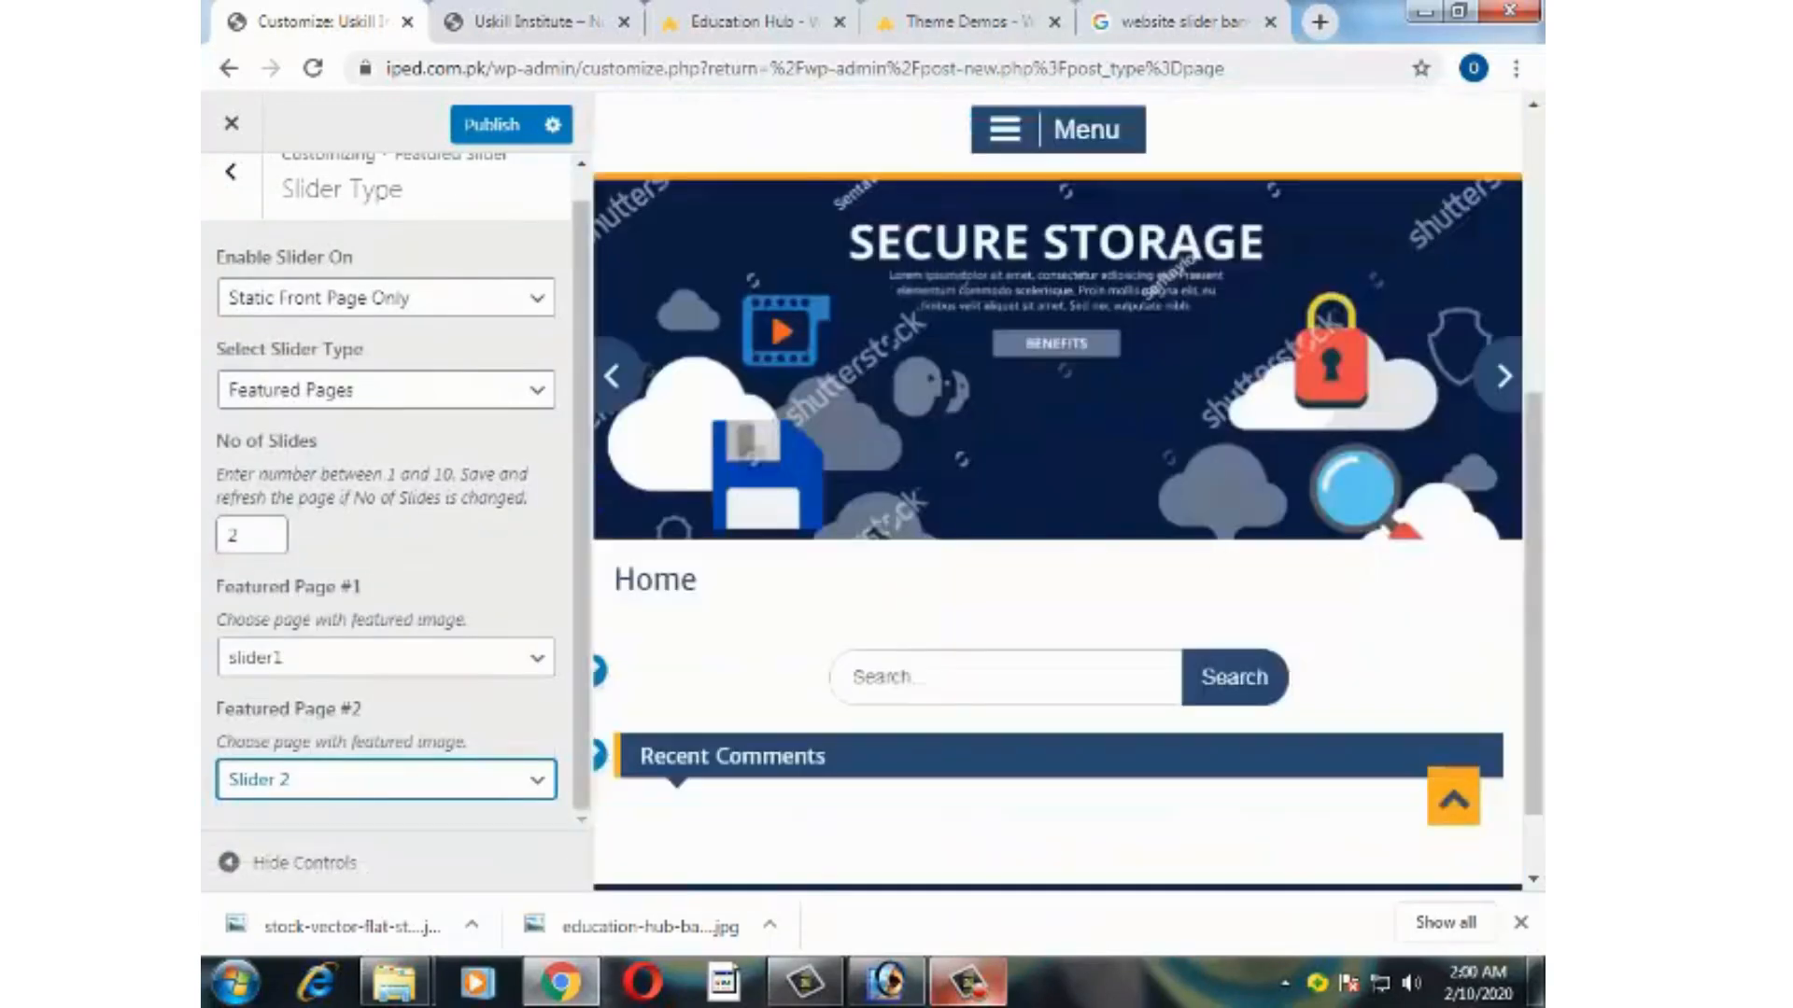
Publish the featured slider settings and reload the live site to check both slides on the front page.
click(1518, 404)
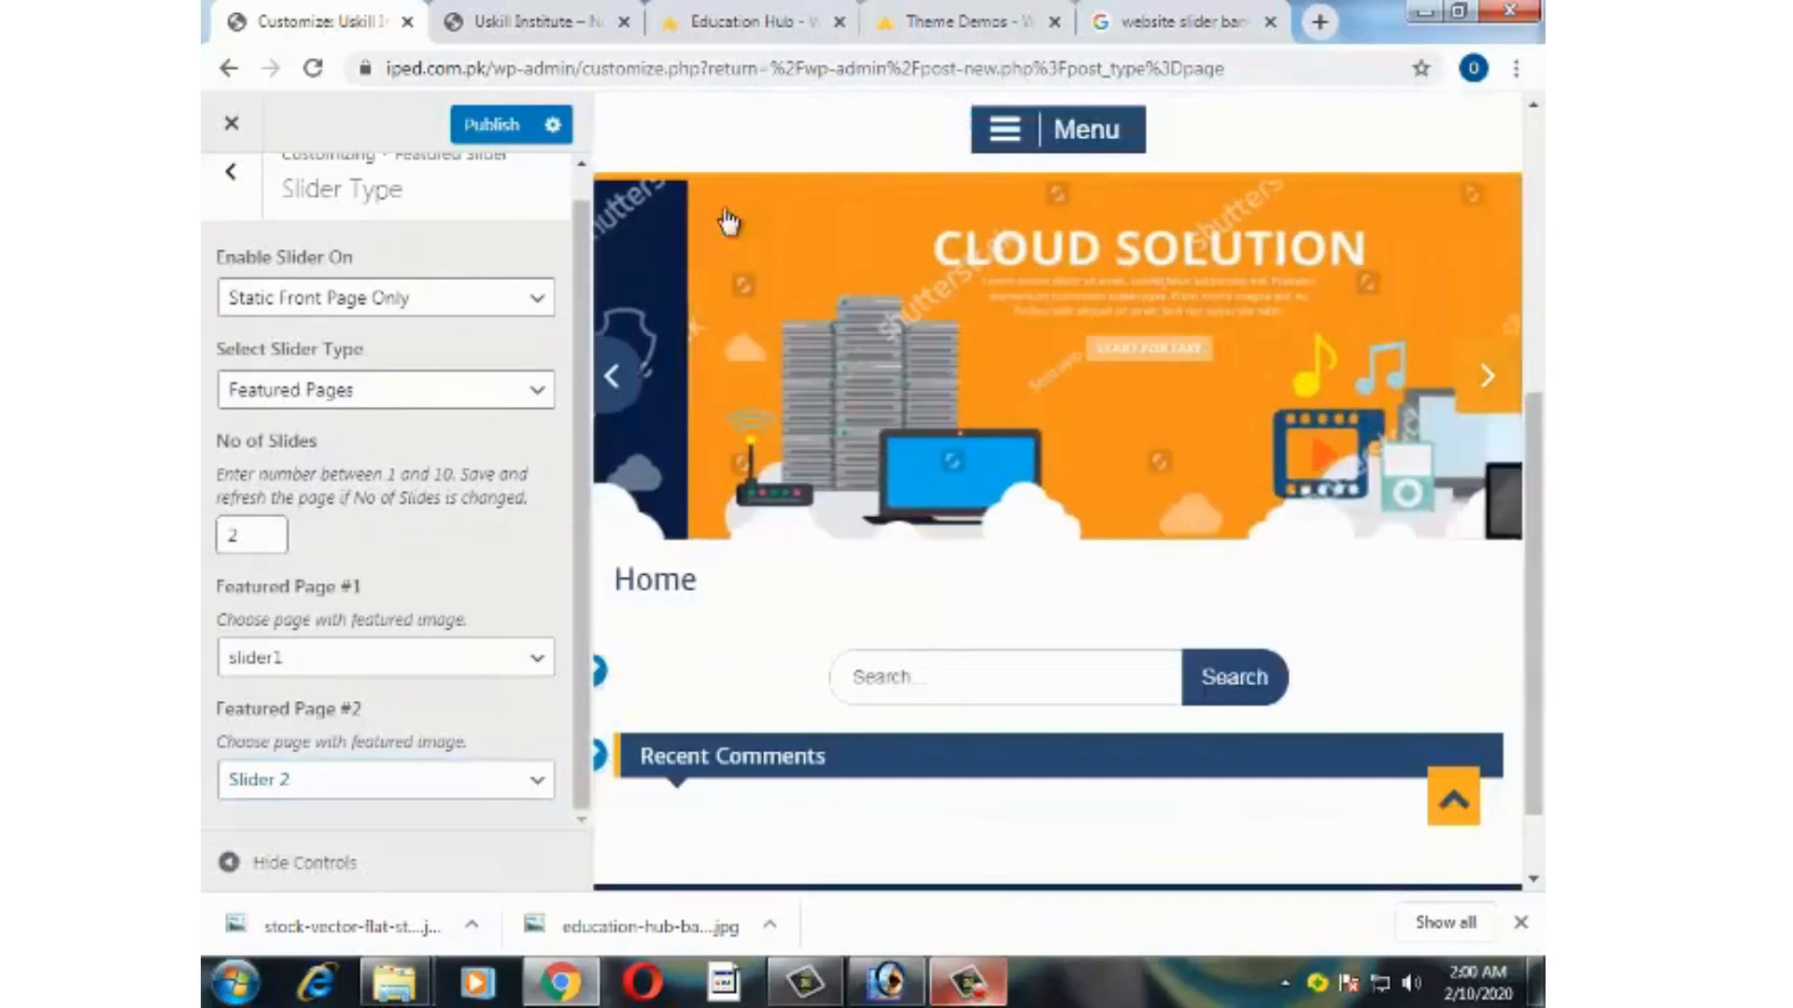
click(510, 136)
click(444, 37)
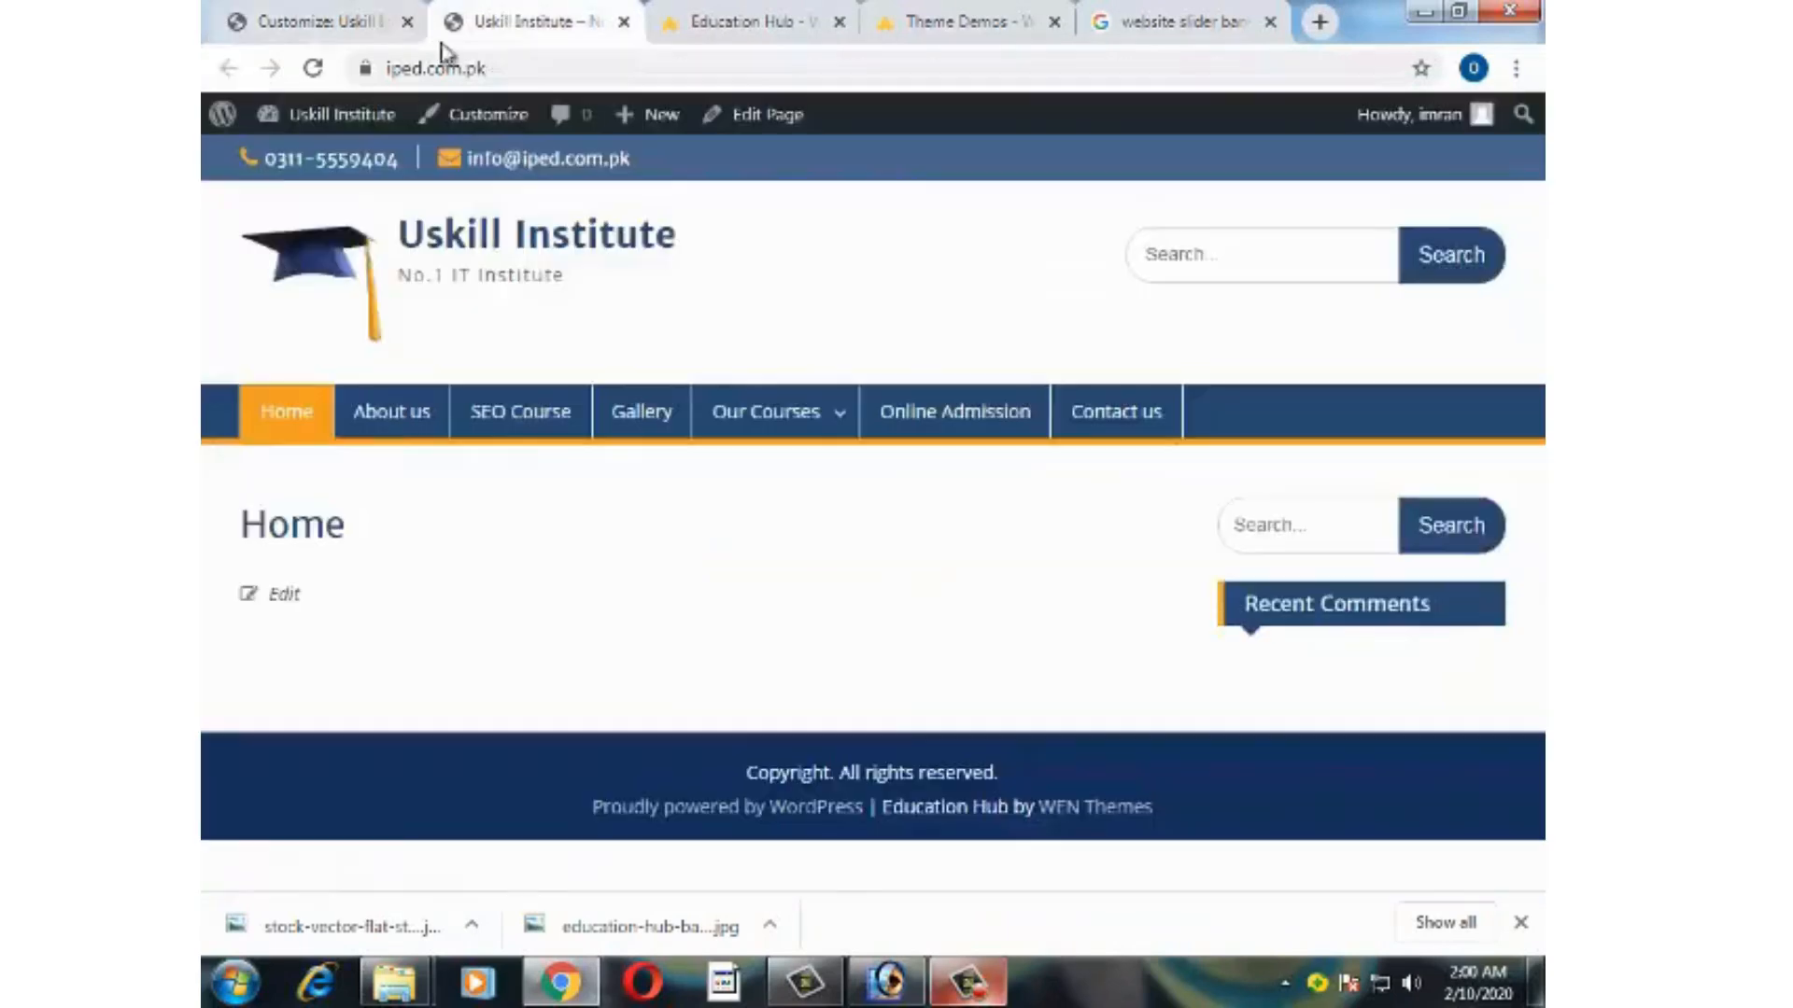
click(314, 71)
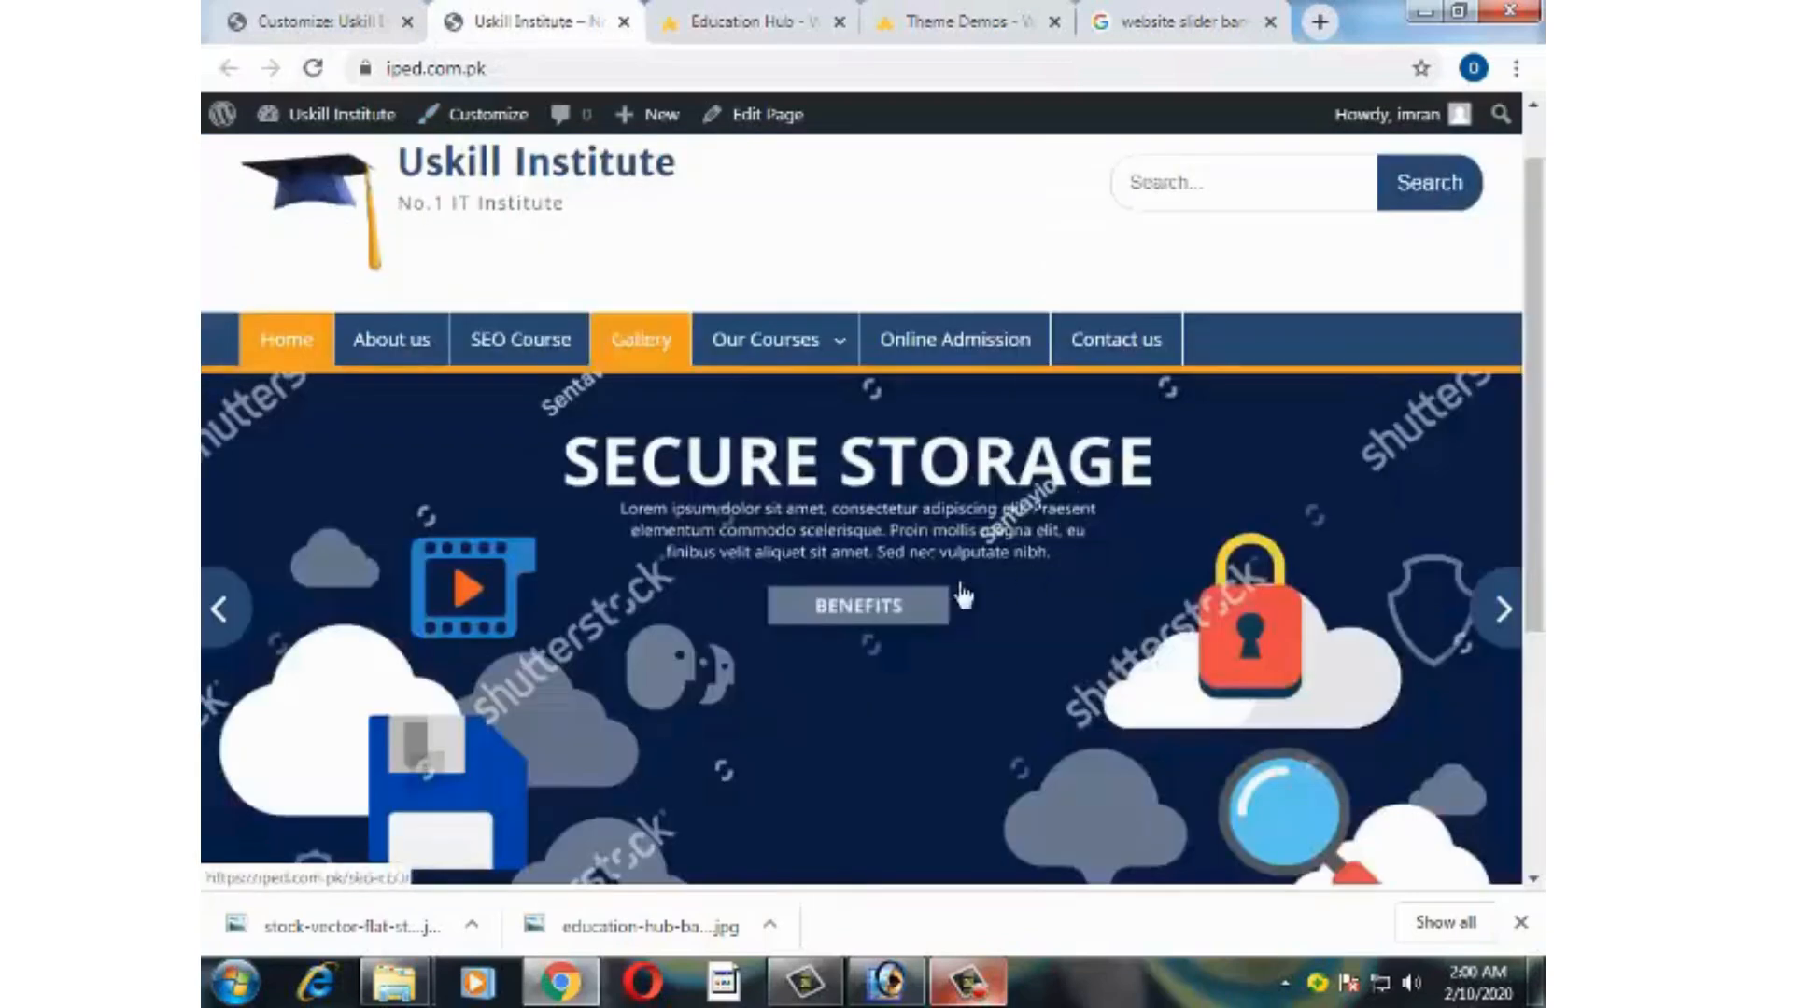
click(1500, 607)
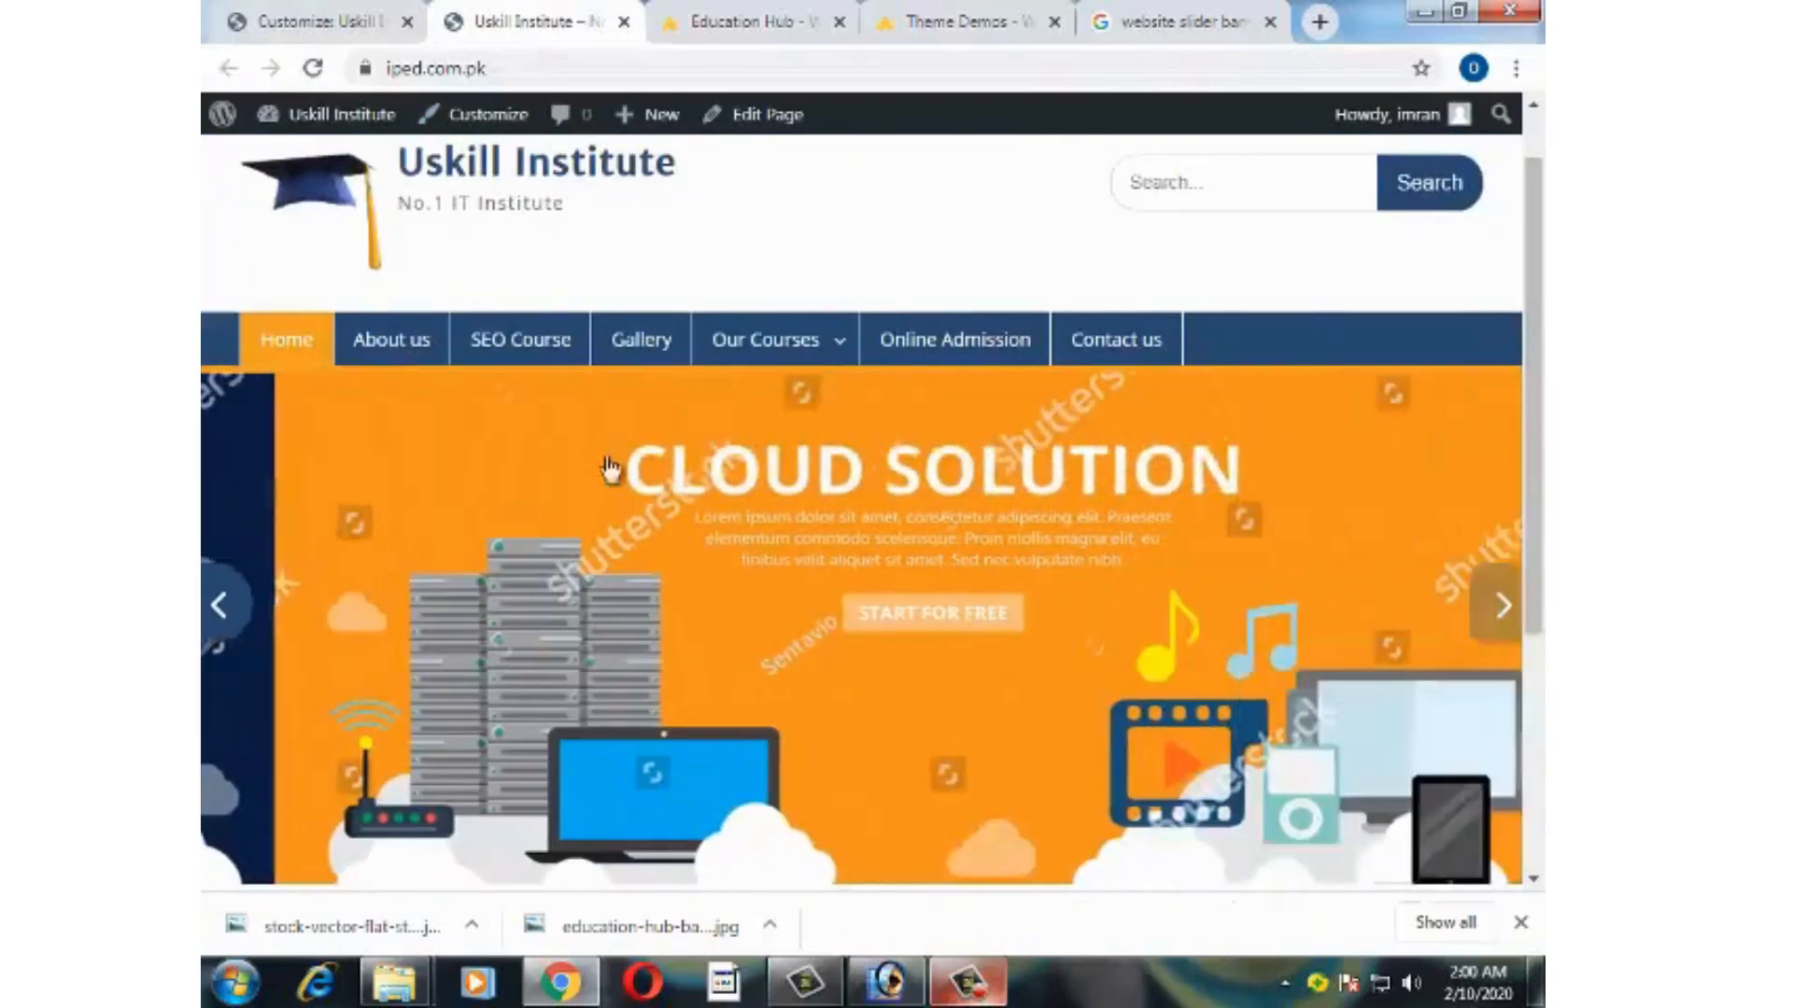
click(1498, 607)
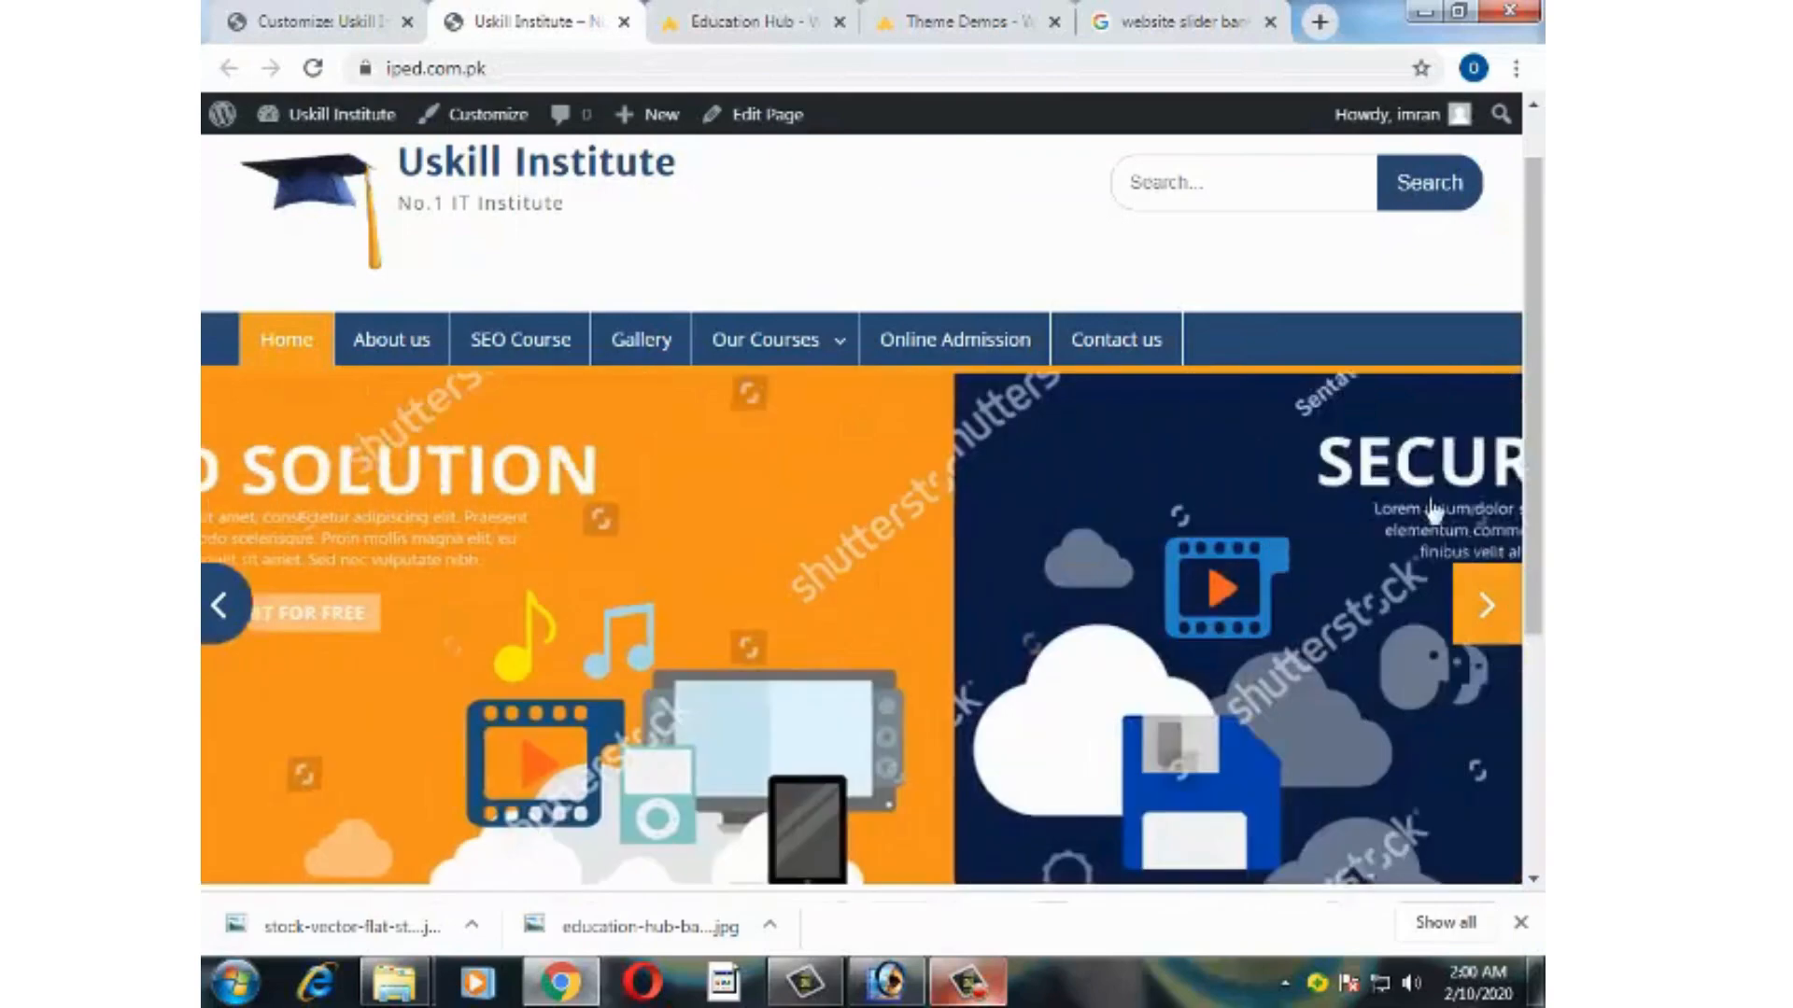
click(1499, 607)
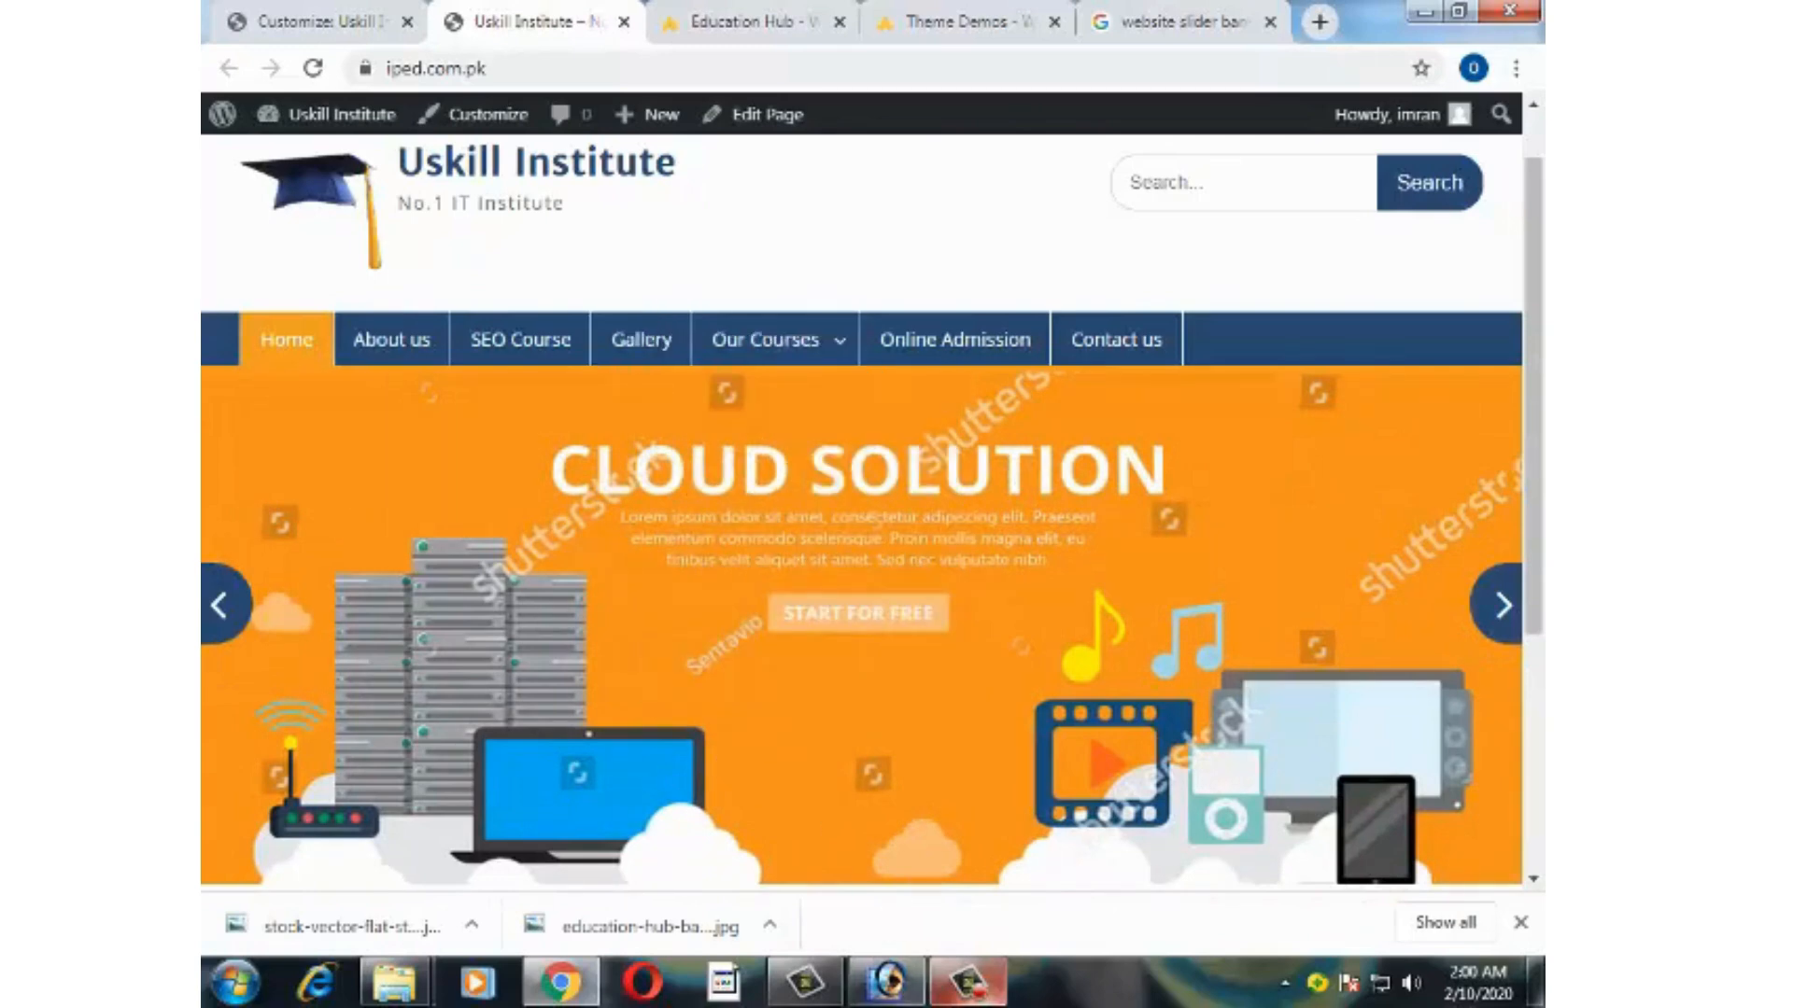
click(971, 992)
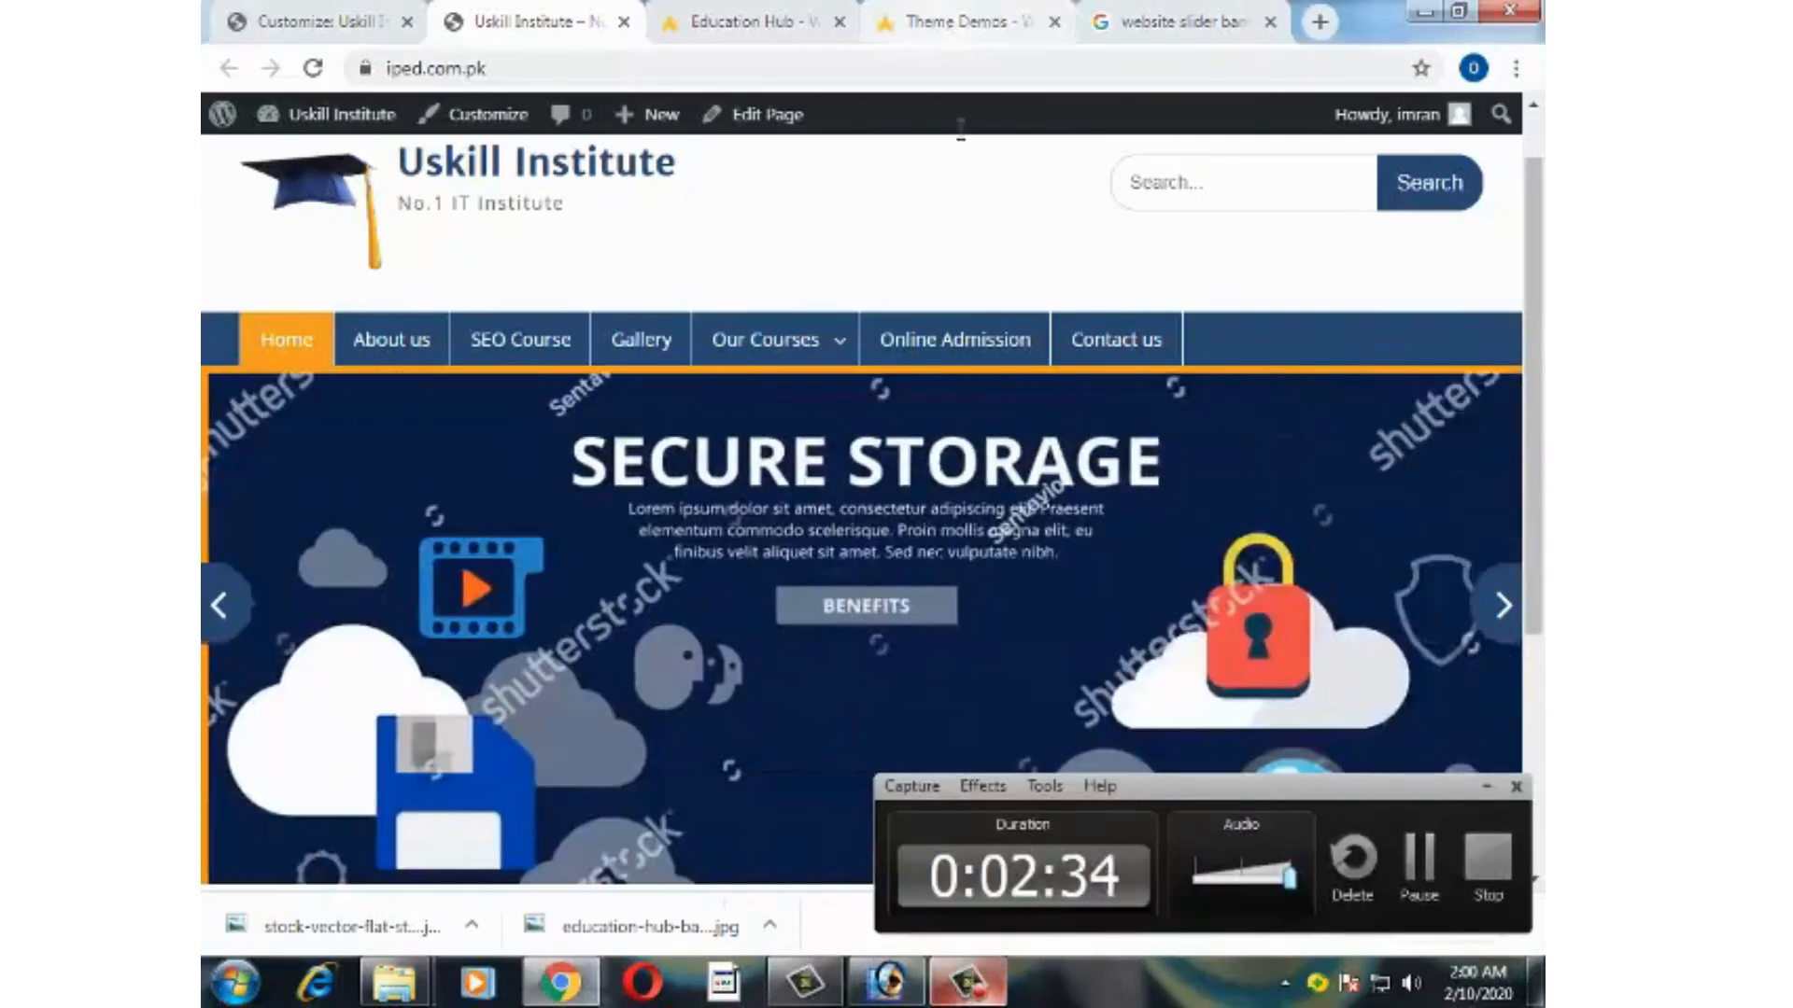
click(934, 31)
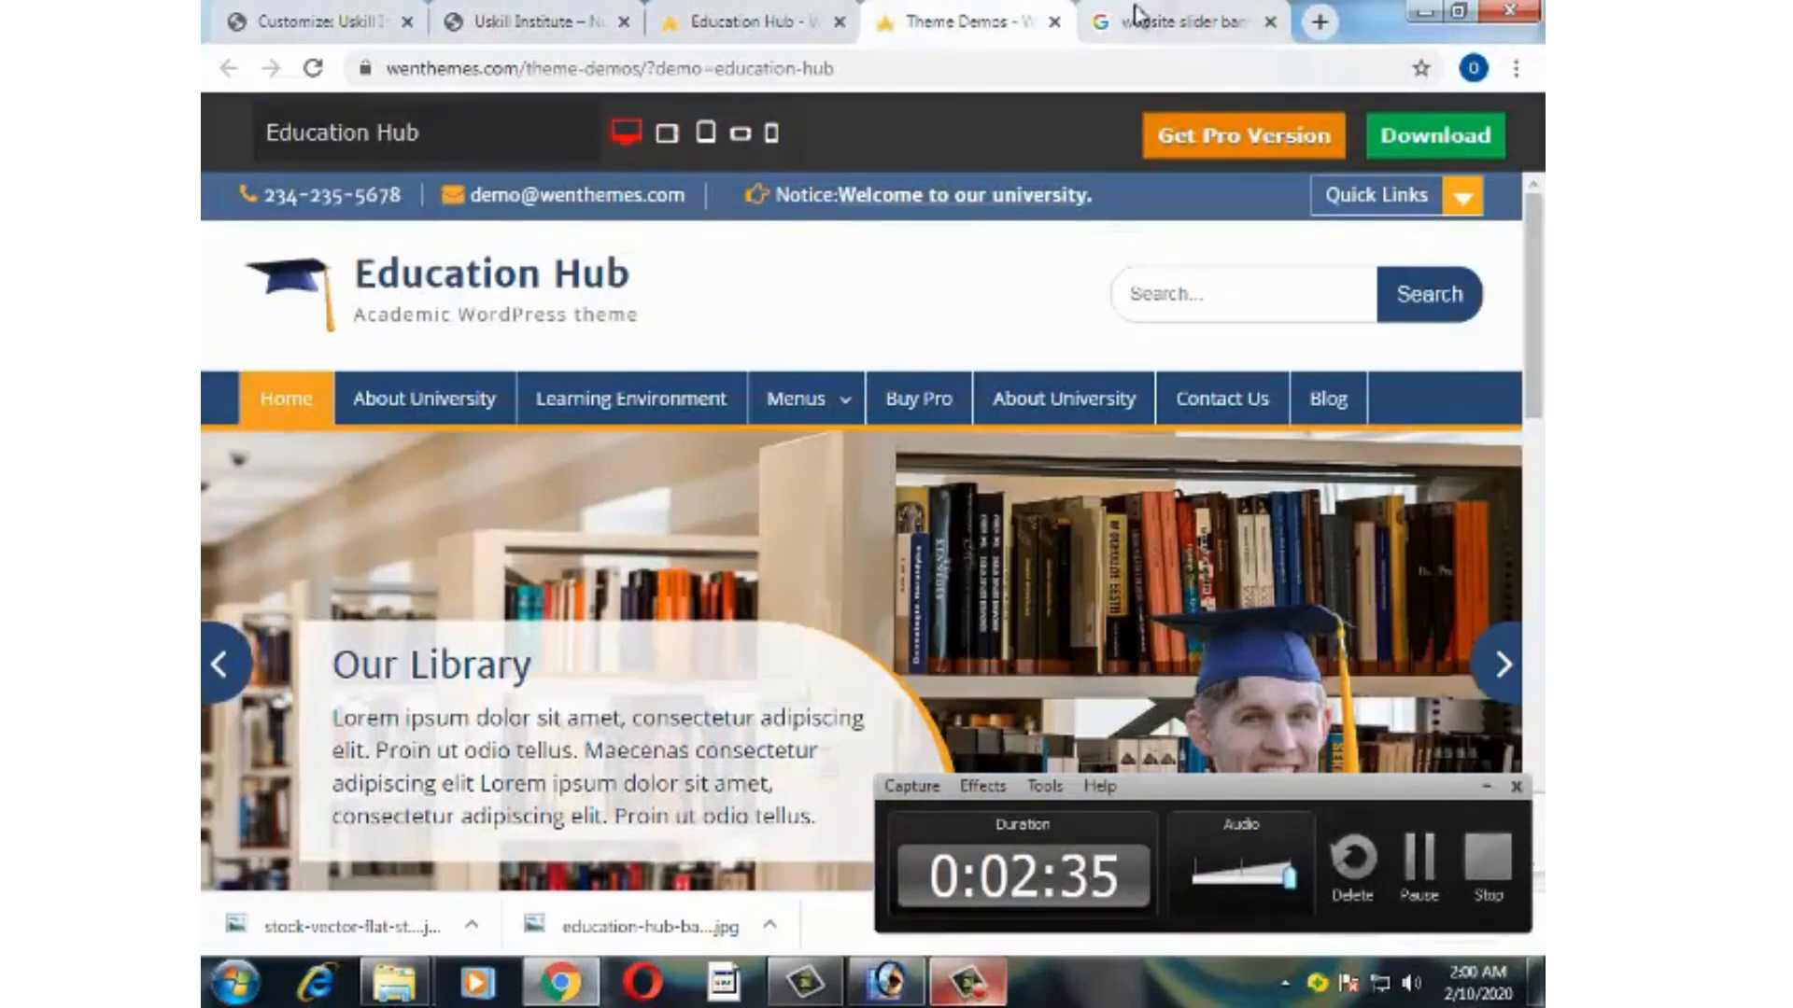
click(1488, 857)
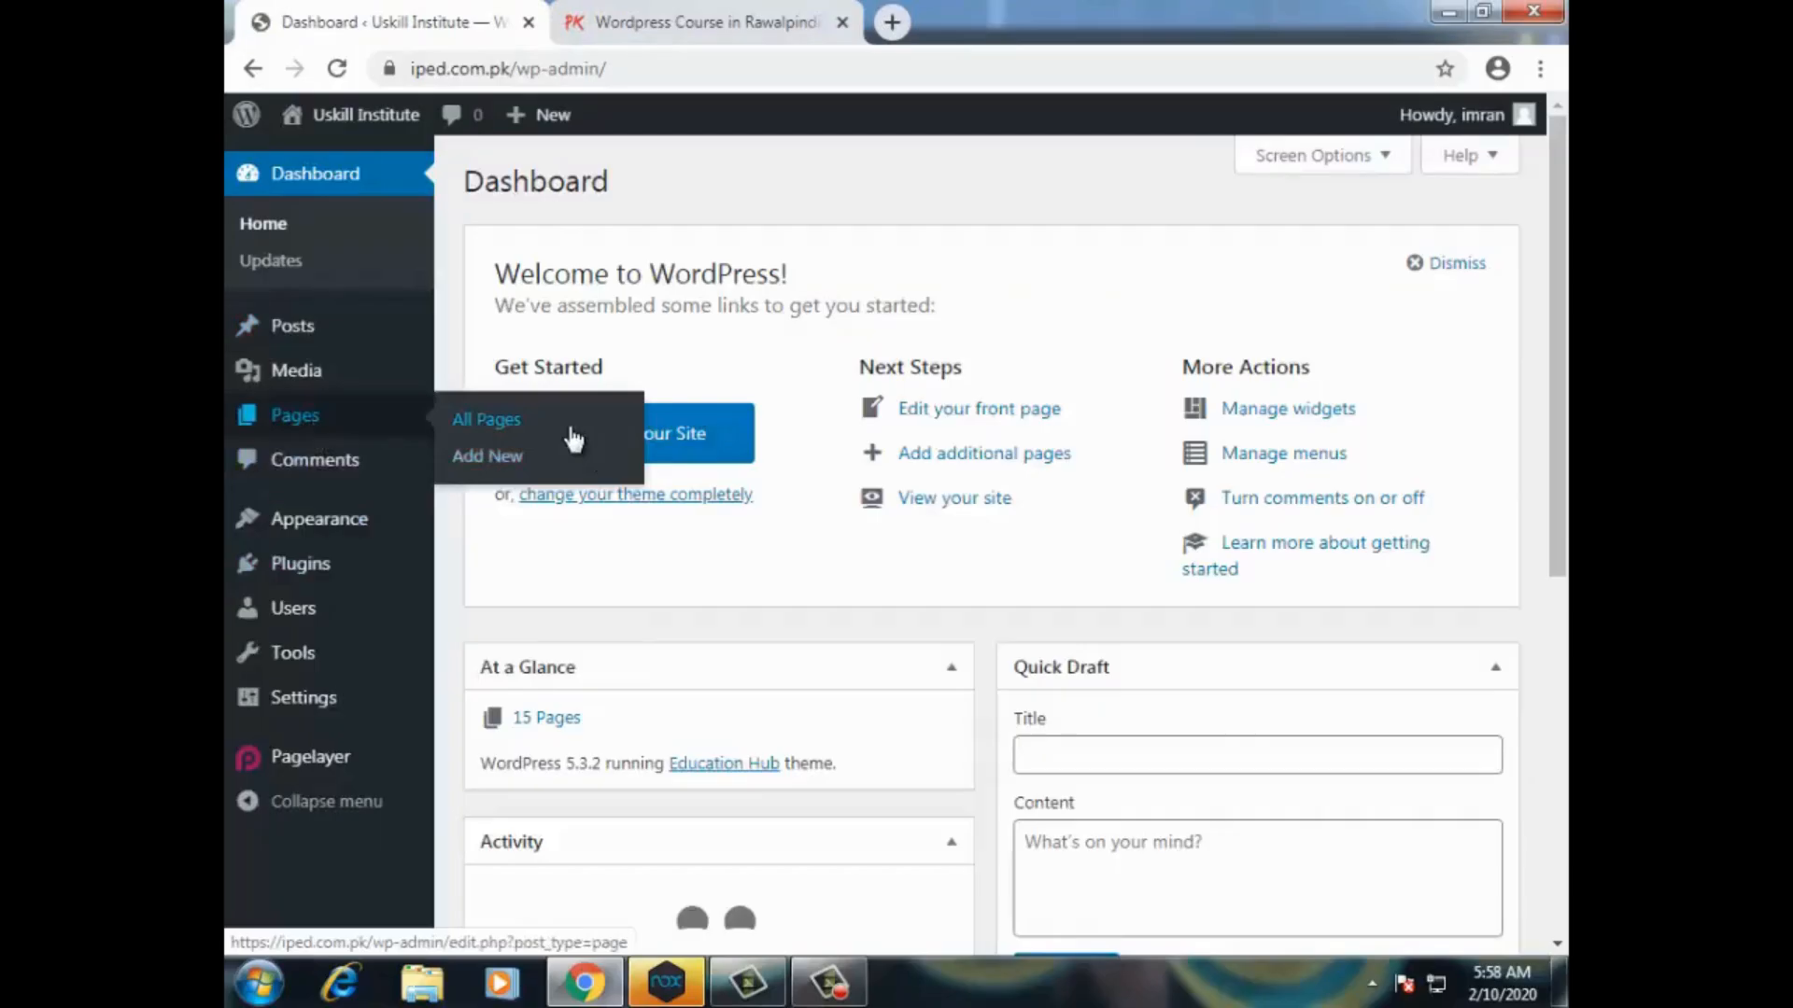
View the PK Institute WordPress course page and open the Google home page in a new browser tab.
click(700, 31)
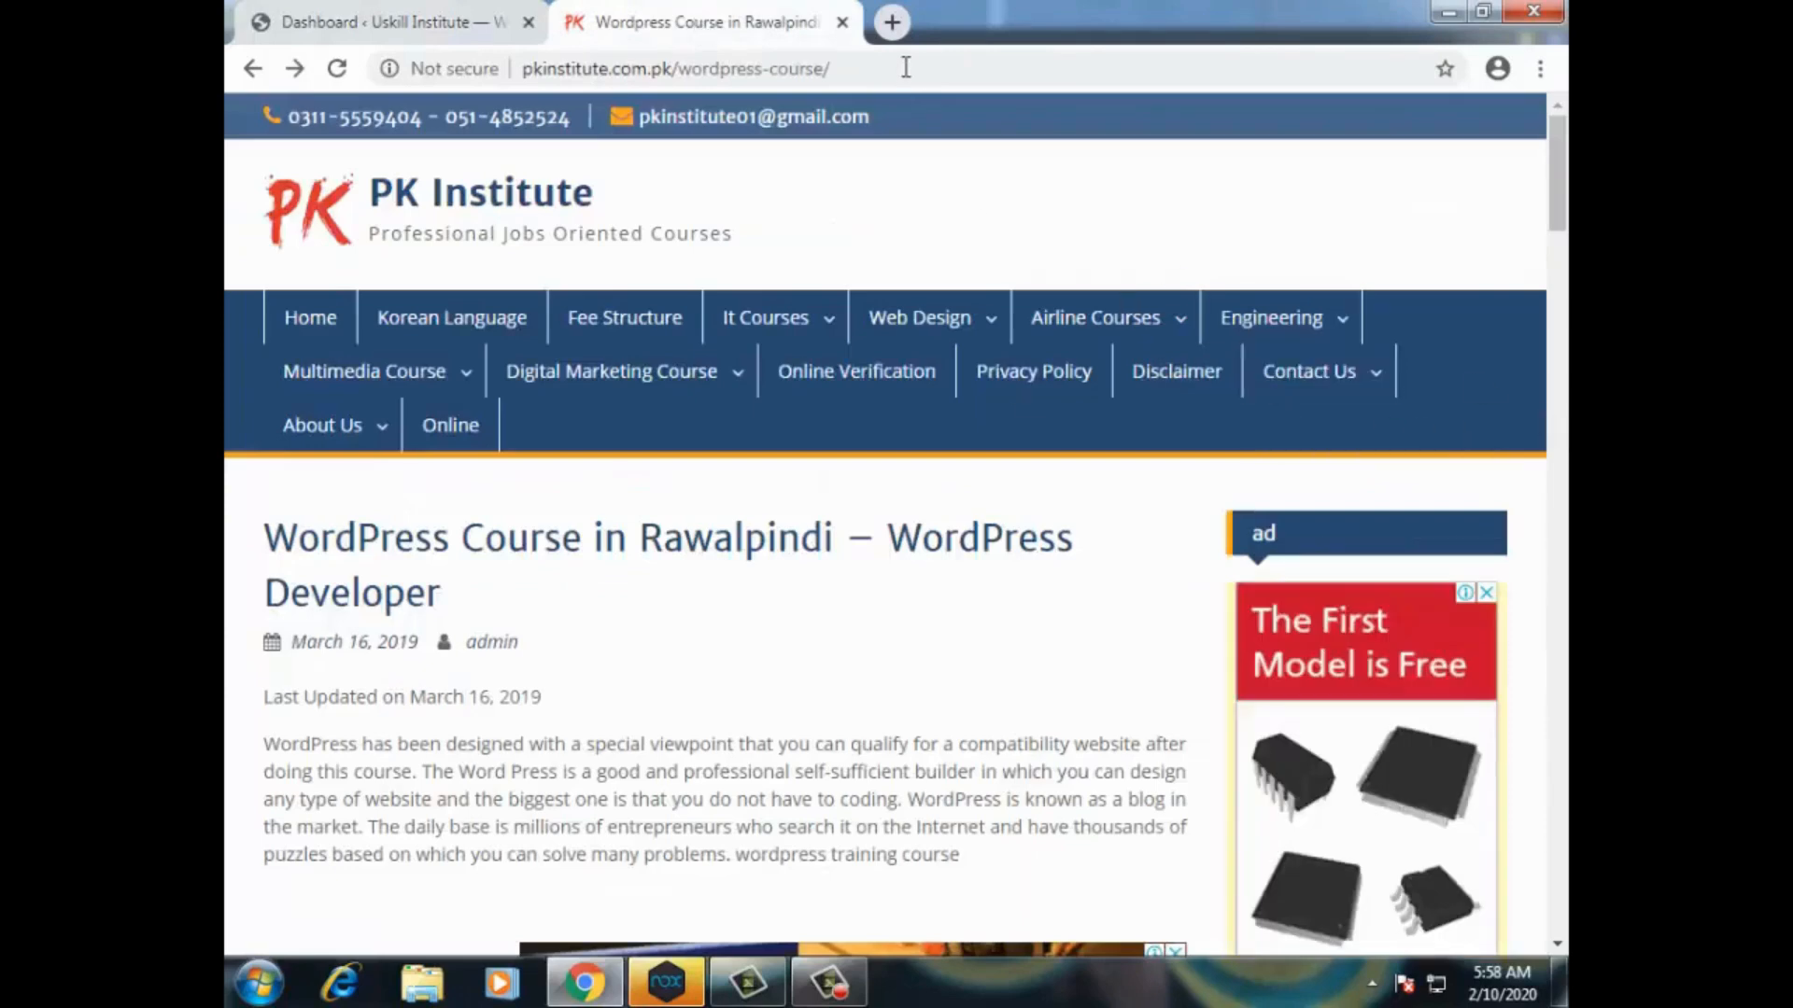
click(892, 23)
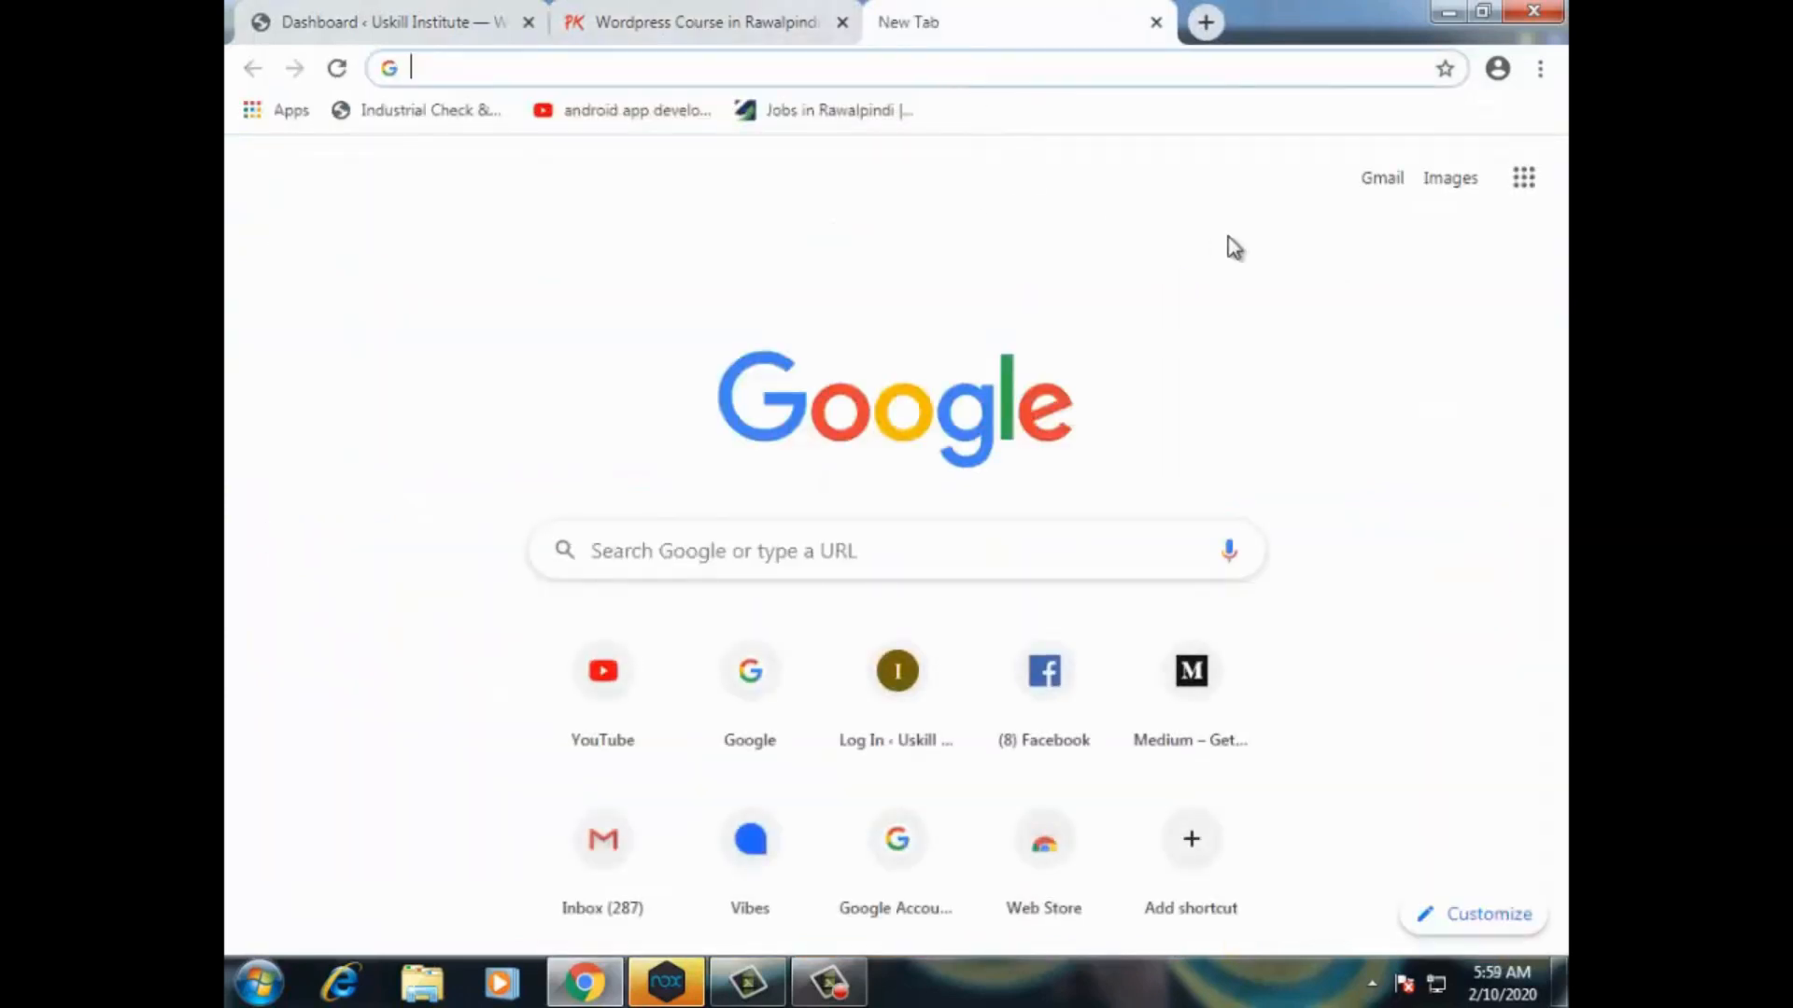
text(g)
key(Return)
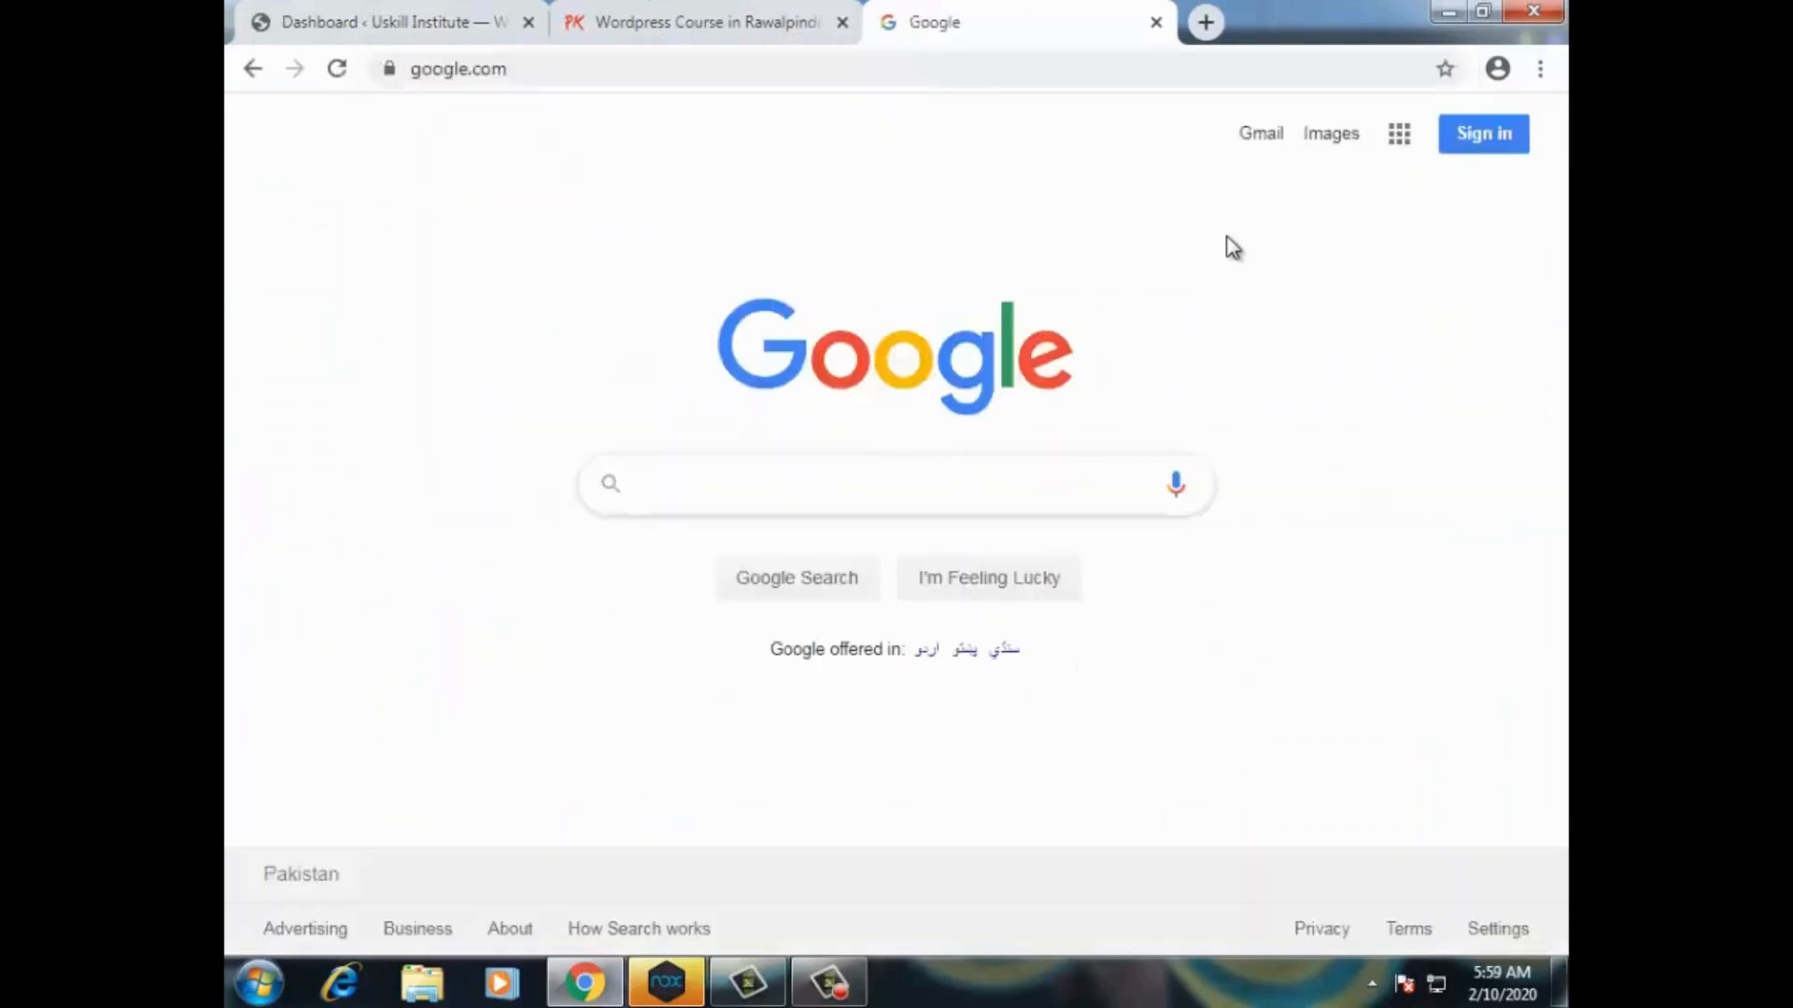
Examine the PK Institute WordPress course page, from its header and menu to the course outline and sidebar.
click(758, 30)
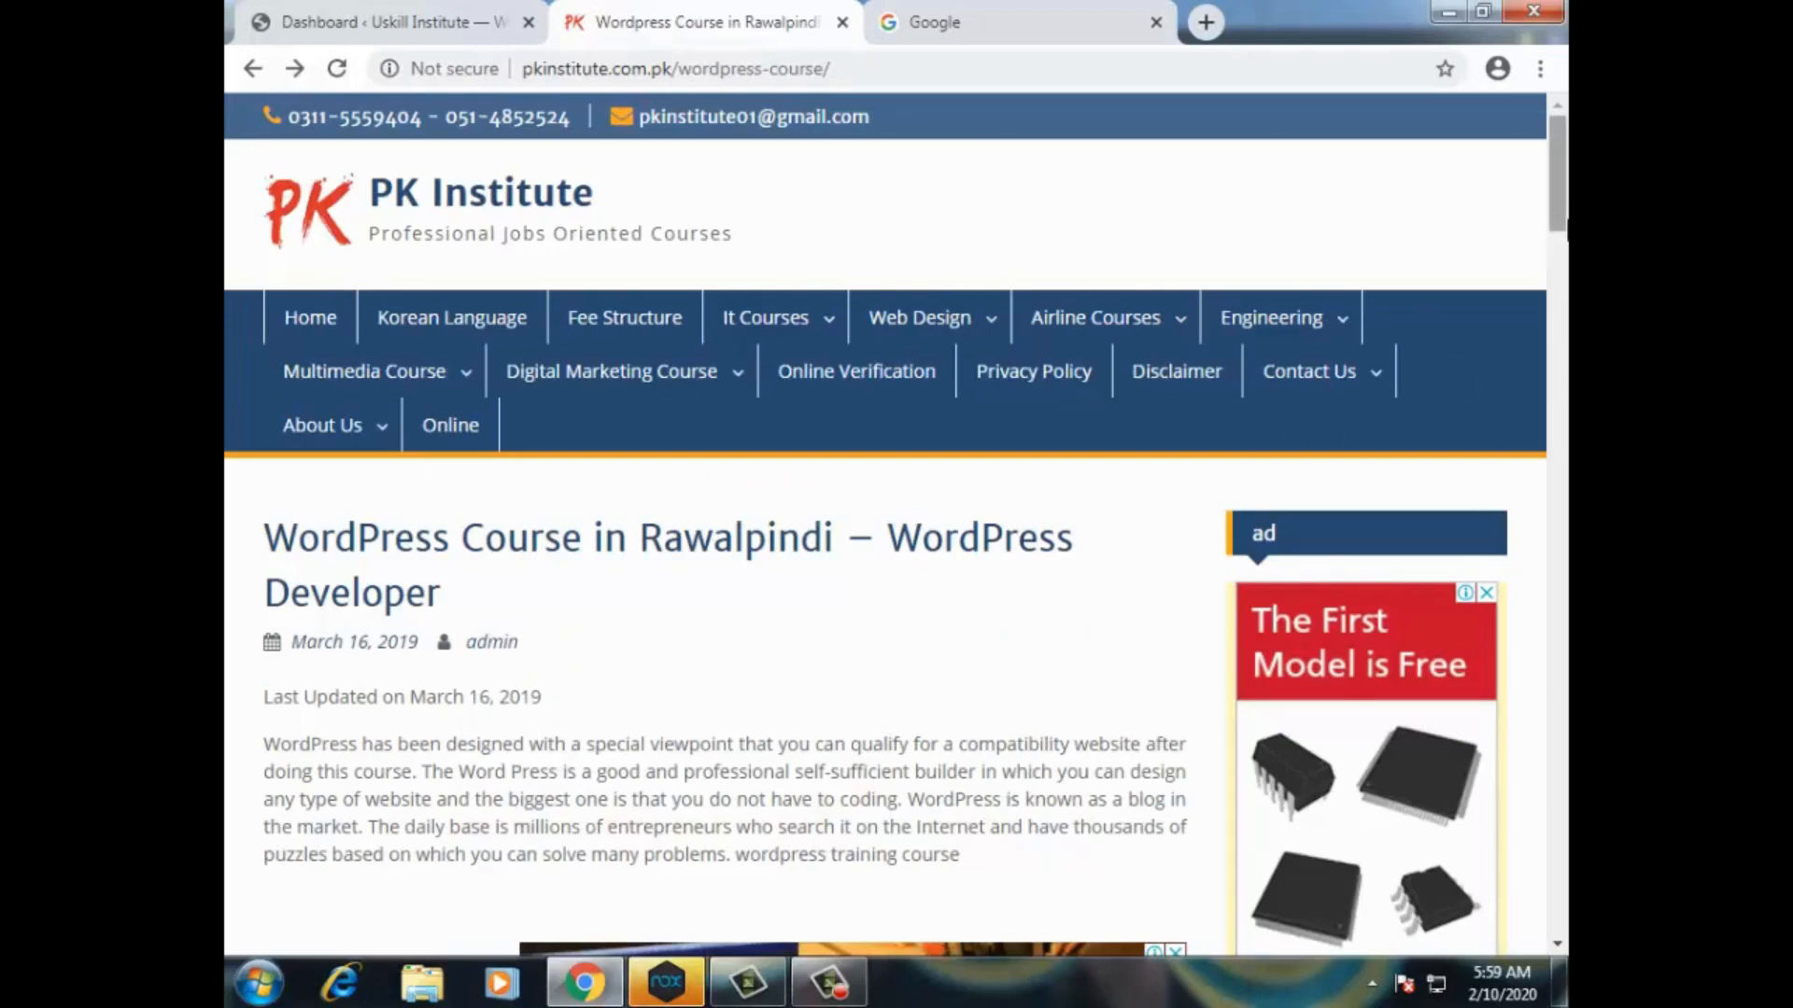
mouse_move(1558, 224)
mouse_down()
mouse_move(1551, 788)
mouse_move(1523, 923)
mouse_move(1564, 237)
mouse_up()
click(1058, 28)
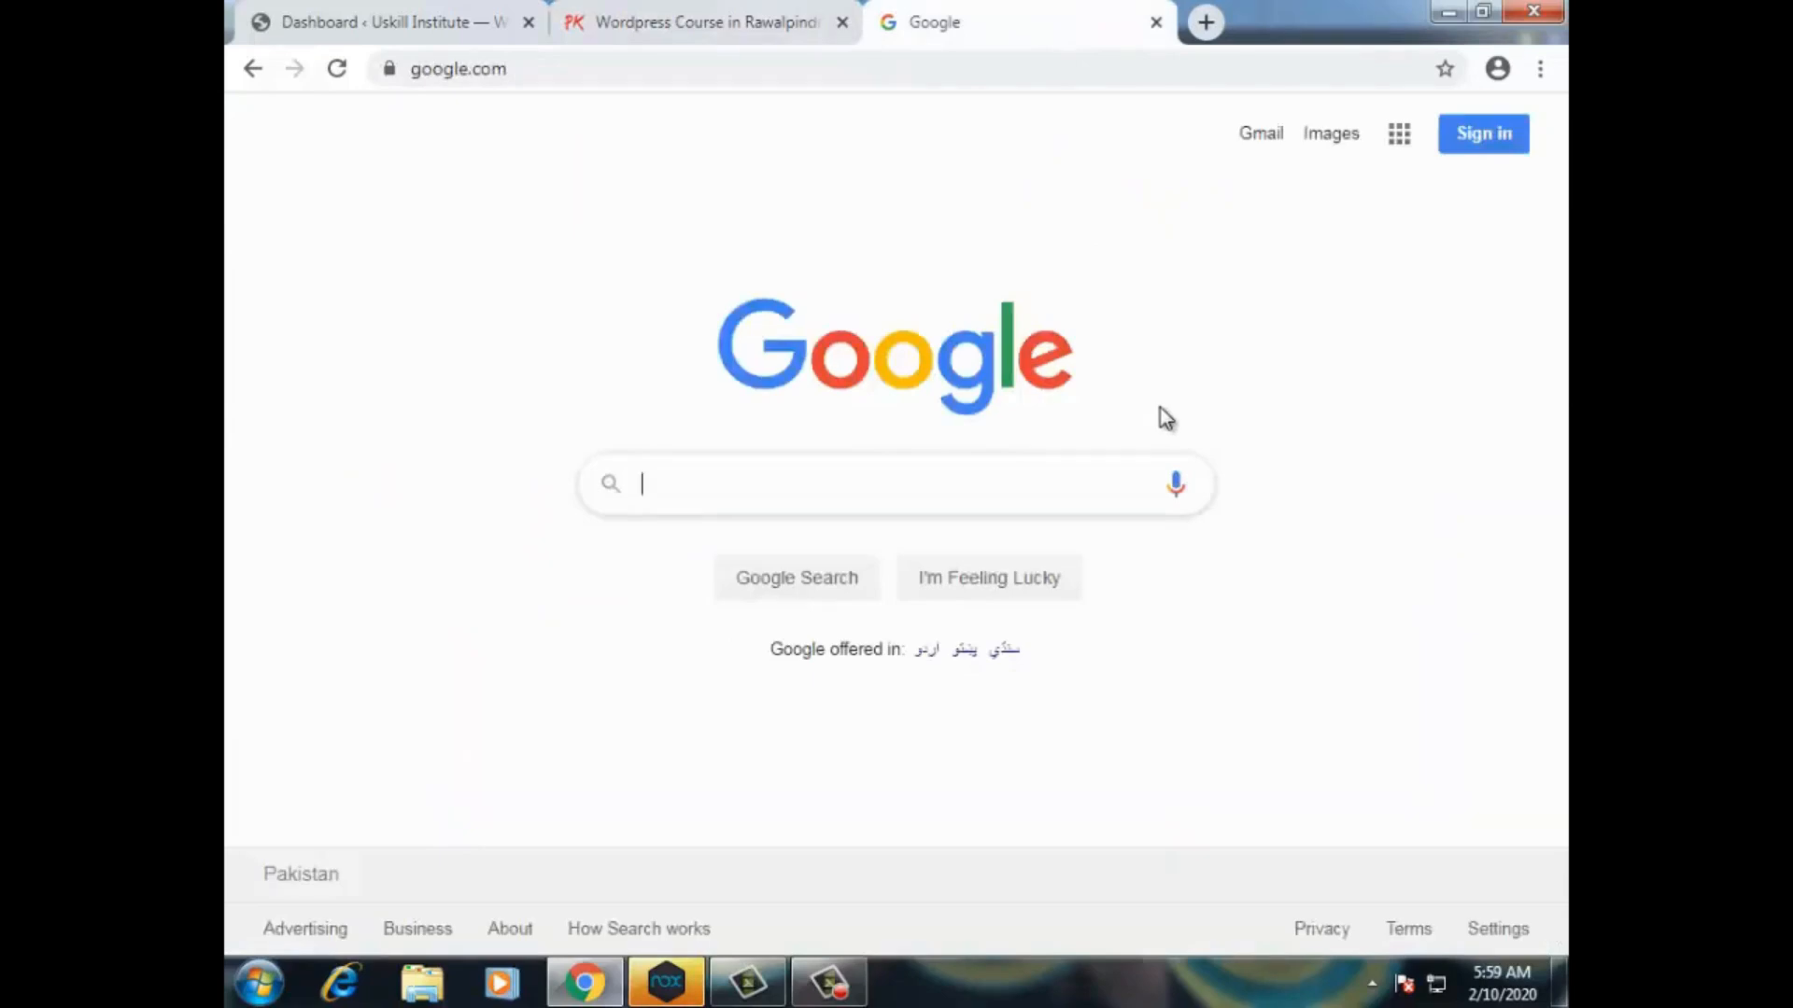
click(760, 19)
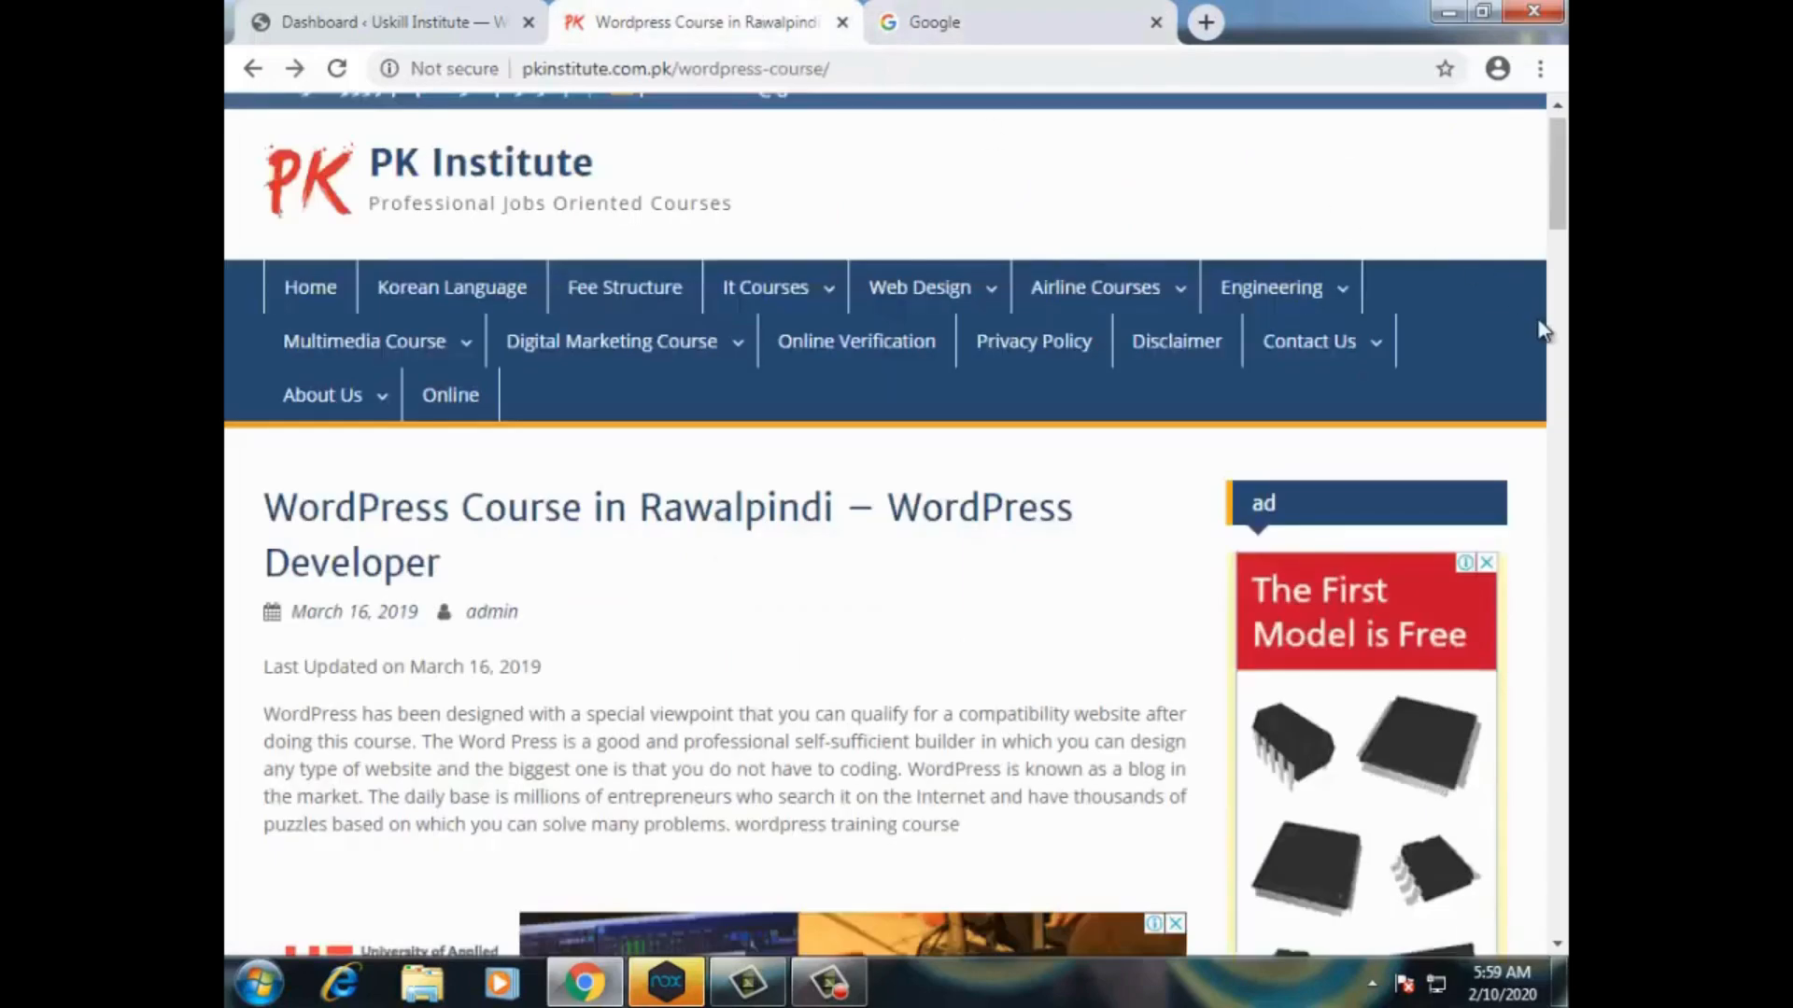
mouse_move(1557, 170)
mouse_down()
mouse_move(1557, 284)
mouse_move(1558, 160)
mouse_up()
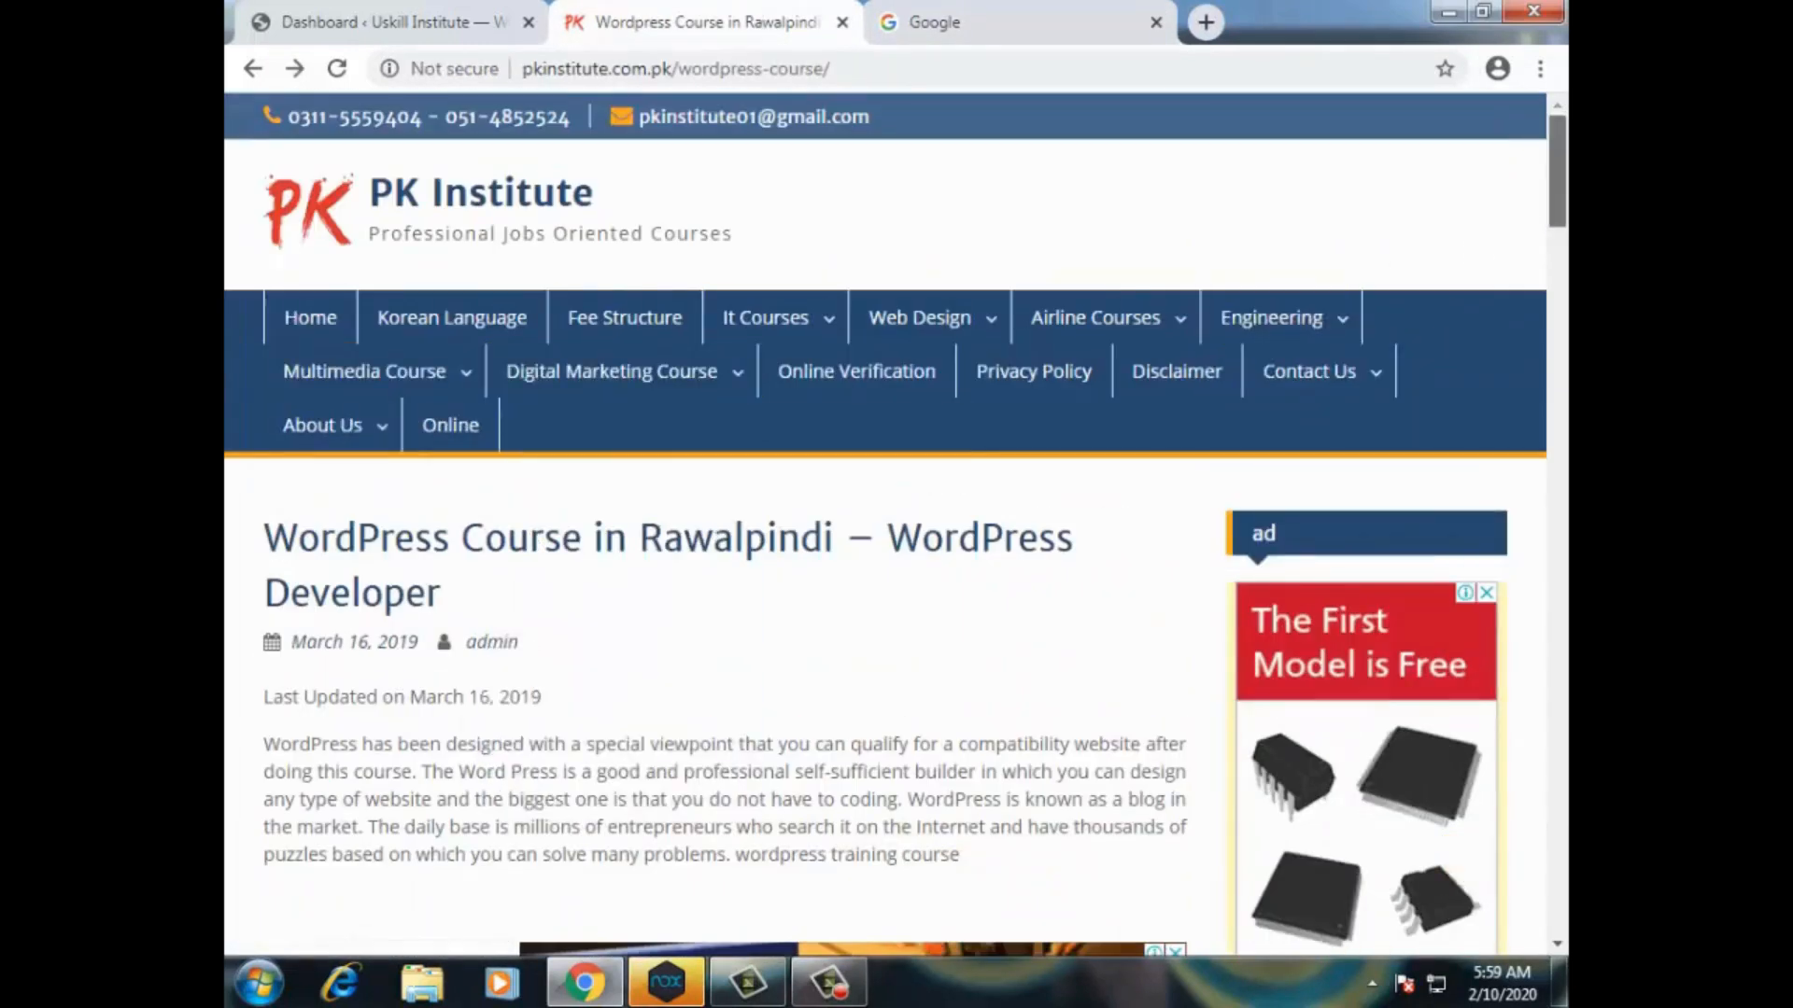
drag(1557, 172, 1565, 500)
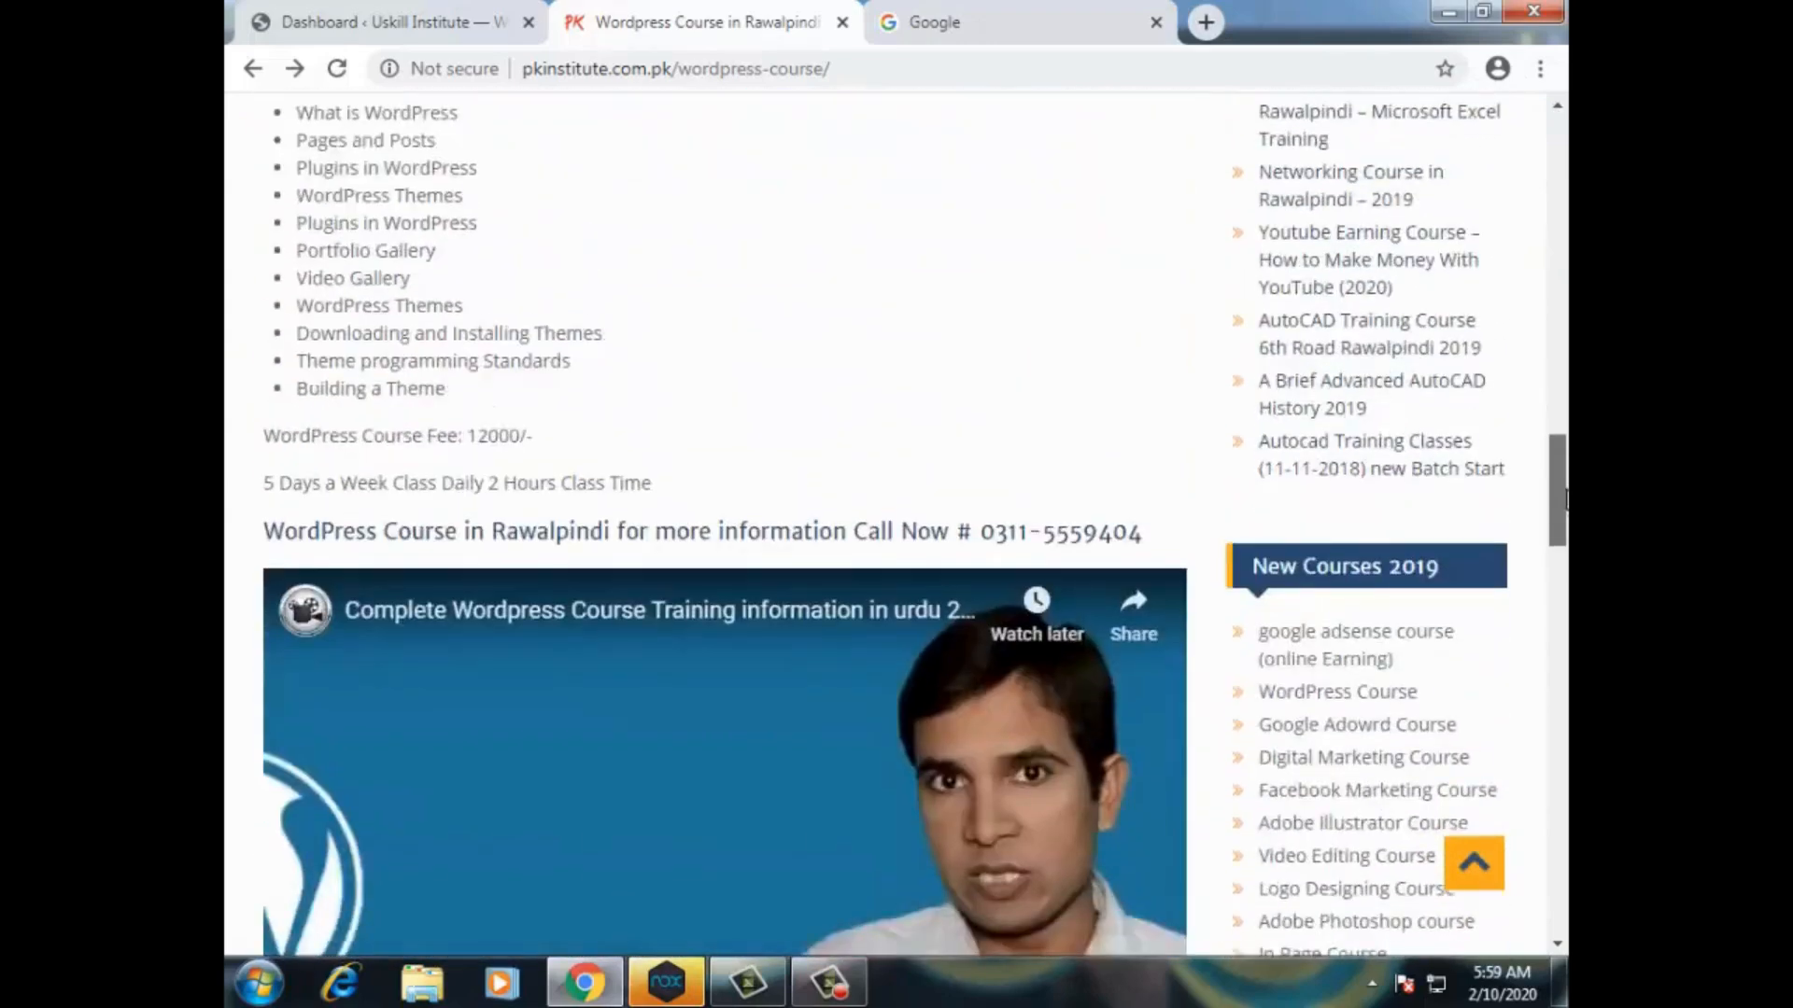
scroll(1422, 378, up, 10)
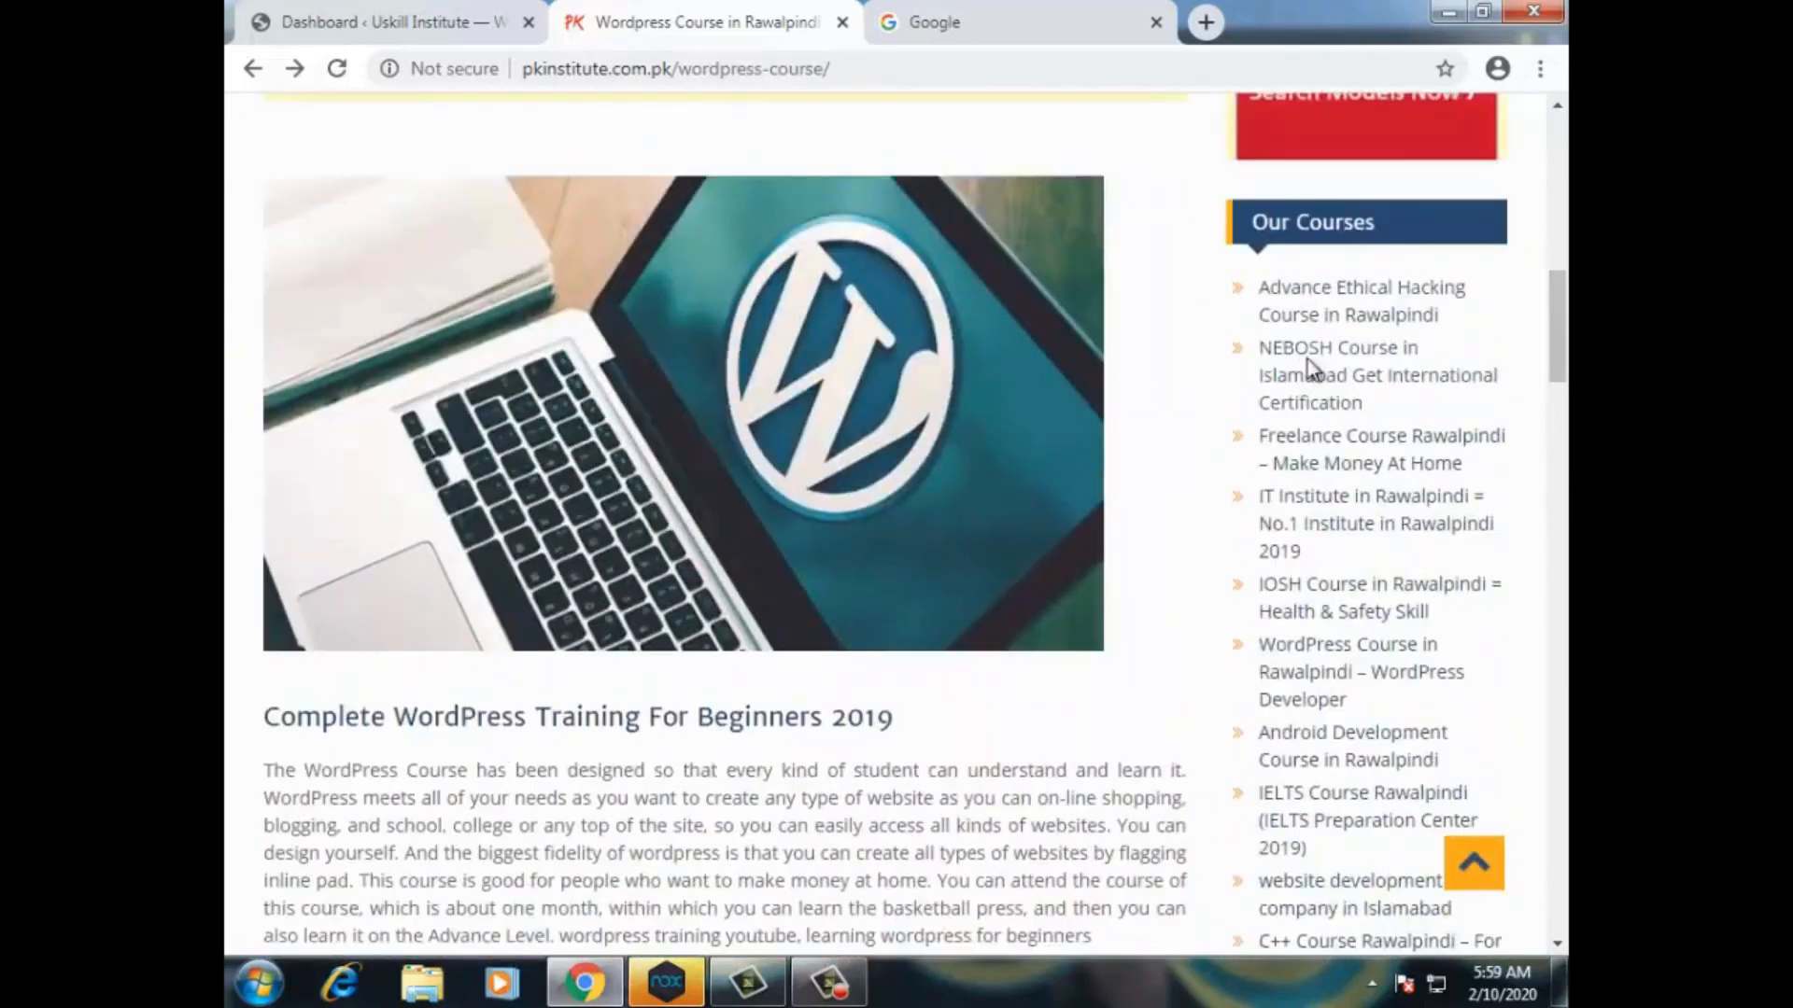
Compare the WordPress Course Outline on the PK Institute page, including Plugins in WordPress, with the admin dashboard's sections.
click(450, 20)
mouse_move(347, 336)
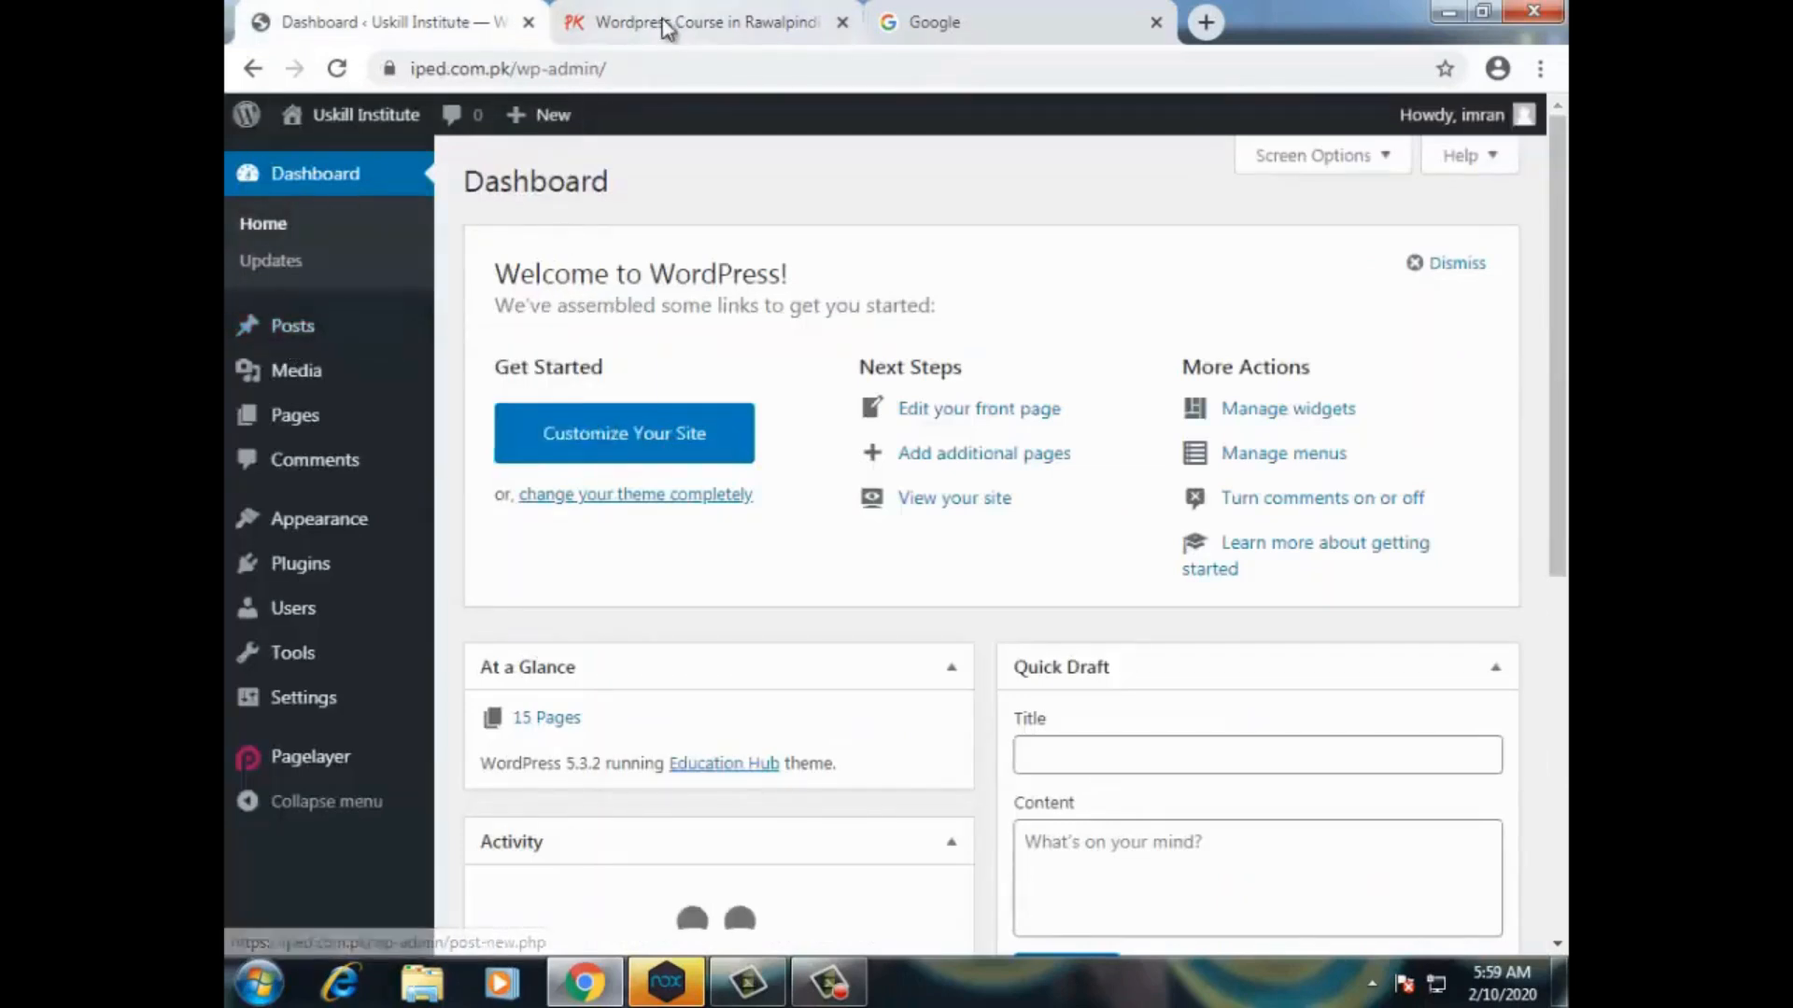
click(700, 21)
drag(1553, 359, 1561, 500)
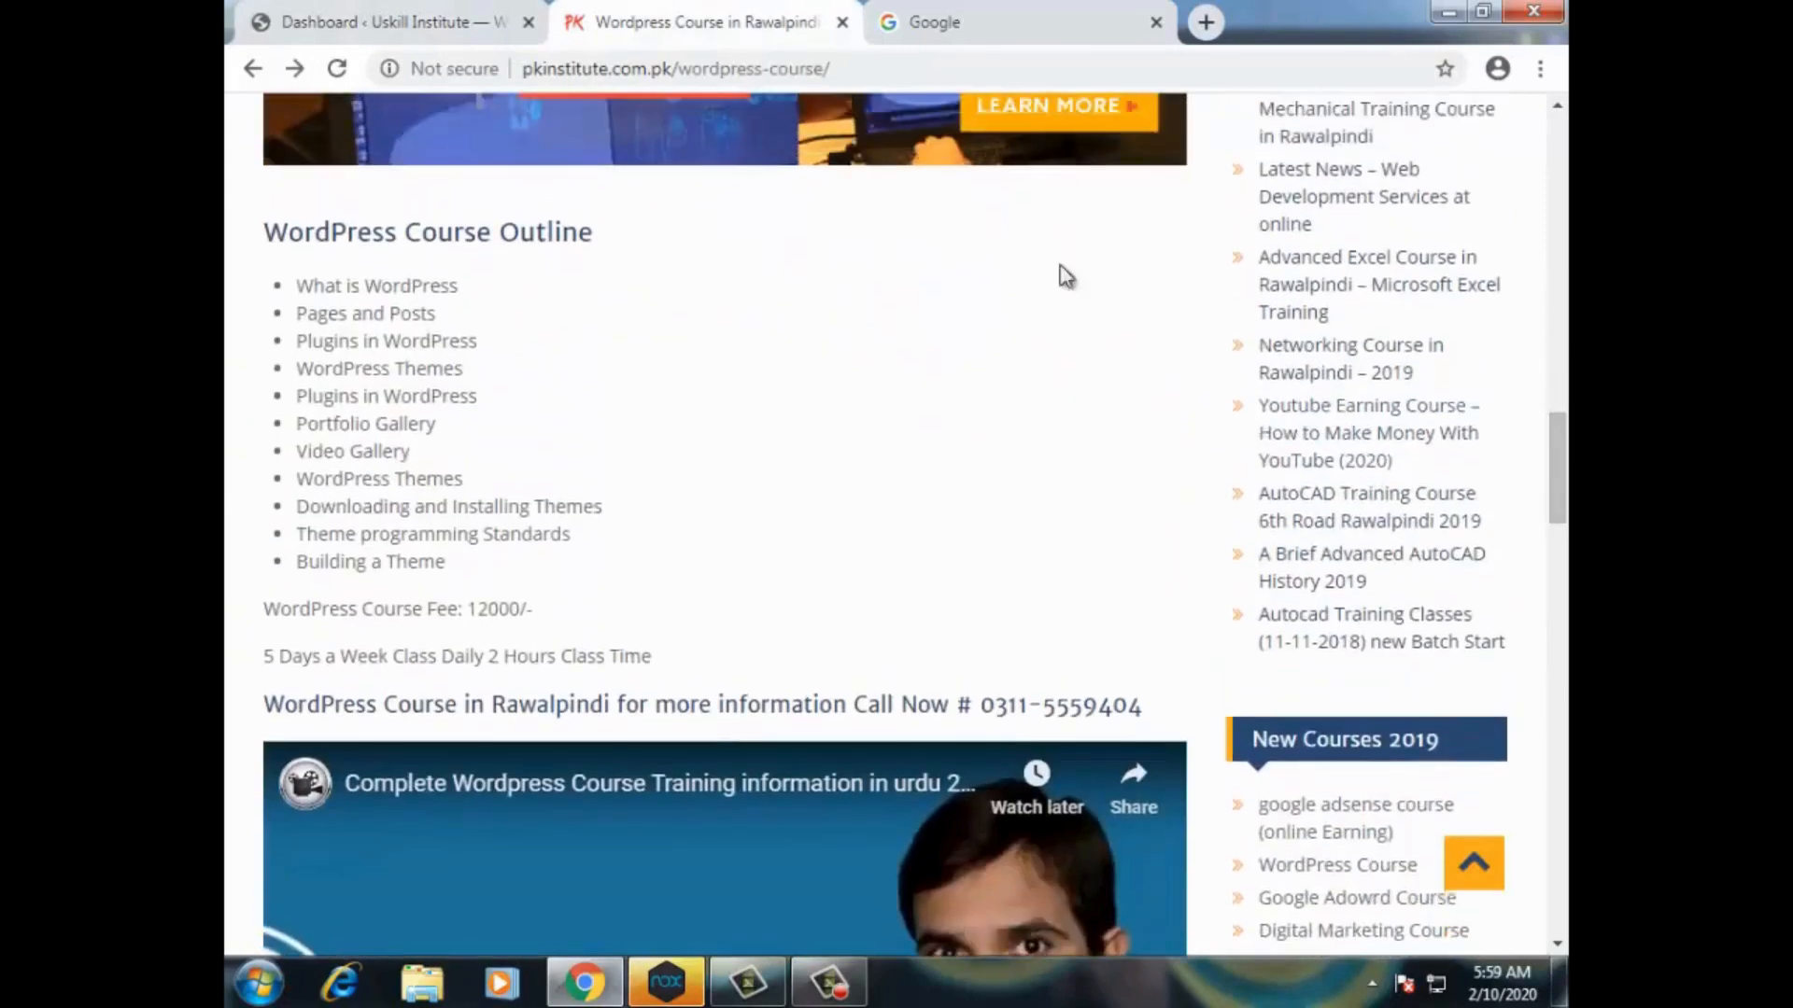
click(377, 23)
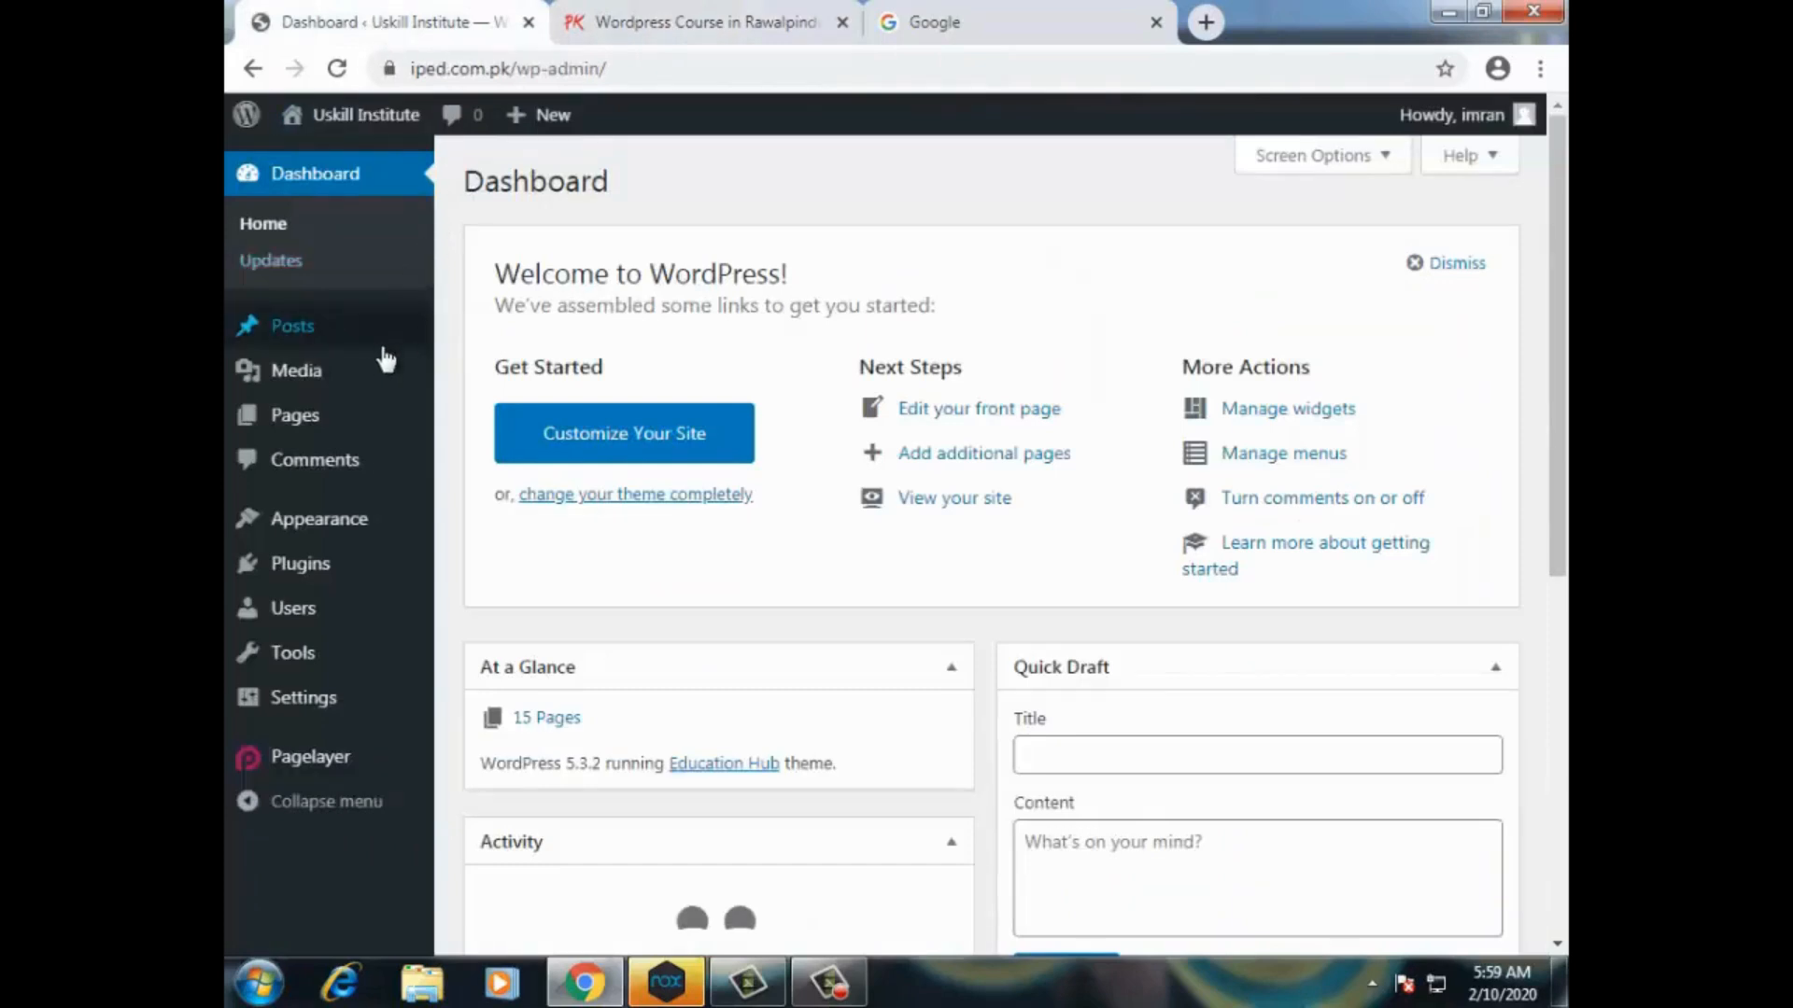
click(767, 42)
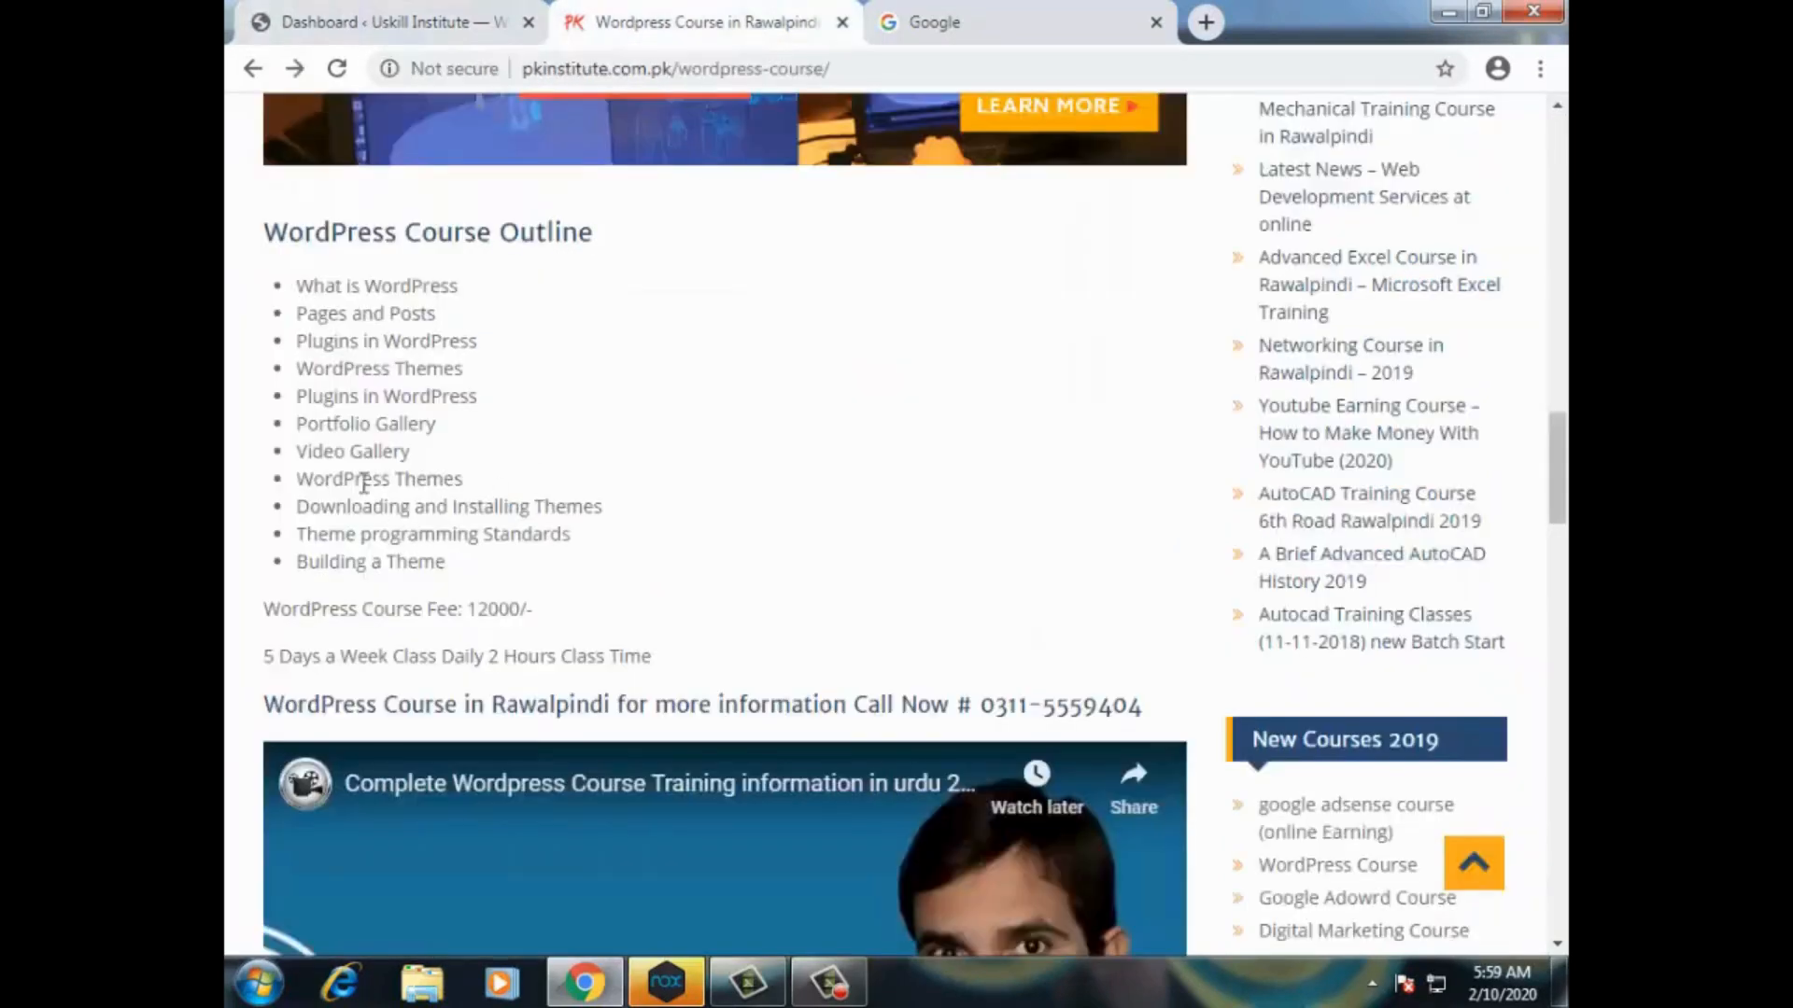
drag(308, 342, 461, 350)
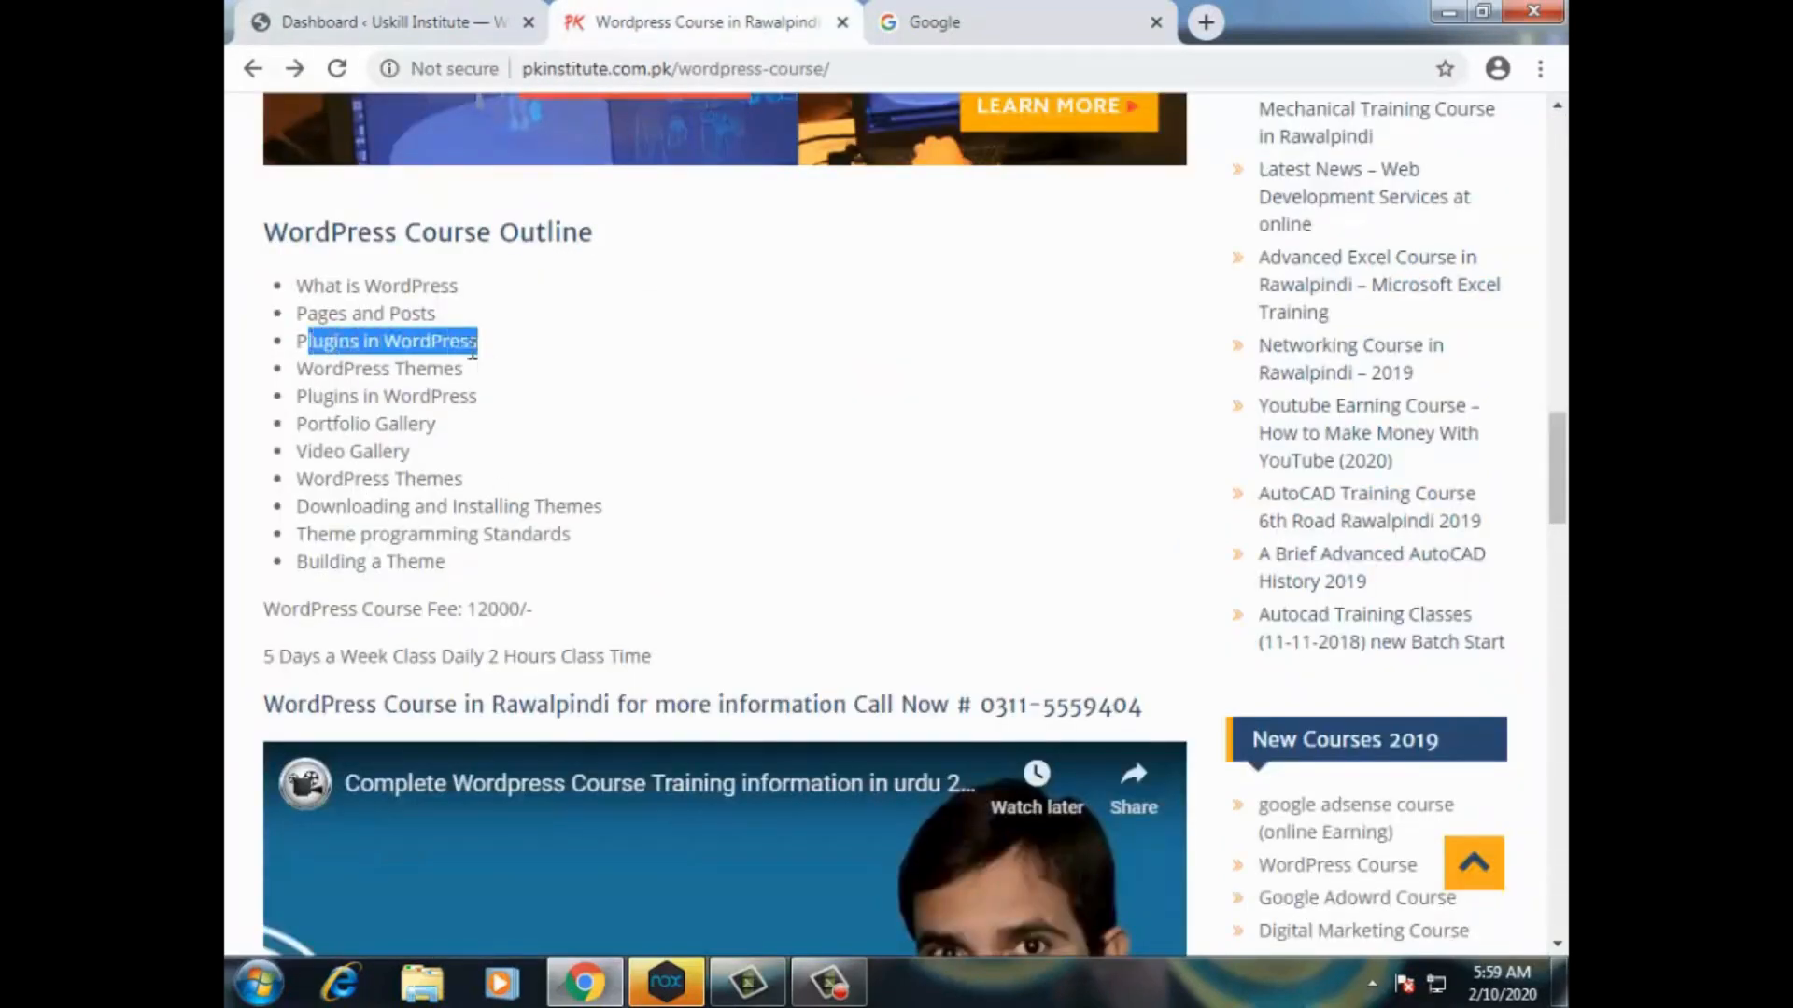
click(472, 350)
triple_click(469, 348)
Visit the Uskill Institute live site from the dashboard and examine its front page down to the footer.
click(418, 13)
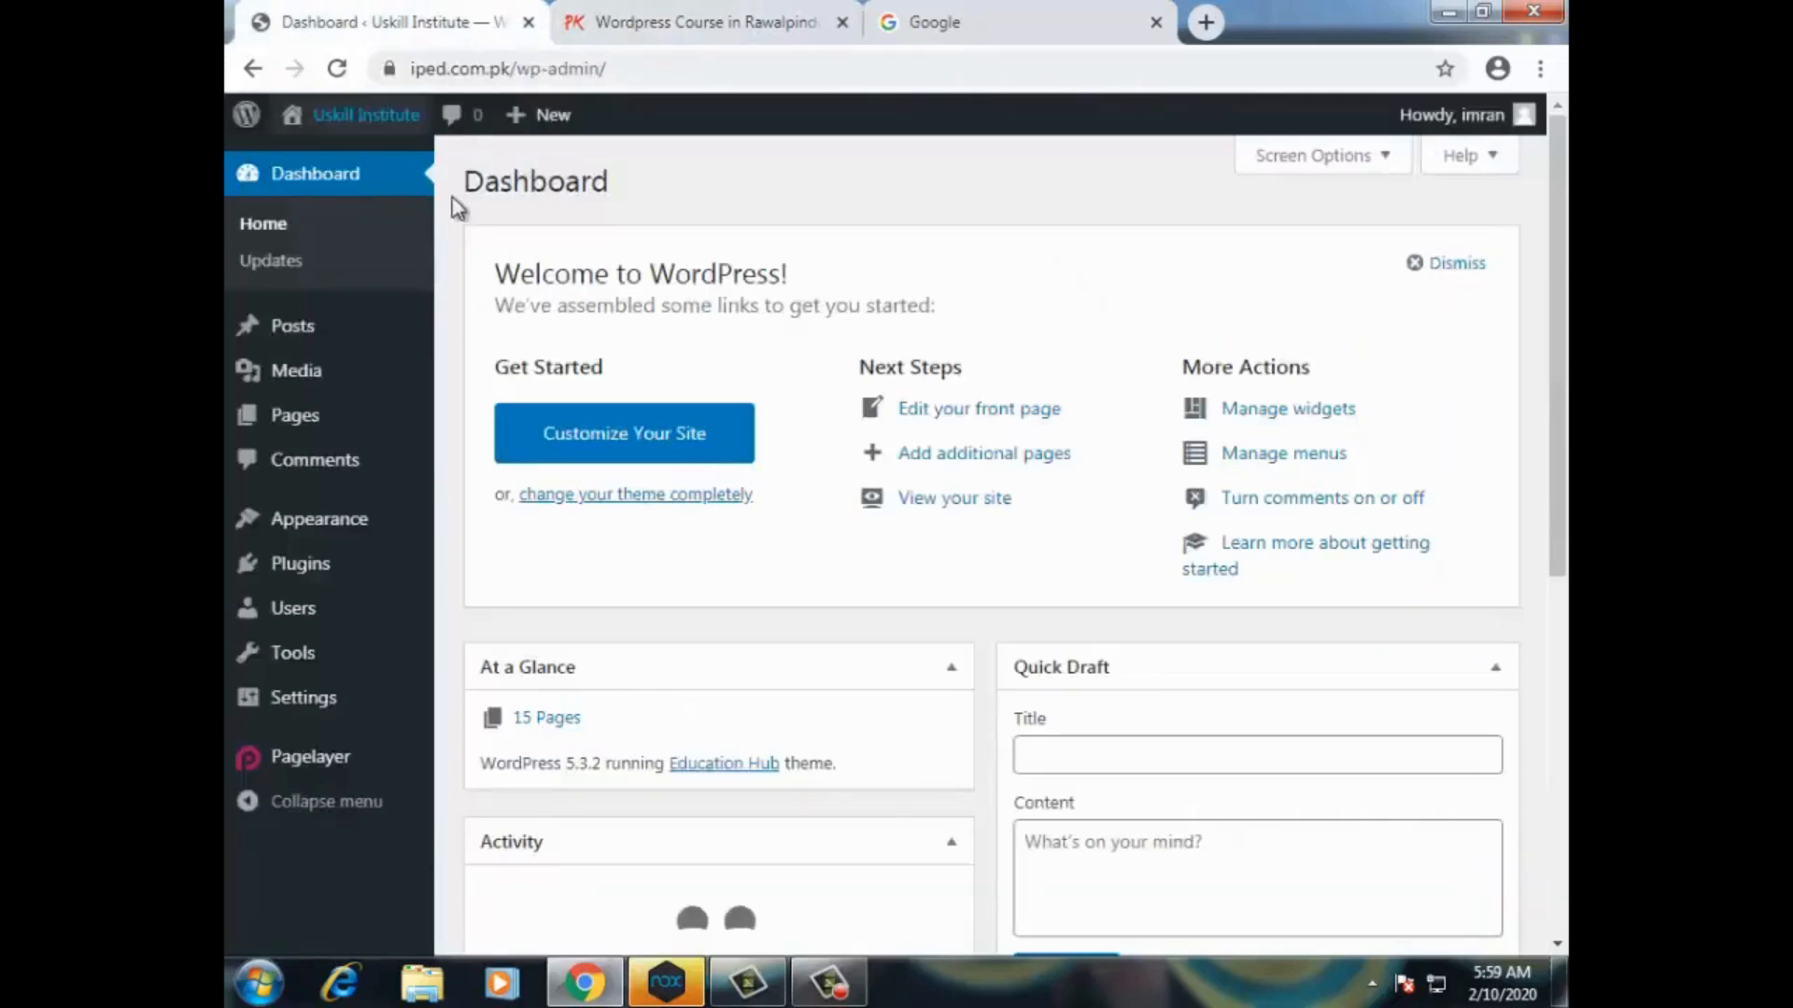
mouse_move(296, 381)
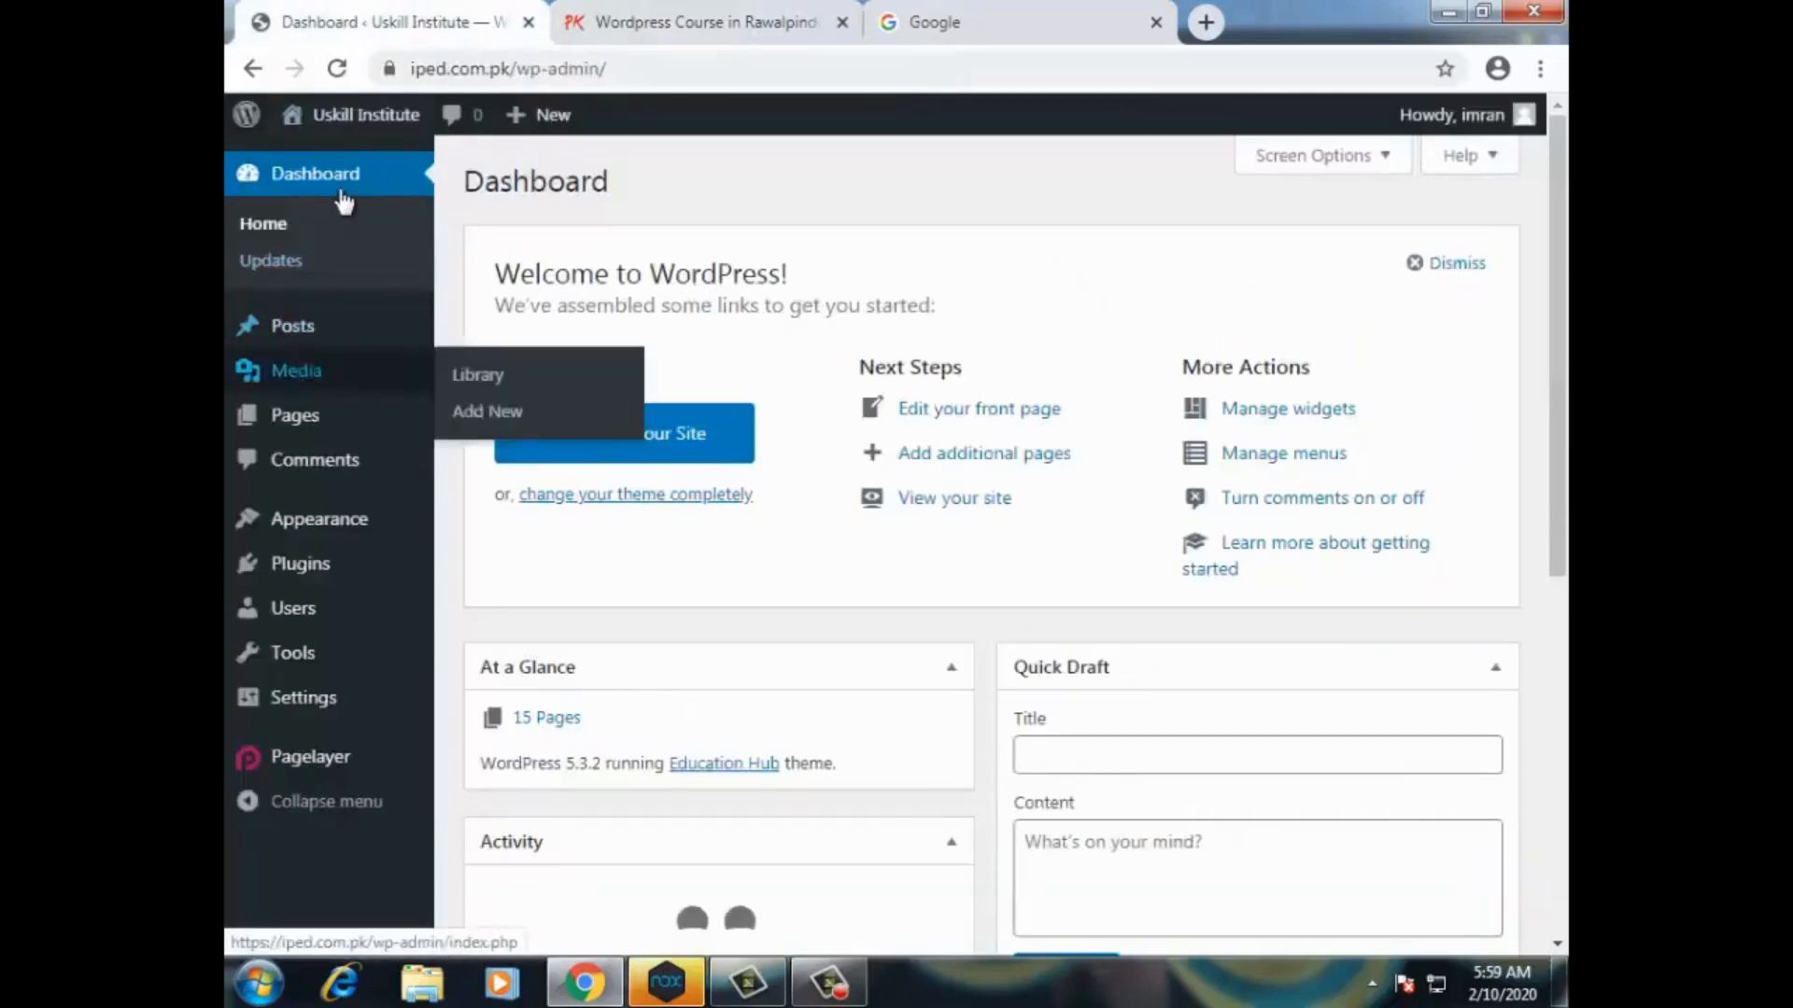
mouse_move(356, 138)
click(374, 174)
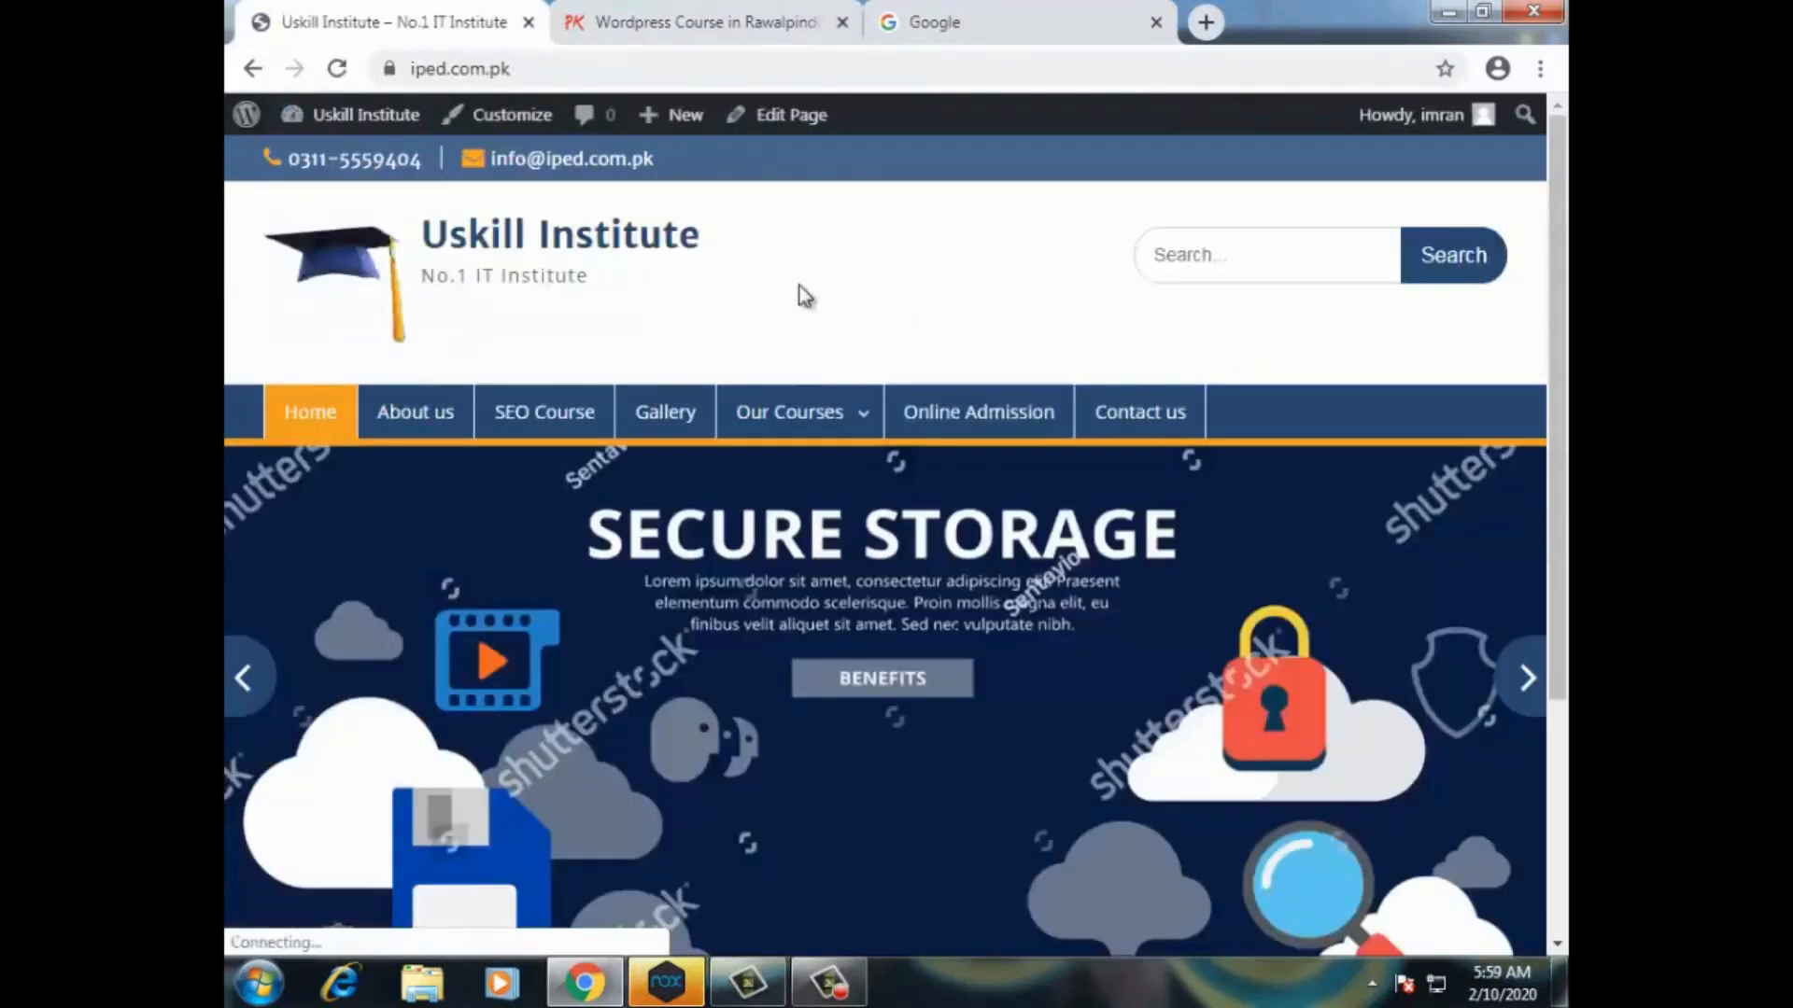
scroll(909, 411, down, 4)
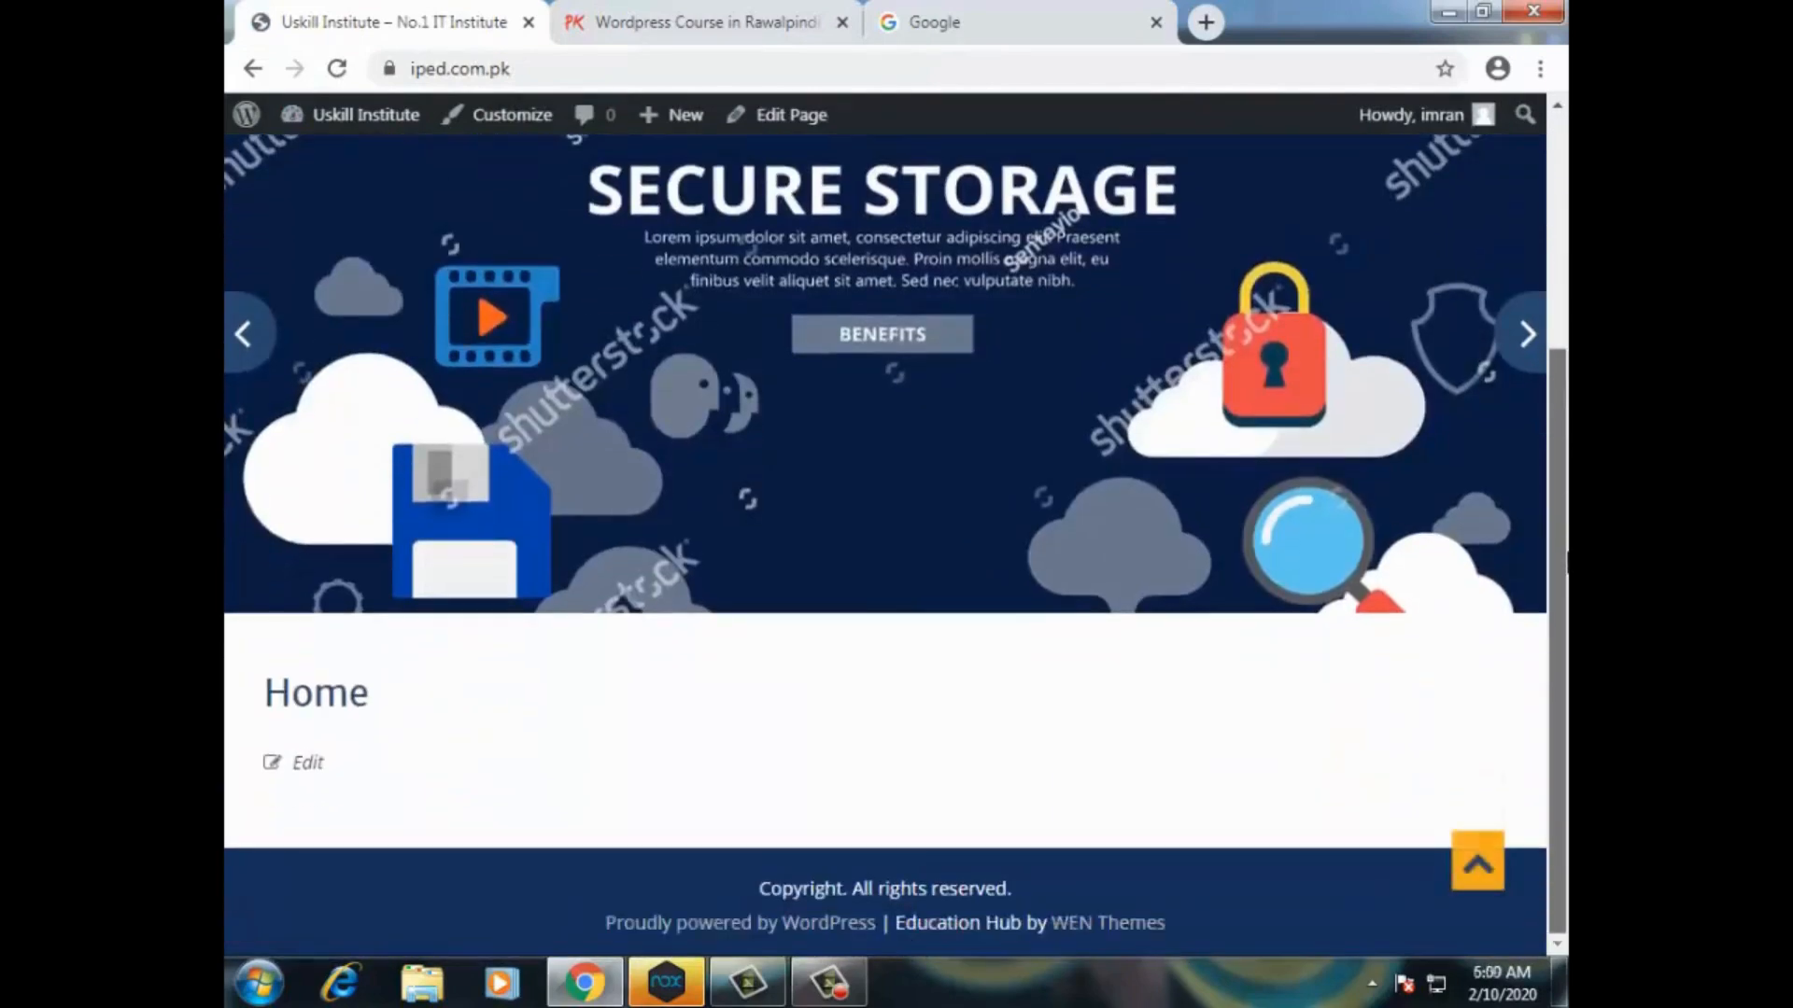
scroll(1268, 188, up, 5)
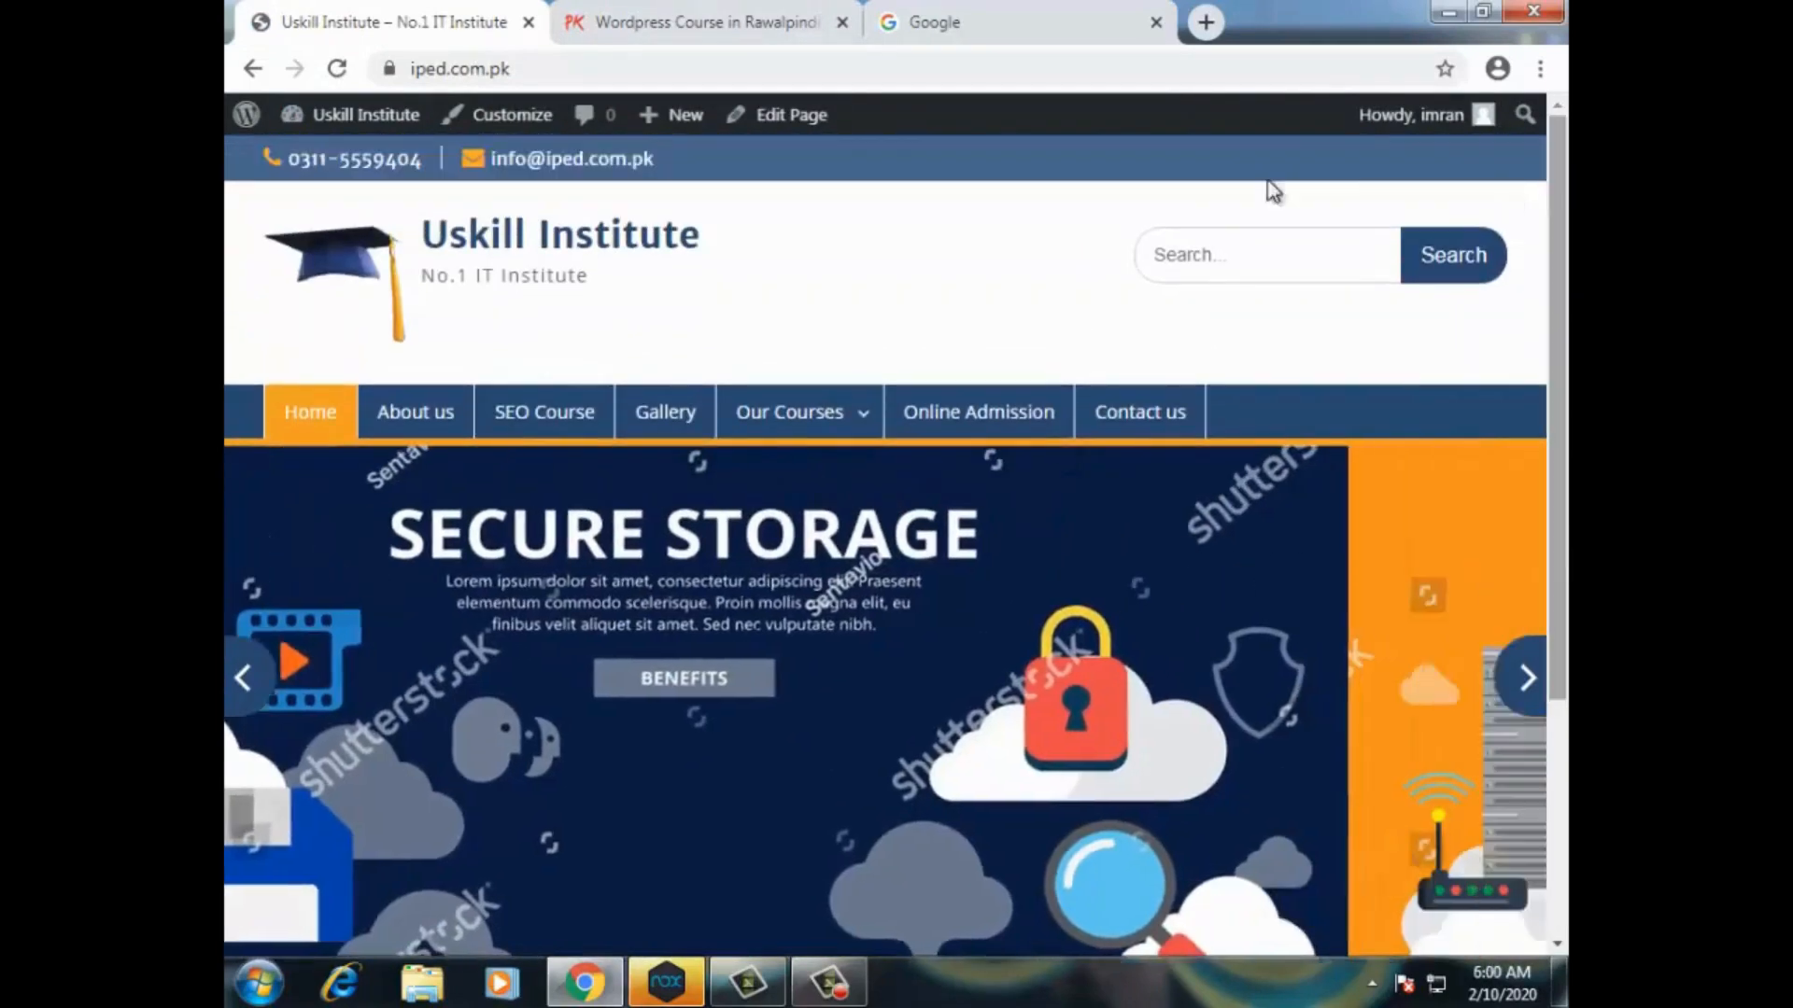
In the Customizer, enable Featured Content on Static Front Page Only and publish the change.
mouse_move(340, 112)
click(327, 163)
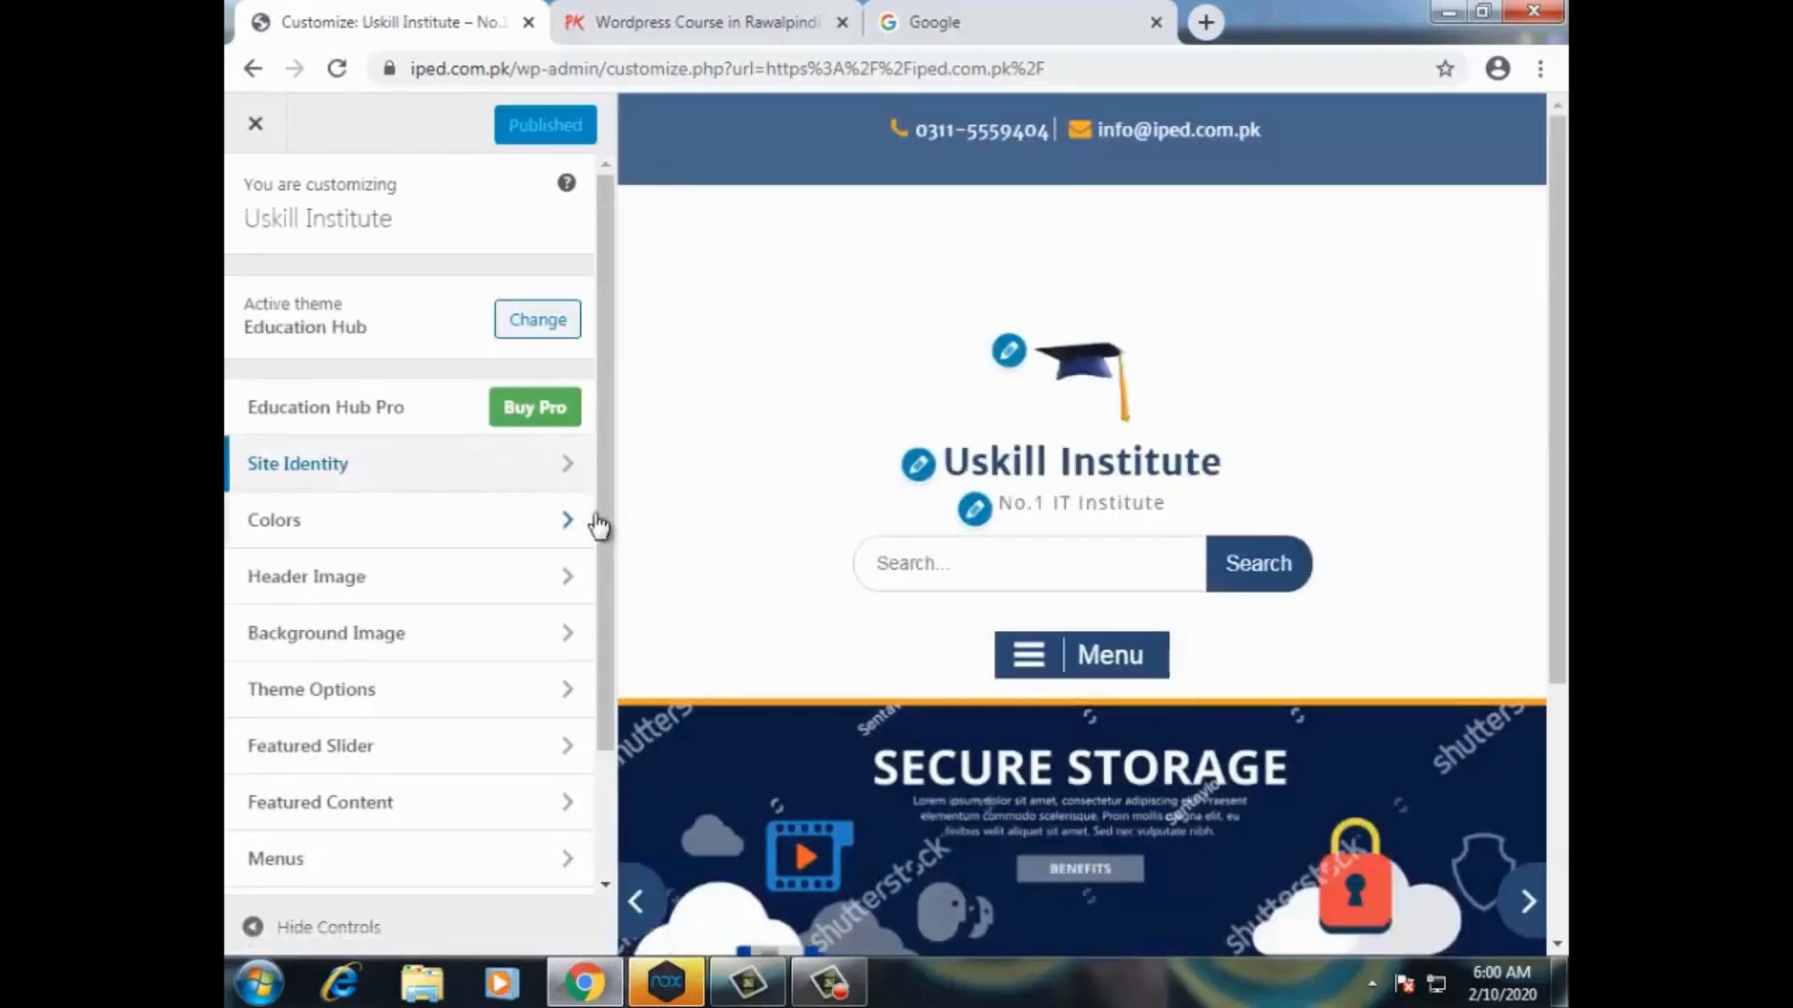
scroll(607, 616, down, 3)
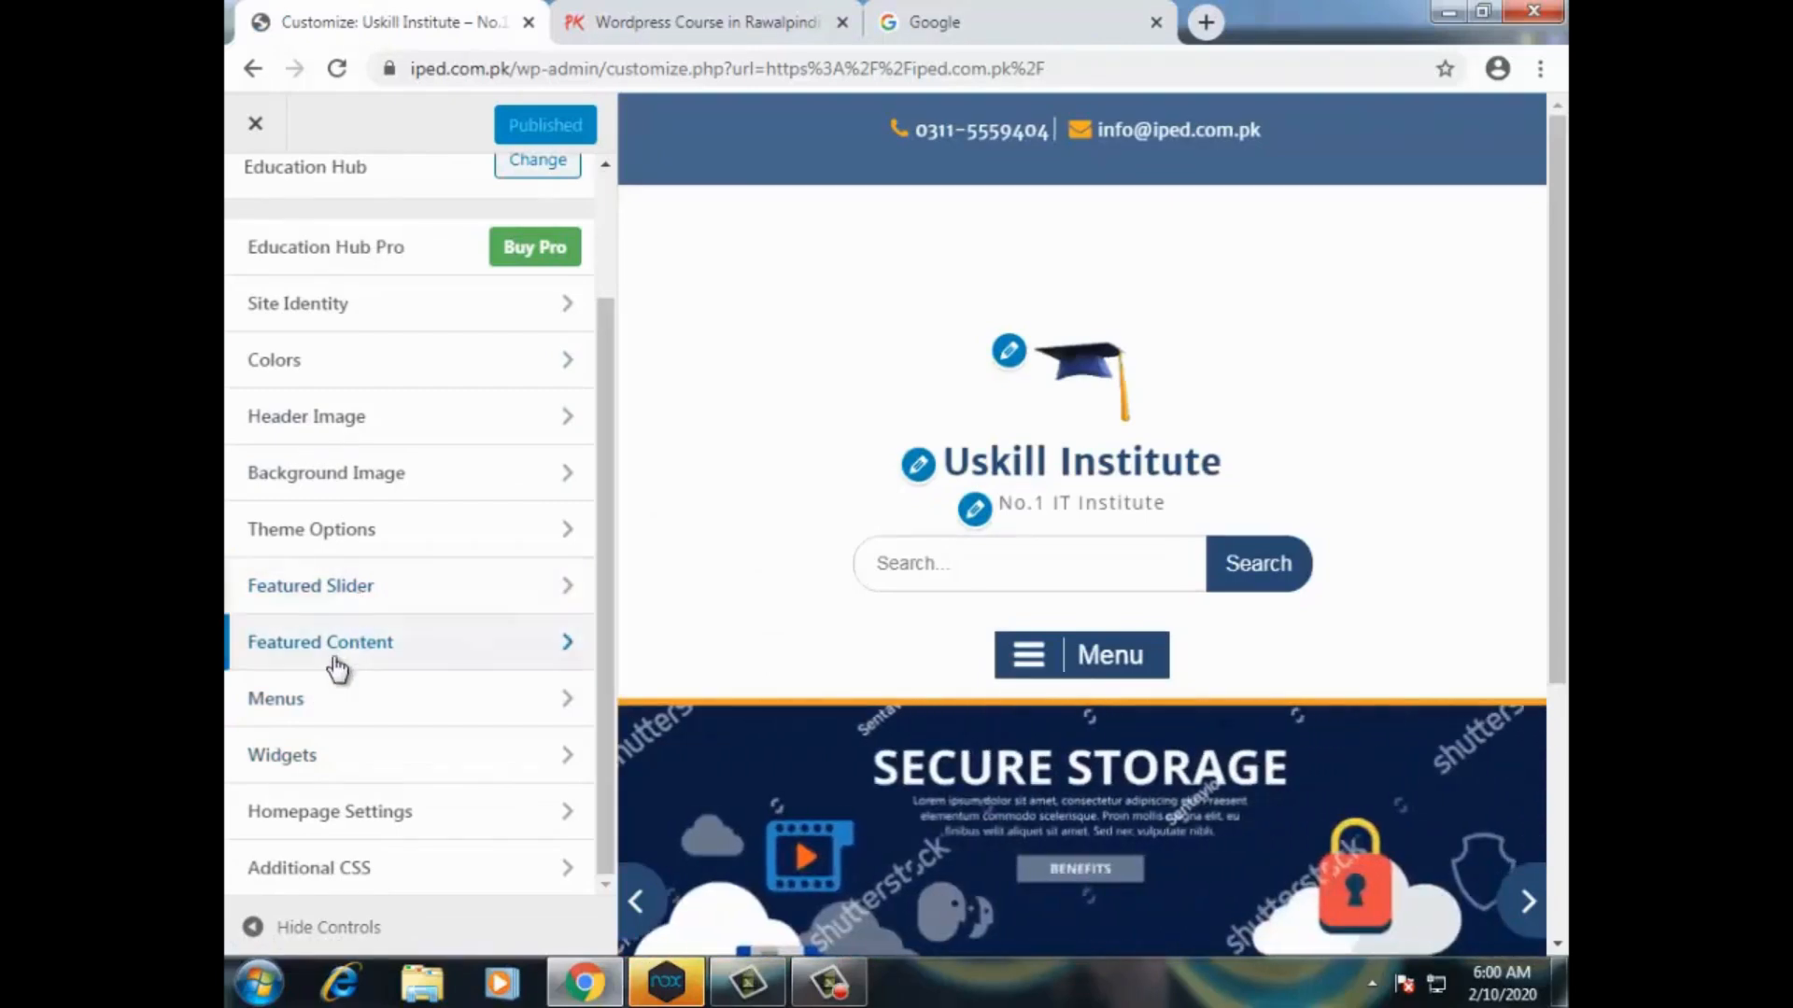
click(336, 661)
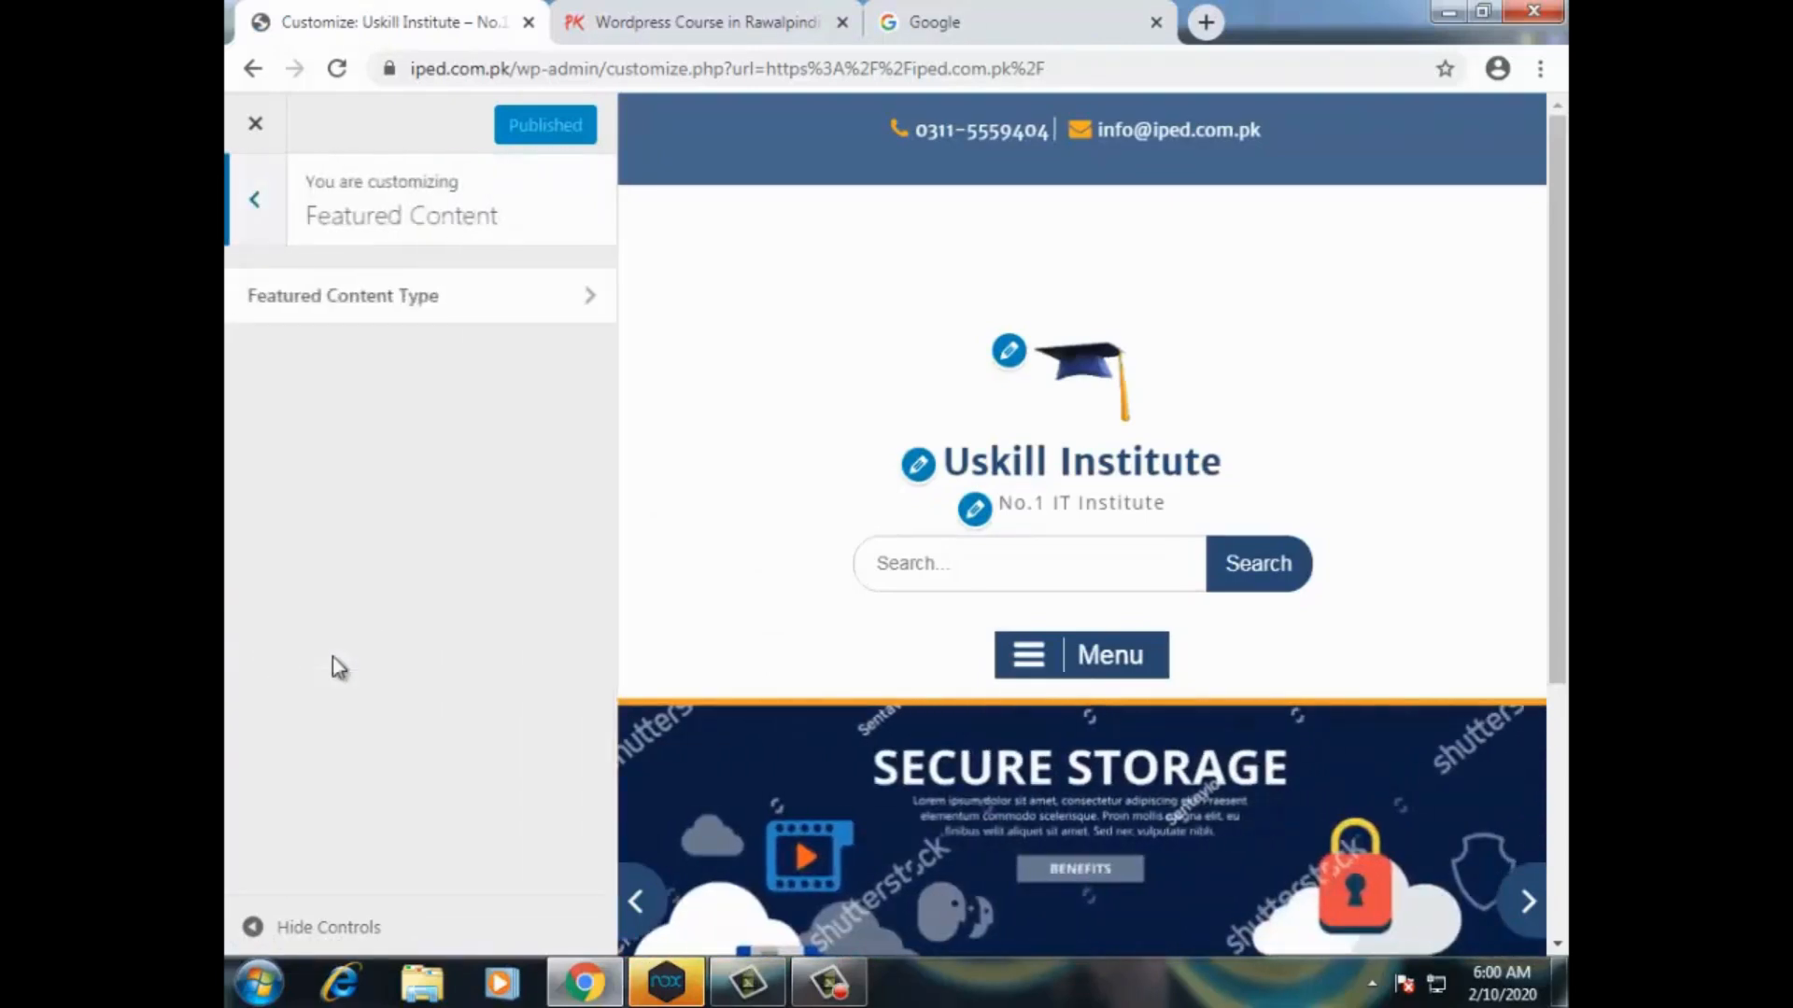
click(418, 297)
click(423, 338)
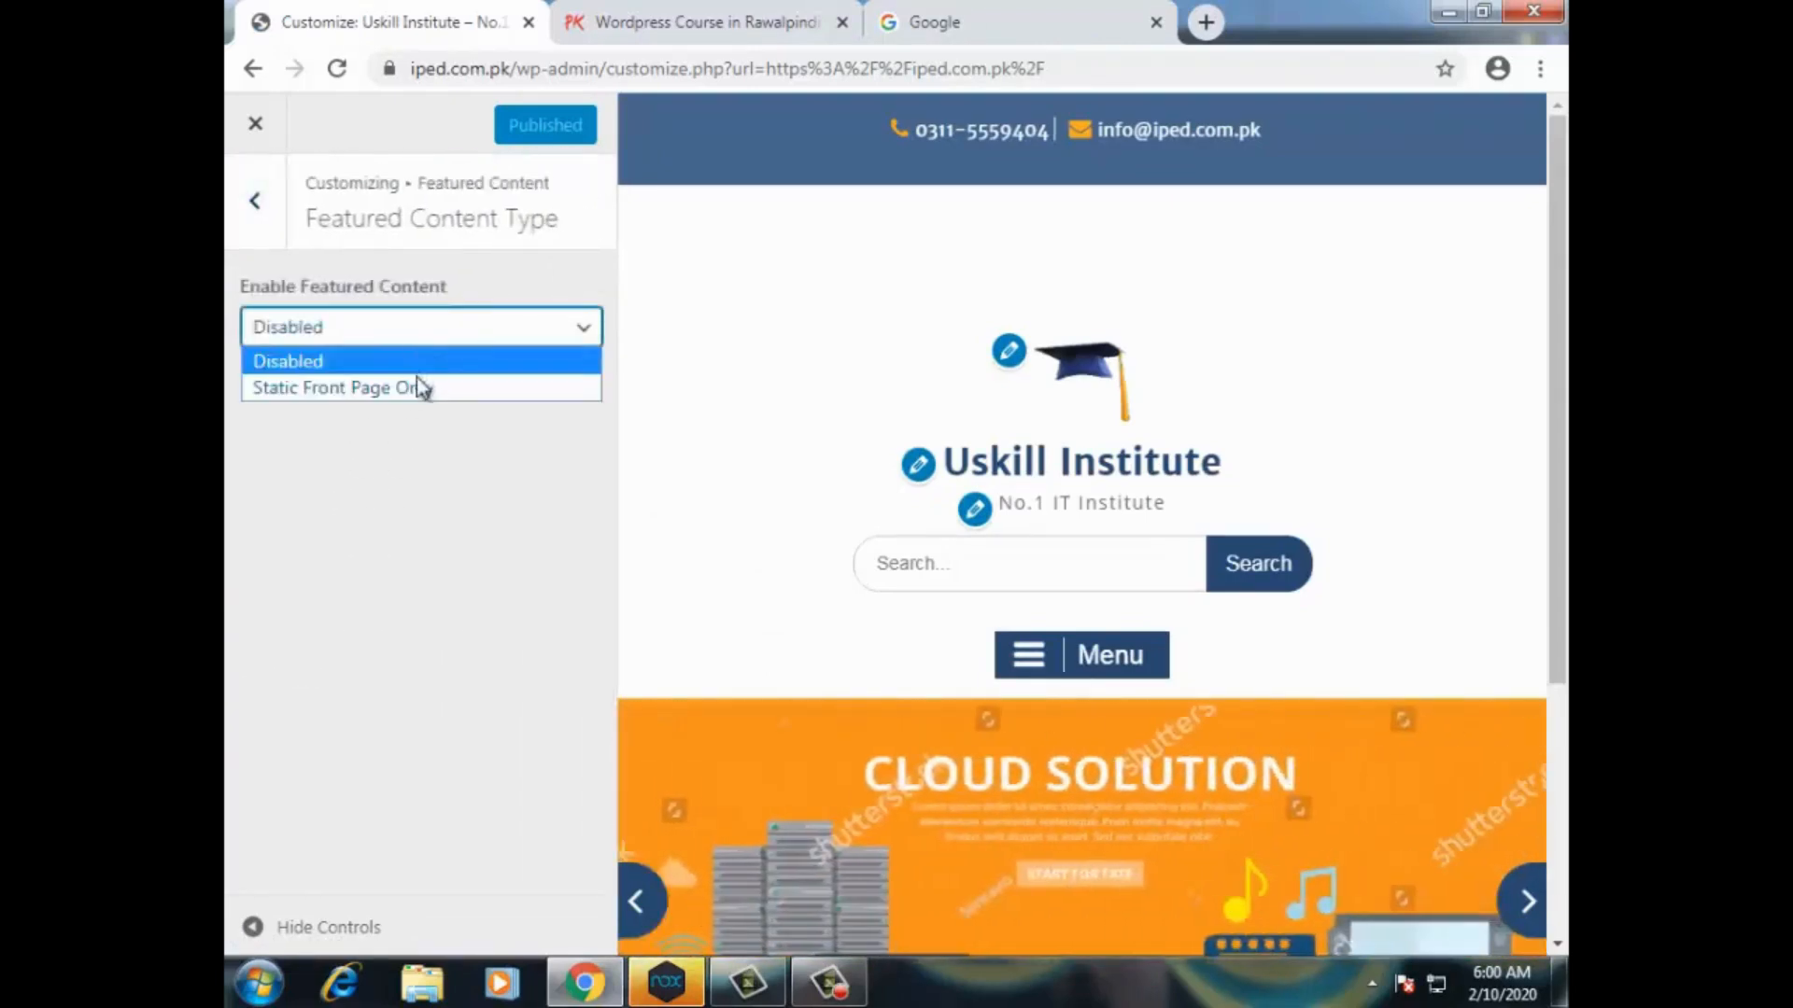
click(418, 387)
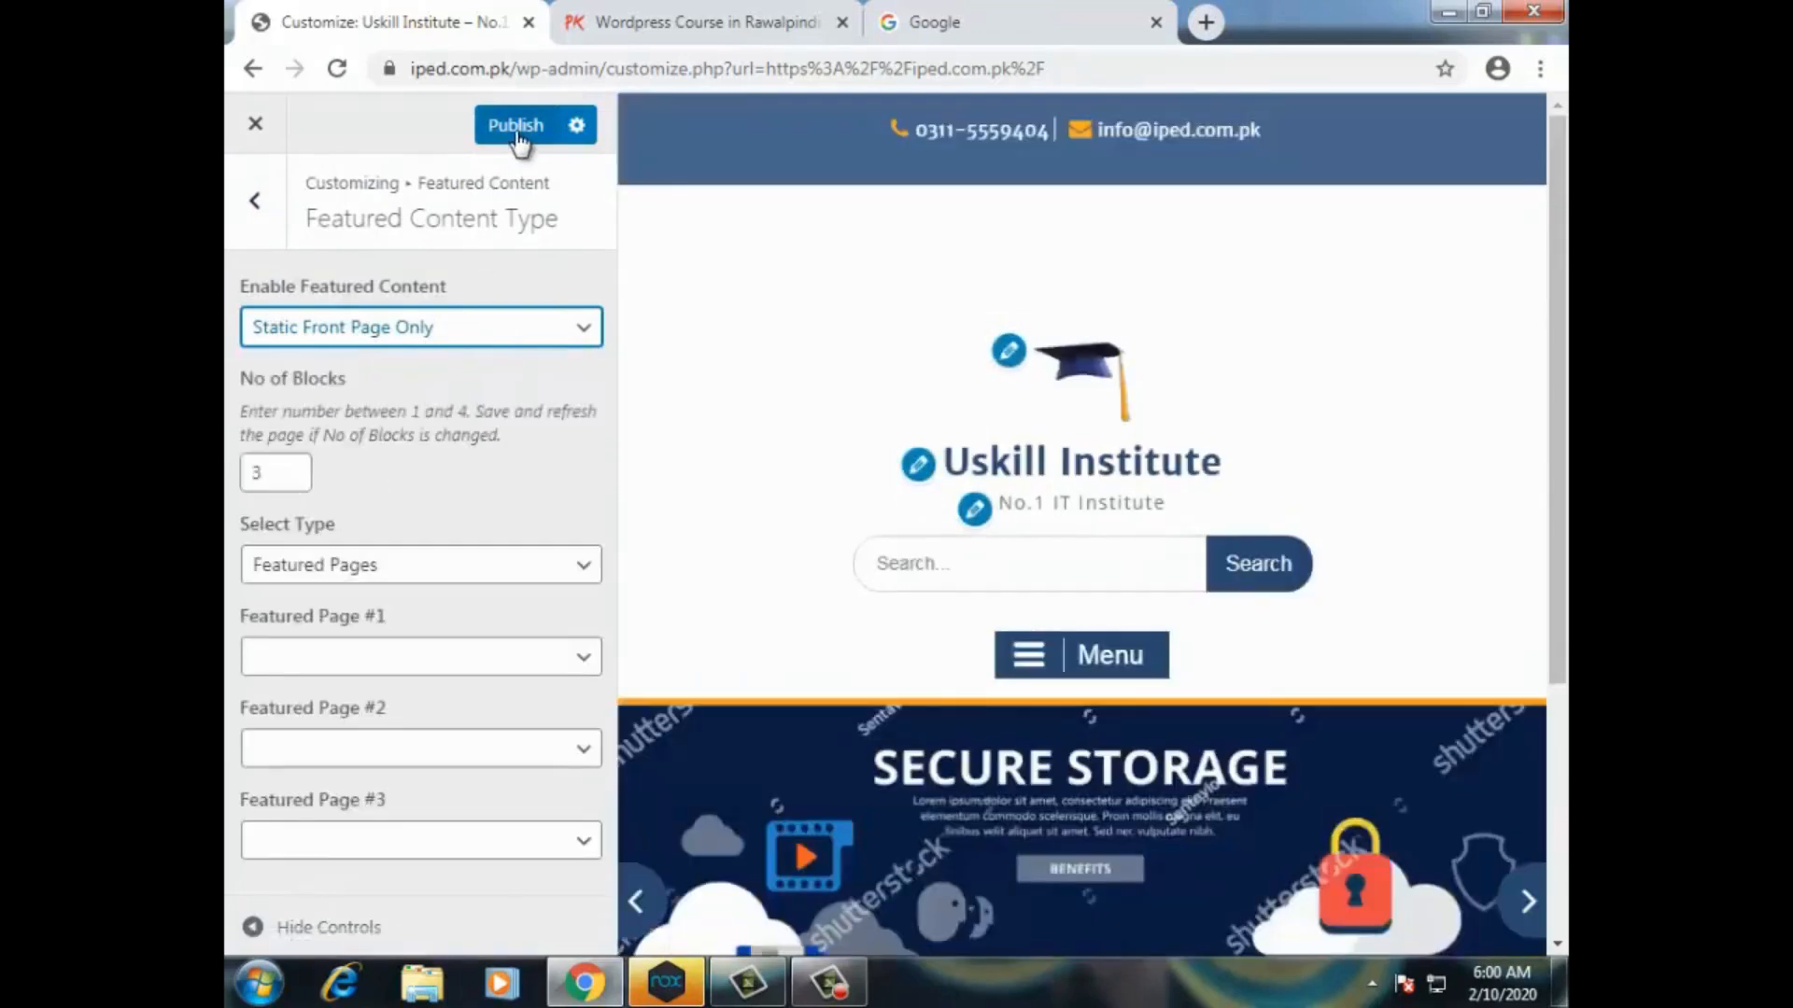
click(517, 131)
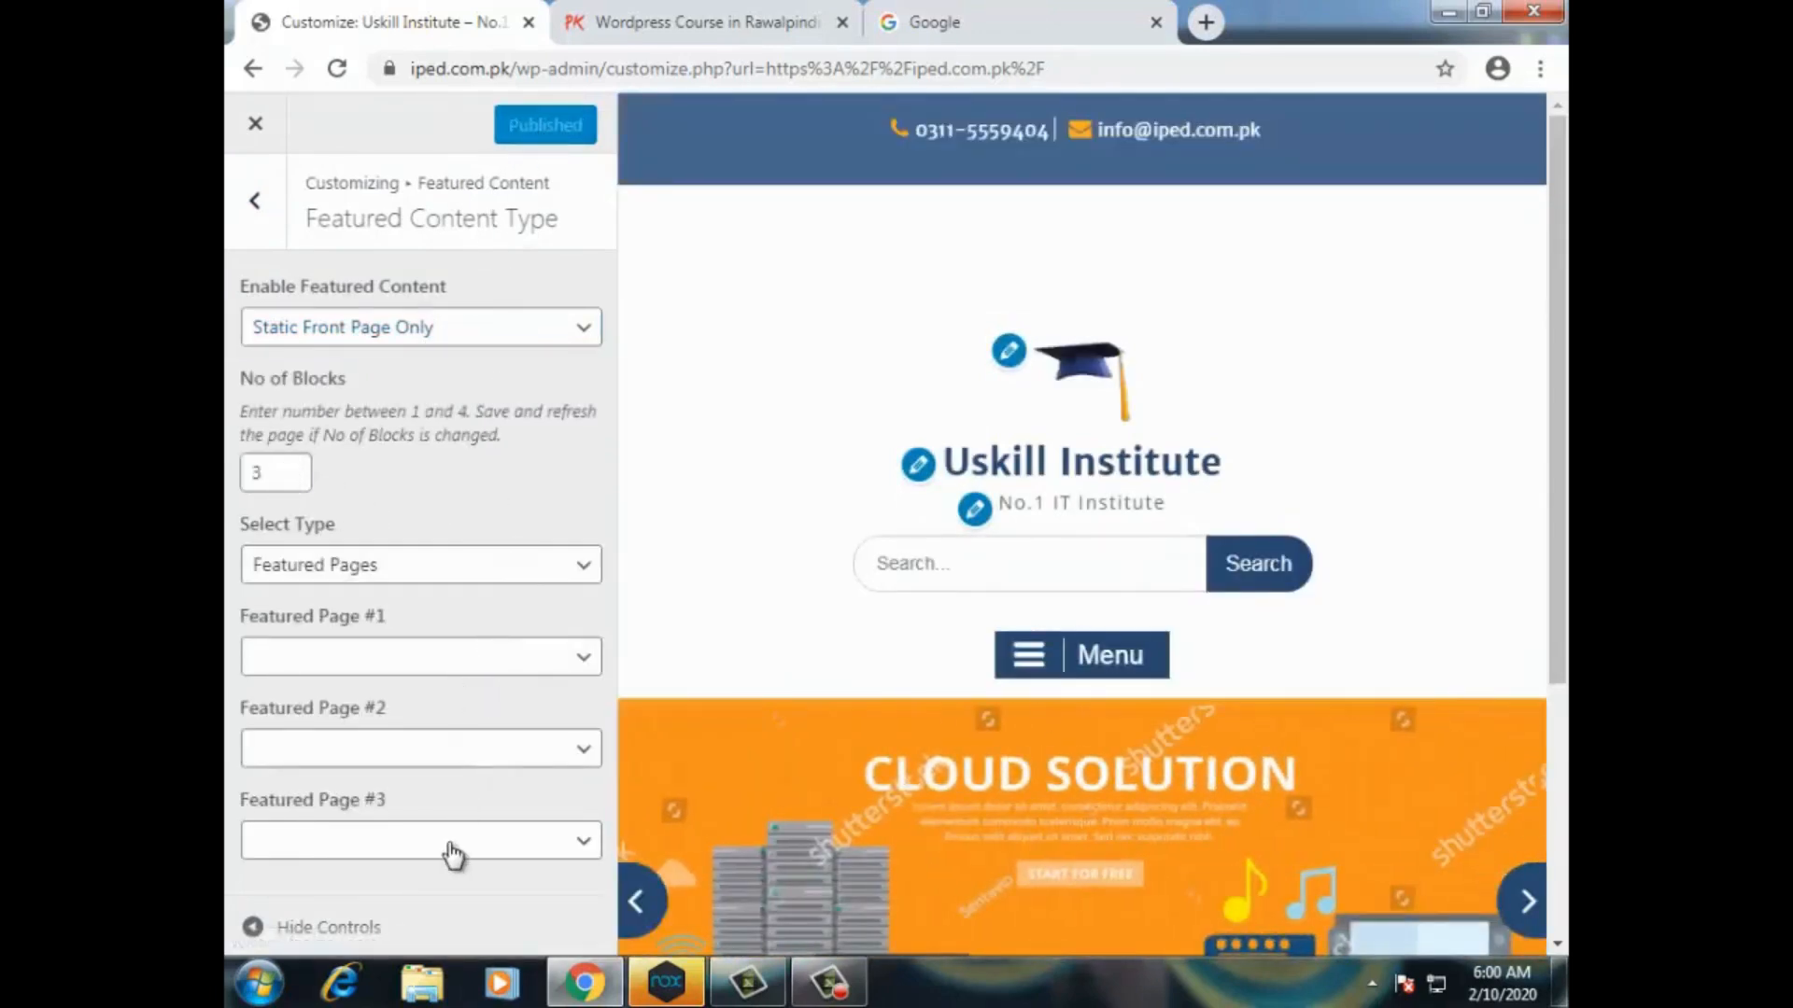
Search Google for "wordoress education hub" and open the Education Hub theme page on wordpress.org.
click(1020, 34)
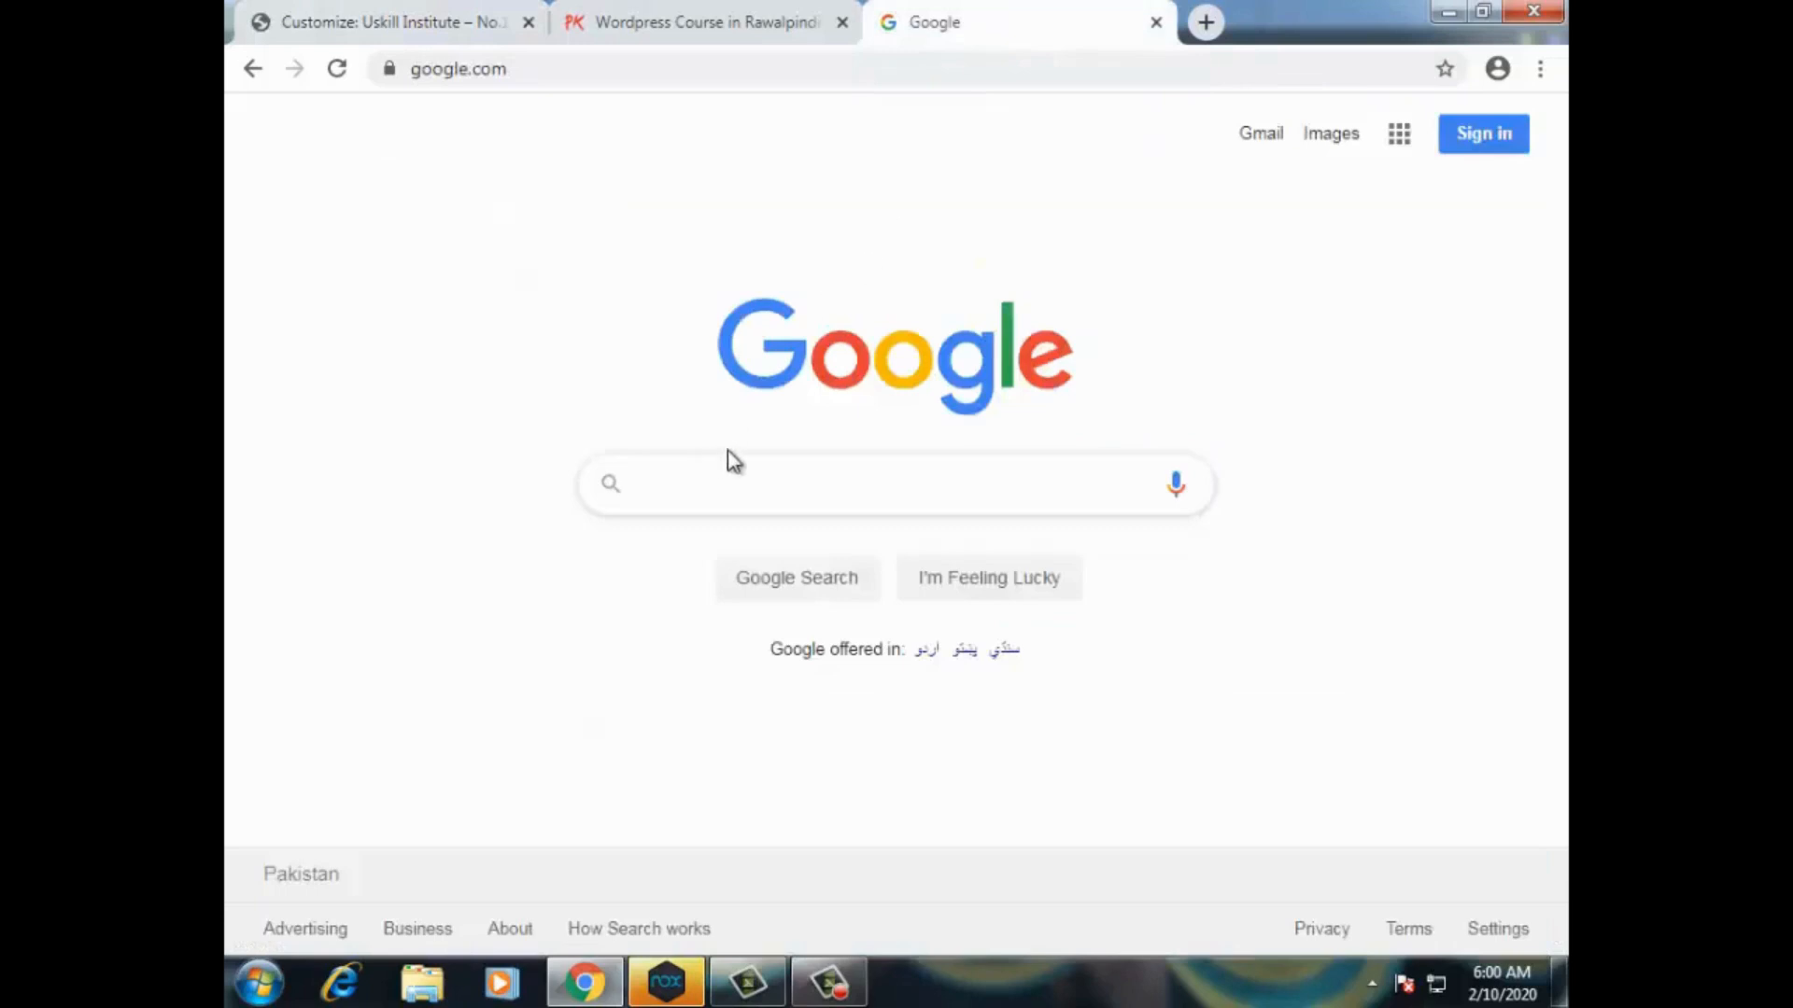
text(woprd)
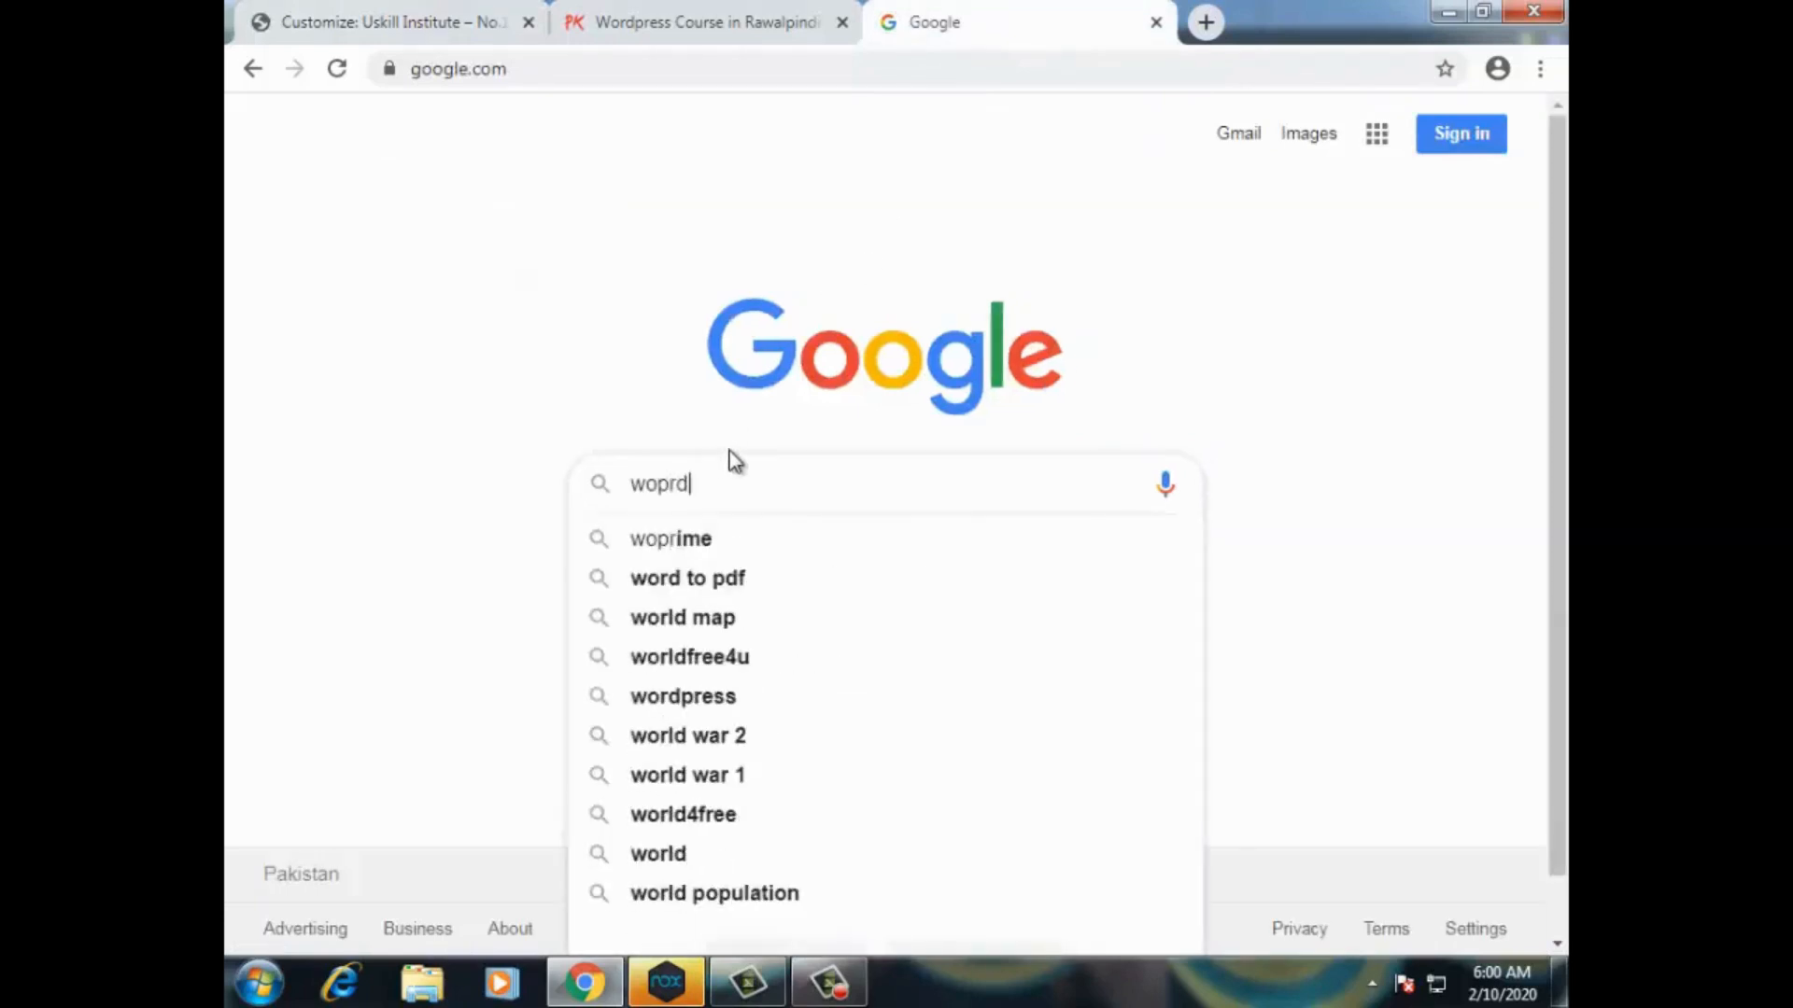
key(BackSpace)
key(BackSpace)
key(BackSpace)
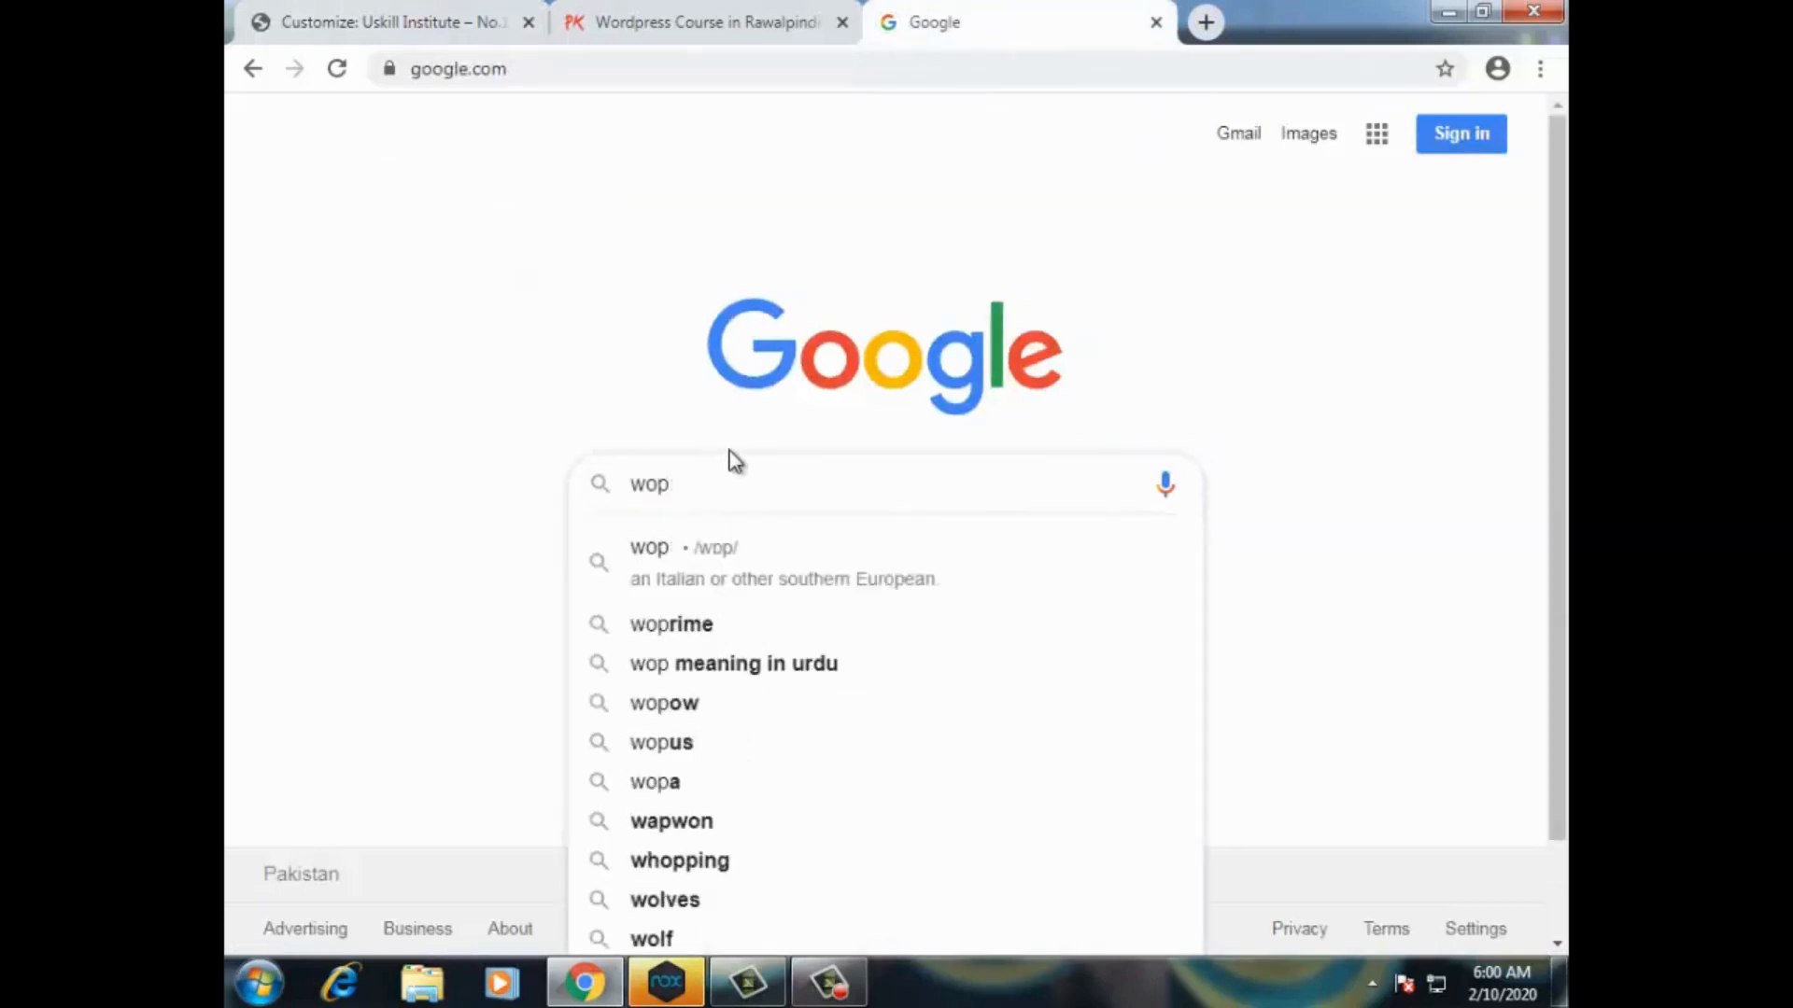
text(rdor)
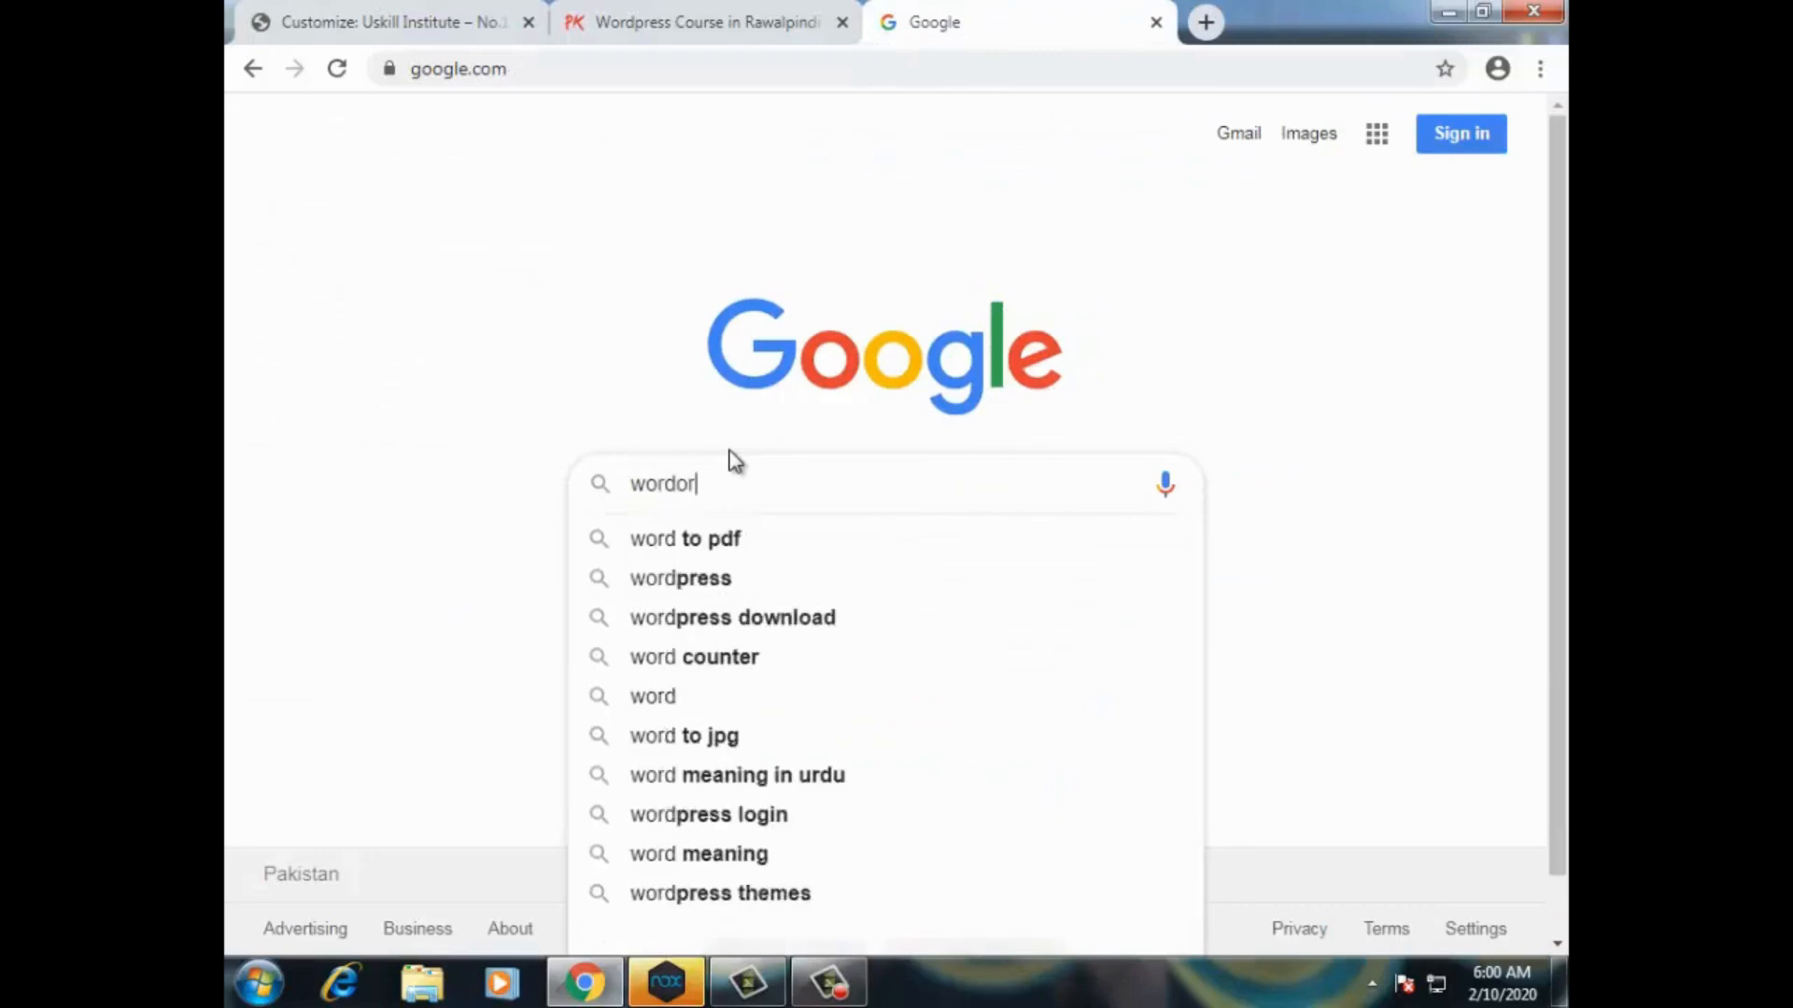
text(ess edu)
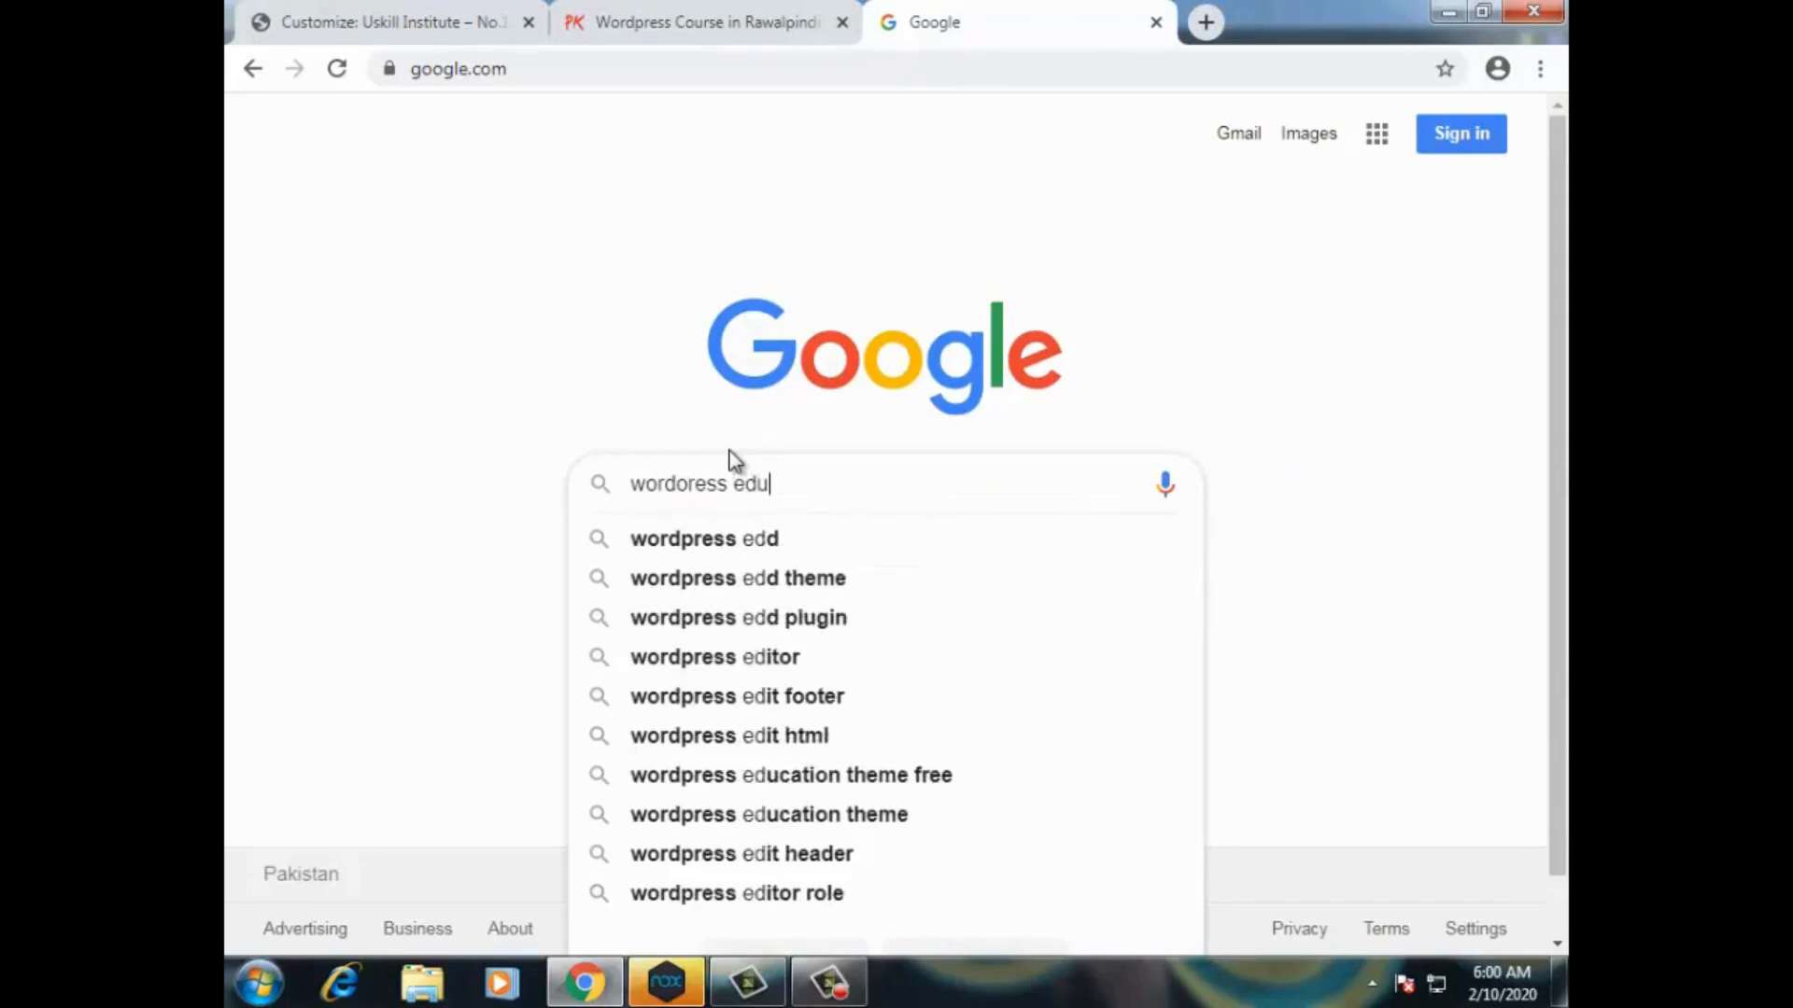
text(cation h)
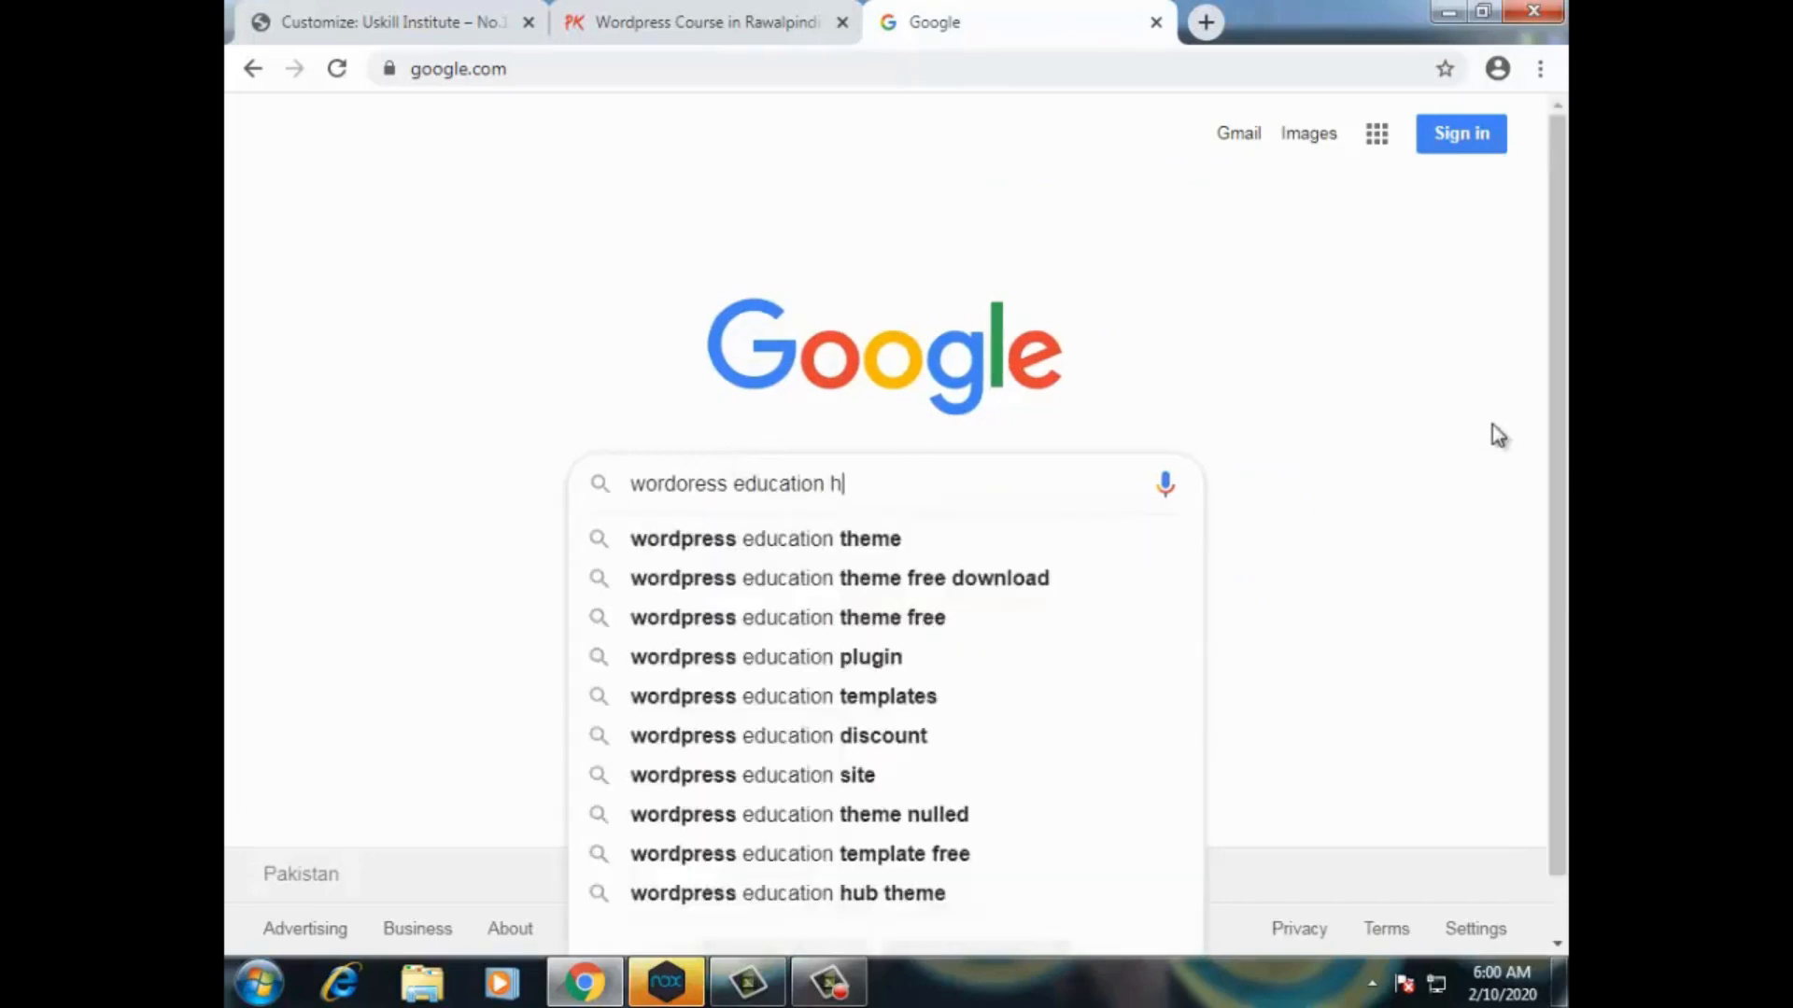
text(ub)
key(Return)
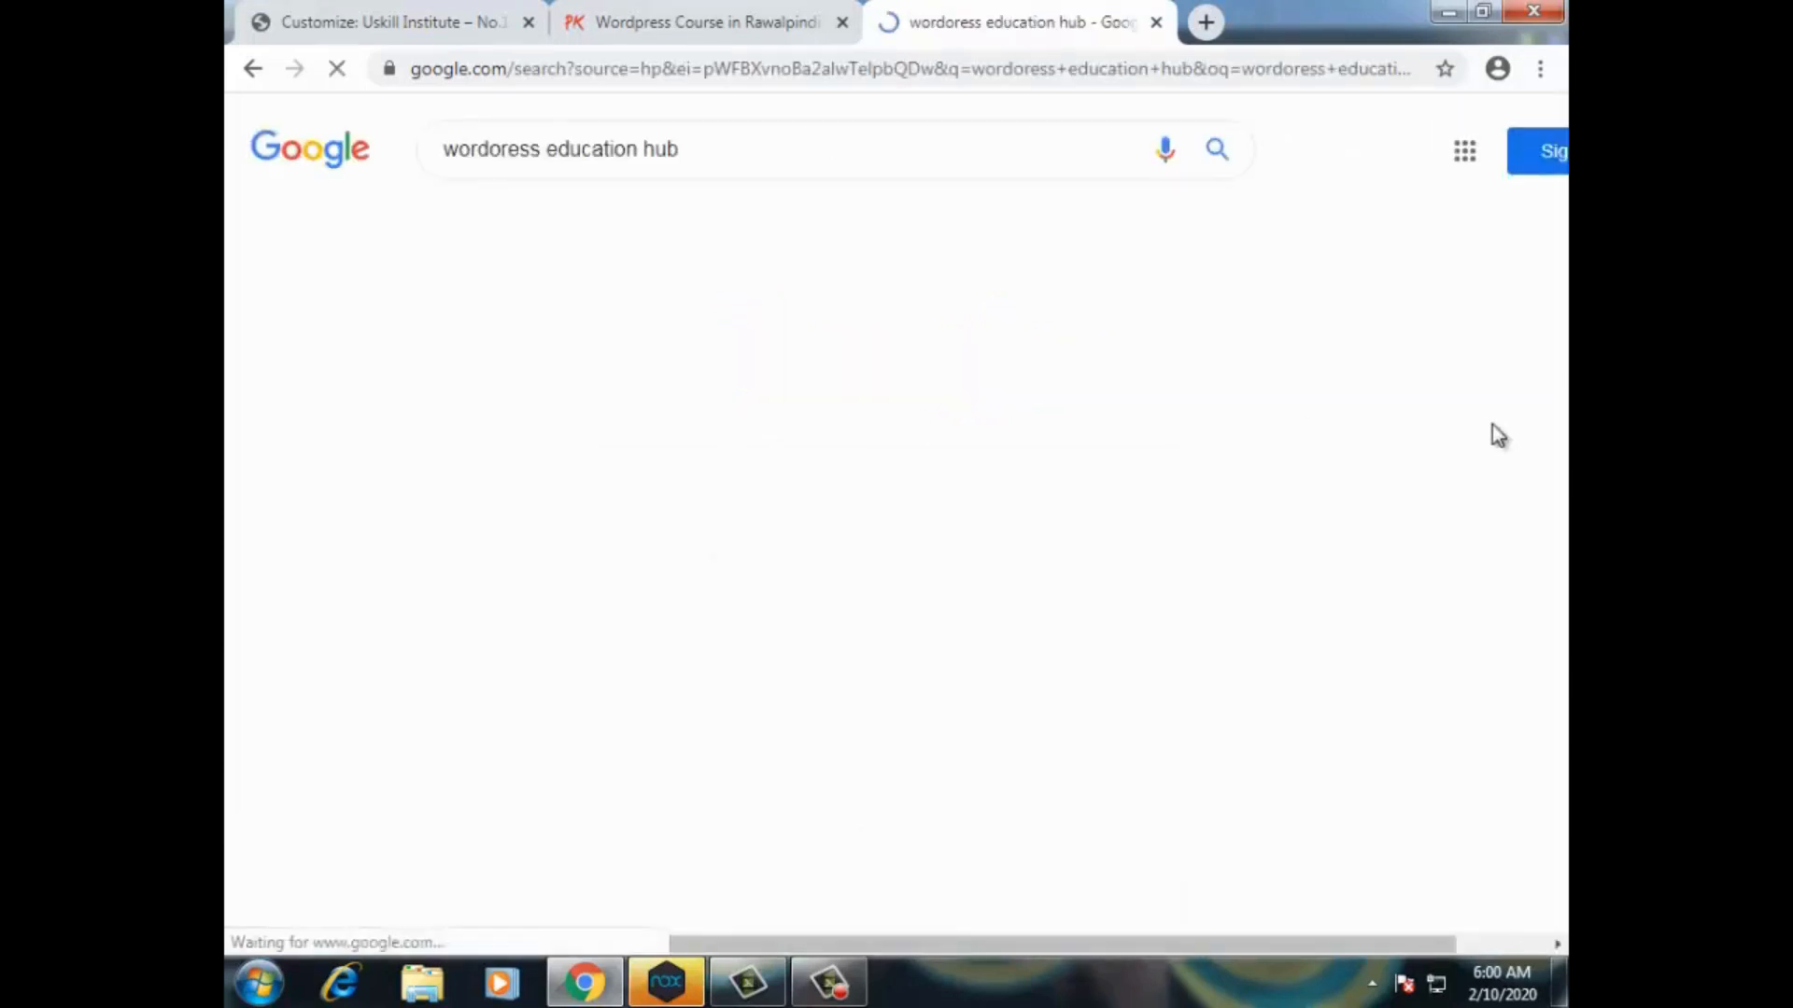
click(791, 475)
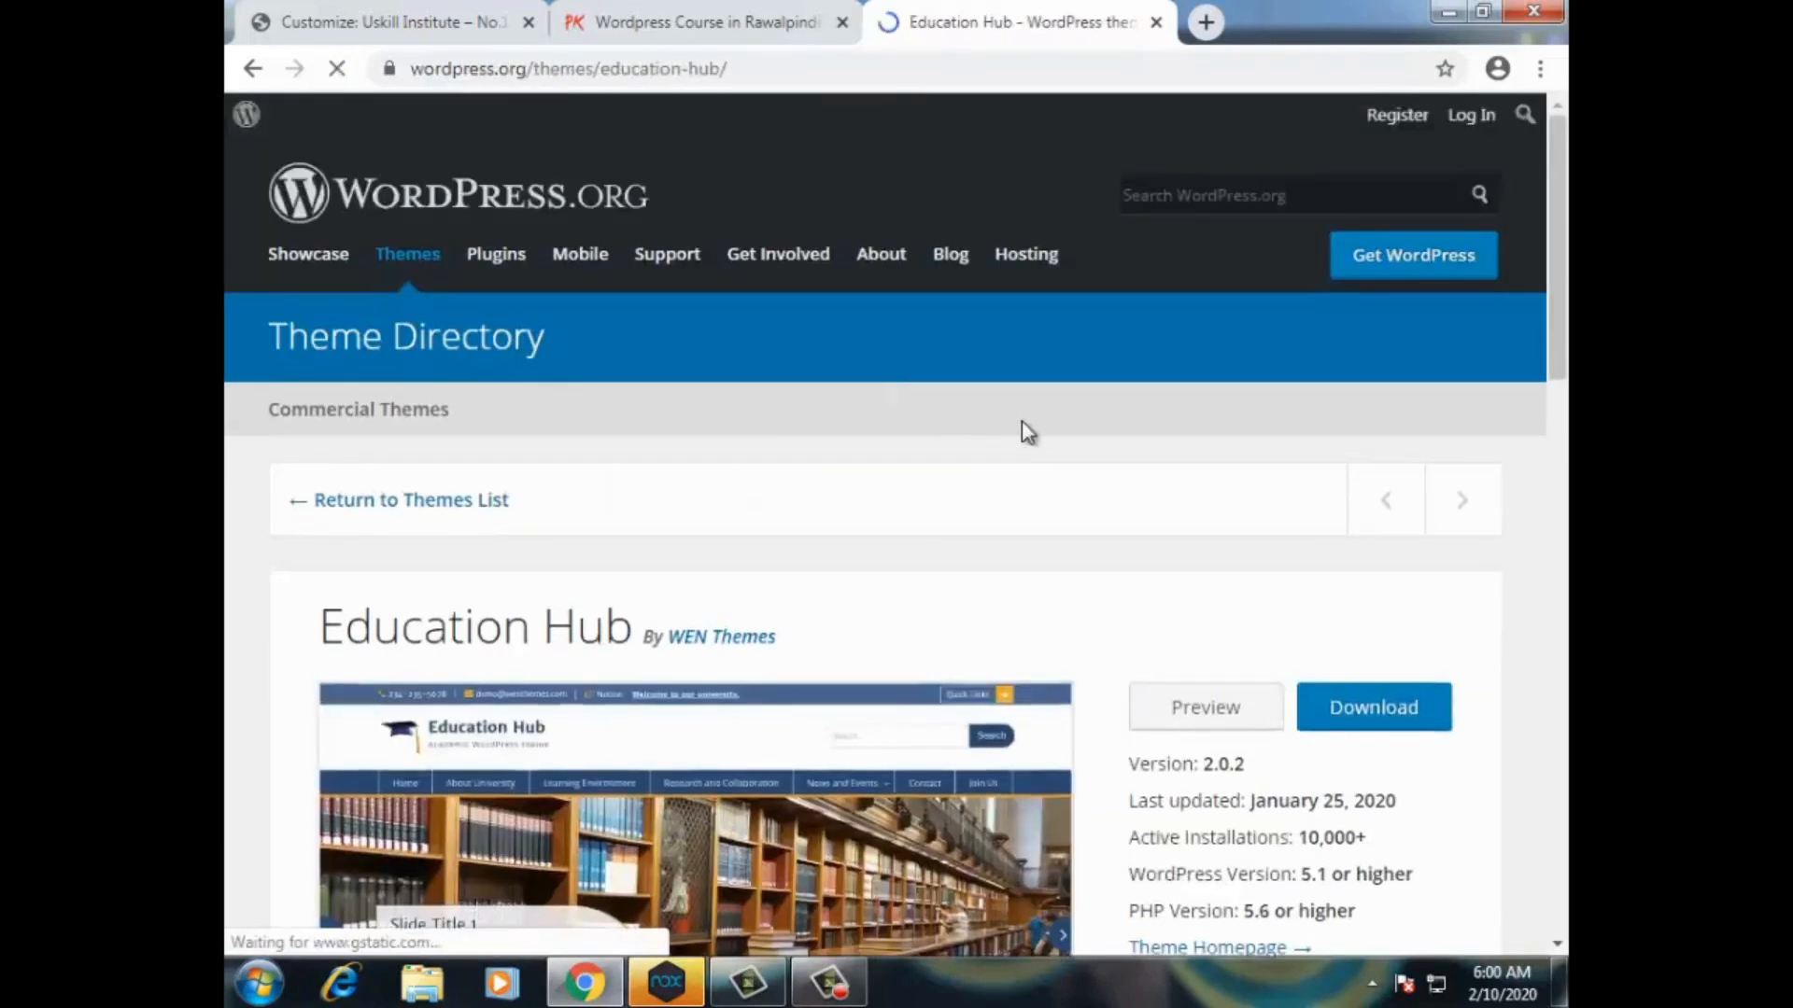
Open the Education Hub theme homepage and its live demo, showing the three featured blocks below the slider.
scroll(1213, 523, down, 5)
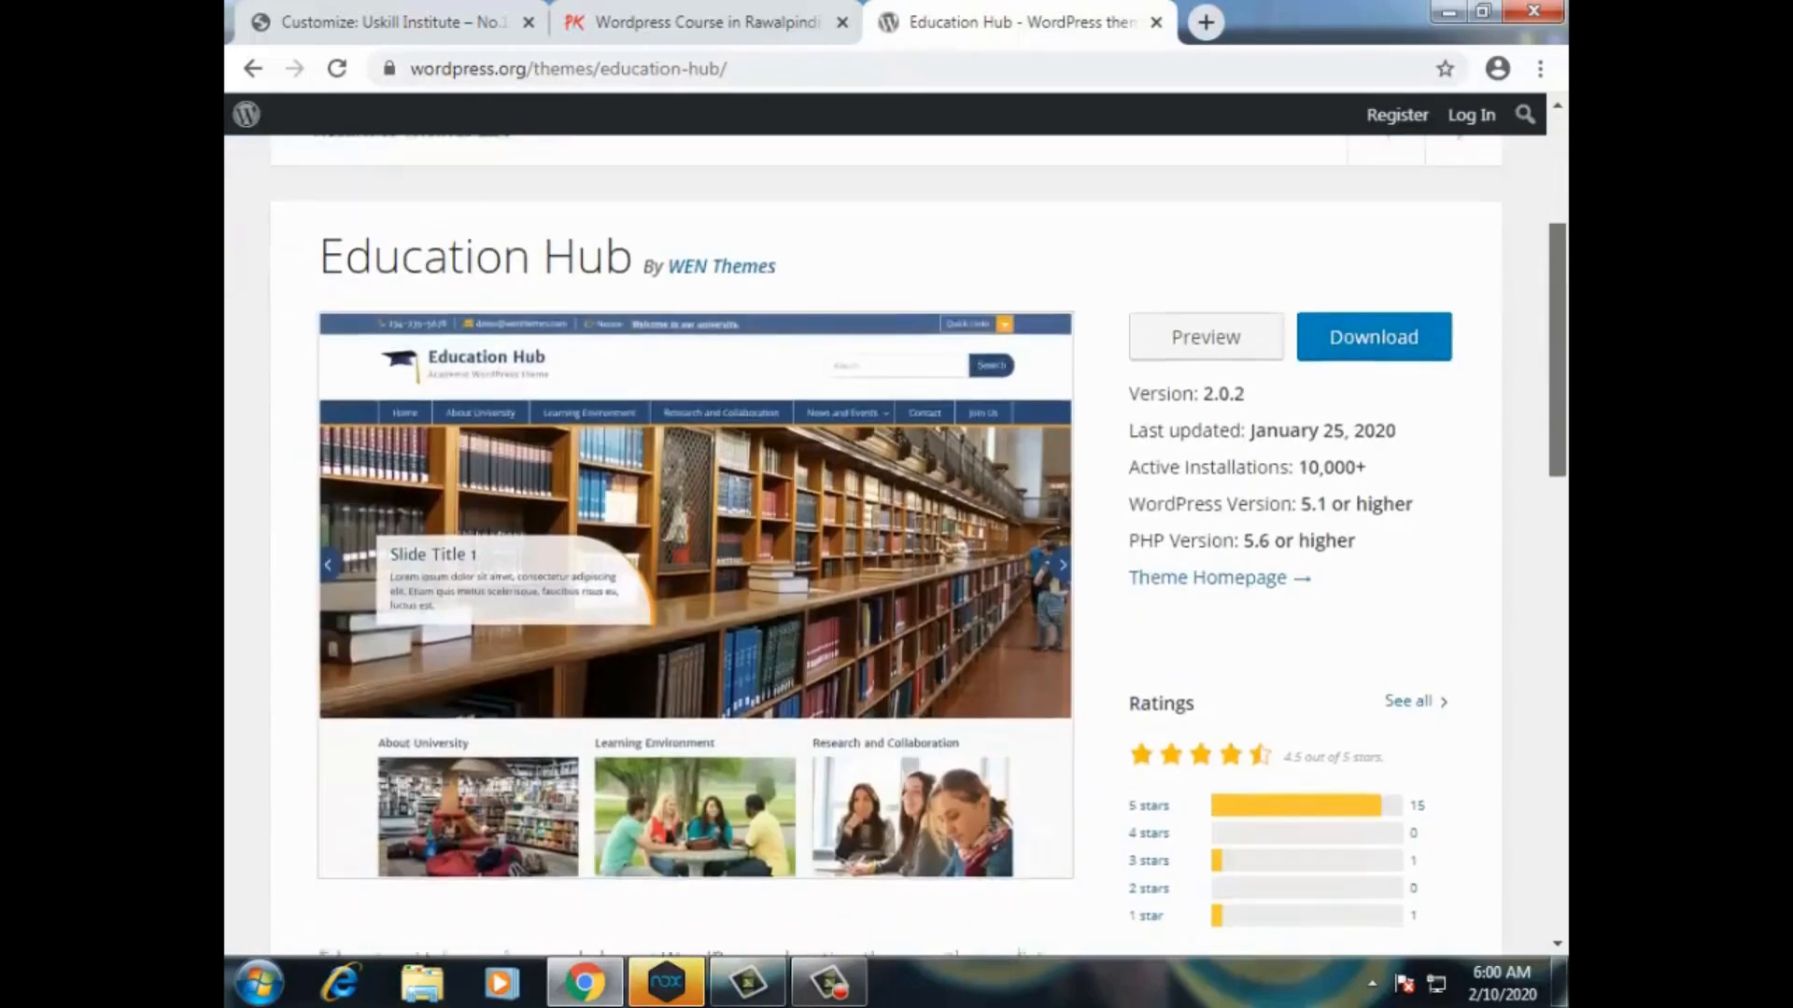
click(1207, 523)
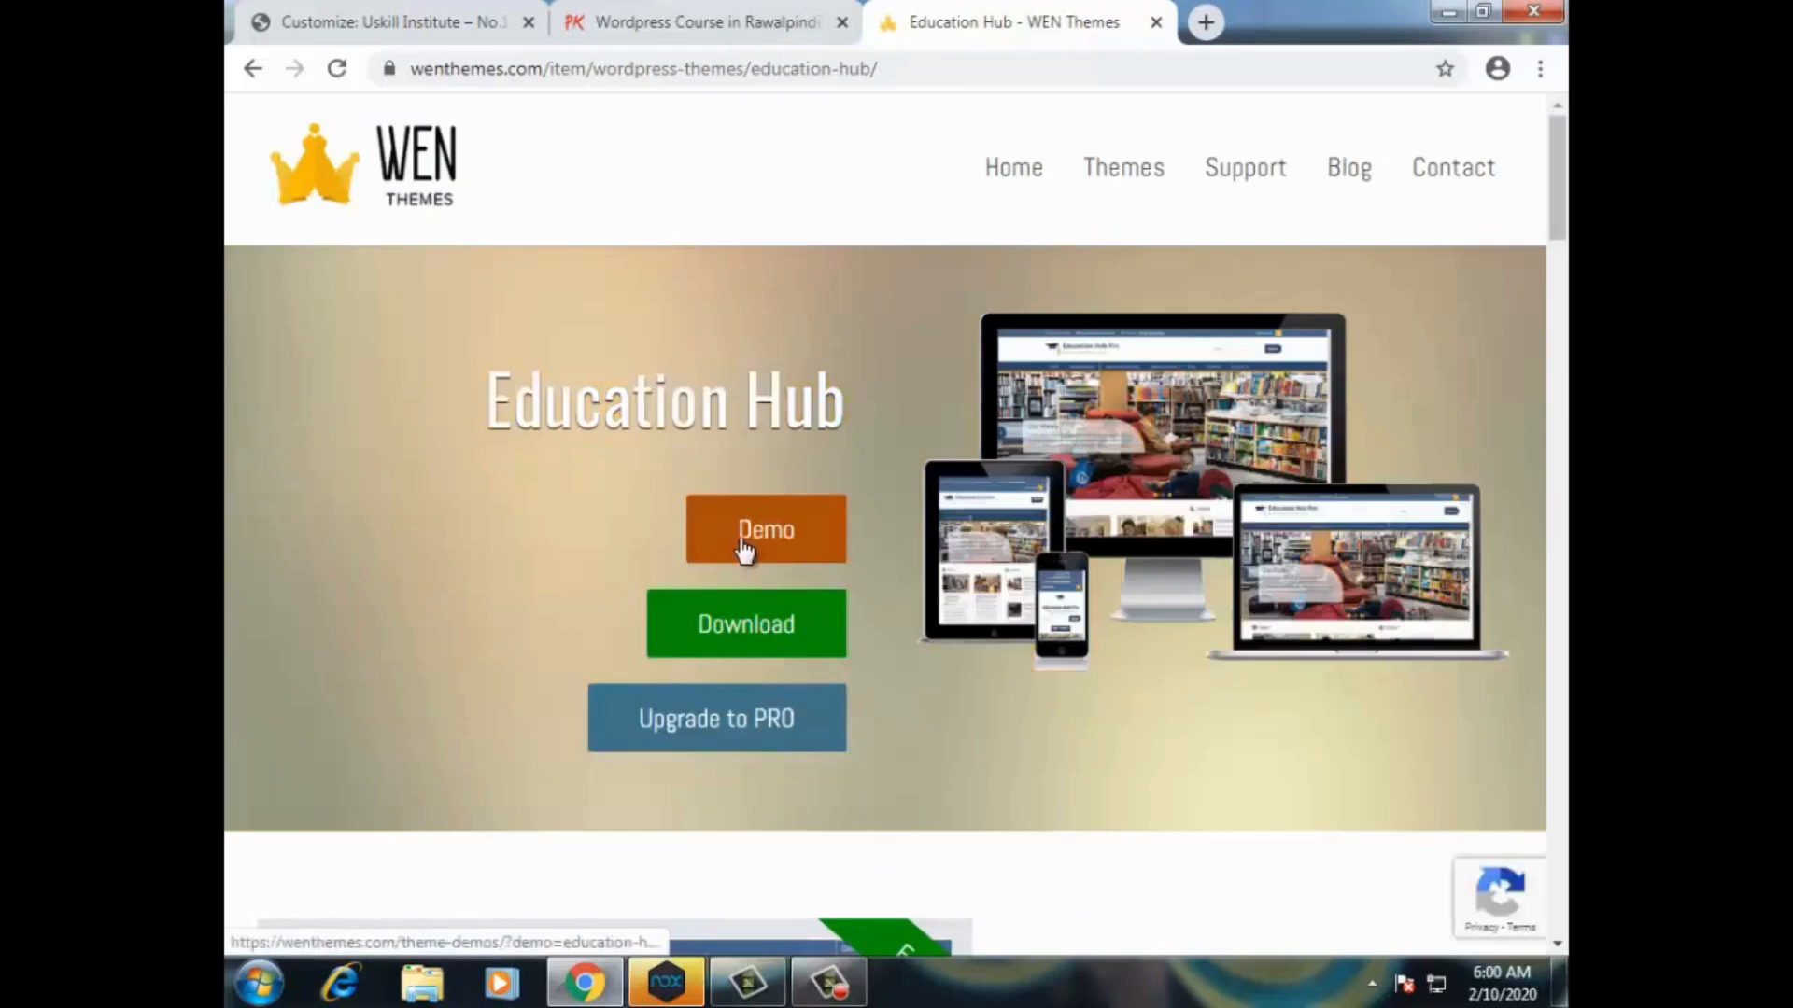
click(744, 550)
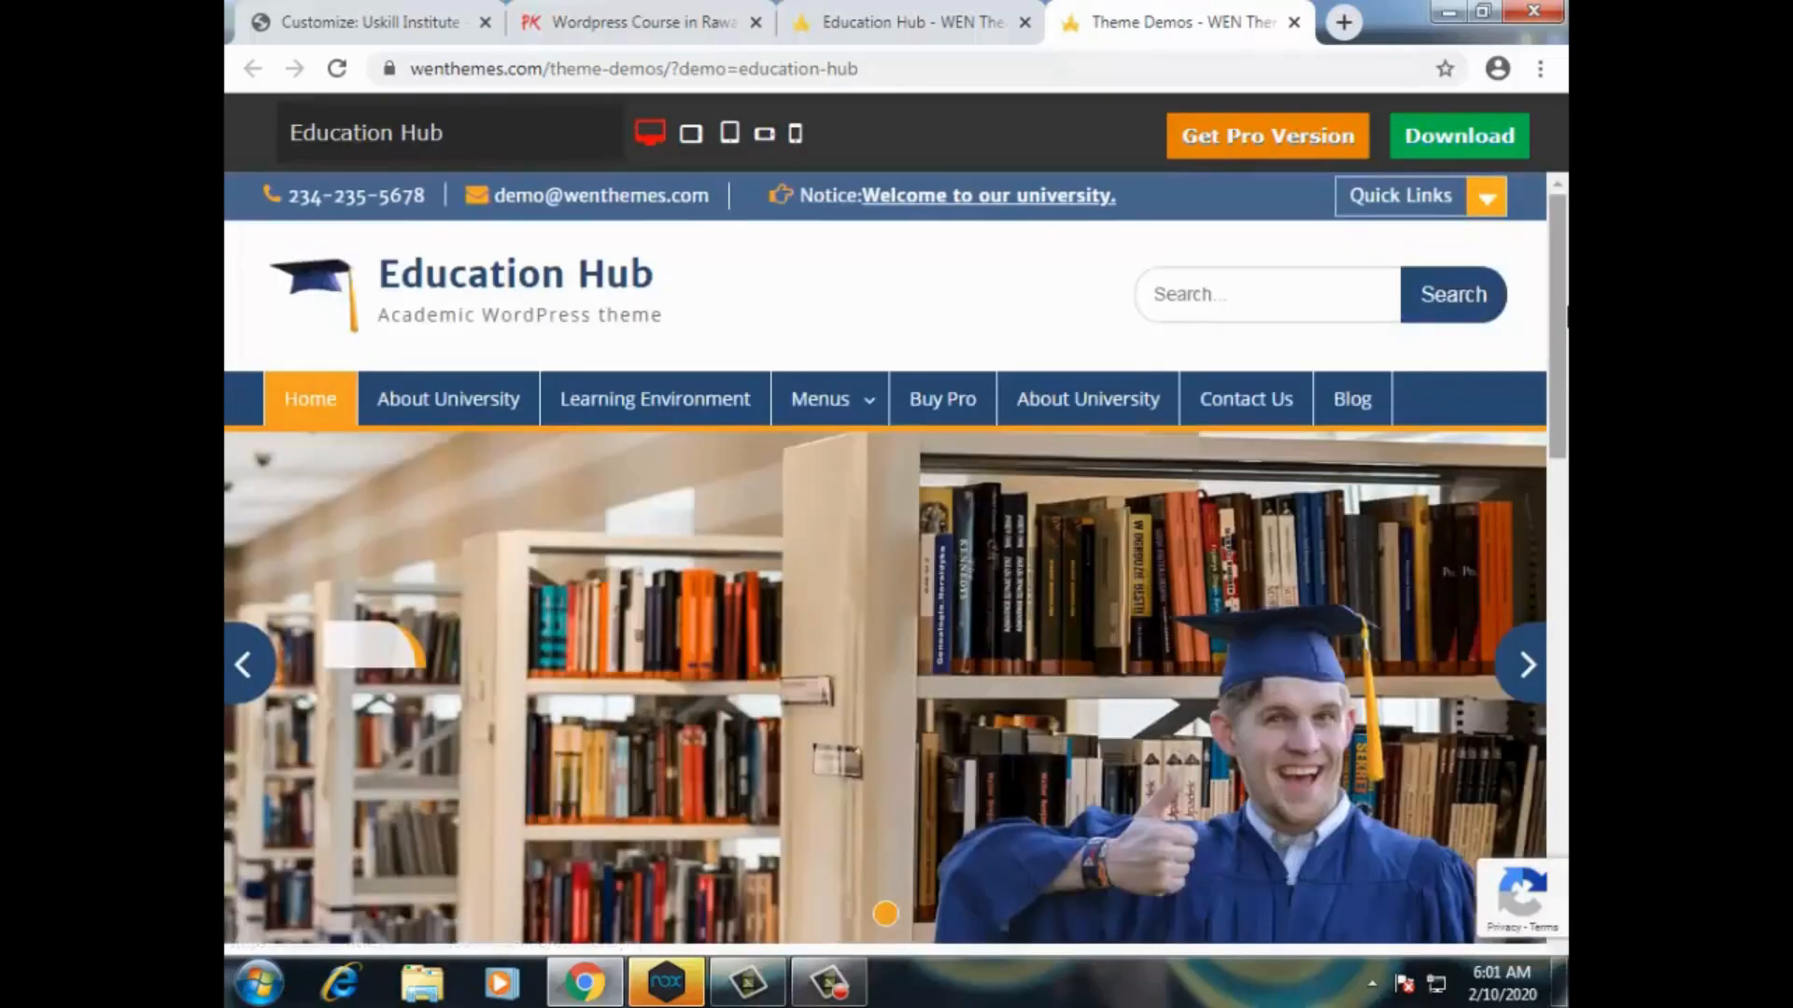
drag(1563, 349, 1567, 597)
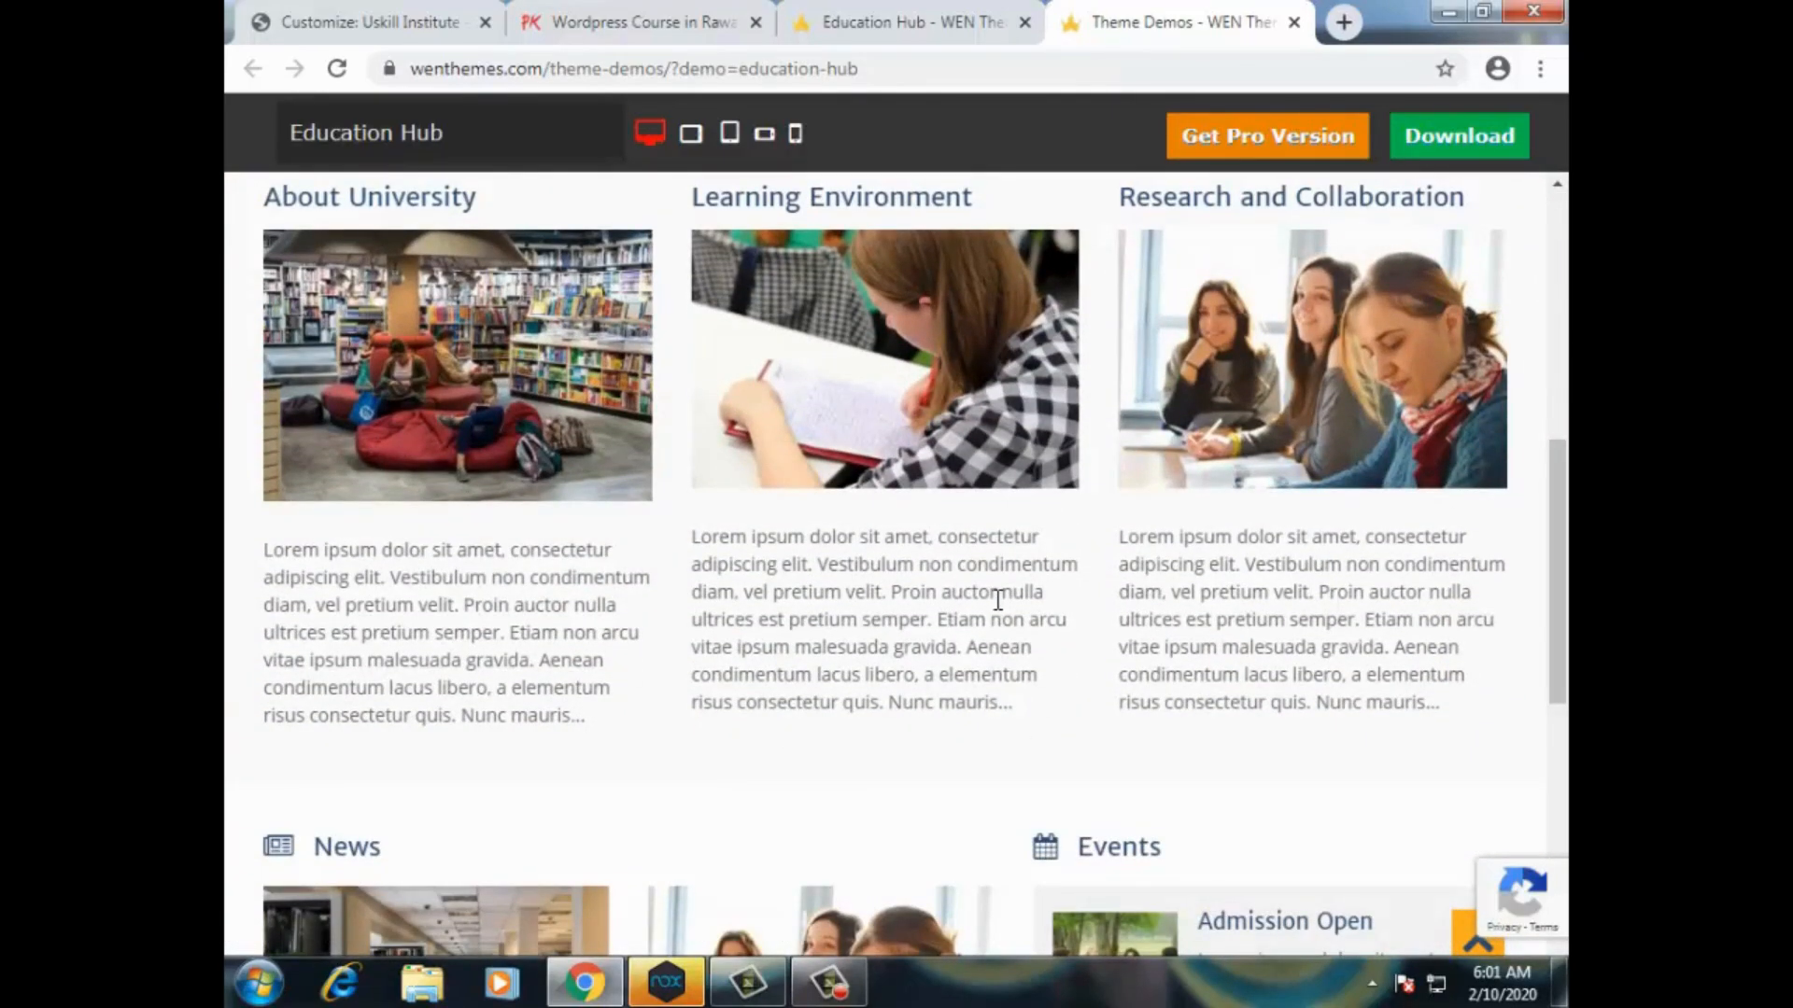
Close the Customizer of the Uskill Institute site and start adding a new page.
click(624, 26)
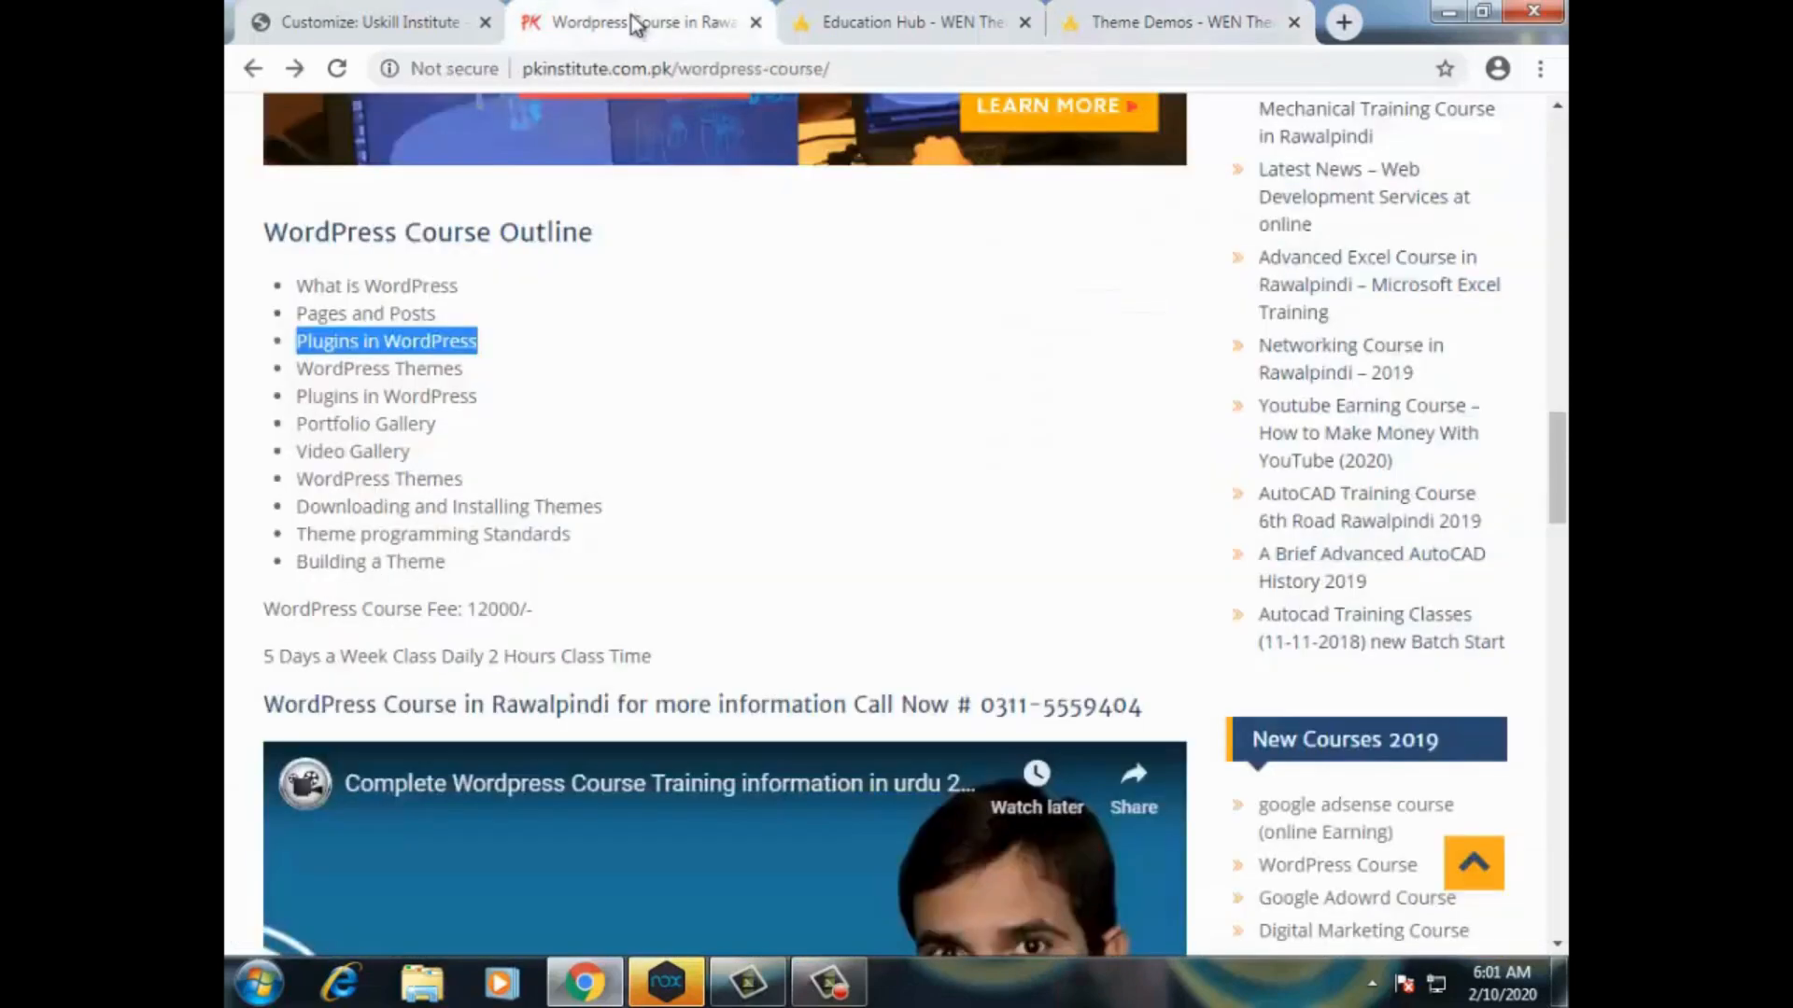
click(369, 21)
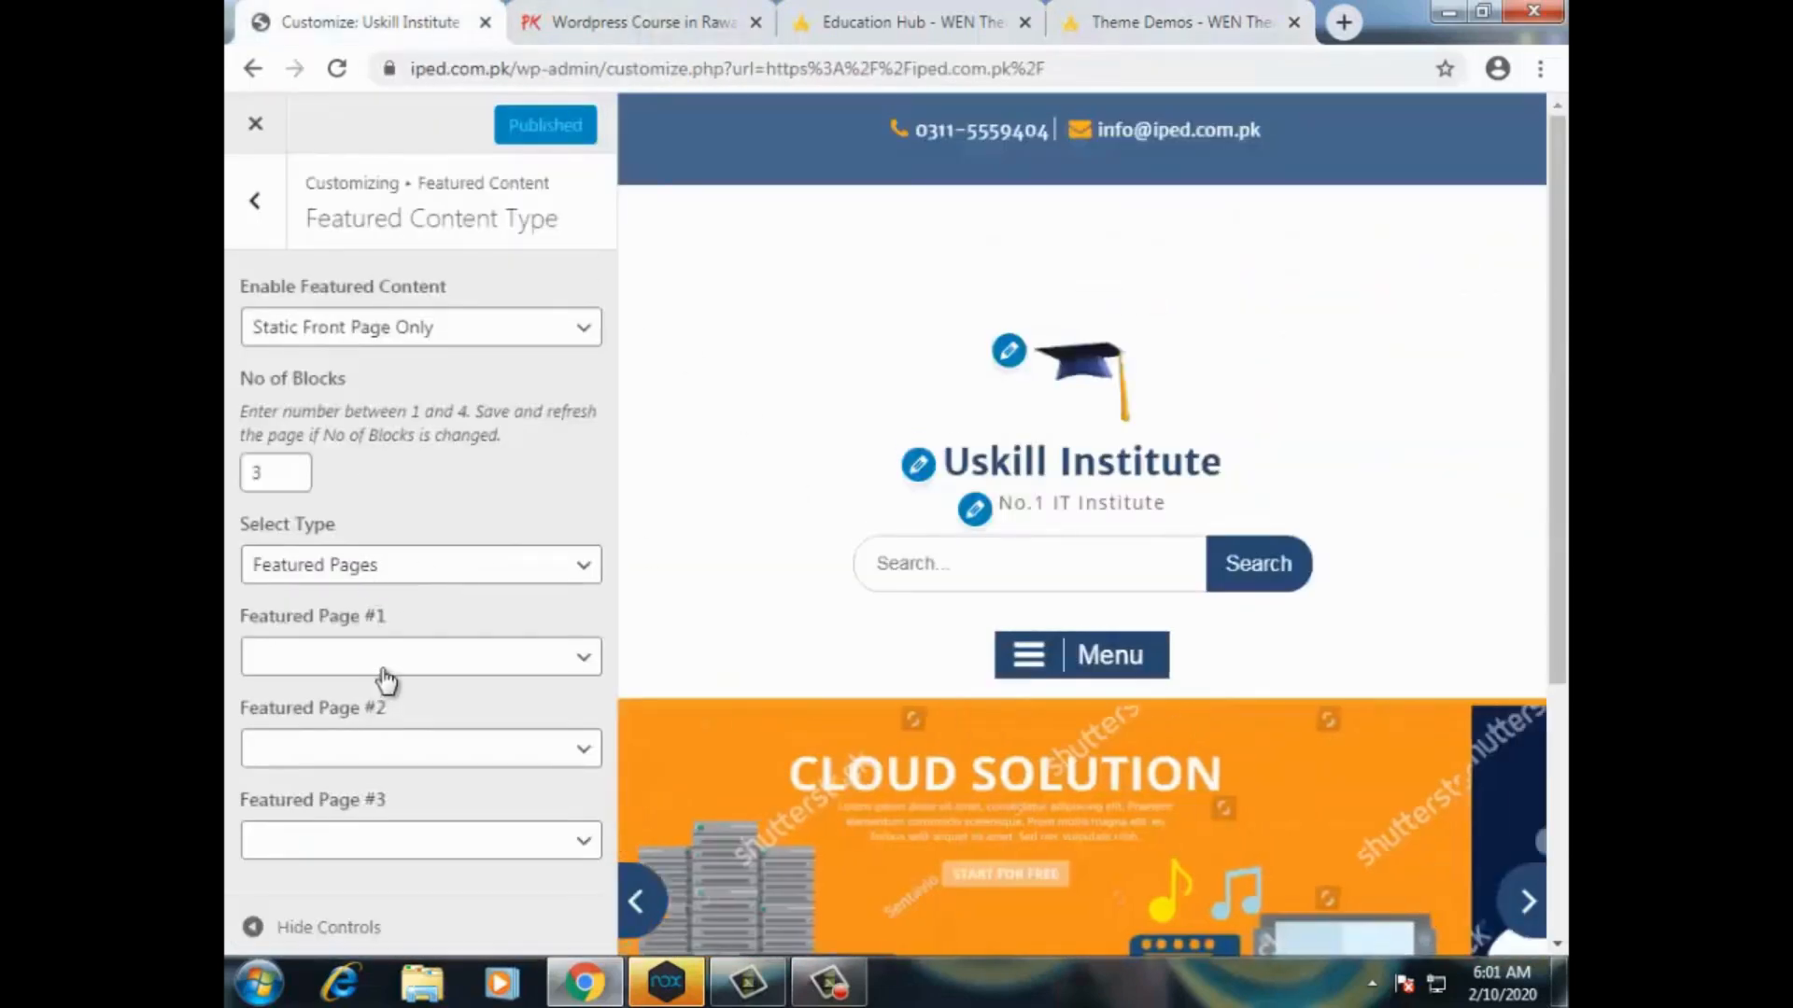
click(249, 207)
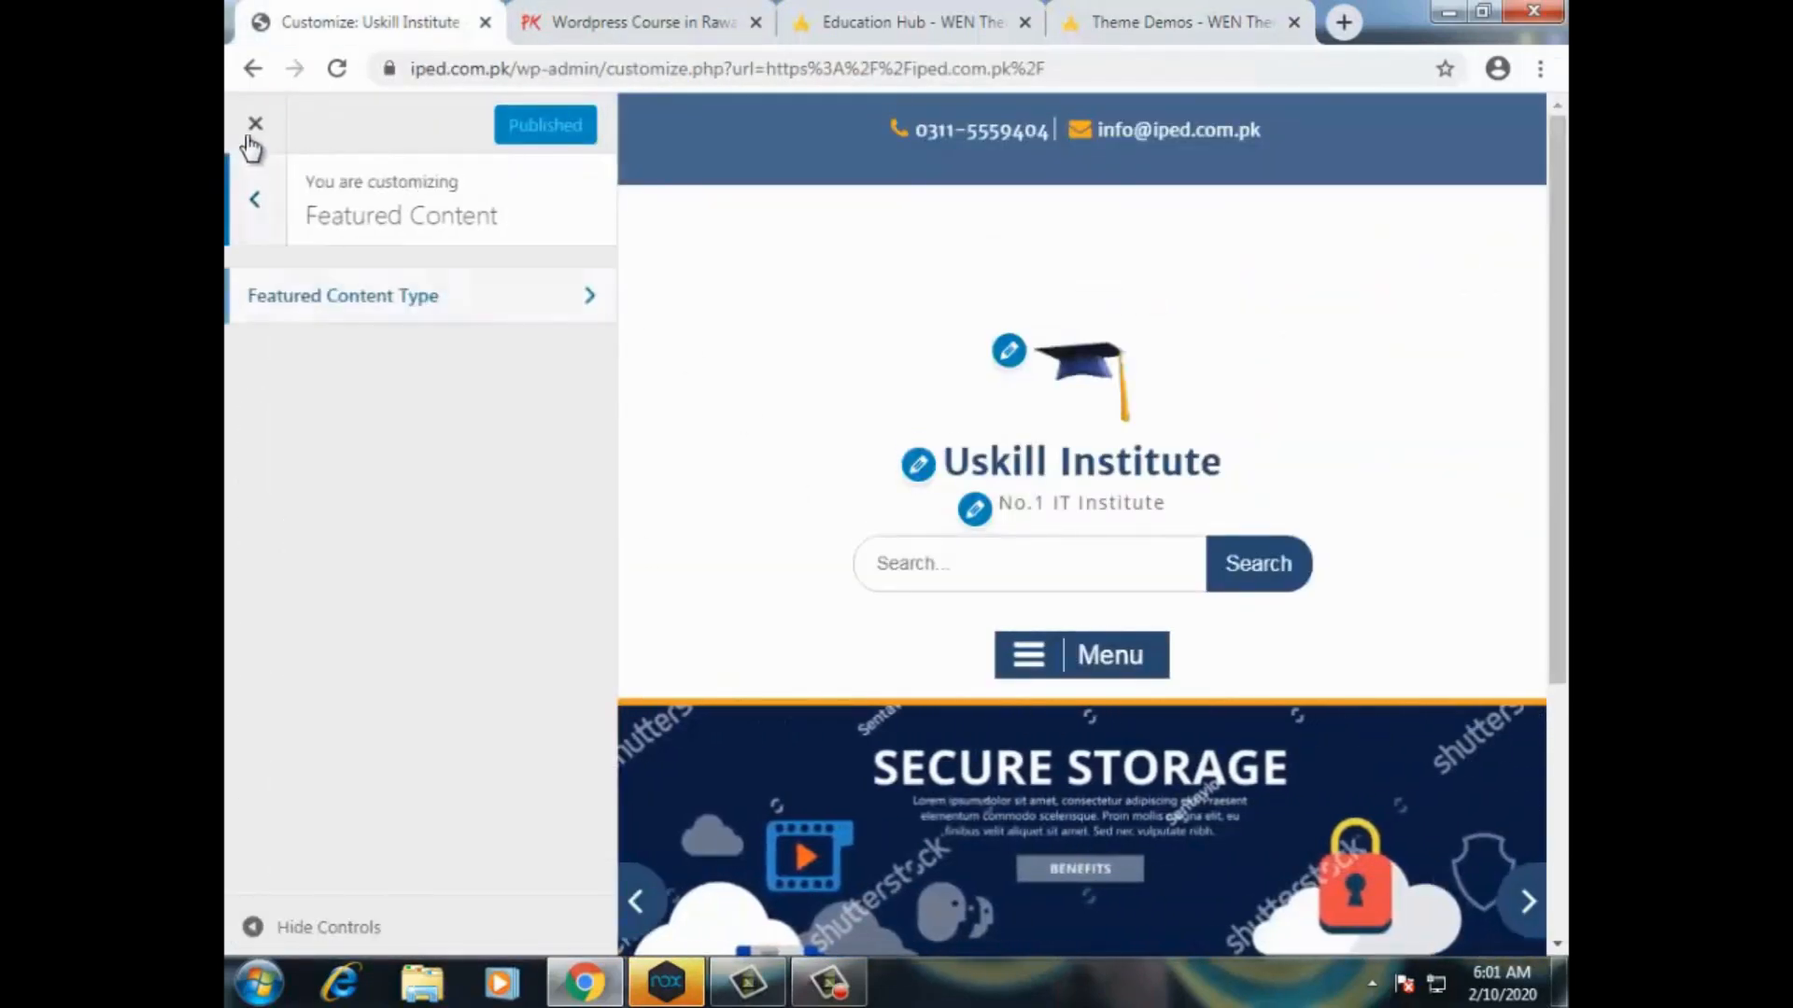
click(255, 124)
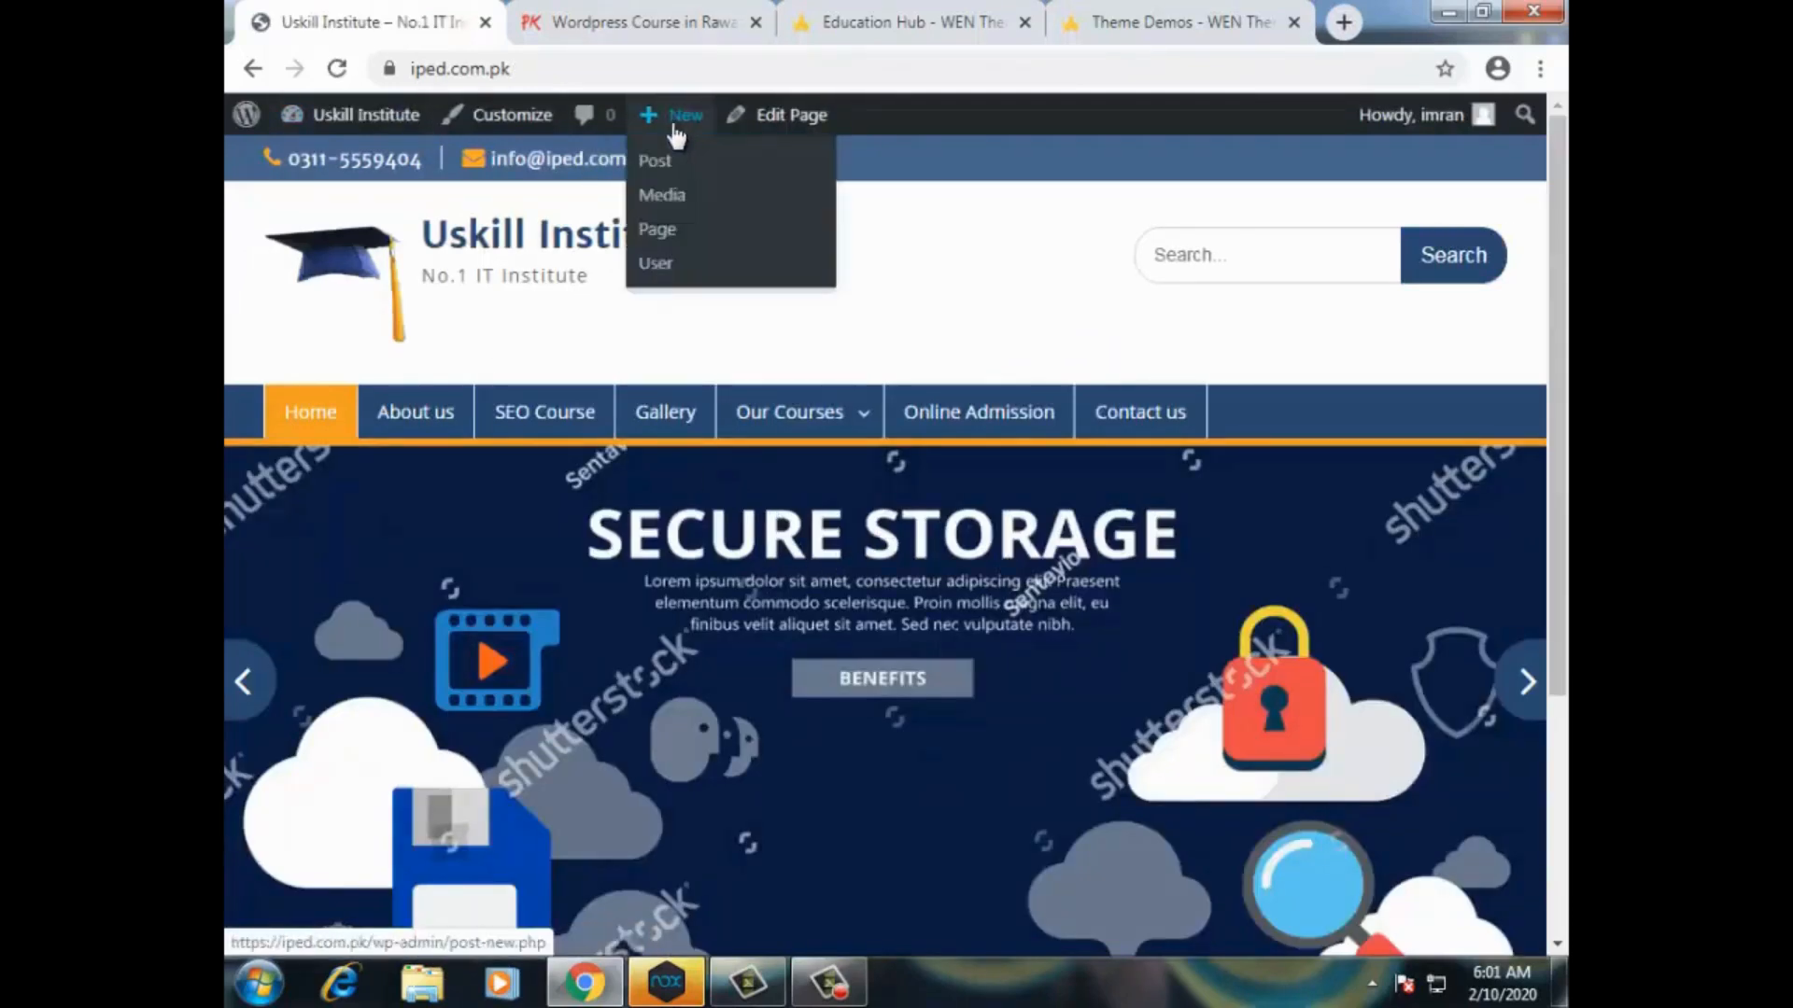
mouse_move(676, 119)
click(658, 232)
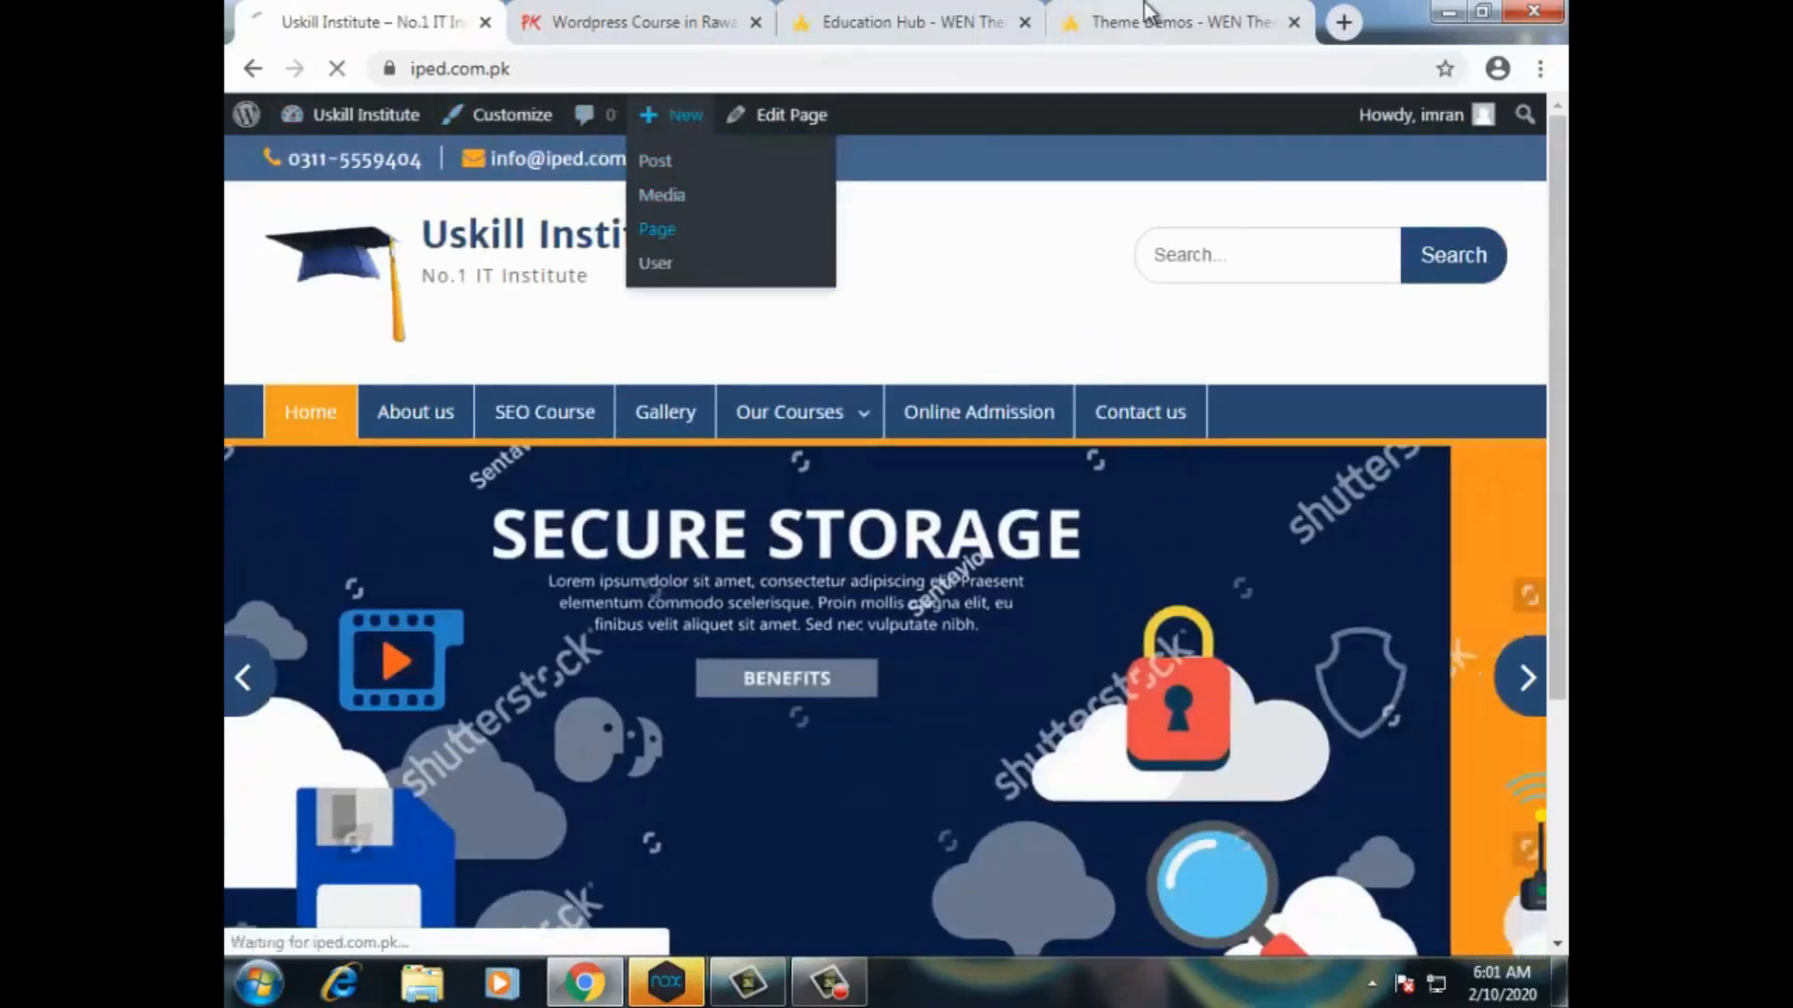
Copy the "About University" block heading from the Education Hub demo's front page.
click(1148, 21)
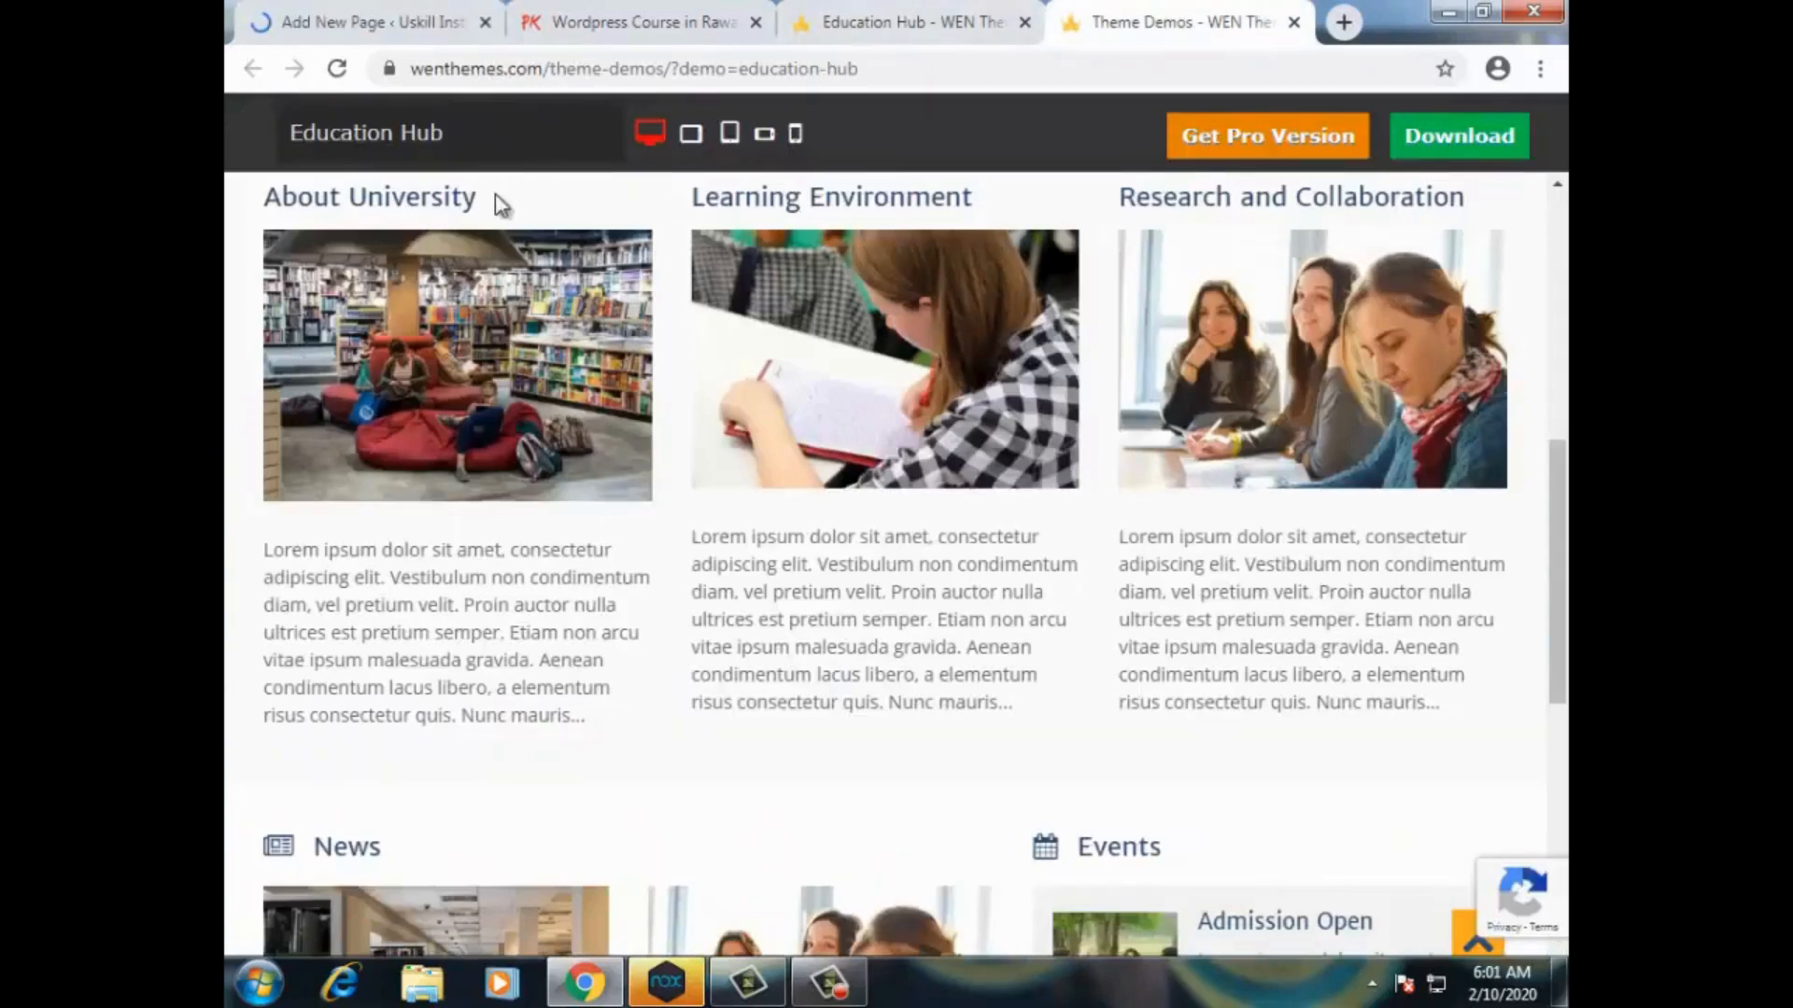
drag(519, 204, 295, 383)
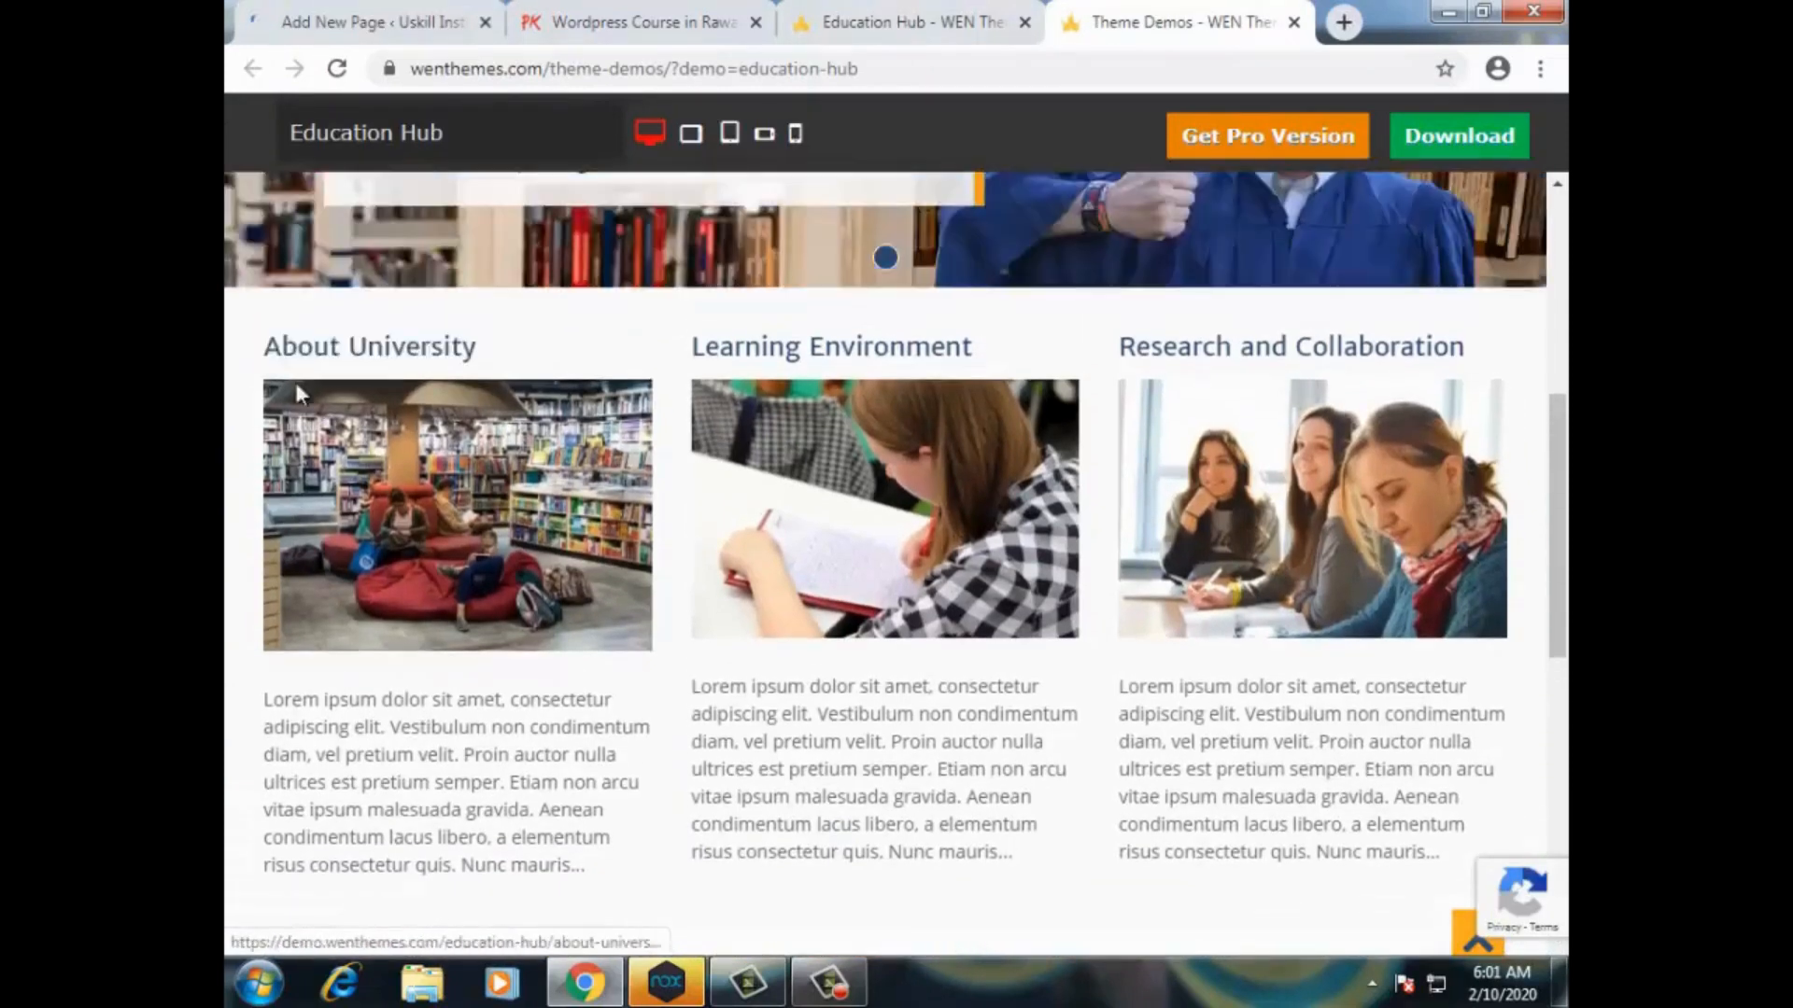
click(295, 382)
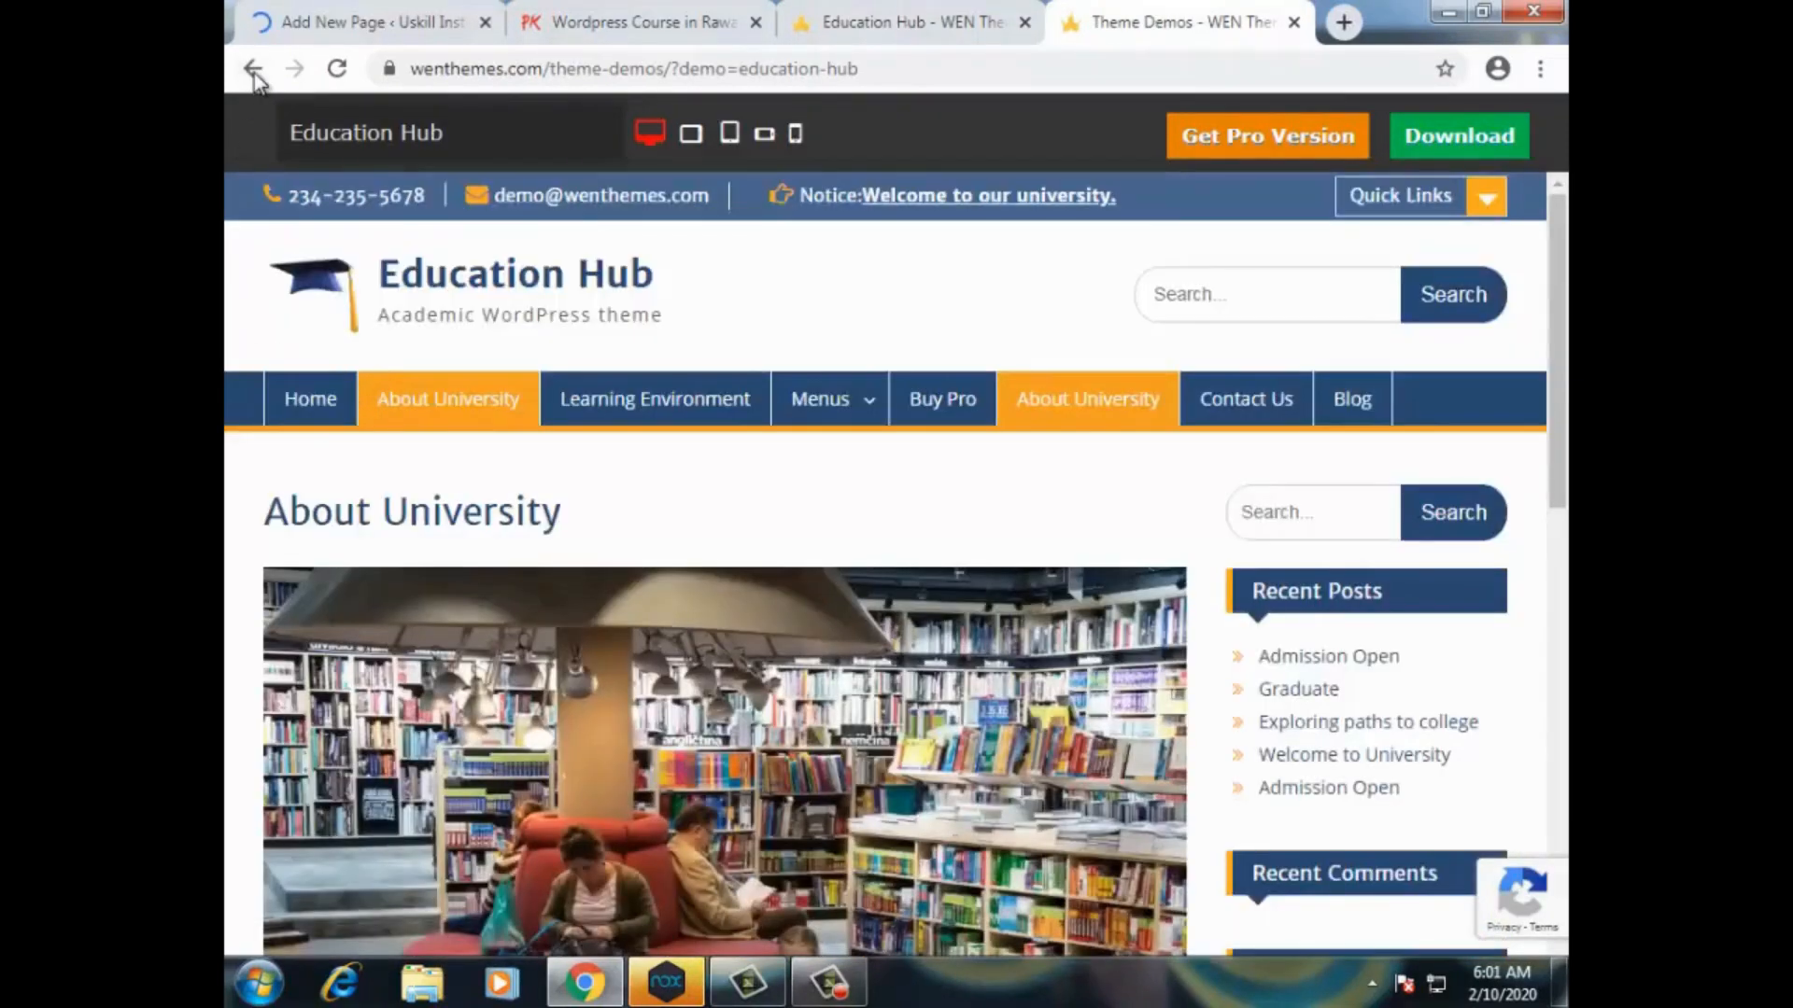
click(254, 70)
drag(476, 346, 308, 353)
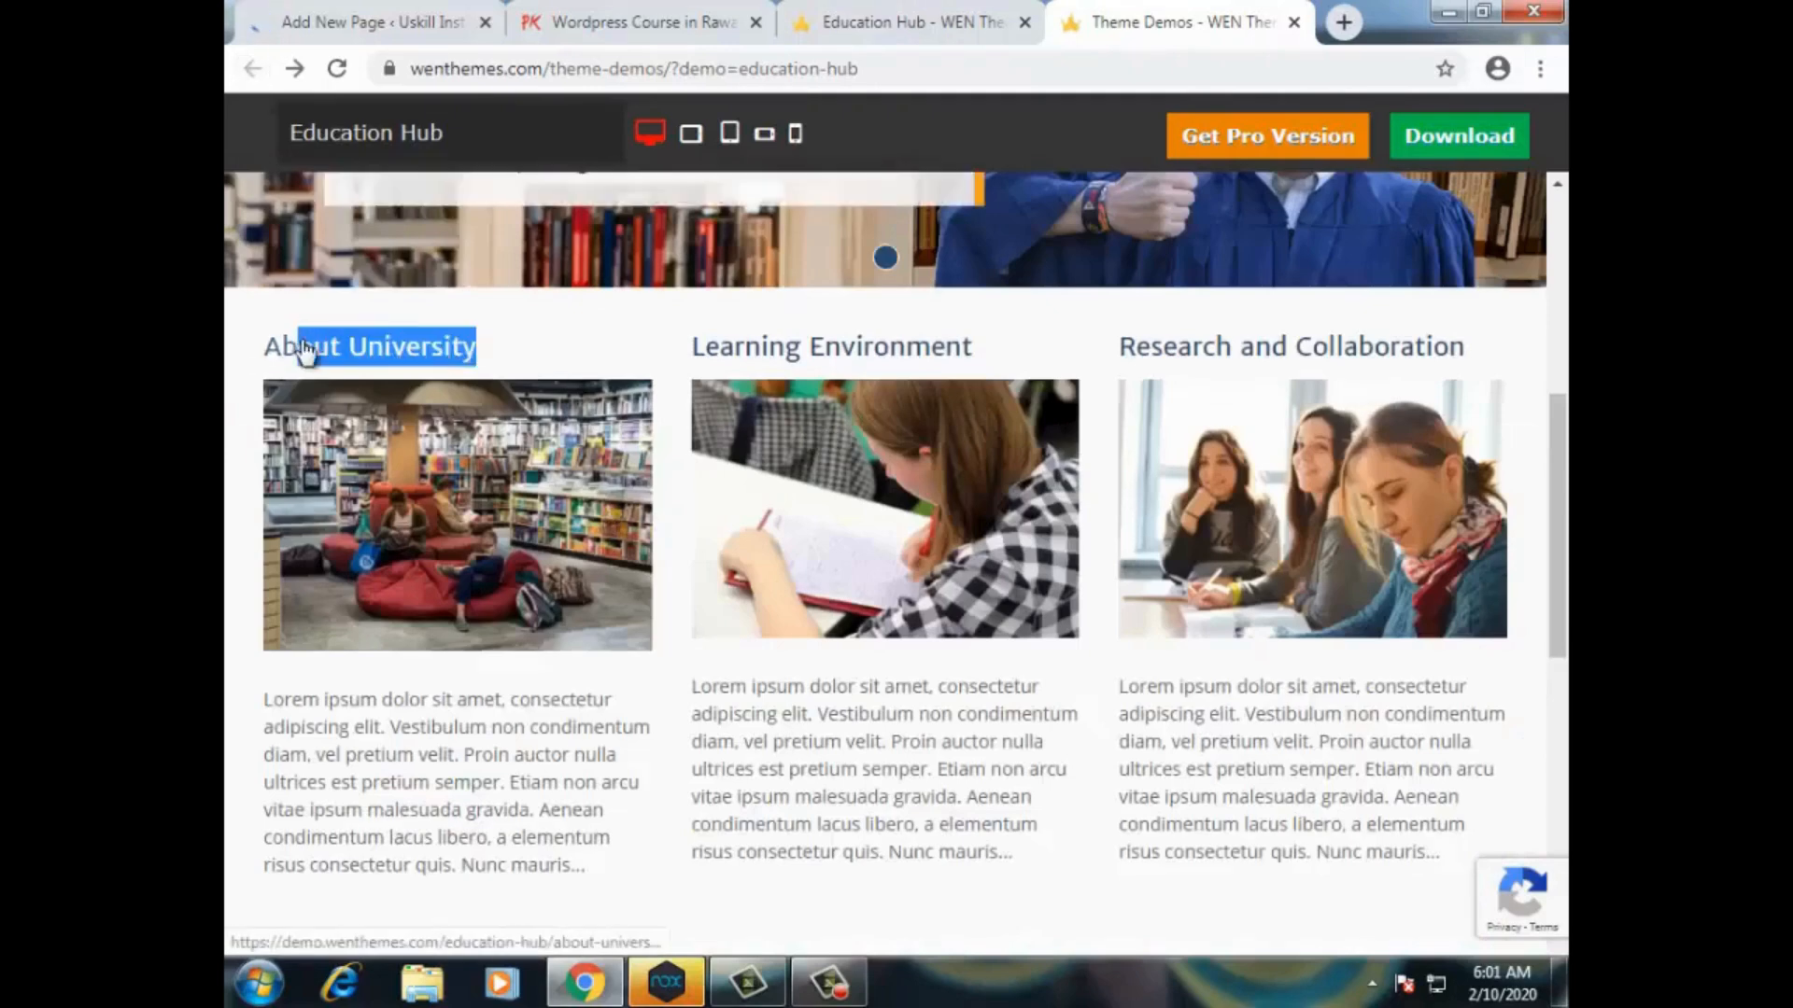
double_click(247, 350)
drag(461, 331, 460, 356)
right_click(453, 347)
click(487, 534)
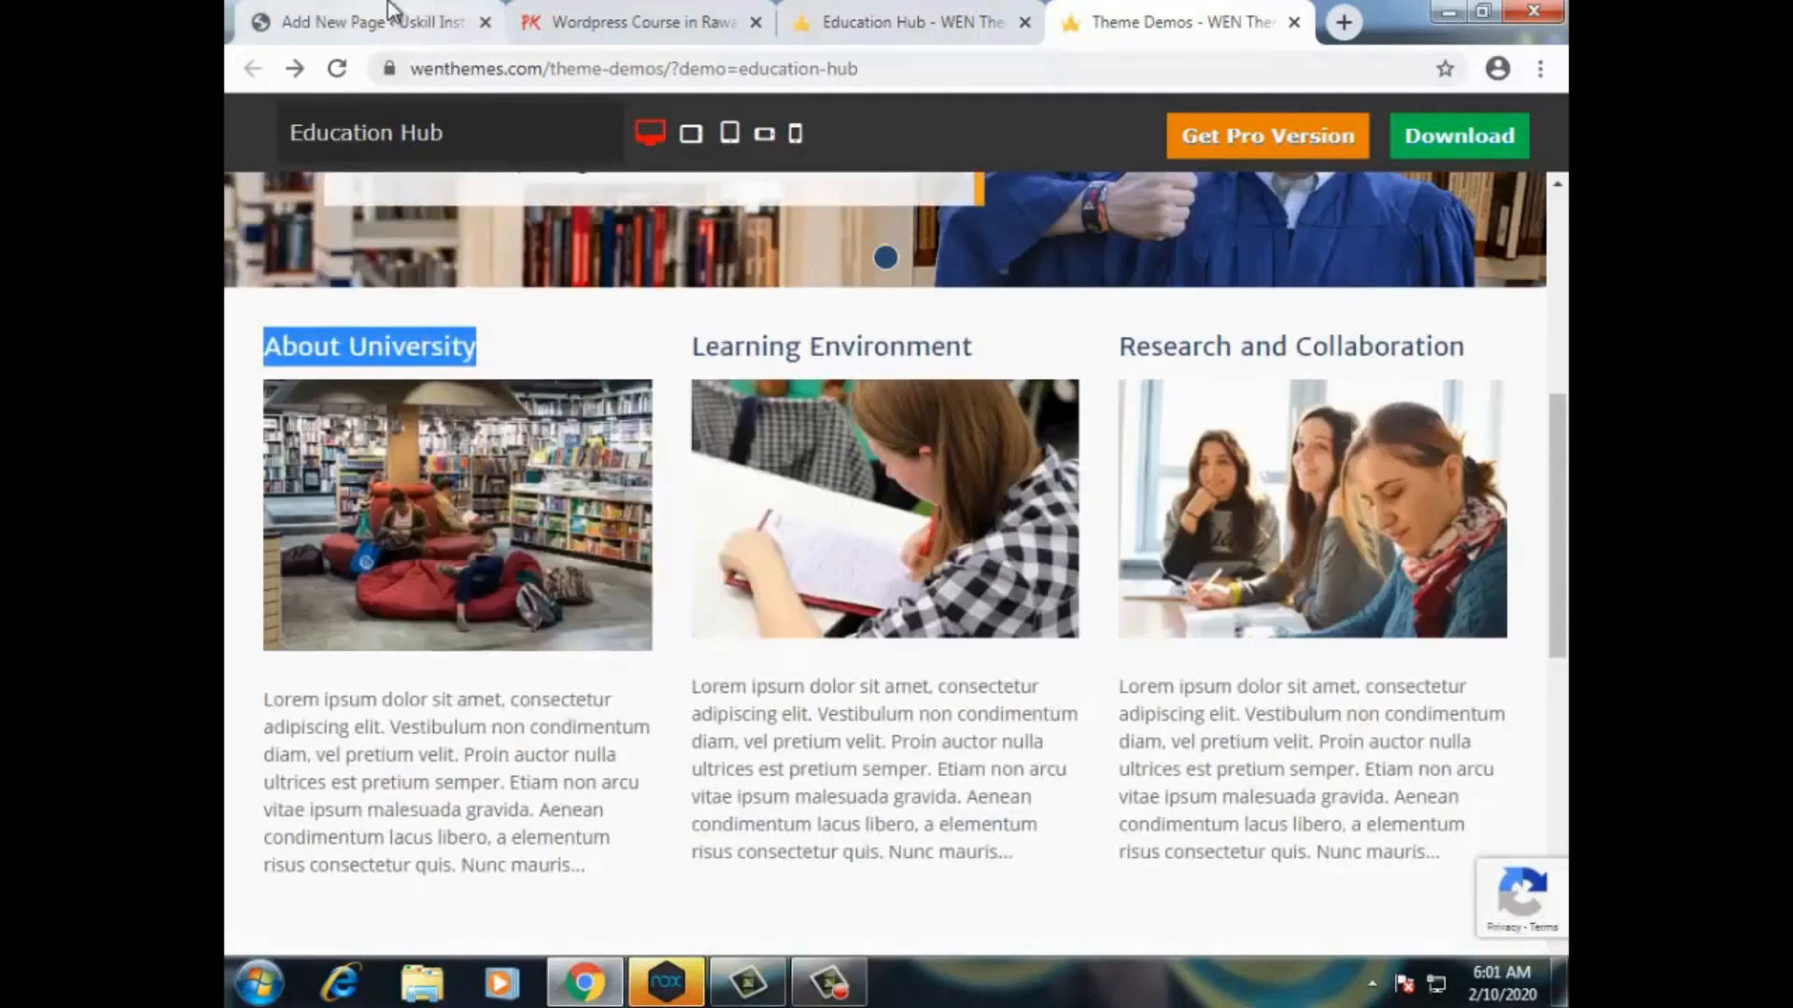
Paste the copied heading "About University" as the title of the new WordPress page.
click(364, 21)
click(1033, 252)
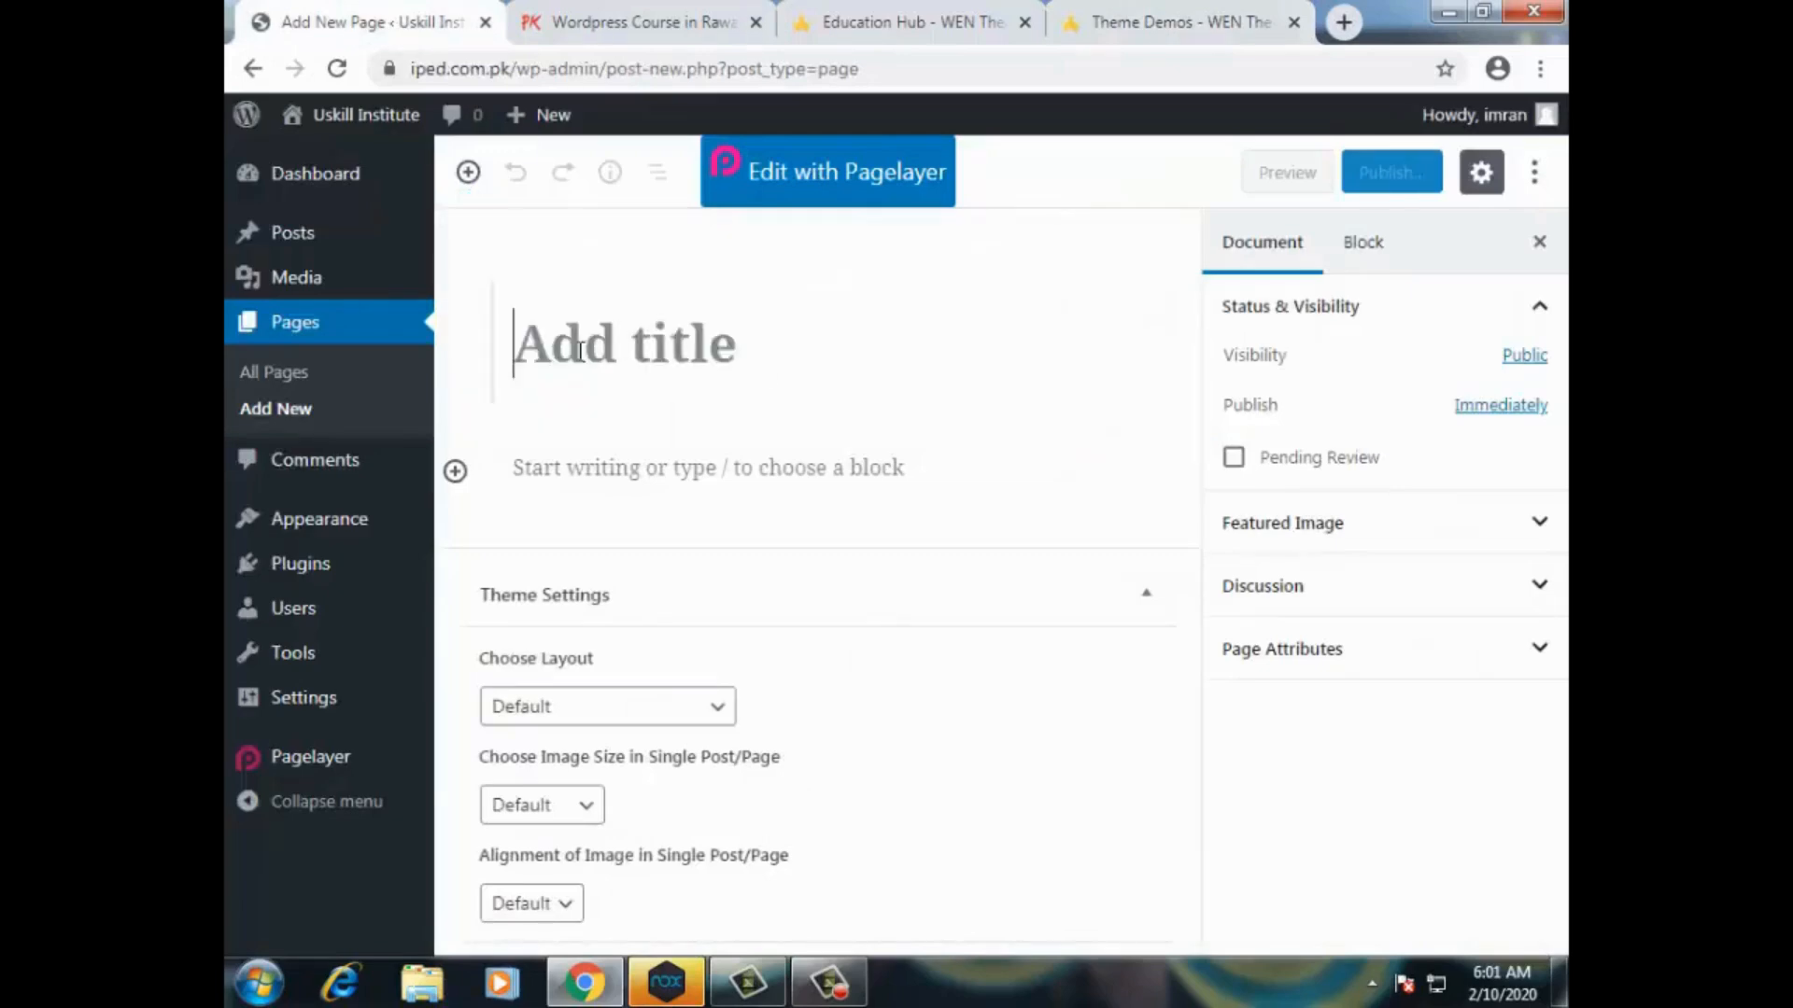
right_click(584, 360)
click(668, 507)
Save the image of the About University block from the Education Hub demo to the computer.
click(1179, 36)
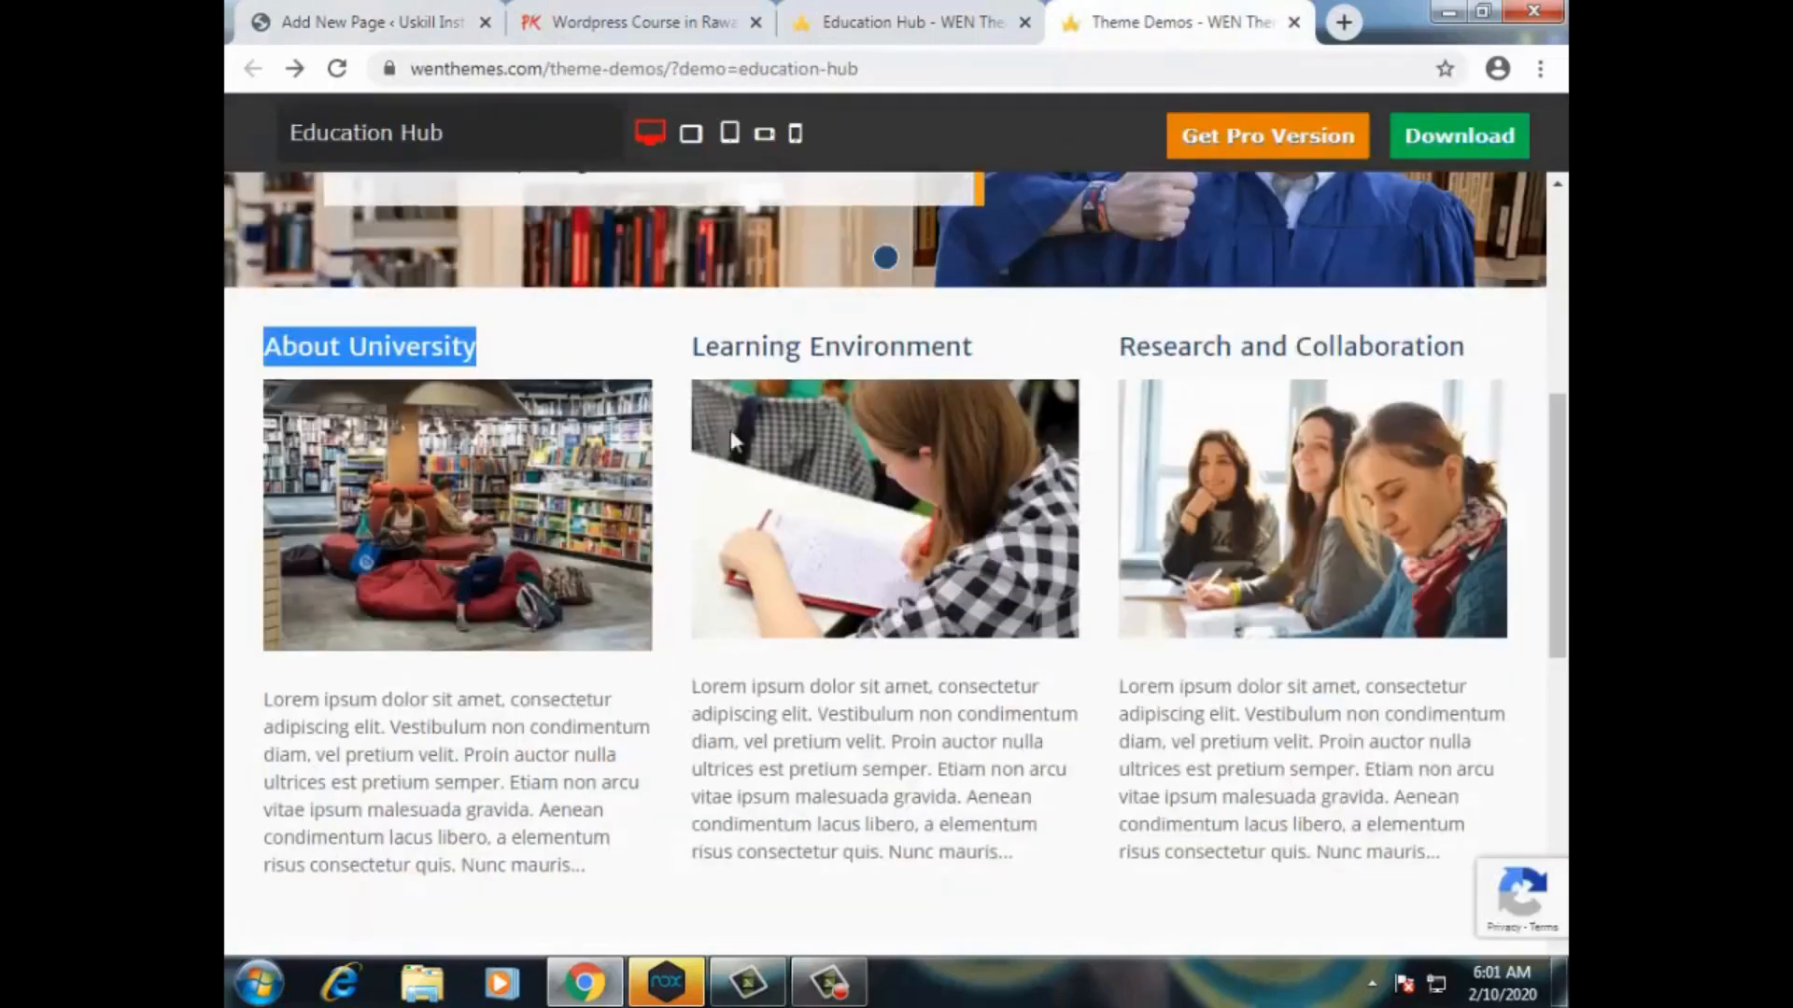
right_click(525, 586)
click(616, 751)
click(822, 572)
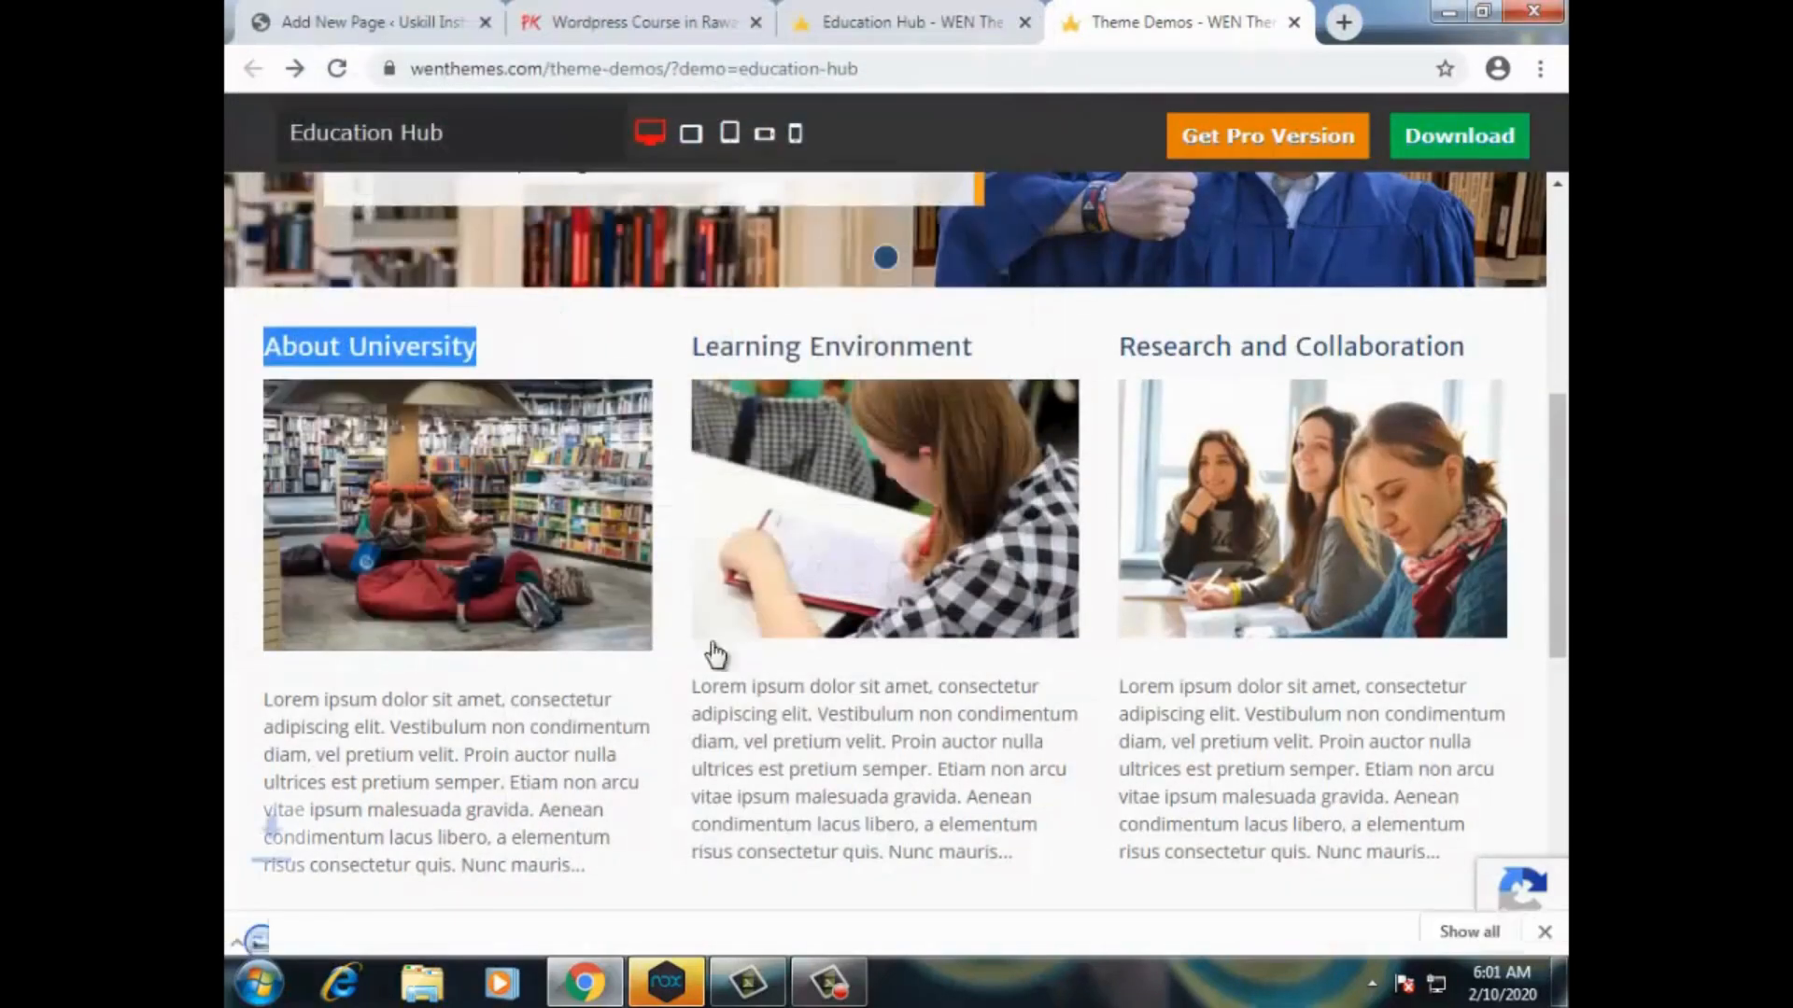
Copy the demo's Lorem ipsum paragraph under About University and paste it into the new page's body.
triple_click(469, 750)
right_click(485, 747)
click(522, 770)
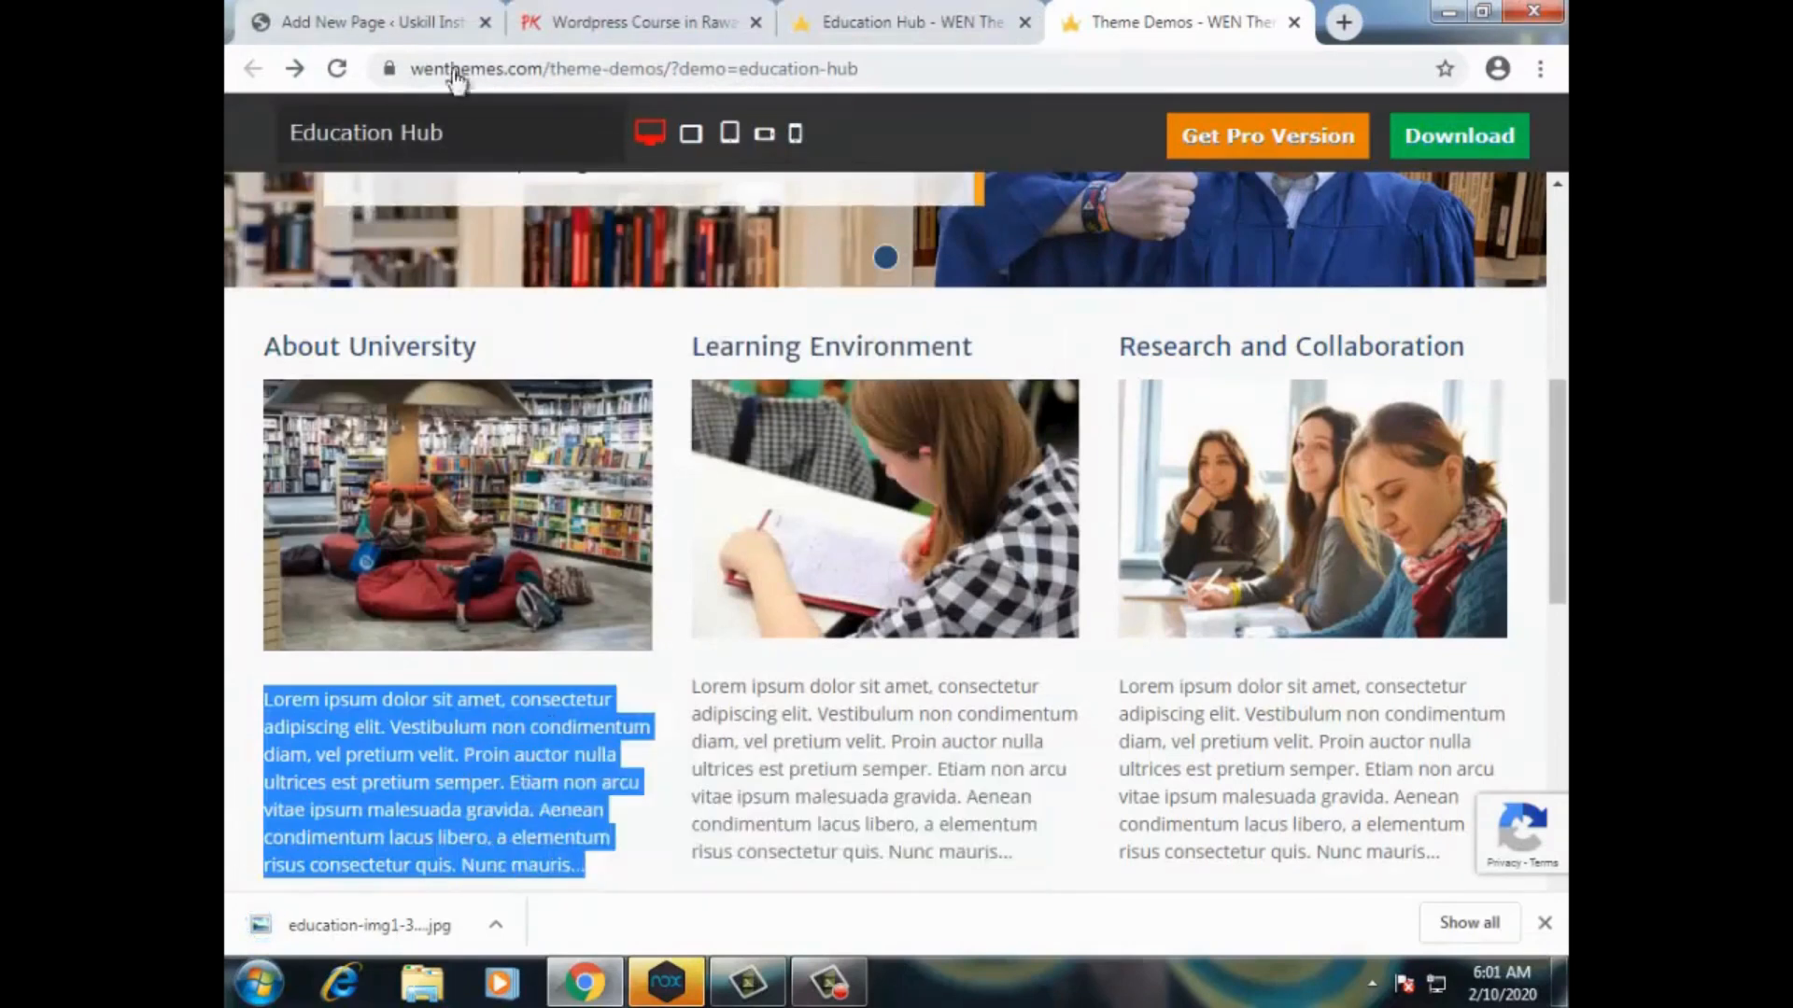
click(413, 11)
click(574, 469)
right_click(574, 471)
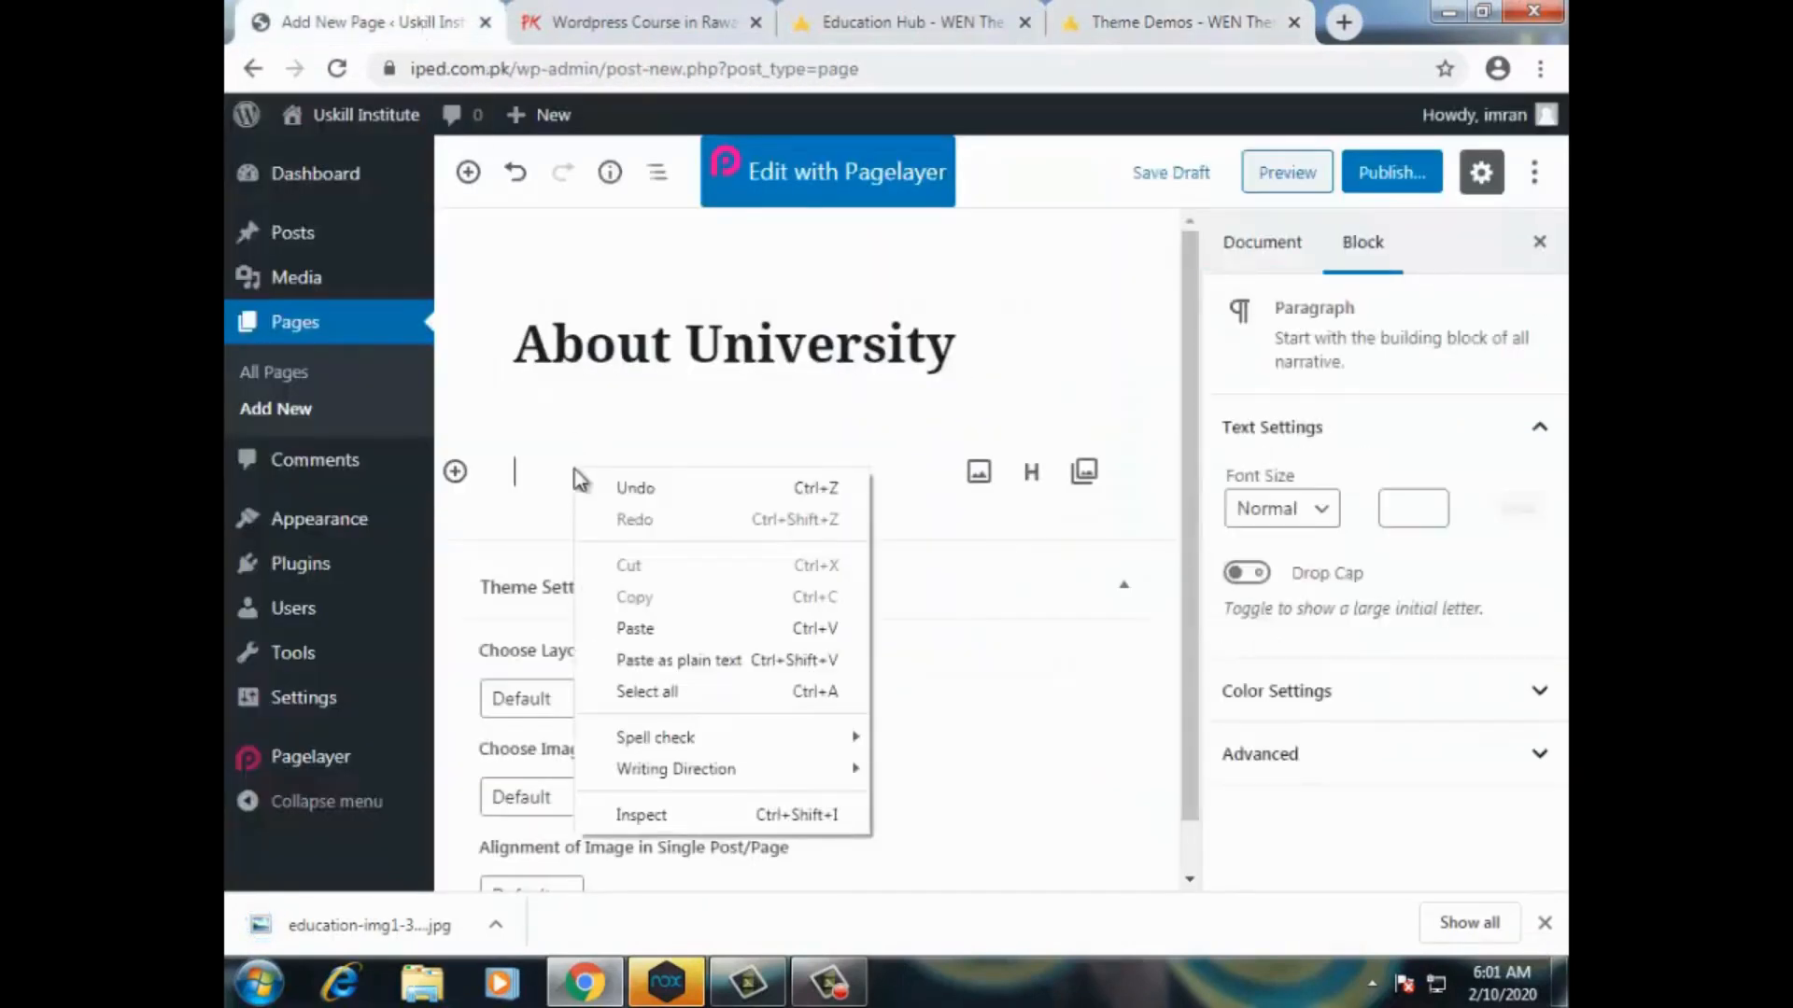
click(698, 630)
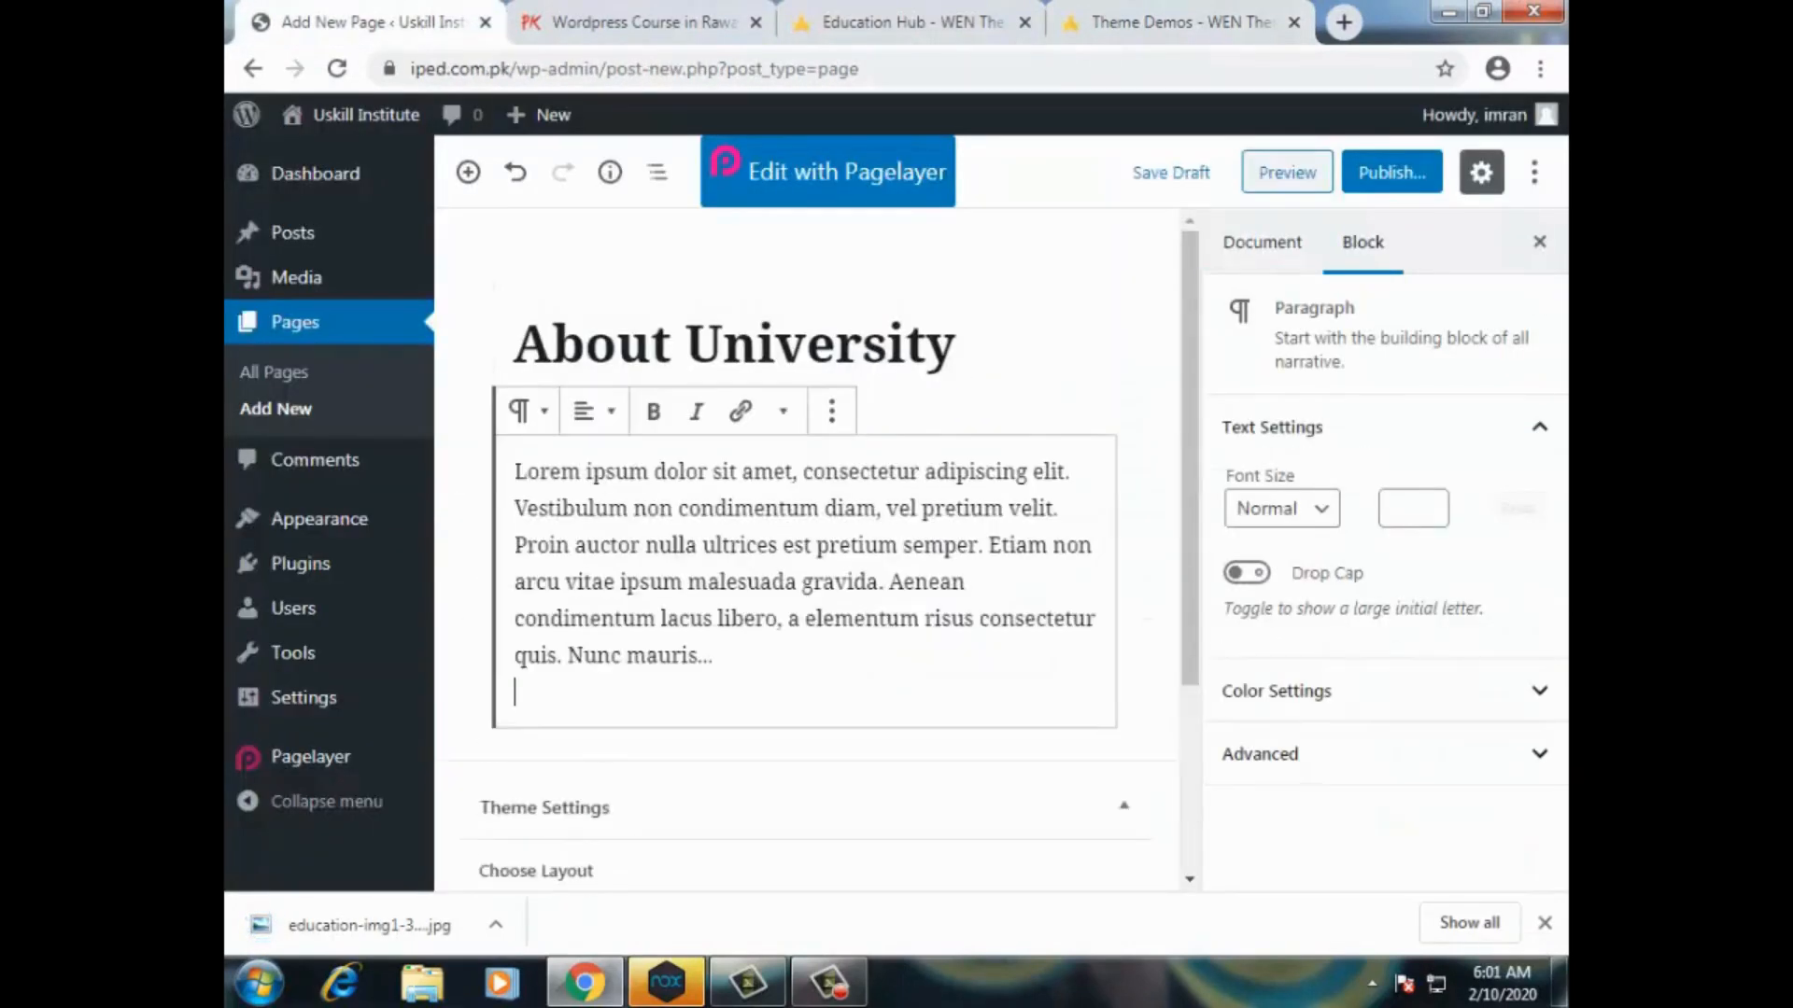
Upload the saved education-img1-360x252 picture as the featured image of the About University page and publish the page.
click(1270, 254)
click(1308, 528)
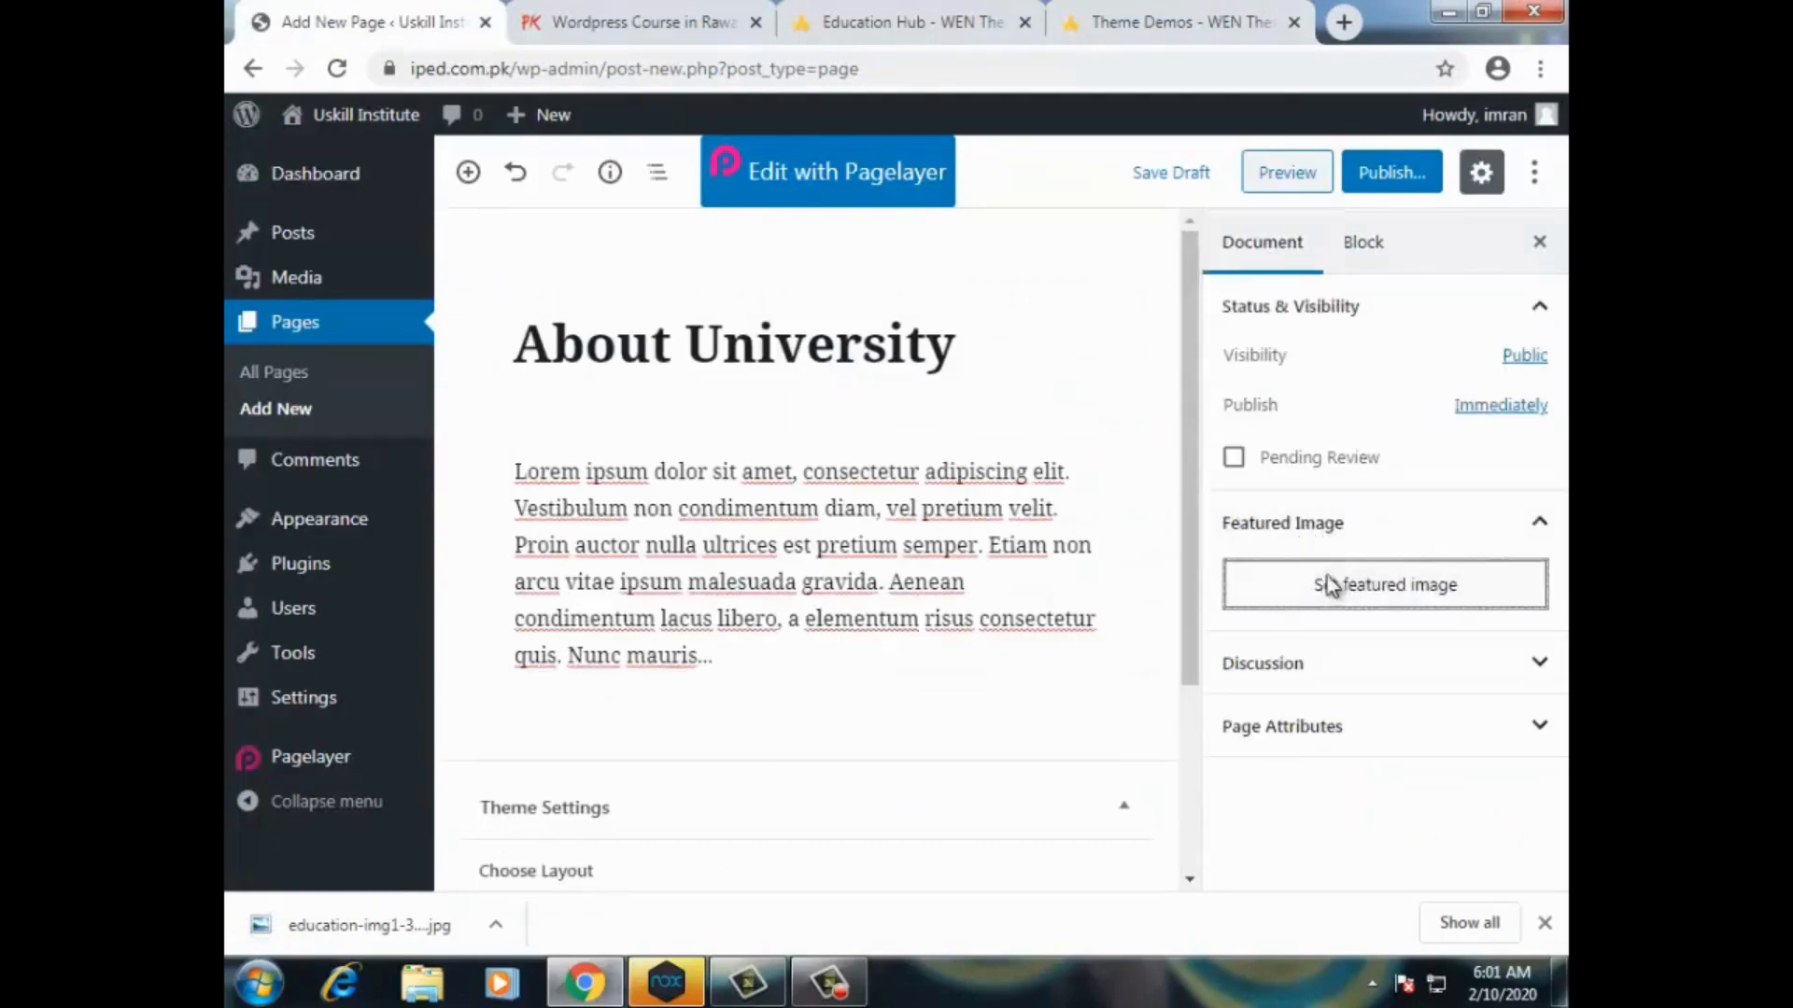
click(1333, 585)
click(369, 224)
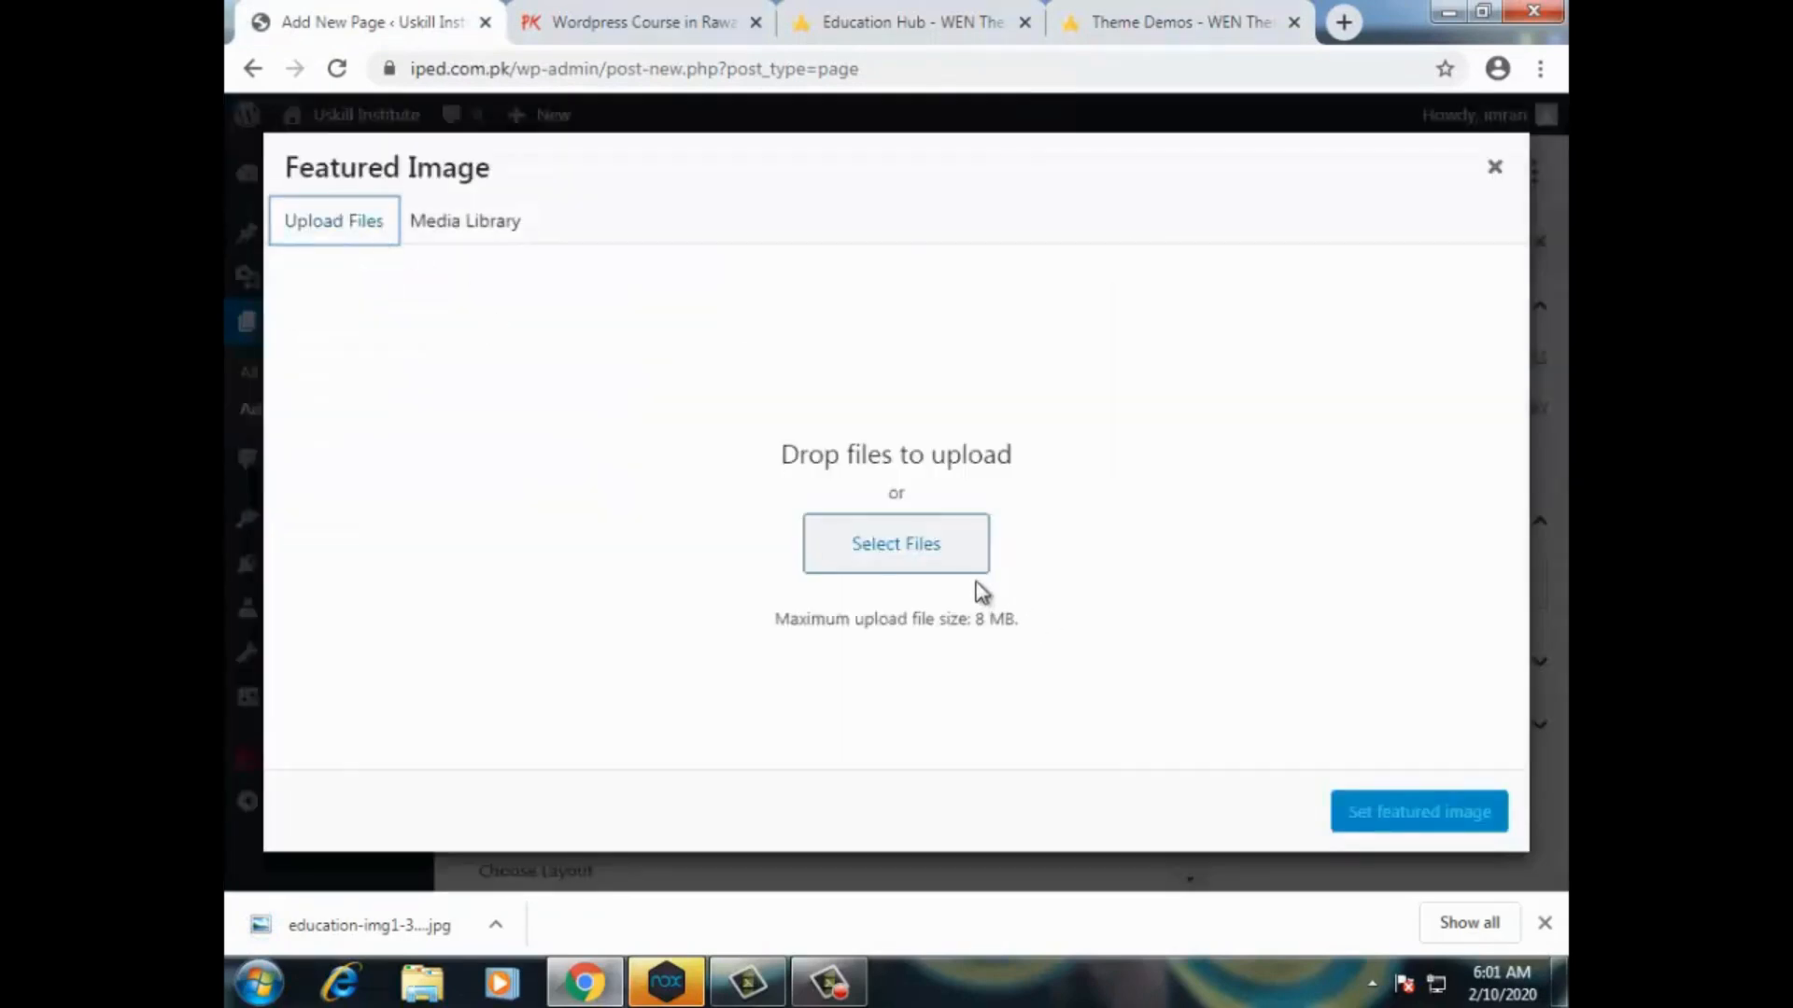
click(965, 552)
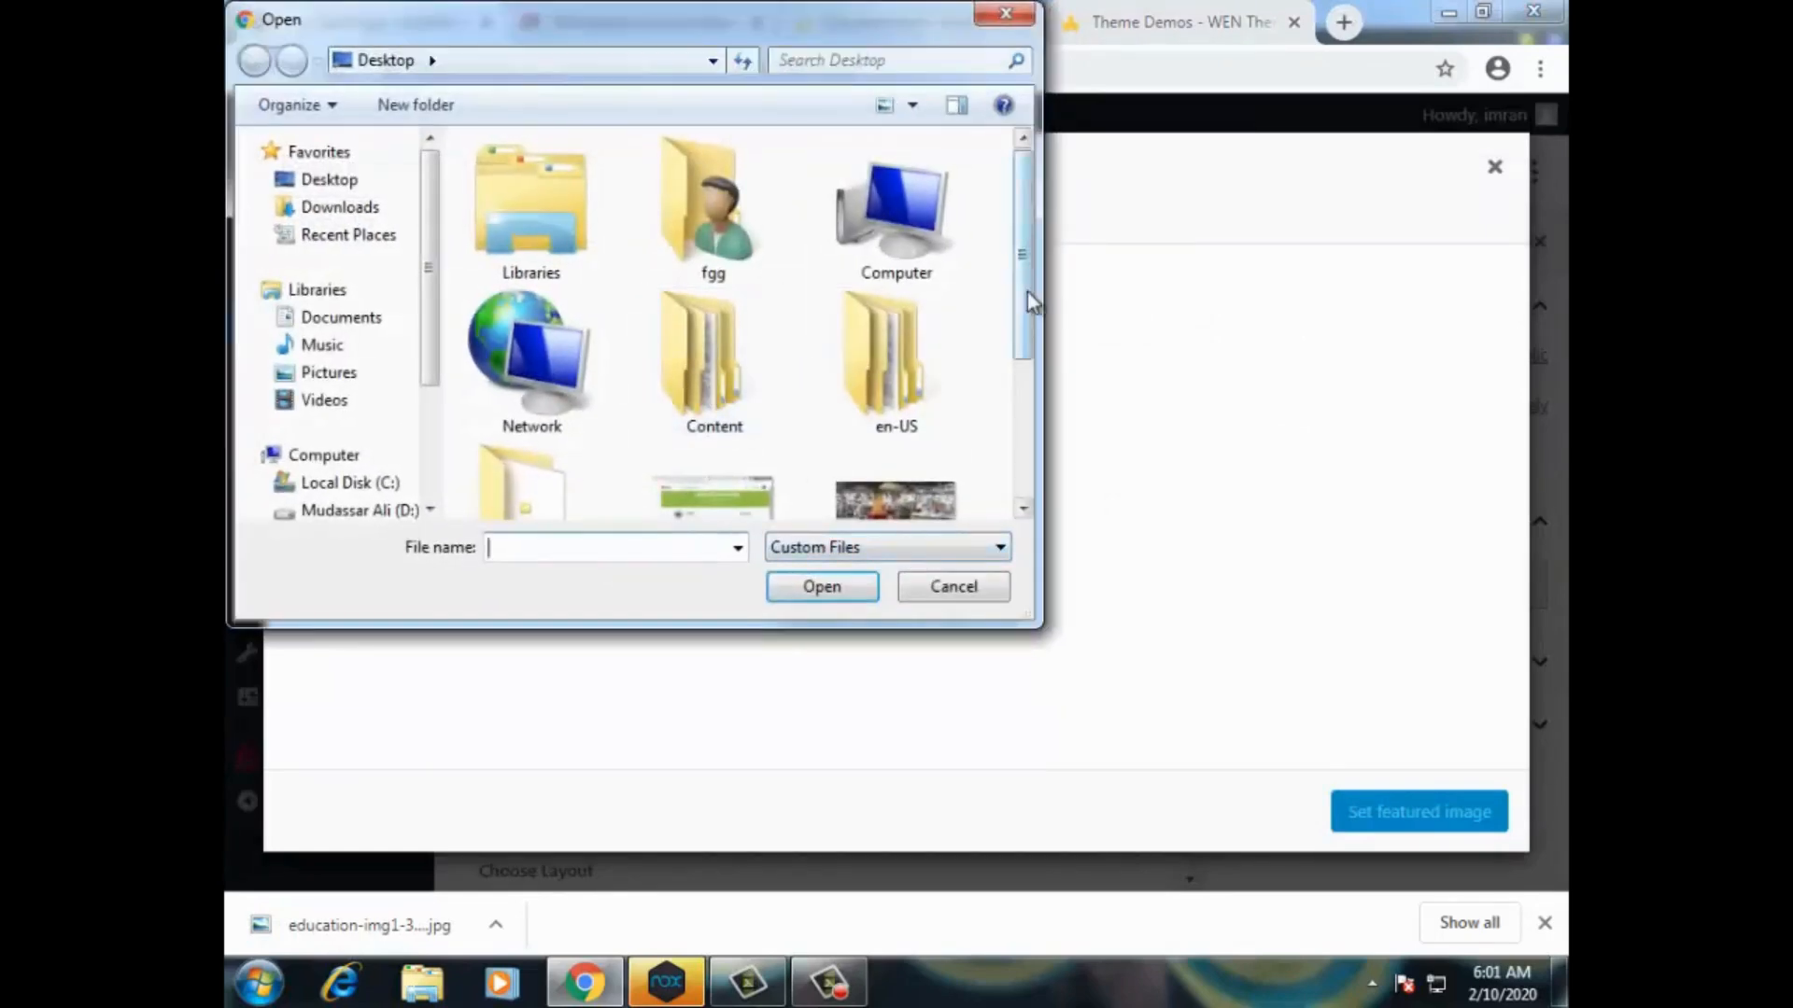
scroll(1027, 293, down, 3)
double_click(910, 361)
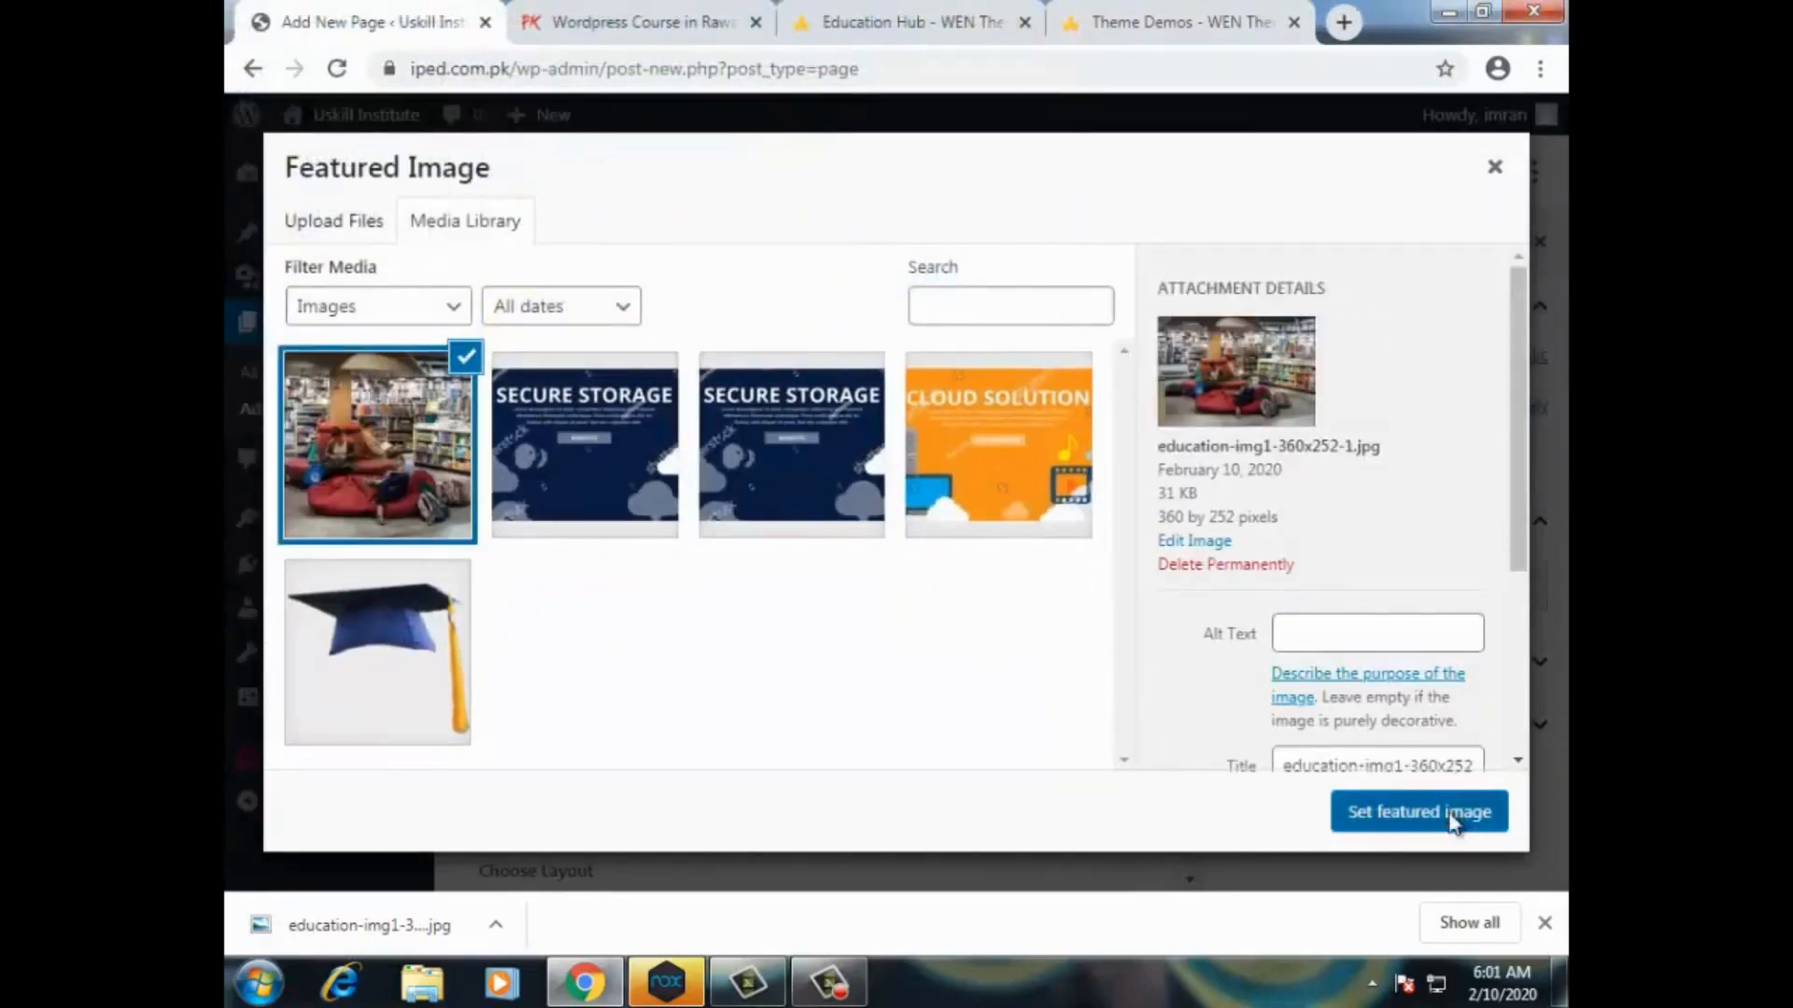
click(1450, 820)
click(1383, 181)
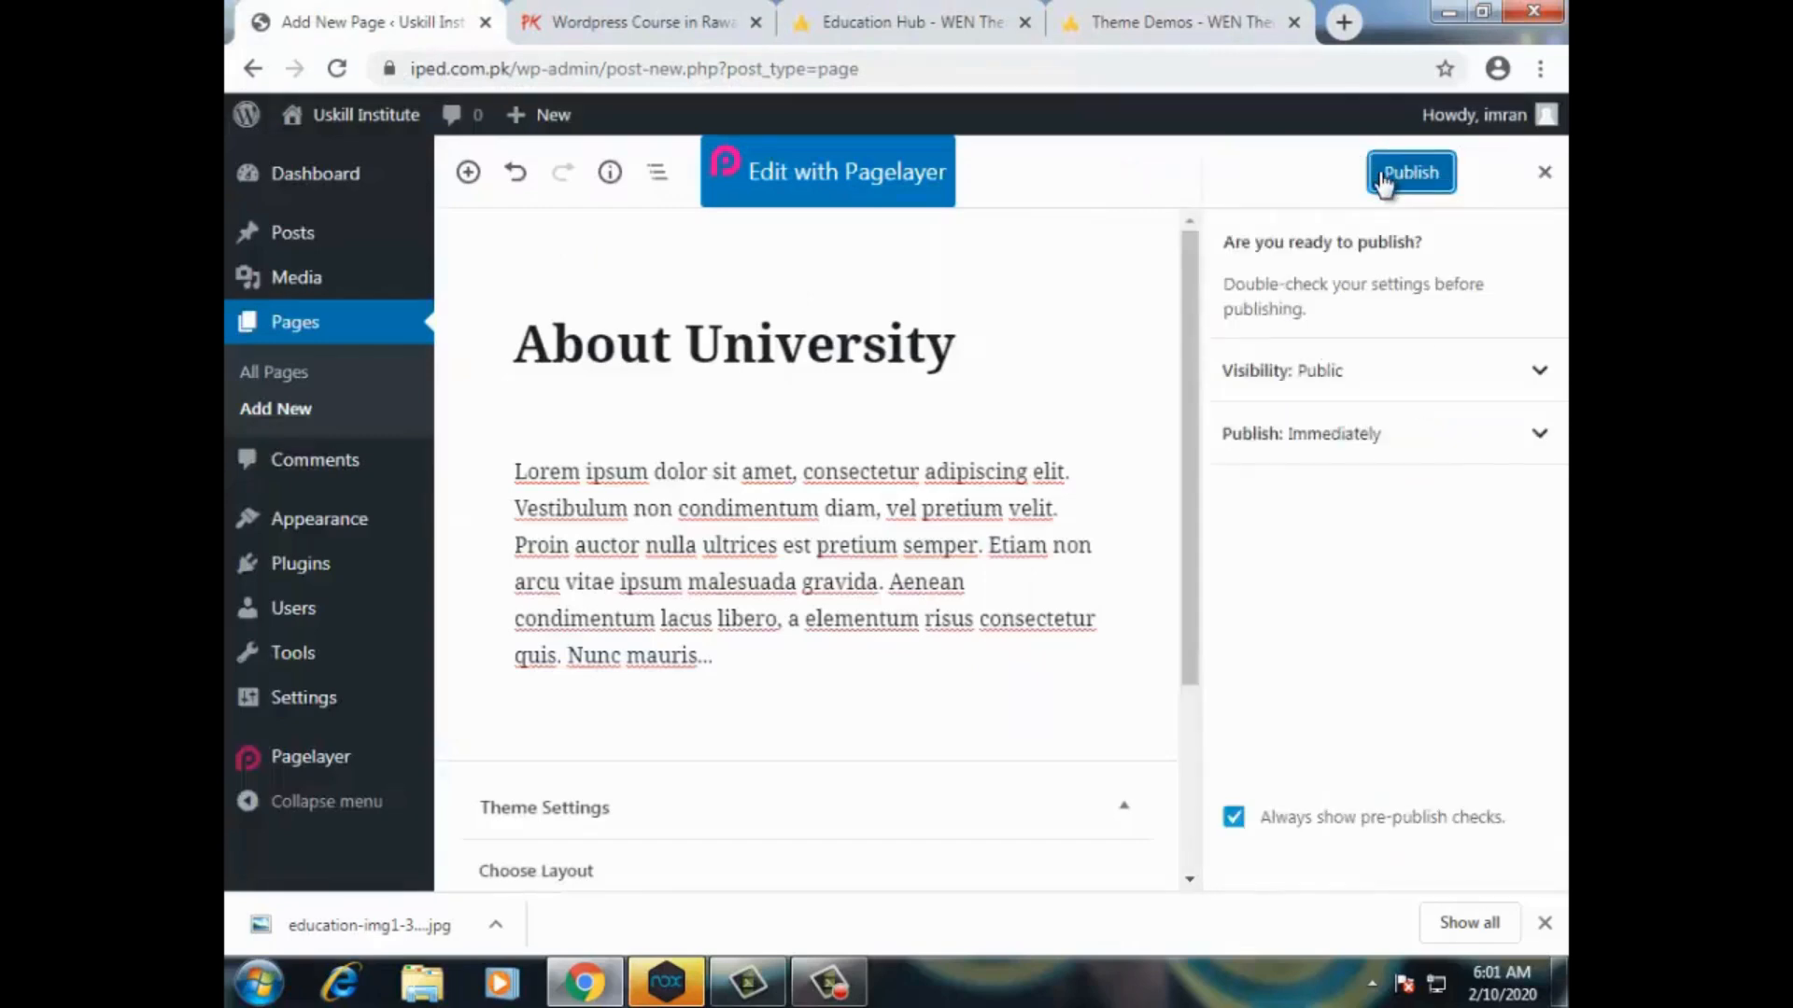
click(1383, 181)
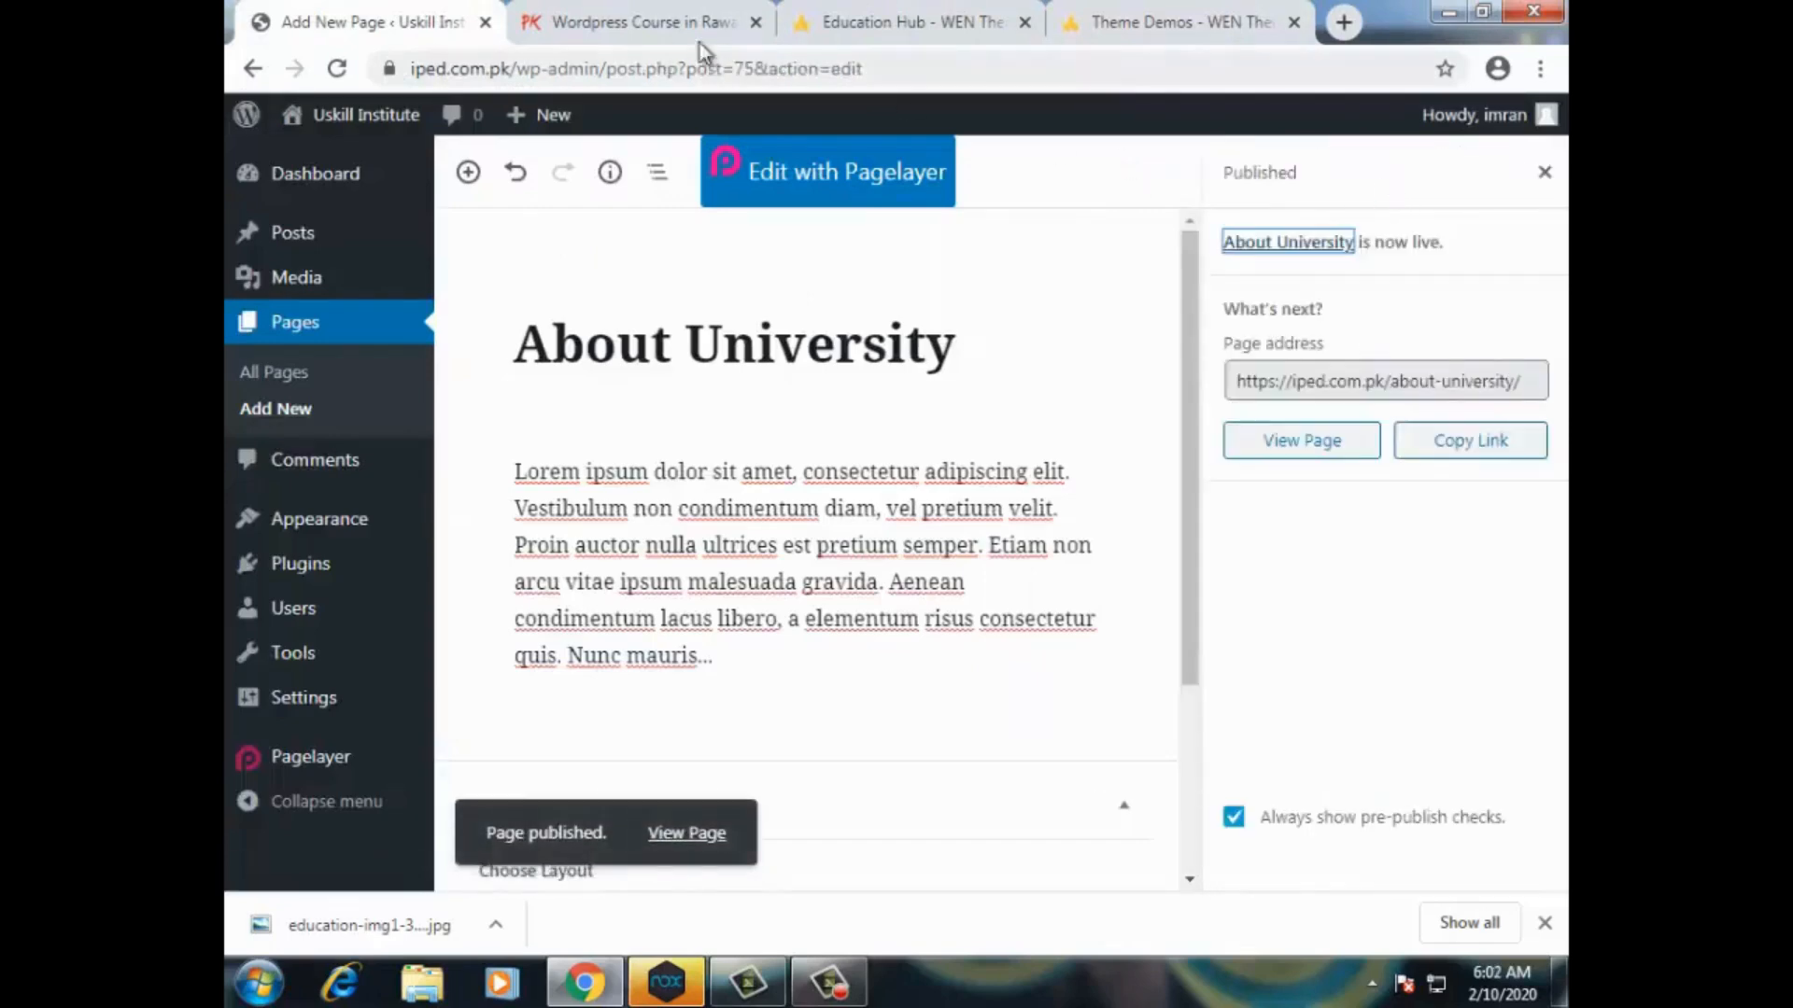
Copy the "Learning Environment" heading from the Education Hub demo and paste it as the title of a new WordPress page.
click(1111, 23)
mouse_move(705, 325)
mouse_down()
mouse_move(685, 324)
mouse_move(1081, 352)
mouse_move(687, 327)
mouse_up()
click(1015, 363)
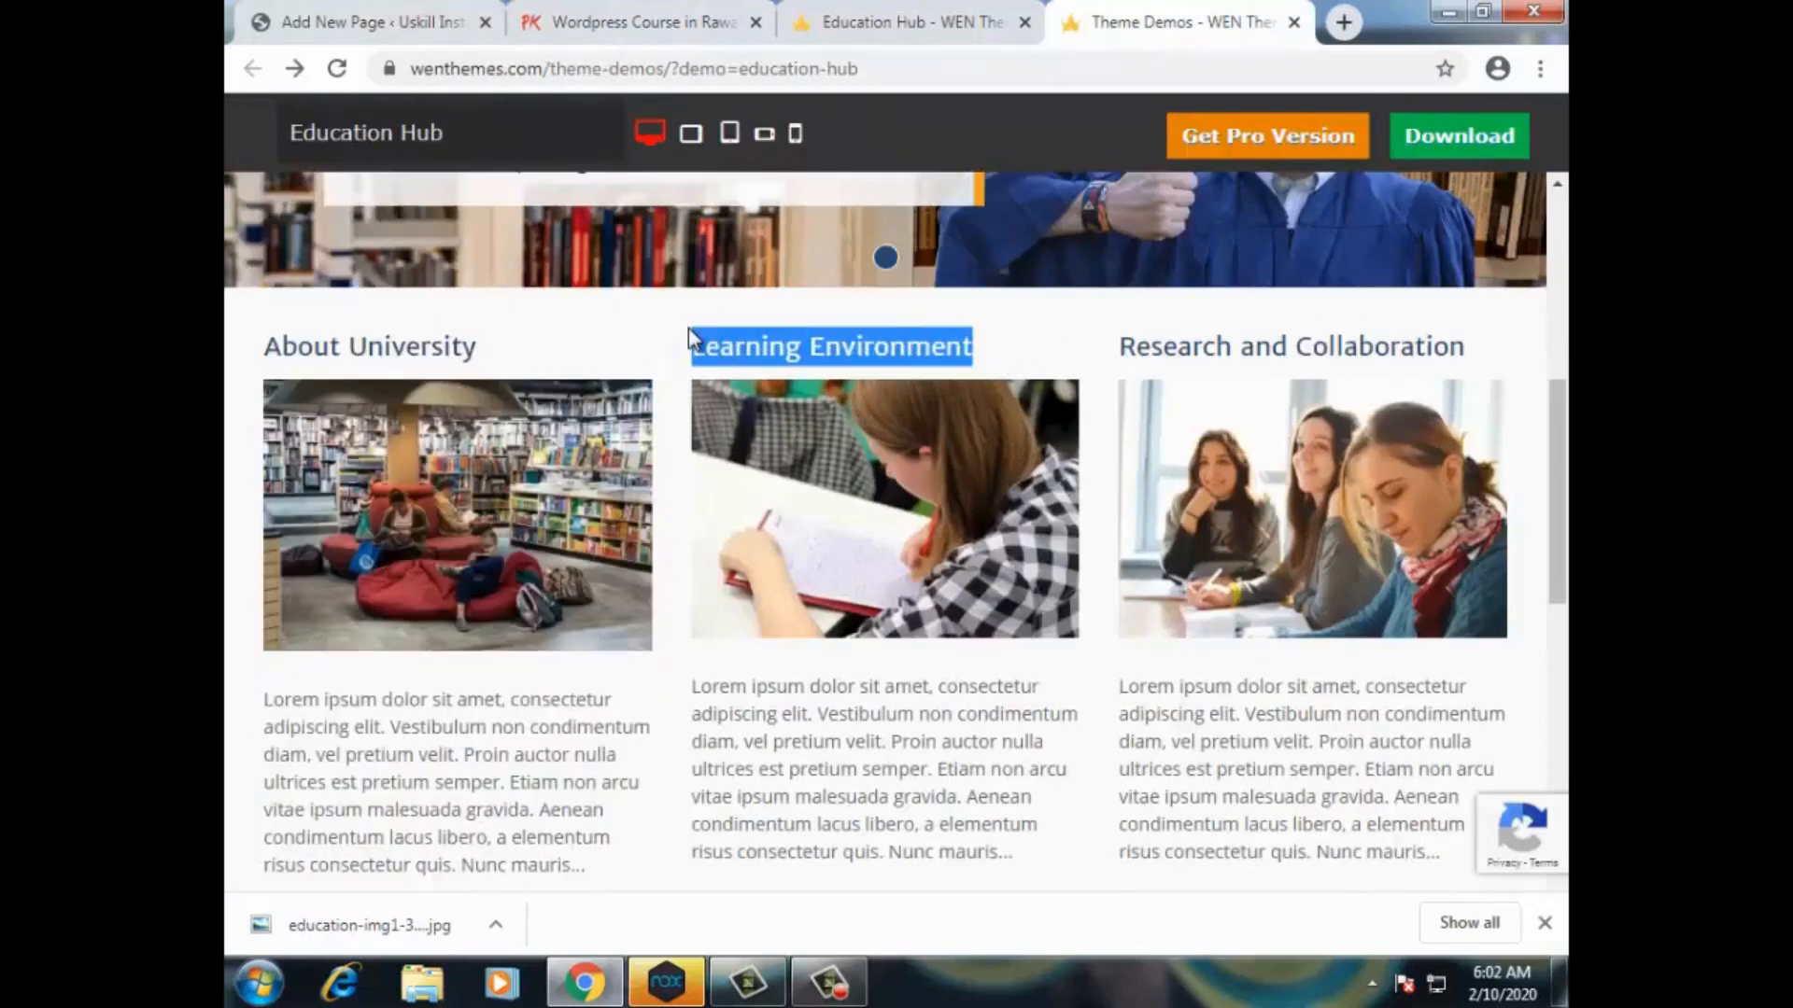
right_click(757, 353)
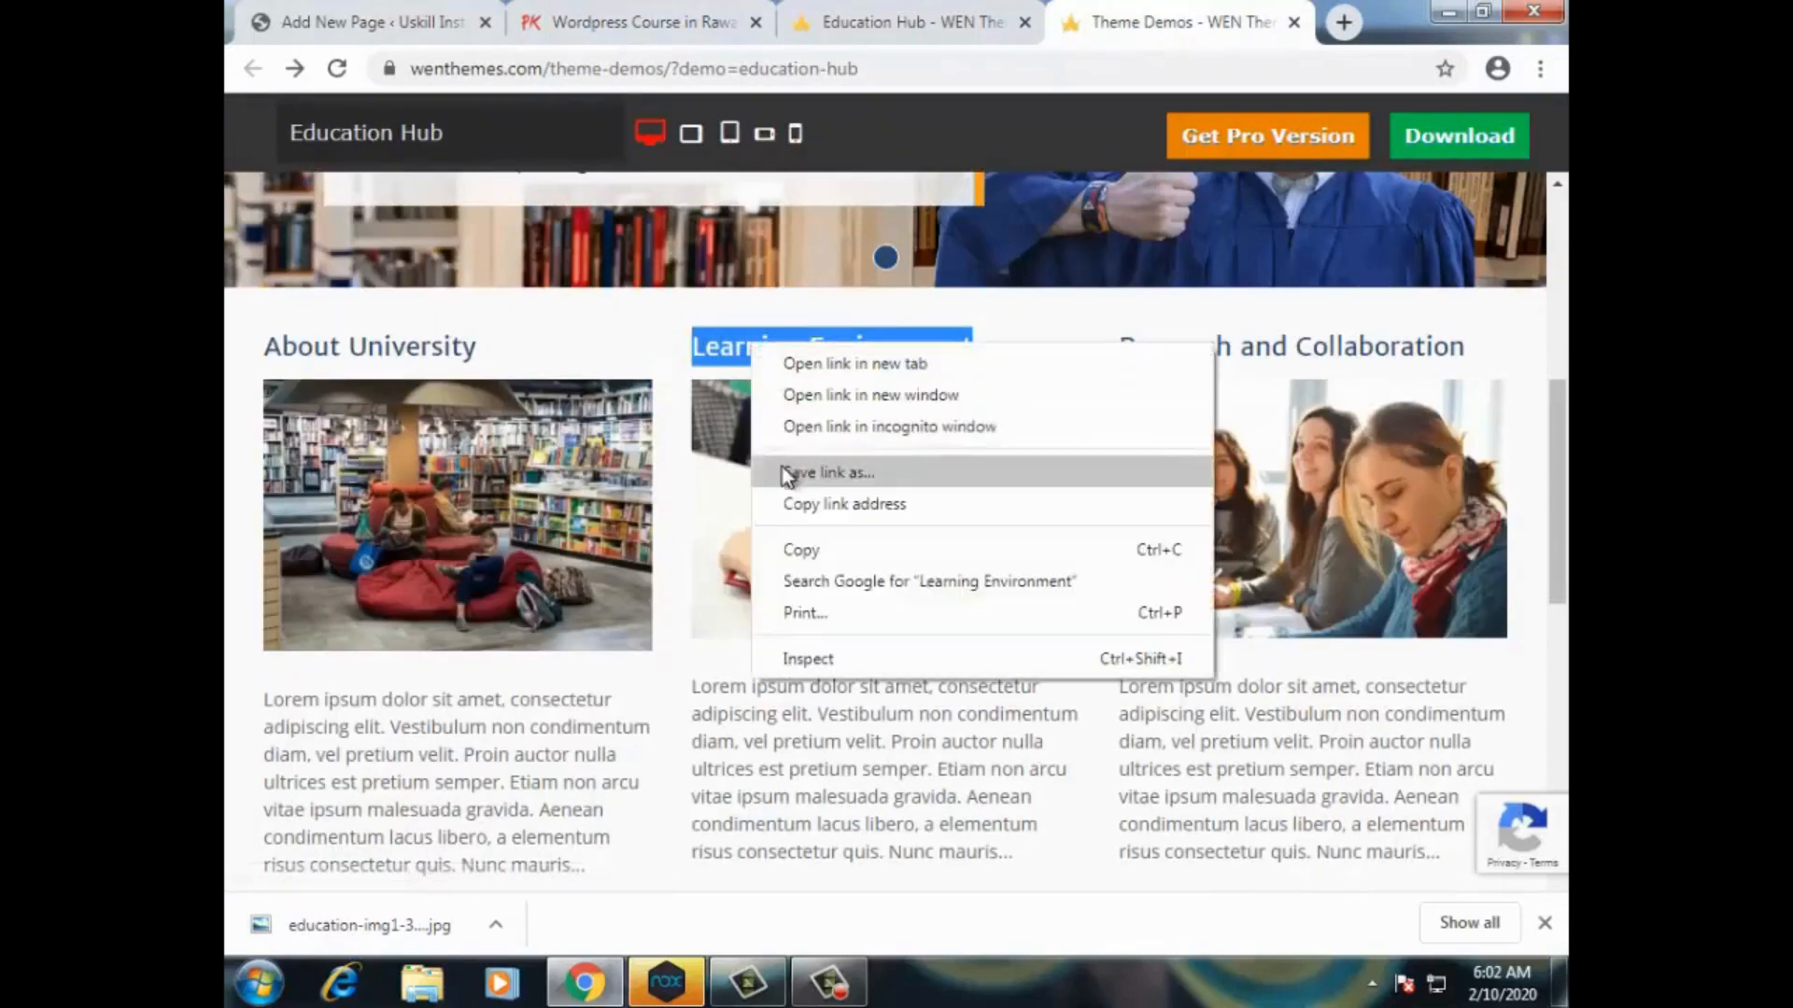
click(794, 550)
click(310, 37)
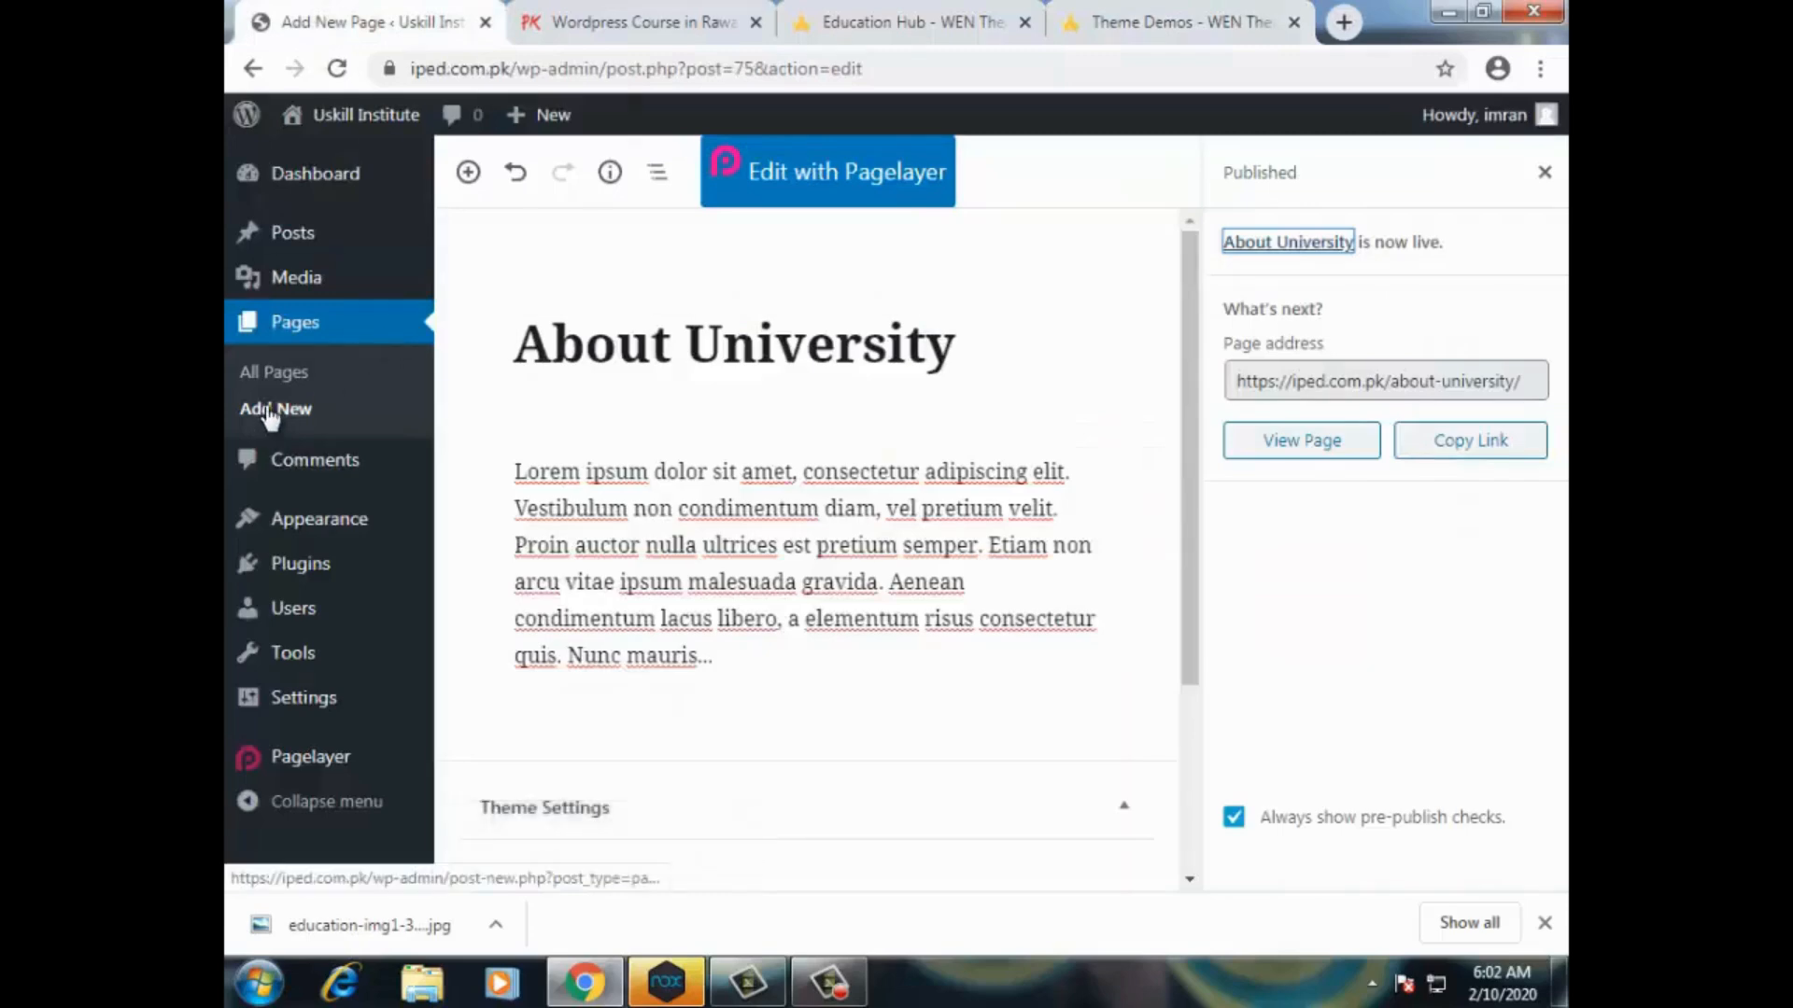
click(269, 411)
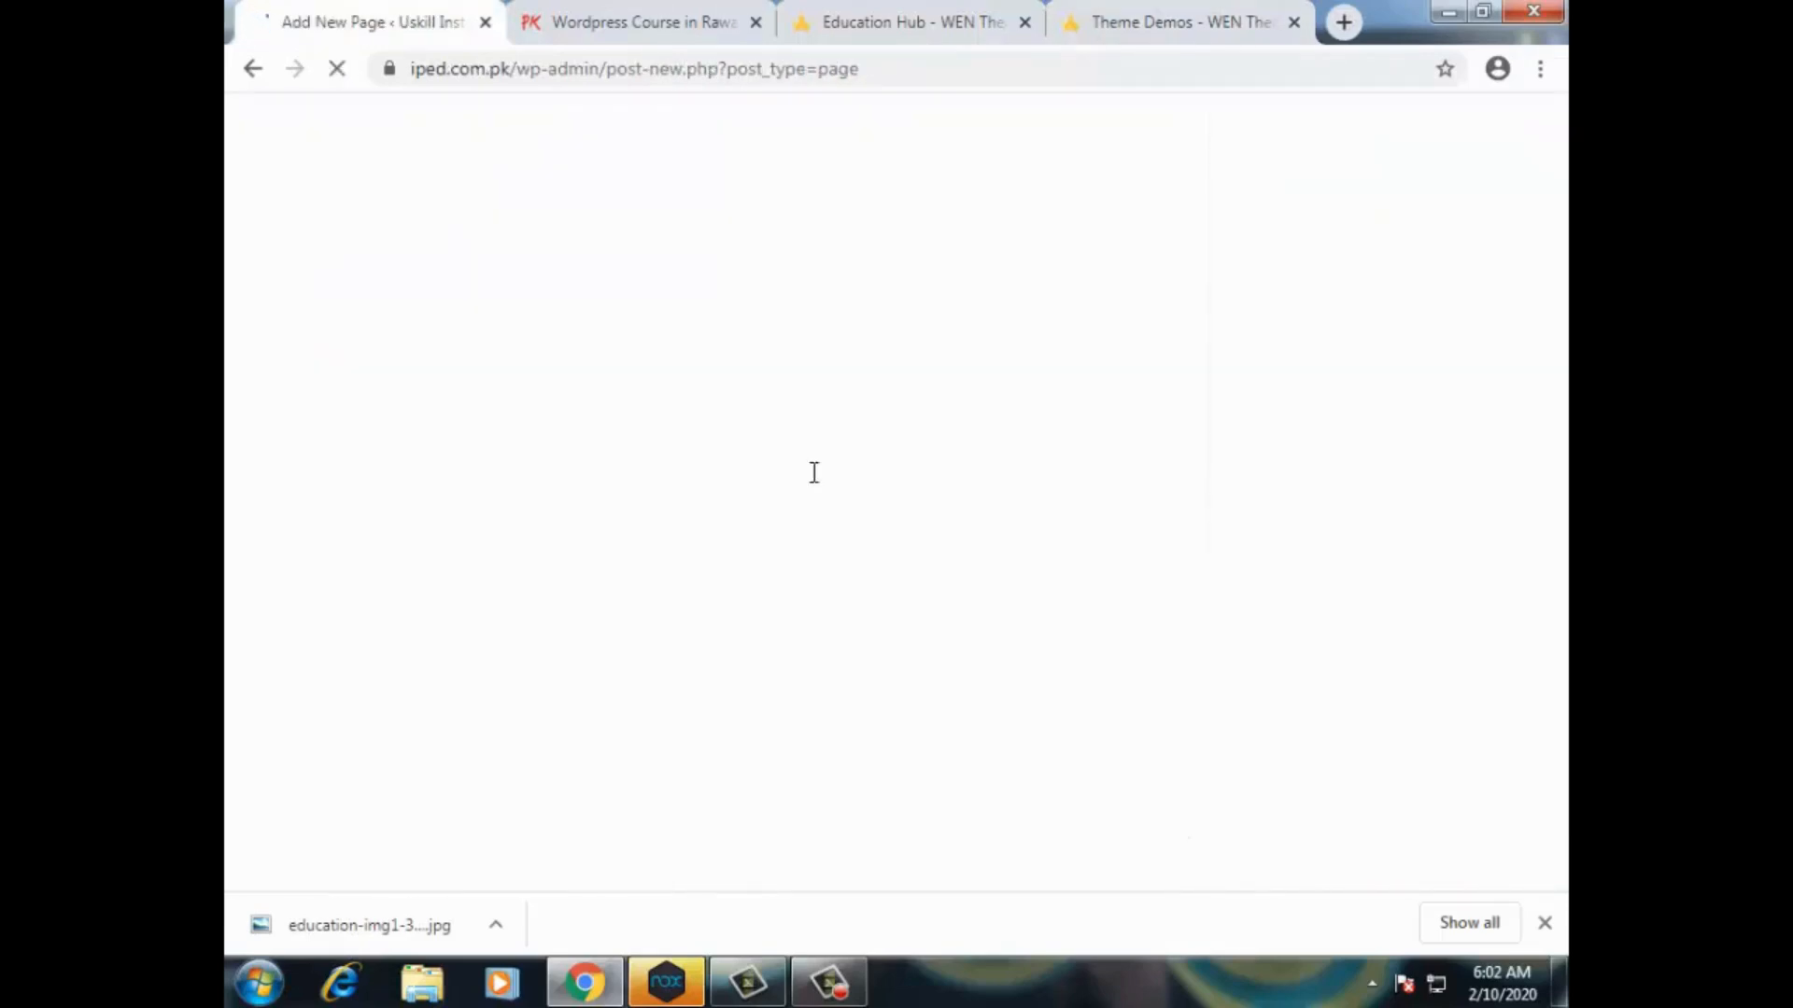
right_click(602, 340)
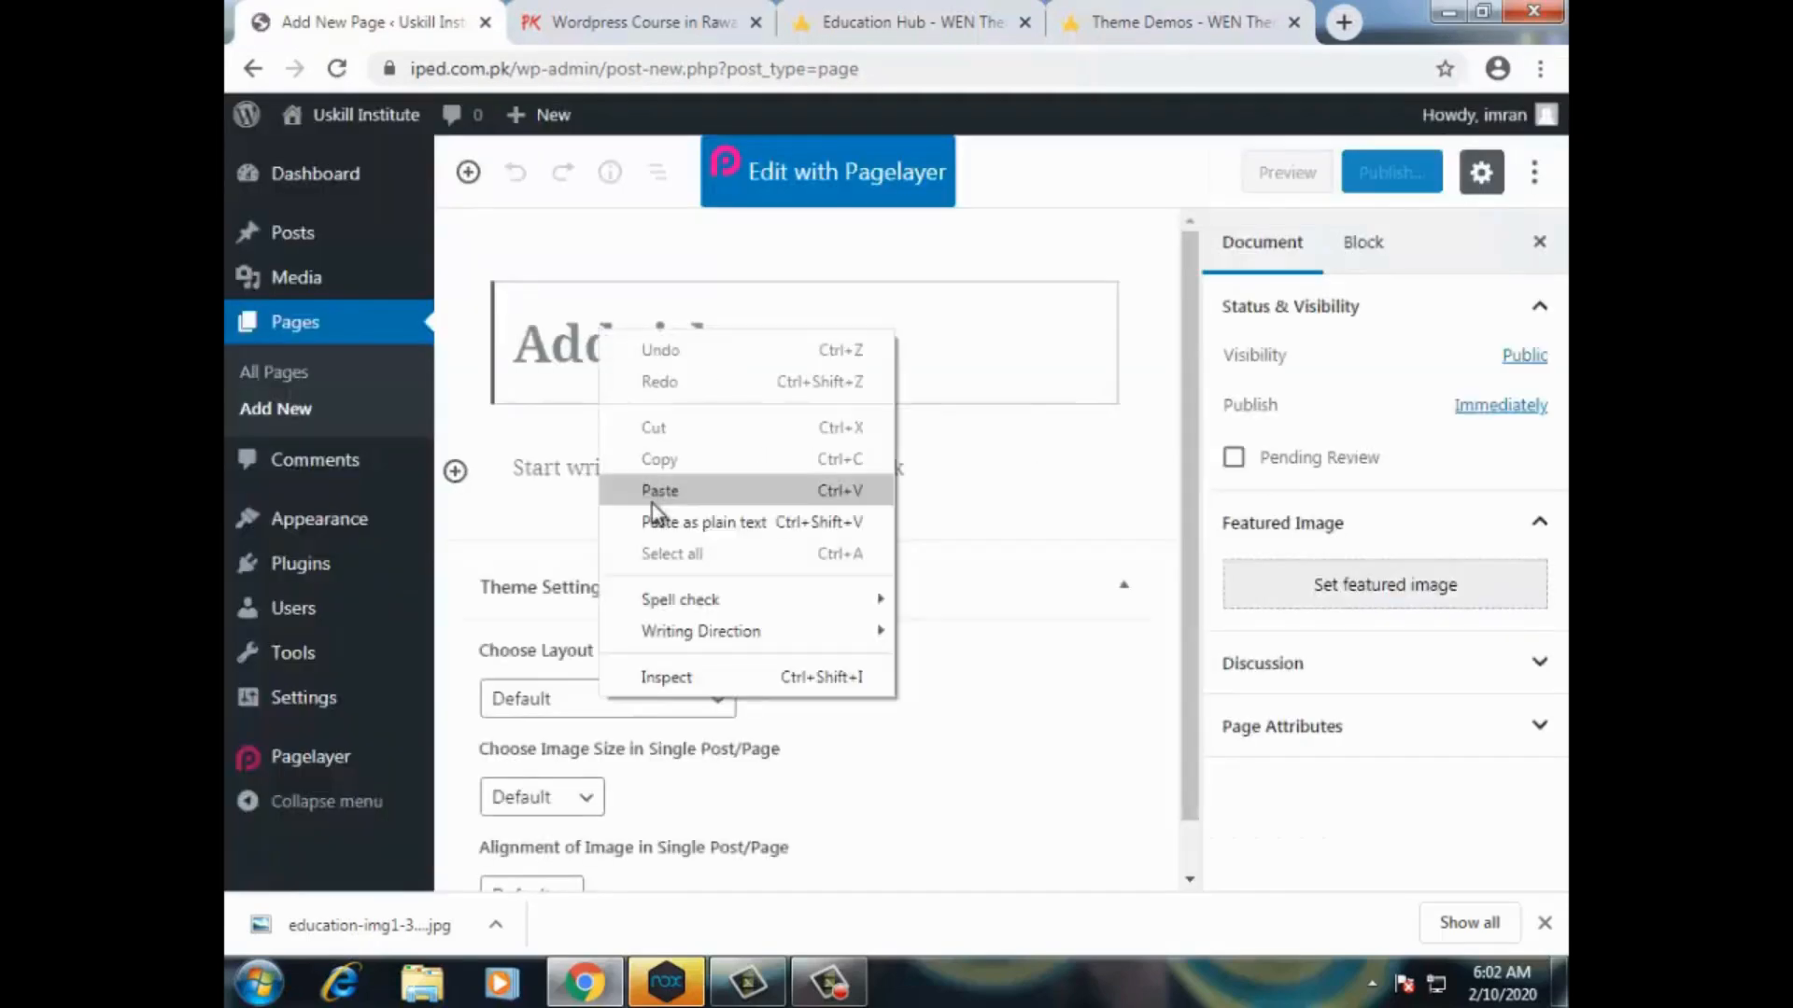
click(652, 487)
Save the image of the Learning Environment block from the Education Hub demo to the computer.
click(1214, 19)
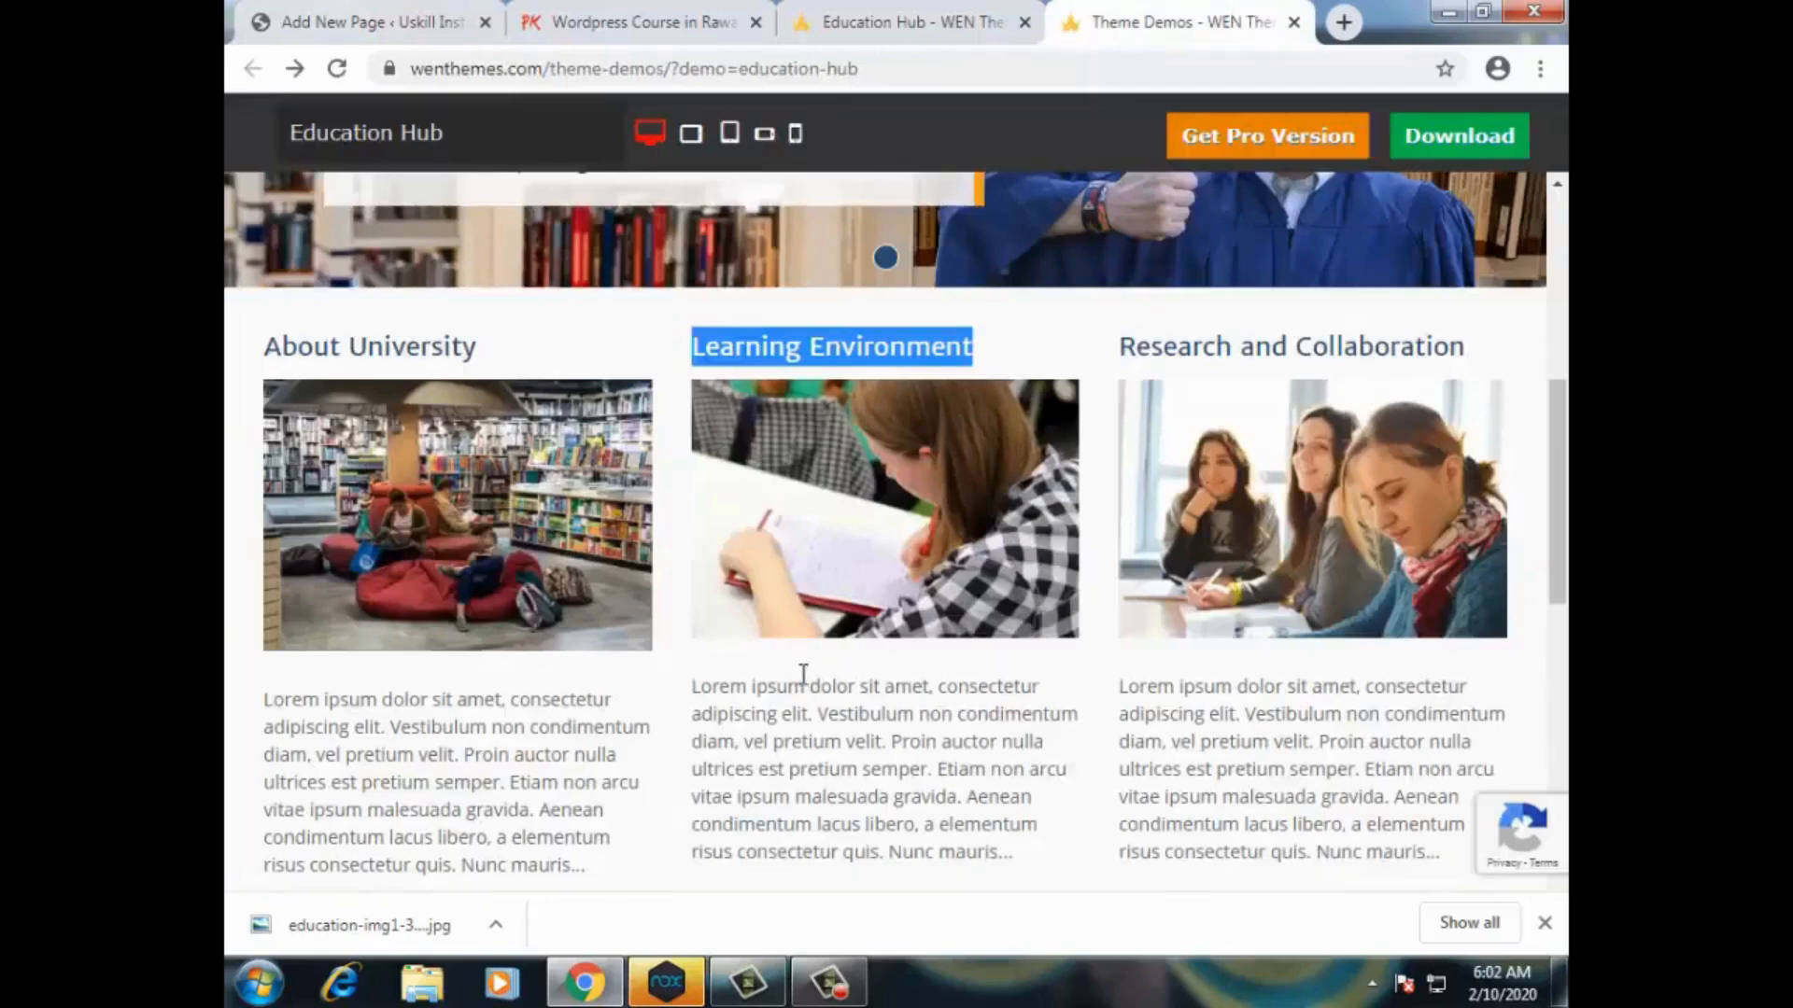
right_click(851, 476)
click(934, 719)
key(Return)
Copy the demo's Lorem ipsum paragraph under Learning Environment and paste it into the new page's body.
triple_click(920, 764)
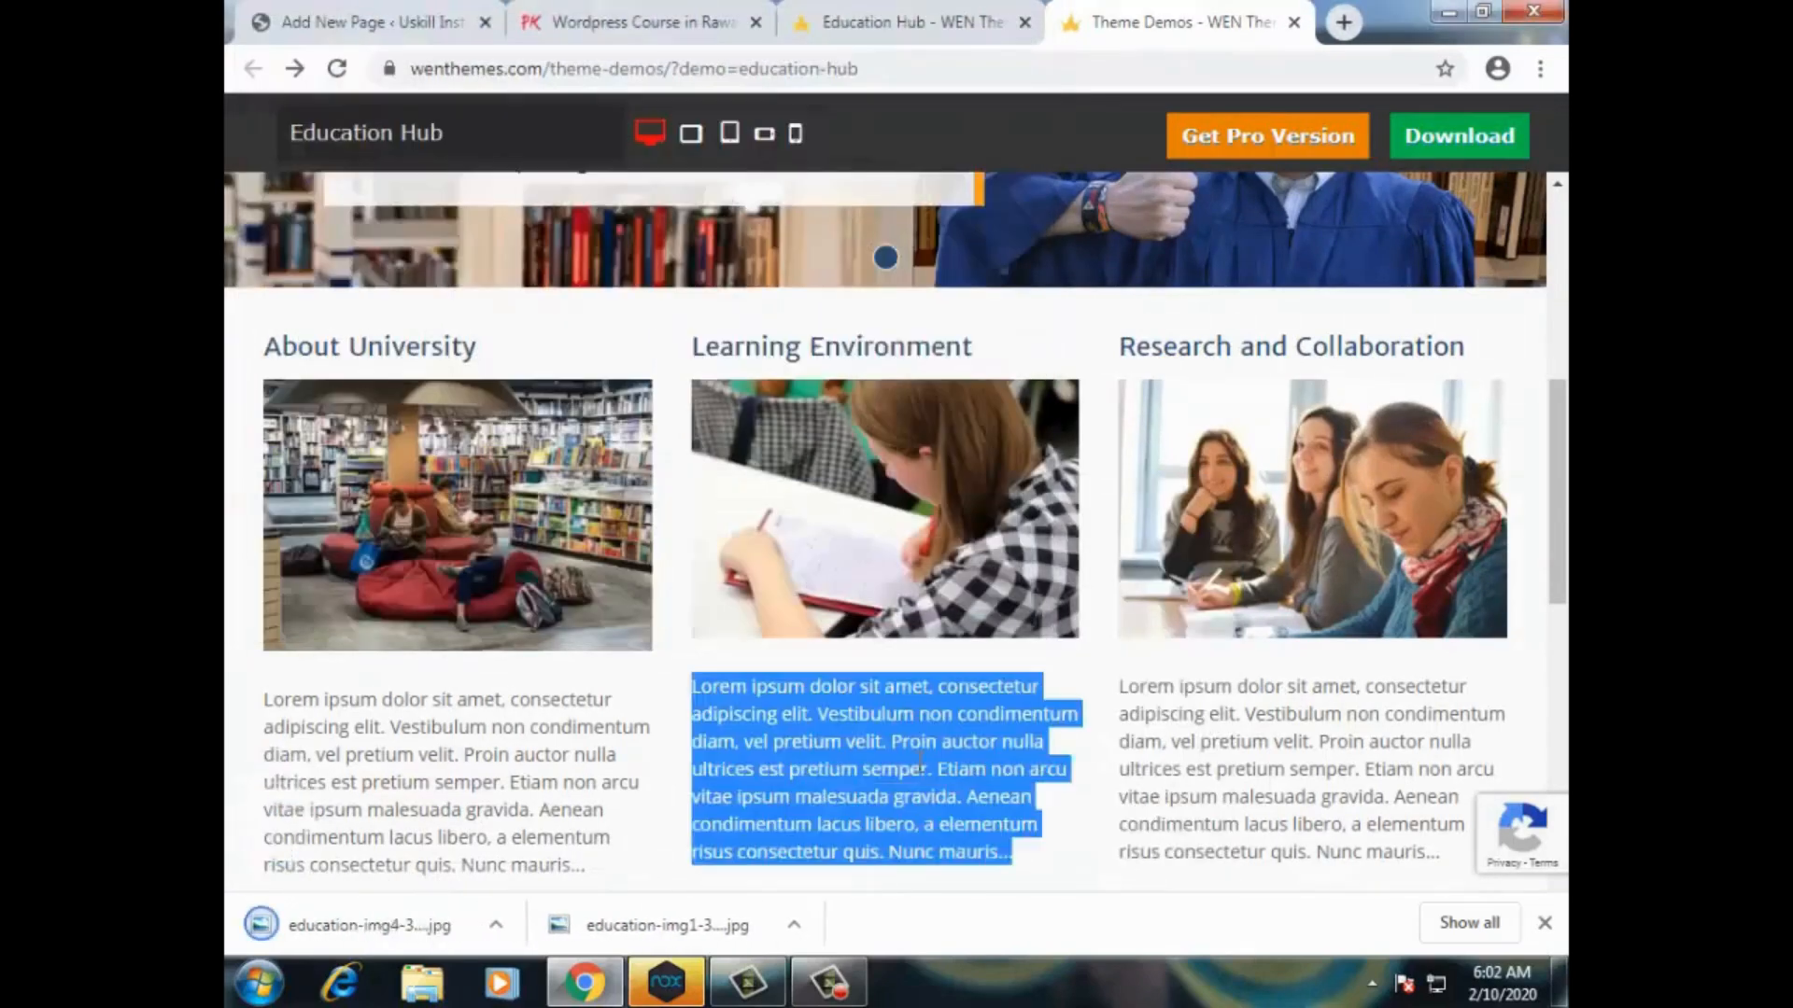
right_click(921, 767)
click(969, 783)
click(430, 24)
right_click(602, 541)
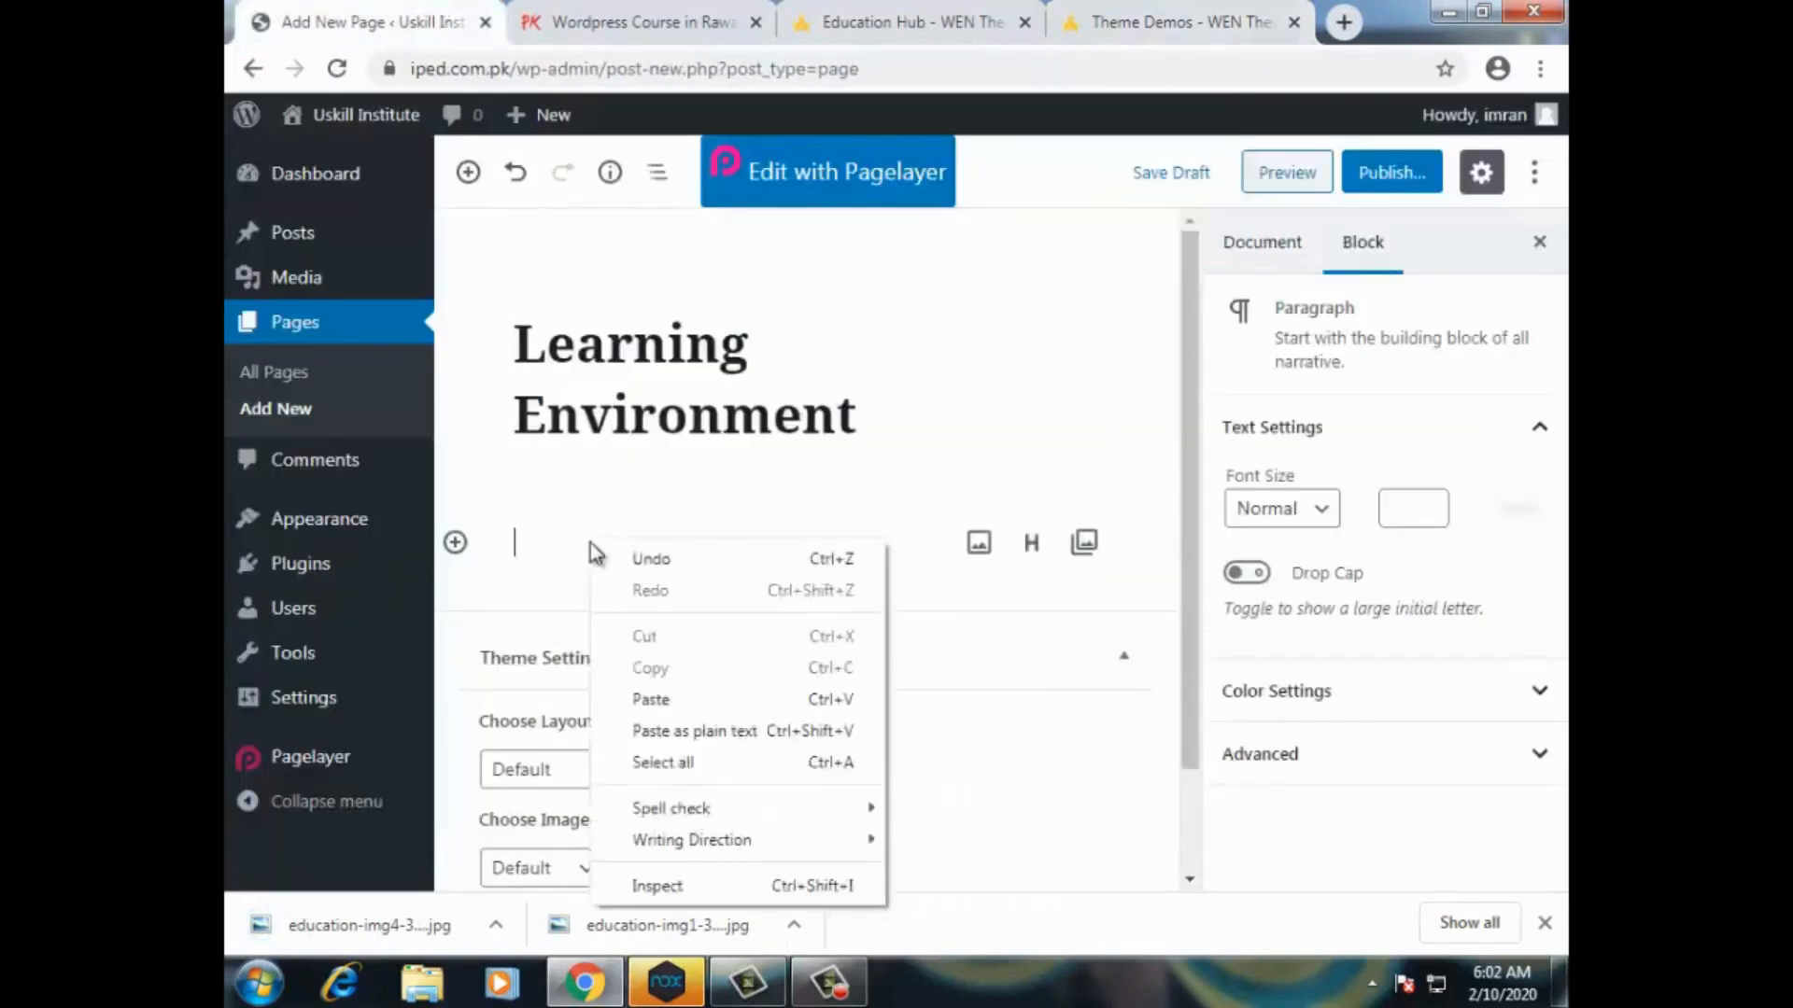
click(664, 699)
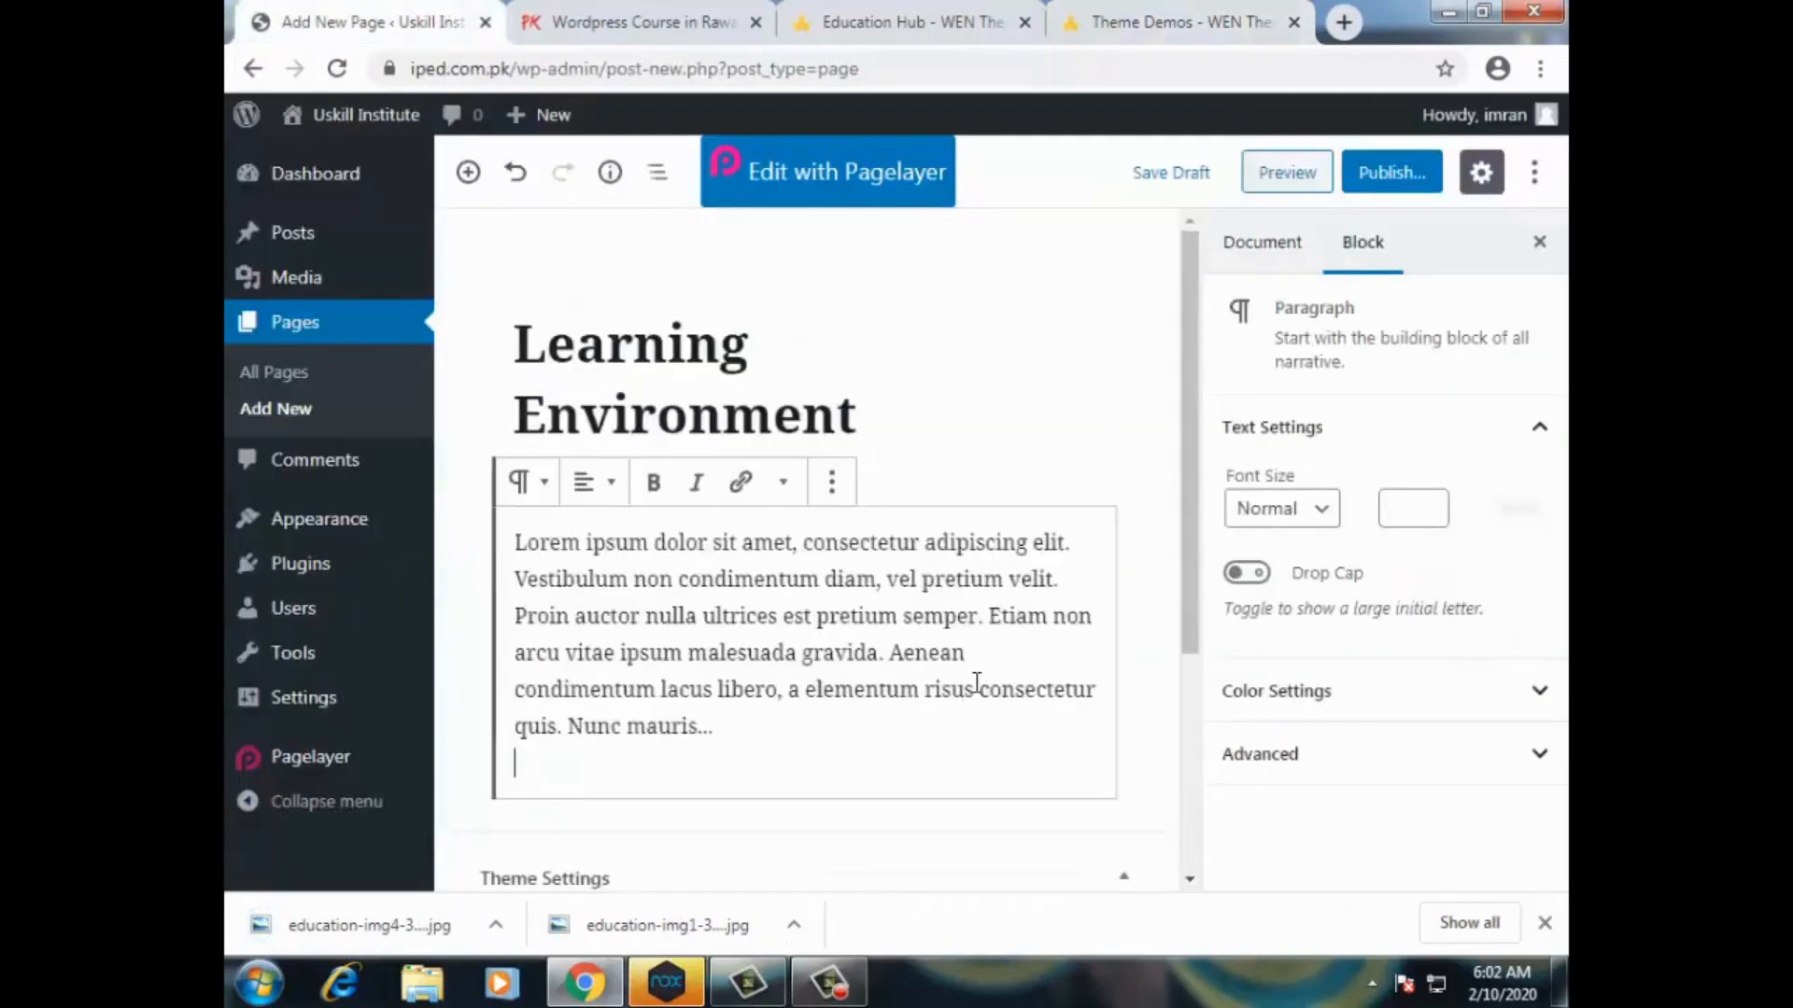
Upload the saved education-img4-360x240 picture as the featured image of the Learning Environment page and bring up the pre-publish checks.
click(1270, 250)
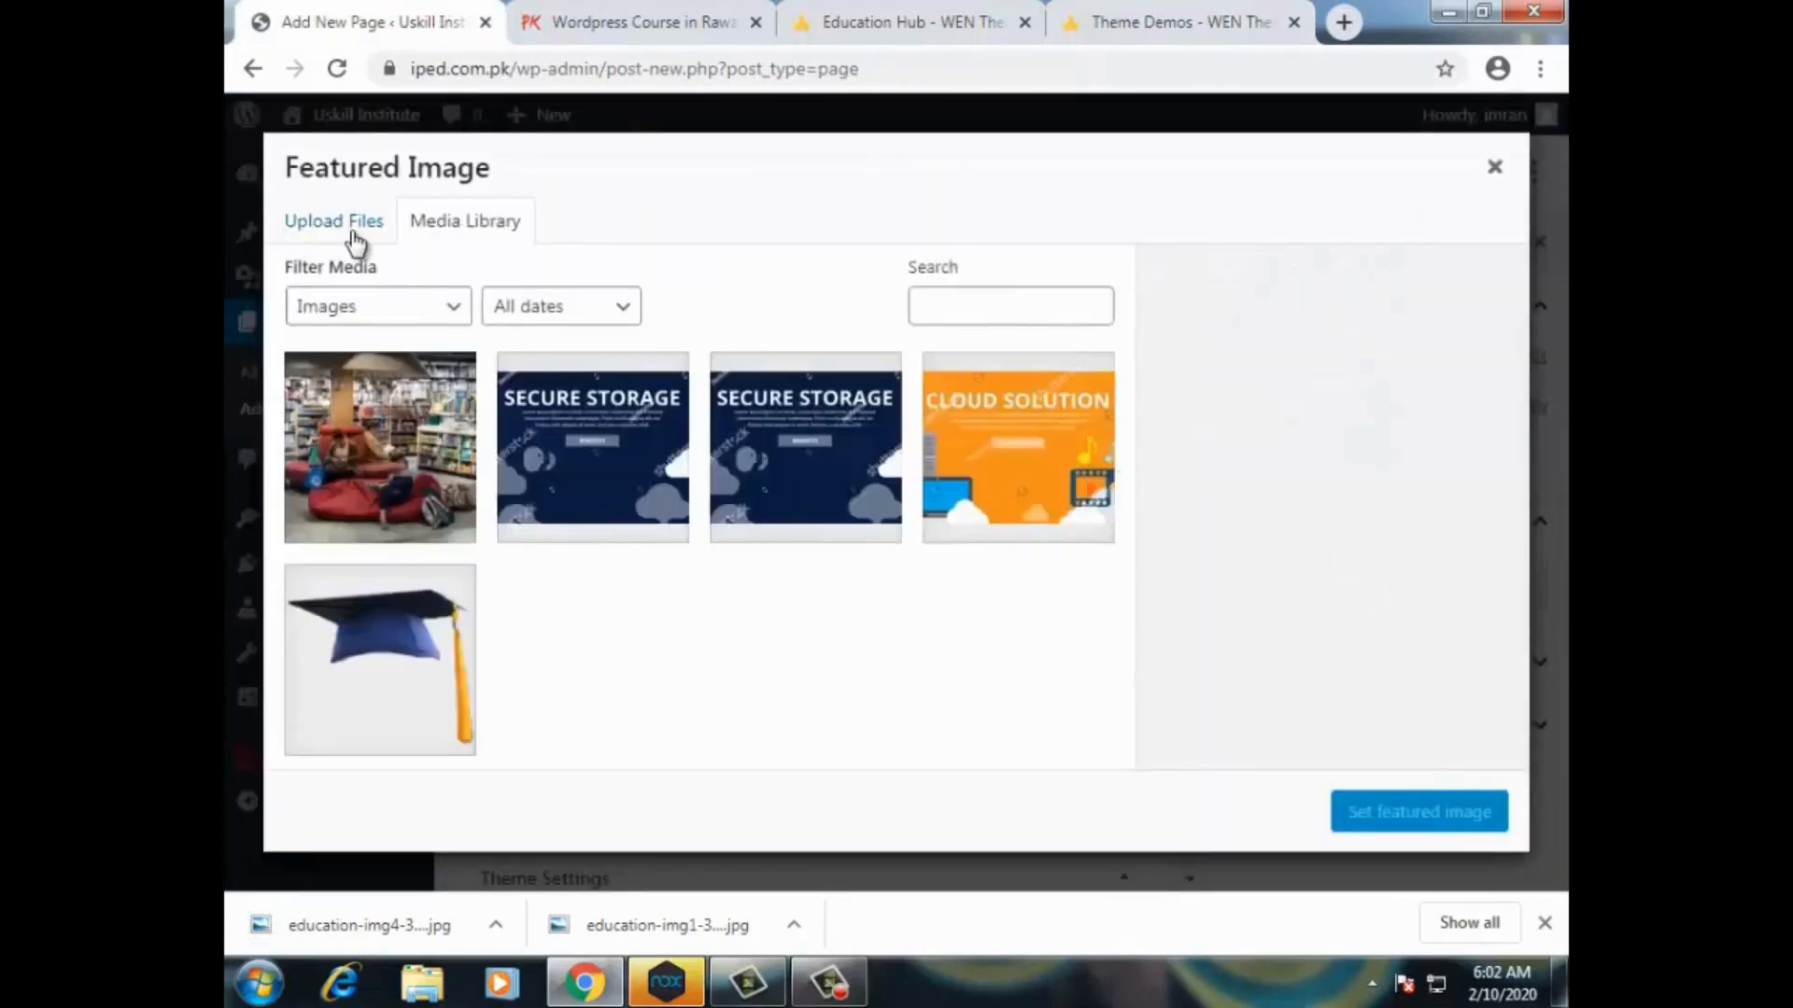
click(352, 224)
click(894, 571)
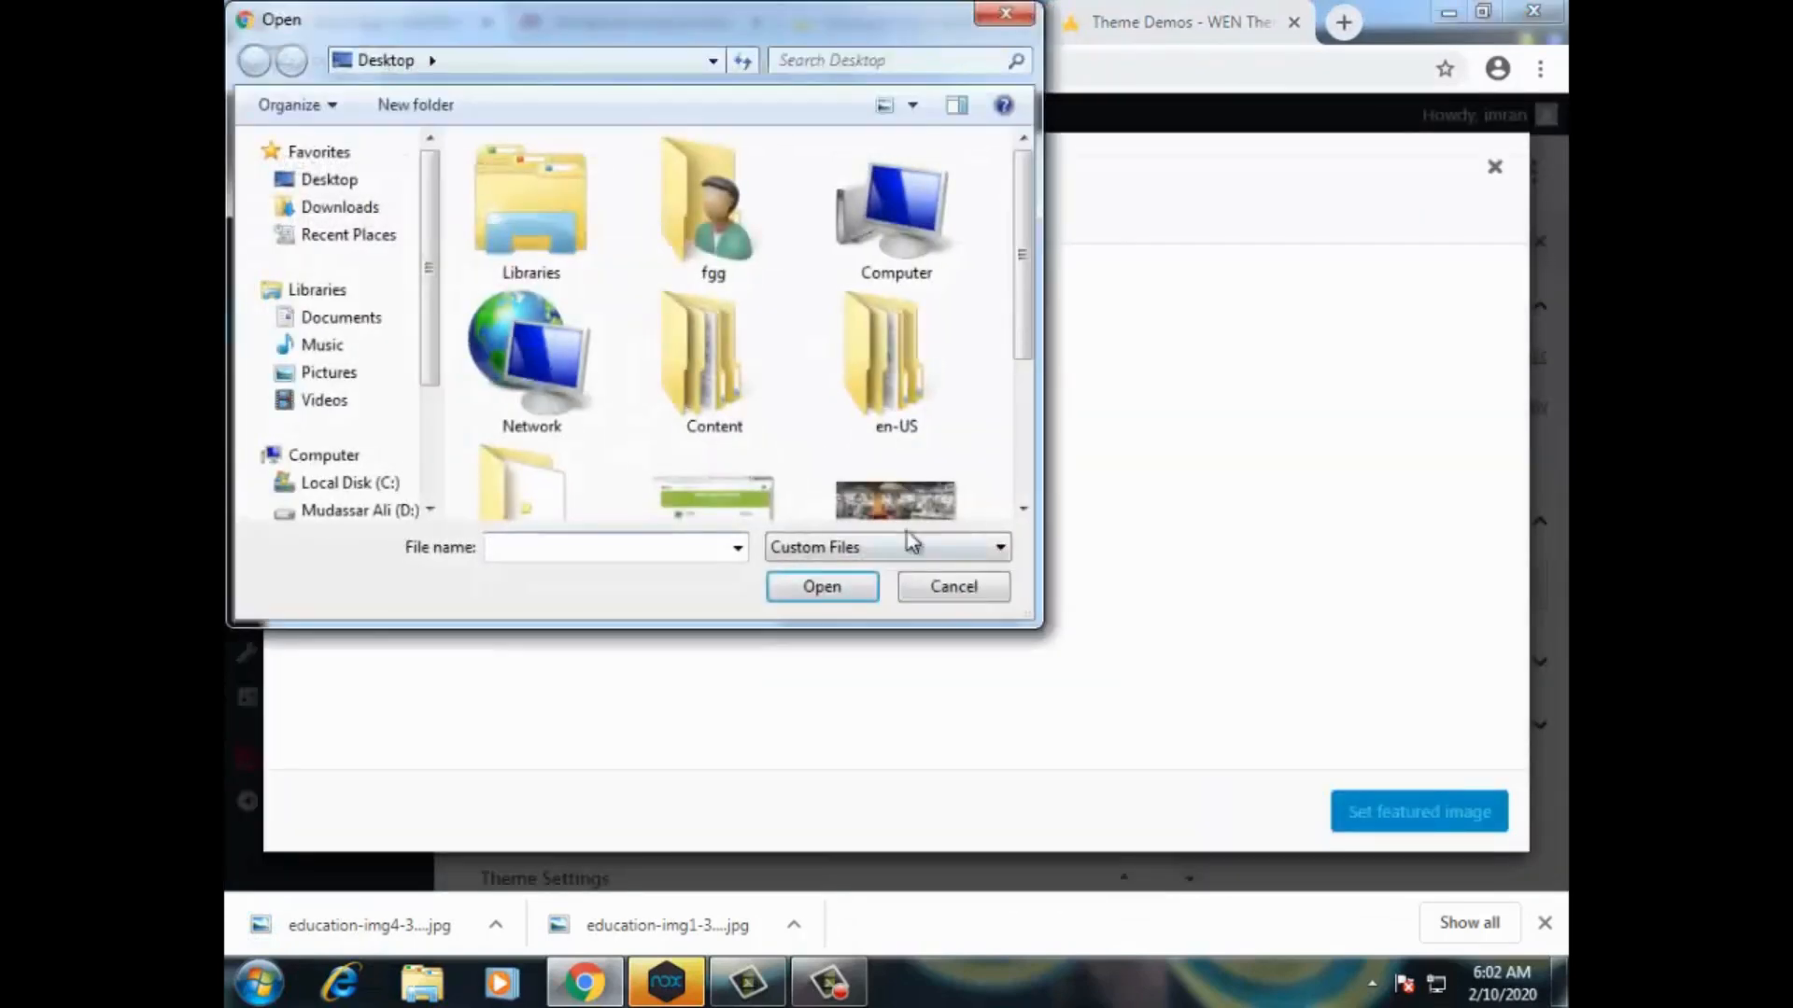
scroll(1032, 378, down, 5)
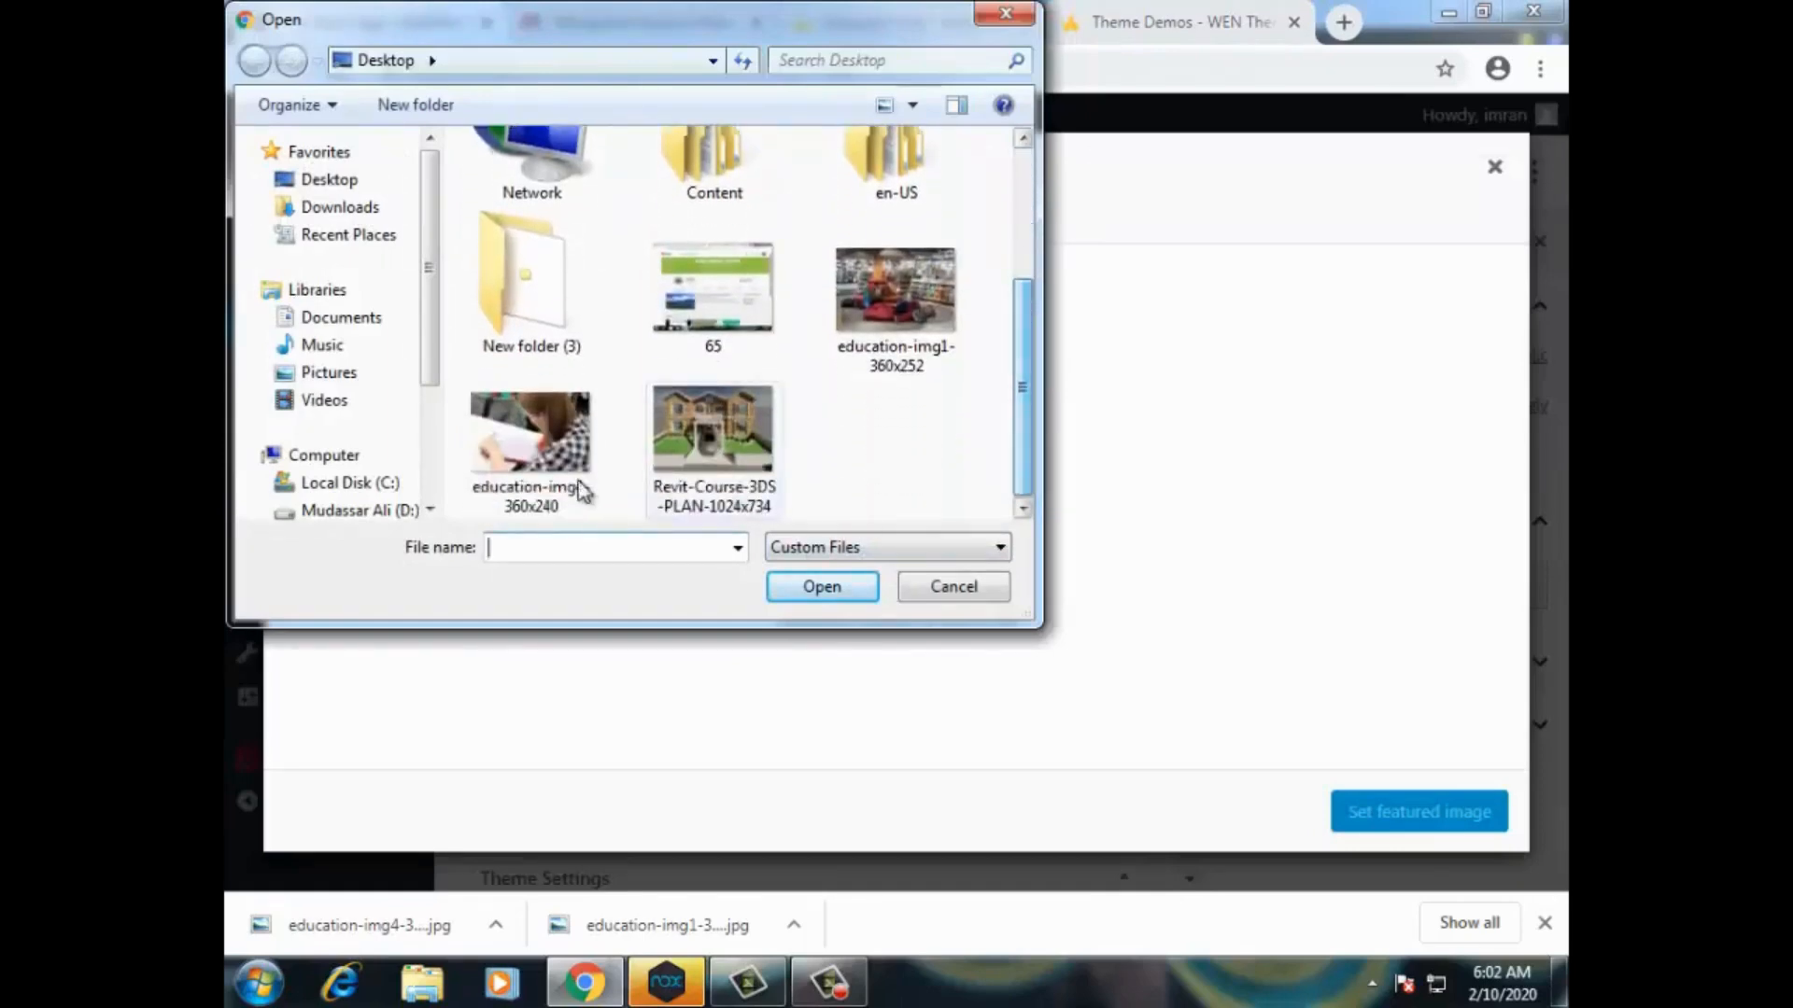
click(540, 458)
double_click(539, 457)
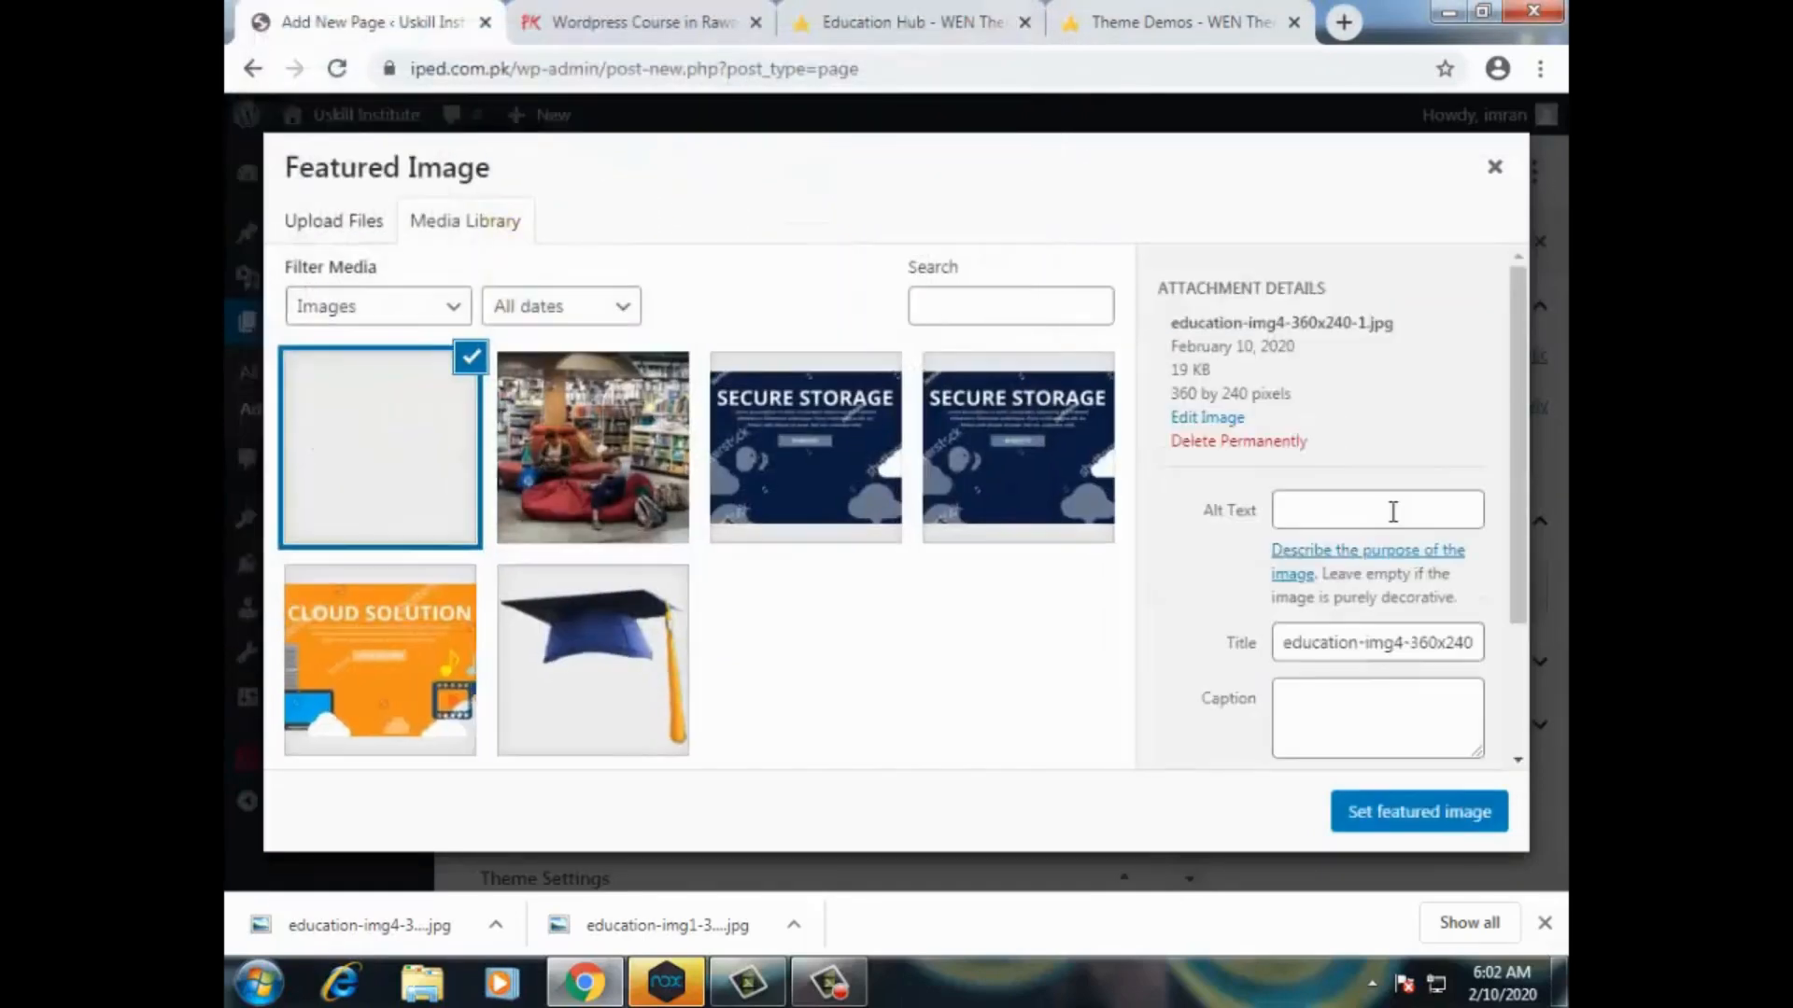
click(1422, 819)
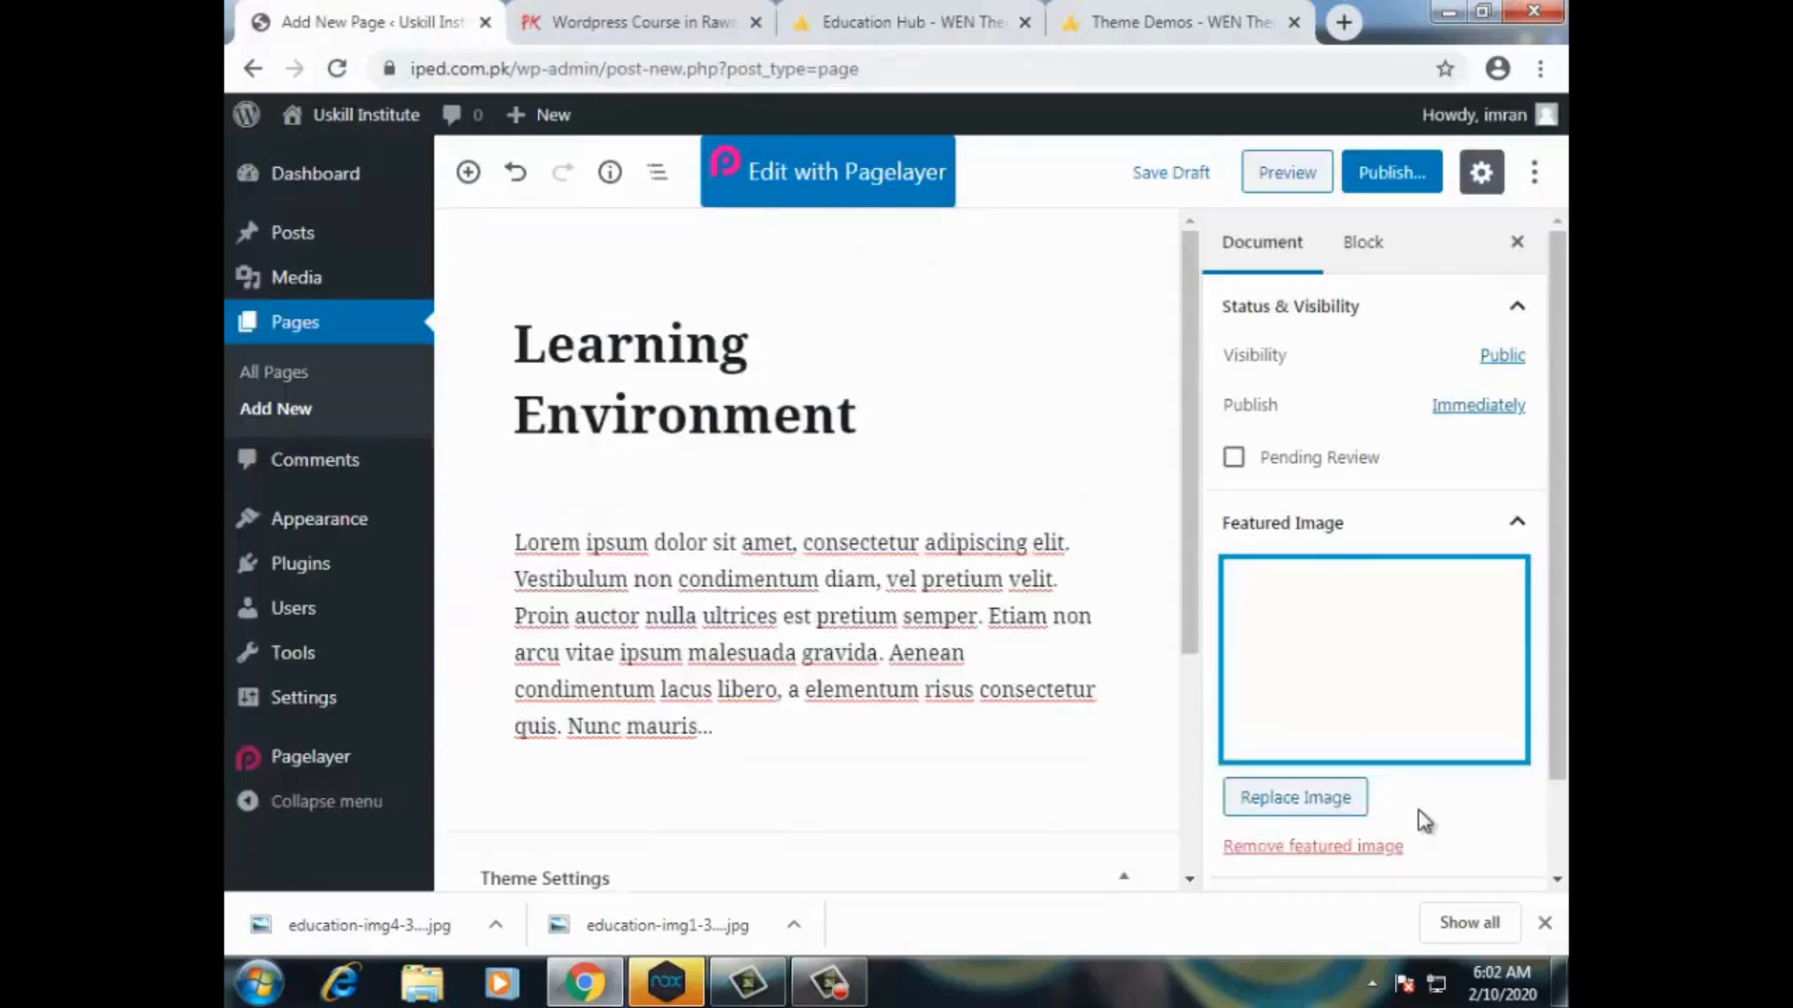
click(1408, 183)
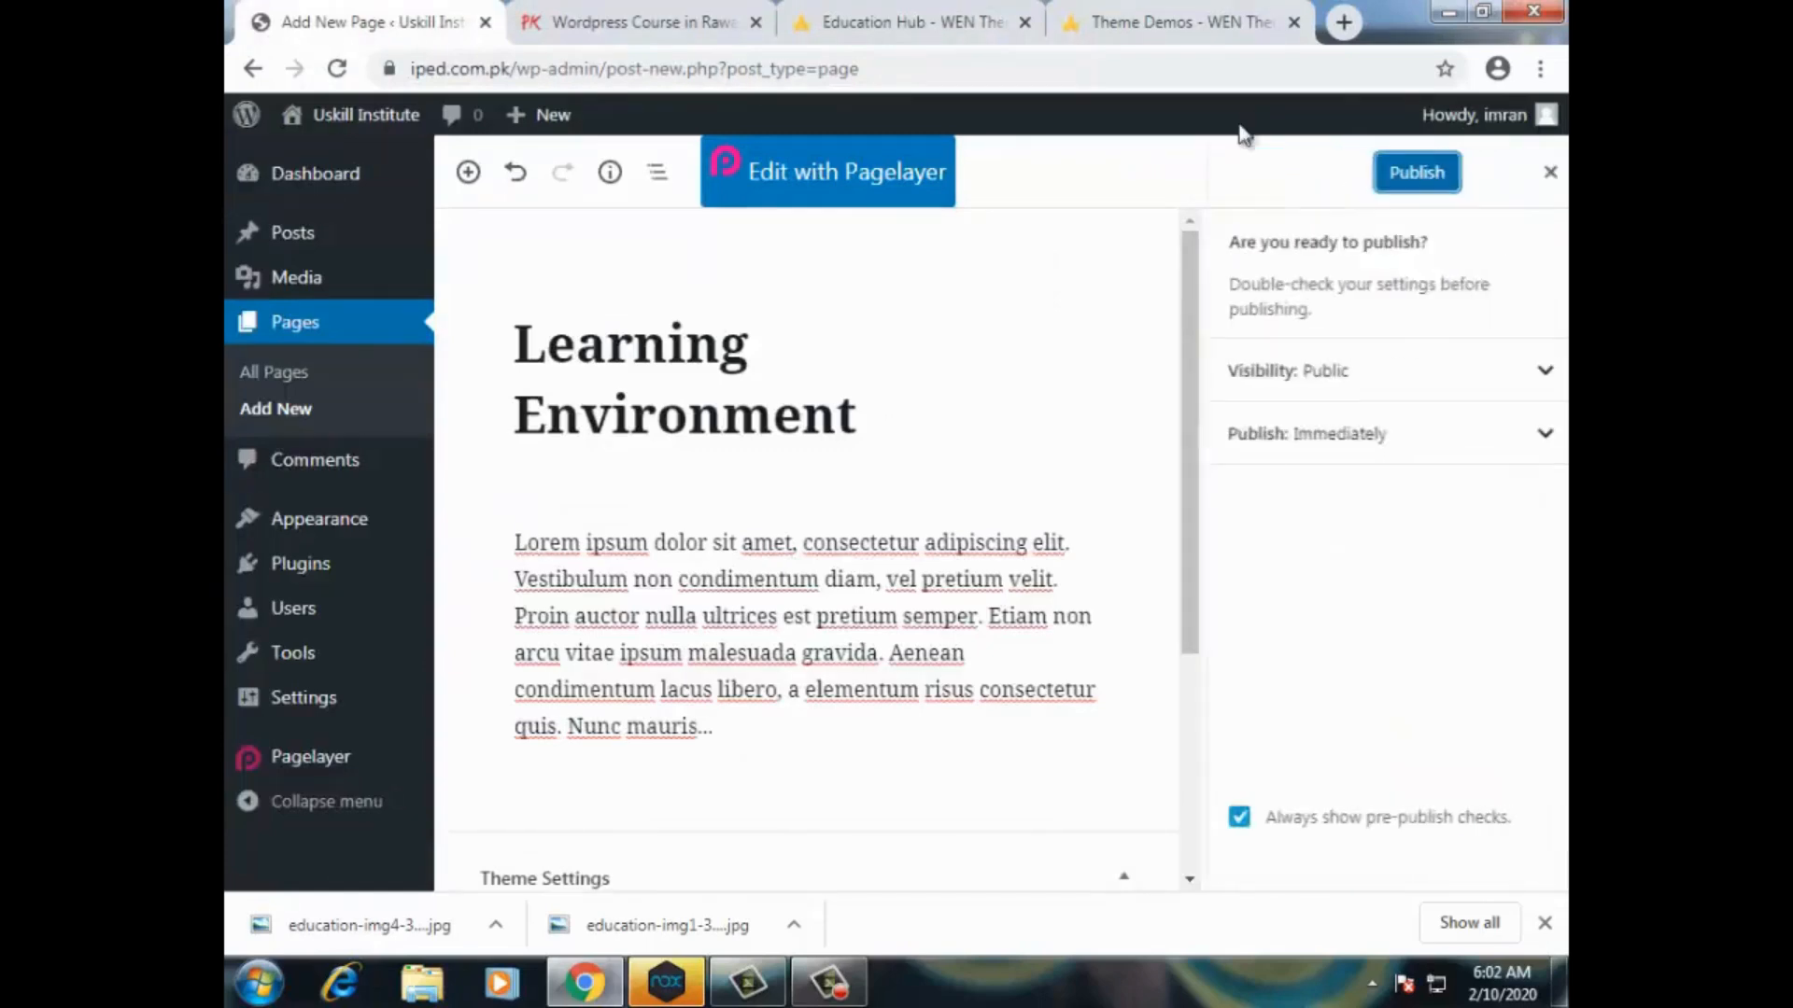
Copy the "Research and Collaboration" heading from the Education Hub demo and return to the WordPress editor.
click(1160, 20)
mouse_move(1120, 340)
mouse_down()
mouse_move(1533, 357)
mouse_move(1151, 348)
mouse_up()
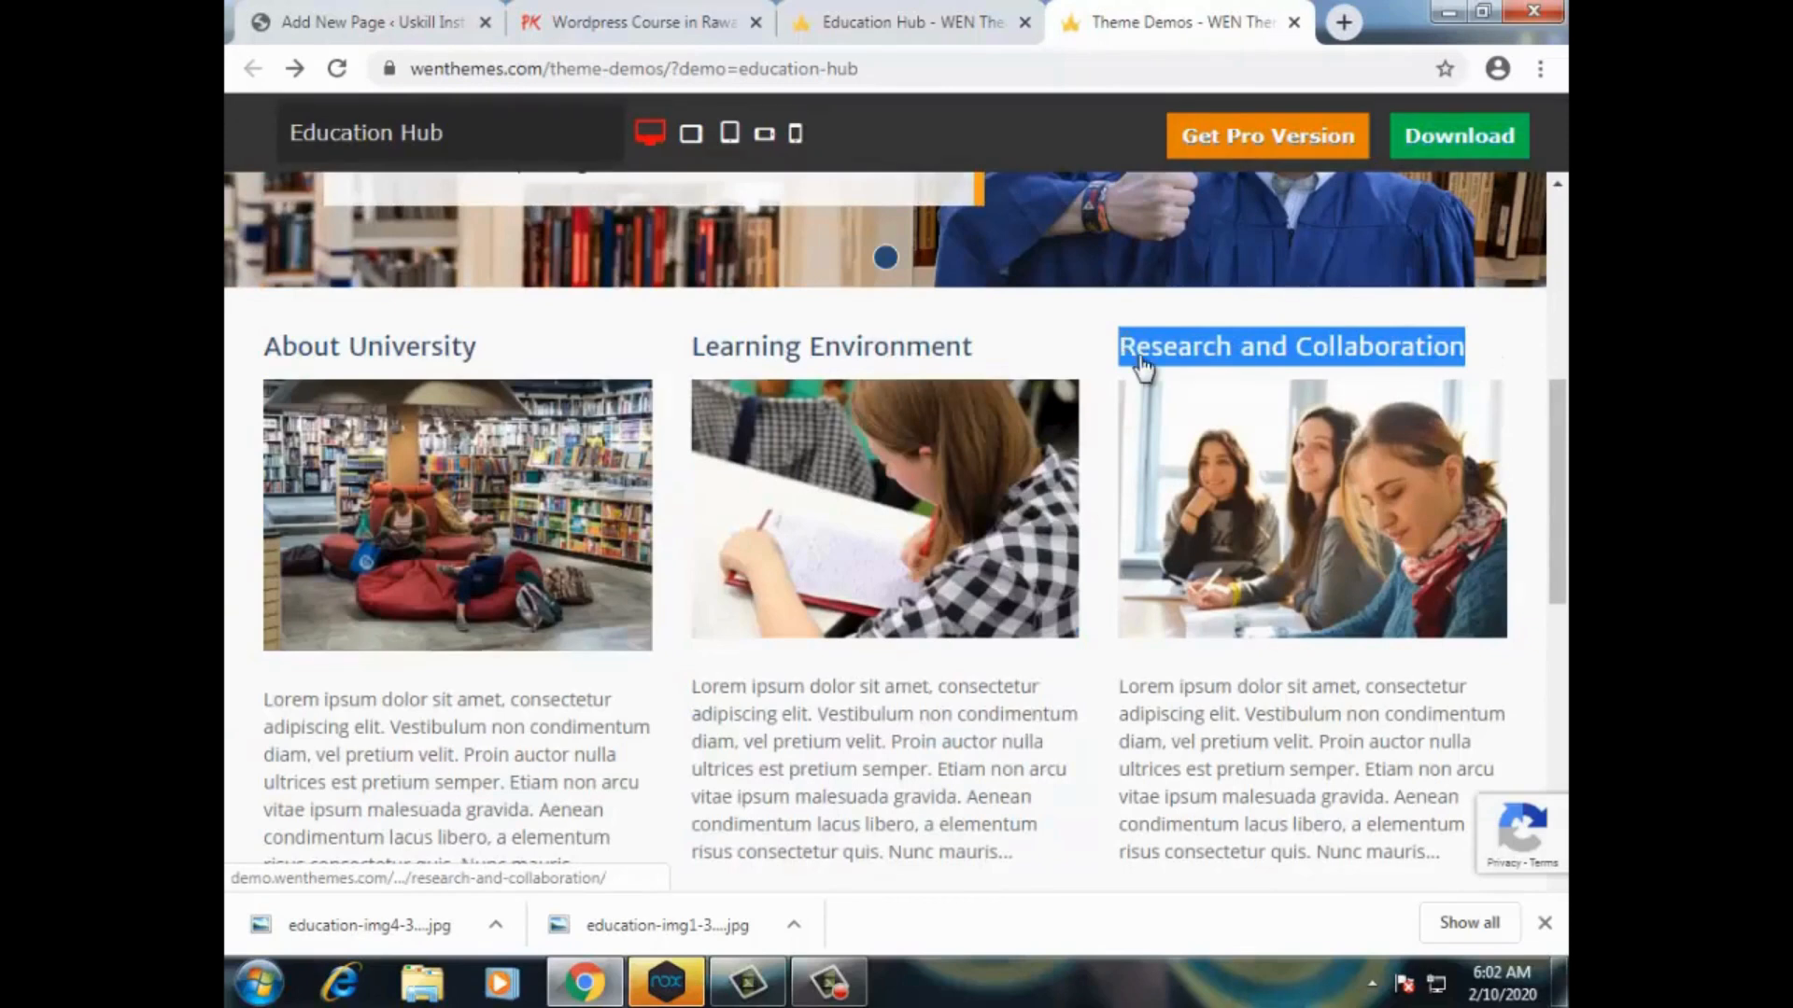
right_click(1142, 366)
click(1115, 560)
click(344, 22)
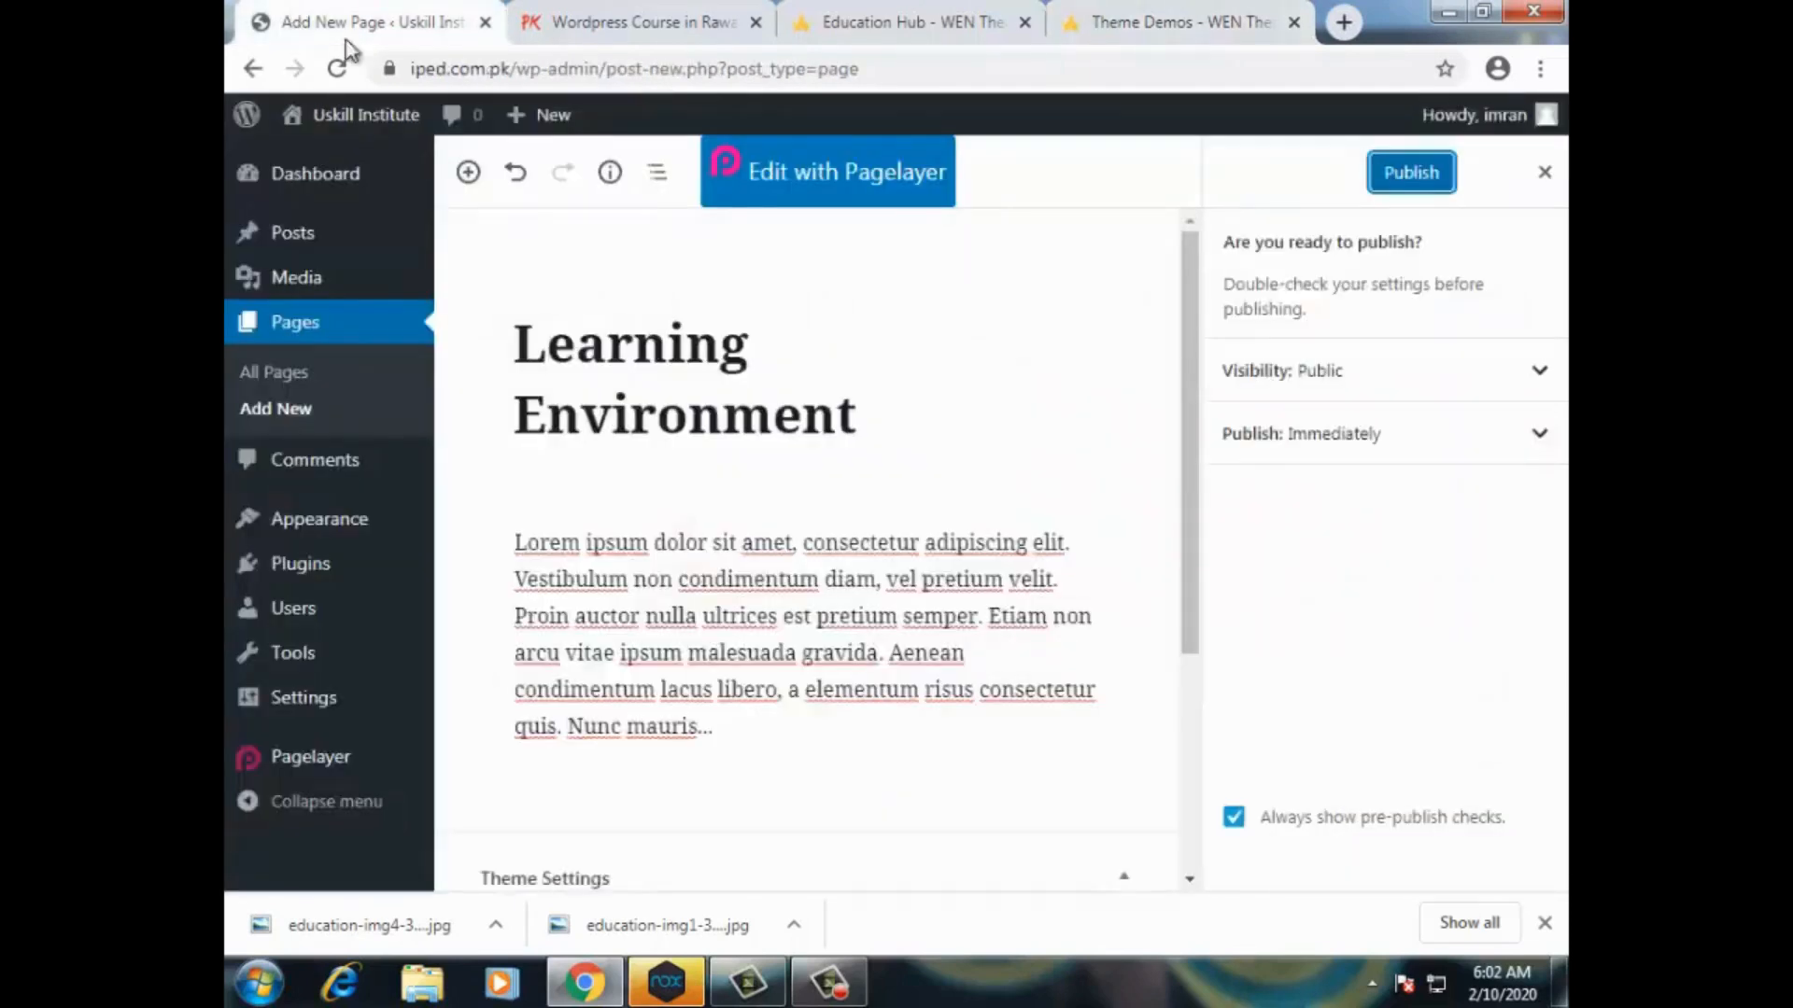
Stay on the unsaved Learning Environment page and publish it.
click(241, 411)
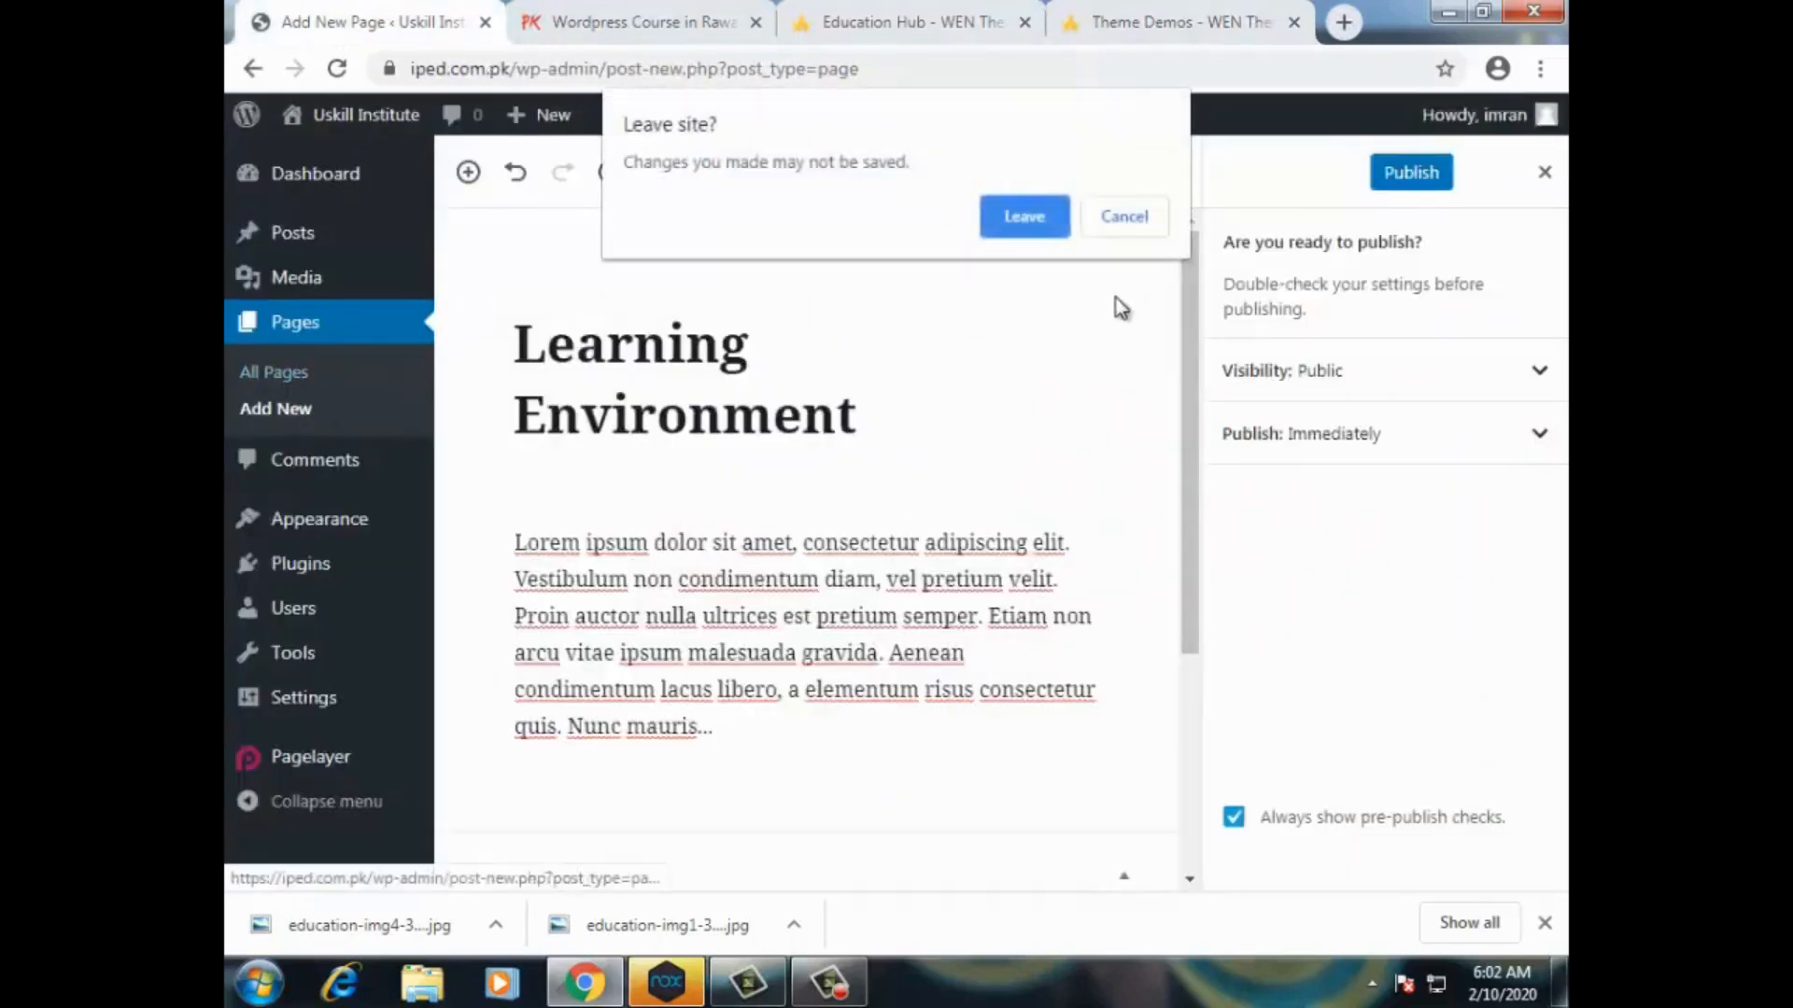
click(1154, 223)
click(1410, 172)
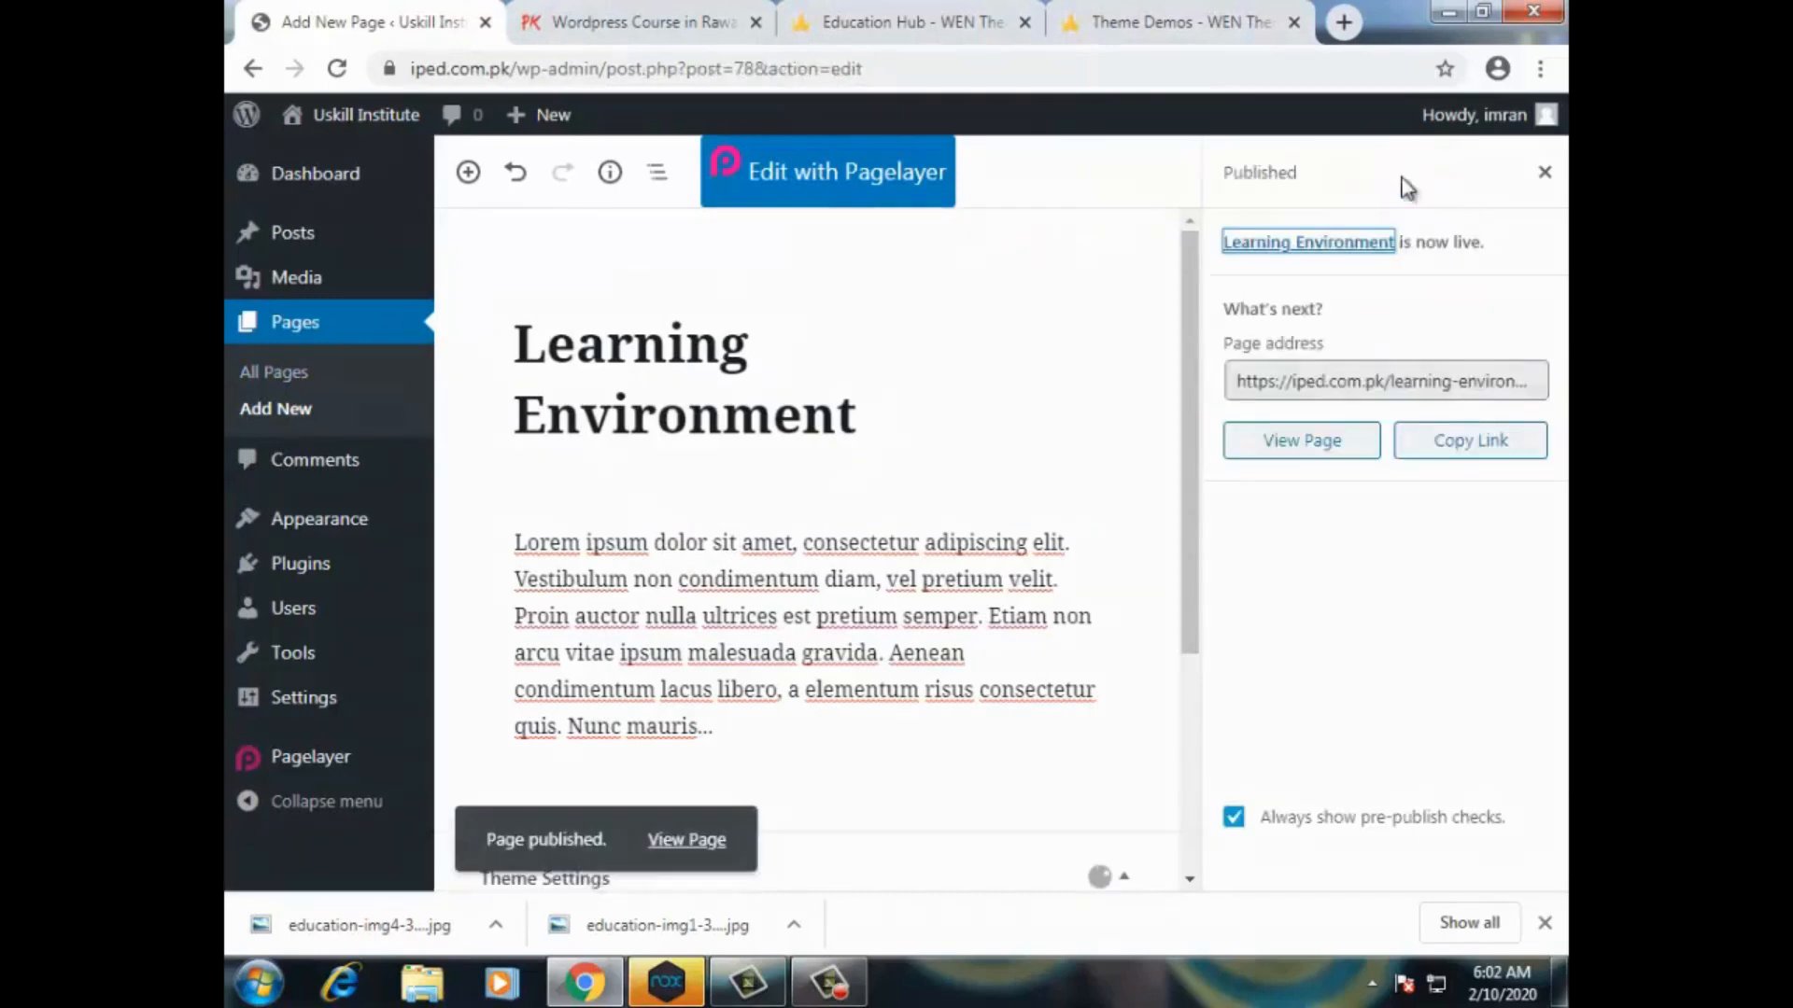
Add another new page and paste the copied heading "Research and Collaboration" as its title.
click(261, 413)
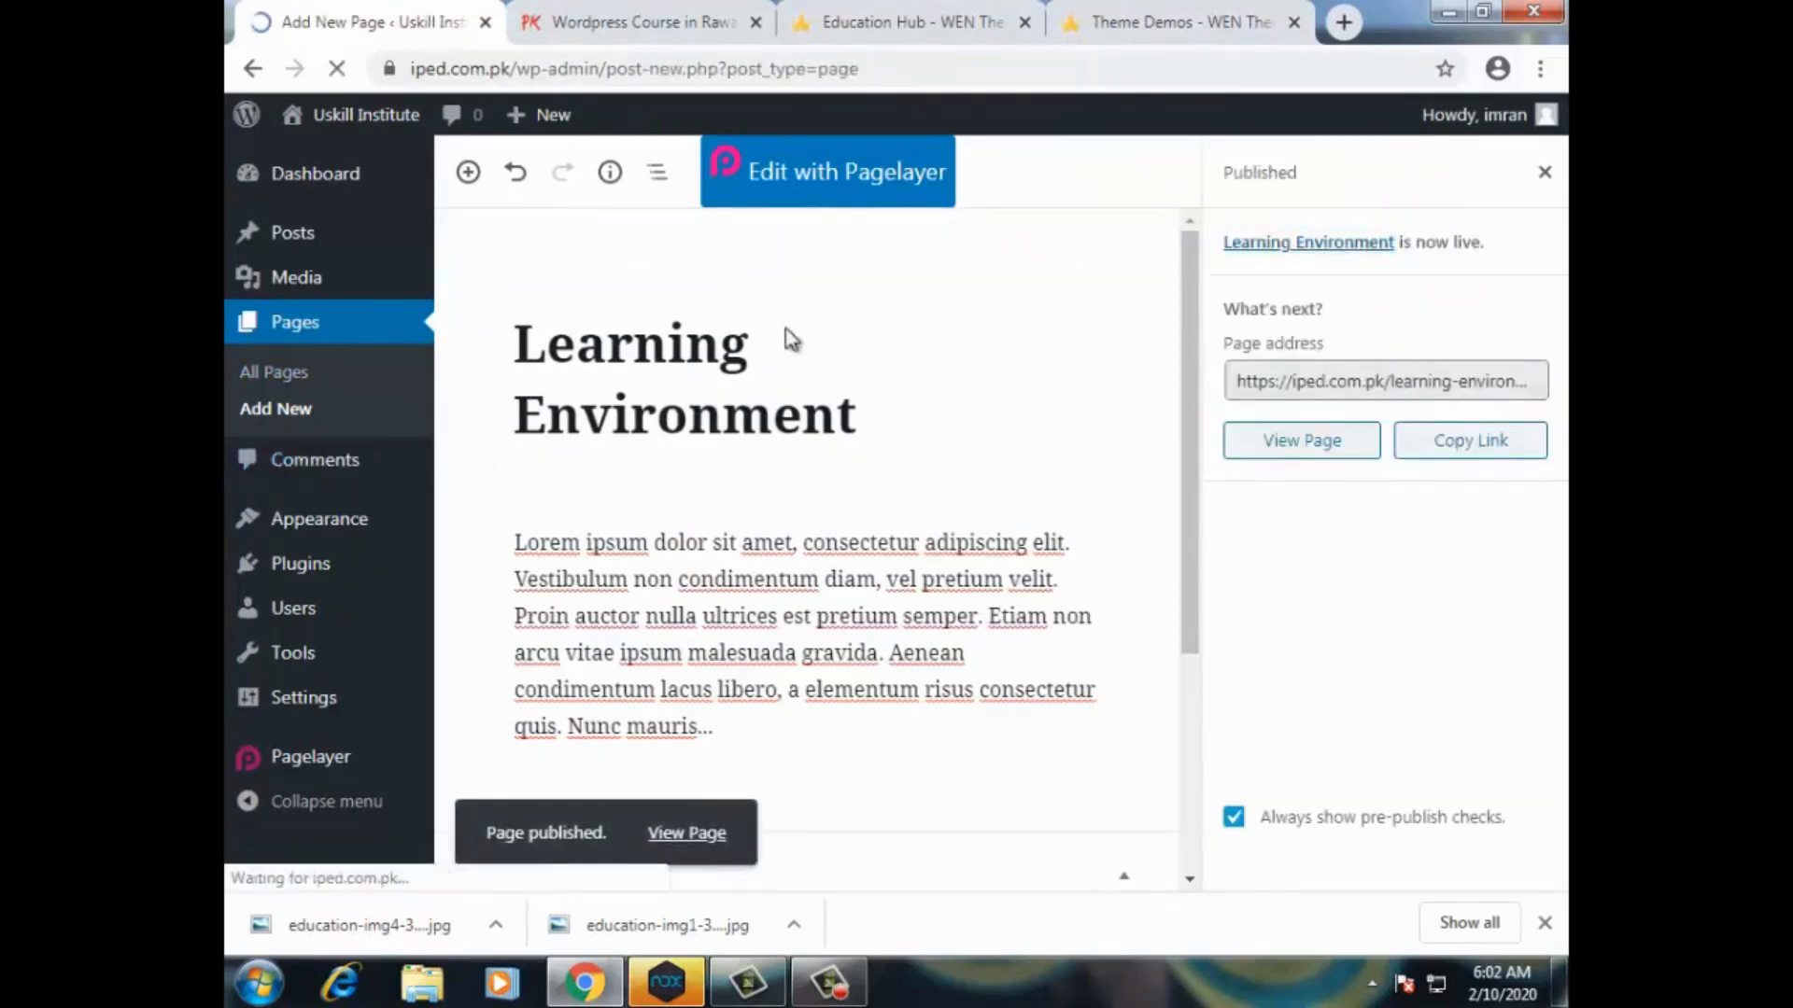
right_click(588, 344)
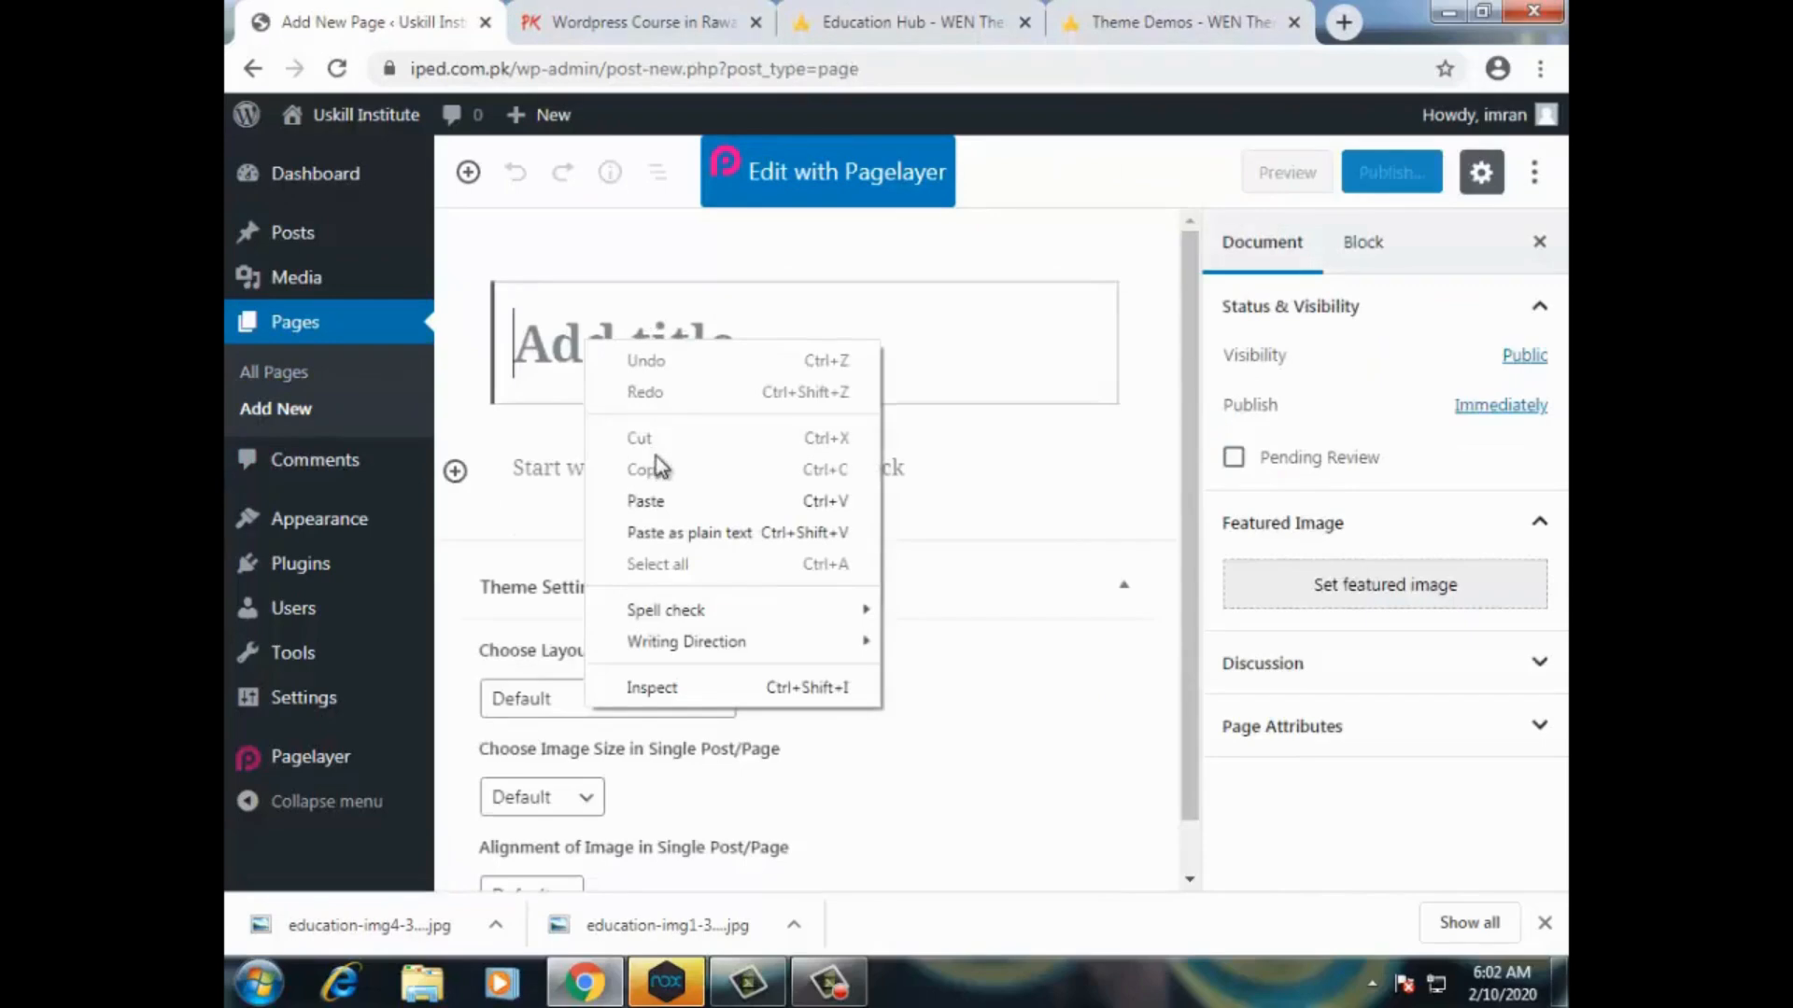
click(653, 500)
Copy the demo's Lorem ipsum paragraph under Research and Collaboration and paste it into the new page's body.
click(1155, 28)
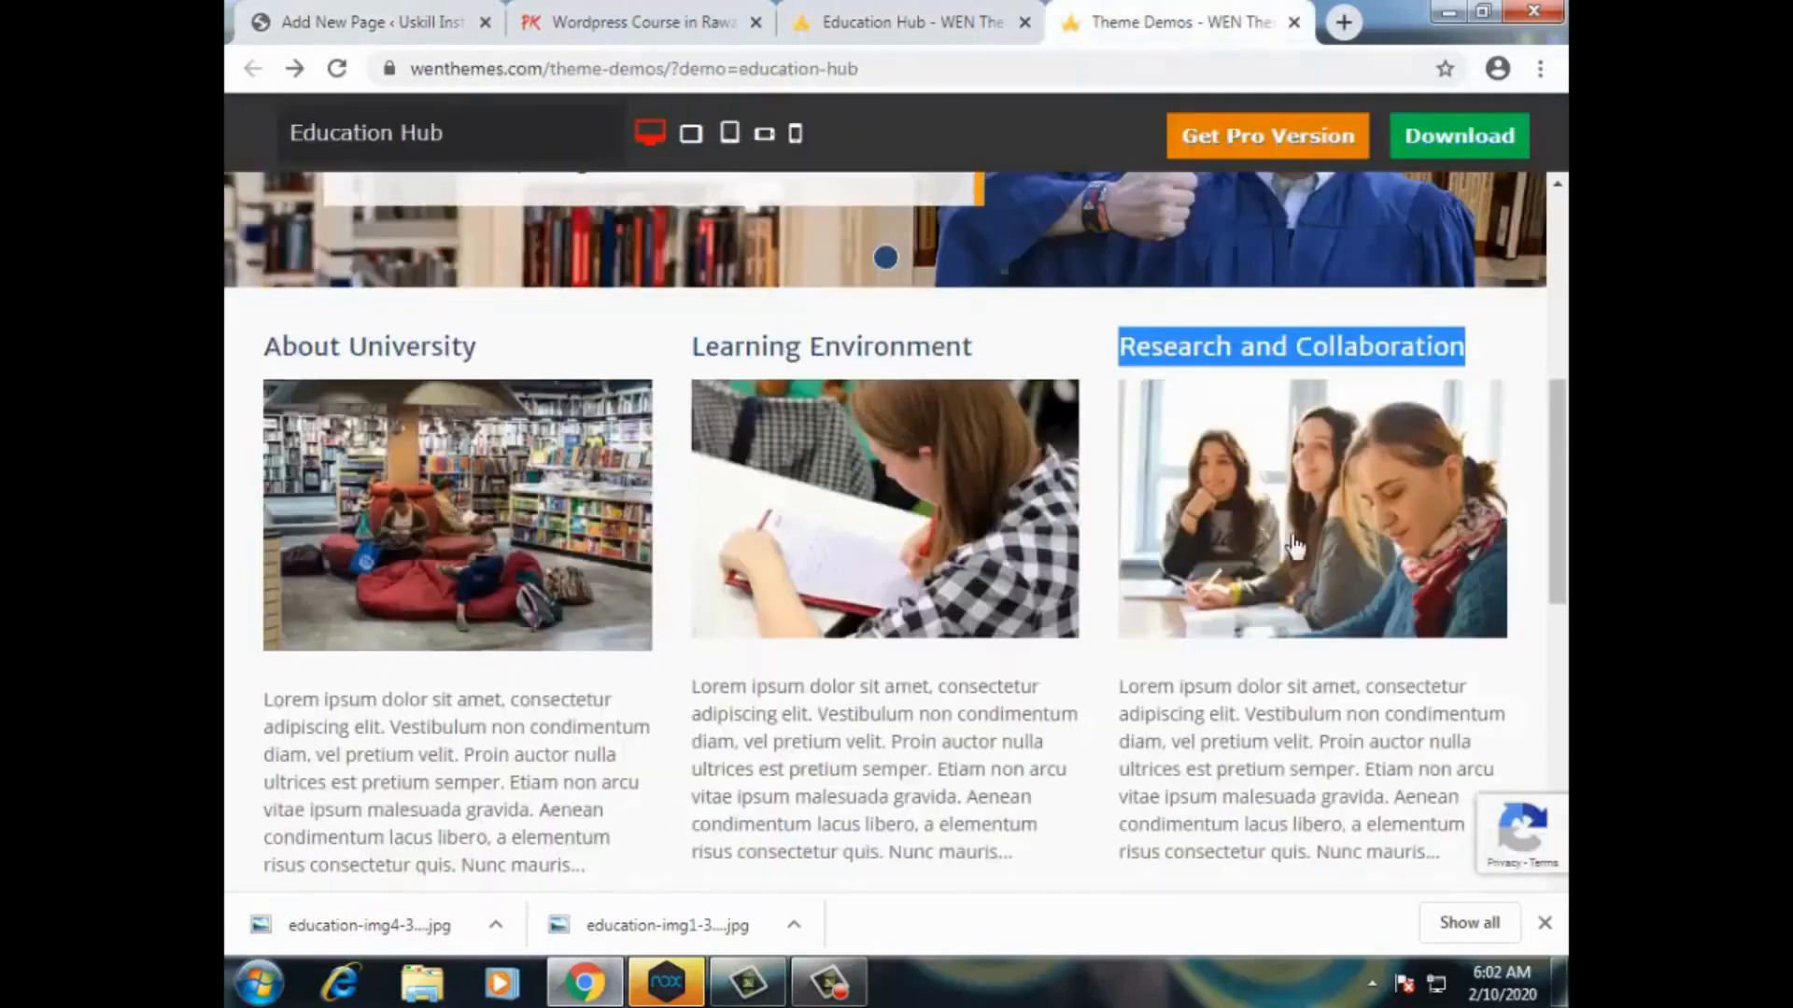
triple_click(1214, 742)
right_click(1204, 709)
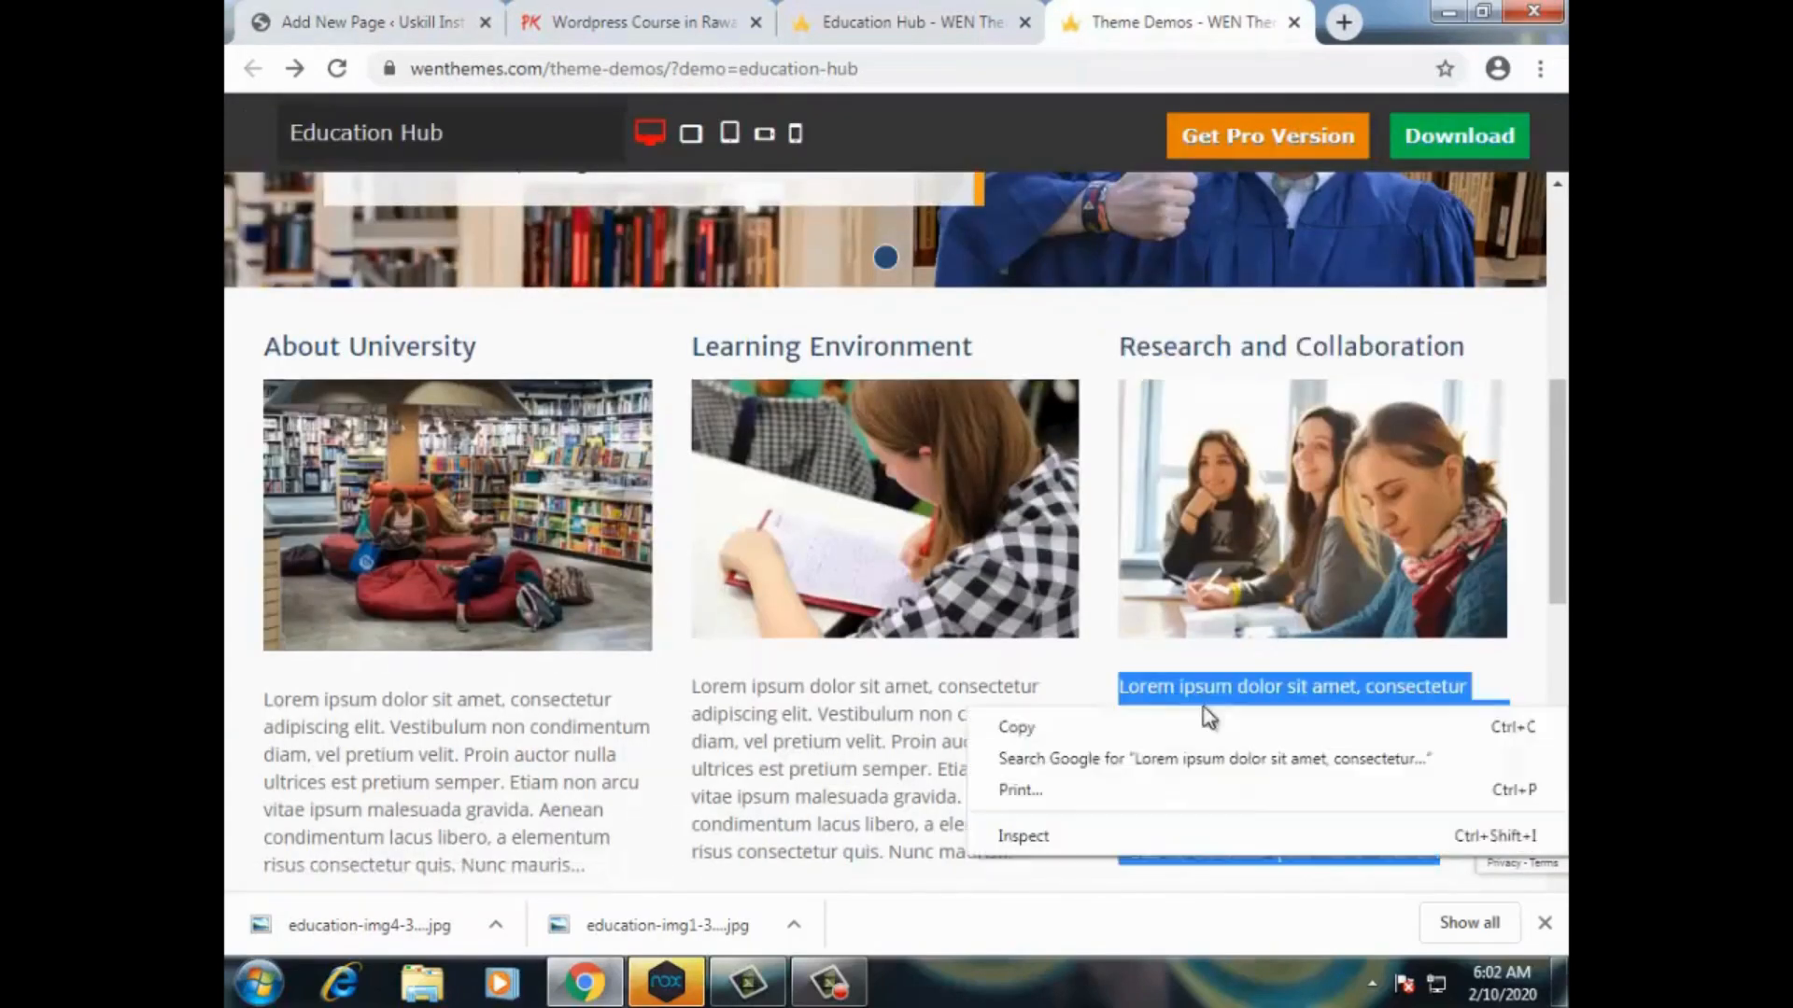
click(1204, 756)
click(1004, 31)
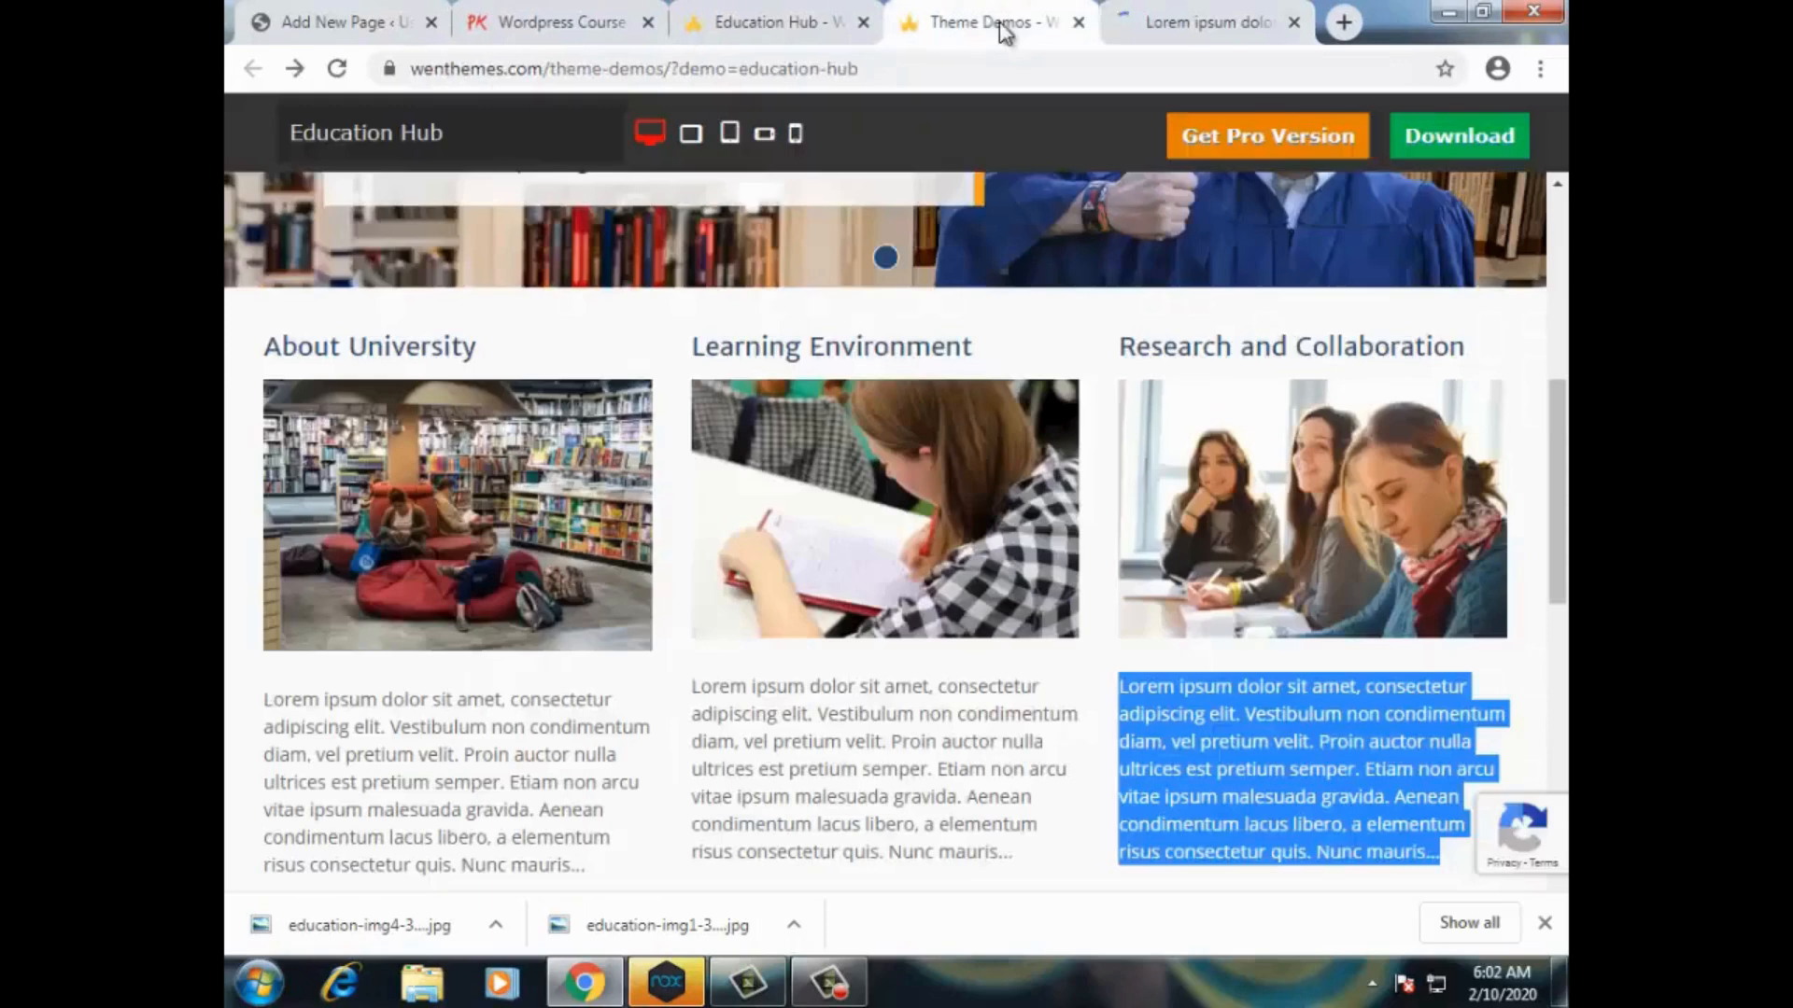
right_click(1279, 738)
click(1174, 746)
click(346, 21)
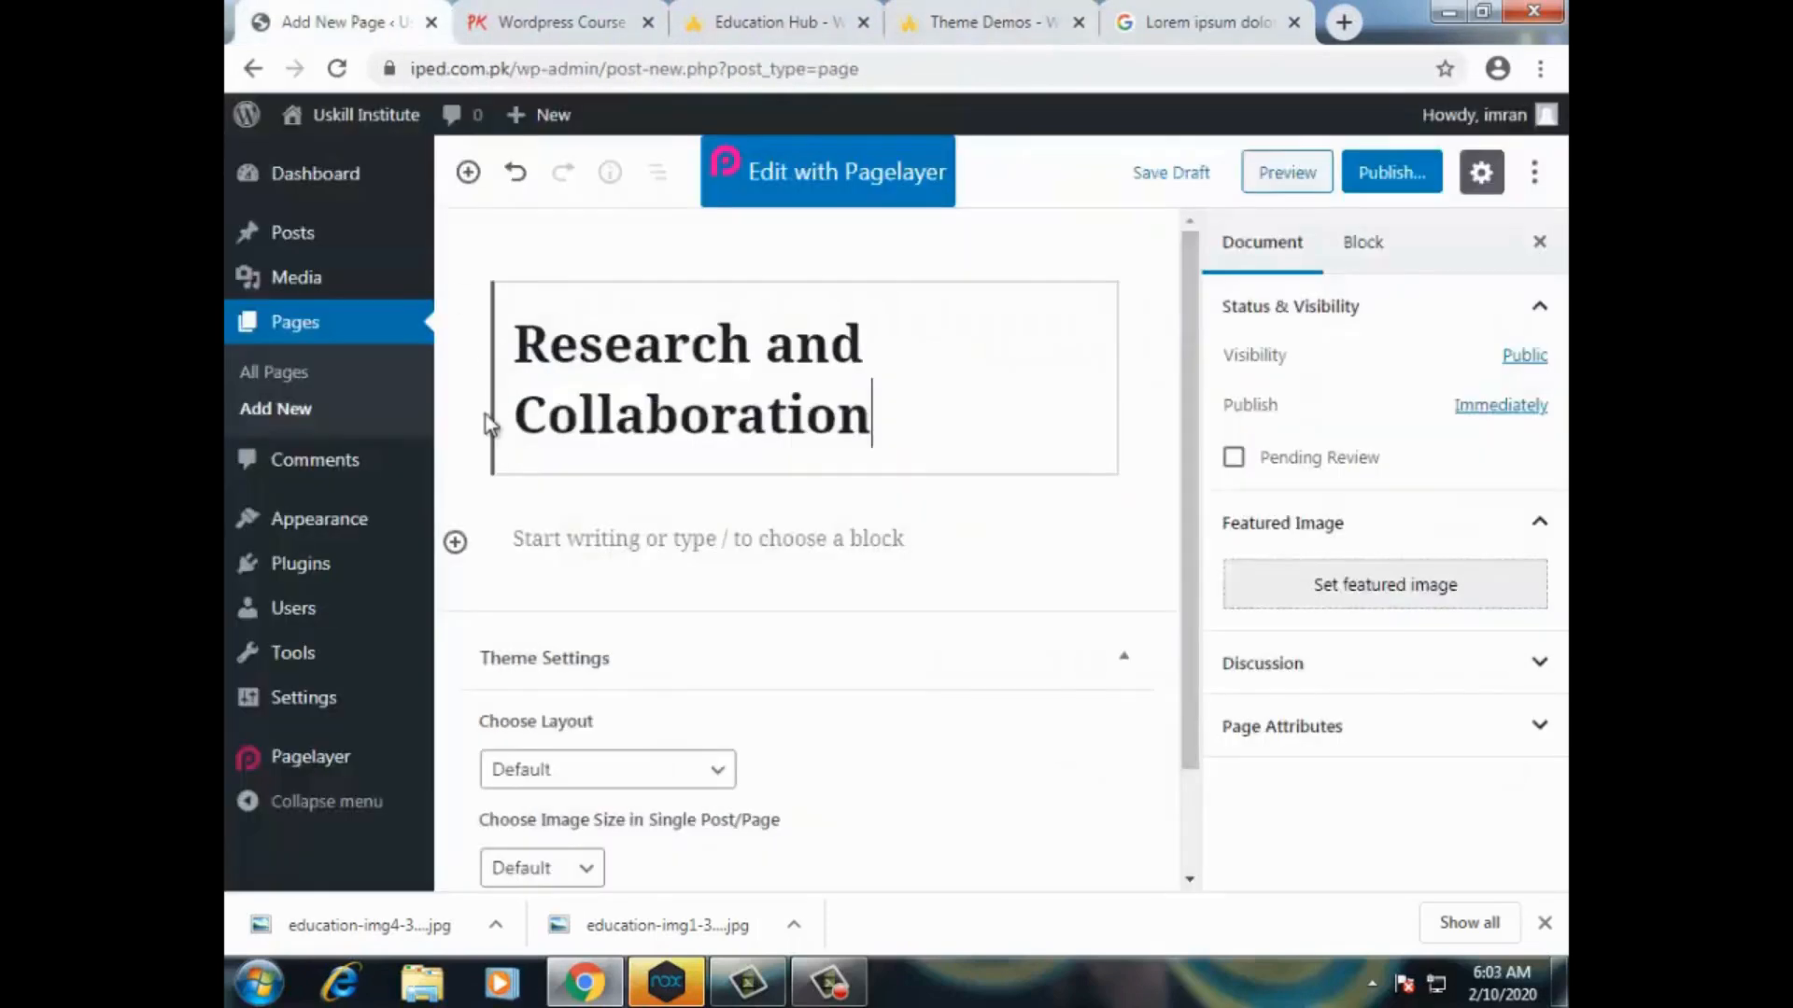
click(536, 541)
right_click(546, 539)
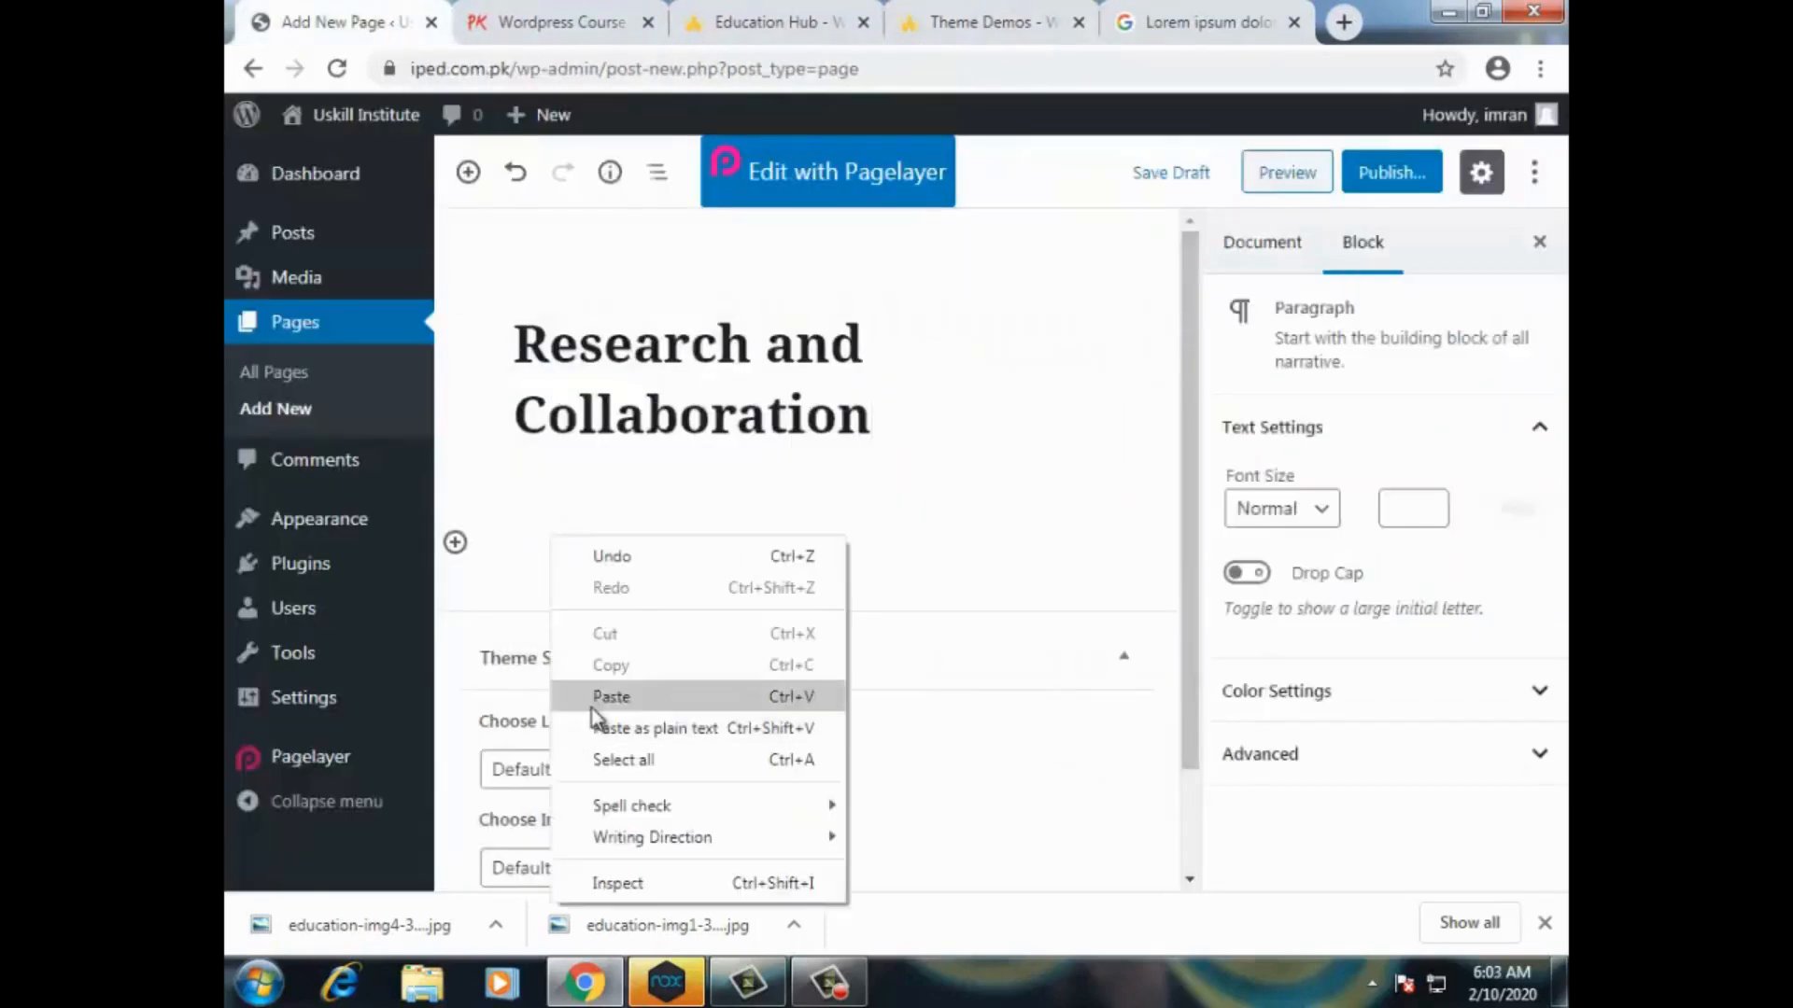
click(612, 696)
Save the image of the Research and Collaboration block from the Education Hub demo to the computer.
click(1214, 22)
click(1055, 21)
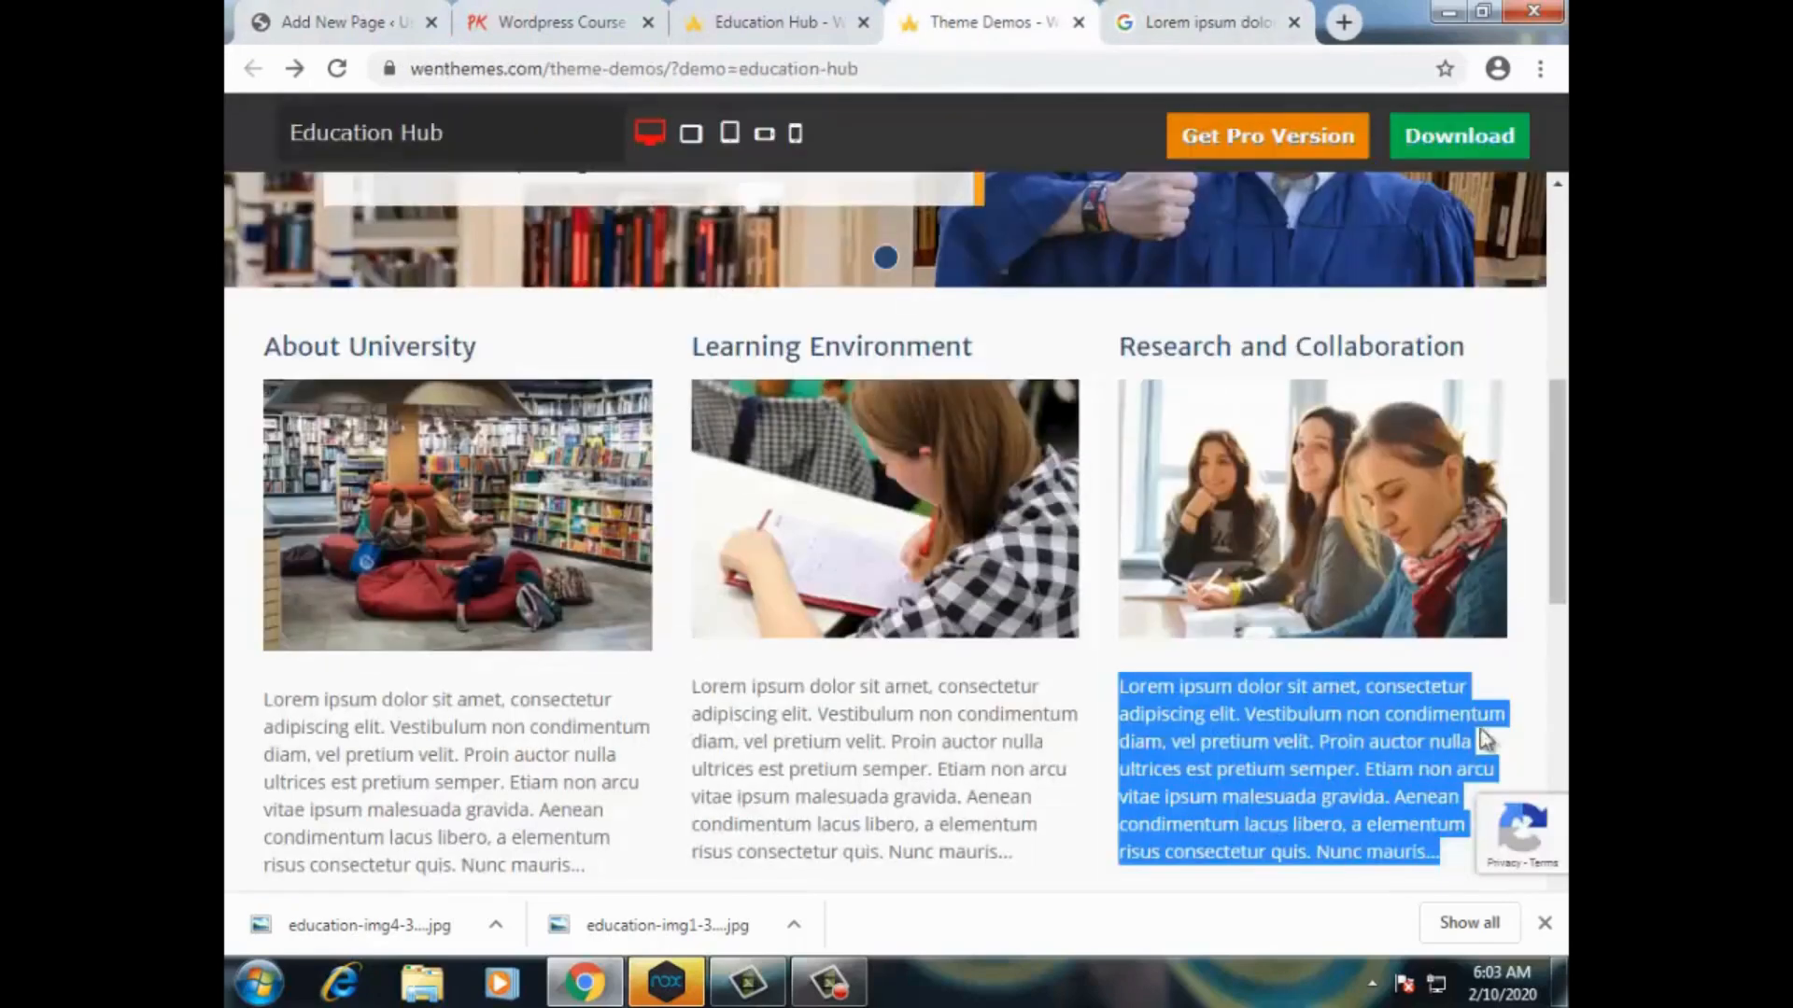
right_click(1335, 509)
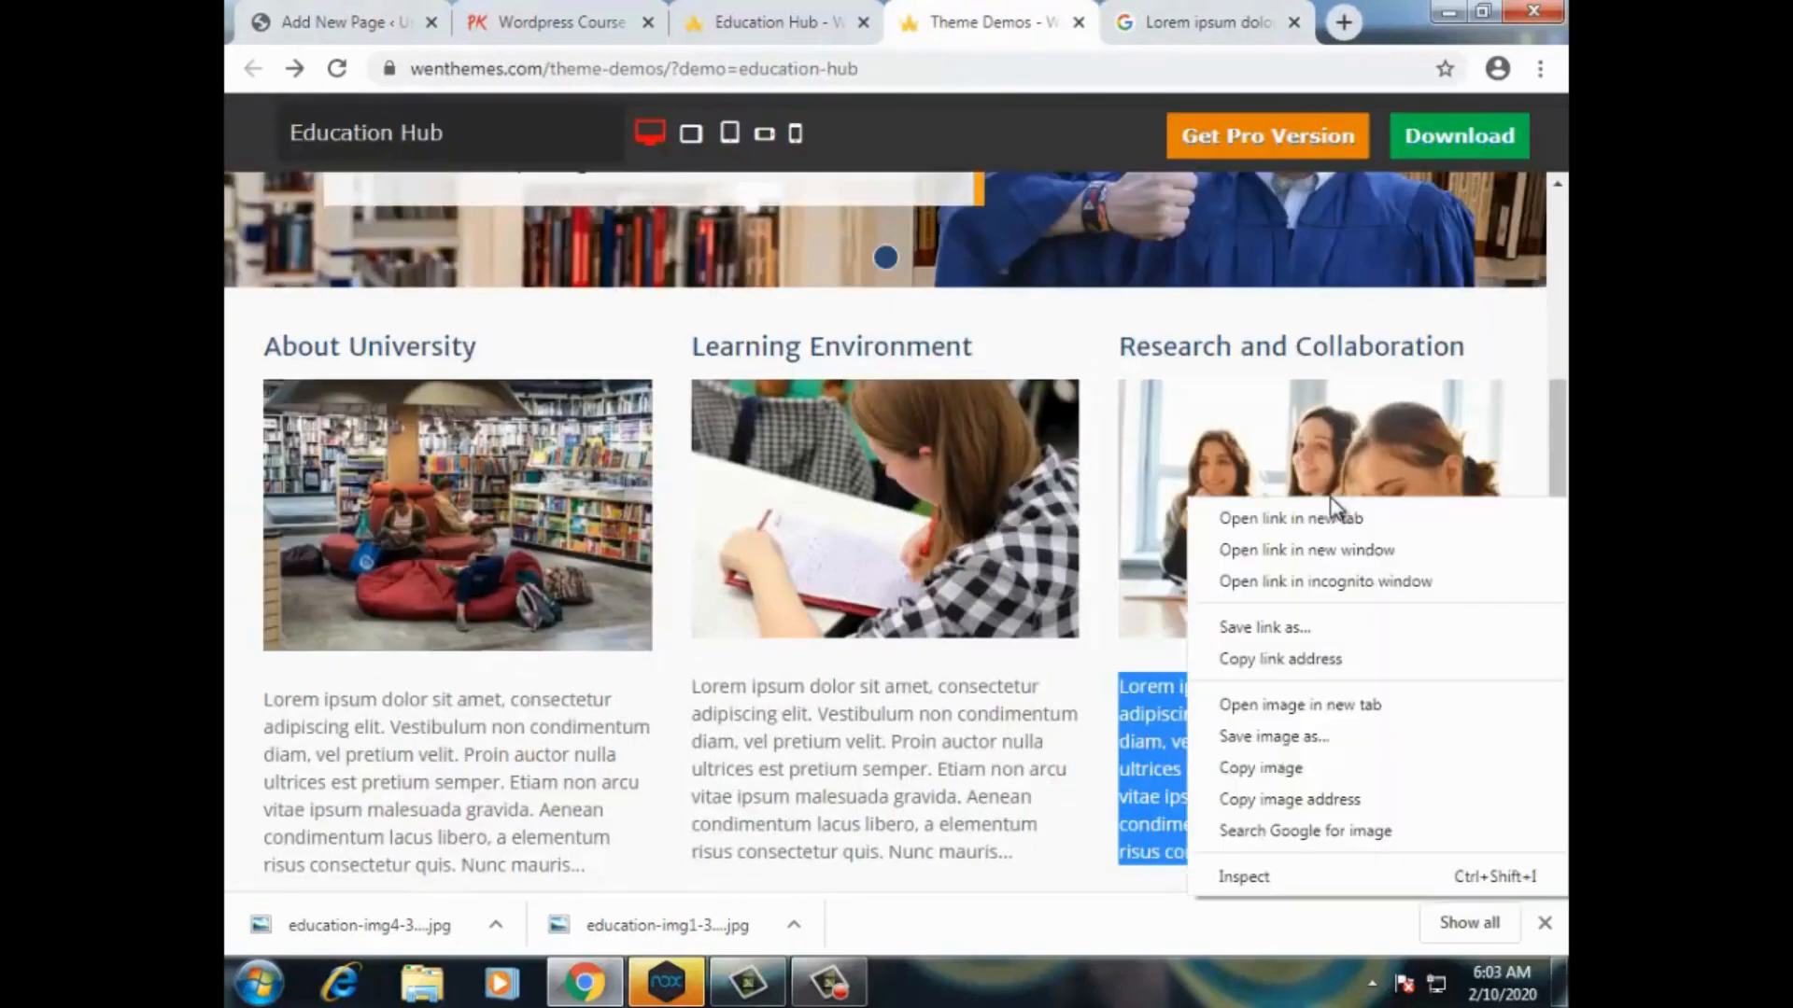
click(1309, 733)
click(818, 587)
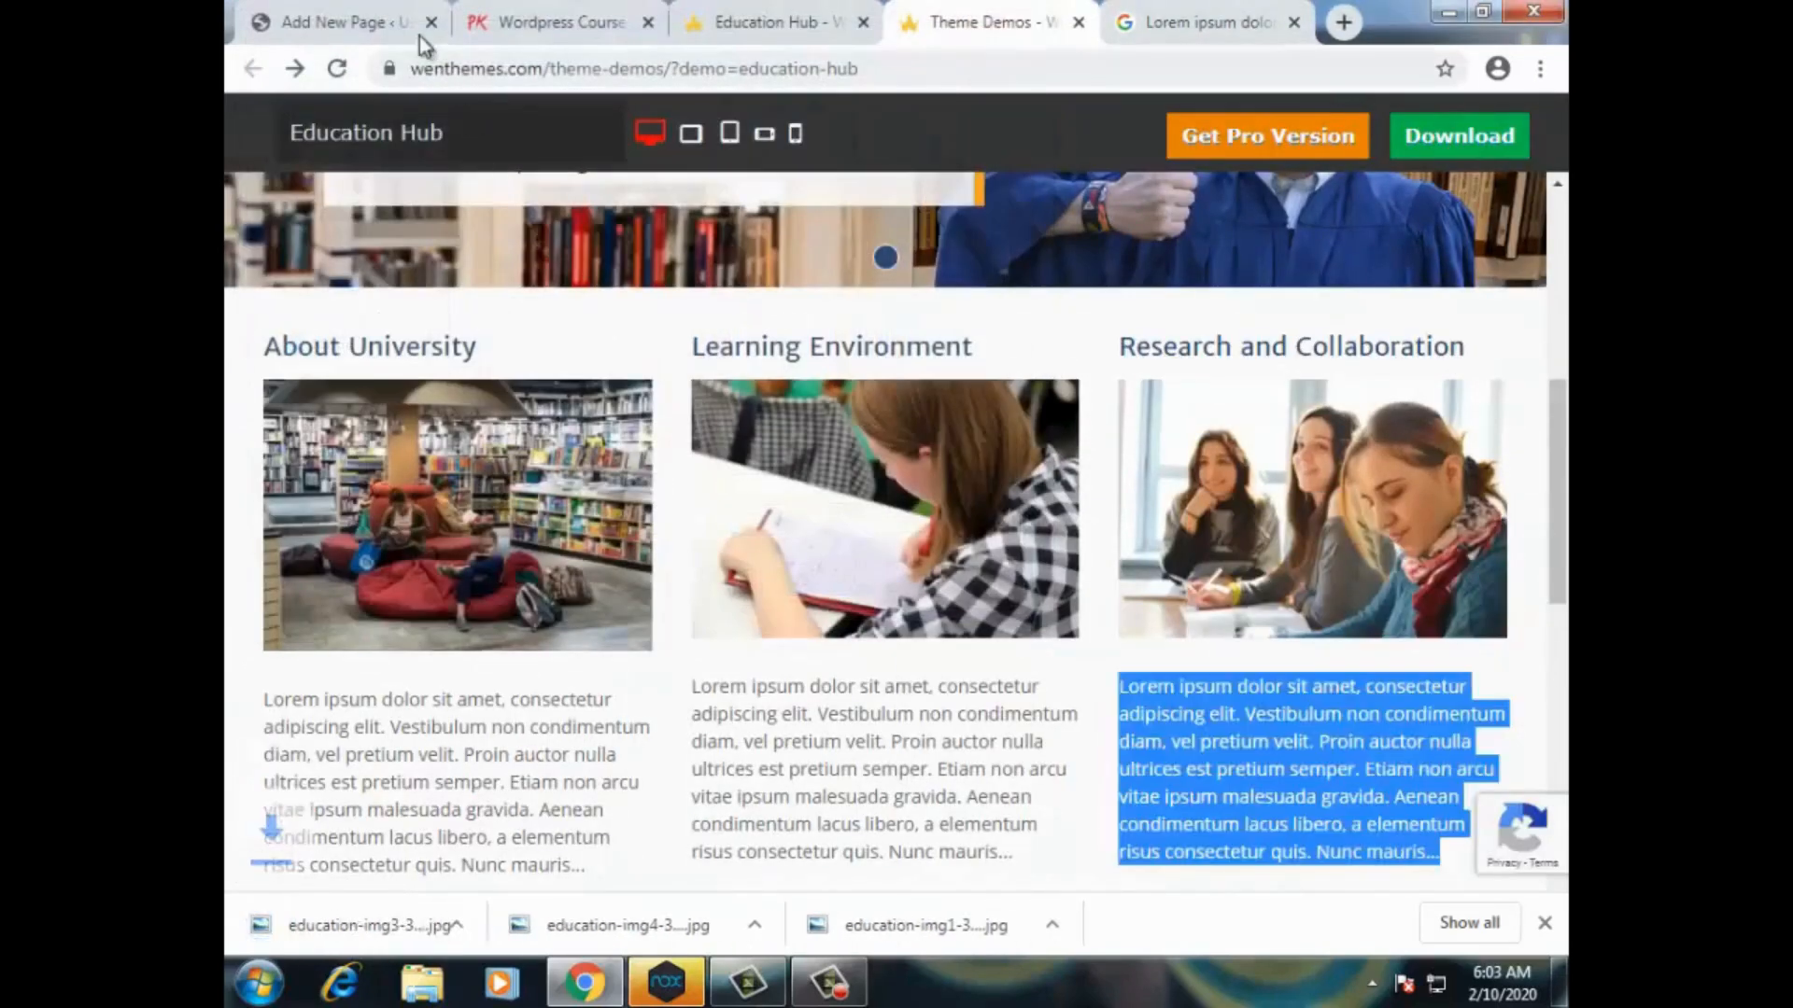
Upload education-img4-360x240 from the desktop as the Research and Collaboration page's featured image and publish the page.
click(369, 33)
click(1268, 259)
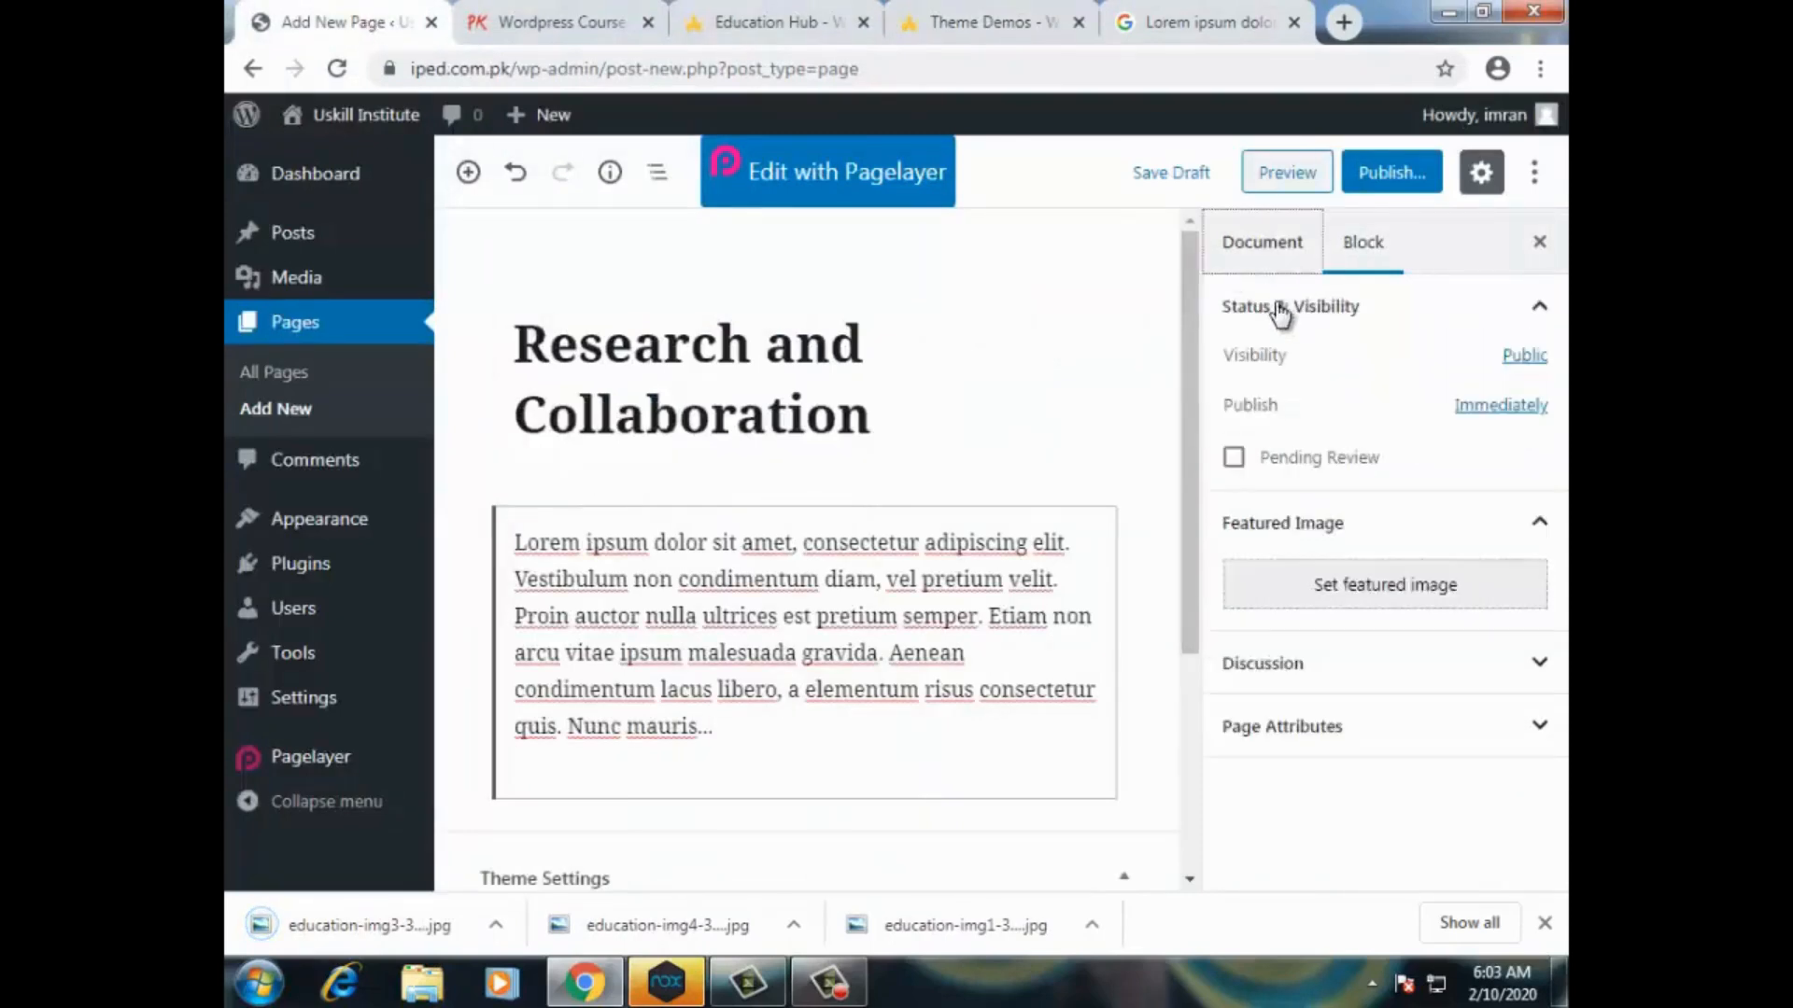
click(1318, 579)
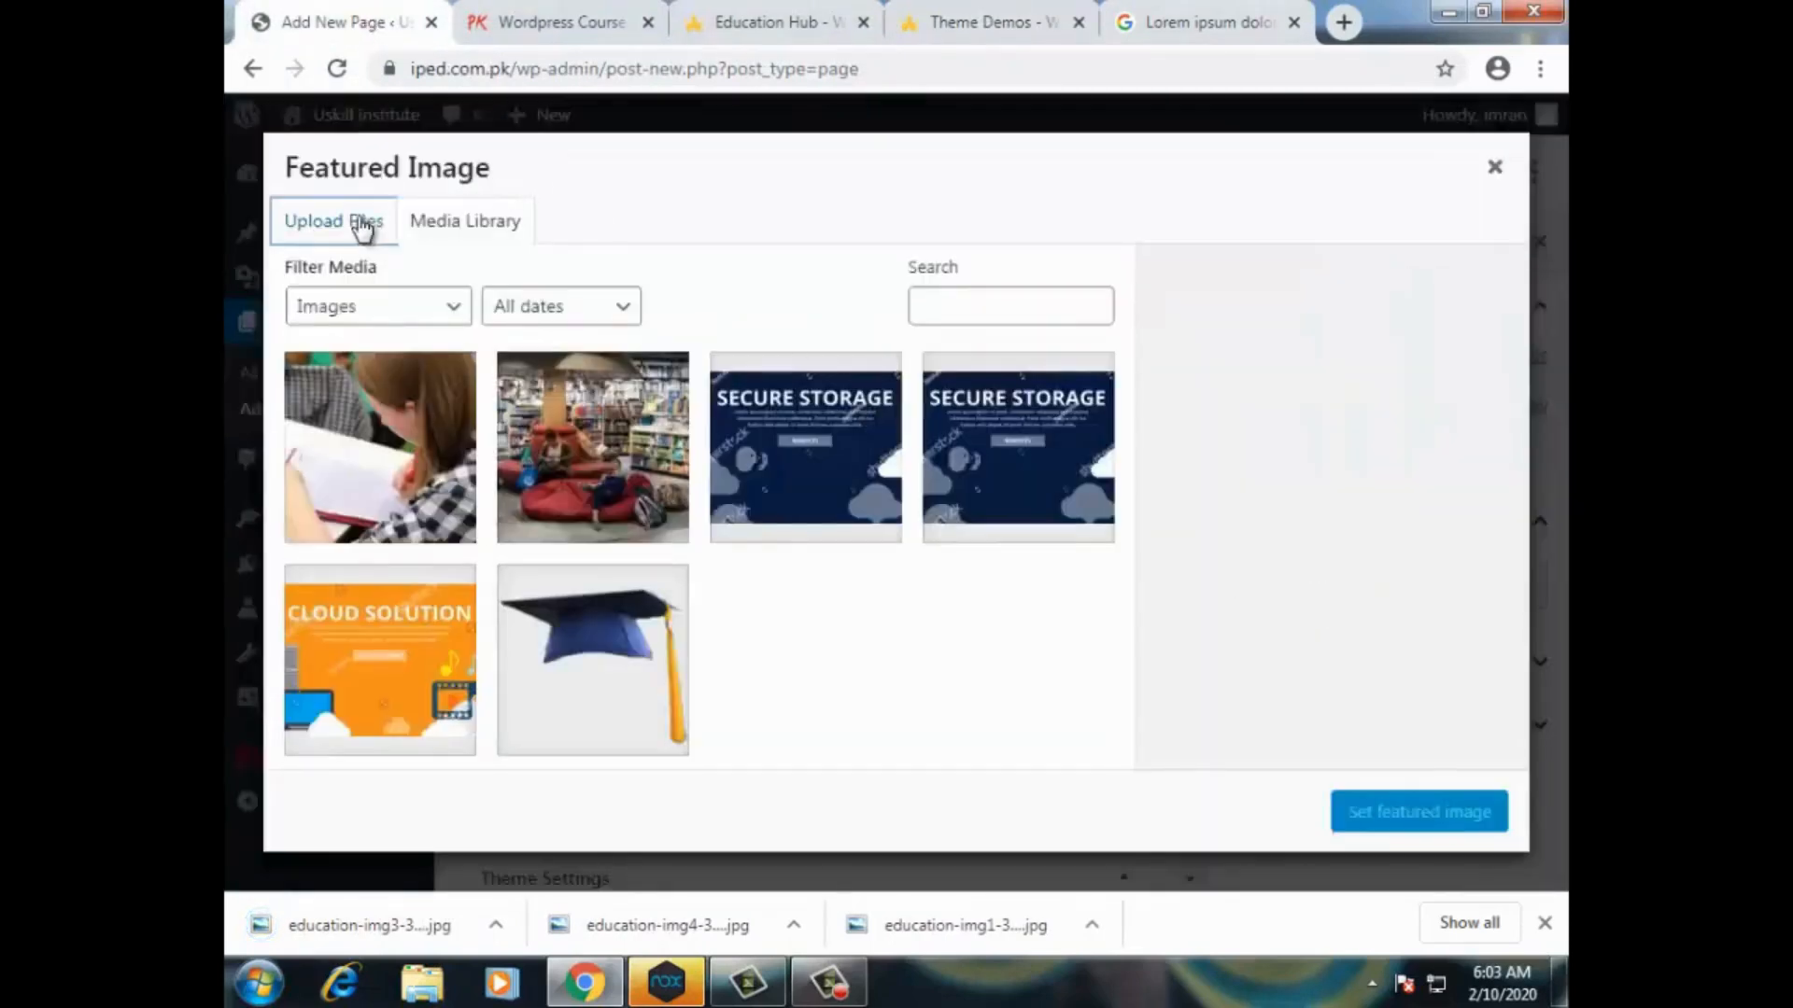
click(363, 224)
click(971, 560)
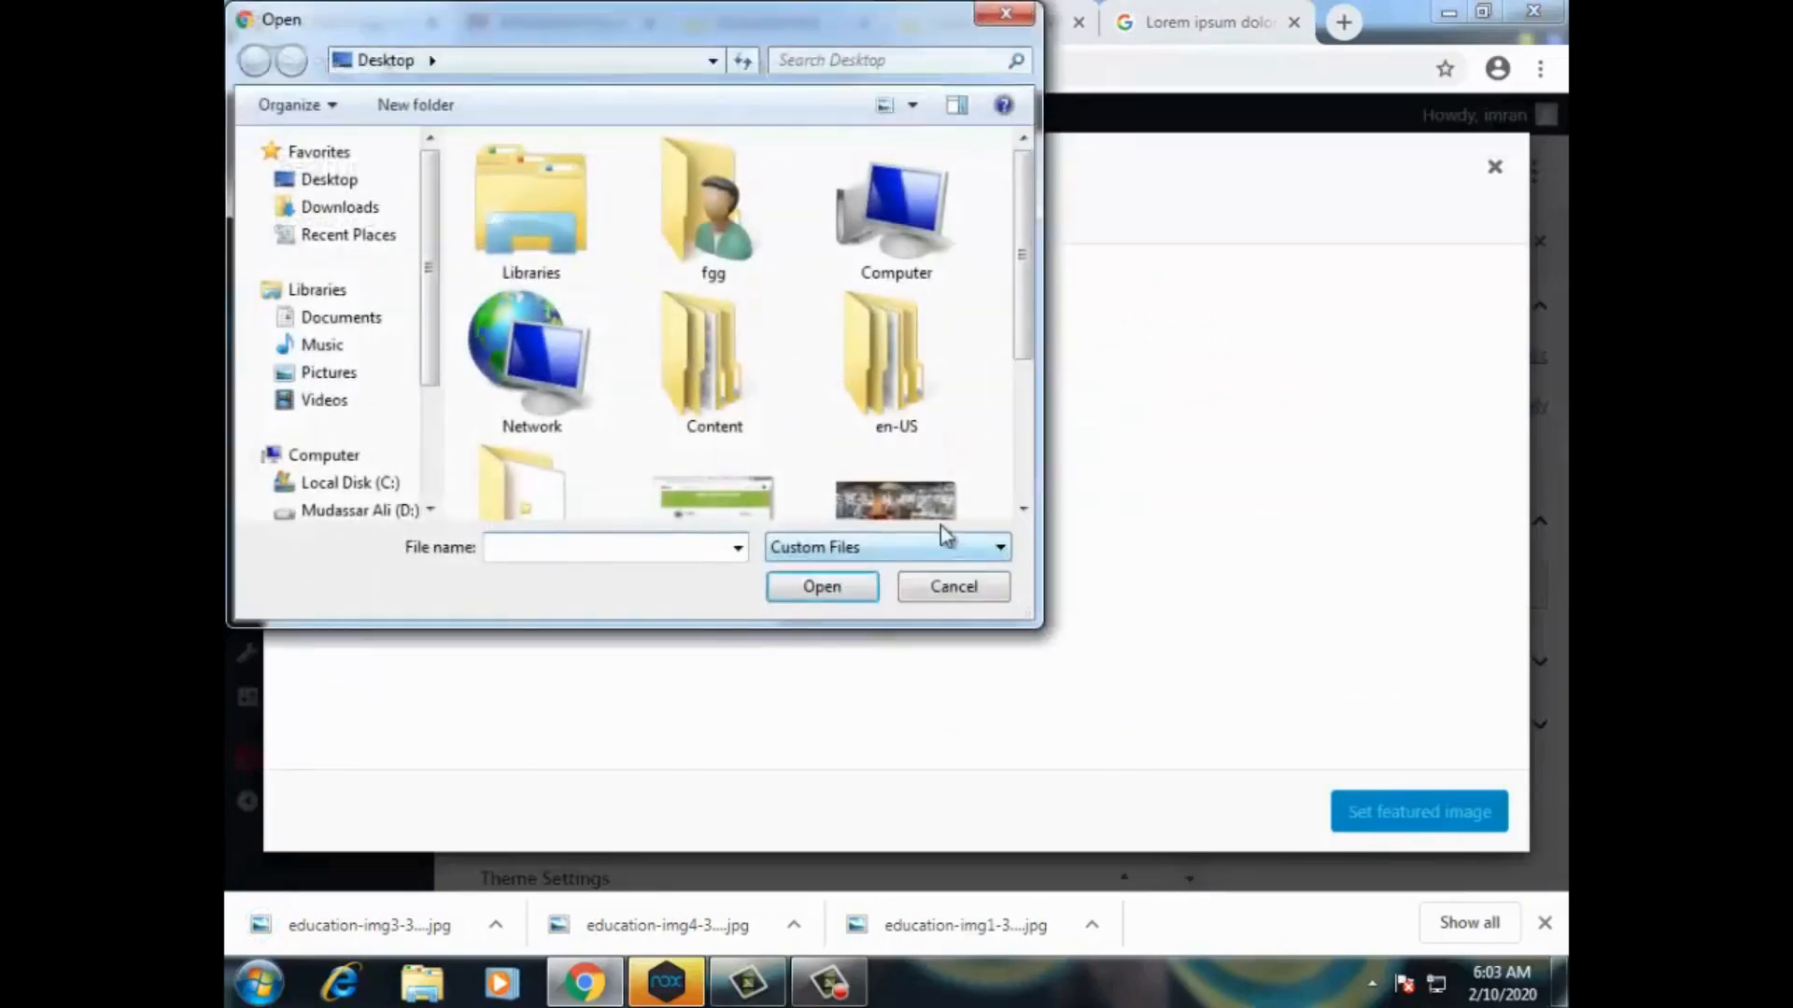
drag(1027, 308, 1025, 438)
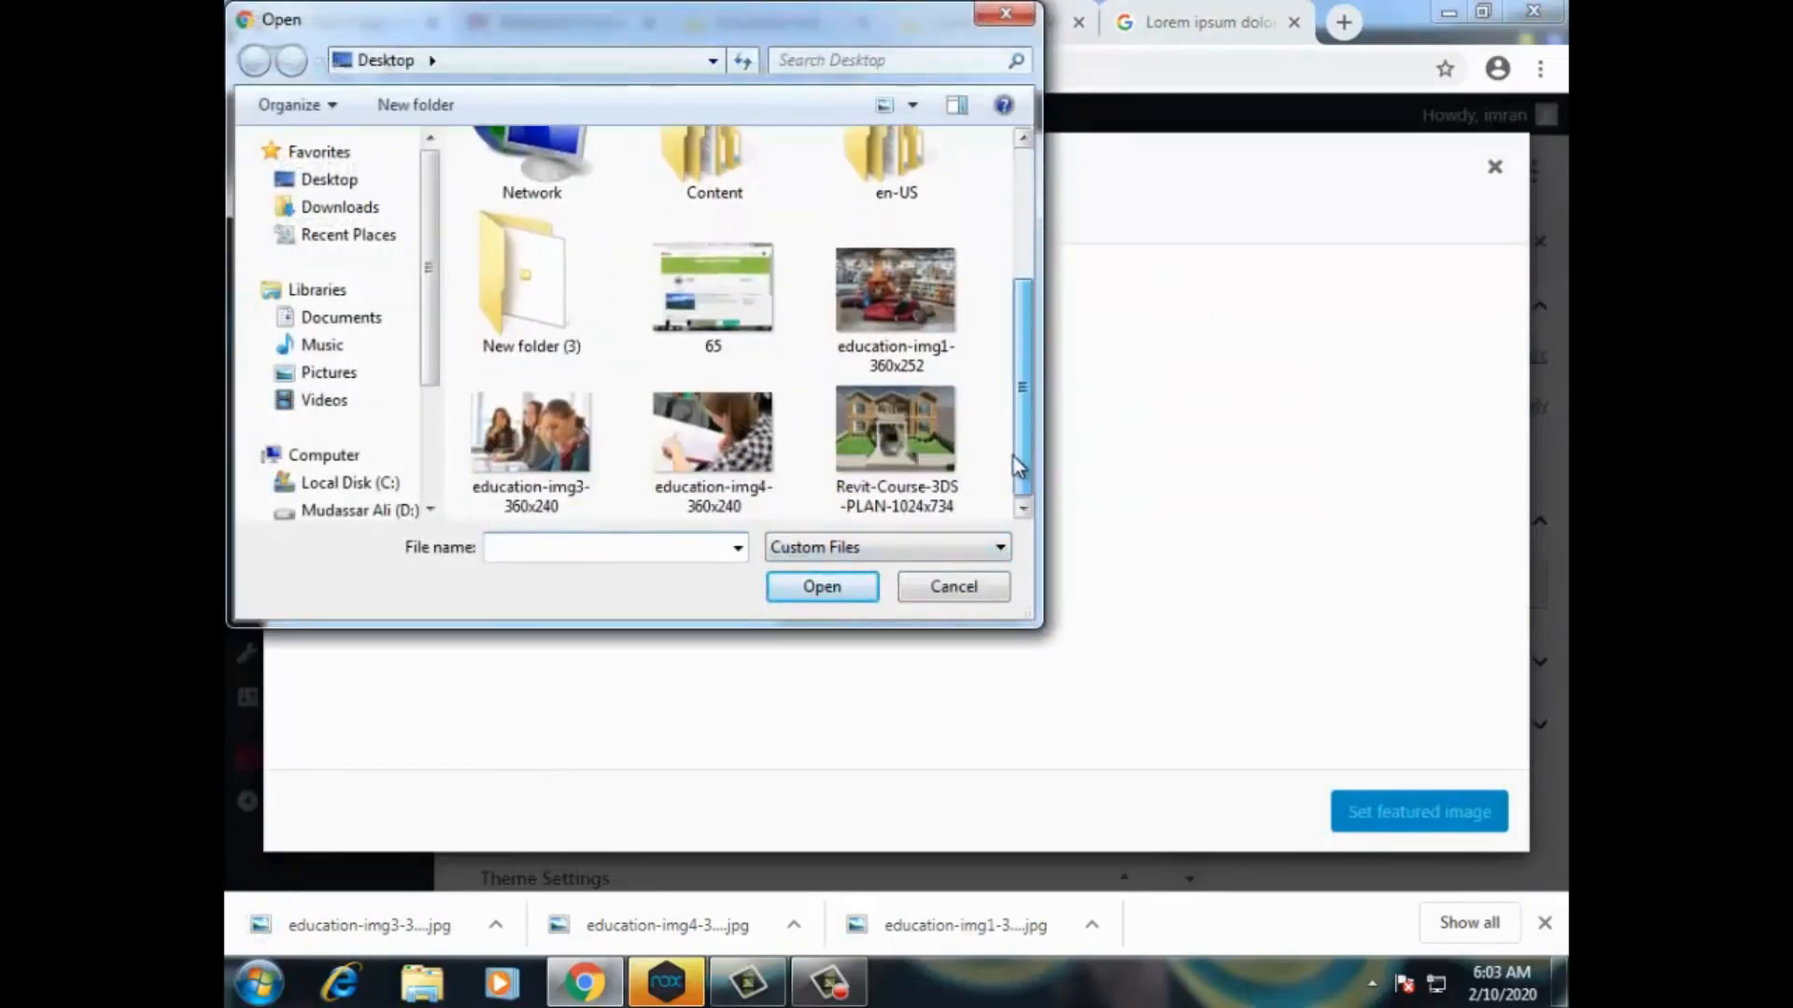
double_click(678, 439)
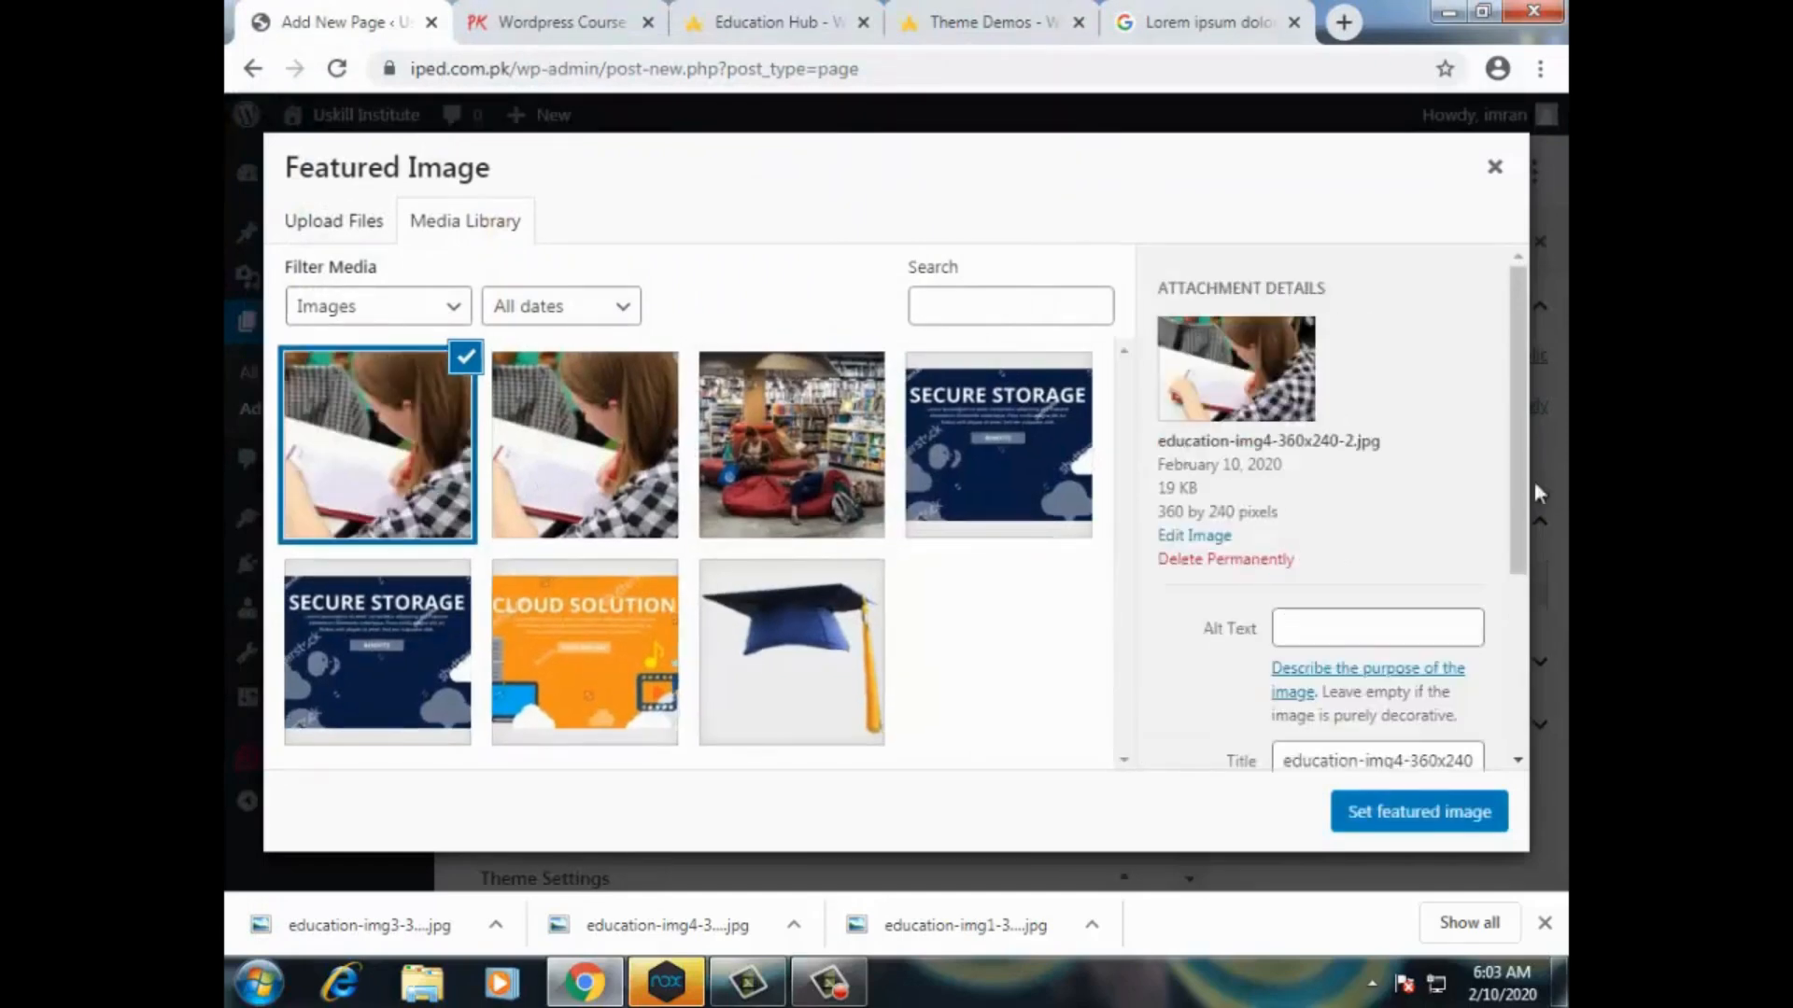
drag(1526, 485, 1528, 620)
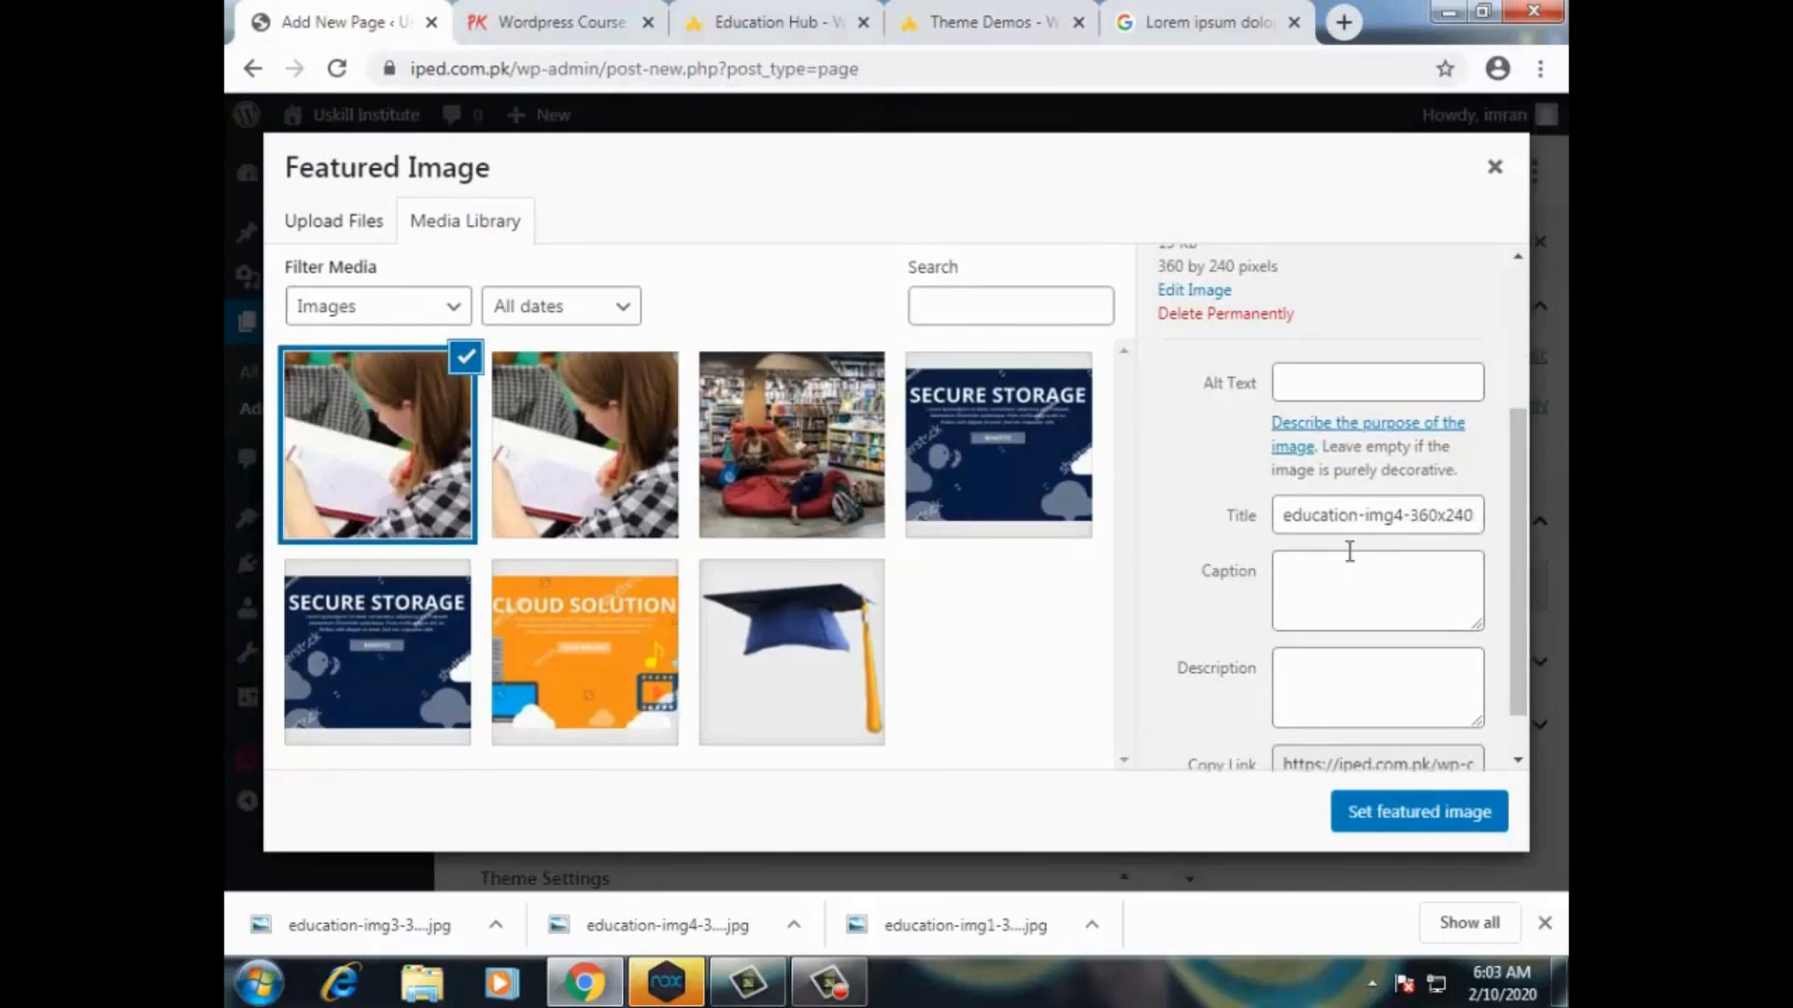
click(1431, 822)
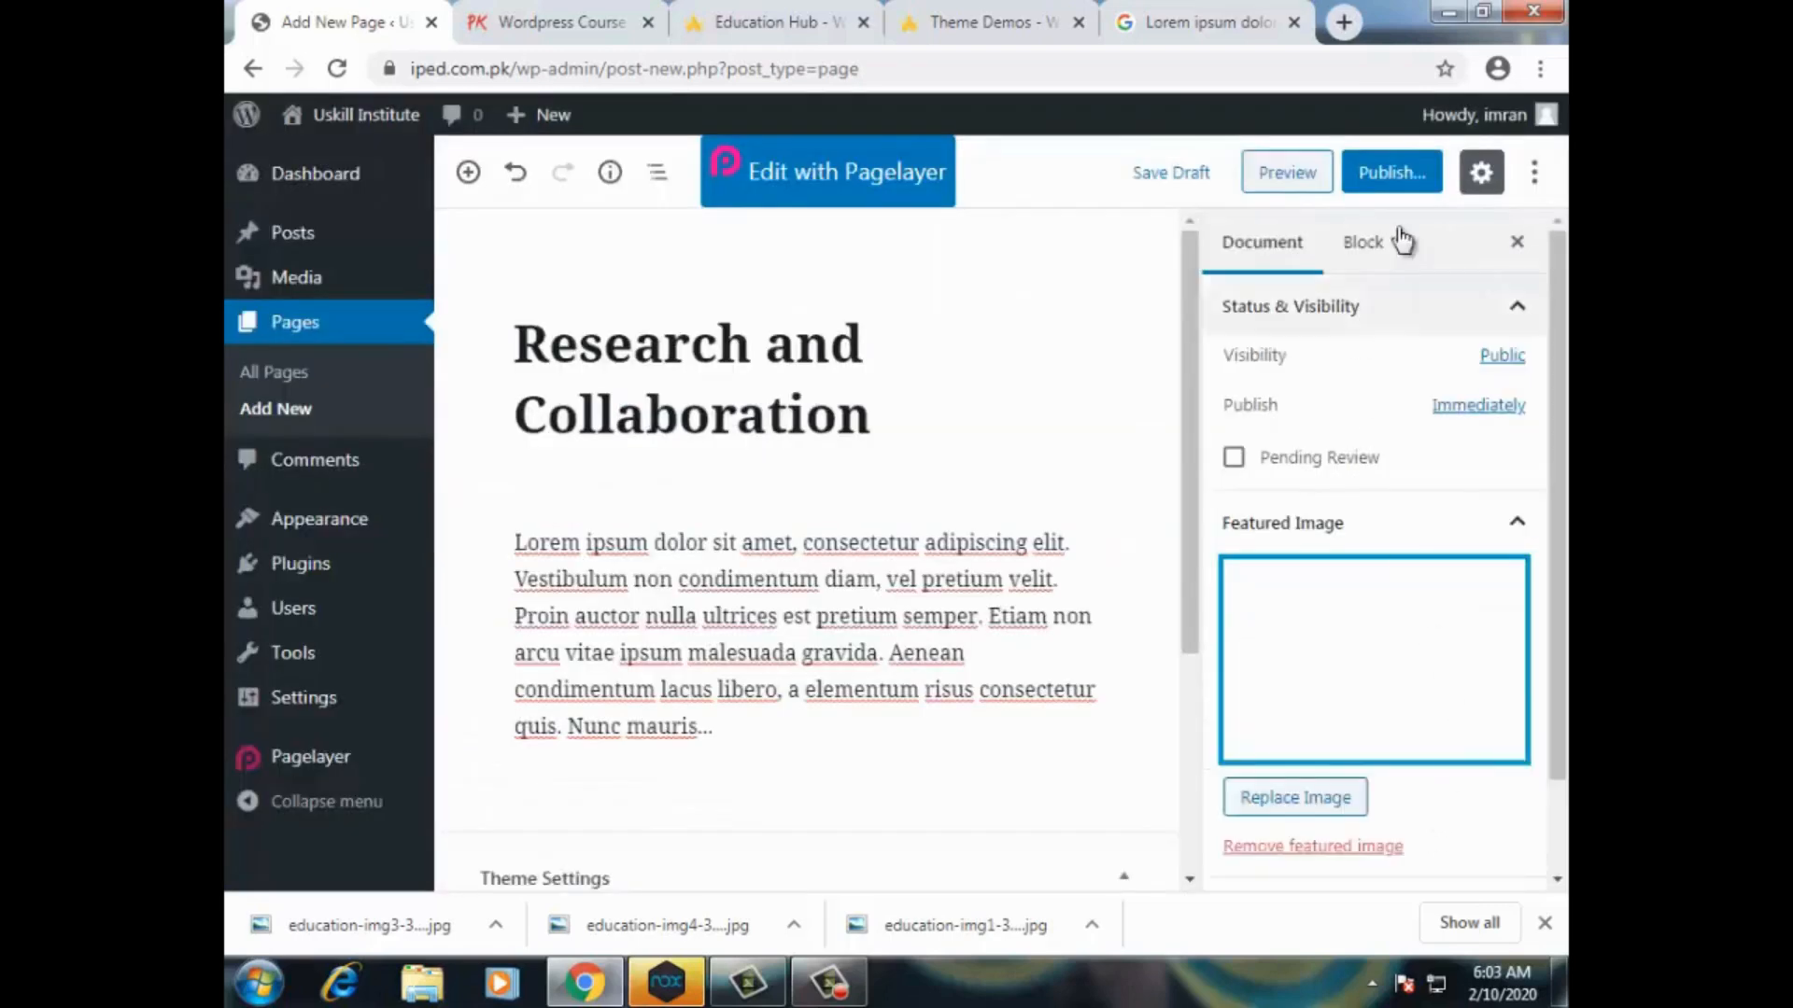
click(1411, 186)
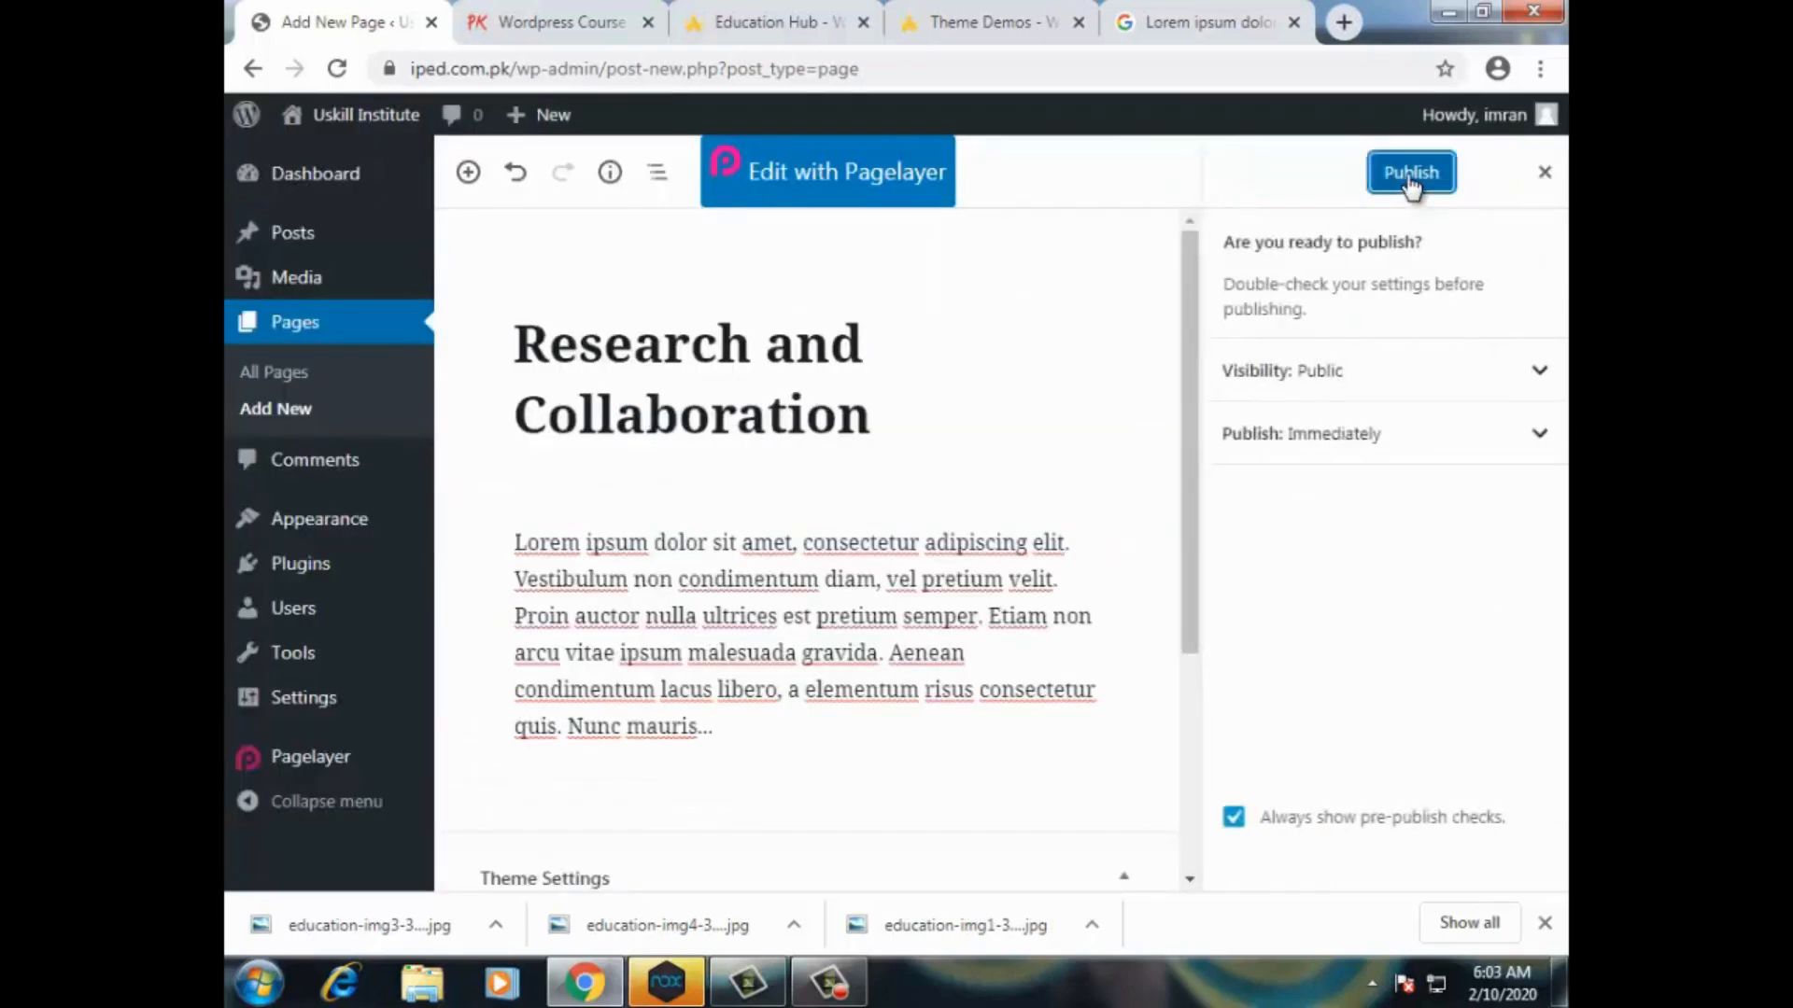
click(1410, 177)
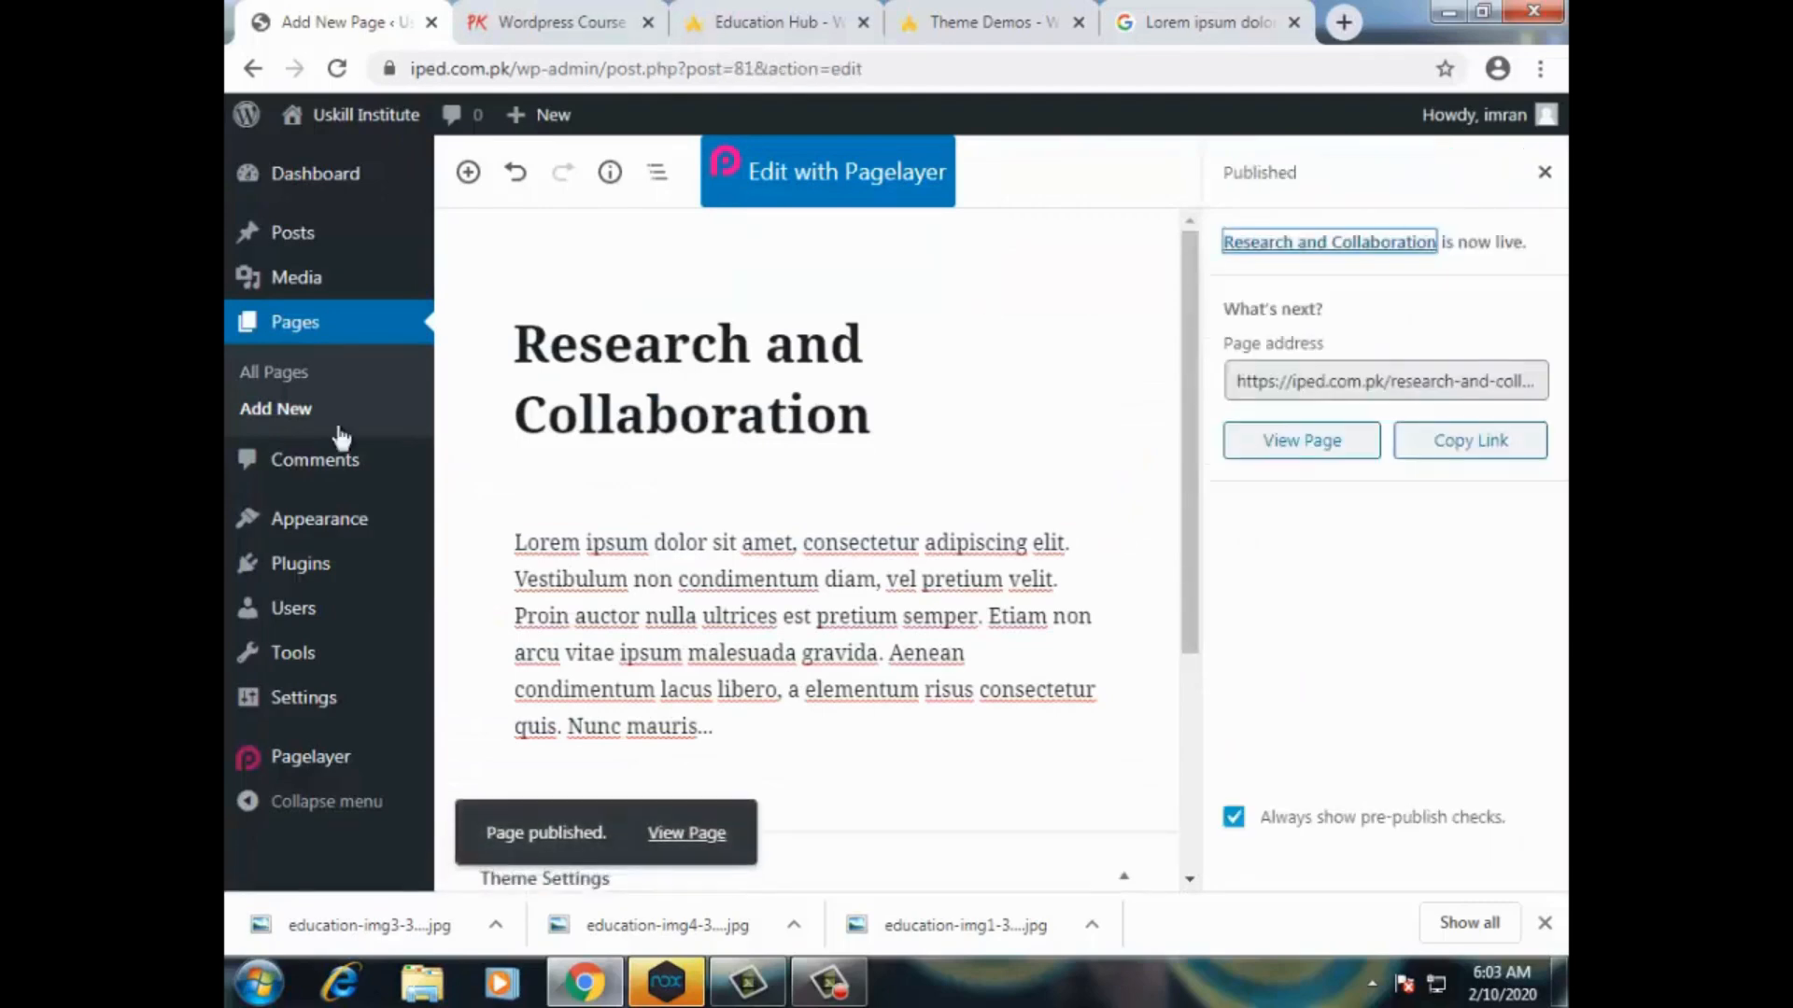
In the customizer's Featured Content Type settings, assign About University, Learning Environment, and Research and Collaboration as featured pages 1 to 3, and publish.
mouse_move(360, 524)
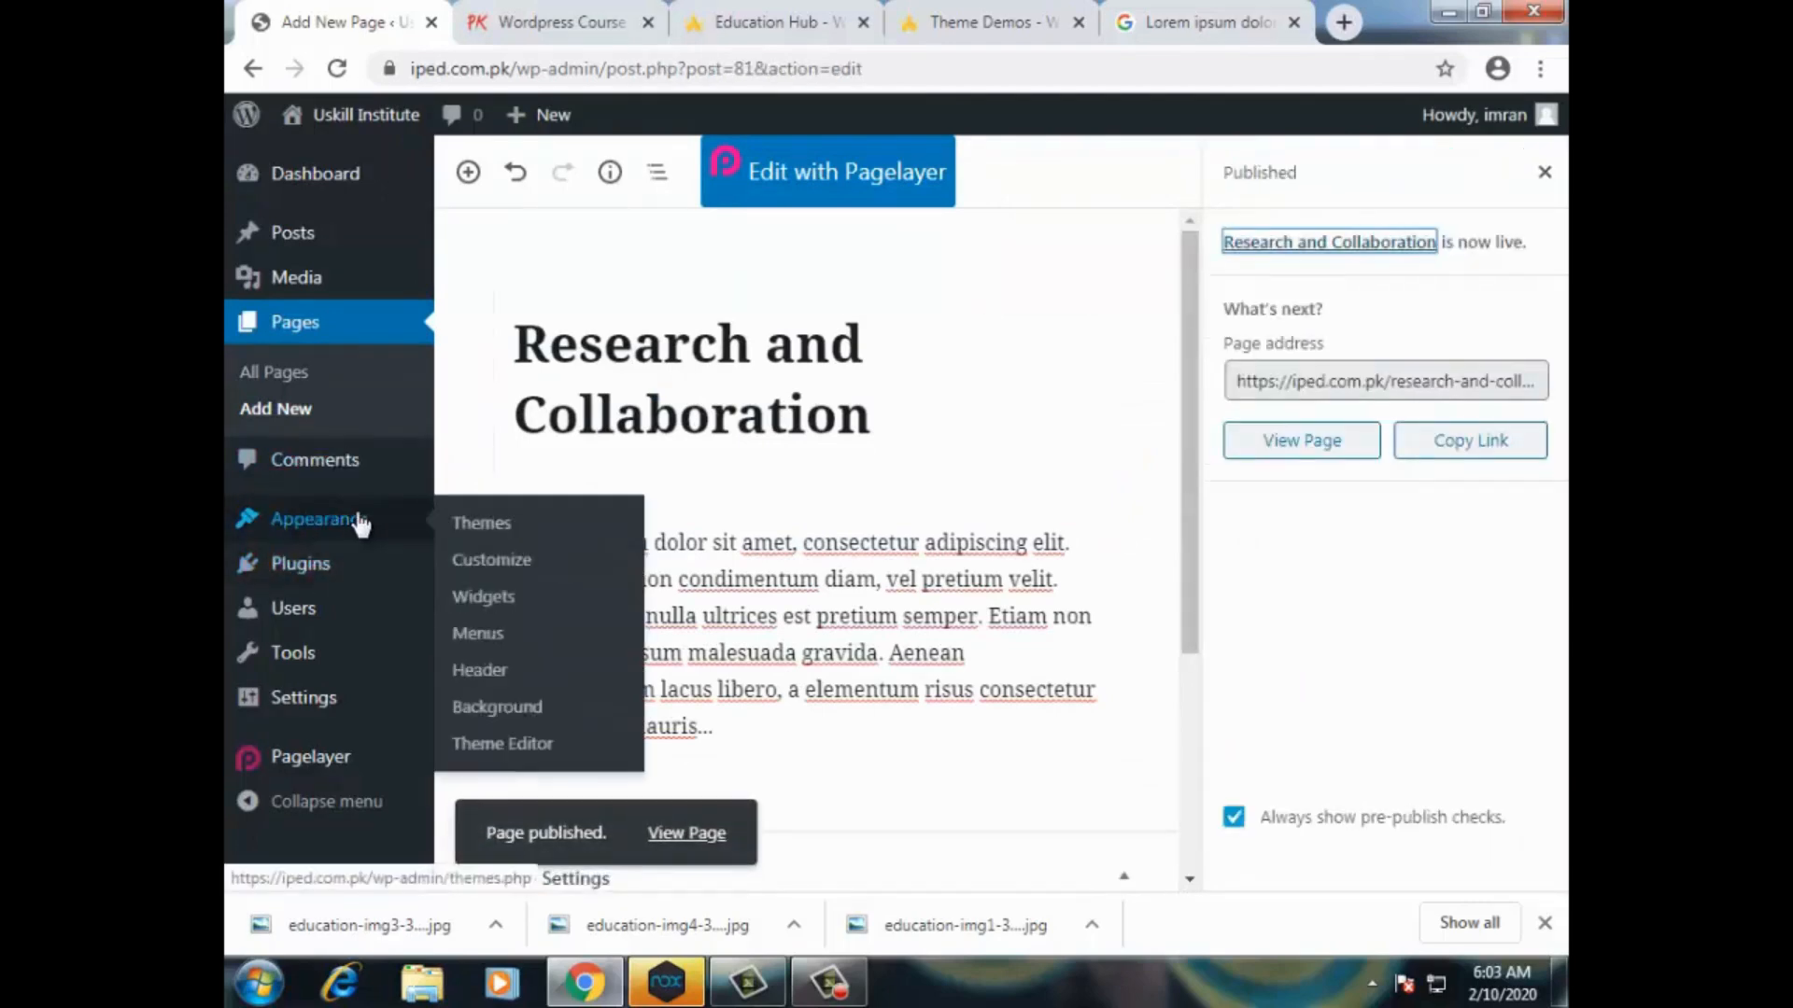
click(491, 572)
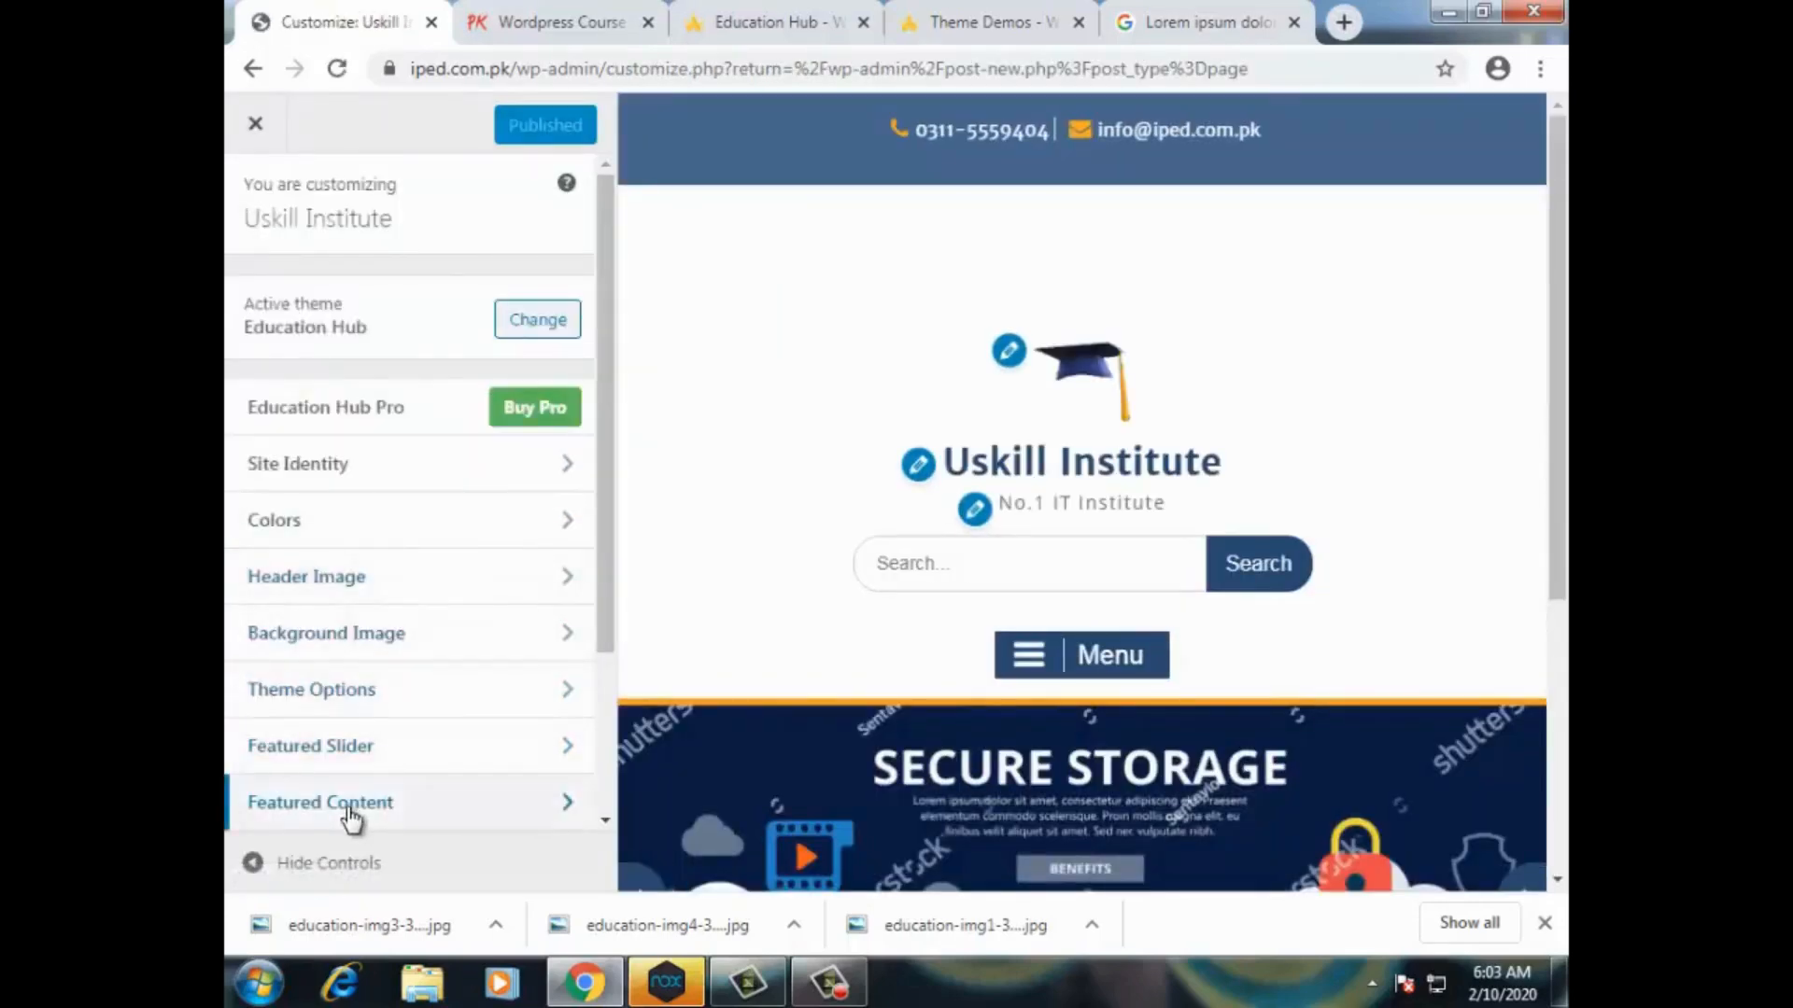
click(347, 812)
click(516, 293)
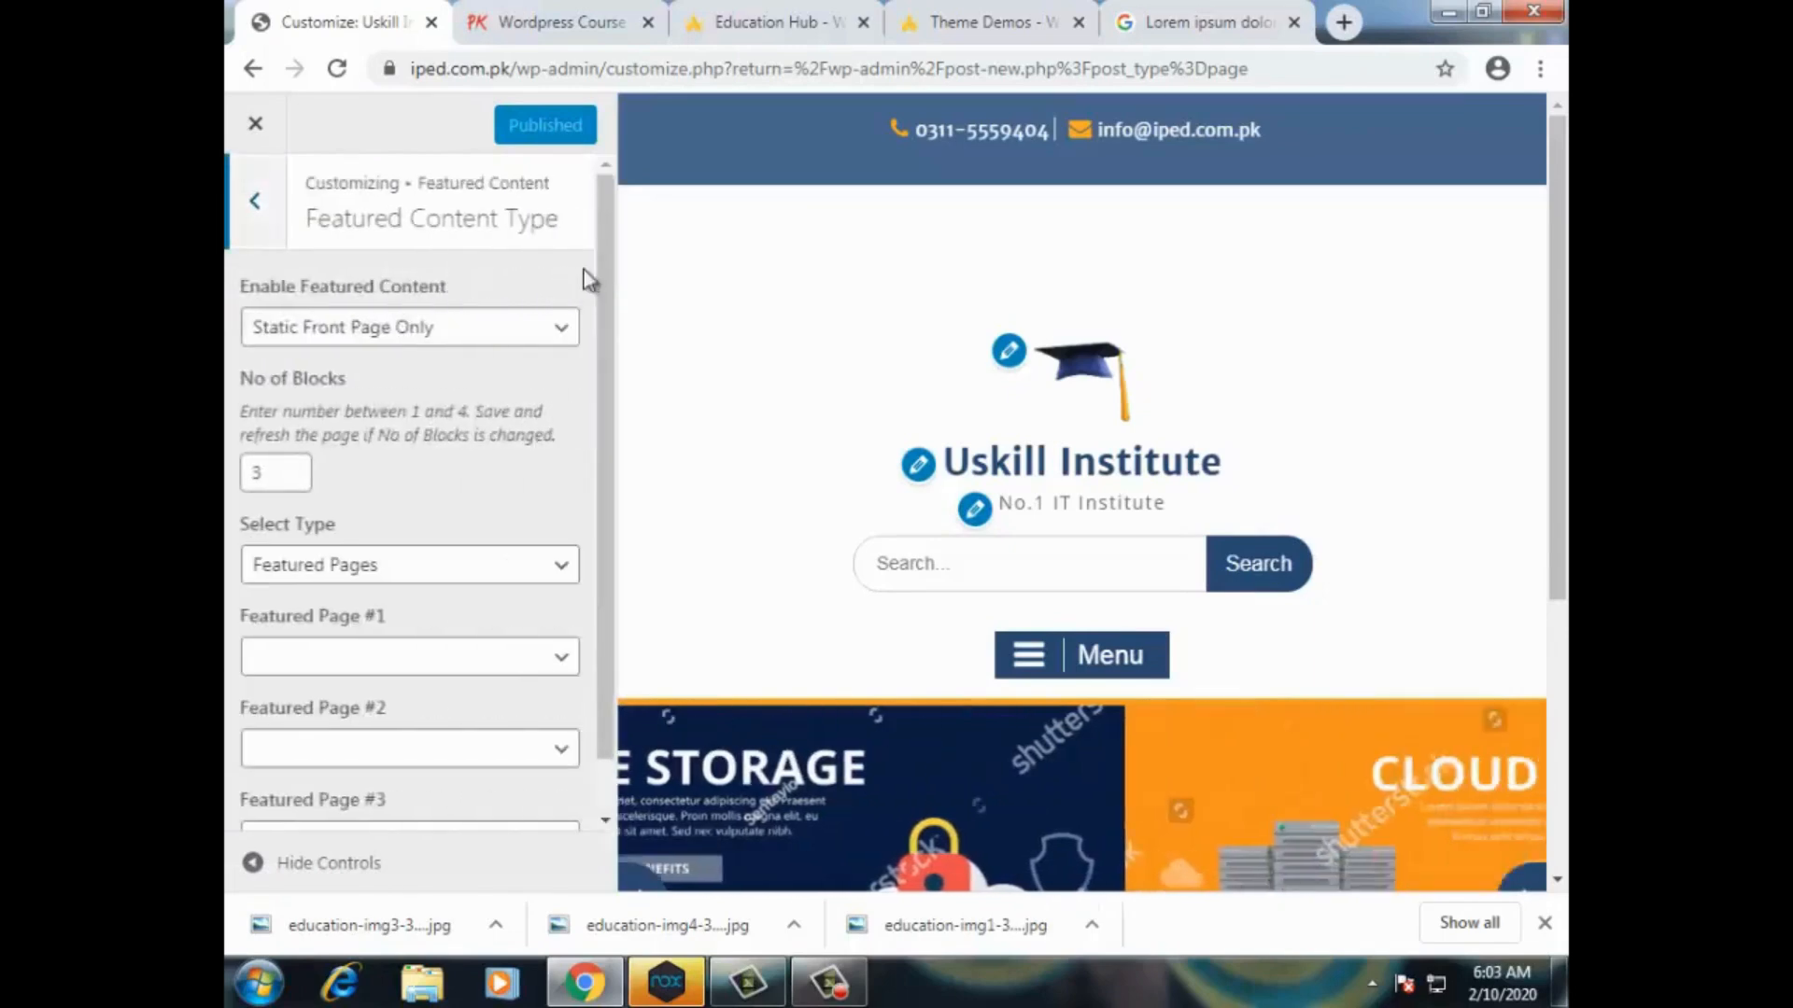
drag(604, 268, 616, 550)
click(418, 594)
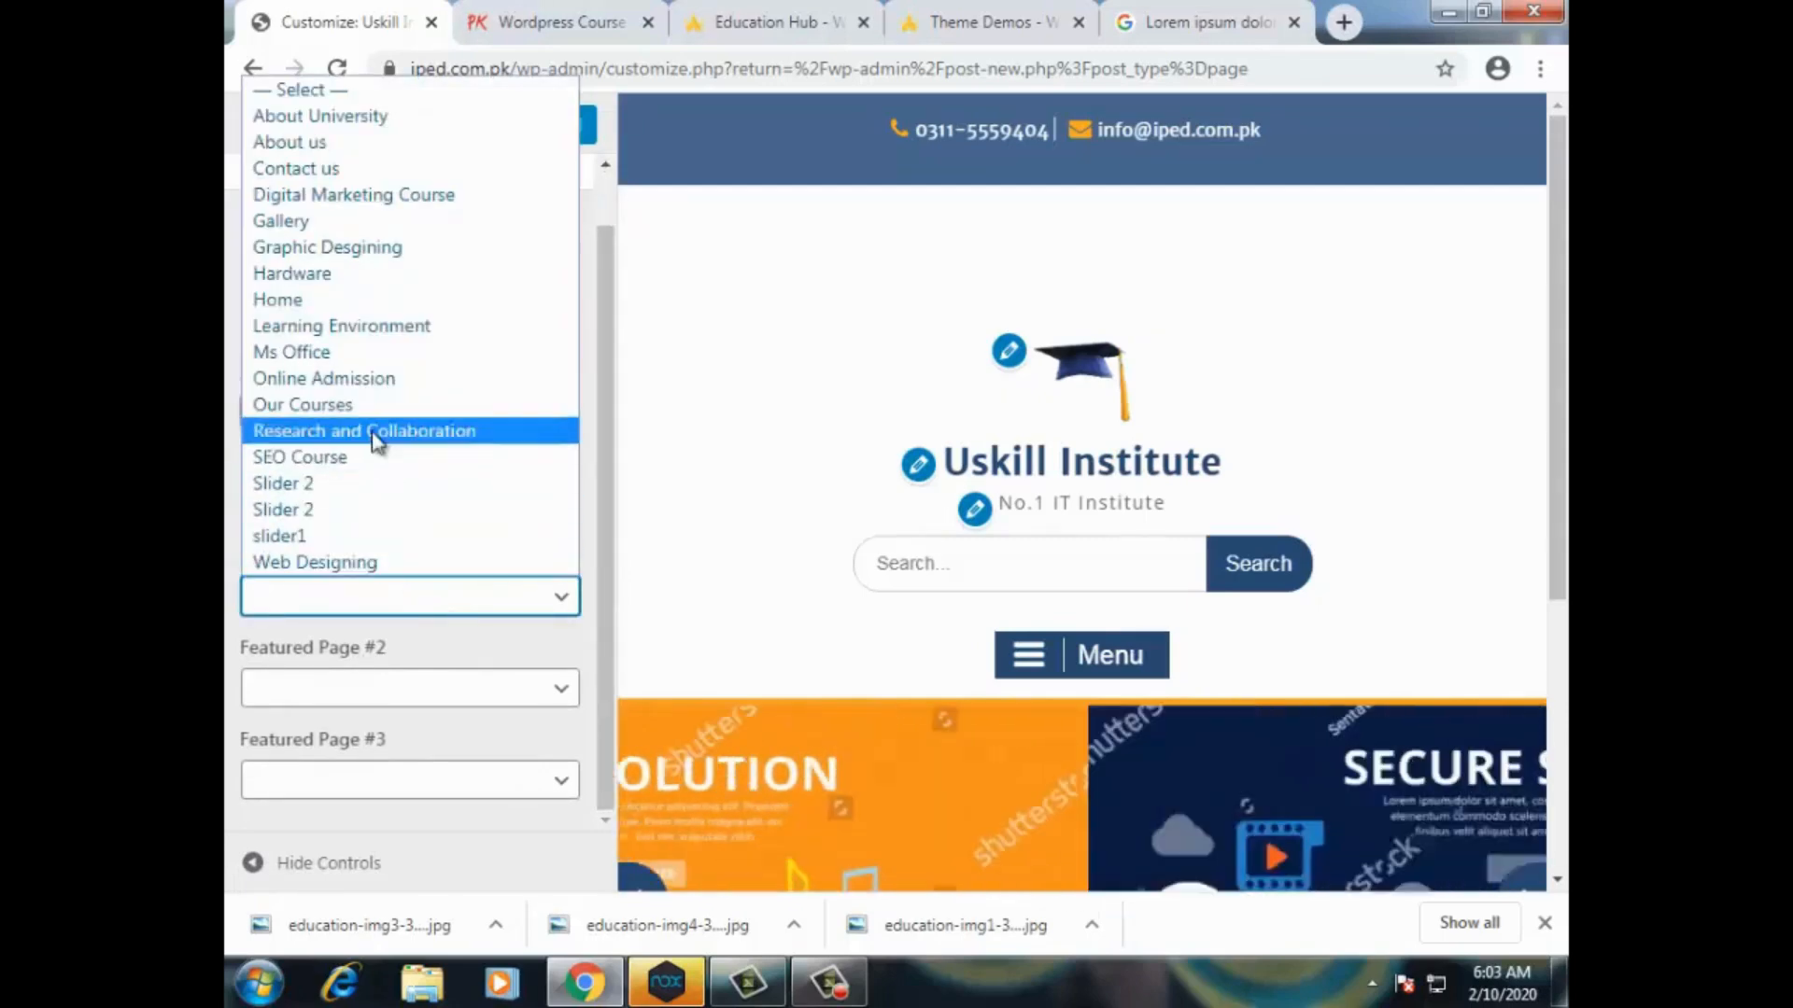
click(377, 120)
click(440, 688)
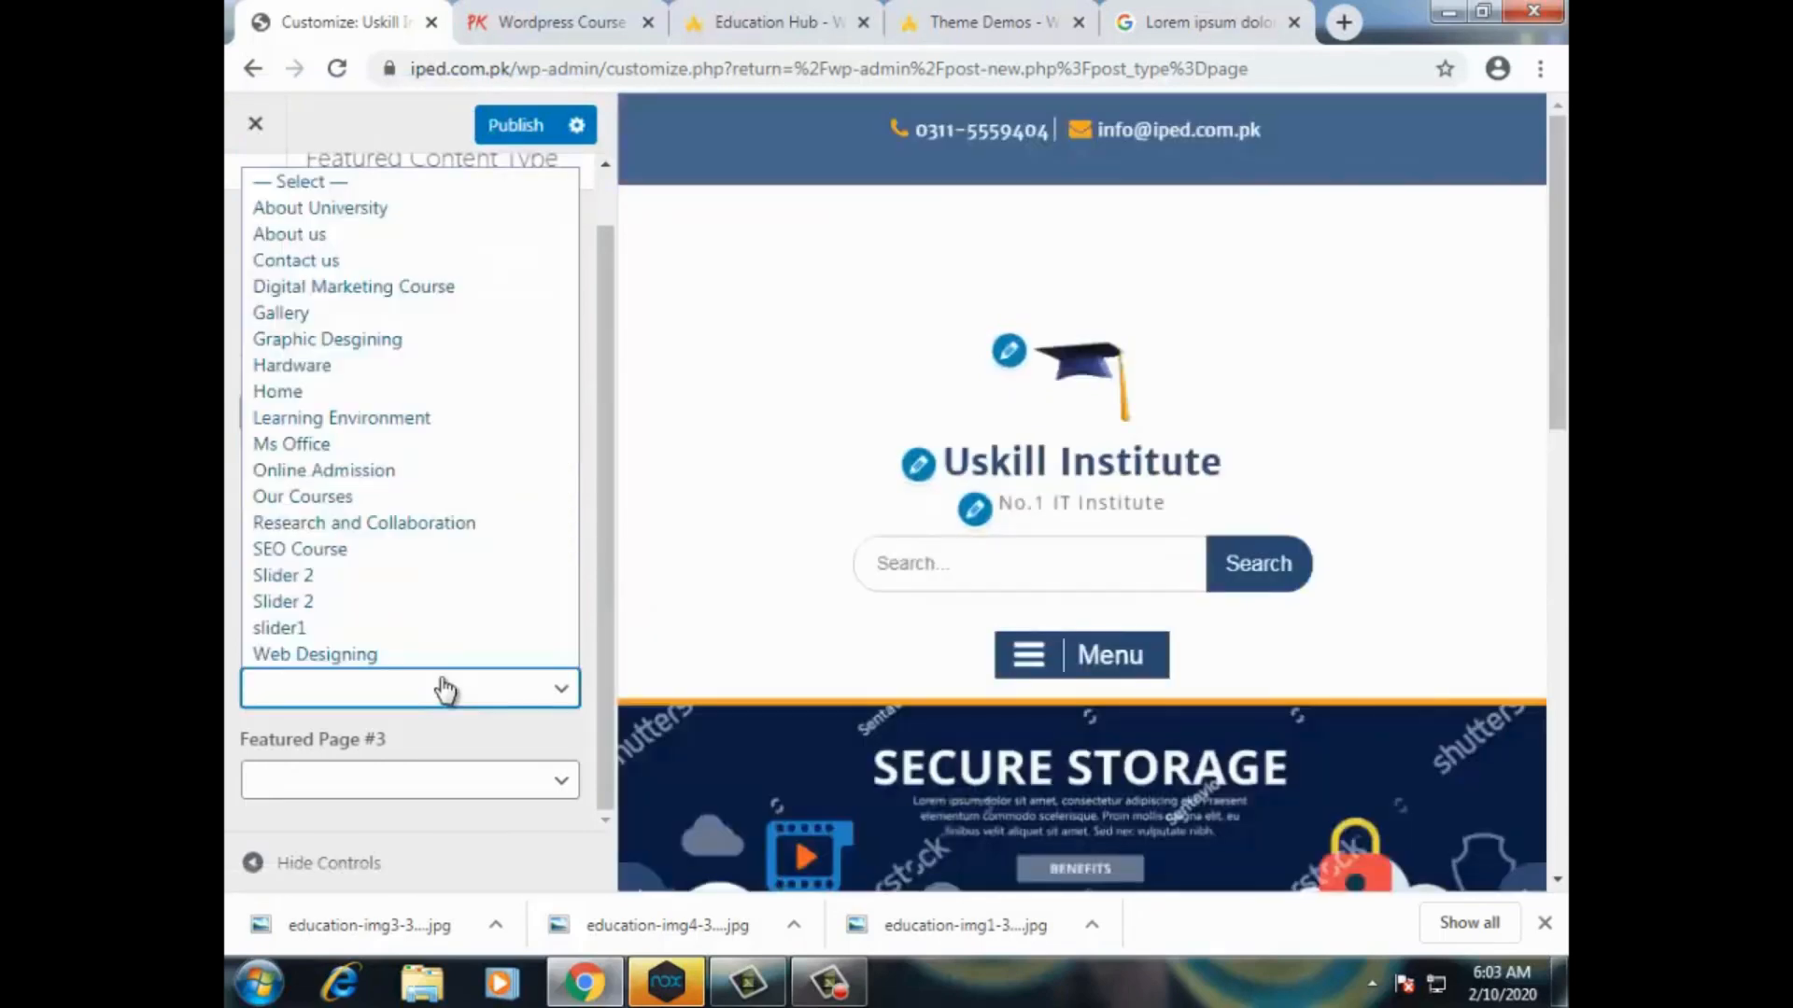
click(399, 425)
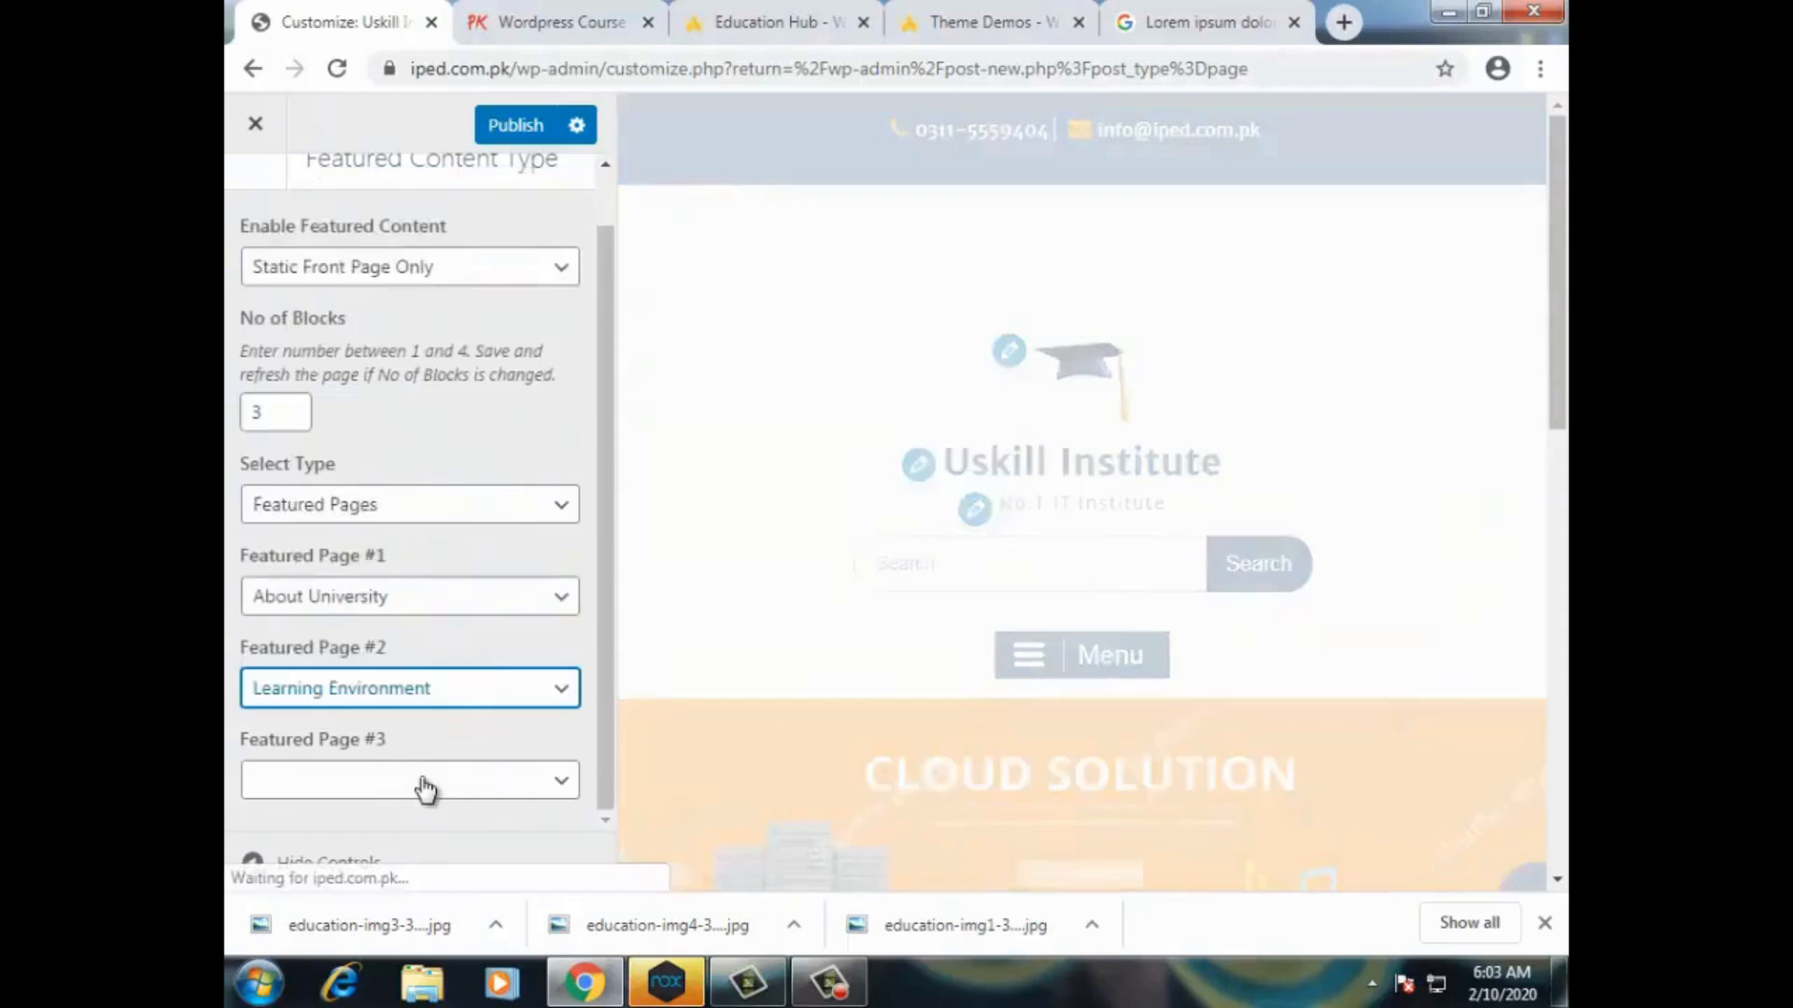
click(424, 788)
click(448, 612)
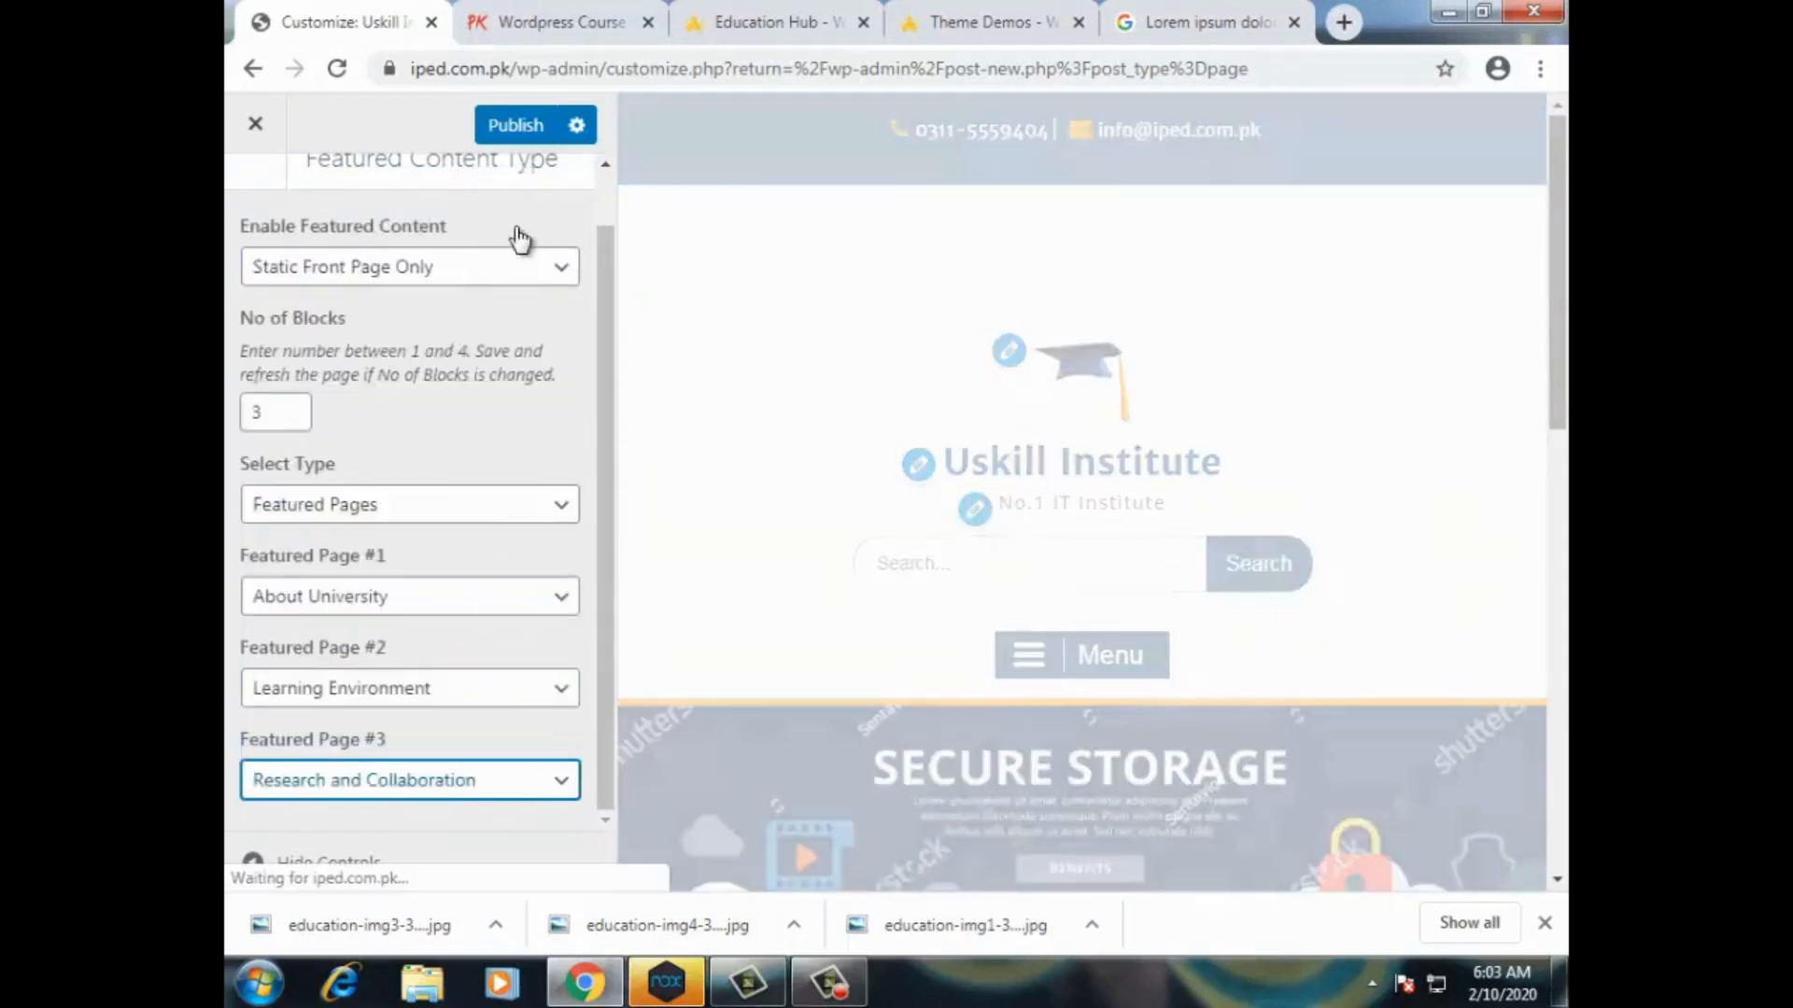
click(513, 127)
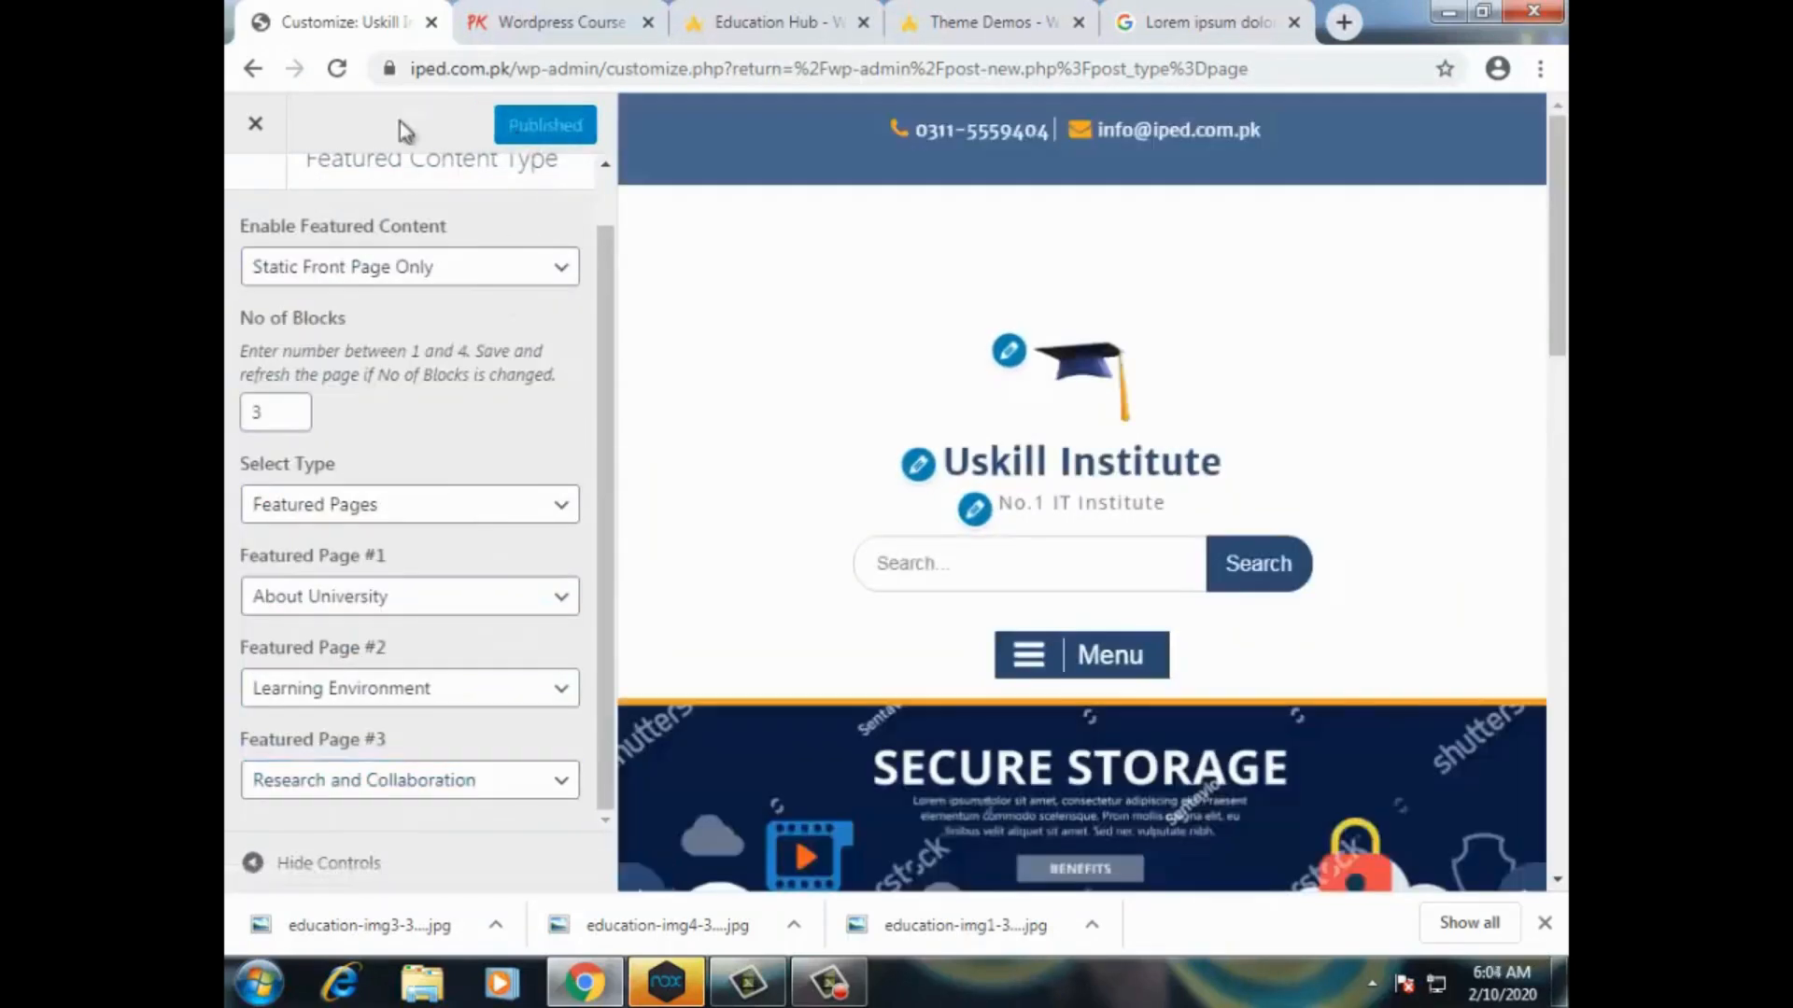
drag(521, 72, 415, 73)
right_click(497, 75)
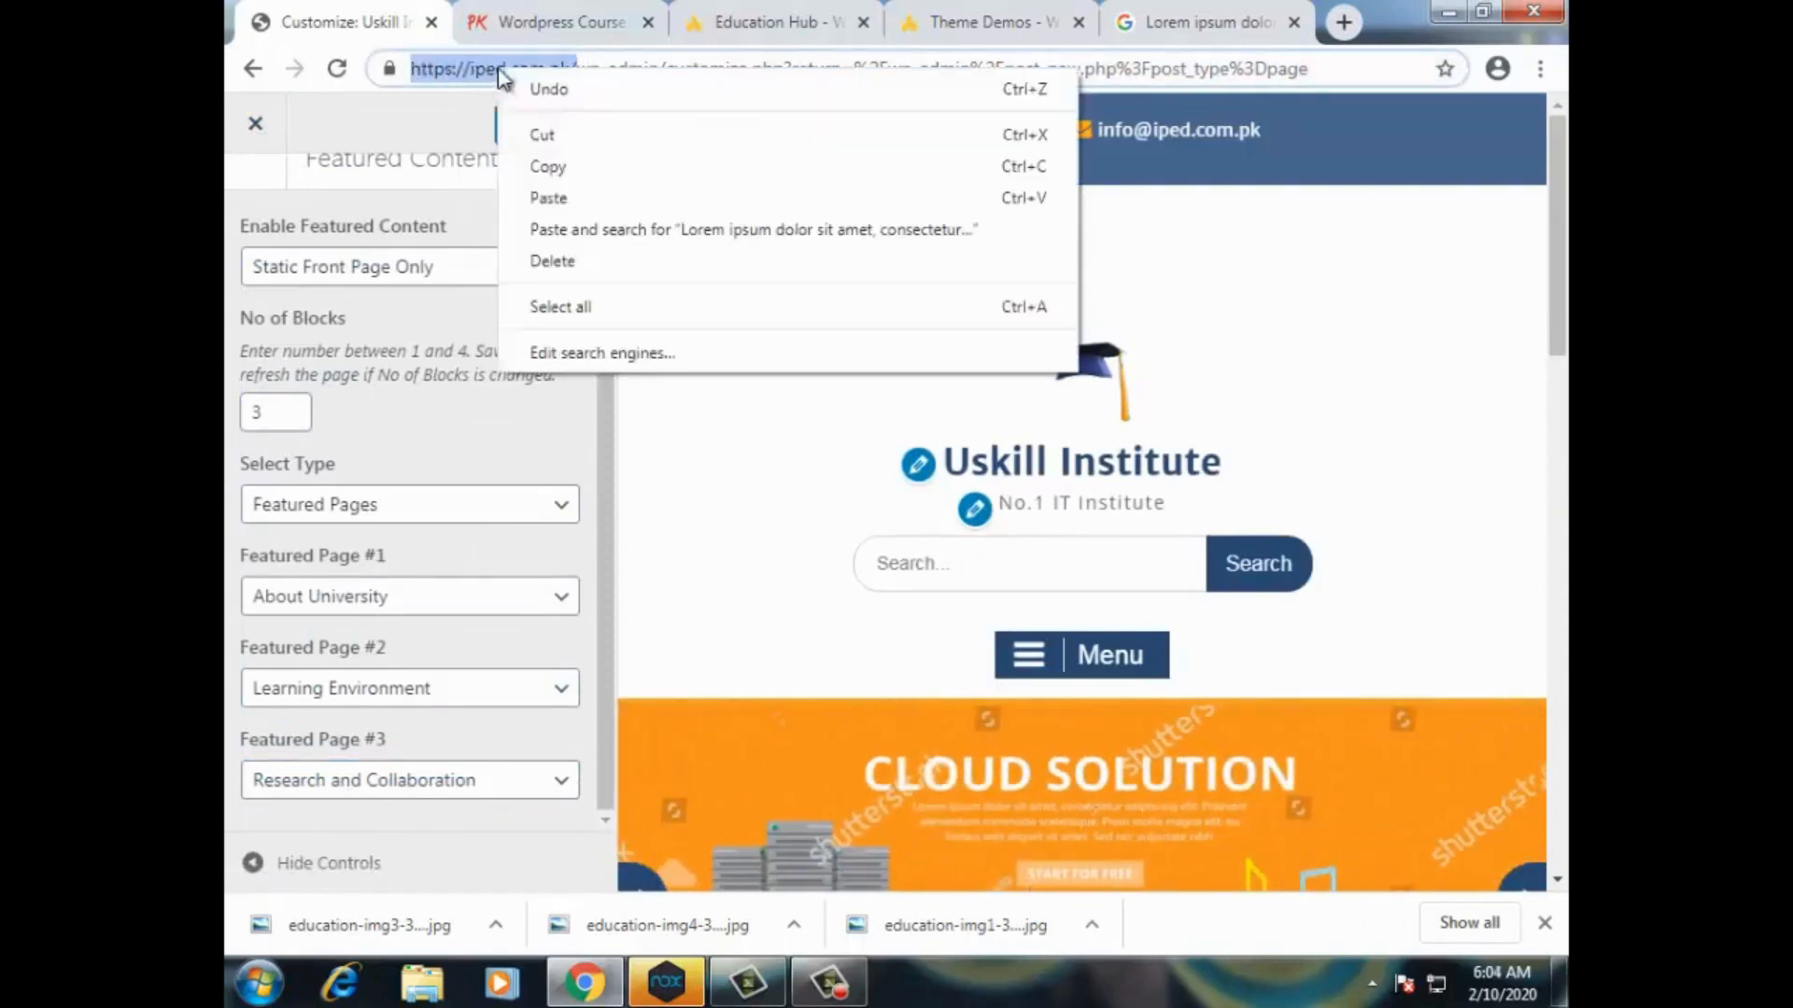
click(550, 169)
click(962, 23)
click(939, 65)
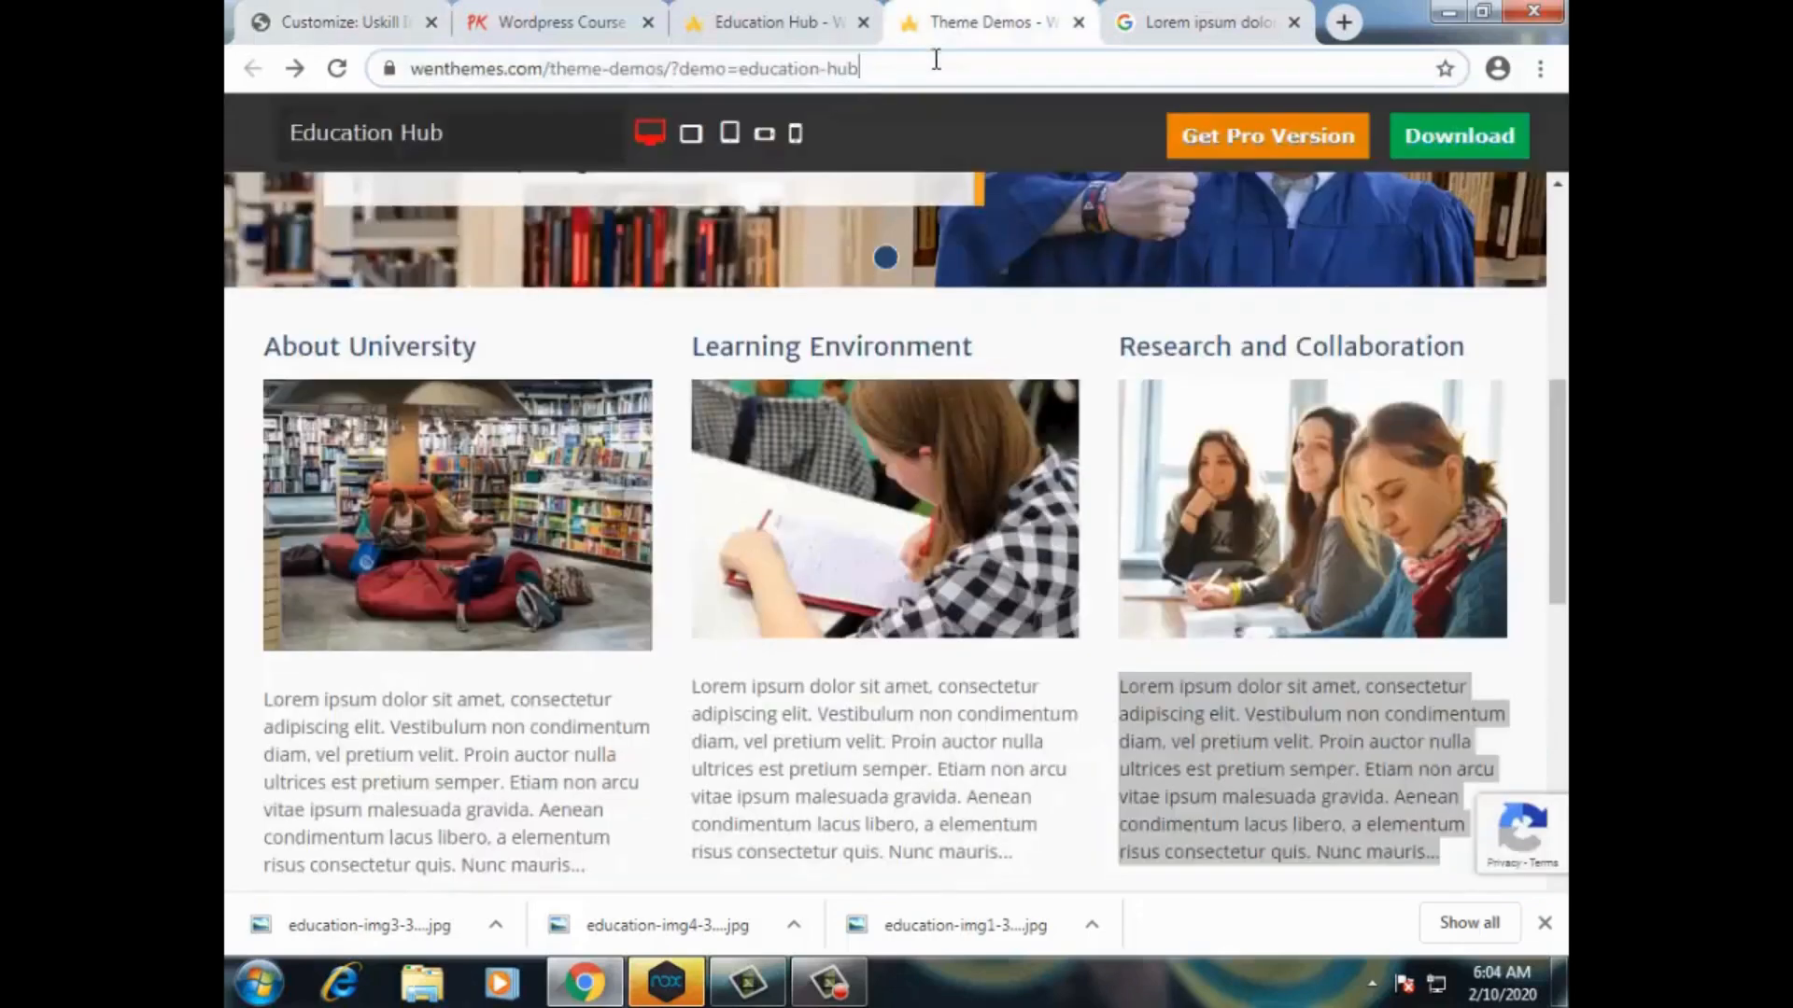
right_click(808, 69)
click(855, 198)
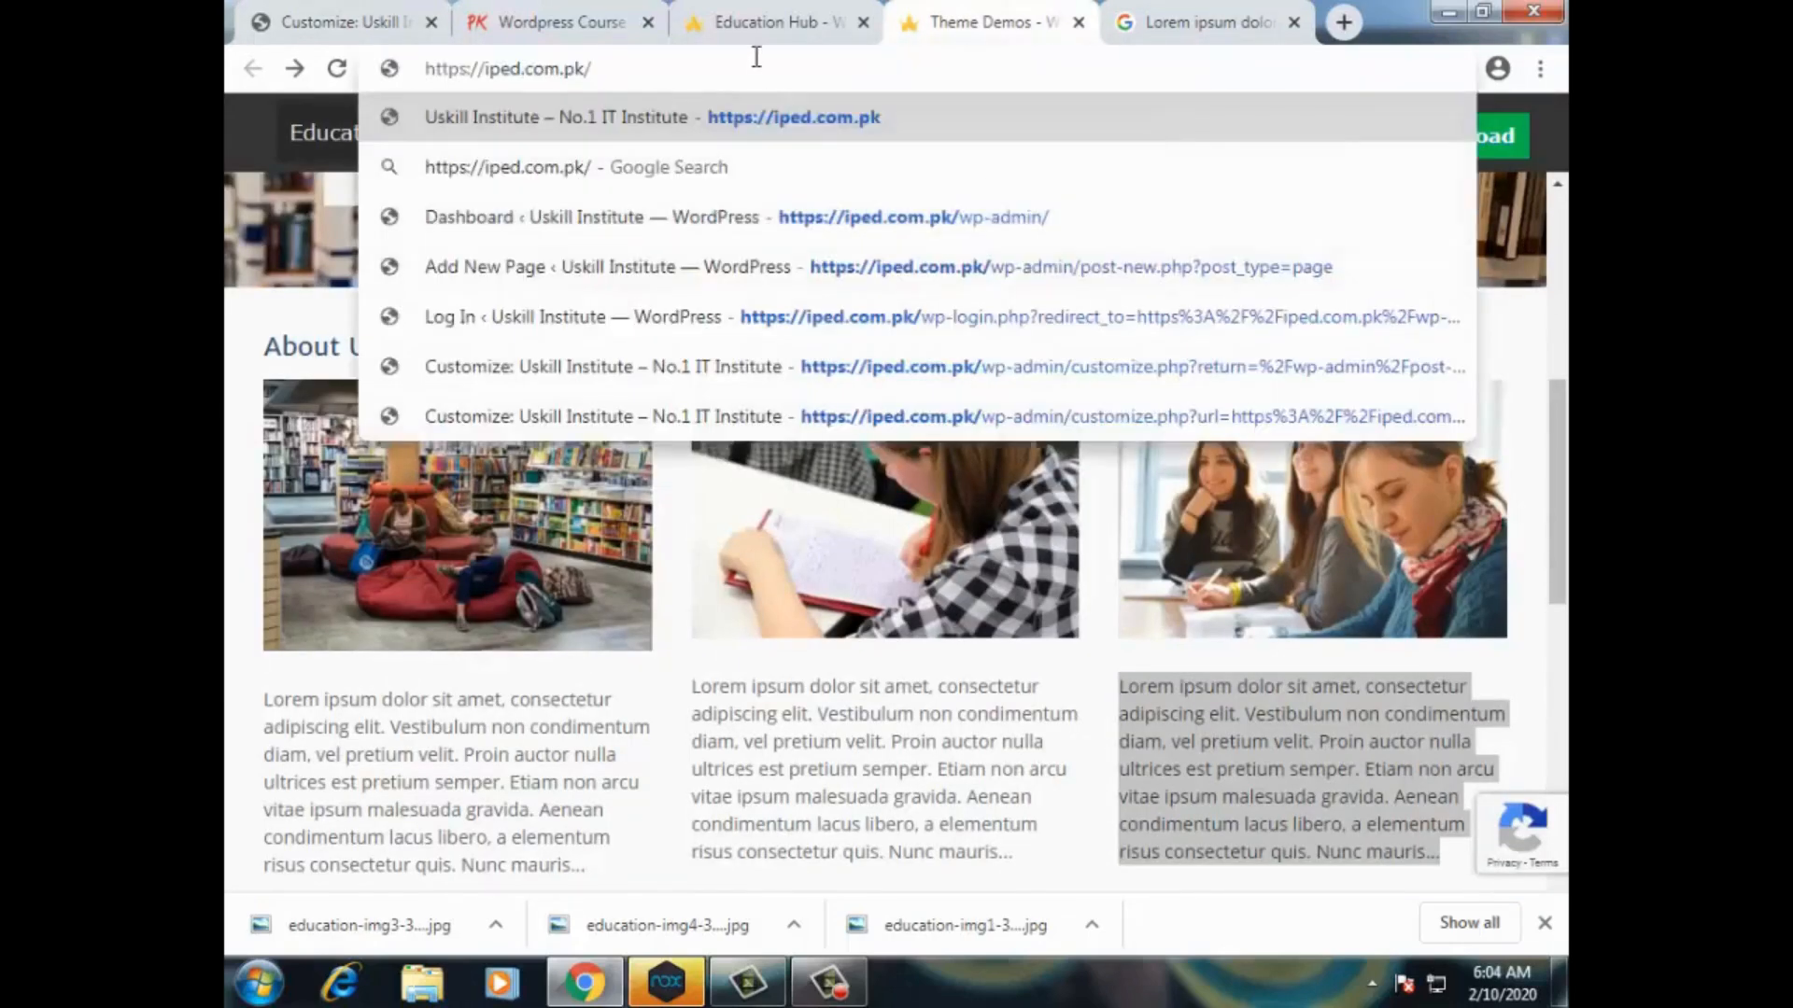
key(Return)
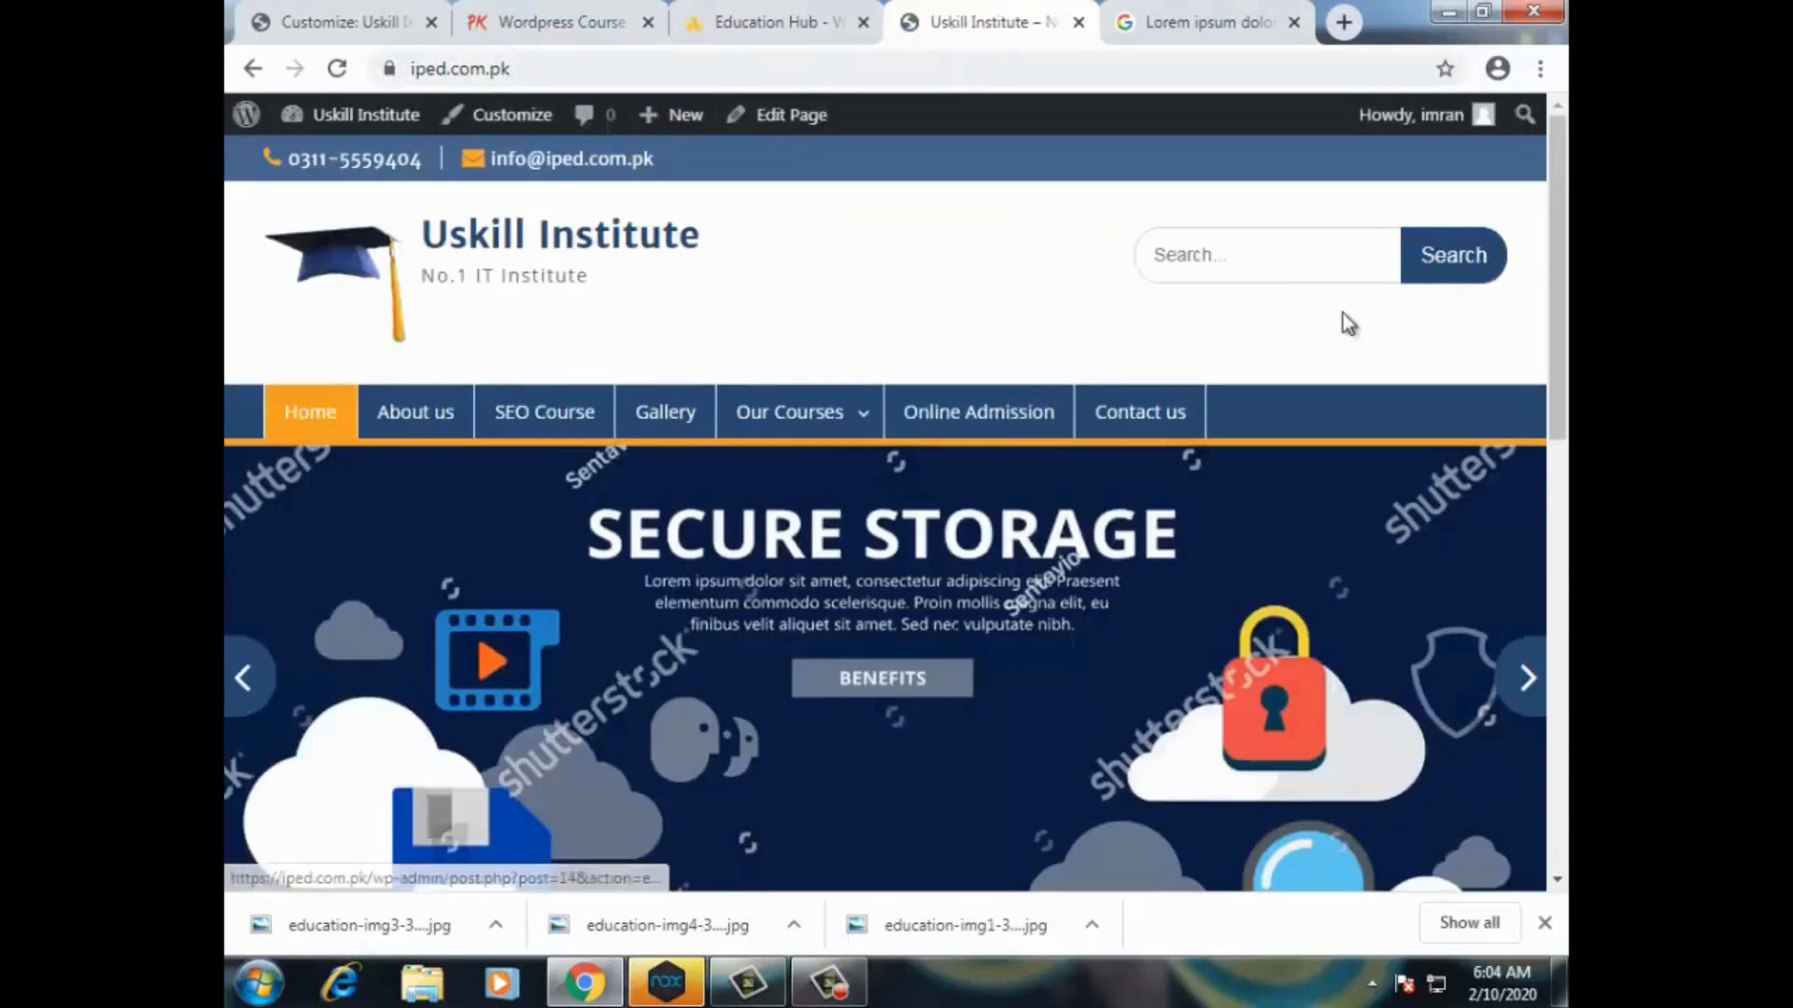
Examine the live home page from header to featured content blocks, checking their titles, images and text.
scroll(1564, 210, down, 5)
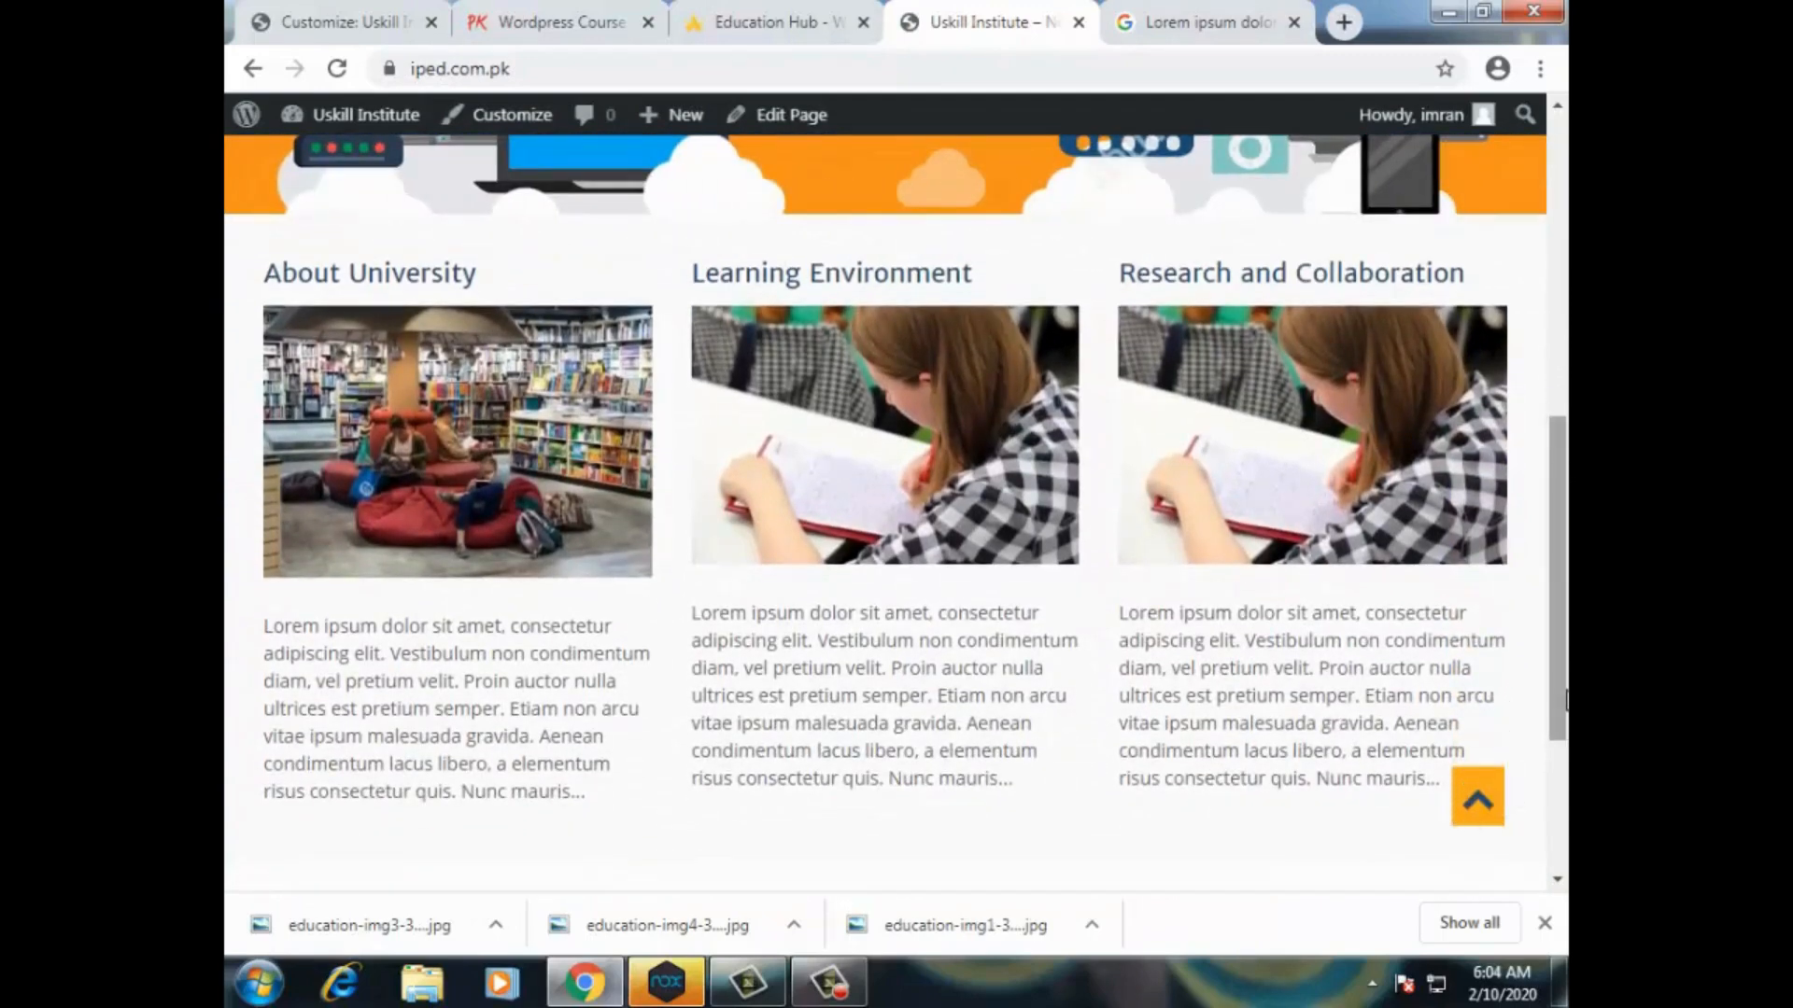
scroll(1566, 635, down, 3)
scroll(1566, 639, up, 5)
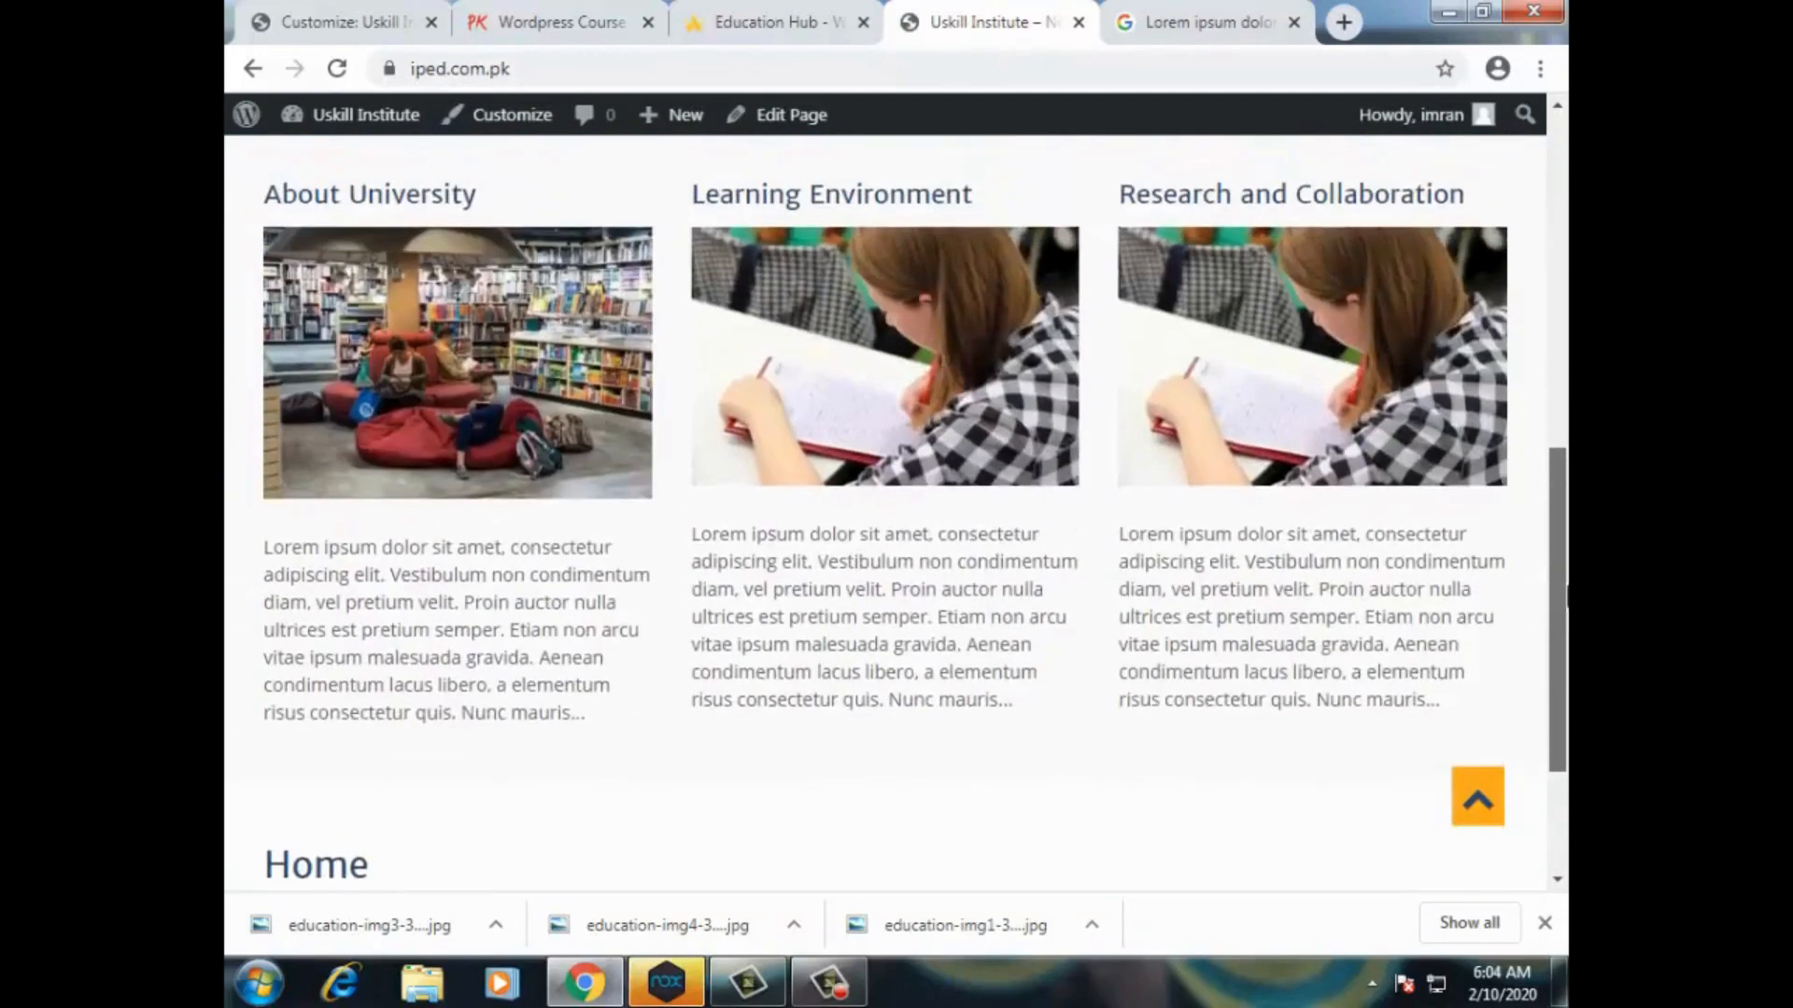
scroll(1567, 644, down, 3)
scroll(1567, 467, up, 10)
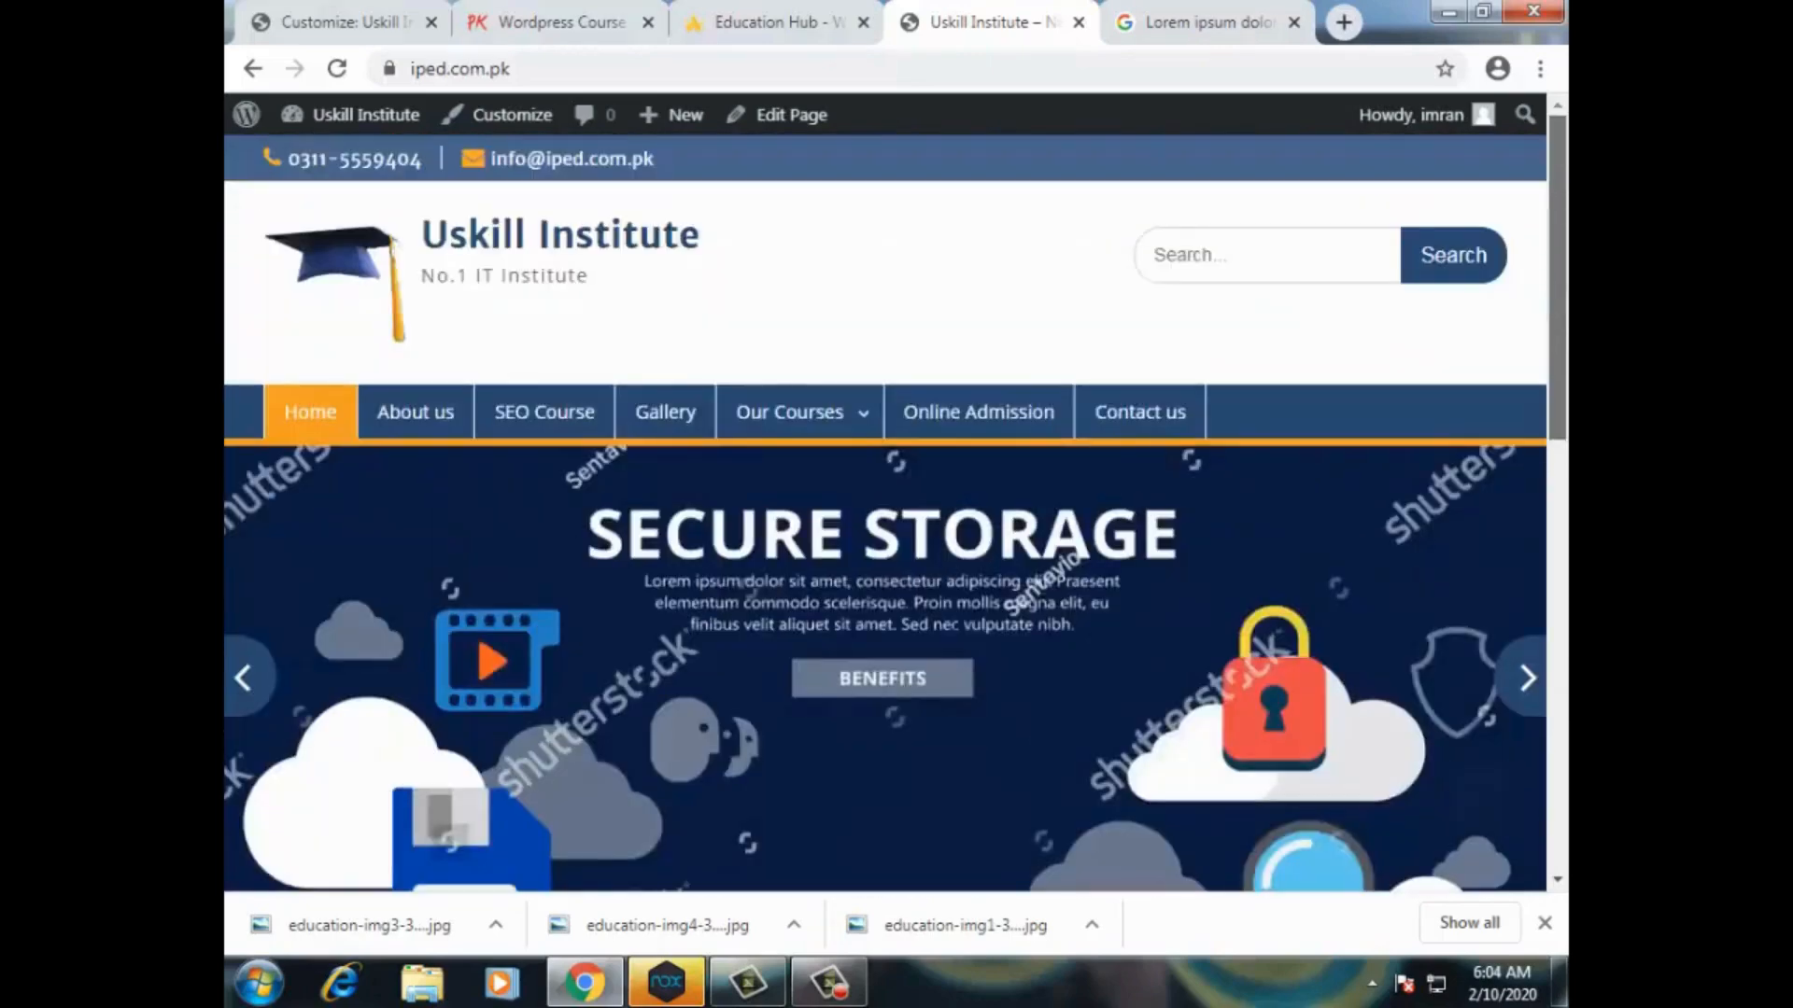
scroll(1550, 560, down, 5)
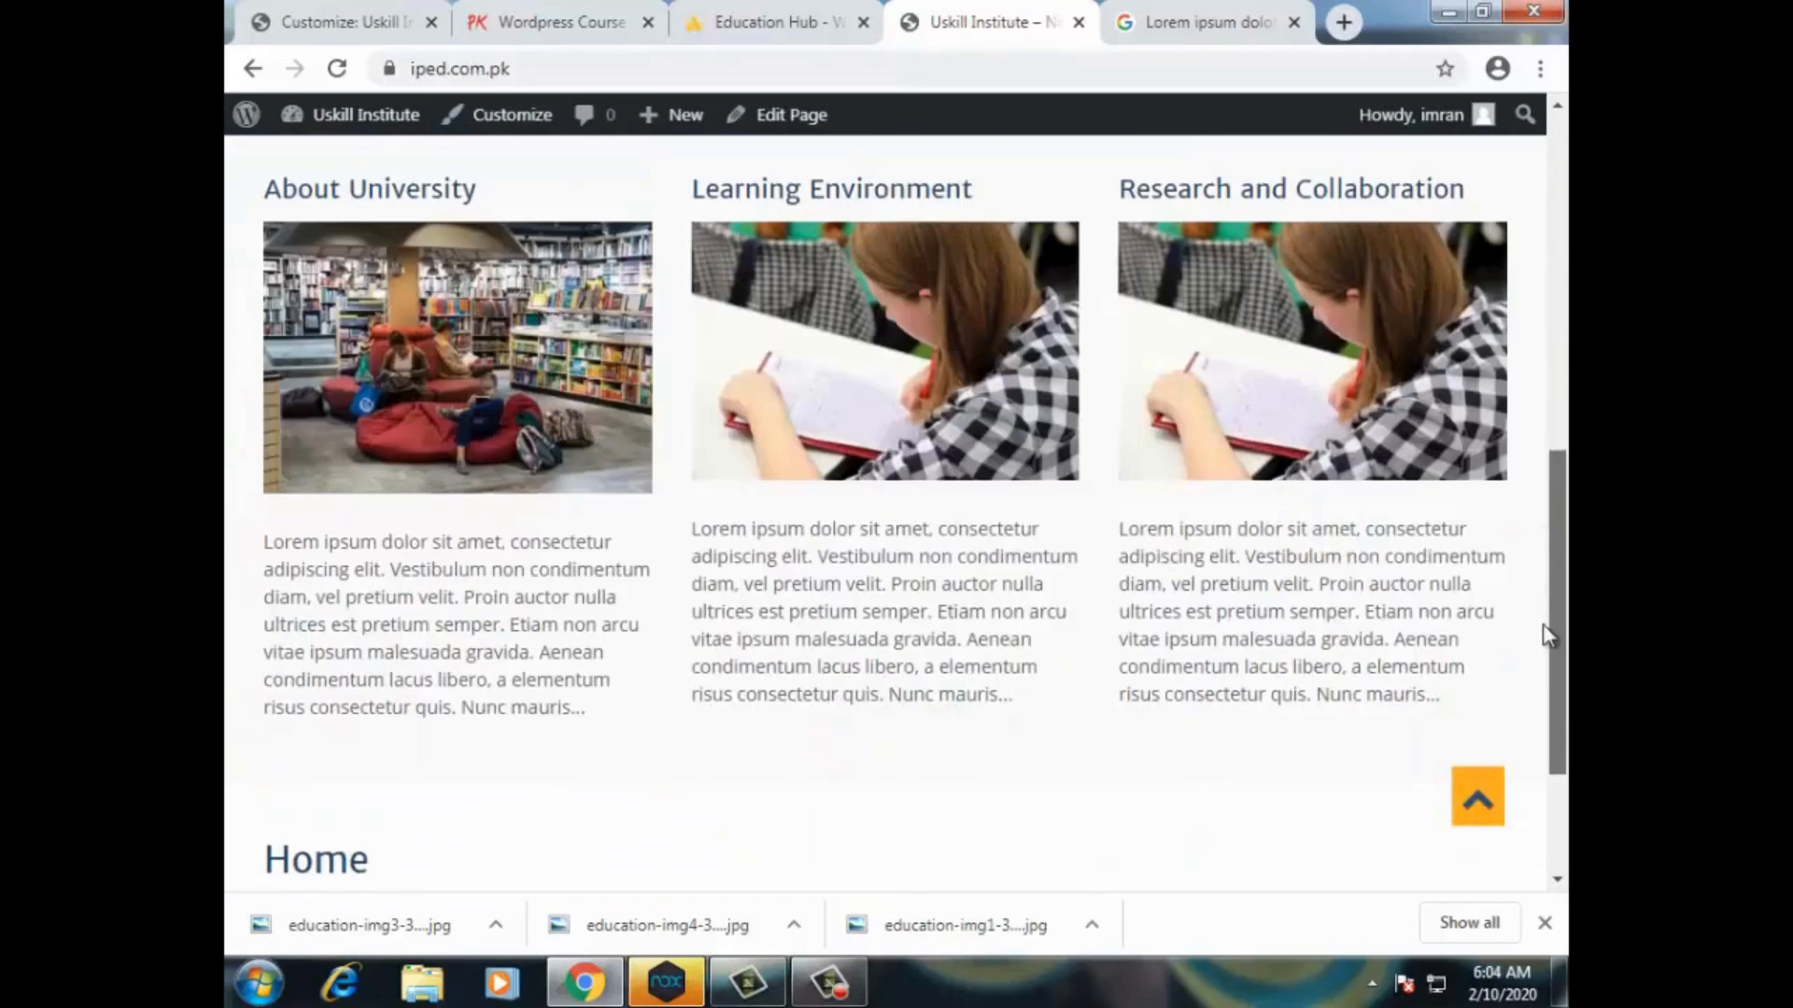
scroll(1549, 638, up, 7)
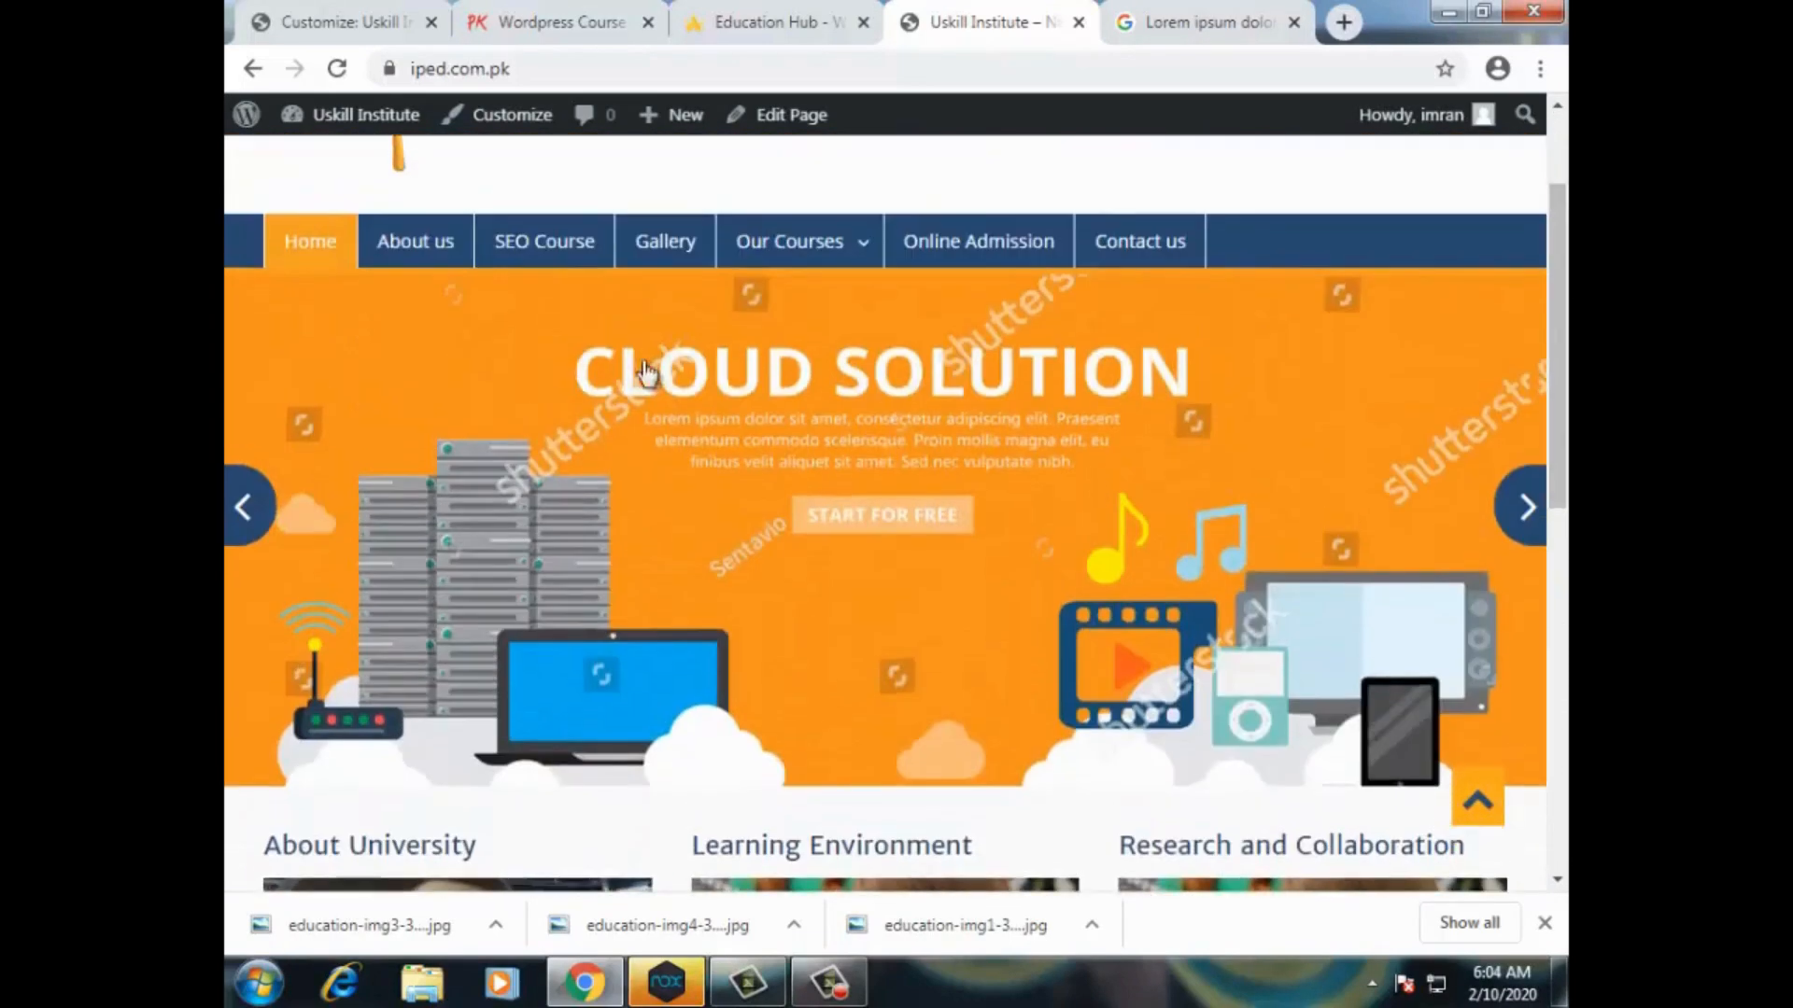
Close the customizer and reopen the Education Hub demo from its theme page to view the News and Events sections.
click(302, 11)
click(277, 132)
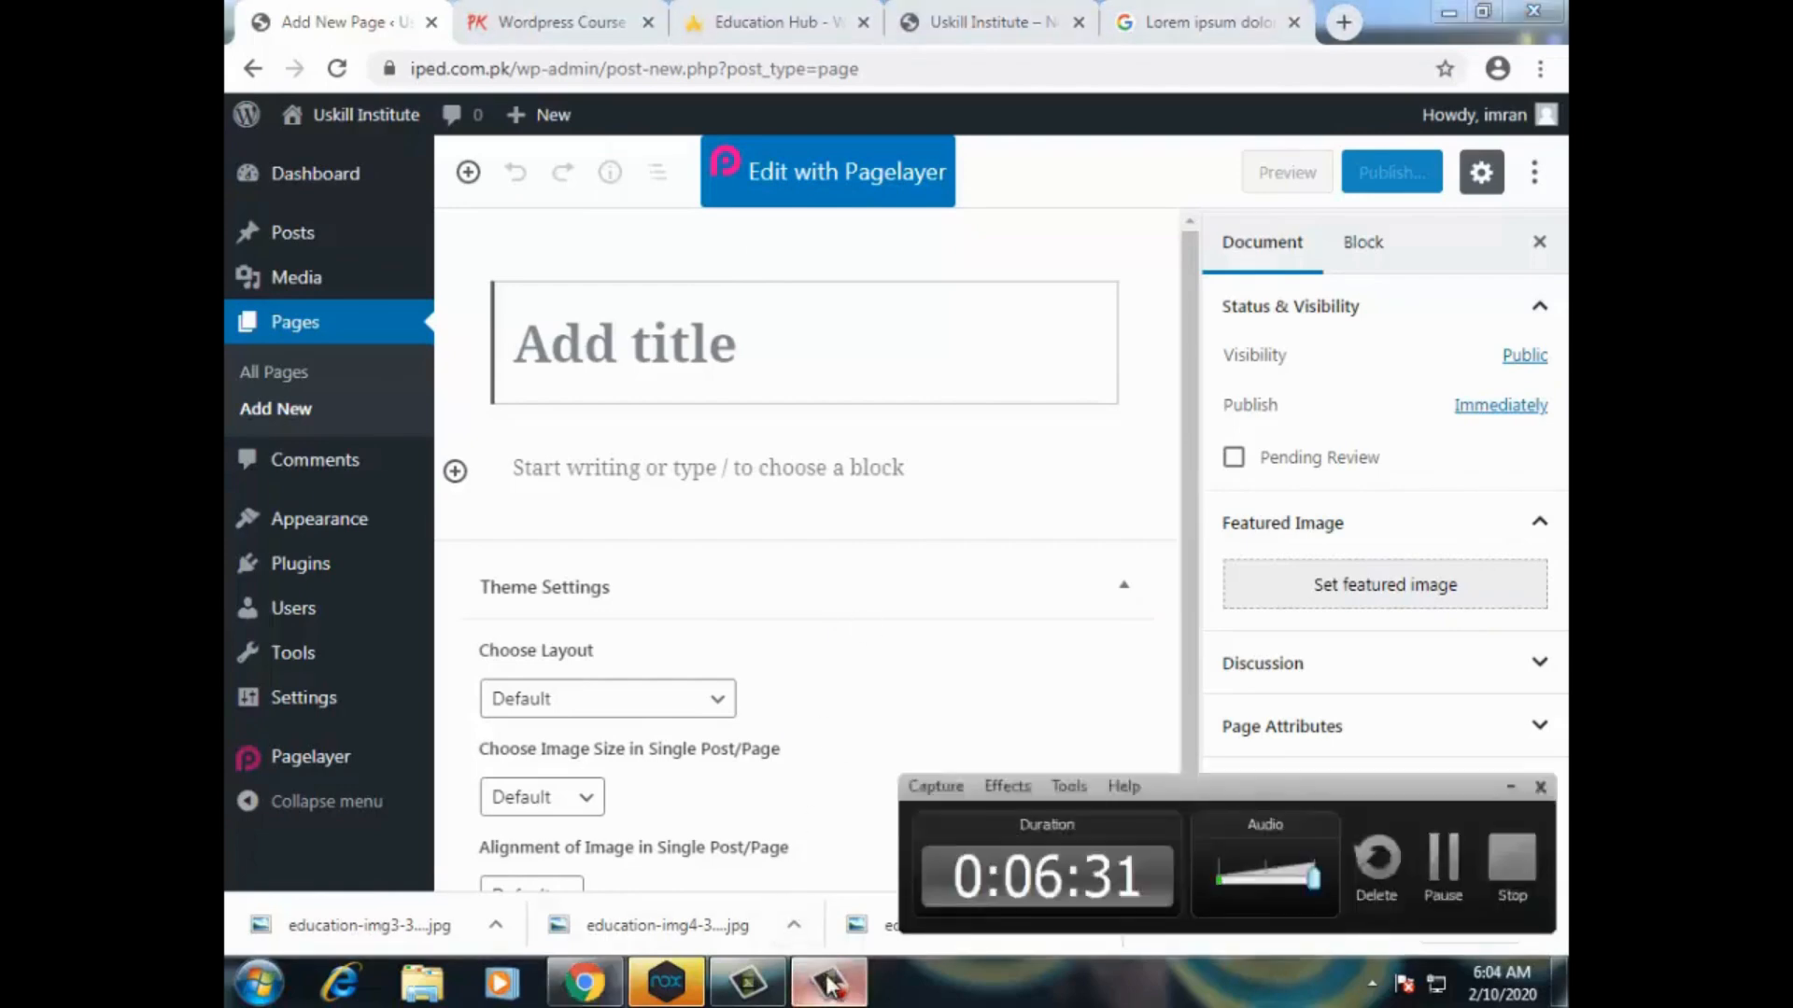
click(1035, 17)
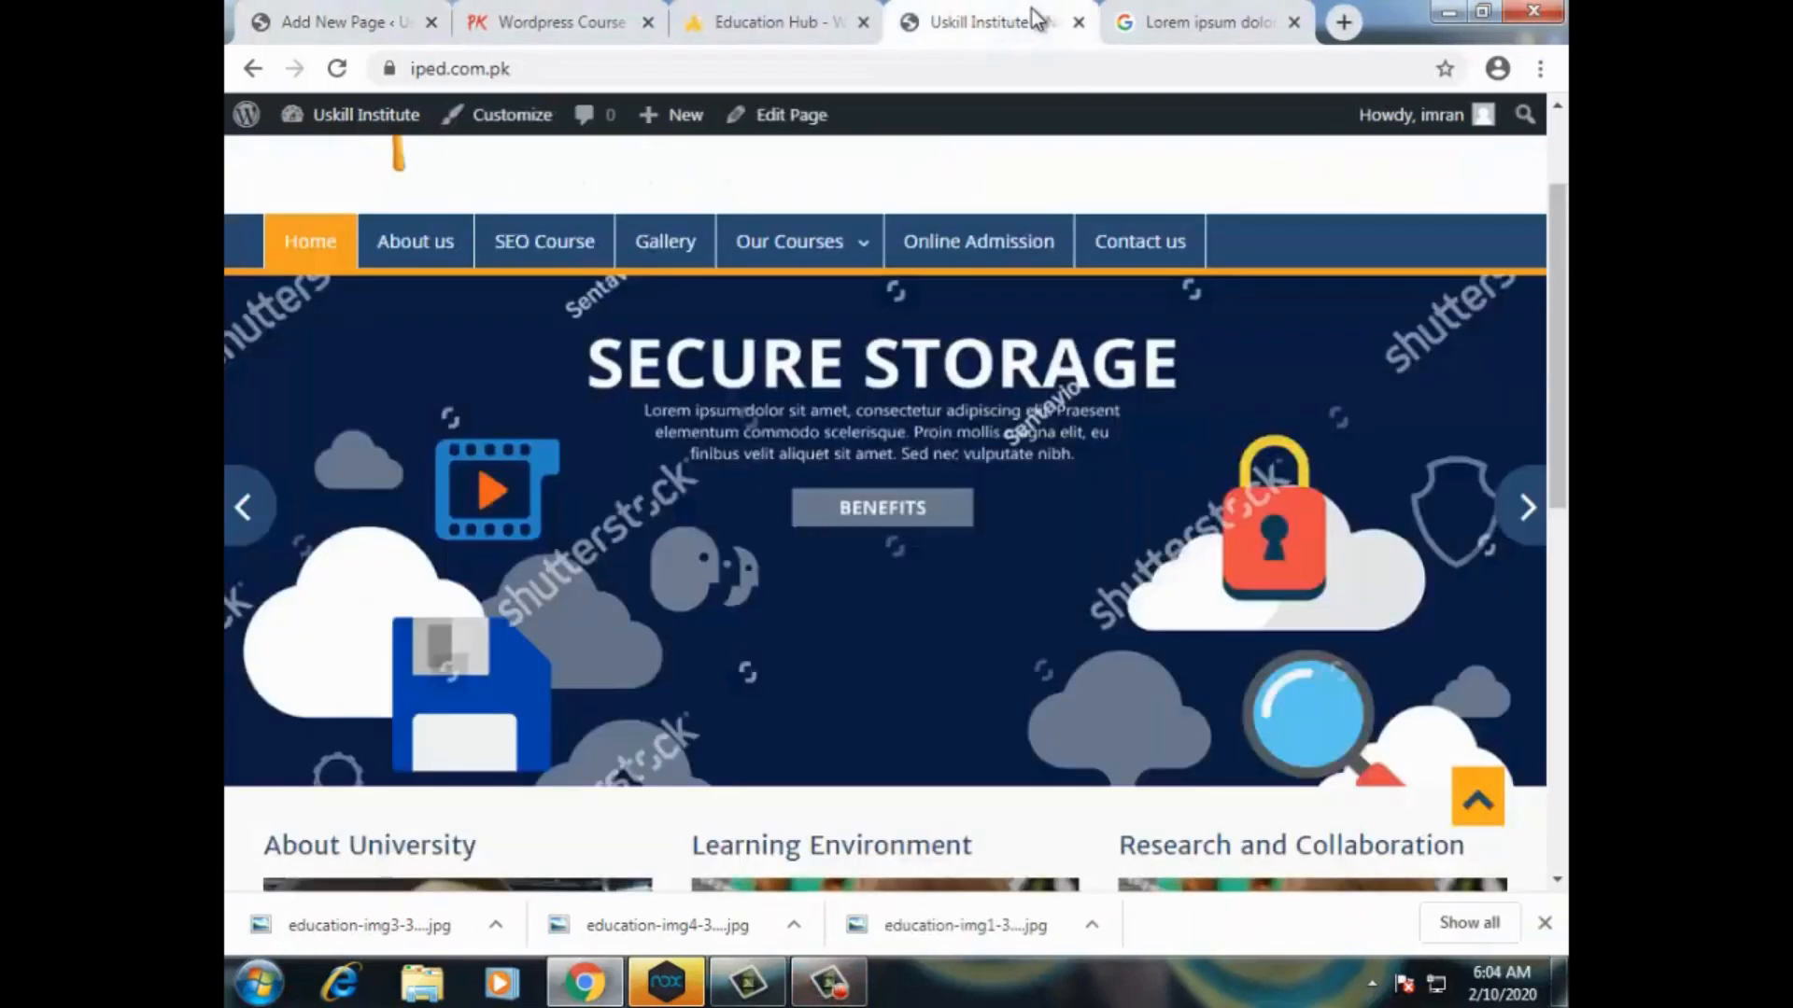
click(770, 22)
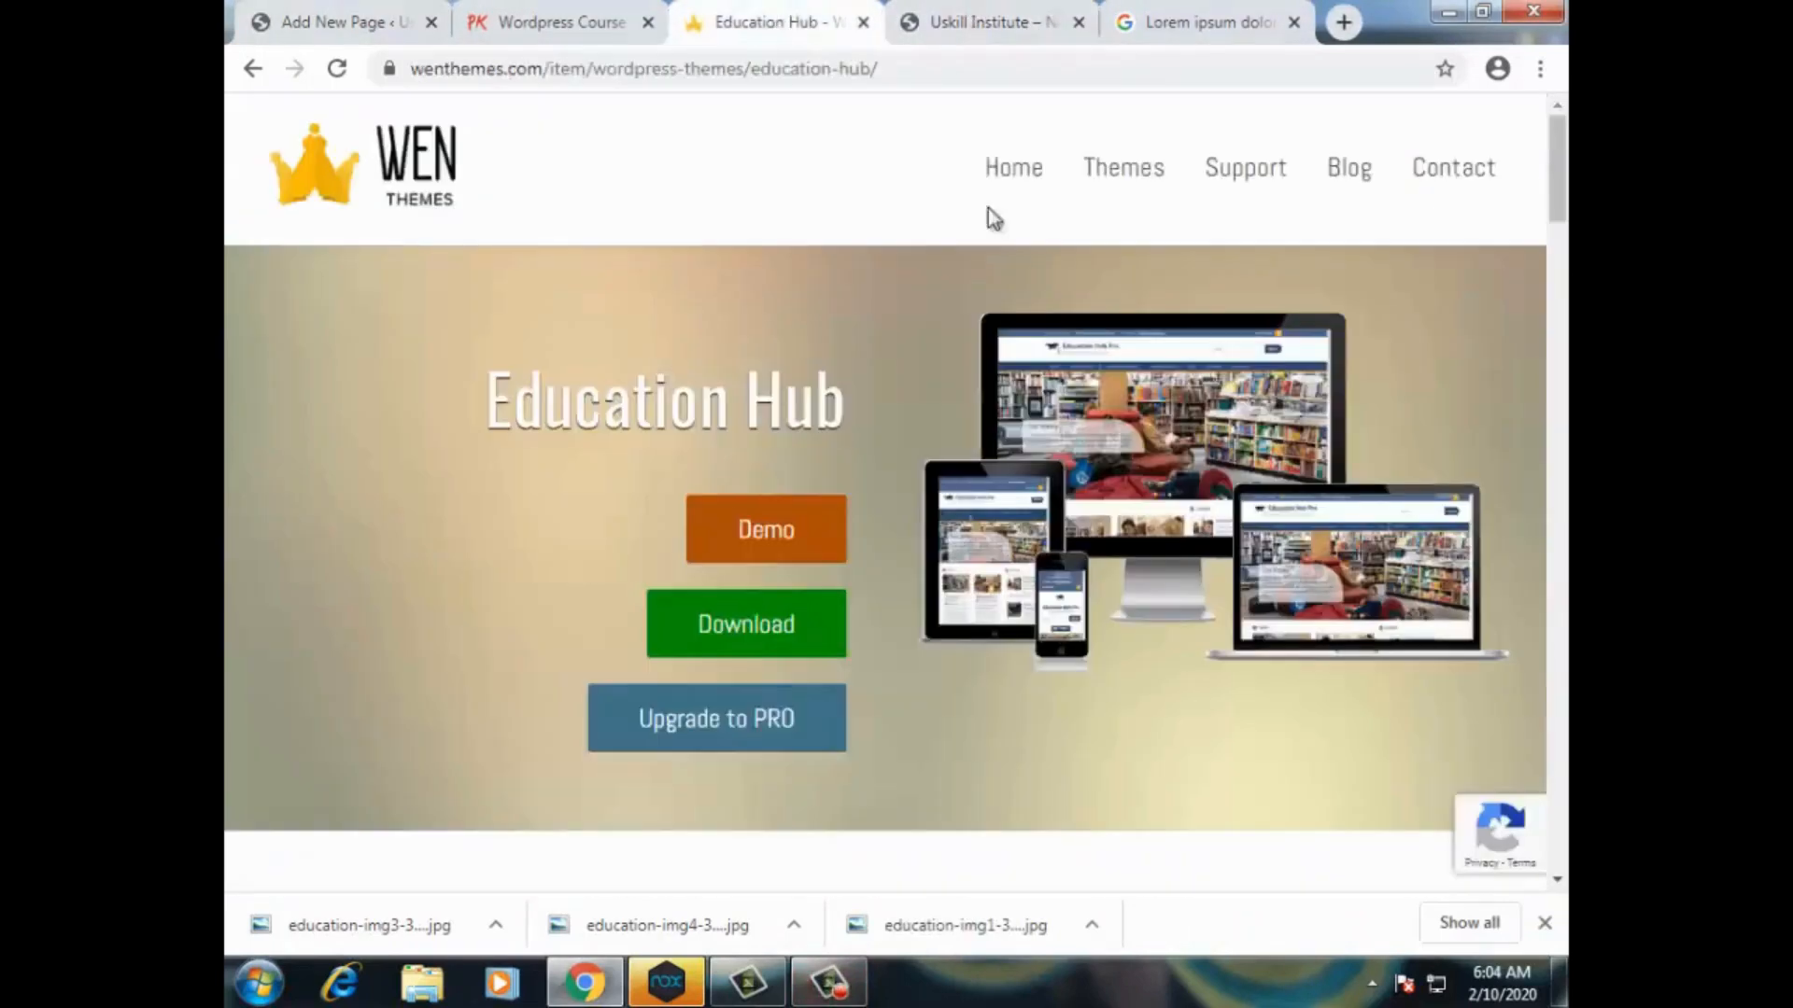
click(784, 544)
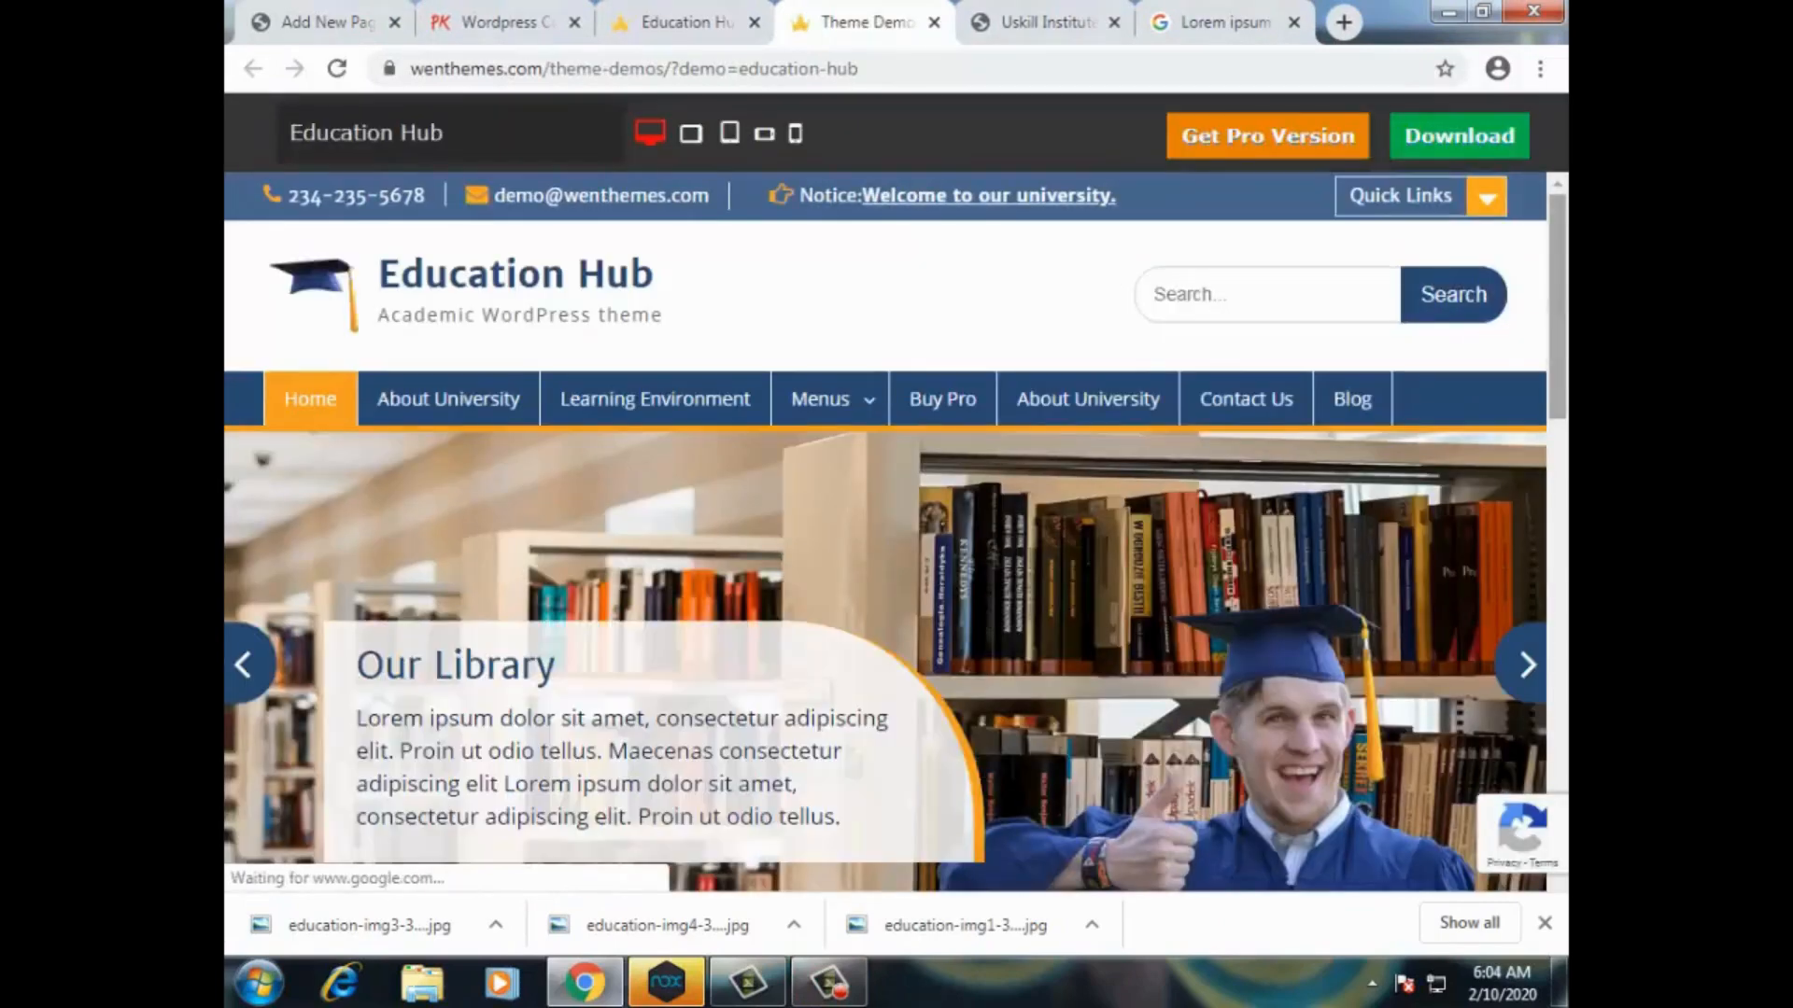
drag(1561, 273, 1558, 663)
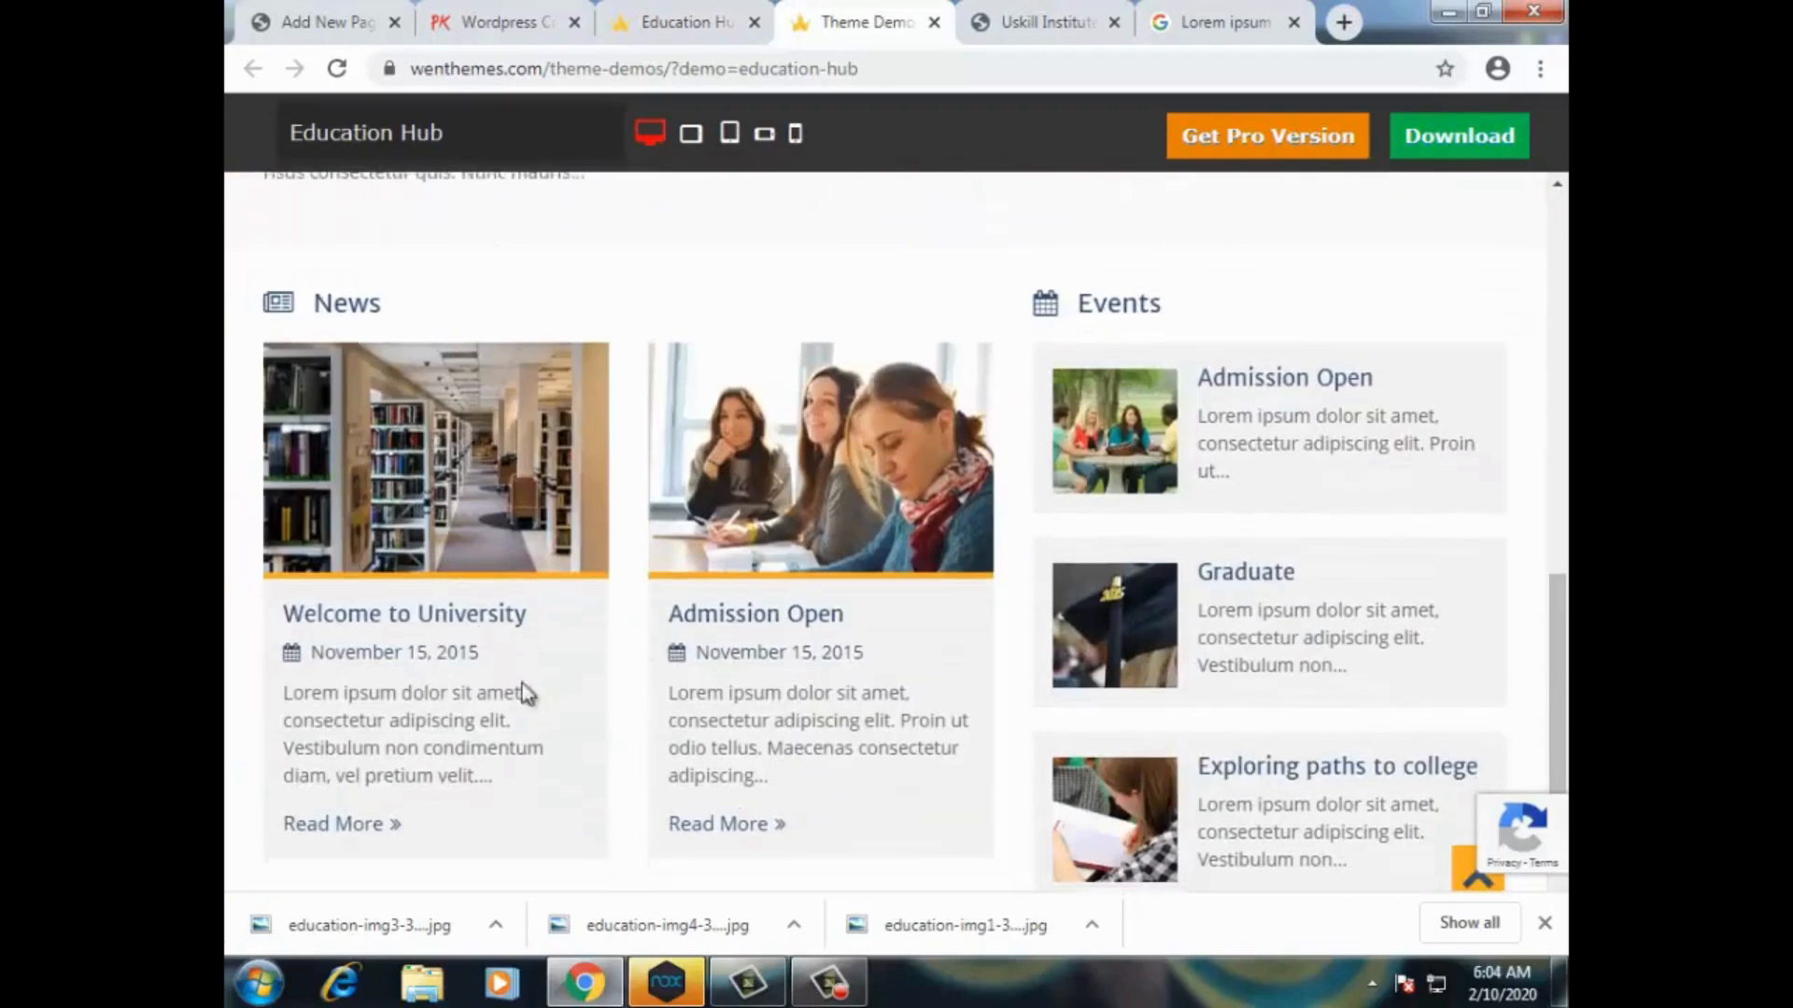
triple_click(437, 721)
Return to the Uskill Institute admin and open the theme customizer.
click(362, 13)
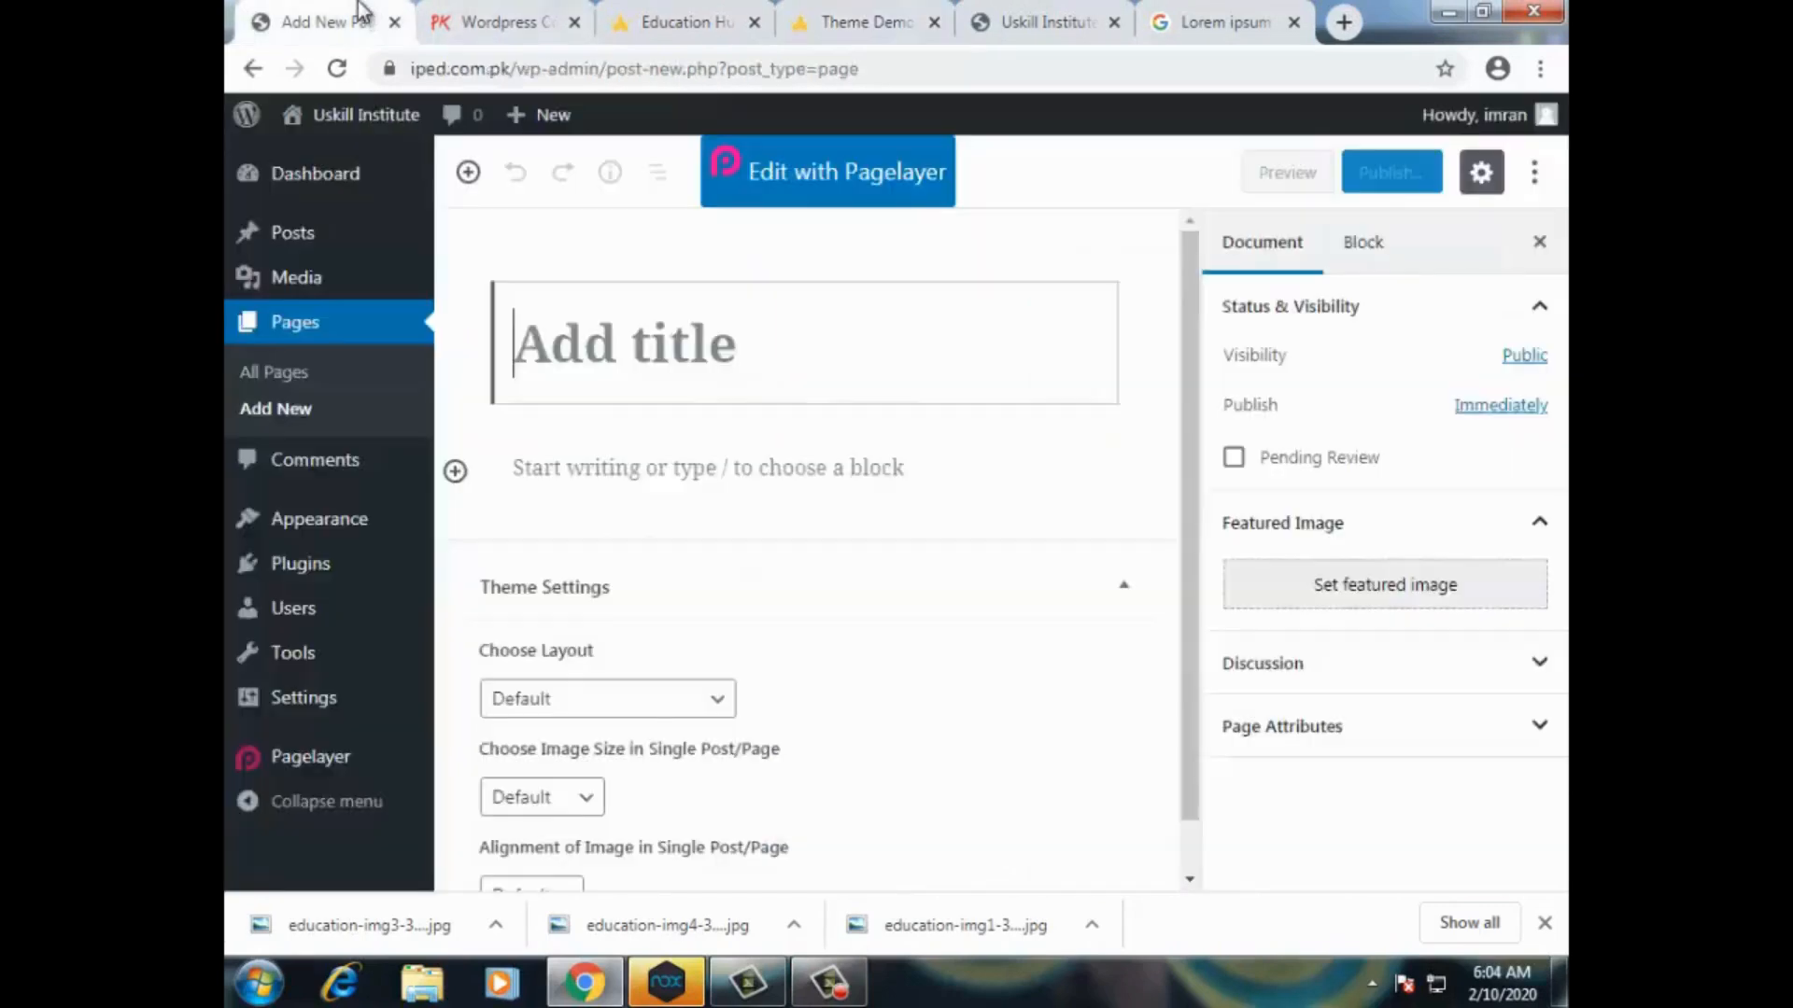
click(457, 13)
click(322, 13)
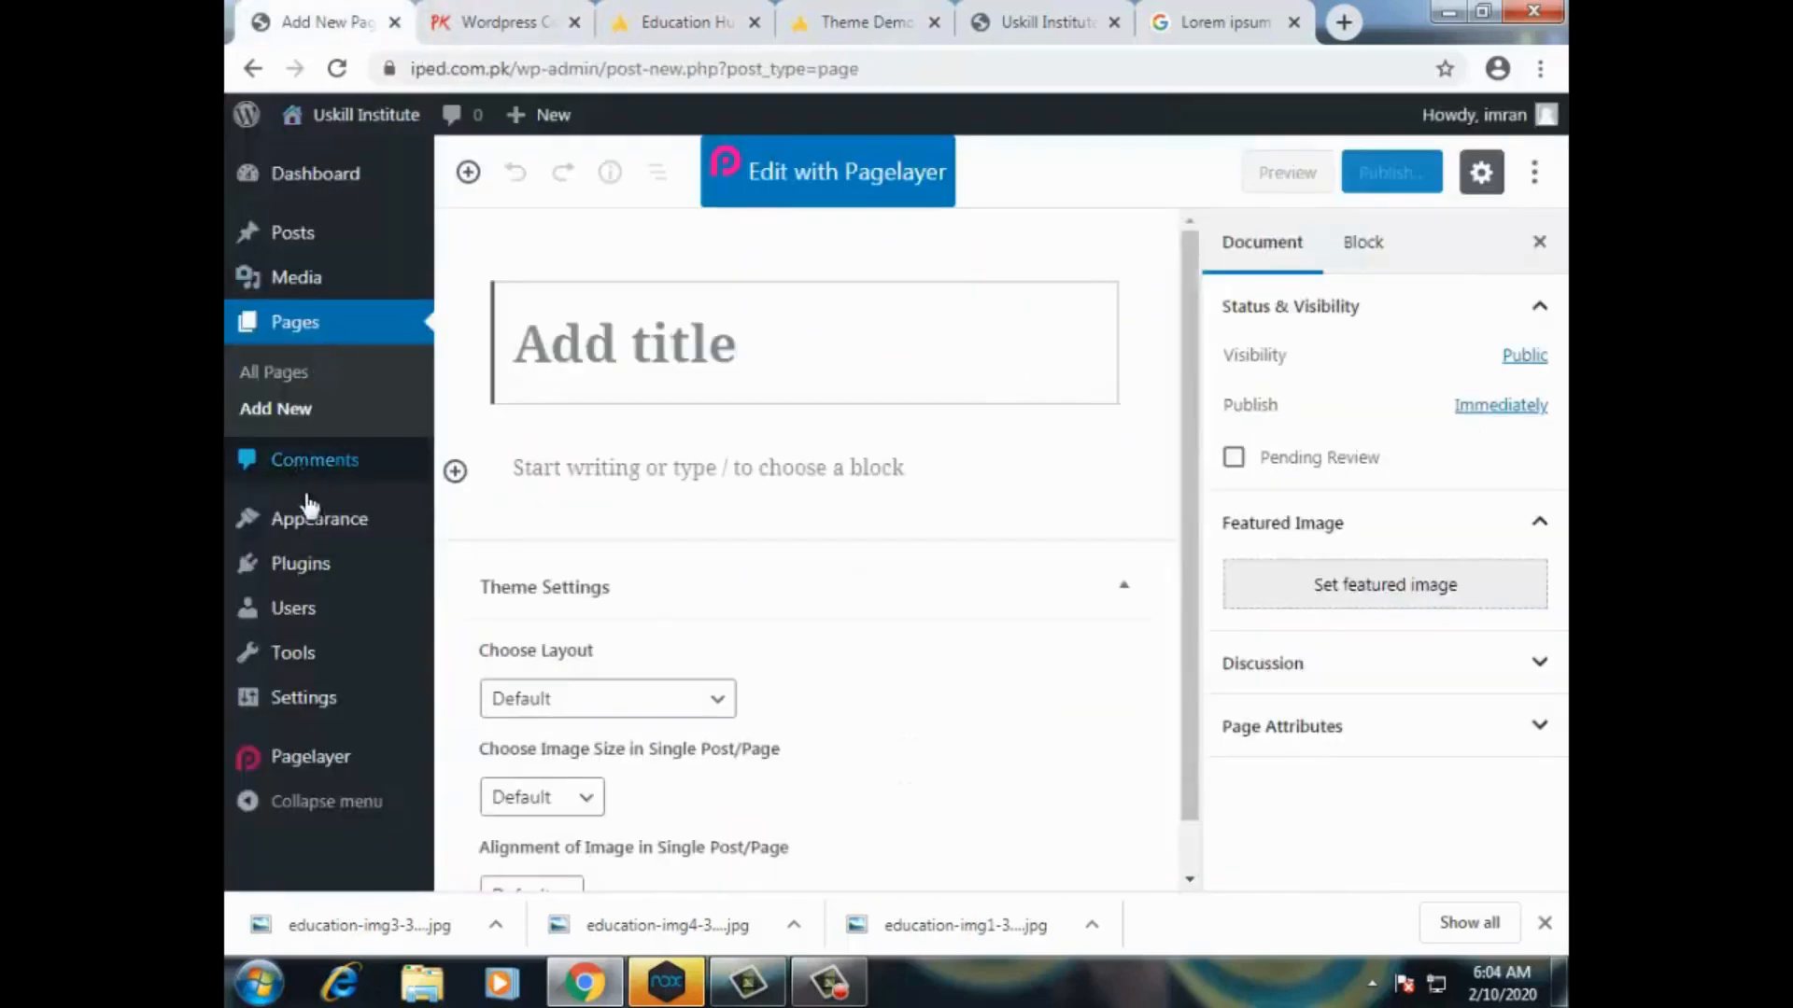
mouse_move(319, 540)
click(548, 557)
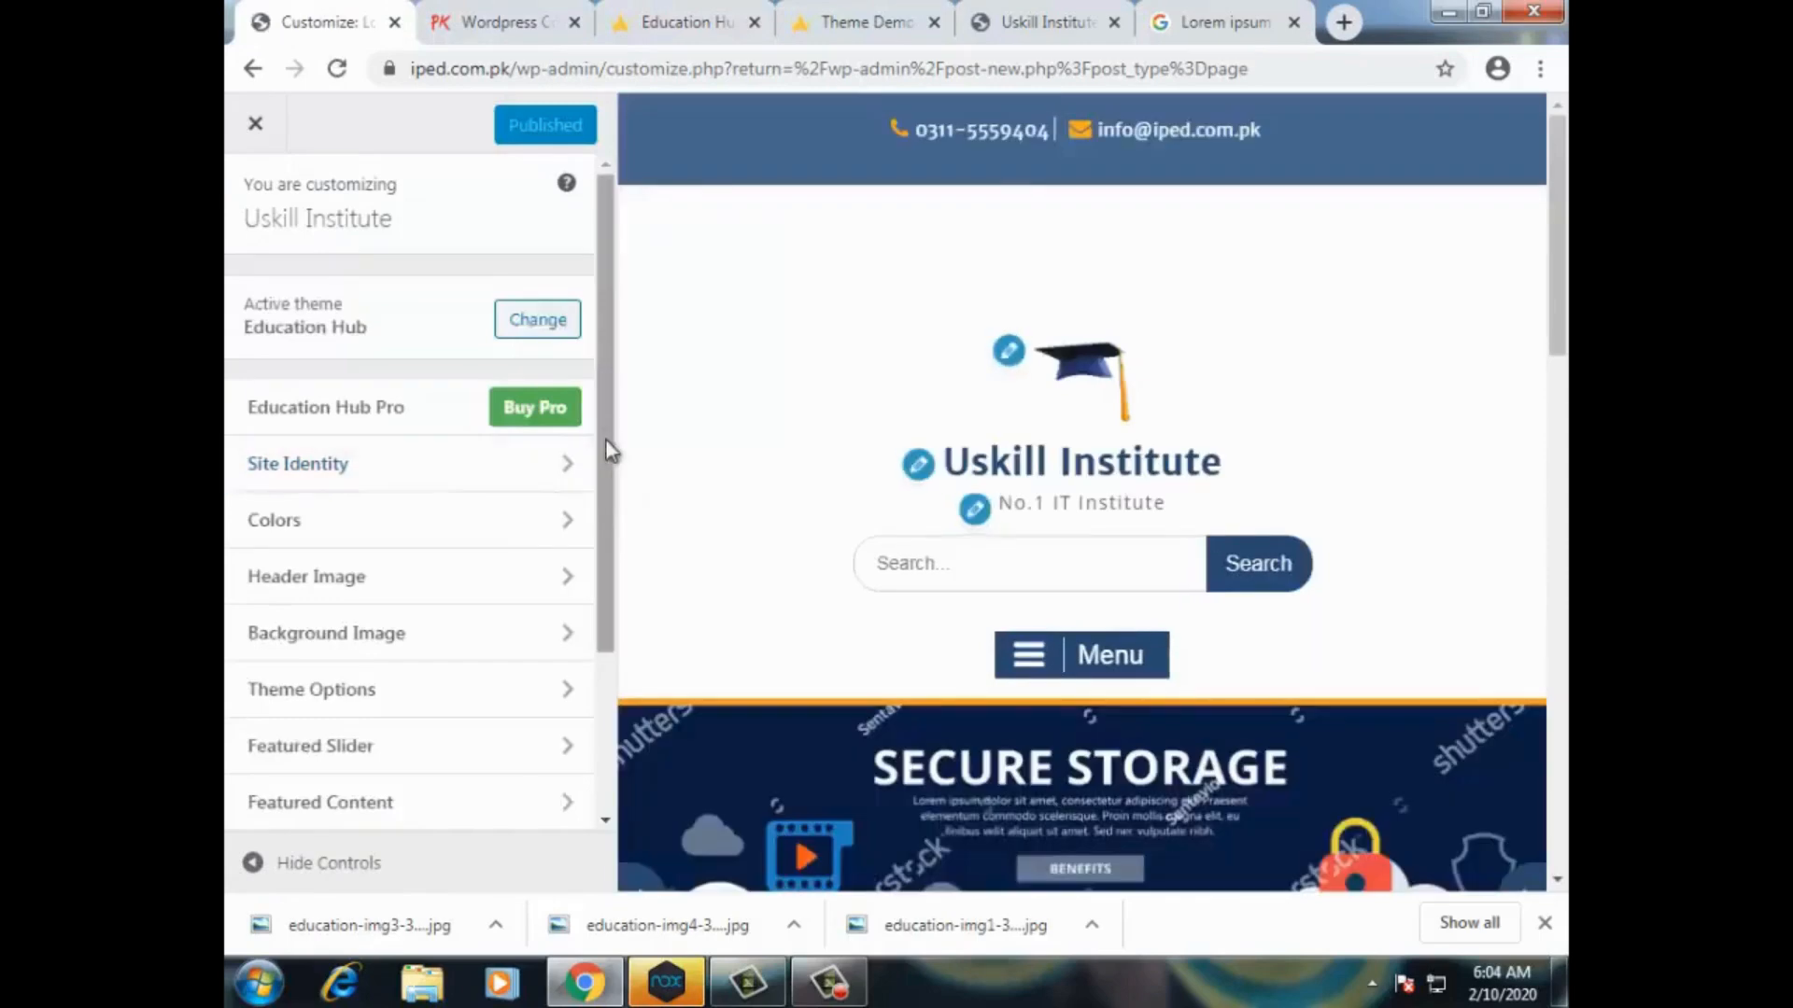
Open the Home Page Options within the customizer's Theme Options.
scroll(607, 619, down, 2)
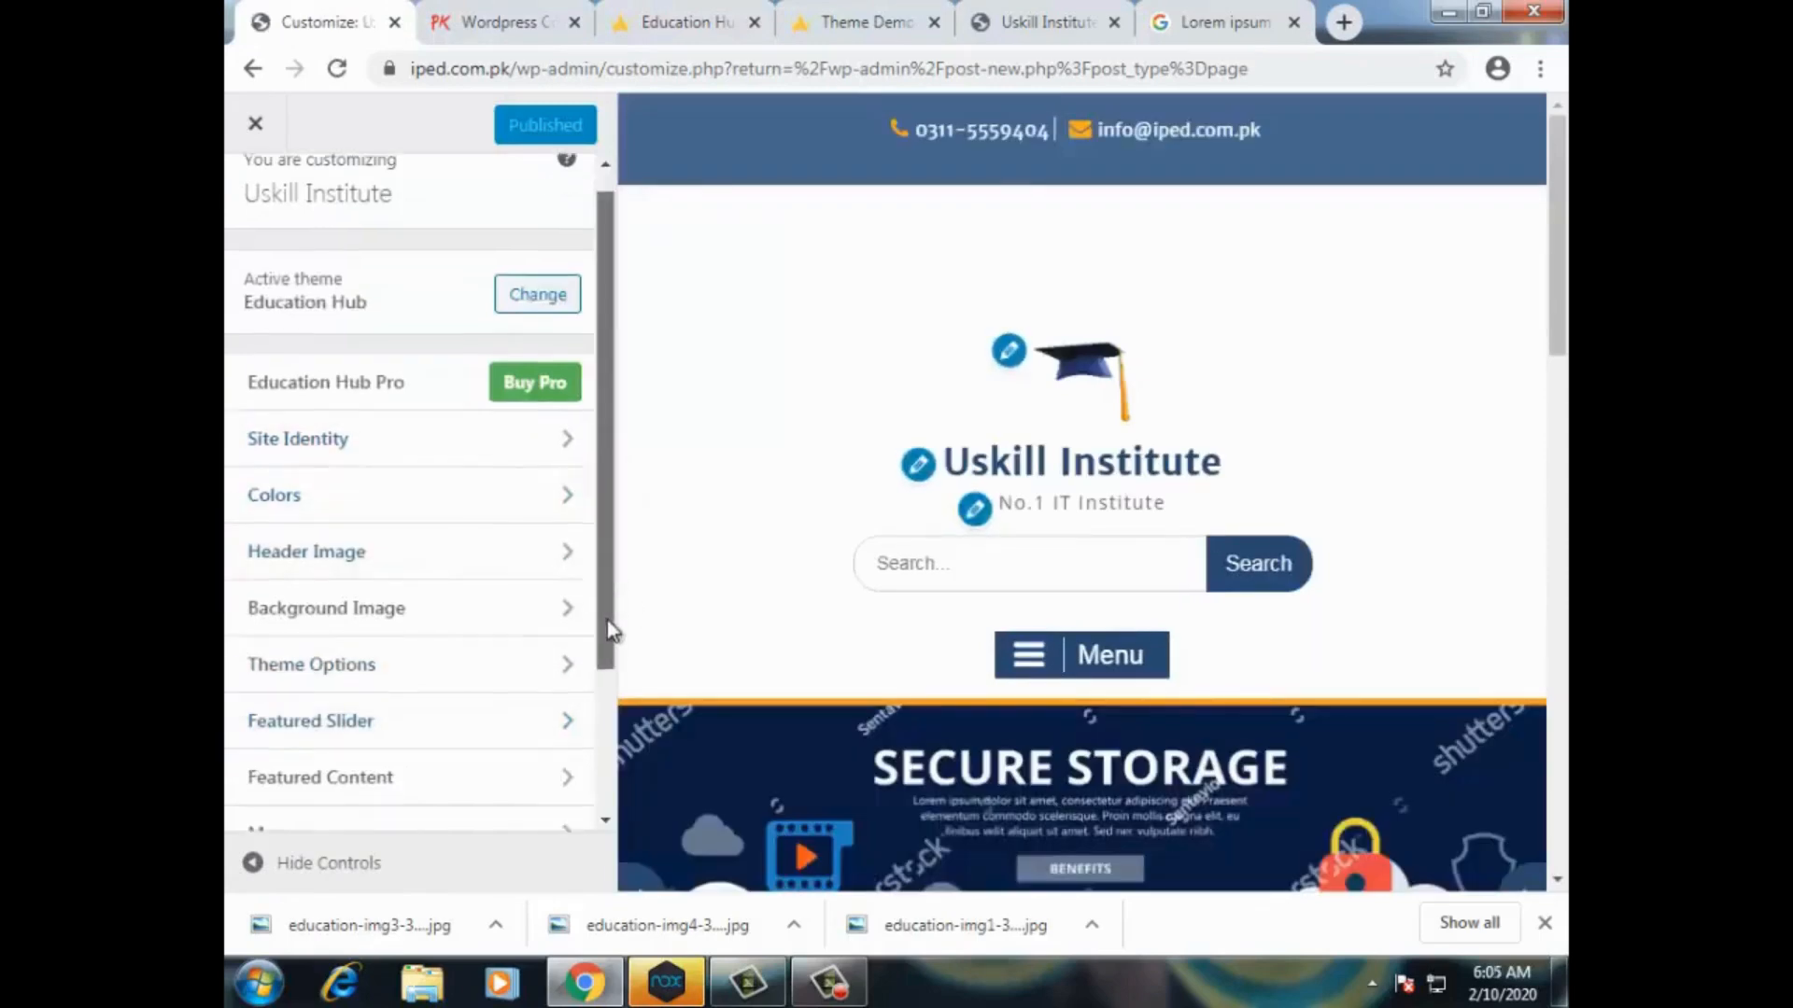
scroll(616, 702, down, 1)
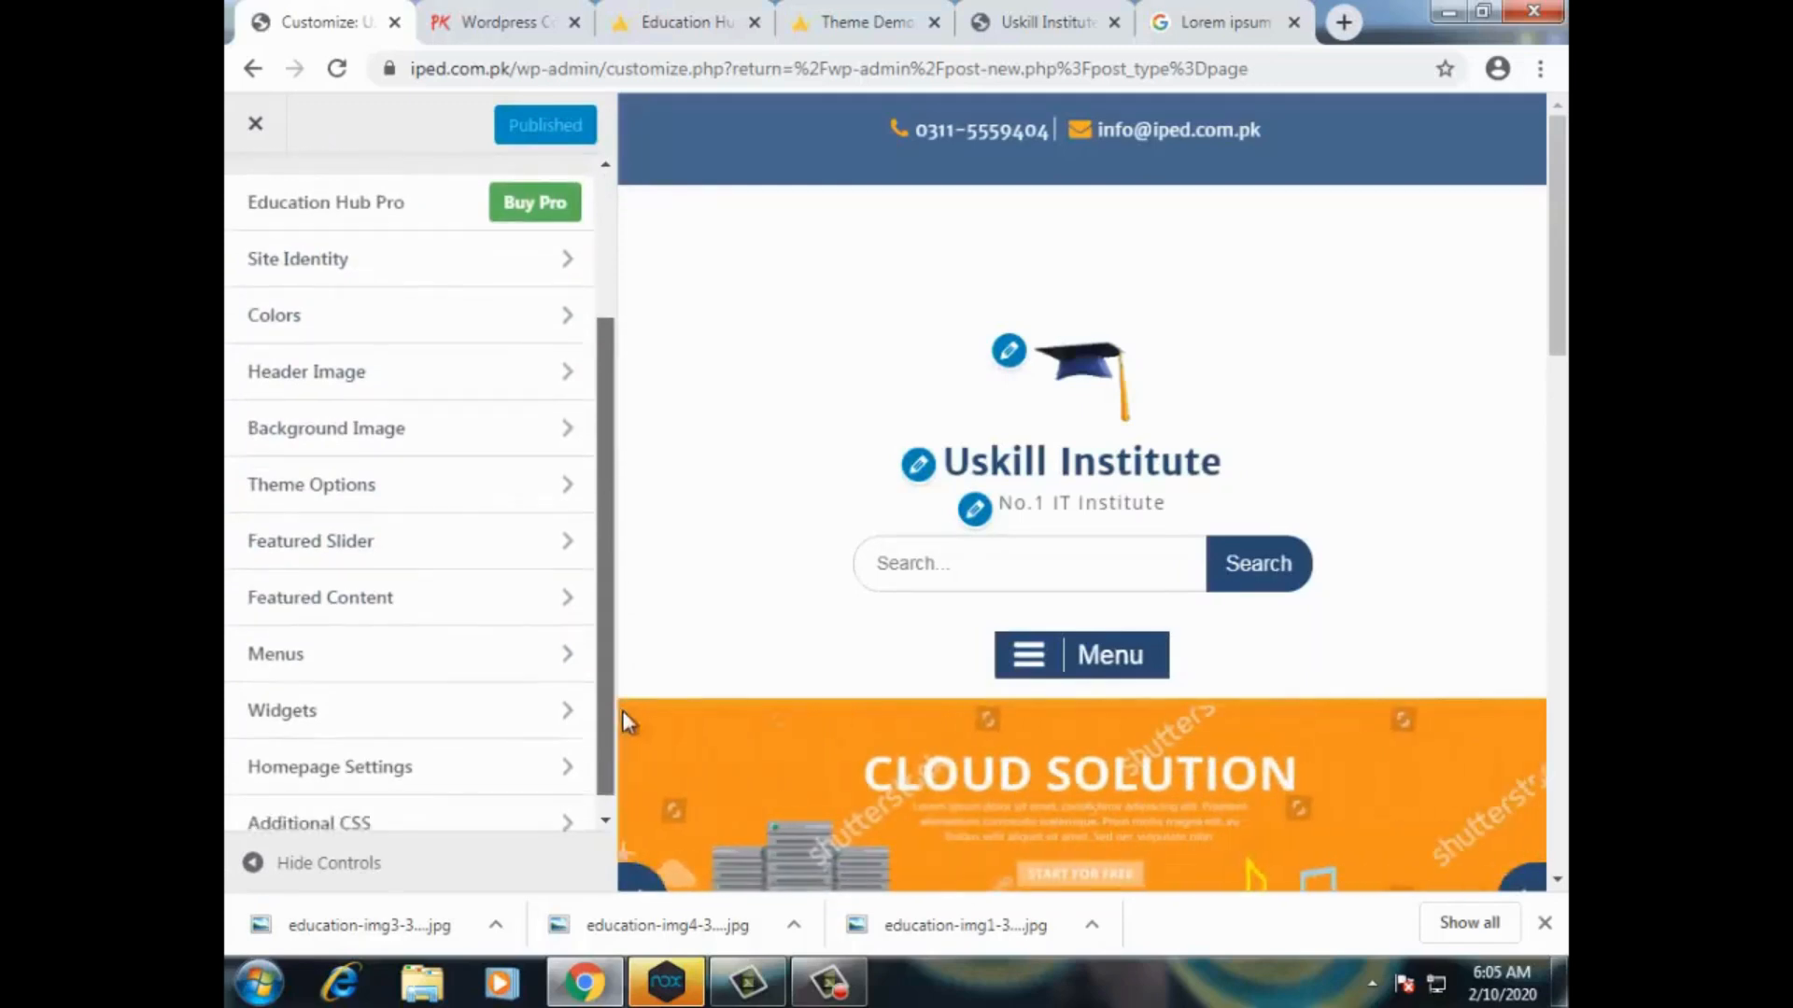
click(479, 753)
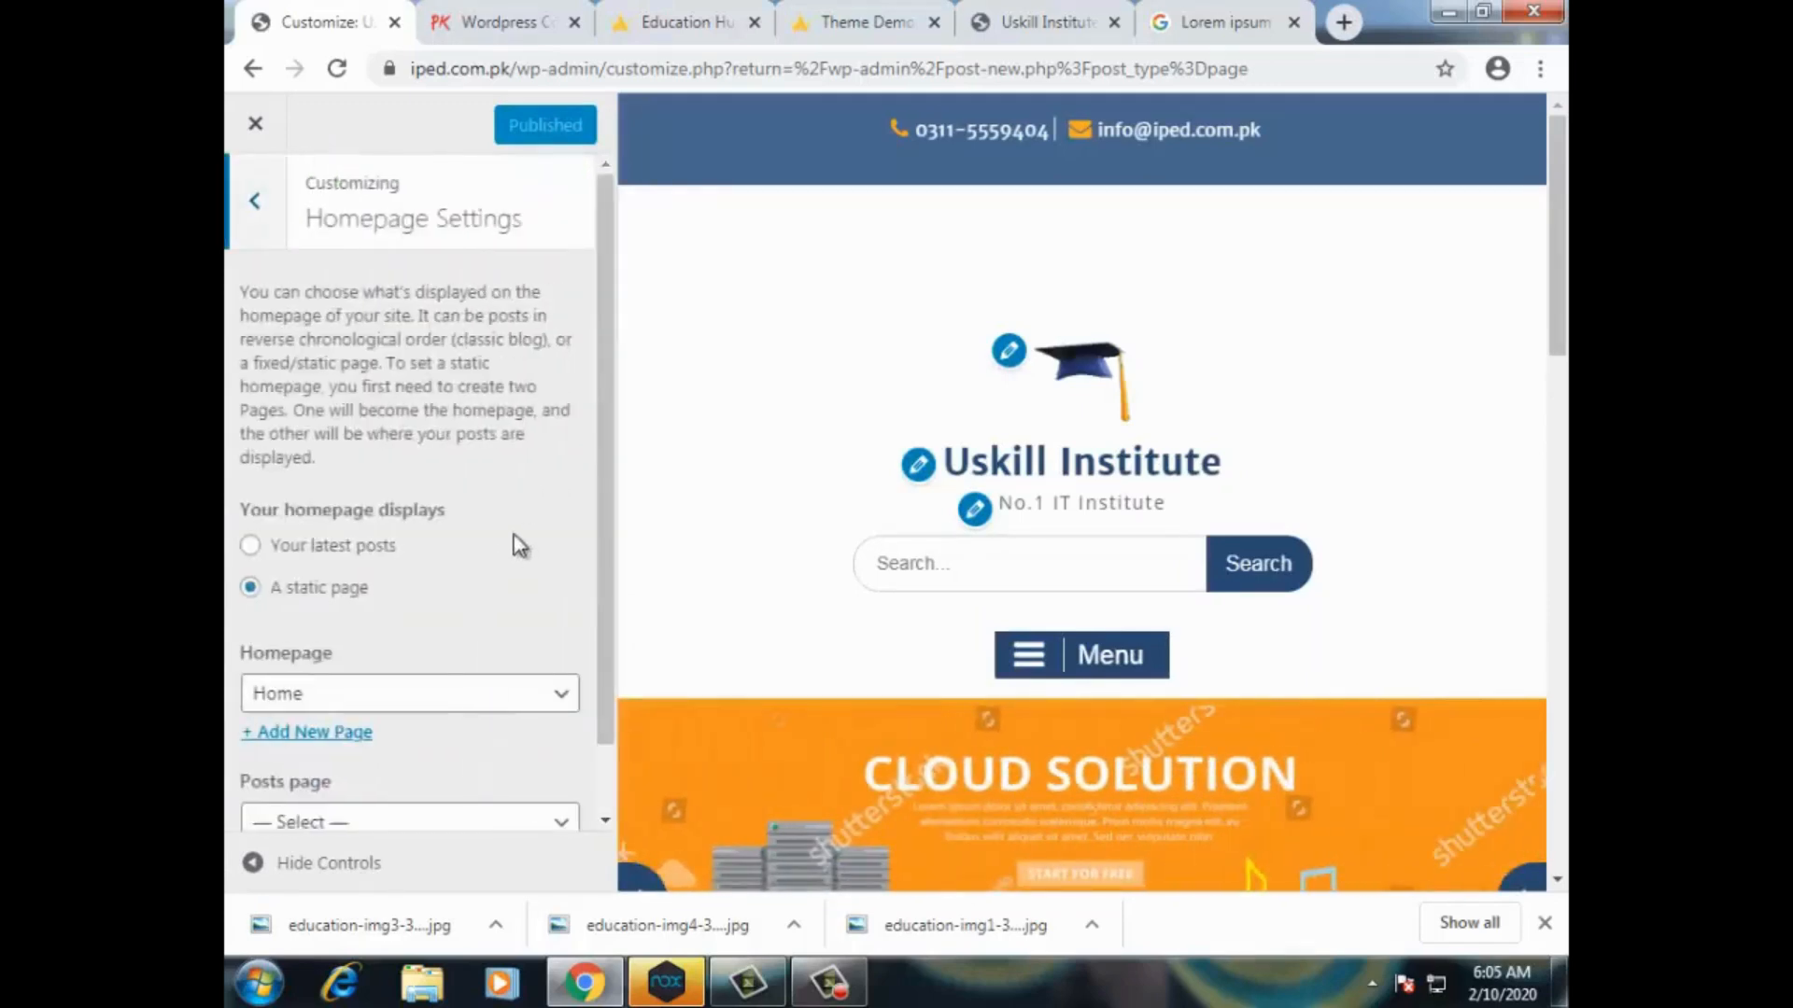
click(236, 205)
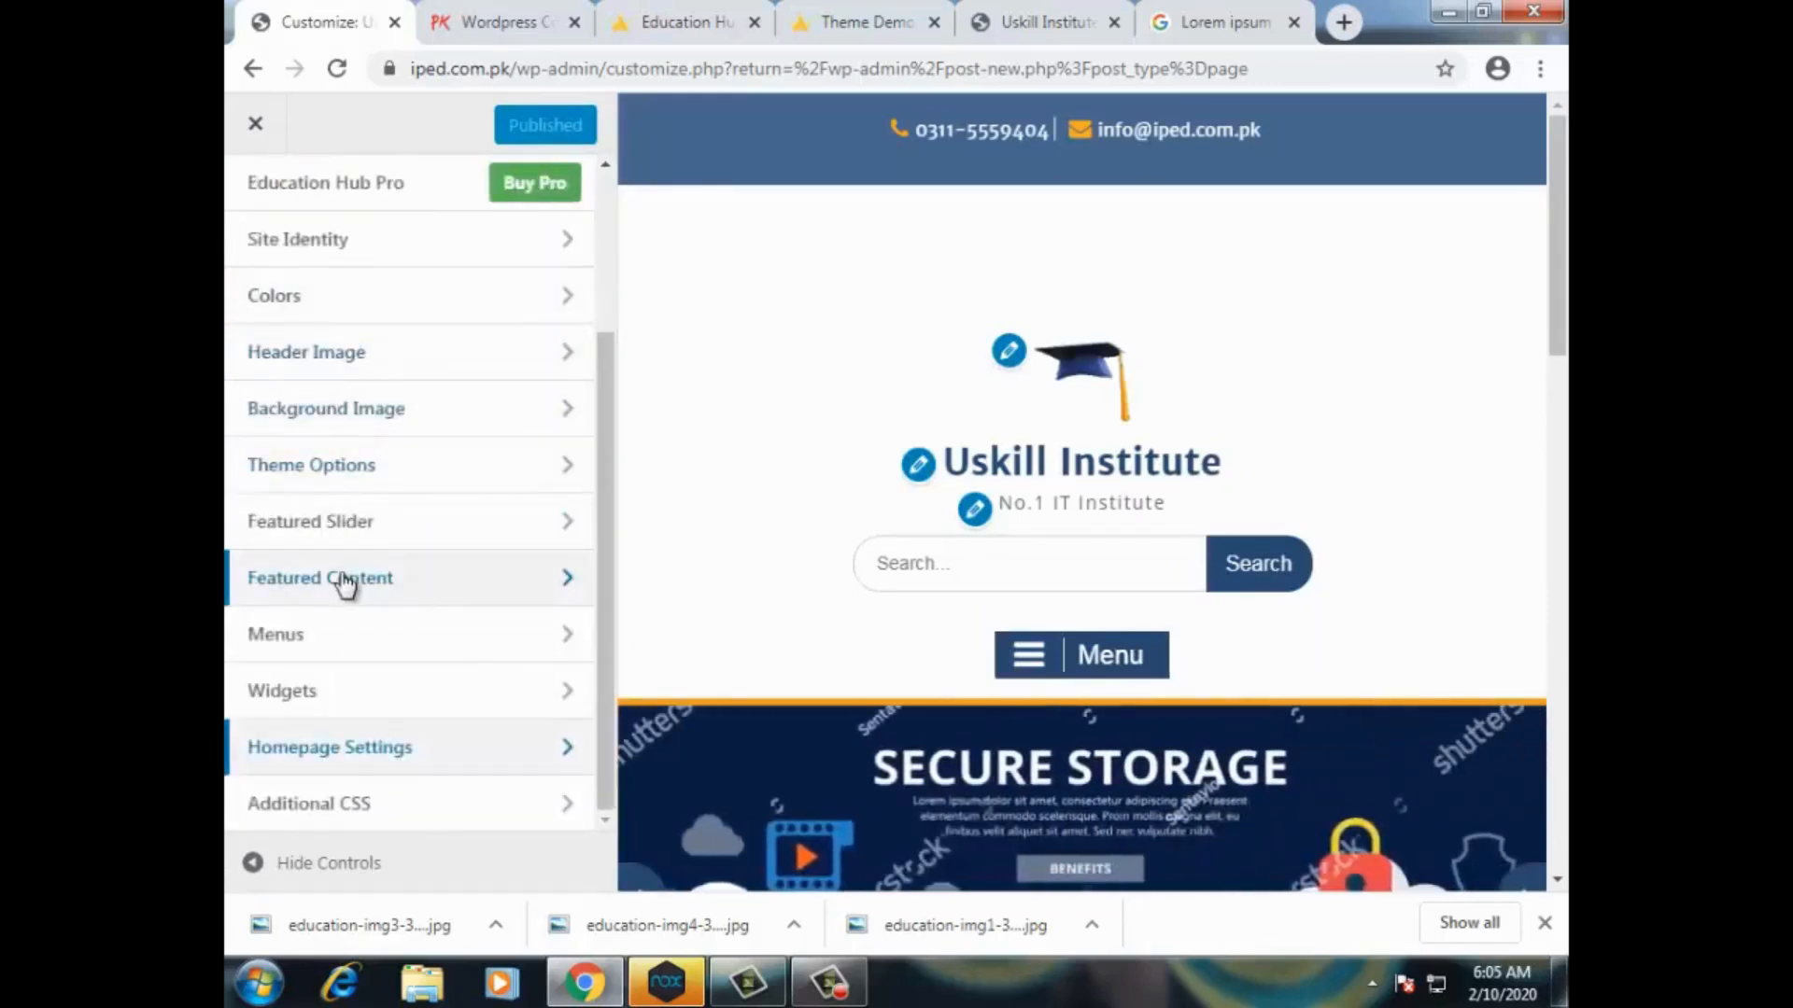
click(419, 484)
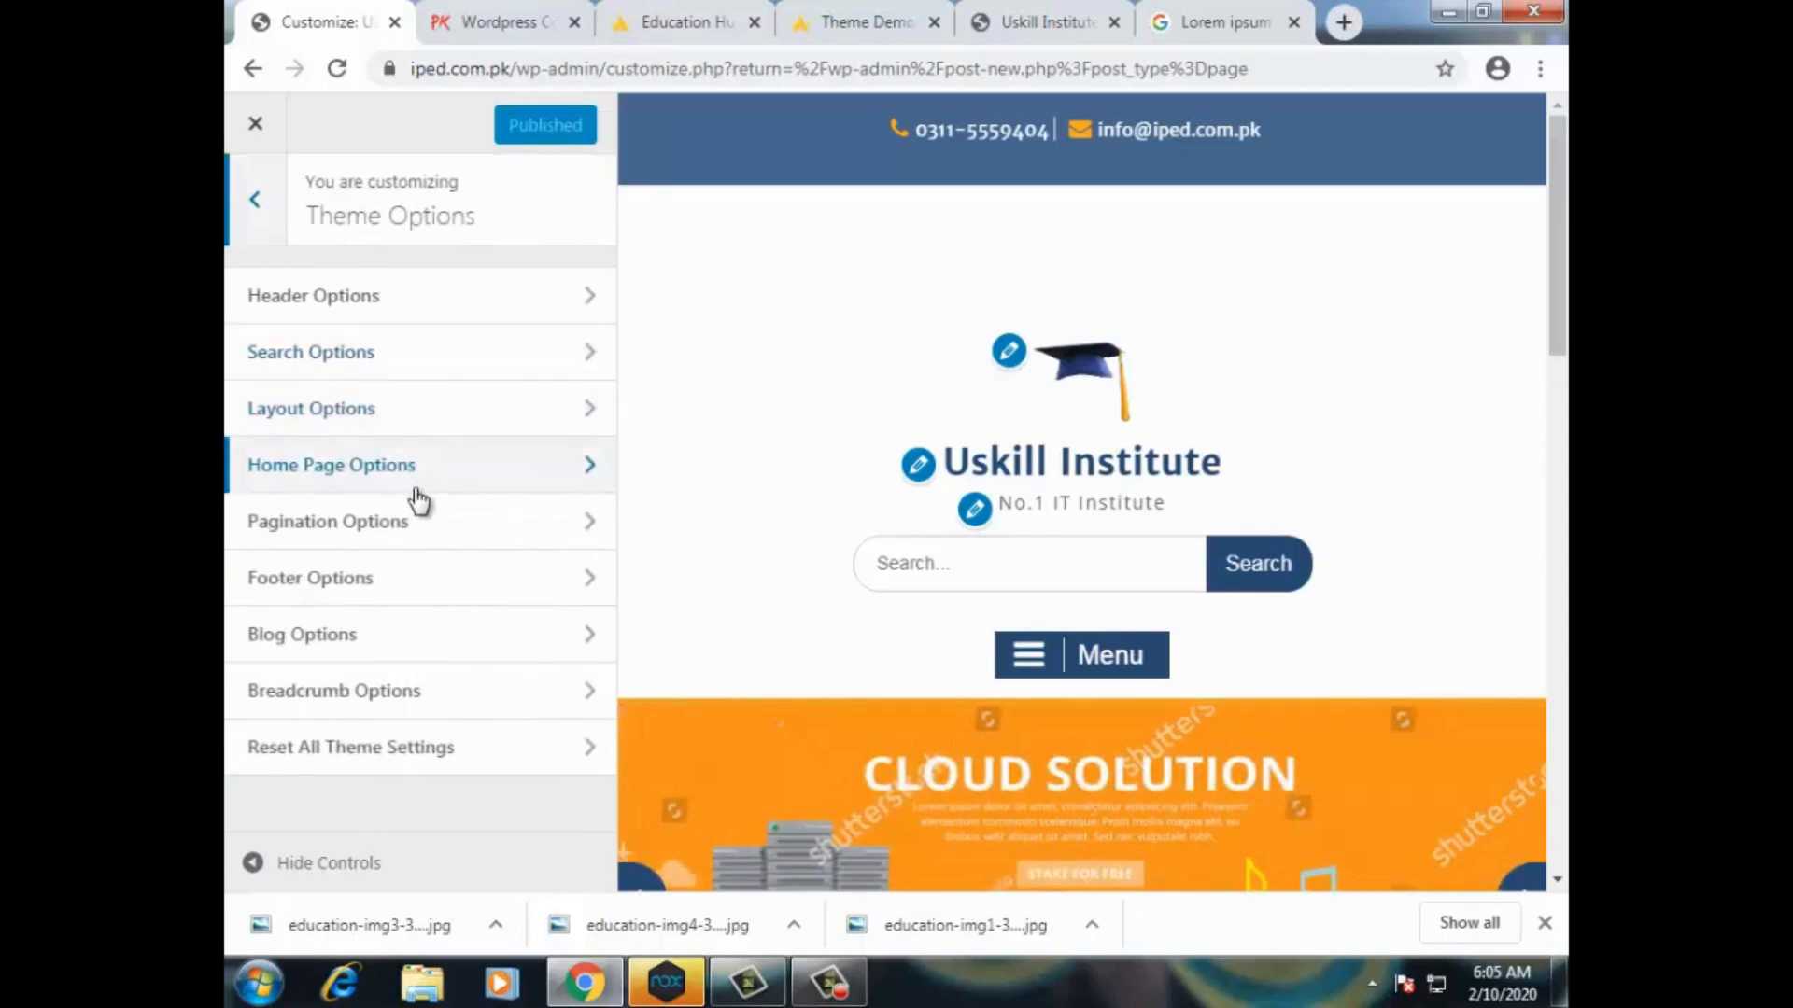
click(427, 478)
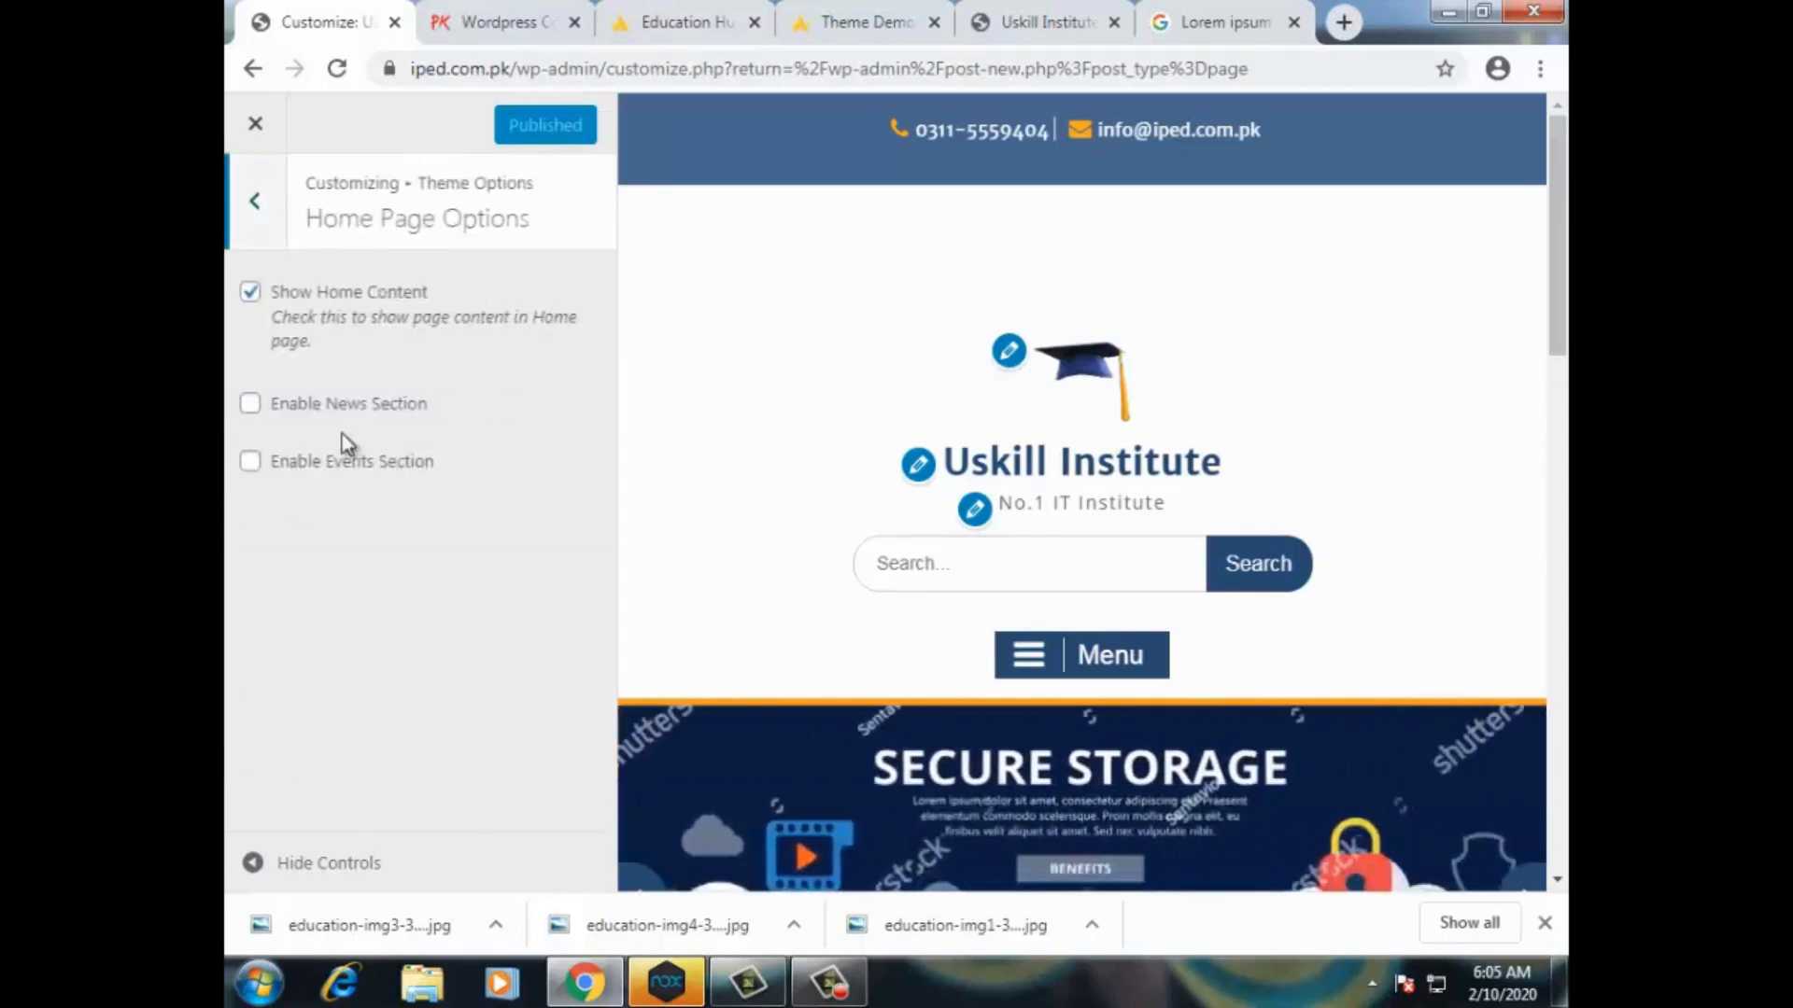
Enable the News section on the home page, title it "Latest News", and publish the change.
click(250, 407)
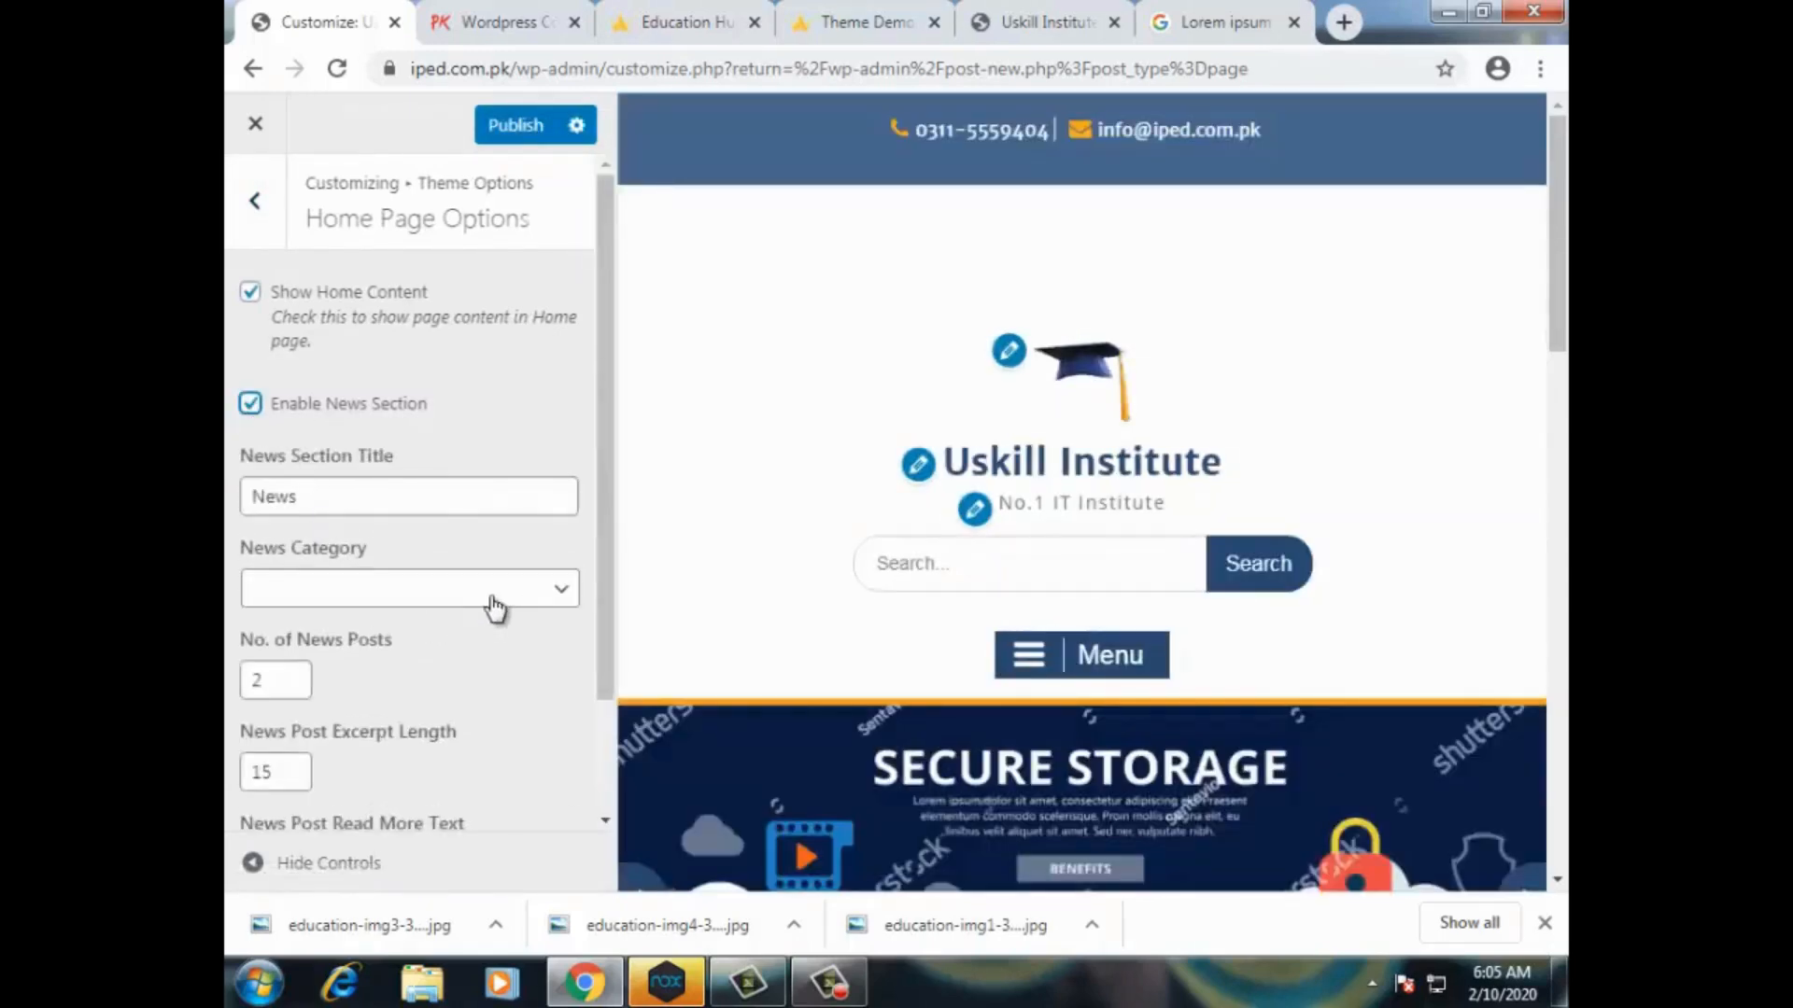
drag(601, 467, 601, 586)
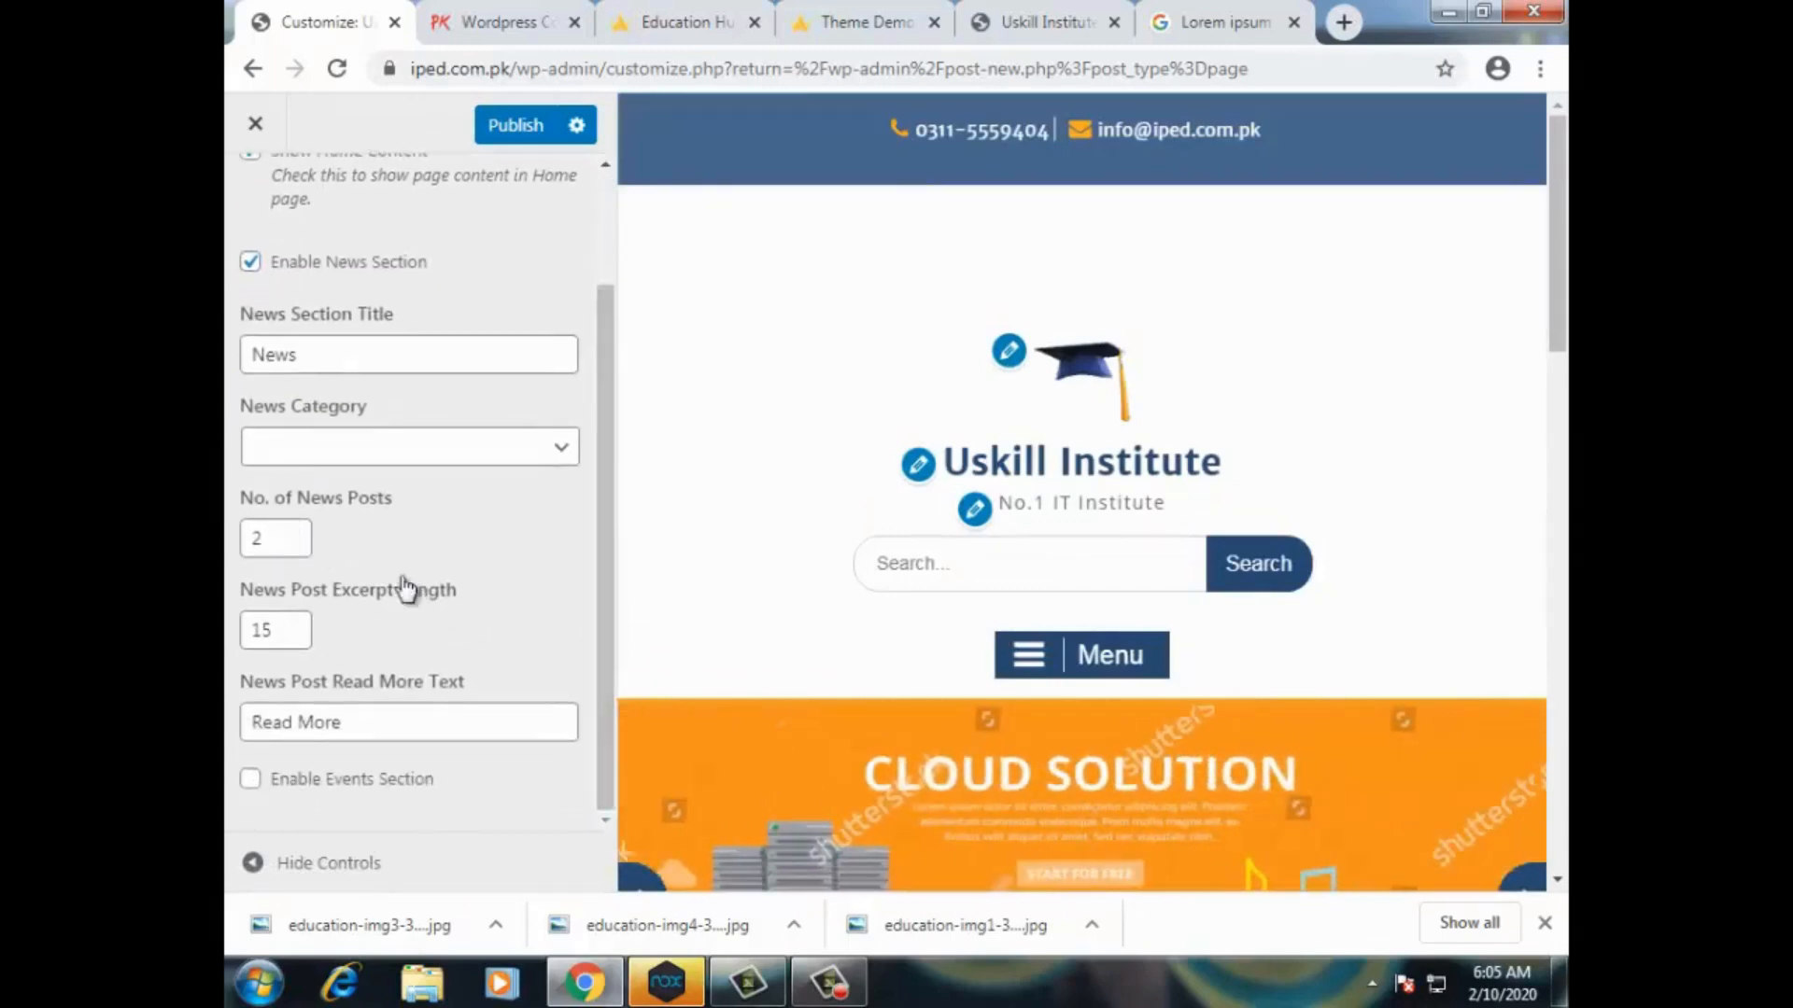
click(357, 728)
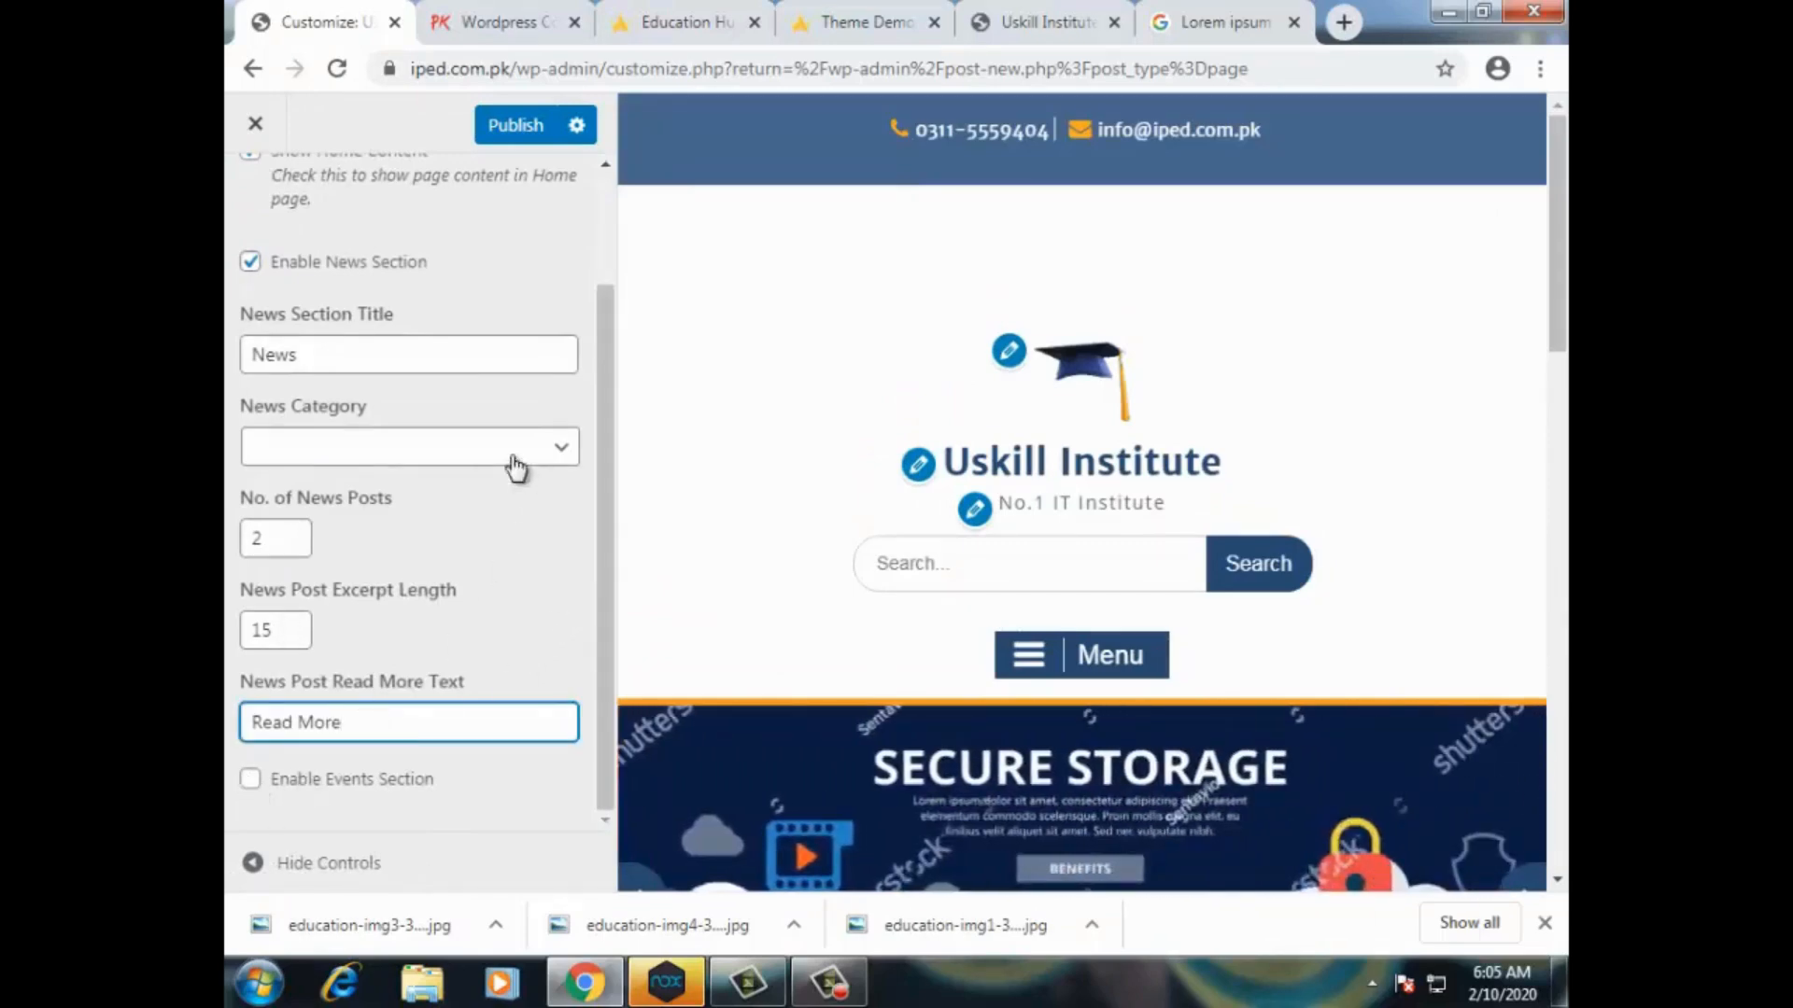
double_click(392, 356)
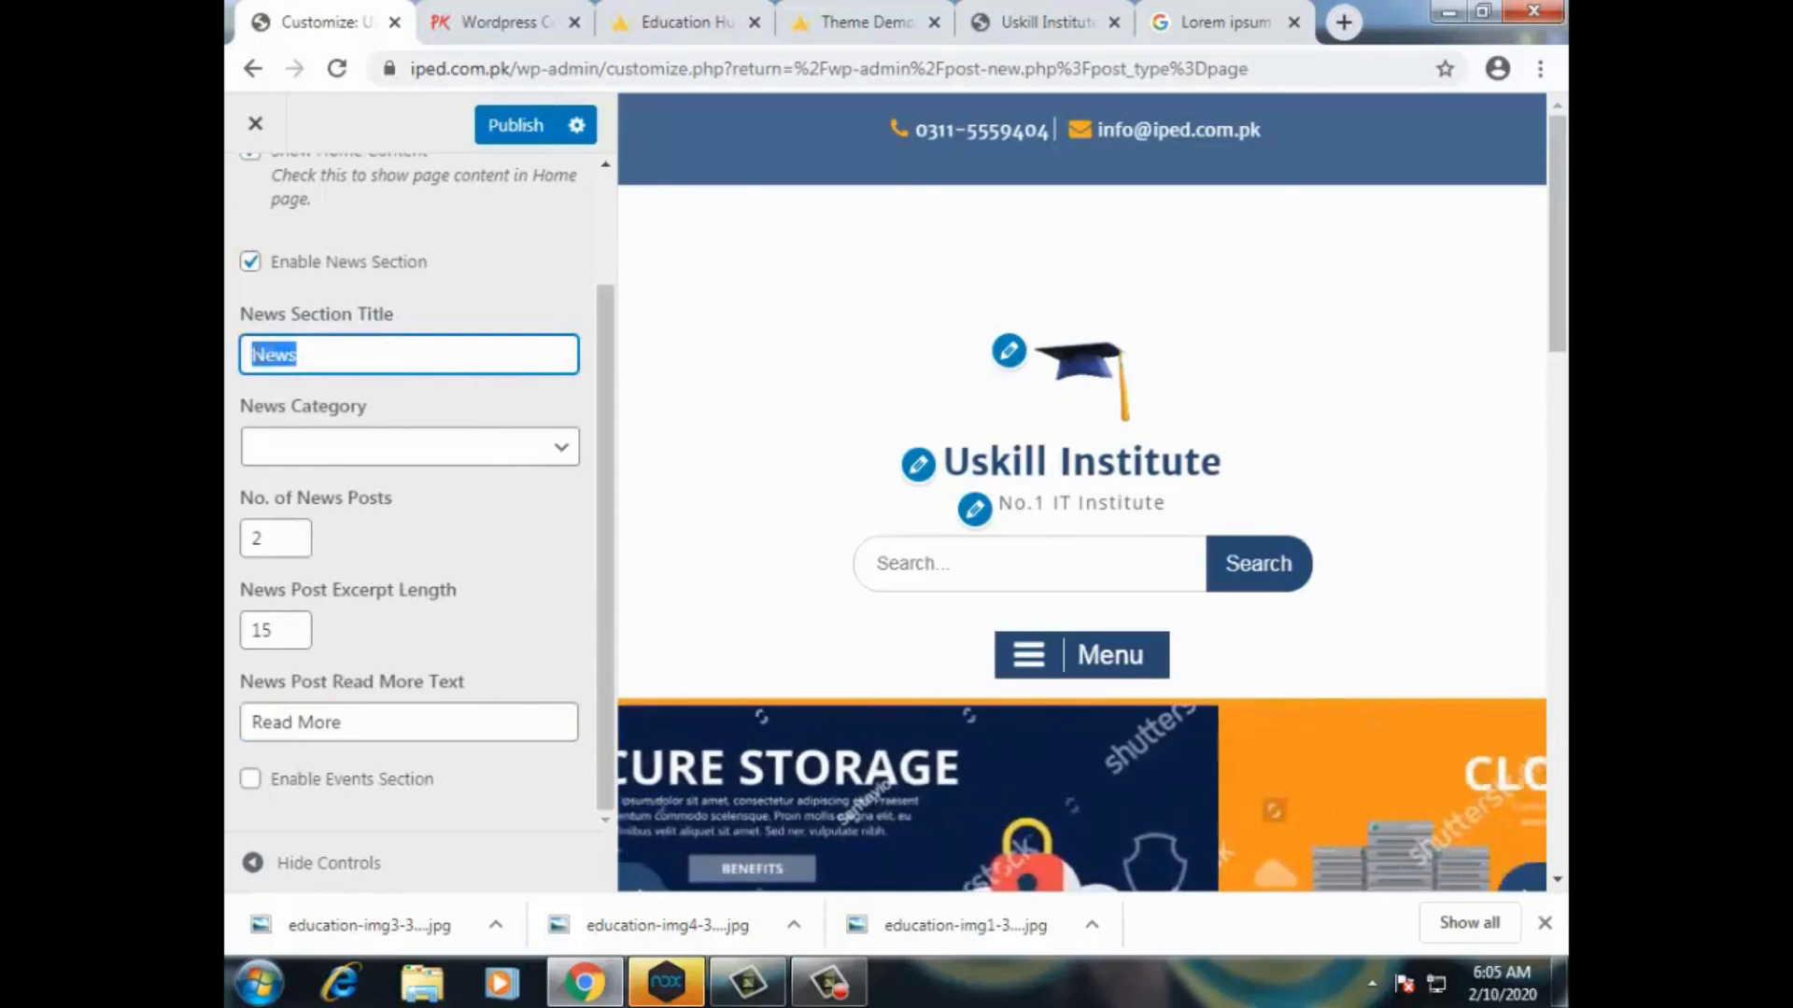
click(252, 359)
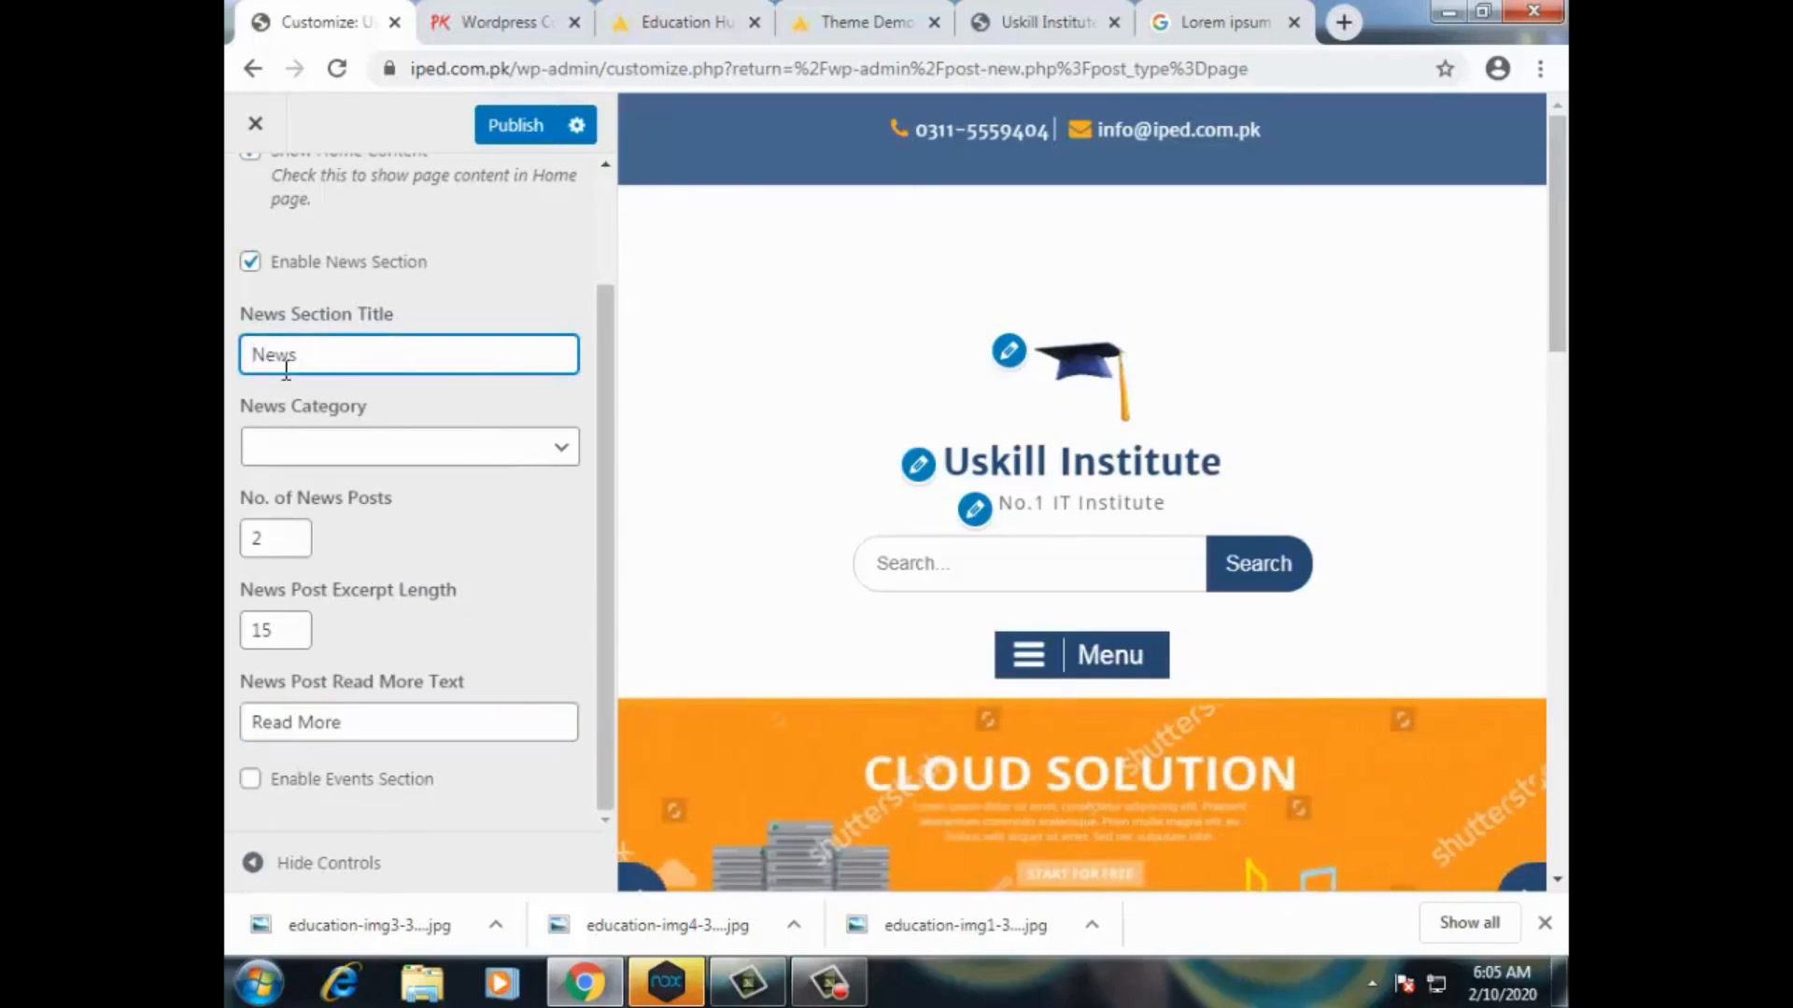
text(Latest)
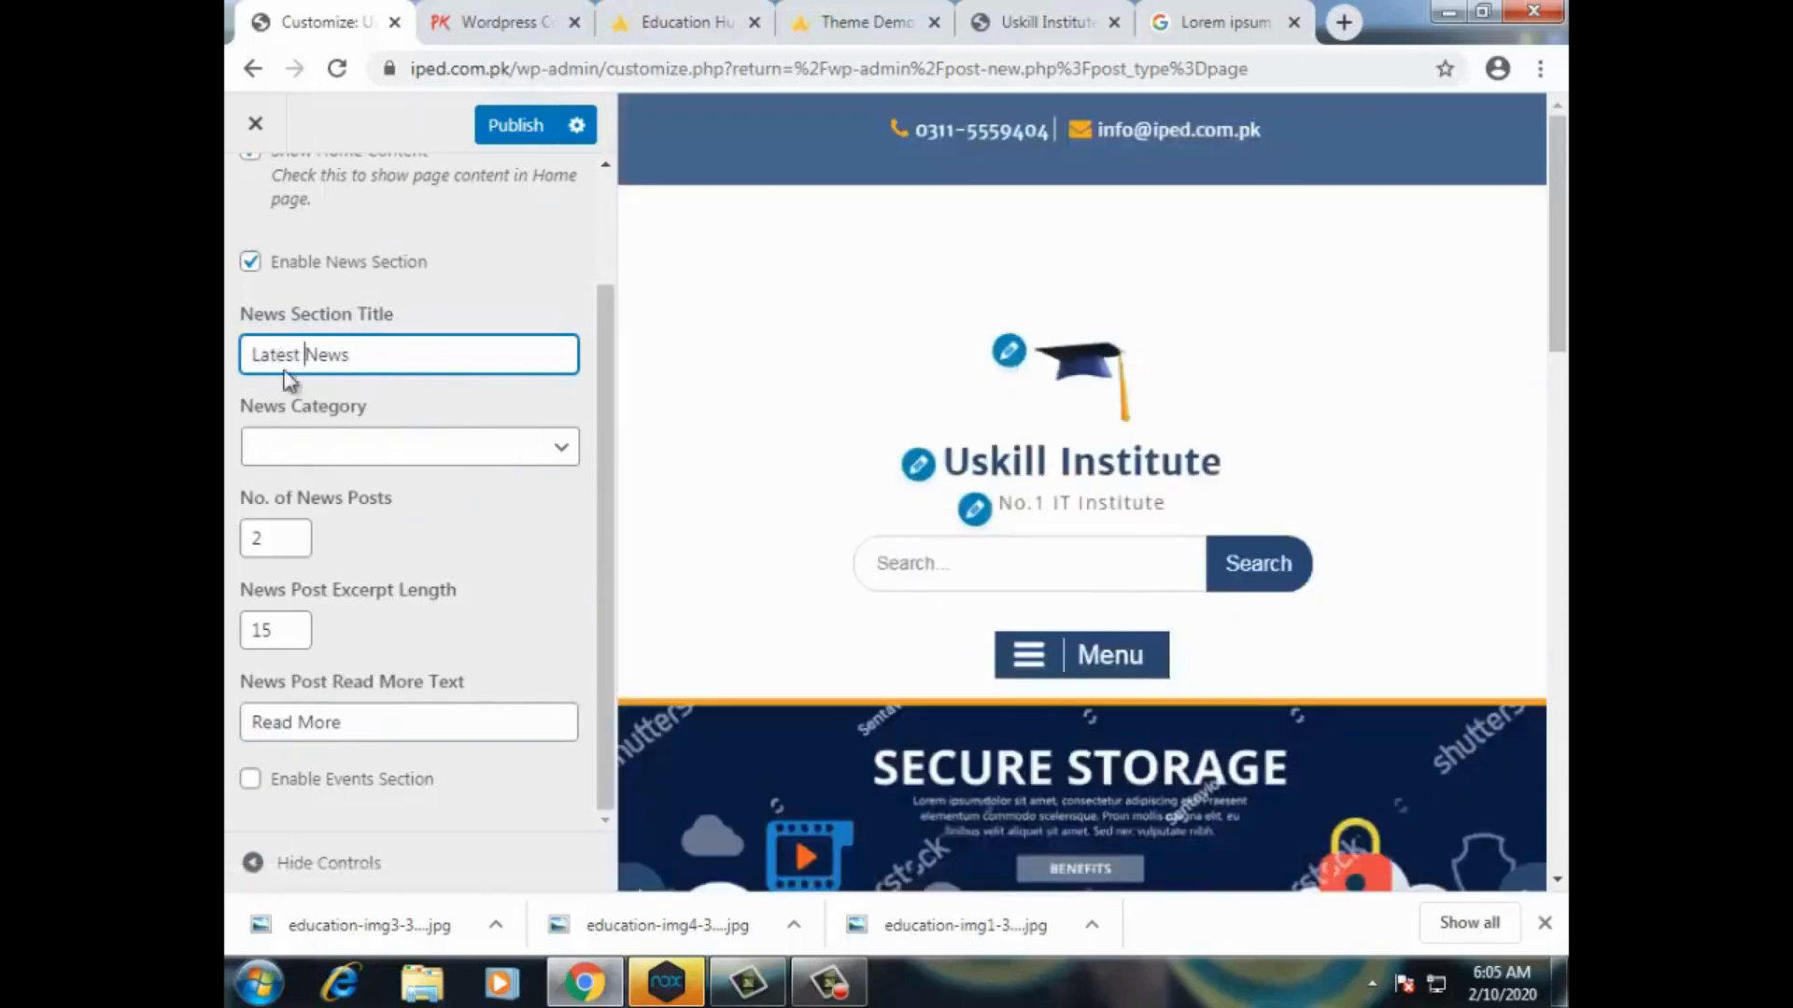
click(303, 451)
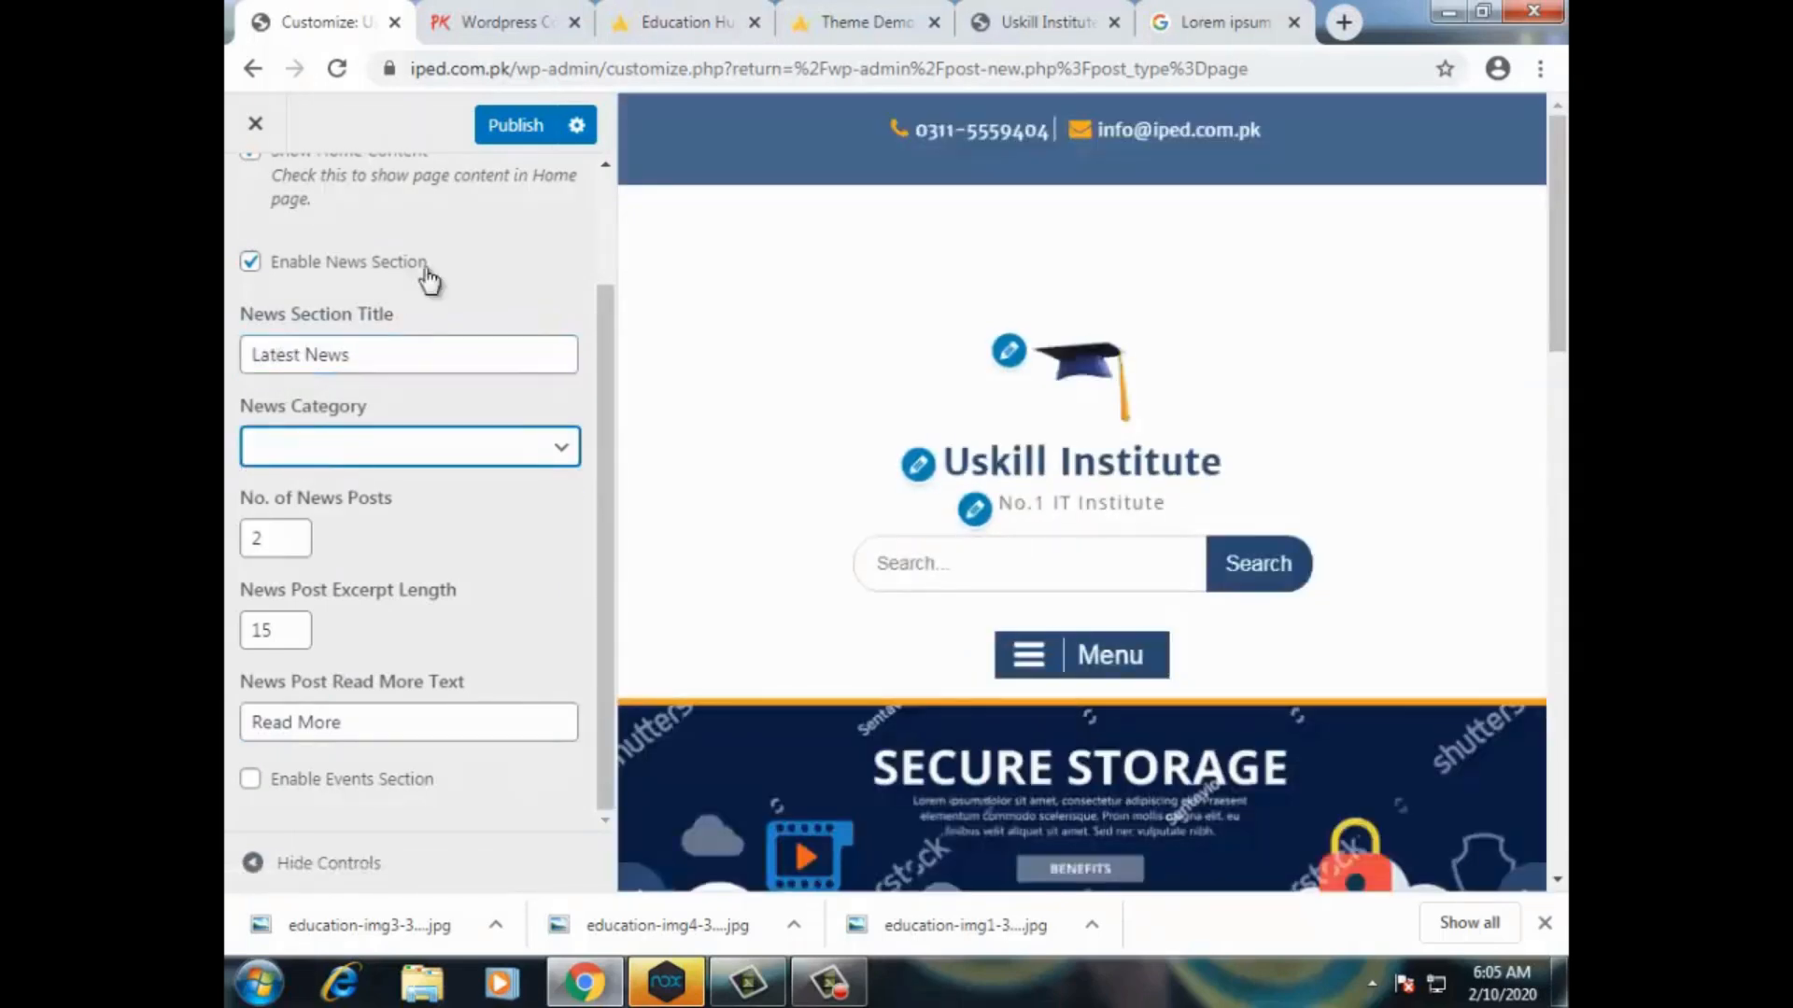
click(504, 127)
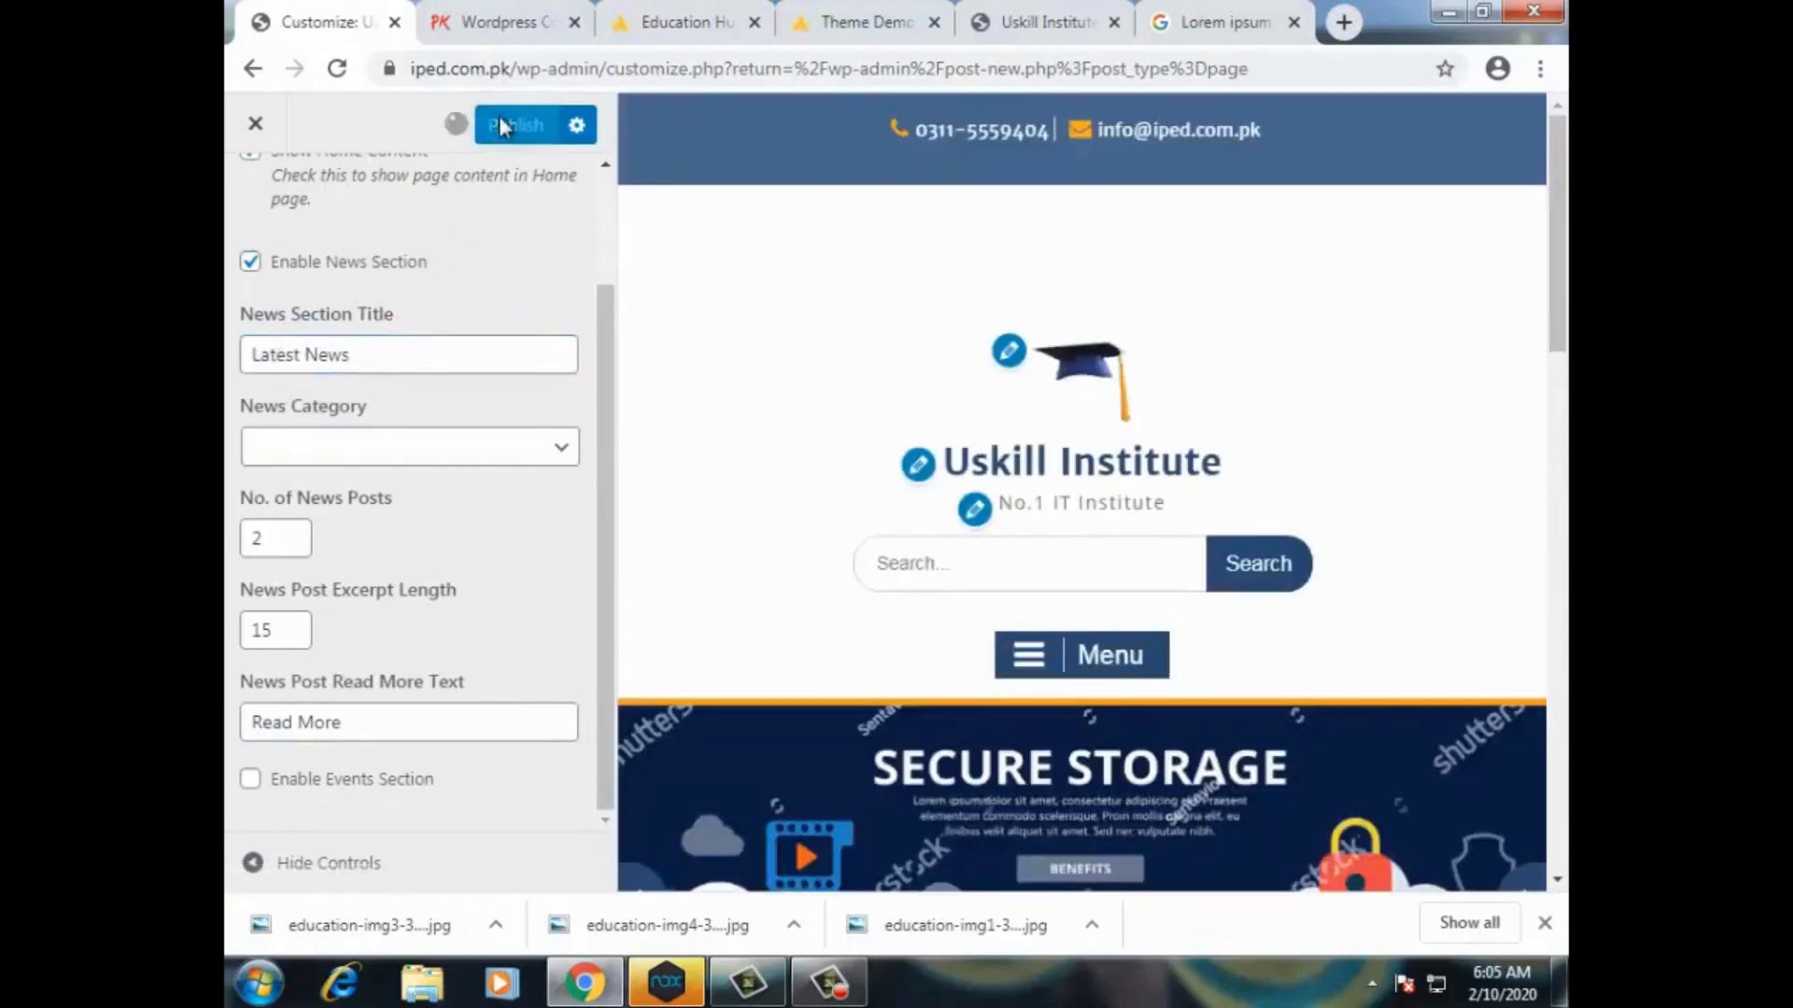
Close the customizer and add a new post category named Education.
click(255, 127)
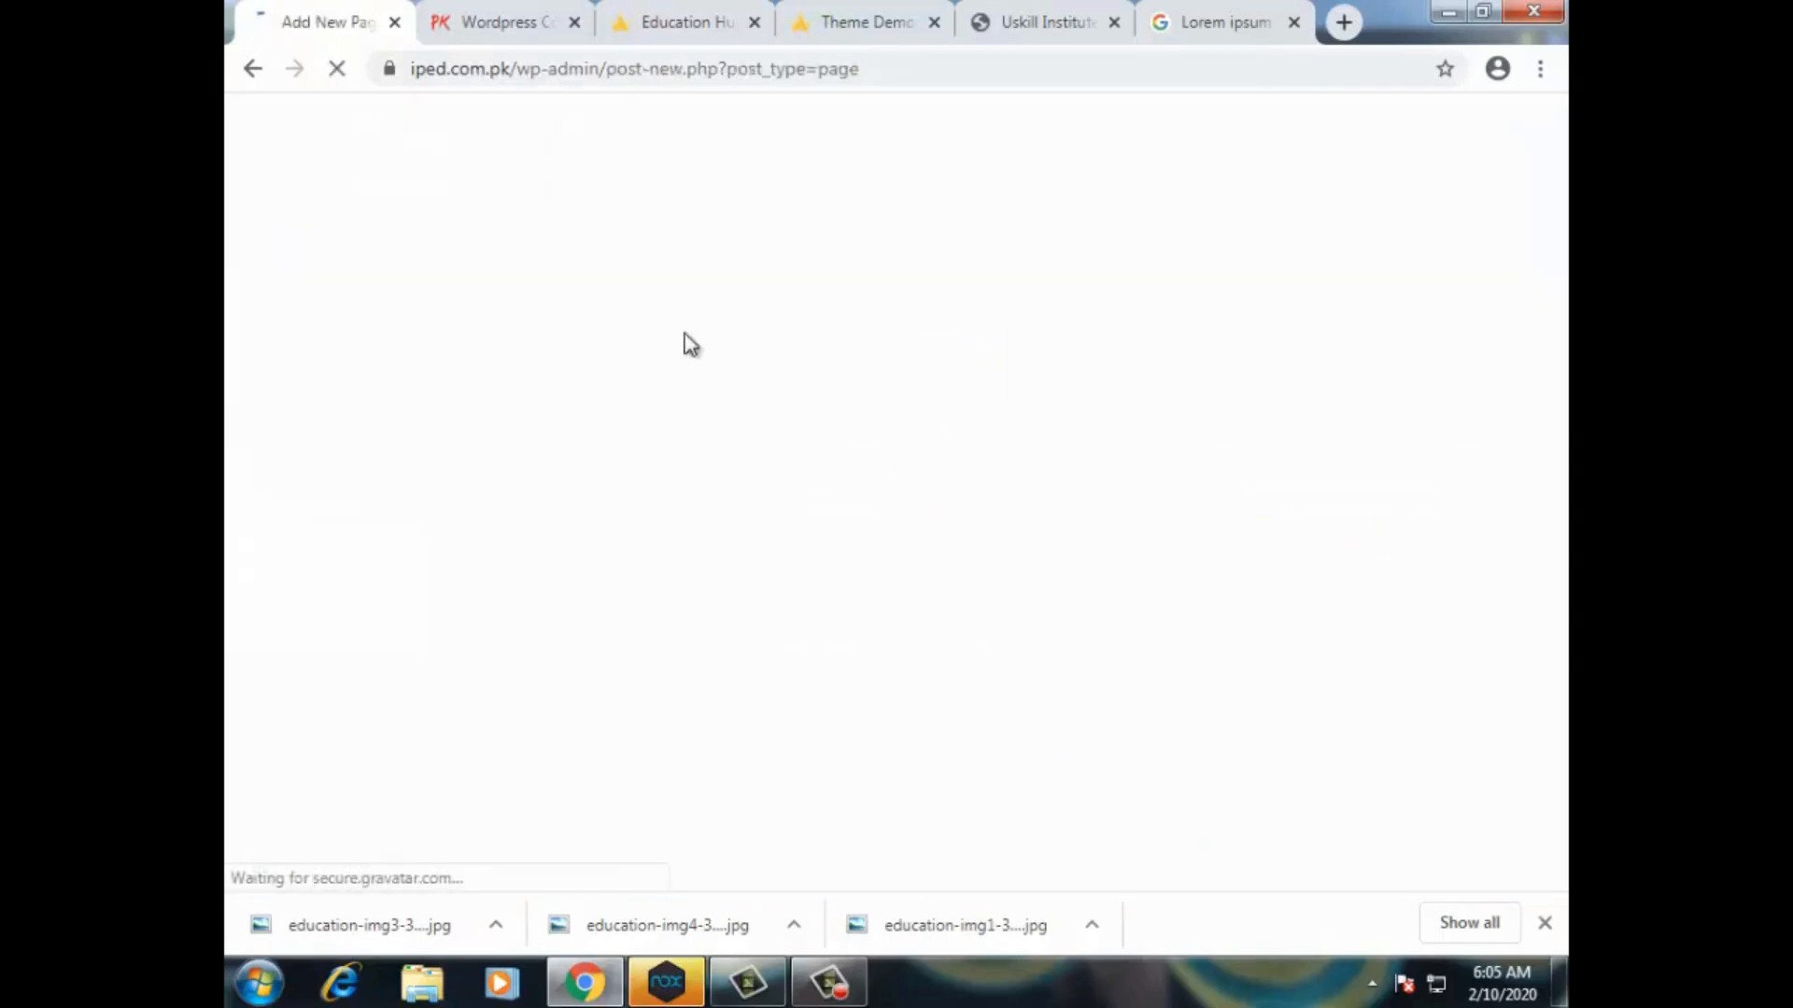
mouse_move(333, 253)
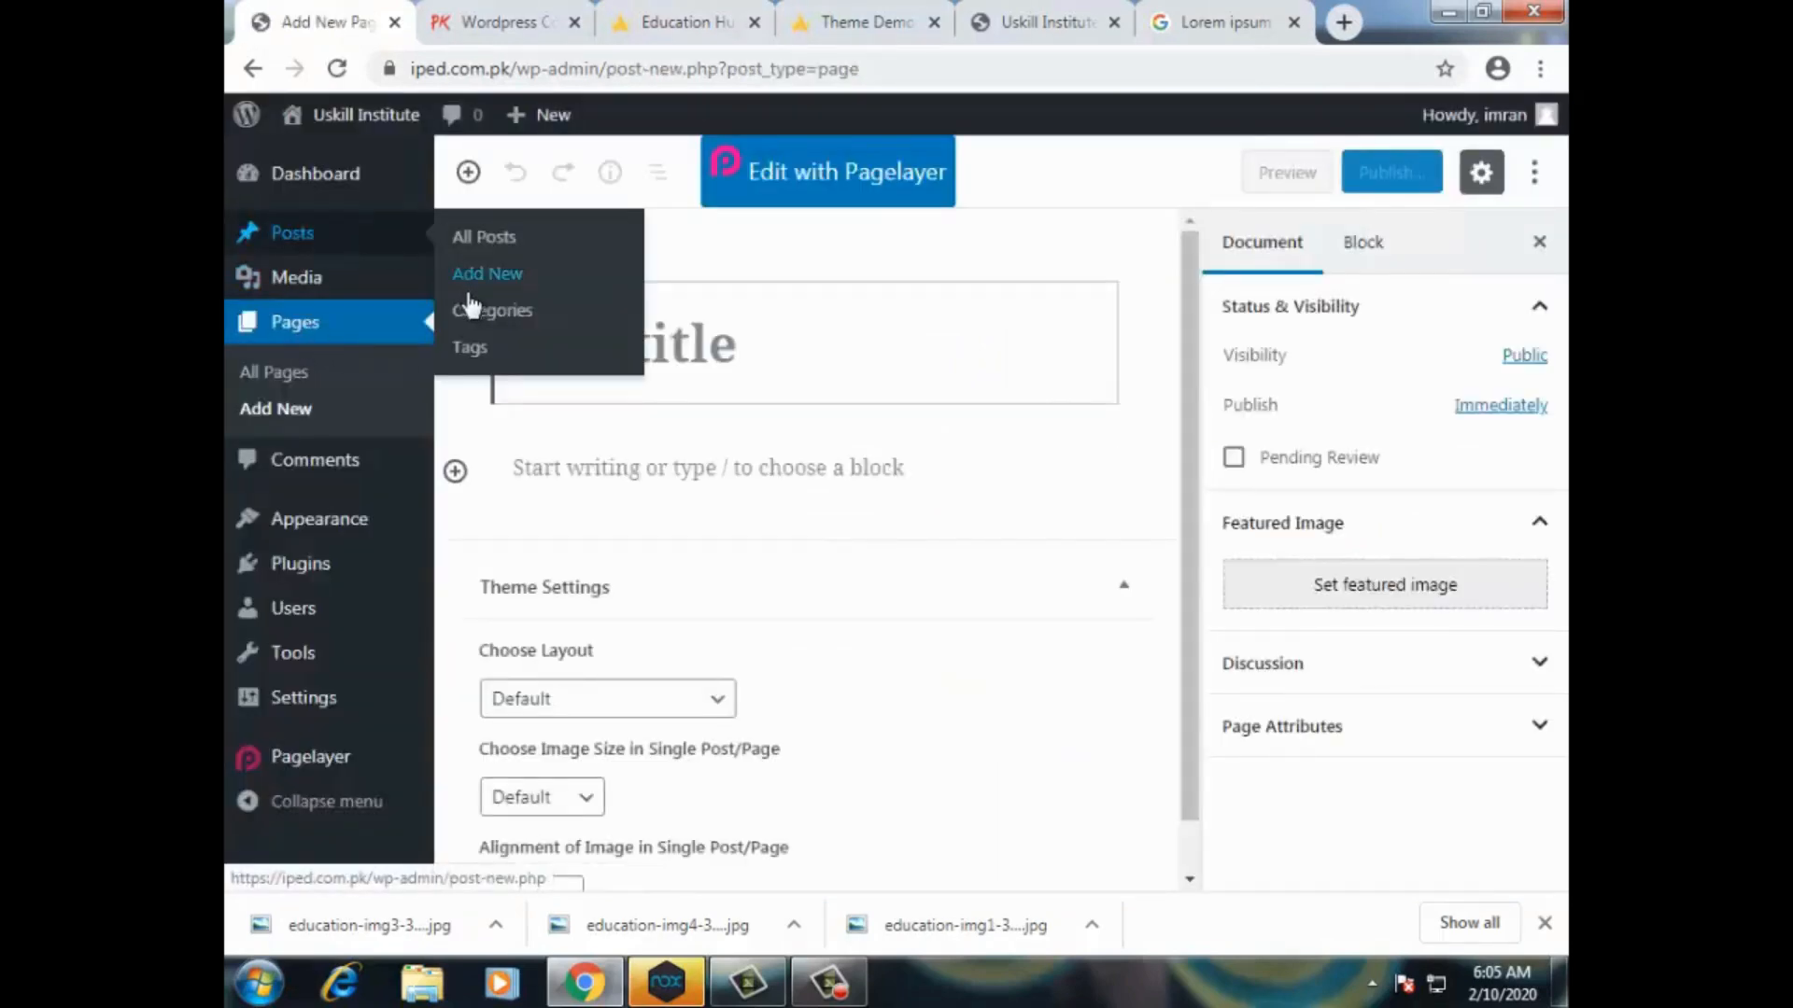
click(474, 315)
click(691, 22)
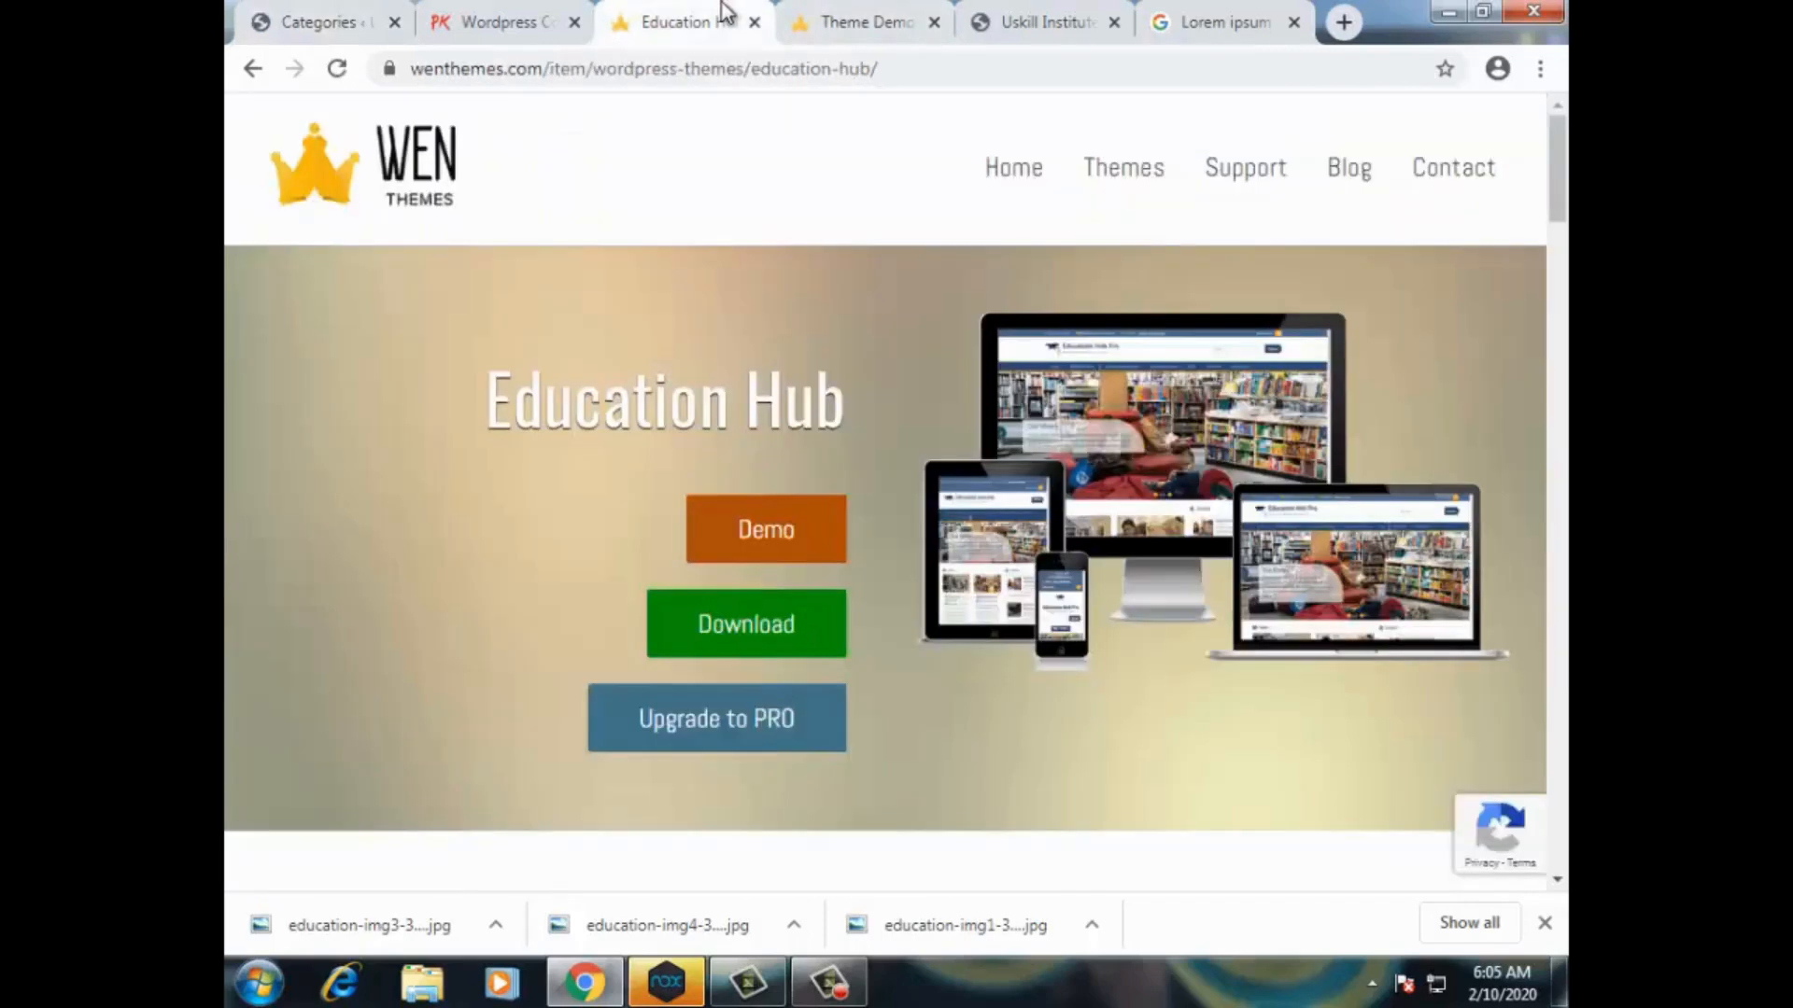
click(868, 21)
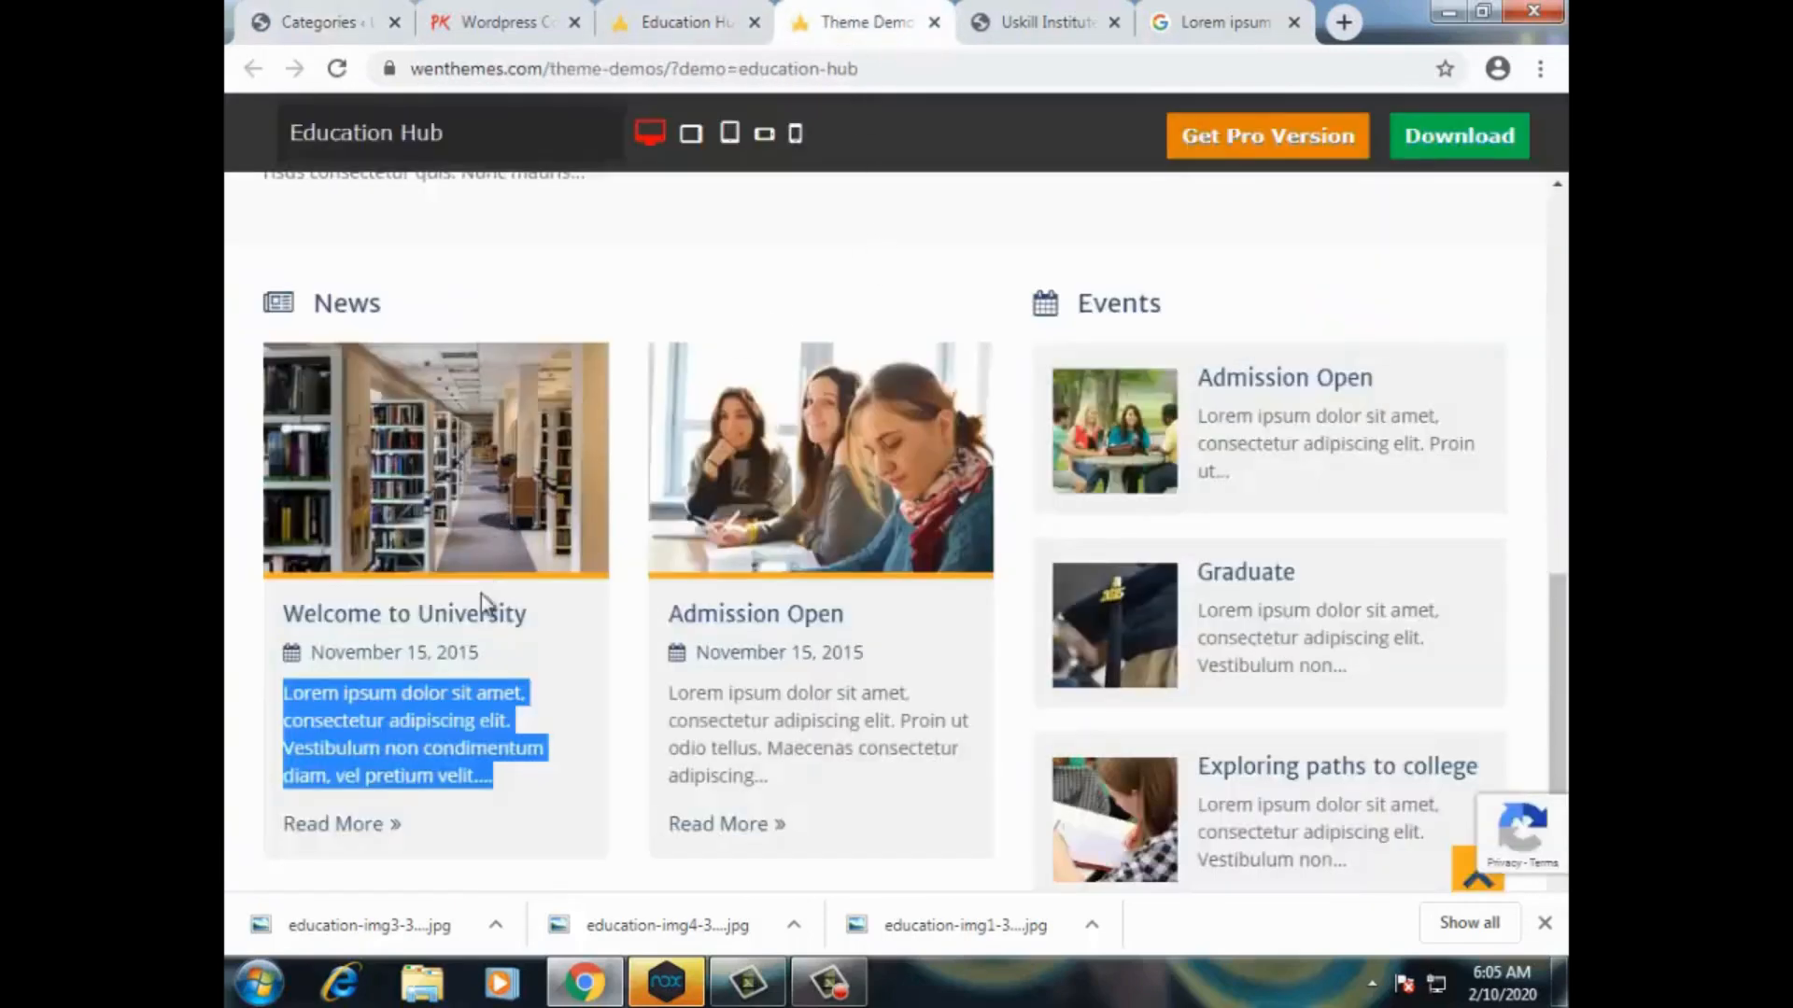
click(336, 22)
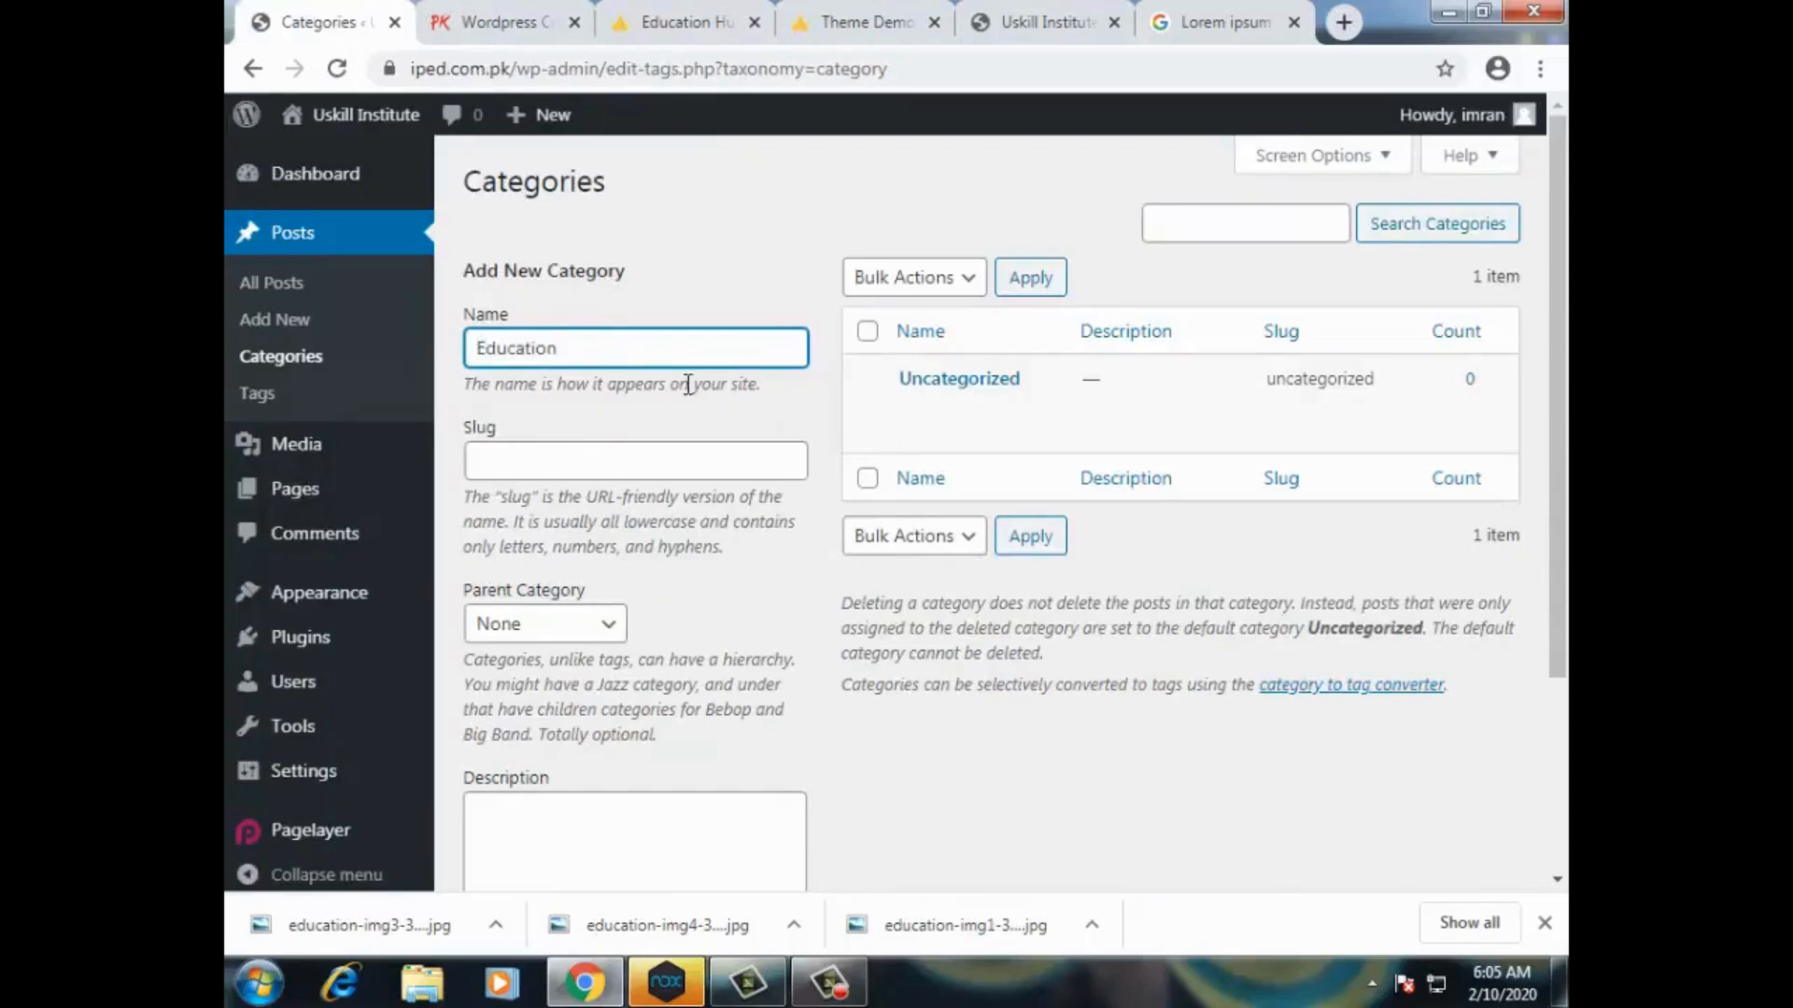
scroll(1407, 692, down, 3)
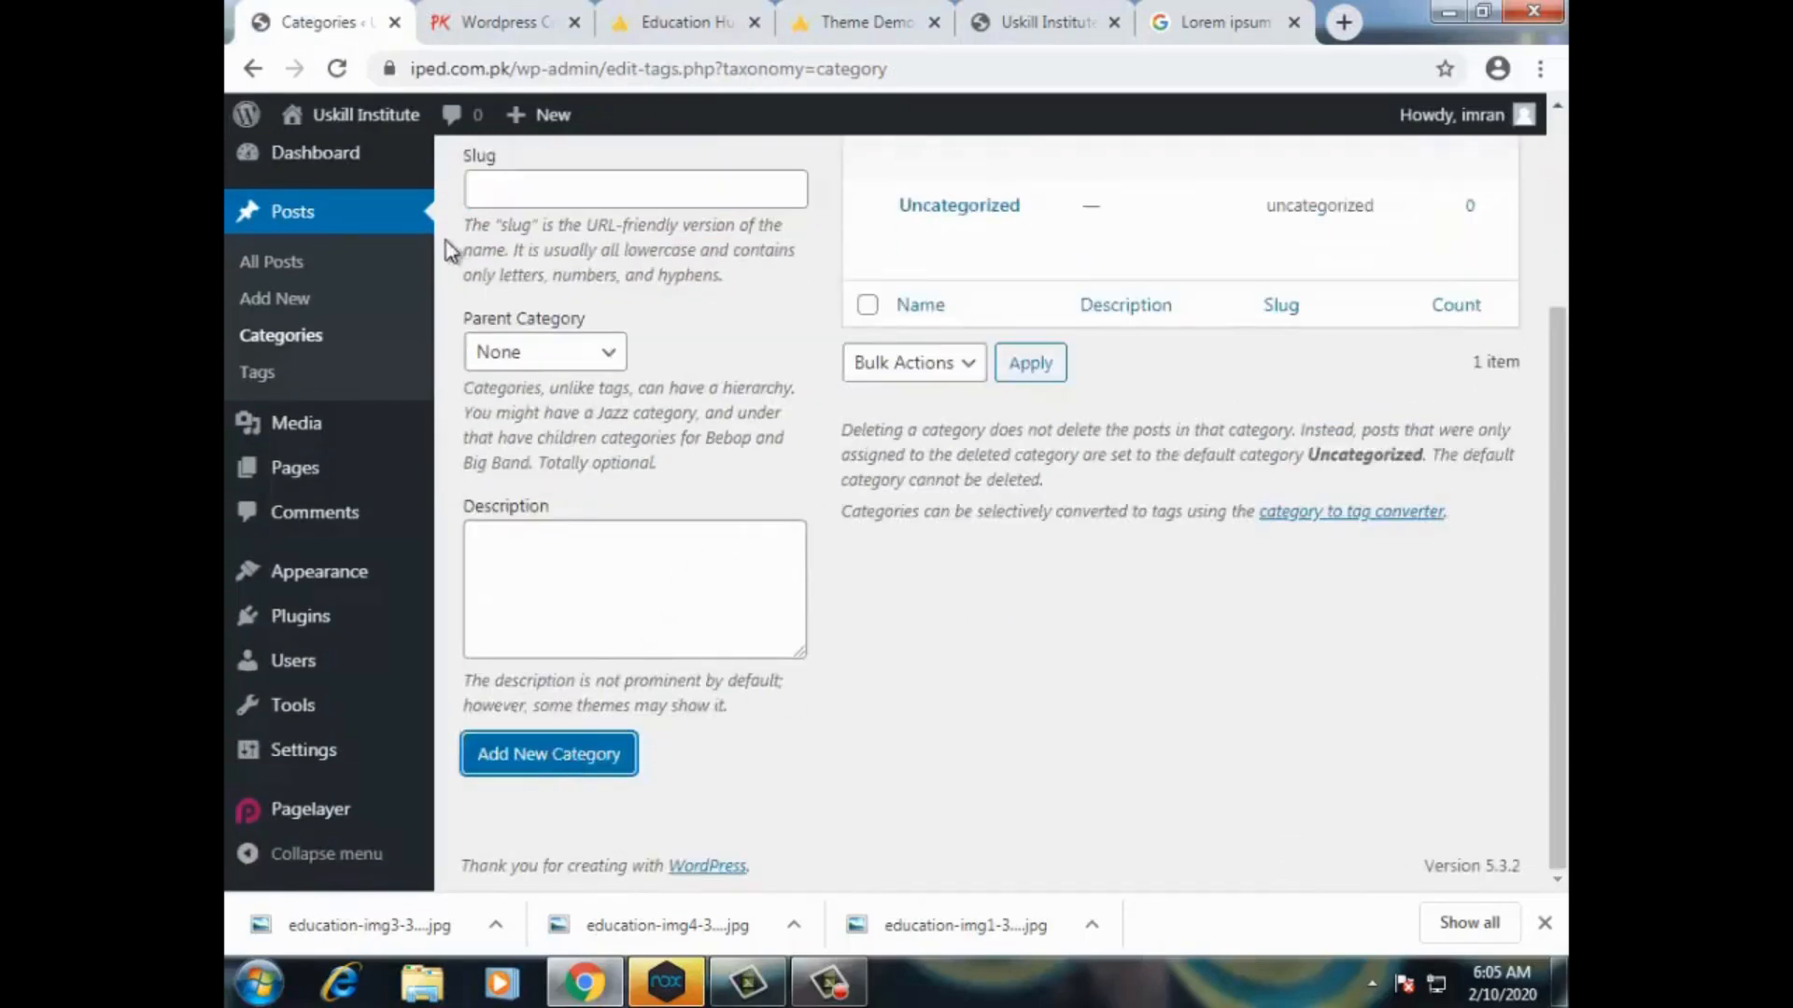
Create a new post titled "Admission Open", copying the title from the demo's news article.
click(316, 300)
click(1022, 28)
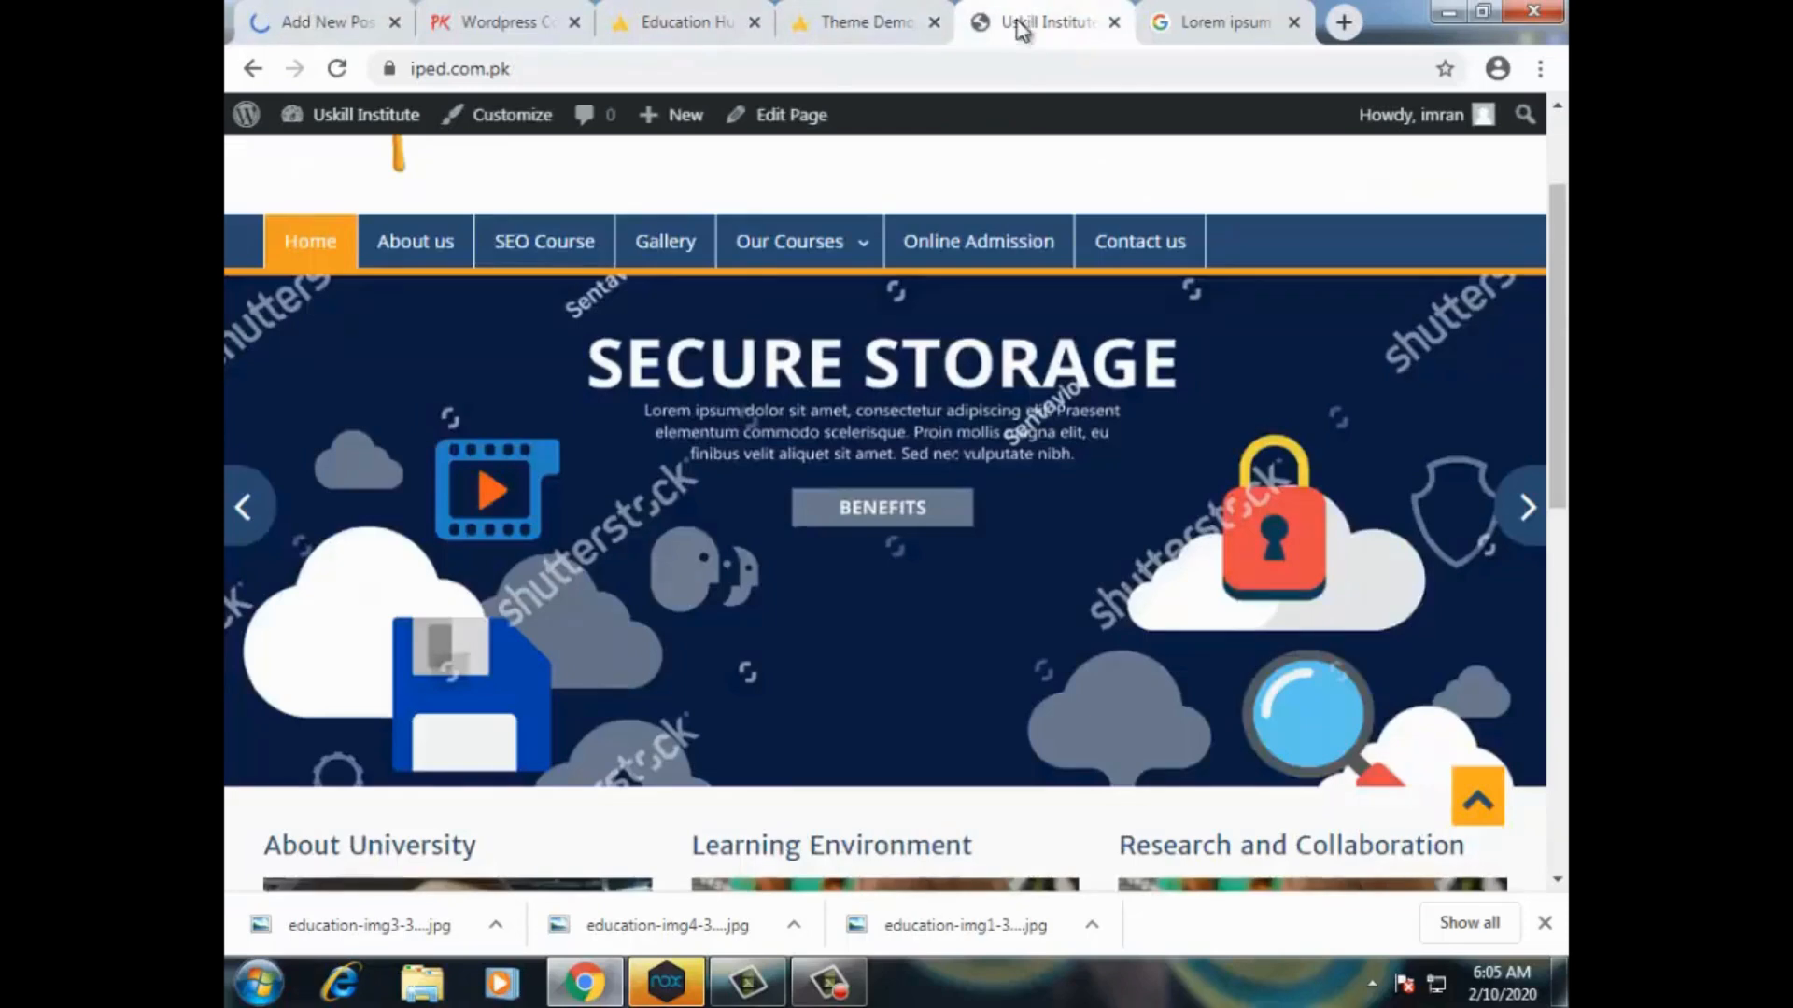
click(902, 26)
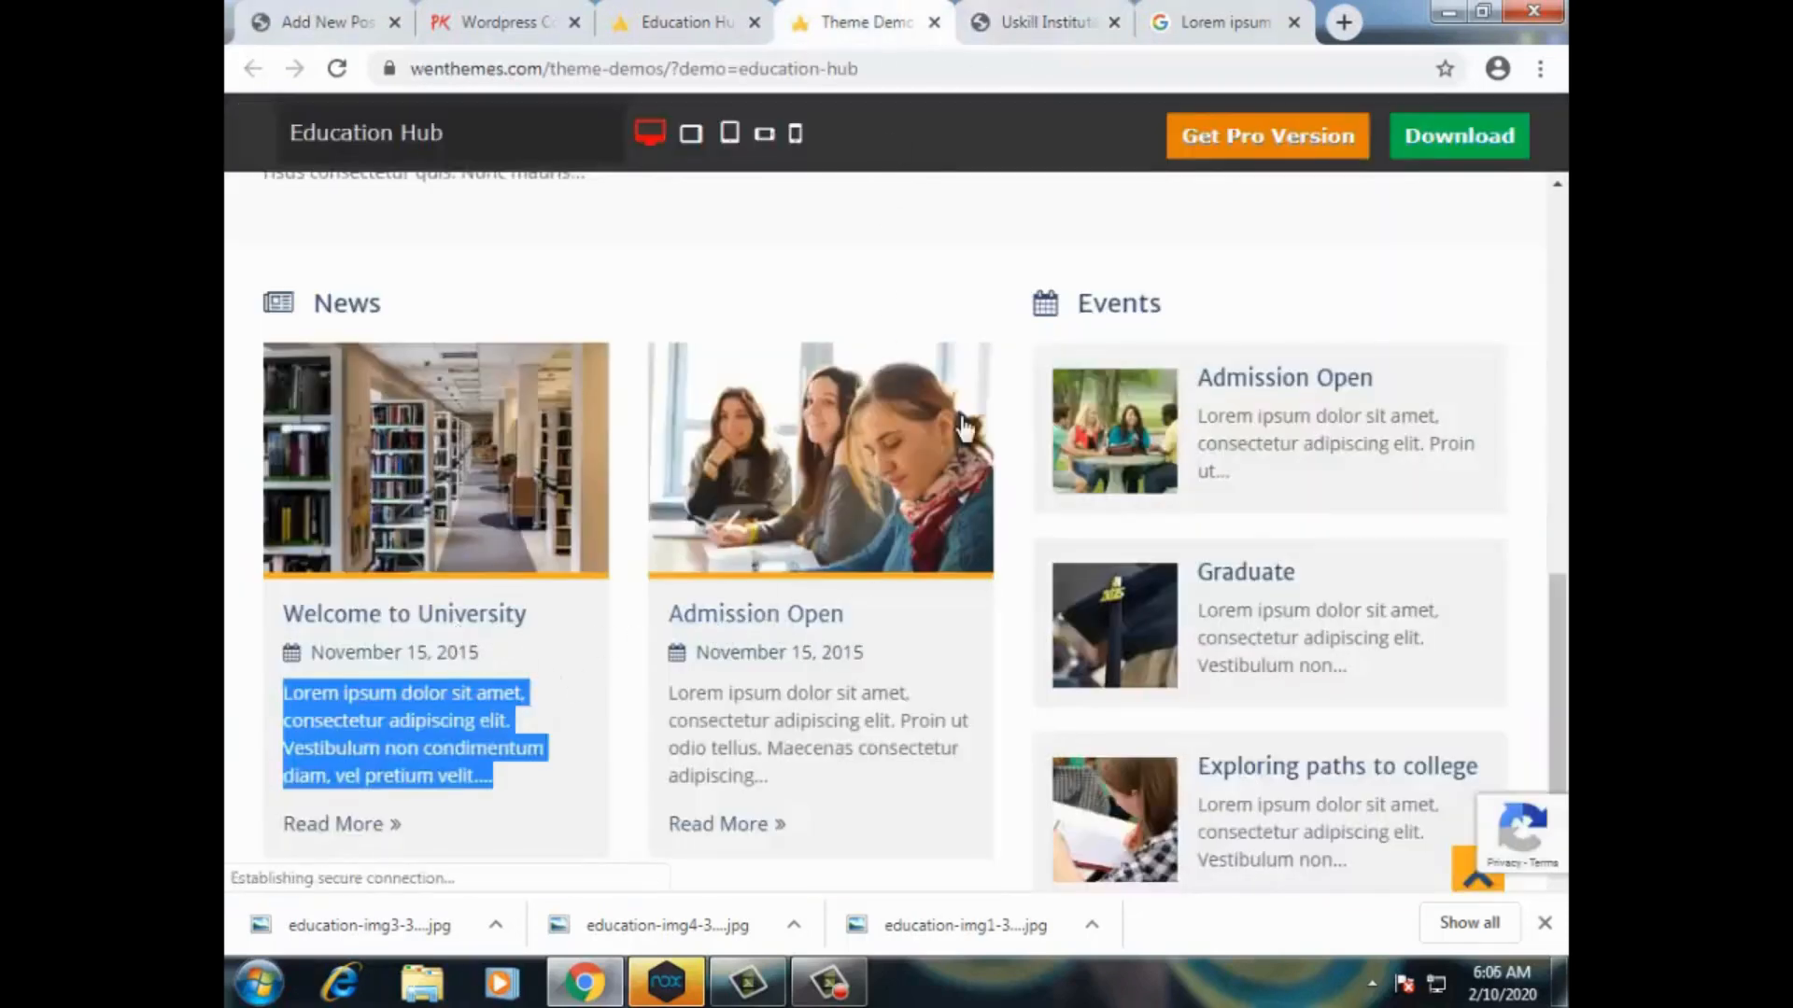
click(852, 502)
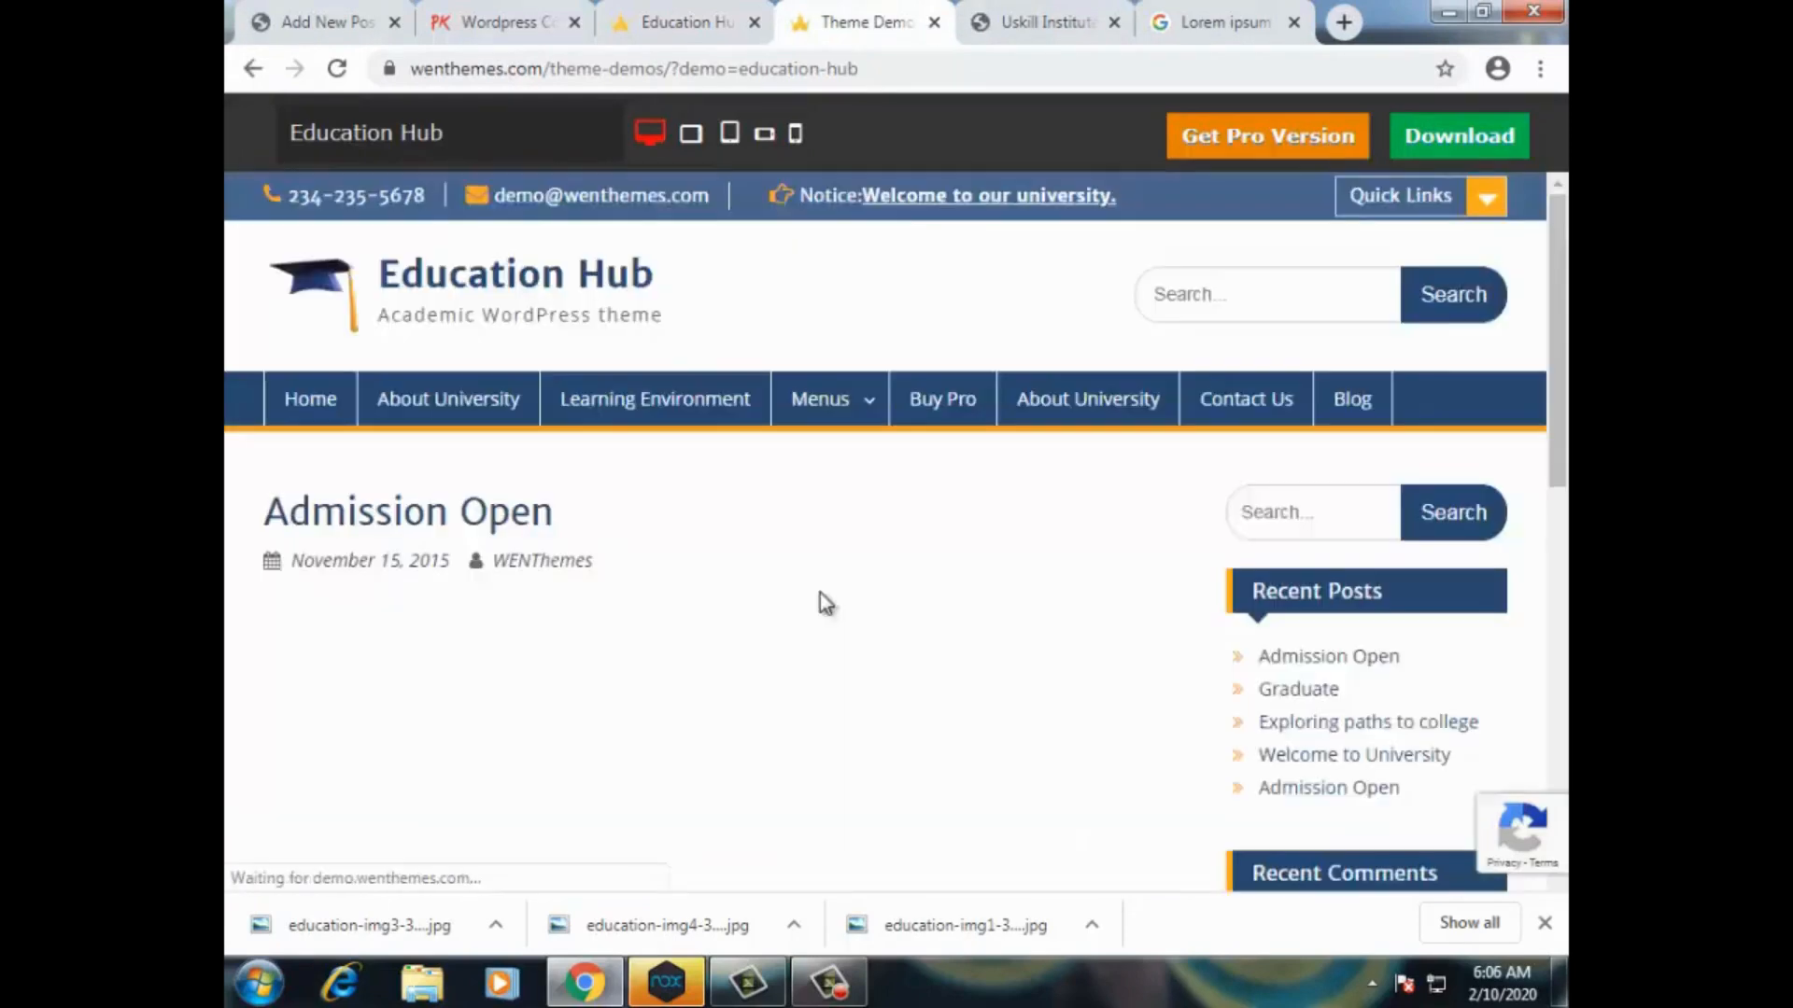
triple_click(515, 519)
key(ctrl+c)
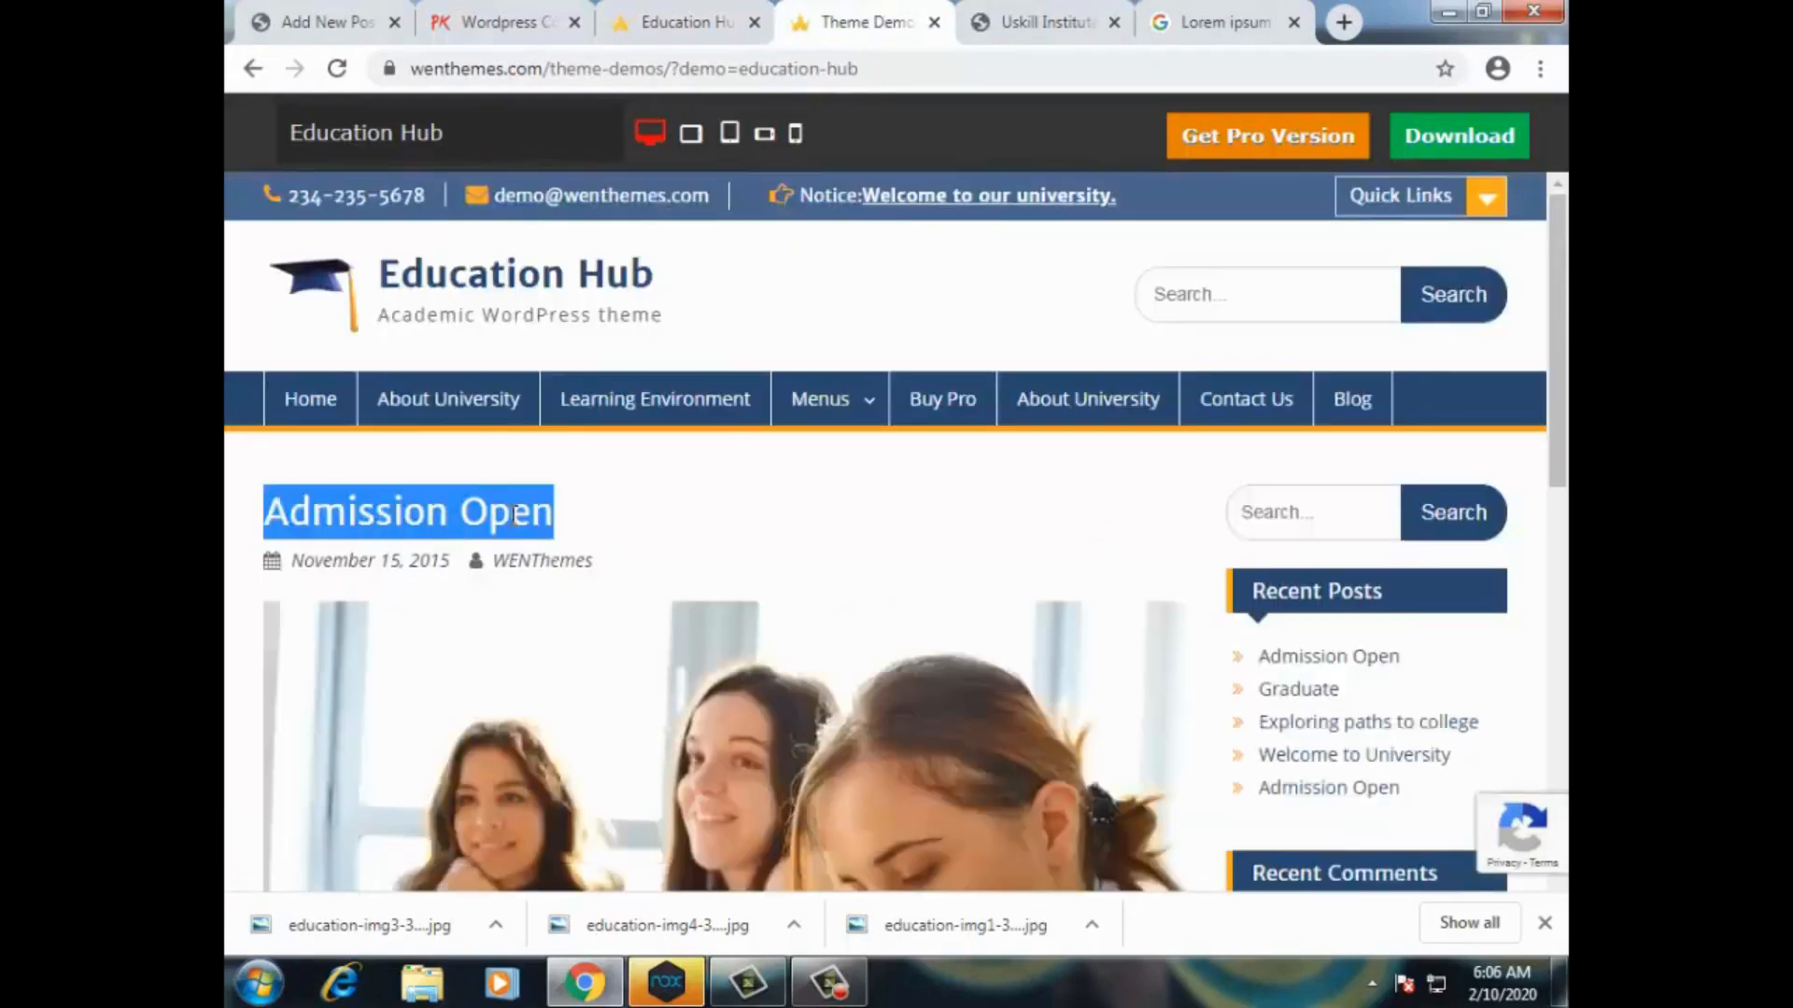
click(305, 21)
click(692, 340)
key(ctrl+v)
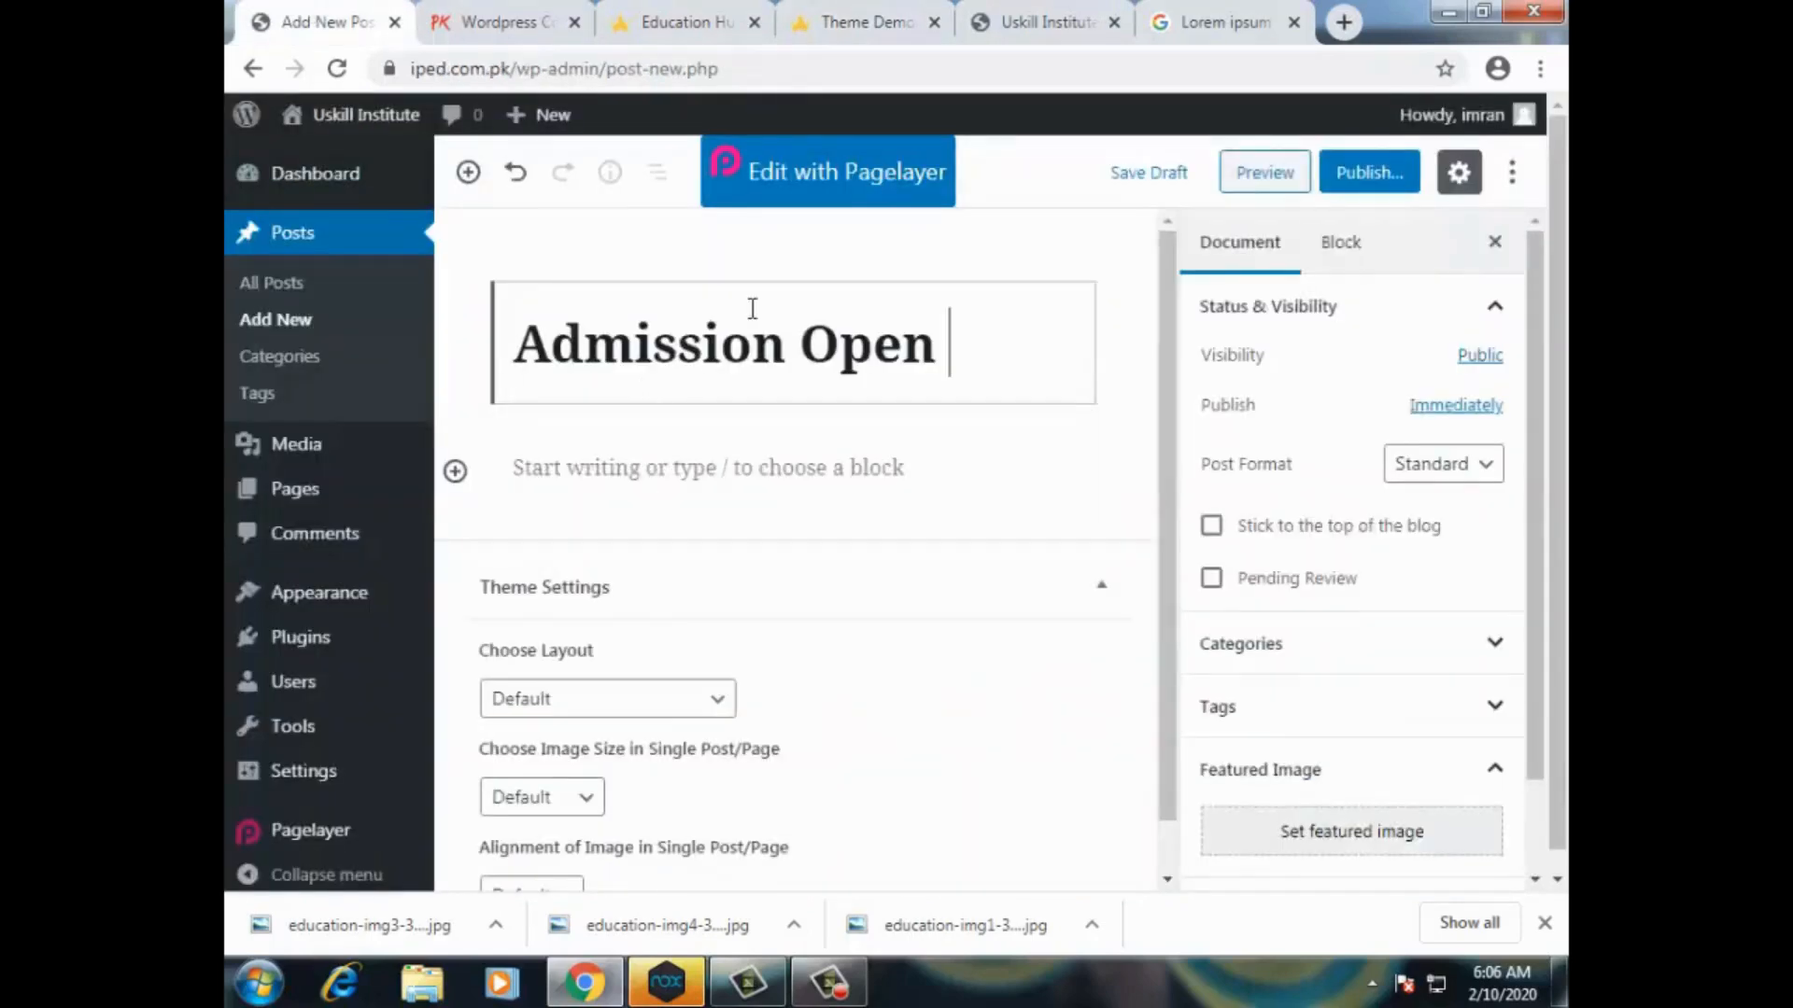
Copy the Lorem ipsum paragraph from the demo's Admission Open article into the new post's body.
click(1022, 17)
click(868, 13)
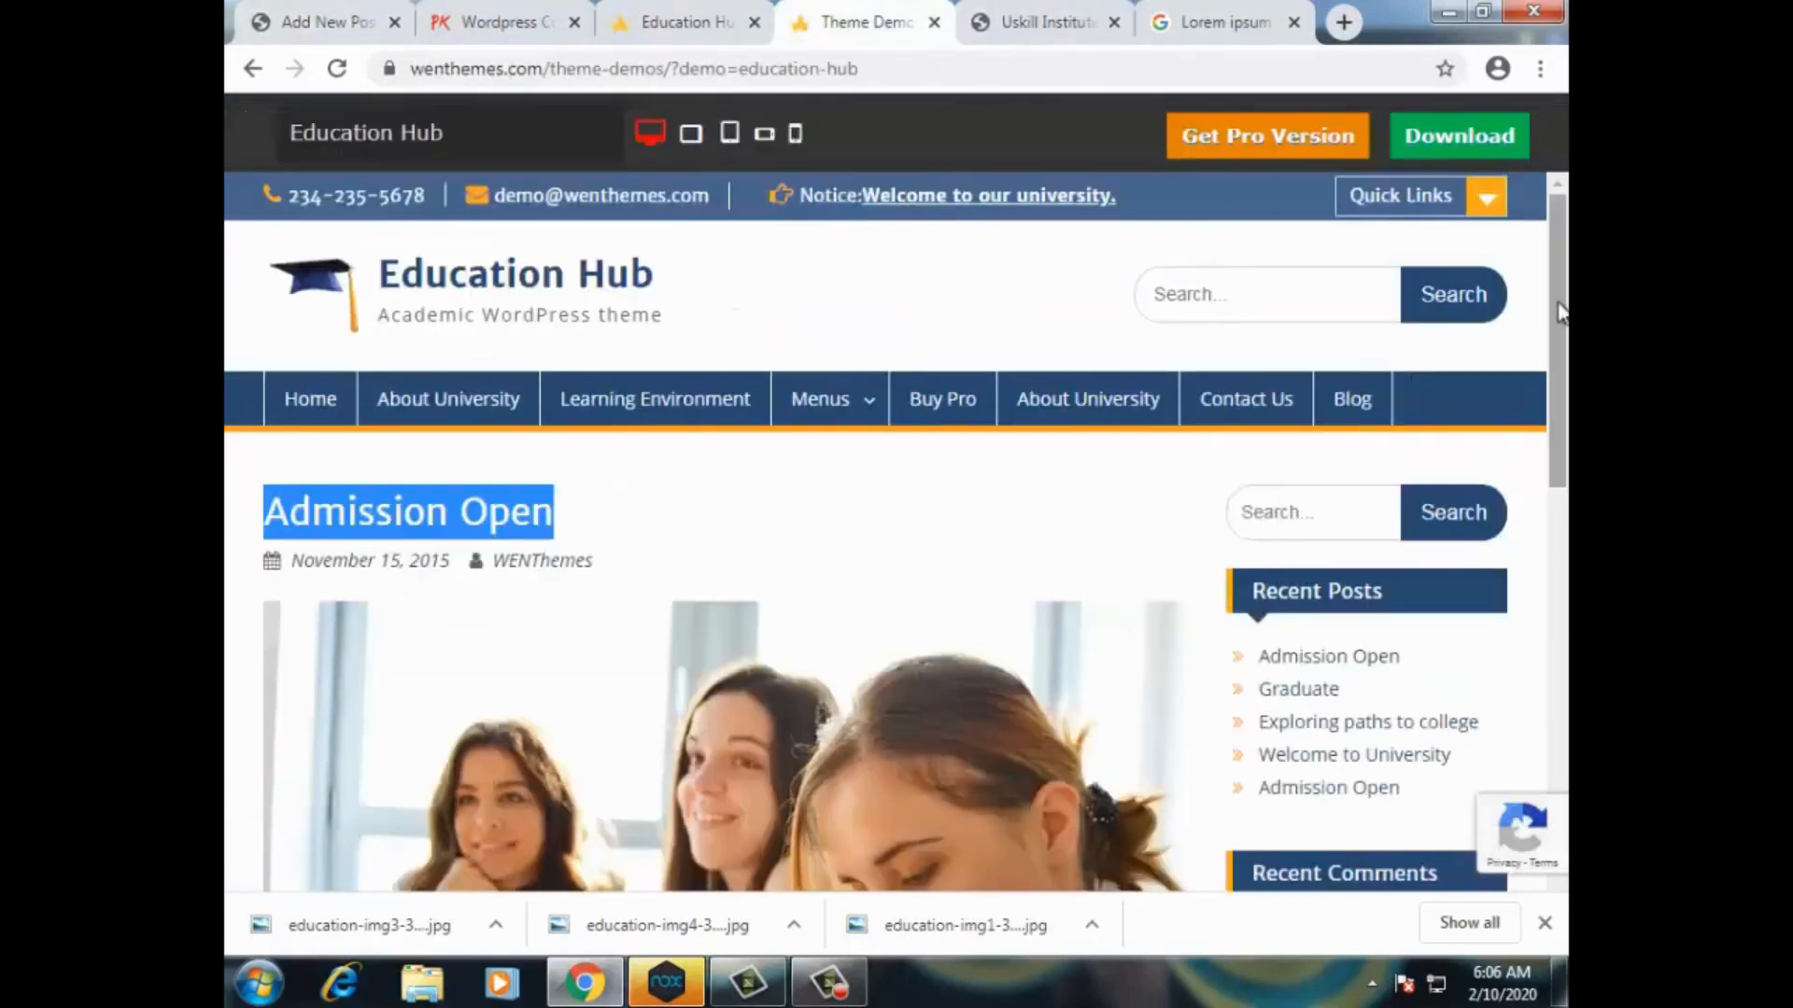
drag(1562, 313, 1562, 542)
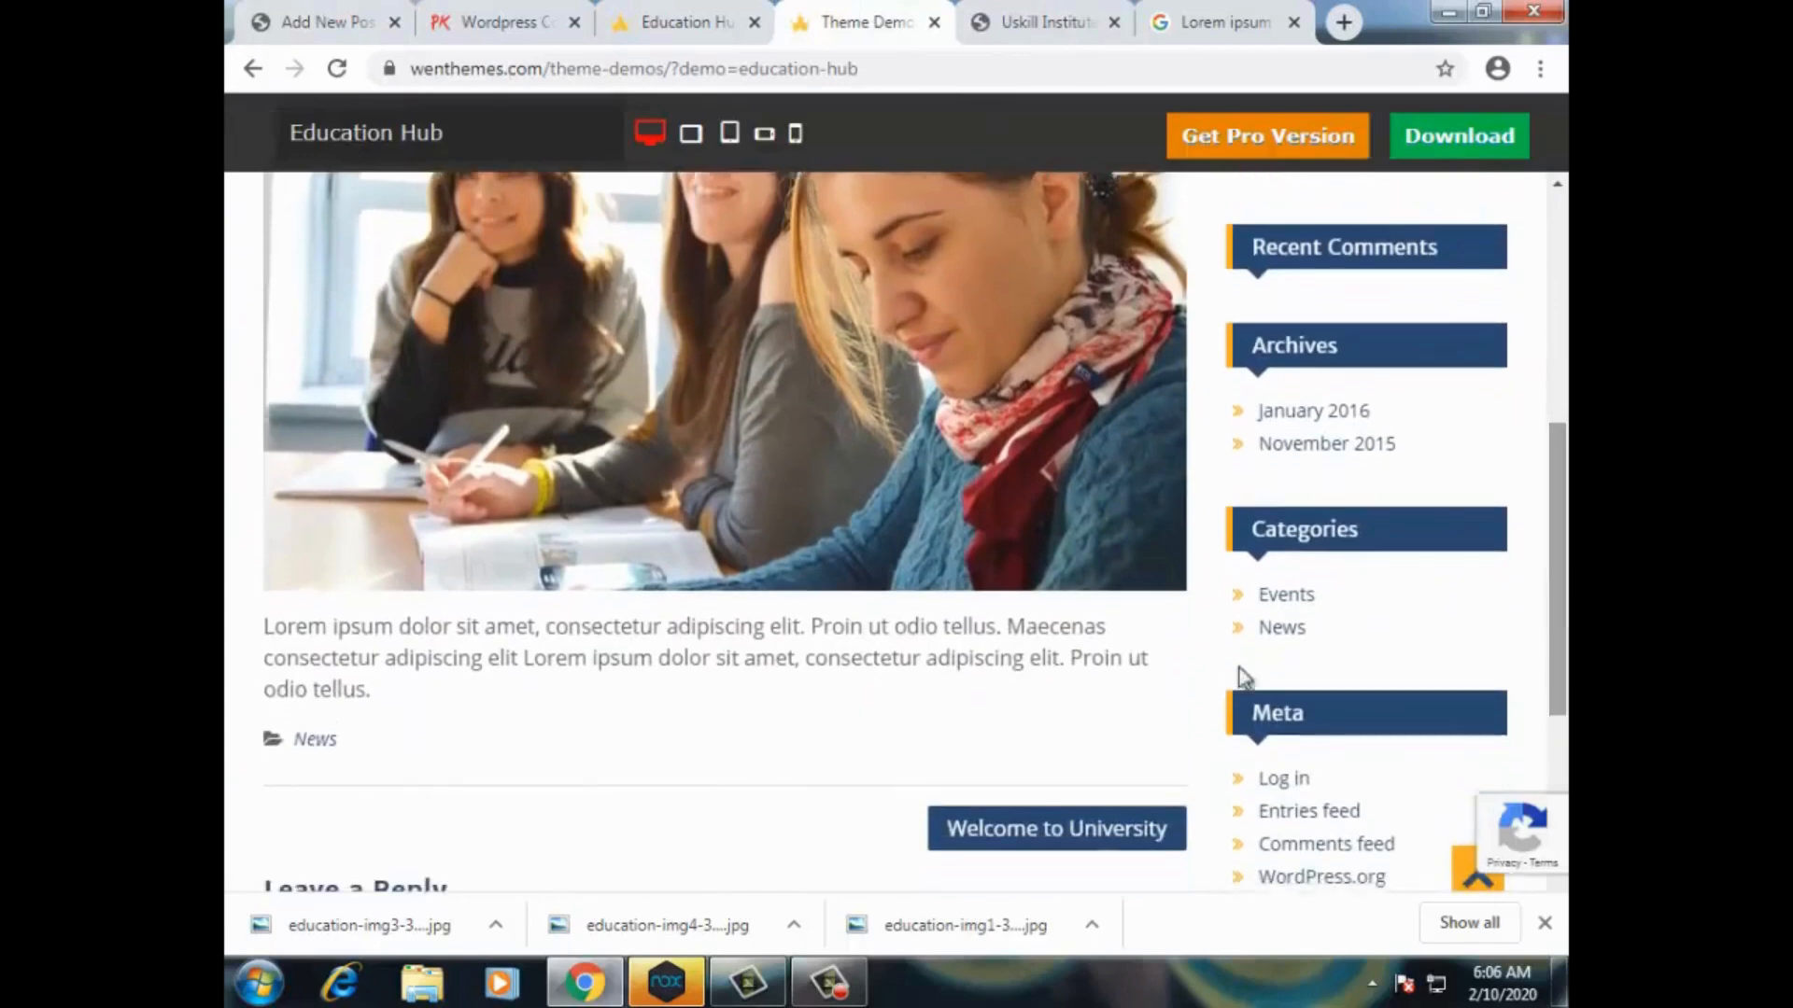
triple_click(913, 665)
key(ctrl+c)
click(297, 17)
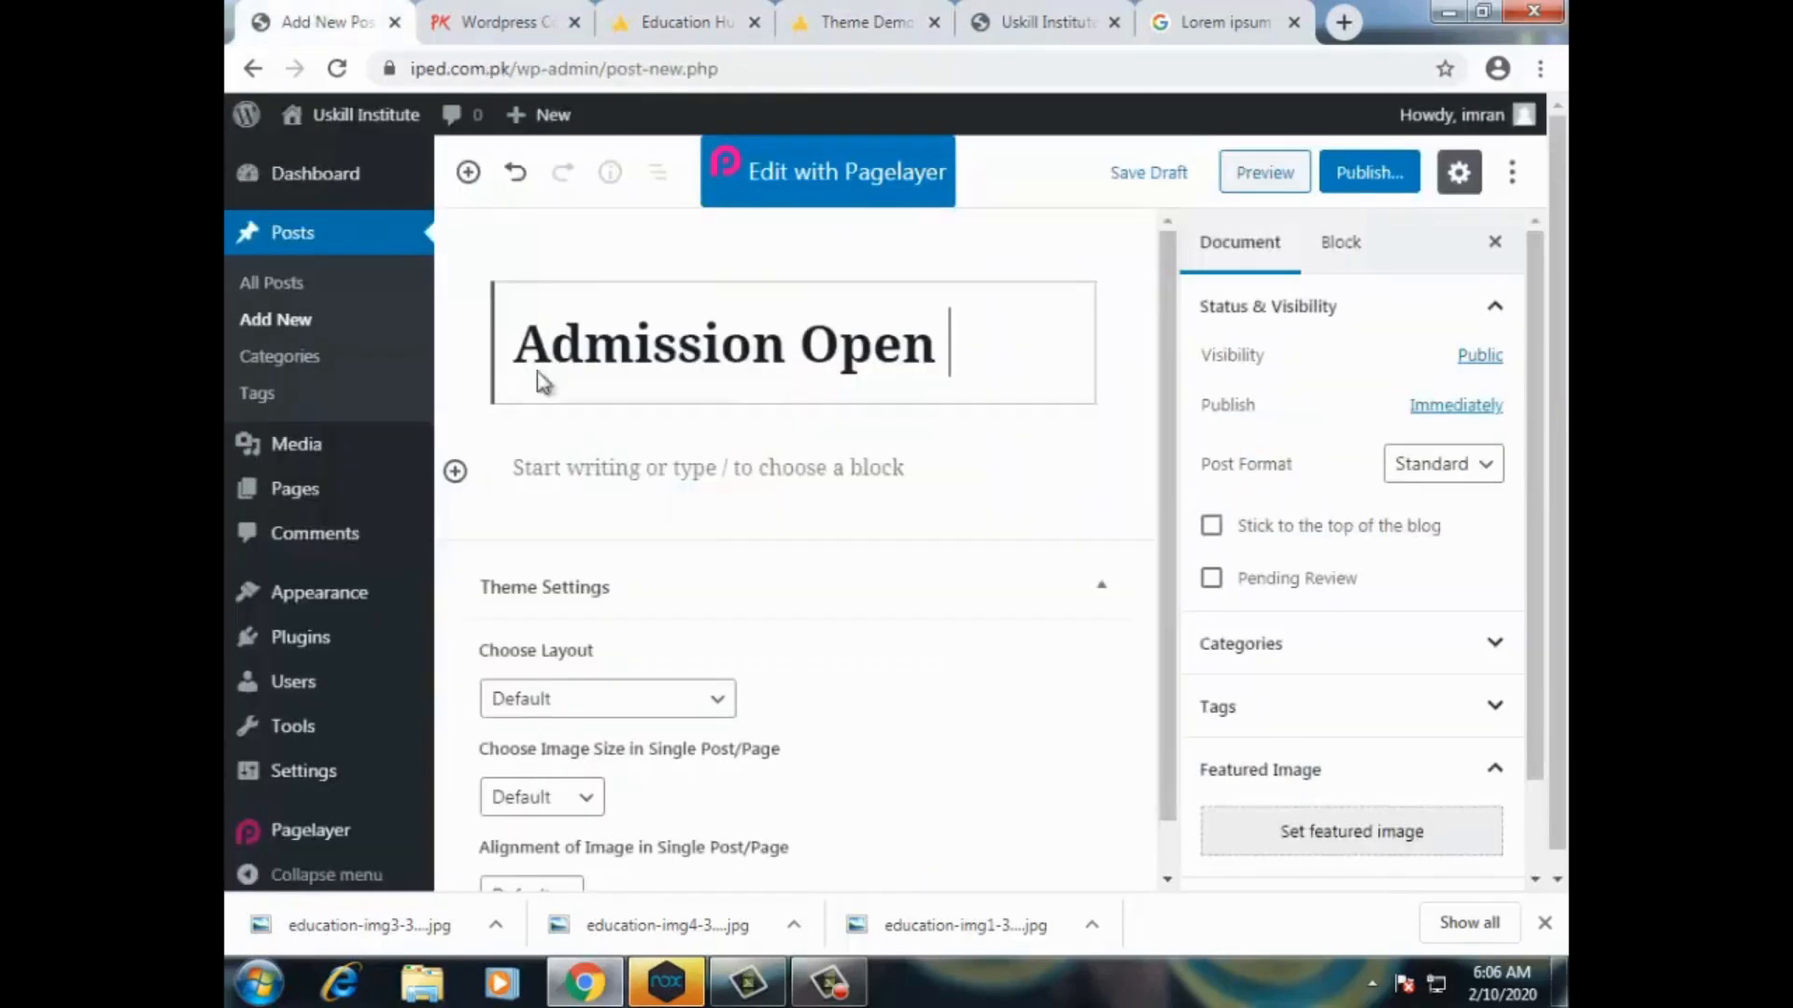
click(715, 496)
key(ctrl+v)
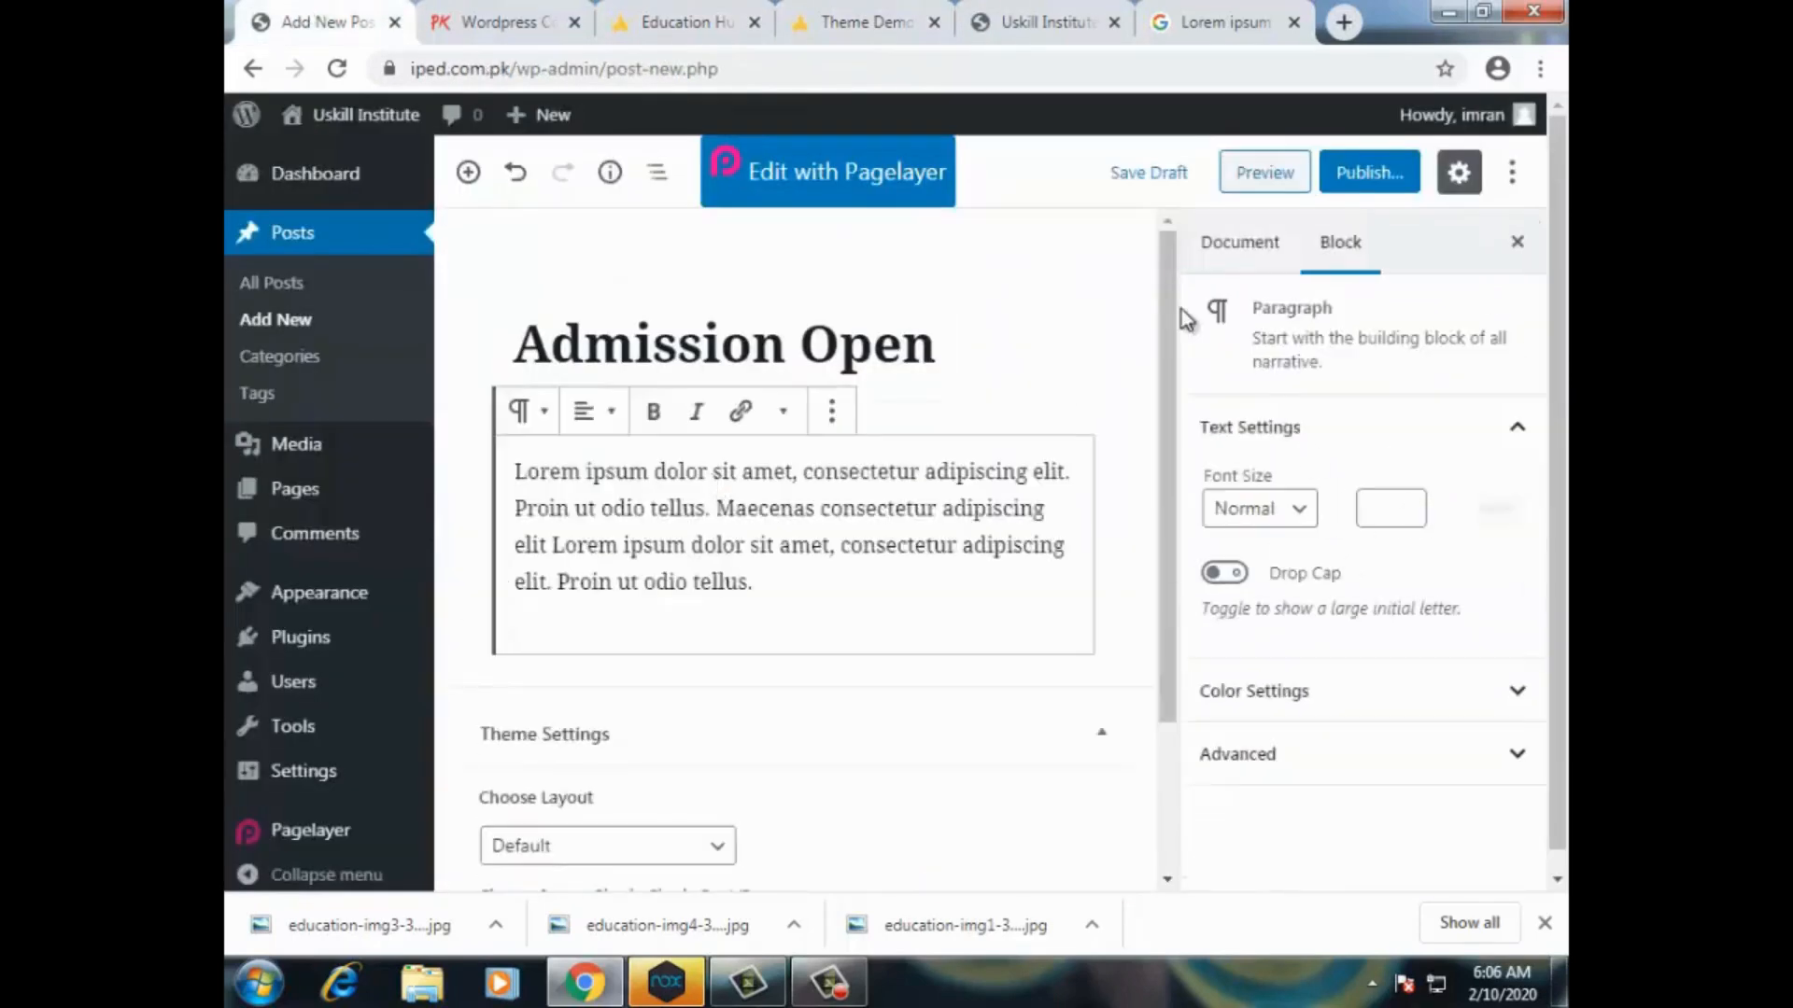
Save the demo article's image to the Desktop as education-img3 in JPEG format and return to the post editor.
click(868, 21)
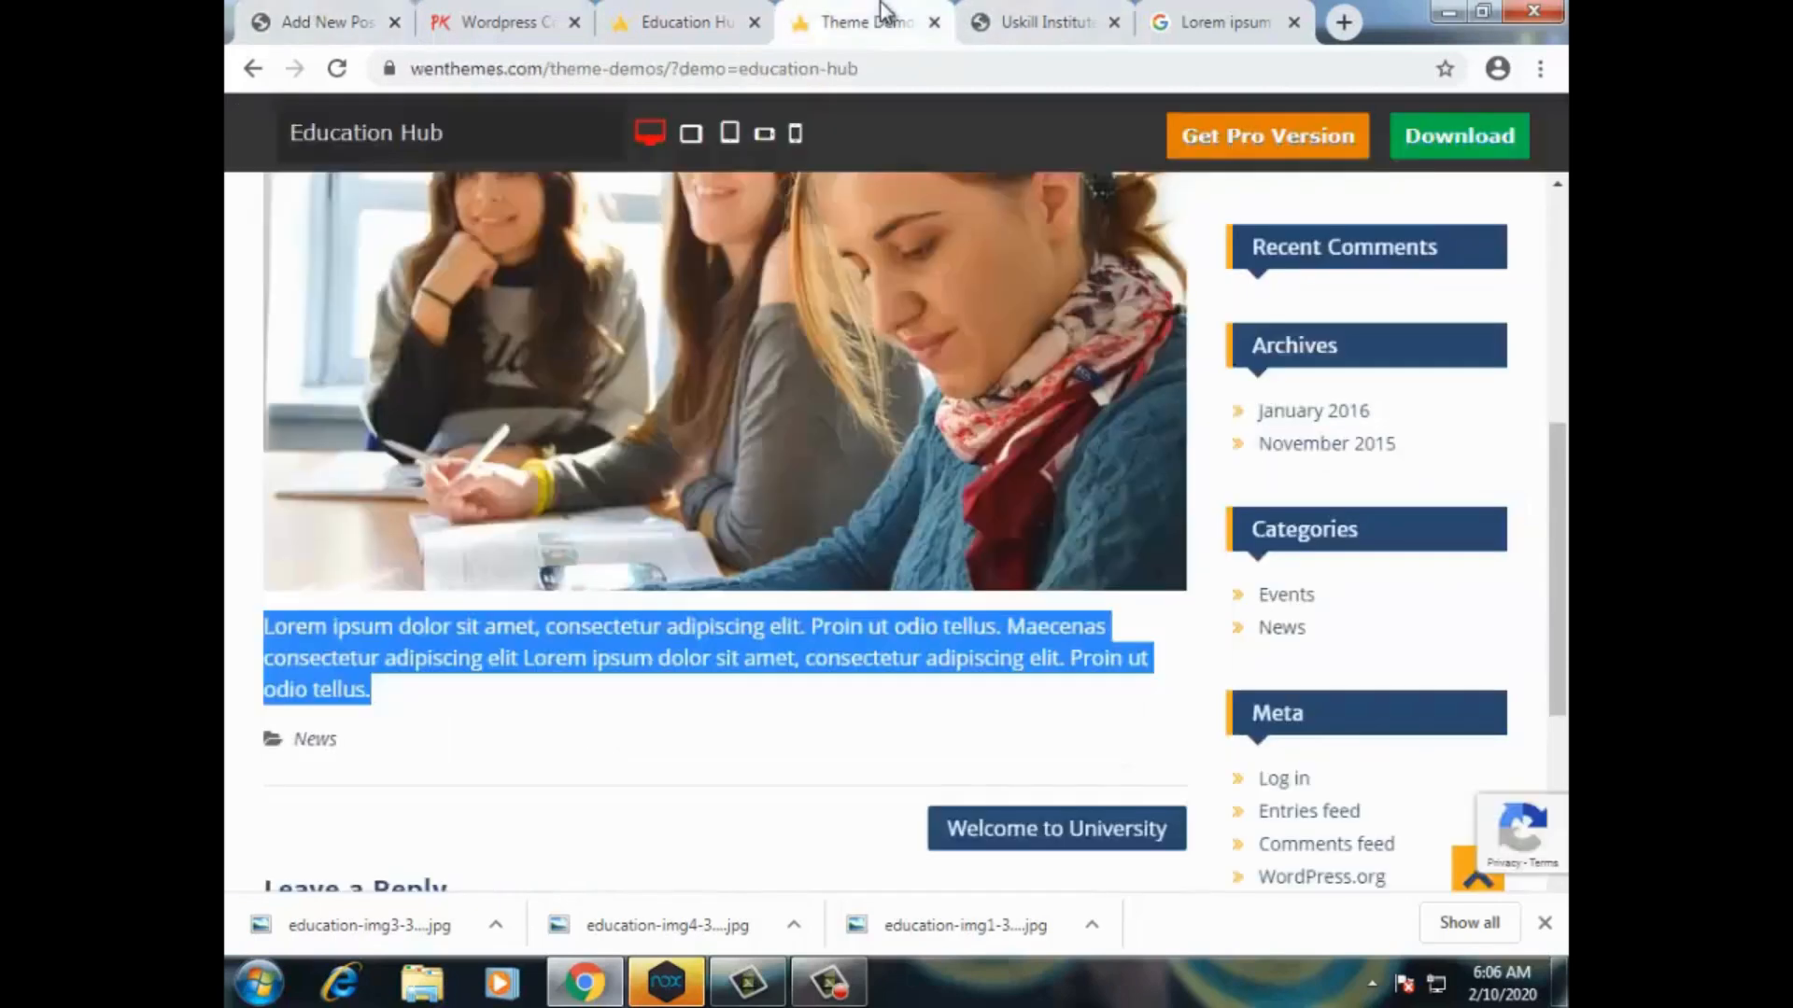
right_click(870, 341)
click(917, 396)
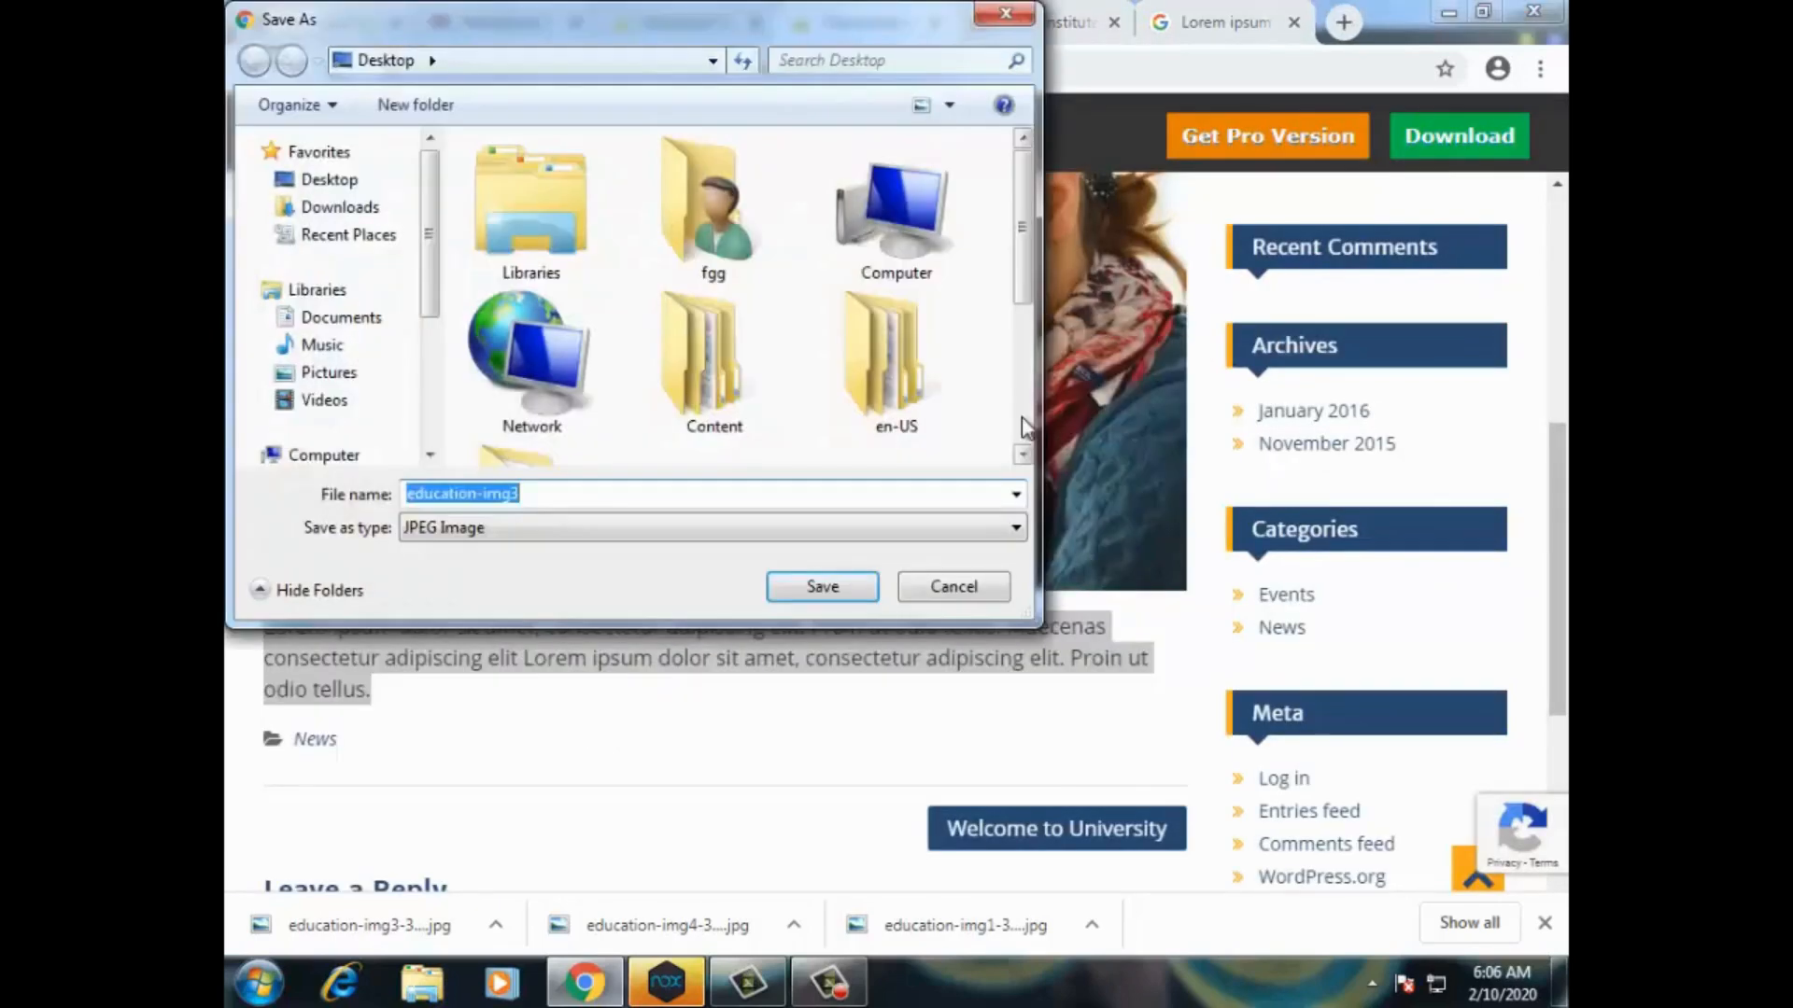
key(Return)
click(320, 19)
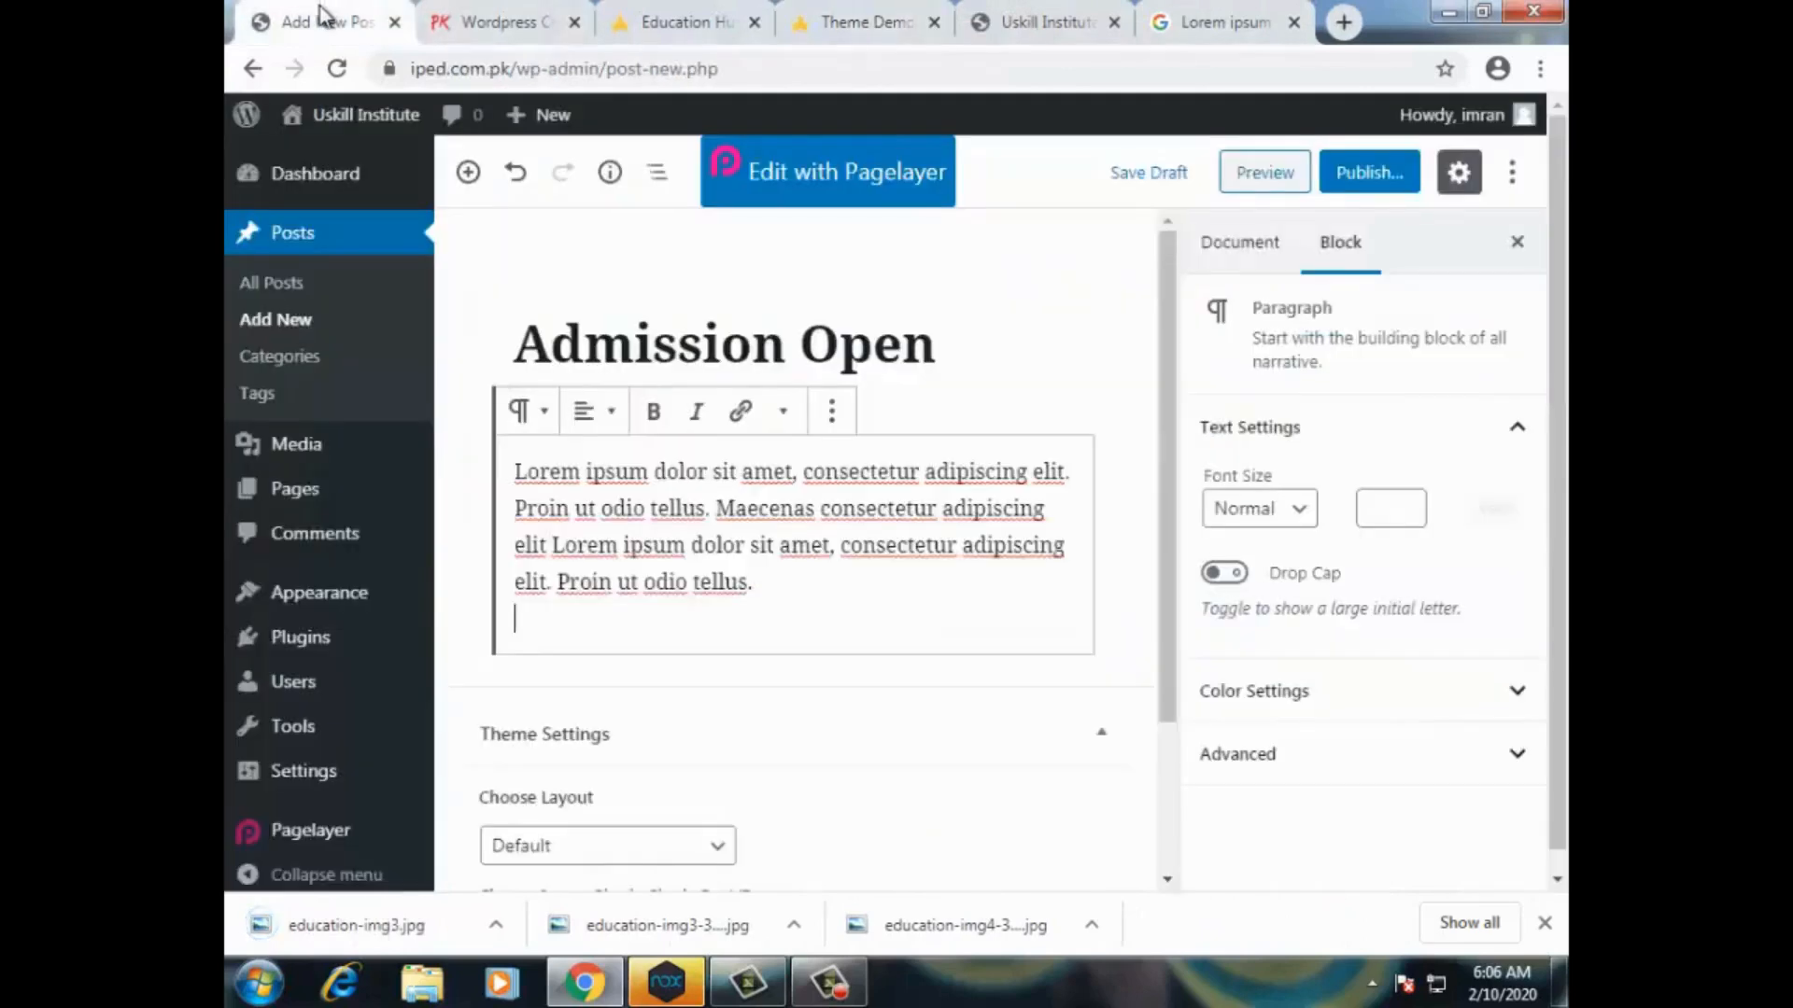
Upload education-img3 from the Desktop and set it as the Admission Open post's featured image.
click(1235, 244)
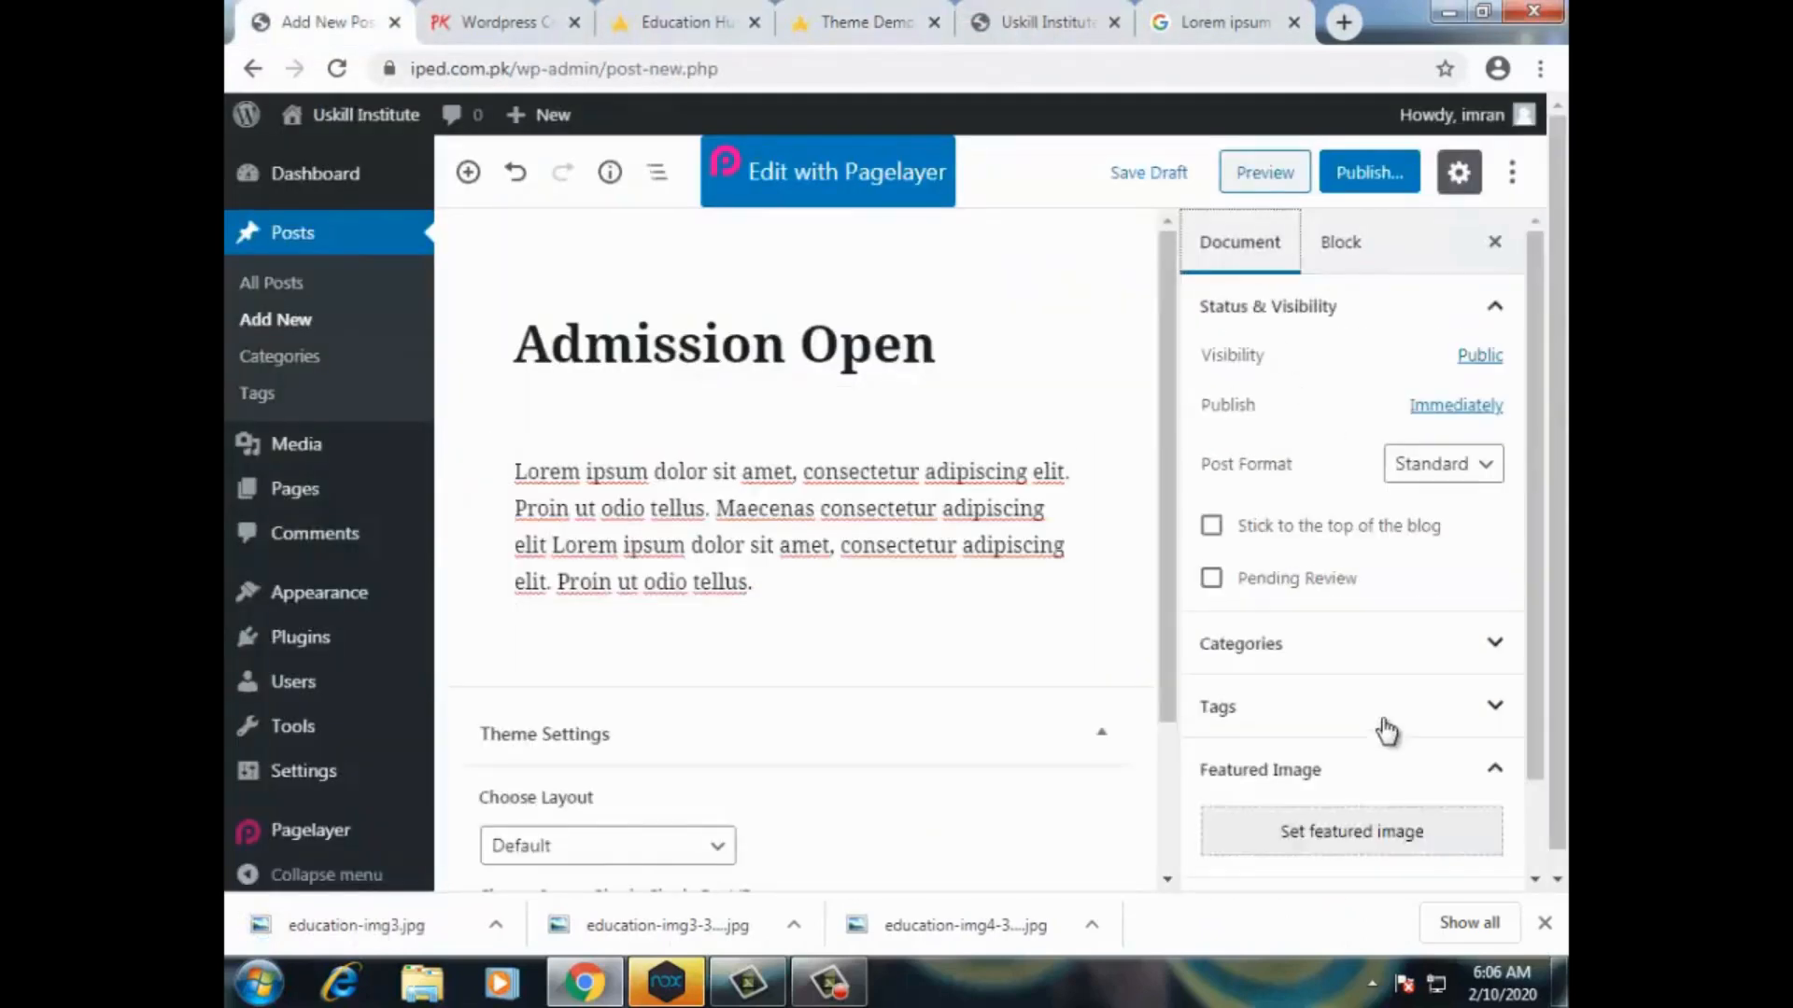
click(1334, 659)
click(1336, 659)
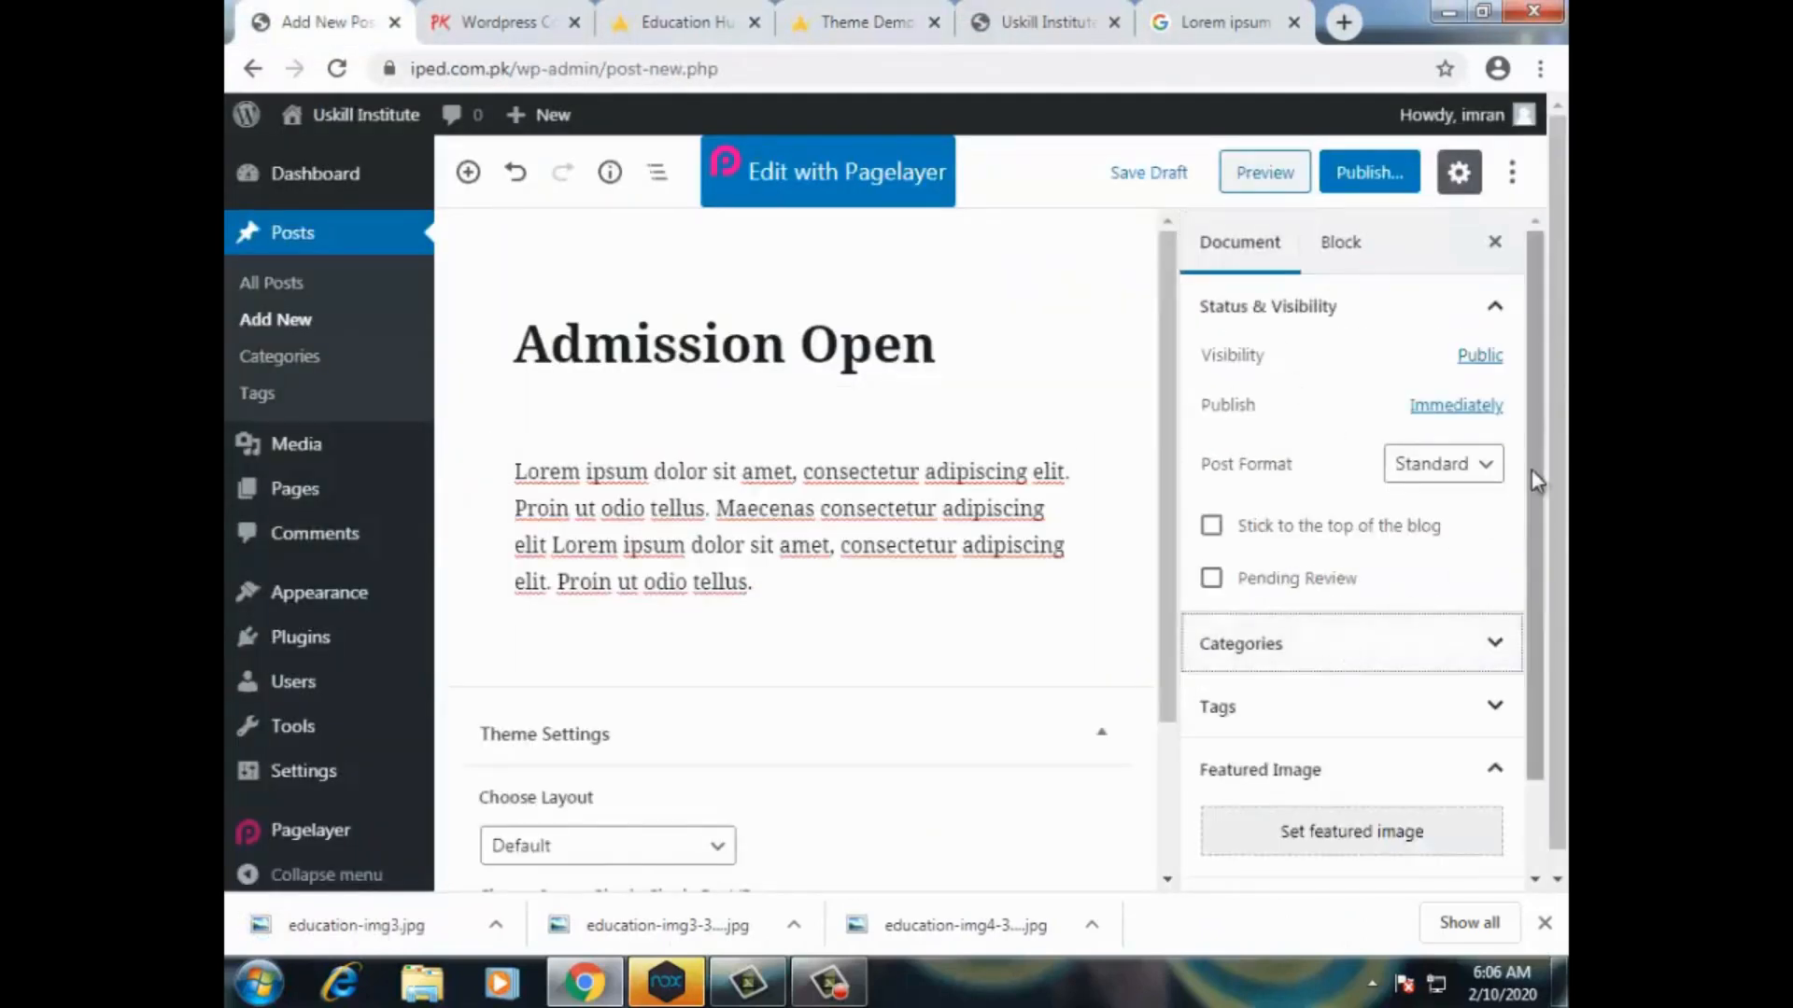
scroll(1531, 470, down, 2)
click(1369, 714)
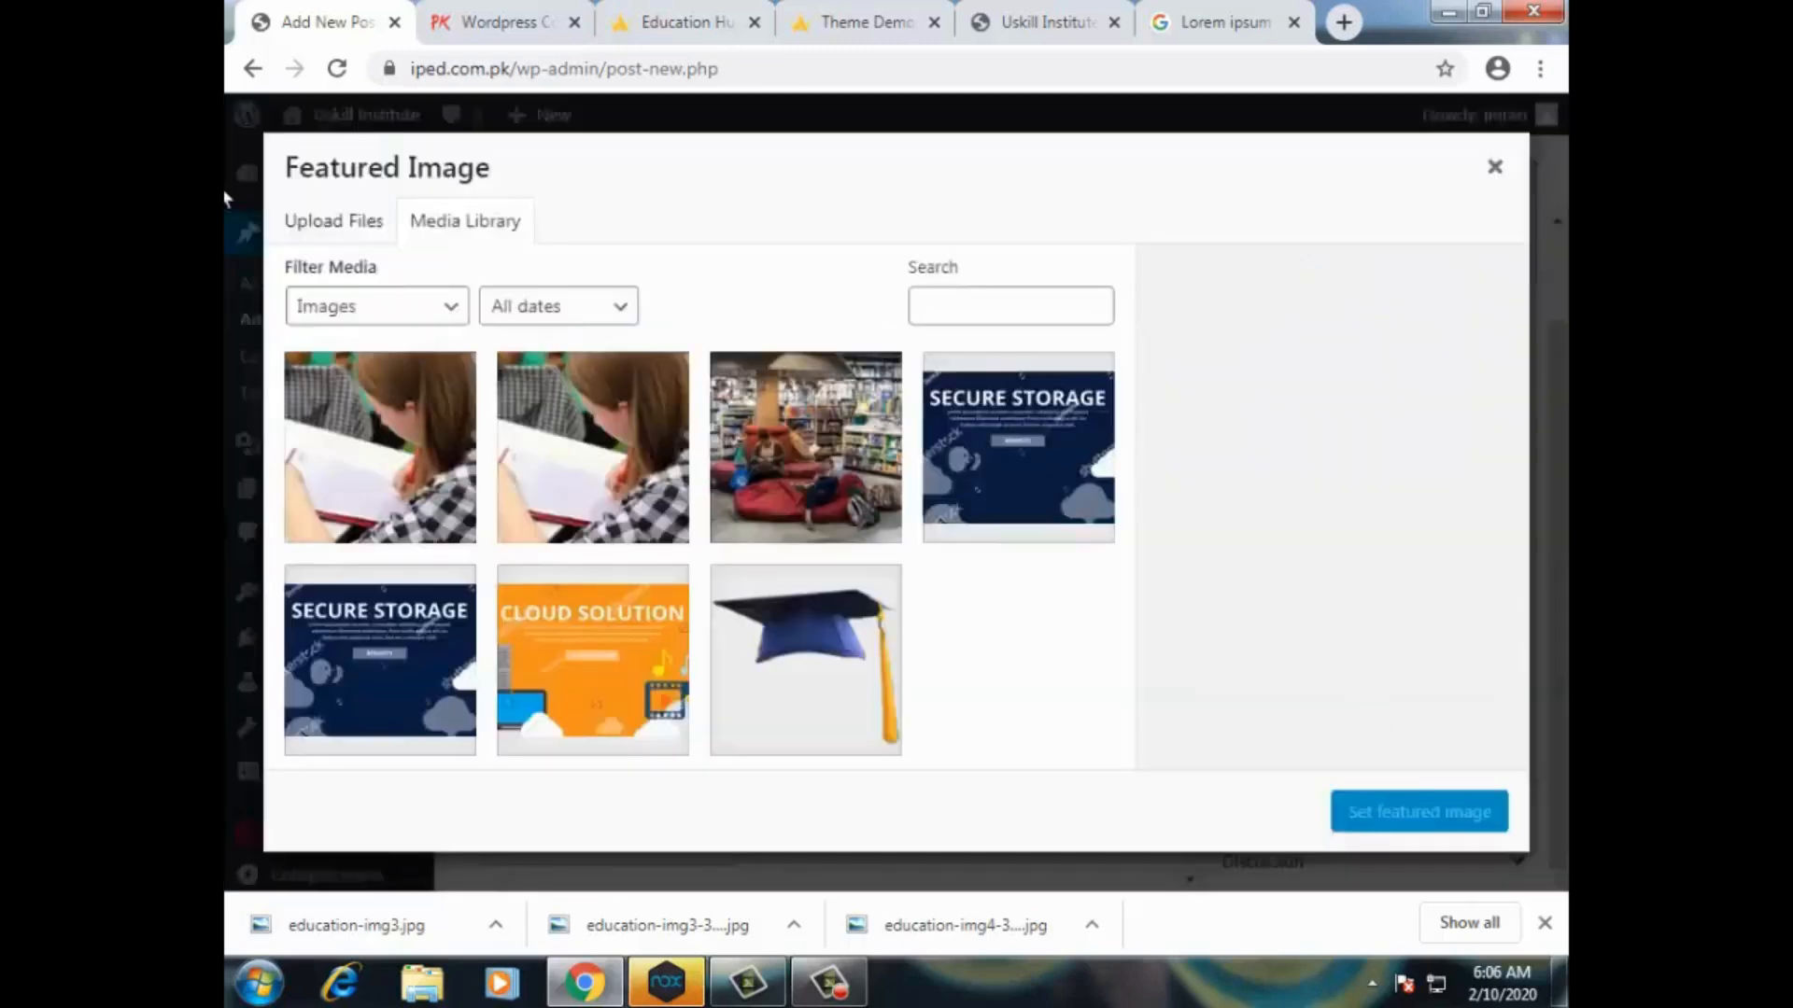
click(338, 227)
click(950, 561)
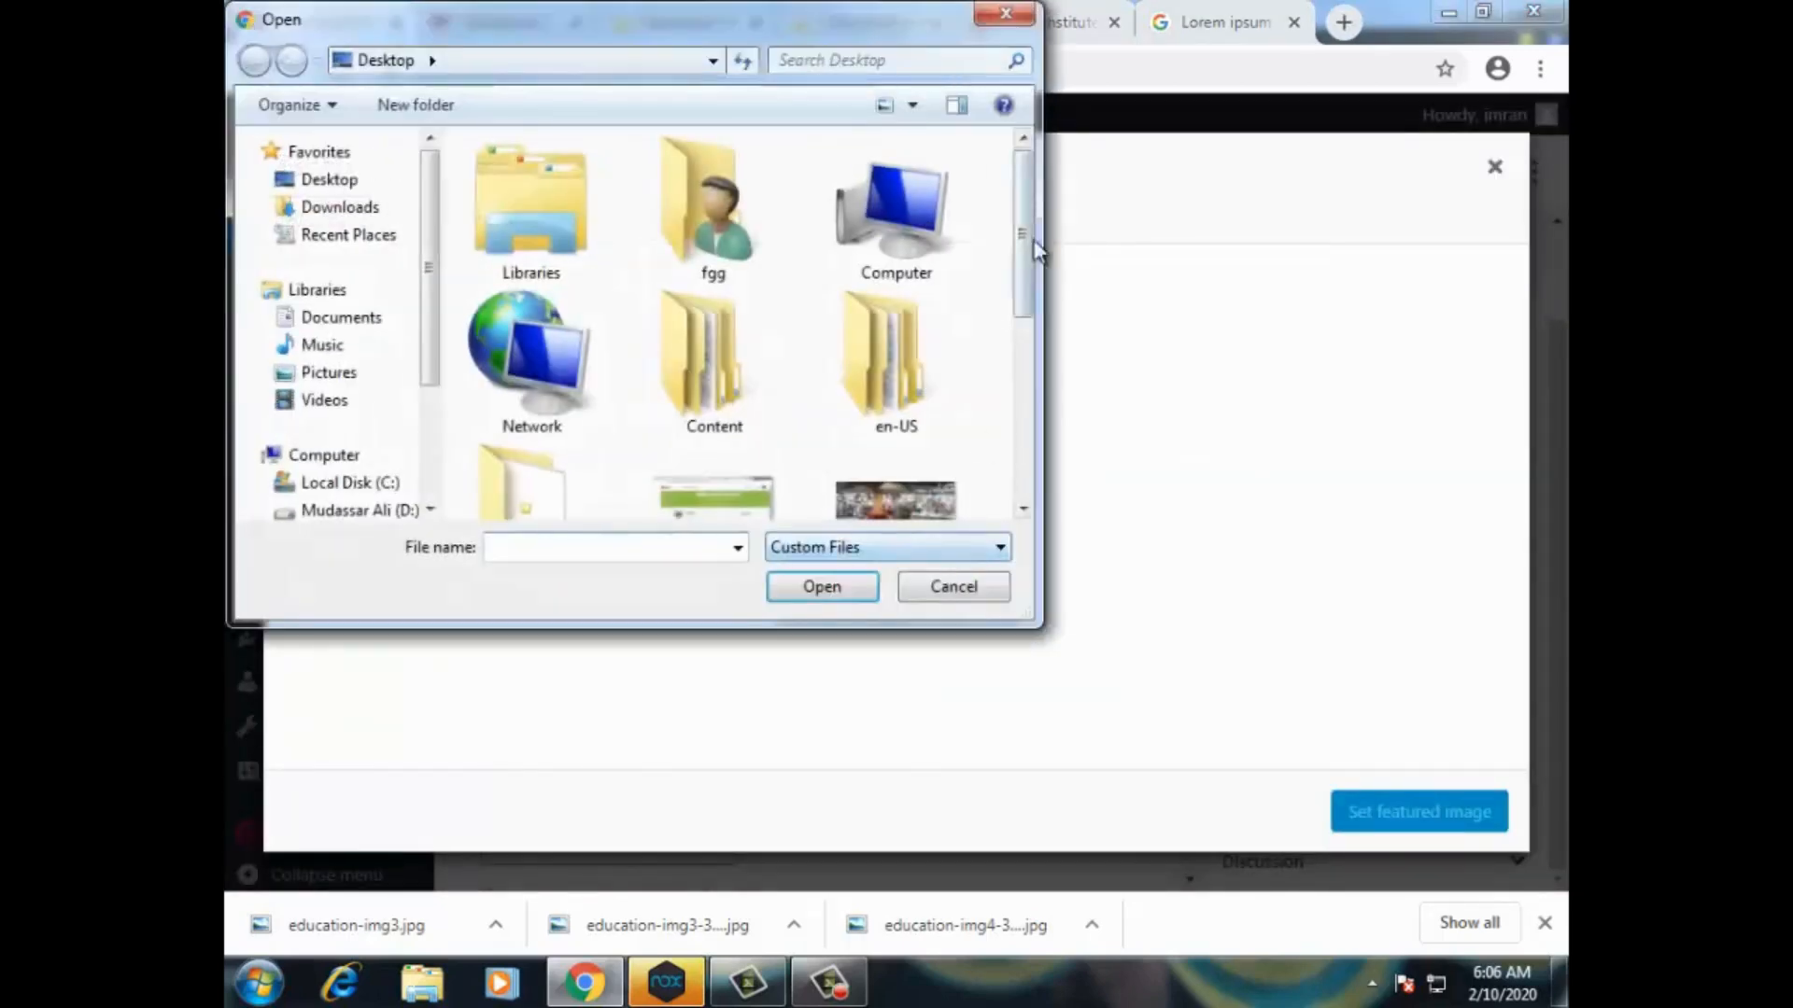
drag(1025, 233, 1033, 355)
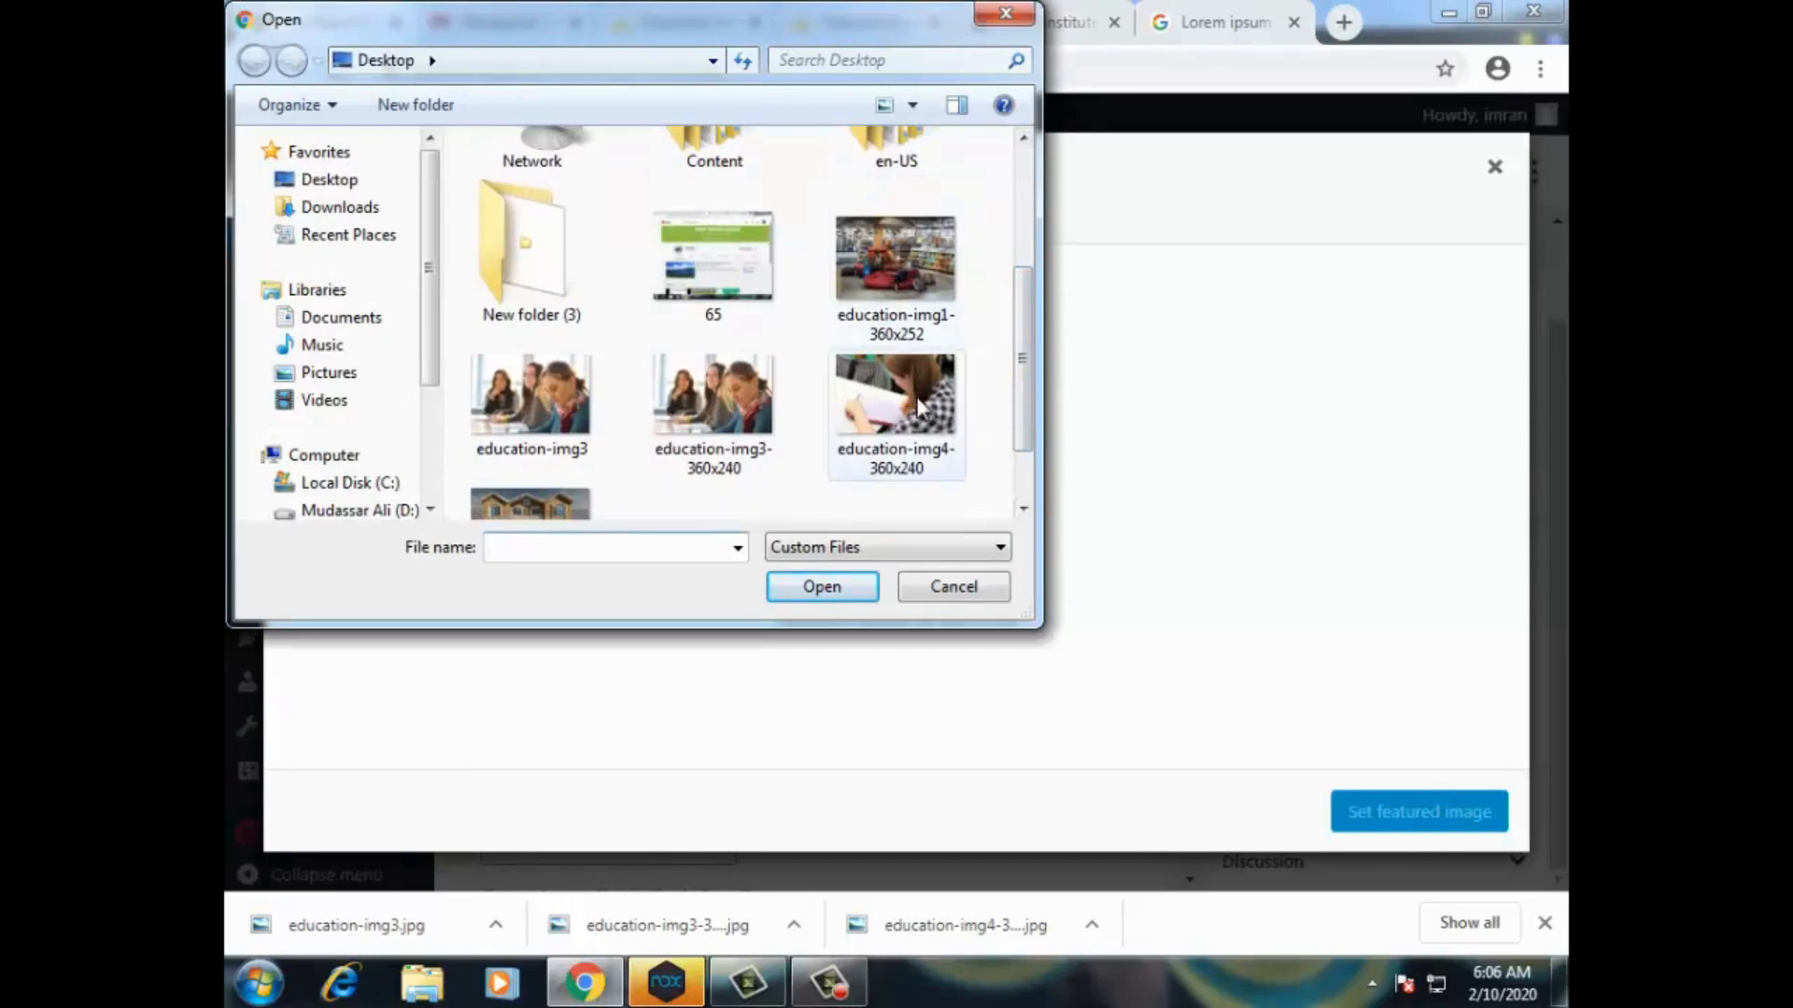
double_click(530, 396)
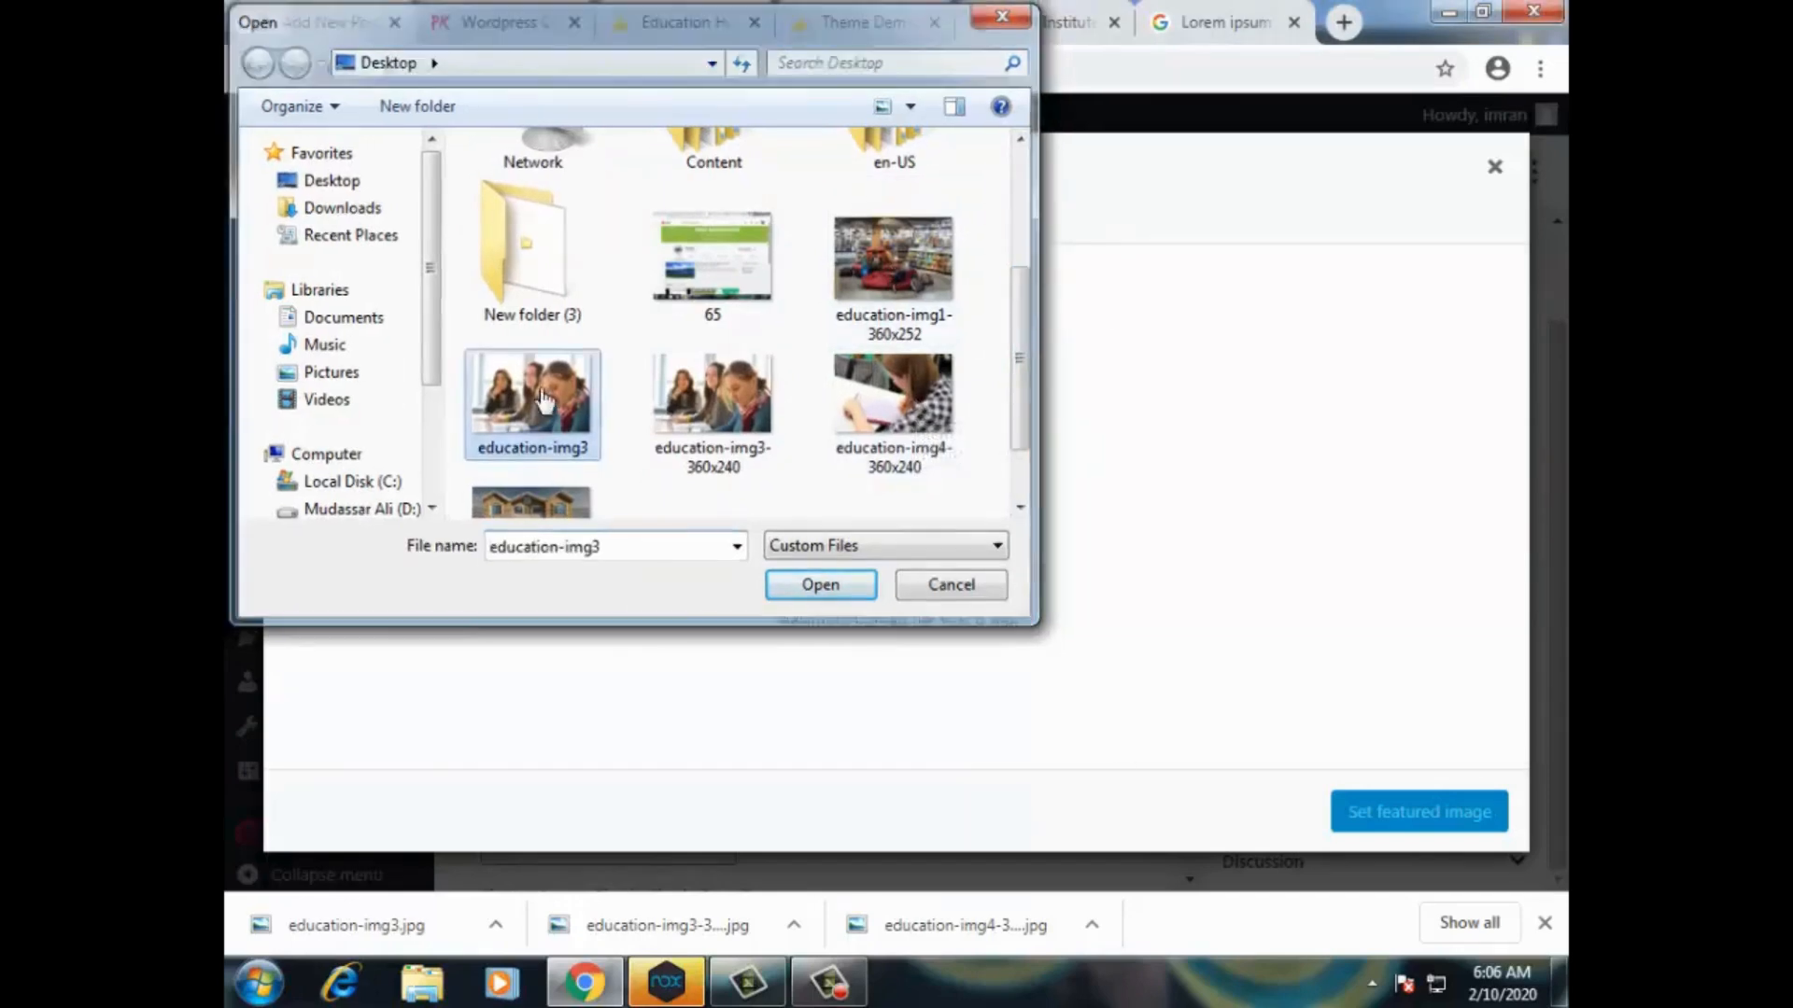
drag(1519, 488, 1548, 700)
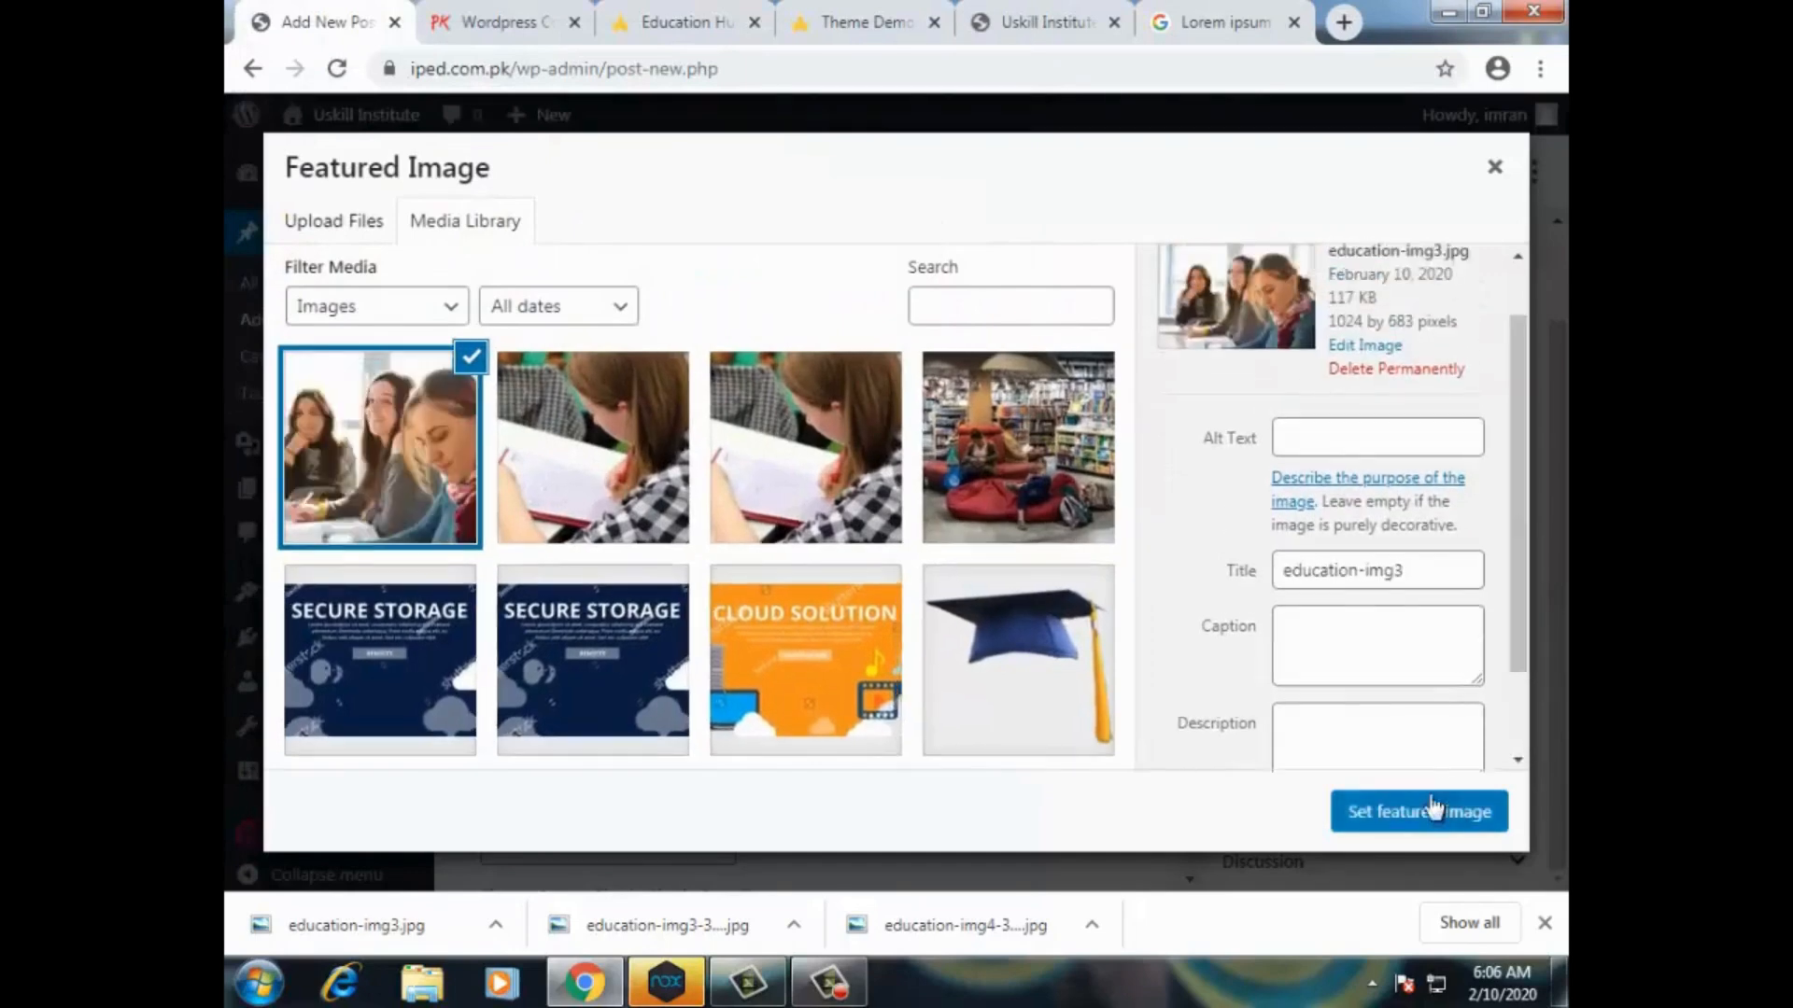
click(1428, 811)
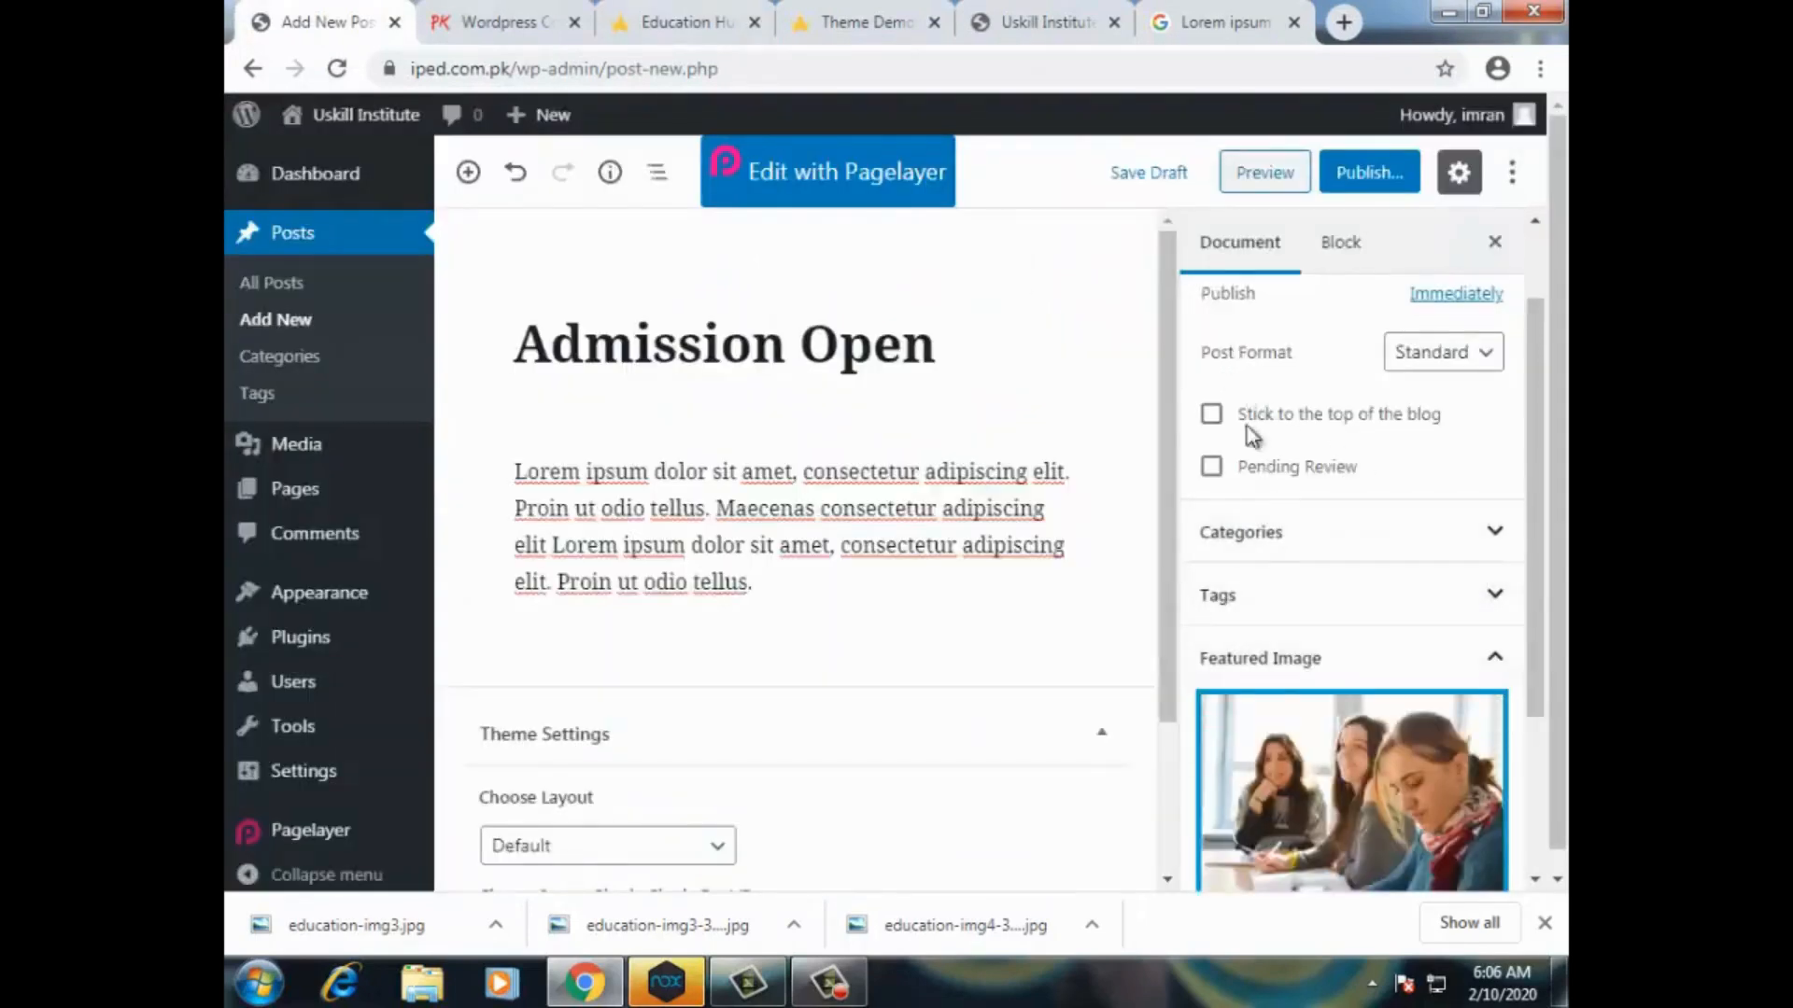
Assign the Admission Open post to the Education category and publish it.
click(1267, 551)
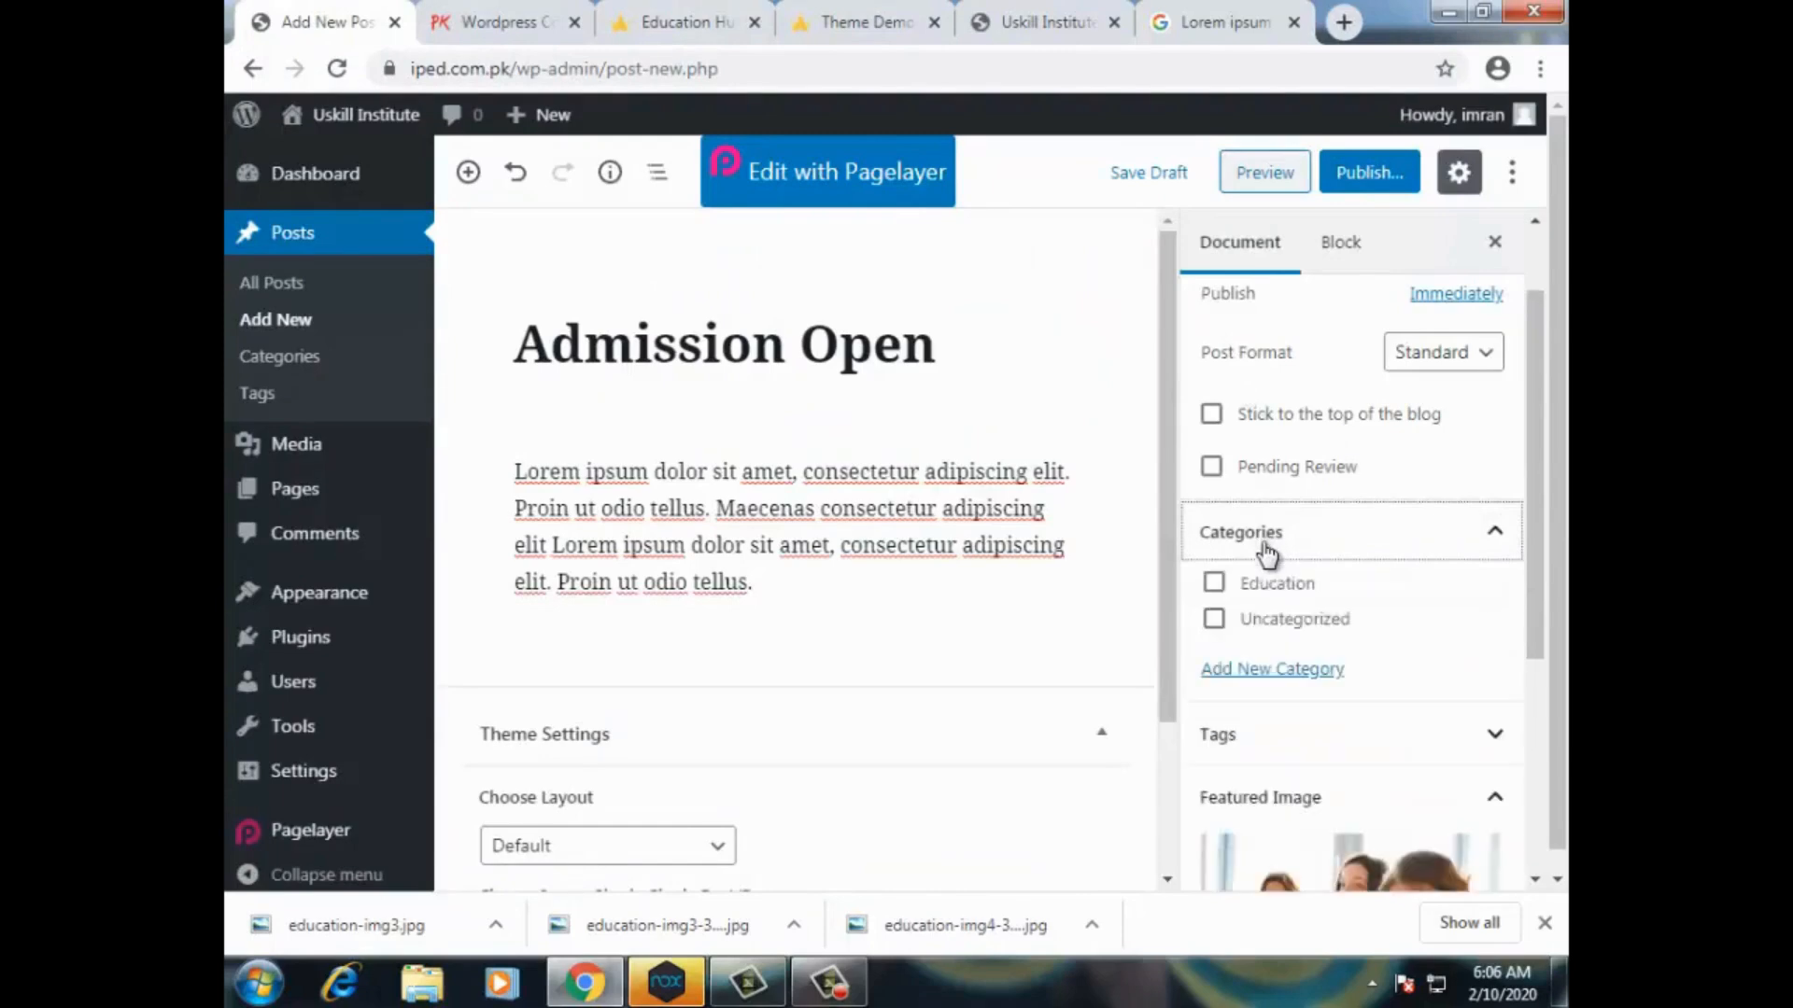
click(1212, 588)
click(1368, 172)
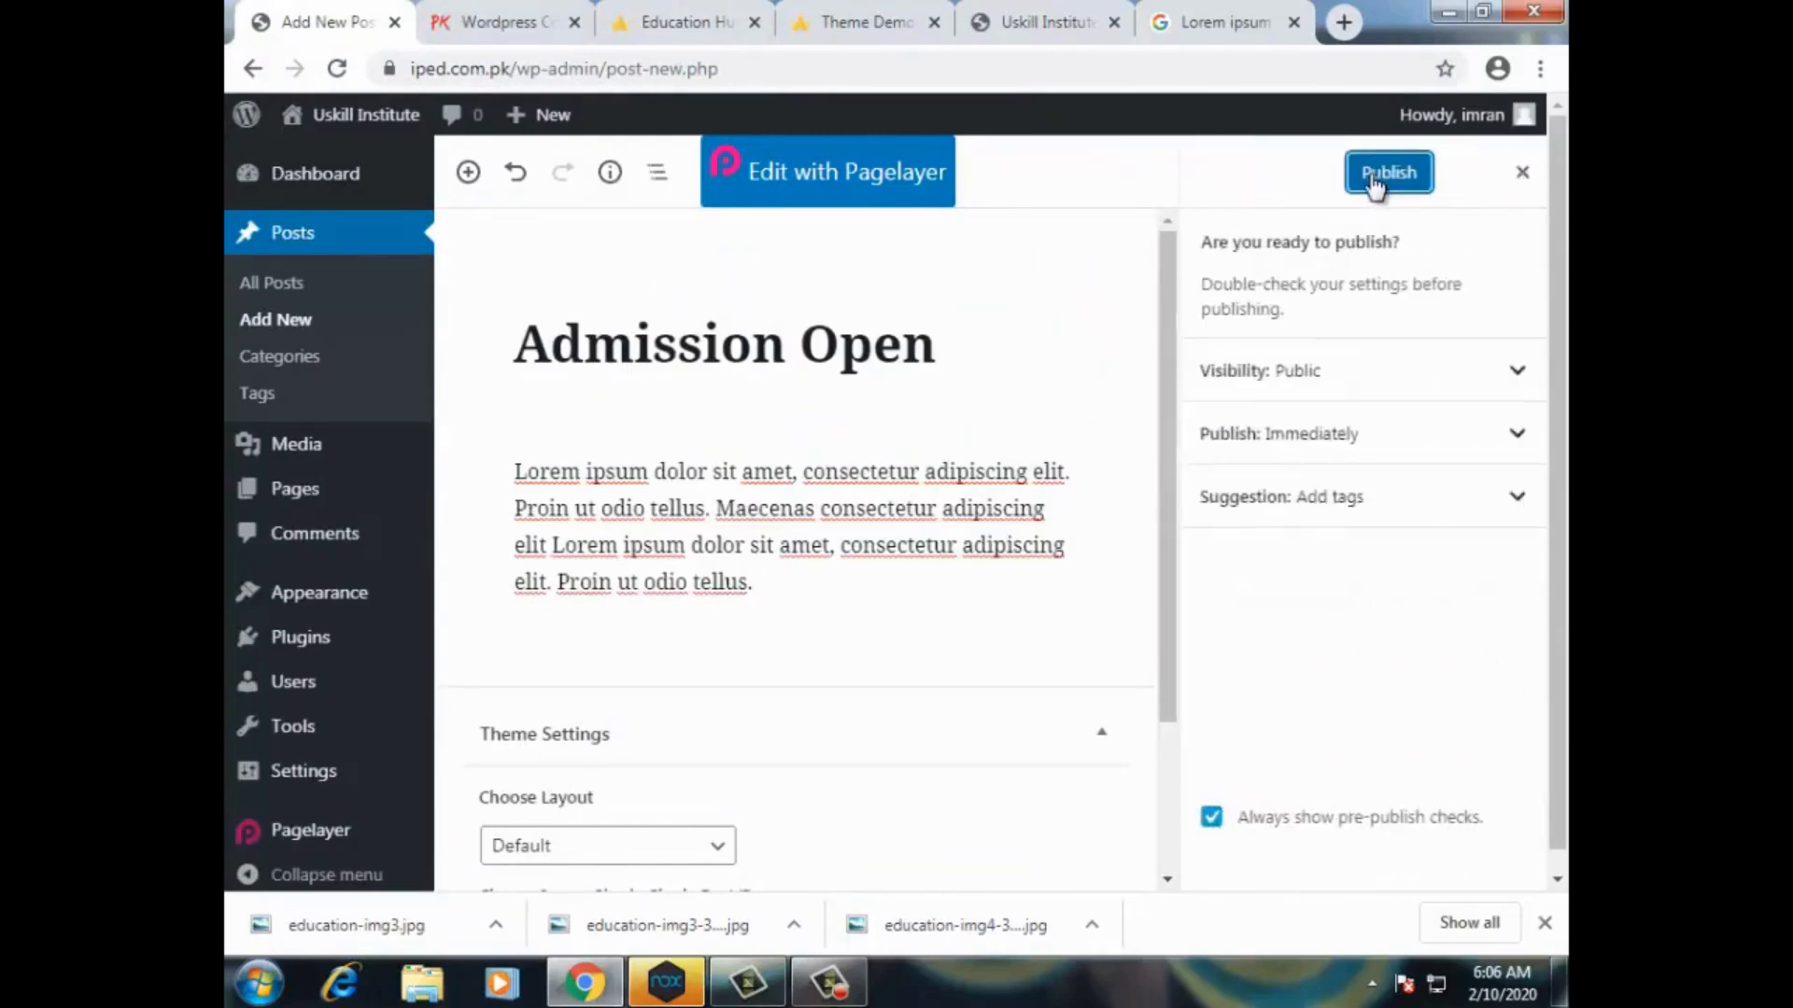
click(1377, 171)
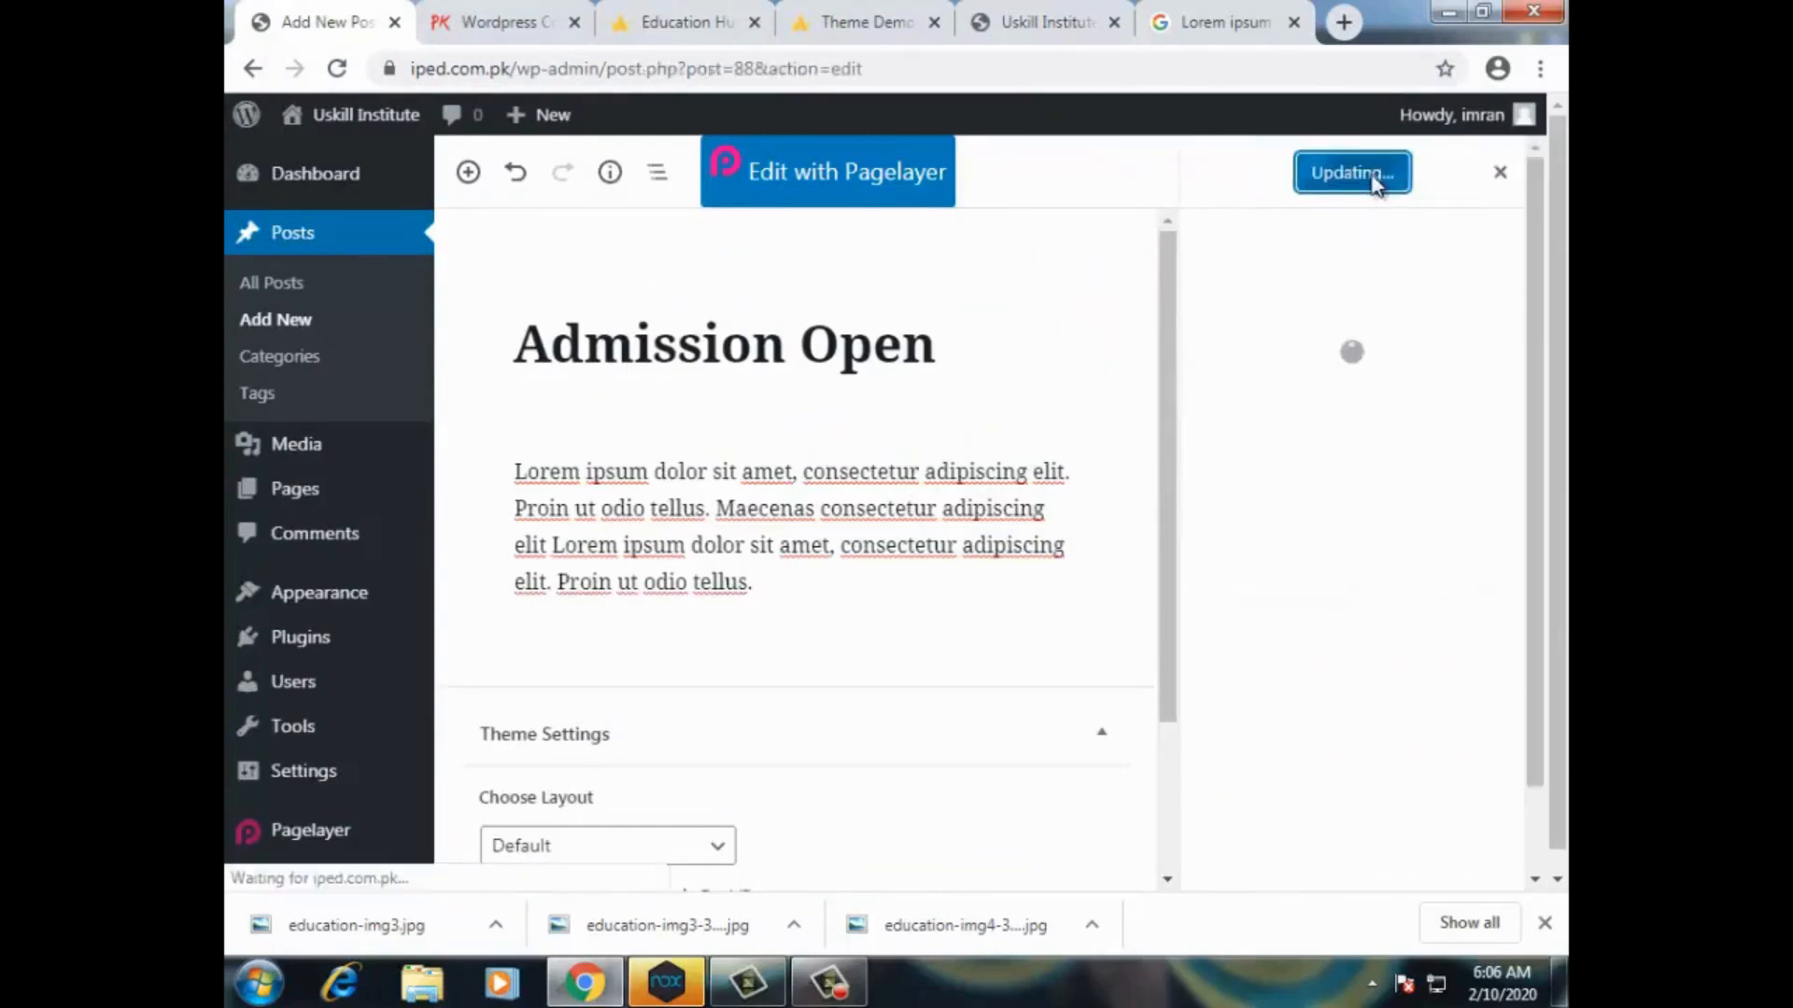
click(475, 17)
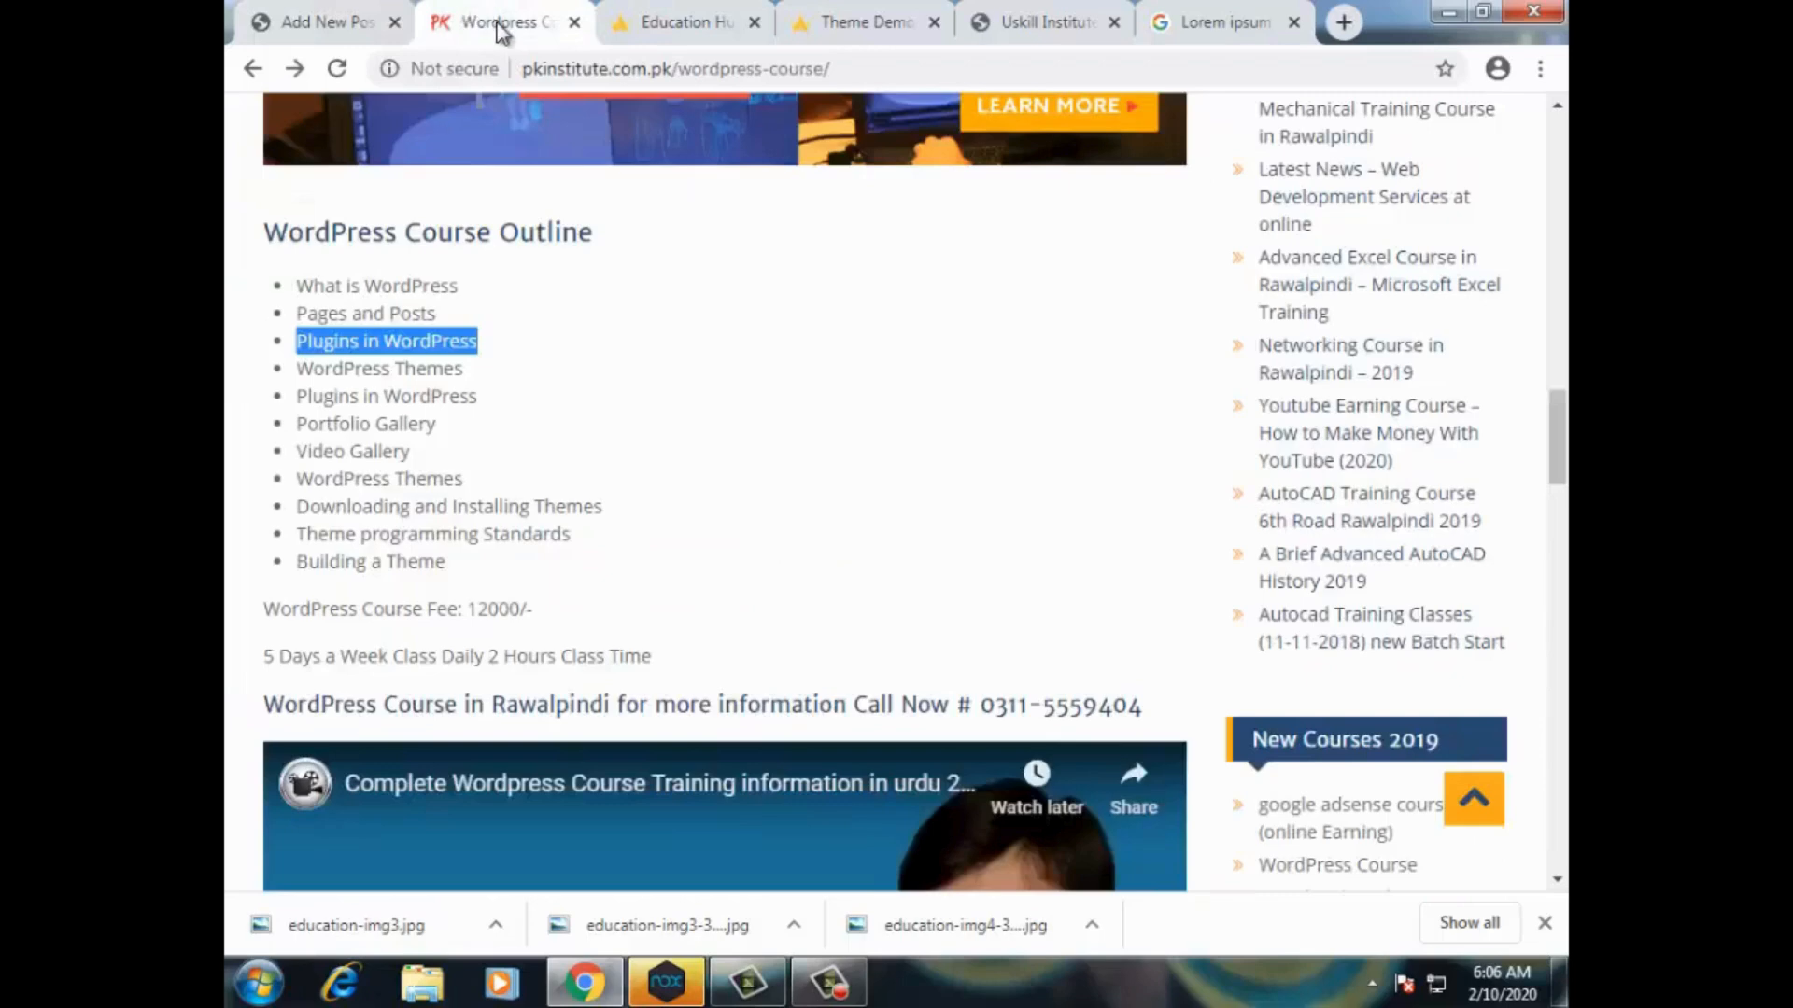
click(852, 13)
click(588, 17)
click(664, 18)
click(338, 24)
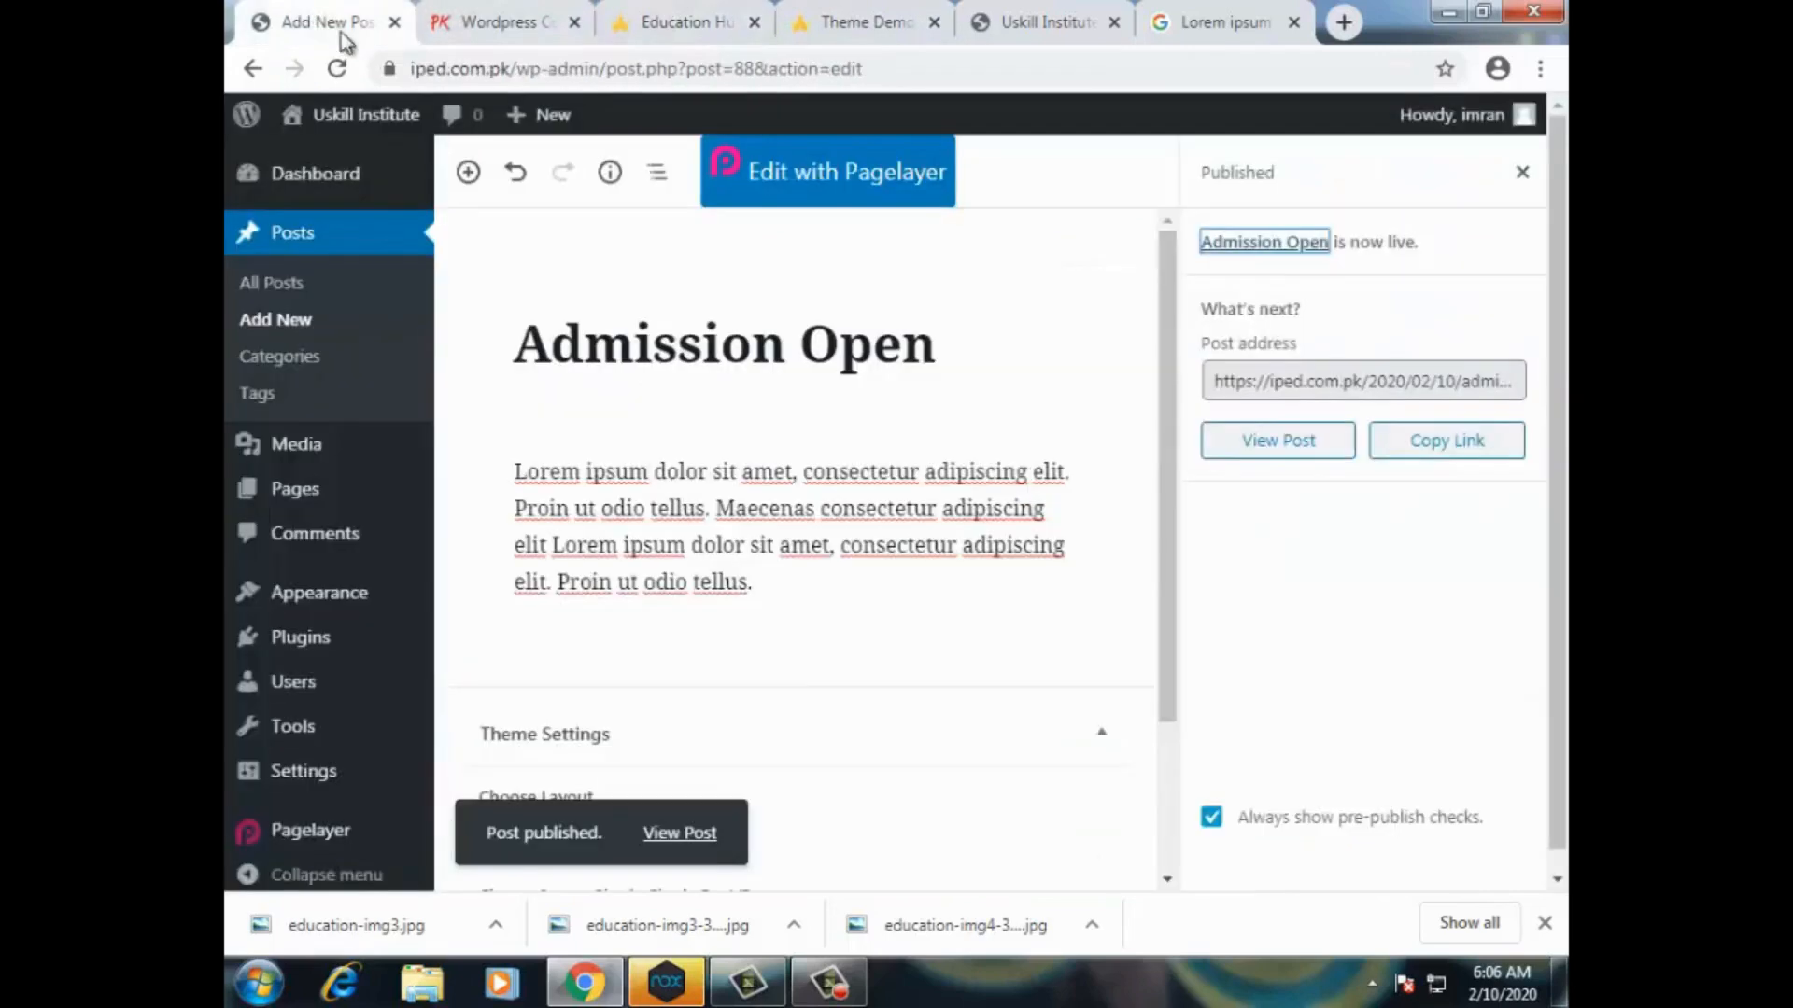
Open the live Uskill Institute site in a new browser tab.
mouse_move(338, 136)
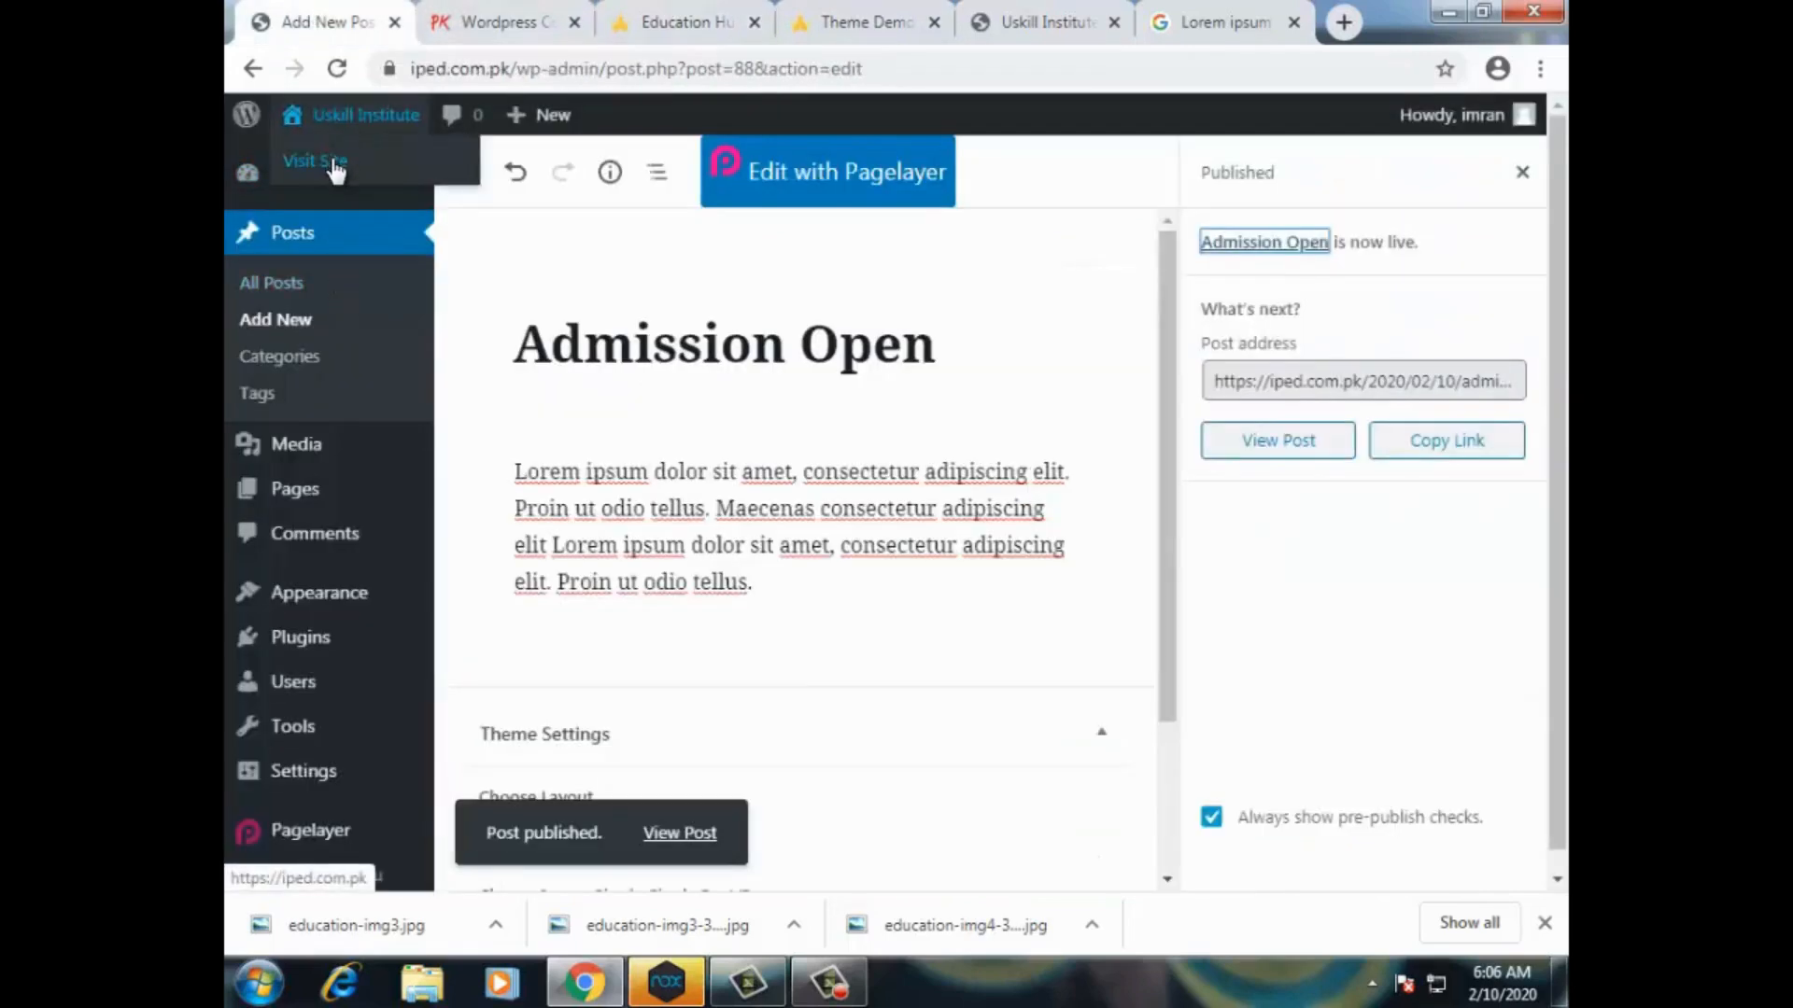
right_click(335, 171)
click(374, 177)
Set the News Category to Education in the theme's Home Page Options and publish the change.
mouse_move(380, 604)
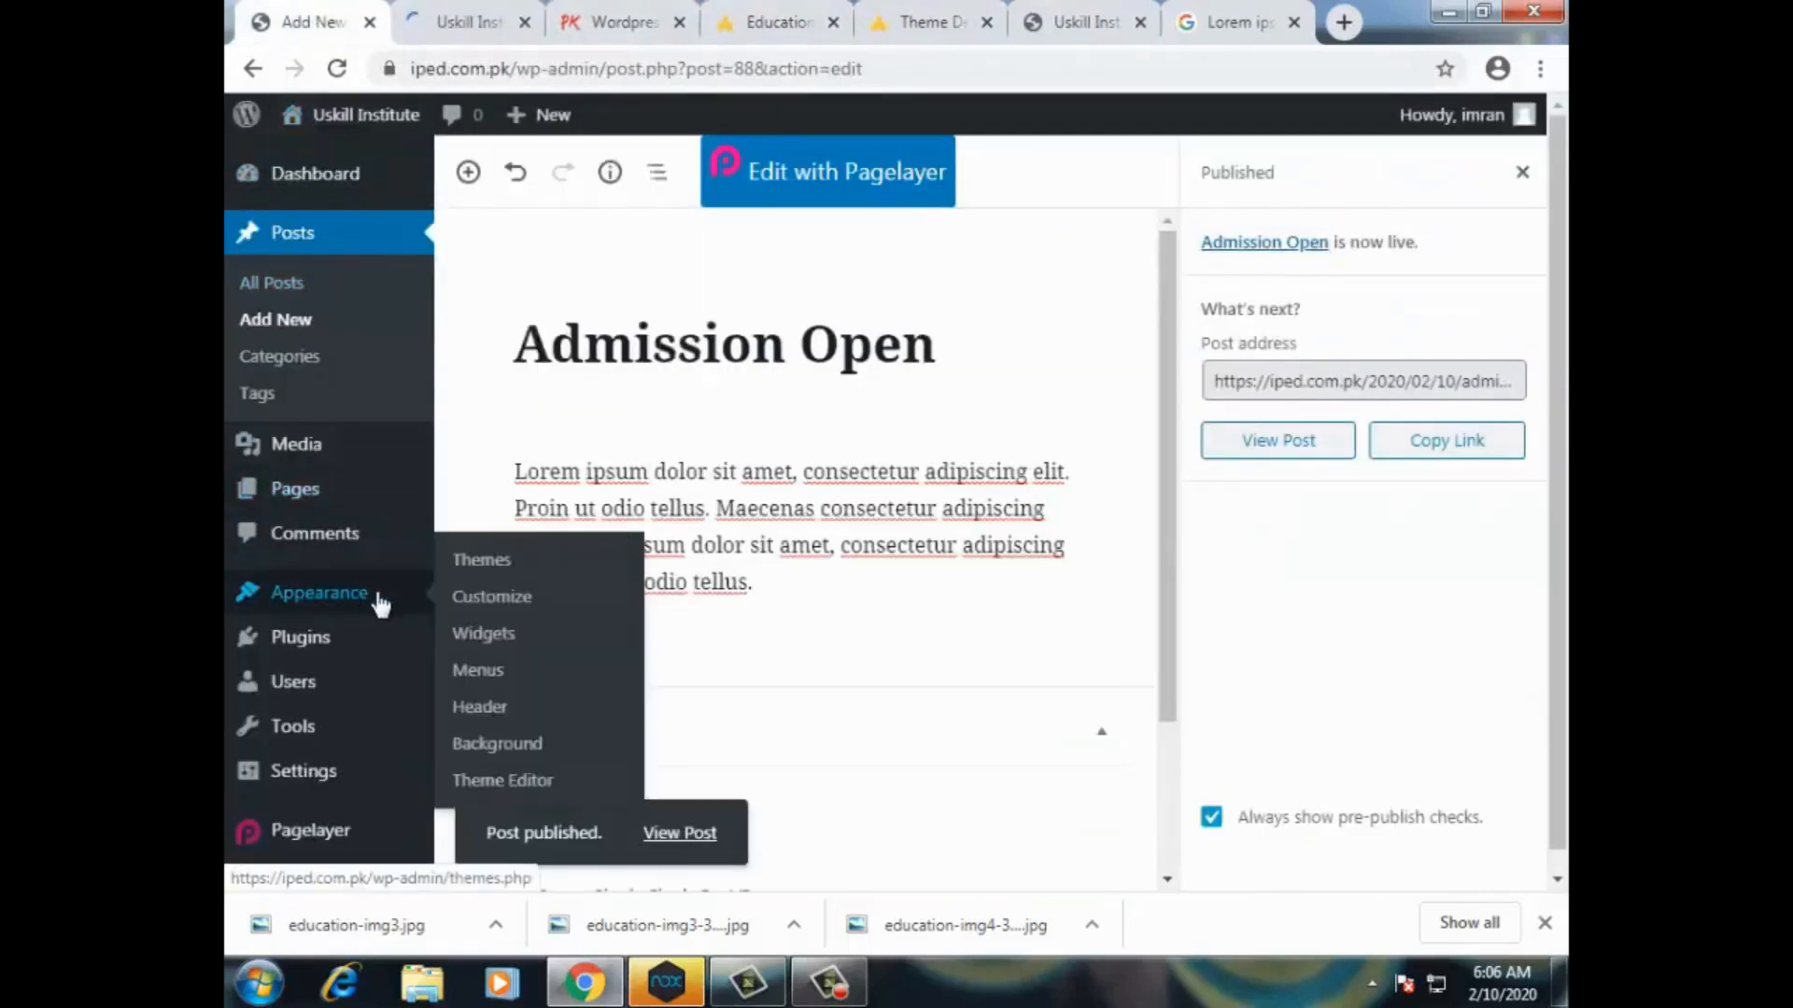
click(514, 598)
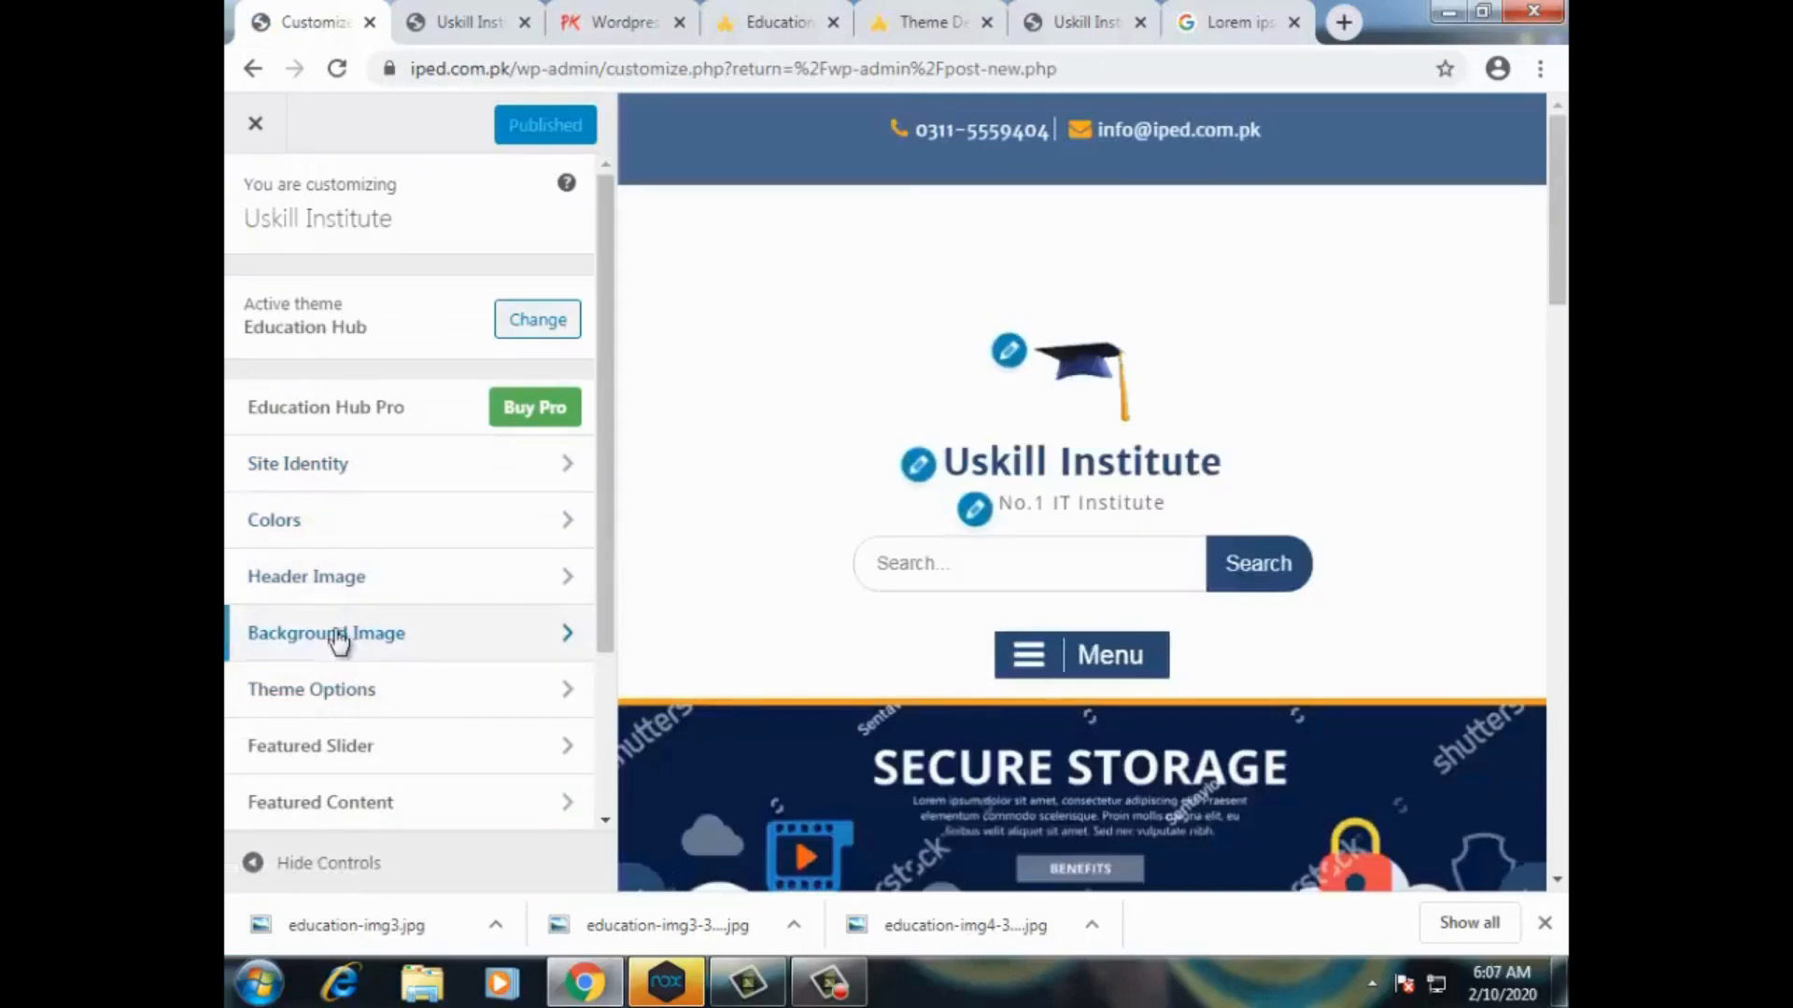
click(385, 711)
click(385, 475)
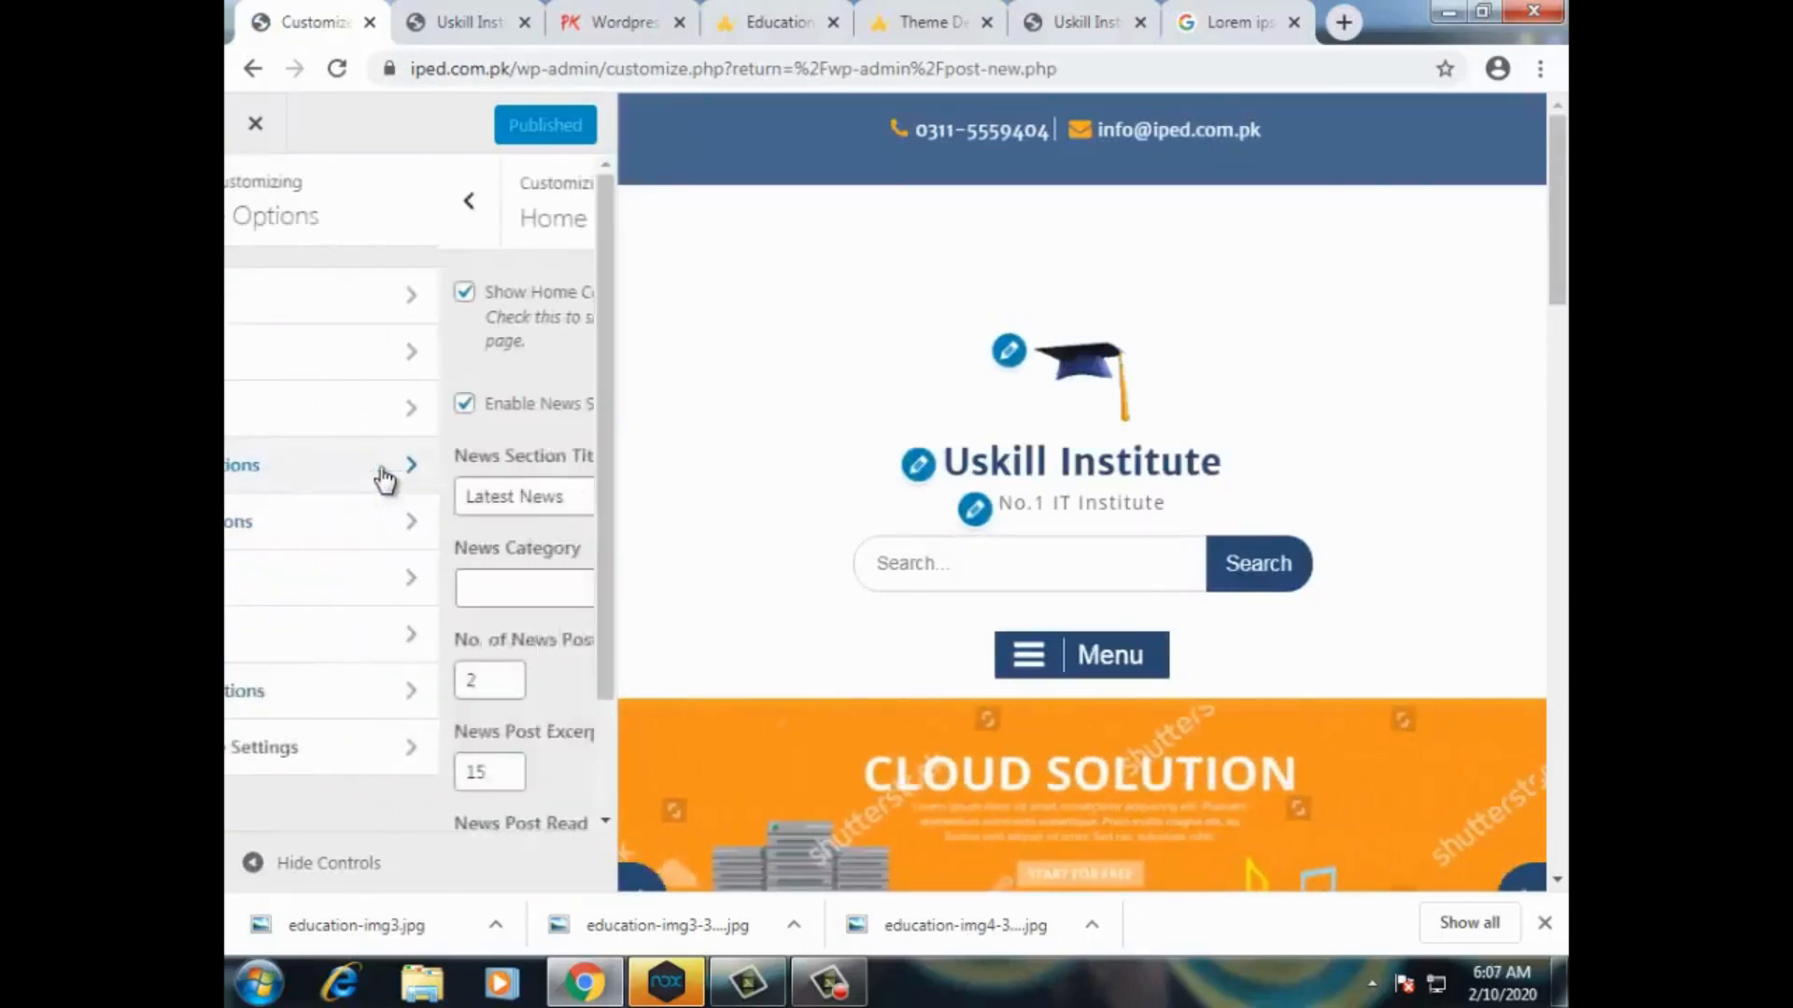
click(394, 590)
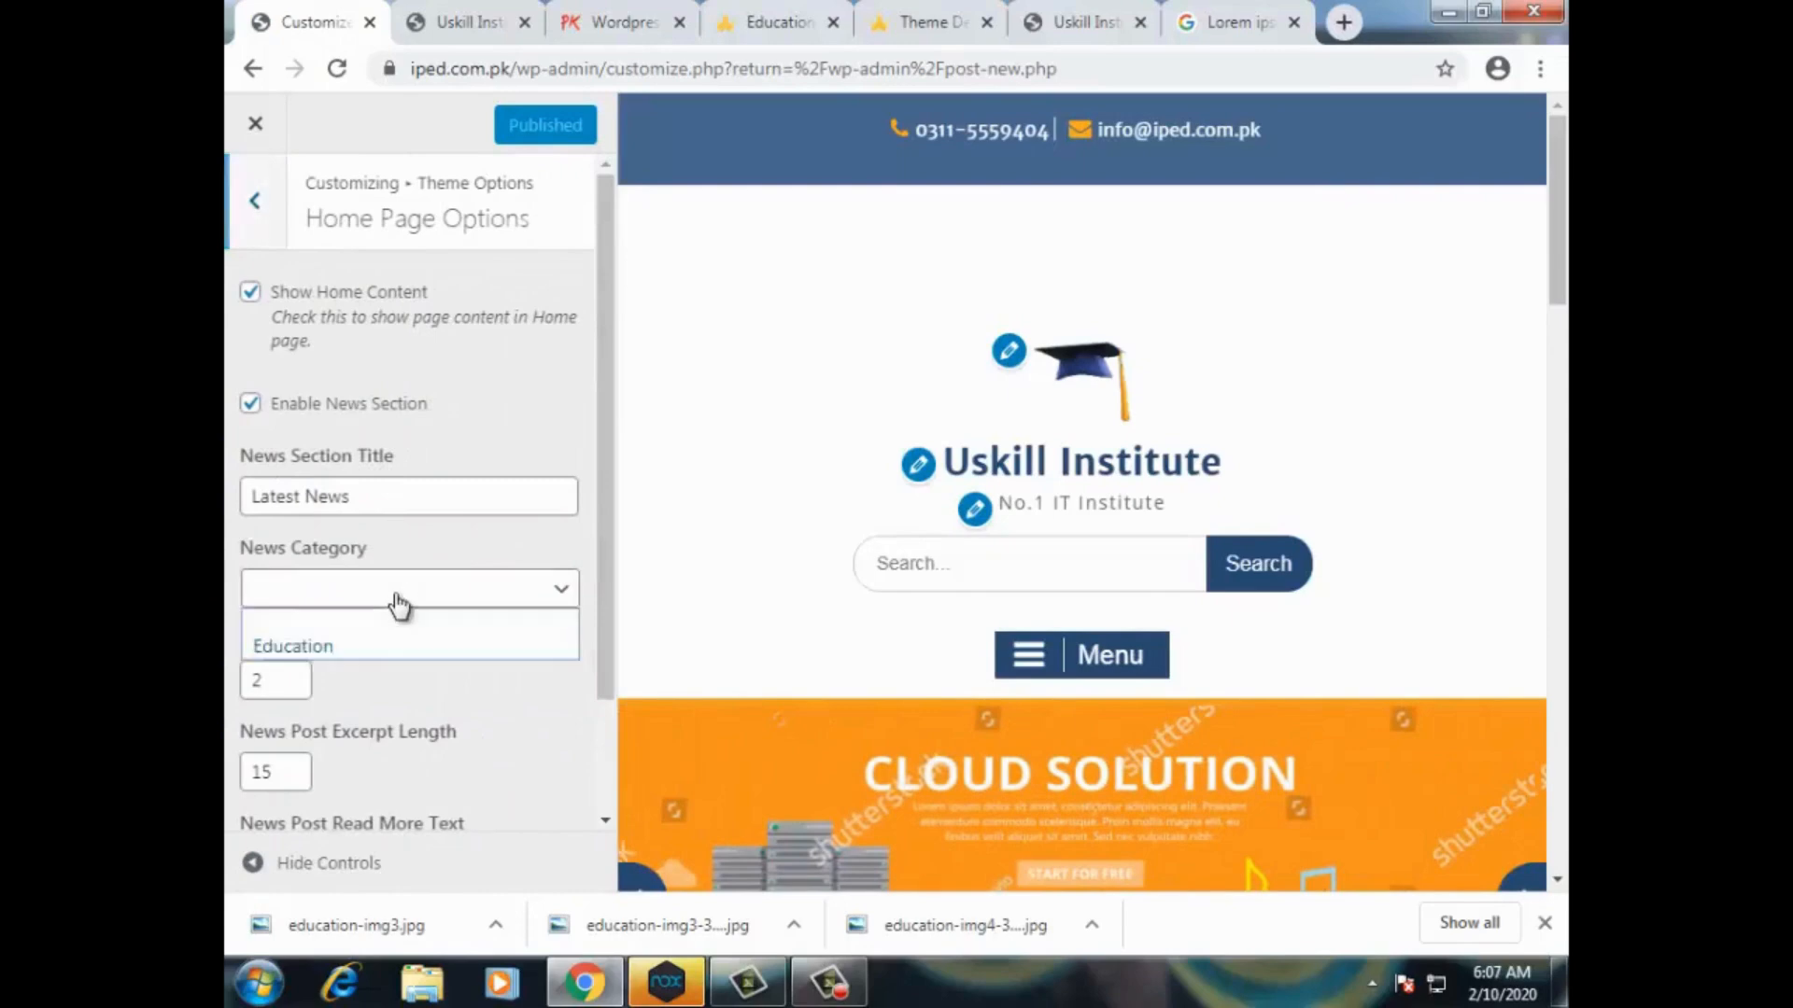
click(293, 648)
click(506, 122)
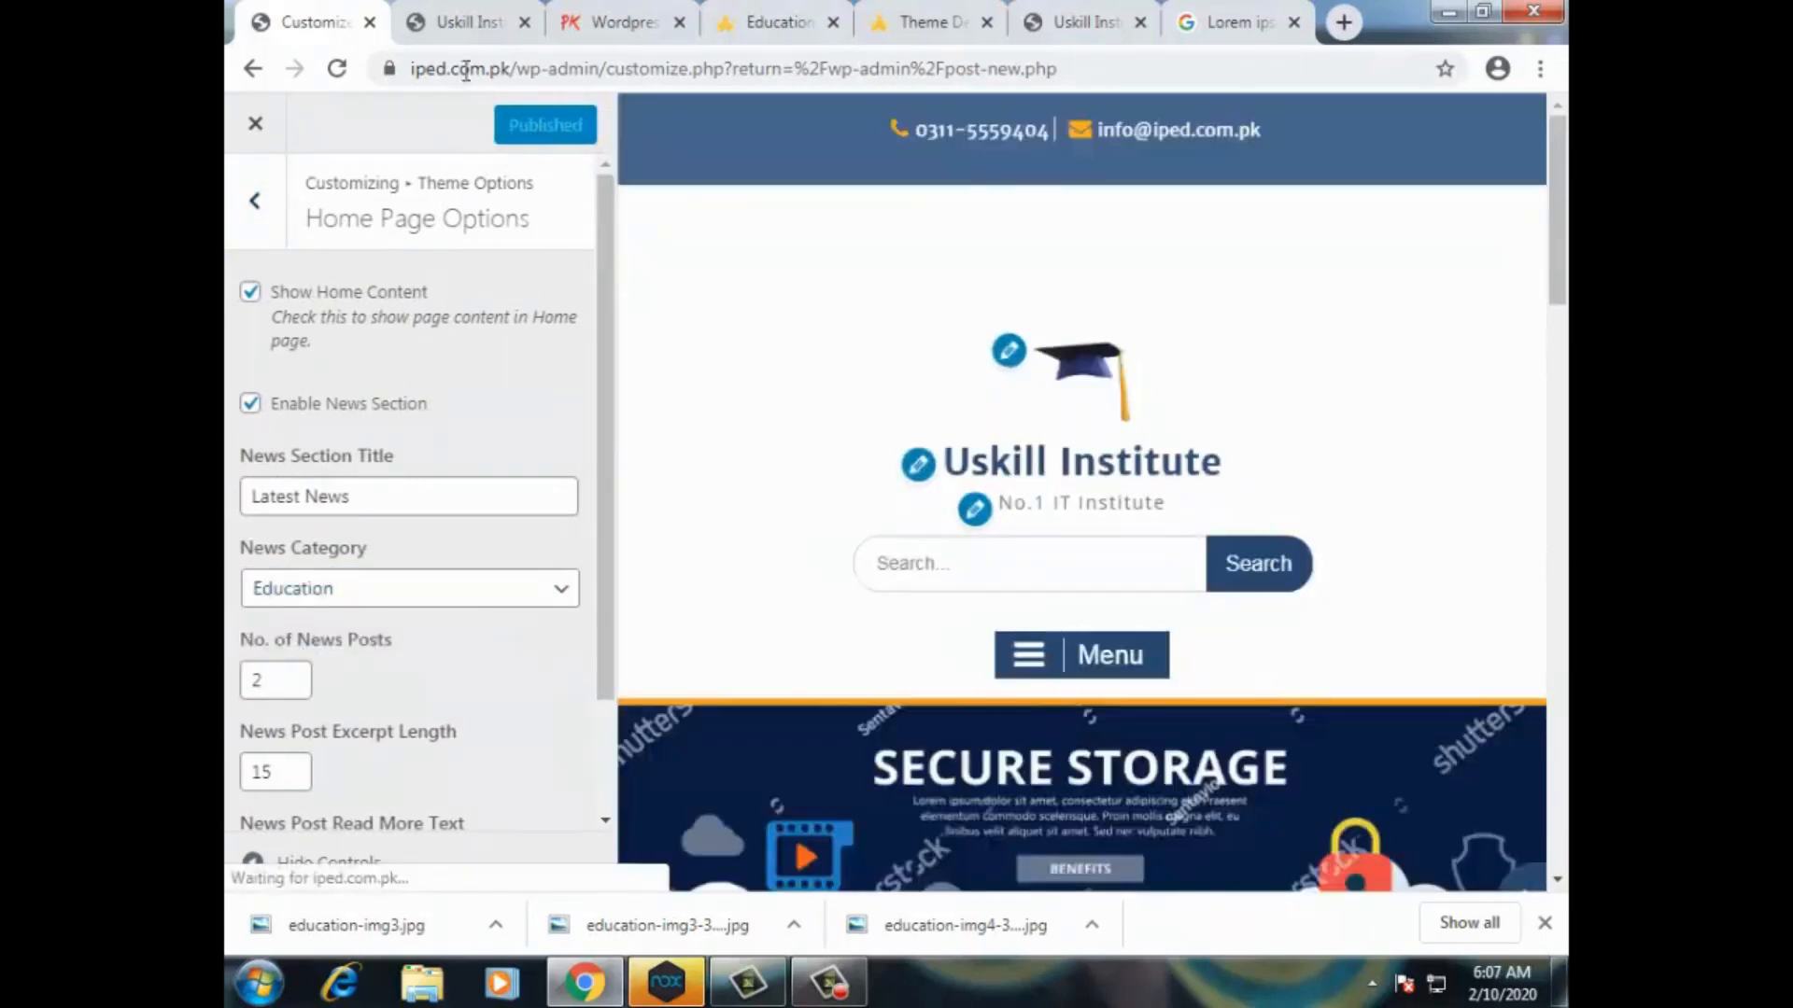
Compare the live home page's Latest News section with the demo's News and Events sections.
click(453, 24)
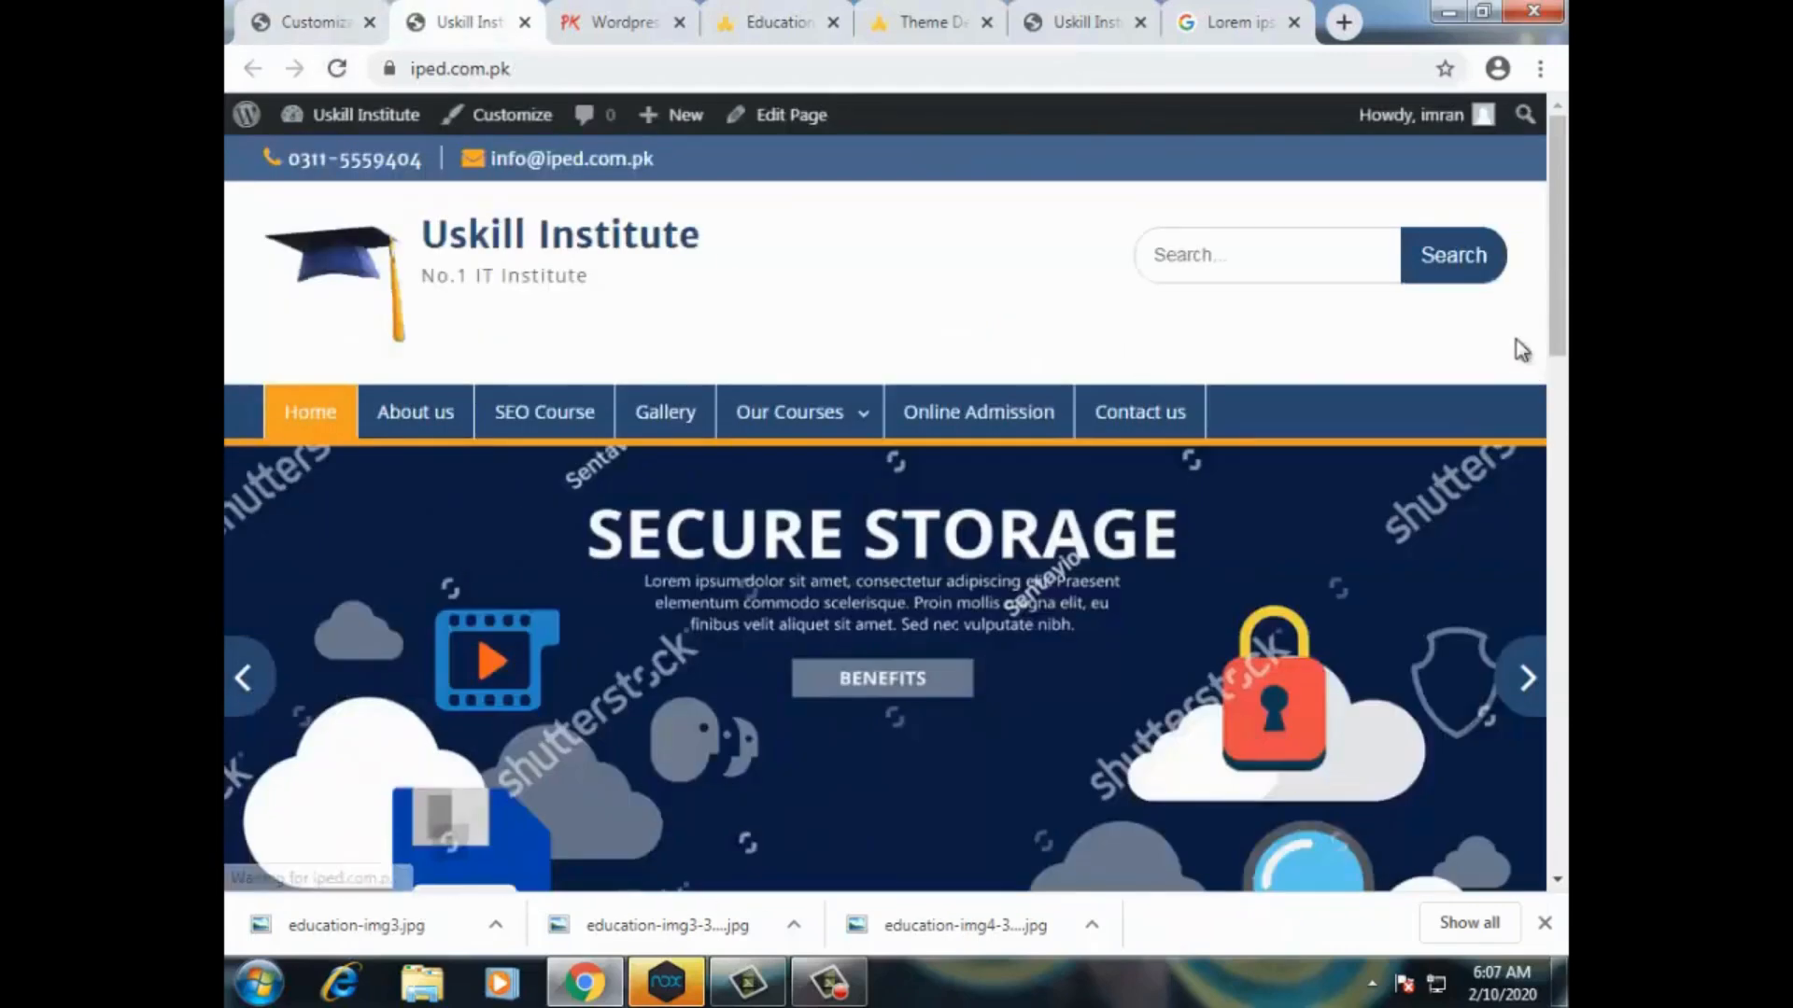
drag(1559, 222, 1557, 623)
click(950, 22)
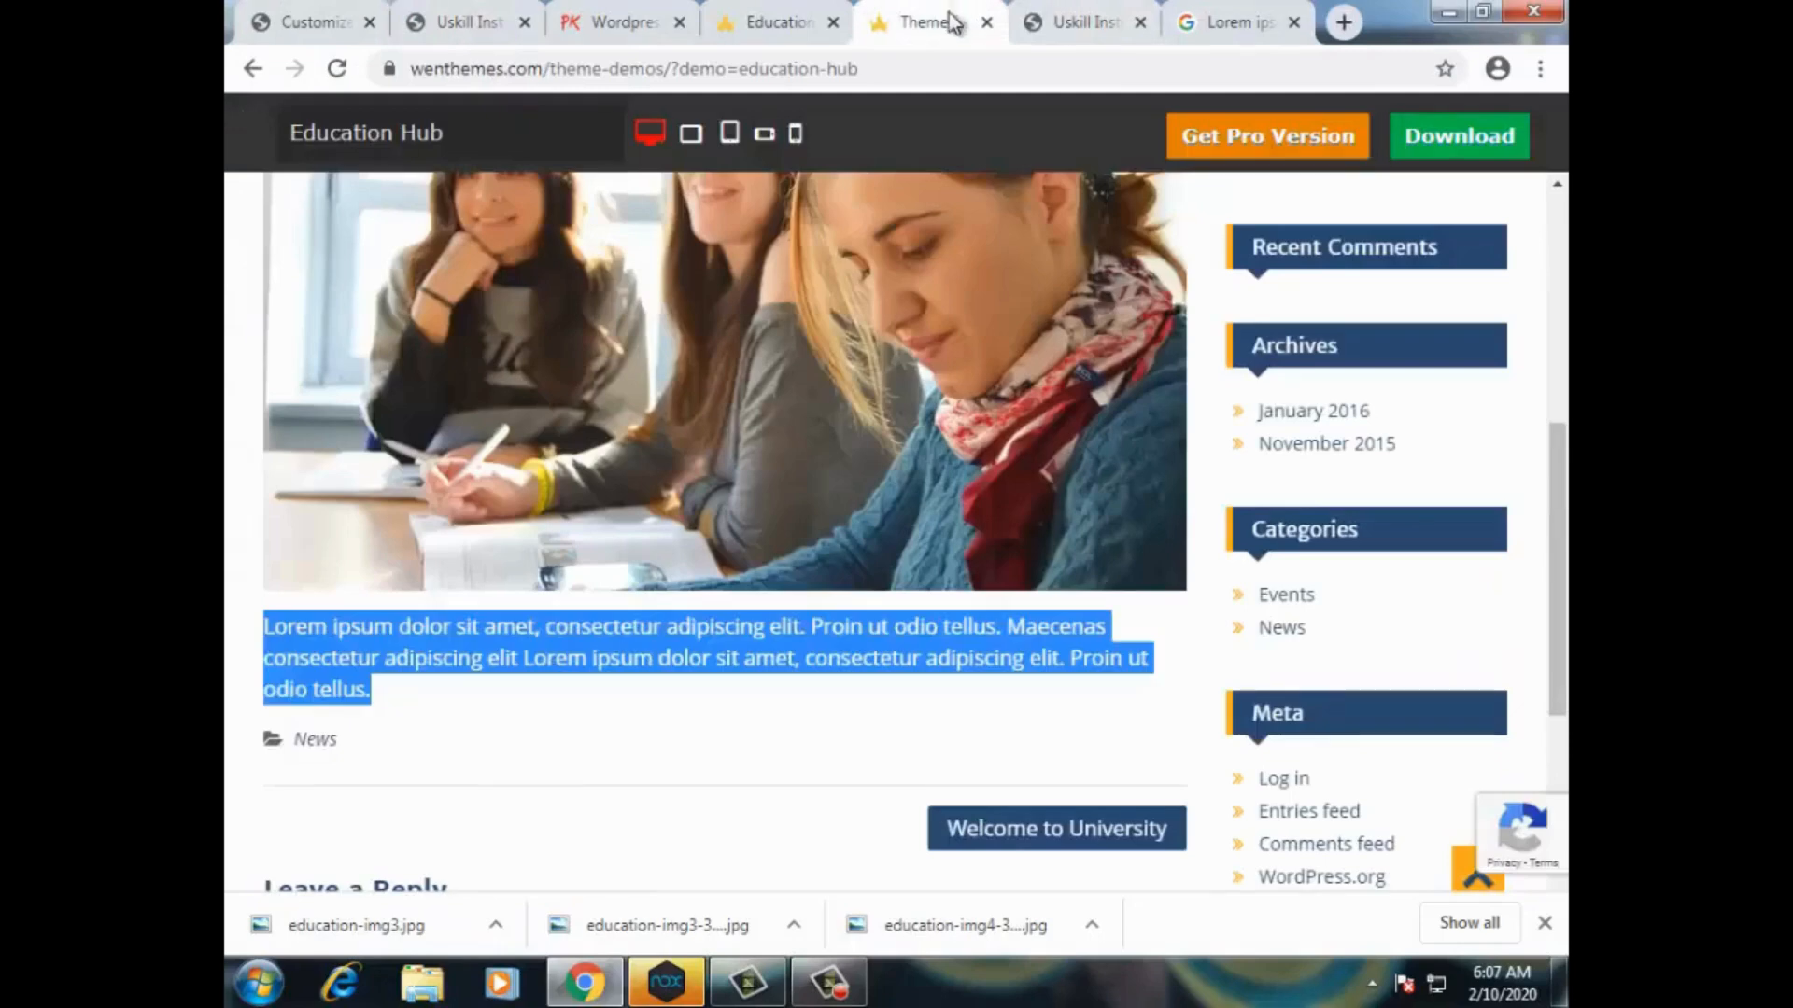
click(253, 69)
click(472, 23)
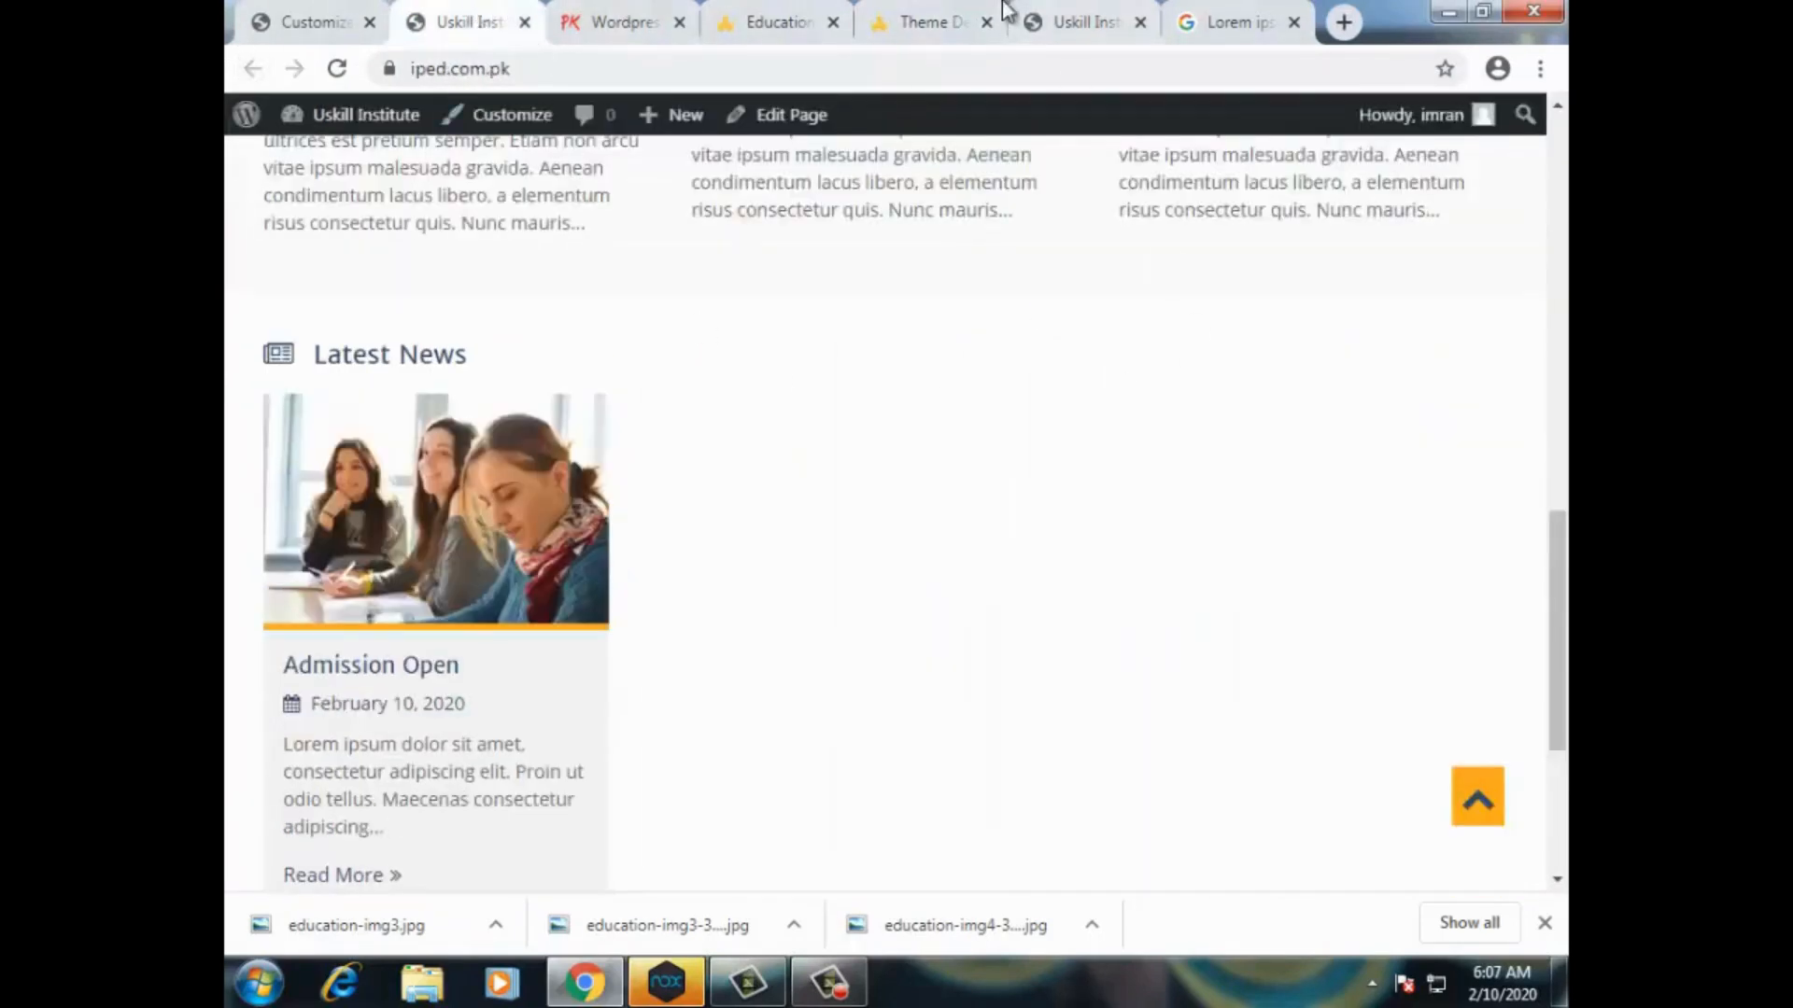
click(954, 13)
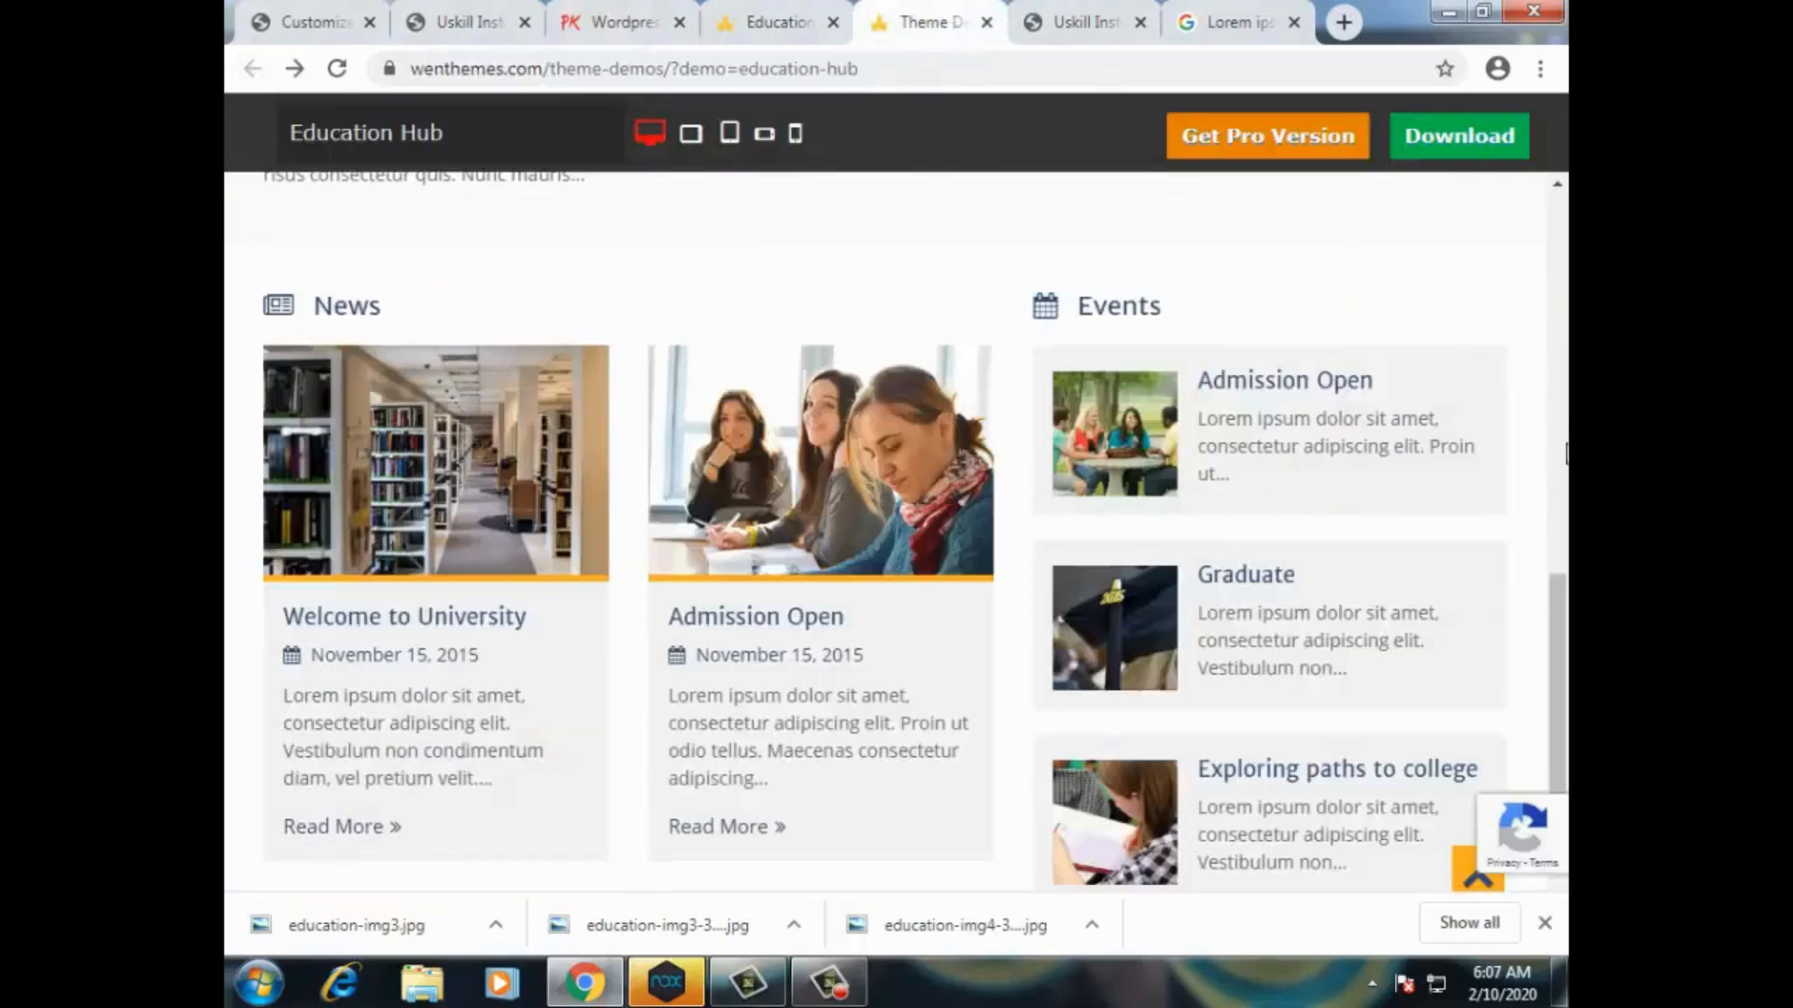
mouse_move(1564, 623)
mouse_down()
mouse_move(1563, 780)
mouse_move(1566, 524)
mouse_move(1566, 617)
mouse_up()
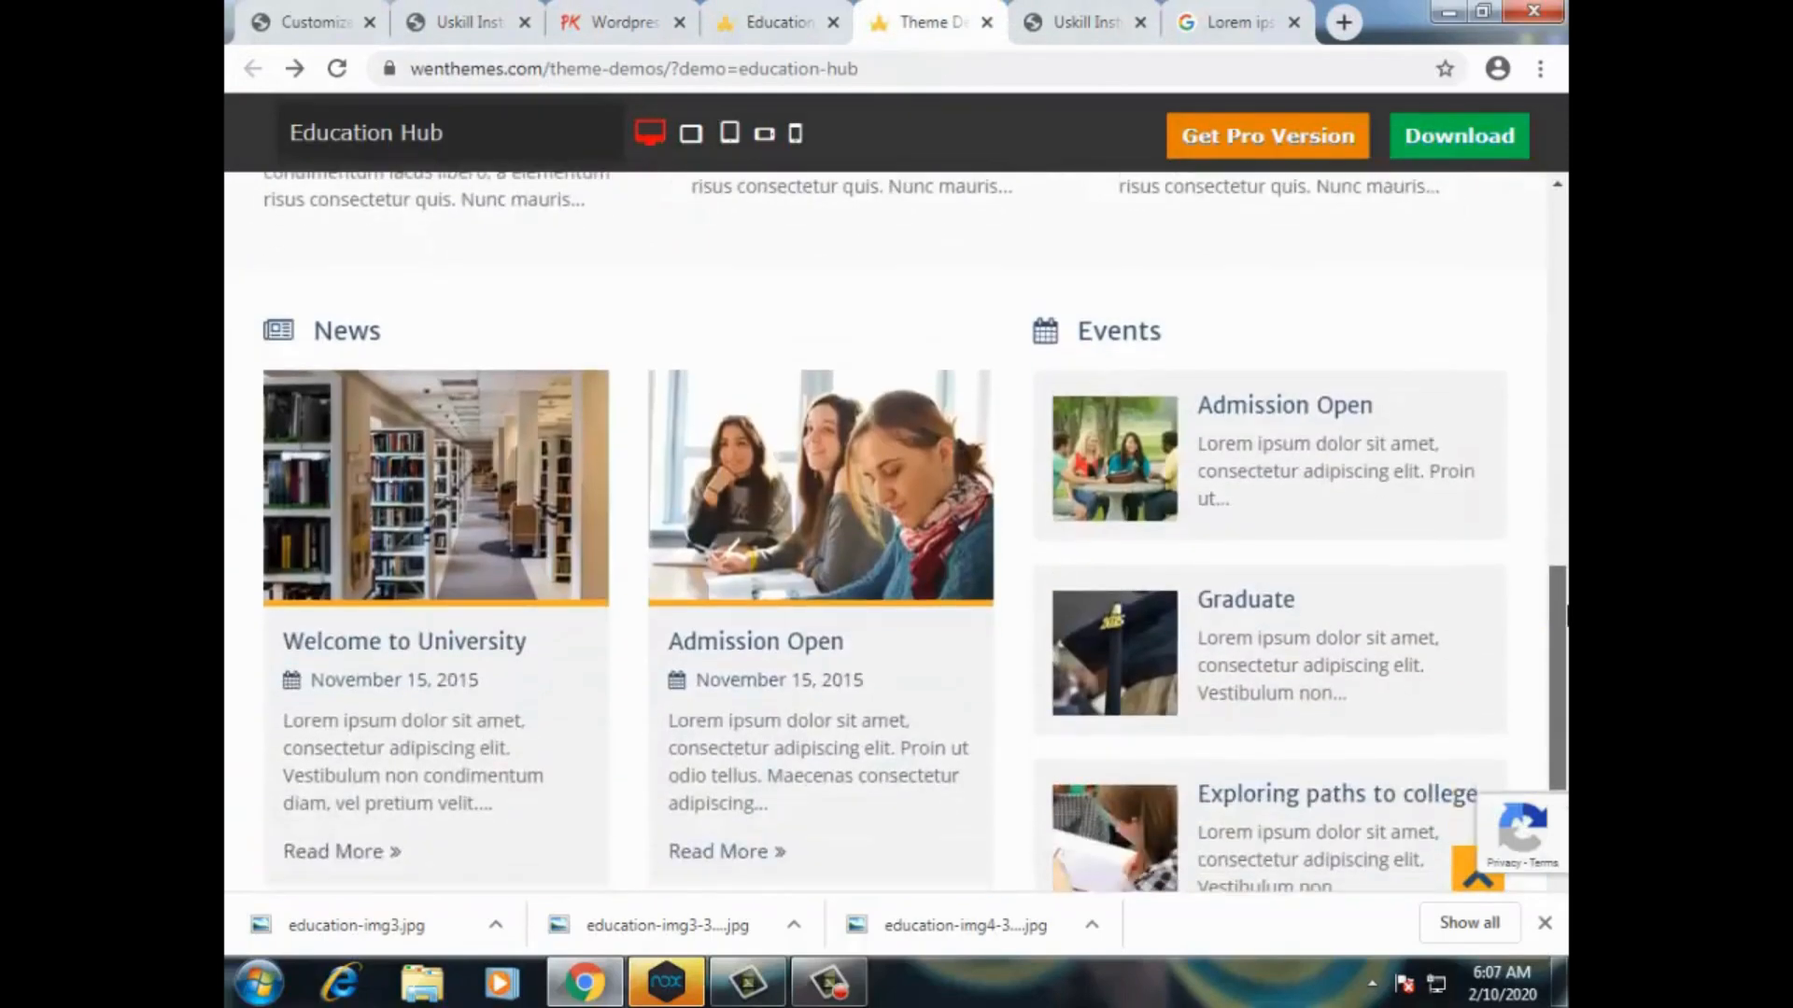
Enable the Events Section in the theme's Home Page Options and publish the change.
click(362, 13)
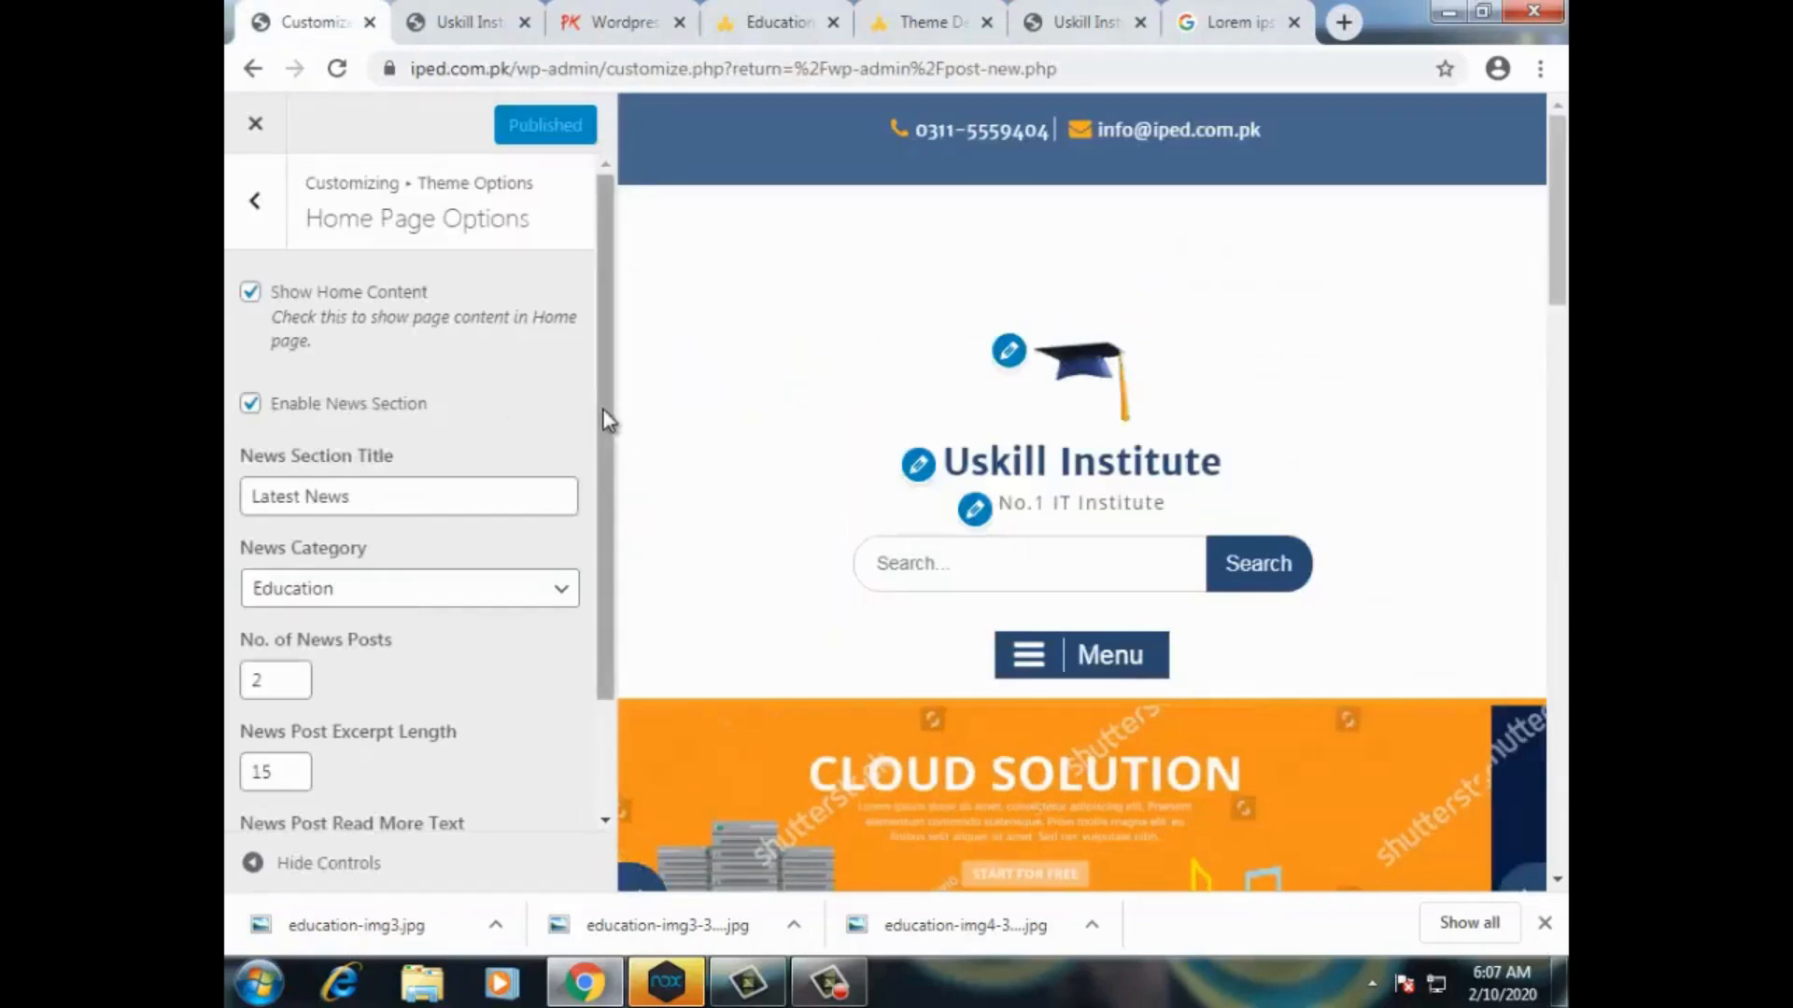
drag(604, 417, 624, 775)
click(250, 779)
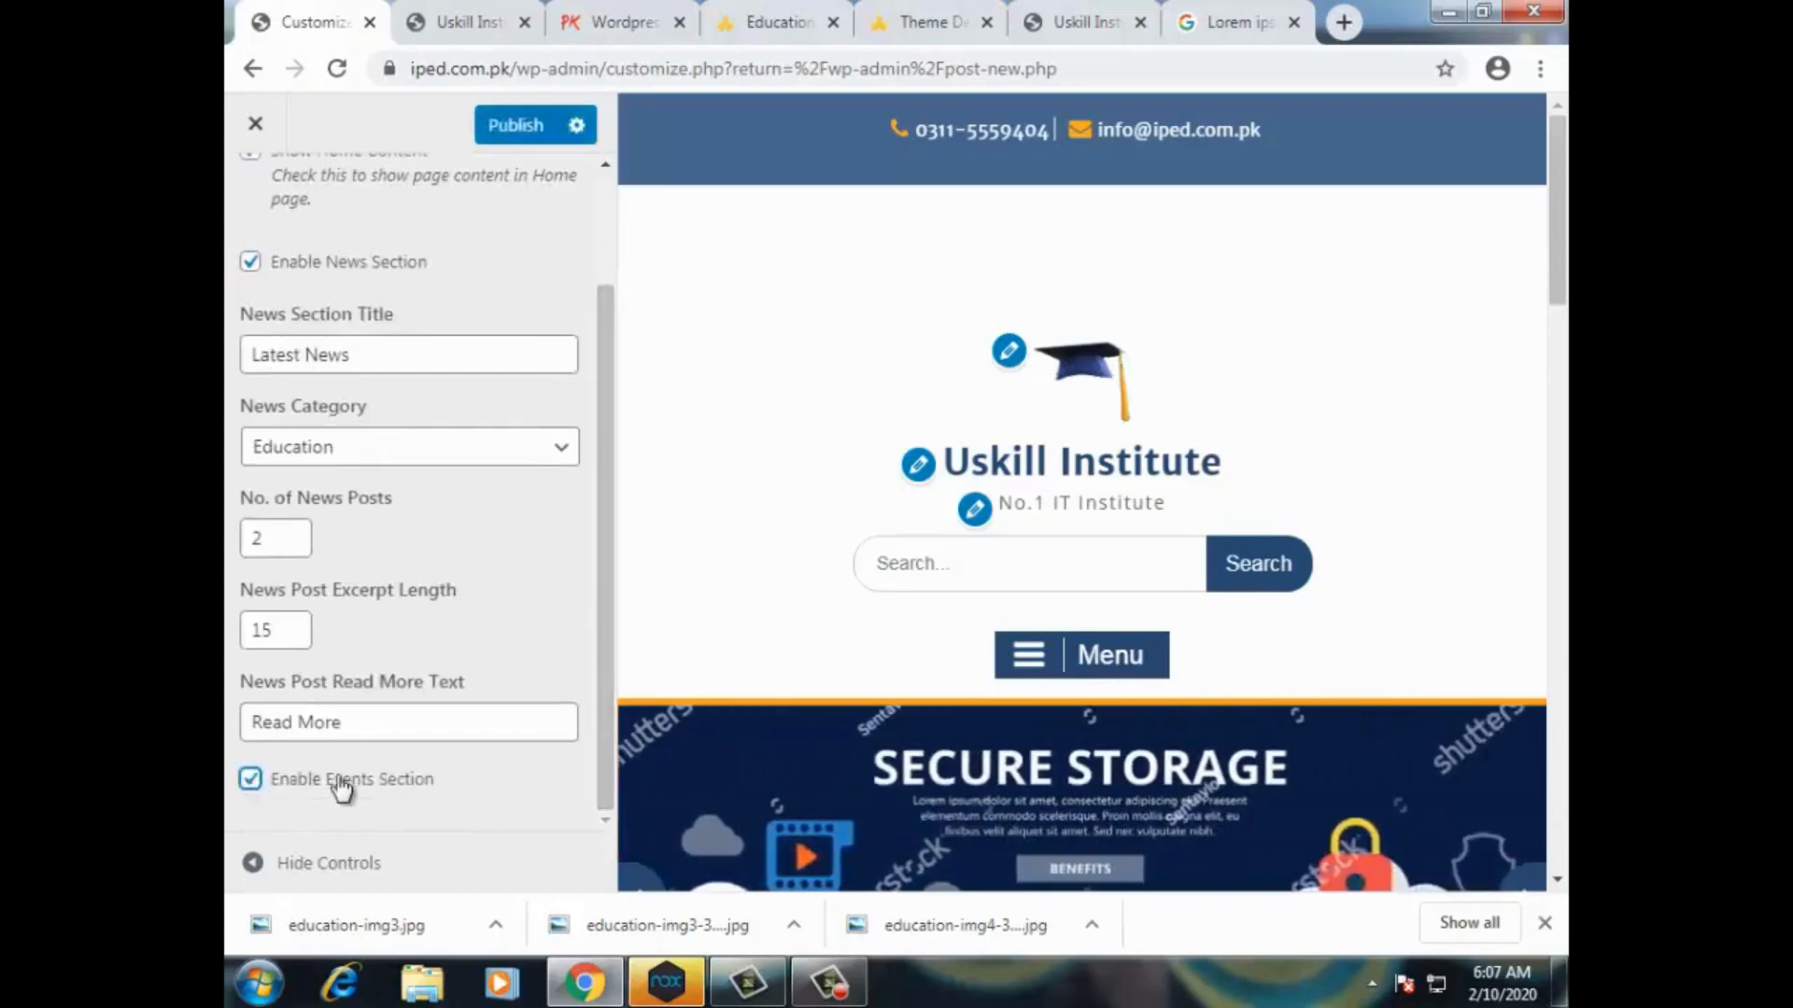
drag(607, 620, 607, 819)
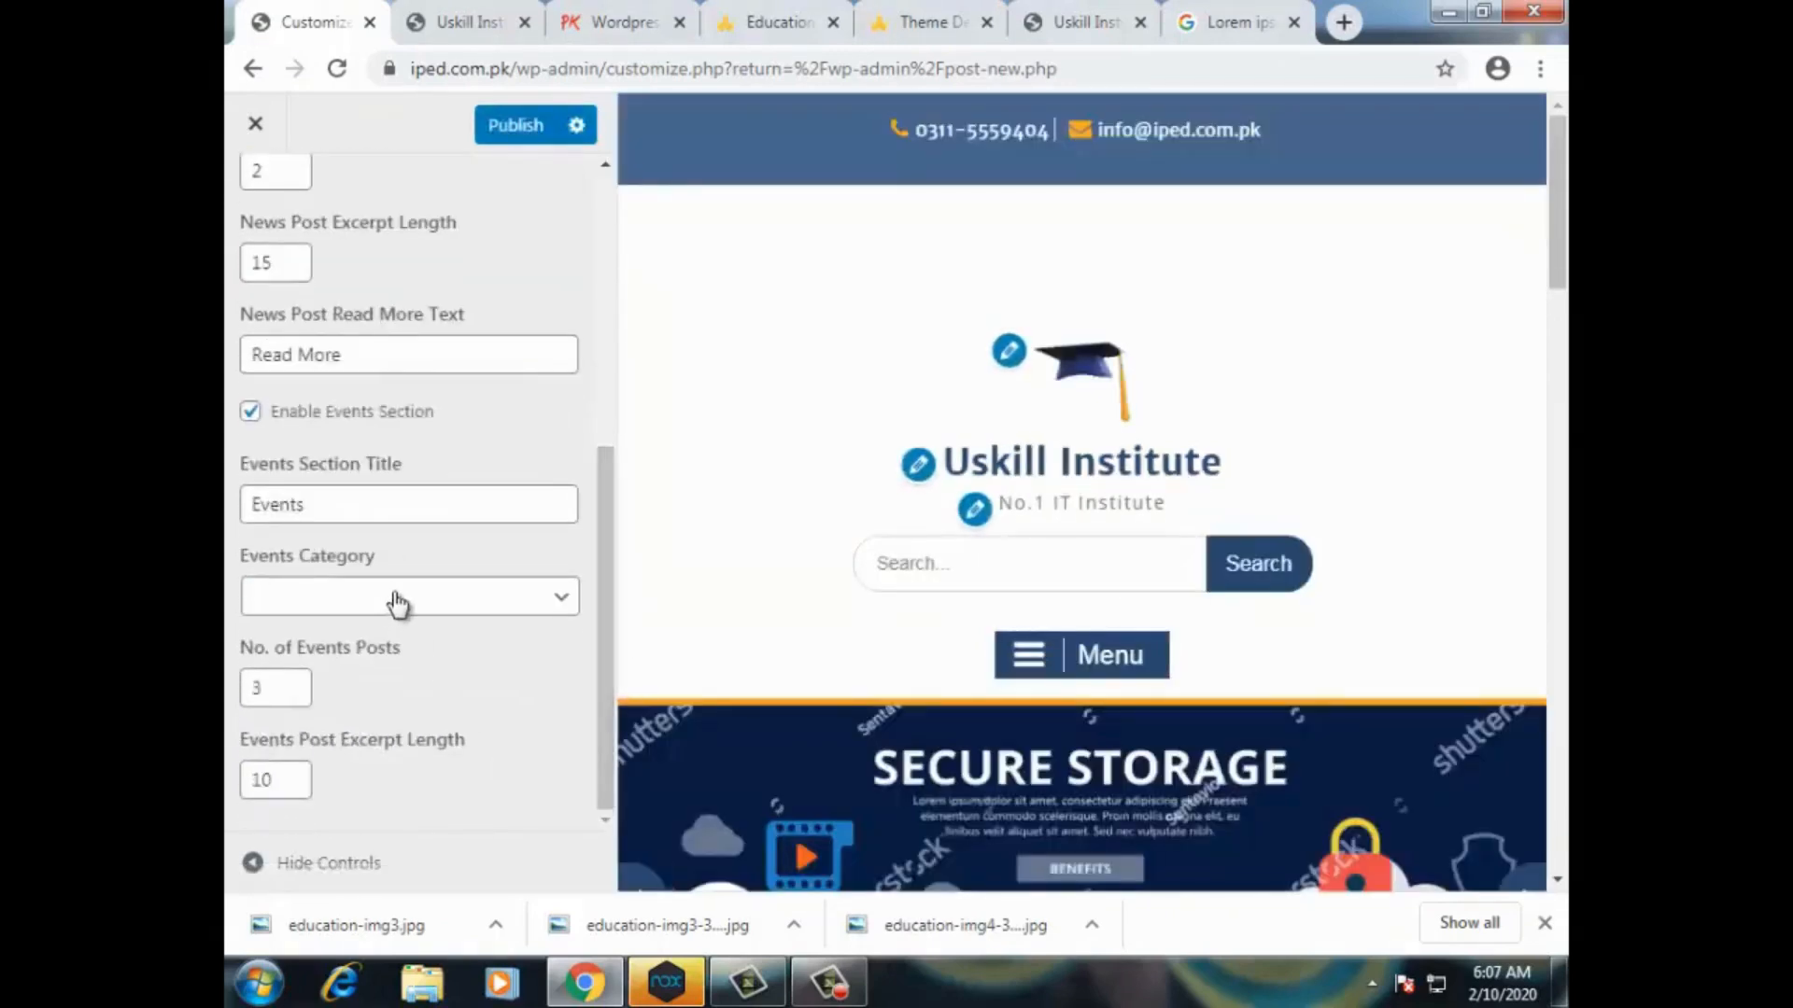
drag(599, 660, 602, 354)
click(525, 142)
Check the site's home page and examine the articles in the demo's Events section.
click(497, 21)
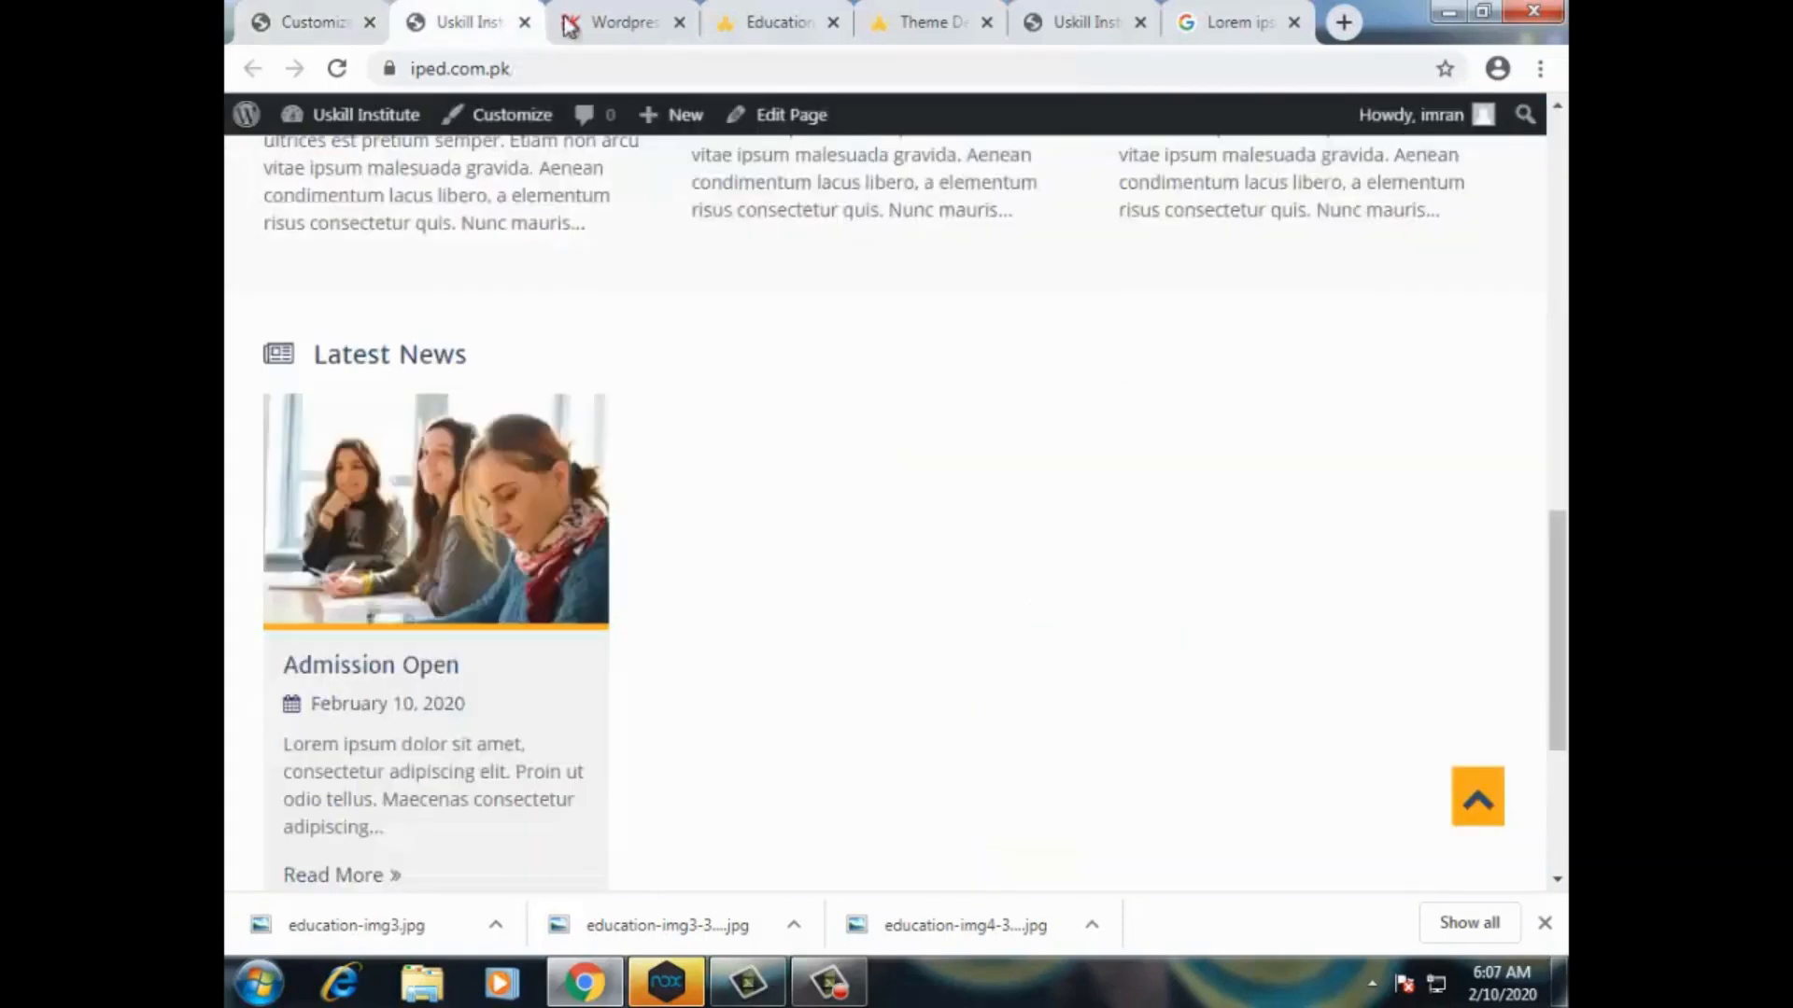
click(1083, 13)
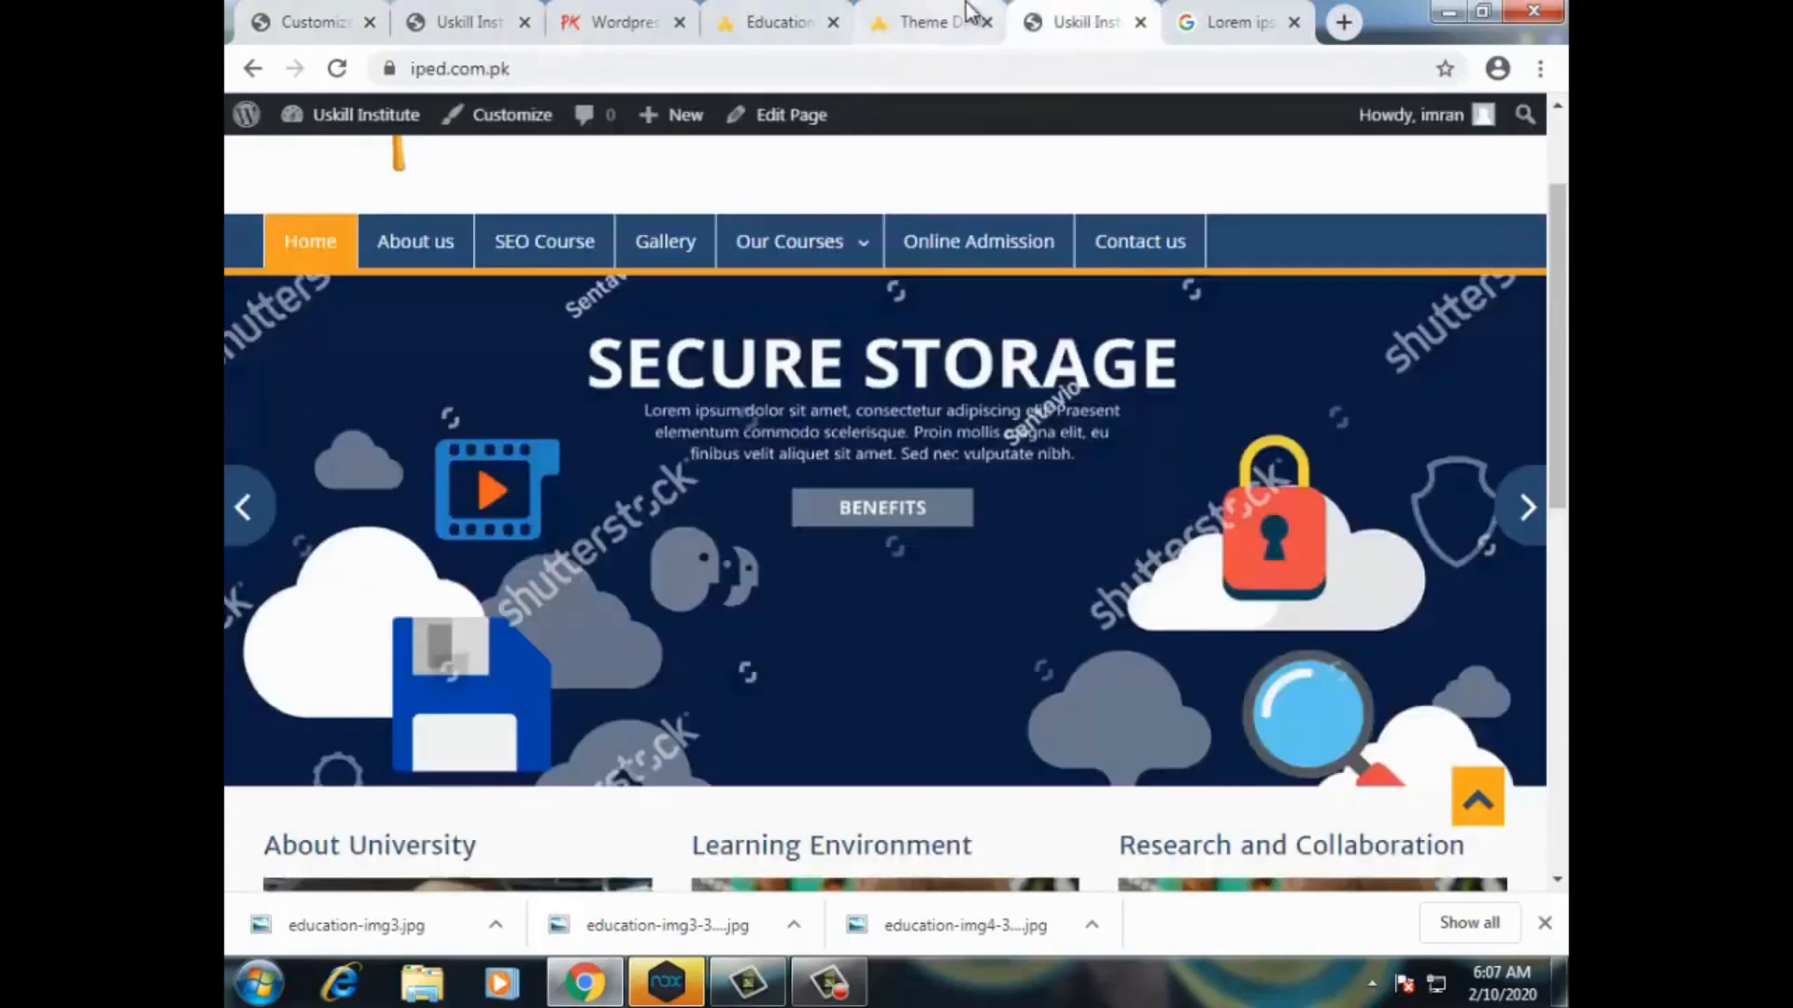
click(943, 23)
click(812, 25)
click(947, 20)
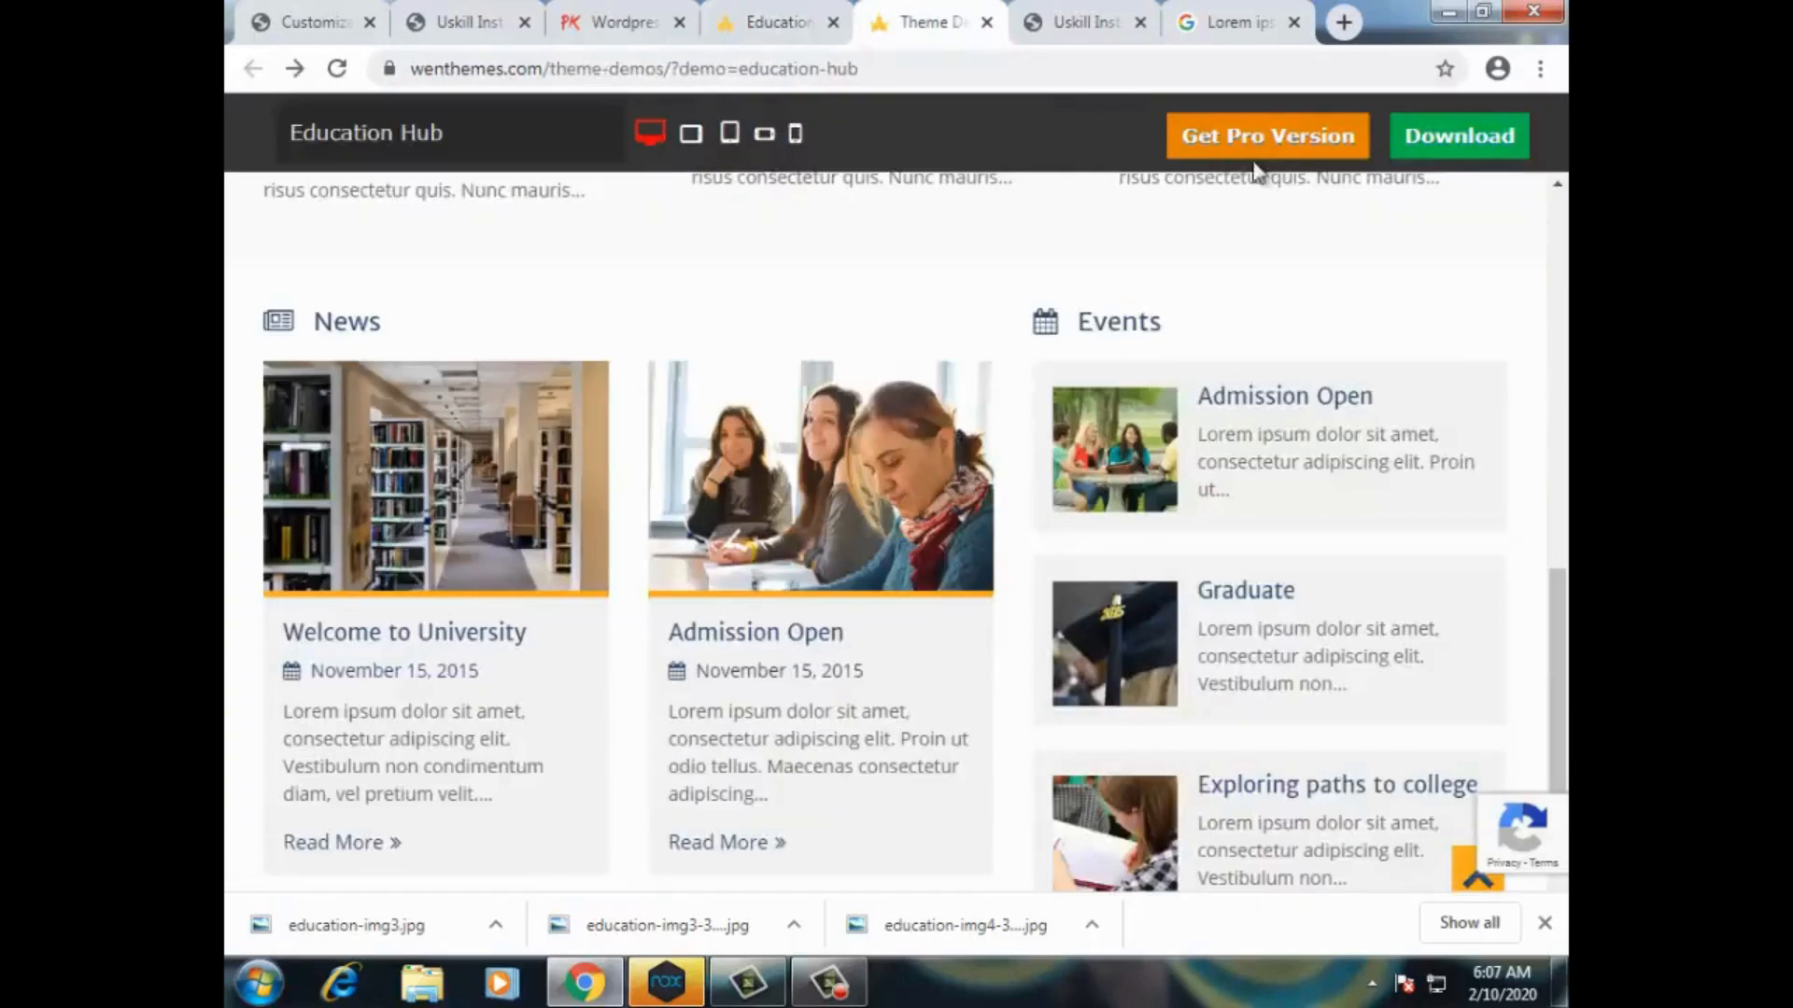
mouse_move(1567, 623)
mouse_down()
mouse_move(1567, 734)
mouse_move(1567, 651)
mouse_up()
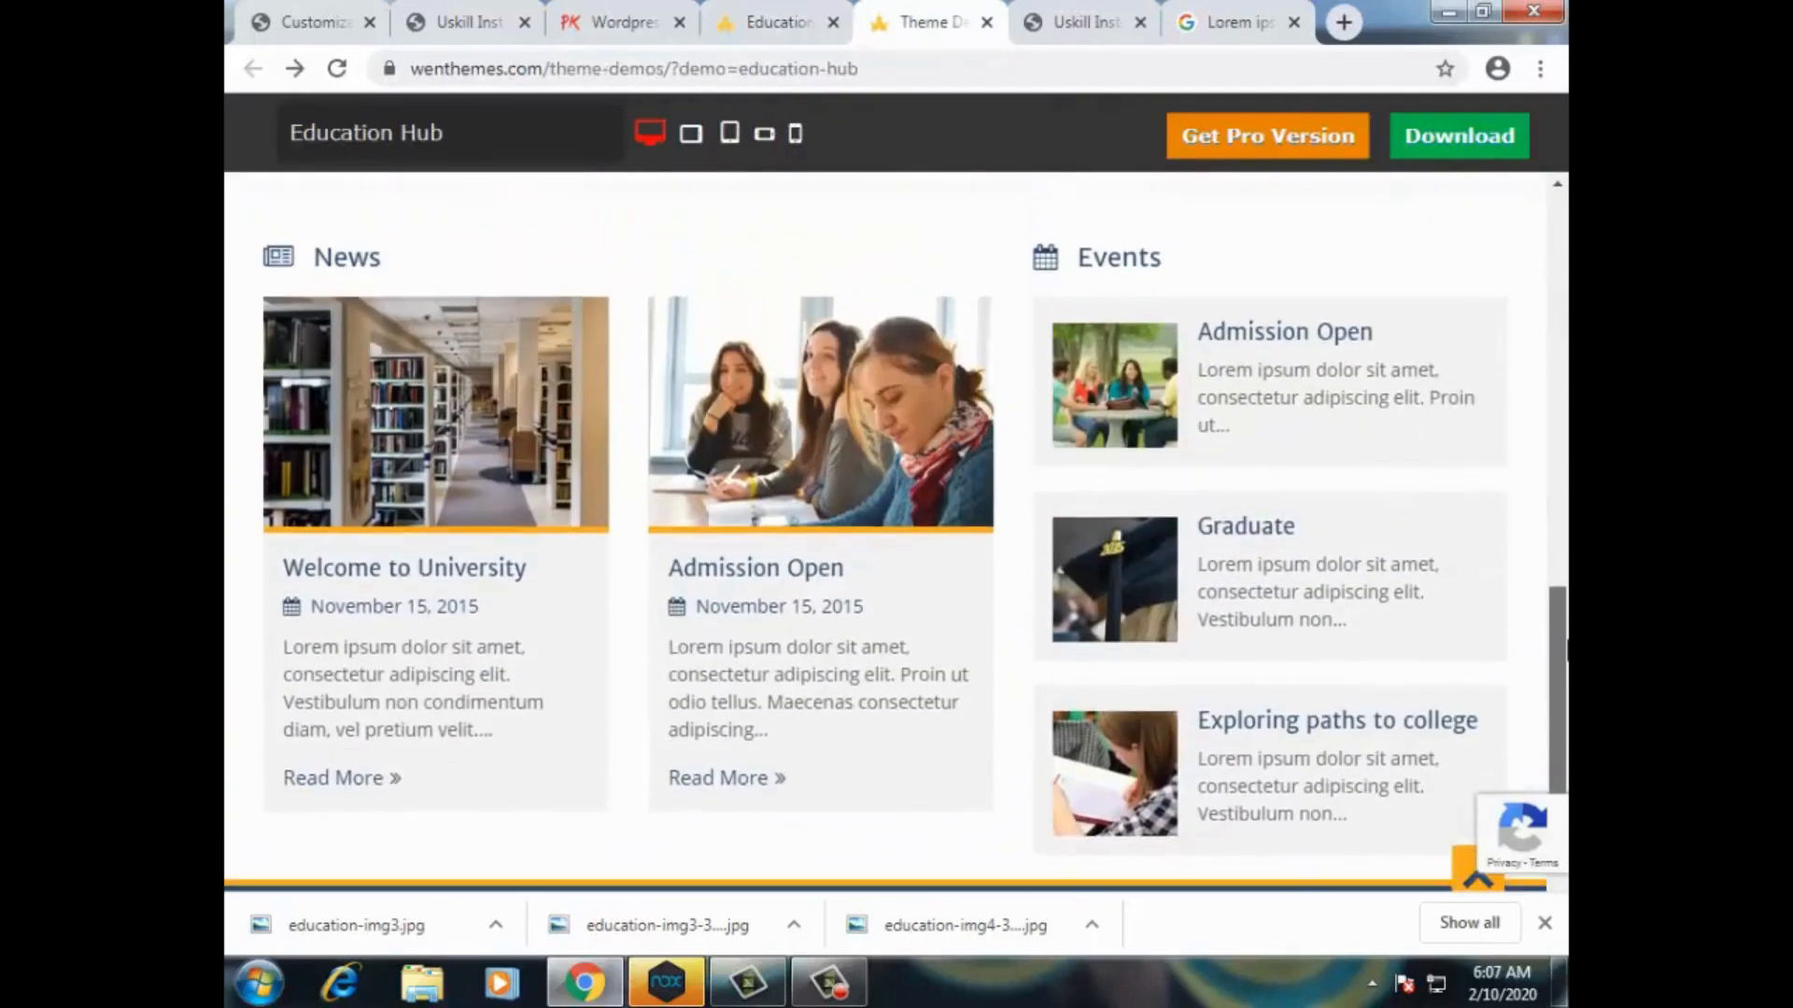
Copy the title of the demo's Graduate event article and paste it as the title of a new post.
click(1256, 528)
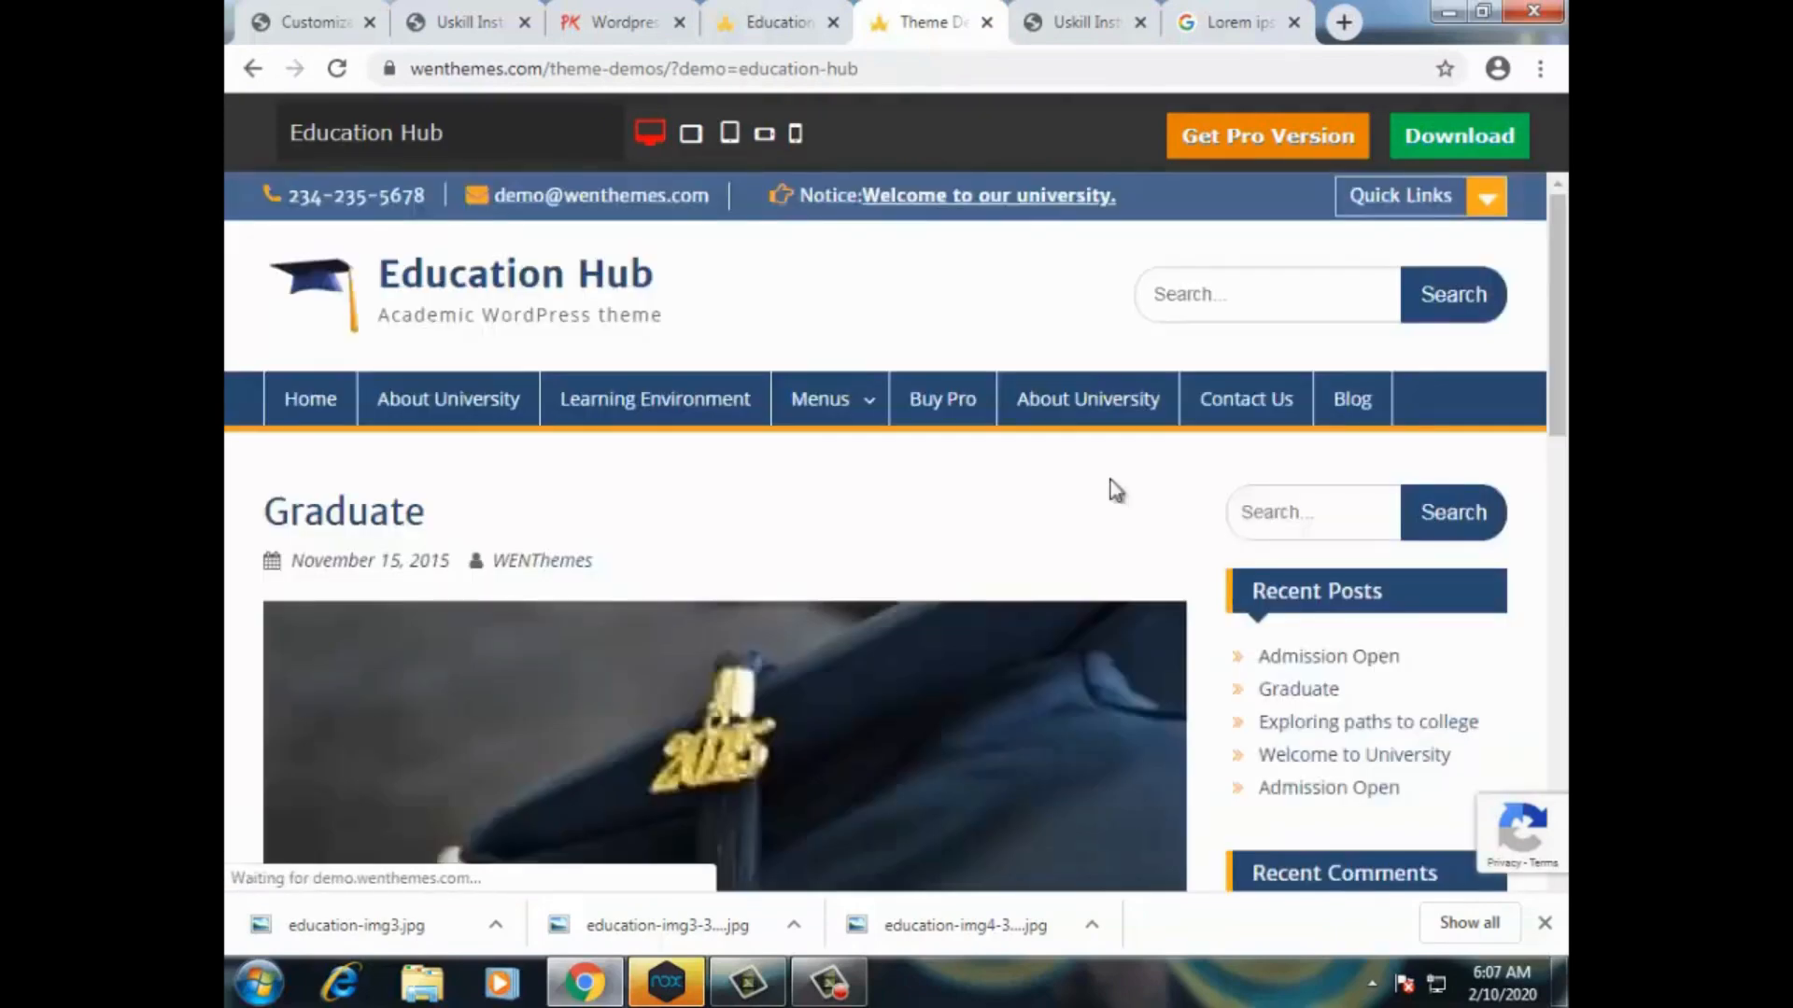
double_click(353, 511)
right_click(354, 515)
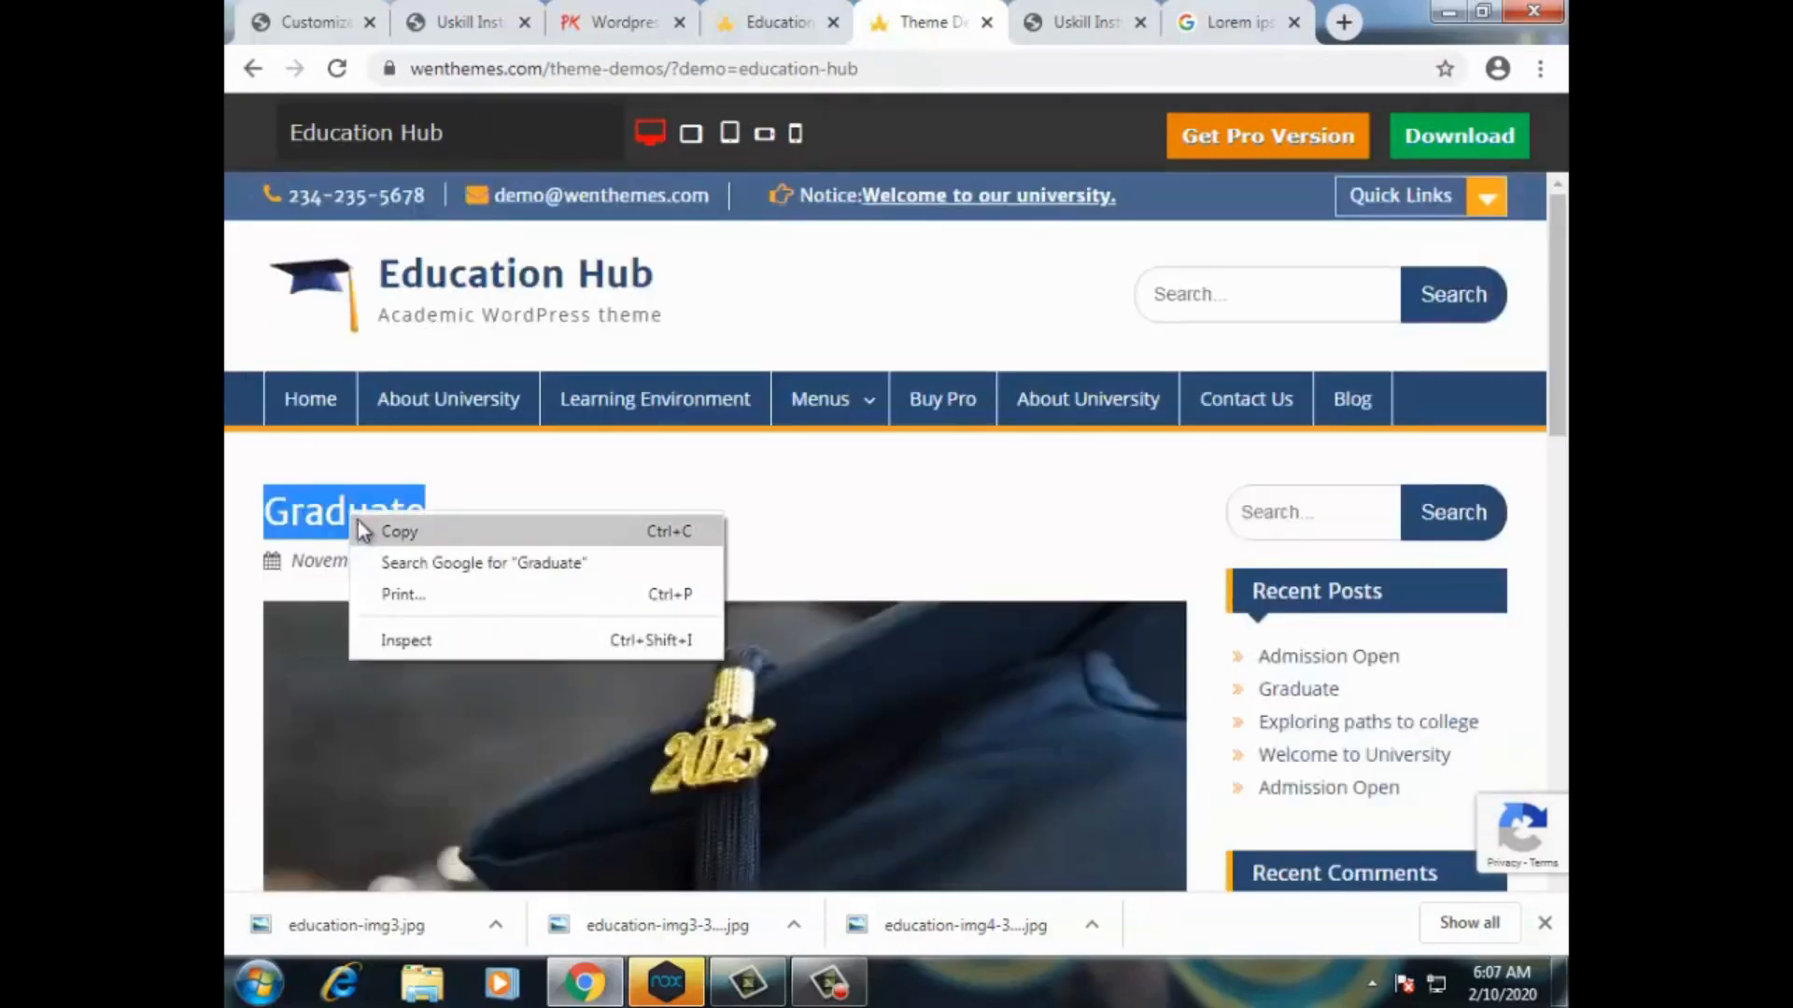
click(397, 524)
click(317, 20)
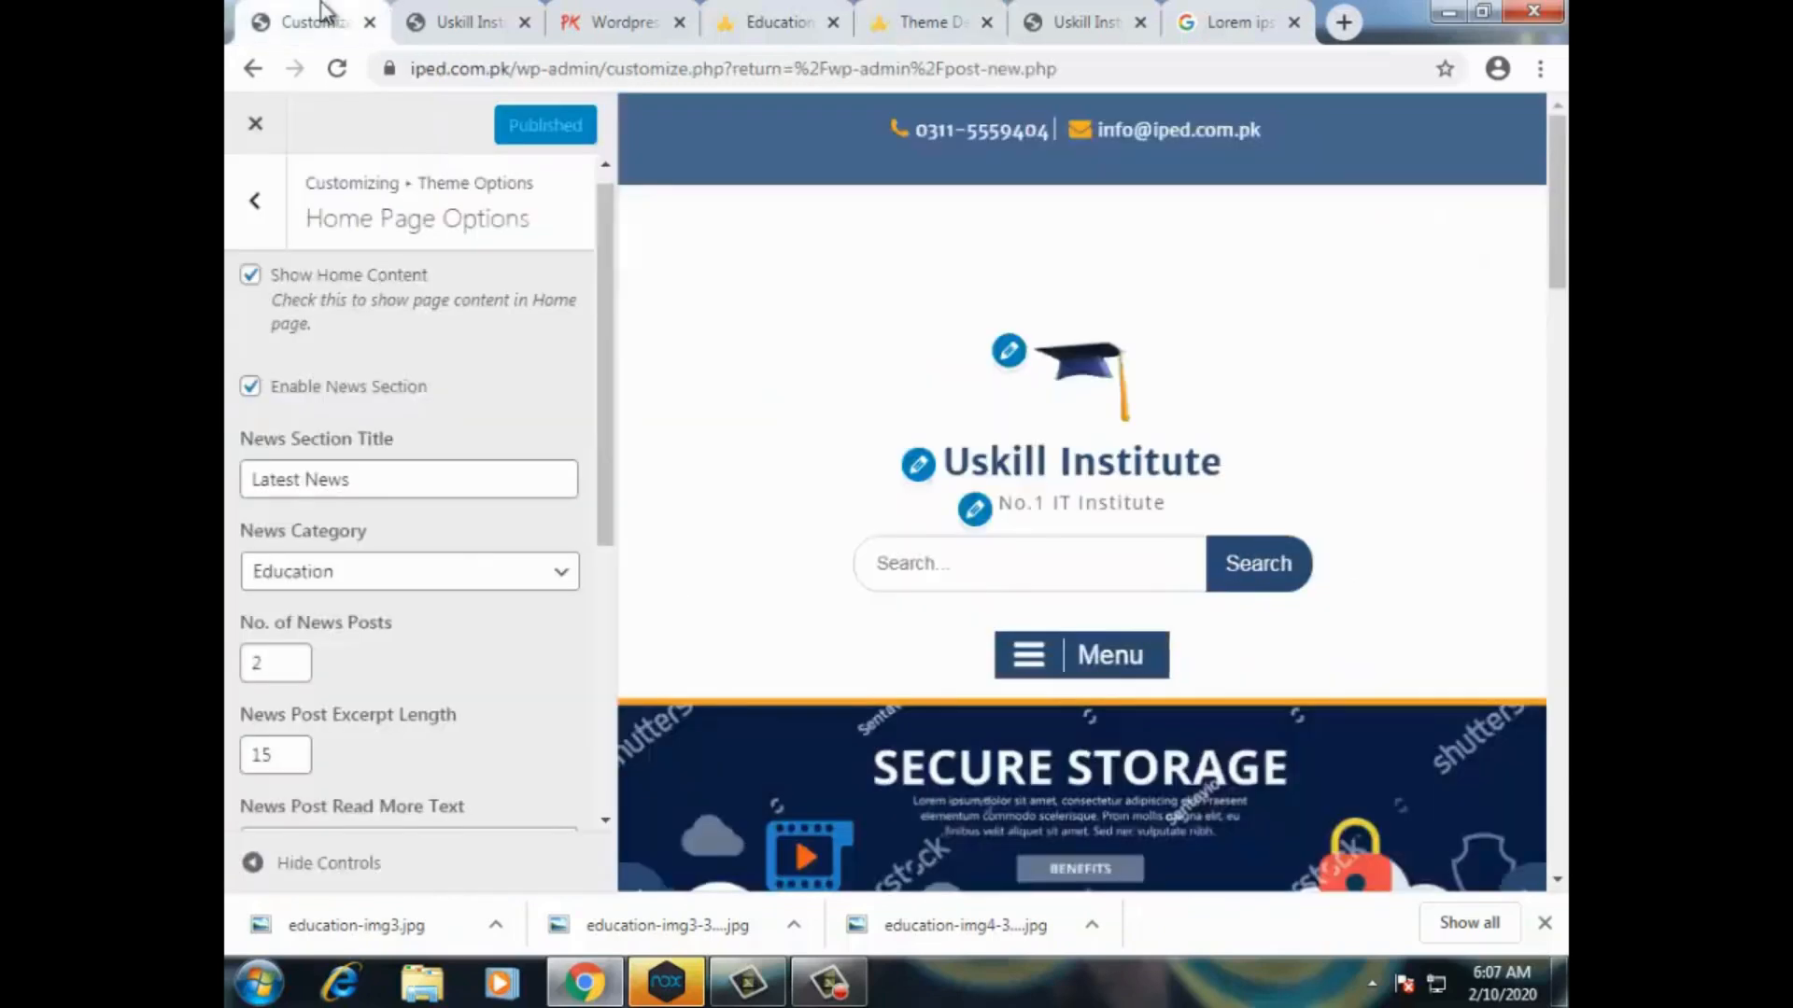
click(262, 127)
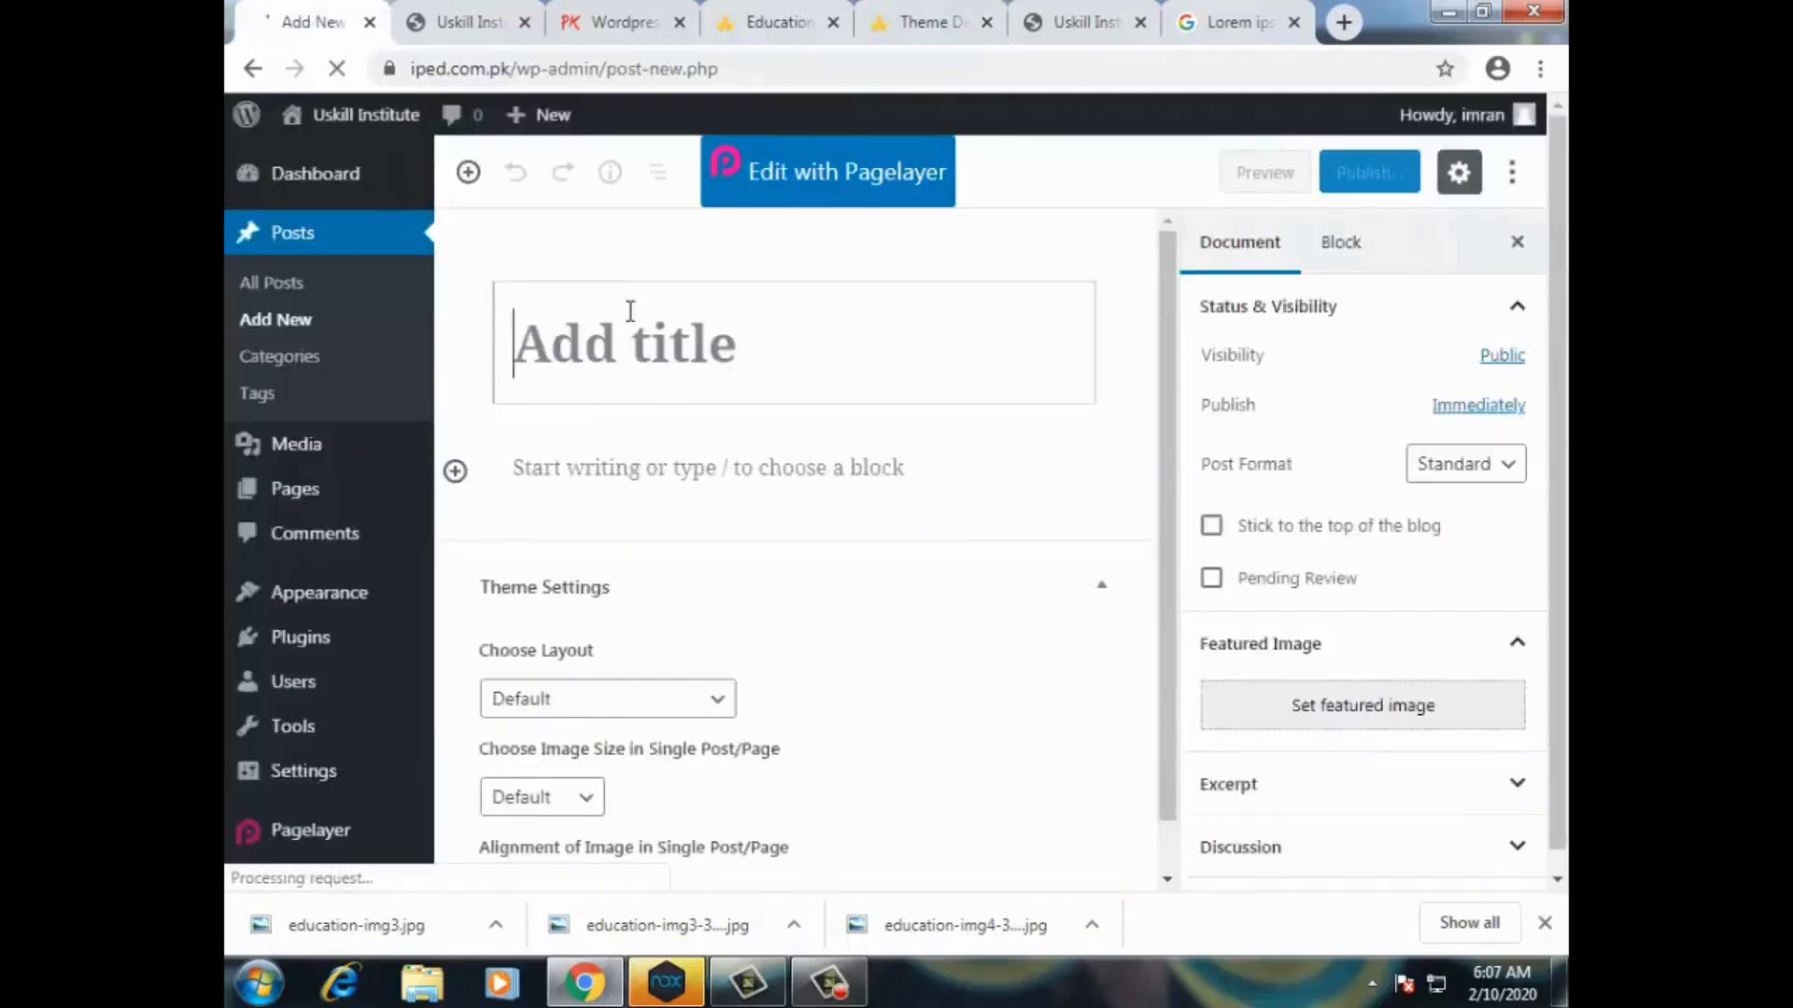
right_click(562, 341)
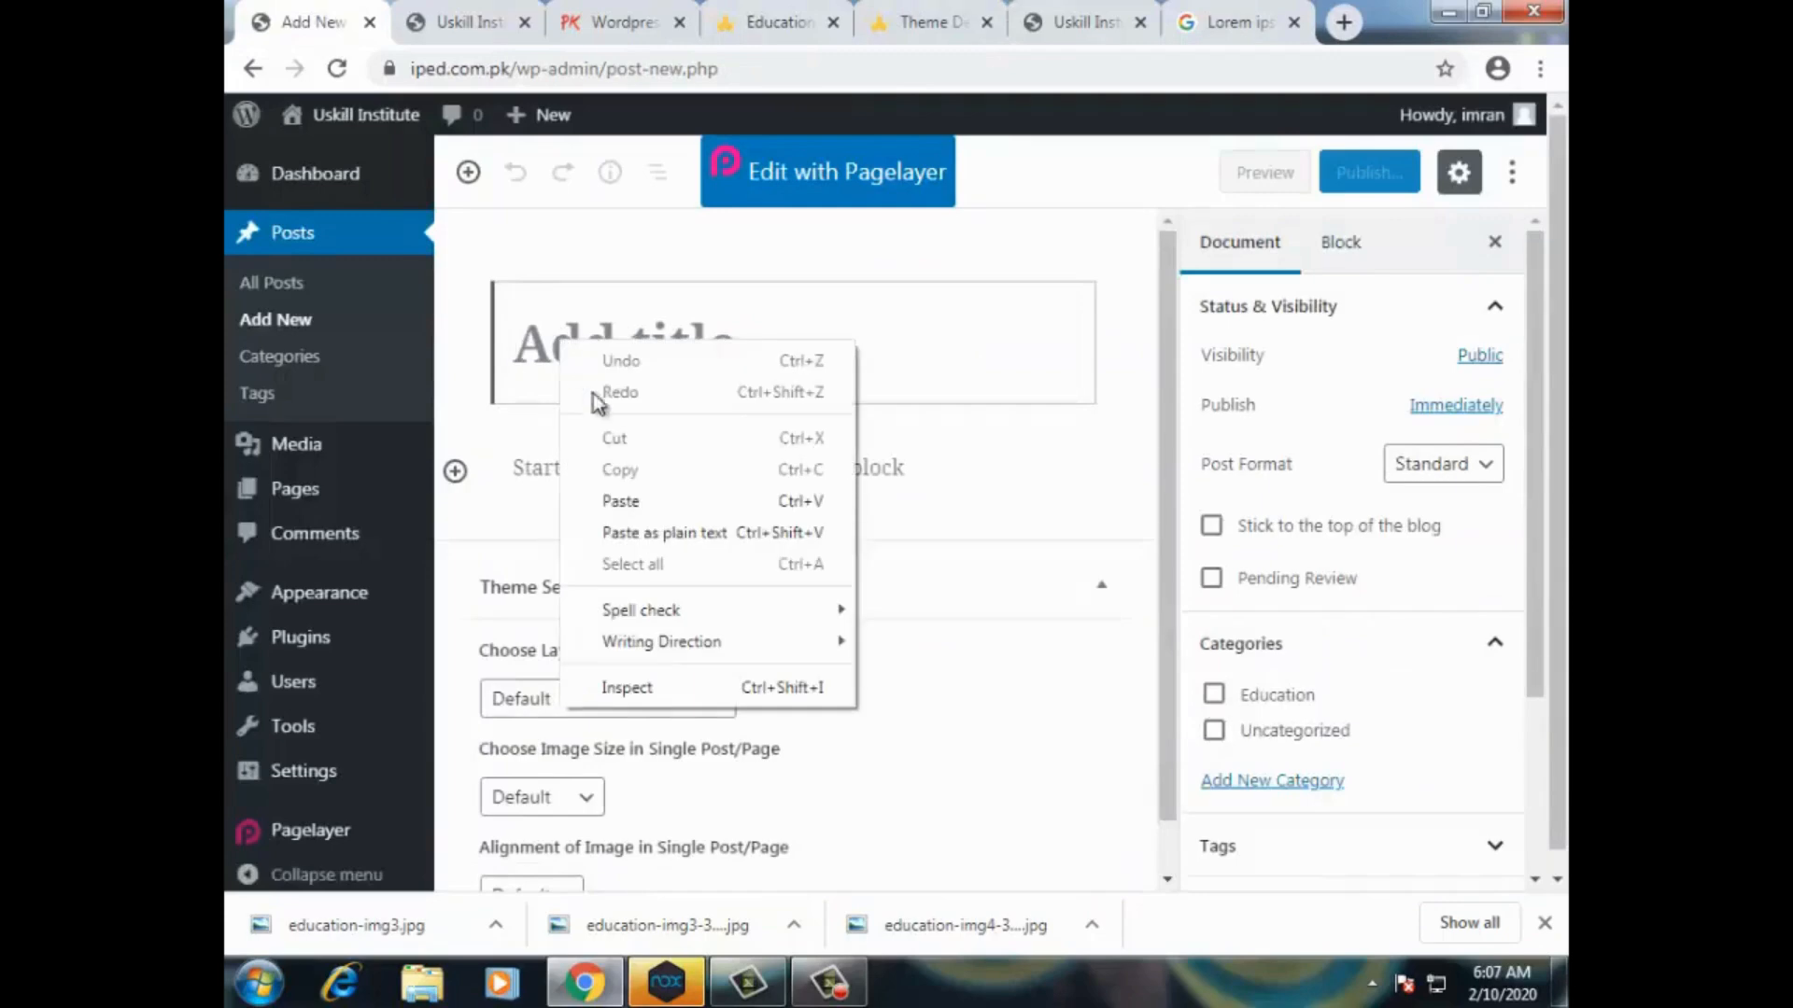
click(654, 523)
Copy the two body paragraphs of the demo's Graduate article.
click(1113, 7)
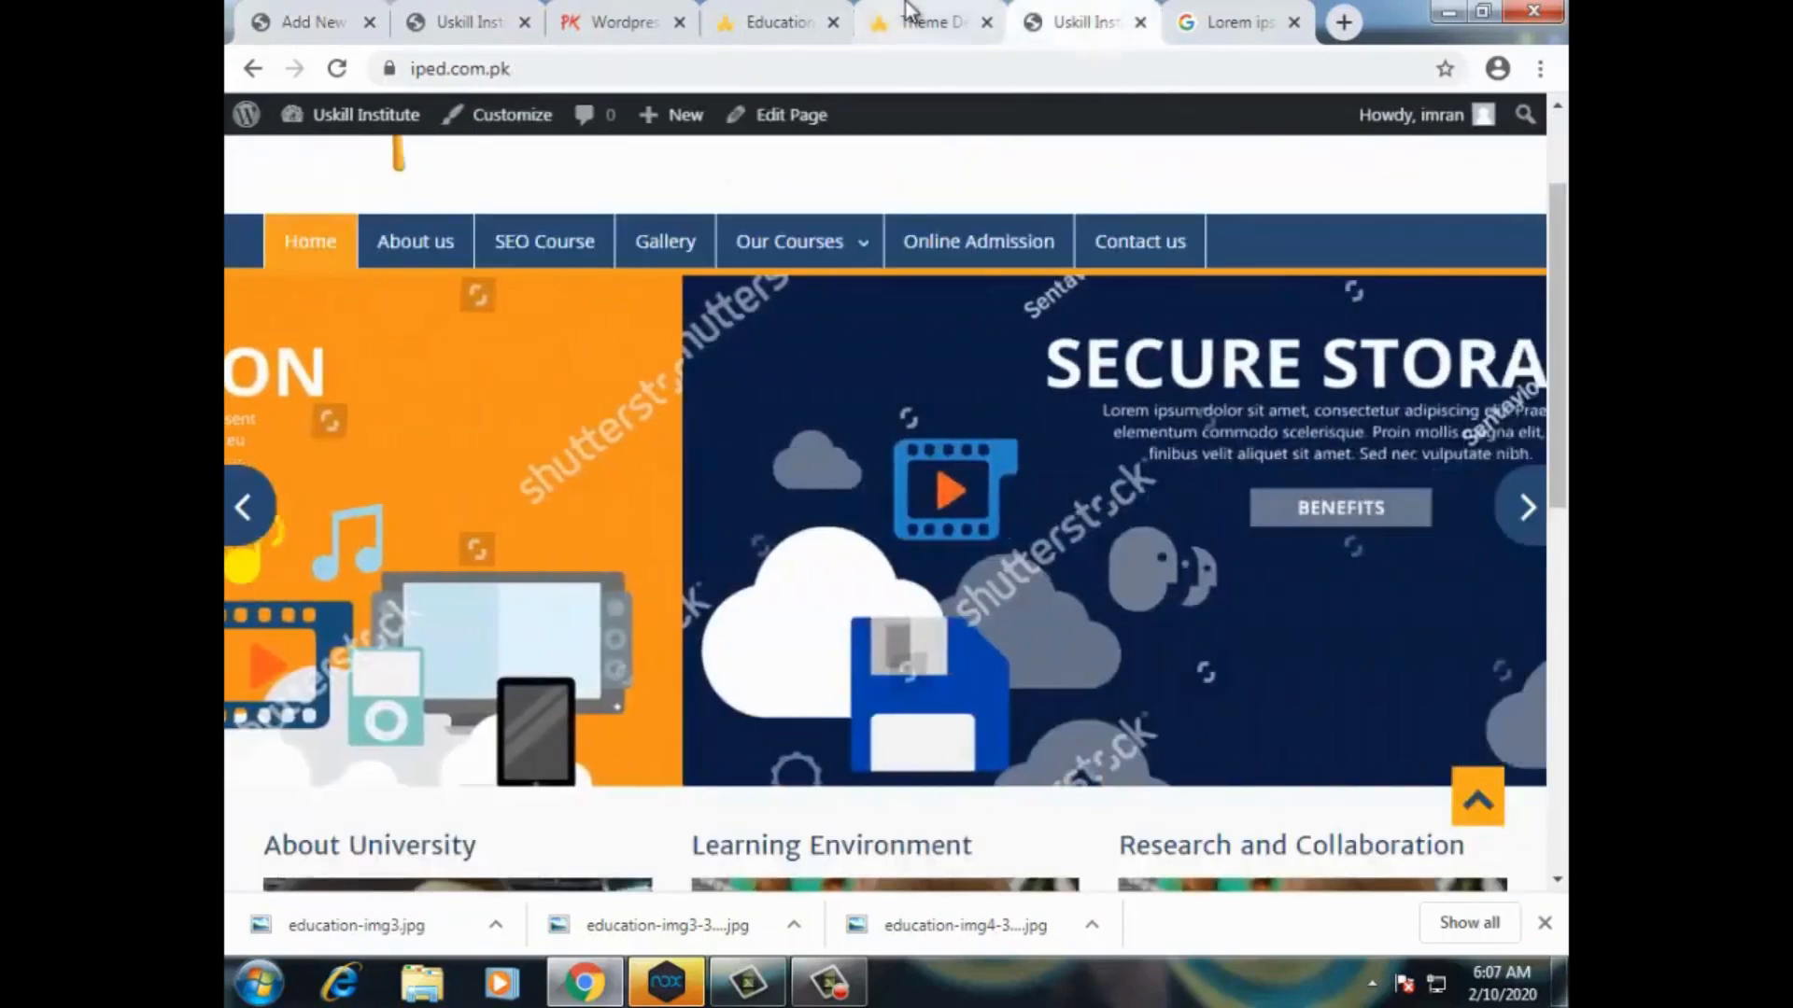
click(911, 13)
click(795, 11)
click(873, 13)
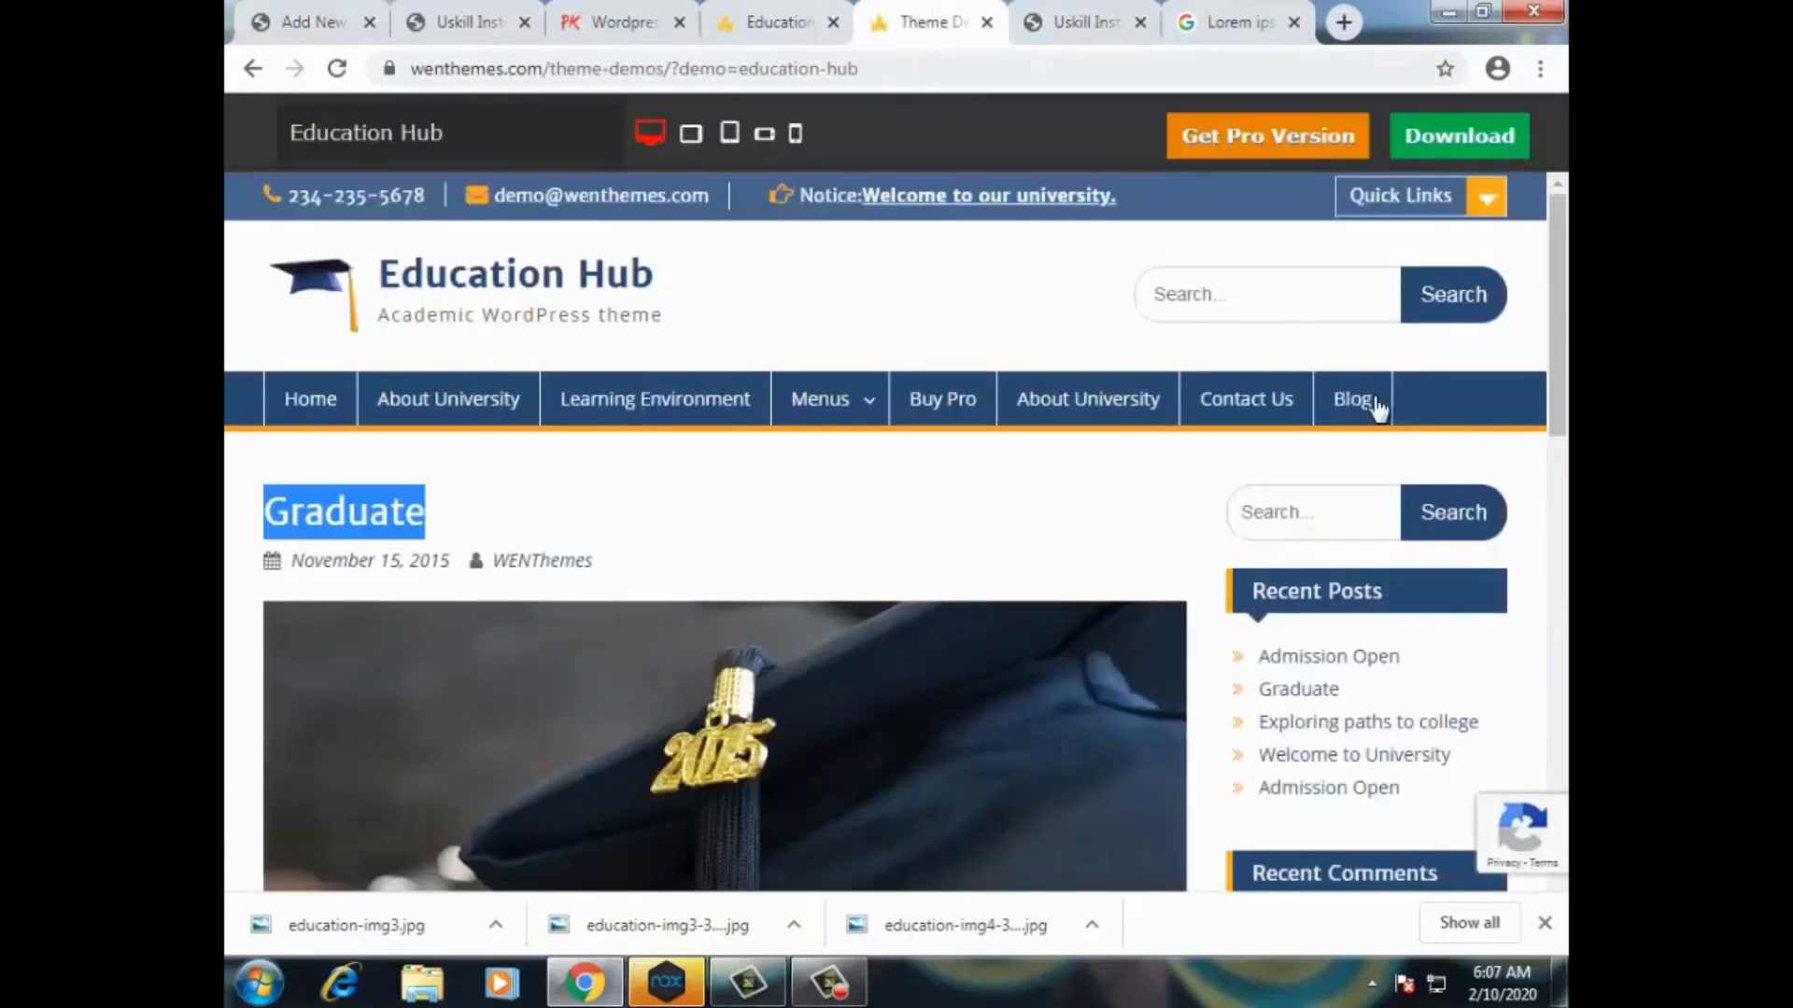
drag(1557, 307, 1543, 650)
drag(472, 614, 334, 270)
right_click(377, 281)
click(418, 303)
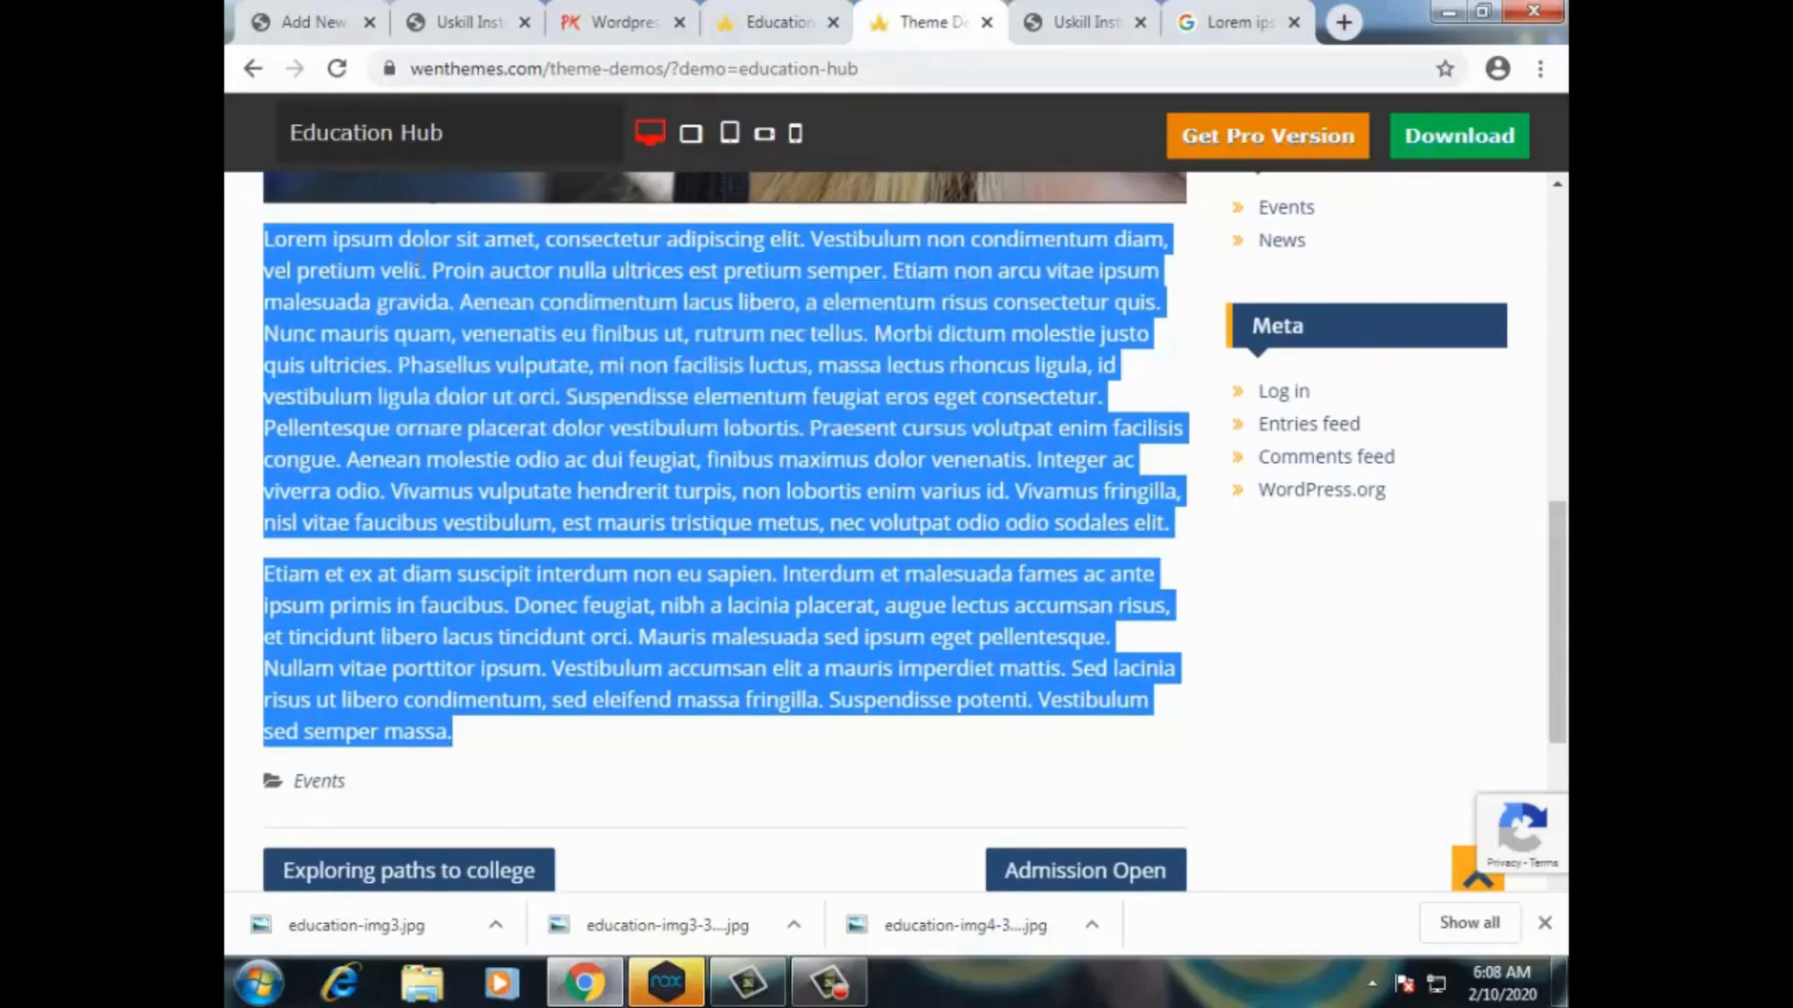
Paste the copied paragraphs into the body of the new Graduate post.
click(313, 22)
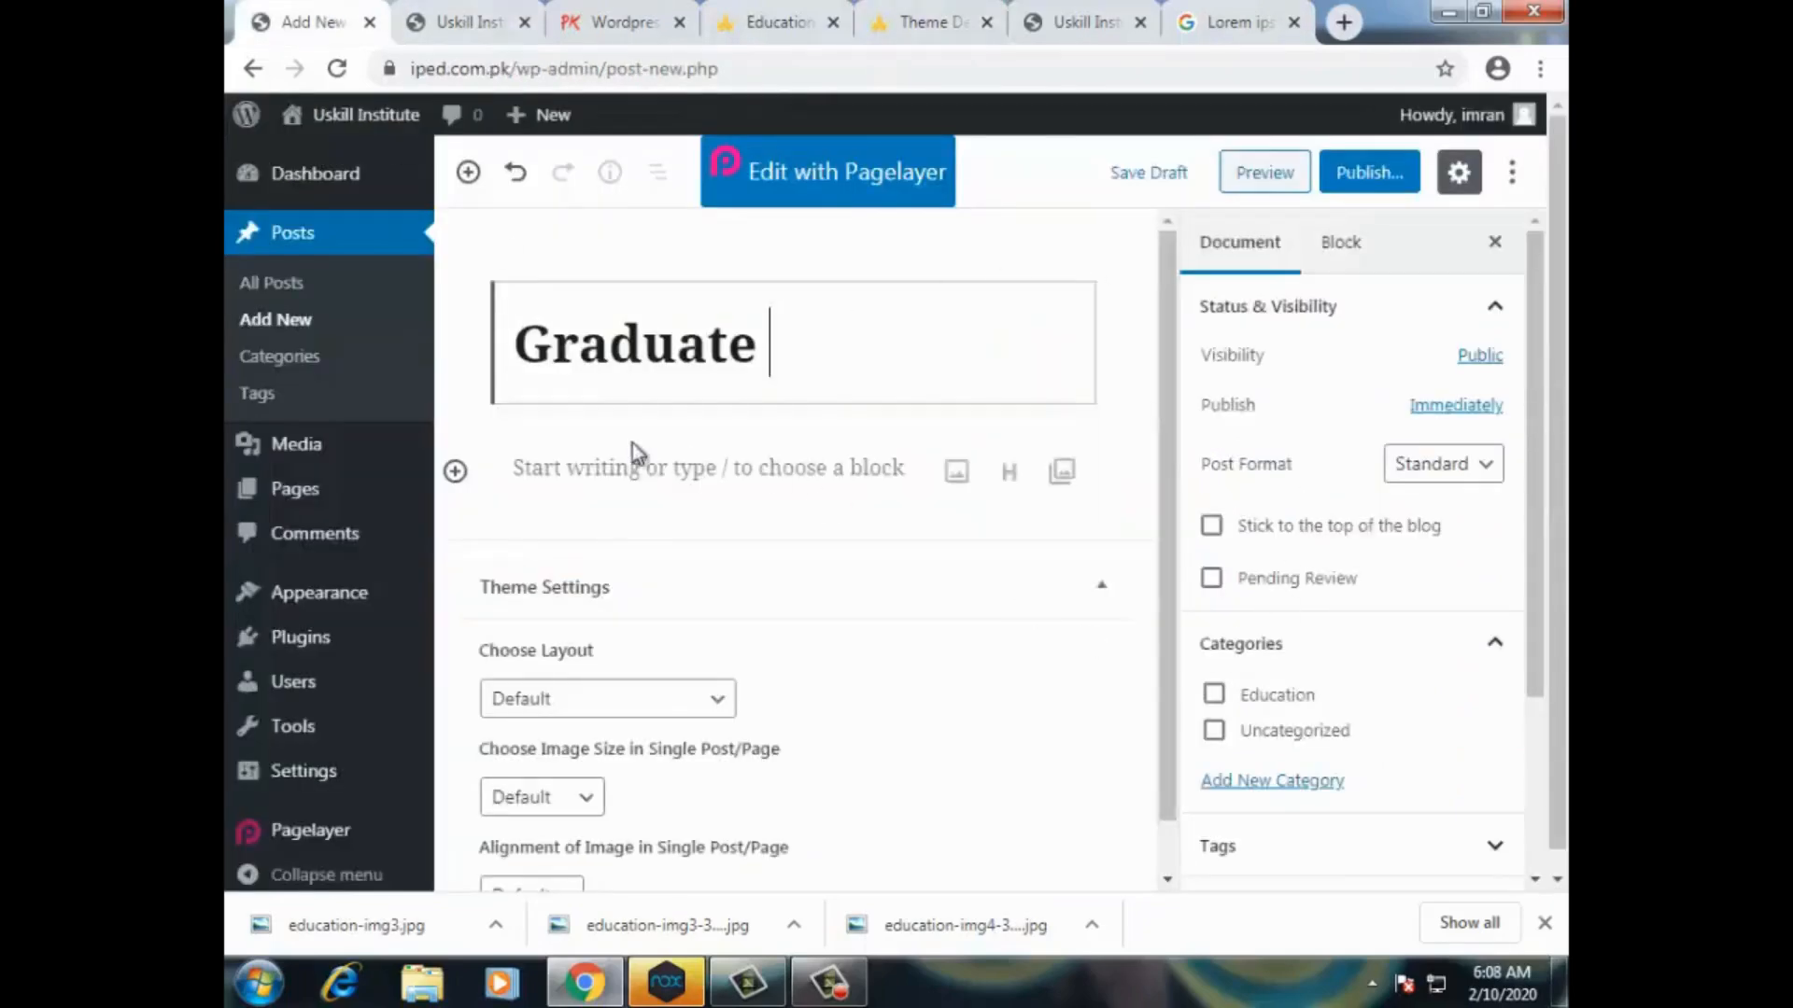
click(617, 469)
right_click(621, 474)
click(677, 632)
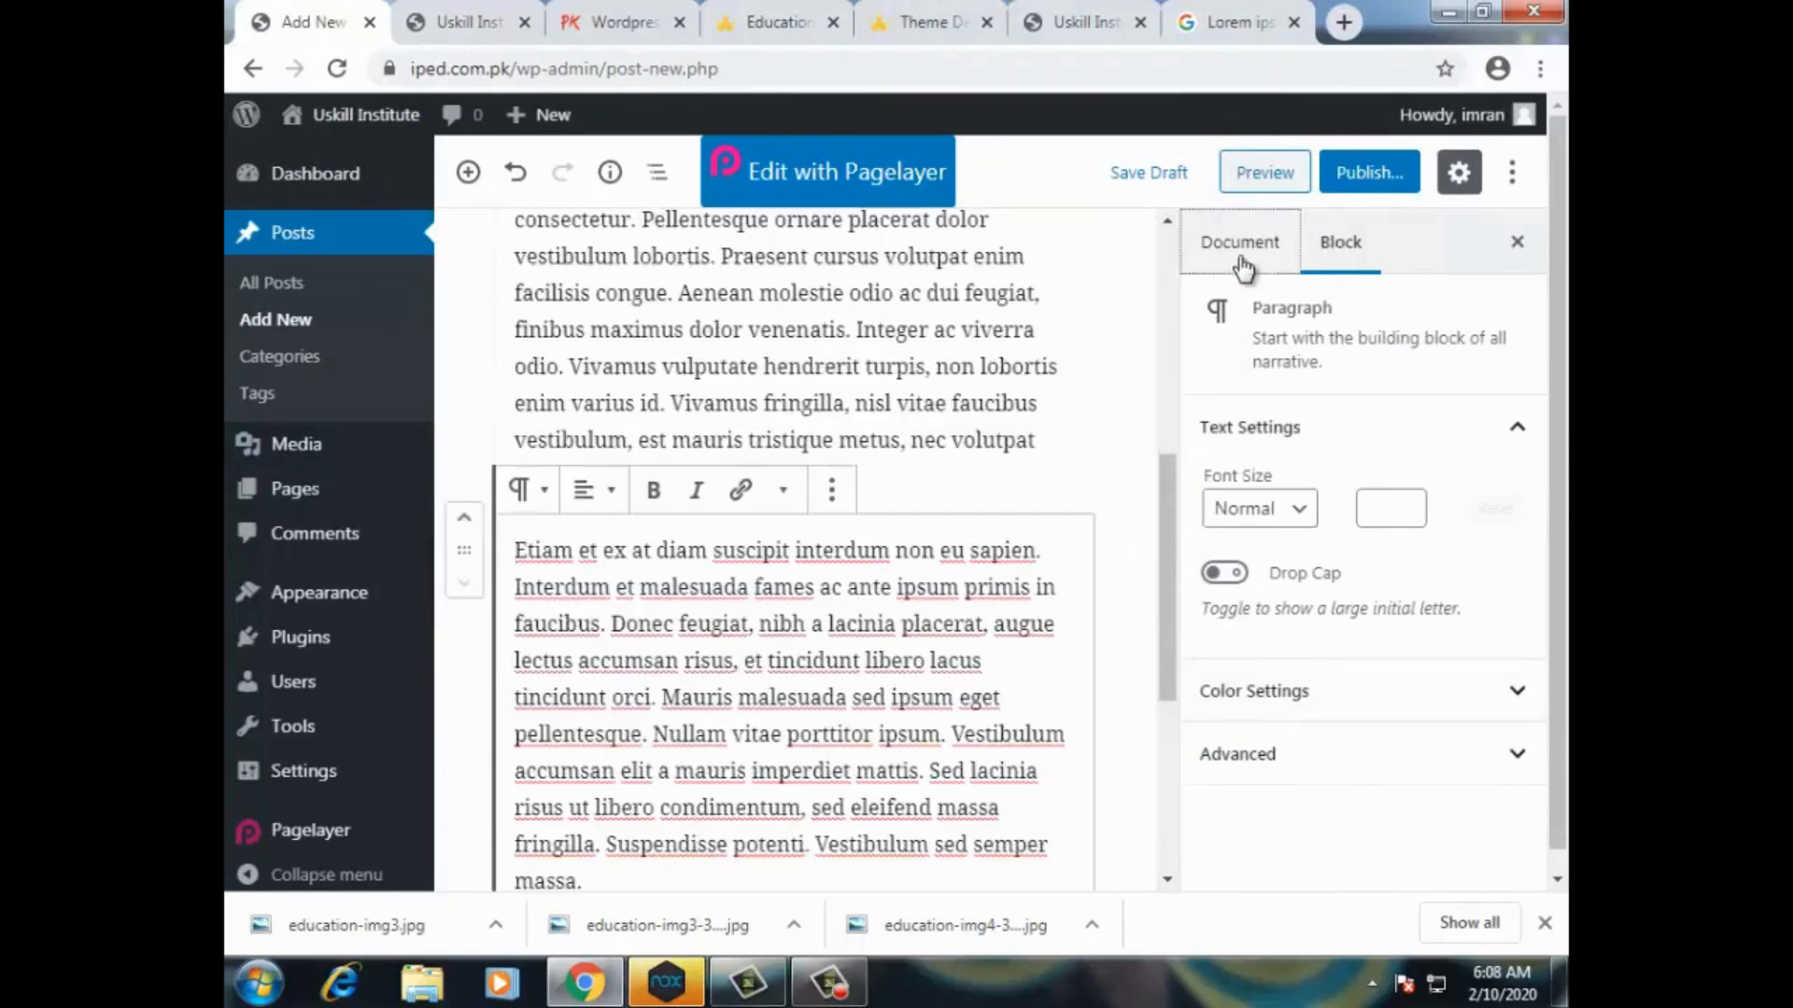
Open the file upload view for the Graduate post's featured image, cancelling the file selection.
click(1240, 245)
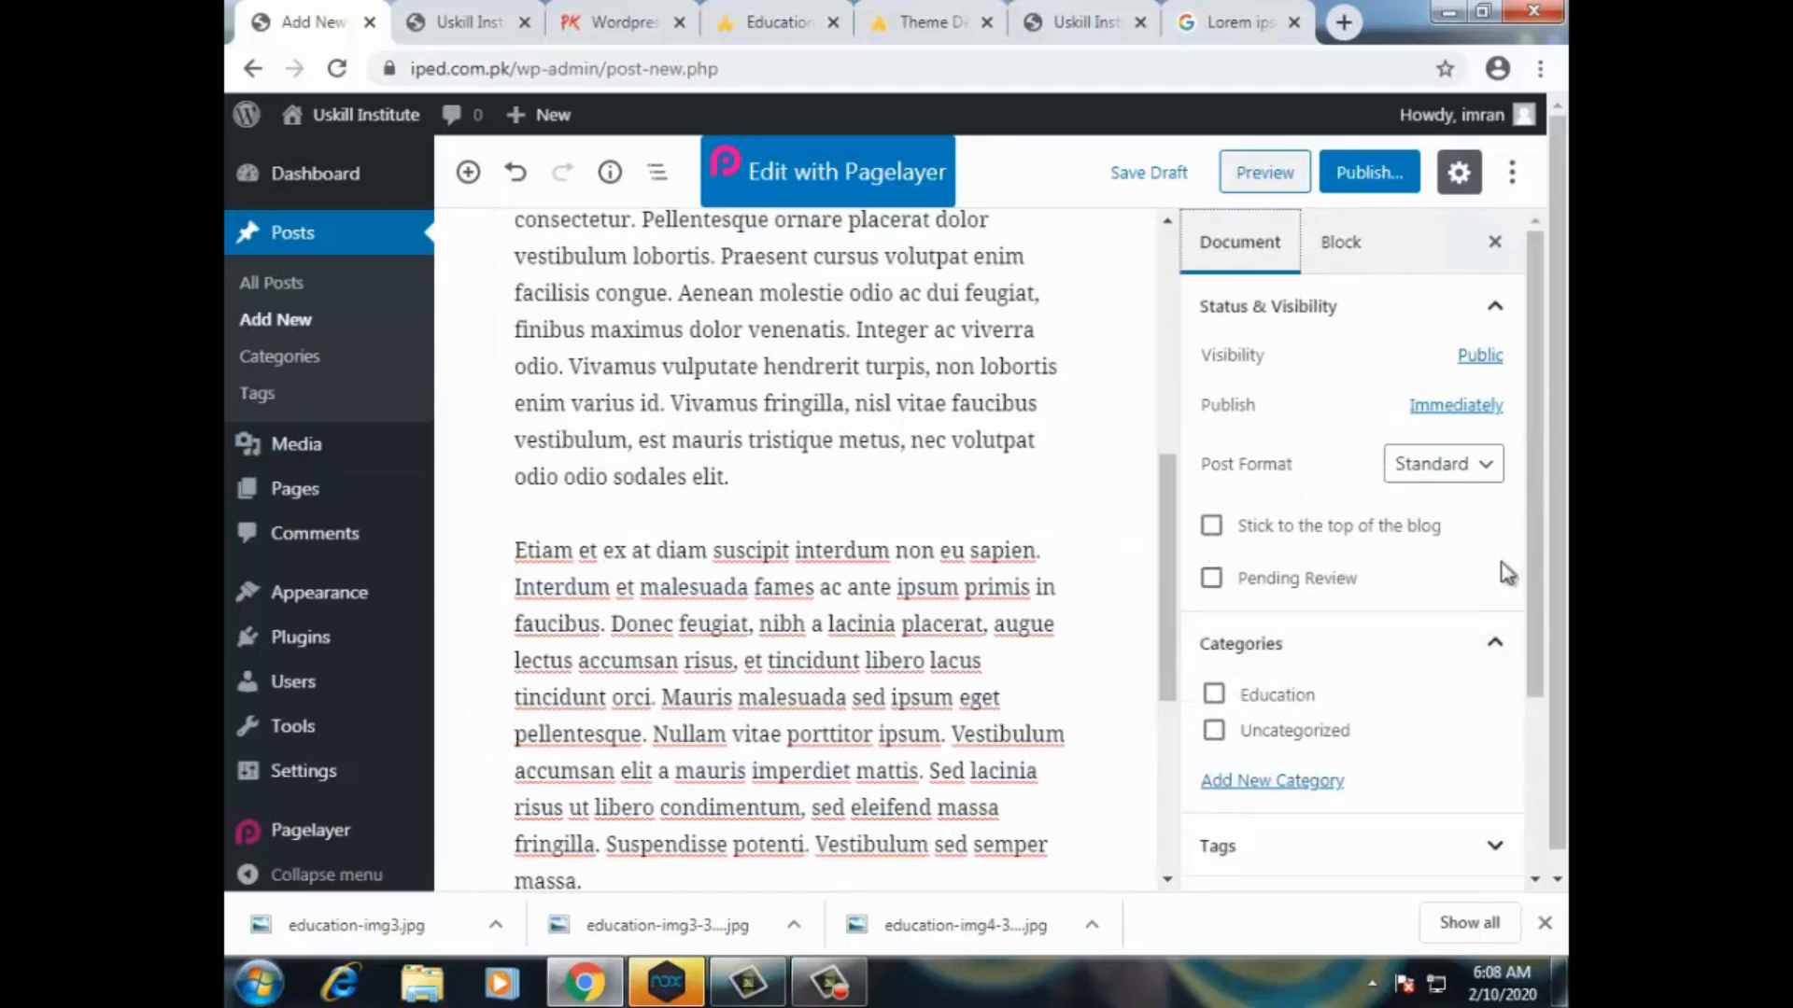
click(1521, 642)
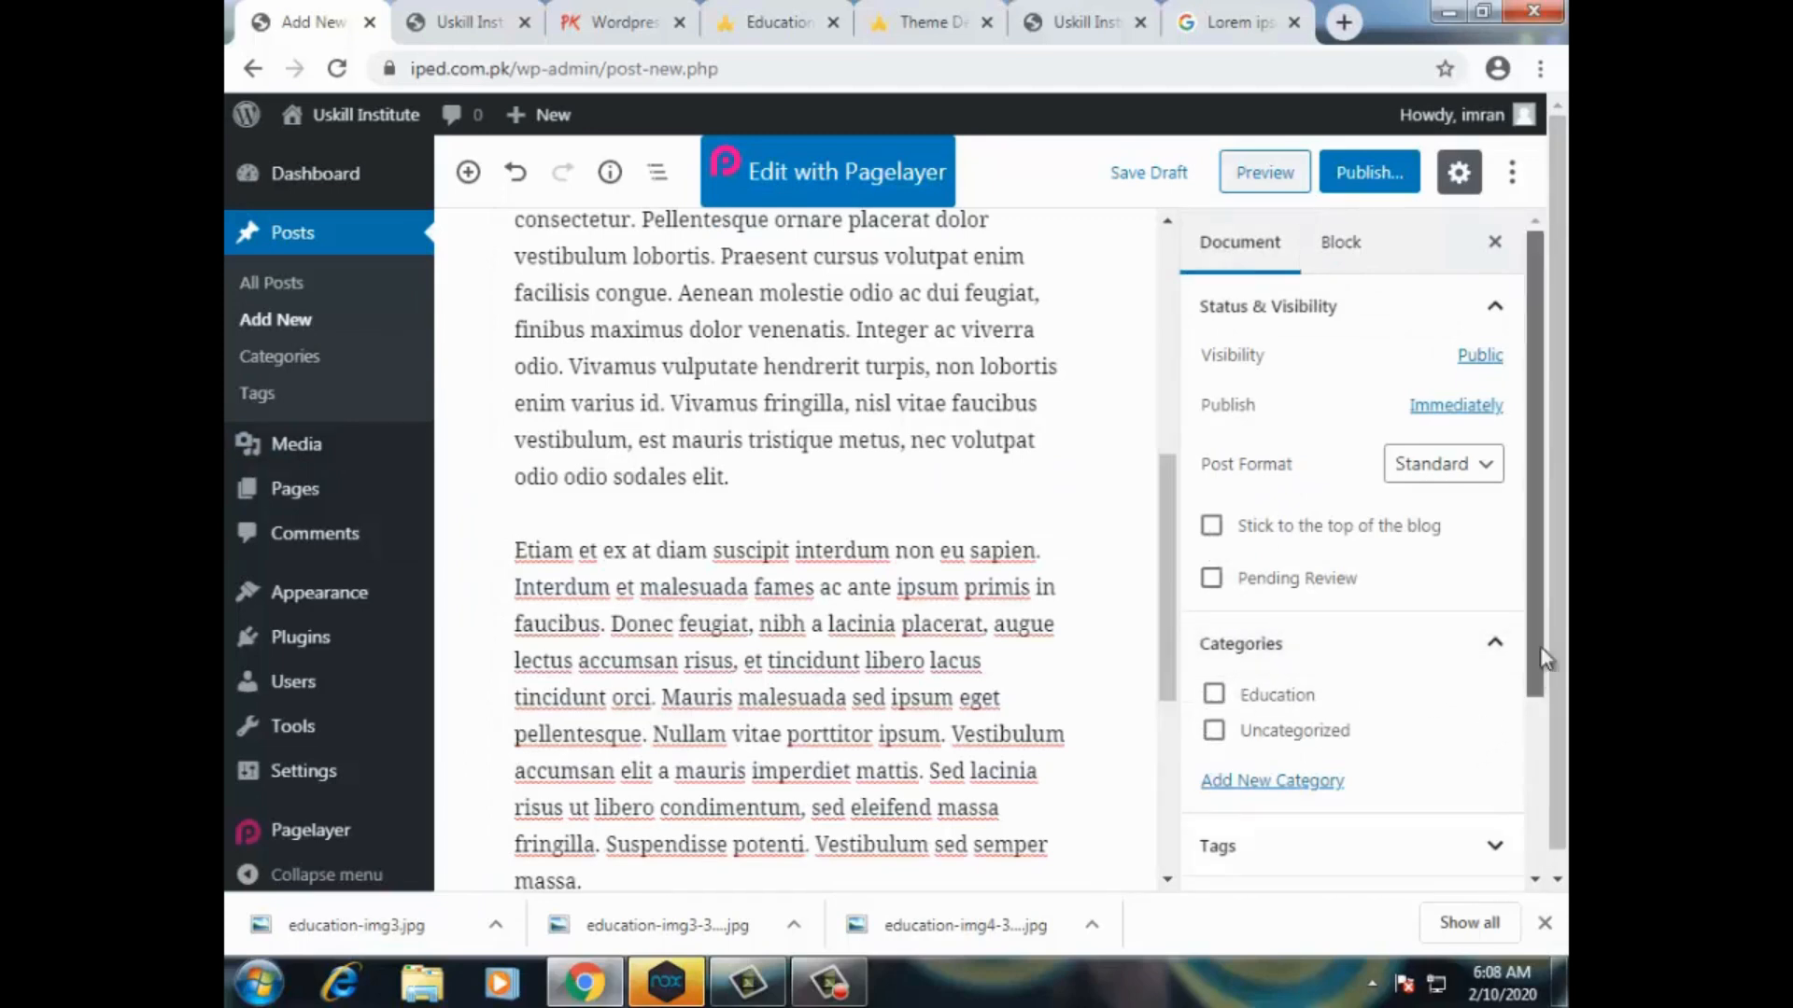
scroll(1419, 625, down, 2)
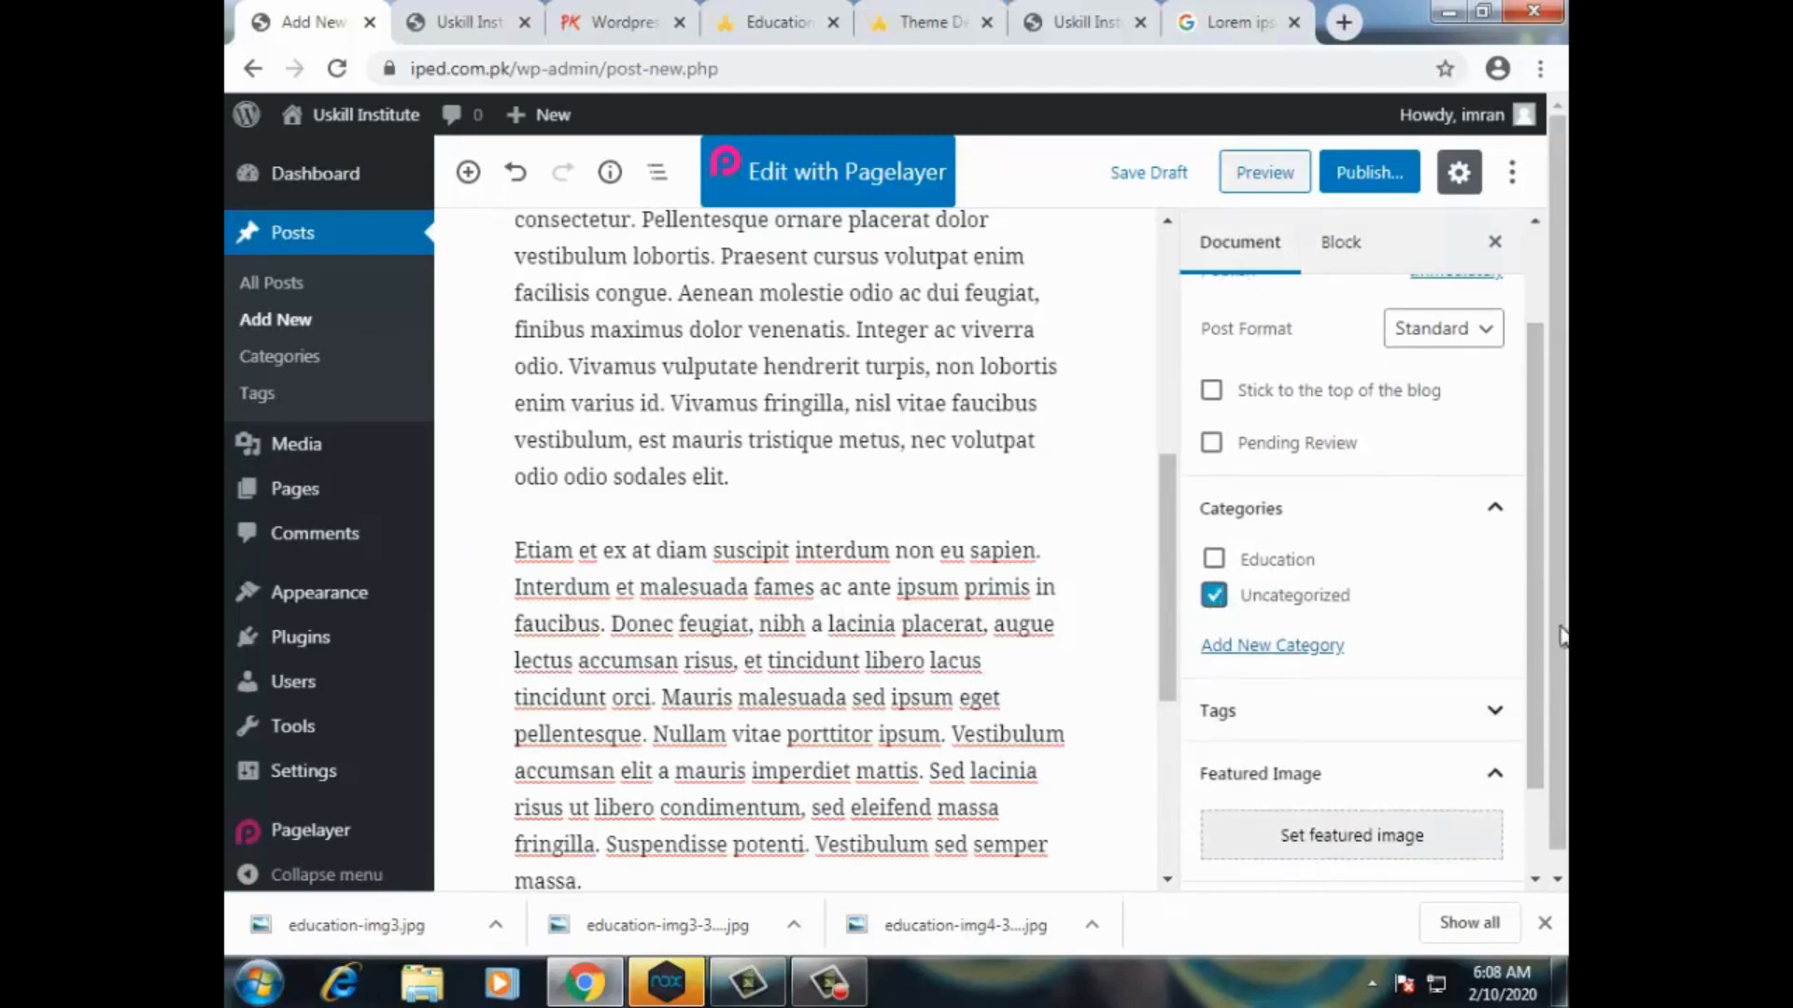
drag(1533, 555, 1542, 668)
click(1385, 726)
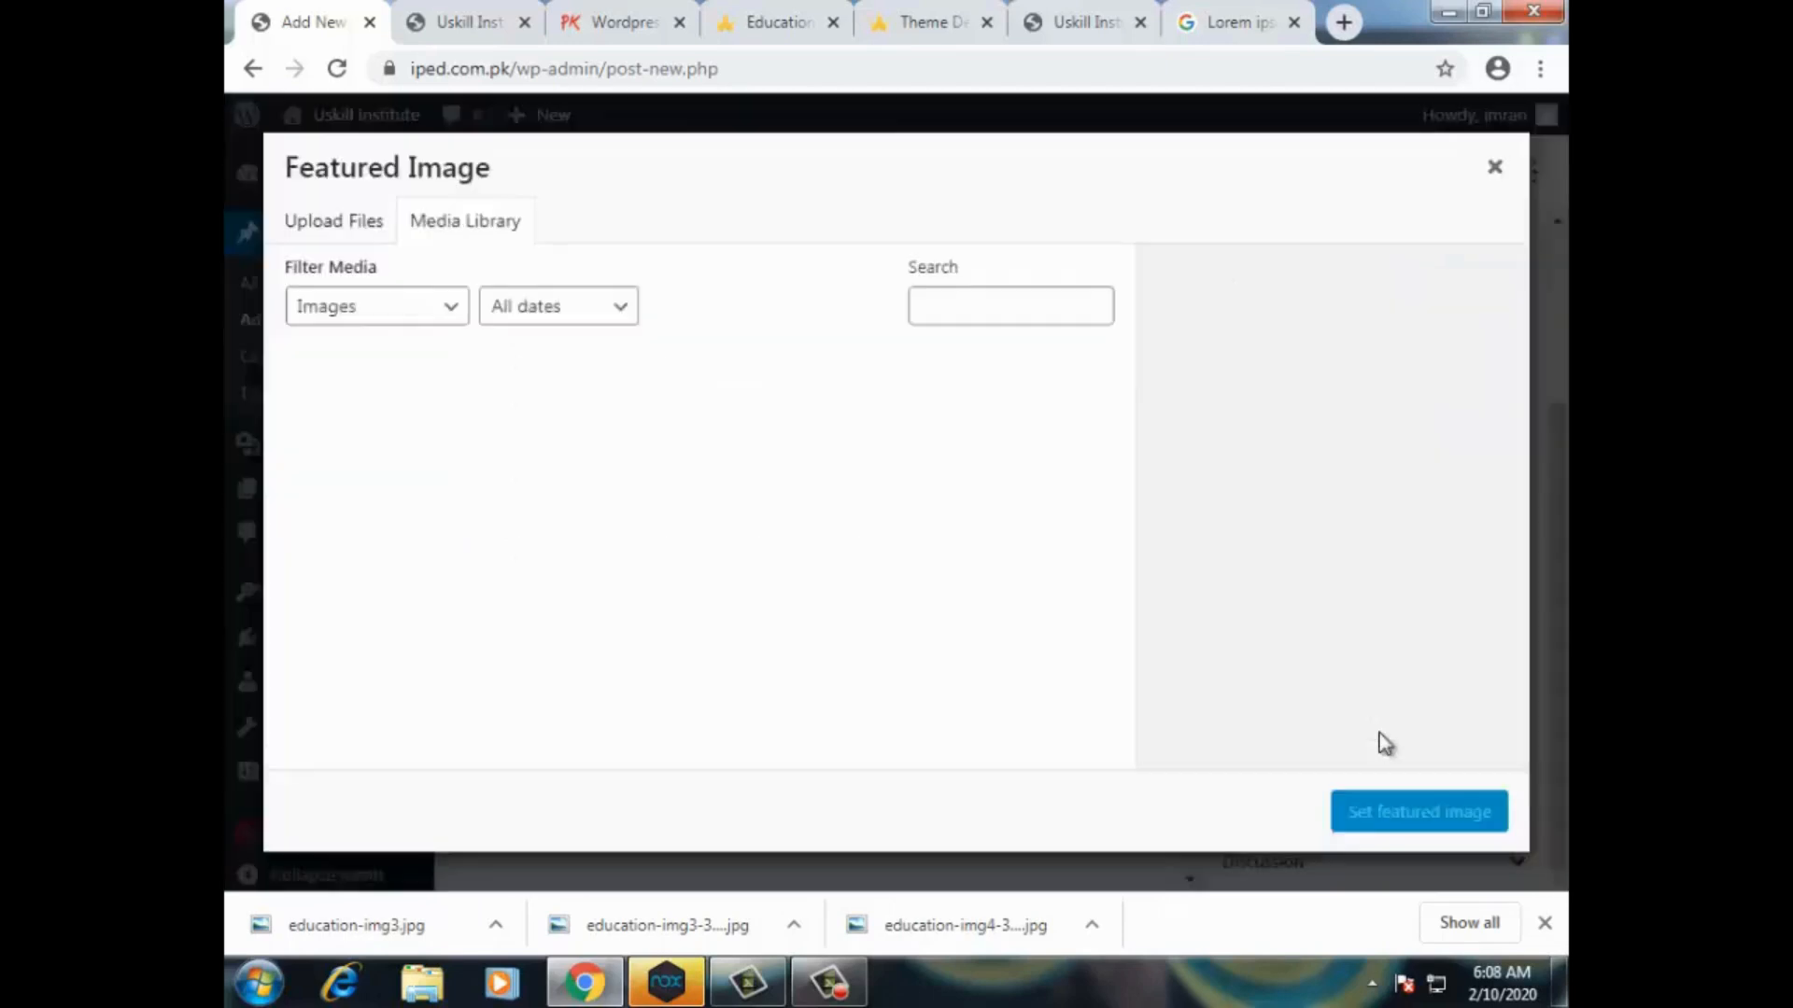
click(346, 224)
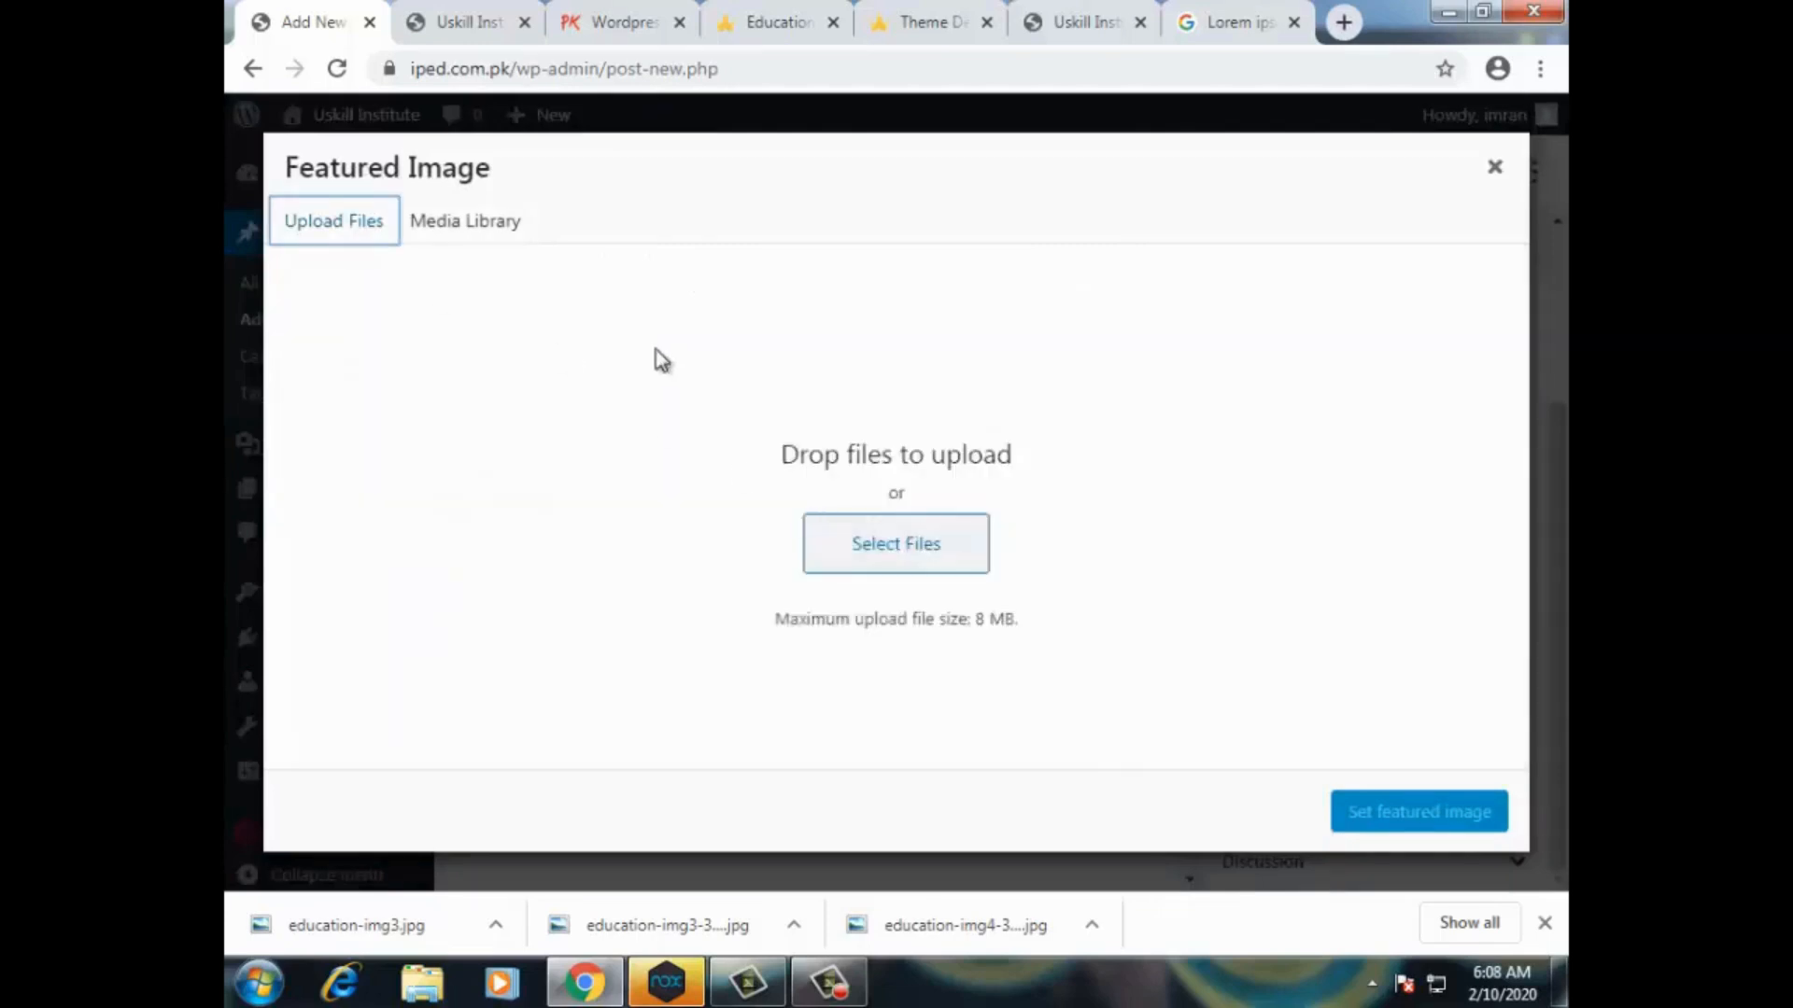
click(862, 553)
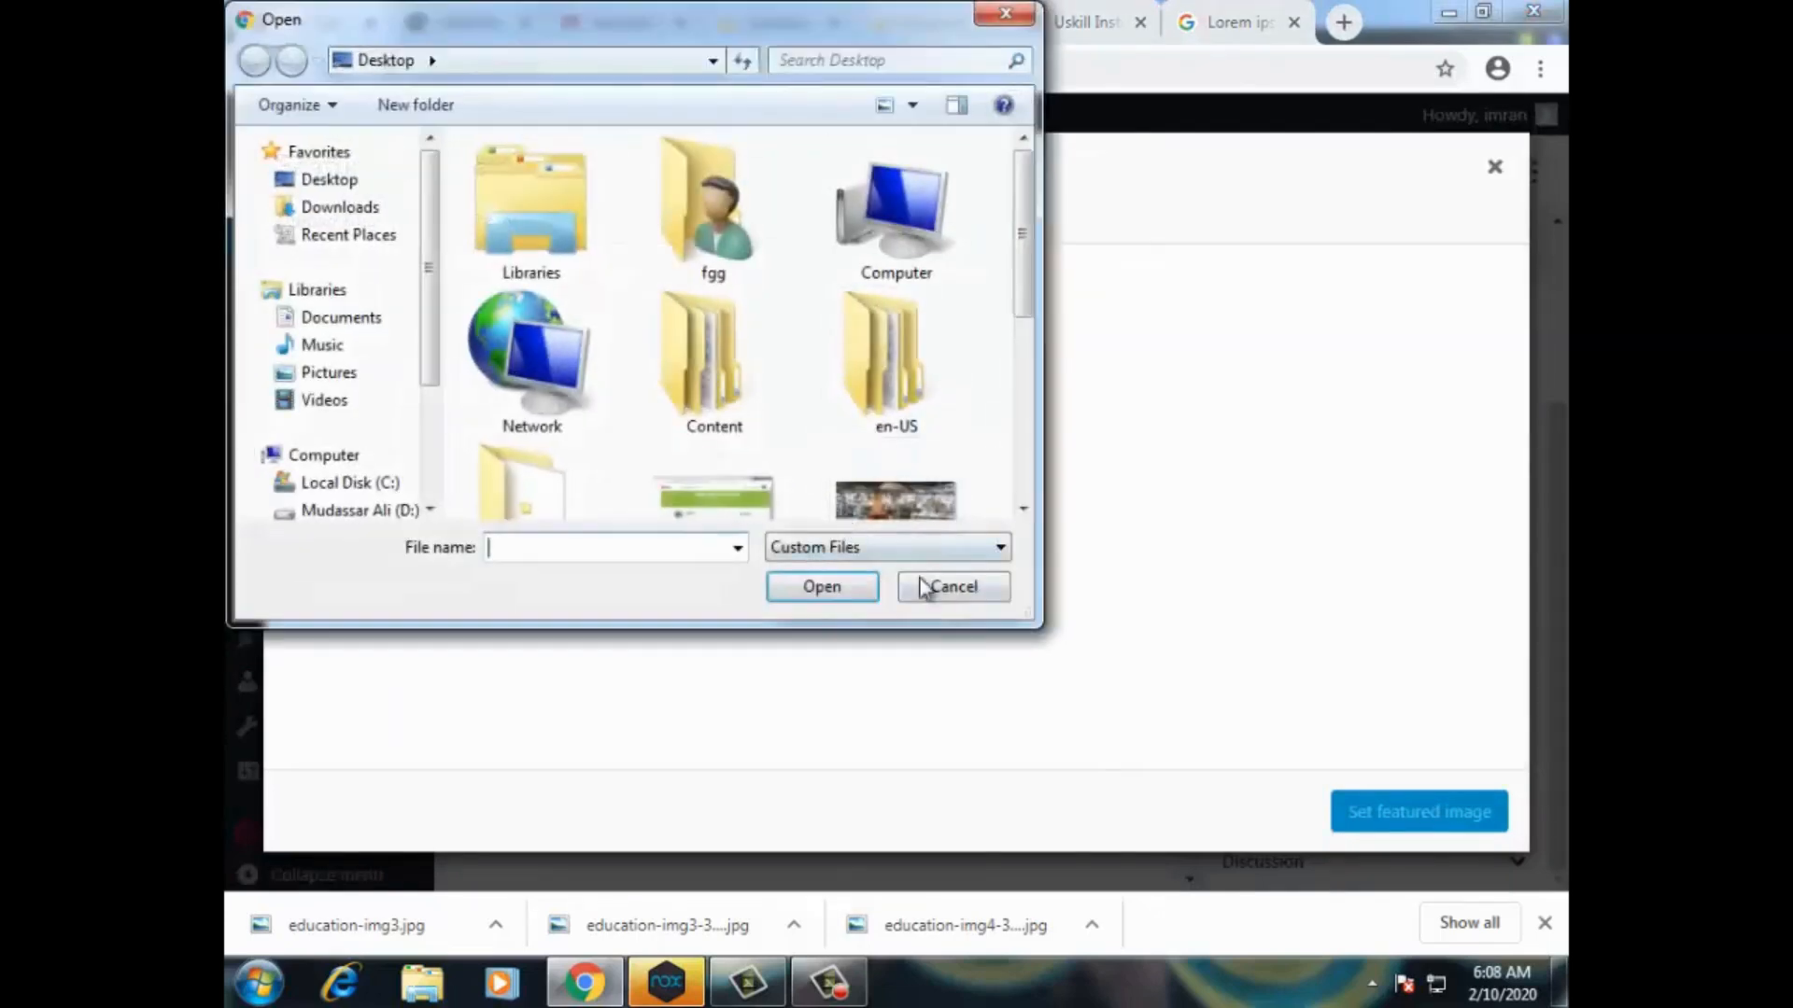
click(924, 587)
Save the graduation cap image from the demo's Graduate article to the Desktop as education-img2 in JPEG format.
click(1093, 22)
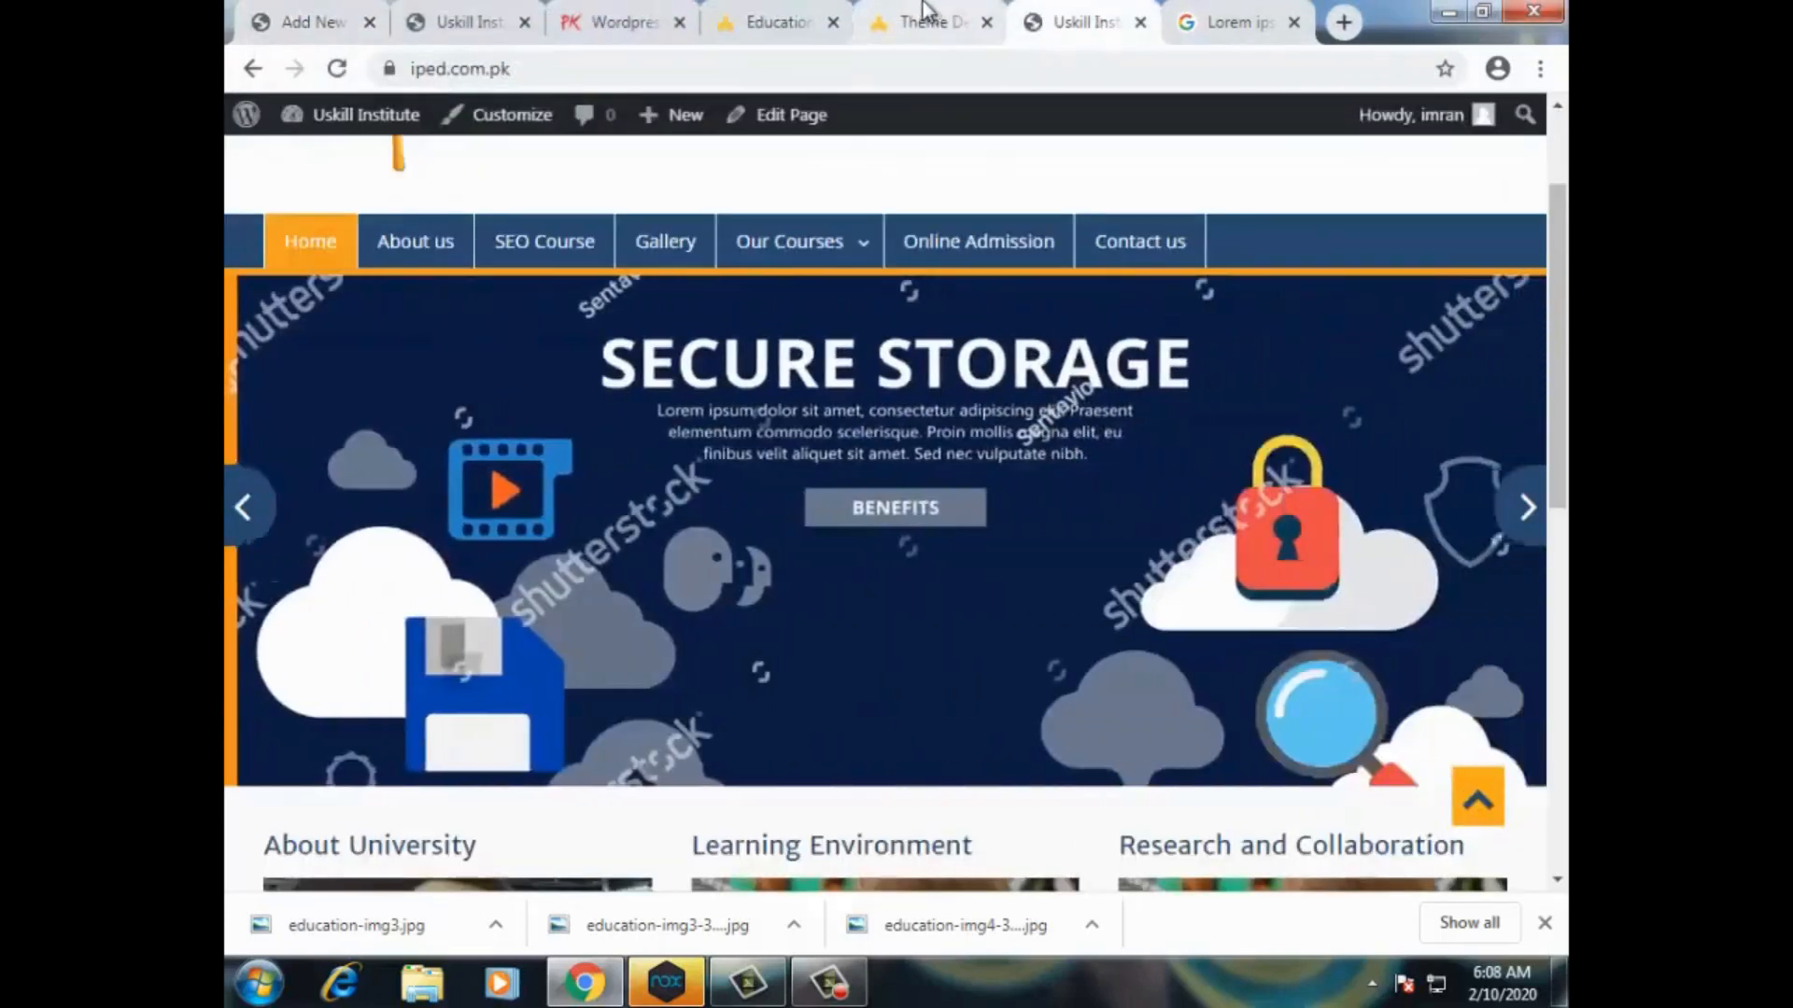
click(925, 22)
click(780, 23)
click(919, 22)
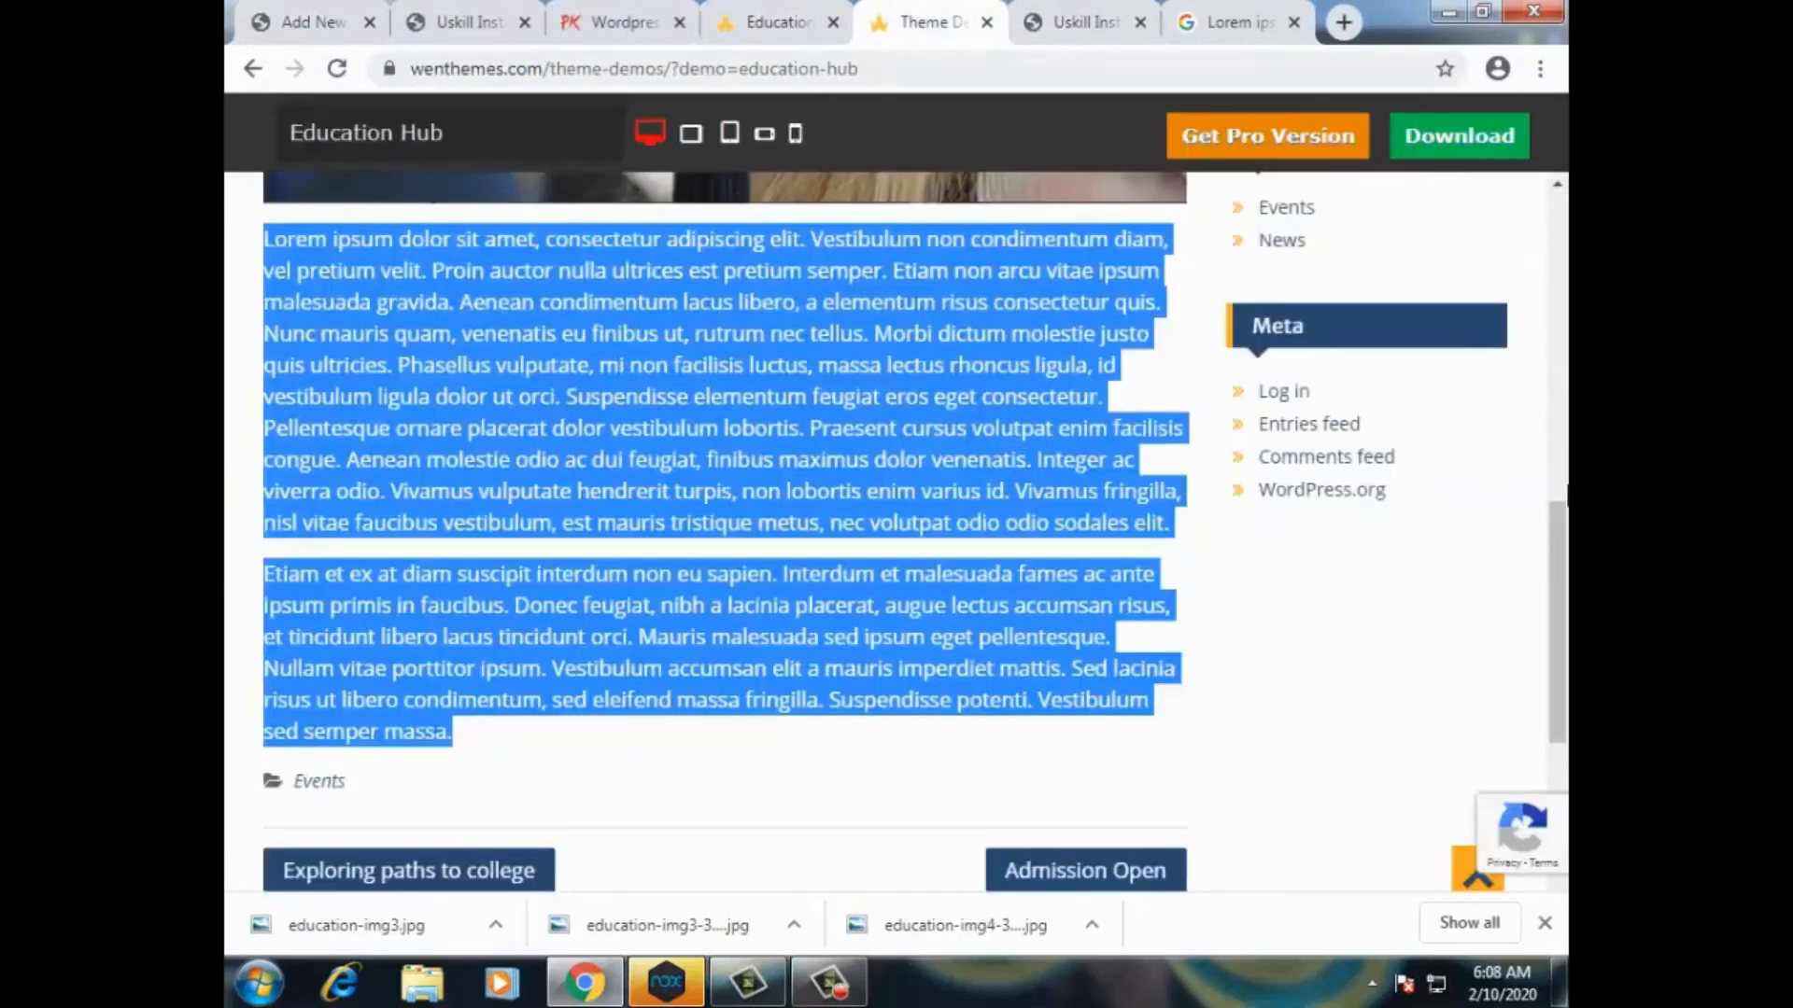
scroll(735, 374, up, 6)
right_click(735, 249)
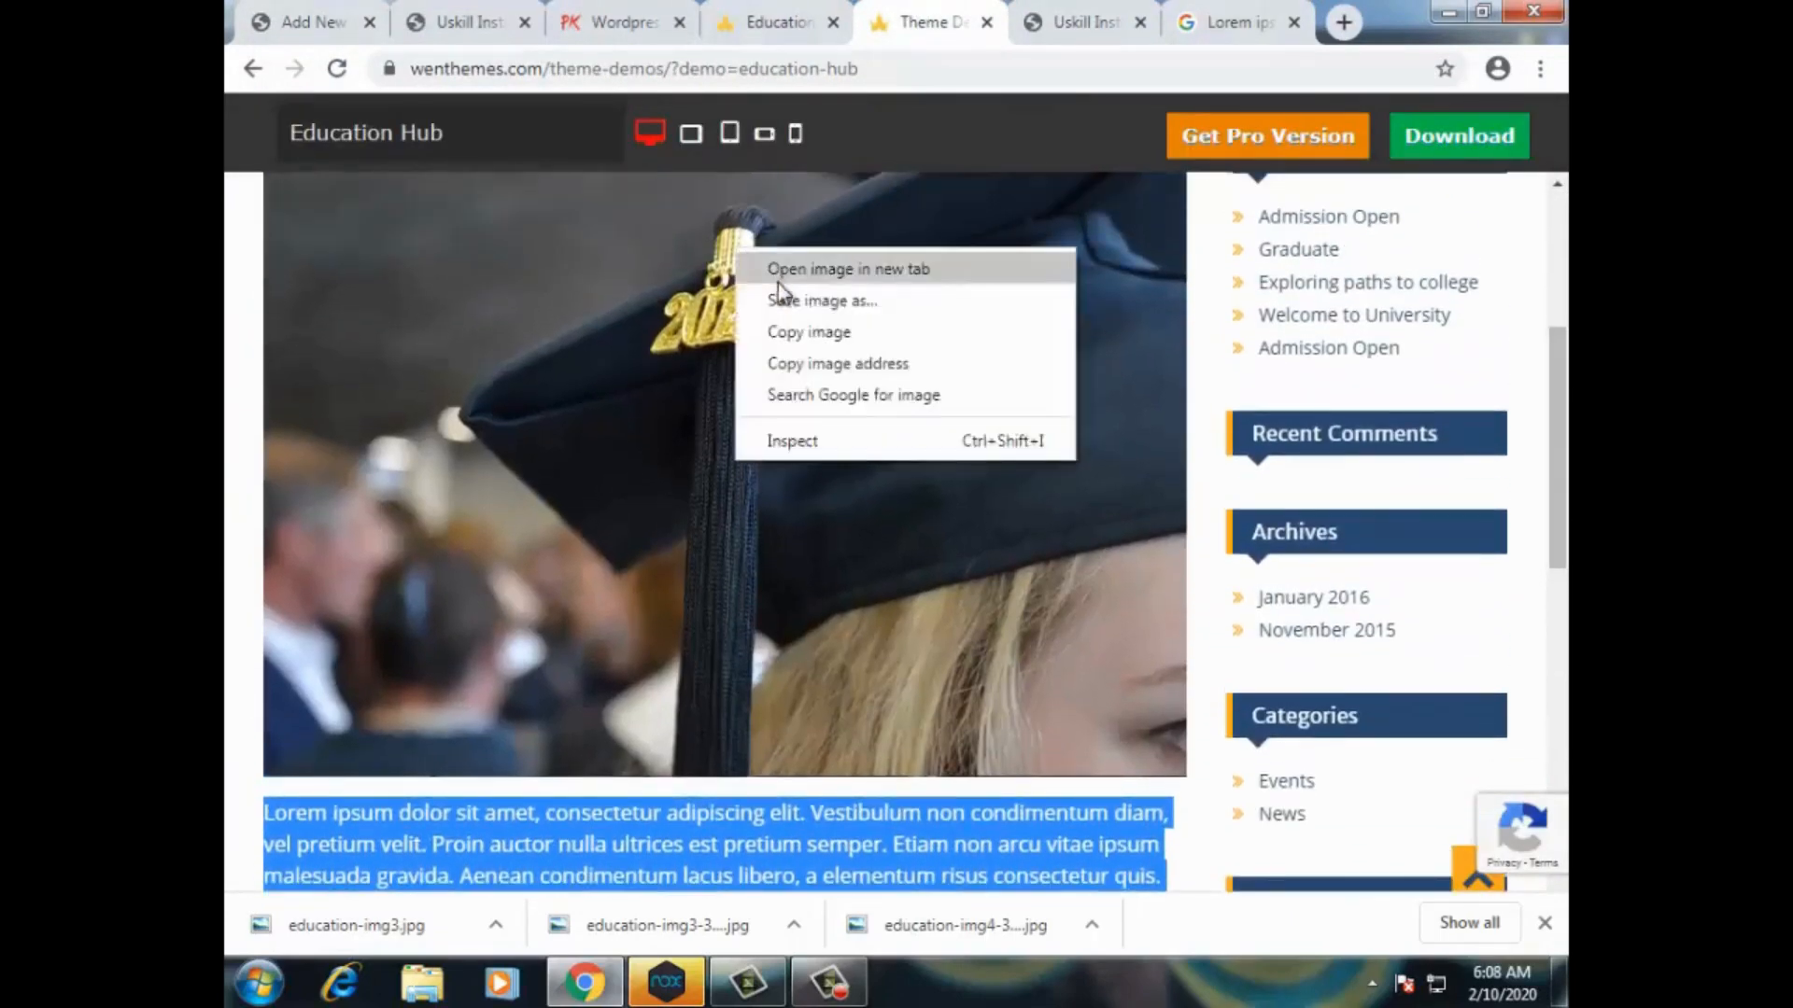
click(782, 300)
key(Return)
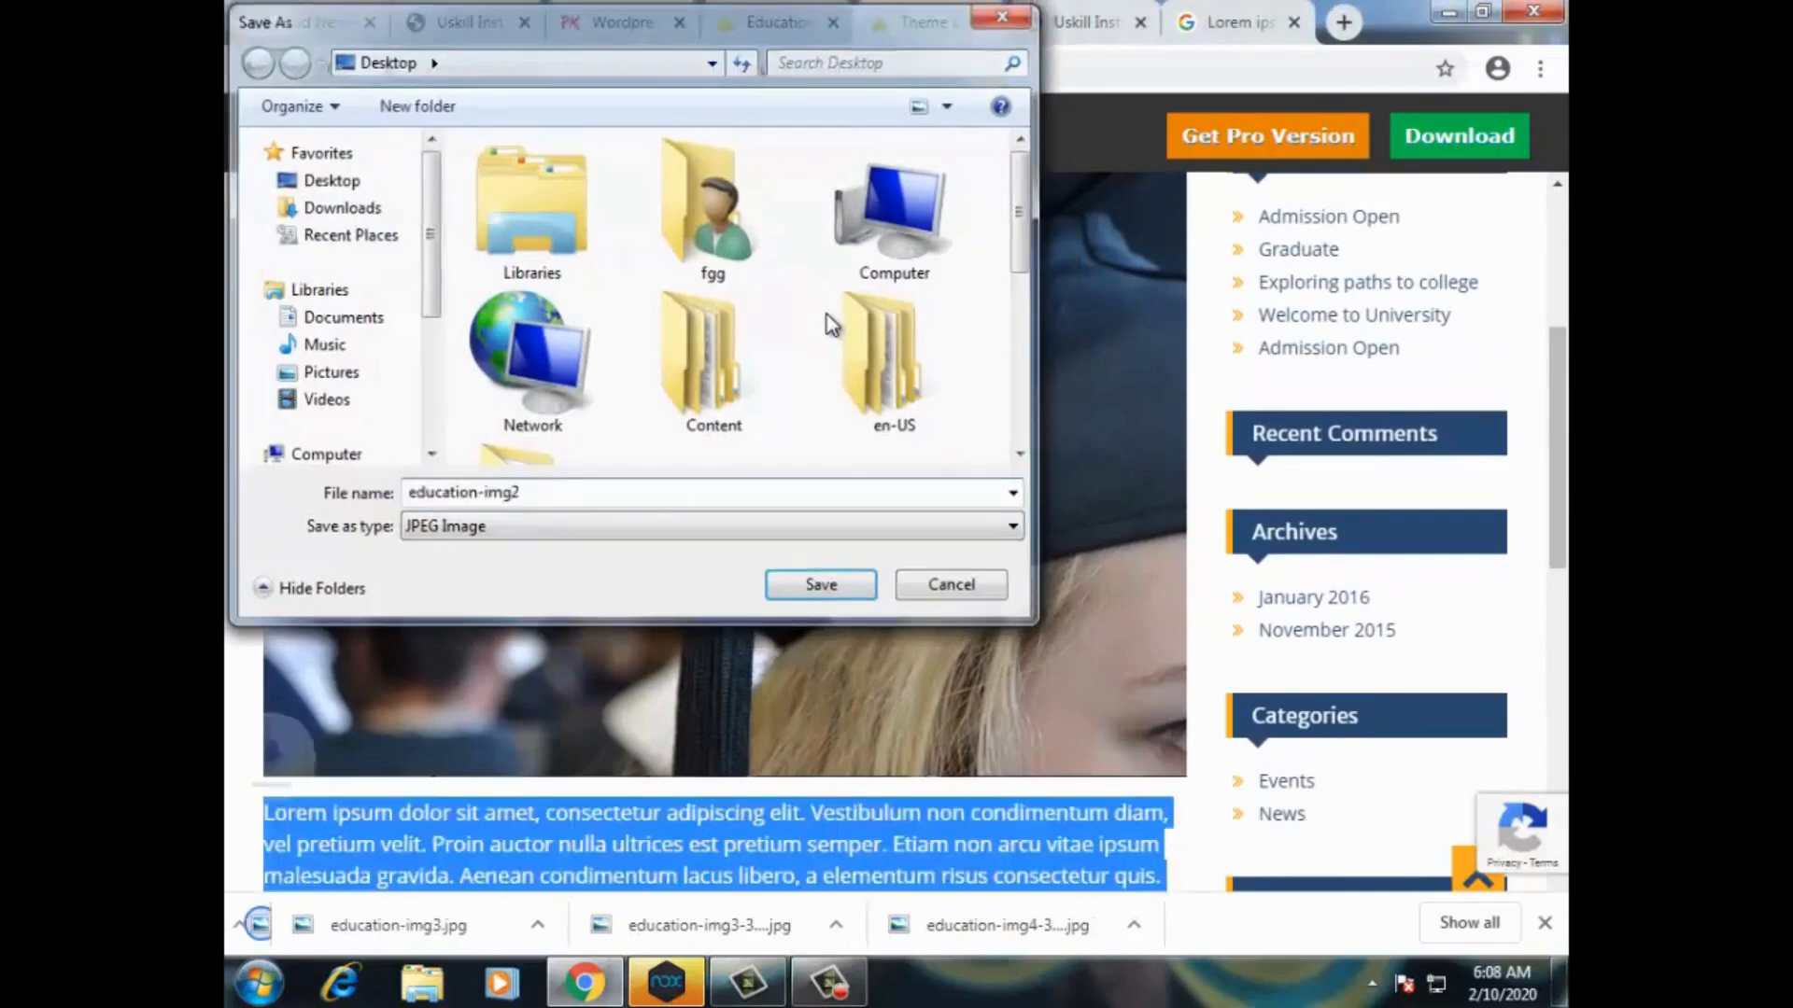
Return to the Graduate post's featured image upload to select a file.
click(297, 19)
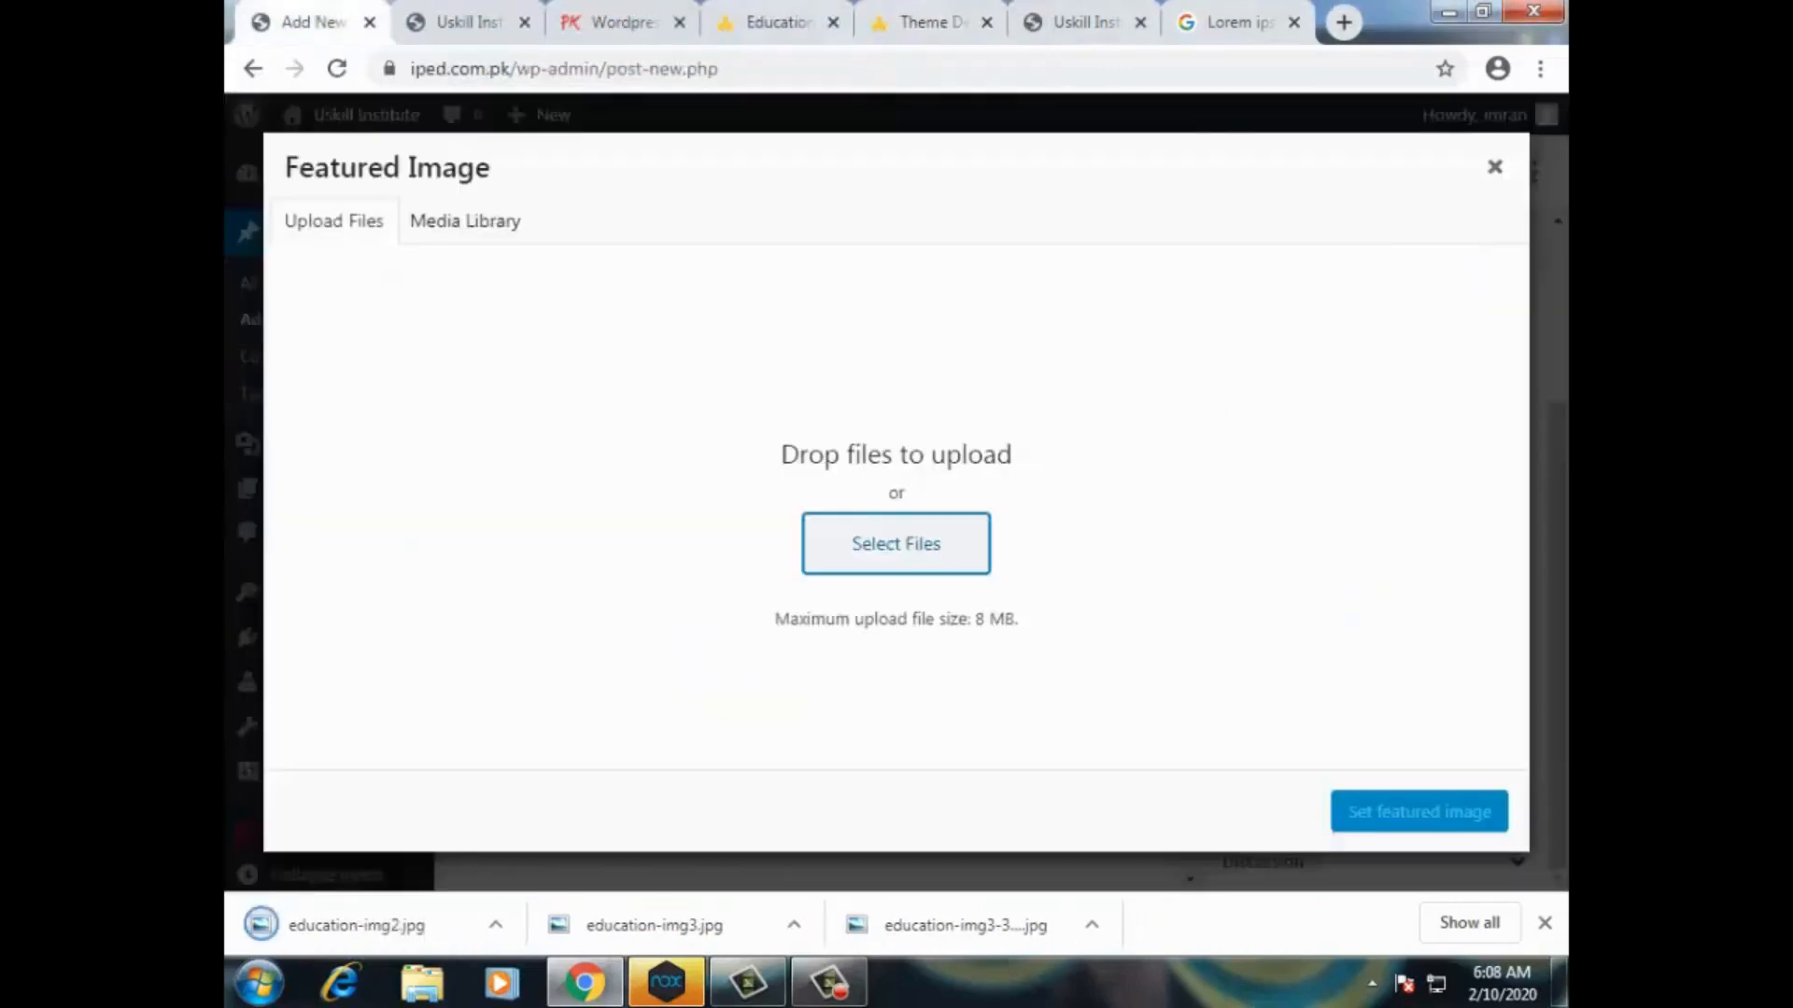
triple_click(974, 621)
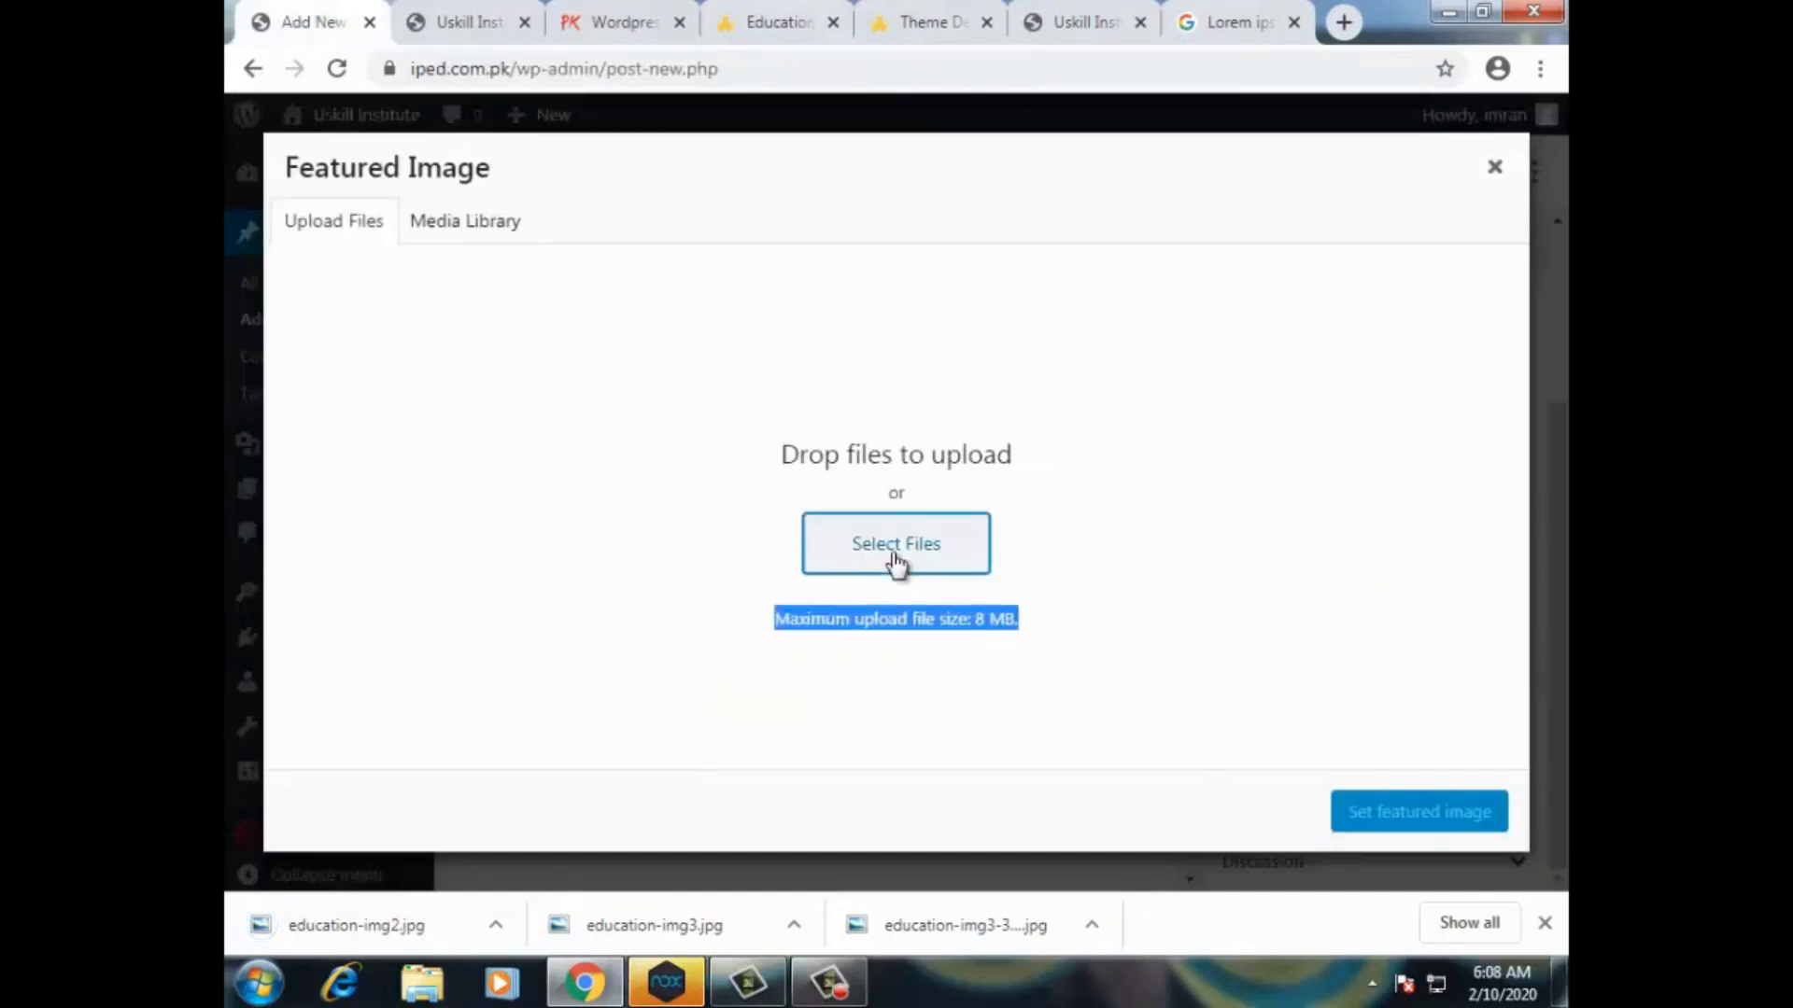